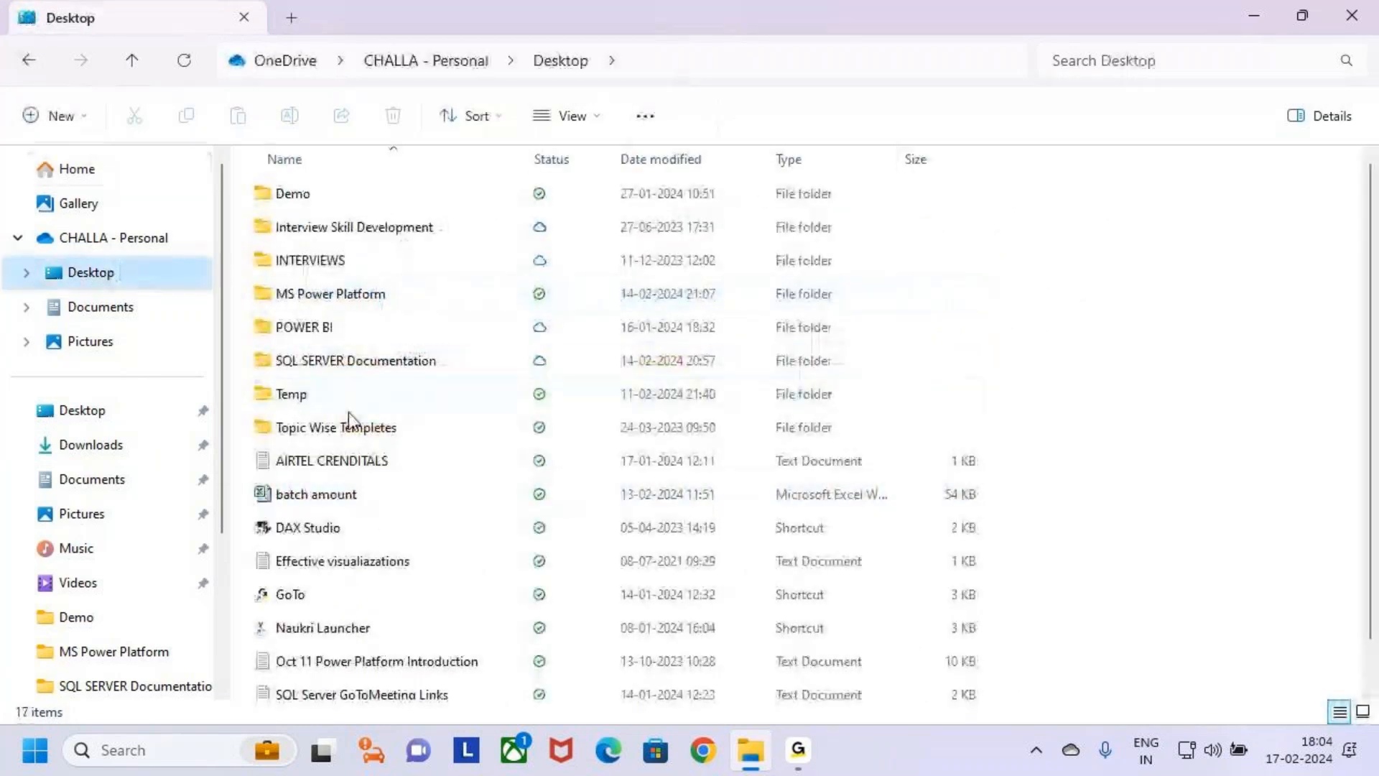
{"action": "left_click", "coordinate": [269, 271]}
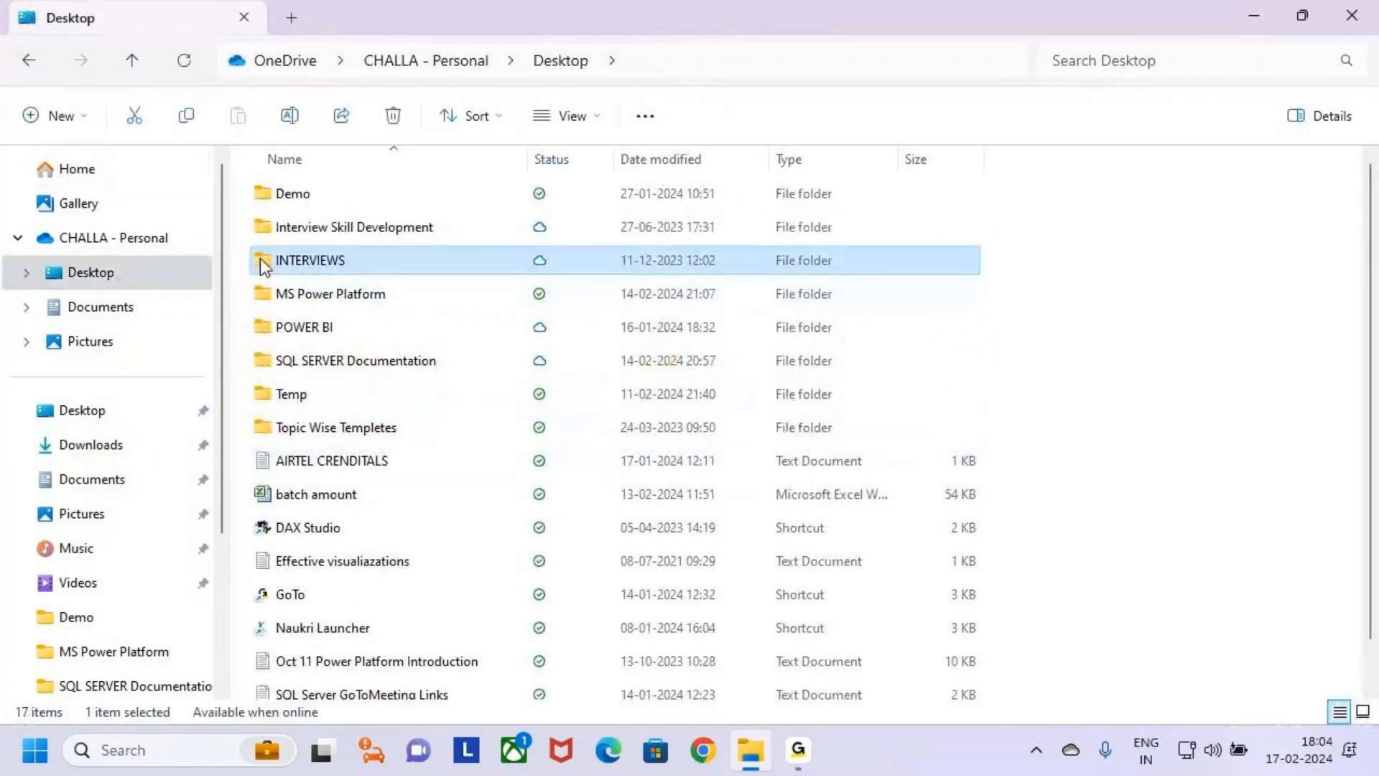
{"action": "left_click", "coordinate": [281, 296]}
{"action": "left_click", "coordinate": [263, 263]}
{"action": "right_click", "coordinate": [258, 259]}
{"action": "left_click", "coordinate": [1069, 273]}
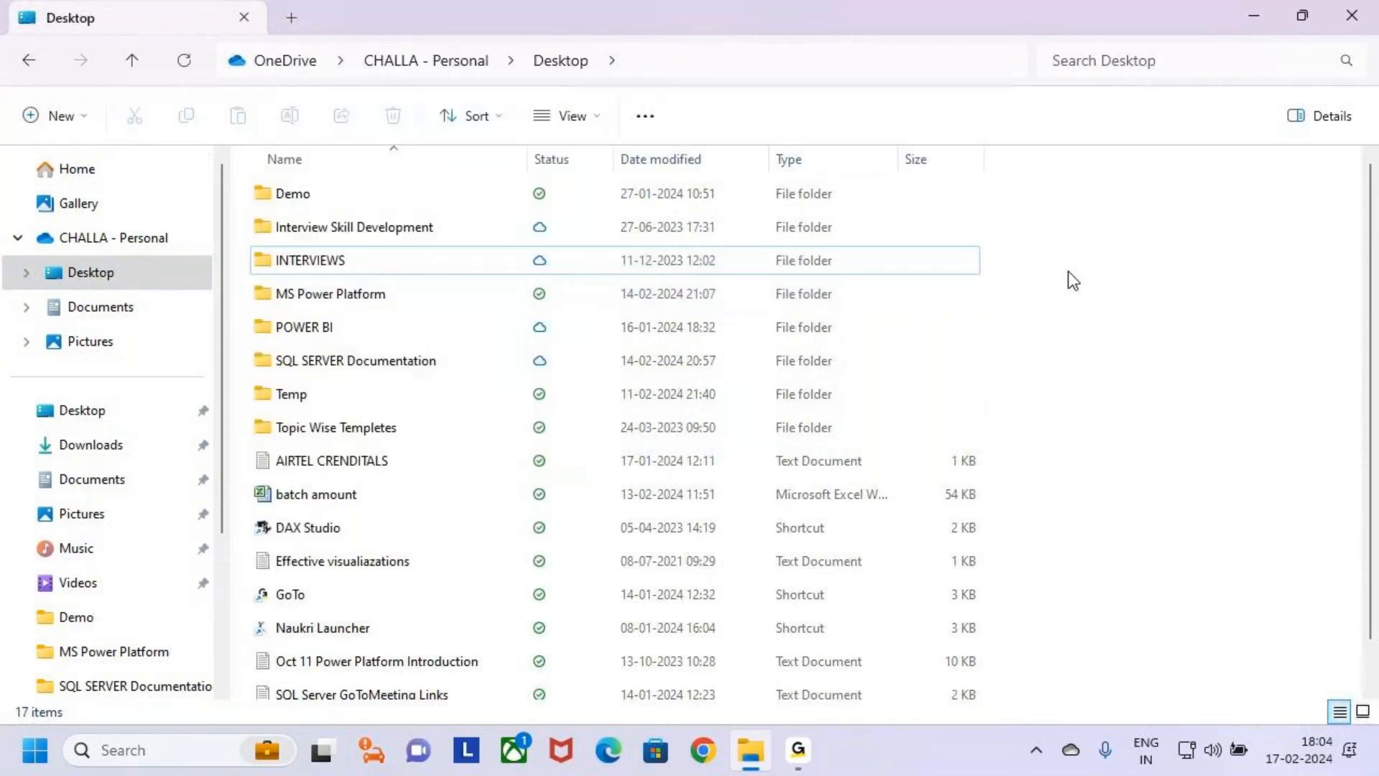
Open the Power Automate folder inside the Desktop's MS Power Platform folder.
{"action": "left_click", "coordinate": [291, 284]}
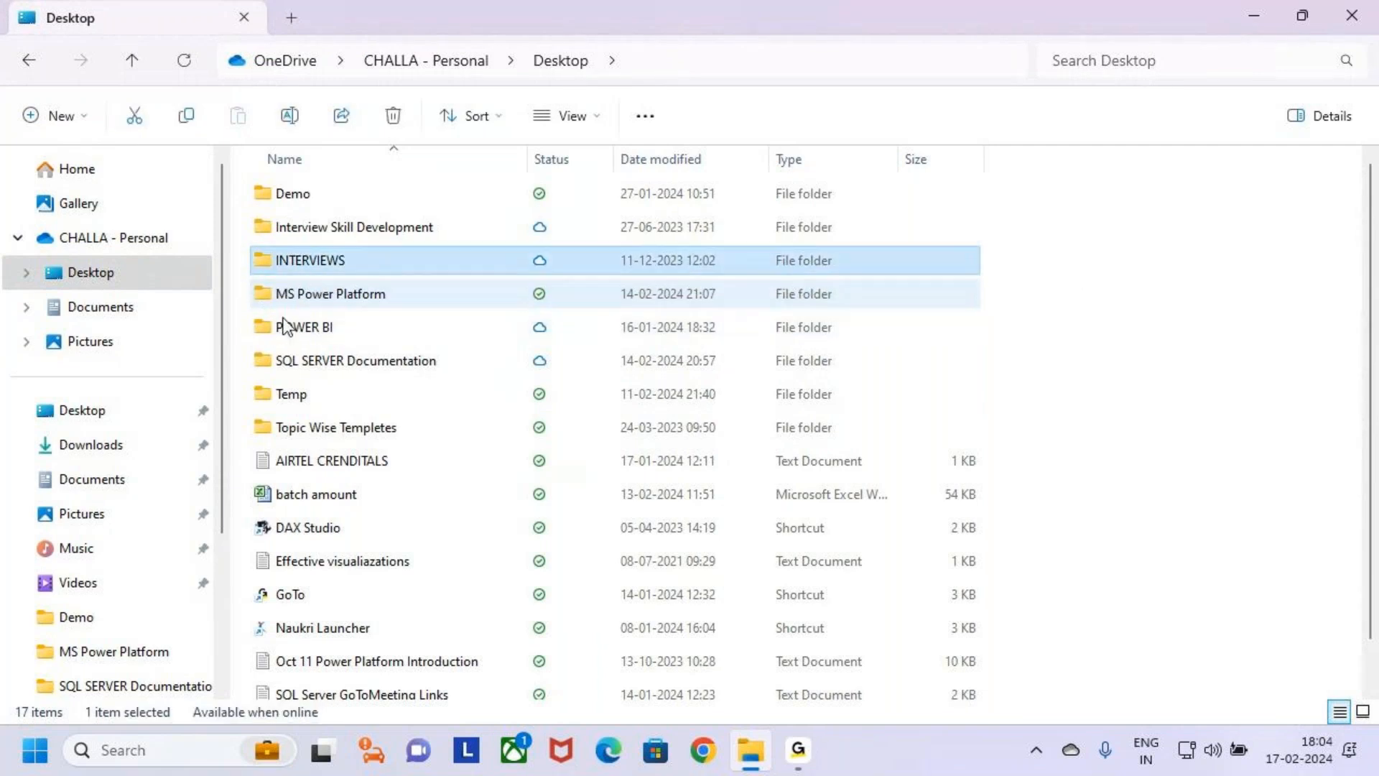
{"action": "double_click", "coordinate": [302, 294]}
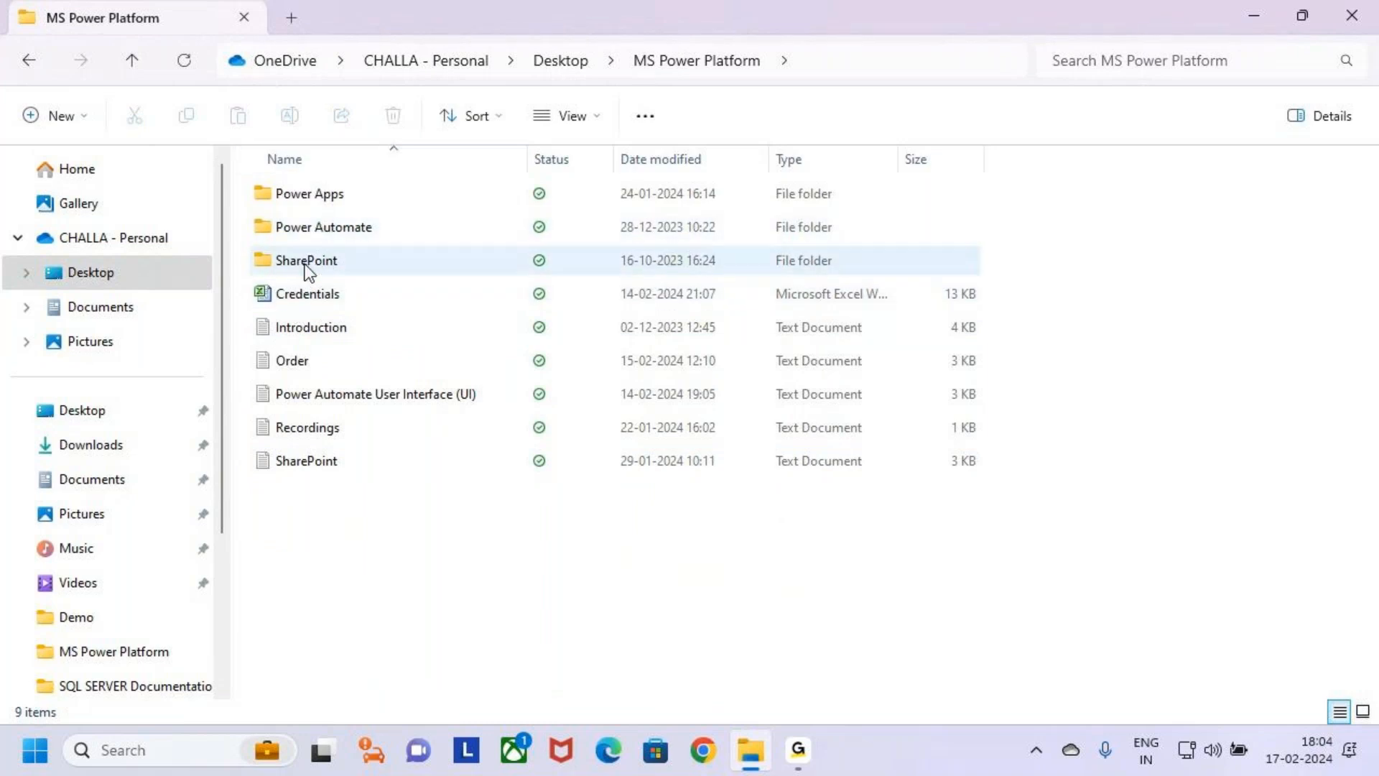
{"action": "left_click", "coordinate": [268, 229]}
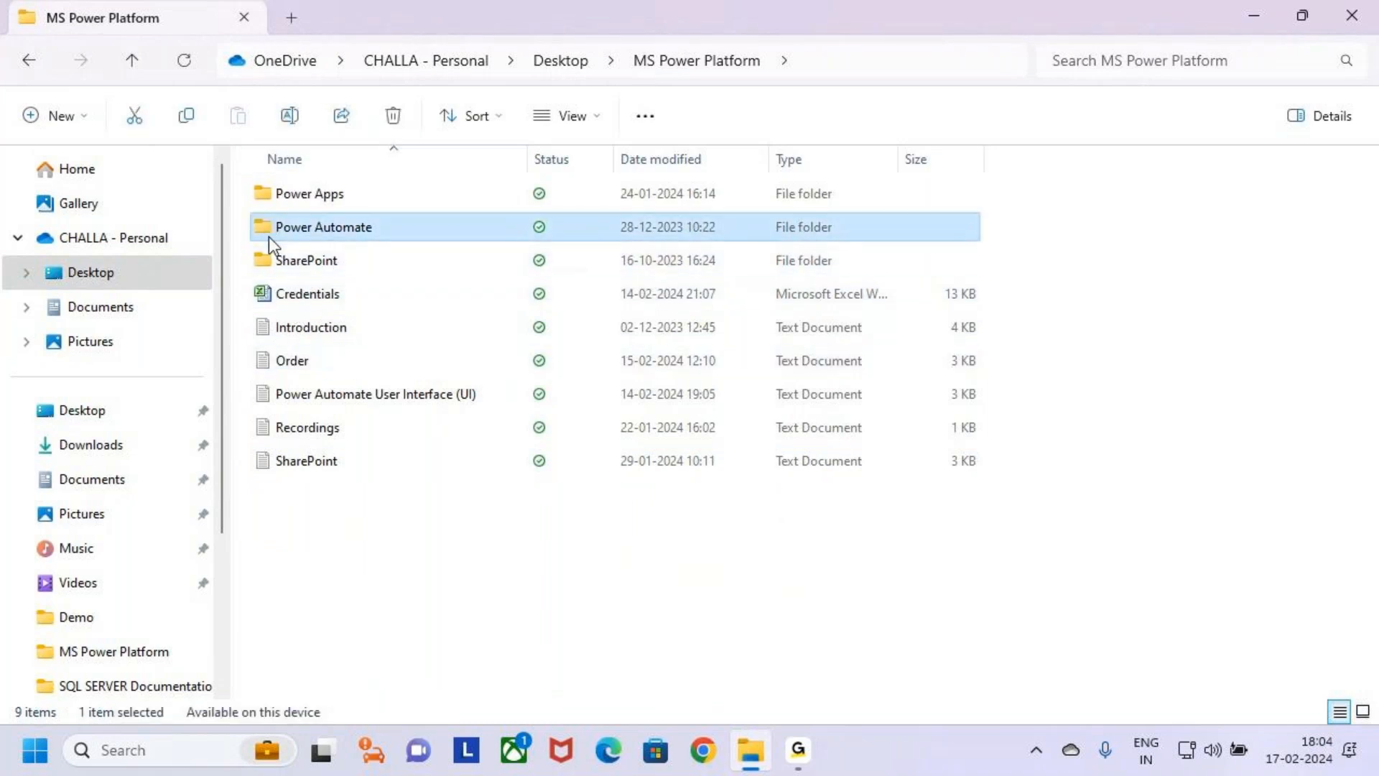
{"action": "left_click", "coordinate": [258, 197]}
{"action": "key", "text": "Down"}
{"action": "key", "text": "Return"}
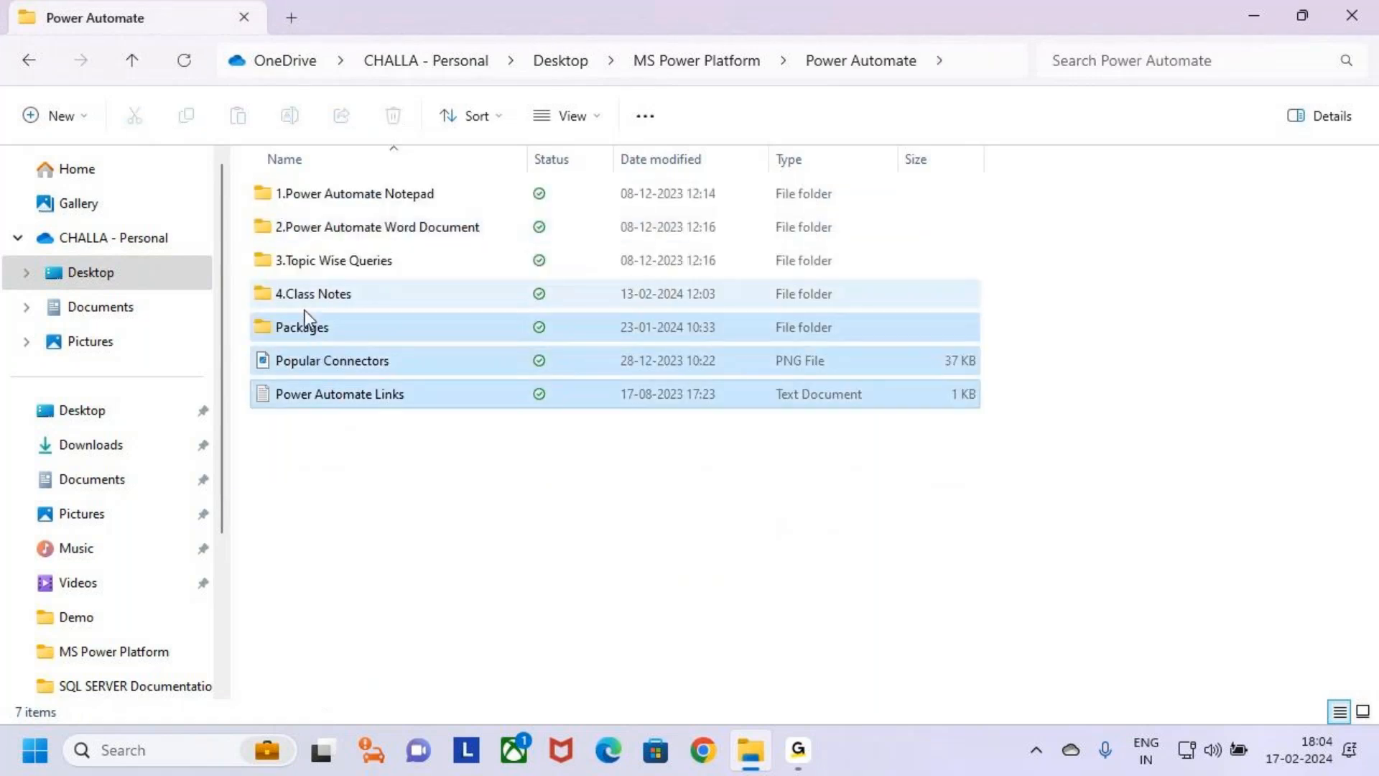
Open the text file 3.Cloud Flows from 4.Class Notes, Batch 6 PM, and maximize its window.
{"action": "double_click", "coordinate": [274, 290]}
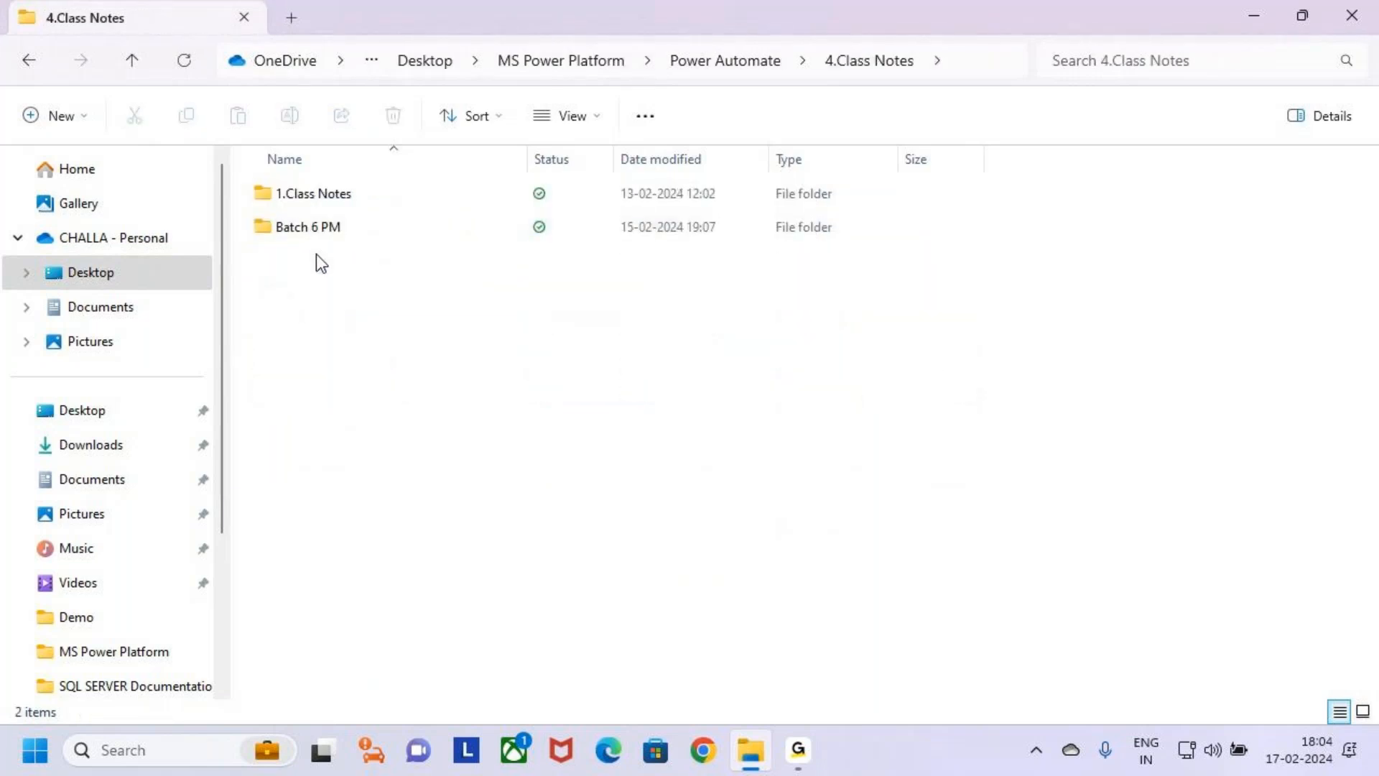
{"action": "double_click", "coordinate": [355, 228]}
{"action": "left_click", "coordinate": [368, 271]}
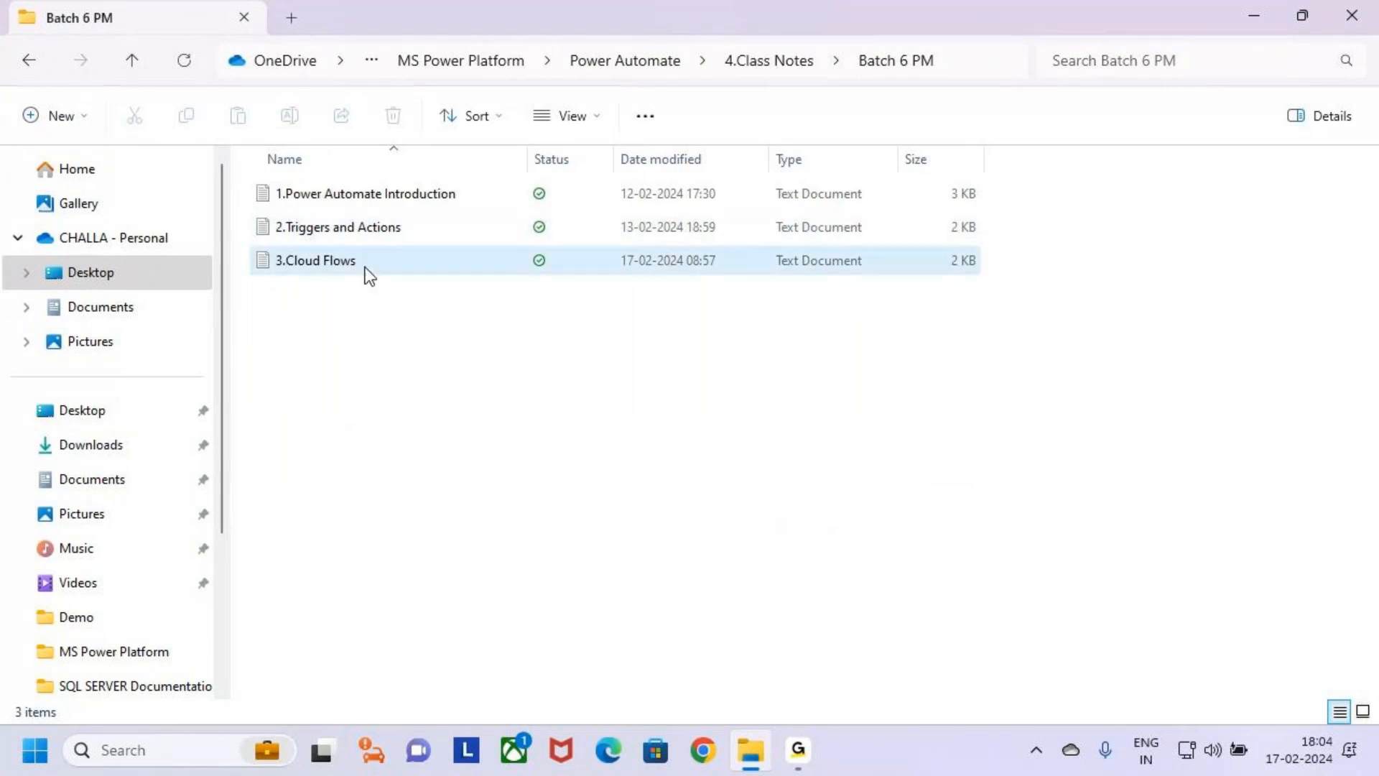
{"action": "double_click", "coordinate": [368, 272]}
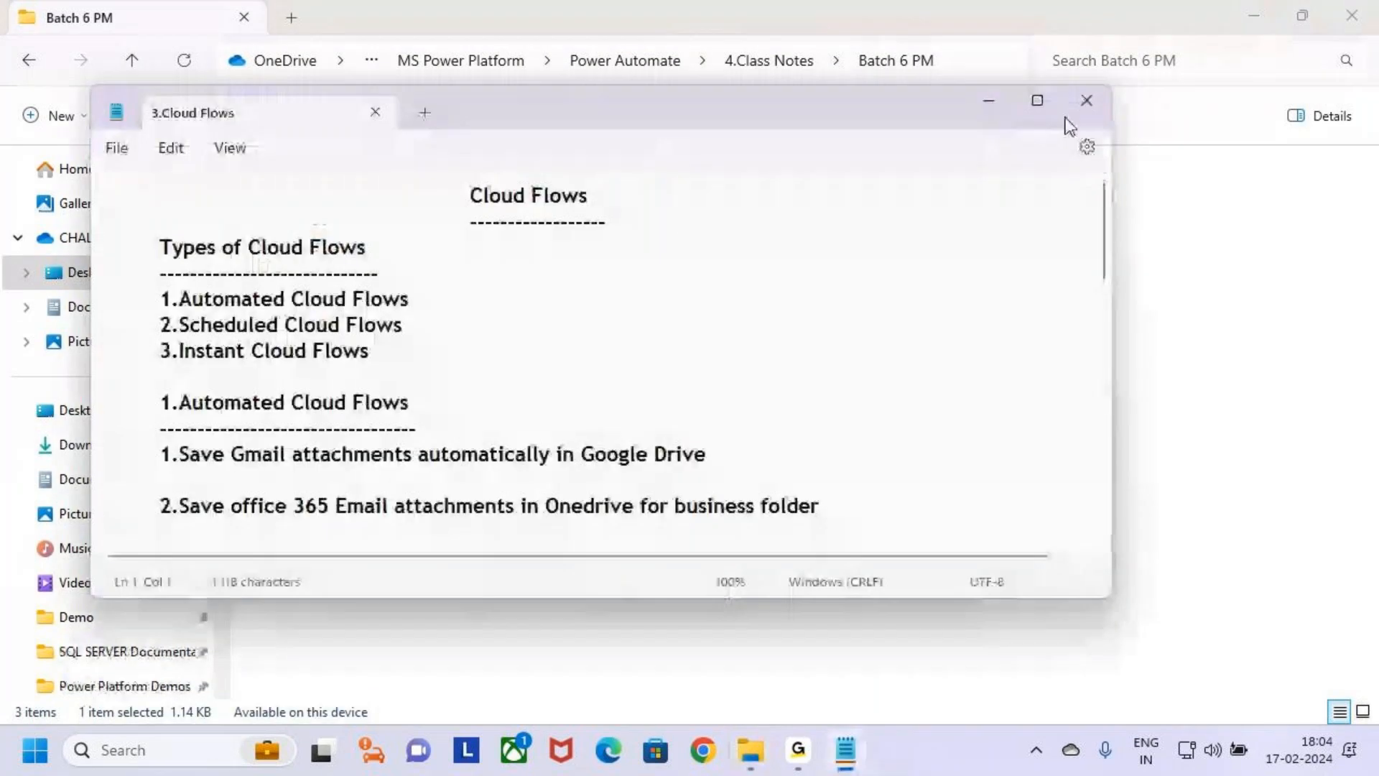
{"action": "left_click", "coordinate": [1037, 100]}
Review the notes from the Cloud Flows title through the Automated Cloud Flows section to the Class 3 items.
{"action": "left_click_drag", "start_coordinate": [377, 101], "coordinate": [519, 102]}
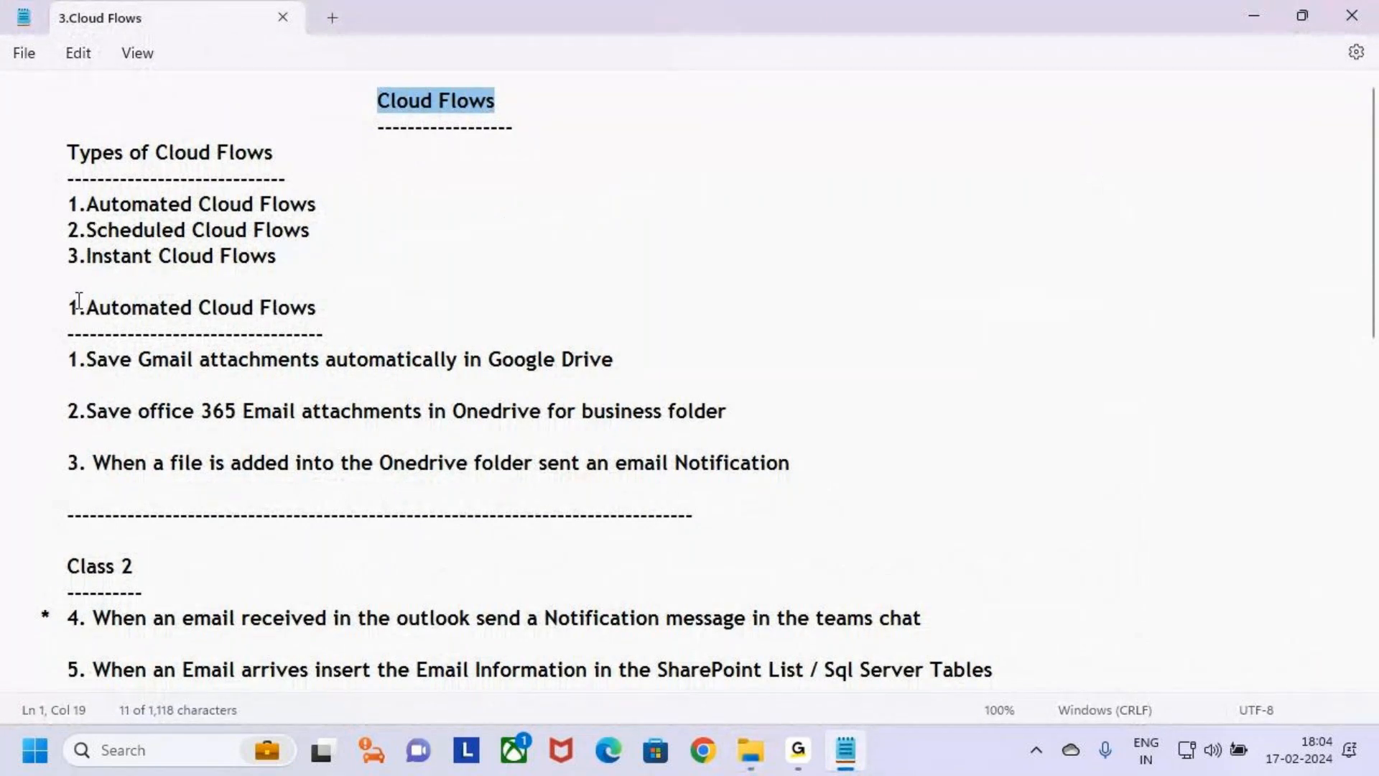
{"action": "left_click_drag", "start_coordinate": [67, 306], "coordinate": [7, 305]}
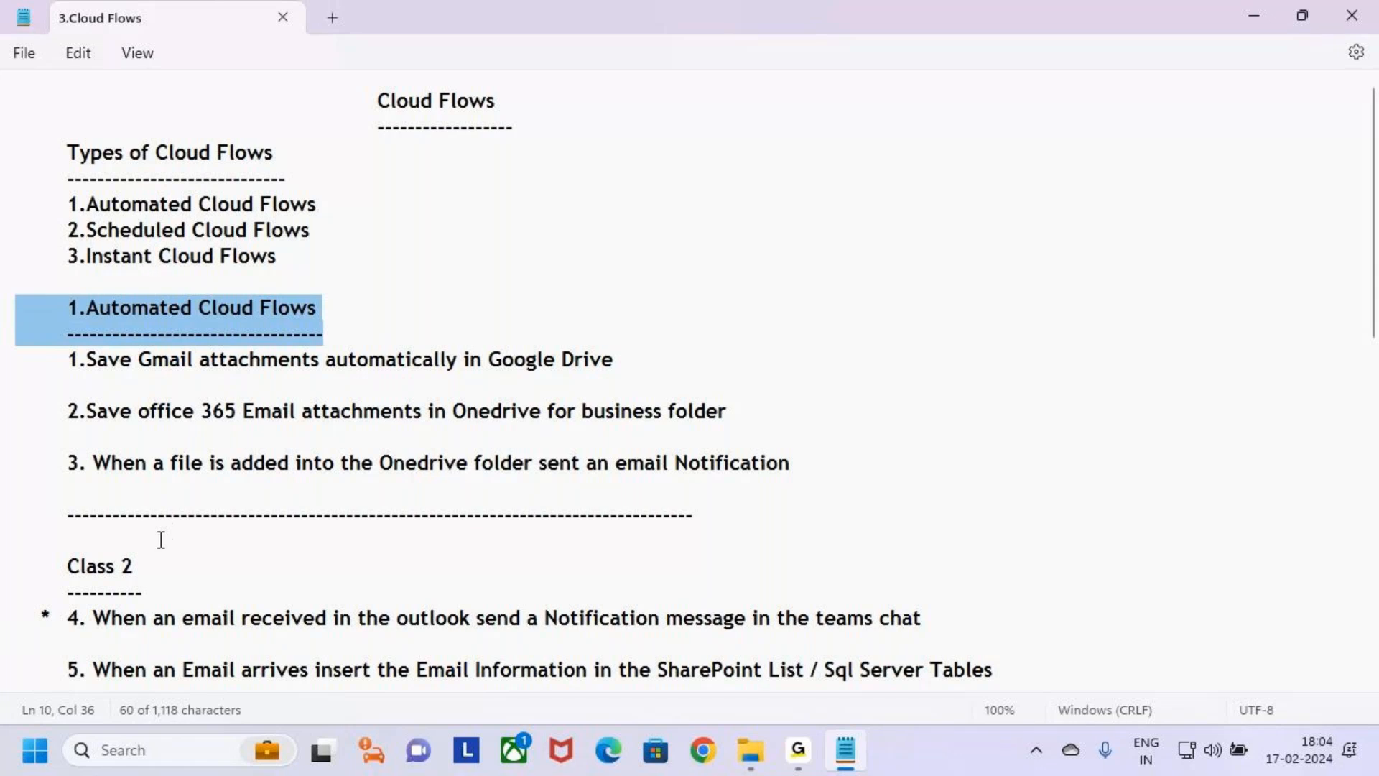
{"action": "scroll", "coordinate": [161, 539], "scroll_direction": "down", "scroll_amount": 3}
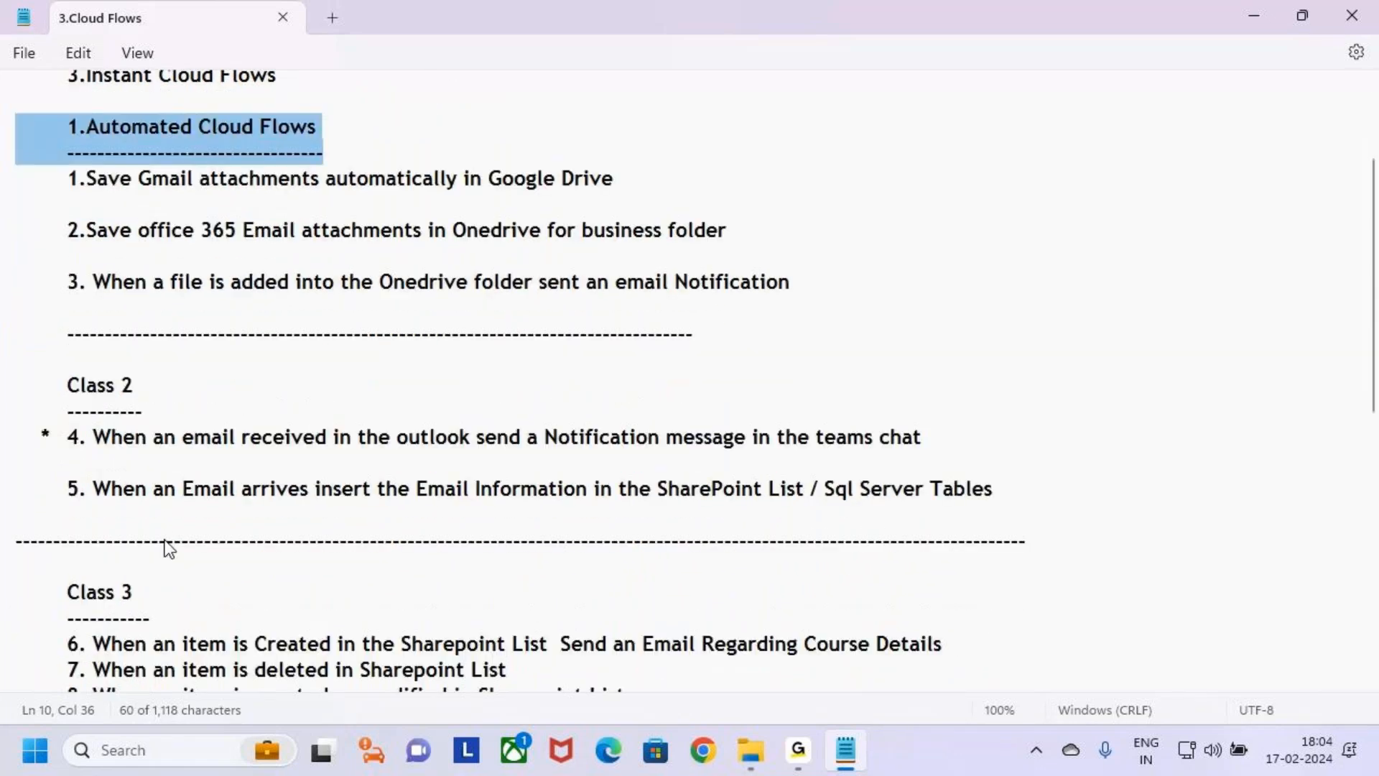
{"action": "scroll", "coordinate": [168, 549], "scroll_direction": "down", "scroll_amount": 2}
{"action": "left_click_drag", "start_coordinate": [67, 454], "coordinate": [567, 553]}
Add a "Class 4" heading with a dashed underline below item 8, followed by a line for its first item.
{"action": "left_click", "coordinate": [703, 553]}
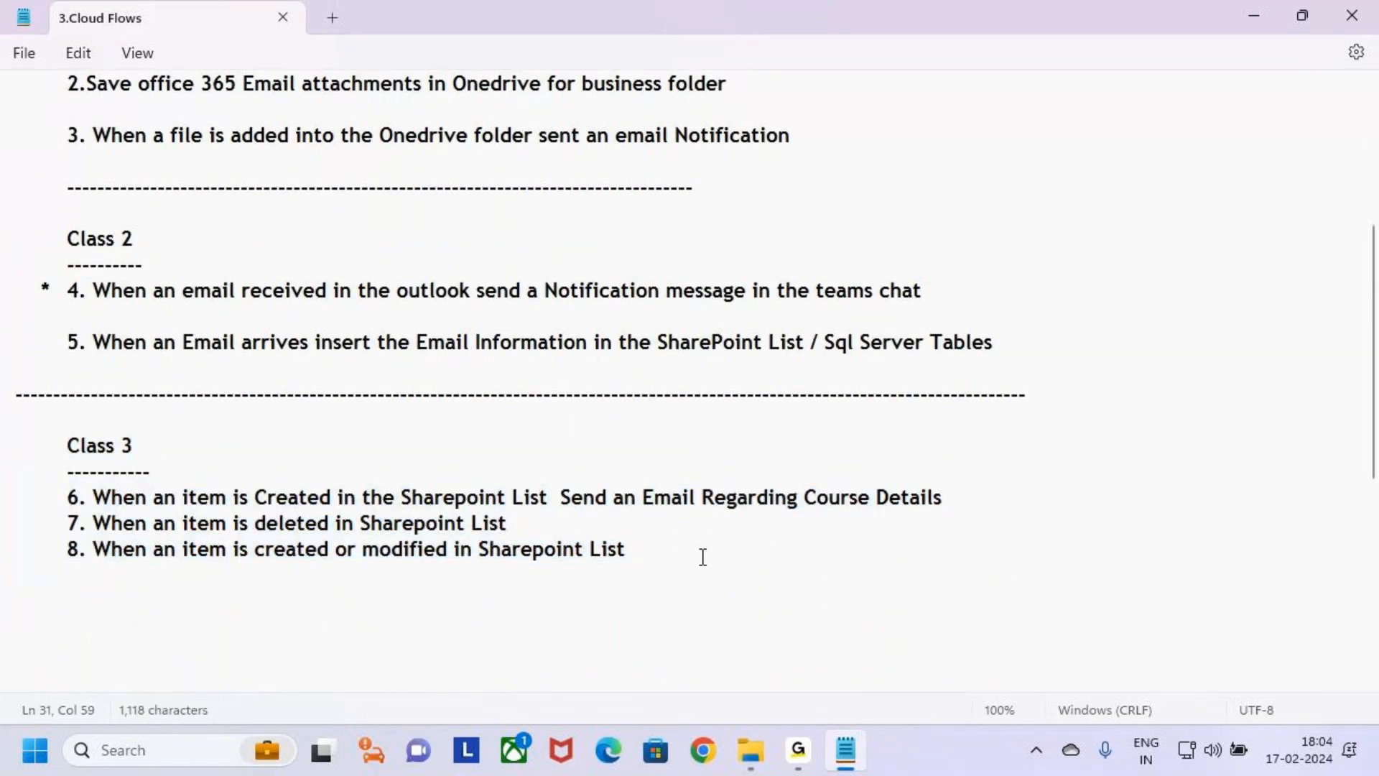
{"action": "key", "text": "Return"}
{"action": "key", "text": "Return"}
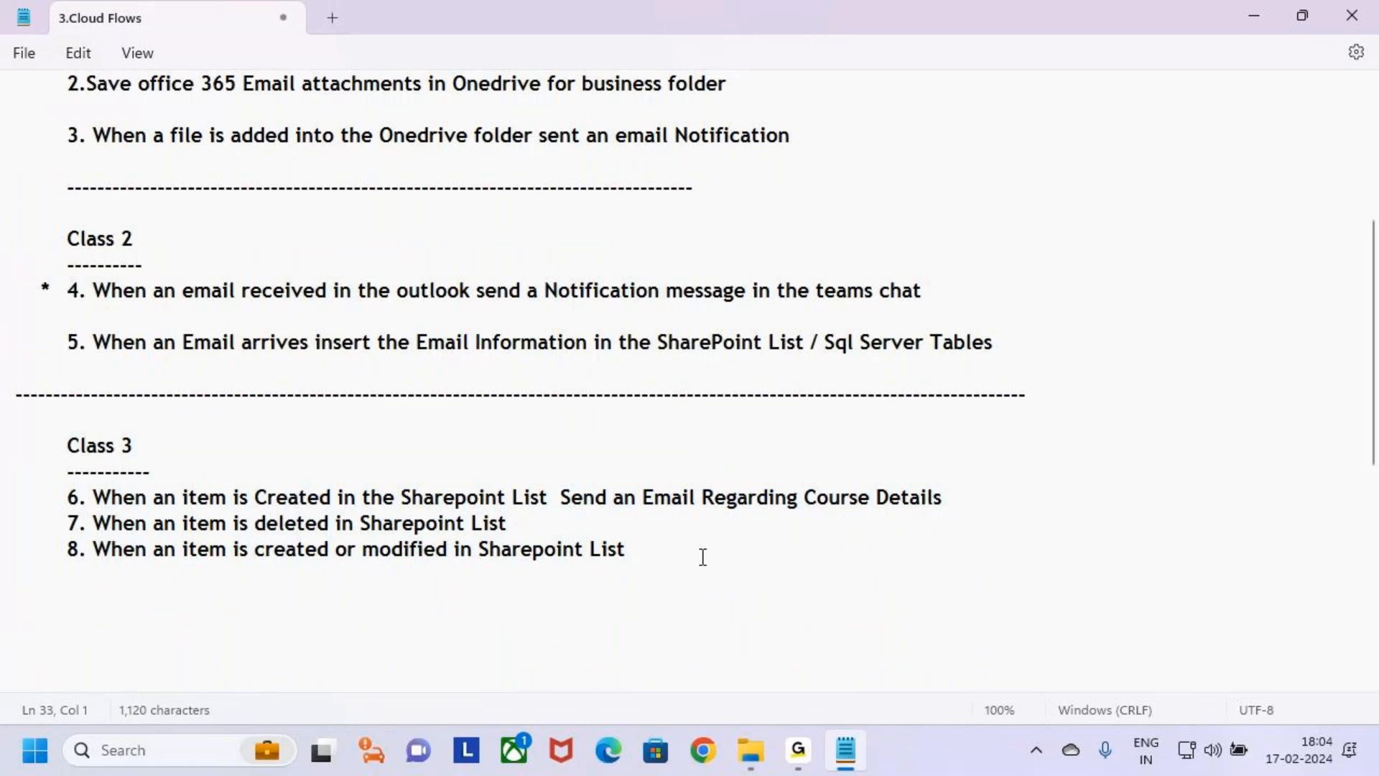
{"action": "type", "text": "Class 4"}
{"action": "key", "text": "Return"}
{"action": "type", "text": "---------"}
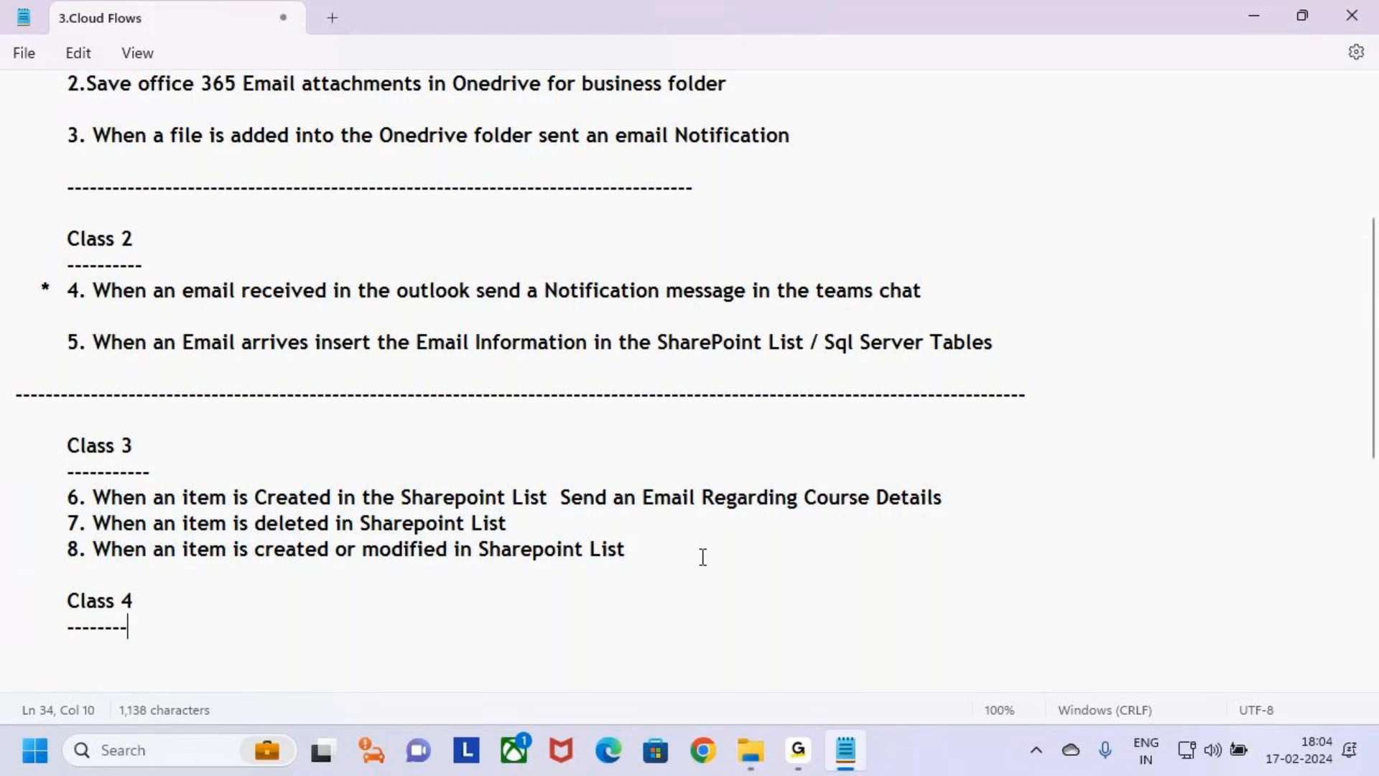
{"action": "type", "text": "---"}
{"action": "key", "text": "Return"}
{"action": "key", "text": "Tab"}
{"action": "left_click", "coordinate": [199, 622]}
{"action": "left_click", "coordinate": [146, 651]}
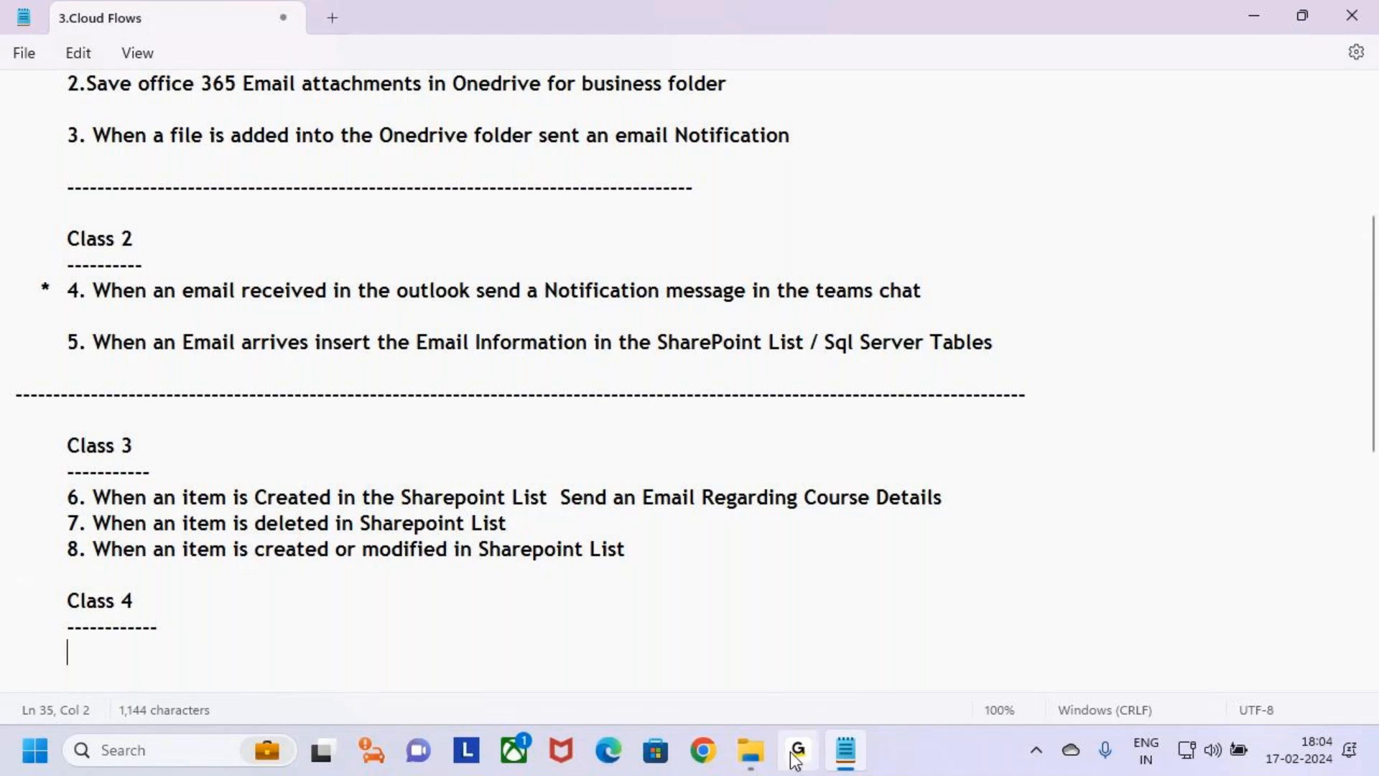
Open the notes 4.Automated Cloud Flows Class 1 , 2 , 3 , 4 from 1.Class Notes, Batch 9 AM, and maximize them.
{"action": "left_click", "coordinate": [751, 751]}
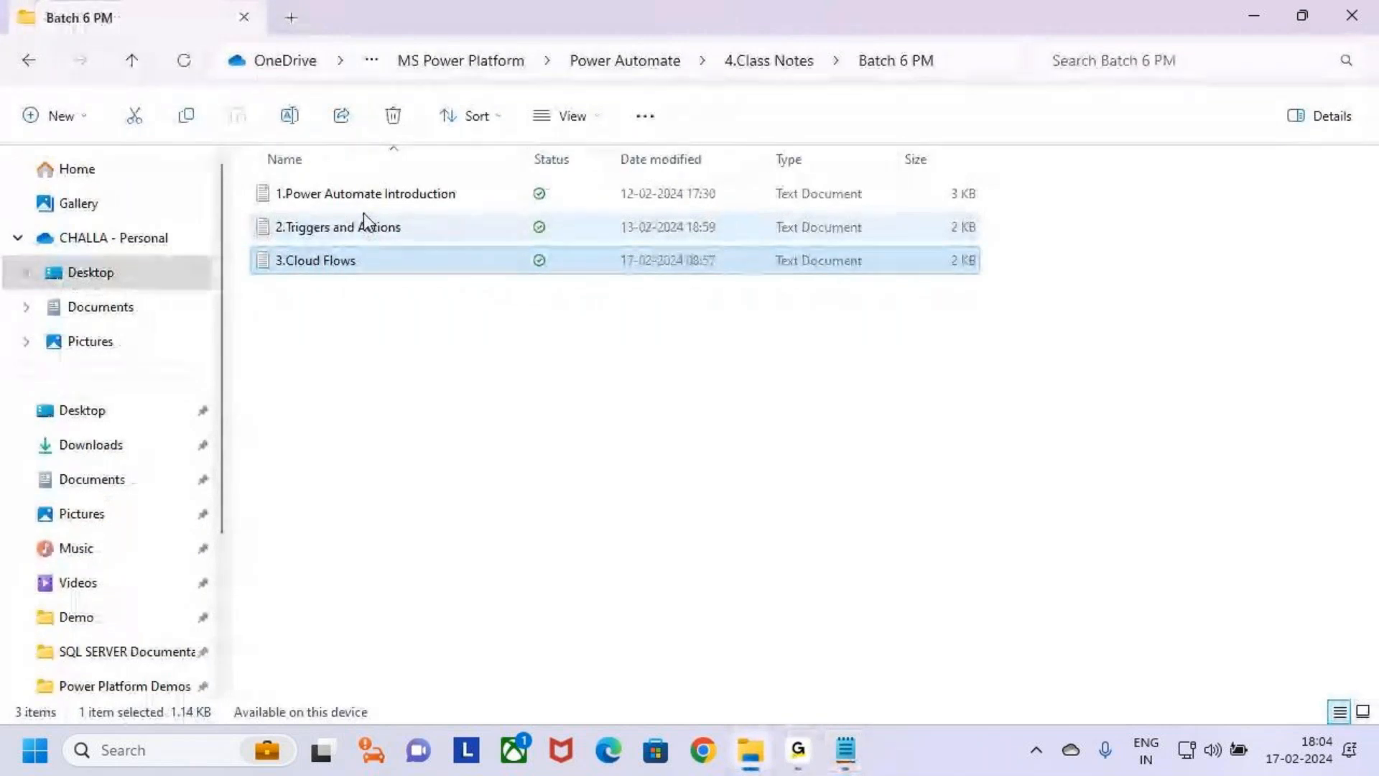
{"action": "key", "text": "alt+Left"}
{"action": "left_click", "coordinate": [330, 195]}
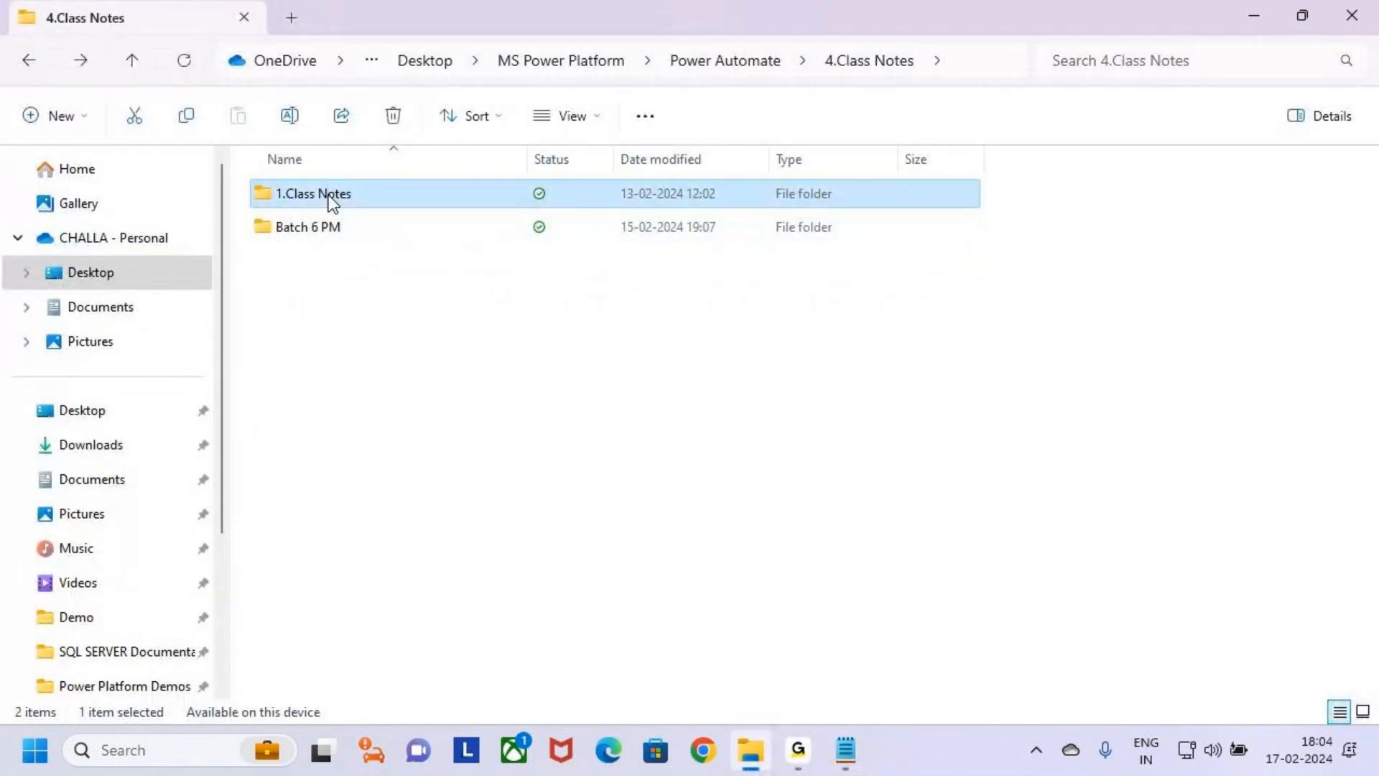
{"action": "double_click", "coordinate": [329, 195]}
{"action": "double_click", "coordinate": [321, 198]}
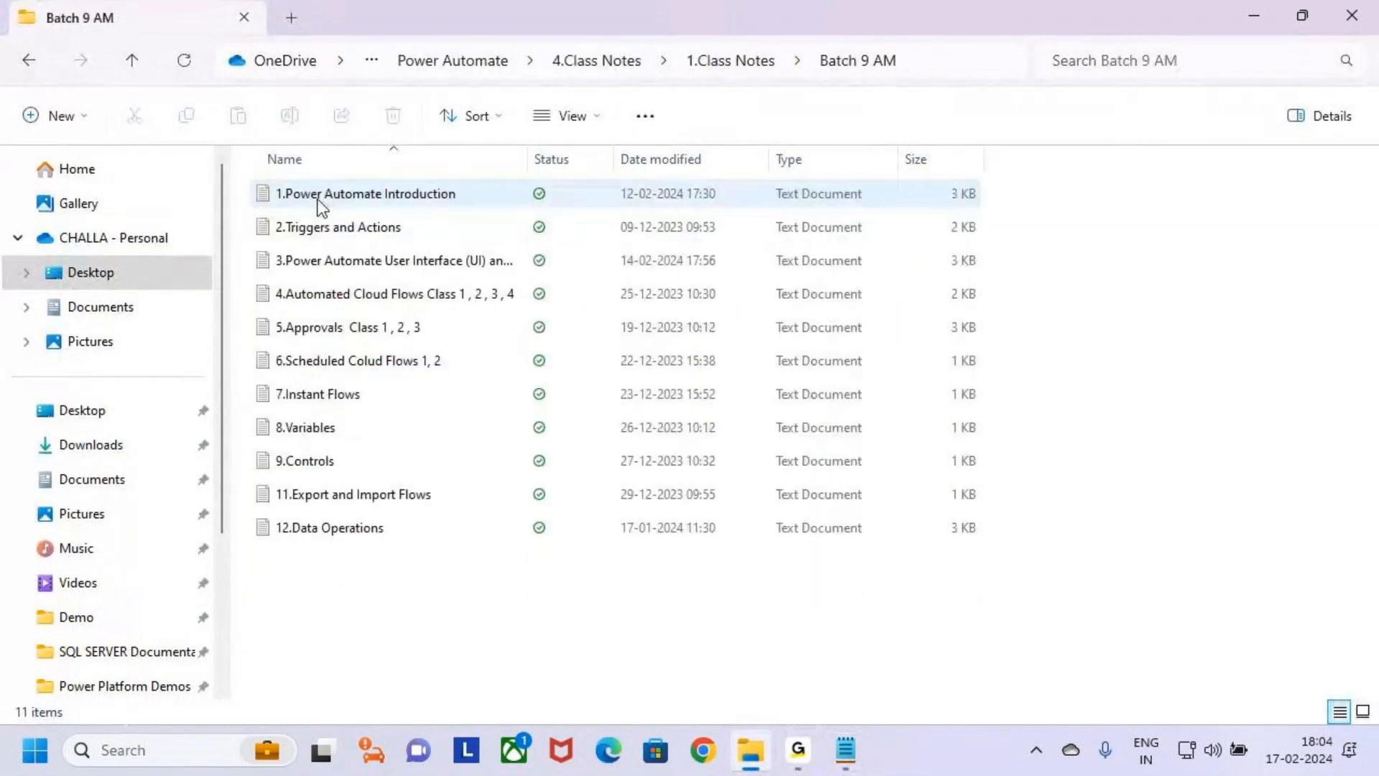
{"action": "left_click", "coordinate": [468, 296]}
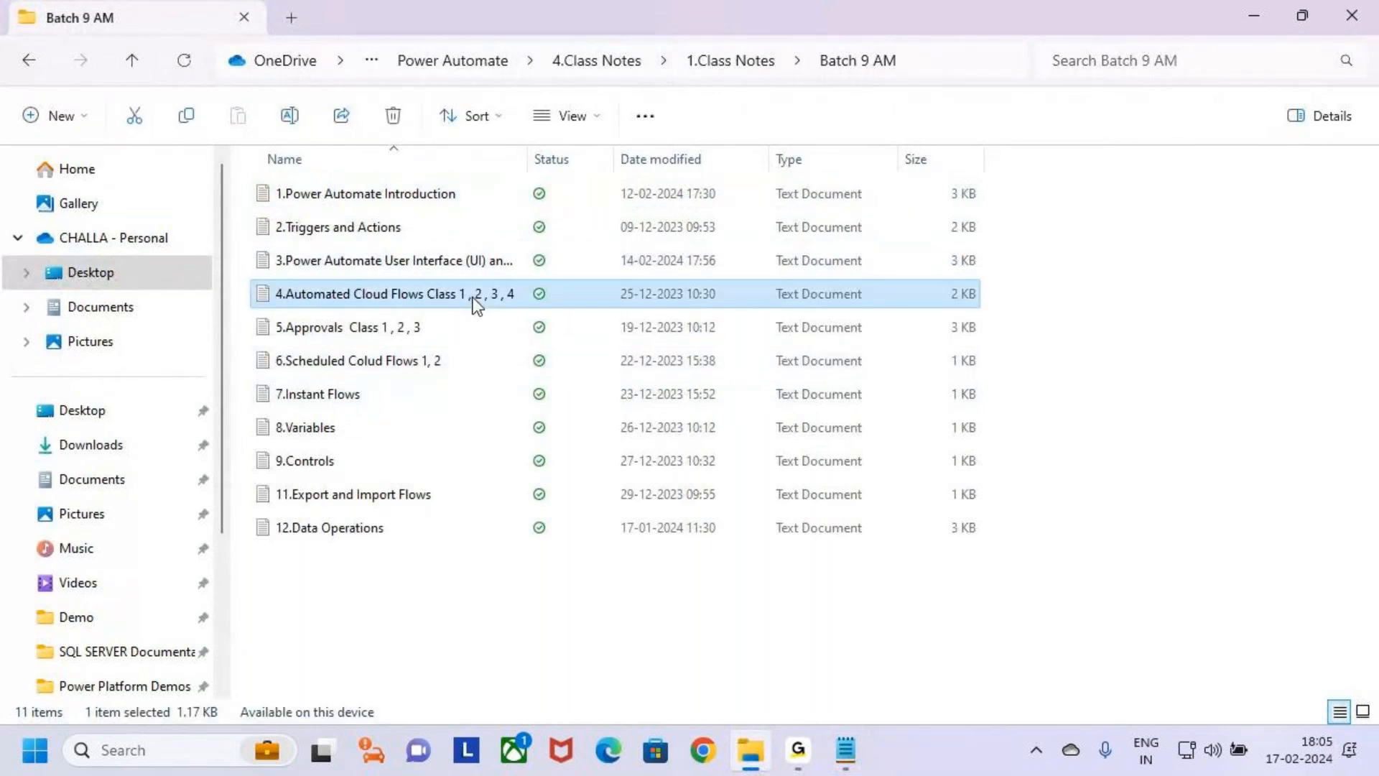
{"action": "double_click", "coordinate": [434, 307]}
{"action": "left_click", "coordinate": [1126, 184]}
Copy the Class 6 item 9 about the Sql Workshop Registration form and paste it under Class 4 in 3.Cloud Flows.
{"action": "scroll", "coordinate": [388, 575], "scroll_direction": "down", "scroll_amount": 2}
{"action": "scroll", "coordinate": [386, 574], "scroll_direction": "down", "scroll_amount": 3}
{"action": "left_click_drag", "start_coordinate": [483, 539], "coordinate": [1, 483]}
{"action": "key", "text": "ctrl+c"}
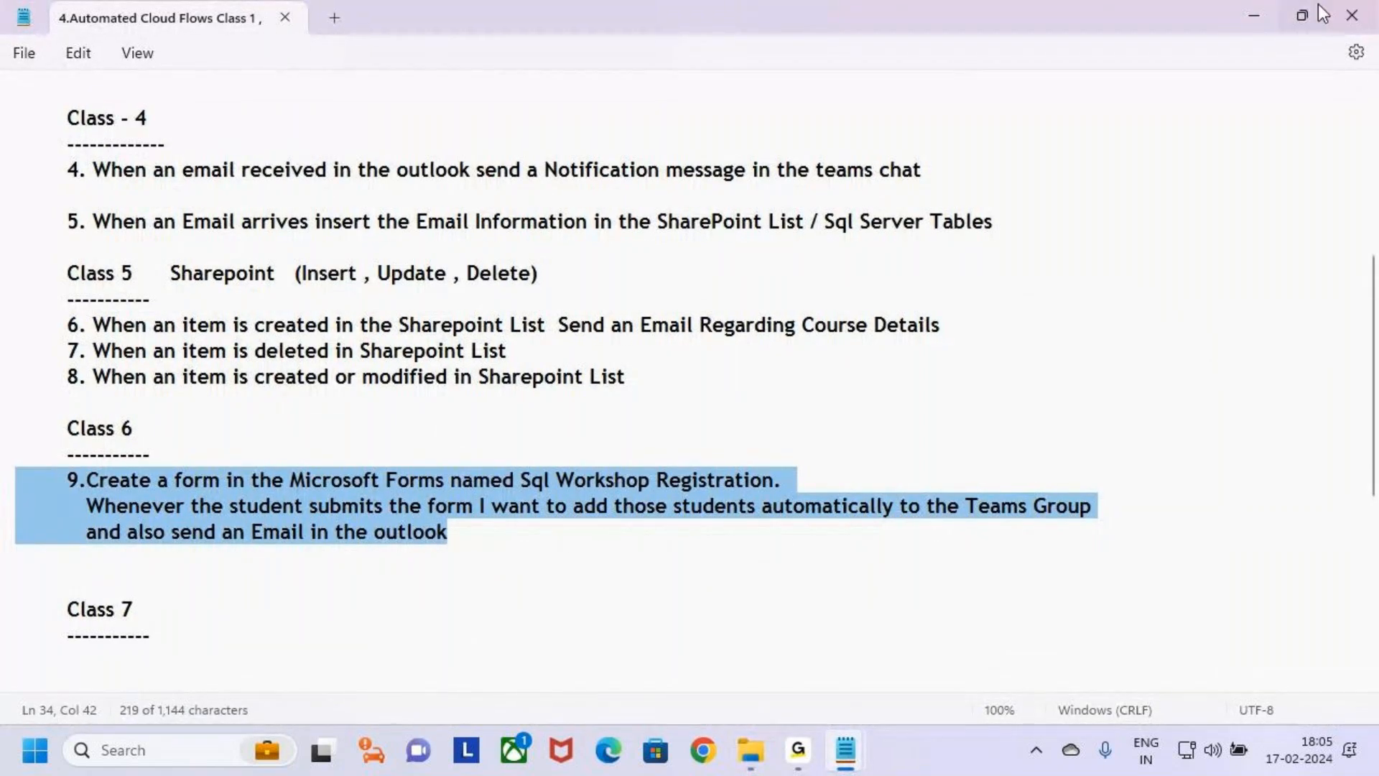
{"action": "left_click", "coordinate": [1351, 15]}
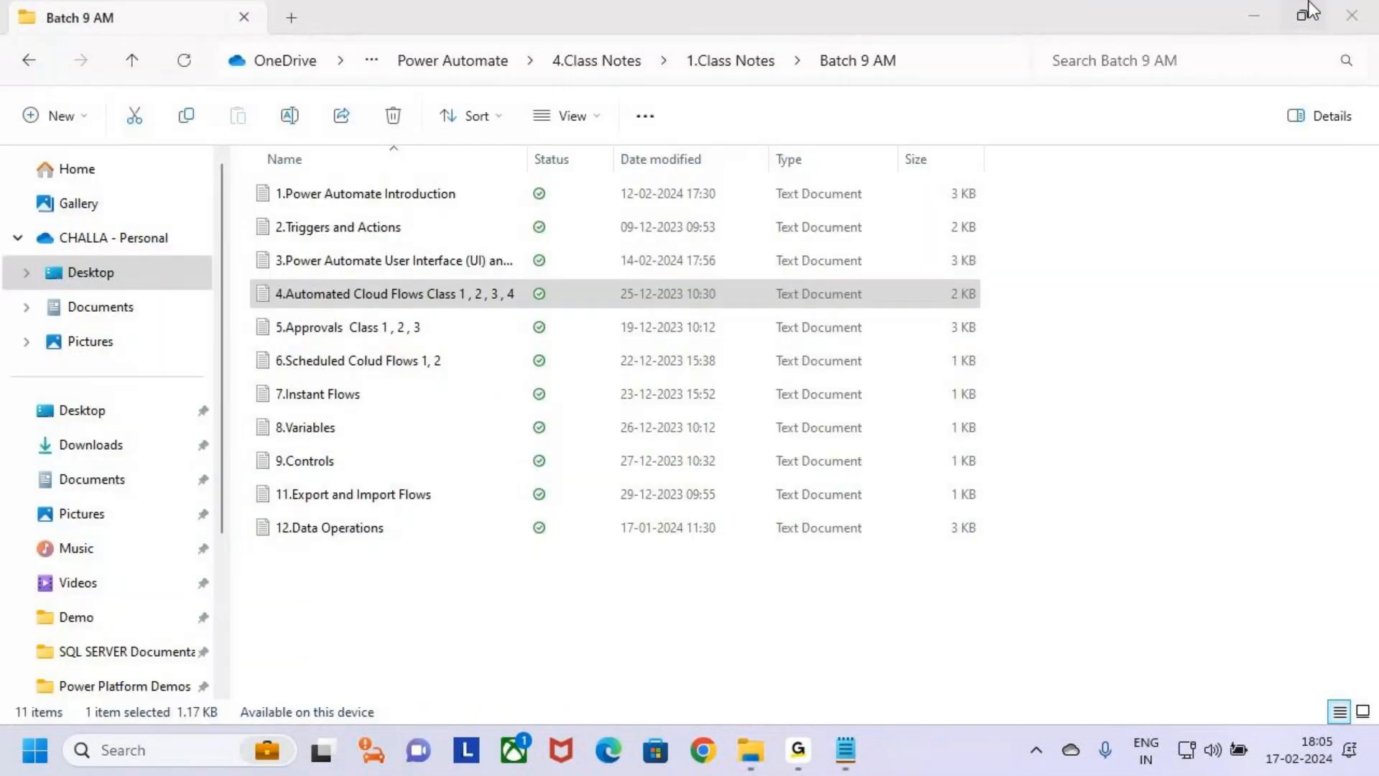
{"action": "left_click", "coordinate": [1254, 15]}
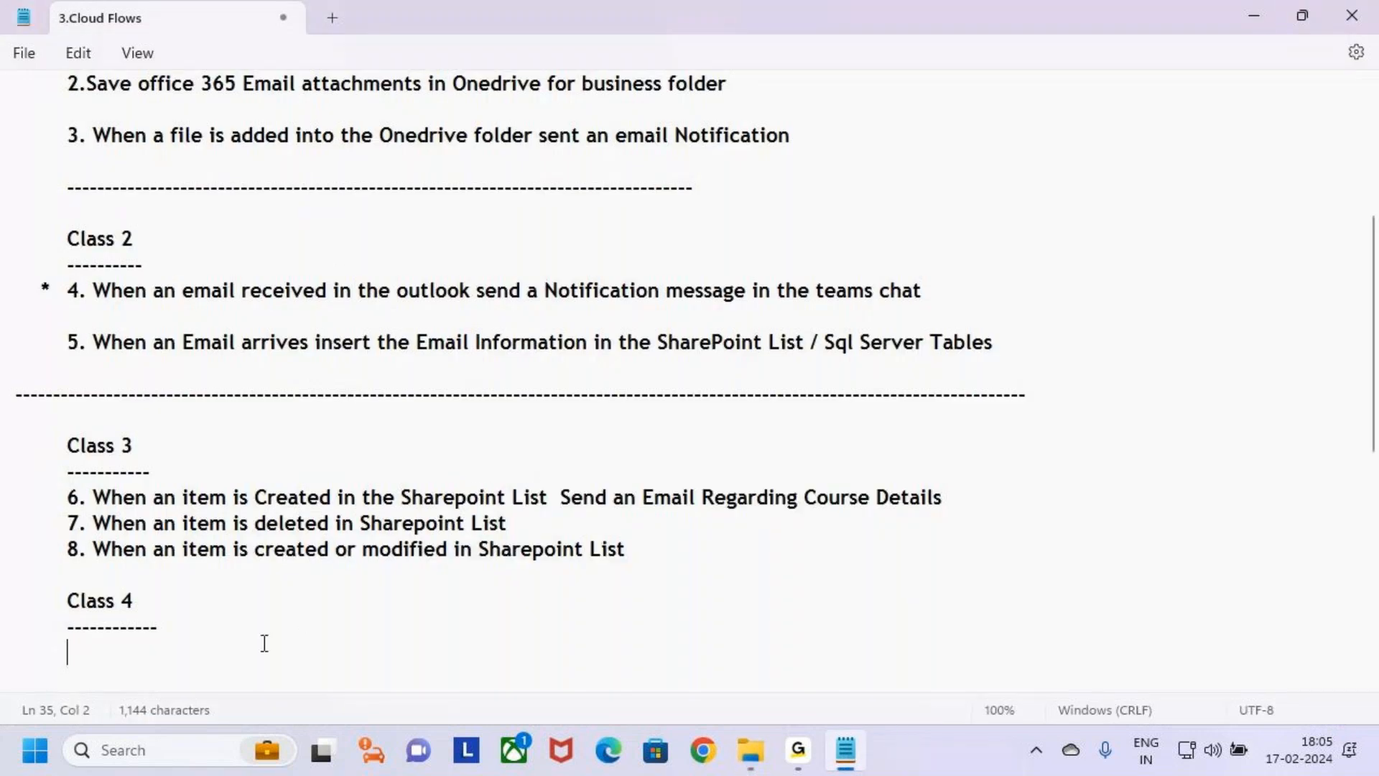
{"action": "key", "text": "BackSpace"}
{"action": "key", "text": "ctrl+v"}
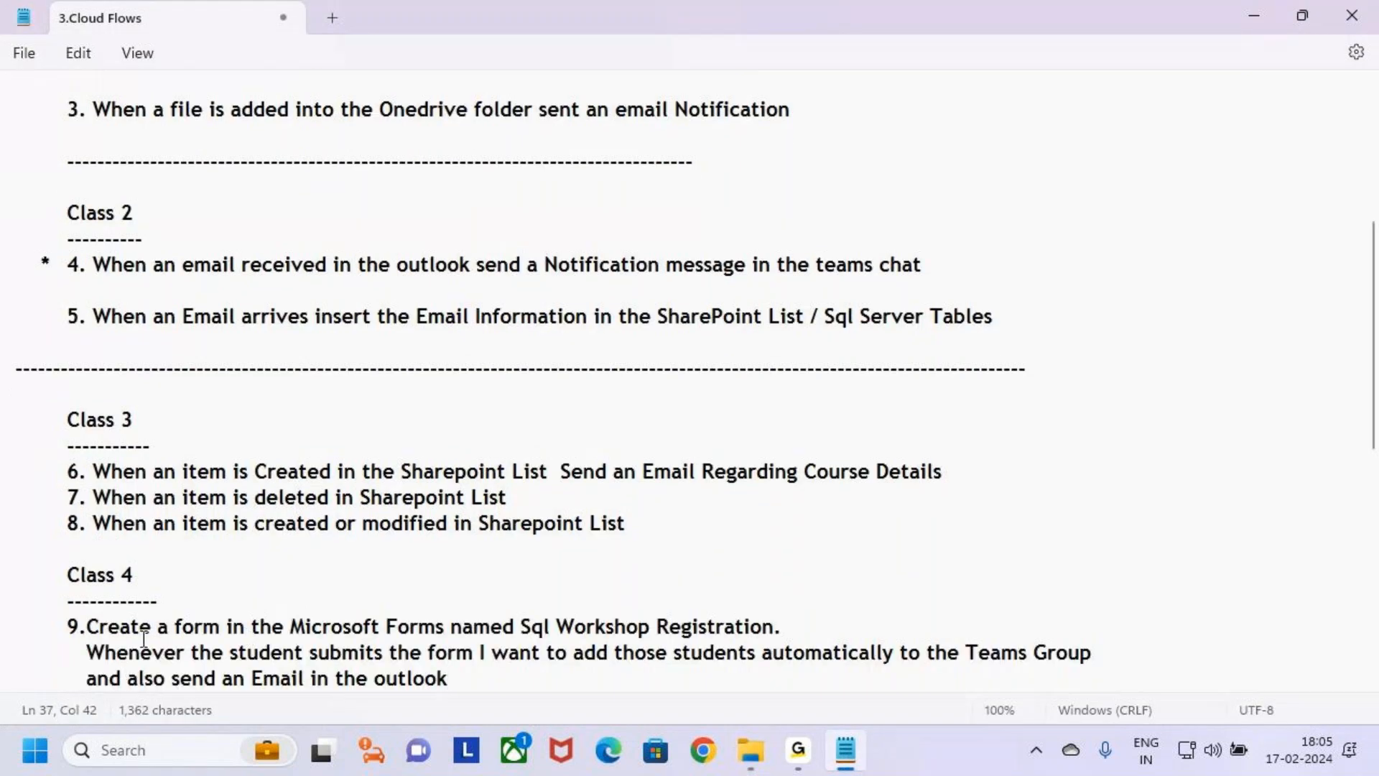
{"action": "scroll", "coordinate": [244, 566], "scroll_direction": "down", "scroll_amount": 2}
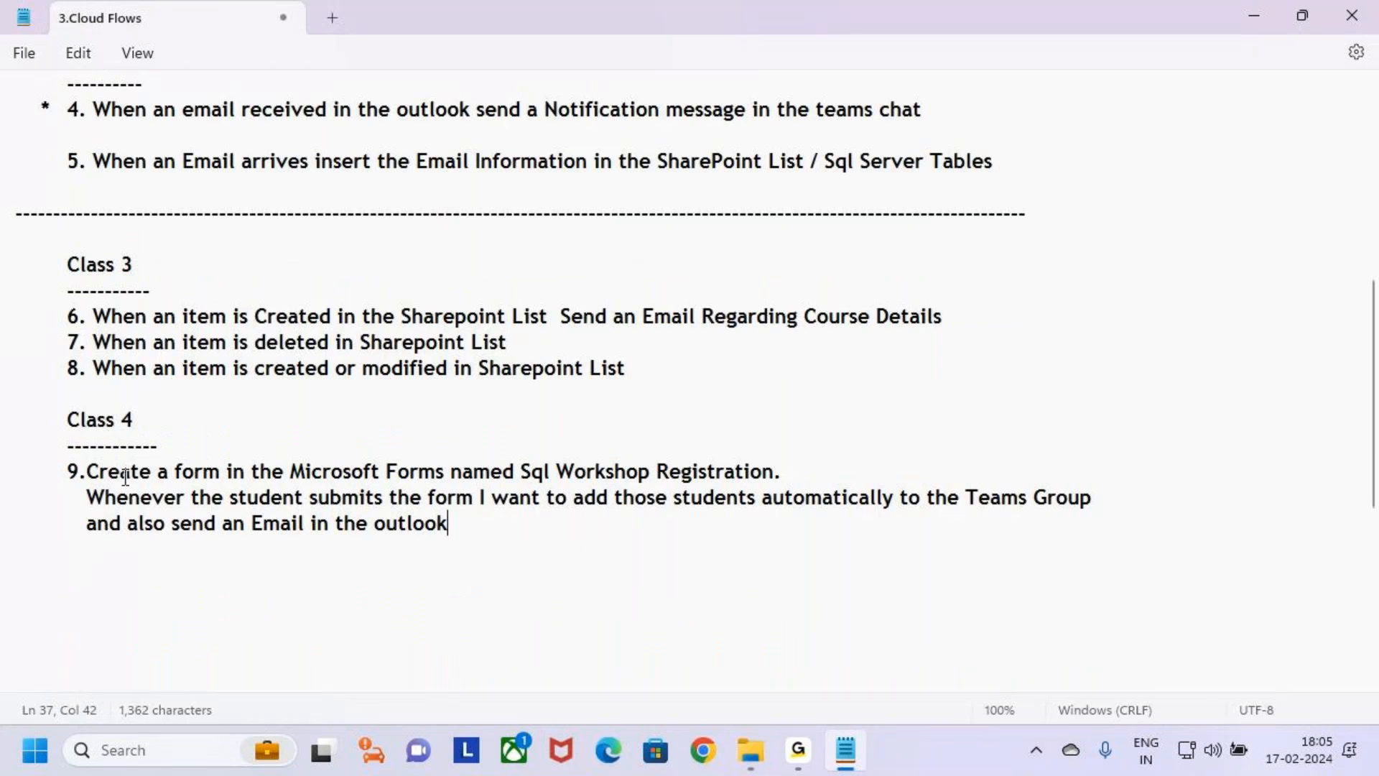
Annotate item 9 on screen with red boxes around "Microsoft Forms" and "Sql Workshop Registration.", plus an arrow to "Microsoft Forms".
{"action": "left_click", "coordinate": [119, 497]}
{"action": "key", "text": "Up"}
{"action": "left_click_drag", "start_coordinate": [92, 472], "coordinate": [469, 499]}
{"action": "left_click", "coordinate": [470, 500]}
{"action": "key", "text": "ctrl+2"}
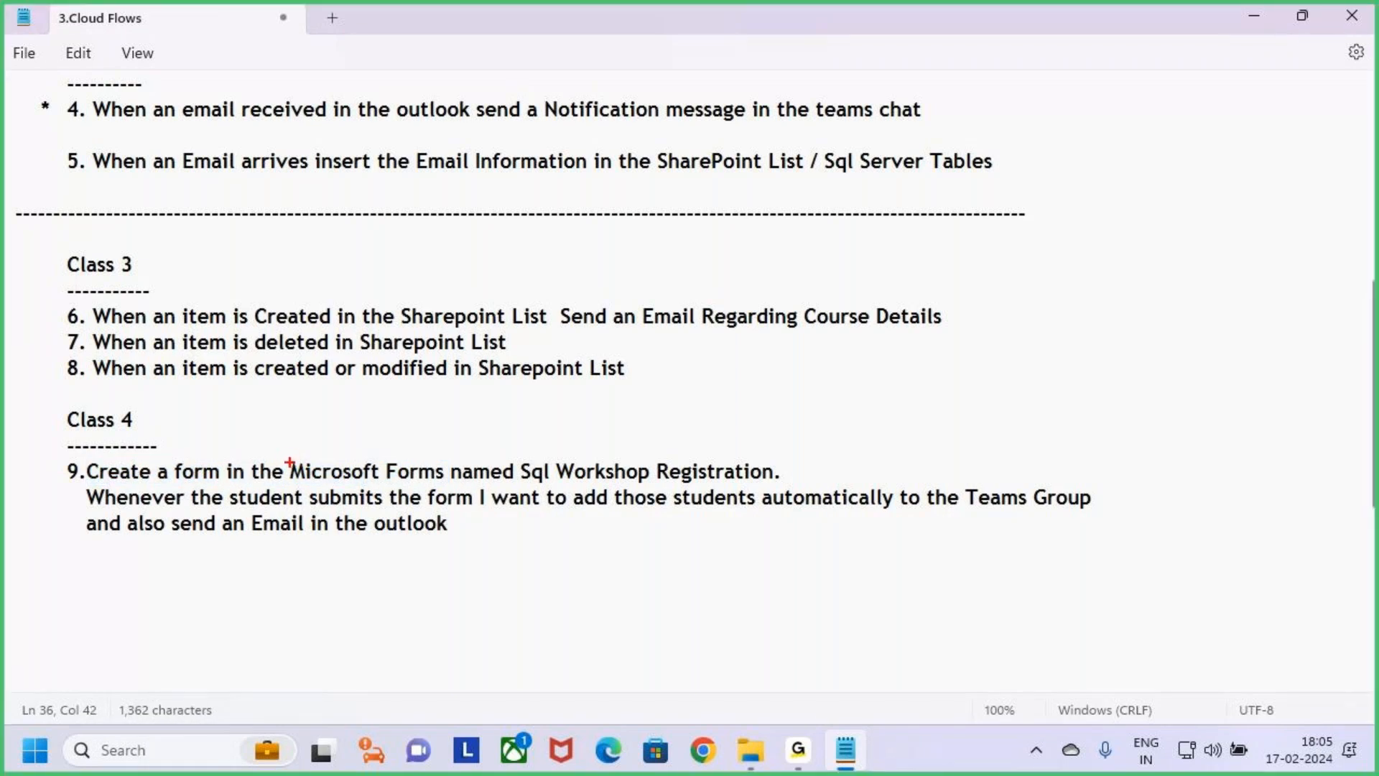
{"action": "left_click_drag", "start_coordinate": [285, 455], "coordinate": [449, 486]}
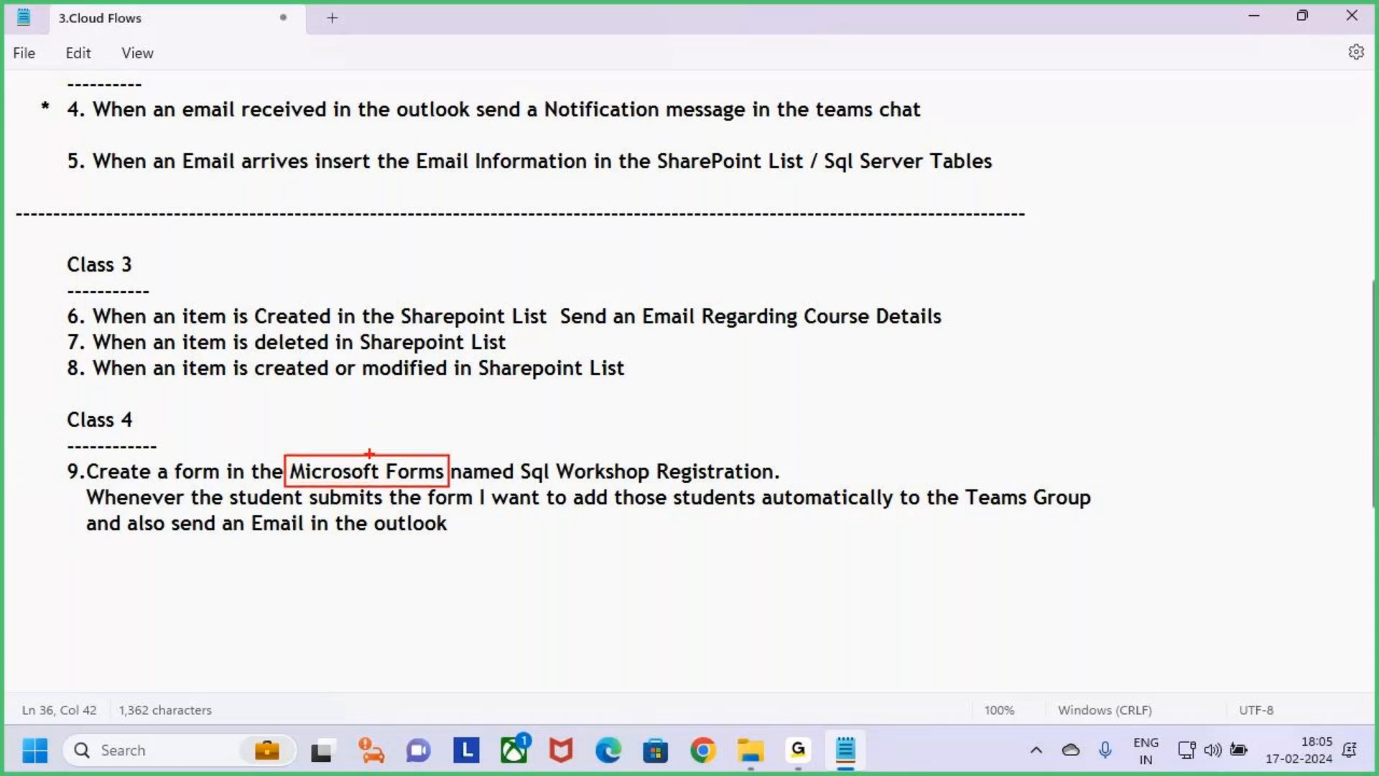
{"action": "left_click_drag", "start_coordinate": [359, 411], "coordinate": [360, 452]}
{"action": "left_click_drag", "start_coordinate": [516, 458], "coordinate": [784, 484]}
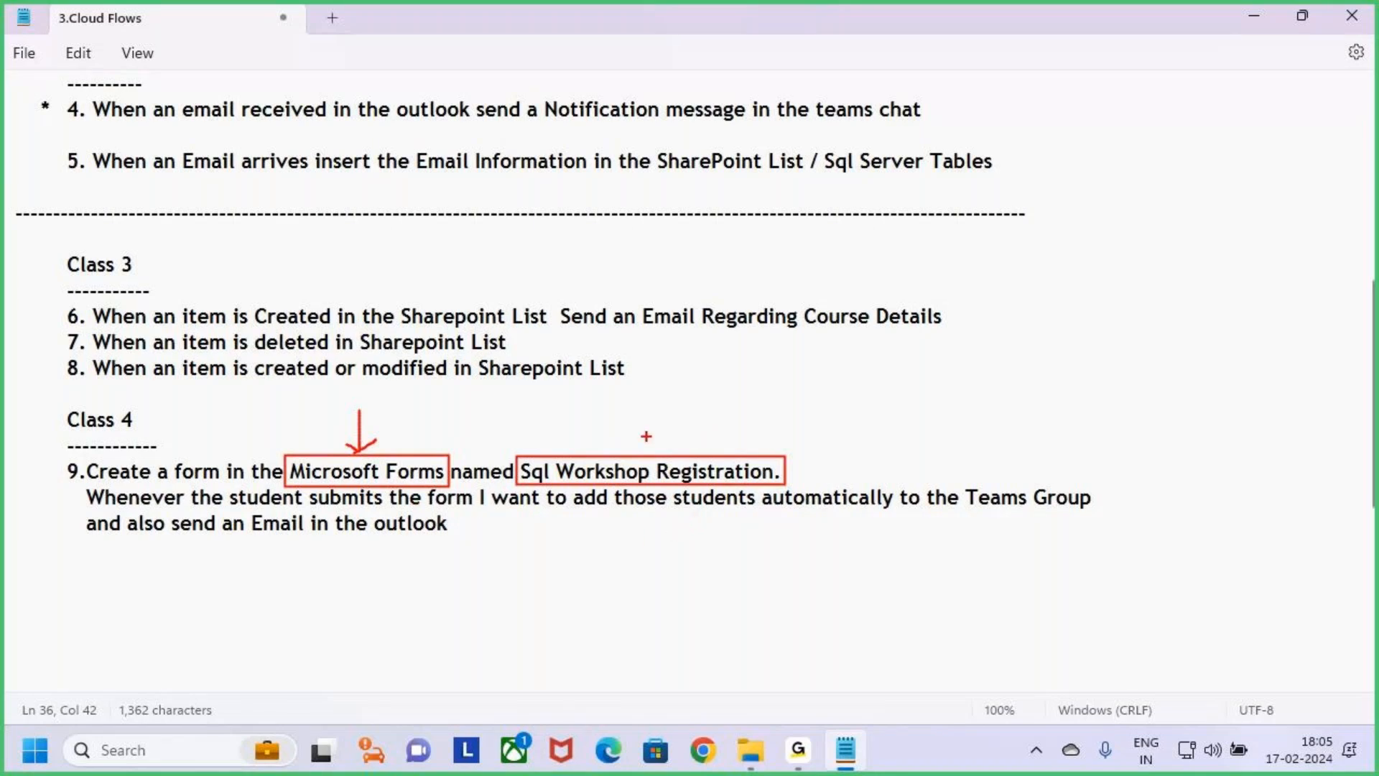
Draw a red arrow pointing down to the boxed "Sql Workshop Registration.", undoing and redrawing it until it is right.
{"action": "left_click_drag", "start_coordinate": [655, 384], "coordinate": [651, 439]}
{"action": "key", "text": "ctrl+z"}
{"action": "left_click_drag", "start_coordinate": [666, 392], "coordinate": [667, 434]}
{"action": "key", "text": "ctrl+z"}
{"action": "left_click_drag", "start_coordinate": [669, 396], "coordinate": [670, 413]}
Draw a red box around "Teams Group" in item 9, with an arrow above it and a tick mark beside it.
{"action": "left_click_drag", "start_coordinate": [964, 485], "coordinate": [1104, 516]}
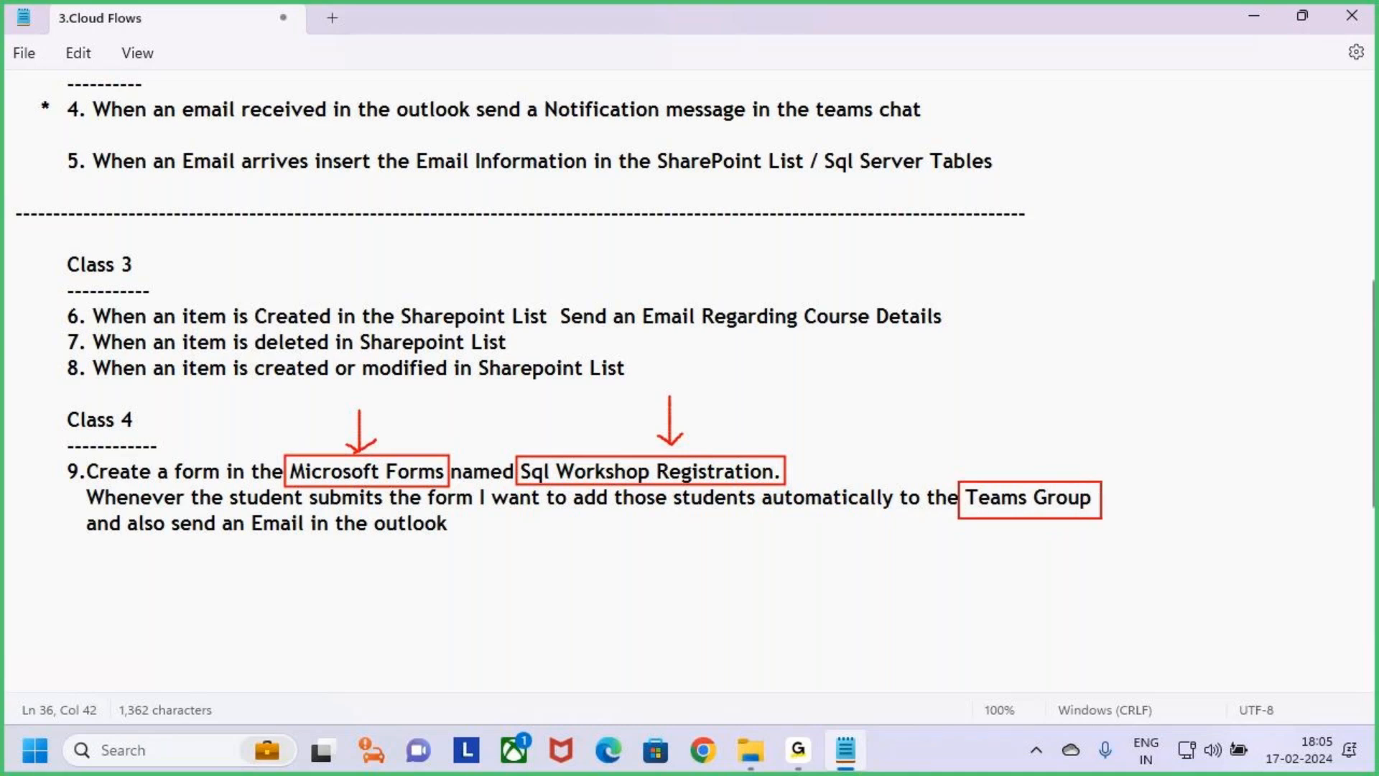
{"action": "left_click_drag", "start_coordinate": [1019, 437], "coordinate": [1025, 479]}
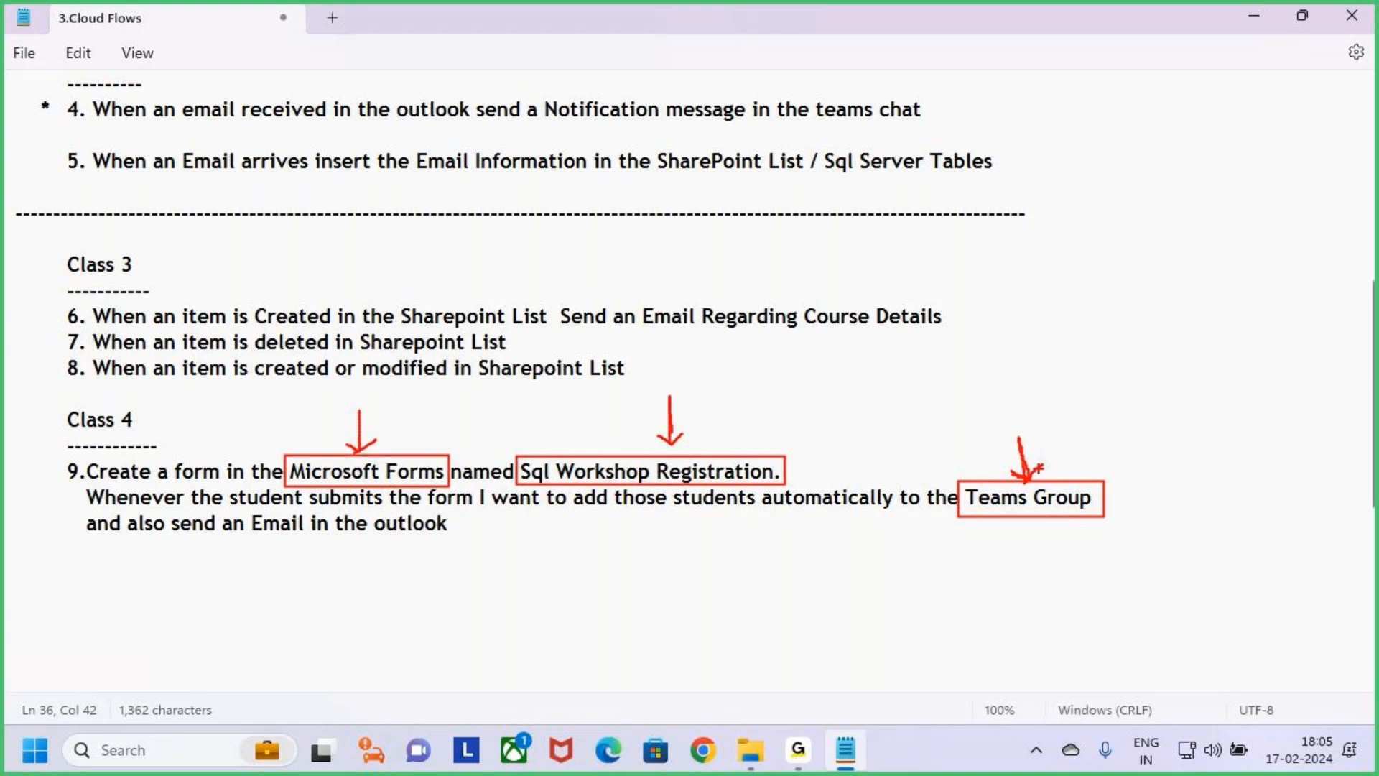
{"action": "mouse_move", "coordinate": [1099, 496]}
{"action": "left_mouse_down"}
{"action": "mouse_move", "coordinate": [1113, 509]}
{"action": "mouse_move", "coordinate": [1147, 456]}
{"action": "left_mouse_up"}
Box "Email in the outlook" in red and draw tick marks beside the form name, "Teams Group" and the email phrase.
{"action": "left_click_drag", "start_coordinate": [244, 509], "coordinate": [458, 536]}
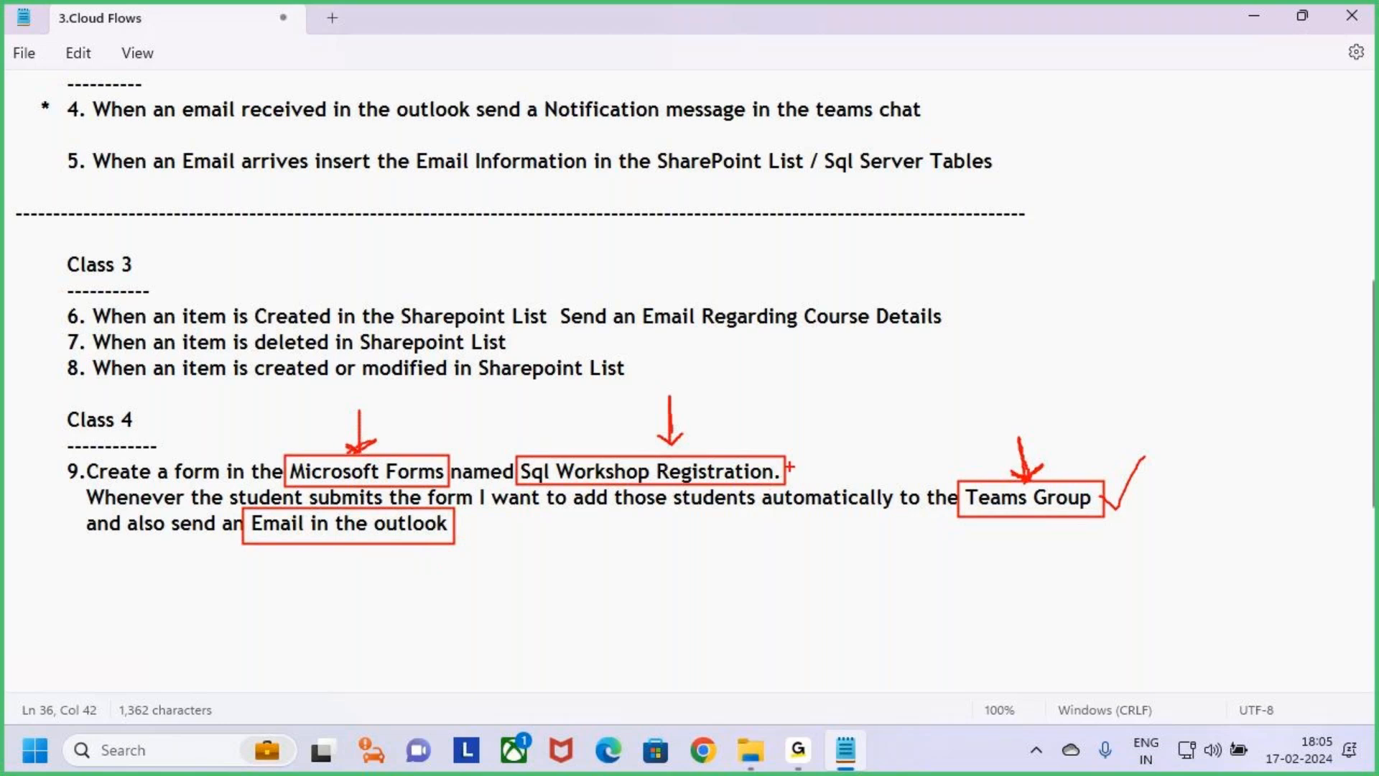
{"action": "mouse_move", "coordinate": [784, 466]}
{"action": "left_mouse_down"}
{"action": "mouse_move", "coordinate": [837, 408]}
{"action": "mouse_move", "coordinate": [833, 421]}
{"action": "left_mouse_up"}
{"action": "left_click_drag", "start_coordinate": [1118, 509], "coordinate": [1161, 468]}
{"action": "left_click_drag", "start_coordinate": [450, 531], "coordinate": [494, 497]}
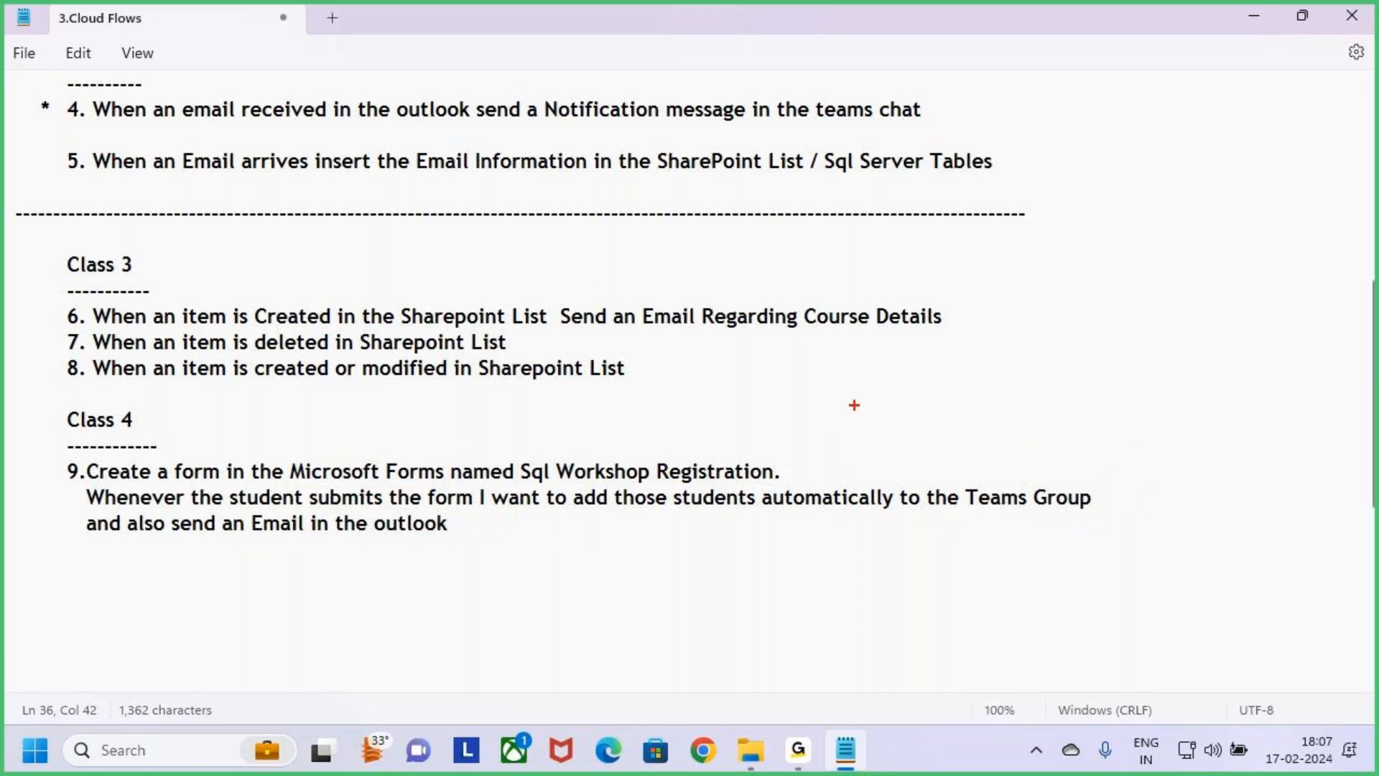
Handwrite an underlined "Forms" in red beside Class 4 with strokes above it, and leave annotation mode.
{"action": "mouse_move", "coordinate": [878, 387]}
{"action": "left_mouse_down"}
{"action": "mouse_move", "coordinate": [894, 451]}
{"action": "mouse_move", "coordinate": [909, 424]}
{"action": "mouse_move", "coordinate": [958, 411]}
{"action": "mouse_move", "coordinate": [974, 437]}
{"action": "mouse_move", "coordinate": [996, 429]}
{"action": "mouse_move", "coordinate": [986, 447]}
{"action": "left_mouse_up"}
{"action": "left_click_drag", "start_coordinate": [862, 458], "coordinate": [1027, 450]}
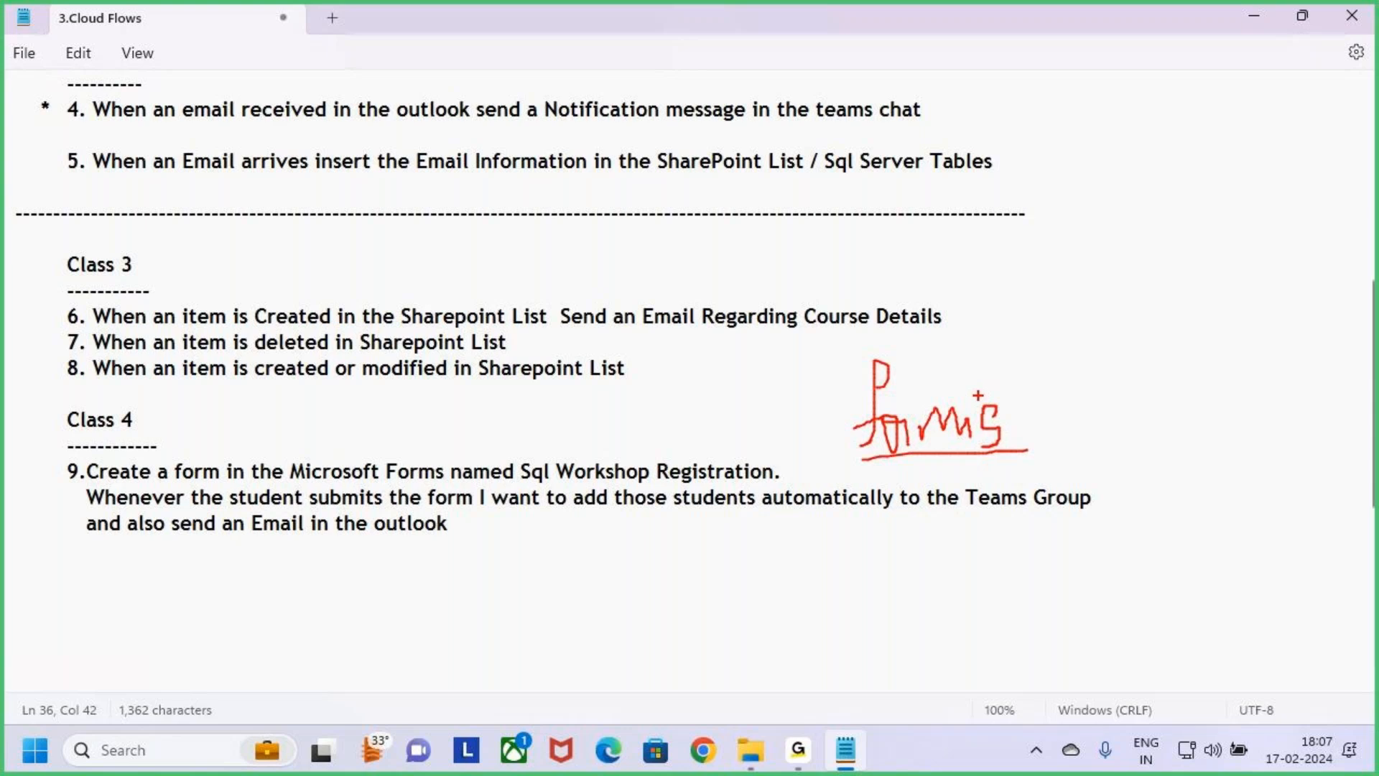
{"action": "mouse_move", "coordinate": [971, 392]}
{"action": "left_mouse_down"}
{"action": "mouse_move", "coordinate": [1002, 349]}
{"action": "mouse_move", "coordinate": [1035, 347]}
{"action": "left_mouse_up"}
{"action": "mouse_move", "coordinate": [1014, 333]}
{"action": "left_mouse_down"}
{"action": "mouse_move", "coordinate": [1040, 350]}
{"action": "mouse_move", "coordinate": [1000, 379]}
{"action": "left_mouse_up"}
{"action": "key", "text": "Escape"}
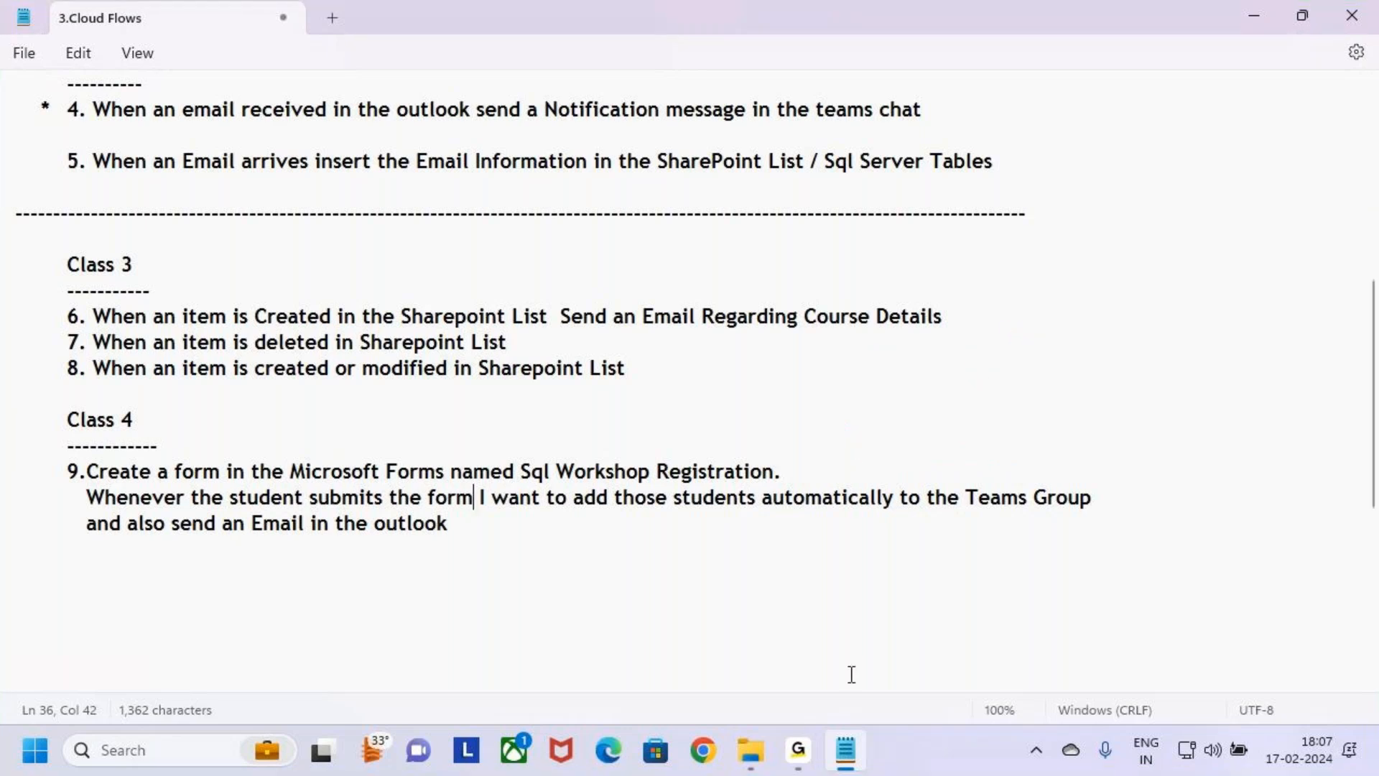
Highlight the form name "Sql Workshop Registration." in item 9 under Class 4.
{"action": "left_click", "coordinate": [169, 472]}
{"action": "left_click_drag", "start_coordinate": [171, 476], "coordinate": [813, 475]}
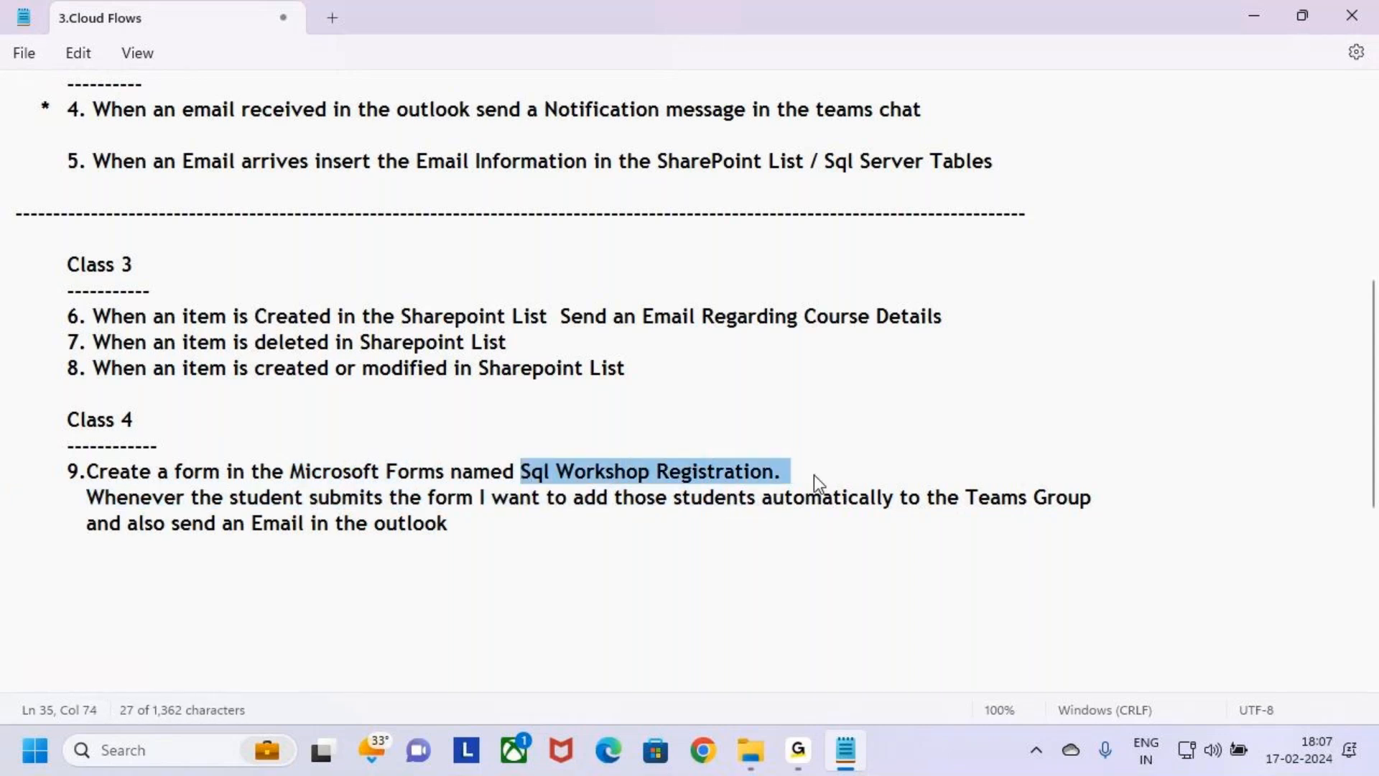
Highlight the wording about adding students automatically to the Teams Group and the whole Class 4 section, and clear the selection.
{"action": "left_click", "coordinate": [450, 537]}
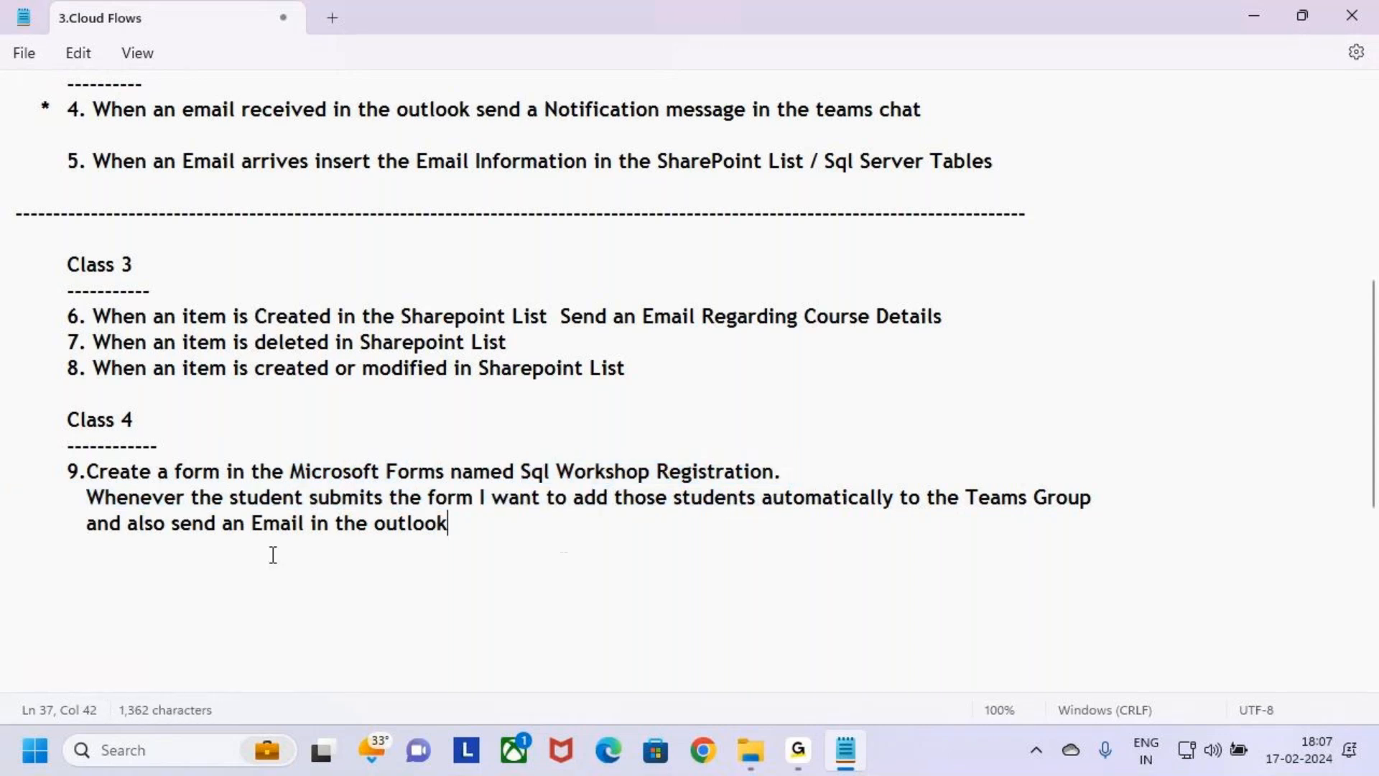
{"action": "left_click_drag", "start_coordinate": [520, 473], "coordinate": [1097, 501]}
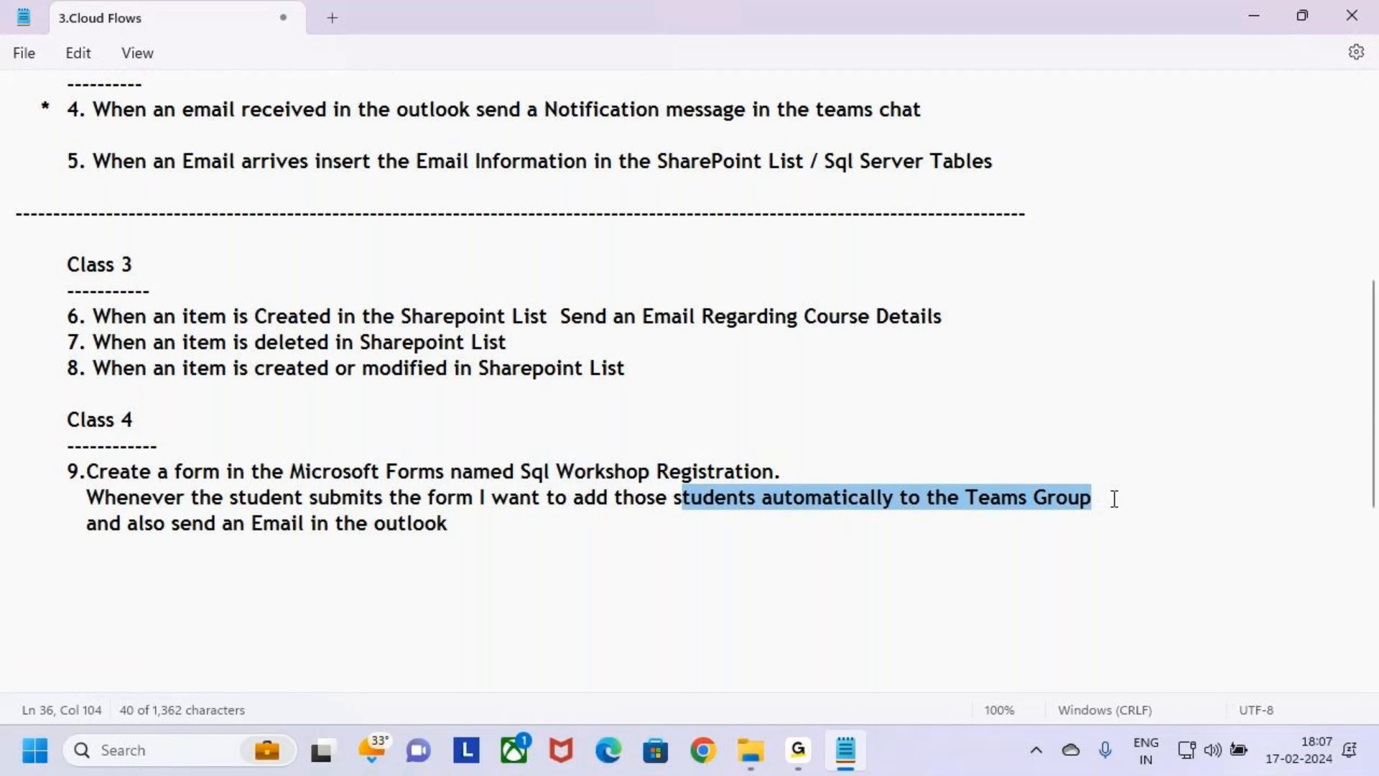
{"action": "left_click", "coordinate": [1114, 498]}
{"action": "left_click_drag", "start_coordinate": [233, 524], "coordinate": [6, 419]}
{"action": "left_click", "coordinate": [472, 527]}
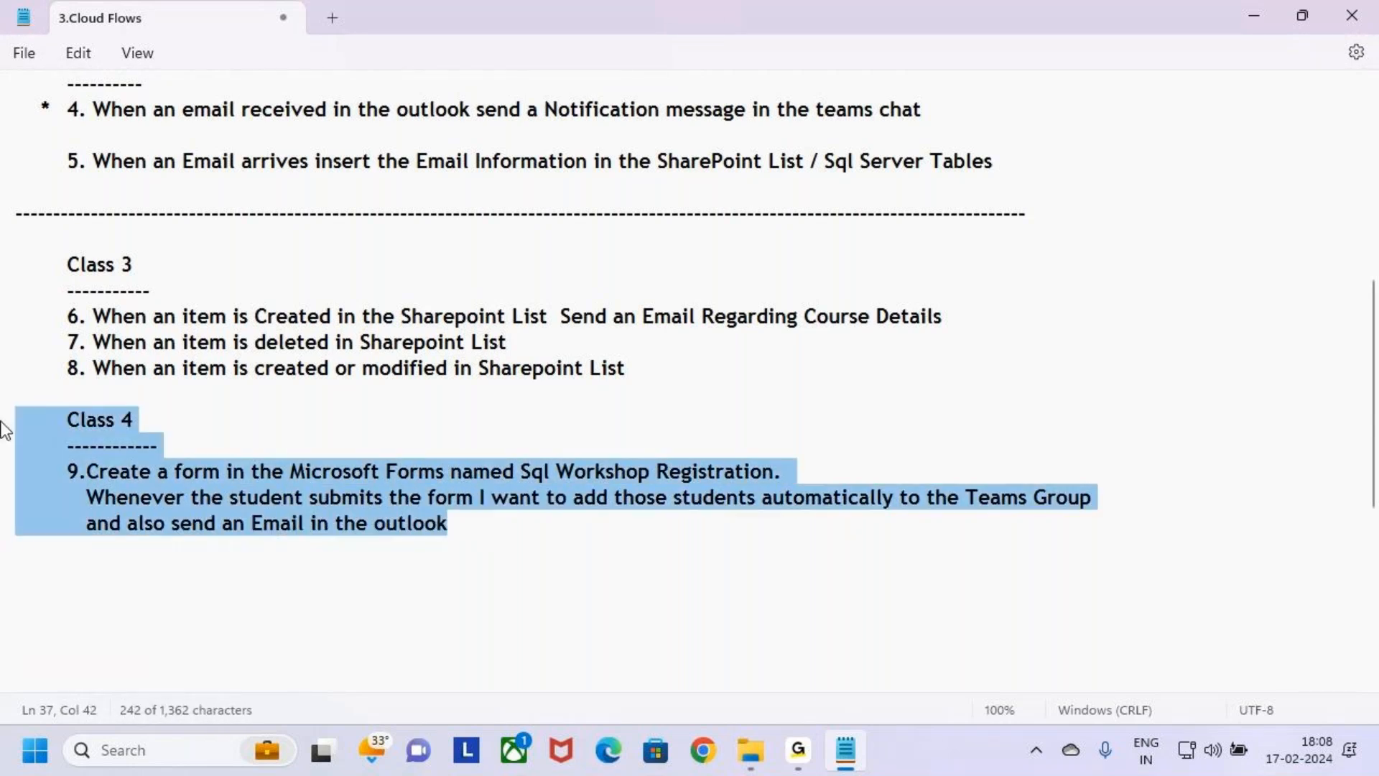
{"action": "left_click", "coordinate": [476, 527]}
{"action": "left_click_drag", "start_coordinate": [530, 546], "coordinate": [1, 411]}
{"action": "left_click", "coordinate": [508, 528]}
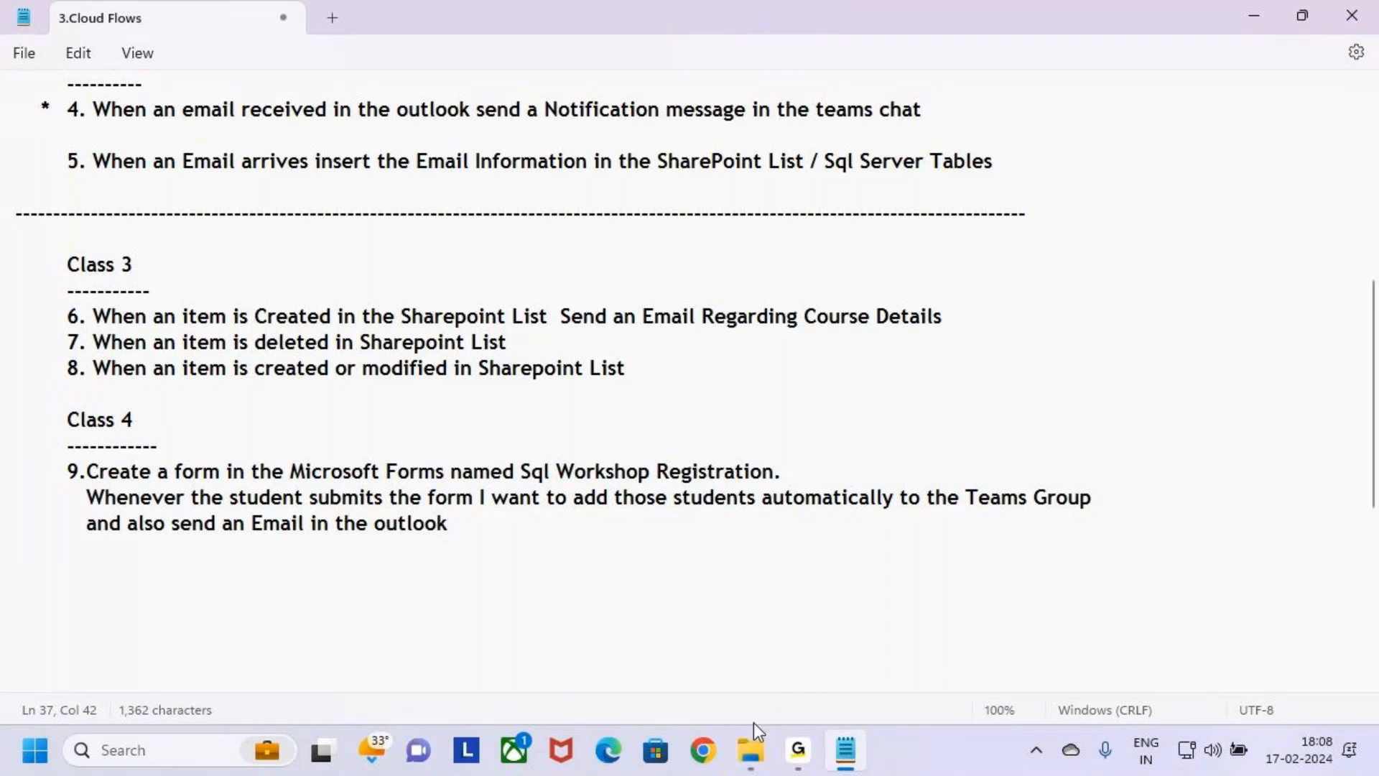
Switch to Chrome and open make.powerautomate.com.
{"action": "left_click", "coordinate": [705, 754]}
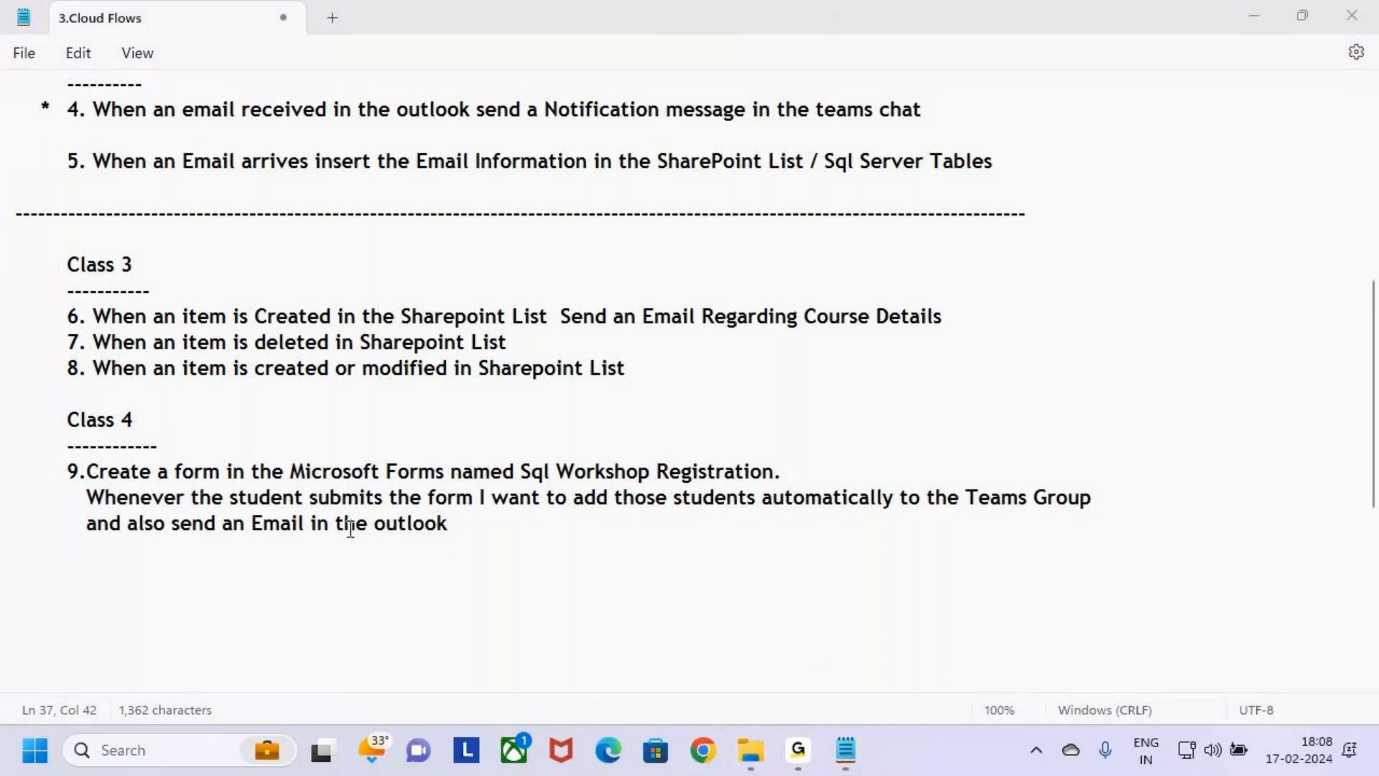
{"action": "left_click", "coordinate": [290, 68]}
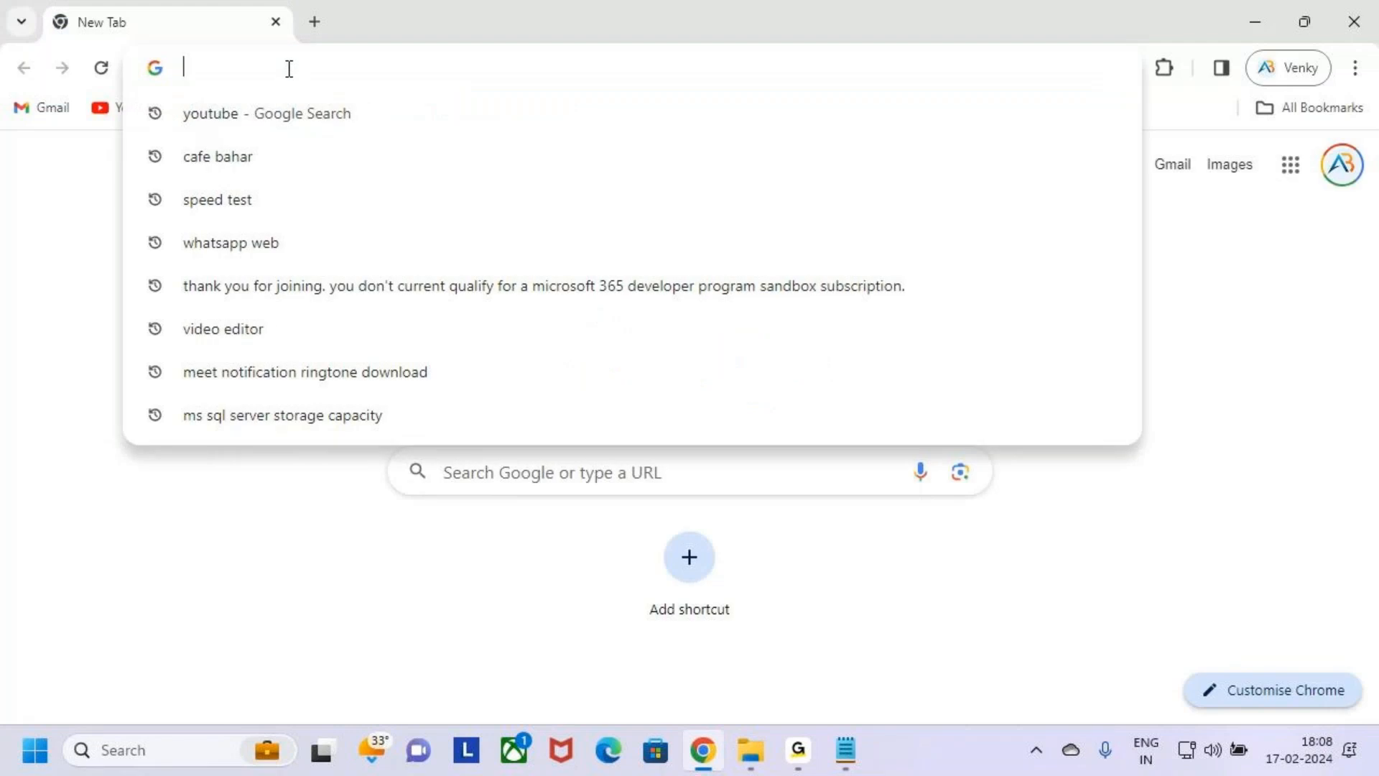
{"action": "type", "text": "mal"}
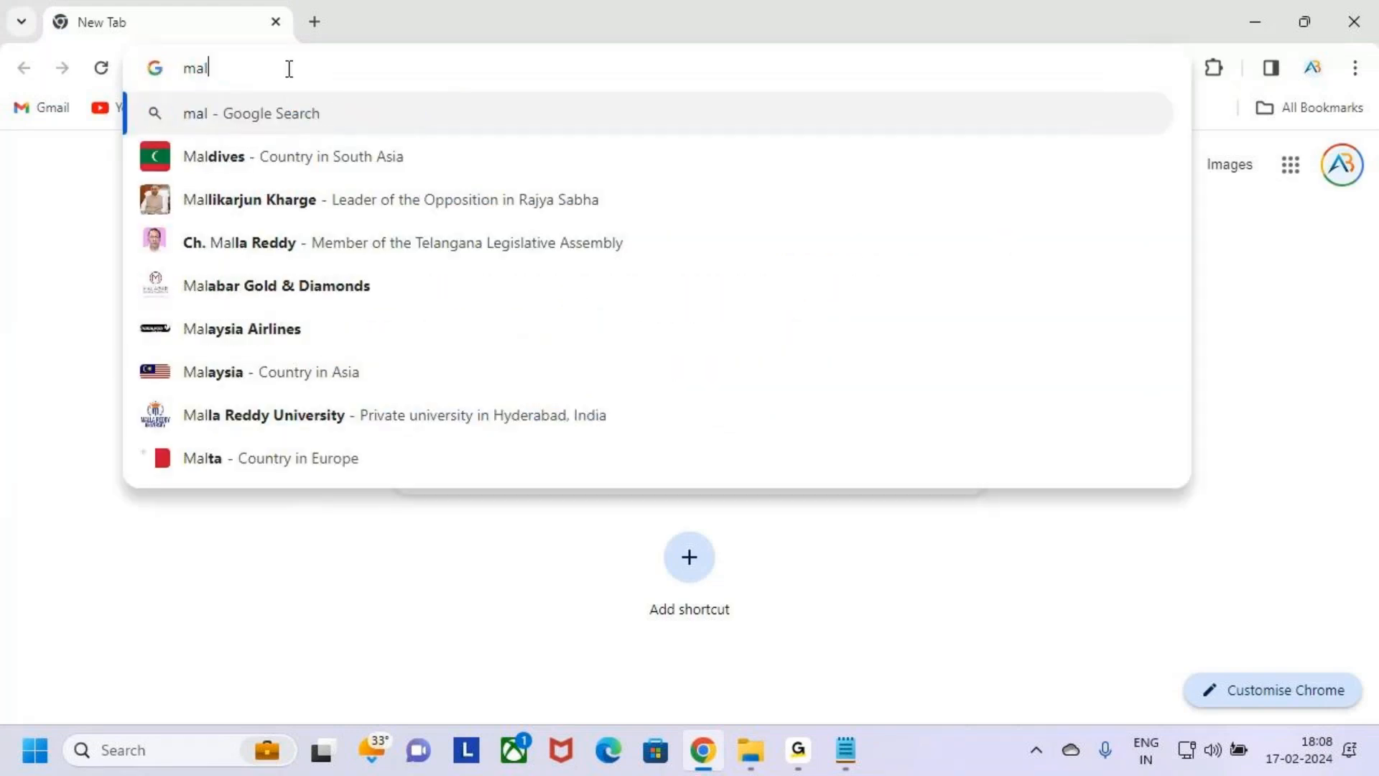
{"action": "key", "text": "BackSpace"}
{"action": "type", "text": "ke"}
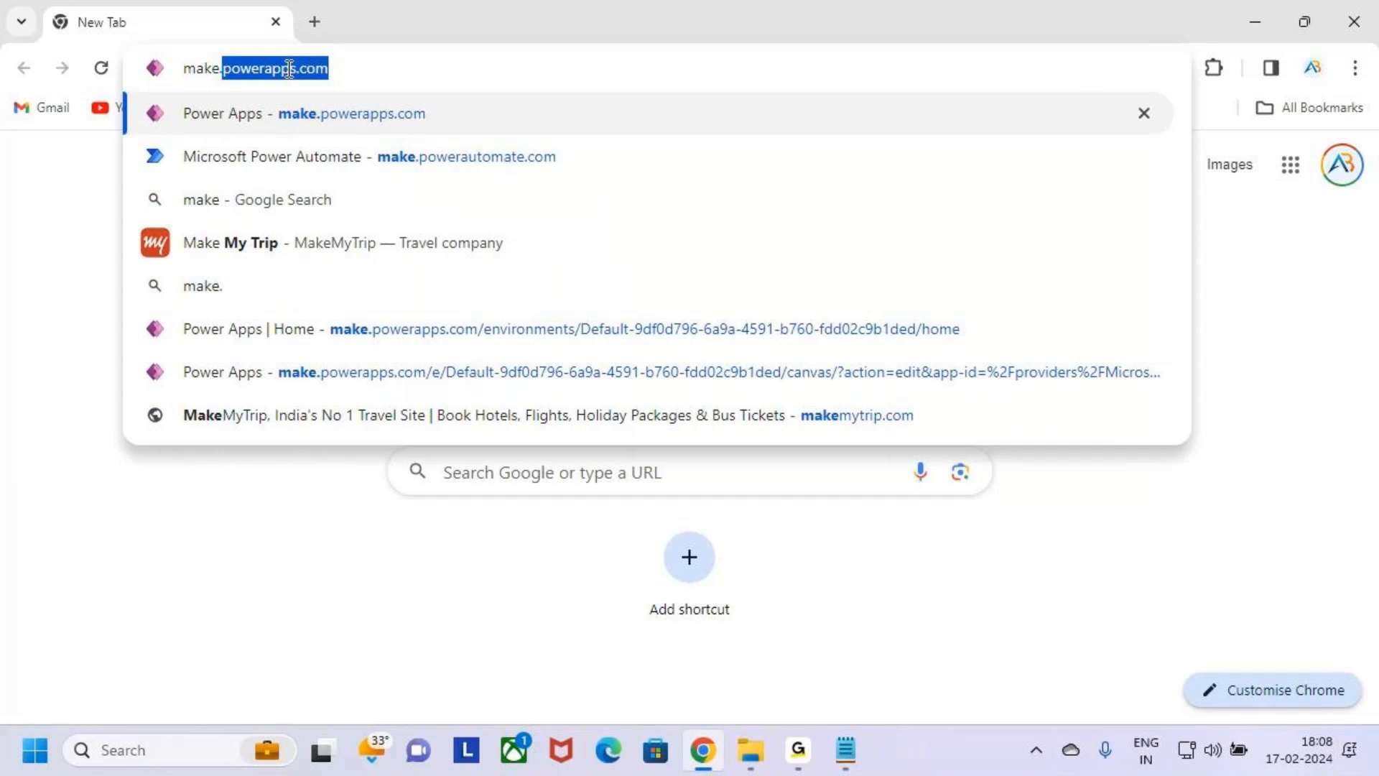
{"action": "type", "text": ".powerau"}
{"action": "key", "text": "Return"}
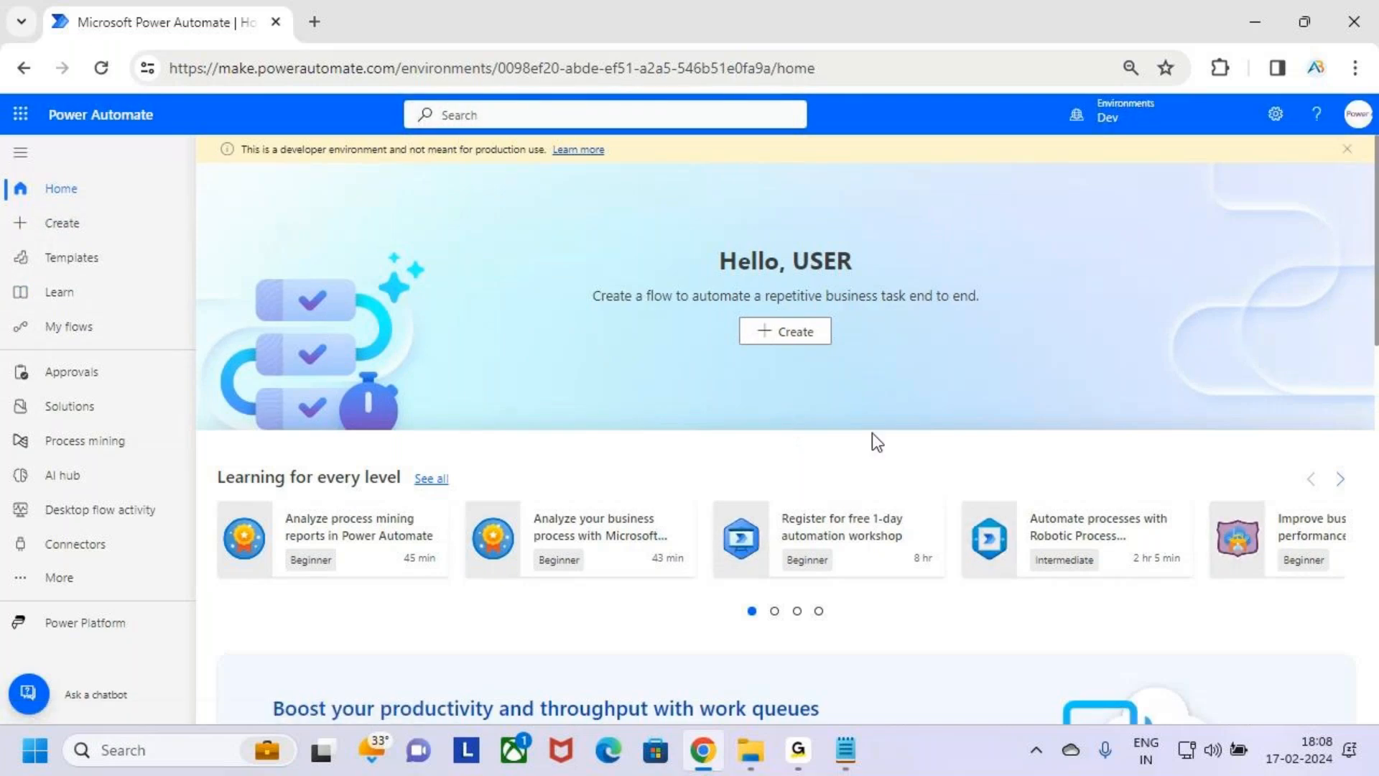
Draw a red box with an arrow around the Power Automate title, and leave annotation mode.
{"action": "key", "text": "ctrl+2"}
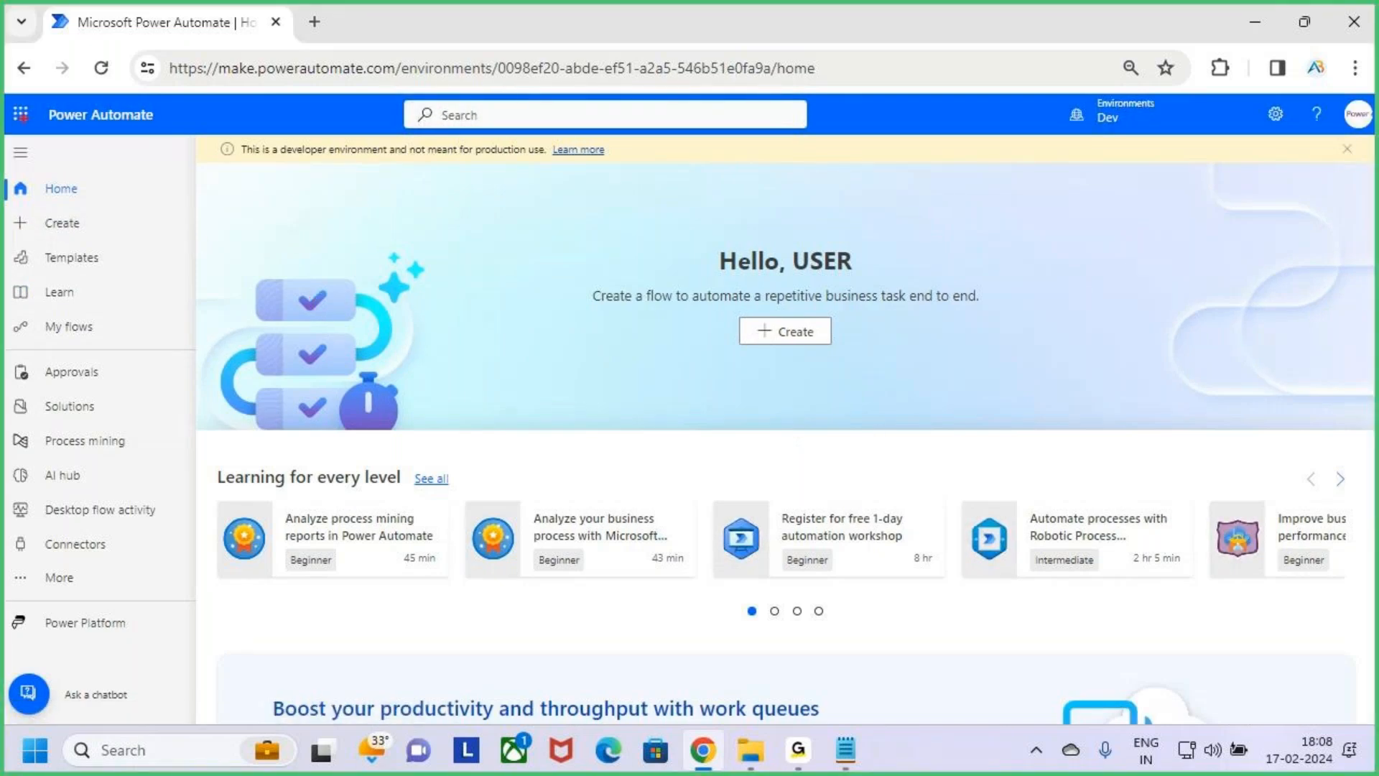
{"action": "left_click_drag", "start_coordinate": [153, 134], "coordinate": [175, 136]}
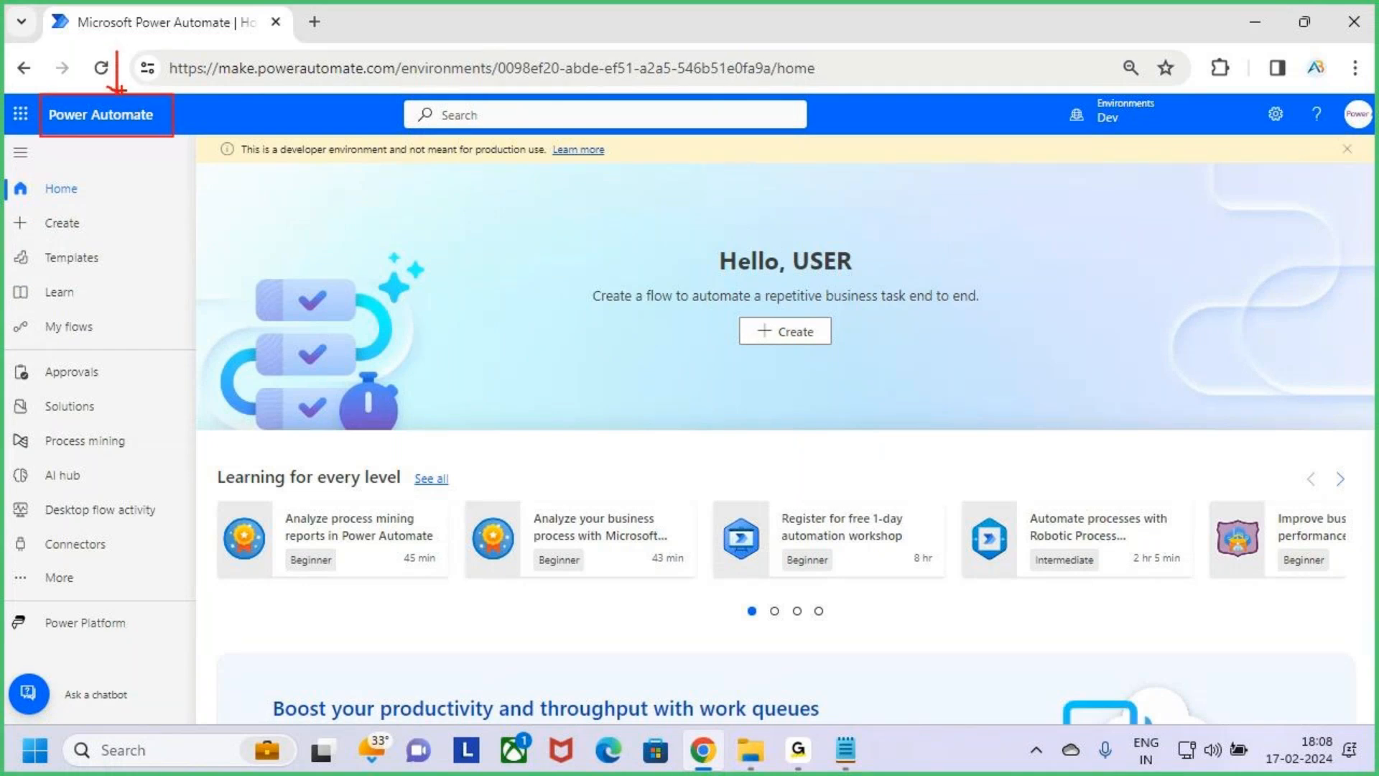
{"action": "key", "text": "Escape"}
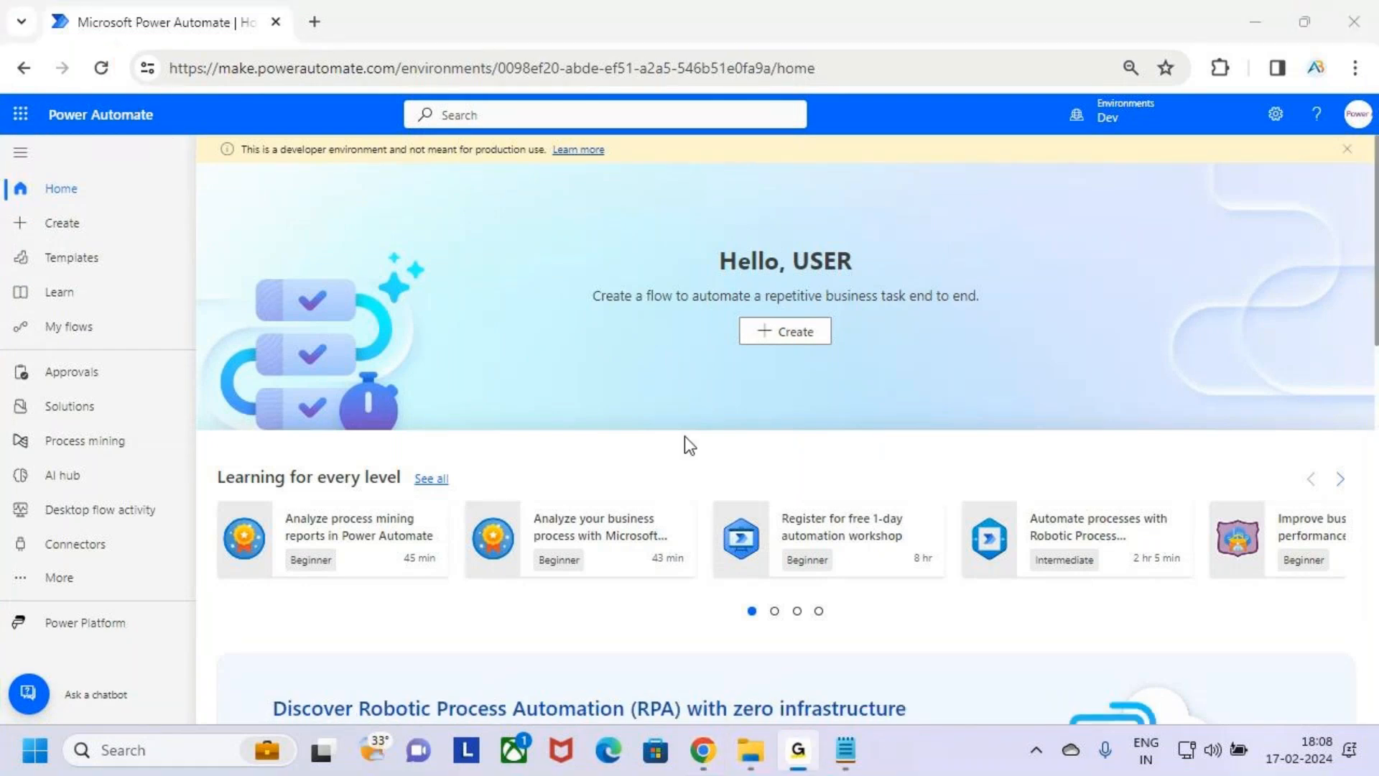
Switch to the cloud flow notes, mark "Microsoft Forms" in item 9 with a box and an arrow, and leave annotation mode.
{"action": "key", "text": "alt+Tab"}
{"action": "key", "text": "alt+Tab"}
{"action": "key", "text": "ctrl+2"}
{"action": "mouse_move", "coordinate": [282, 455]}
{"action": "left_mouse_down"}
{"action": "mouse_move", "coordinate": [314, 483]}
{"action": "mouse_move", "coordinate": [452, 485]}
{"action": "left_mouse_up"}
{"action": "left_click_drag", "start_coordinate": [398, 415], "coordinate": [399, 455]}
{"action": "key", "text": "Escape"}
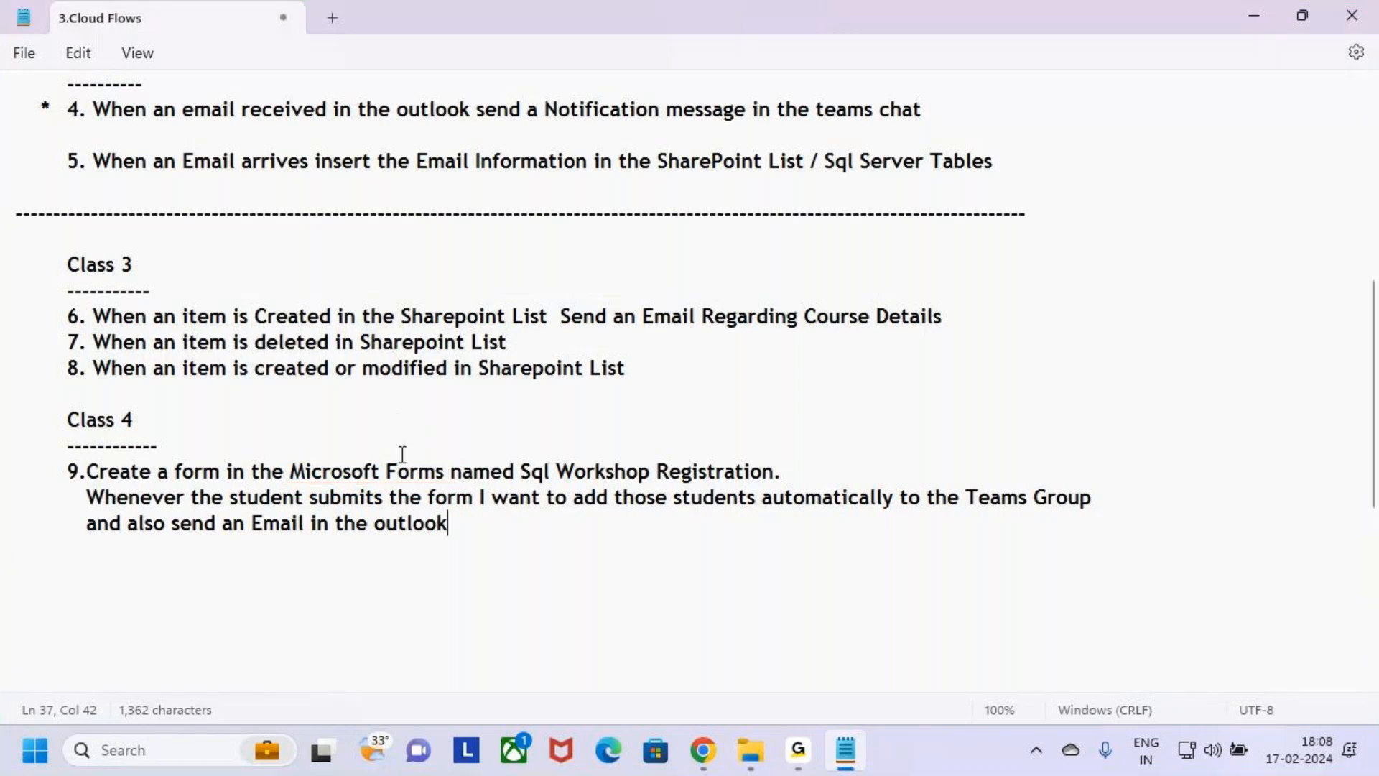
Switch back to Power Automate and open the Microsoft 365 apps page through the app launcher, marking the launcher in red.
{"action": "key", "text": "alt+Tab"}
{"action": "key", "text": "alt+Tab"}
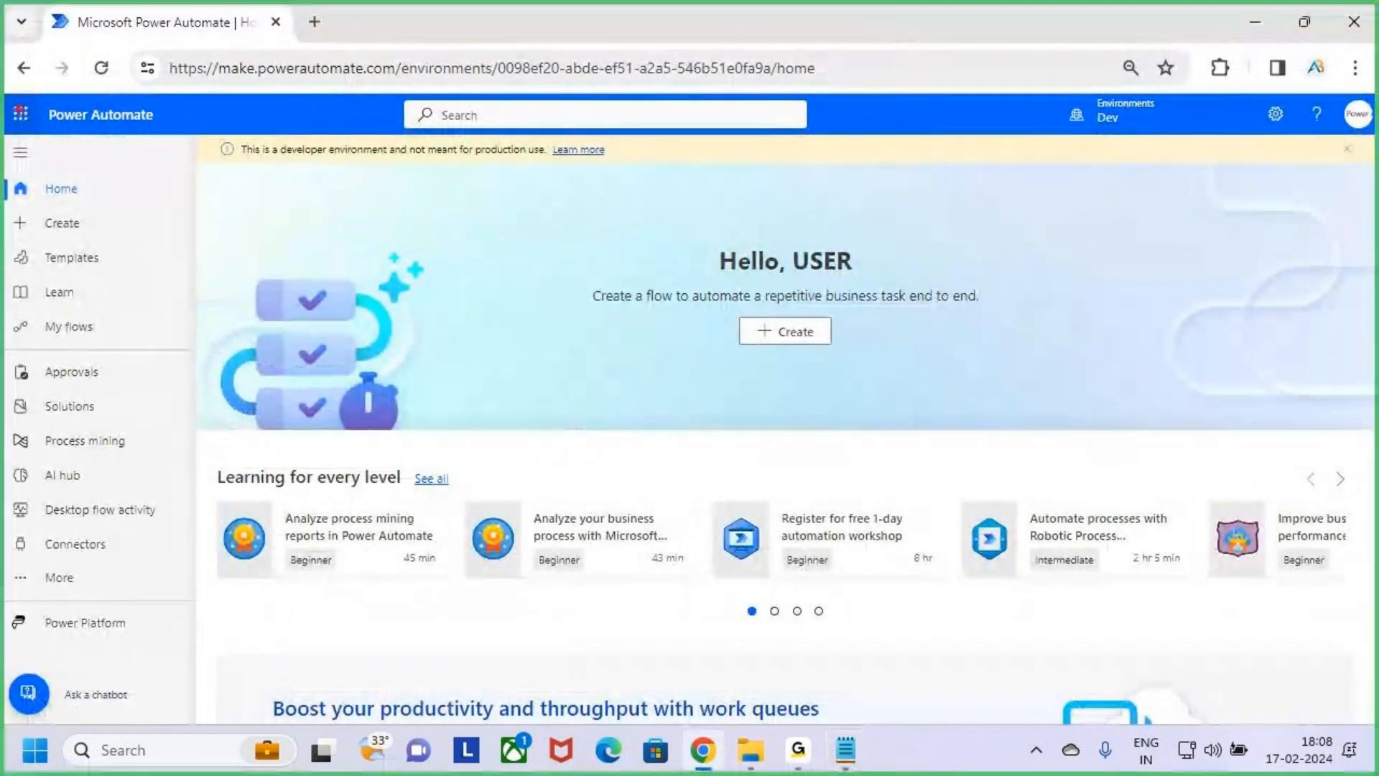
{"action": "left_click_drag", "start_coordinate": [3, 94], "coordinate": [43, 138]}
{"action": "key", "text": "Escape"}
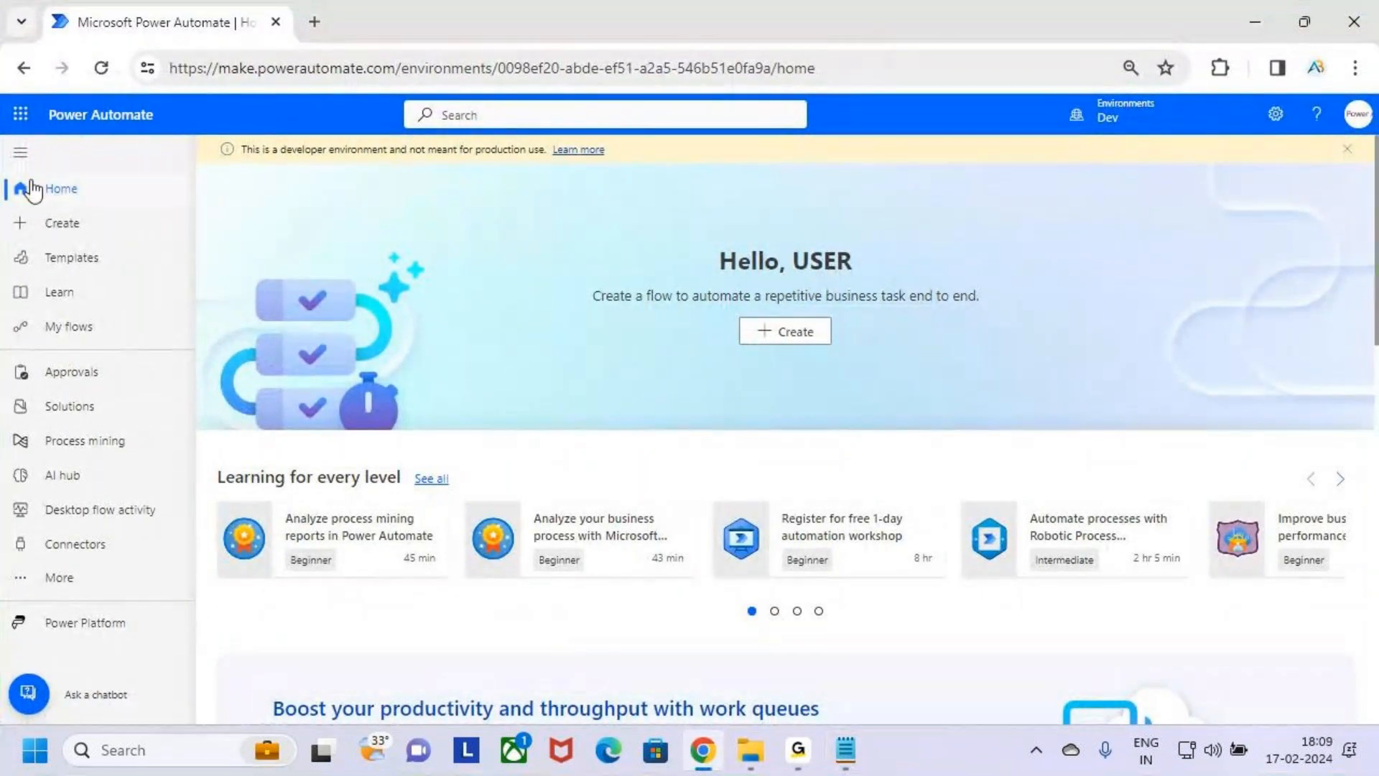
{"action": "left_click", "coordinate": [22, 117]}
{"action": "mouse_move", "coordinate": [9, 449]}
{"action": "left_mouse_down"}
{"action": "mouse_move", "coordinate": [155, 487]}
{"action": "mouse_move", "coordinate": [205, 438]}
{"action": "left_mouse_up"}
{"action": "key", "text": "Escape"}
{"action": "left_click", "coordinate": [125, 464]}
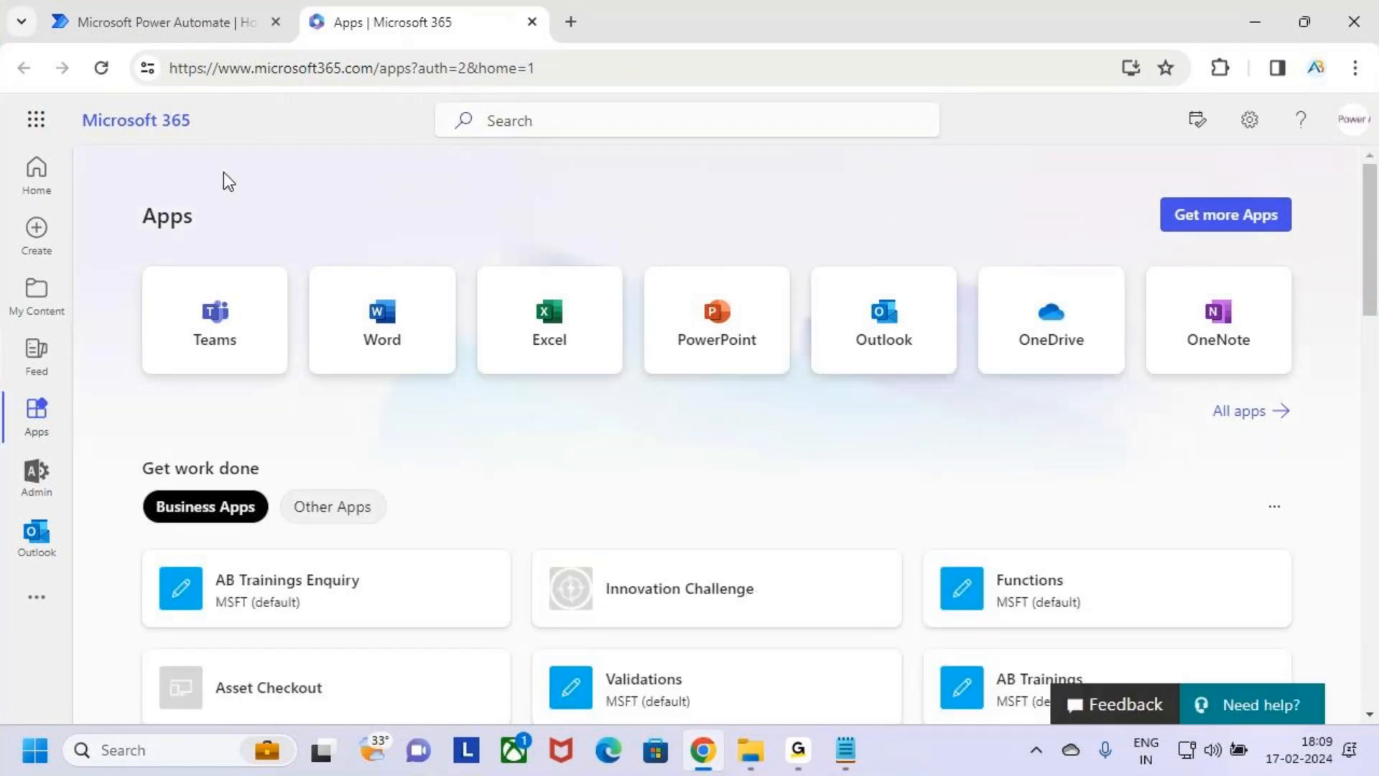
Search Microsoft 365 for "forms" and open the Forms app.
{"action": "left_click", "coordinate": [563, 120]}
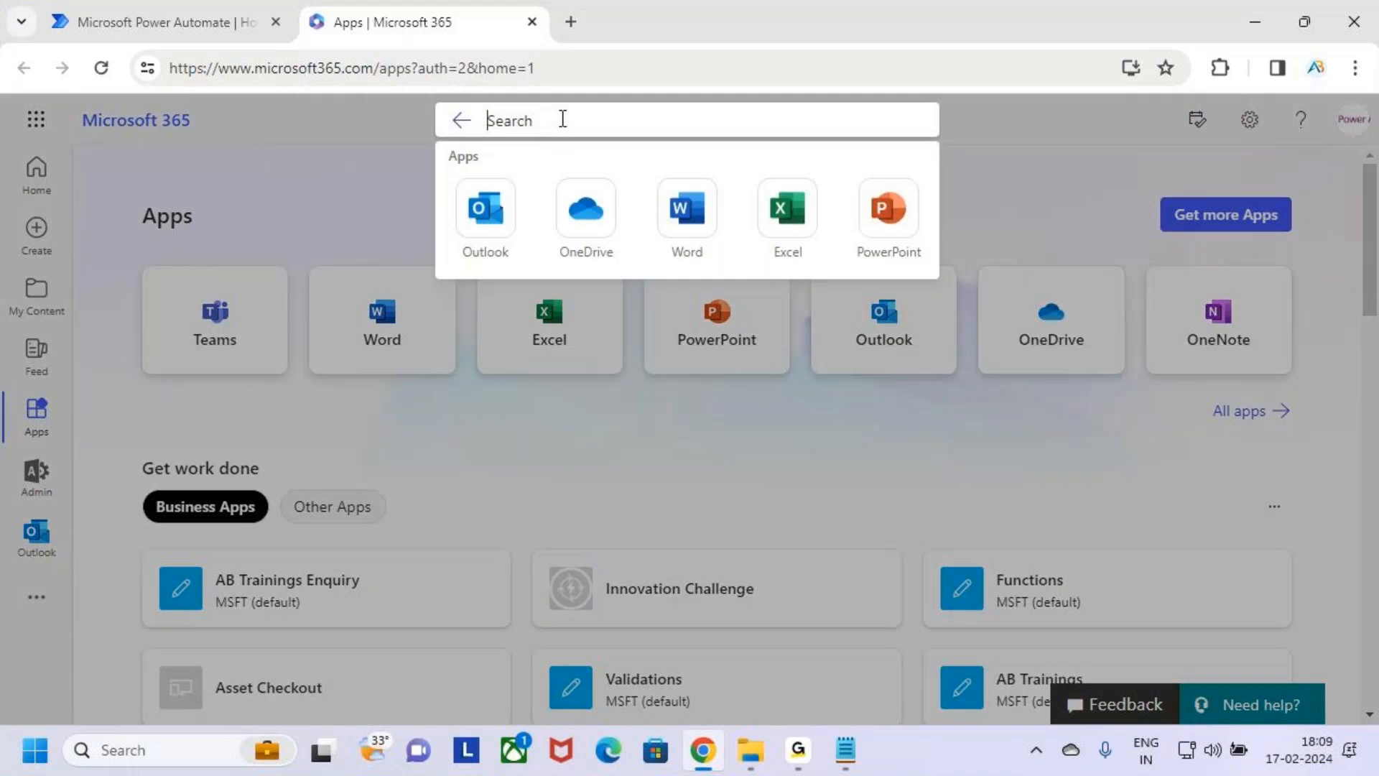
{"action": "type", "text": "forms"}
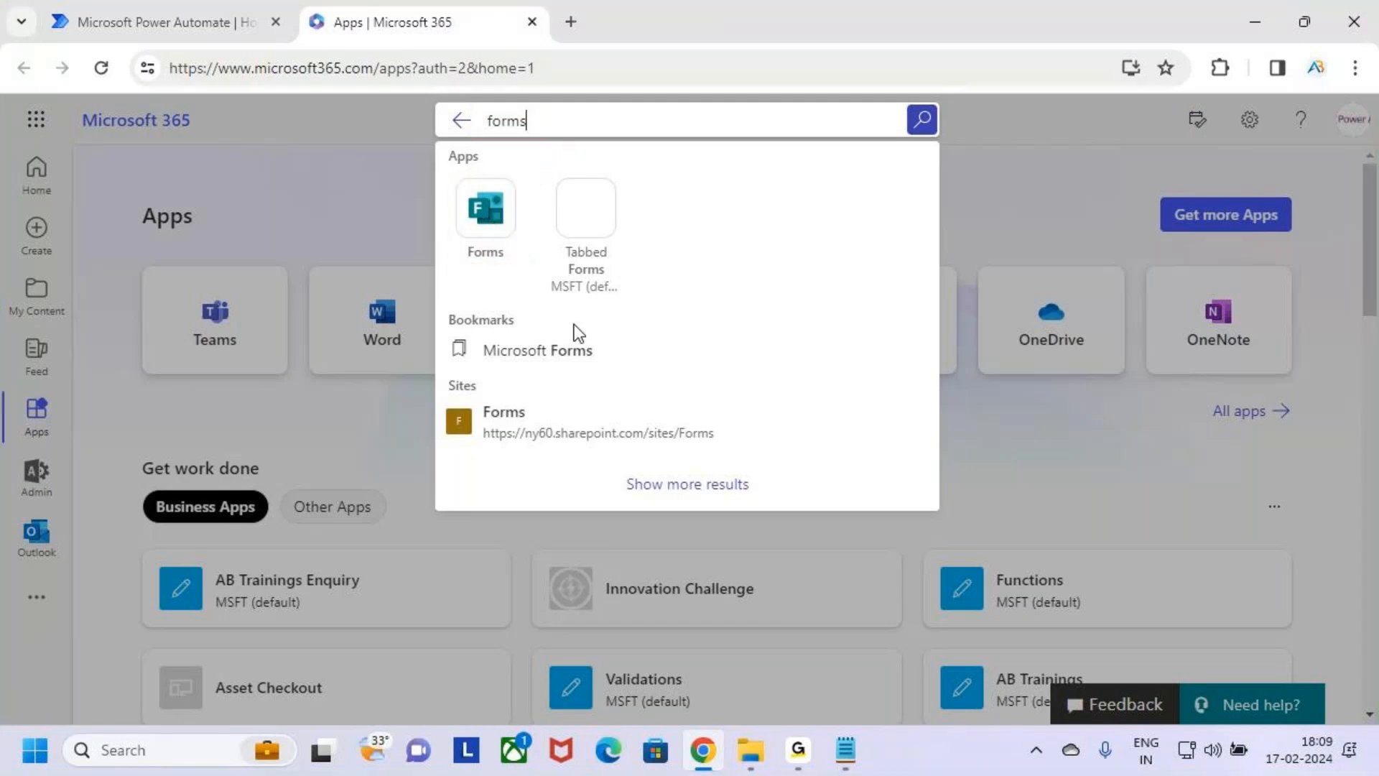
{"action": "left_click", "coordinate": [491, 216]}
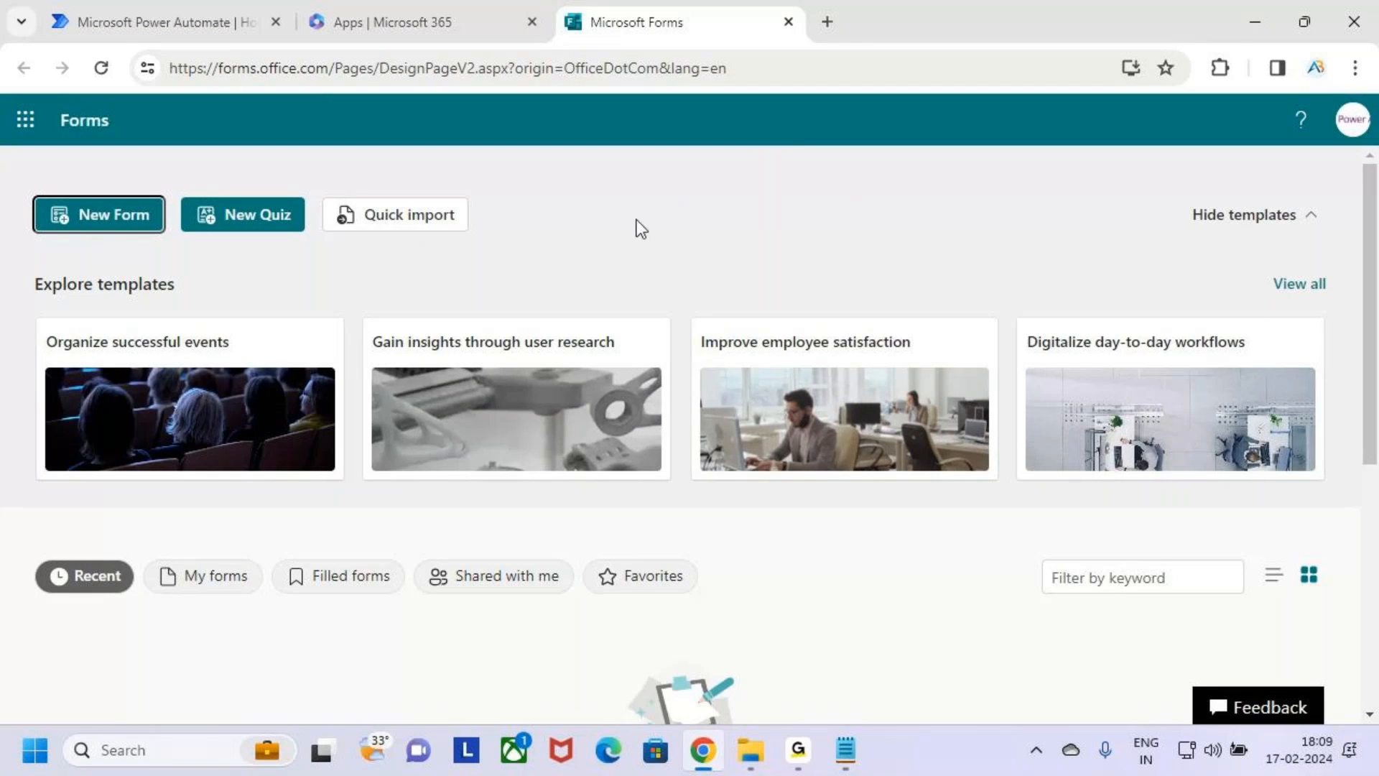
Box the Forms title and the new-form option in red, add an arrow above the option, and leave annotation mode.
{"action": "key", "text": "ctrl+2"}
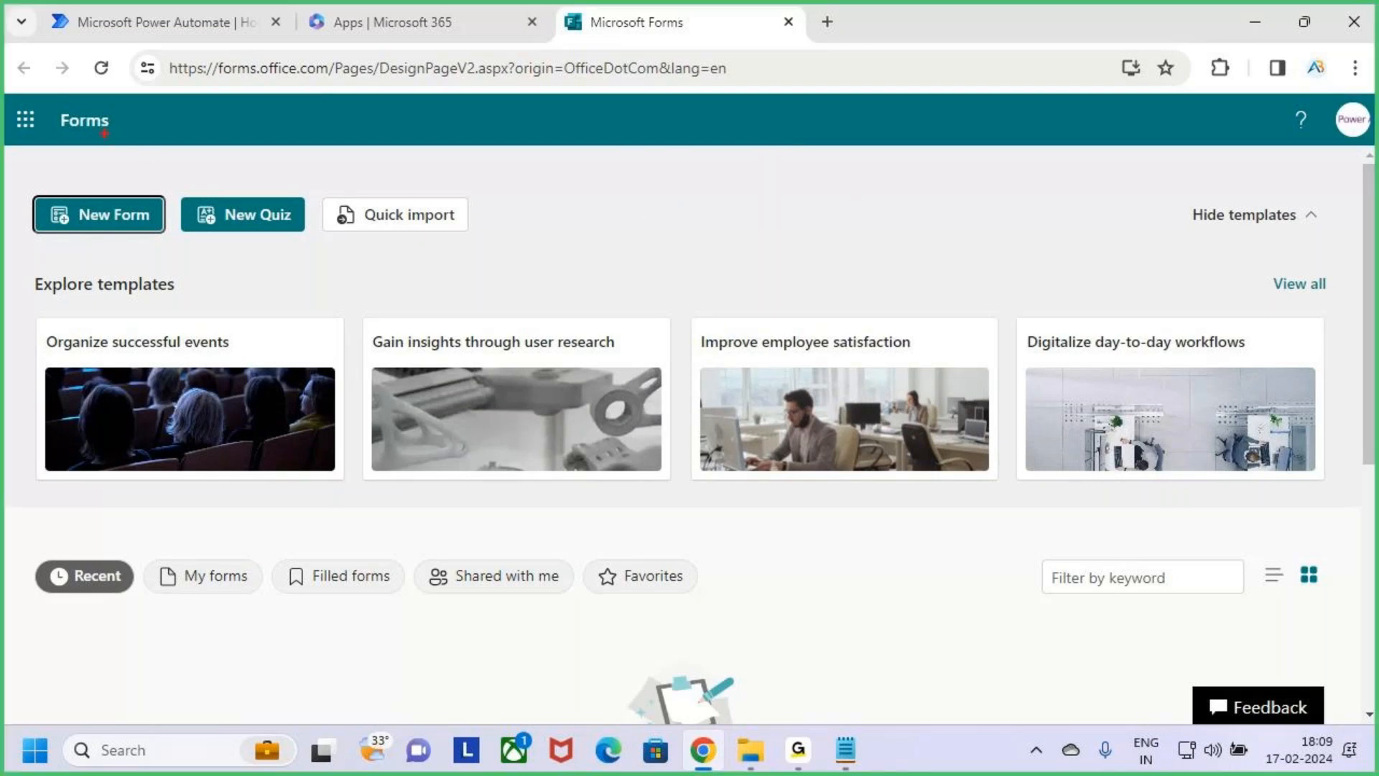
{"action": "mouse_move", "coordinate": [37, 148]}
{"action": "left_mouse_down"}
{"action": "mouse_move", "coordinate": [155, 145]}
{"action": "mouse_move", "coordinate": [155, 97]}
{"action": "left_mouse_up"}
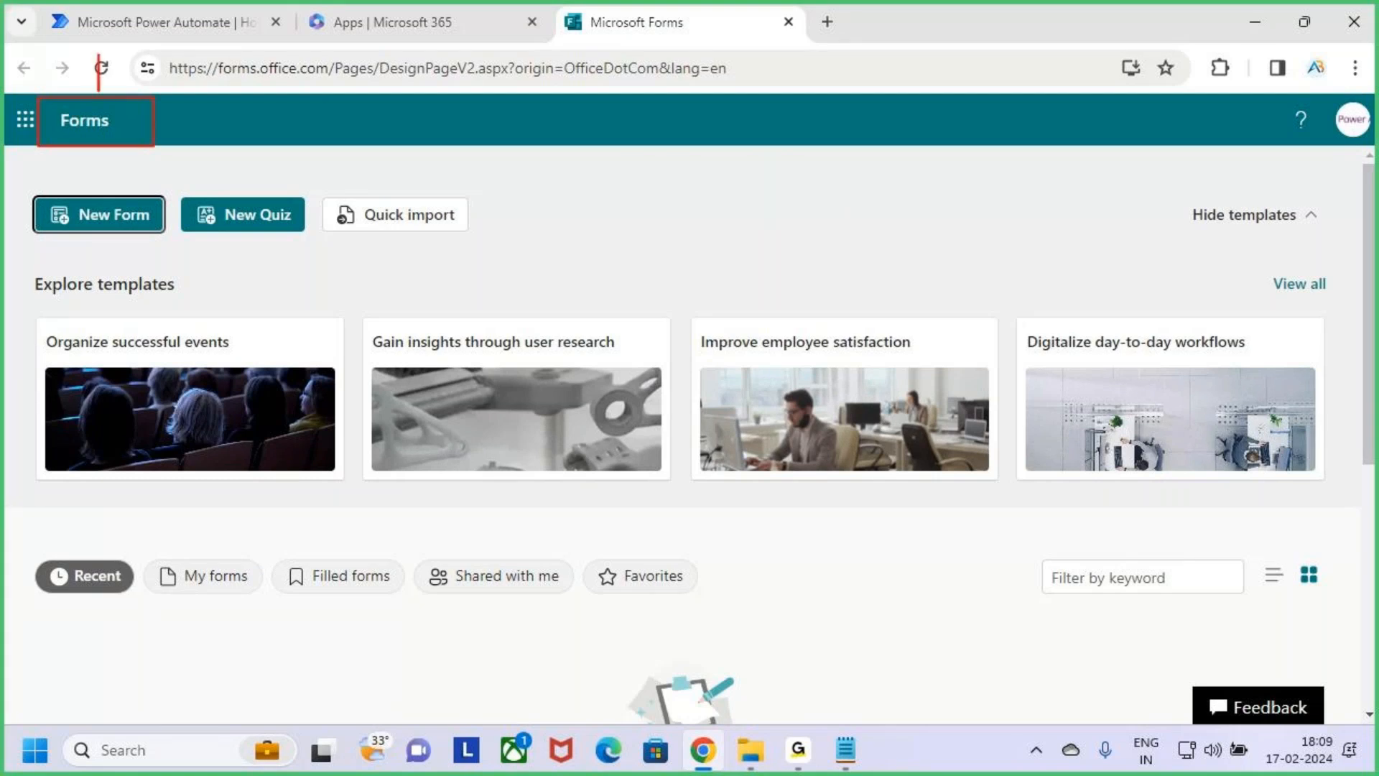
{"action": "key", "text": "Escape"}
{"action": "left_click", "coordinate": [579, 231]}
{"action": "key", "text": "ctrl+2"}
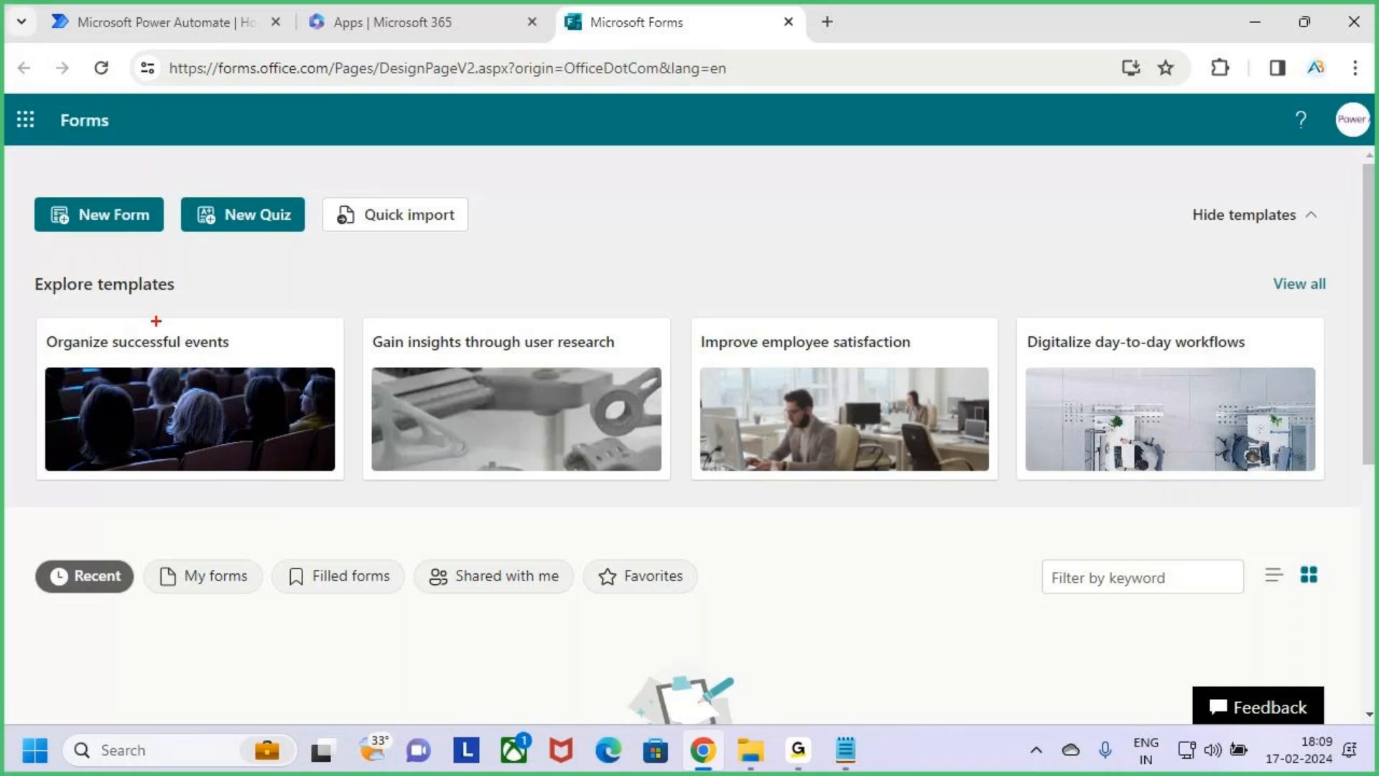
{"action": "left_click_drag", "start_coordinate": [24, 191], "coordinate": [177, 238]}
{"action": "left_click_drag", "start_coordinate": [95, 154], "coordinate": [96, 188]}
{"action": "key", "text": "Escape"}
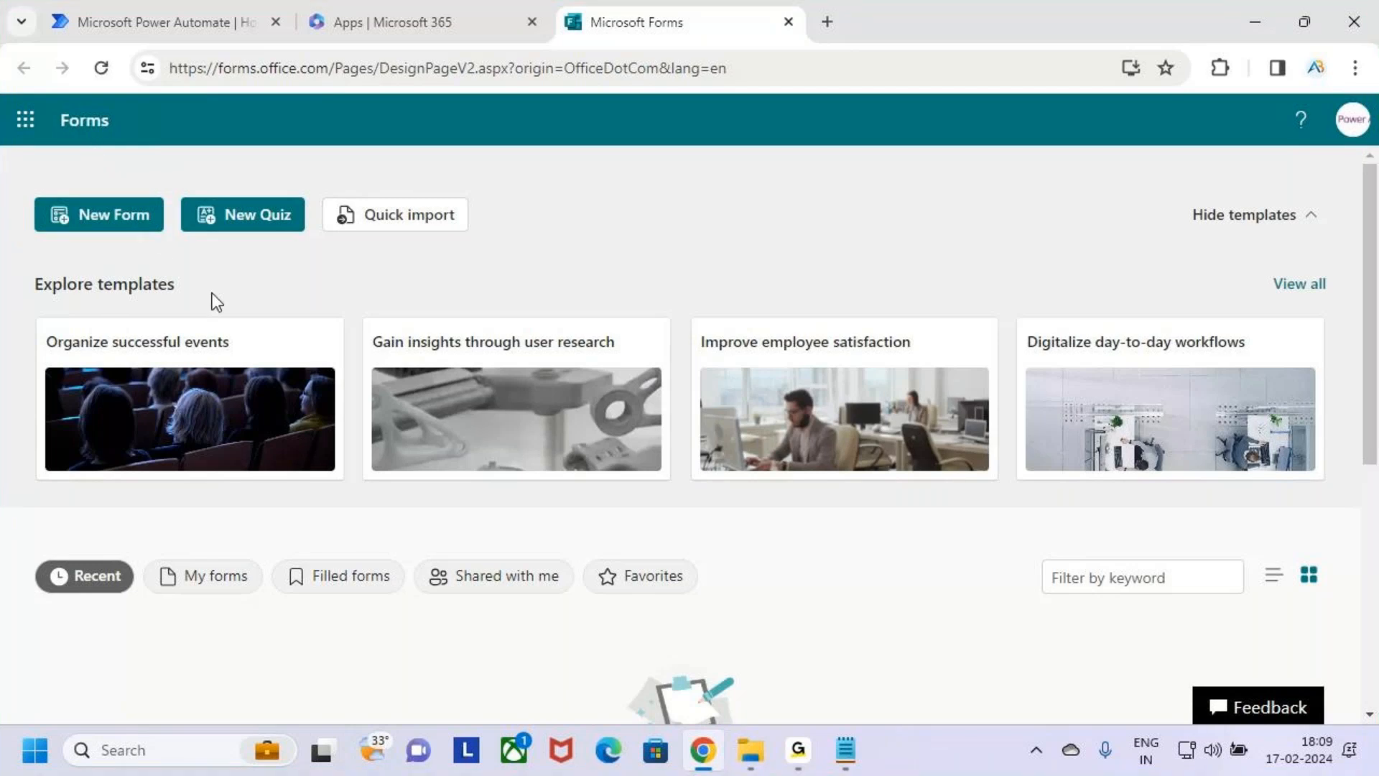
Create a new blank form and open its title for editing, briefly boxing the title area in annotation mode.
{"action": "left_click", "coordinate": [114, 213]}
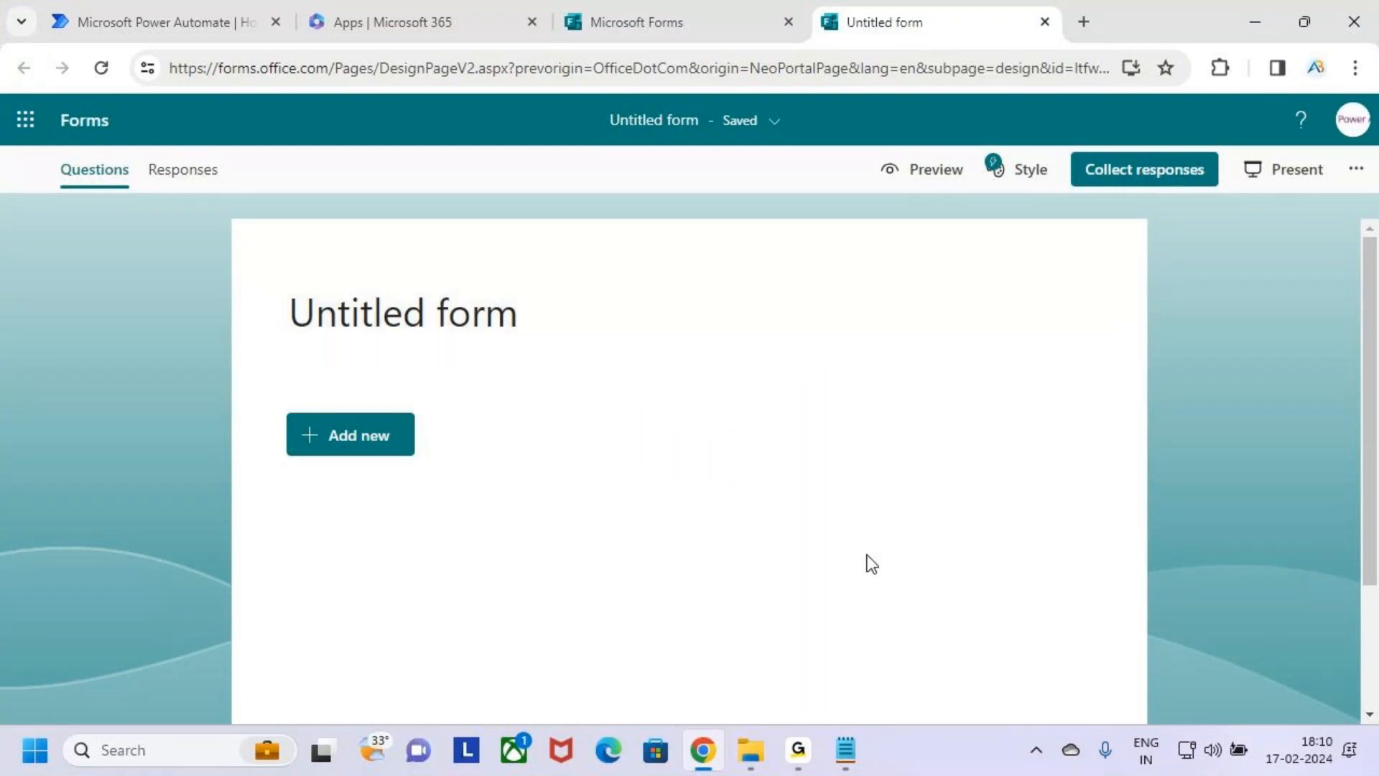
{"action": "key", "text": "ctrl+2"}
{"action": "mouse_move", "coordinate": [288, 289]}
{"action": "left_mouse_down"}
{"action": "mouse_move", "coordinate": [426, 326]}
{"action": "mouse_move", "coordinate": [850, 353]}
{"action": "left_mouse_up"}
{"action": "key", "text": "Escape"}
{"action": "left_click", "coordinate": [576, 330]}
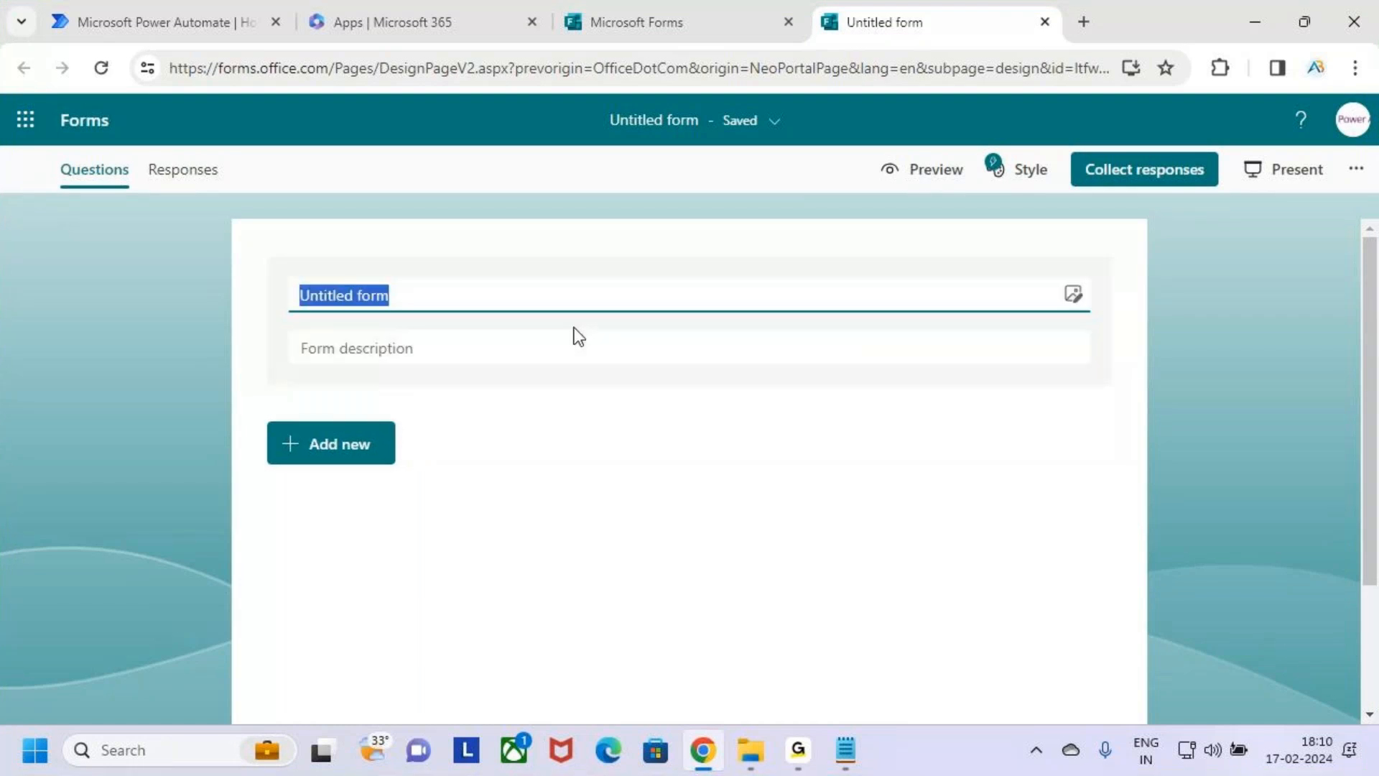
{"action": "left_click", "coordinate": [558, 302]}
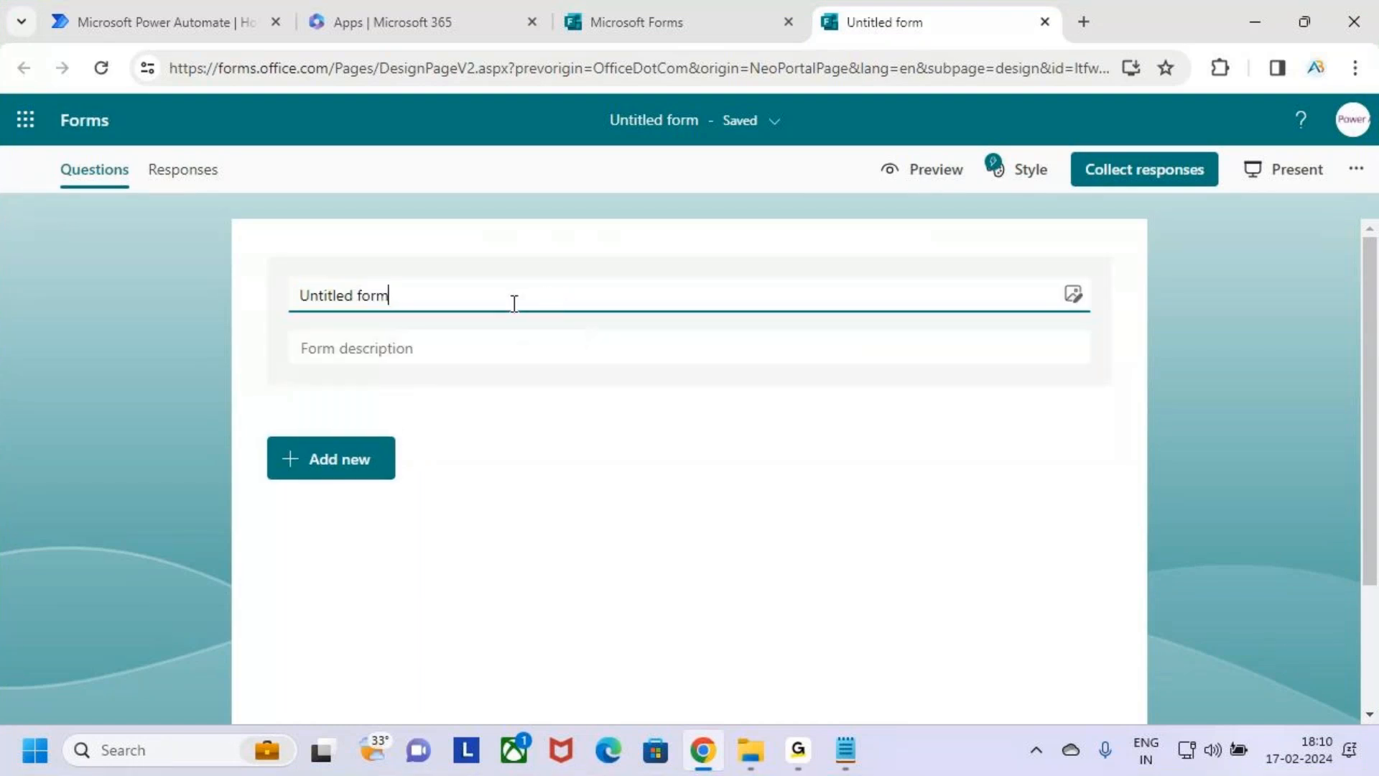
Draw boxes at the start of the form title field and around its media icon, and leave annotation mode.
{"action": "key", "text": "ctrl+2"}
{"action": "left_click_drag", "start_coordinate": [288, 278], "coordinate": [319, 324]}
{"action": "key", "text": "Escape"}
{"action": "key", "text": "ctrl+2"}
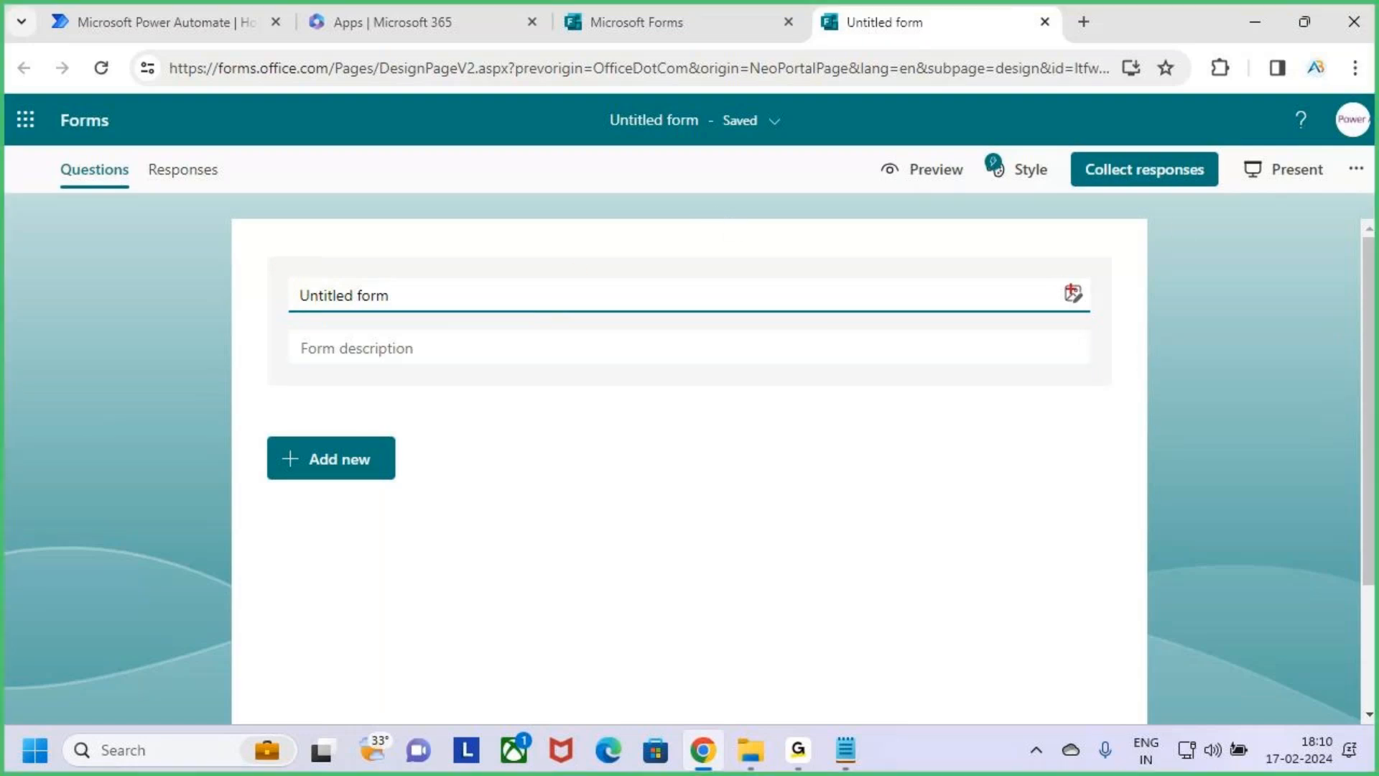
{"action": "left_click_drag", "start_coordinate": [1053, 278], "coordinate": [1099, 323]}
{"action": "key", "text": "Escape"}
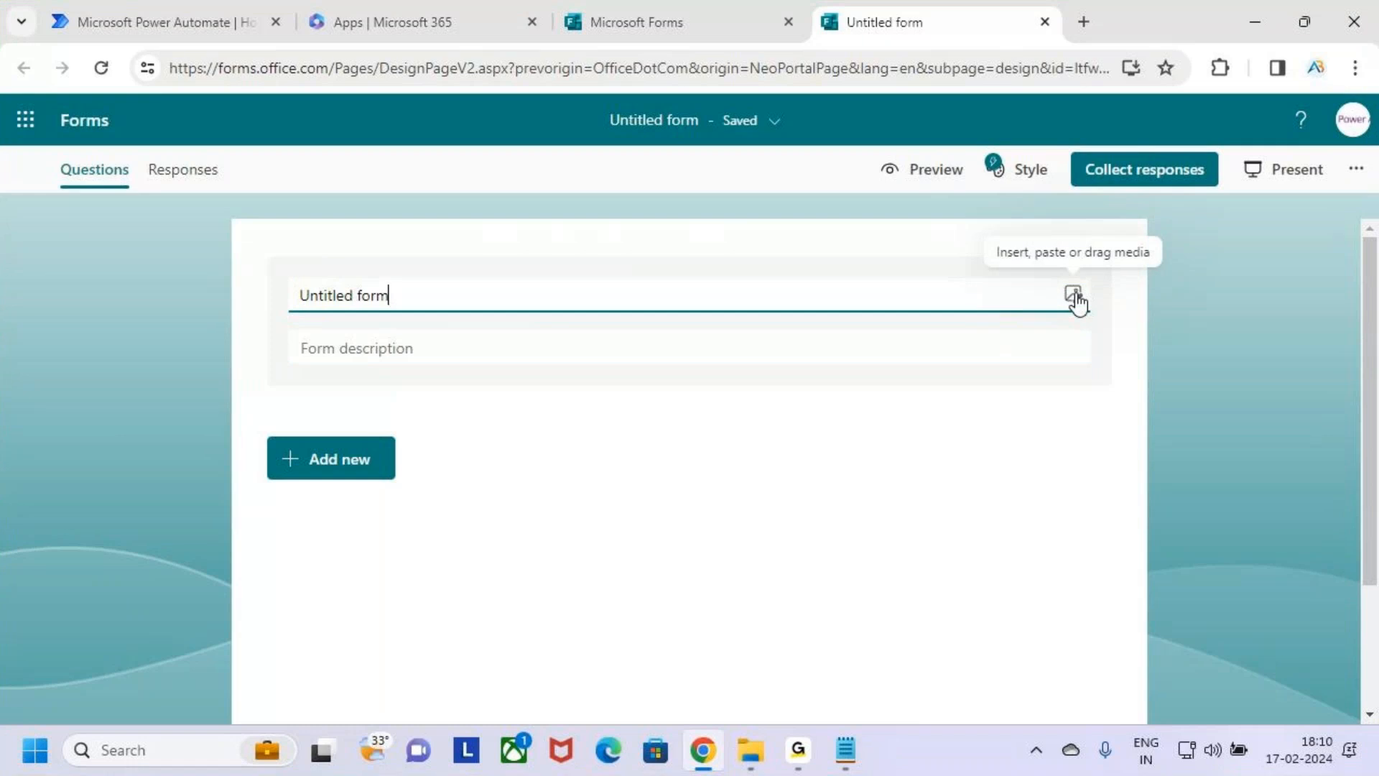
Open the image insertion options for the form title and try the upload option, cancelling the file selection.
{"action": "left_click", "coordinate": [1073, 296]}
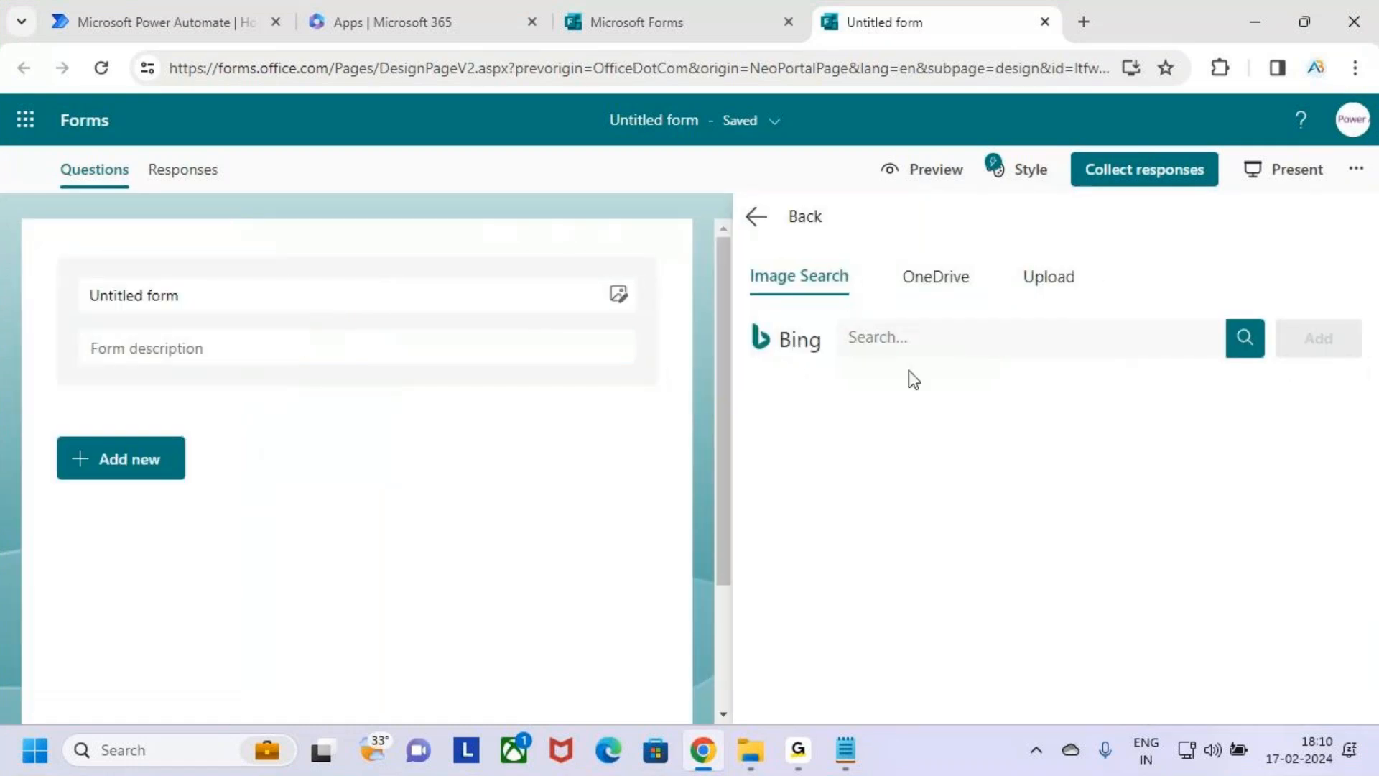
{"action": "left_click", "coordinate": [1066, 285]}
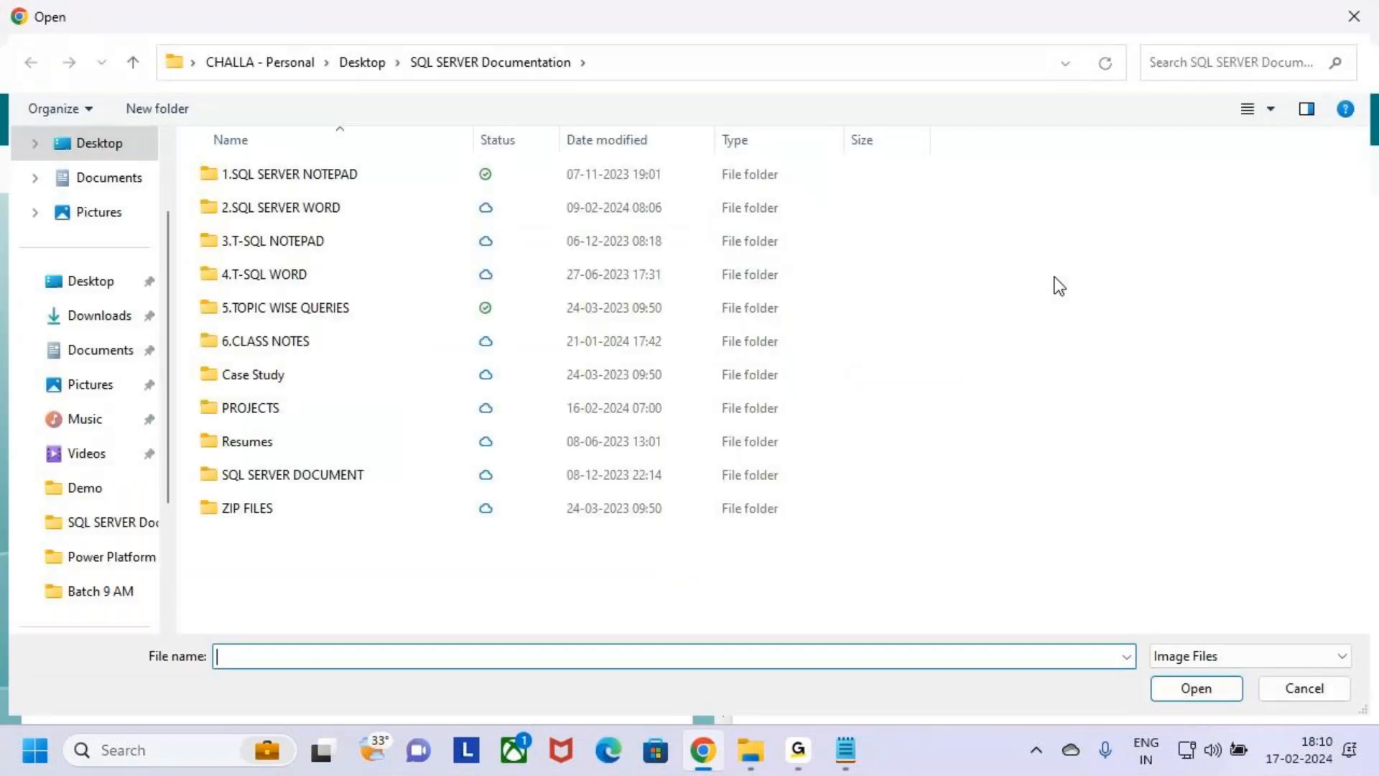
{"action": "left_click", "coordinate": [1326, 696]}
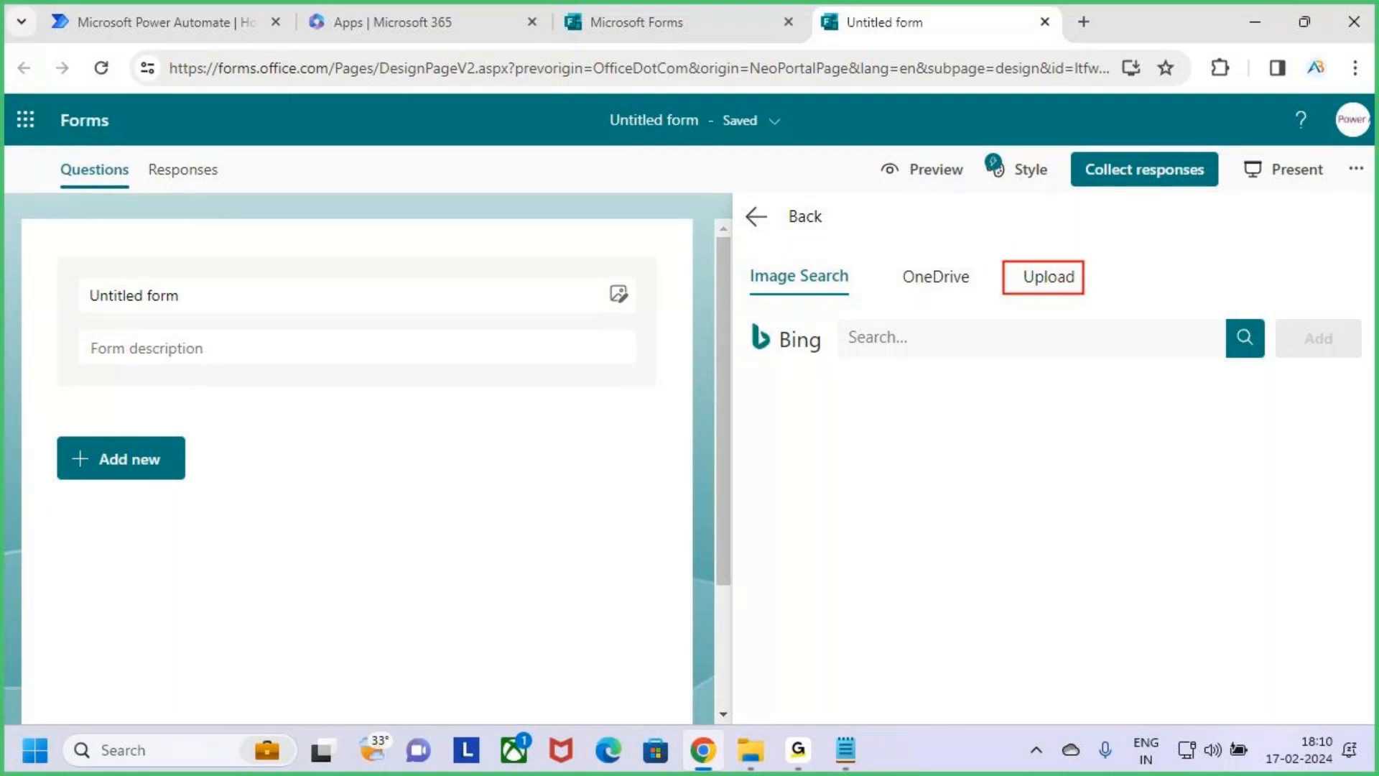
Start uploading an image for the form title and browse to Desktop > MS Power Platform > Power Apps > Images.
{"action": "left_click", "coordinate": [1050, 281]}
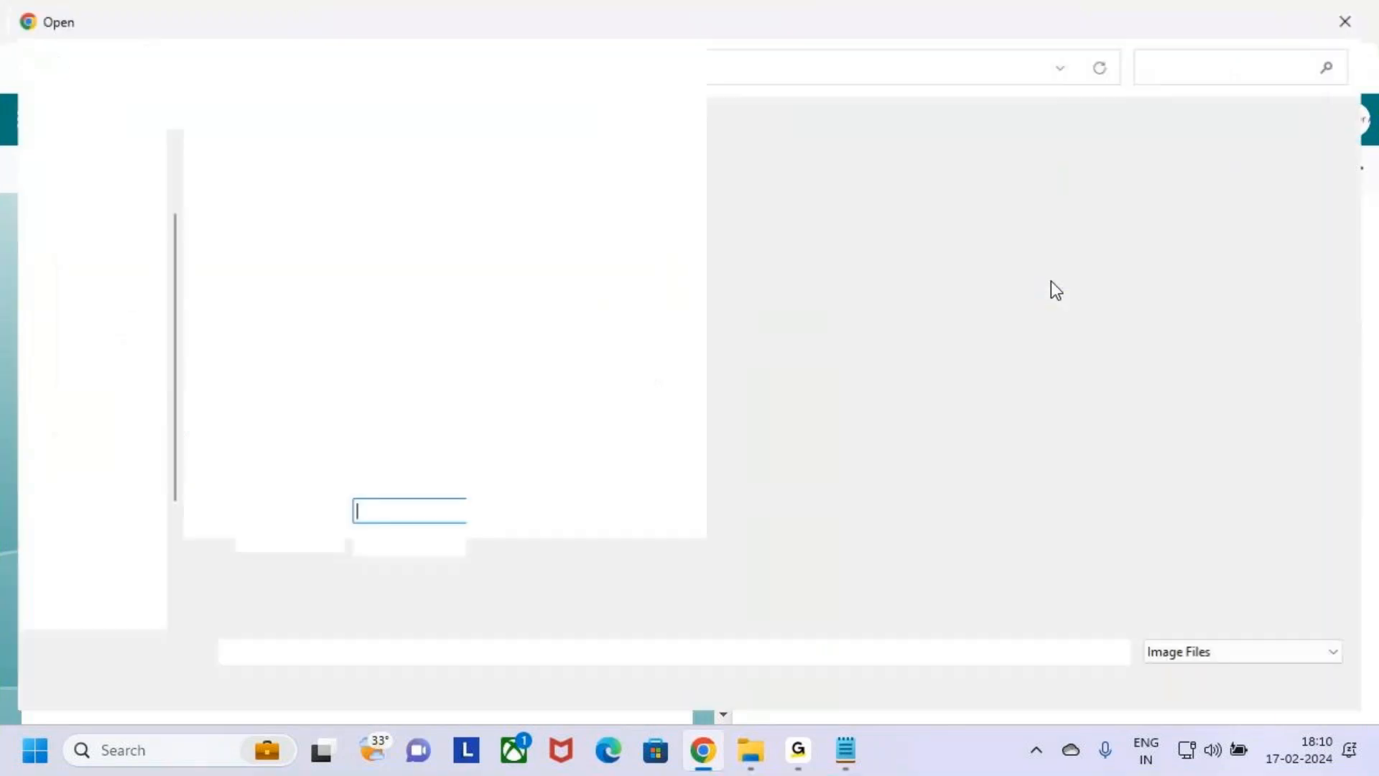
{"action": "scroll", "coordinate": [112, 179], "scroll_direction": "up", "scroll_amount": 1}
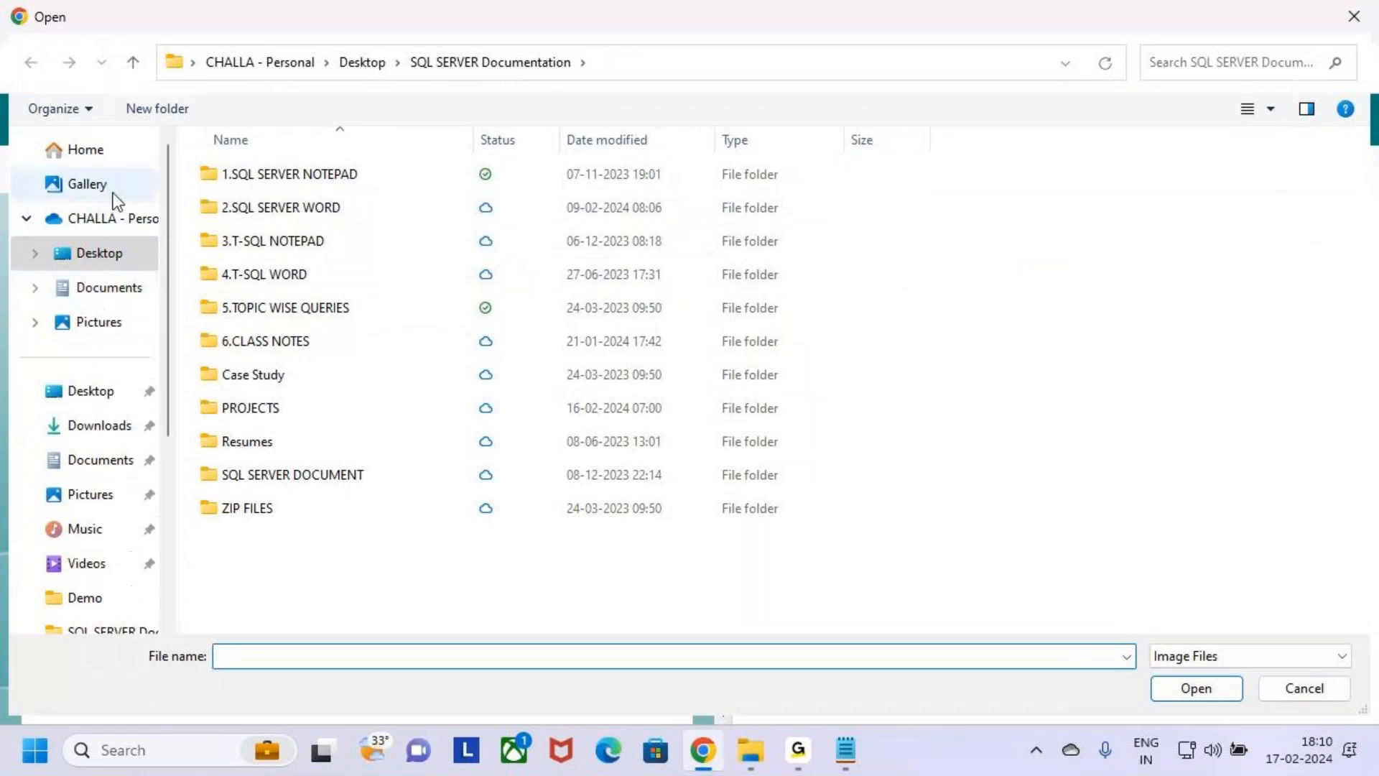
{"action": "left_click", "coordinate": [109, 255]}
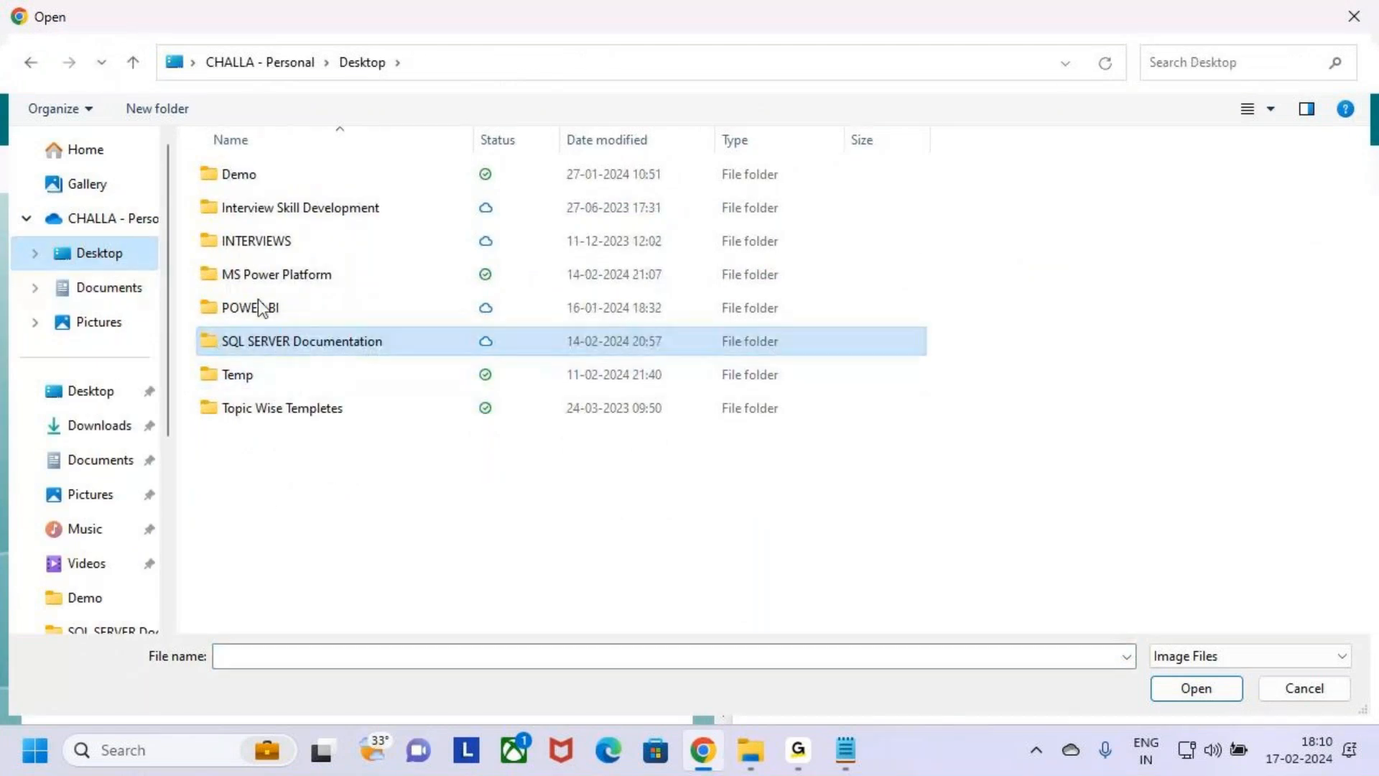
{"action": "double_click", "coordinate": [218, 275]}
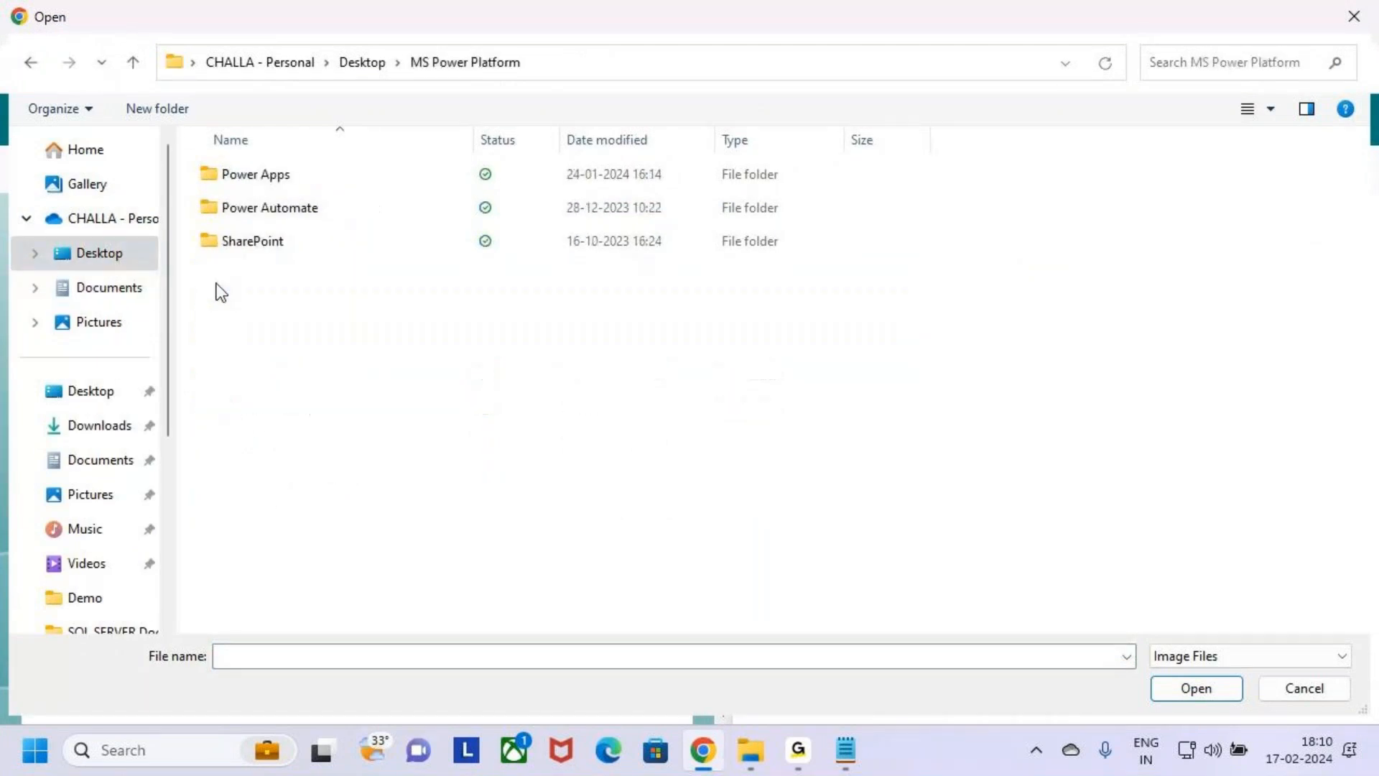
{"action": "double_click", "coordinate": [212, 176]}
{"action": "left_click", "coordinate": [231, 383]}
{"action": "left_click", "coordinate": [286, 410]}
{"action": "left_click", "coordinate": [198, 373]}
{"action": "left_click", "coordinate": [259, 415]}
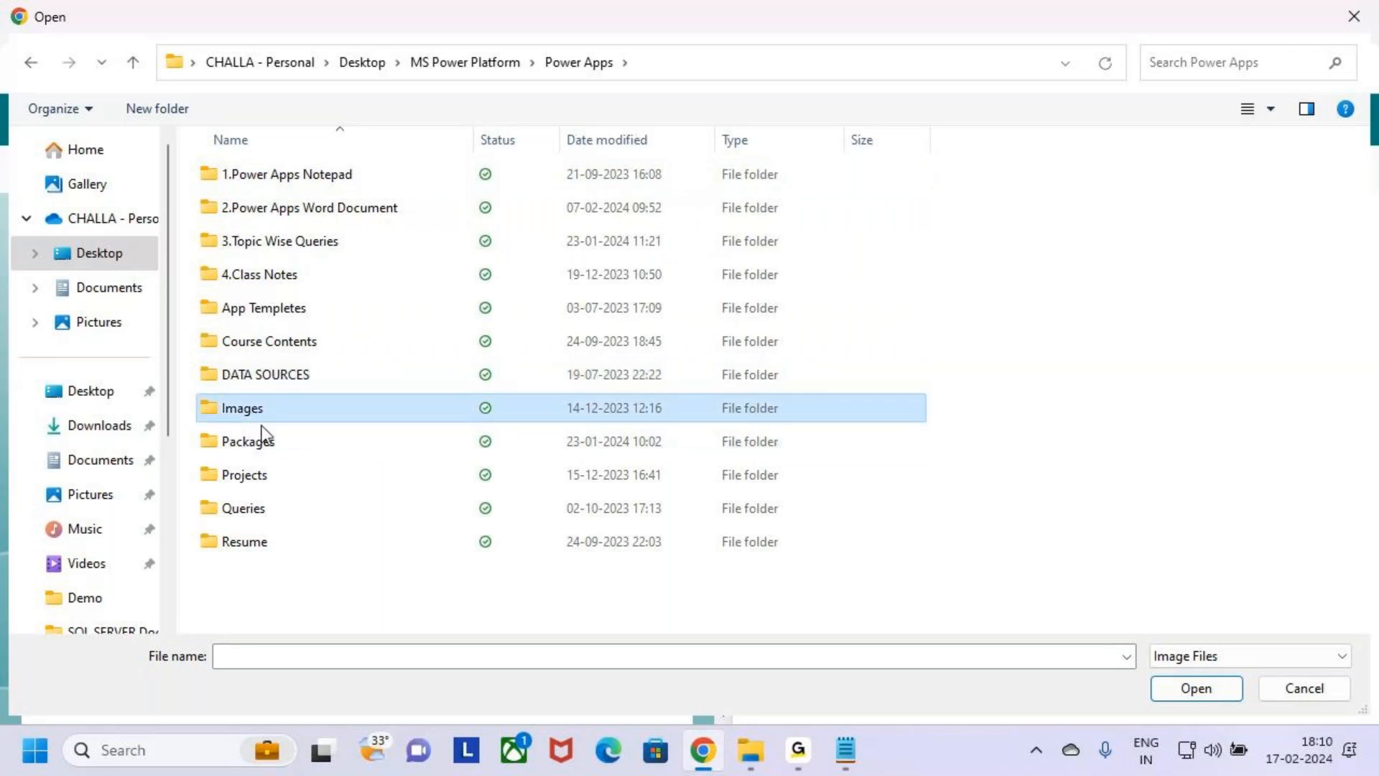
{"action": "left_click", "coordinate": [204, 379]}
{"action": "double_click", "coordinate": [238, 408]}
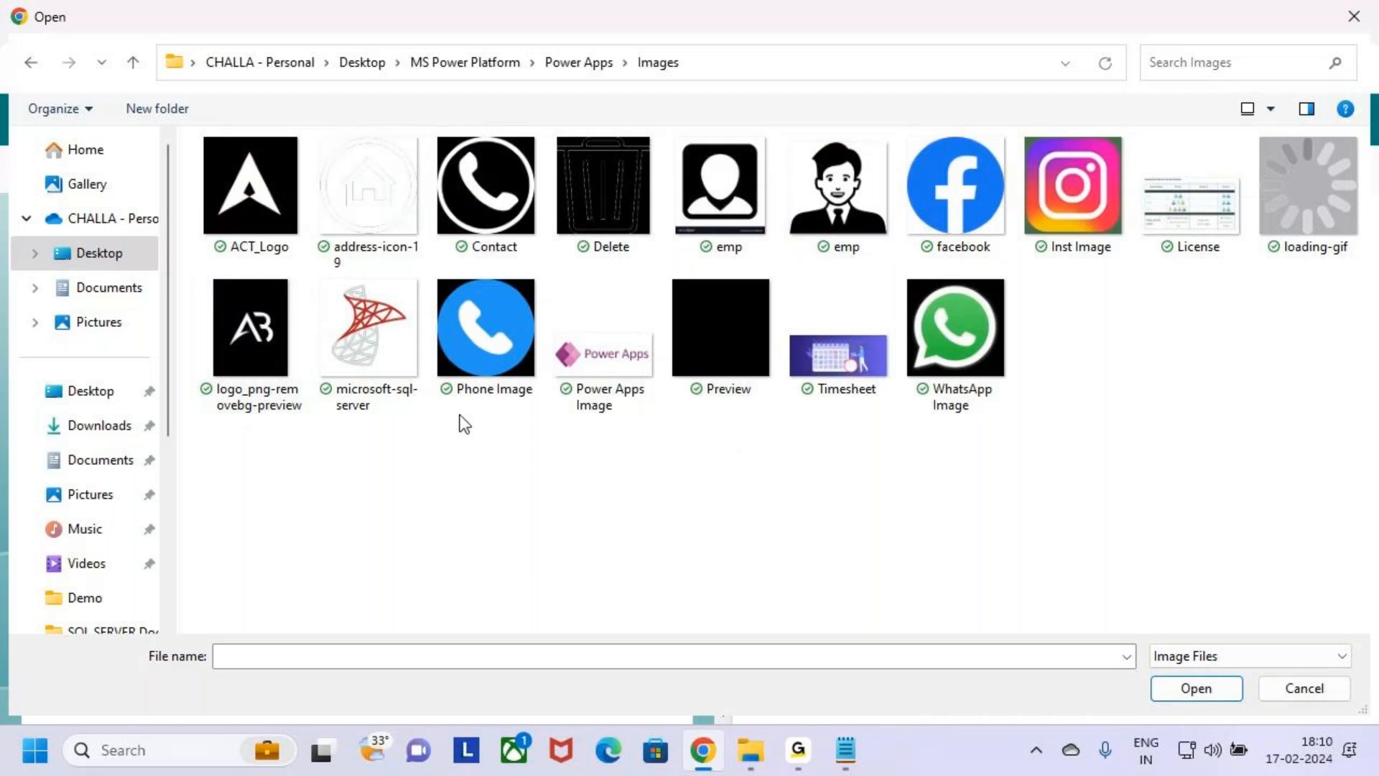
Box and tick the microsoft-sql-server image in annotation mode, leave annotation mode, and insert that image beside the form title.
{"action": "key", "text": "ctrl+2"}
{"action": "left_click_drag", "start_coordinate": [315, 271], "coordinate": [422, 397]}
{"action": "mouse_move", "coordinate": [373, 335]}
{"action": "left_mouse_down"}
{"action": "mouse_move", "coordinate": [397, 330]}
{"action": "mouse_move", "coordinate": [436, 270]}
{"action": "left_mouse_up"}
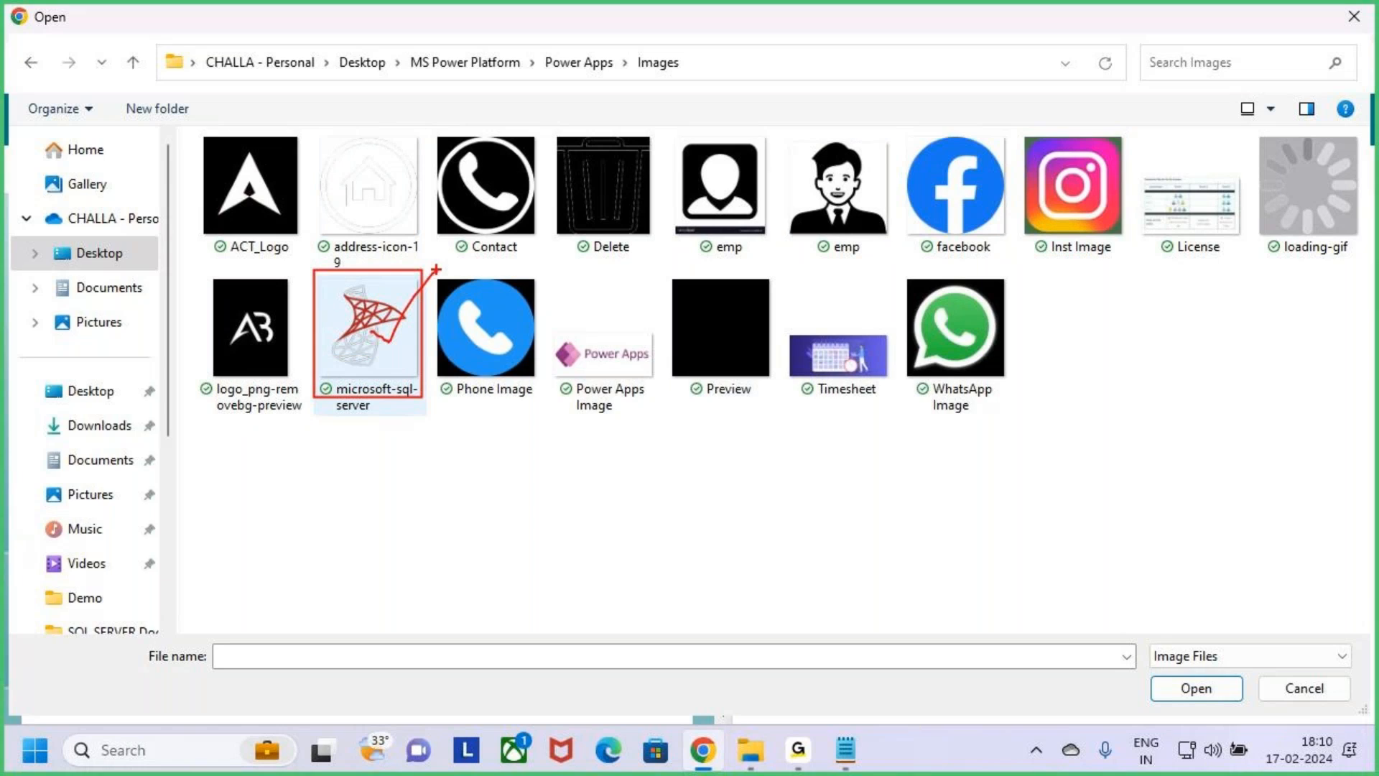
{"action": "key", "text": "Escape"}
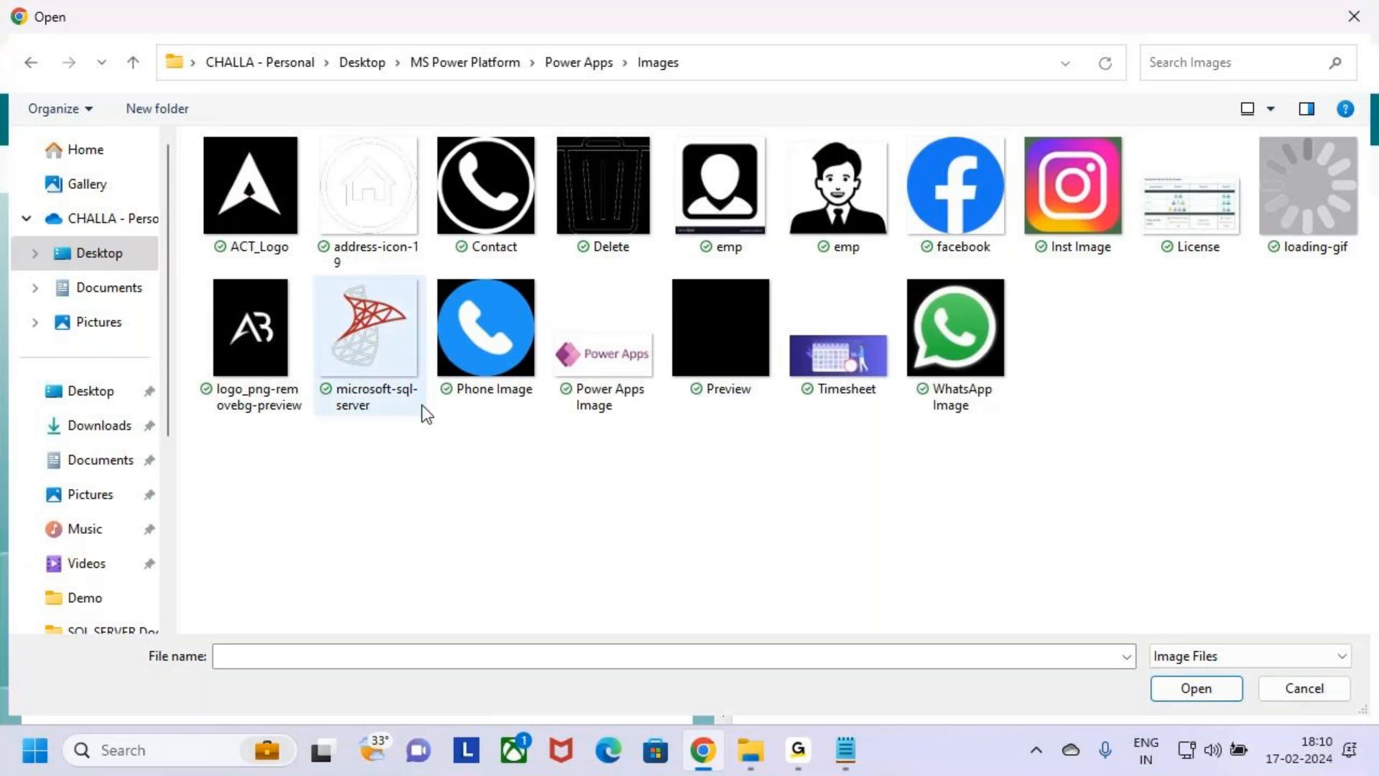
{"action": "left_click", "coordinate": [380, 346]}
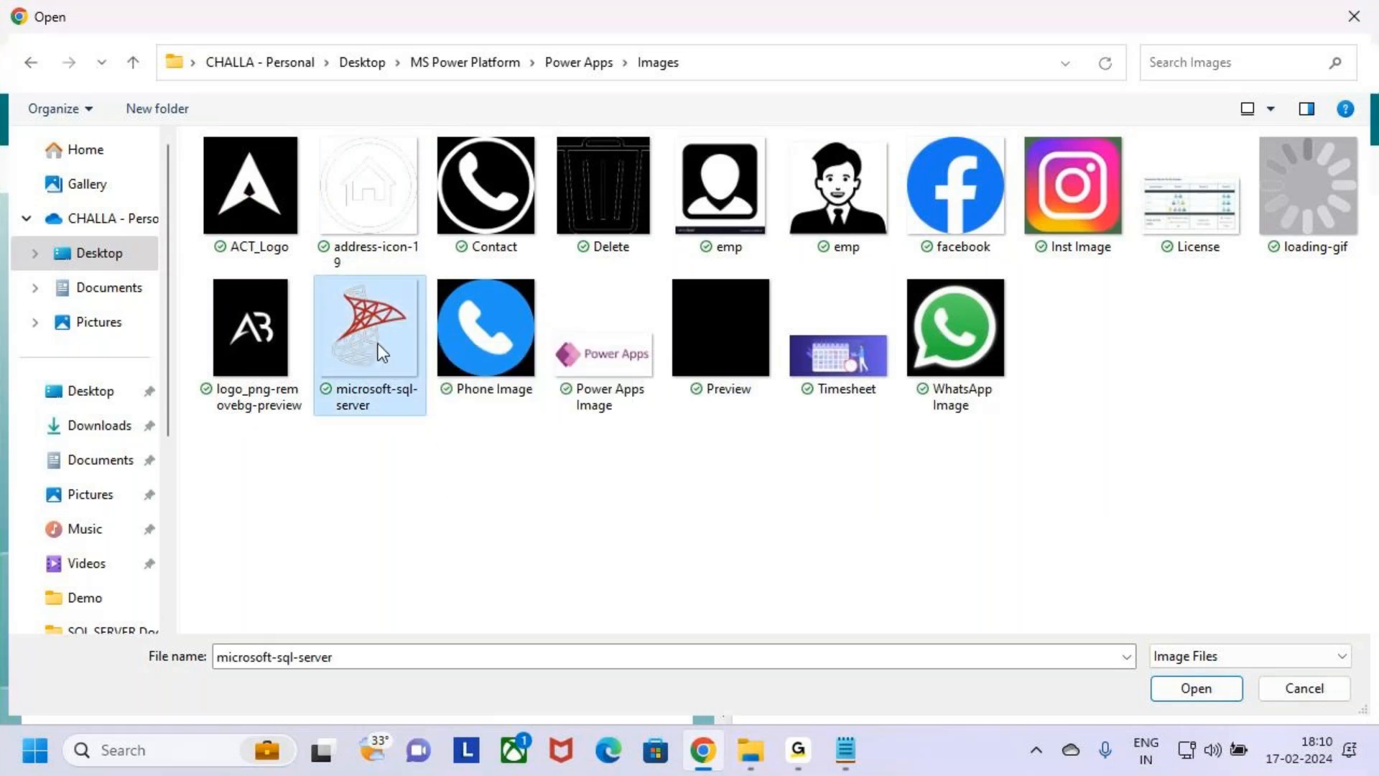
{"action": "left_click", "coordinate": [1230, 697]}
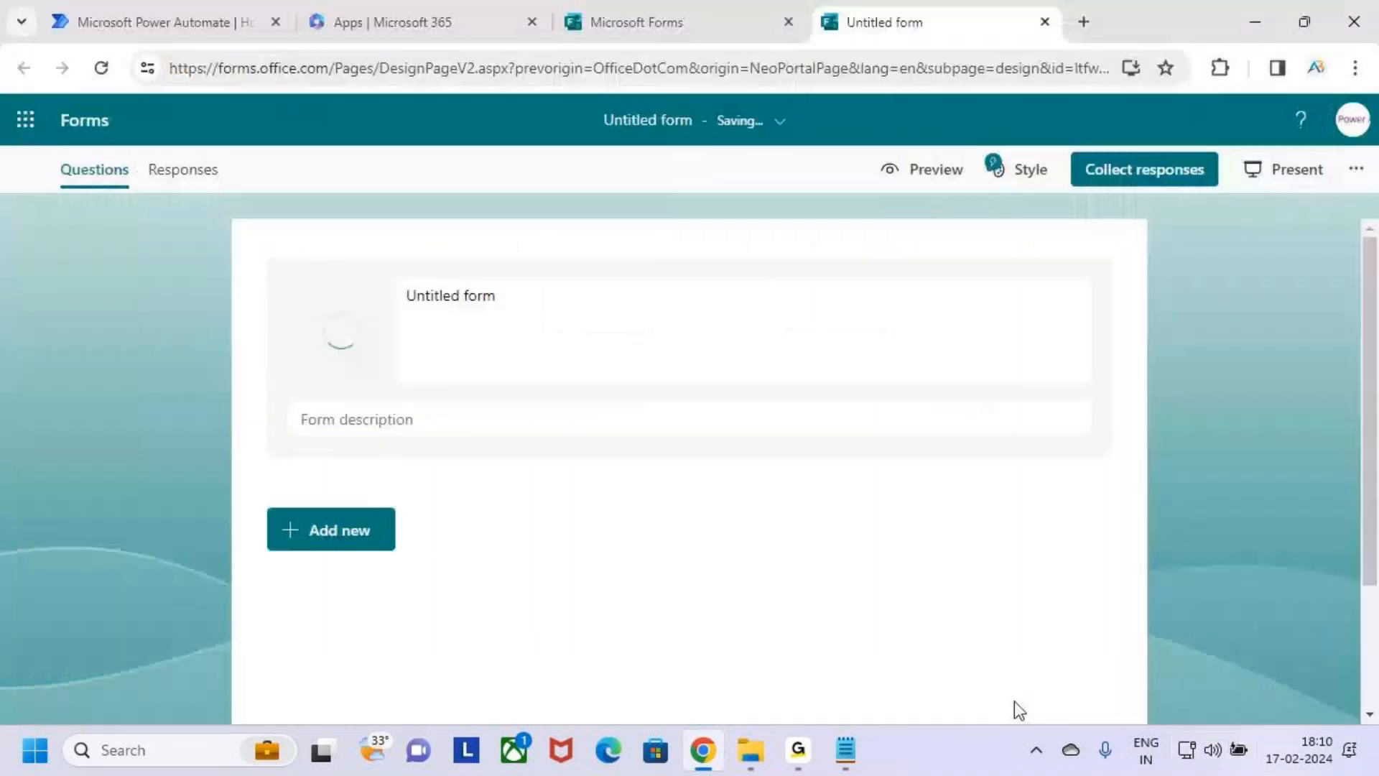
Replace the form title with "SQL Server Workshop".
{"action": "left_click", "coordinate": [647, 336]}
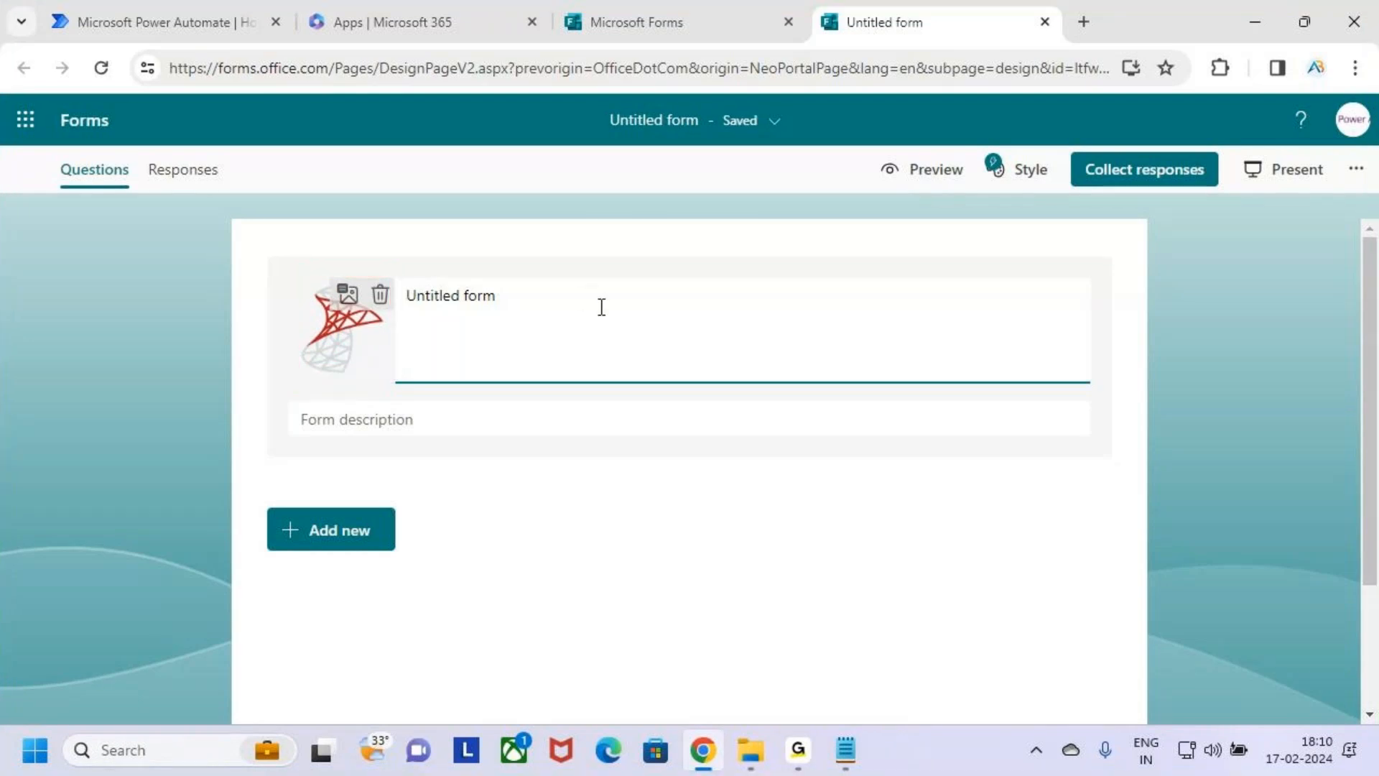
{"action": "left_click_drag", "start_coordinate": [495, 296], "coordinate": [377, 303]}
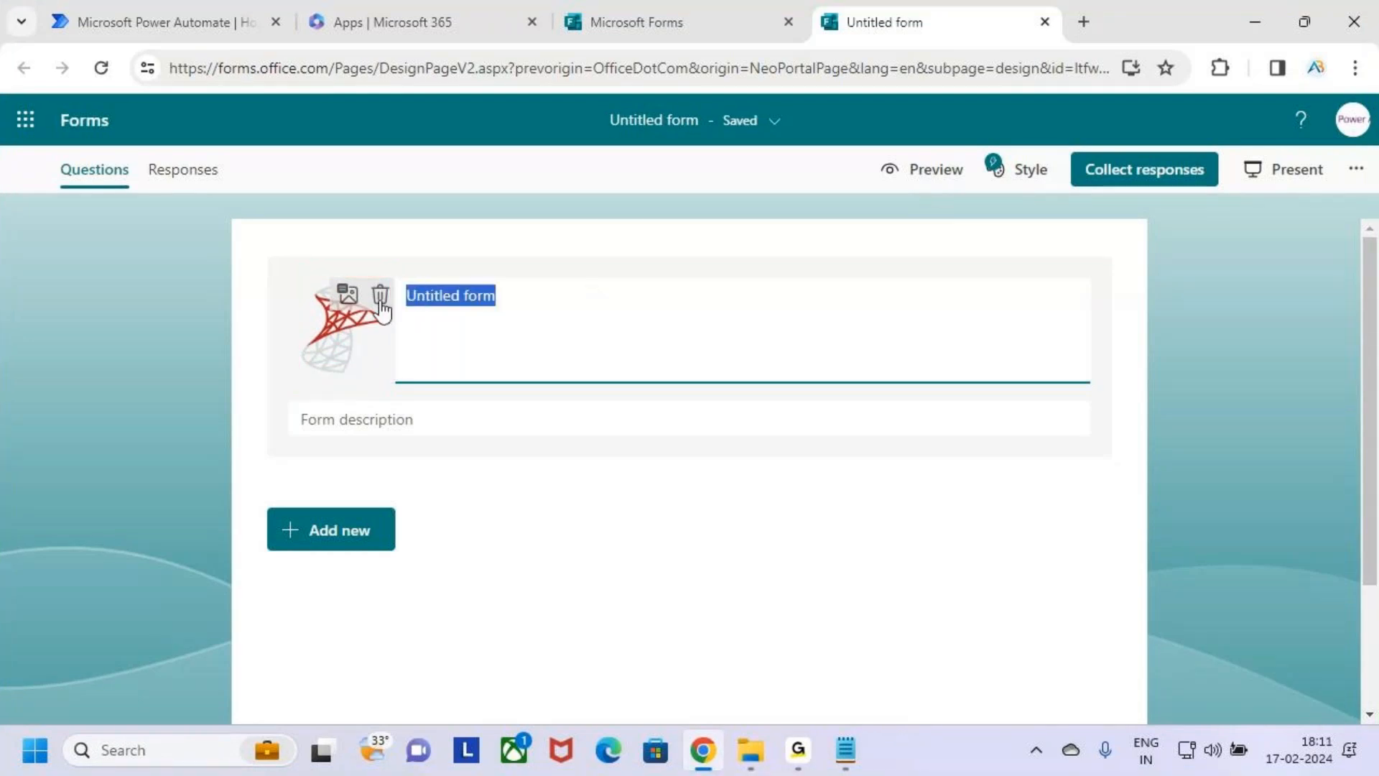
{"action": "type", "text": "SQ"}
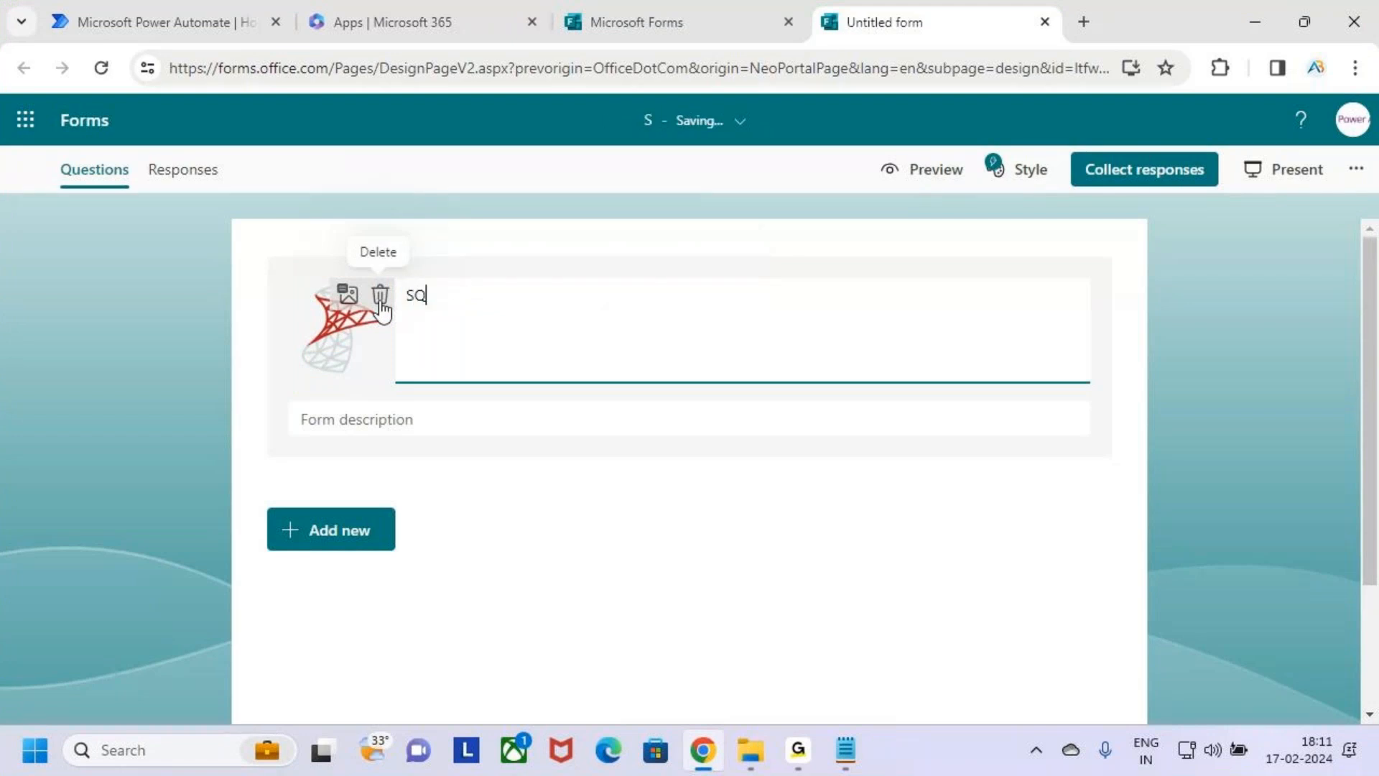
{"action": "type", "text": "L Sewerver"}
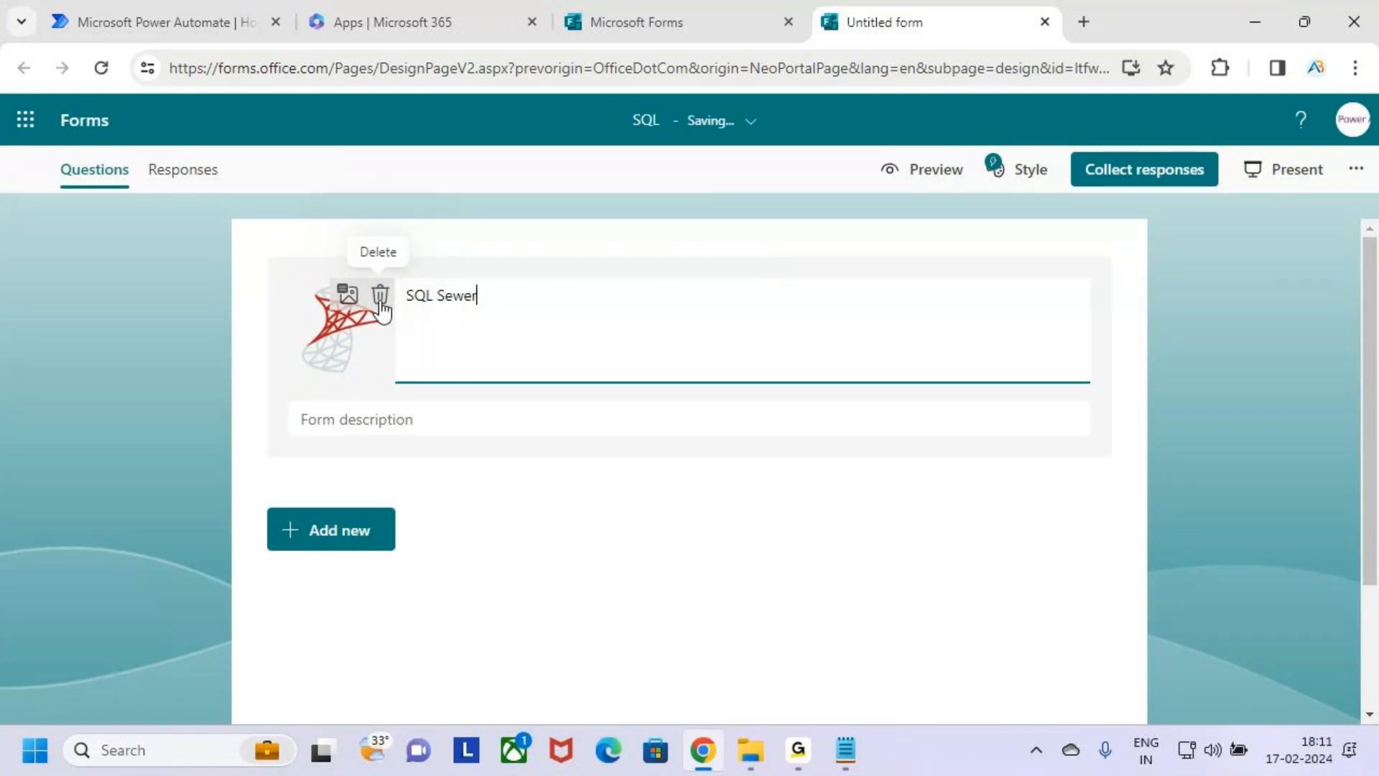
{"action": "key", "text": "BackSpace"}
{"action": "key", "text": "BackSpace"}
{"action": "key", "text": "BackSpace"}
{"action": "key", "text": "BackSpace"}
{"action": "key", "text": "BackSpace"}
{"action": "key", "text": "BackSpace"}
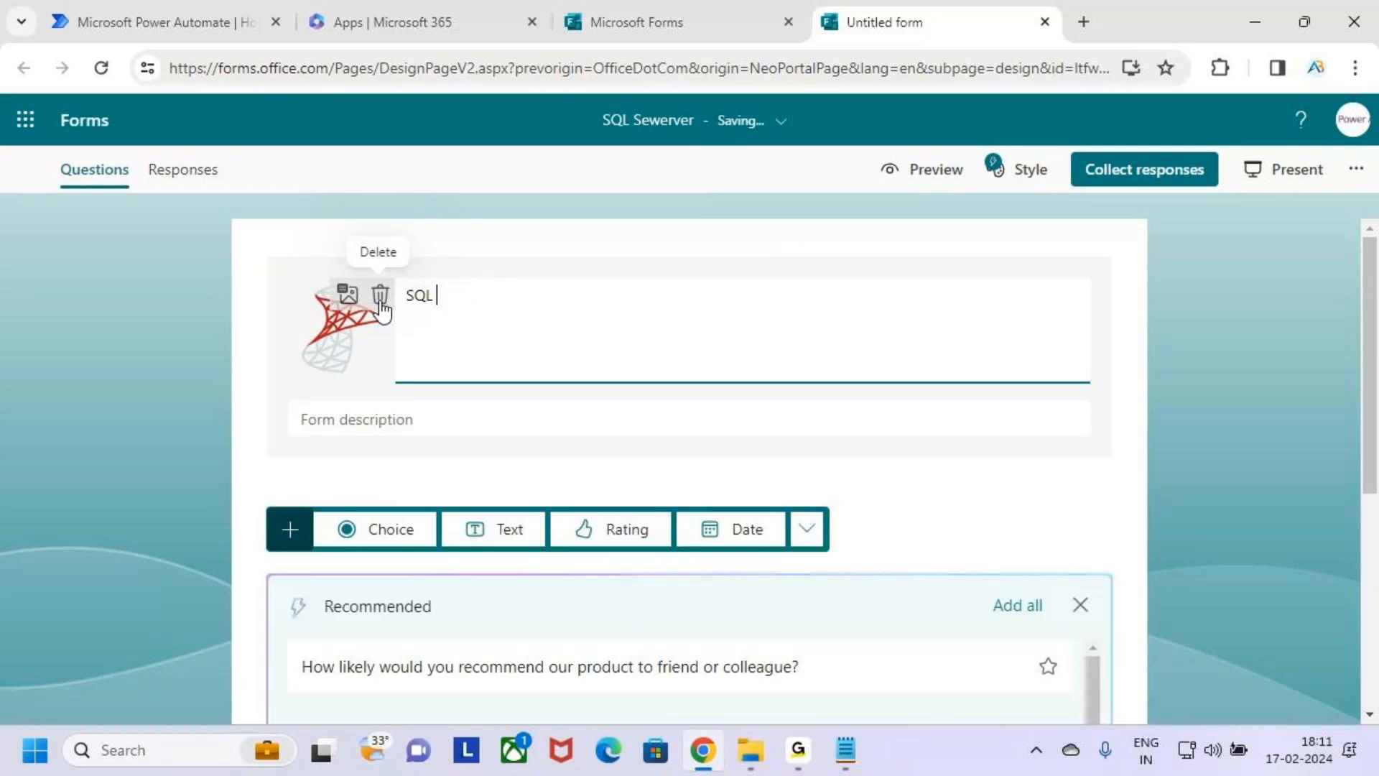
{"action": "type", "text": "Server Work"}
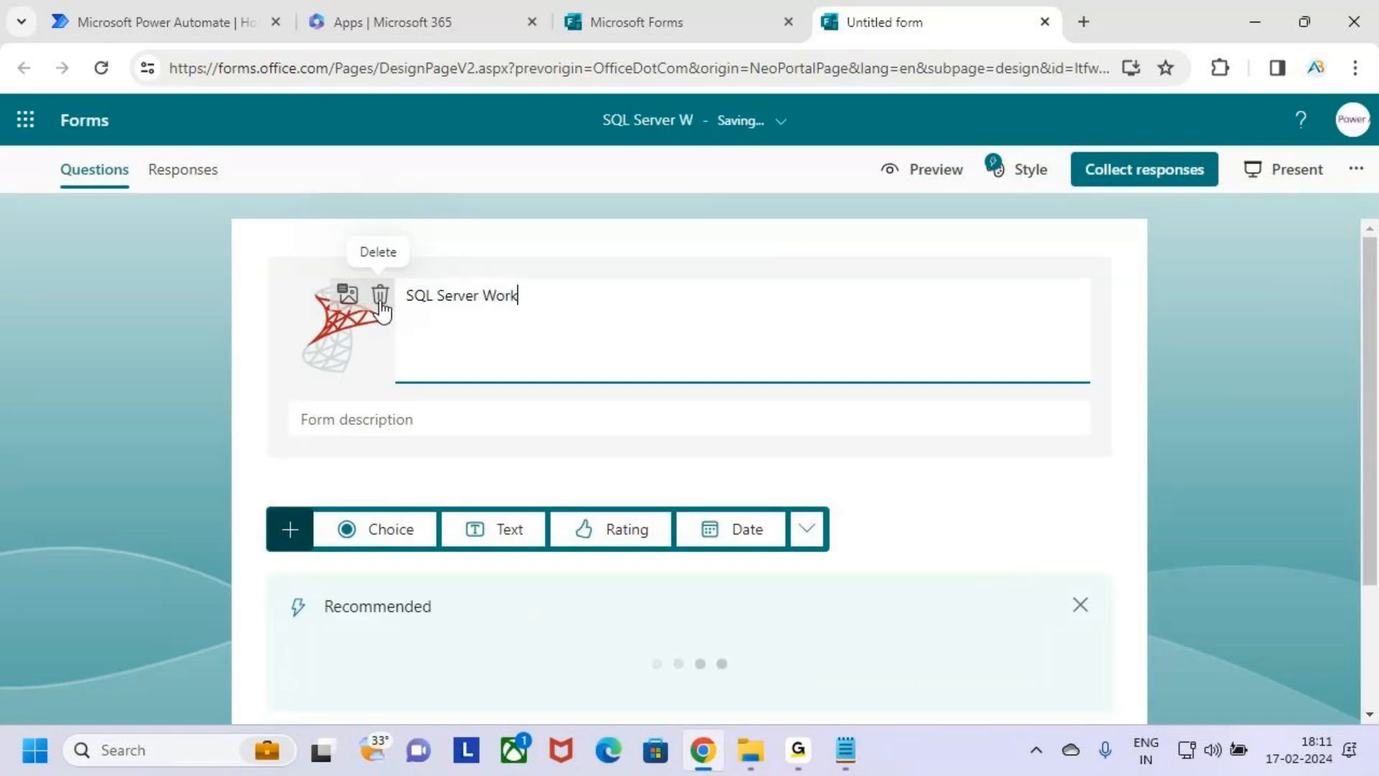
{"action": "type", "text": "shop"}
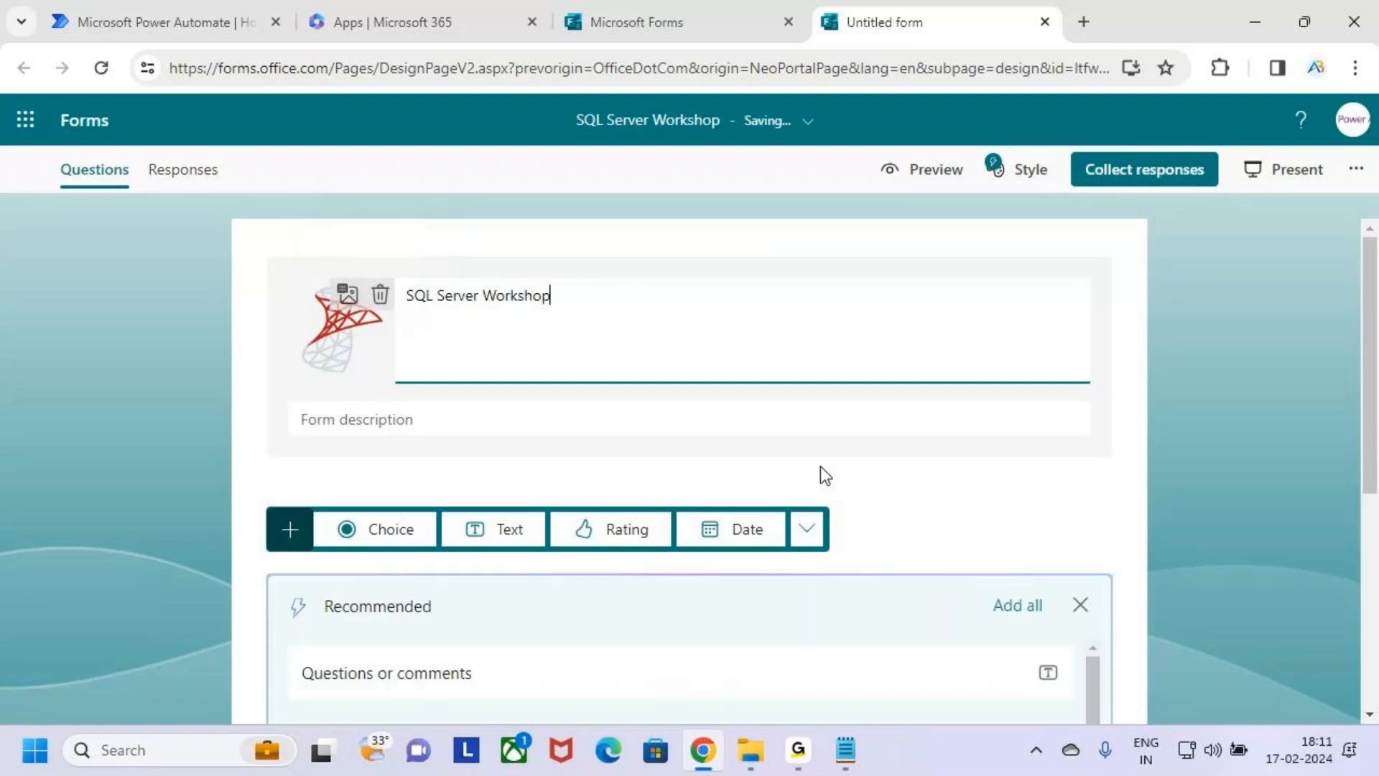
Briefly box the form description field, and enter a description about joining the Workshop and becoming a Pro in "SQL" Queries.
{"action": "mouse_move", "coordinate": [291, 401]}
{"action": "left_mouse_down"}
{"action": "mouse_move", "coordinate": [468, 445]}
{"action": "mouse_move", "coordinate": [774, 439]}
{"action": "left_mouse_up"}
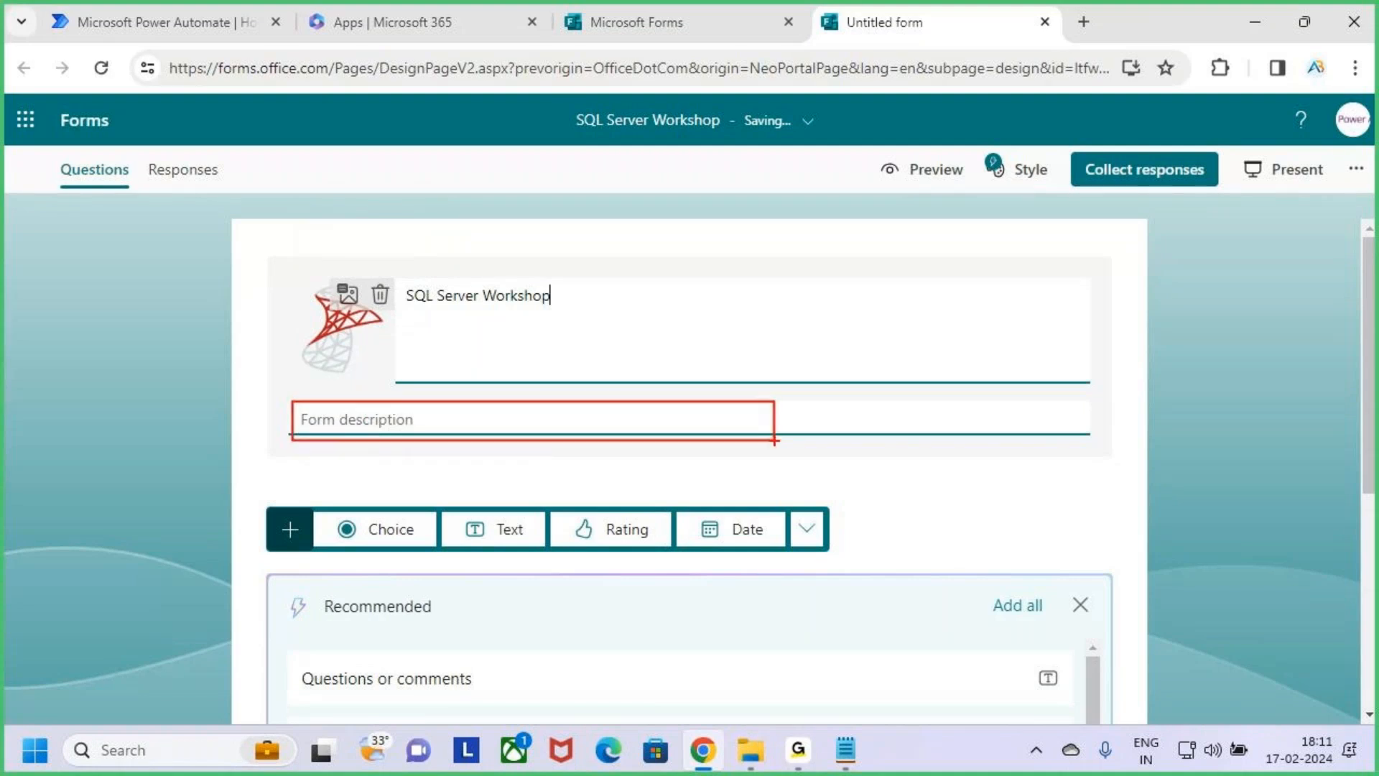
{"action": "key", "text": "Escape"}
{"action": "left_click", "coordinate": [419, 420]}
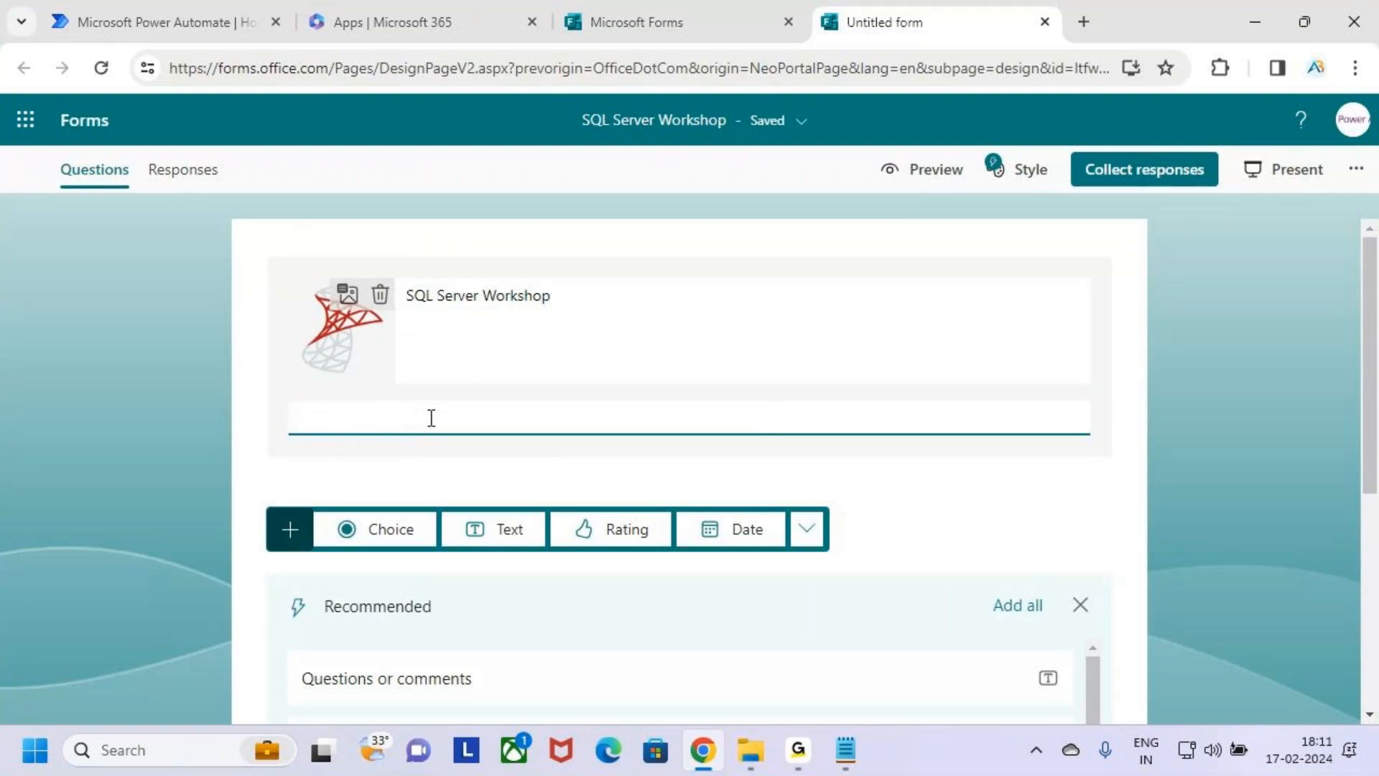
{"action": "type", "text": "Join the Workshop"}
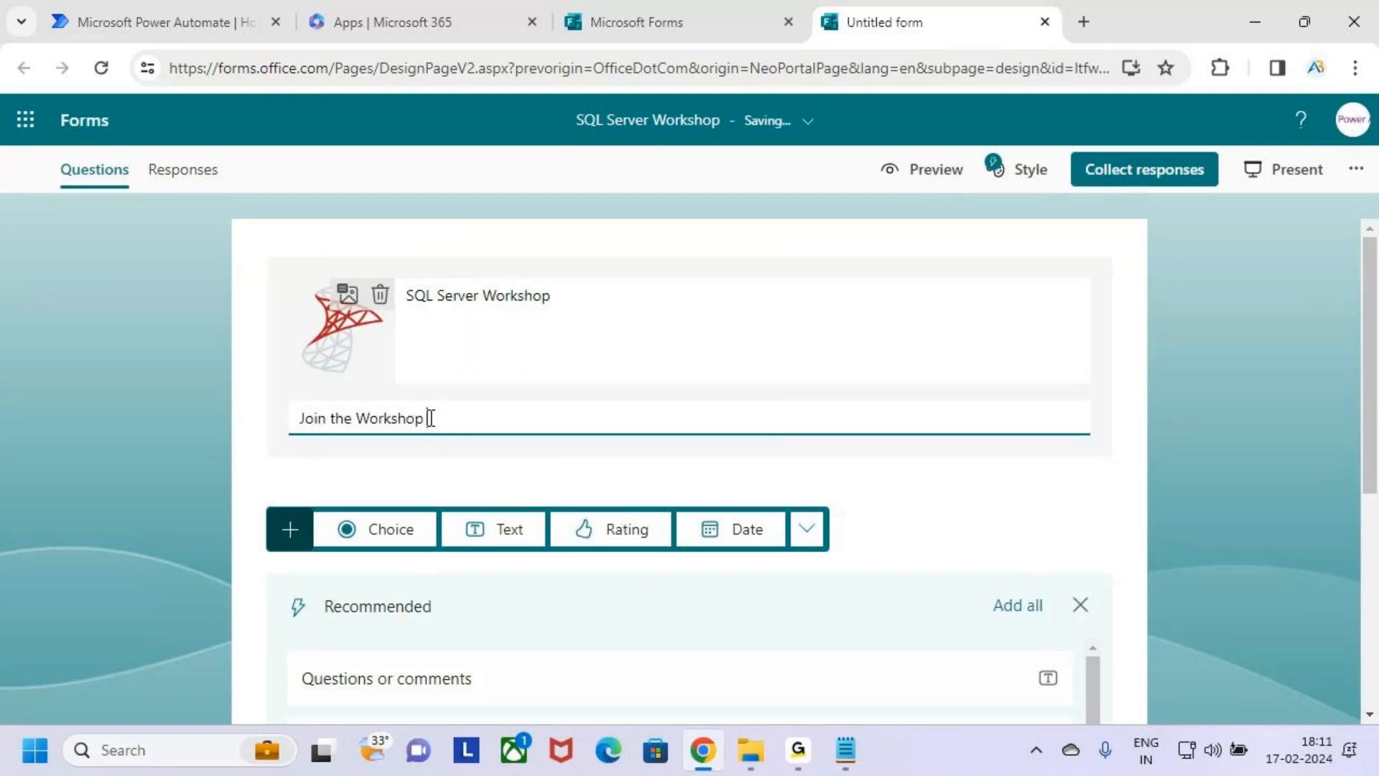
{"action": "type", "text": " To Be"}
{"action": "key", "text": "BackSpace"}
{"action": "key", "text": "BackSpace"}
{"action": "type", "text": "c"}
{"action": "key", "text": "BackSpace"}
{"action": "key", "text": "BackSpace"}
{"action": "type", "text": "become a Pro"}
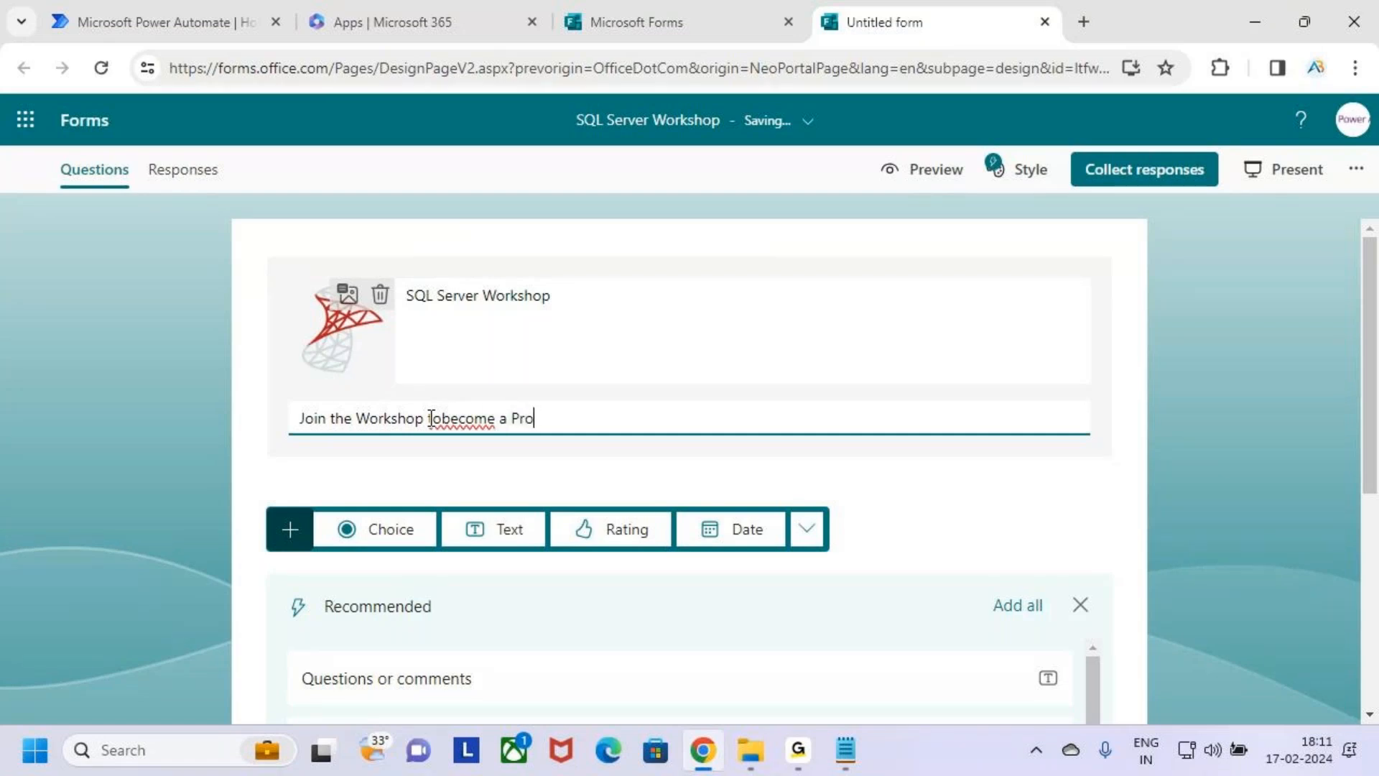
{"action": "type", "text": " in \"SQL\""}
{"action": "key", "text": "Left"}
{"action": "key", "text": "Left"}
{"action": "key", "text": "Left"}
{"action": "key", "text": "Left"}
{"action": "type", "text": "\" Queries"}
Correct the spacing in the form description so it reads "Join the Workshop to become a Pro in "SQL" Queries".
{"action": "left_click", "coordinate": [442, 421]}
{"action": "key", "text": "BackSpace"}
{"action": "key", "text": "BackSpace"}
{"action": "key", "text": "BackSpace"}
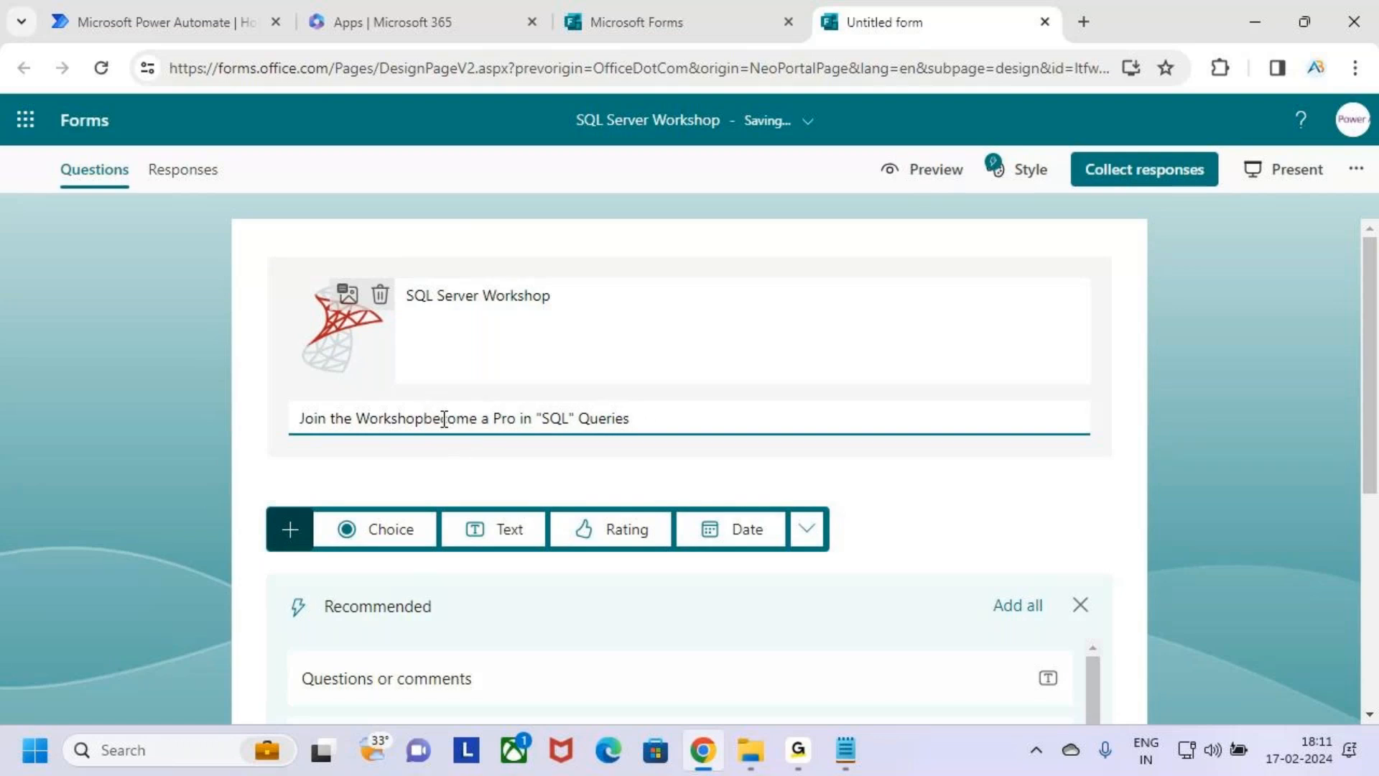
{"action": "key", "text": "BackSpace"}
{"action": "key", "text": "BackSpace"}
{"action": "key", "text": "BackSpace"}
{"action": "type", "text": "hop to"}
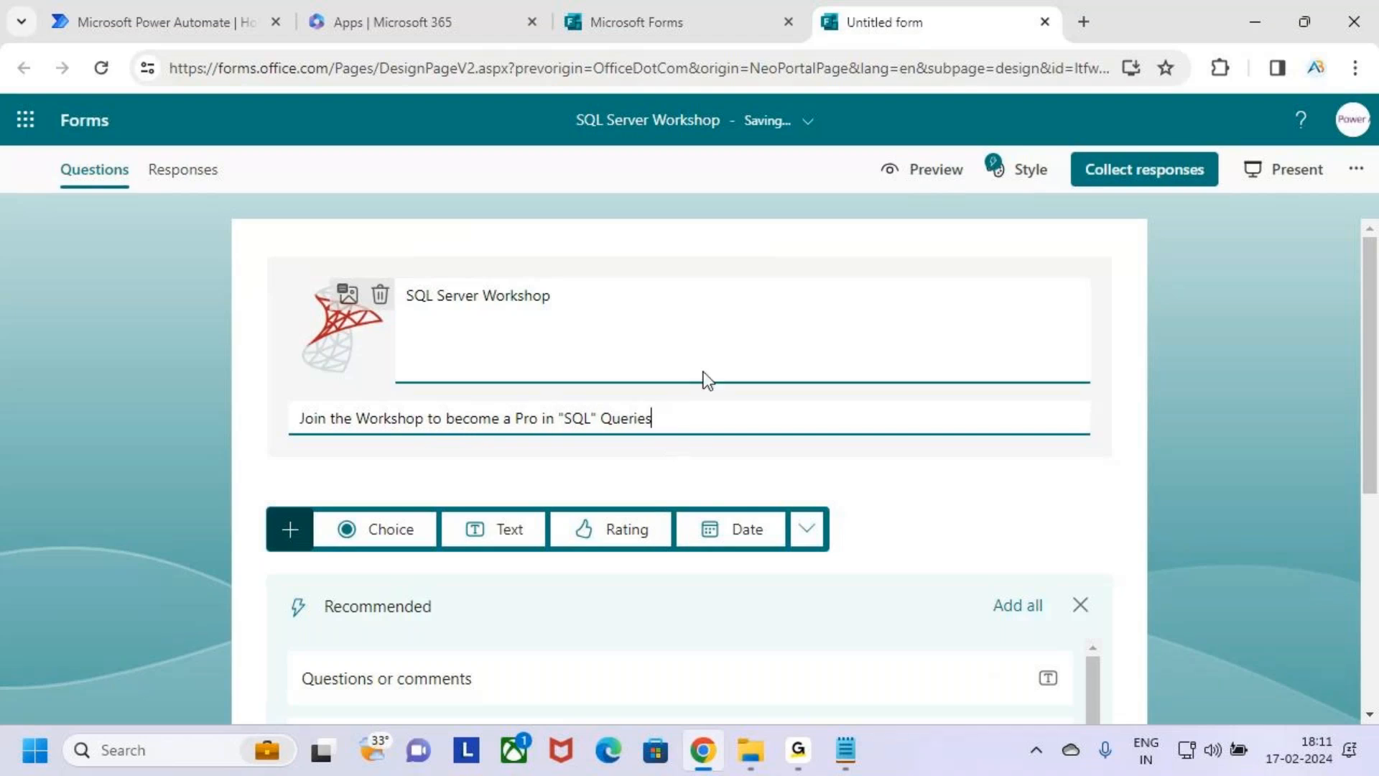
Underline "Server" in the title, box the logo and the form description in annotation mode, and leave annotation mode.
{"action": "key", "text": "ctrl+2"}
{"action": "left_click_drag", "start_coordinate": [430, 310], "coordinate": [484, 306]}
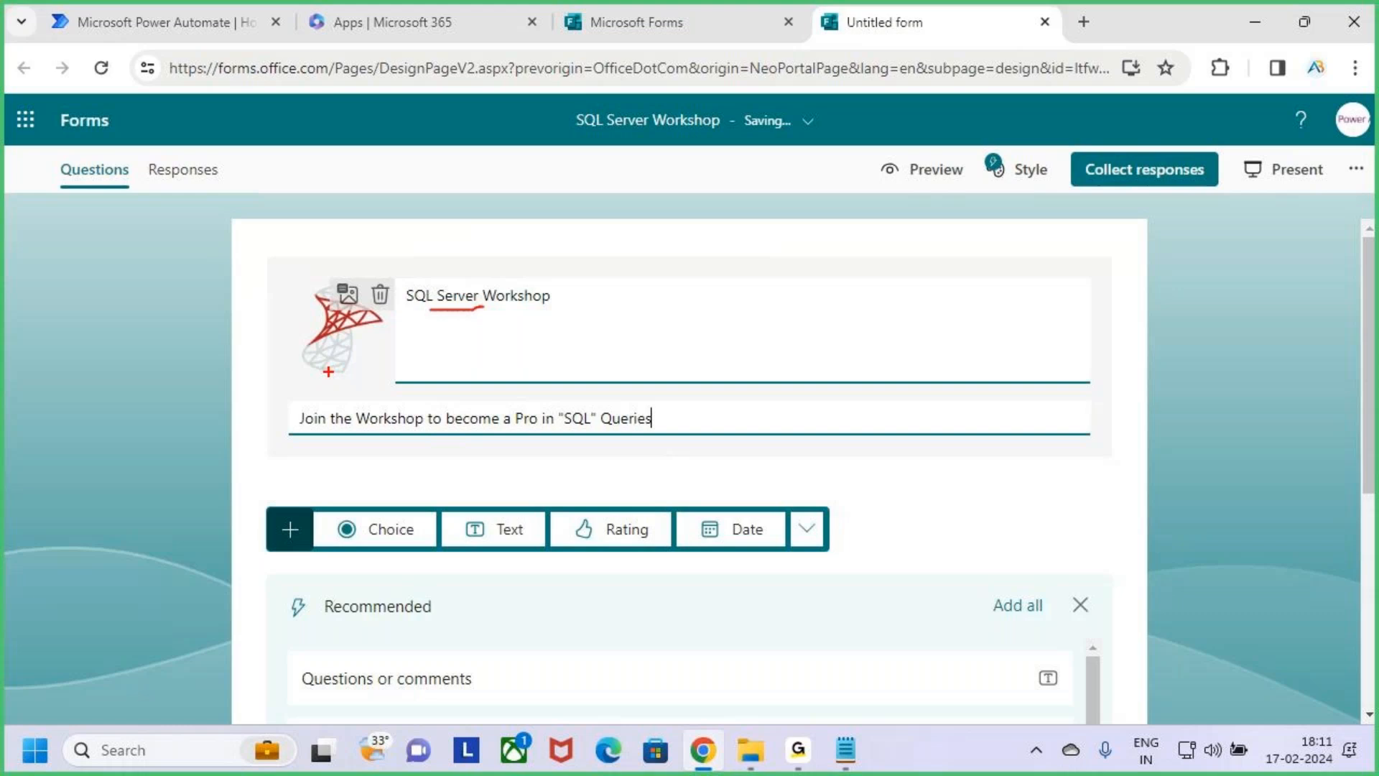
{"action": "left_click_drag", "start_coordinate": [296, 274], "coordinate": [372, 363]}
{"action": "left_click_drag", "start_coordinate": [291, 409], "coordinate": [664, 429]}
{"action": "key", "text": "Escape"}
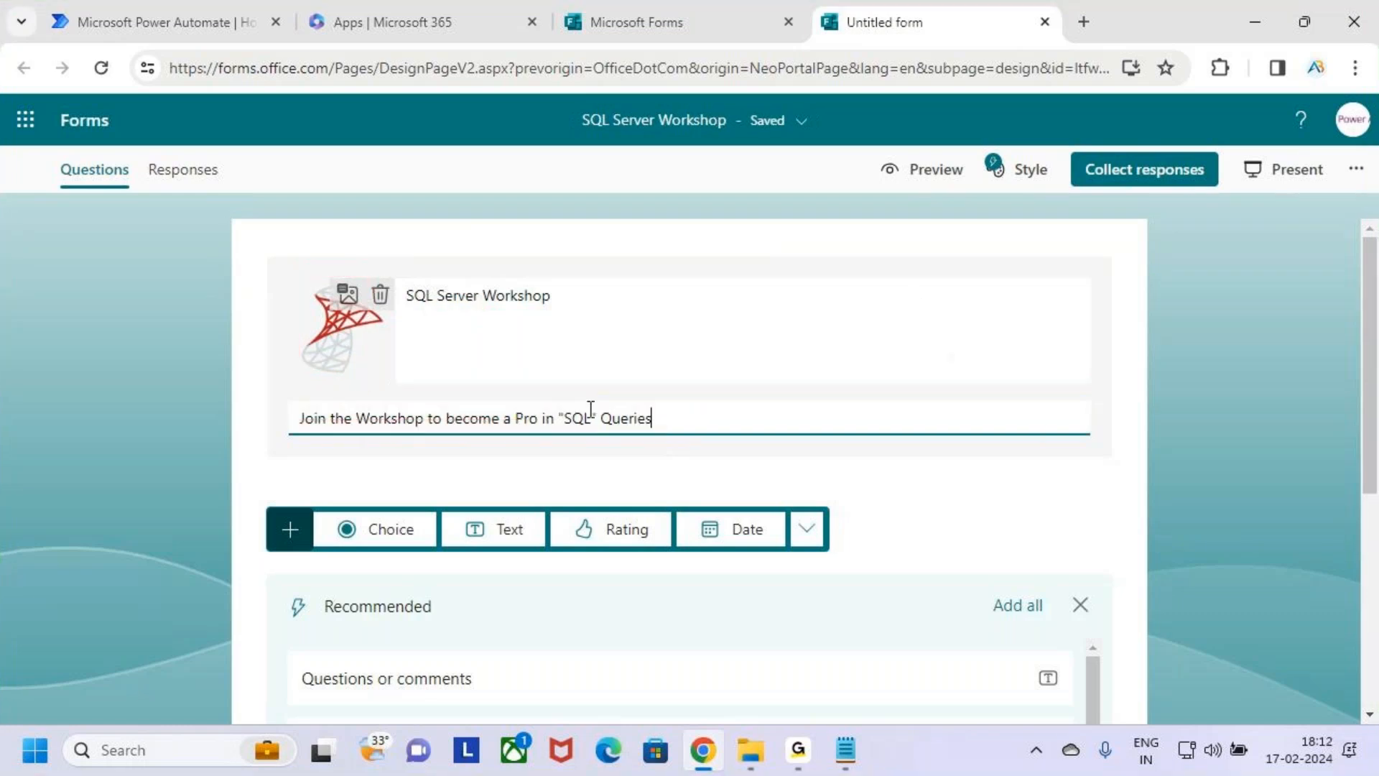
Box the Preview option in annotation mode, and open the form's preview.
{"action": "key", "text": "ctrl+2"}
{"action": "left_click_drag", "start_coordinate": [861, 152], "coordinate": [979, 190]}
{"action": "key", "text": "Escape"}
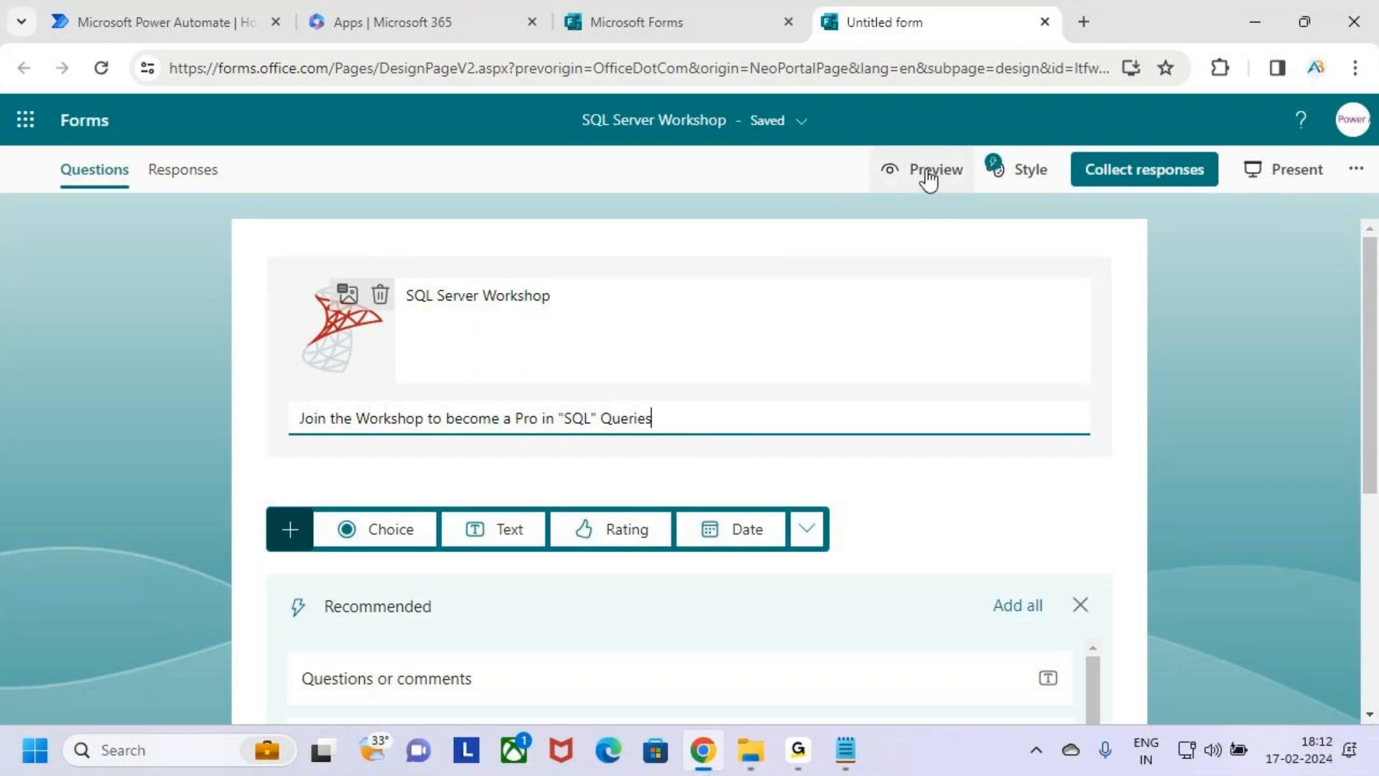
{"action": "left_click", "coordinate": [929, 173]}
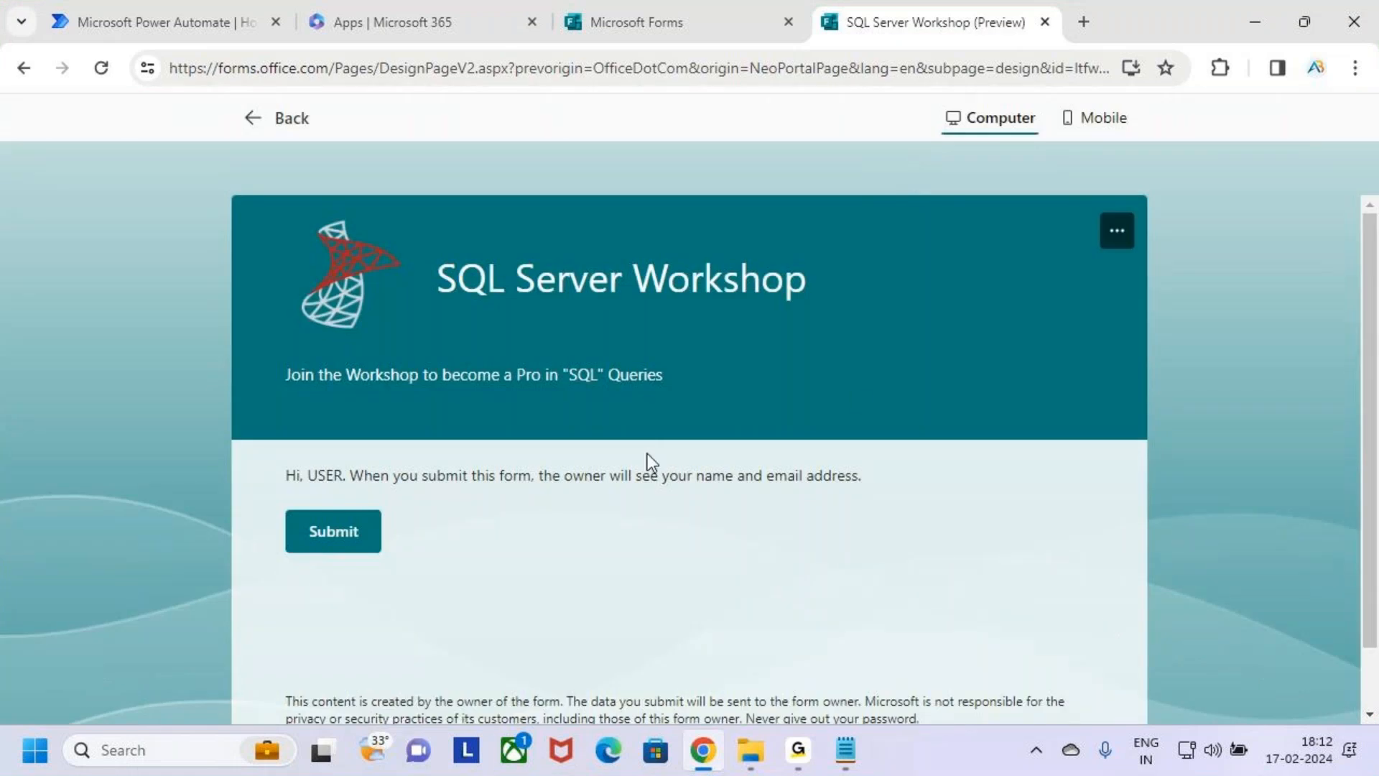
Box the SQL Server logo in the form preview, and leave annotation mode.
{"action": "key", "text": "ctrl+2"}
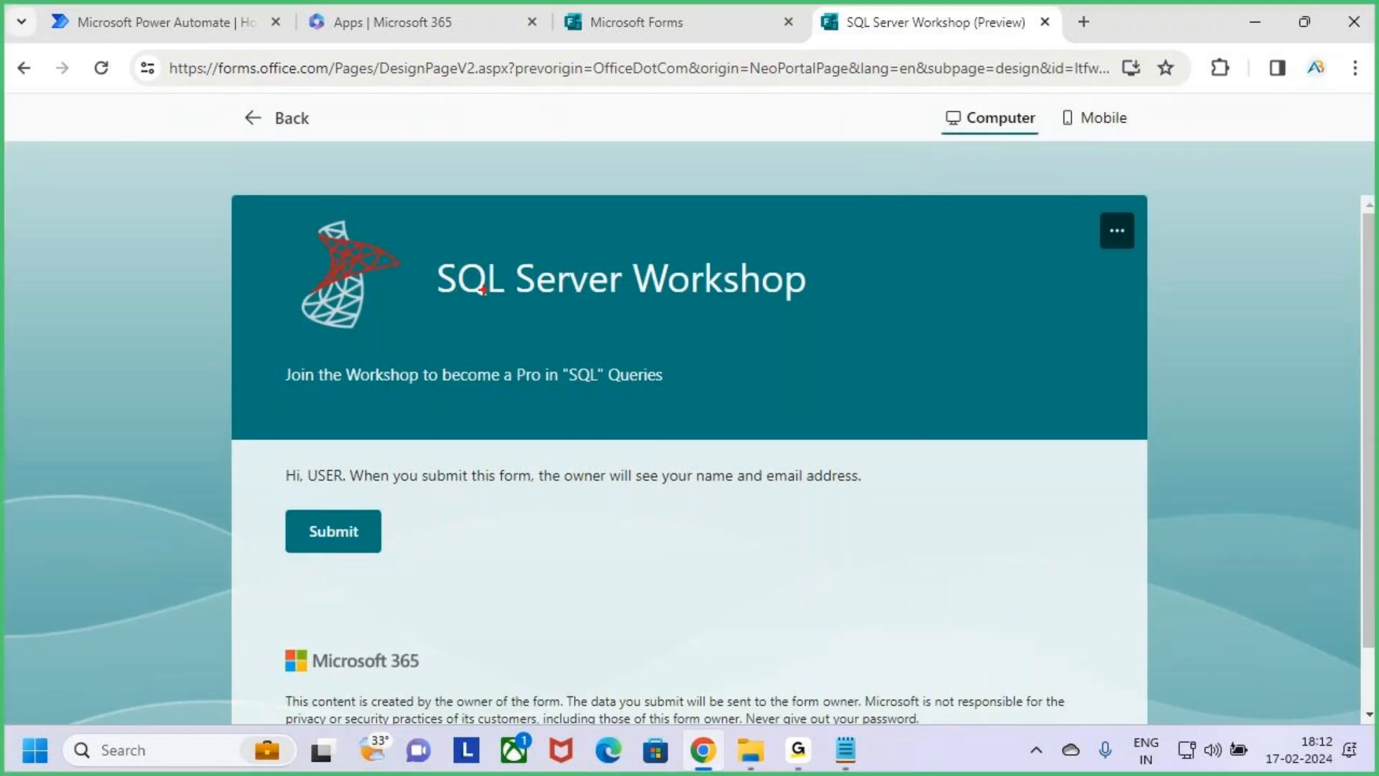
{"action": "left_click_drag", "start_coordinate": [304, 214], "coordinate": [394, 339]}
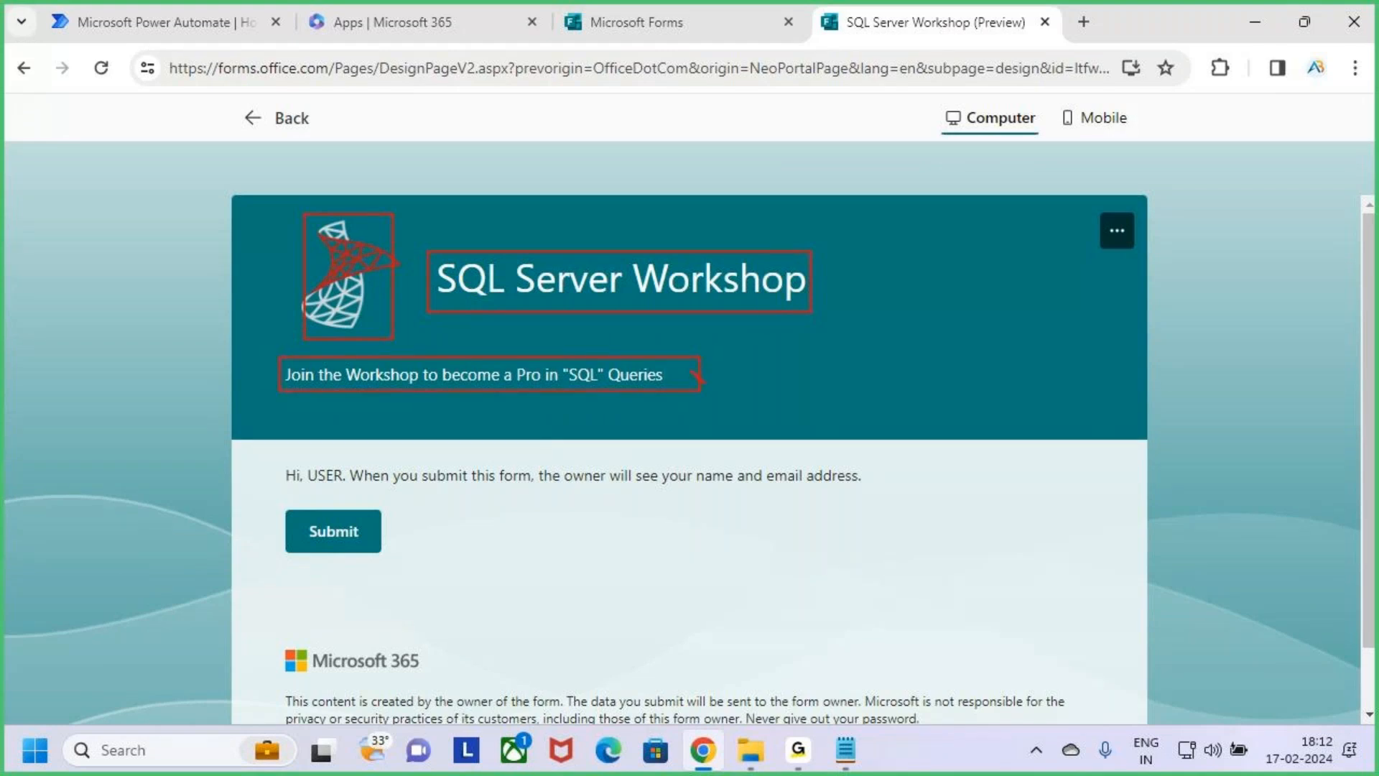
{"action": "key", "text": "Escape"}
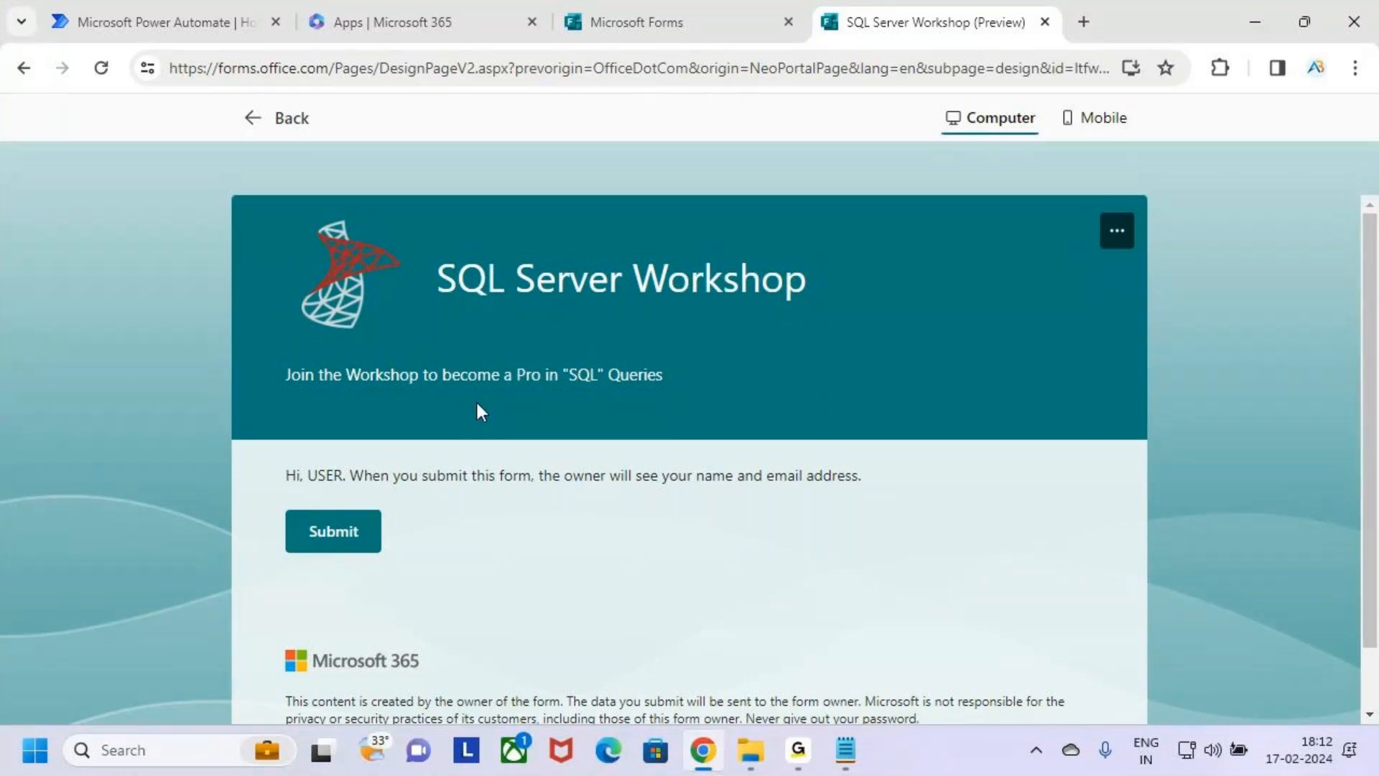
Box the Back option, return from the preview to editing the form title, and dismiss the edit-response suggestion.
{"action": "key", "text": "ctrl+2"}
{"action": "left_click_drag", "start_coordinate": [236, 107], "coordinate": [333, 145]}
{"action": "key", "text": "Escape"}
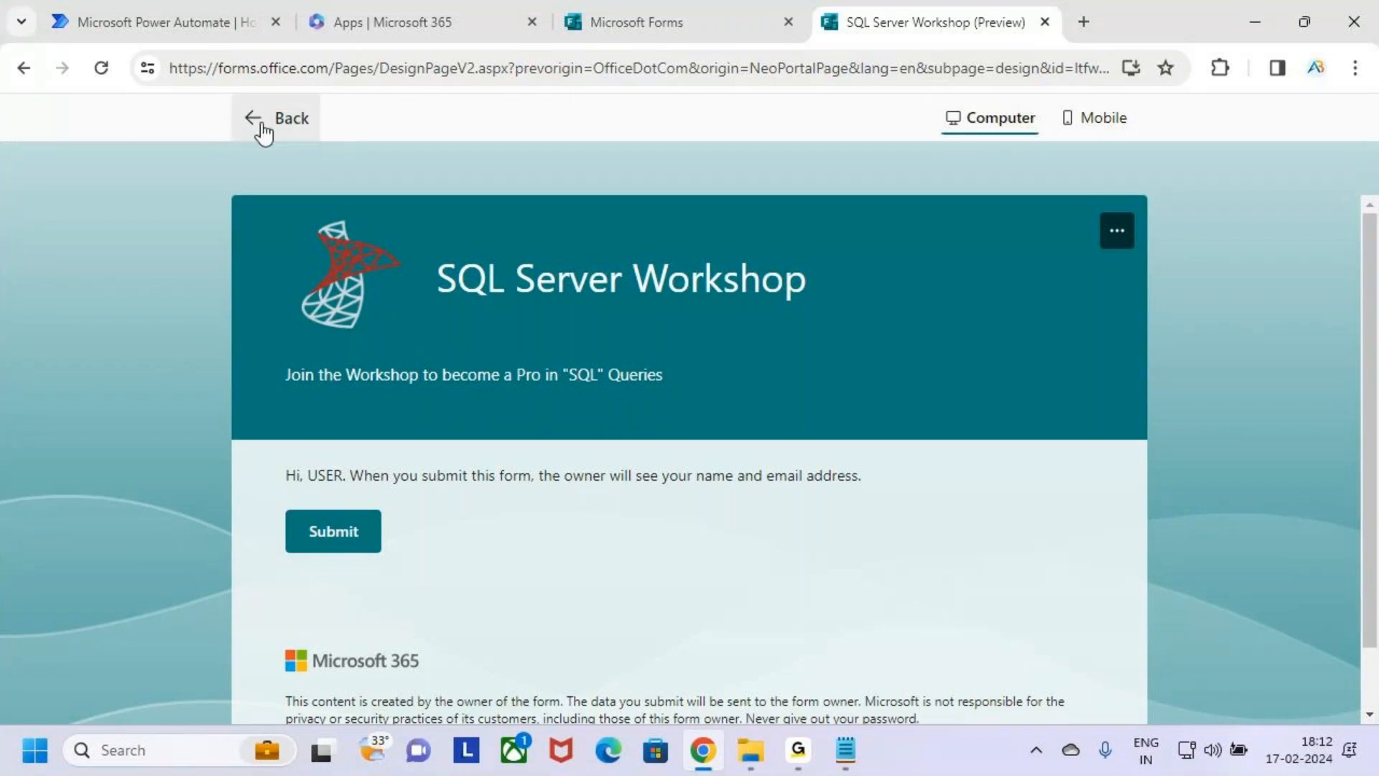
{"action": "left_click", "coordinate": [262, 123]}
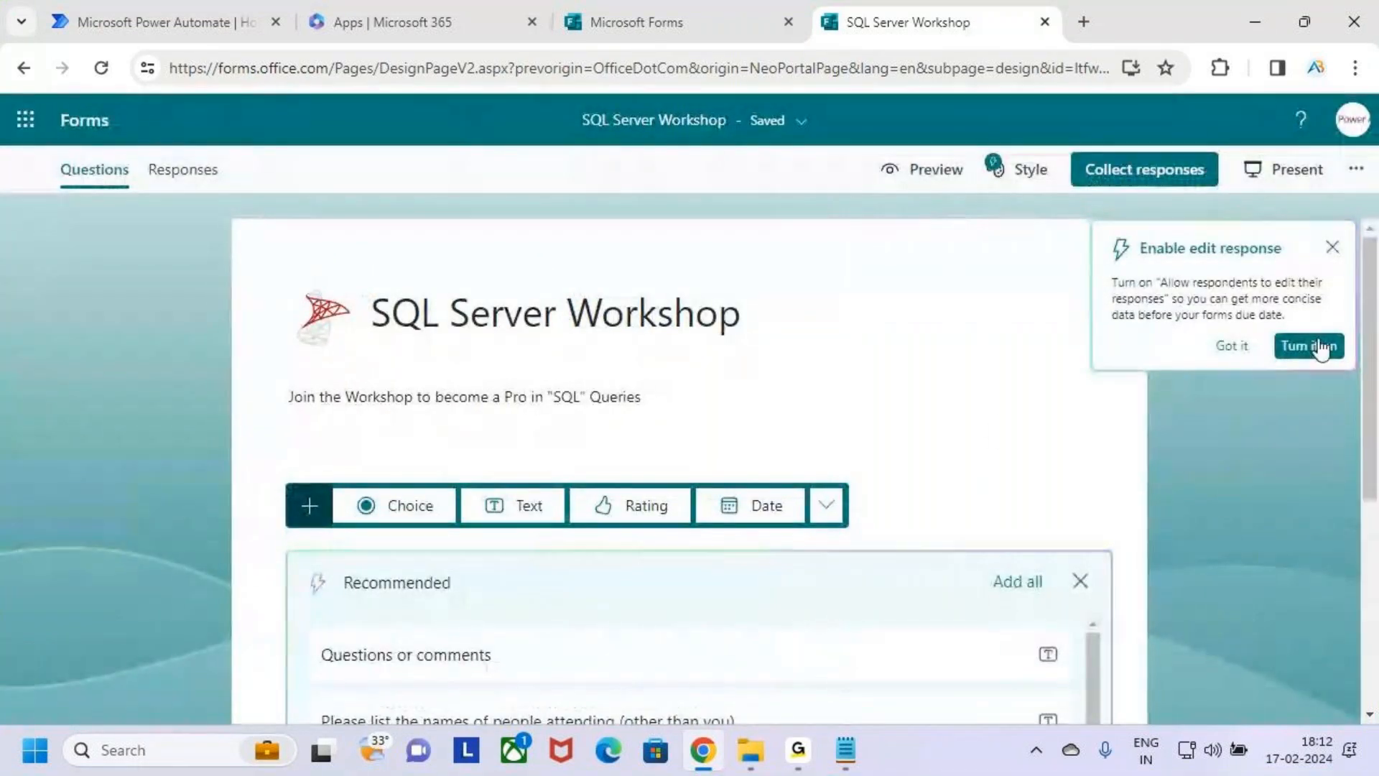
{"action": "left_click", "coordinate": [1332, 248]}
{"action": "left_click", "coordinate": [424, 327]}
{"action": "left_click", "coordinate": [550, 334]}
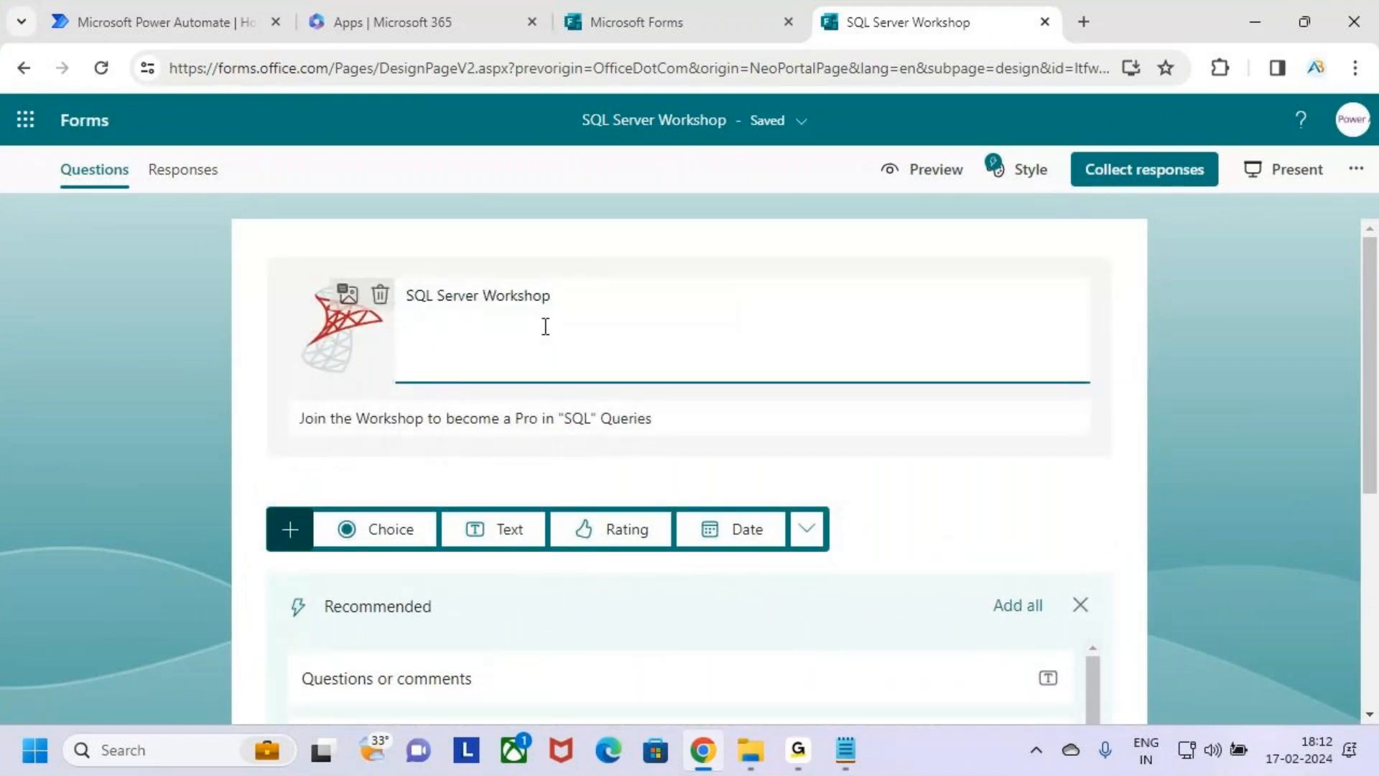
Box the question types from Choice to Date in annotation mode, and open the list of additional question types.
{"action": "scroll", "coordinate": [897, 493], "scroll_direction": "down", "scroll_amount": 1}
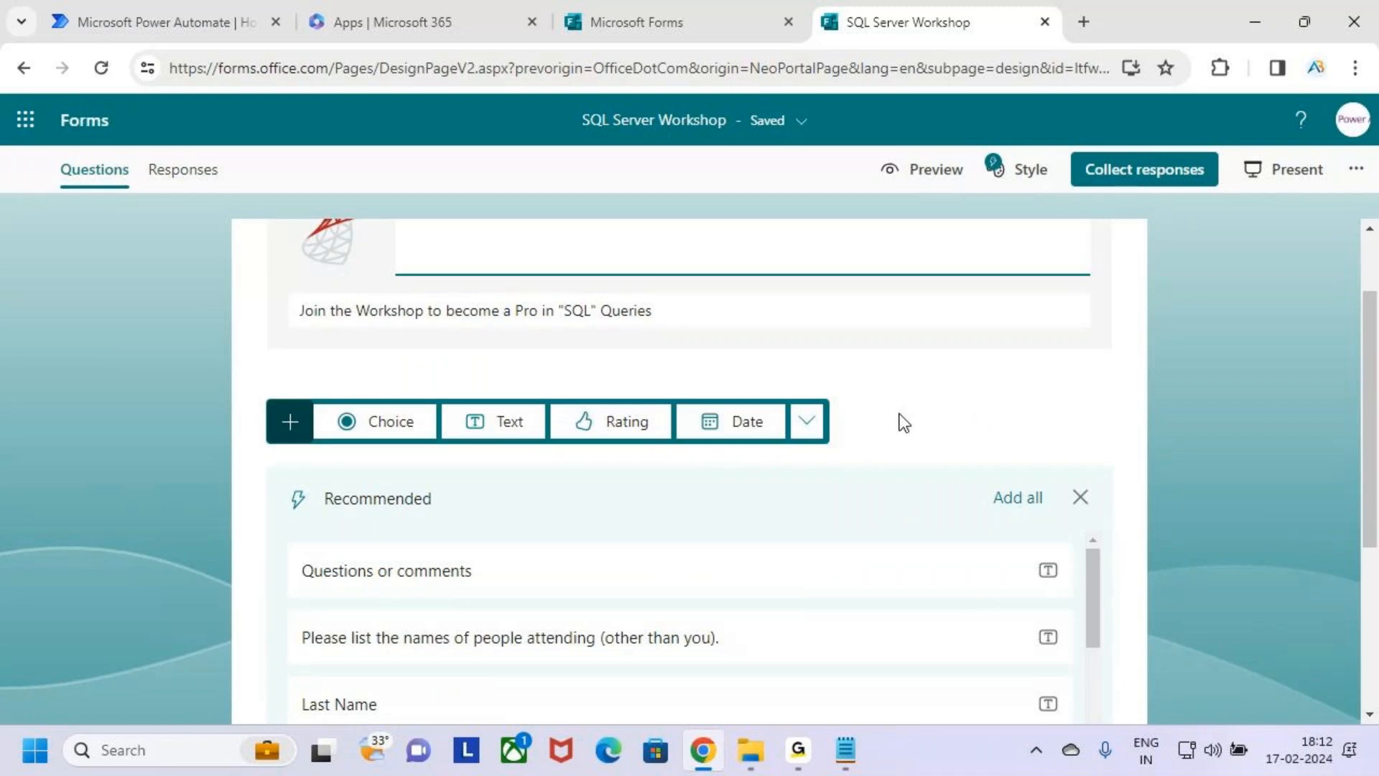
{"action": "key", "text": "ctrl+2"}
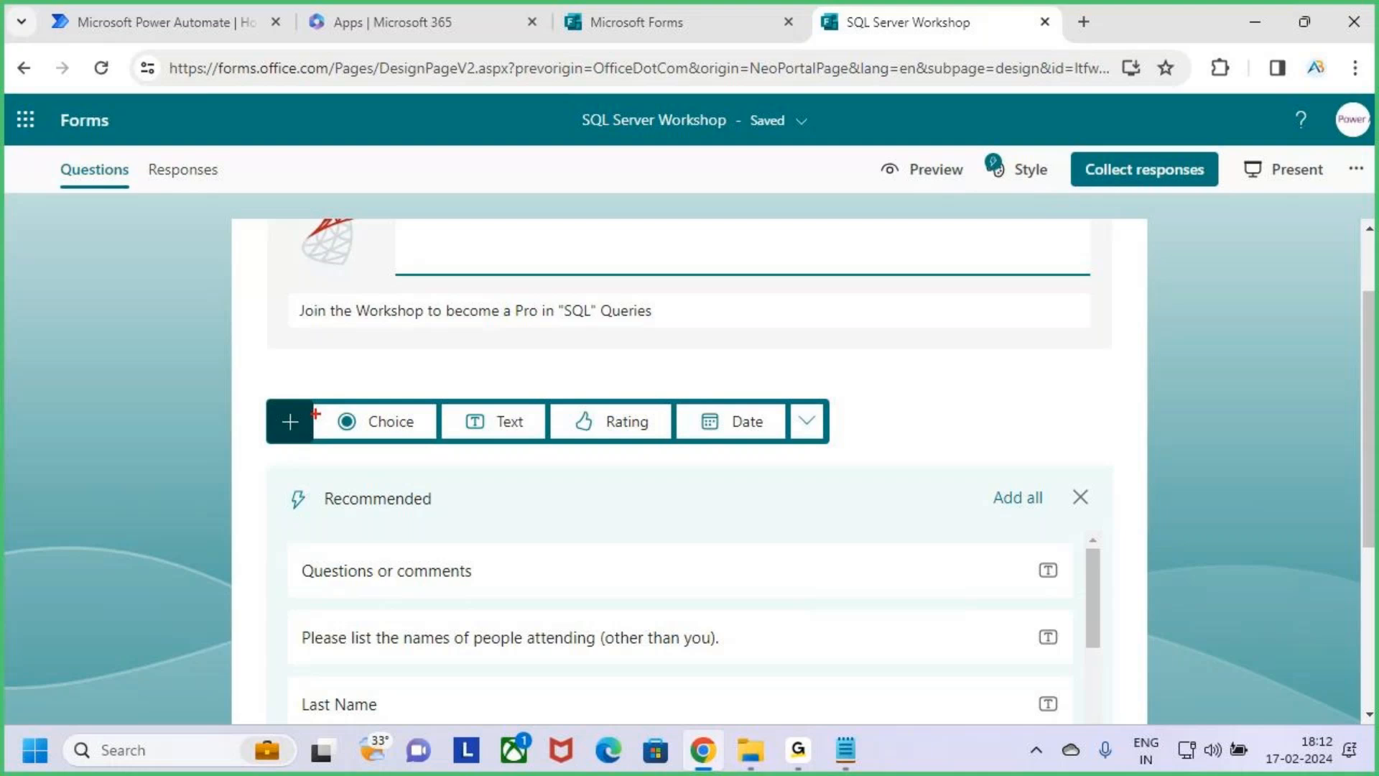
{"action": "mouse_move", "coordinate": [312, 400]}
{"action": "left_mouse_down"}
{"action": "mouse_move", "coordinate": [415, 447]}
{"action": "mouse_move", "coordinate": [481, 425]}
{"action": "mouse_move", "coordinate": [548, 441]}
{"action": "mouse_move", "coordinate": [770, 440]}
{"action": "left_mouse_up"}
{"action": "key", "text": "Escape"}
{"action": "left_click", "coordinate": [812, 427]}
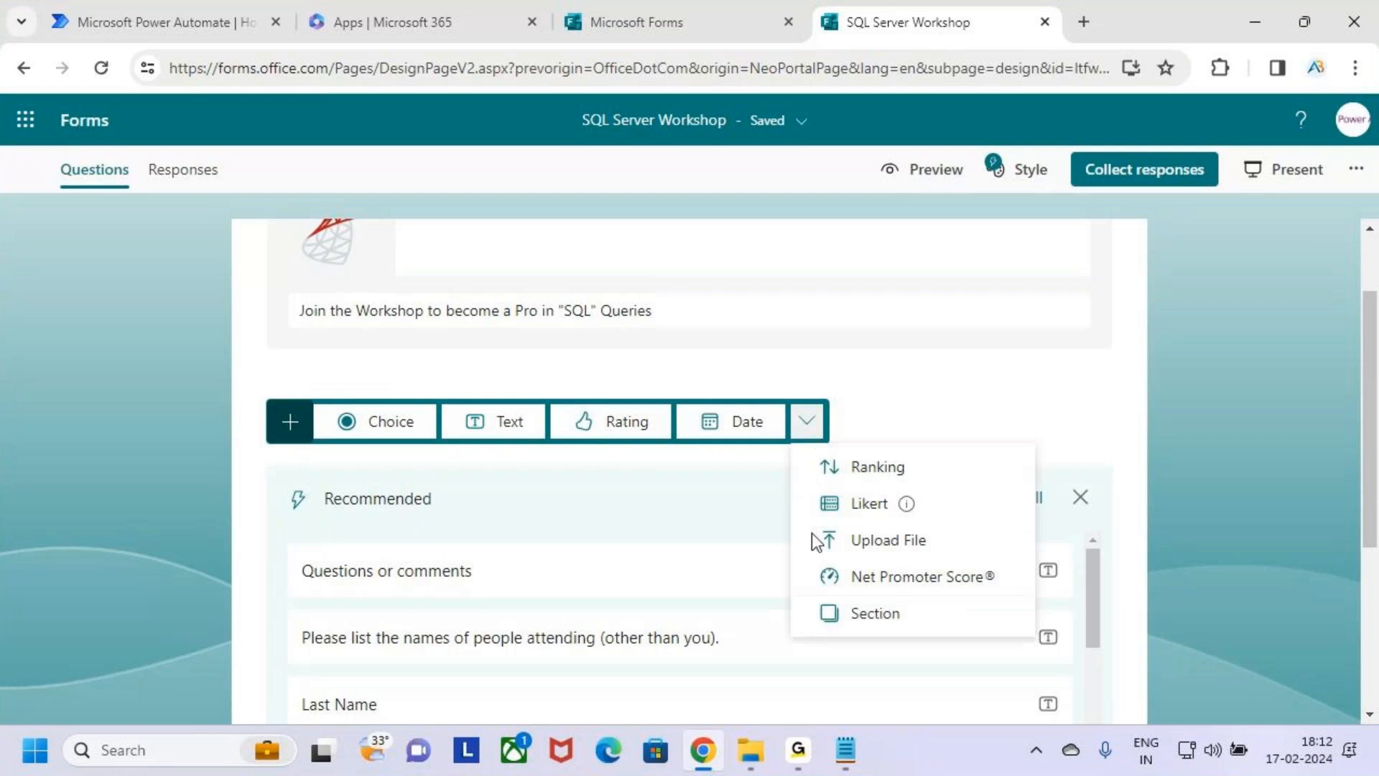
Box the Choice question type in annotation mode, and add a Choice question to the form.
{"action": "left_click", "coordinate": [1016, 432]}
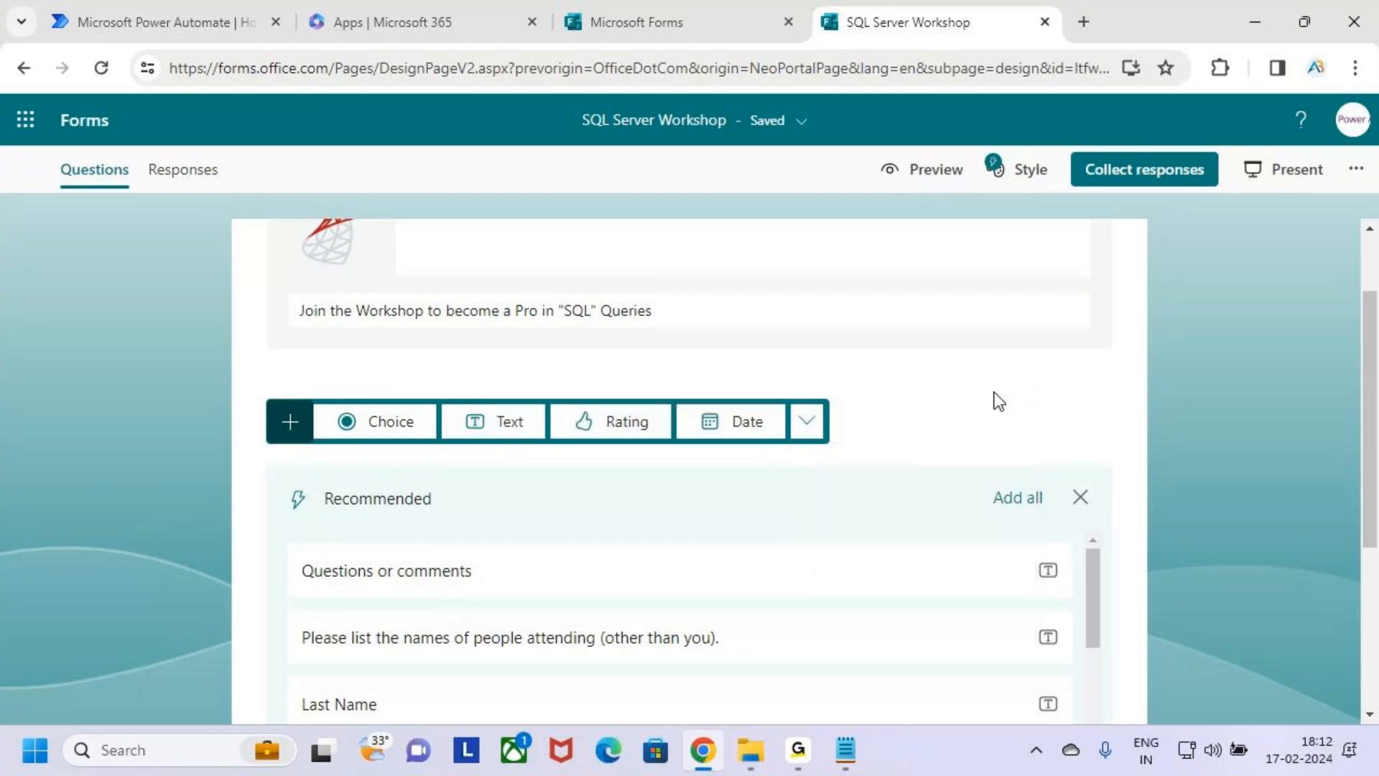
{"action": "key", "text": "ctrl+2"}
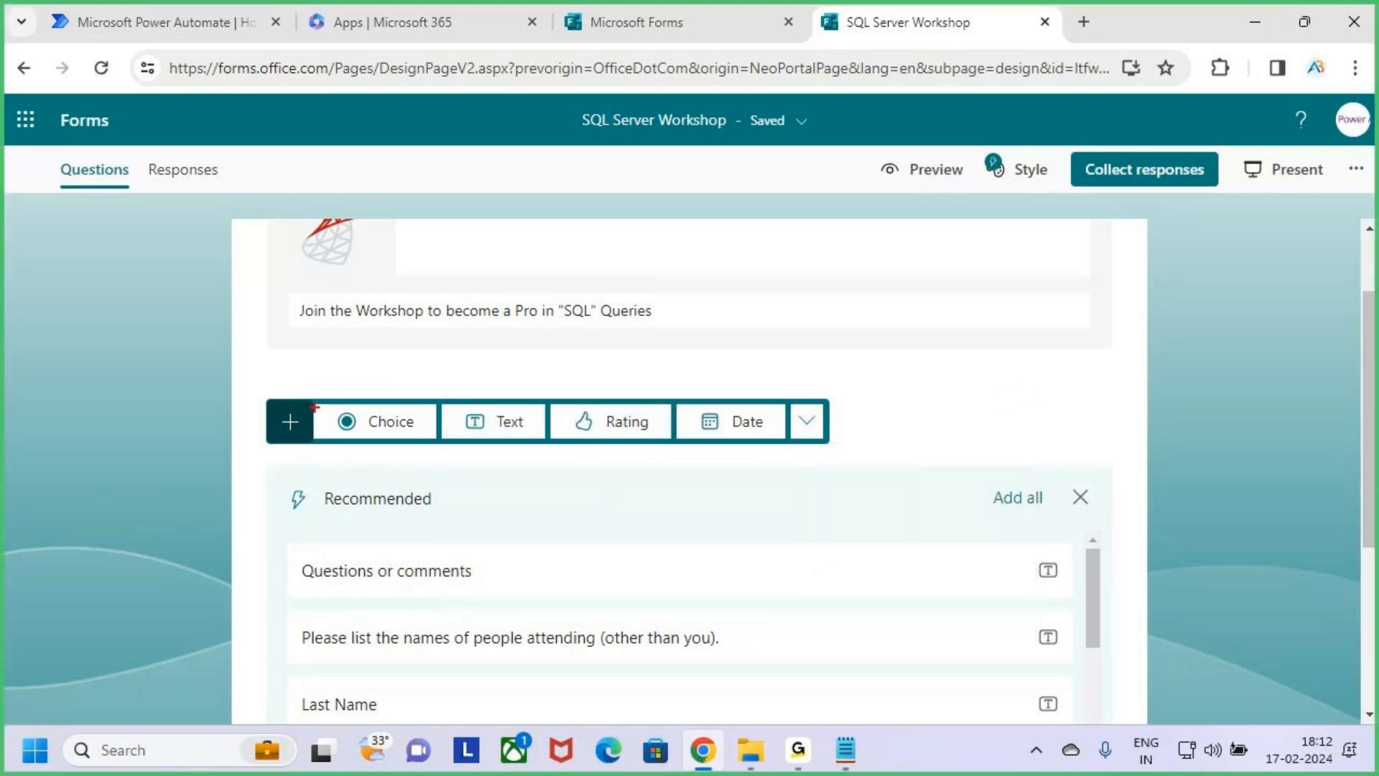
{"action": "mouse_move", "coordinate": [308, 399]}
{"action": "left_mouse_down"}
{"action": "mouse_move", "coordinate": [436, 441]}
{"action": "mouse_move", "coordinate": [431, 365]}
{"action": "left_mouse_up"}
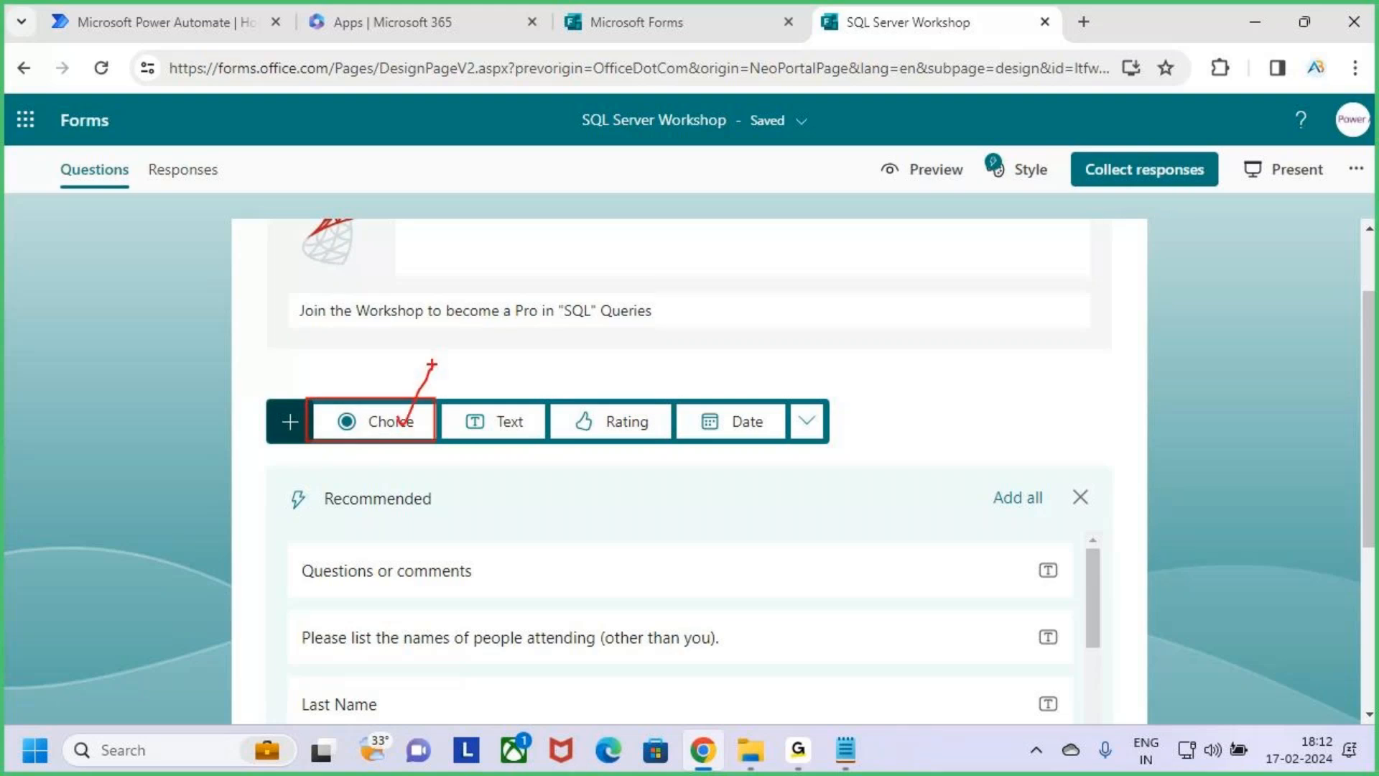
{"action": "key", "text": "Escape"}
{"action": "left_click", "coordinate": [388, 425]}
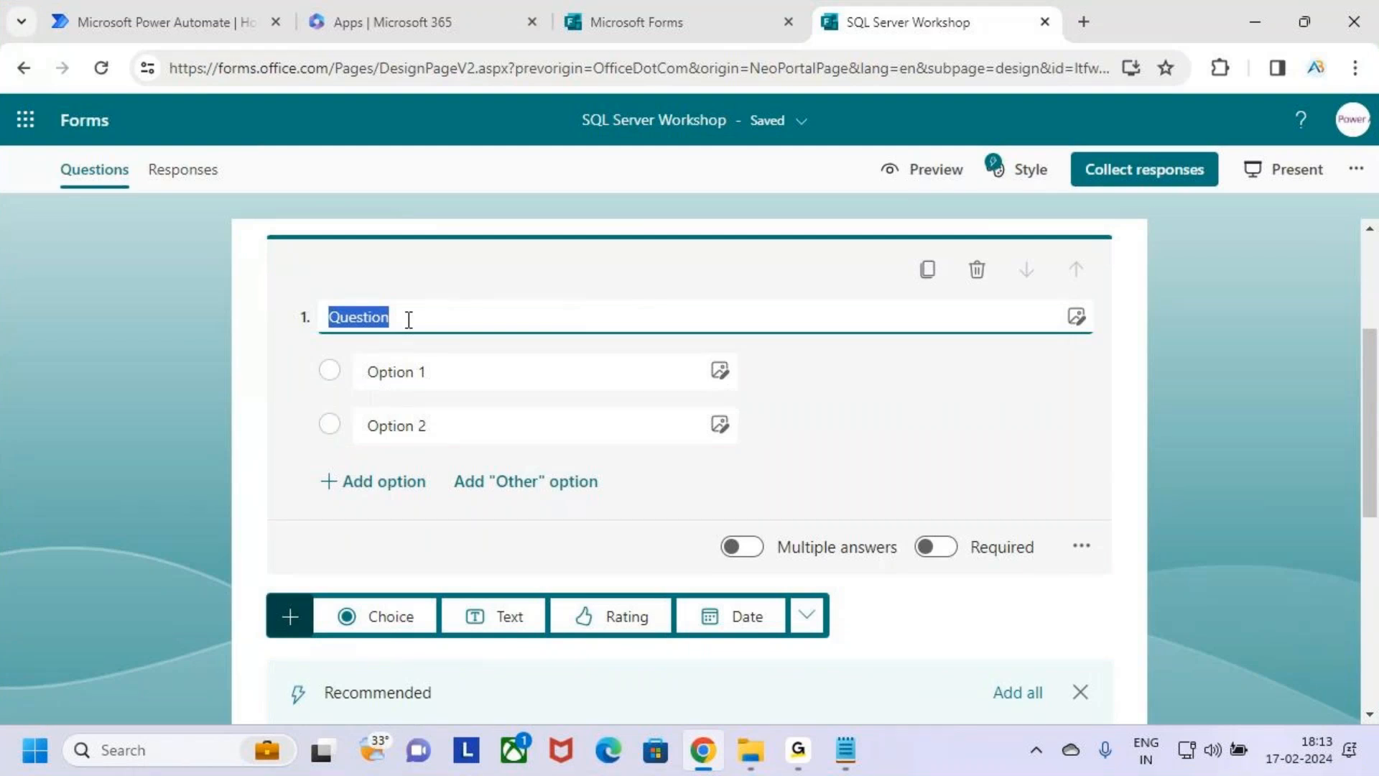
Enter "Are Interested to Join the Workshop" as the first question's text, correcting the misspelled word.
{"action": "type", "text": "Are Intr"}
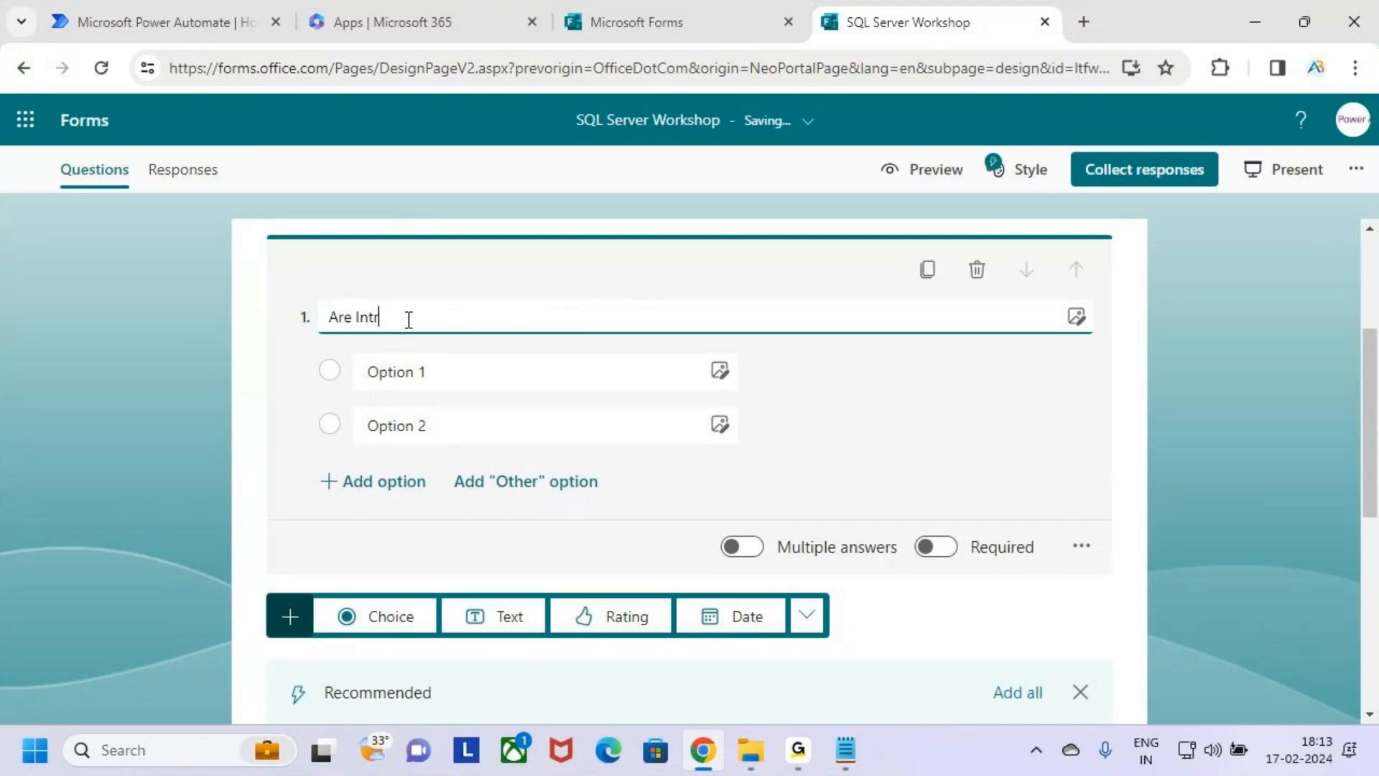
{"action": "type", "text": "ested to"}
{"action": "right_click", "coordinate": [385, 321]}
{"action": "left_click", "coordinate": [460, 342]}
{"action": "left_click", "coordinate": [465, 317]}
{"action": "key", "text": "BackSpace"}
{"action": "type", "text": "to Join the Workshop"}
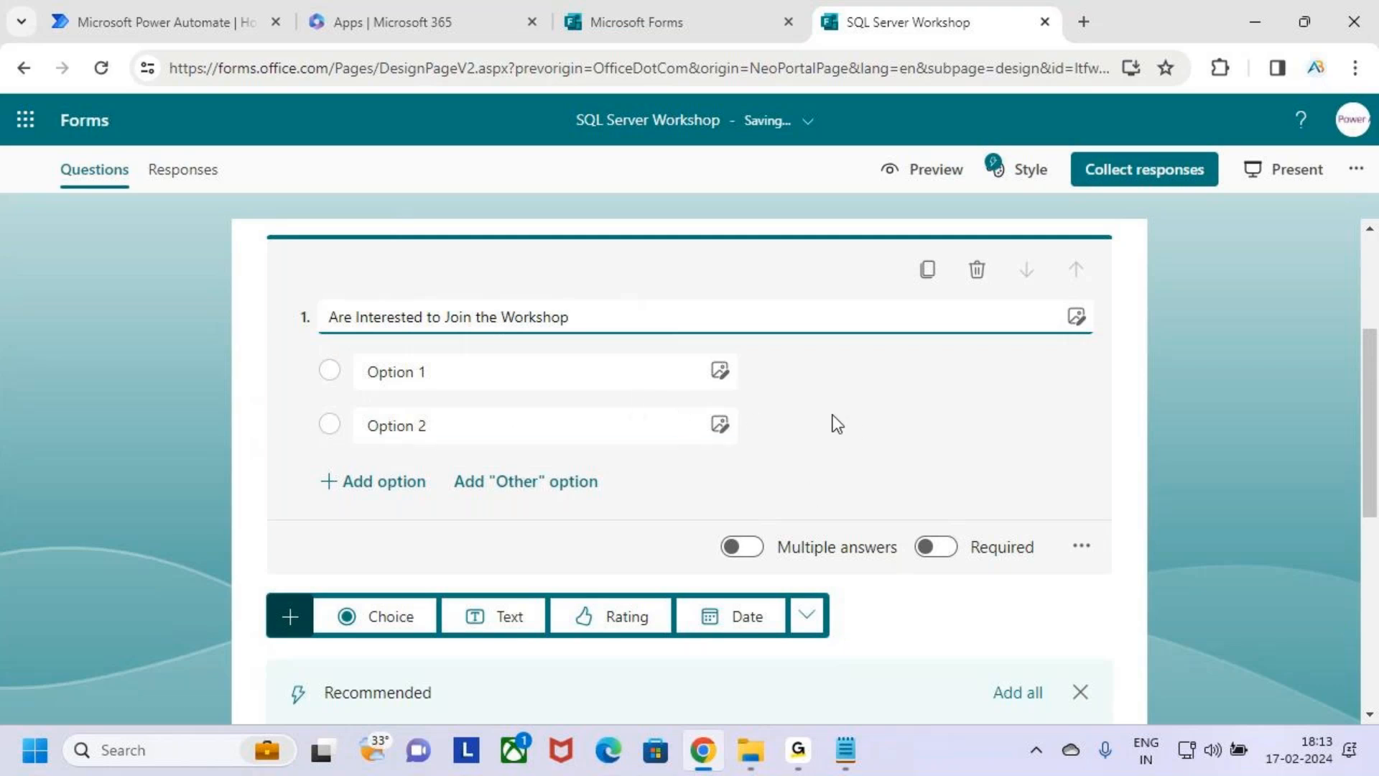
Set the first question's two answer options to Yes and No, using the suggested option for No.
{"action": "left_click_drag", "start_coordinate": [369, 371], "coordinate": [450, 375]}
{"action": "key", "text": "Tab"}
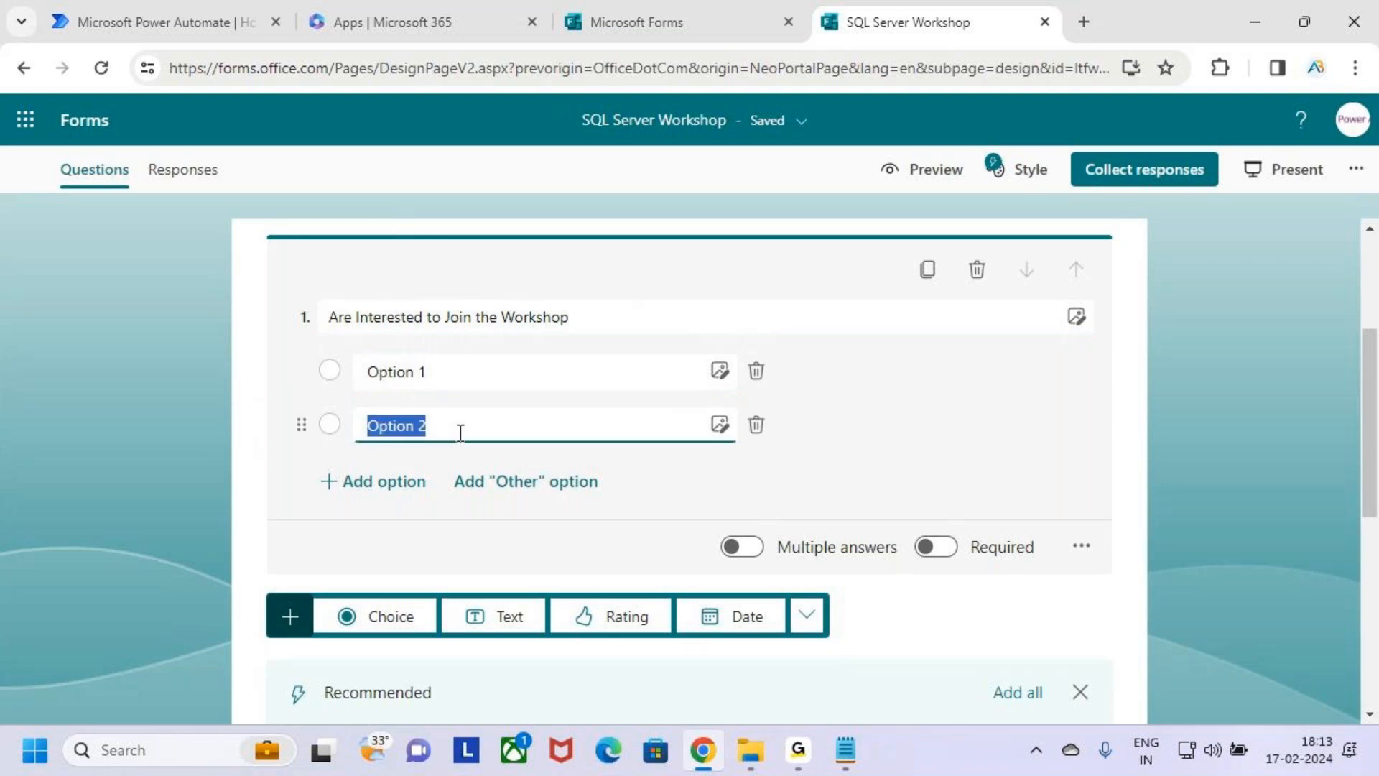
{"action": "key", "text": "shift+Tab"}
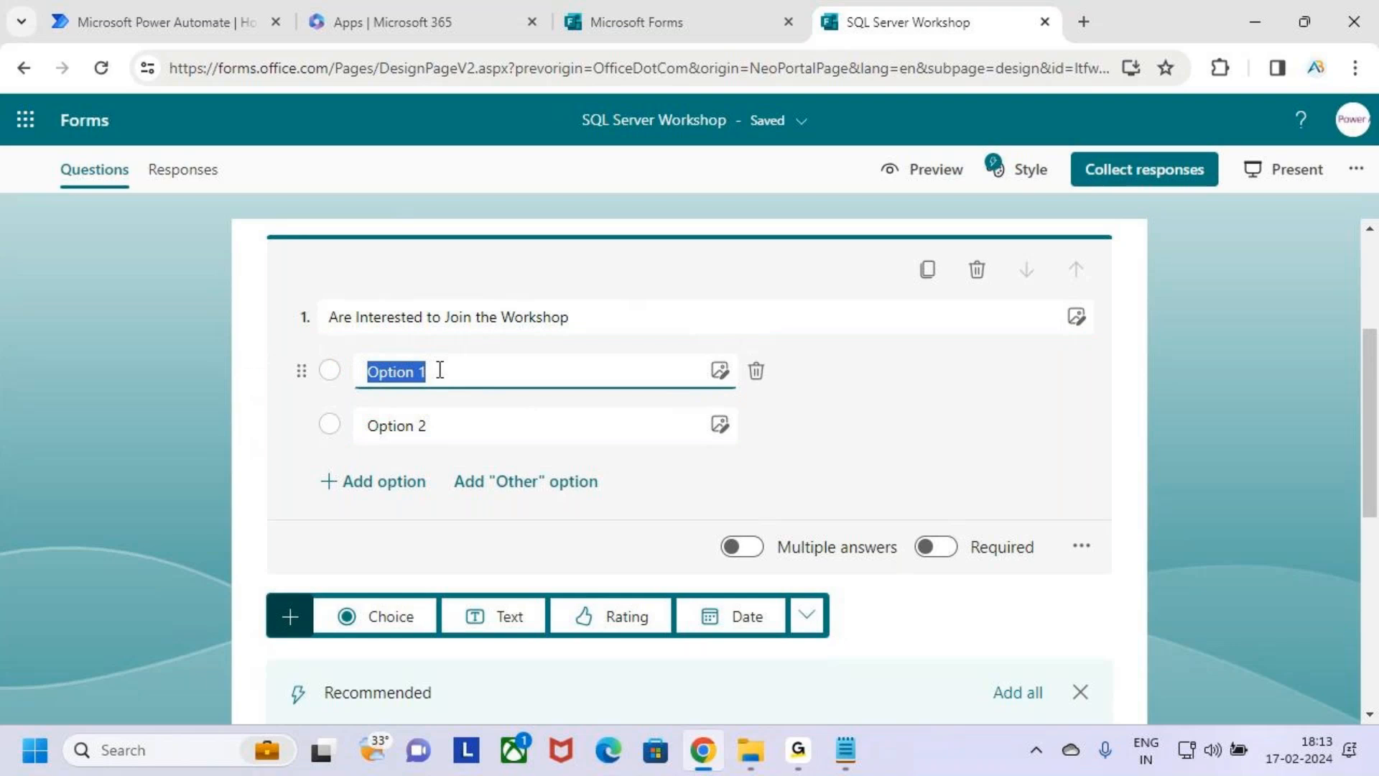
{"action": "type", "text": "Yes"}
{"action": "left_click", "coordinate": [882, 409]}
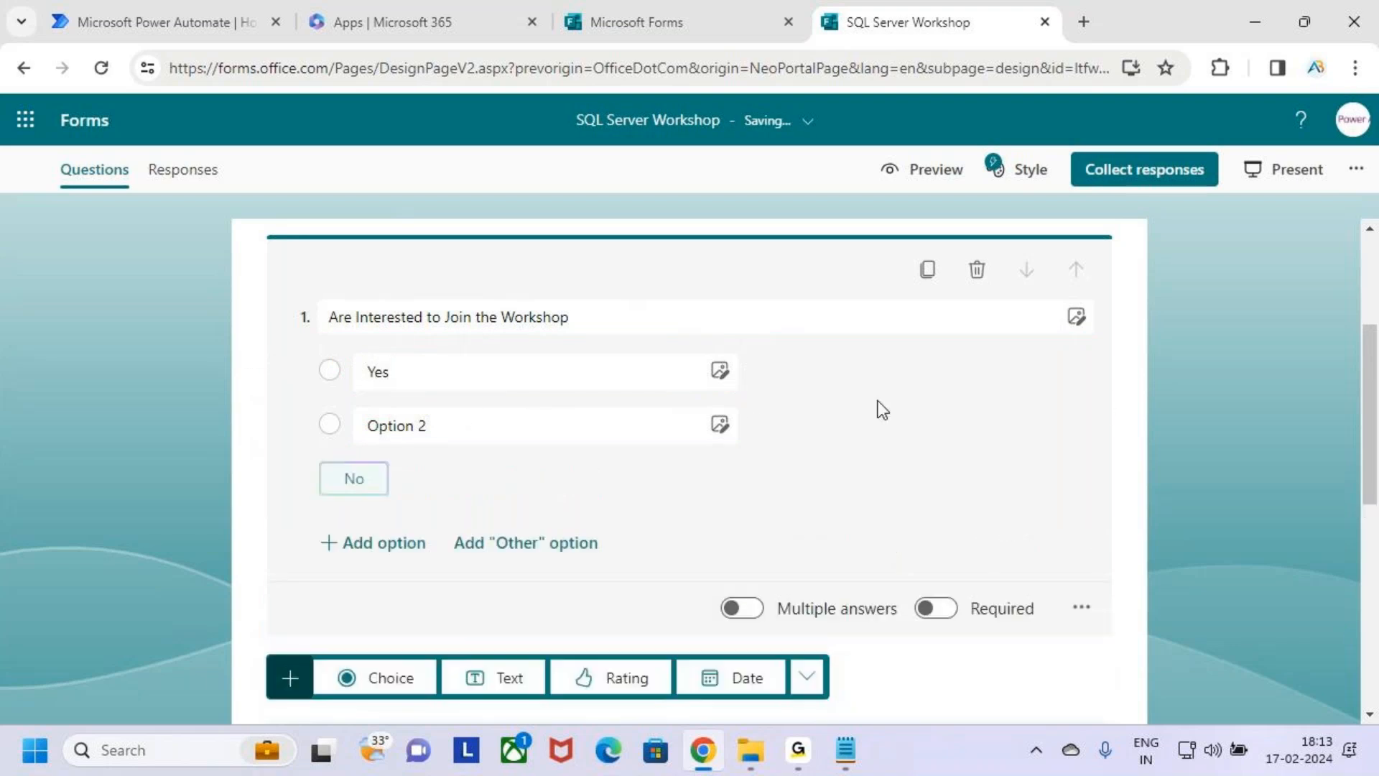
{"action": "left_click", "coordinate": [354, 483]}
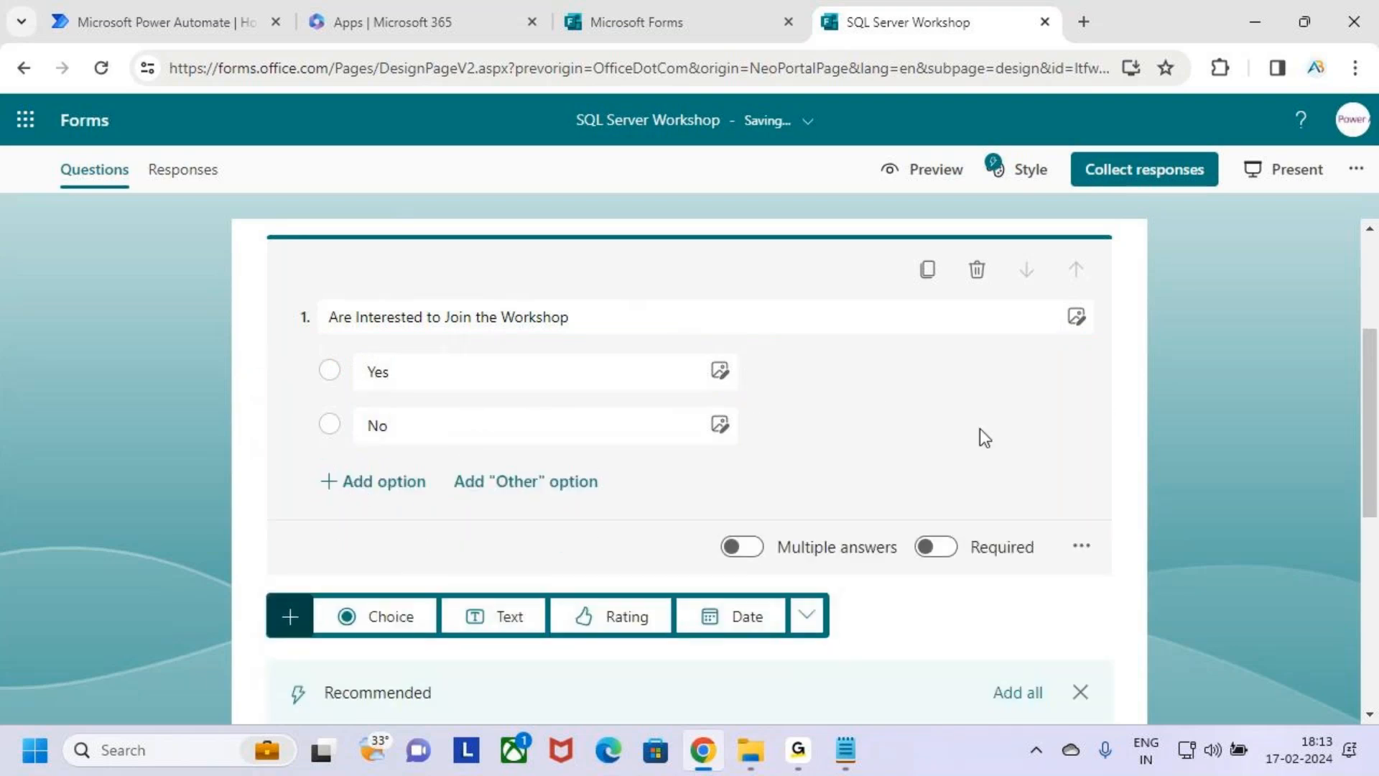
{"action": "left_click", "coordinate": [361, 494]}
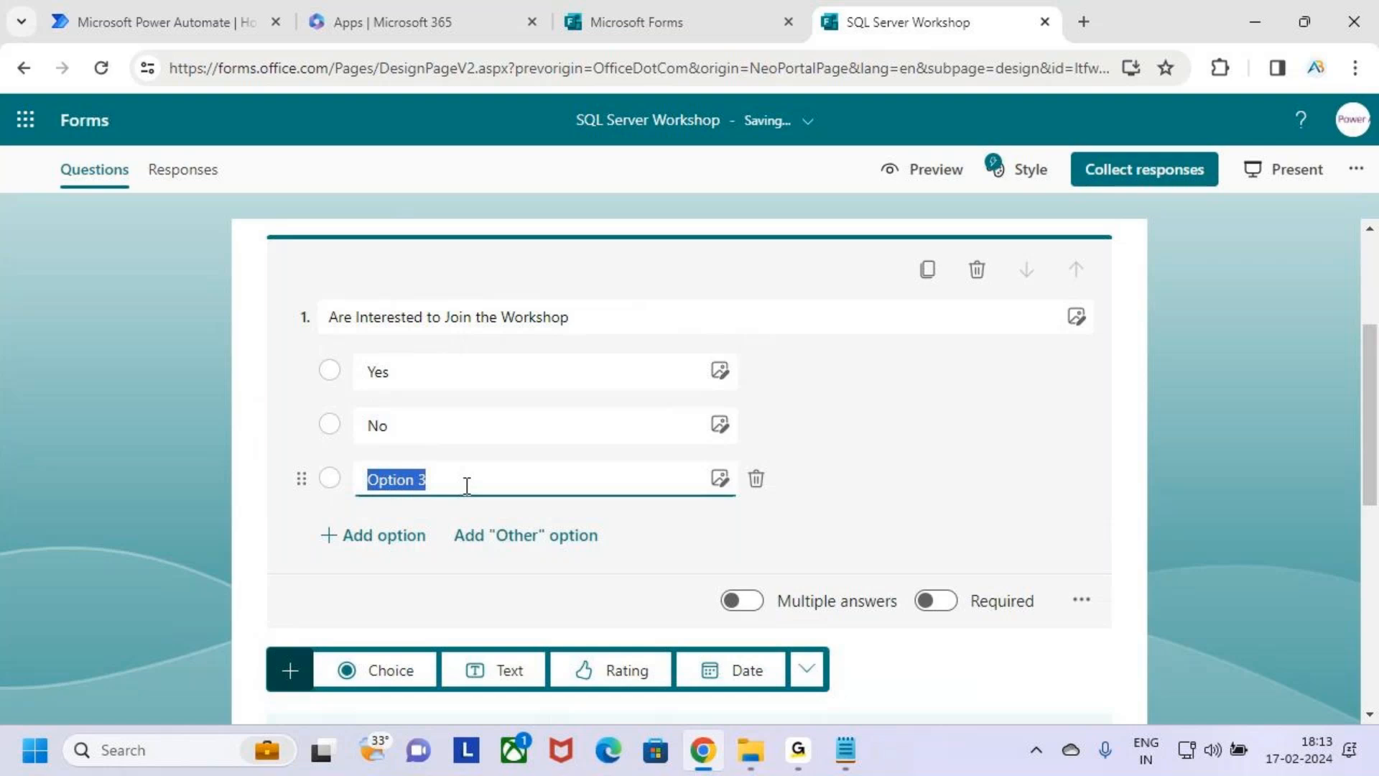
{"action": "left_click", "coordinate": [526, 483]}
{"action": "left_click", "coordinate": [721, 479]}
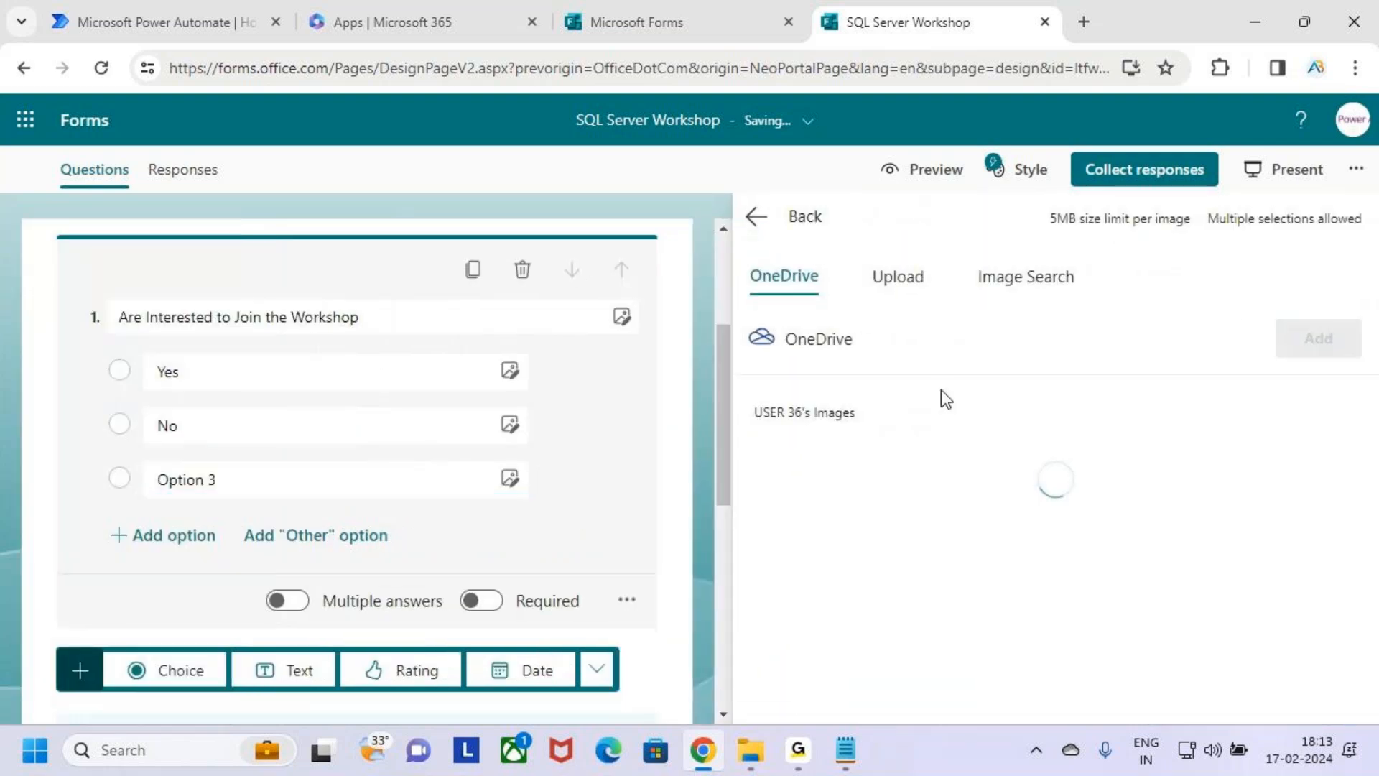
{"action": "left_click", "coordinate": [756, 216]}
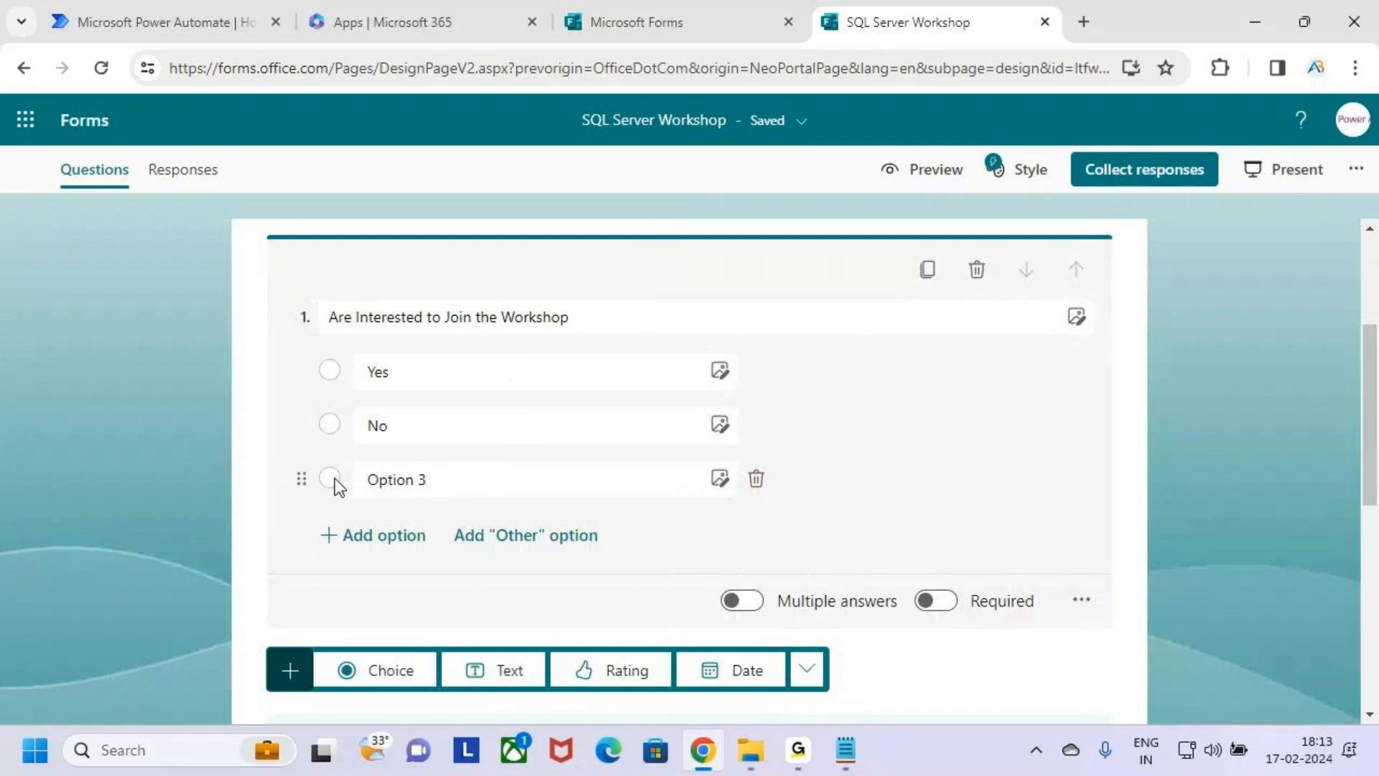
{"action": "left_click", "coordinate": [756, 481]}
{"action": "left_click", "coordinate": [462, 373]}
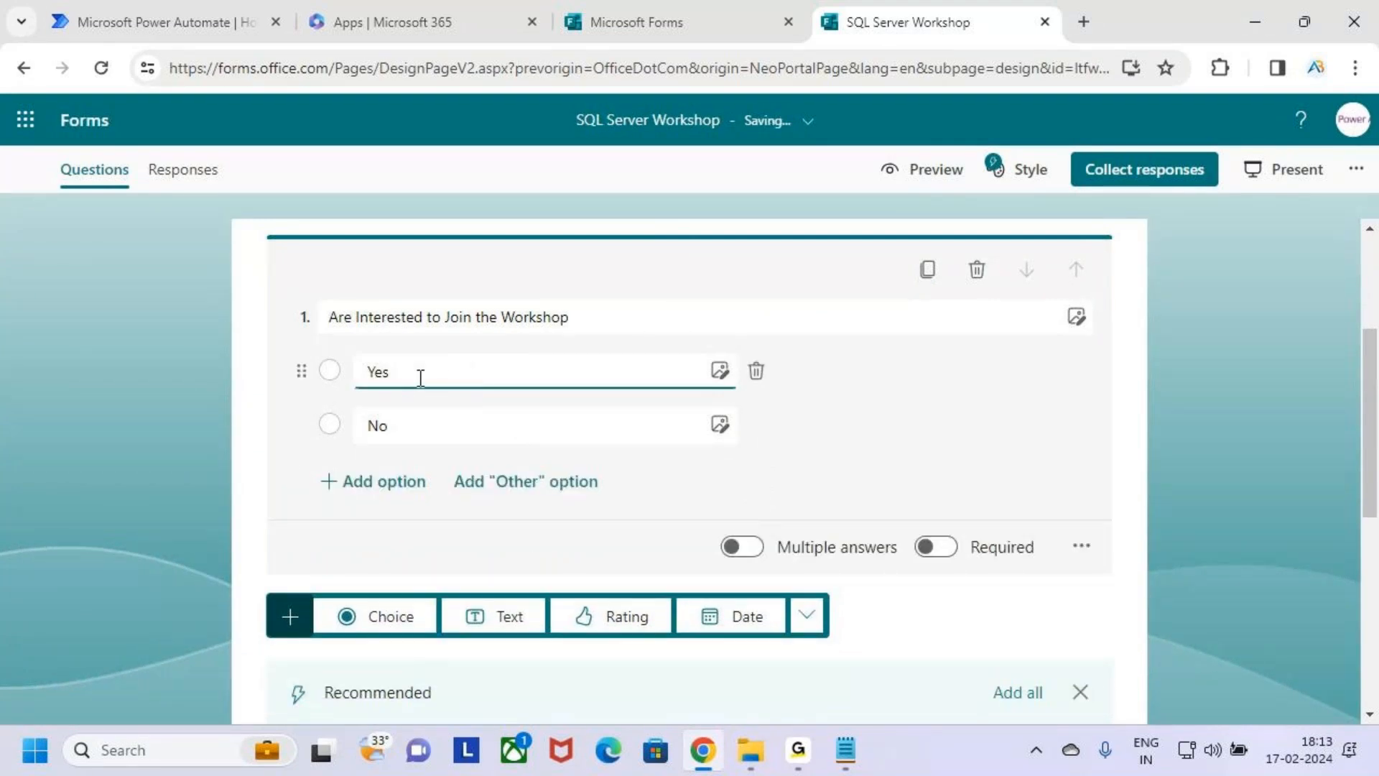
{"action": "left_click", "coordinate": [416, 427]}
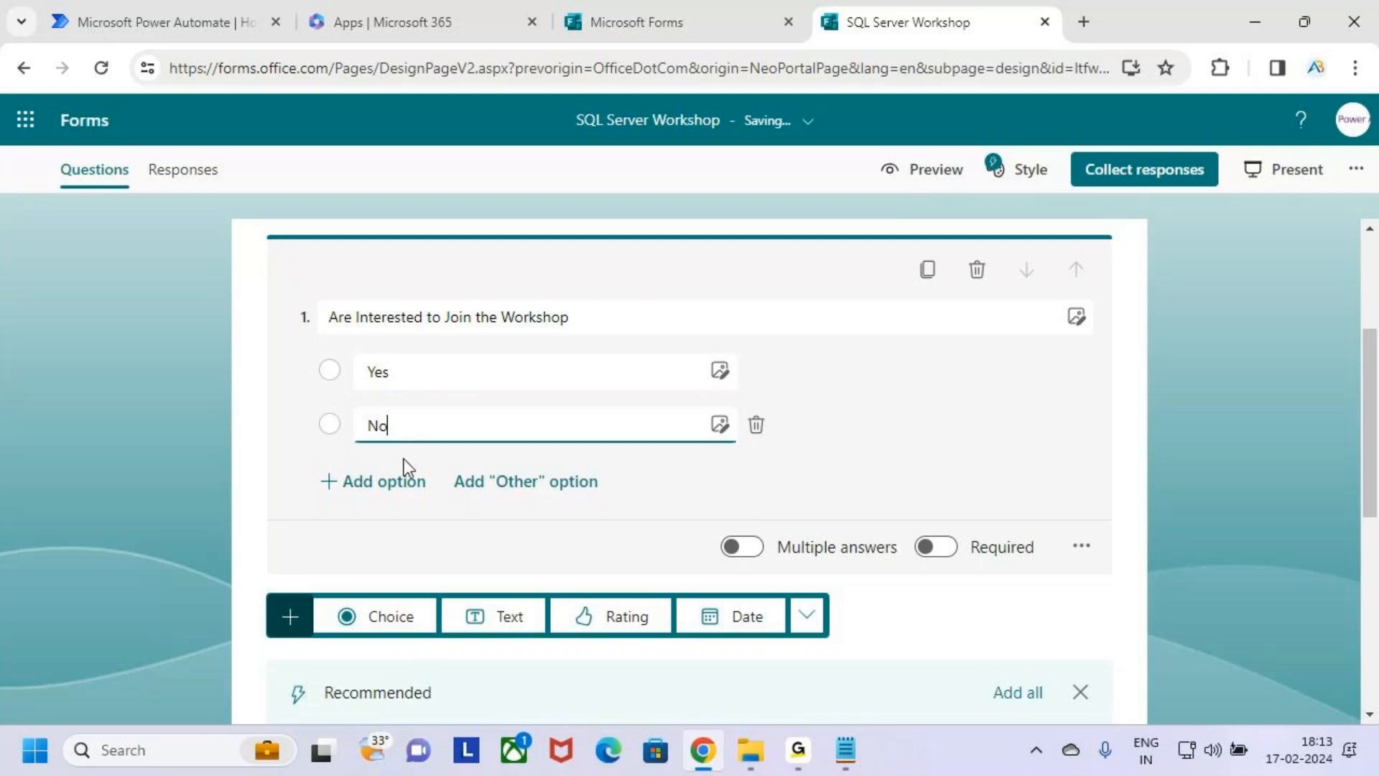
{"action": "left_click", "coordinate": [847, 442]}
Box the Preview option in annotation mode, and open the preview of the form with its first question.
{"action": "scroll", "coordinate": [579, 514], "scroll_direction": "up", "scroll_amount": 3}
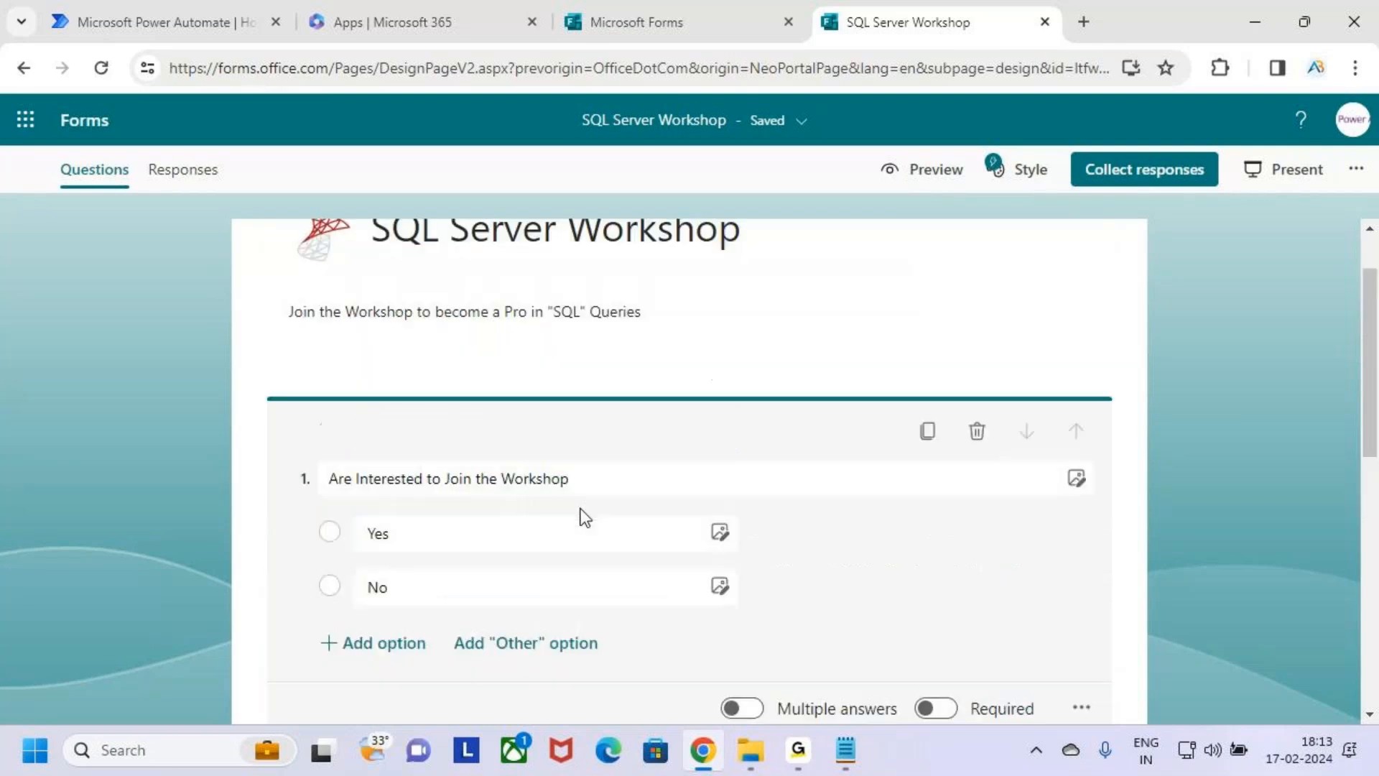
{"action": "left_click_drag", "start_coordinate": [865, 153], "coordinate": [979, 204]}
{"action": "left_click", "coordinate": [930, 179]}
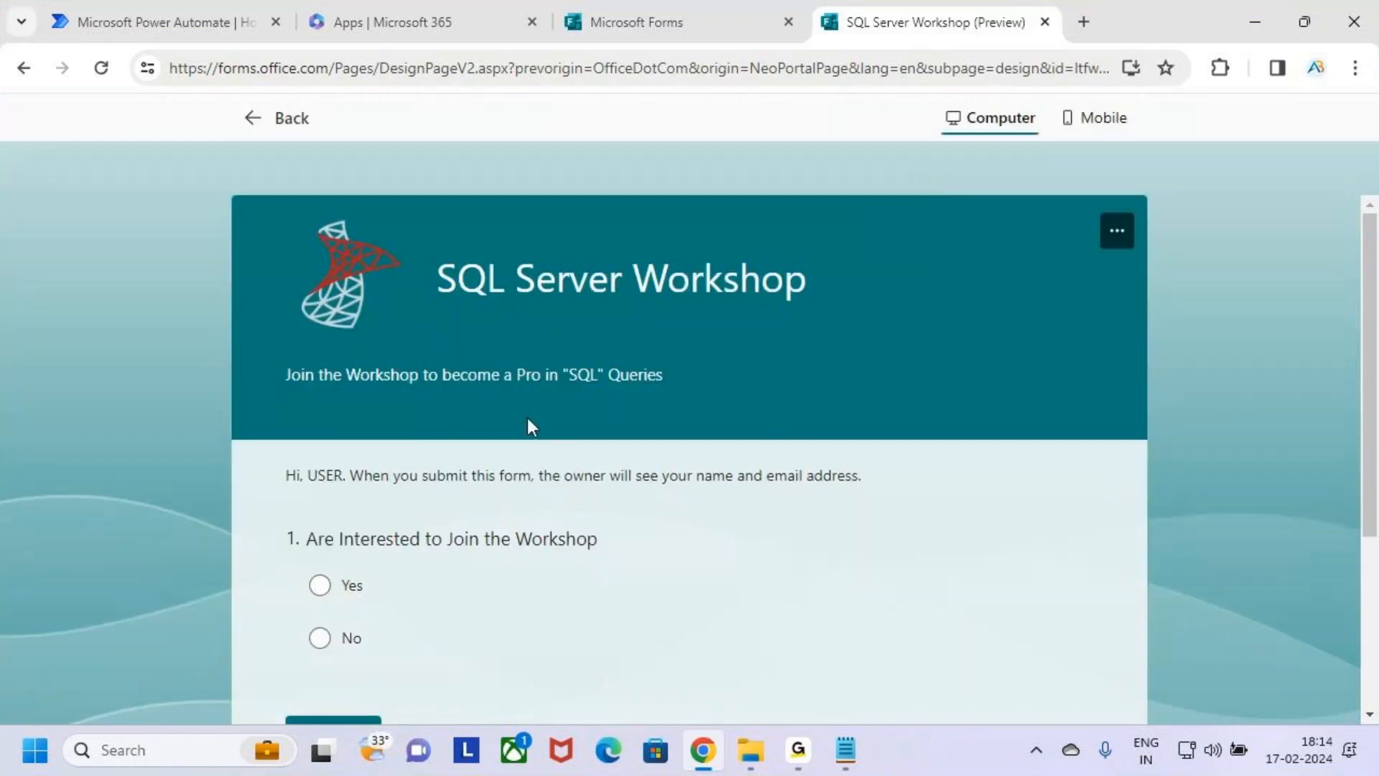
Underline the question text in the preview, try the Yes and No answers, and return to editing the form.
{"action": "scroll", "coordinate": [527, 427], "scroll_direction": "down", "scroll_amount": 3}
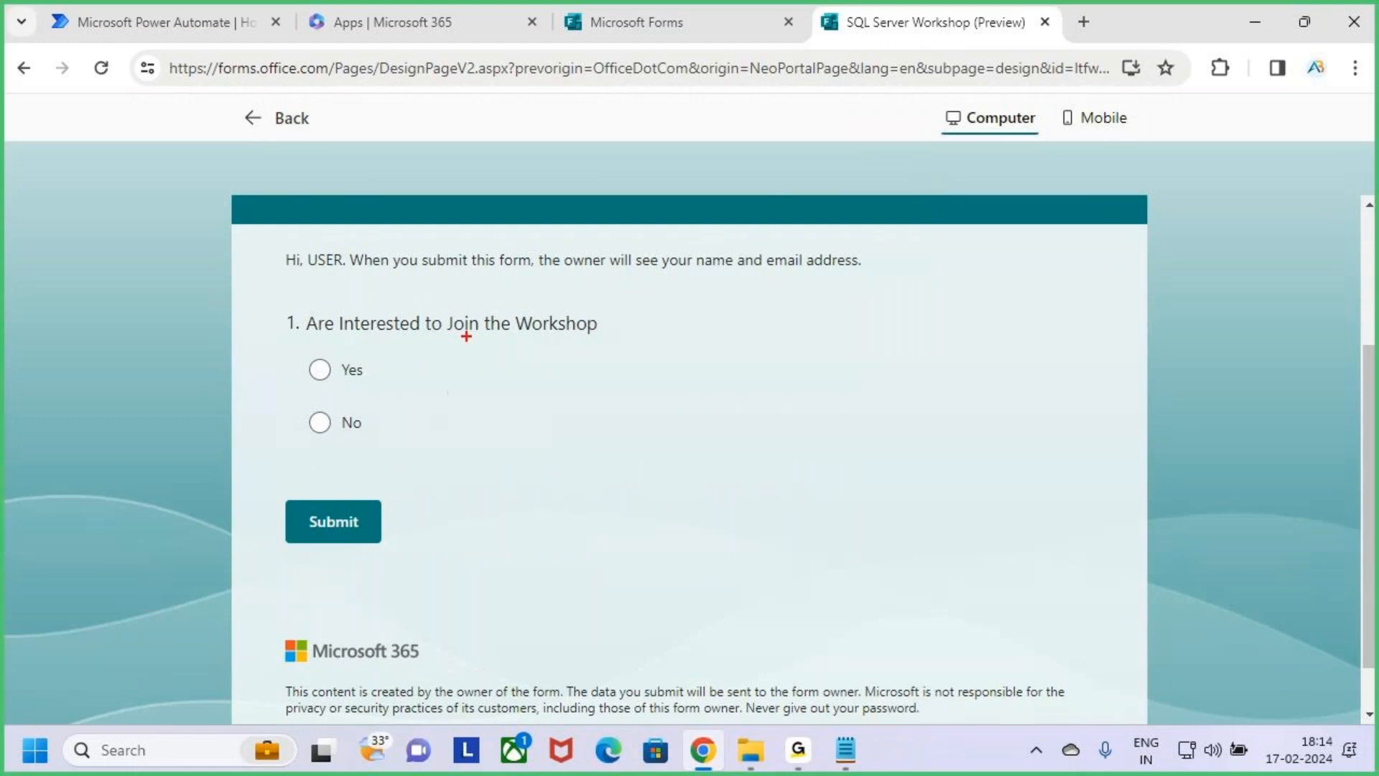
{"action": "left_click_drag", "start_coordinate": [454, 337], "coordinate": [576, 336]}
{"action": "left_click", "coordinate": [324, 375]}
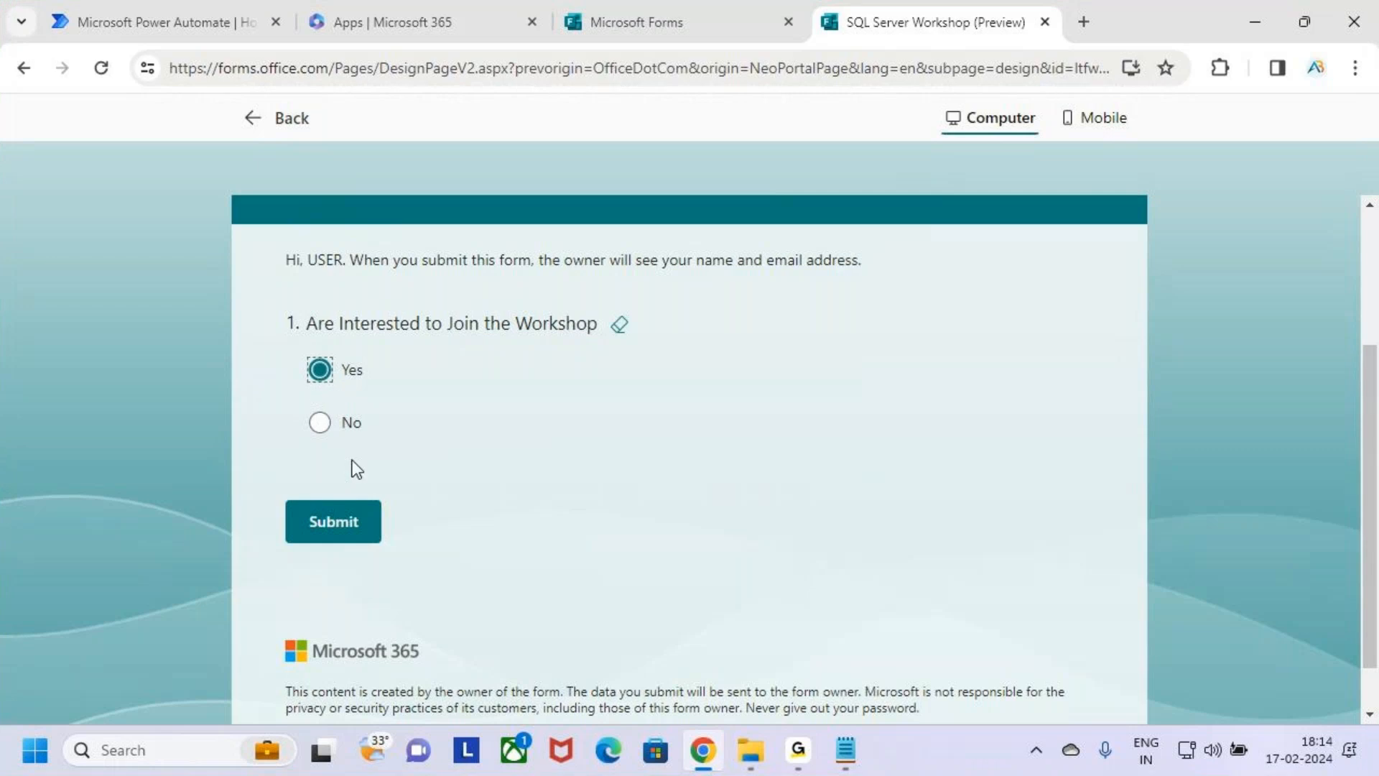
{"action": "left_click", "coordinate": [320, 434]}
{"action": "left_click", "coordinate": [257, 124]}
Add a second Choice question reading "Are you Available this Sunday at 7 PM", correcting the misspelled word.
{"action": "scroll", "coordinate": [773, 581], "scroll_direction": "down", "scroll_amount": 3}
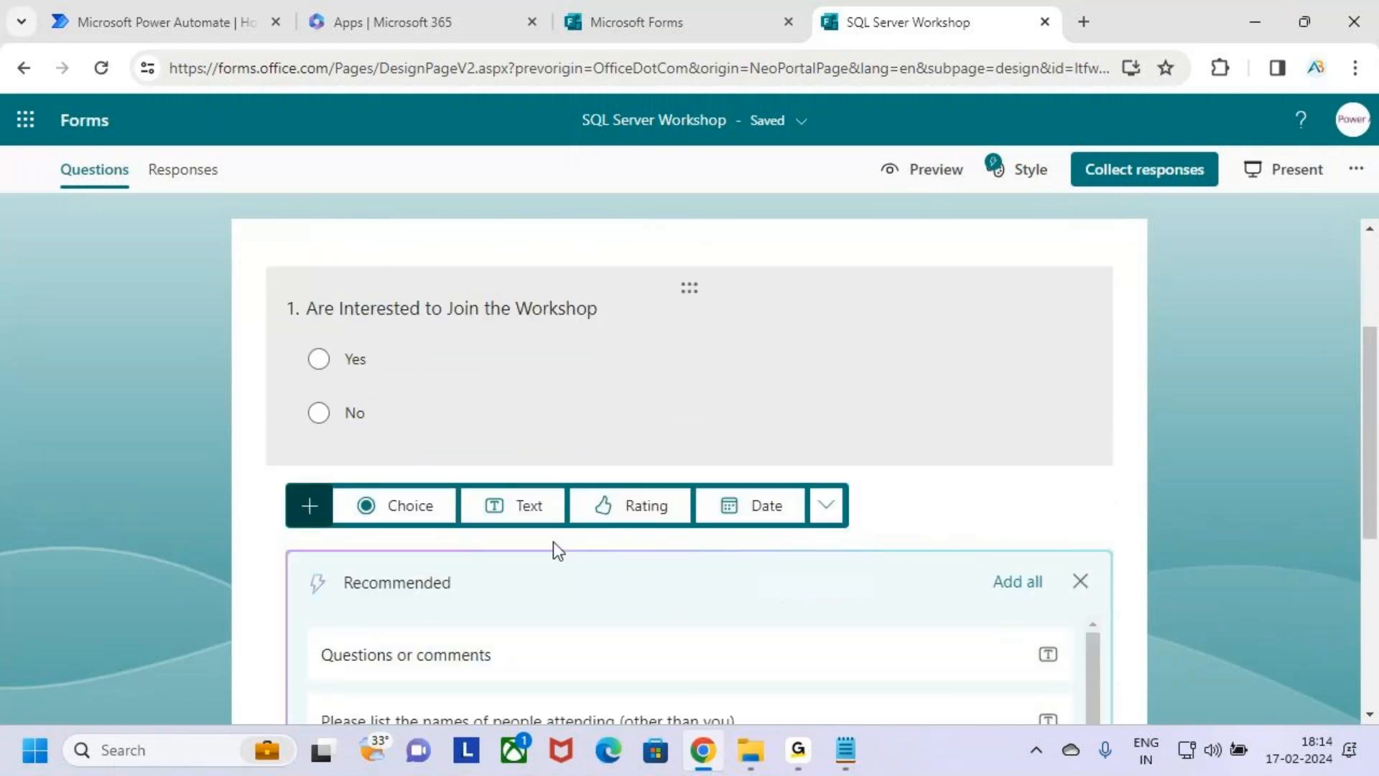
{"action": "left_click", "coordinate": [410, 506]}
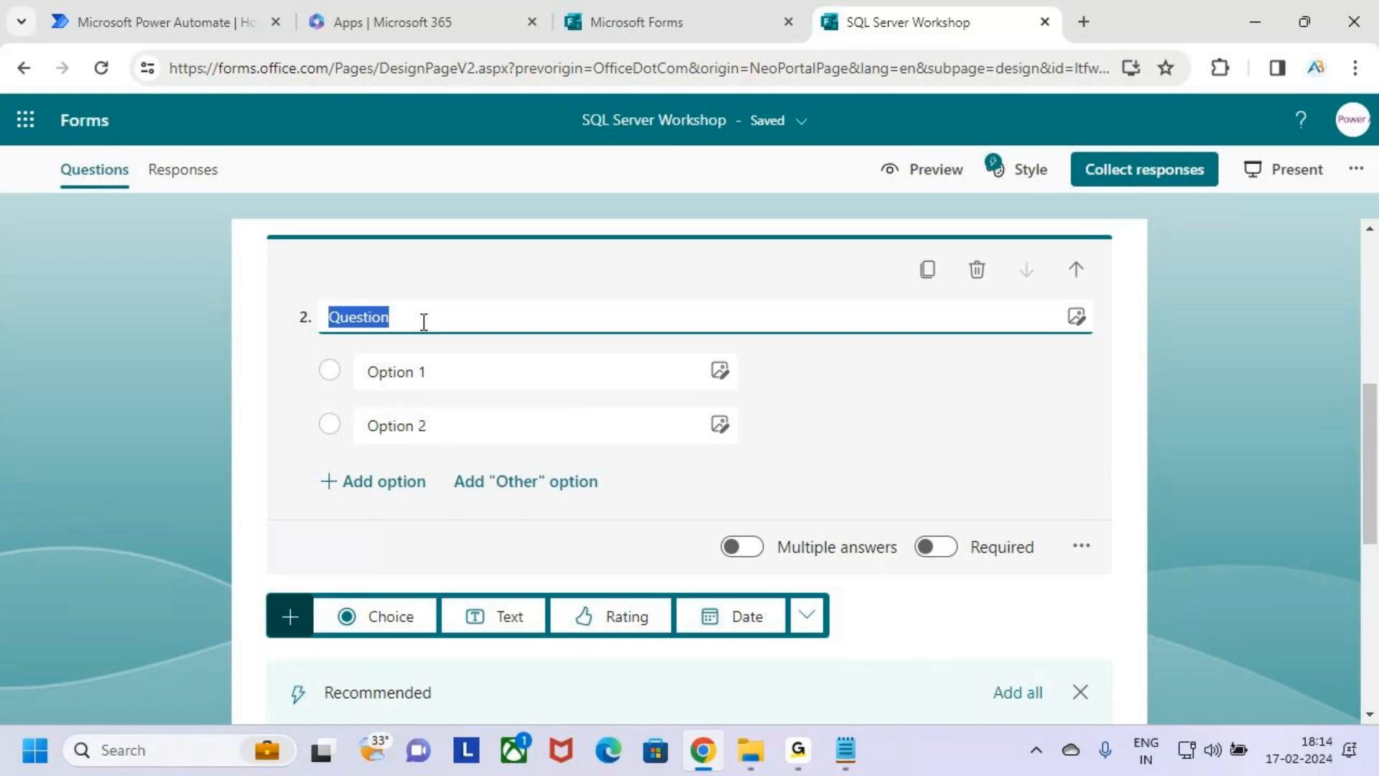
{"action": "type", "text": "Are"}
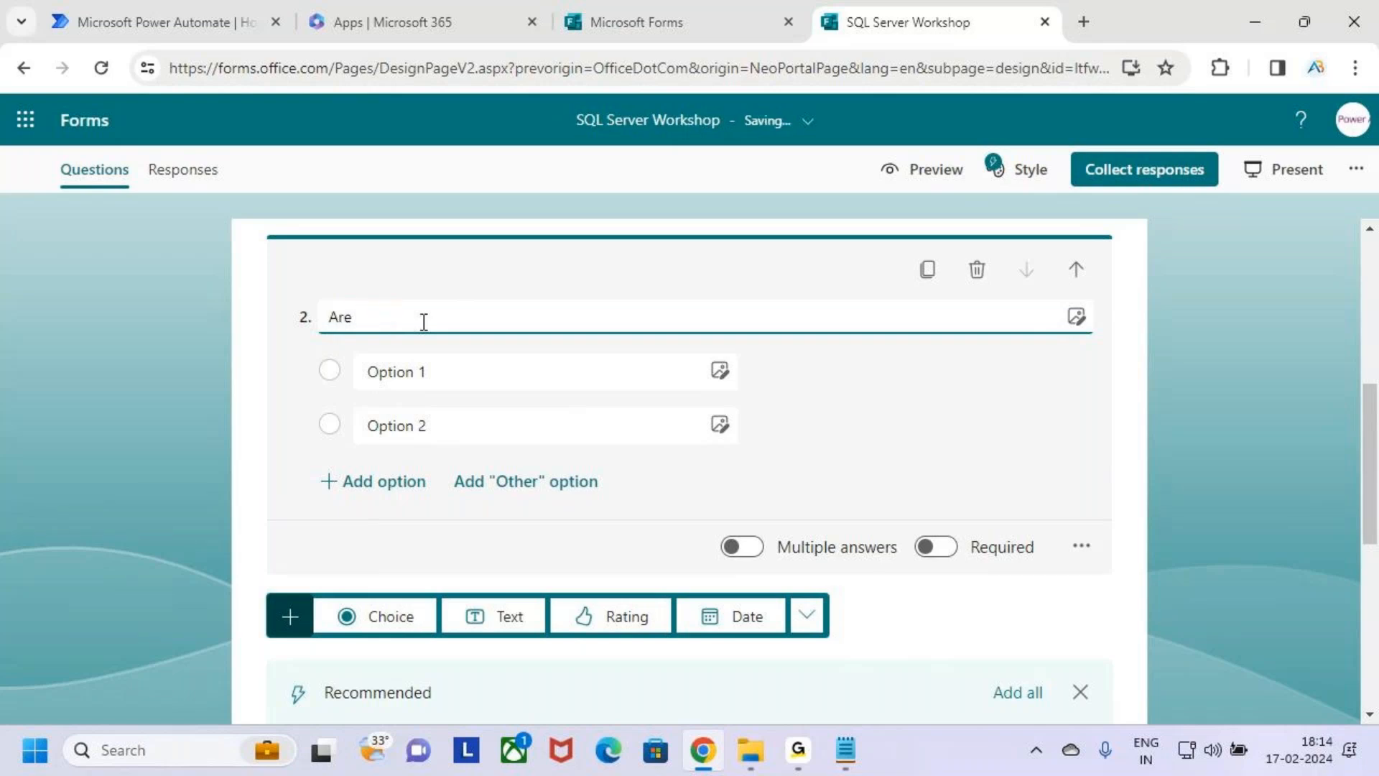
{"action": "type", "text": " you Avaliable"}
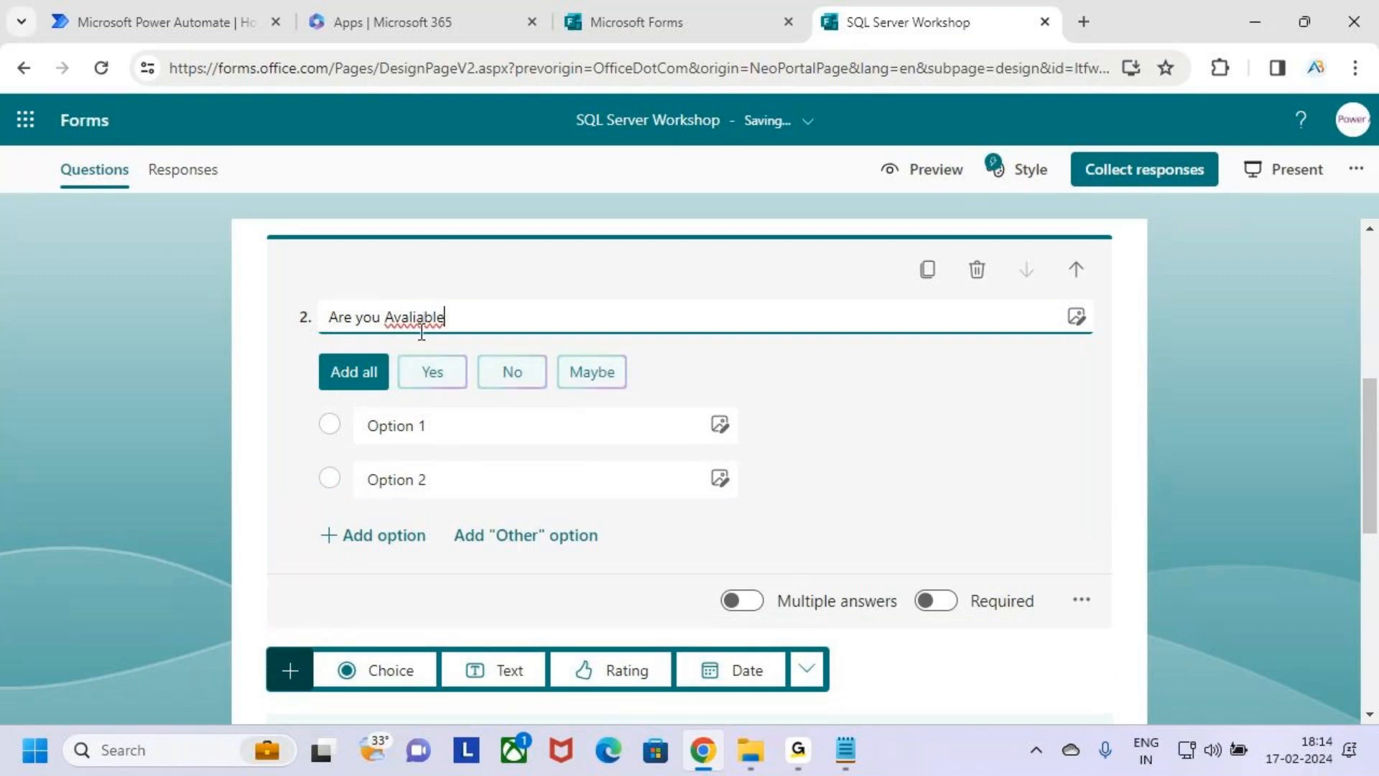
{"action": "right_click", "coordinate": [425, 325]}
{"action": "left_click", "coordinate": [482, 343]}
{"action": "type", "text": "this Sunday"}
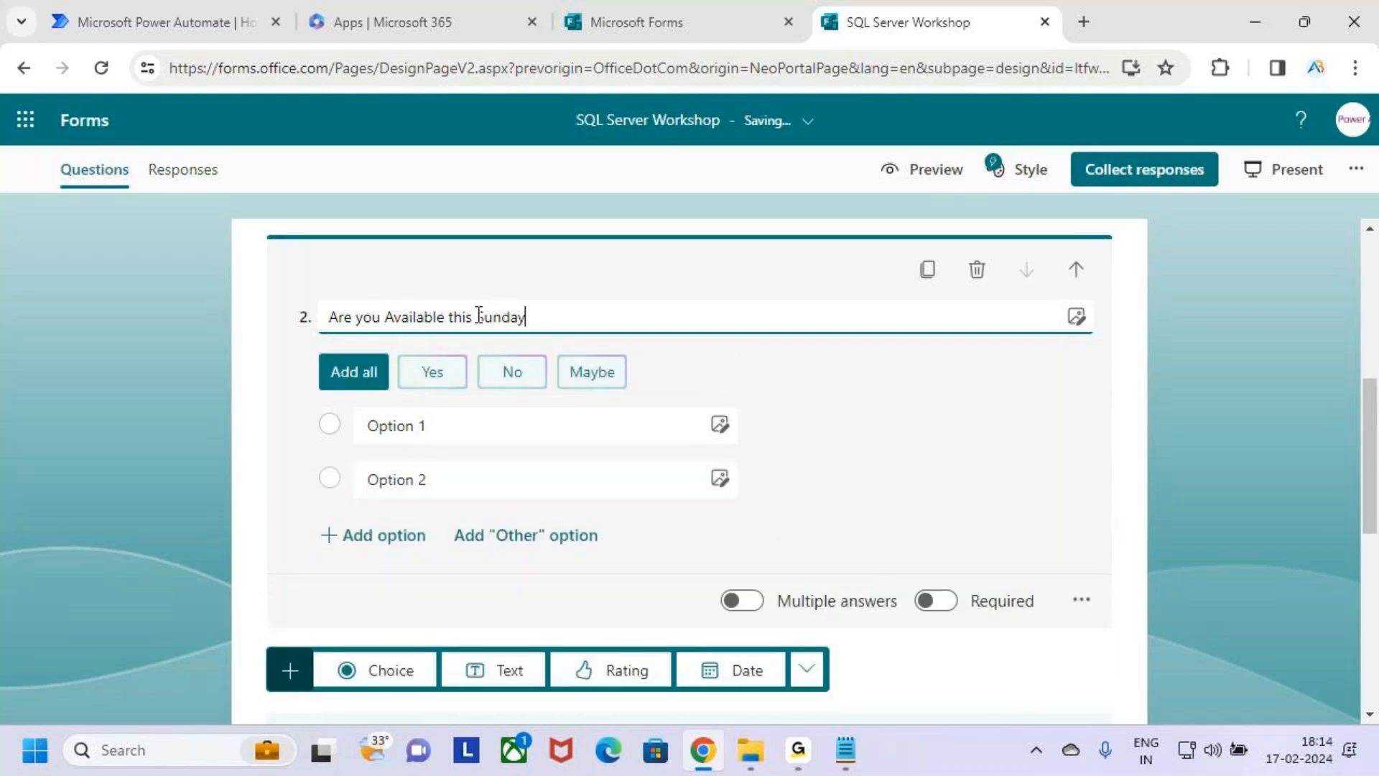
{"action": "type", "text": " at 7"}
{"action": "key", "text": "Caps_Lock"}
{"action": "type", "text": "PM"}
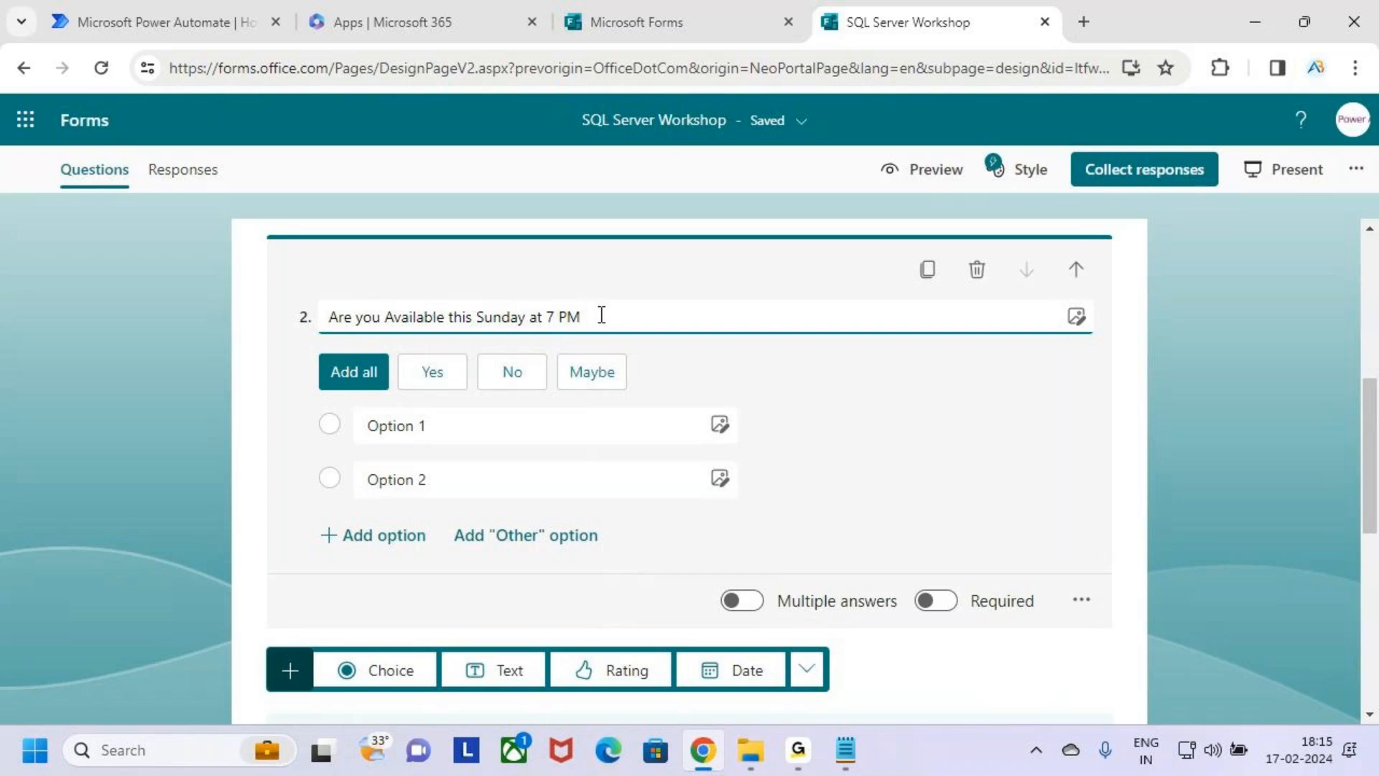
Add the suggested Yes and No options to the second question, and box the Maybe suggestion in annotation mode.
{"action": "left_click", "coordinate": [433, 371]}
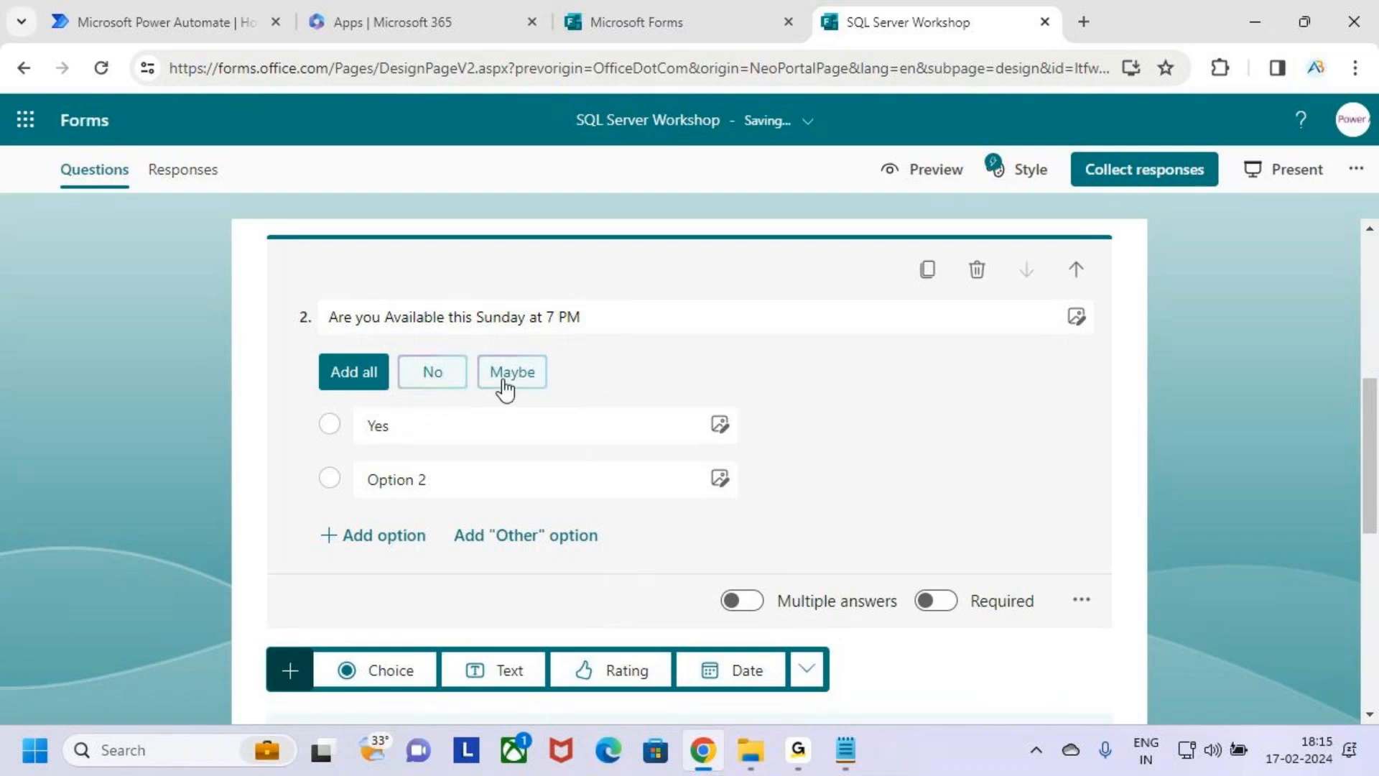
{"action": "left_click", "coordinate": [446, 381]}
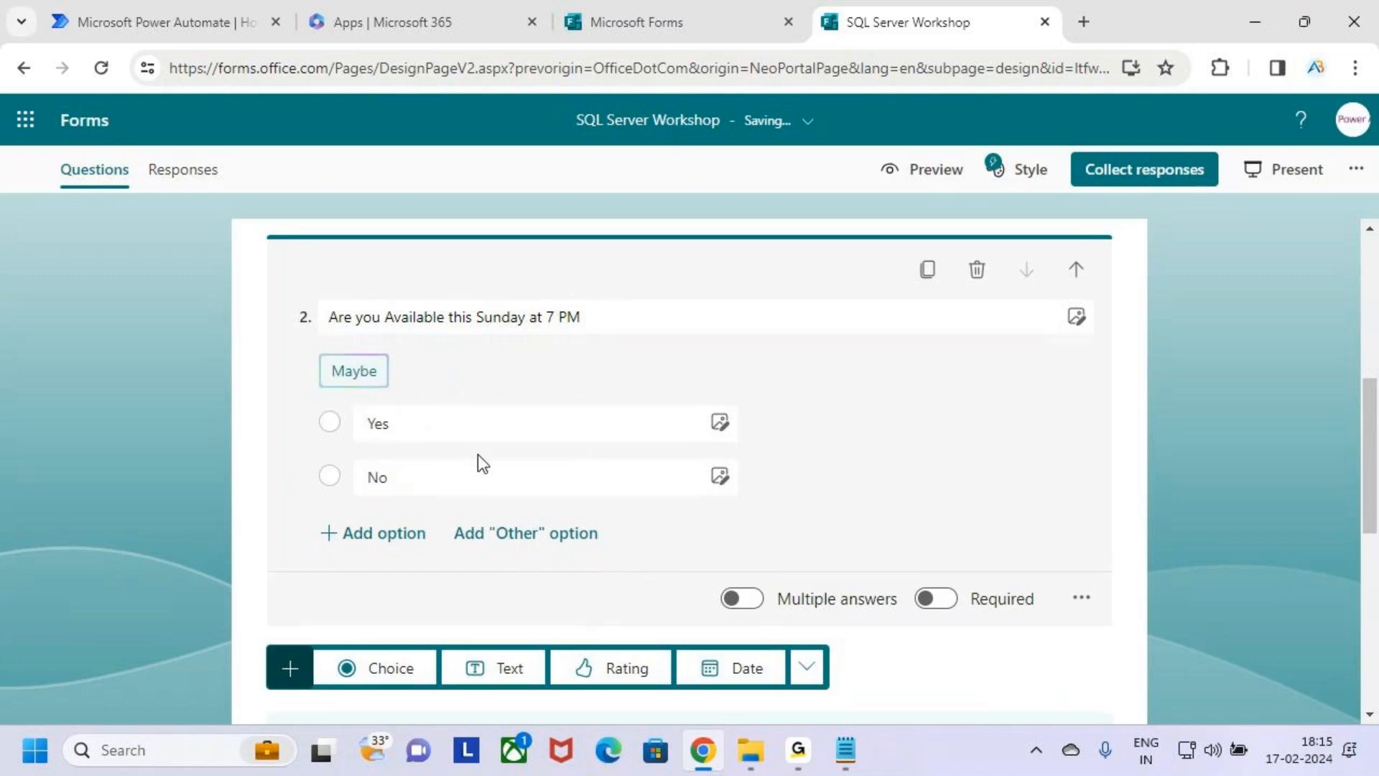
{"action": "left_click", "coordinate": [395, 423]}
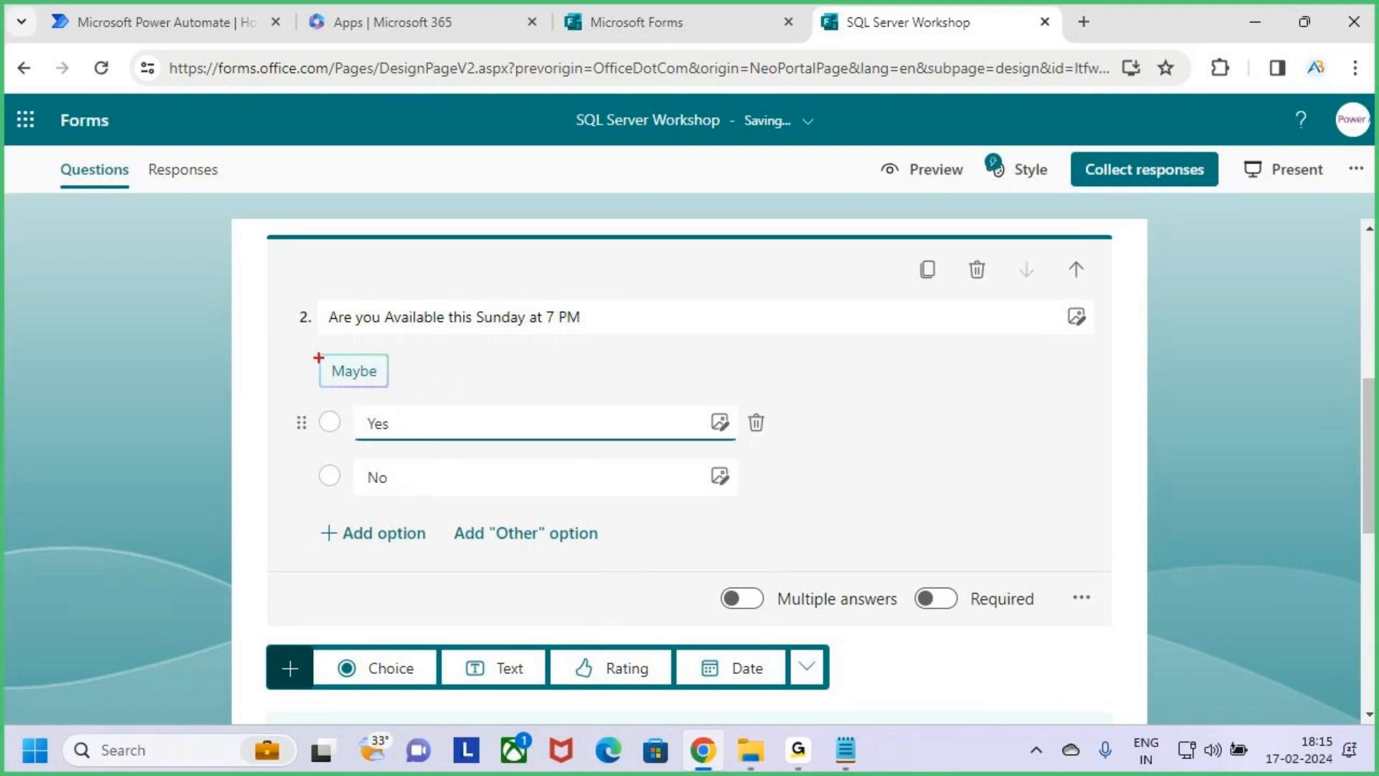
{"action": "left_click_drag", "start_coordinate": [391, 383], "coordinate": [397, 385]}
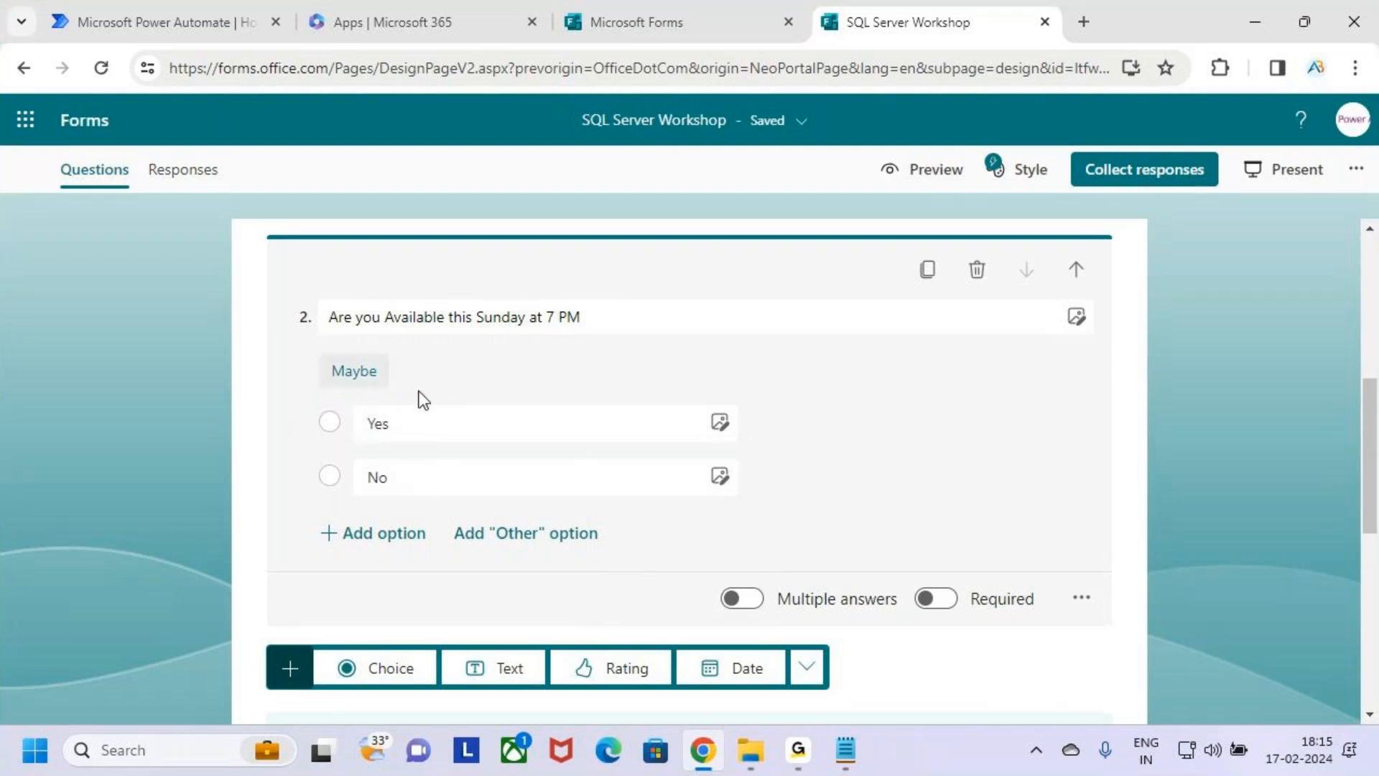
{"action": "left_click", "coordinate": [385, 483]}
Open the form's preview and review the header and both questions down to the Submit option.
{"action": "scroll", "coordinate": [546, 517], "scroll_direction": "up", "scroll_amount": 6}
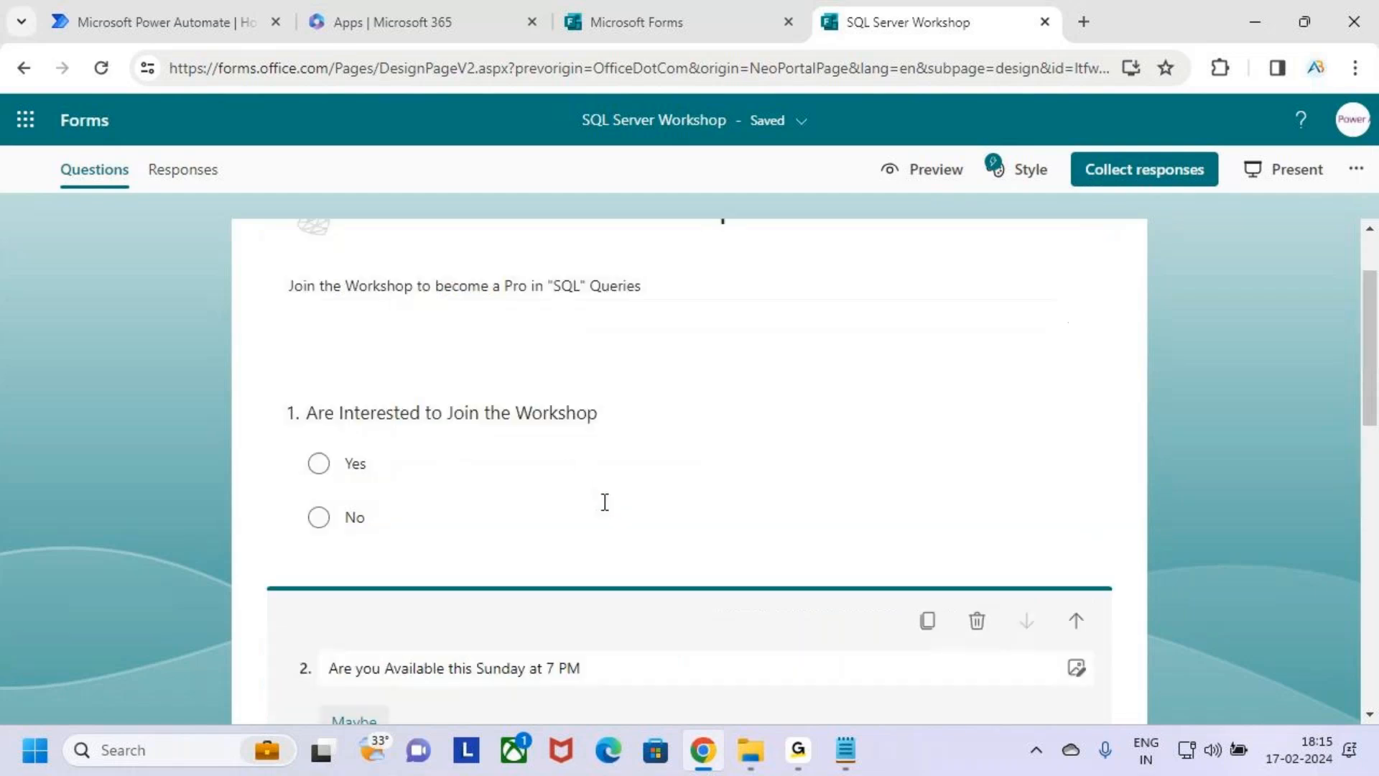
{"action": "left_click", "coordinate": [930, 172]}
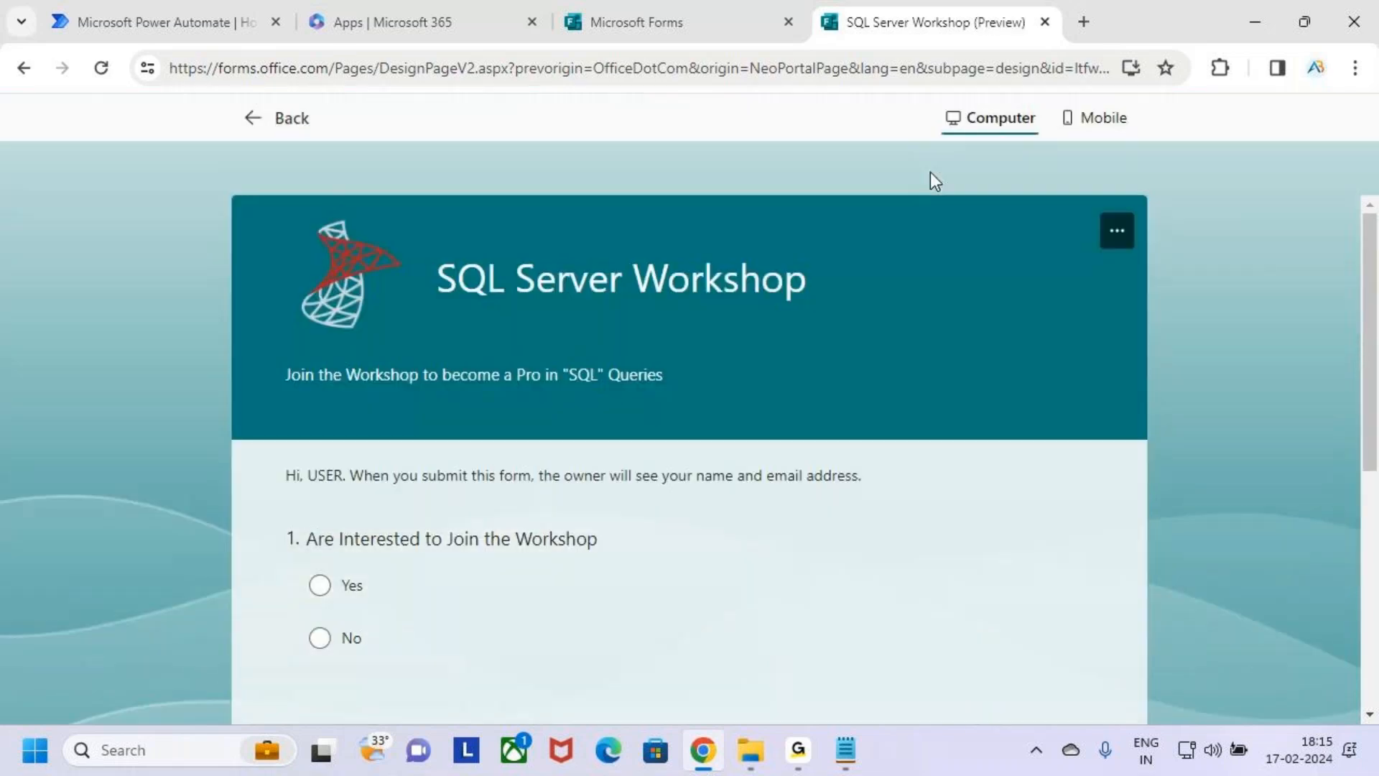
{"action": "scroll", "coordinate": [901, 424], "scroll_direction": "down", "scroll_amount": 5}
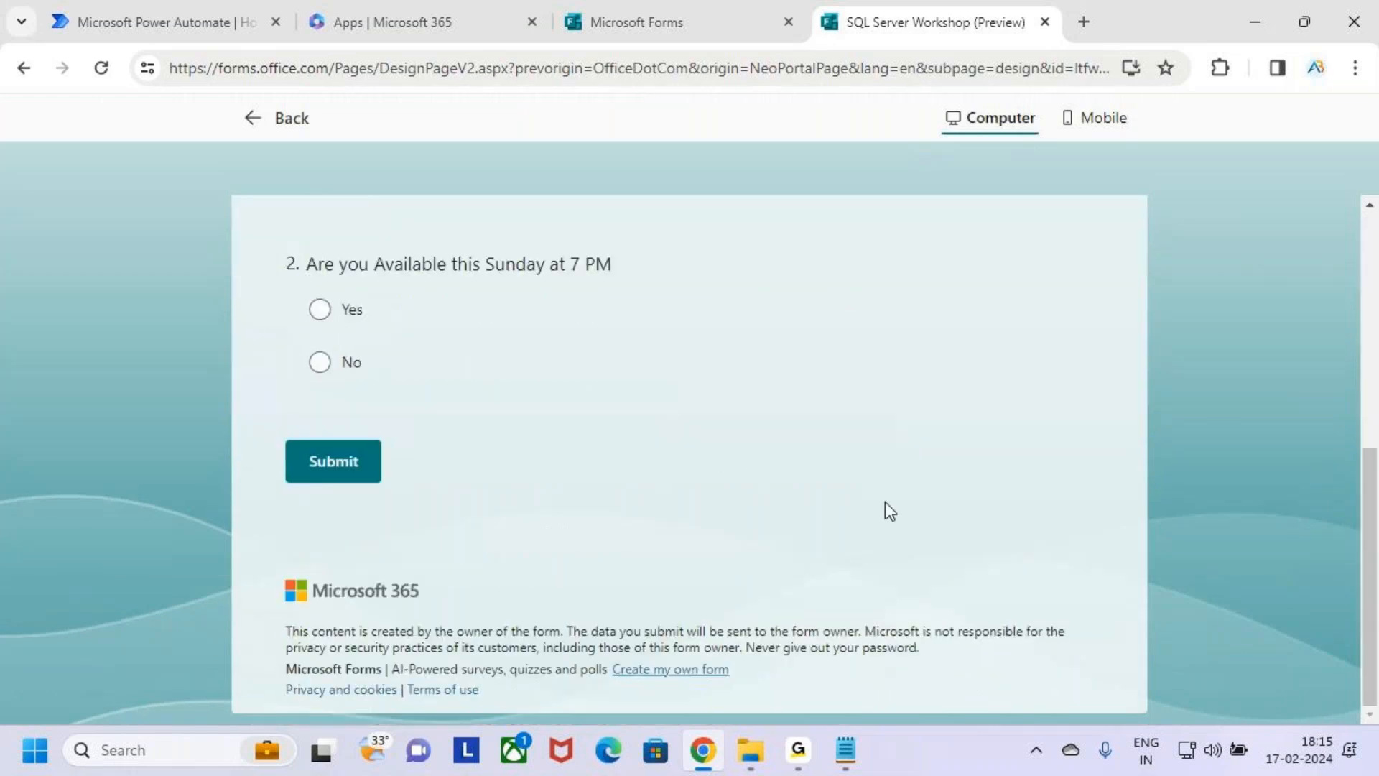
{"action": "scroll", "coordinate": [880, 506], "scroll_direction": "up", "scroll_amount": 3}
{"action": "scroll", "coordinate": [561, 475], "scroll_direction": "up", "scroll_amount": 4}
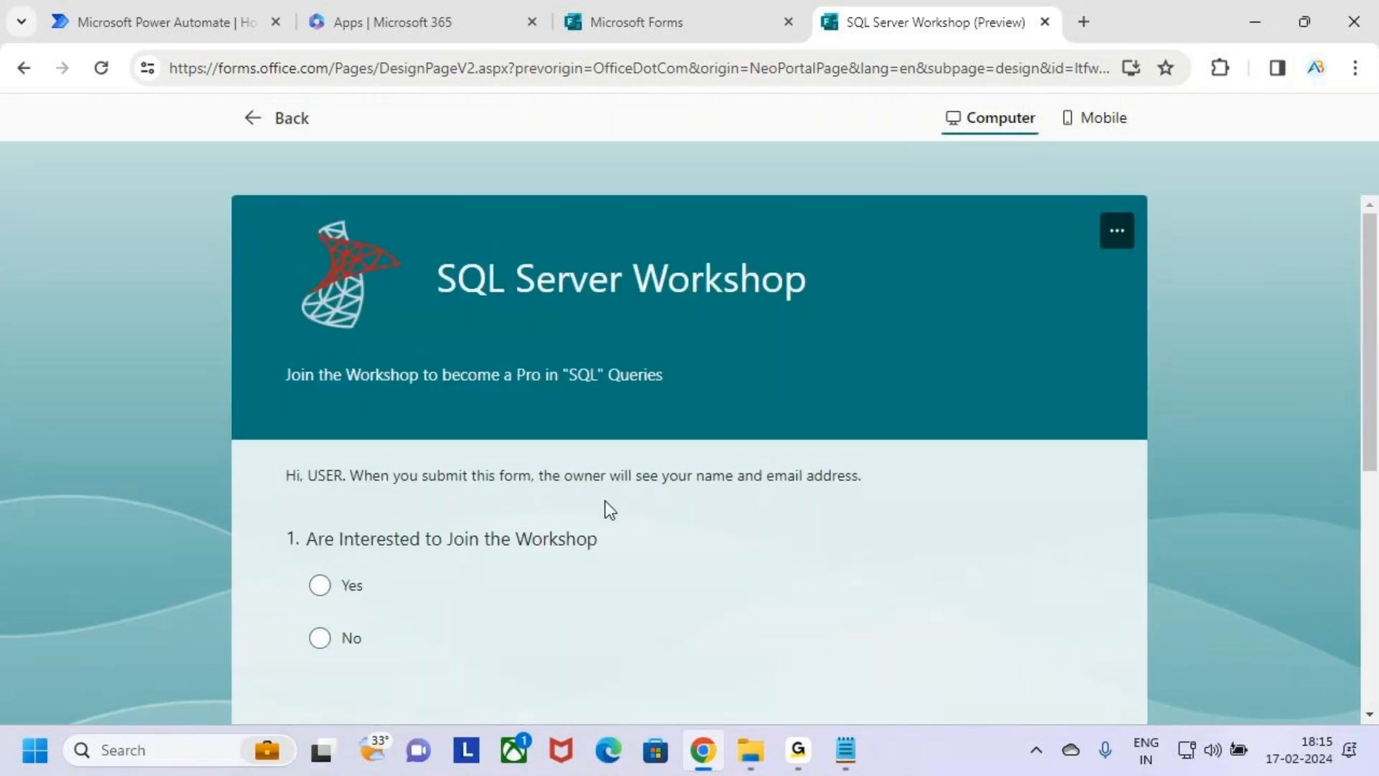
Box the form's title, logo and description in the preview in annotation mode, and leave annotation mode.
{"action": "key", "text": "ctrl+2"}
{"action": "left_click_drag", "start_coordinate": [649, 273], "coordinate": [816, 319]}
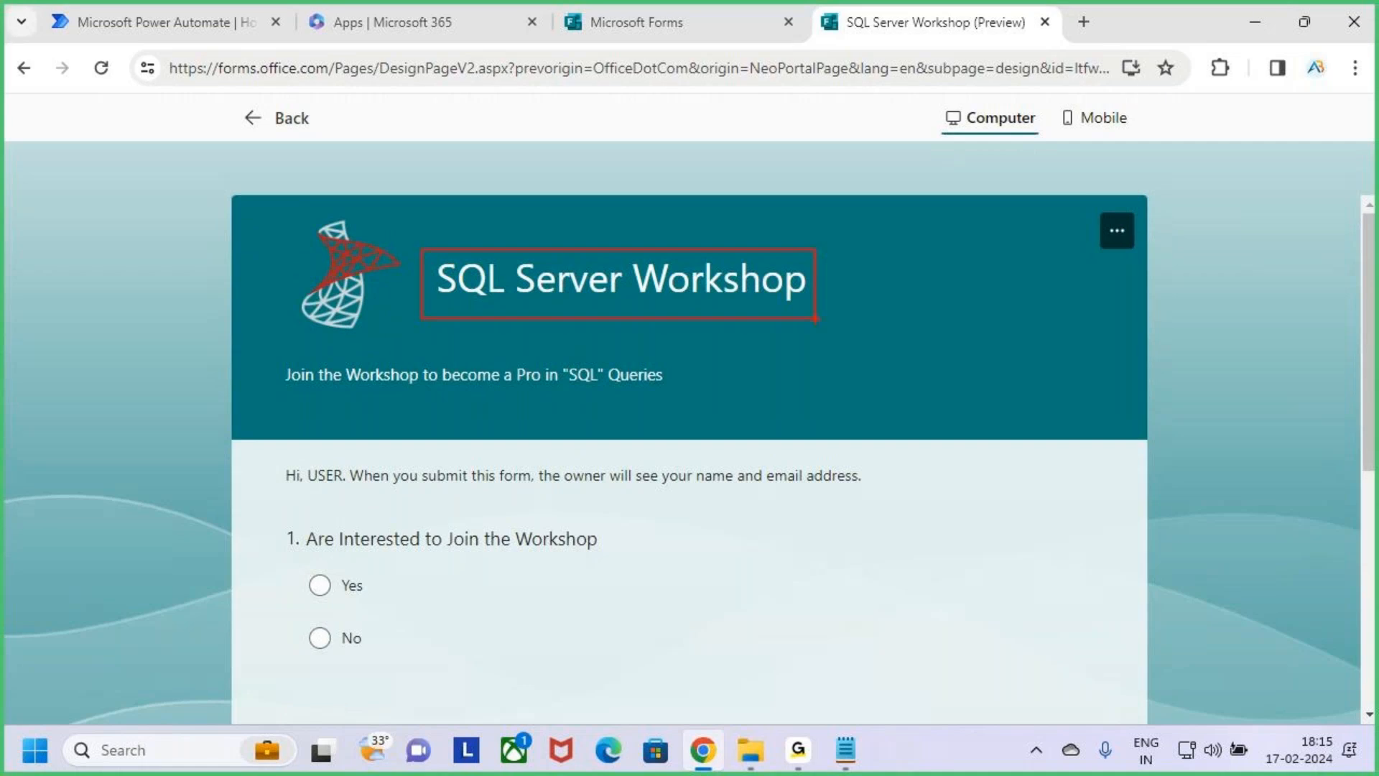
{"action": "left_click_drag", "start_coordinate": [288, 214], "coordinate": [396, 341]}
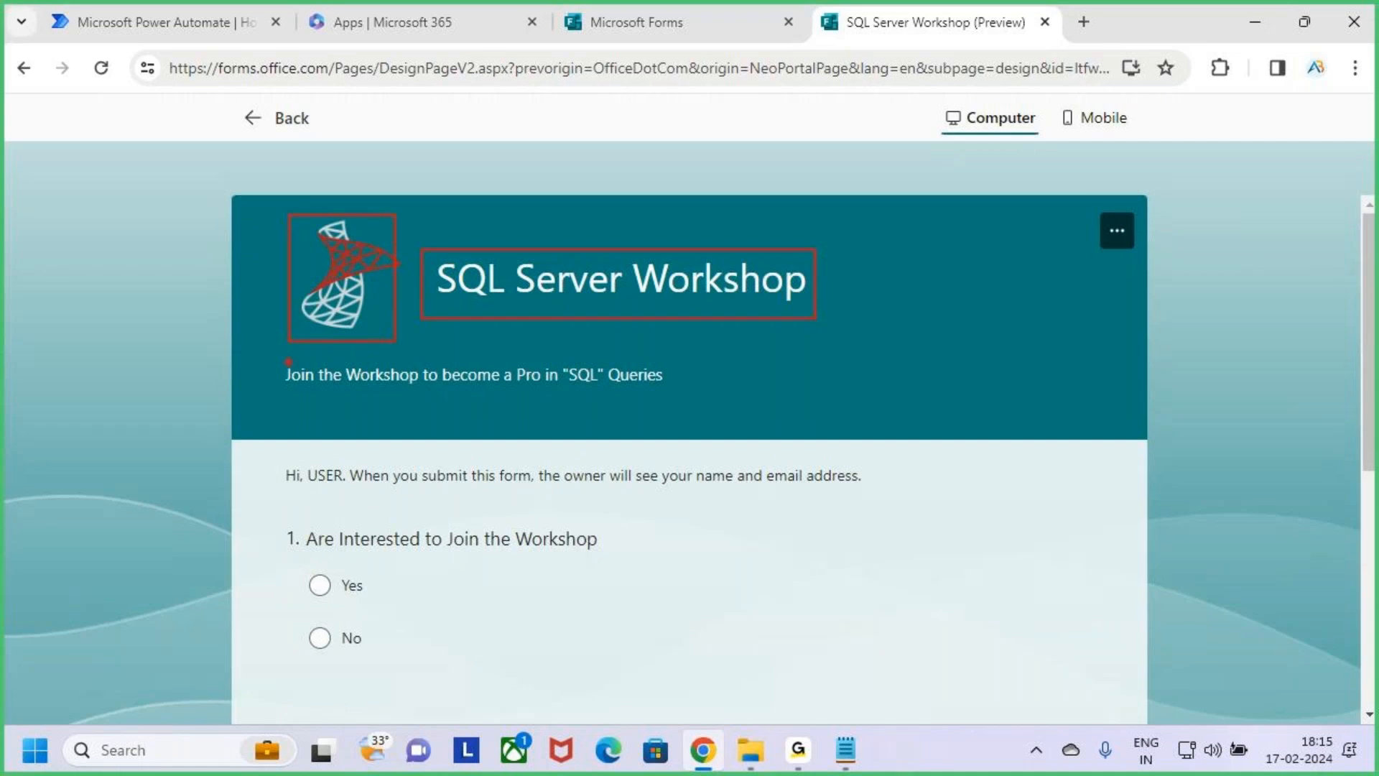
{"action": "left_click_drag", "start_coordinate": [284, 360], "coordinate": [671, 404]}
{"action": "key", "text": "Escape"}
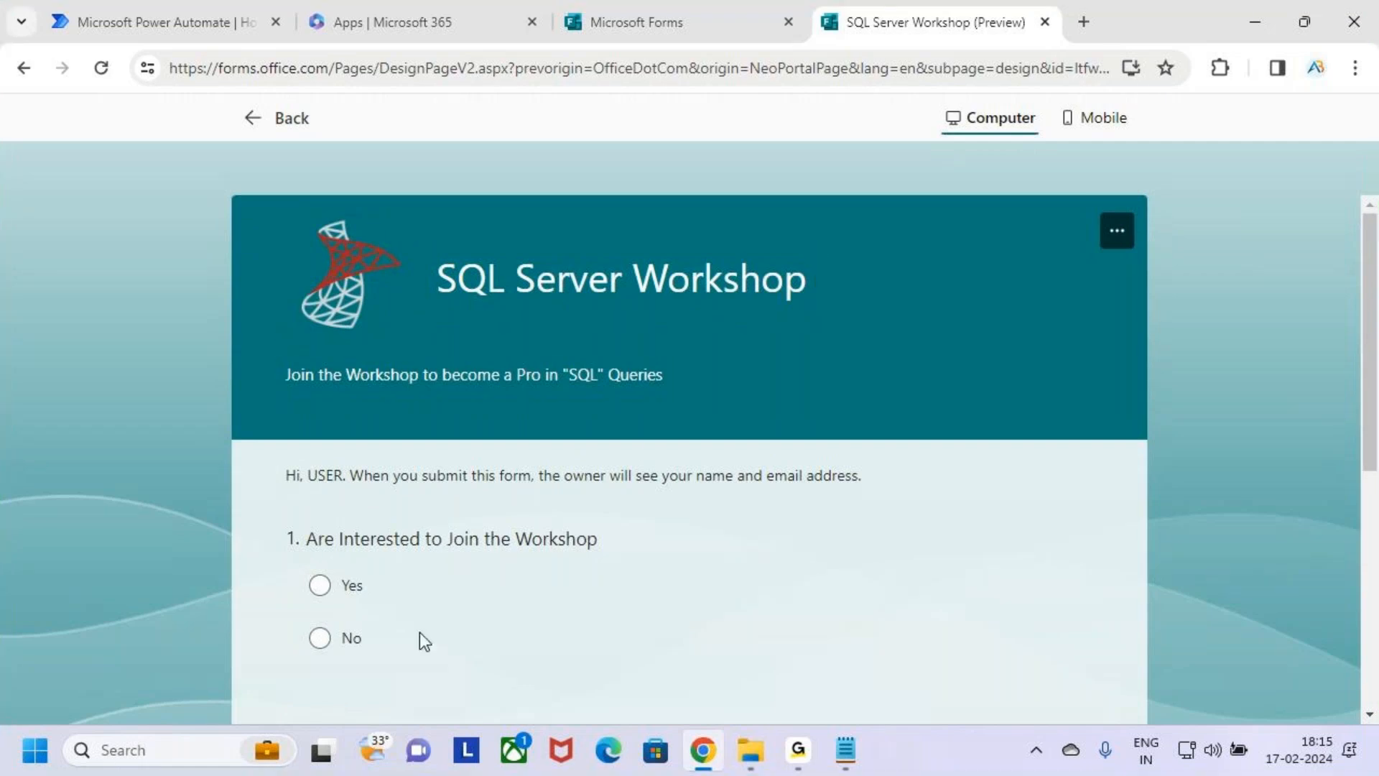
Try the Yes and No answers of both questions in the preview, leaving No selected, and review the form.
{"action": "scroll", "coordinate": [419, 634], "scroll_direction": "down", "scroll_amount": 1}
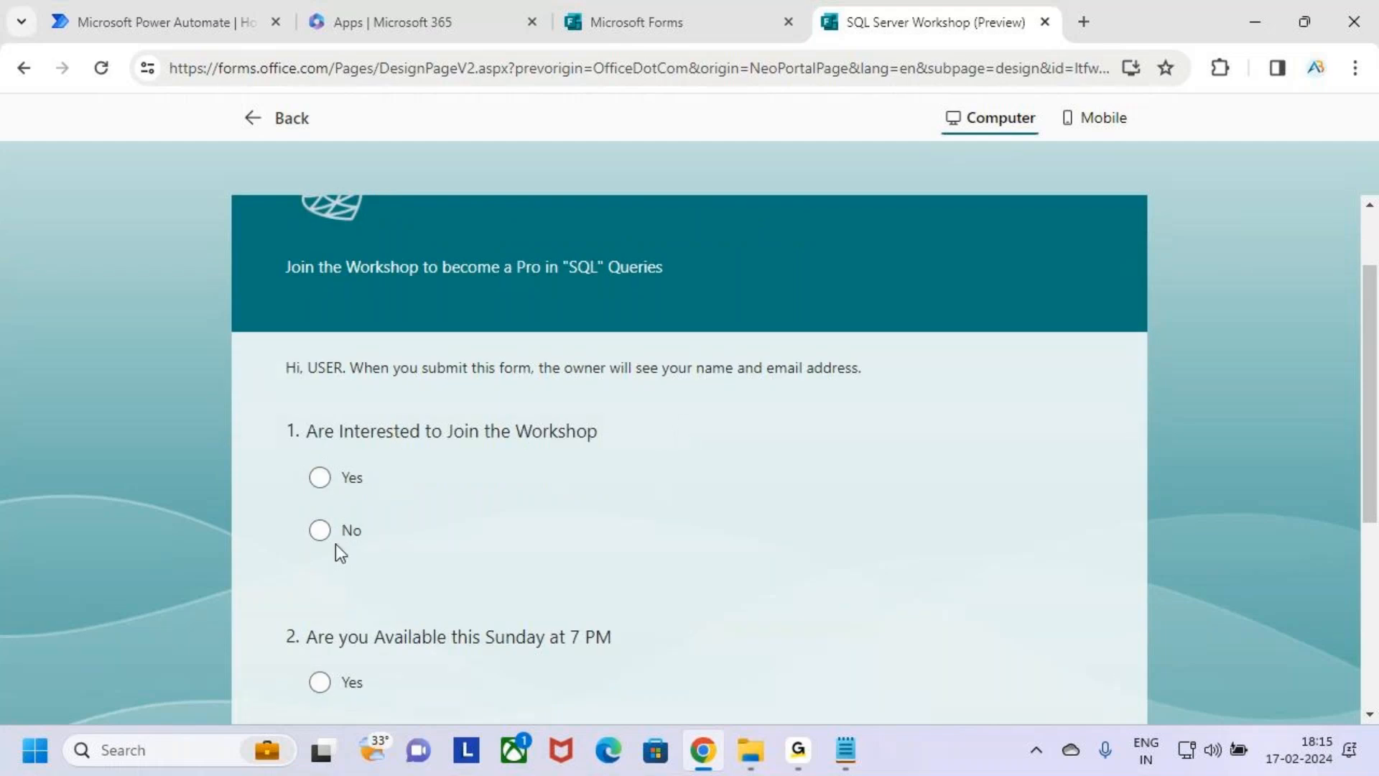
{"action": "left_click", "coordinate": [320, 477]}
{"action": "left_click", "coordinate": [320, 530]}
{"action": "scroll", "coordinate": [544, 520], "scroll_direction": "down", "scroll_amount": 3}
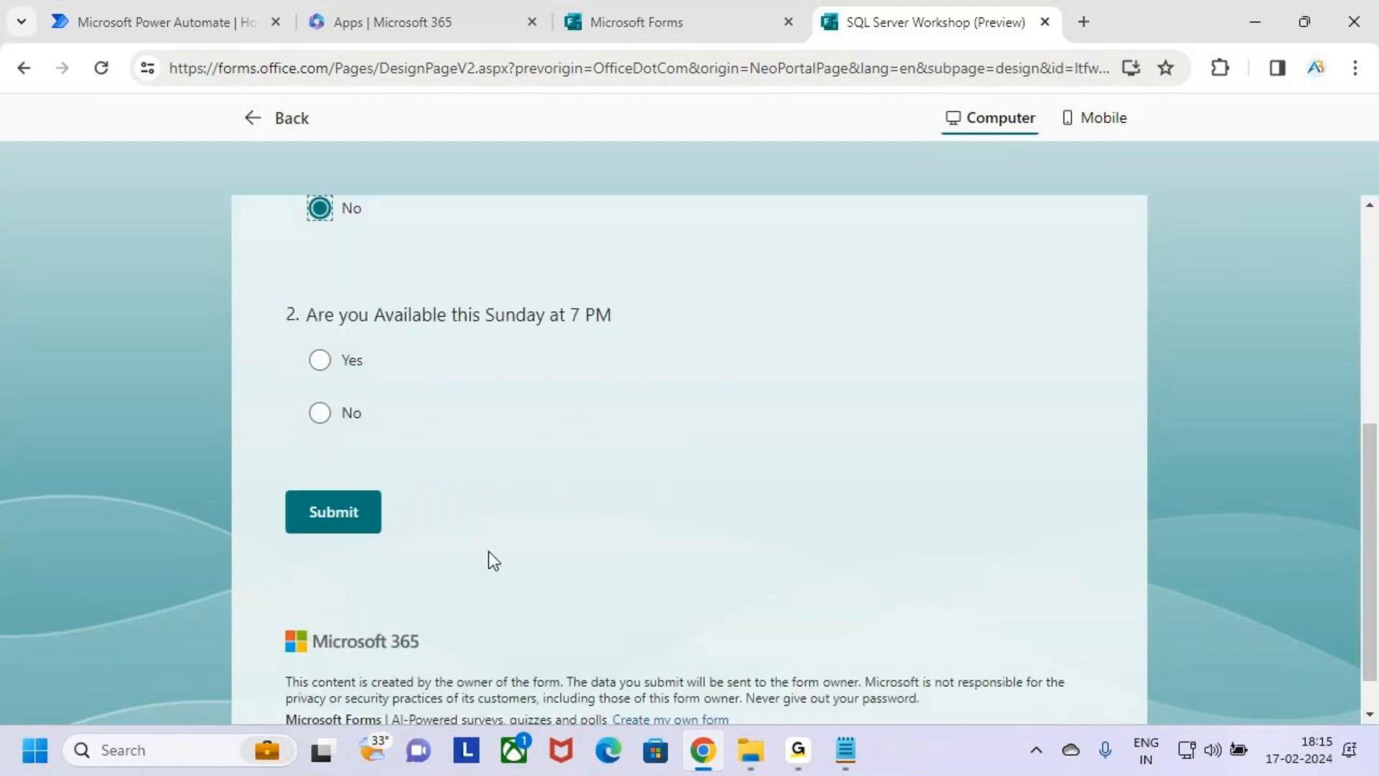
{"action": "left_click", "coordinate": [340, 362]}
{"action": "left_click", "coordinate": [346, 416]}
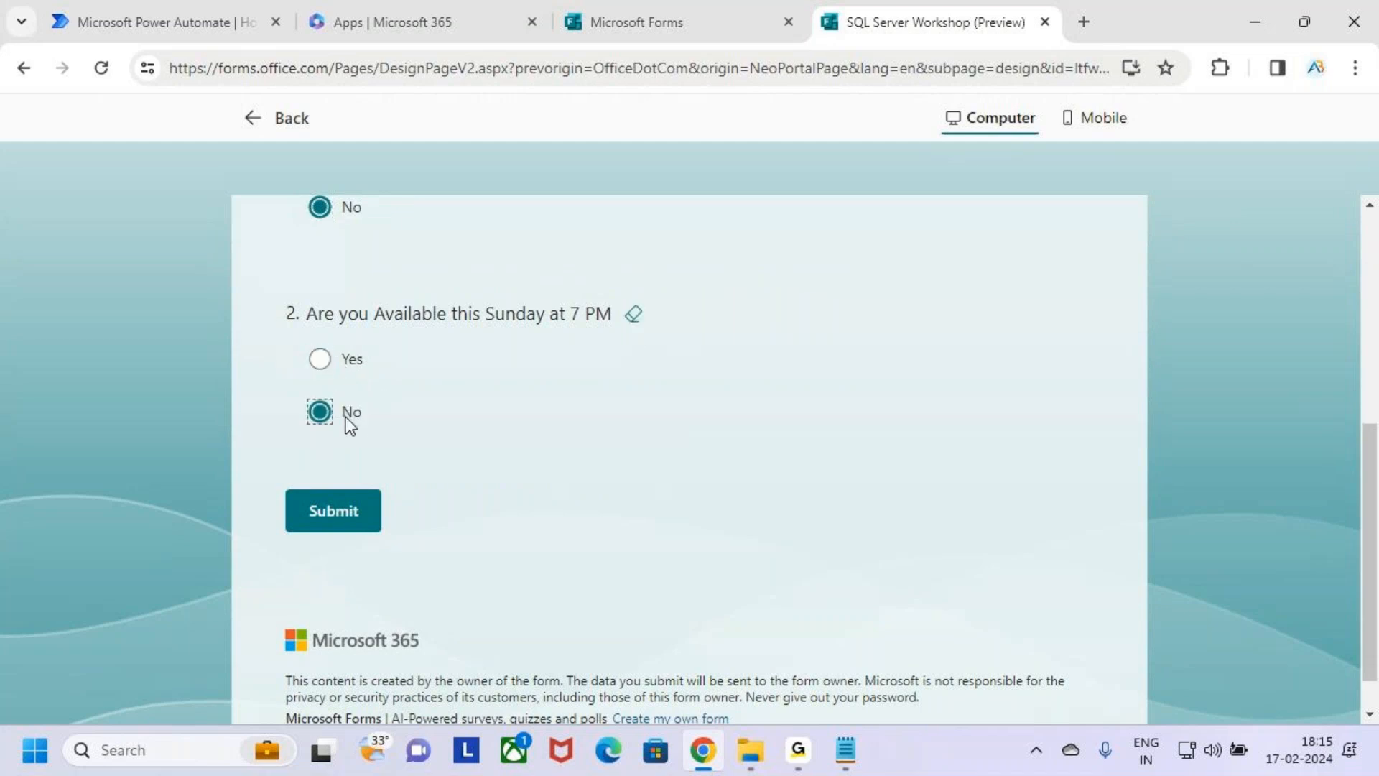
{"action": "scroll", "coordinate": [606, 517], "scroll_direction": "up", "scroll_amount": 5}
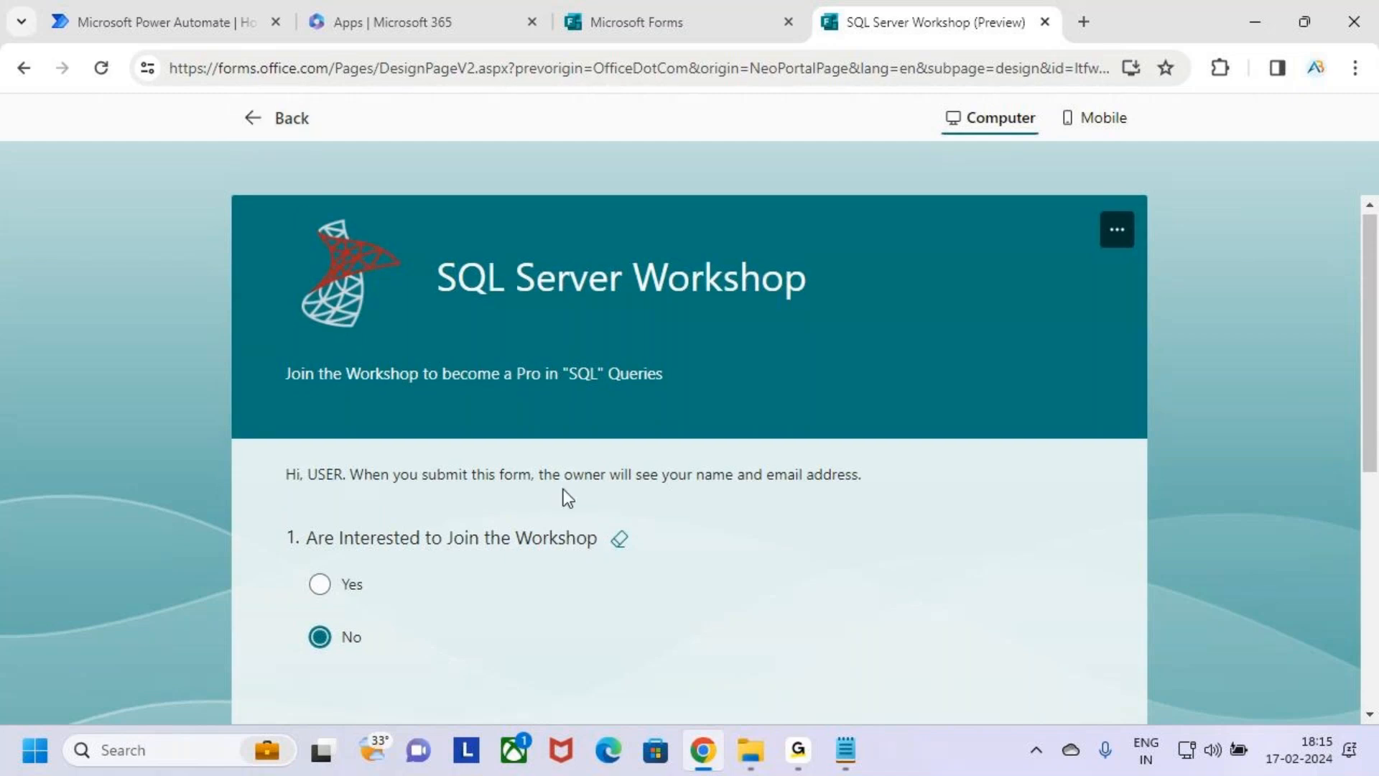
{"action": "scroll", "coordinate": [563, 494], "scroll_direction": "down", "scroll_amount": 5}
{"action": "scroll", "coordinate": [585, 493], "scroll_direction": "up", "scroll_amount": 5}
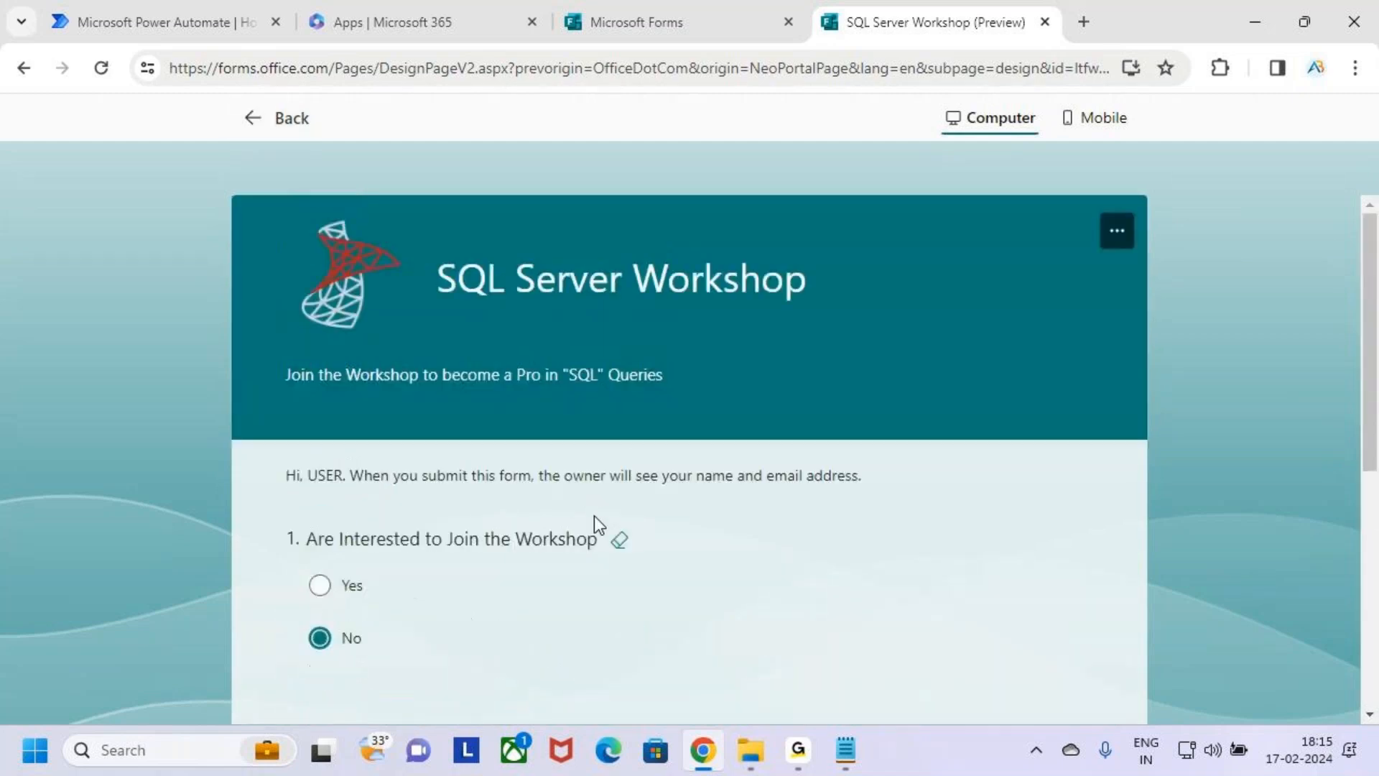
Return from the preview to the form's editor and look over the questions and suggested questions.
{"action": "left_click", "coordinate": [262, 120]}
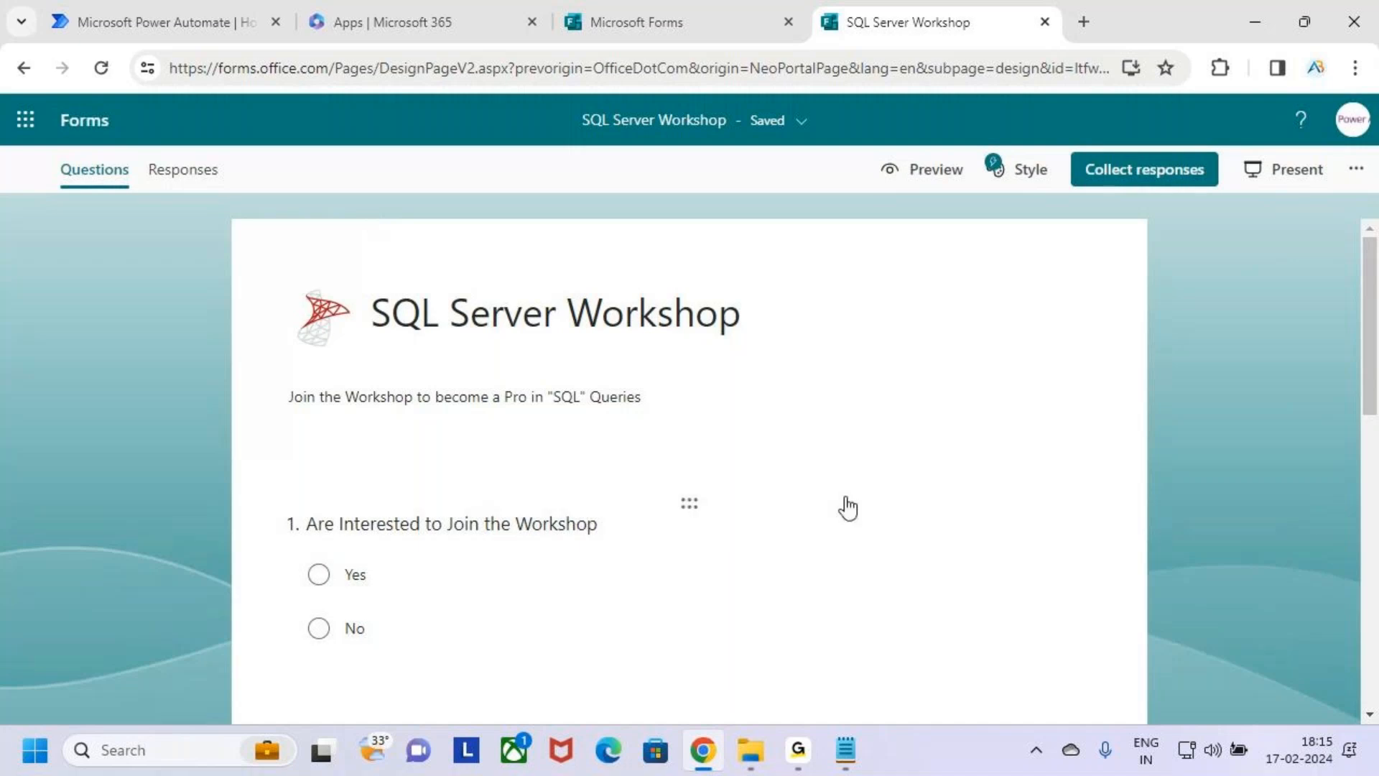
{"action": "scroll", "coordinate": [704, 551], "scroll_direction": "down", "scroll_amount": 5}
{"action": "scroll", "coordinate": [707, 553], "scroll_direction": "down", "scroll_amount": 3}
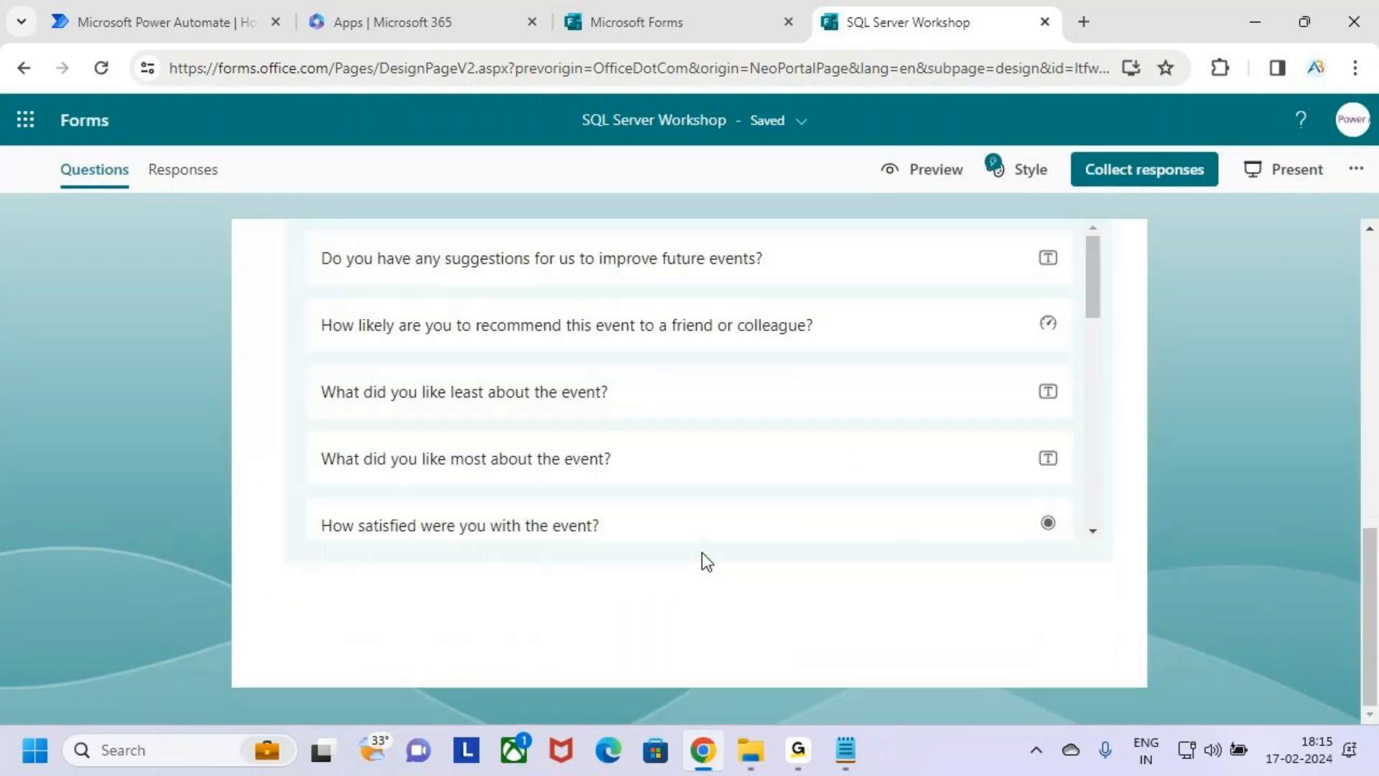
{"action": "scroll", "coordinate": [701, 554], "scroll_direction": "up", "scroll_amount": 10}
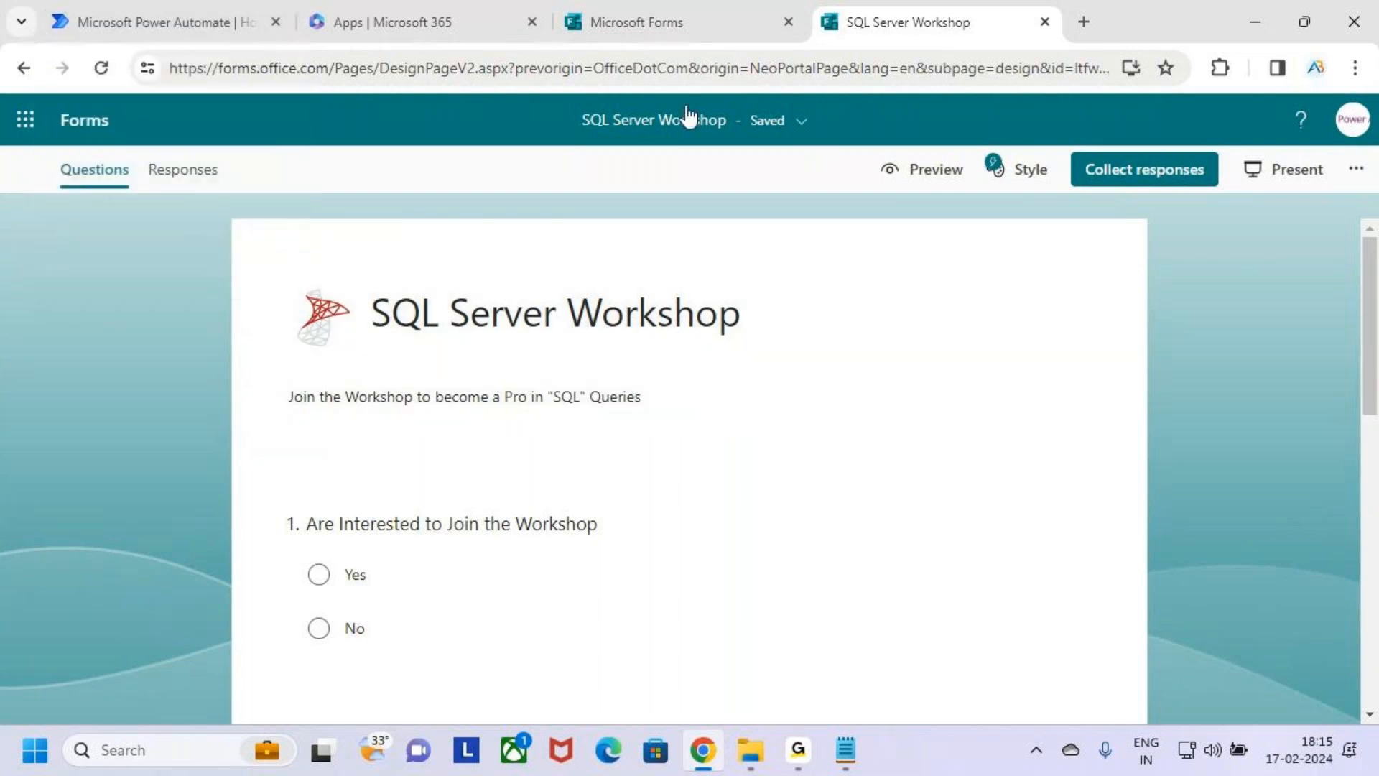
Switch to Power Automate and open Teams from its app launcher.
{"action": "left_click", "coordinate": [174, 10]}
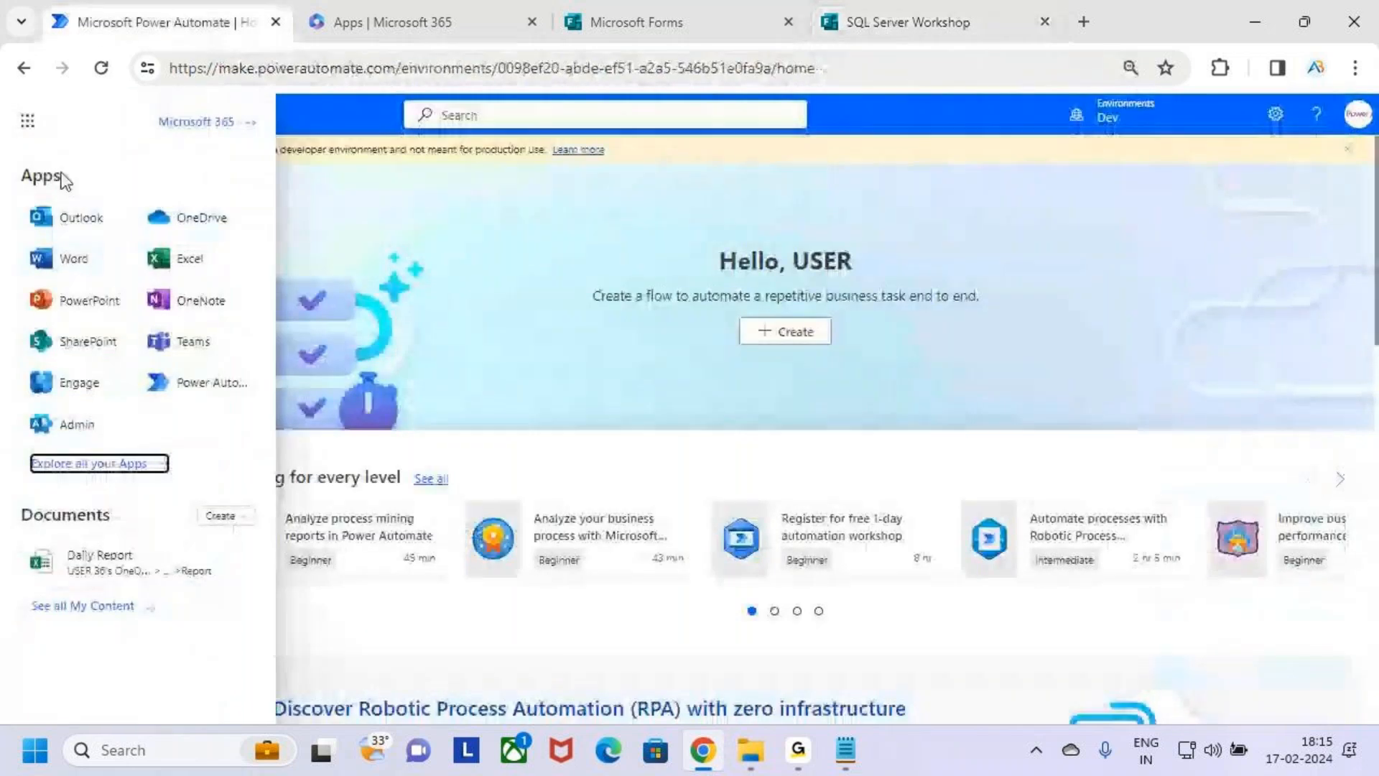
{"action": "left_click", "coordinate": [29, 127]}
{"action": "left_click", "coordinate": [30, 125]}
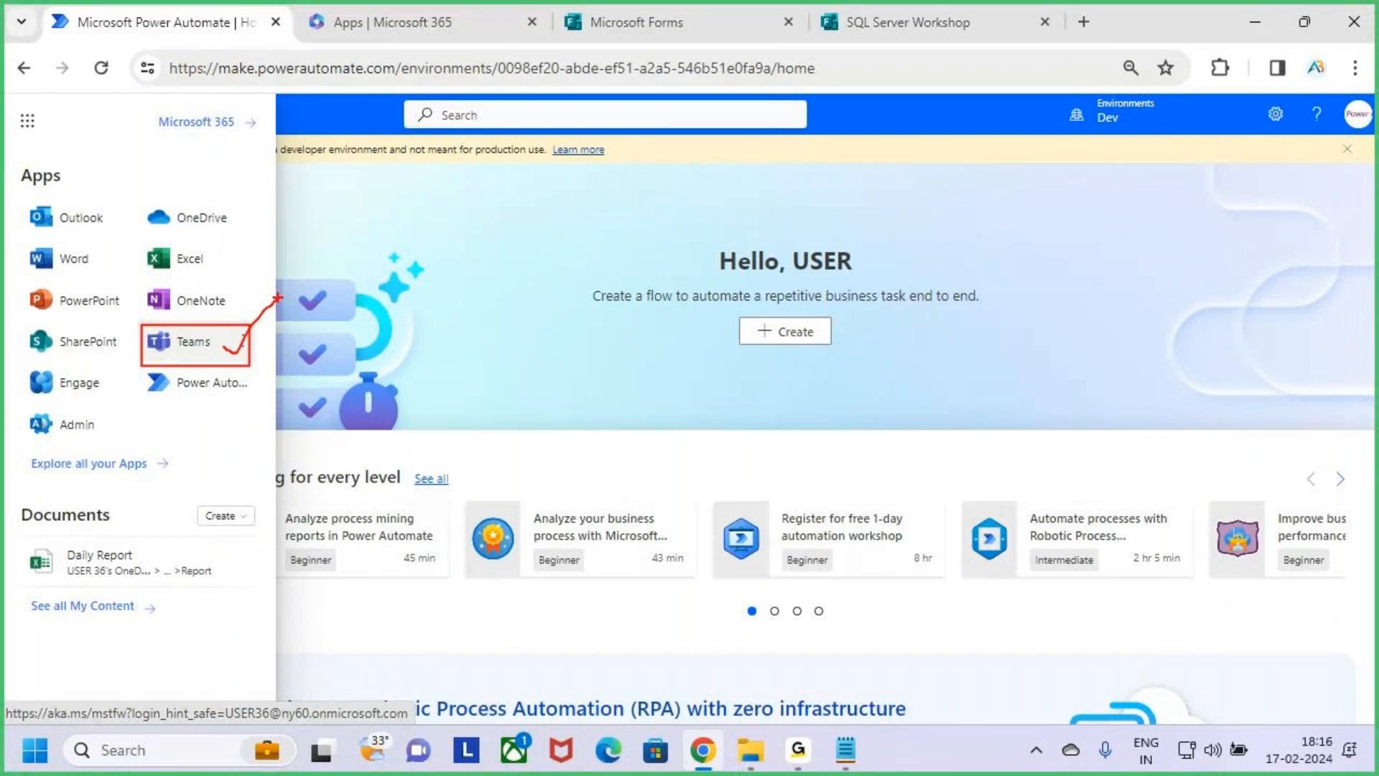
{"action": "left_click", "coordinate": [192, 352]}
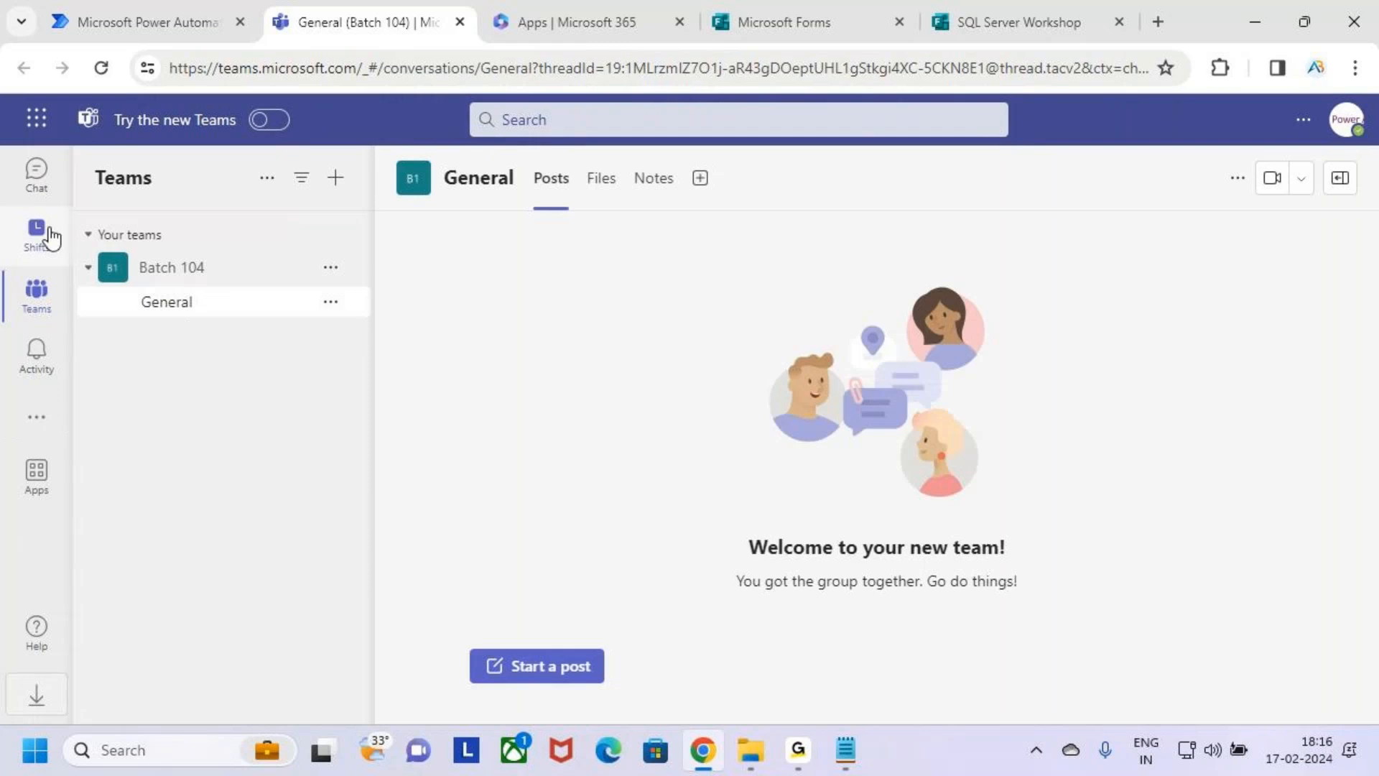
Box the Teams section and the option for adding a team in annotation mode, and leave annotation mode.
{"action": "key", "text": "ctrl+2"}
{"action": "mouse_move", "coordinate": [11, 270]}
{"action": "left_mouse_down"}
{"action": "mouse_move", "coordinate": [76, 323]}
{"action": "mouse_move", "coordinate": [63, 318]}
{"action": "mouse_move", "coordinate": [78, 279]}
{"action": "left_mouse_up"}
{"action": "key", "text": "Escape"}
{"action": "key", "text": "ctrl+2"}
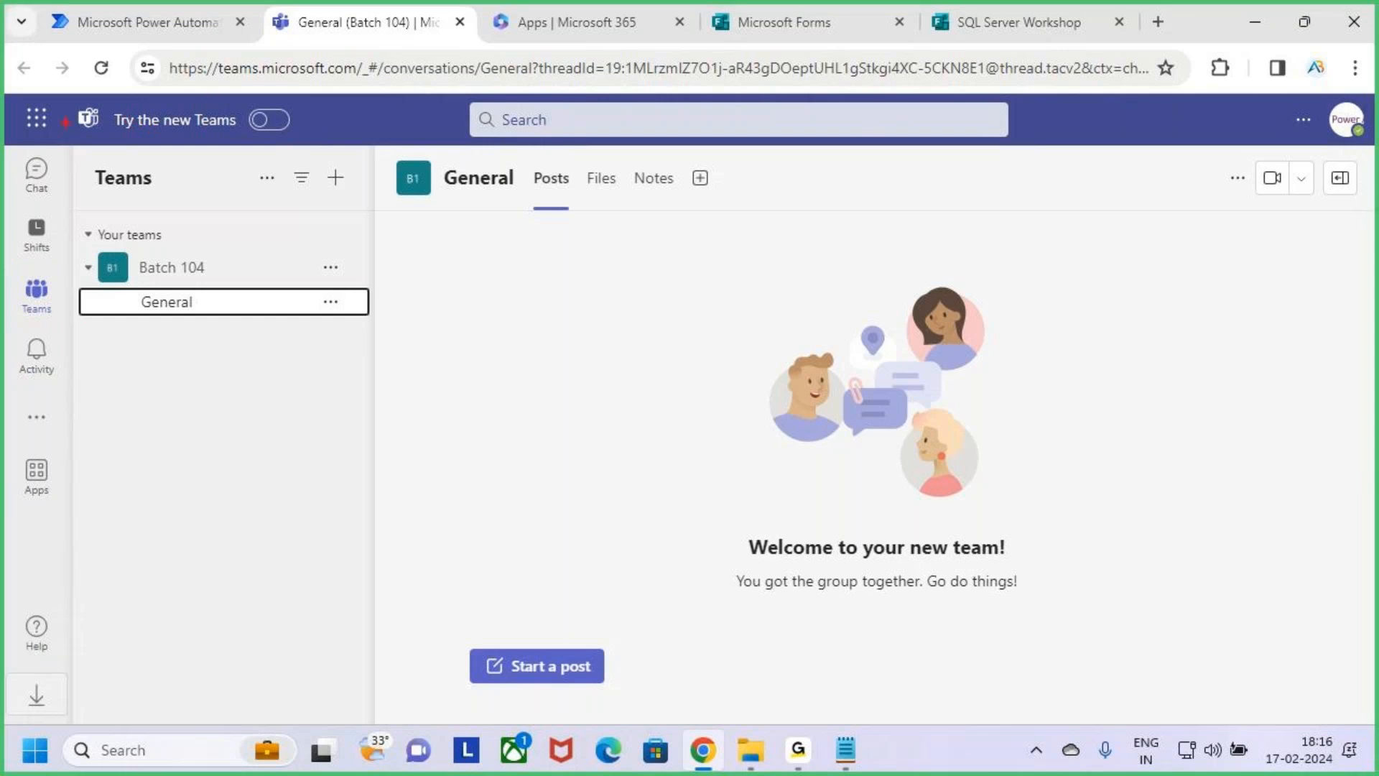
{"action": "left_click", "coordinate": [30, 309]}
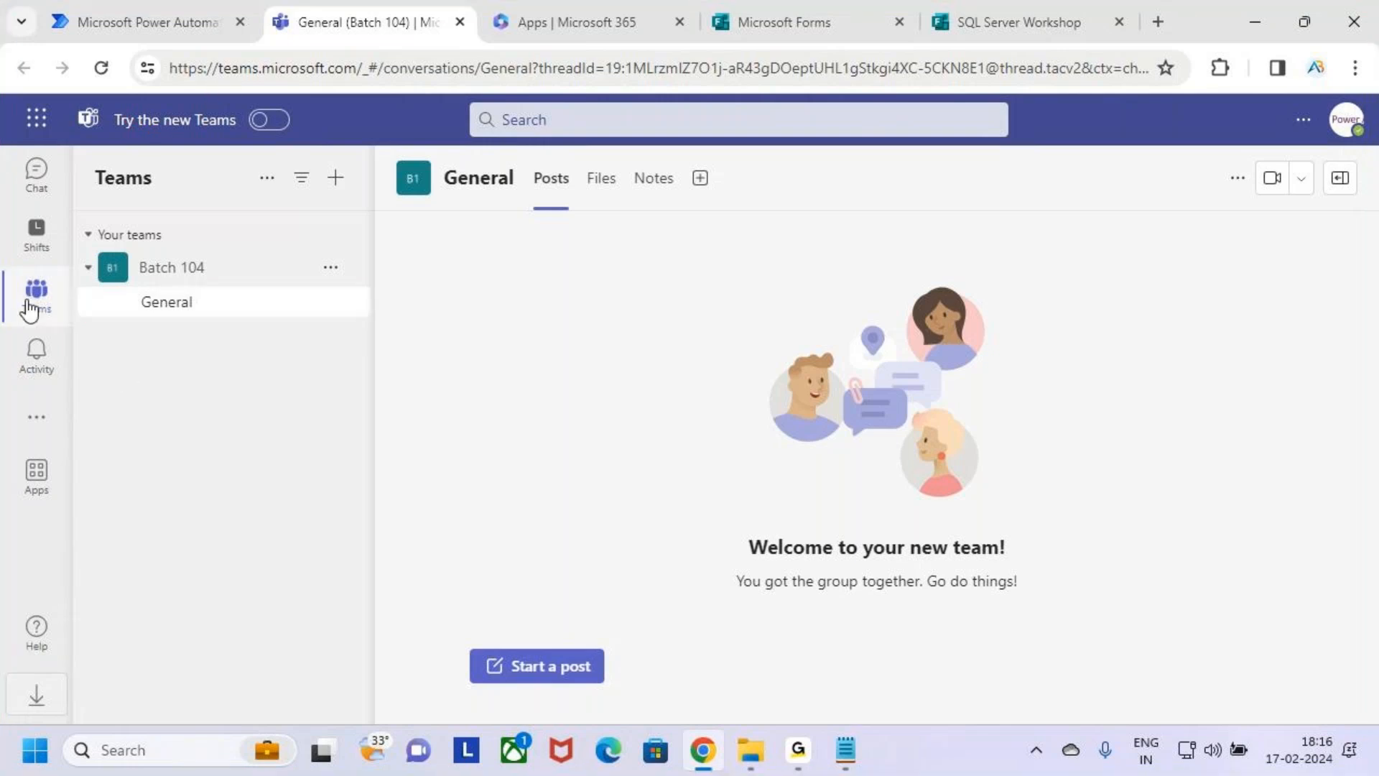
{"action": "key", "text": "ctrl+2"}
{"action": "mouse_move", "coordinate": [16, 267]}
{"action": "left_mouse_down"}
{"action": "mouse_move", "coordinate": [69, 336]}
{"action": "mouse_move", "coordinate": [74, 262]}
{"action": "left_mouse_up"}
{"action": "key", "text": "e"}
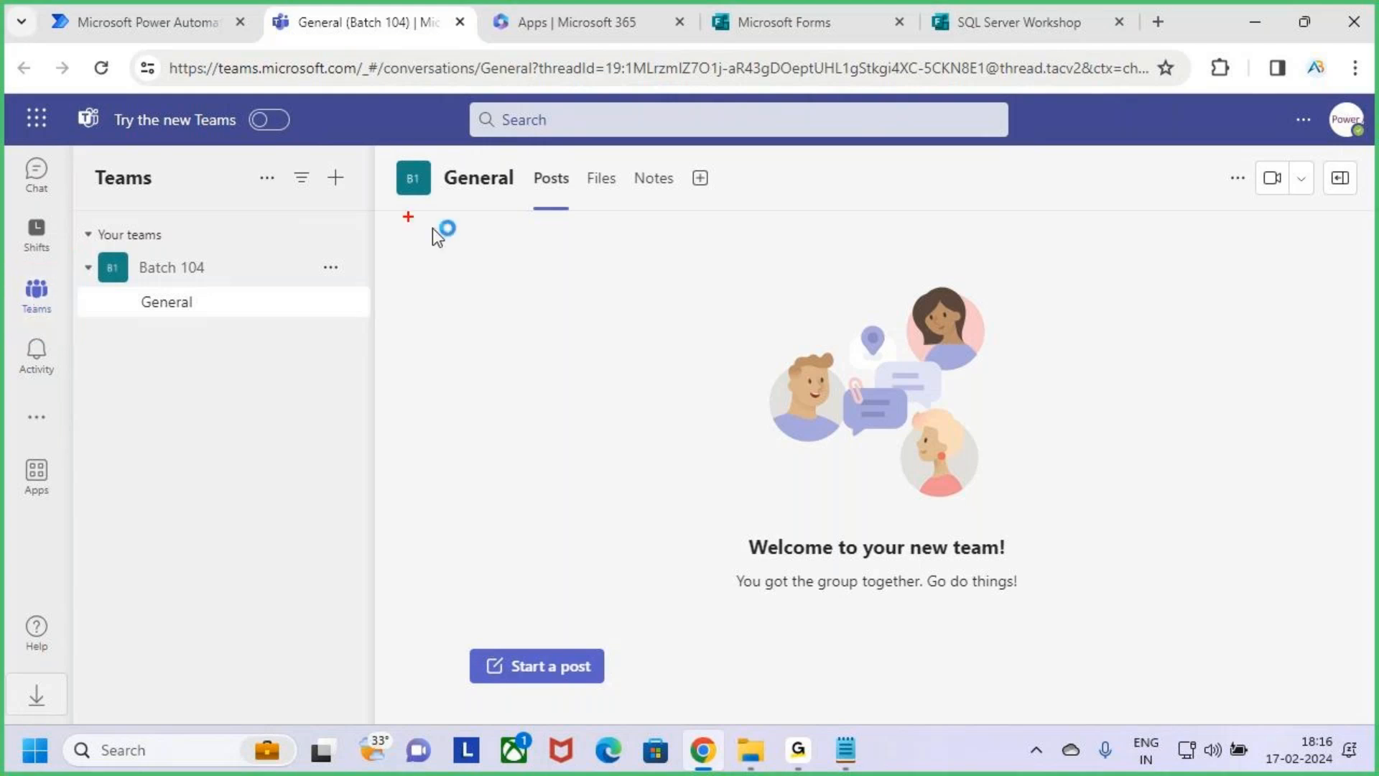
{"action": "left_click_drag", "start_coordinate": [316, 158], "coordinate": [357, 198]}
{"action": "key", "text": "Escape"}
Reorder the browser tabs so Microsoft Forms and SQL Server Workshop follow Teams, and review the workshop form in preview.
{"action": "left_click_drag", "start_coordinate": [773, 11], "coordinate": [596, 7]}
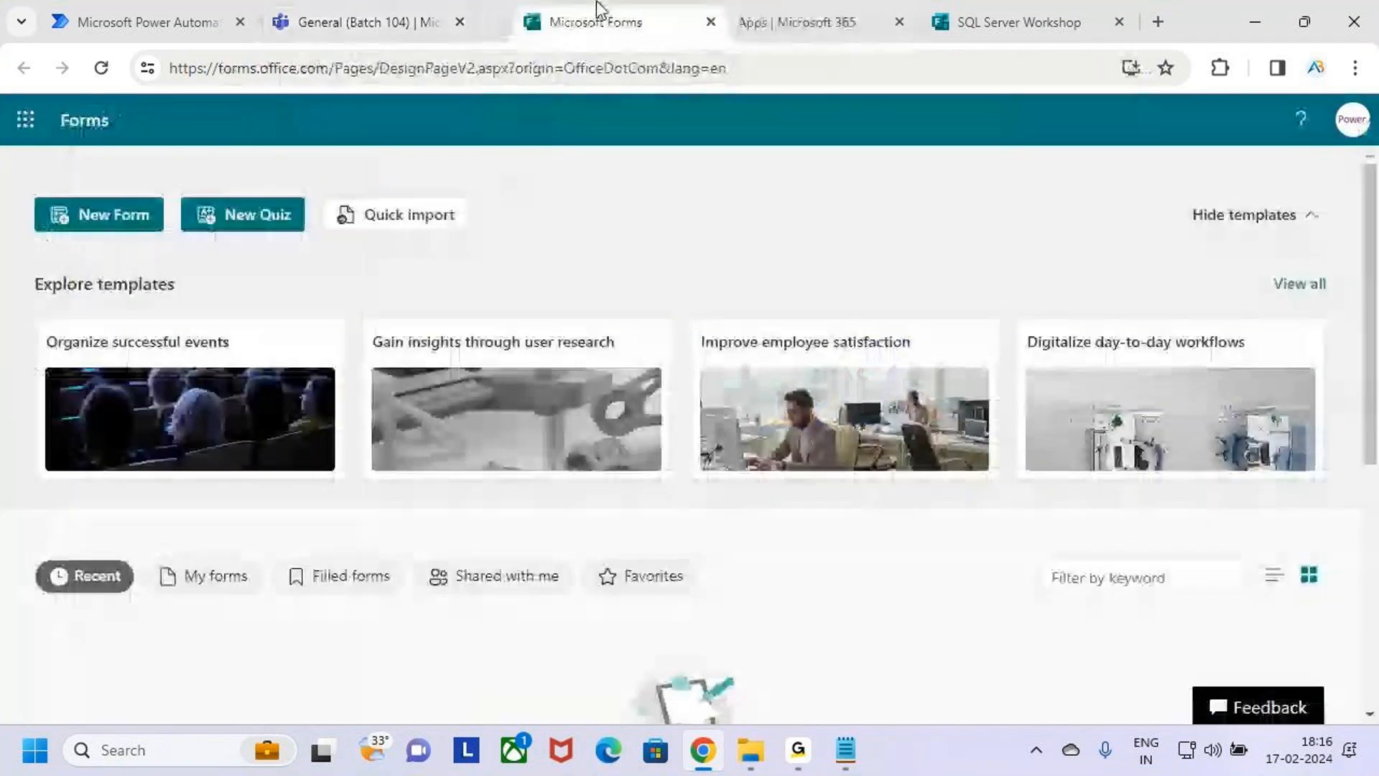
{"action": "left_click_drag", "start_coordinate": [1019, 22], "coordinate": [824, 3]}
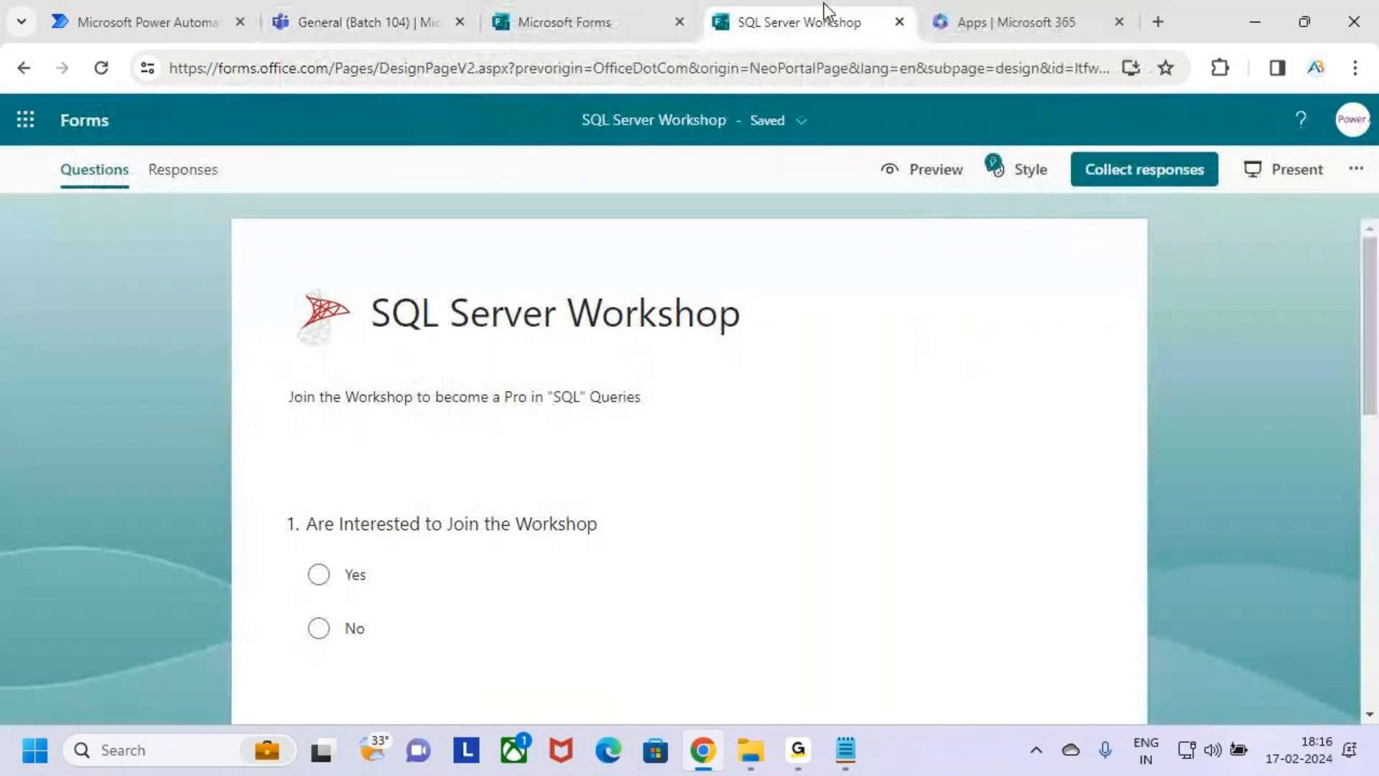
{"action": "left_click", "coordinate": [915, 174]}
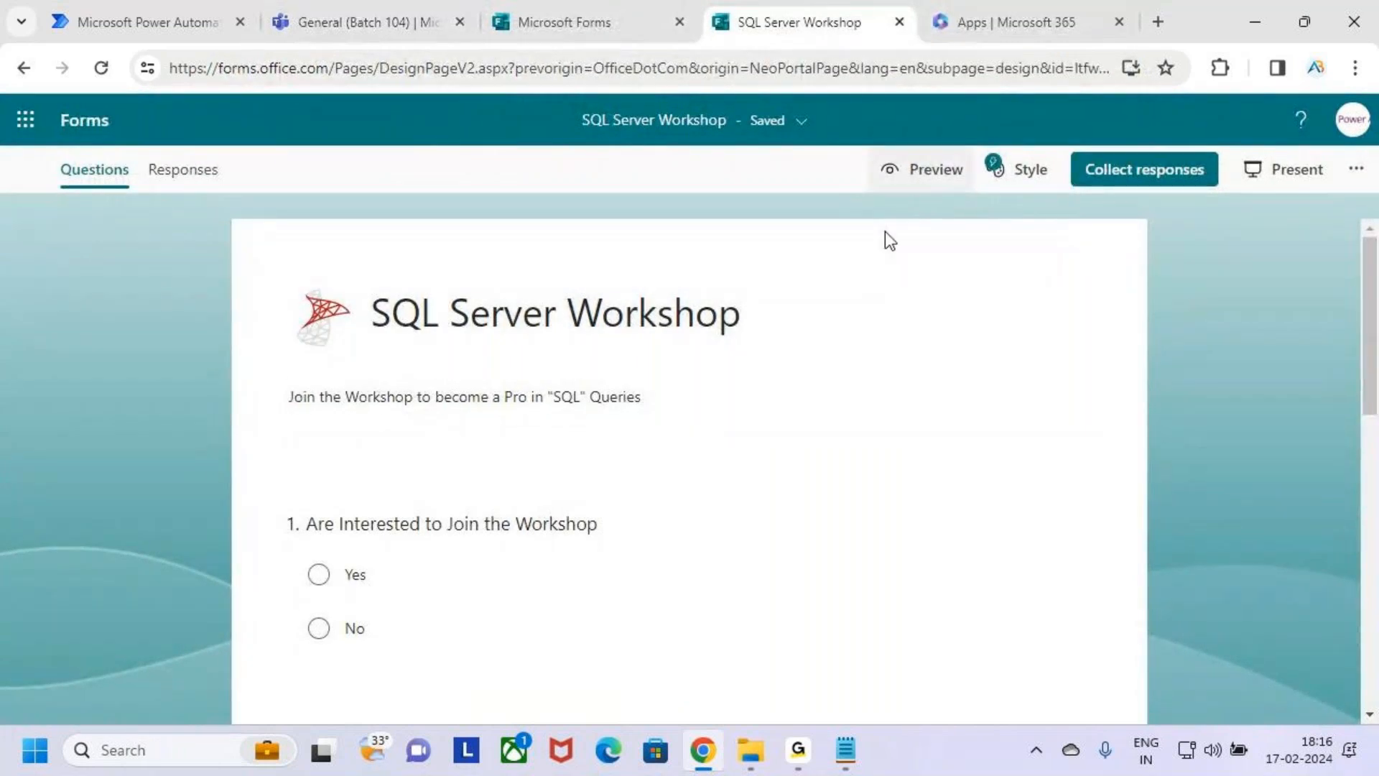
{"action": "scroll", "coordinate": [725, 467], "scroll_direction": "down", "scroll_amount": 2}
{"action": "scroll", "coordinate": [724, 474], "scroll_direction": "down", "scroll_amount": 4}
{"action": "scroll", "coordinate": [724, 475], "scroll_direction": "up", "scroll_amount": 6}
{"action": "scroll", "coordinate": [724, 474], "scroll_direction": "down", "scroll_amount": 6}
{"action": "scroll", "coordinate": [726, 477], "scroll_direction": "up", "scroll_amount": 5}
{"action": "scroll", "coordinate": [729, 487], "scroll_direction": "up", "scroll_amount": 1}
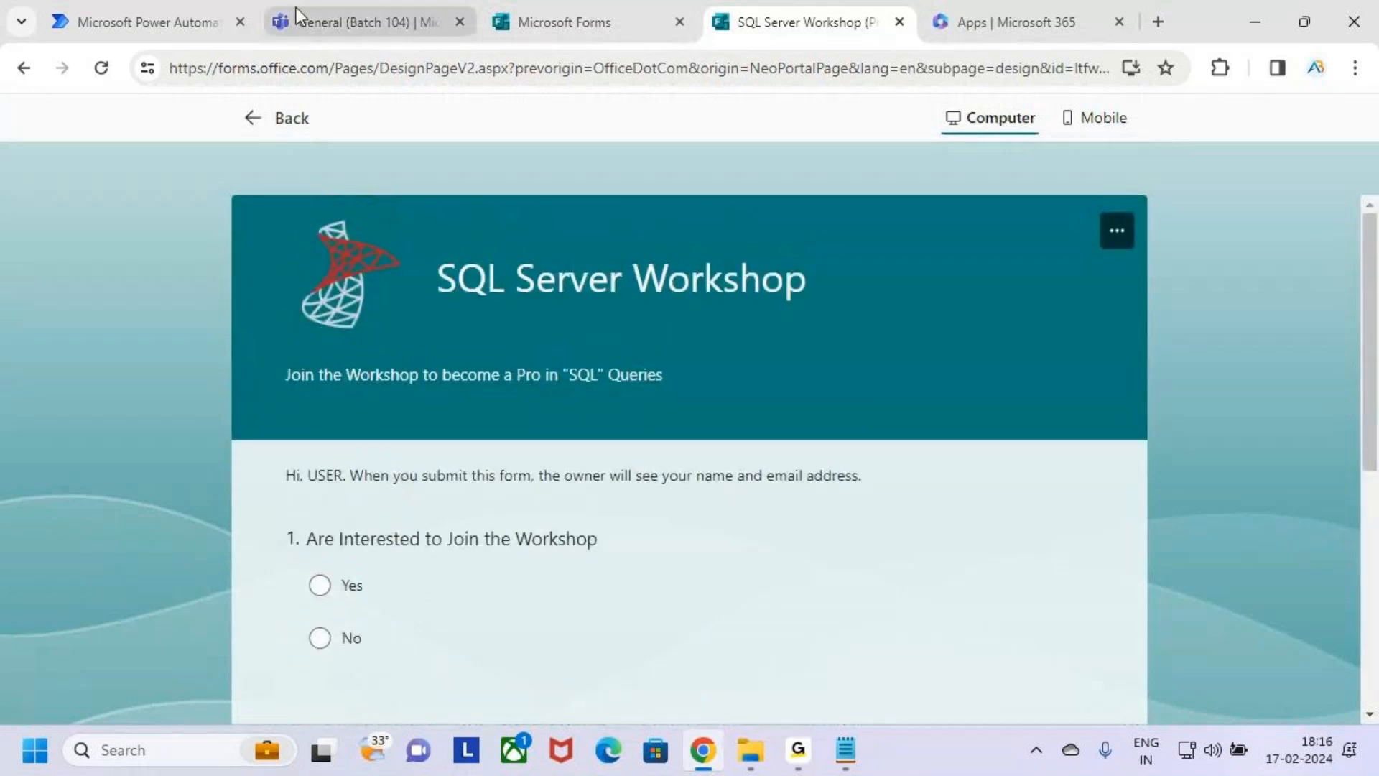
Switch back to Teams and mark the Teams section and the option for adding a team in annotation mode.
{"action": "left_click", "coordinate": [372, 7]}
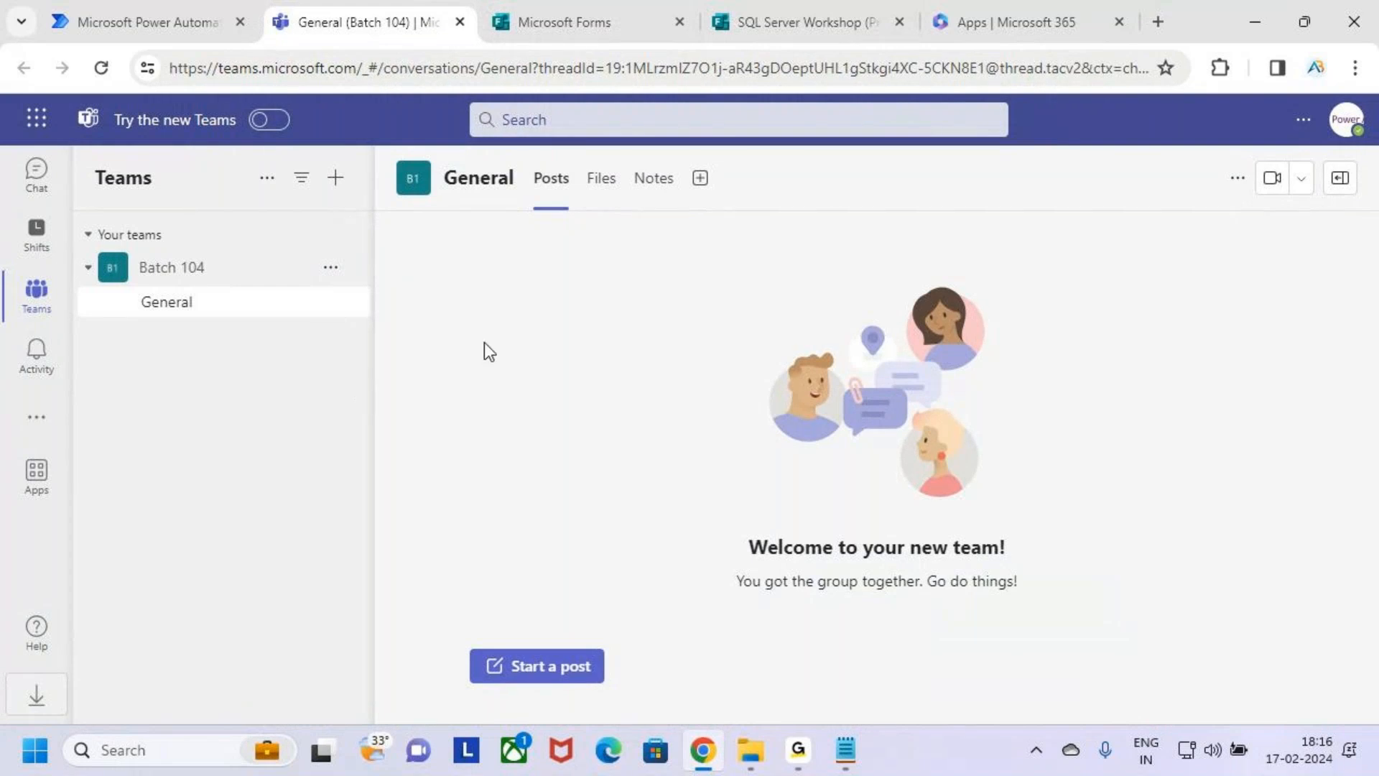
{"action": "key", "text": "ctrl+2"}
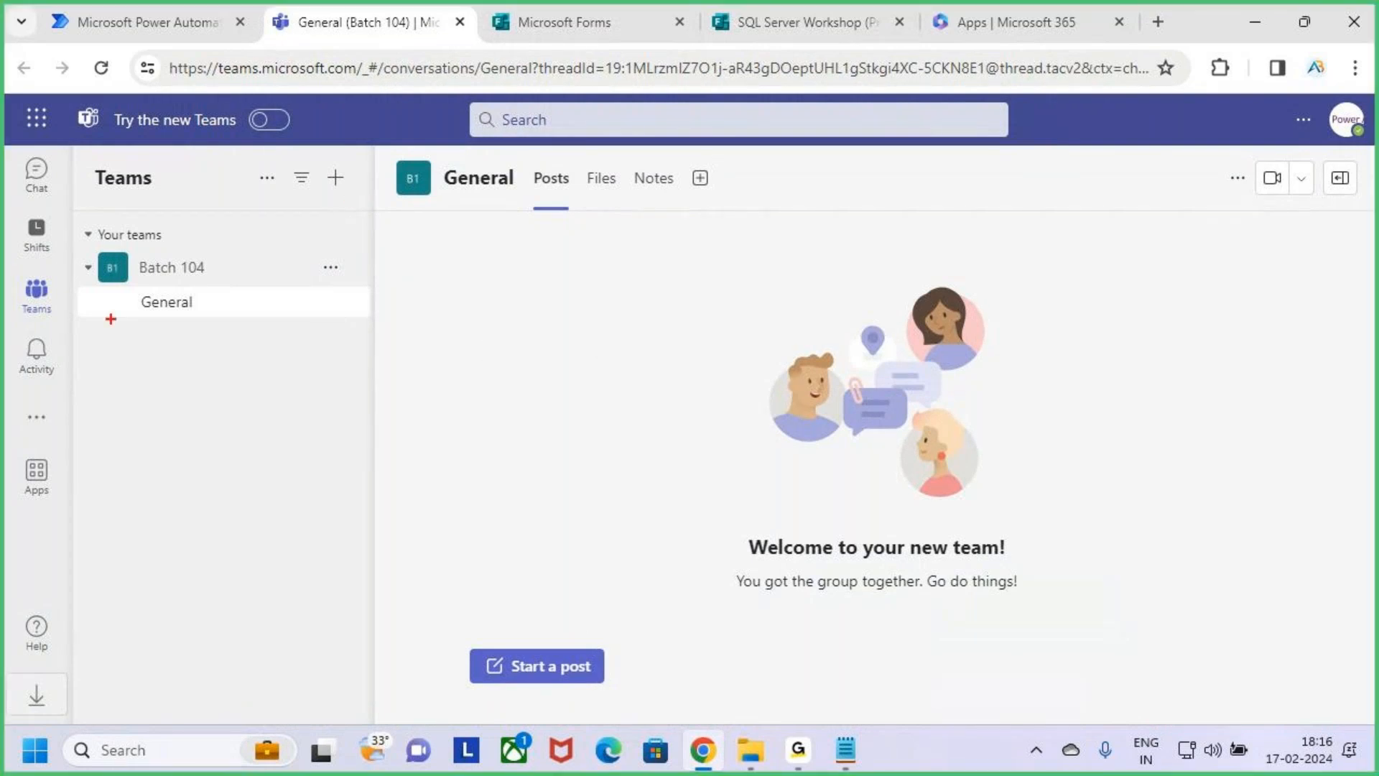
{"action": "left_click_drag", "start_coordinate": [10, 279], "coordinate": [69, 324]}
{"action": "mouse_move", "coordinate": [318, 159]}
{"action": "left_mouse_down"}
{"action": "mouse_move", "coordinate": [357, 199]}
{"action": "mouse_move", "coordinate": [376, 145]}
{"action": "left_mouse_up"}
{"action": "key", "text": "Escape"}
Open the options for adding a team and mark Create team in annotation mode, and leave annotation mode.
{"action": "left_click", "coordinate": [336, 179]}
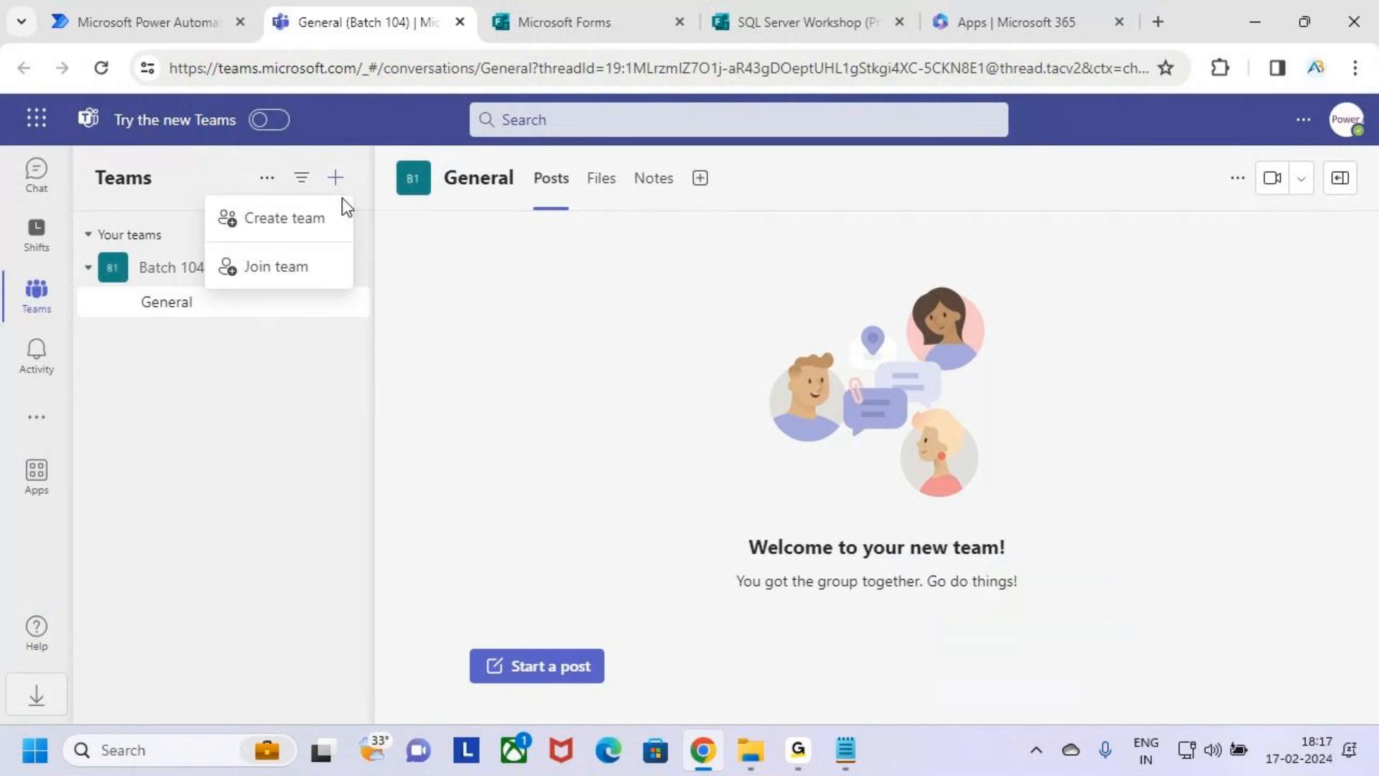
{"action": "key", "text": "ctrl+2"}
{"action": "mouse_move", "coordinate": [210, 202]}
{"action": "left_mouse_down"}
{"action": "mouse_move", "coordinate": [345, 235]}
{"action": "mouse_move", "coordinate": [371, 180]}
{"action": "left_mouse_up"}
{"action": "key", "text": "Escape"}
Start creating a Public team from scratch, underlining the dialog heading and boxing From scratch in annotation mode.
{"action": "left_click", "coordinate": [314, 220]}
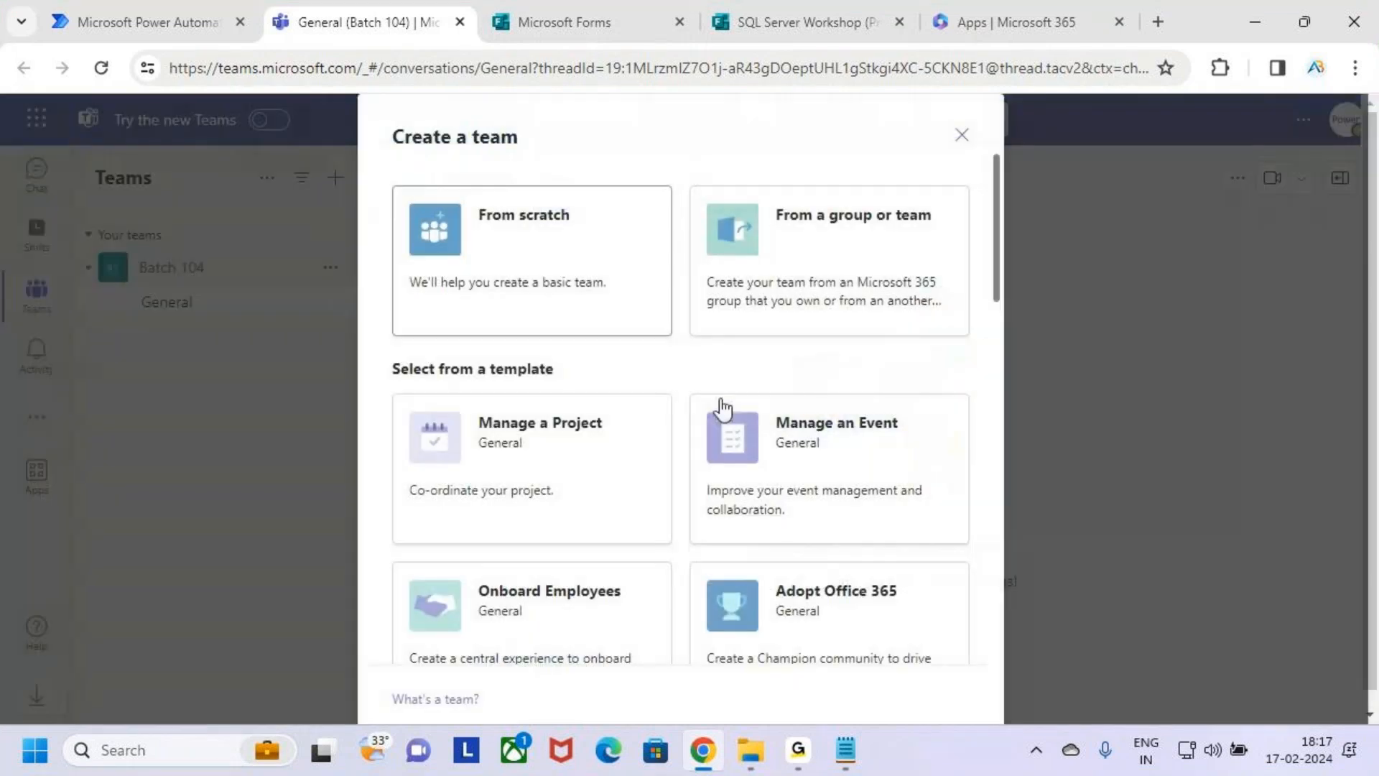
{"action": "key", "text": "ctrl+2"}
{"action": "left_click_drag", "start_coordinate": [399, 152], "coordinate": [475, 149]}
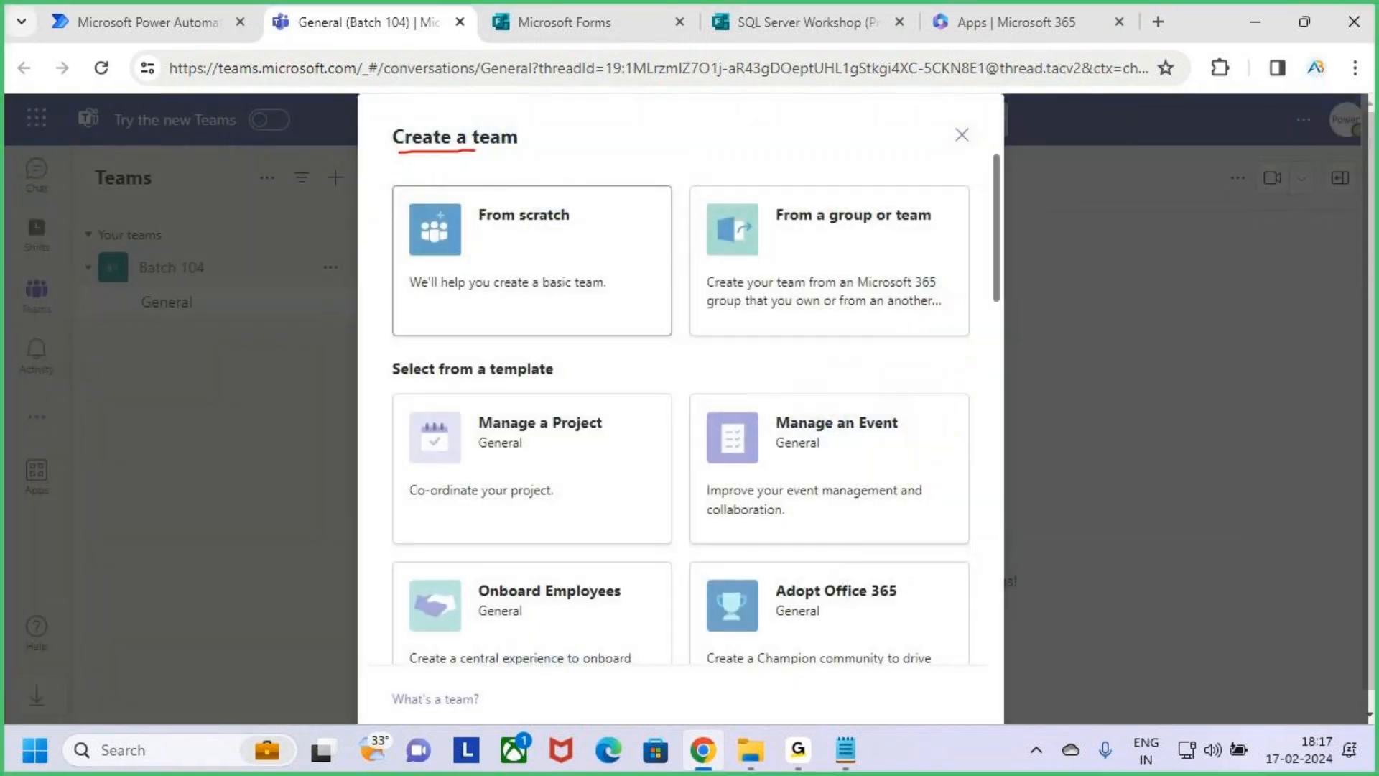
{"action": "mouse_move", "coordinate": [393, 184]}
{"action": "left_mouse_down"}
{"action": "mouse_move", "coordinate": [437, 222]}
{"action": "mouse_move", "coordinate": [675, 337]}
{"action": "left_mouse_up"}
{"action": "left_click_drag", "start_coordinate": [535, 261], "coordinate": [566, 223]}
{"action": "left_click", "coordinate": [589, 258]}
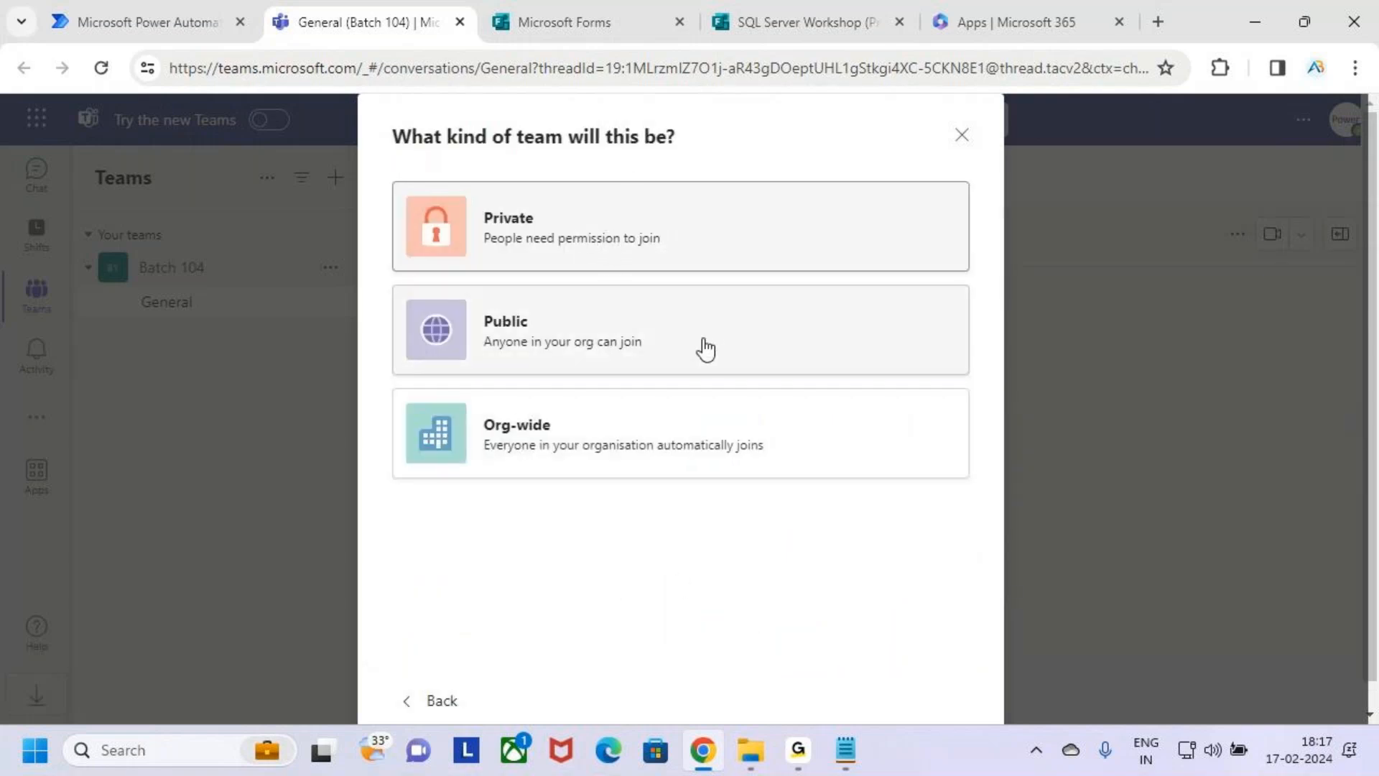
{"action": "left_click", "coordinate": [787, 335]}
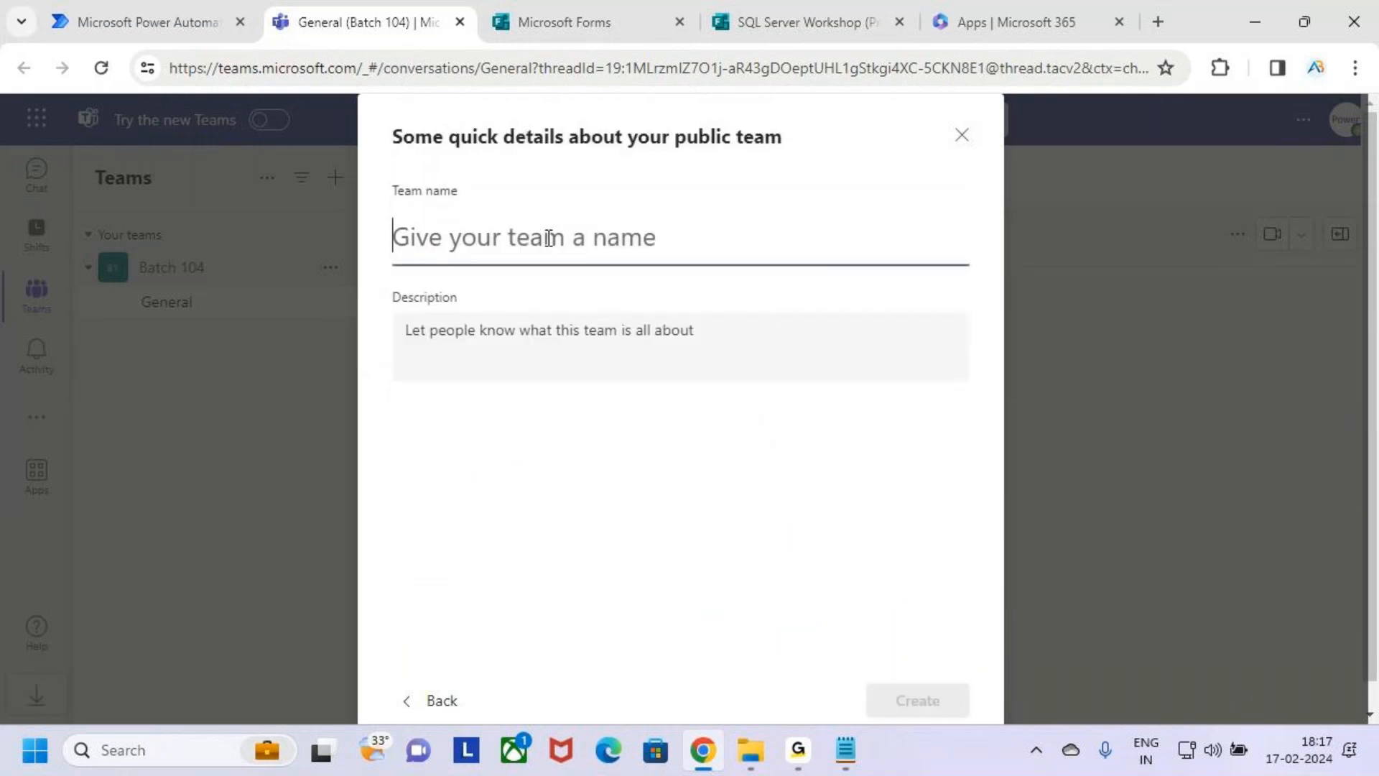
Name the public team "SQL Server Workshop 18 Feb".
{"action": "type", "text": "Sq"}
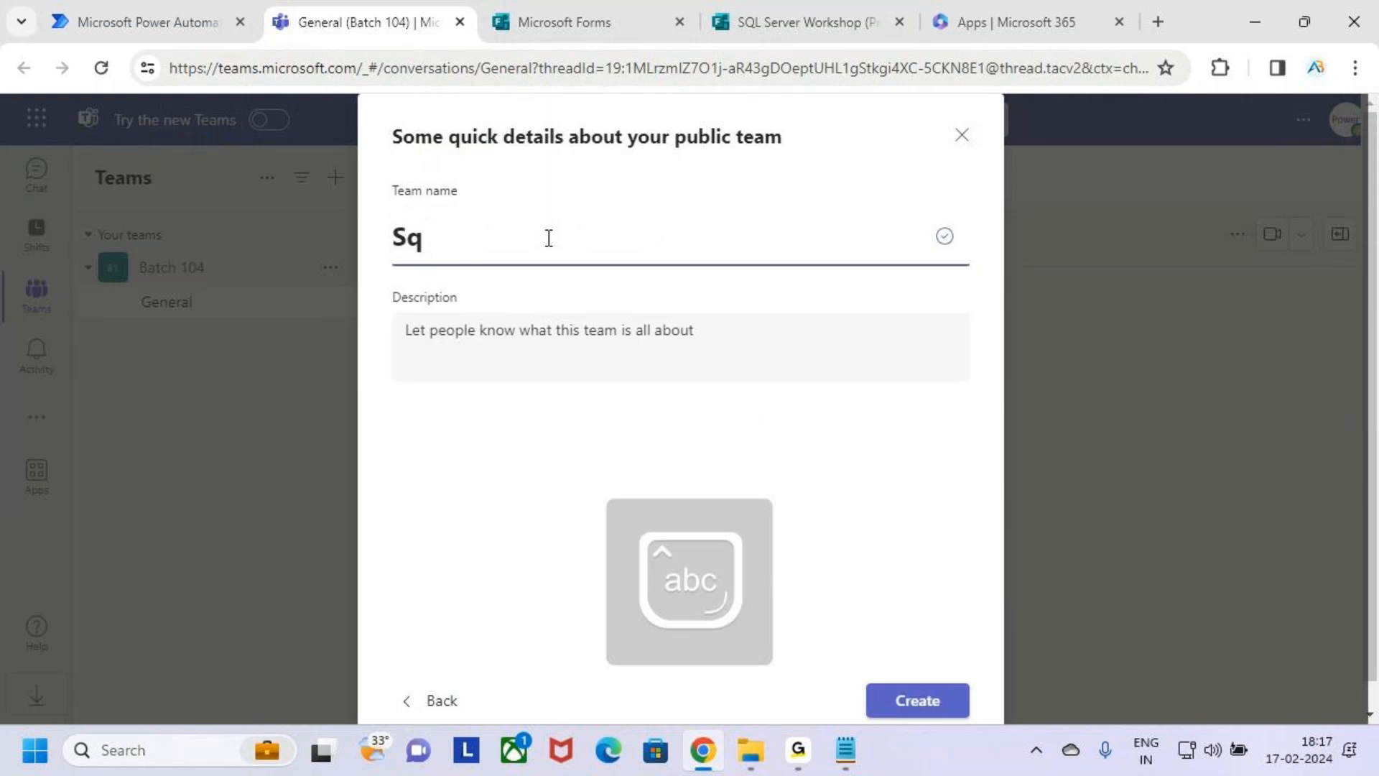
{"action": "key", "text": "BackSpace"}
{"action": "type", "text": "QL s"}
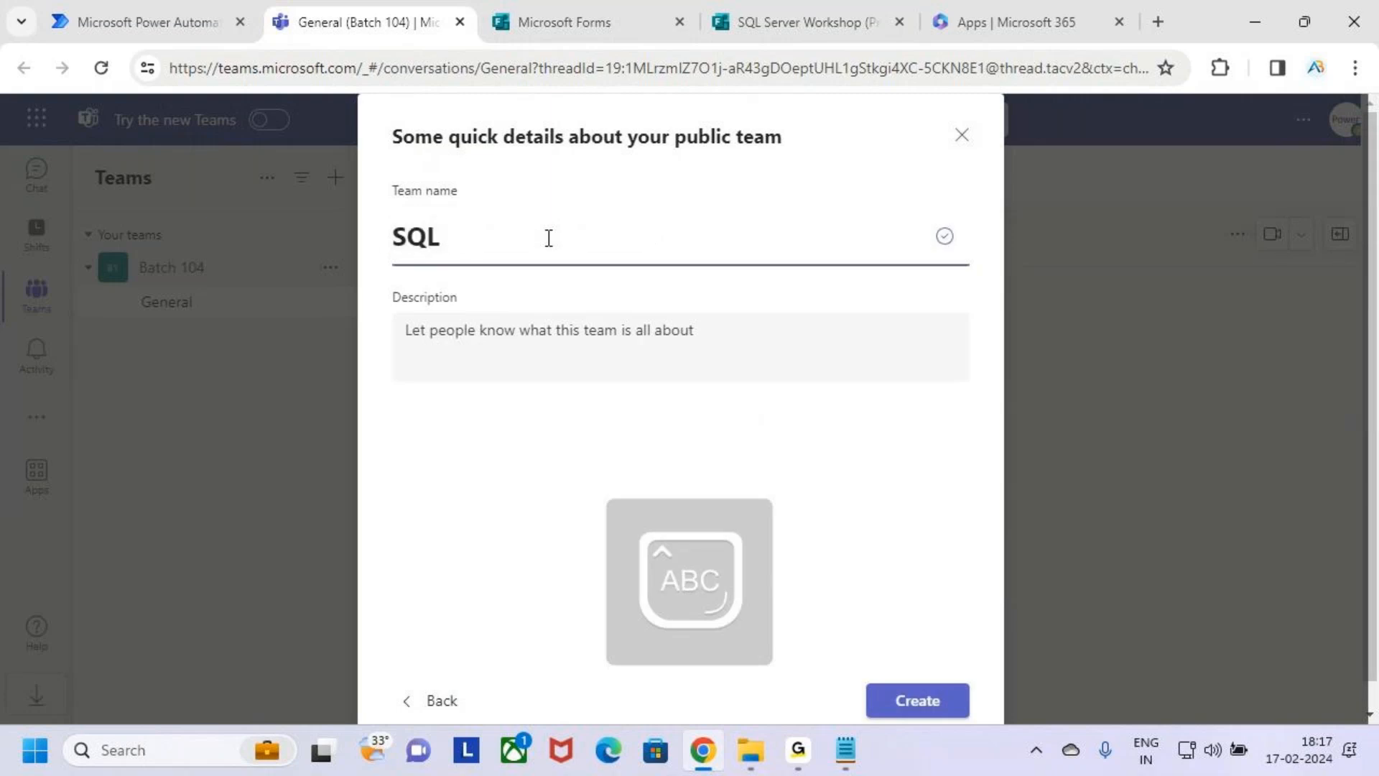
{"action": "key", "text": "Caps_Lock"}
{"action": "type", "text": "S"}
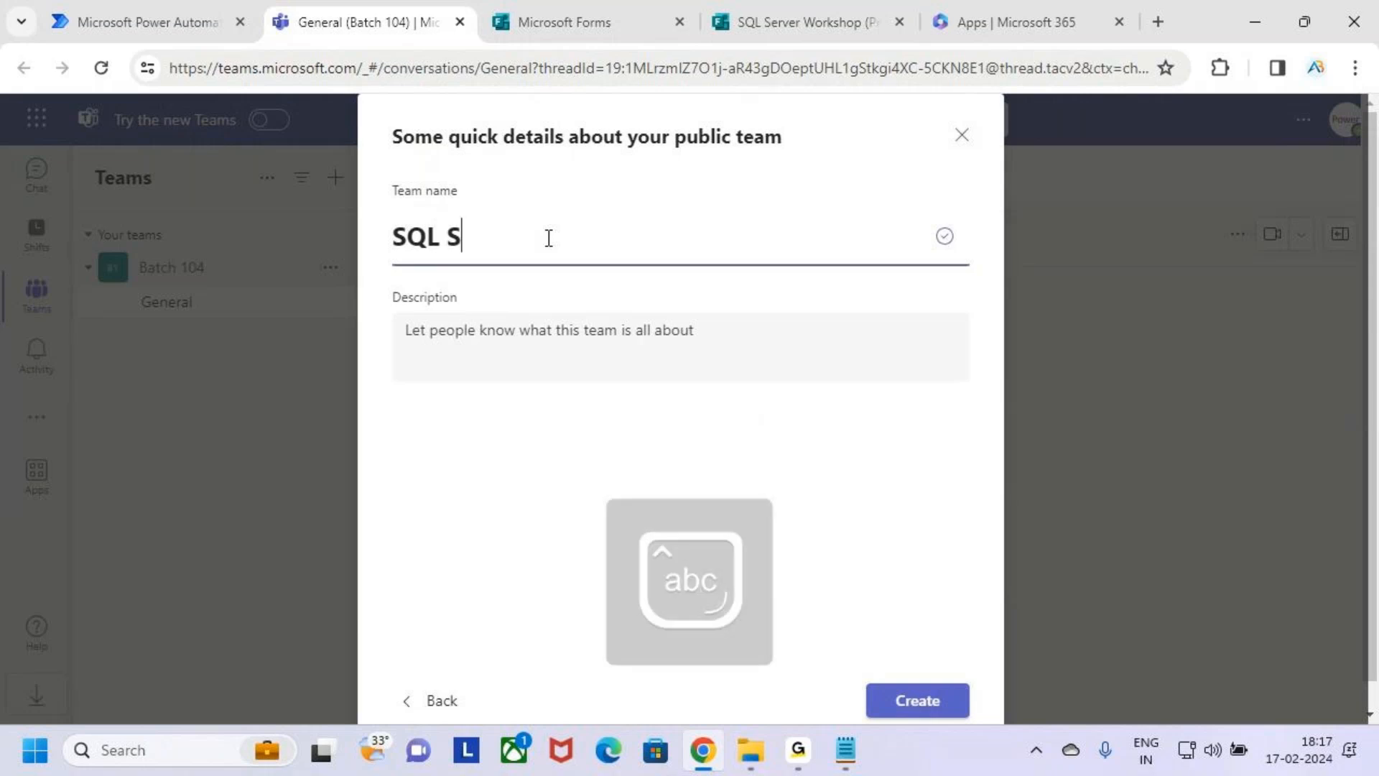
{"action": "type", "text": "erver Workshop 18 Feb"}
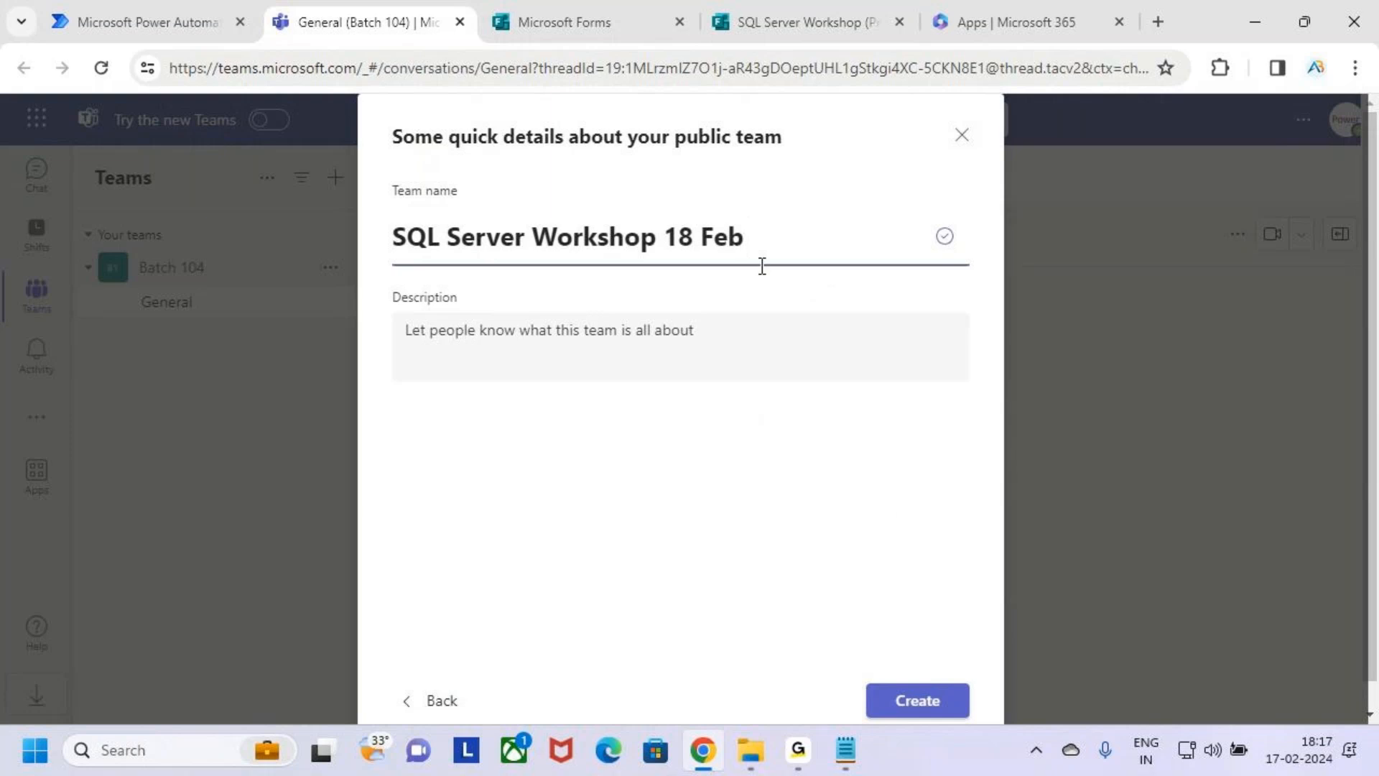
Box and tick the Create option in annotation mode, and create the team without a description.
{"action": "scroll", "coordinate": [932, 510], "scroll_direction": "down", "scroll_amount": 1}
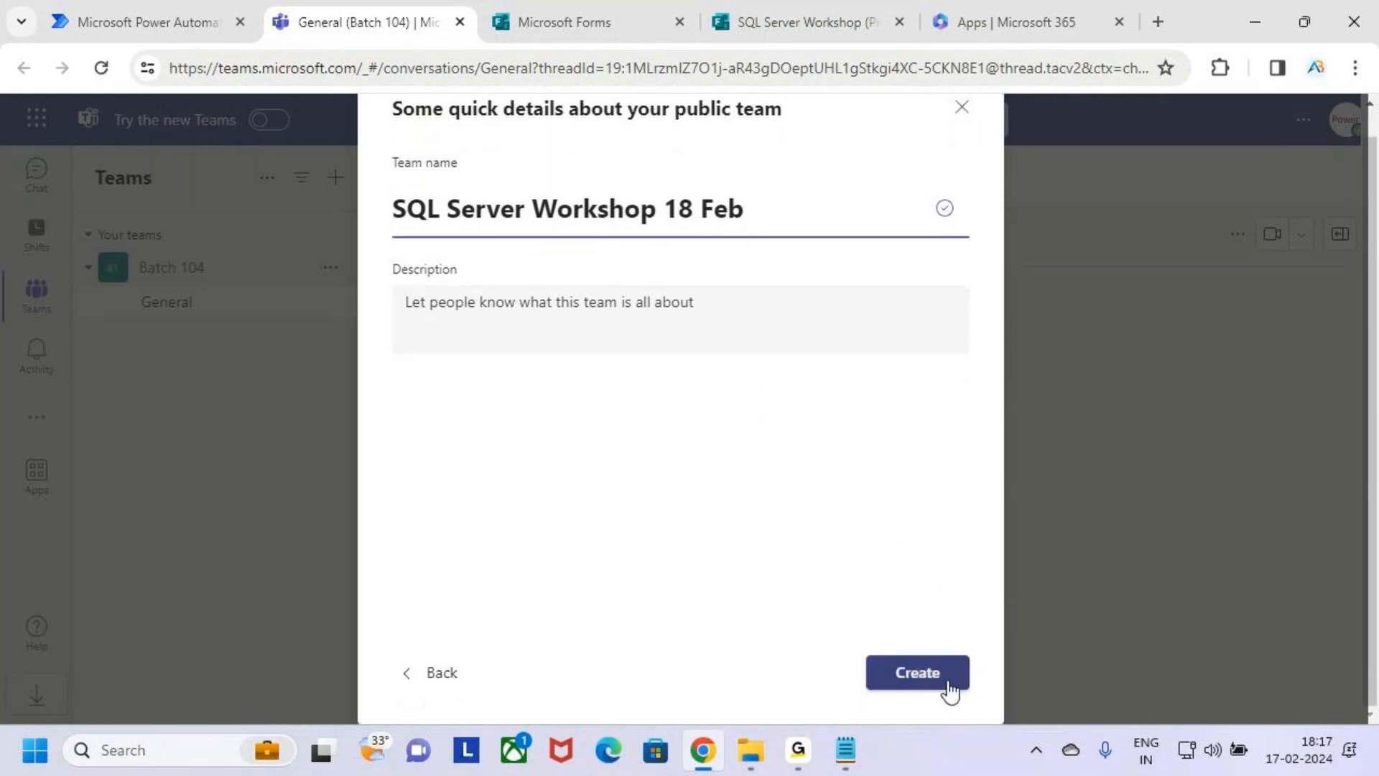
{"action": "key", "text": "ctrl+2"}
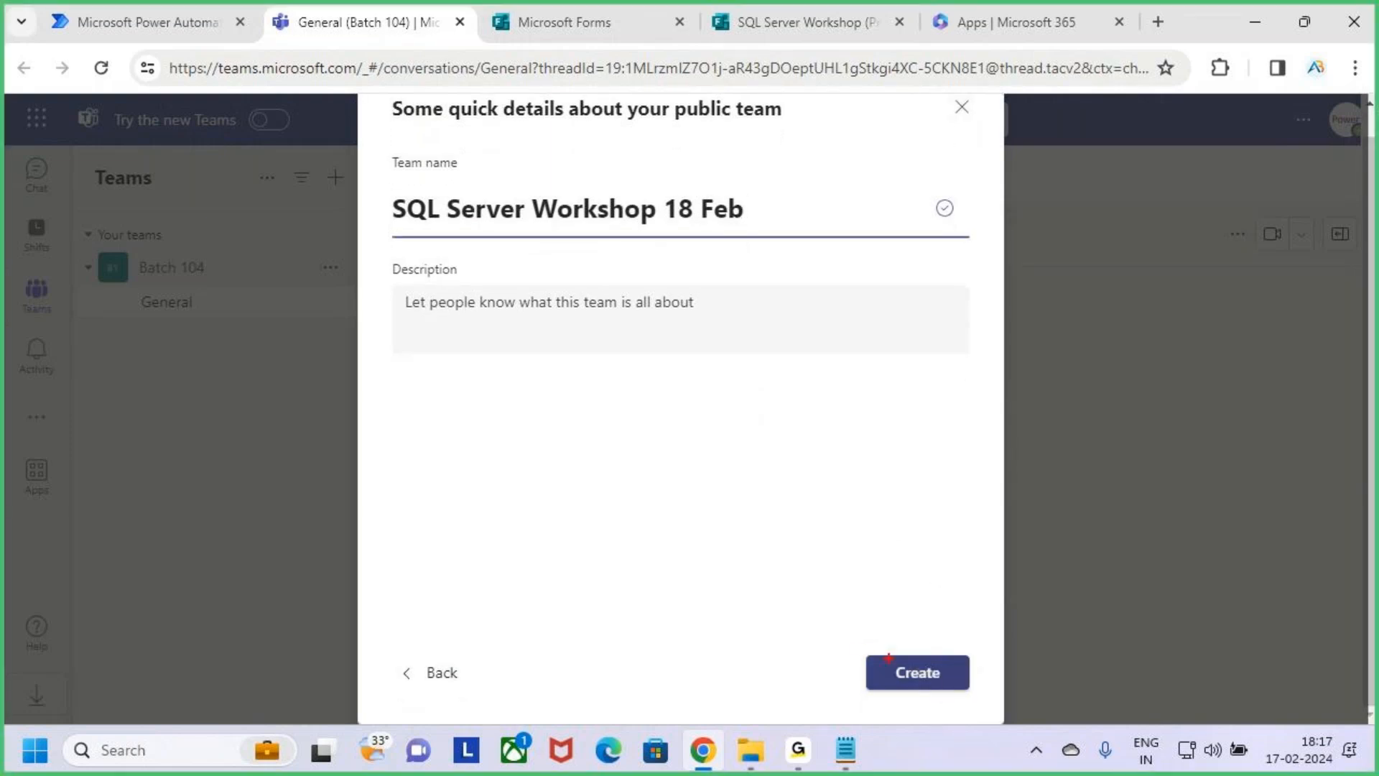
{"action": "mouse_move", "coordinate": [864, 647]}
{"action": "left_mouse_down"}
{"action": "mouse_move", "coordinate": [988, 695]}
{"action": "mouse_move", "coordinate": [997, 591]}
{"action": "left_mouse_up"}
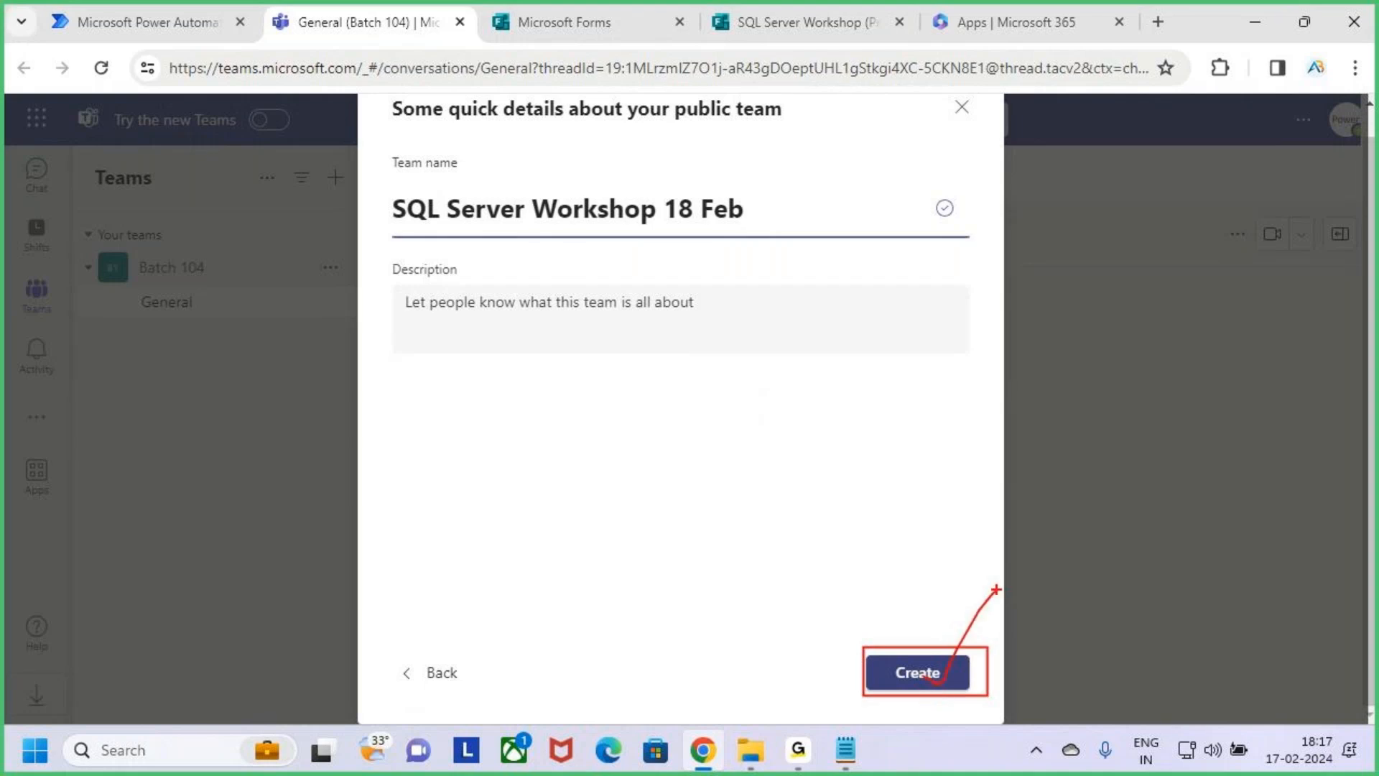
{"action": "key", "text": "Escape"}
{"action": "left_click", "coordinate": [946, 680]}
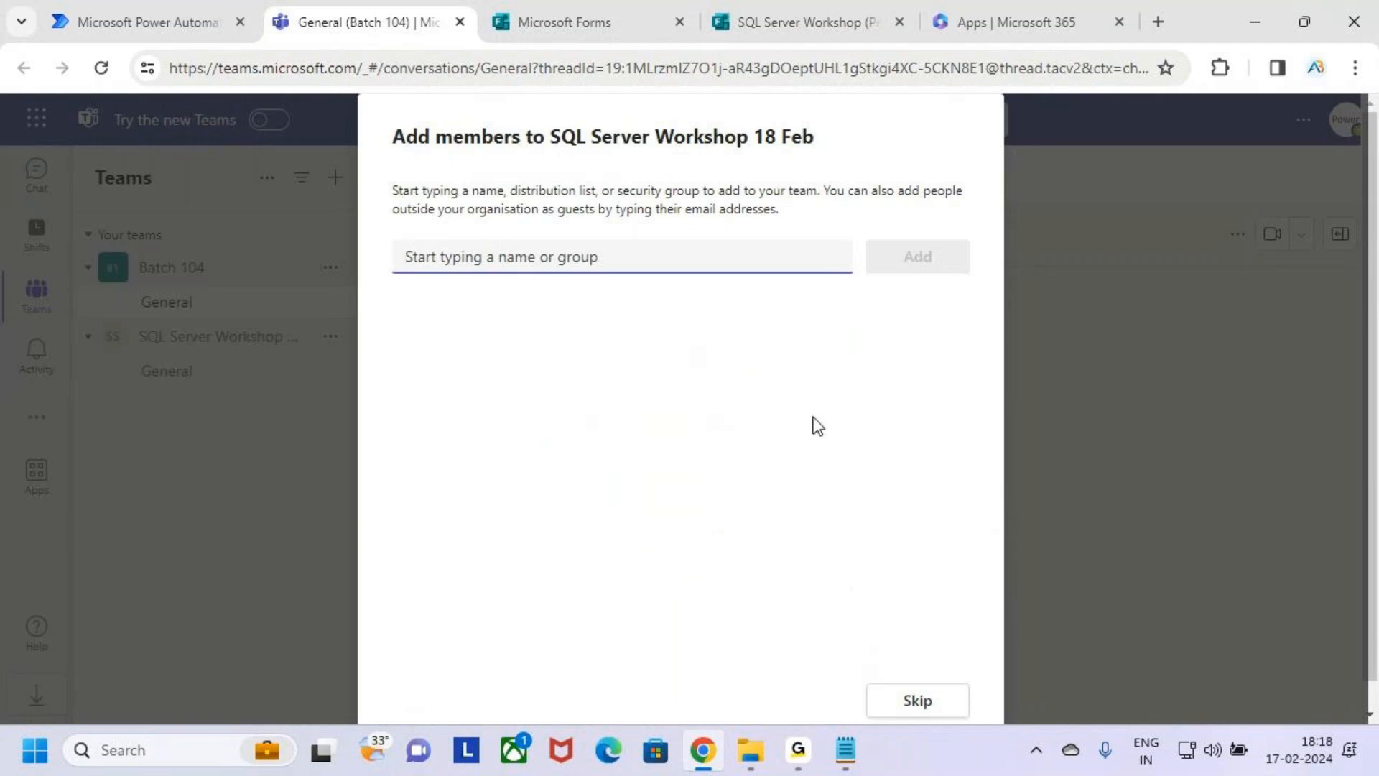
Box the member name field with an arrow in annotation mode, and leave annotation mode.
{"action": "key", "text": "ctrl+2"}
{"action": "mouse_move", "coordinate": [393, 232]}
{"action": "left_mouse_down"}
{"action": "mouse_move", "coordinate": [594, 277]}
{"action": "mouse_move", "coordinate": [755, 281]}
{"action": "left_mouse_up"}
{"action": "left_click_drag", "start_coordinate": [635, 214], "coordinate": [622, 242]}
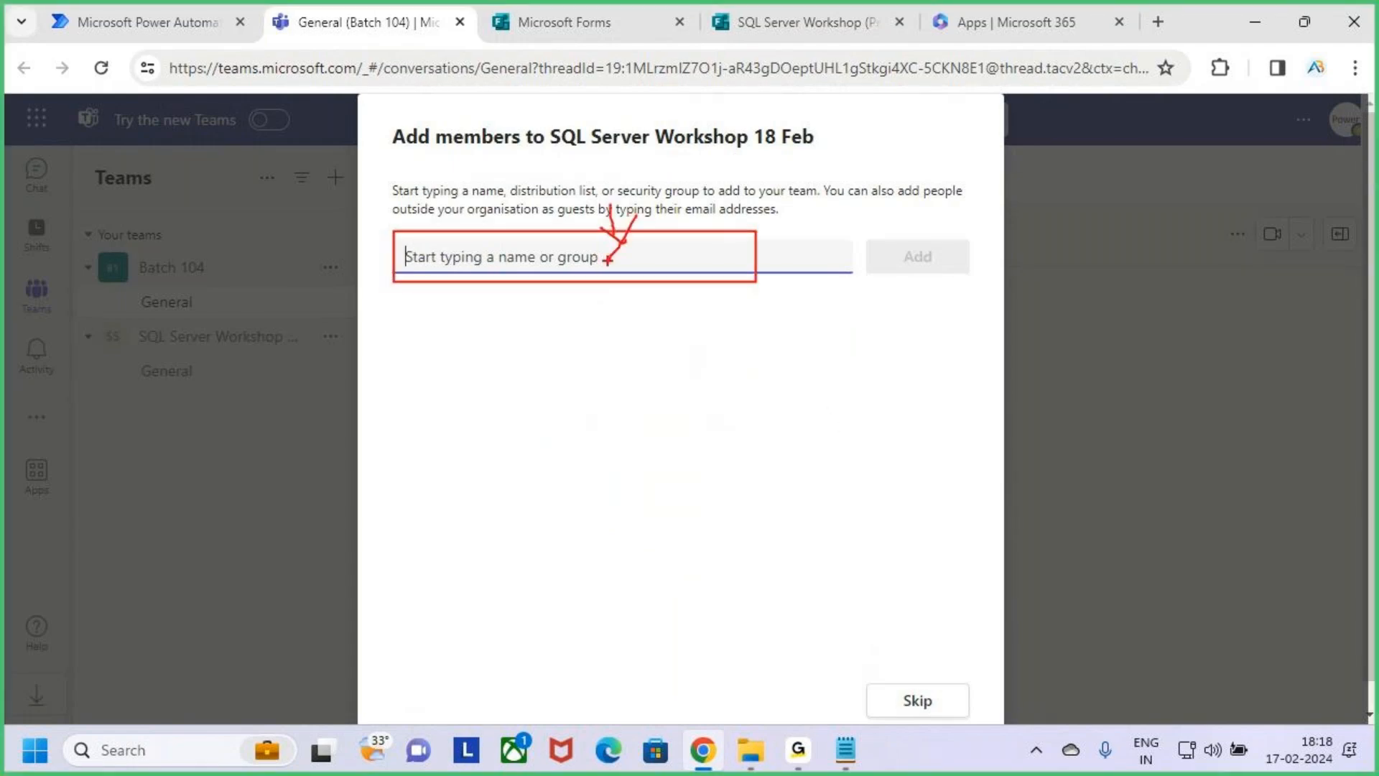
{"action": "key", "text": "Escape"}
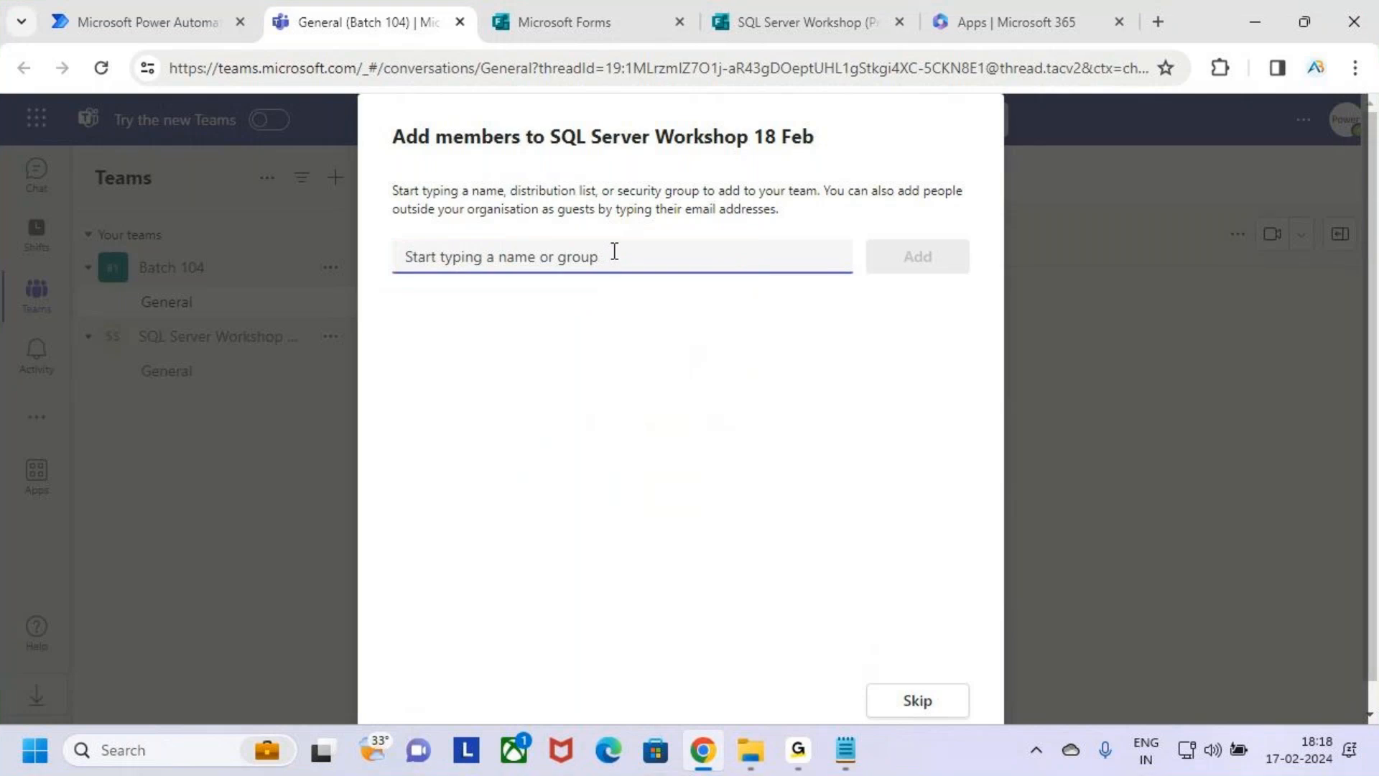
Box and tick the Skip option in annotation mode, and skip adding members to the SQL Server Workshop 18 Feb team.
{"action": "key", "text": "ctrl+2"}
{"action": "left_click_drag", "start_coordinate": [849, 671], "coordinate": [968, 721]}
{"action": "mouse_move", "coordinate": [927, 703]}
{"action": "left_mouse_down"}
{"action": "mouse_move", "coordinate": [936, 709]}
{"action": "mouse_move", "coordinate": [973, 627]}
{"action": "left_mouse_up"}
{"action": "key", "text": "Escape"}
{"action": "left_click", "coordinate": [933, 705]}
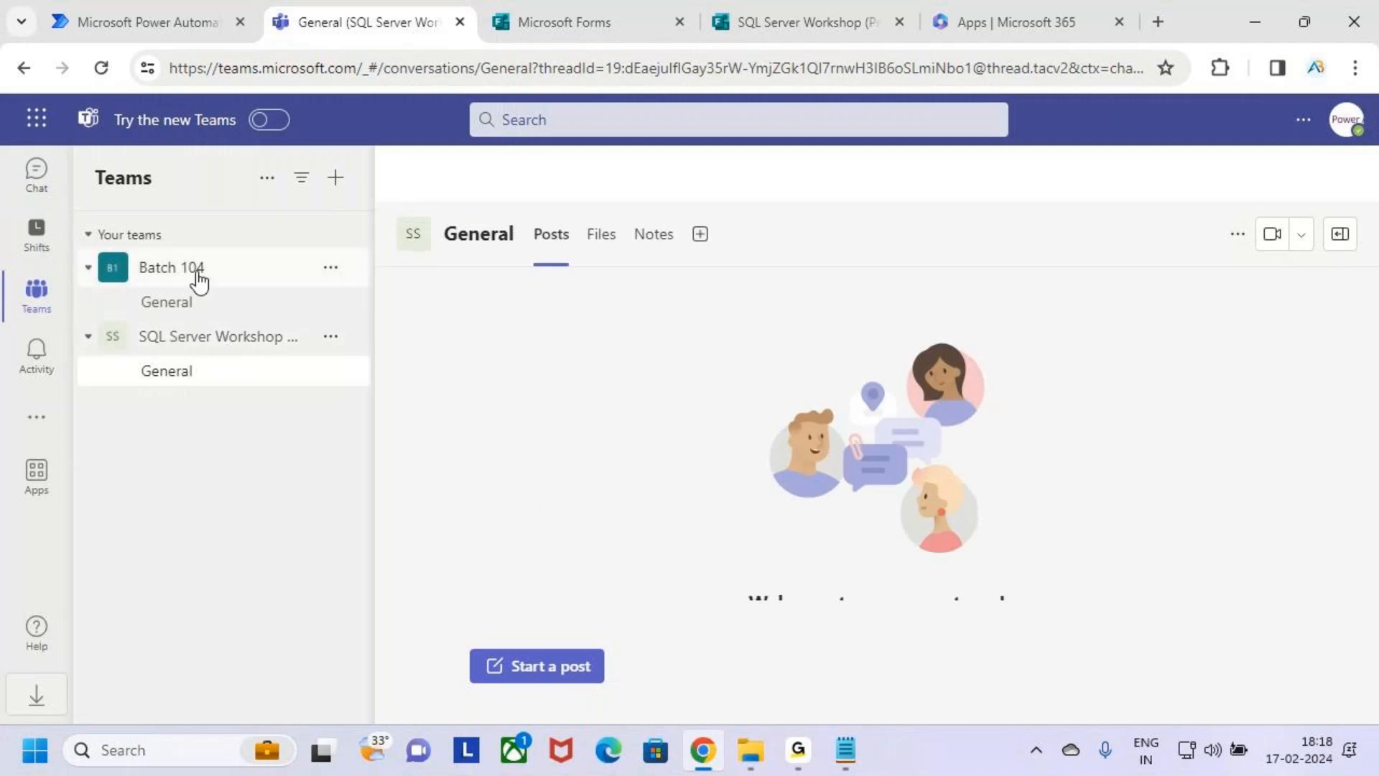
Collapse the SQL Server Workshop team, mark its full-name tooltip in annotation mode, and leave annotation mode.
{"action": "left_click", "coordinate": [230, 350]}
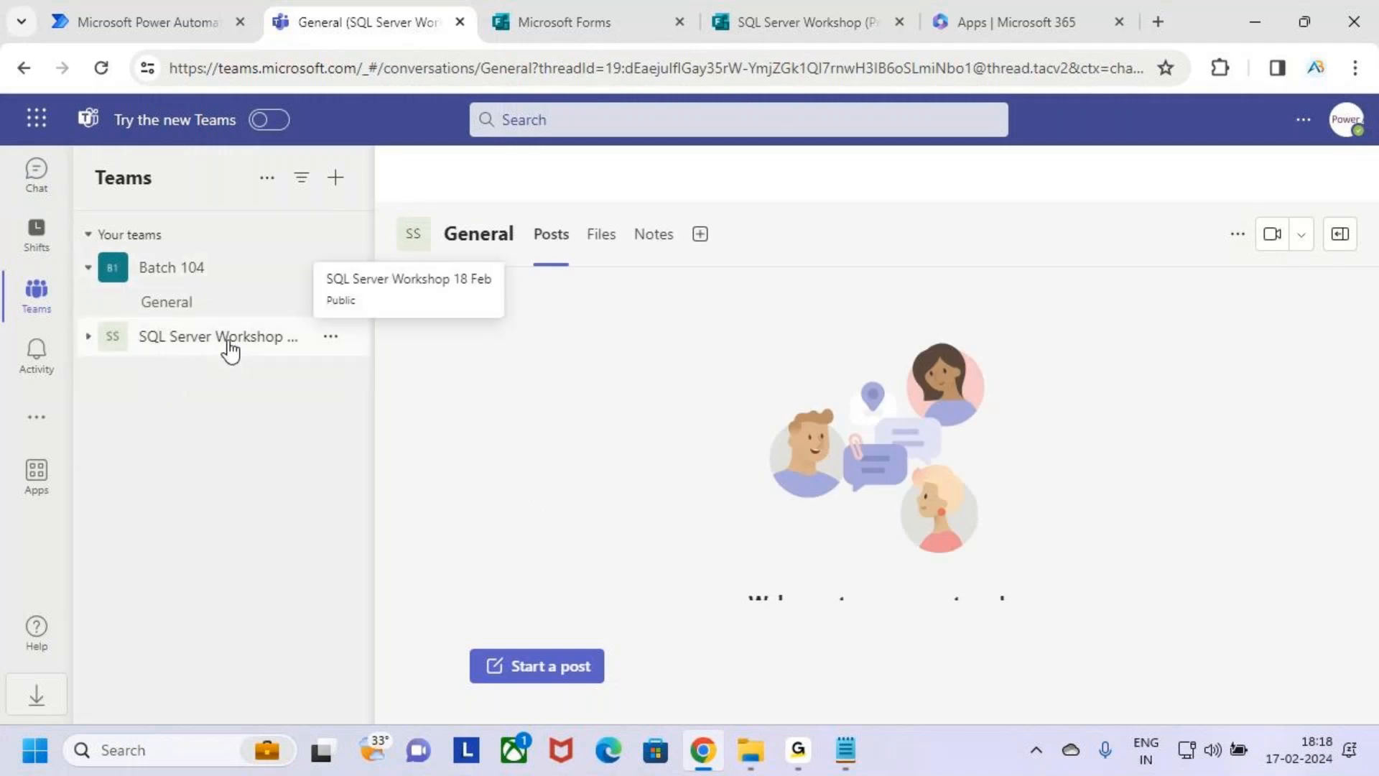
{"action": "key", "text": "ctrl+2"}
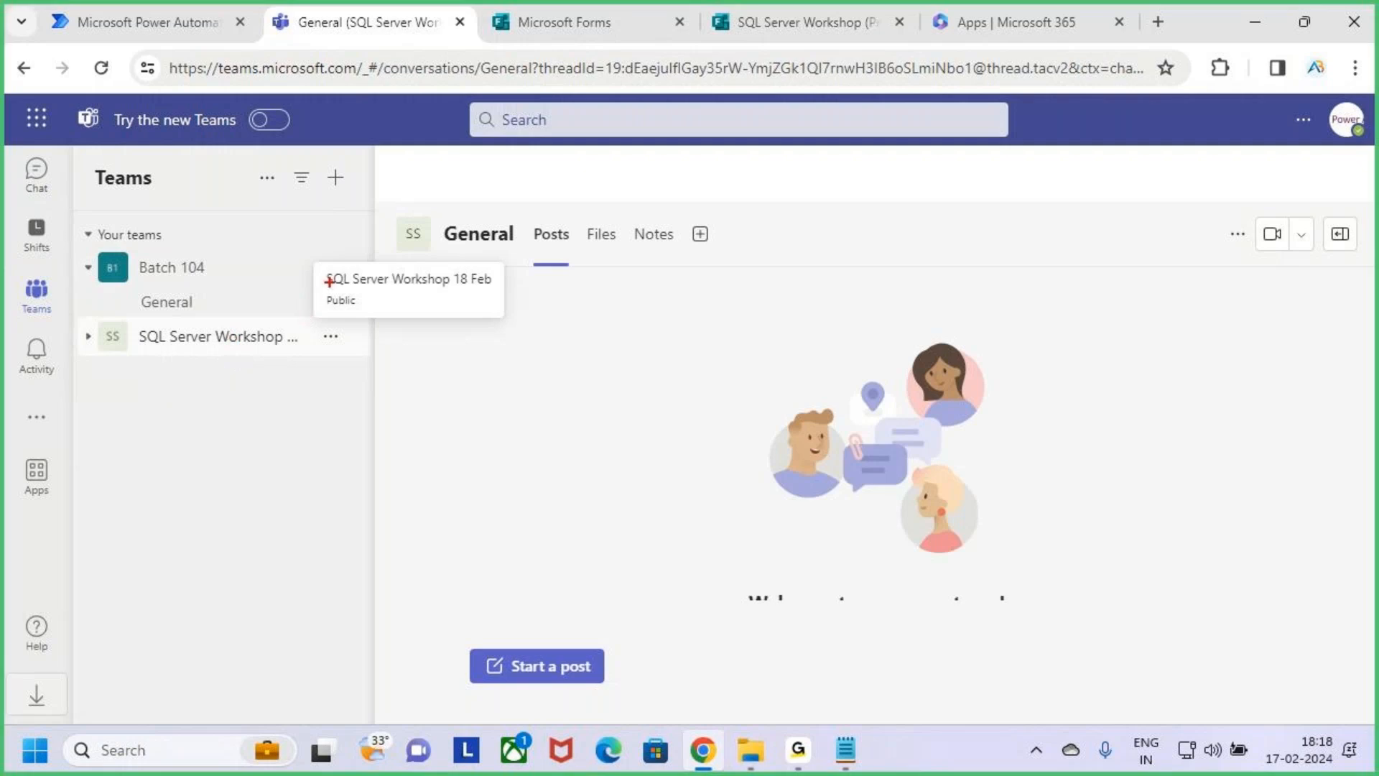
{"action": "mouse_move", "coordinate": [334, 271]}
{"action": "left_mouse_down"}
{"action": "mouse_move", "coordinate": [510, 288]}
{"action": "mouse_move", "coordinate": [543, 233]}
{"action": "left_mouse_up"}
{"action": "key", "text": "Escape"}
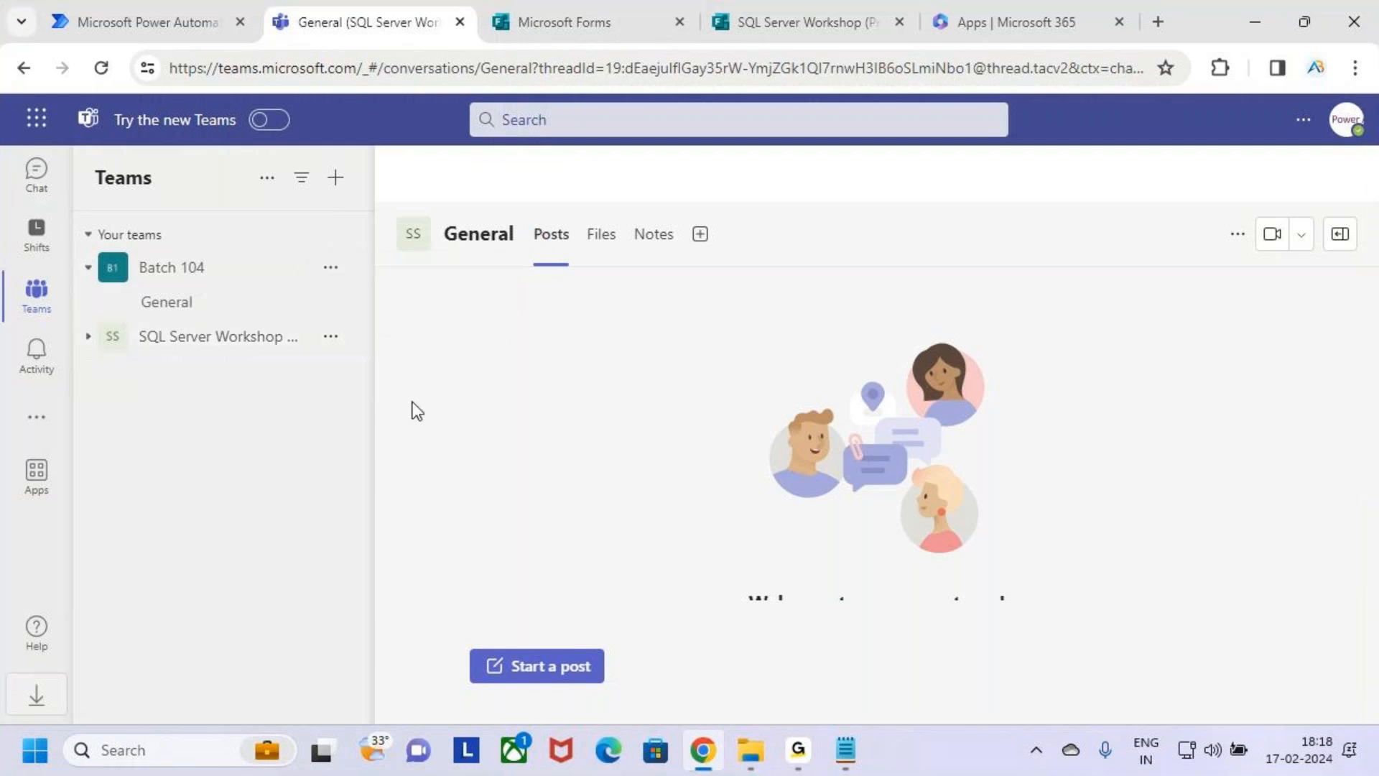
Examine the header and both questions in the SQL Server Workshop form preview.
{"action": "left_click", "coordinate": [592, 14]}
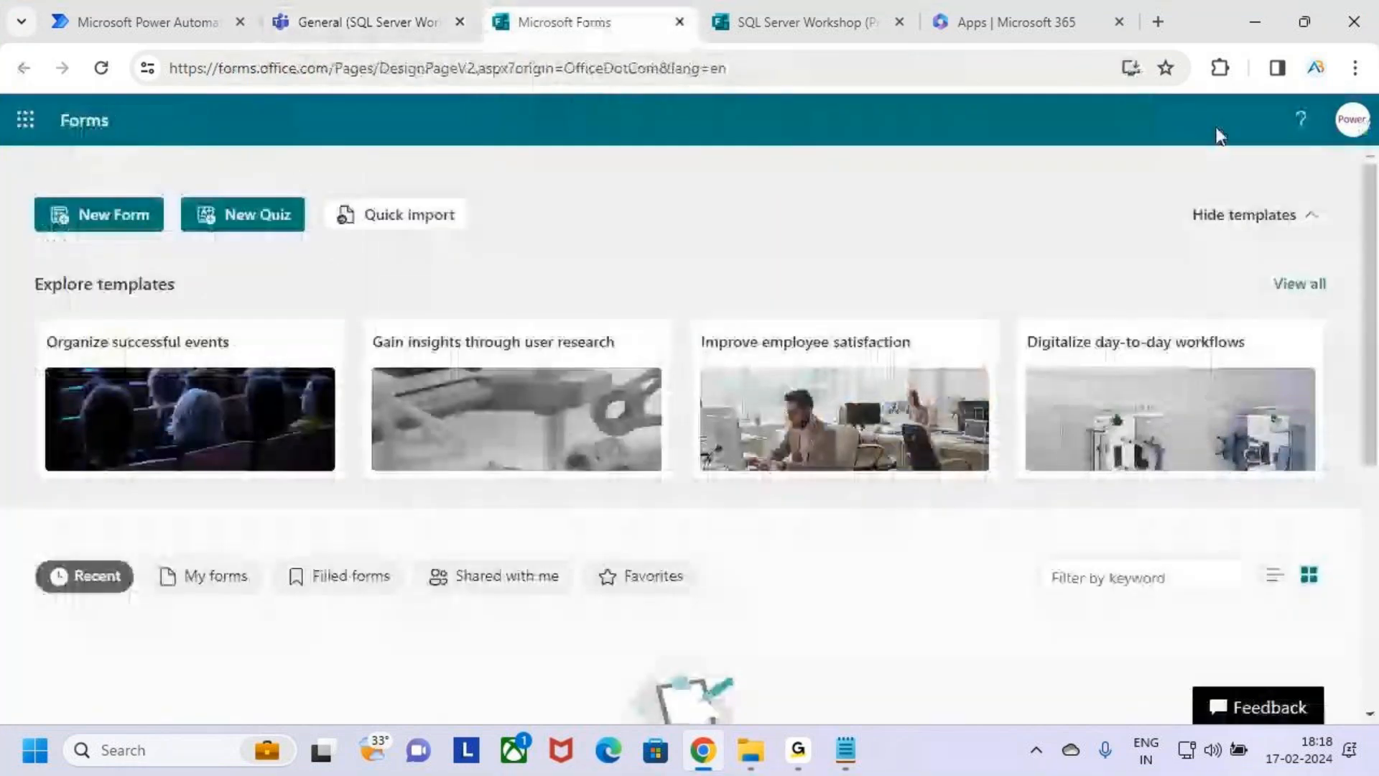
{"action": "left_click", "coordinate": [747, 23]}
{"action": "scroll", "coordinate": [734, 557], "scroll_direction": "down", "scroll_amount": 6}
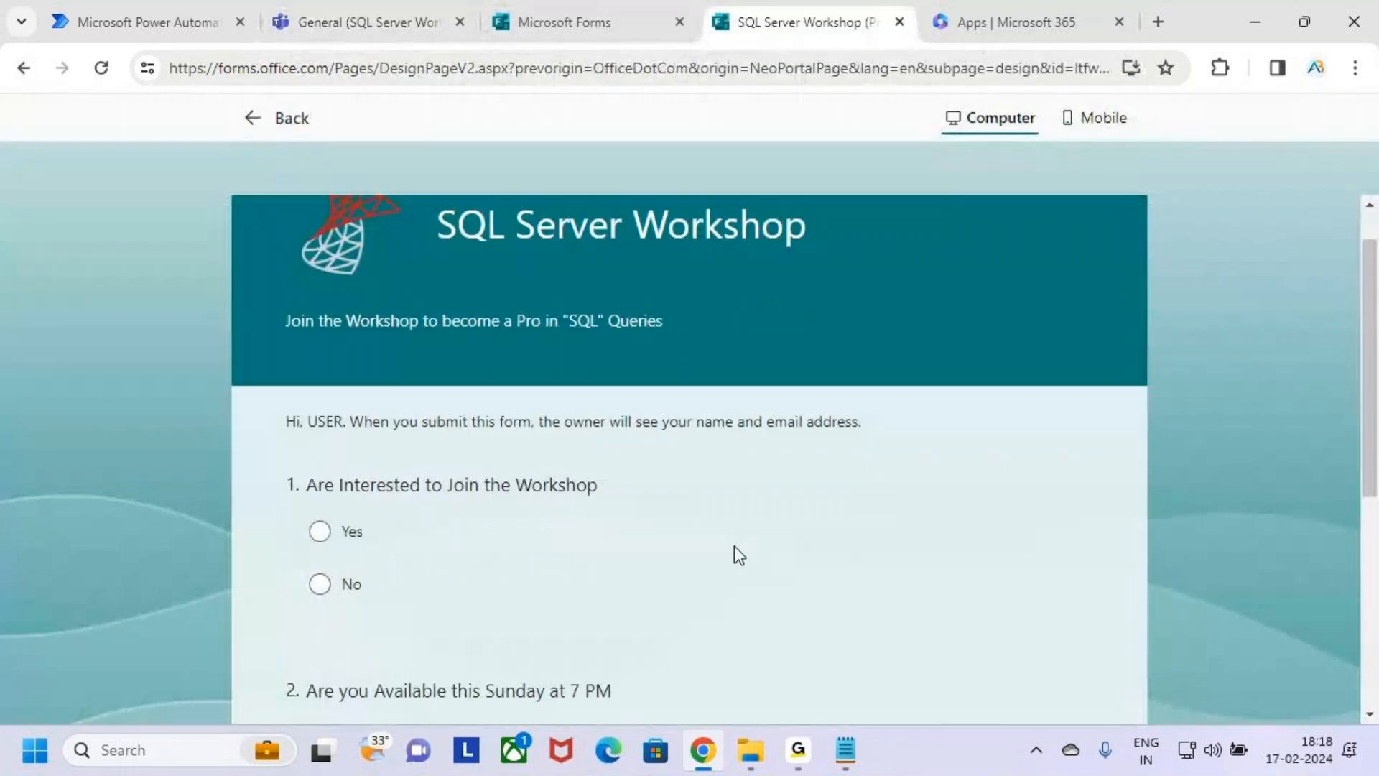
{"action": "scroll", "coordinate": [734, 568], "scroll_direction": "up", "scroll_amount": 5}
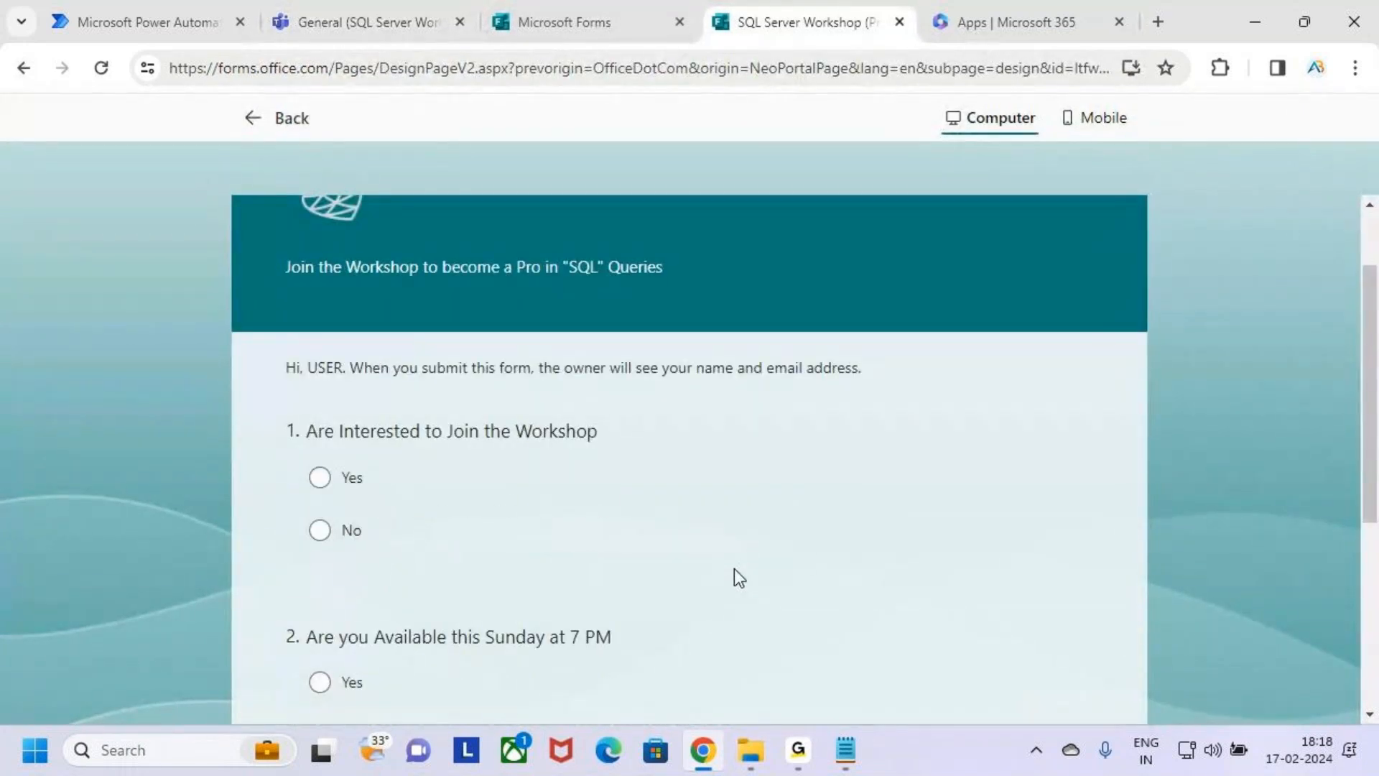
{"action": "scroll", "coordinate": [734, 568], "scroll_direction": "down", "scroll_amount": 3}
{"action": "scroll", "coordinate": [732, 576], "scroll_direction": "up", "scroll_amount": 5}
{"action": "scroll", "coordinate": [730, 579], "scroll_direction": "down", "scroll_amount": 3}
{"action": "scroll", "coordinate": [725, 596], "scroll_direction": "up", "scroll_amount": 3}
{"action": "left_click", "coordinate": [572, 17]}
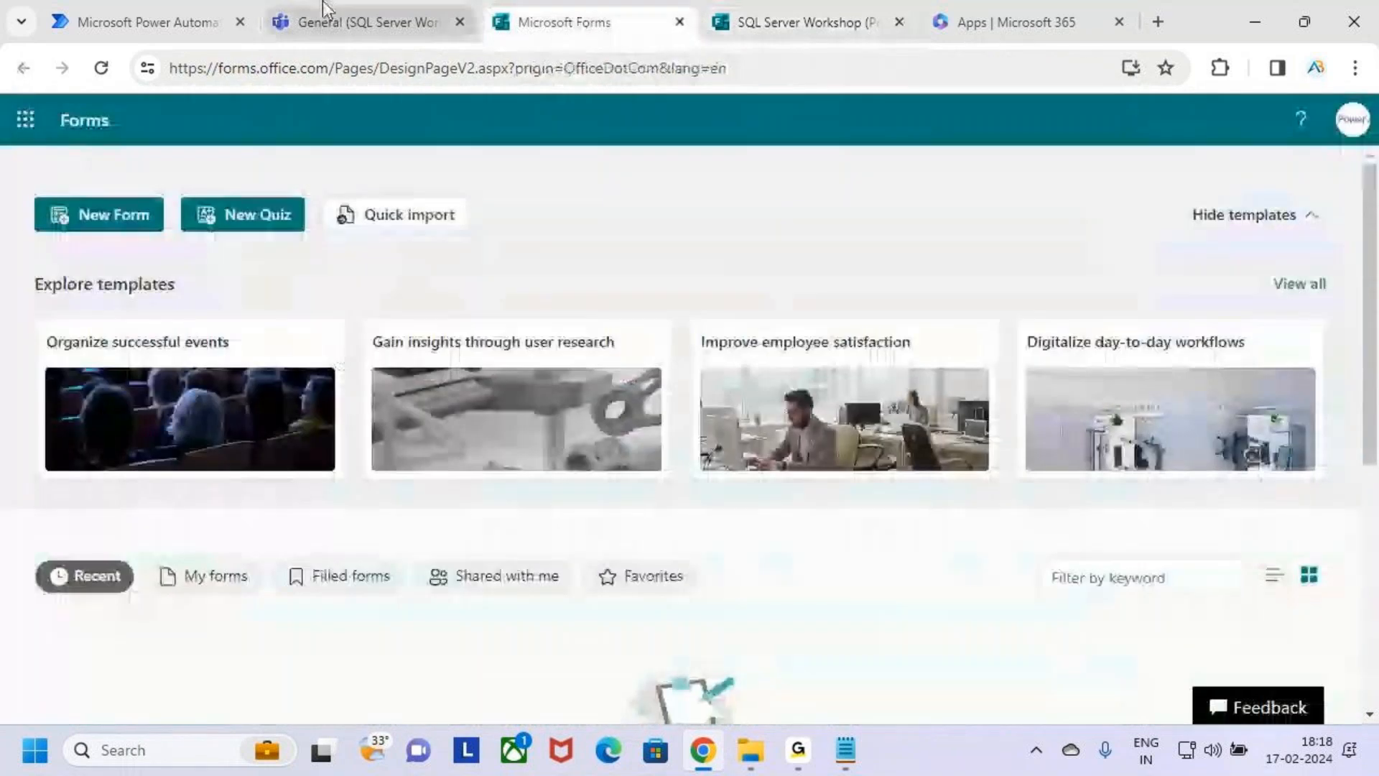
Return to Teams, expand the SQL Server Workshop team to its General channel, and mark the team in annotation mode.
{"action": "left_click", "coordinate": [325, 15]}
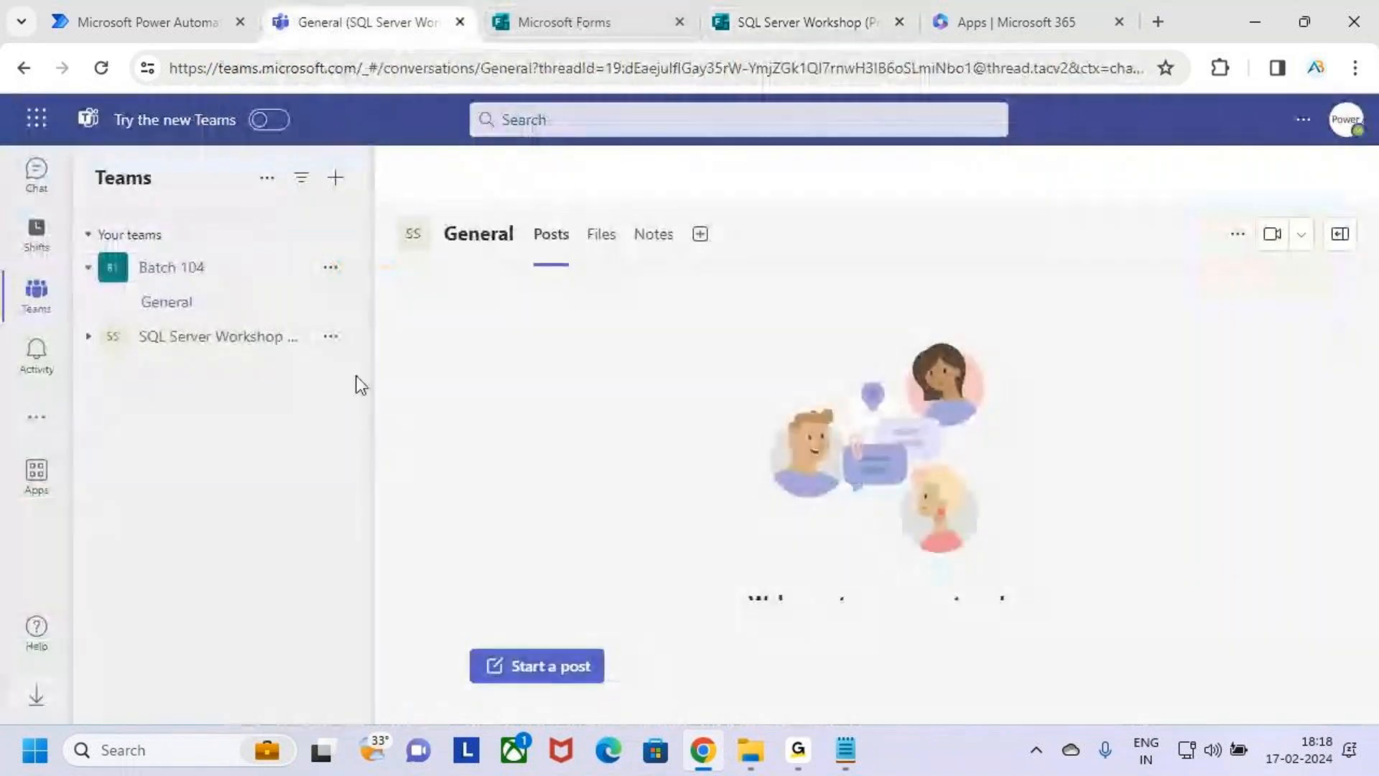
{"action": "left_click", "coordinate": [184, 342]}
{"action": "left_click", "coordinate": [209, 374]}
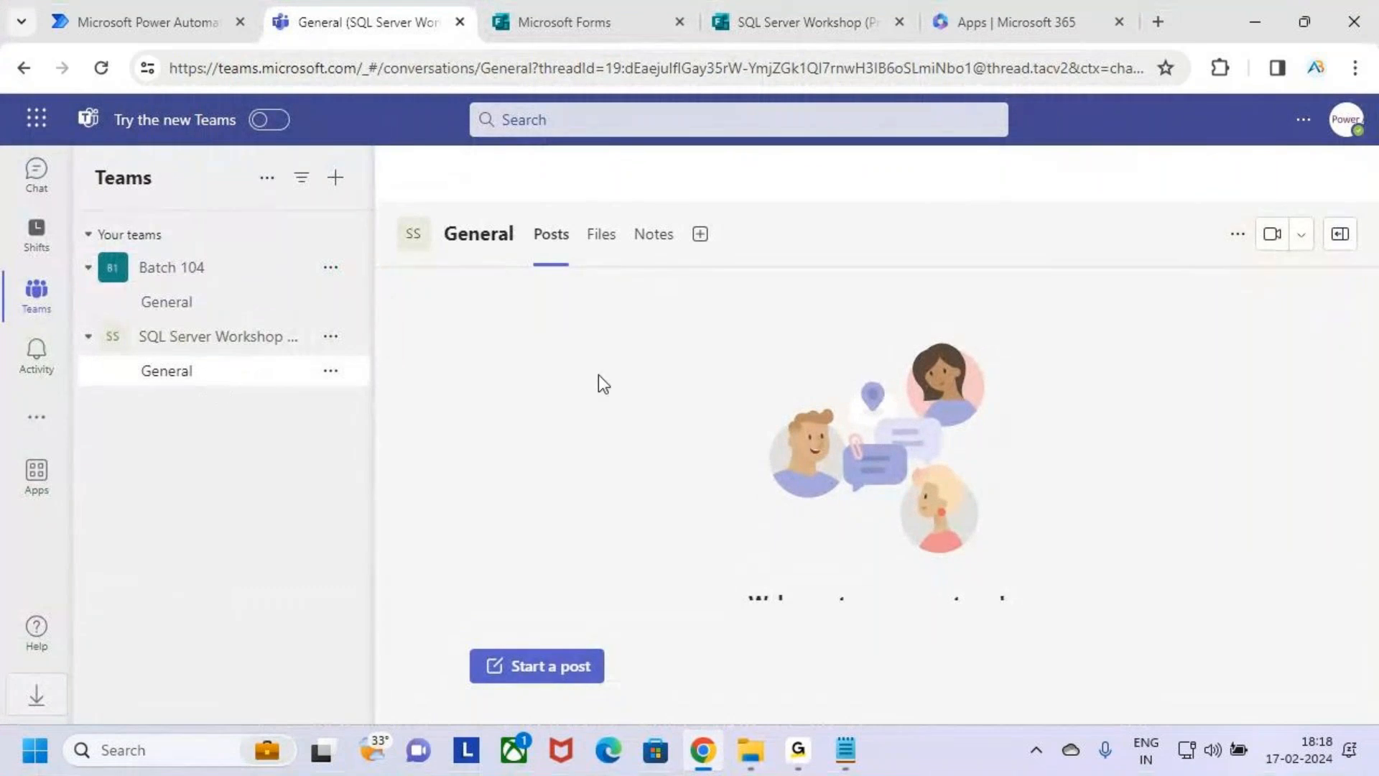
{"action": "key", "text": "ctrl+2"}
{"action": "mouse_move", "coordinate": [115, 321]}
{"action": "left_mouse_down"}
{"action": "mouse_move", "coordinate": [320, 392]}
{"action": "mouse_move", "coordinate": [400, 287]}
{"action": "left_mouse_up"}
{"action": "key", "text": "Escape"}
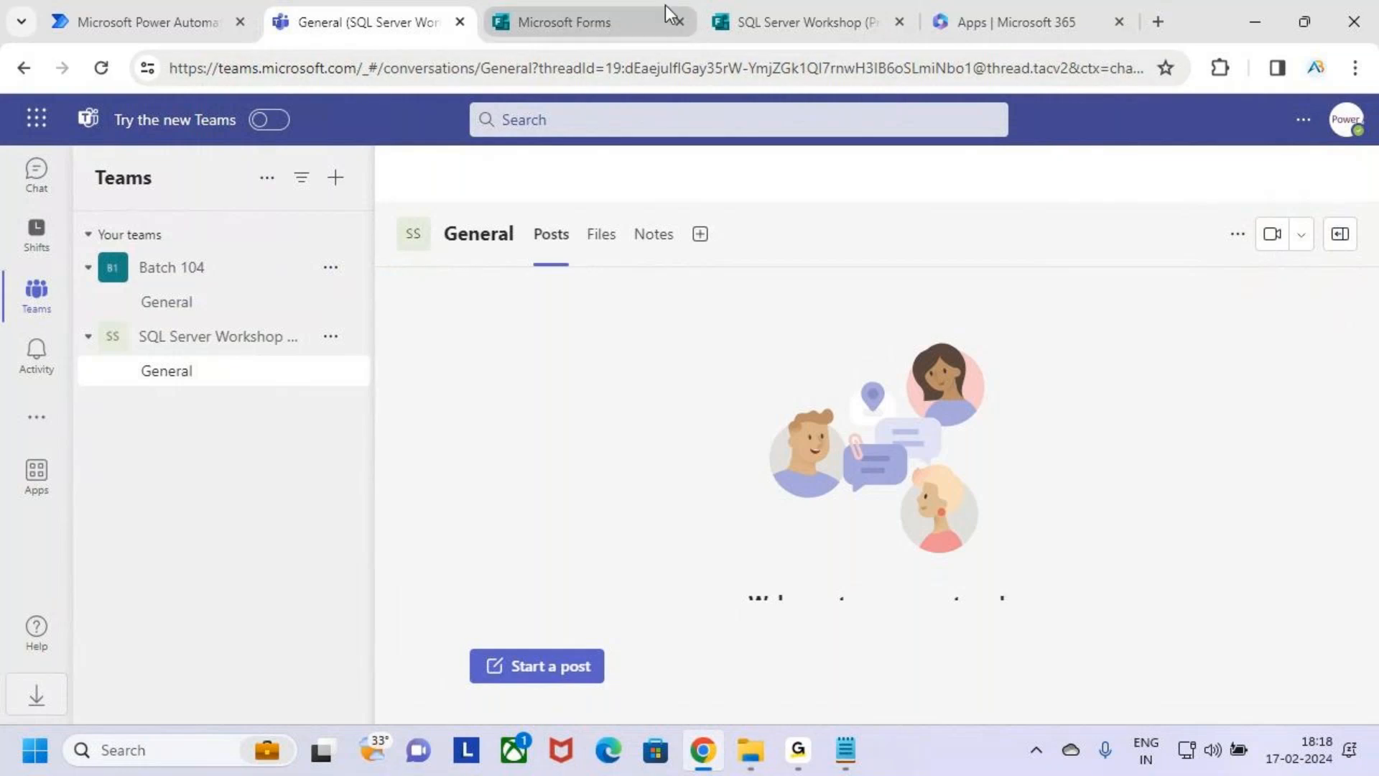
Check the workshop form's questions in the preview again and go back to the SQL Server Workshop team.
{"action": "left_click", "coordinate": [801, 21]}
{"action": "scroll", "coordinate": [543, 589], "scroll_direction": "down", "scroll_amount": 5}
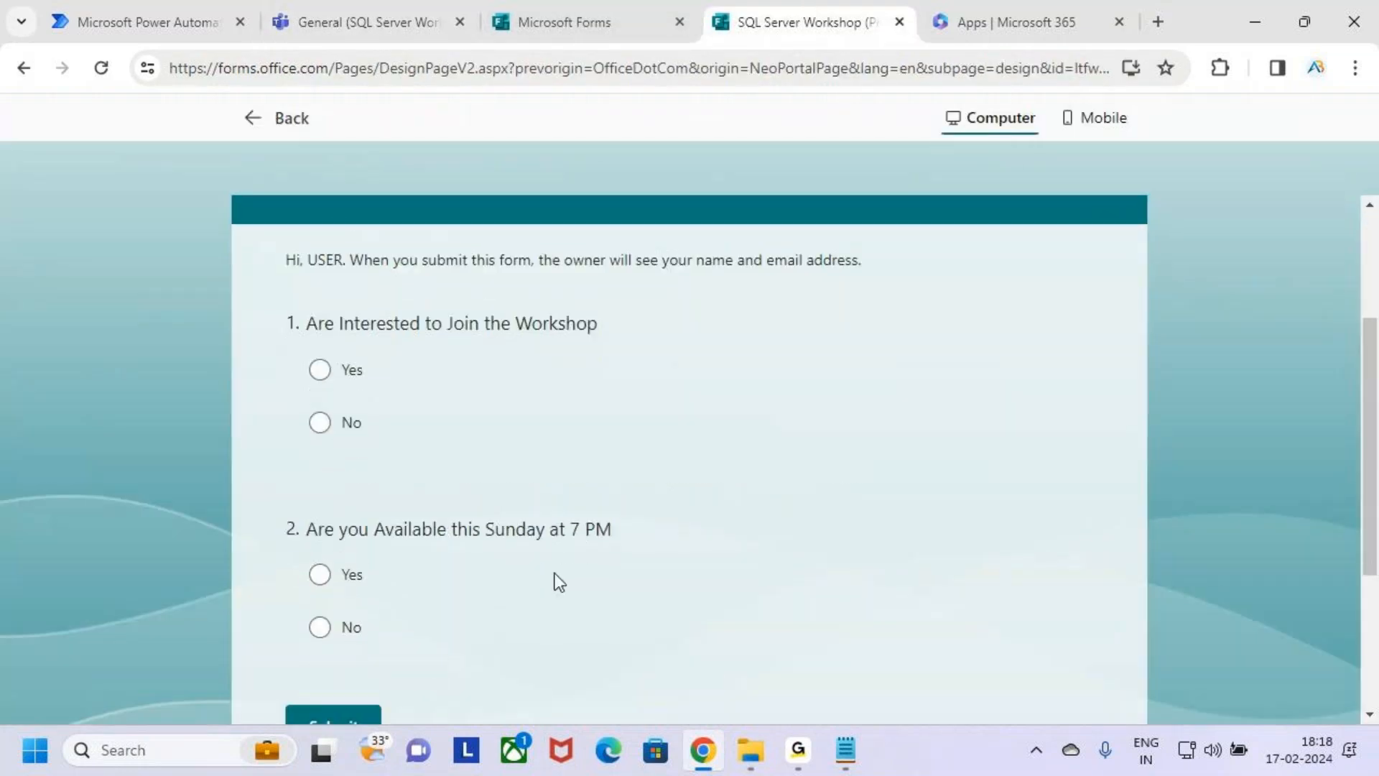
{"action": "scroll", "coordinate": [551, 560], "scroll_direction": "up", "scroll_amount": 5}
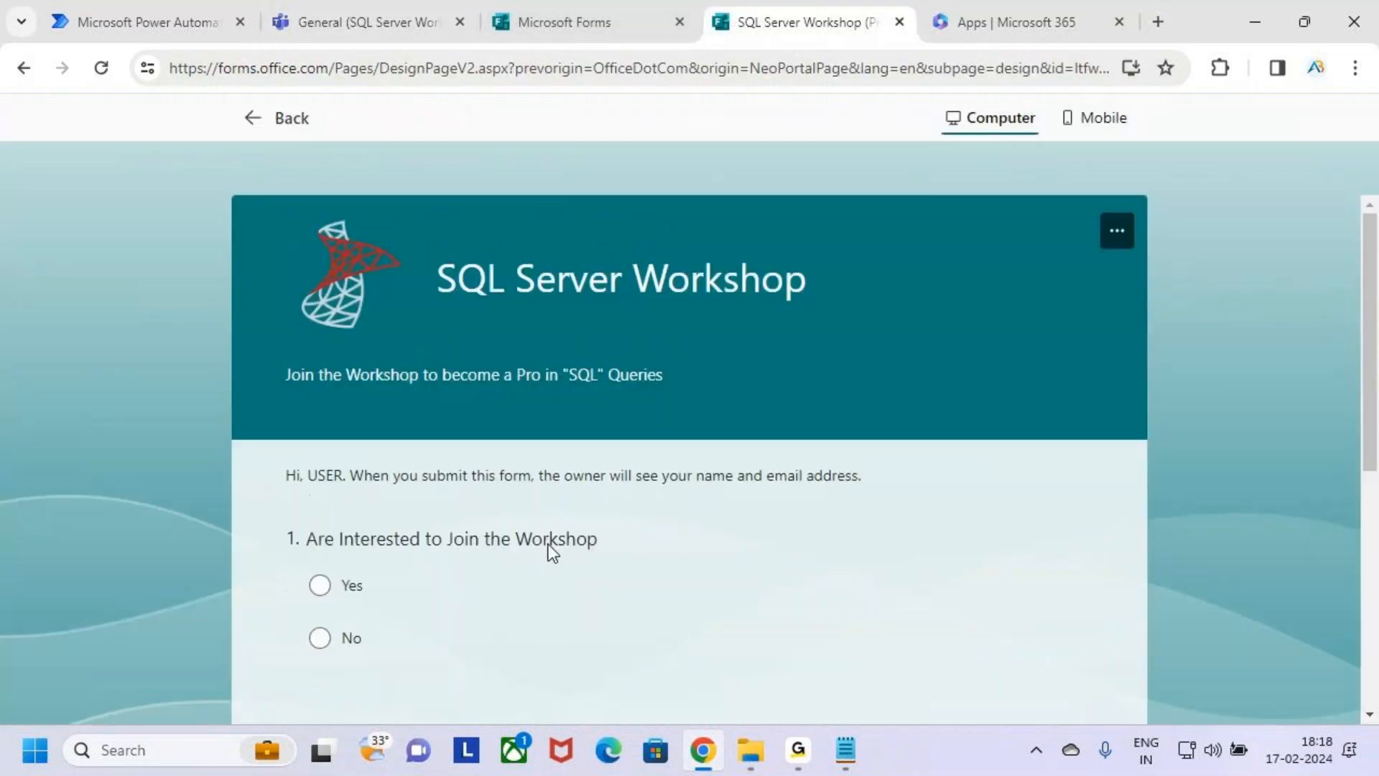
{"action": "left_click", "coordinate": [352, 10]}
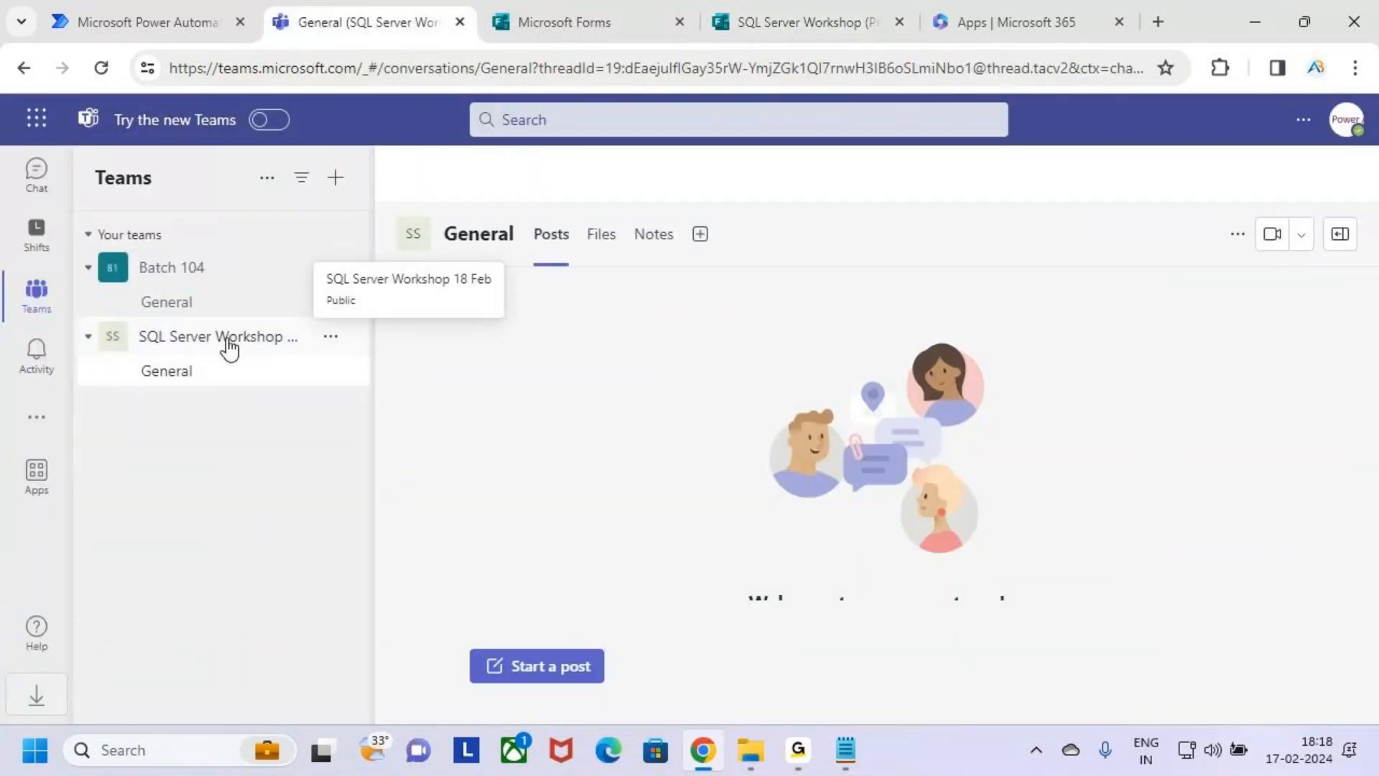
Switch to Power Automate, mark the Create option in annotation mode, and open the flow creation page.
{"action": "left_click", "coordinate": [180, 3]}
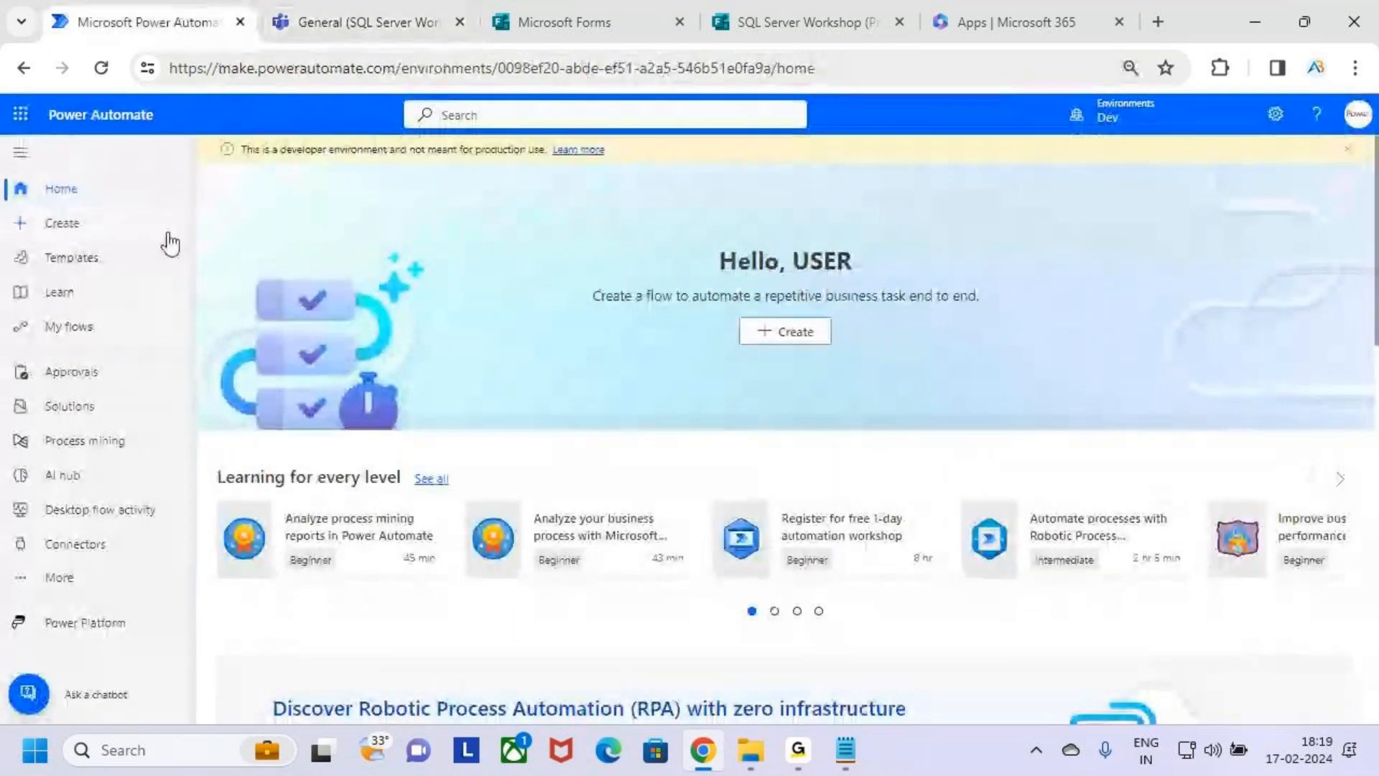
{"action": "key", "text": "ctrl+2"}
{"action": "mouse_move", "coordinate": [27, 203]}
{"action": "left_mouse_down"}
{"action": "mouse_move", "coordinate": [146, 245]}
{"action": "mouse_move", "coordinate": [178, 178]}
{"action": "left_mouse_up"}
{"action": "key", "text": "Escape"}
{"action": "left_click", "coordinate": [131, 232]}
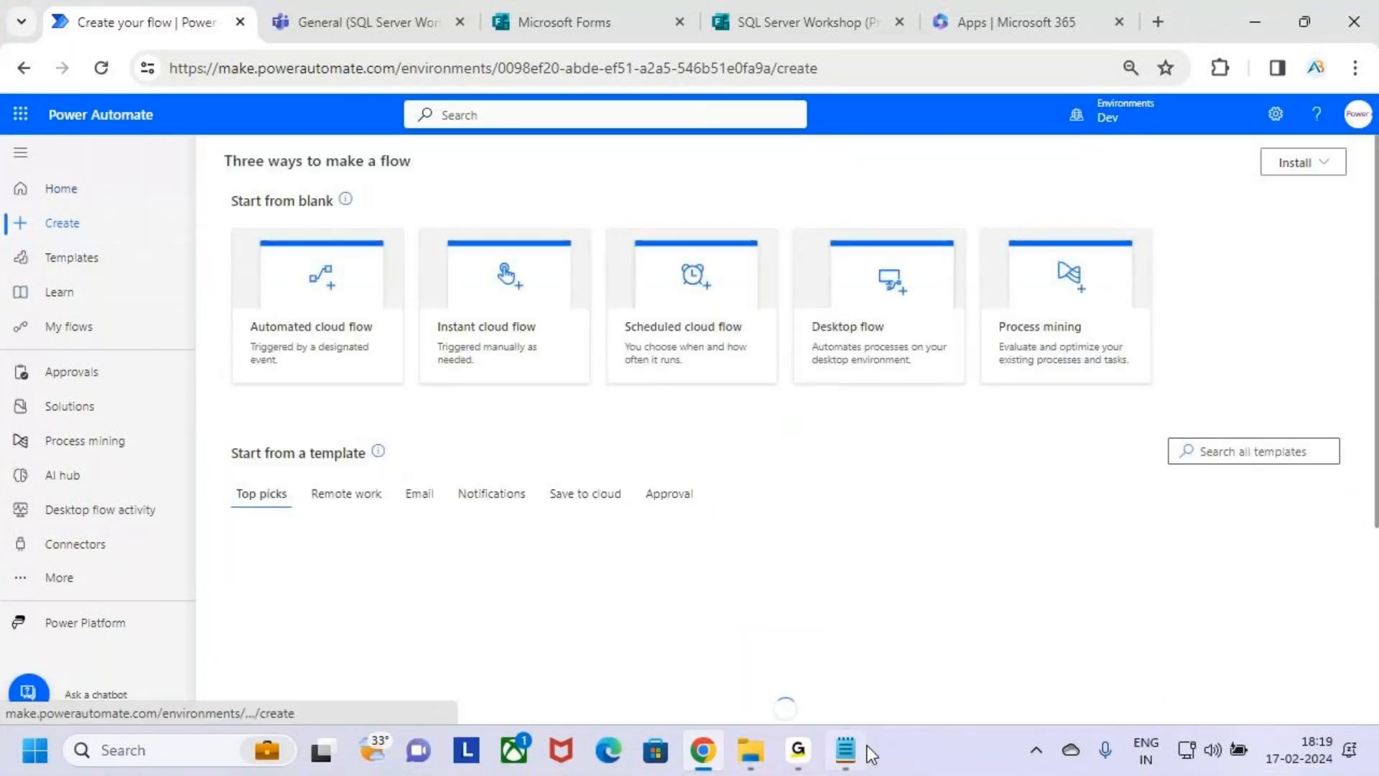
Review the SQL Server Workshop form preview from its header to its end, marking the Submit option in annotation mode.
{"action": "mouse_move", "coordinate": [862, 748]}
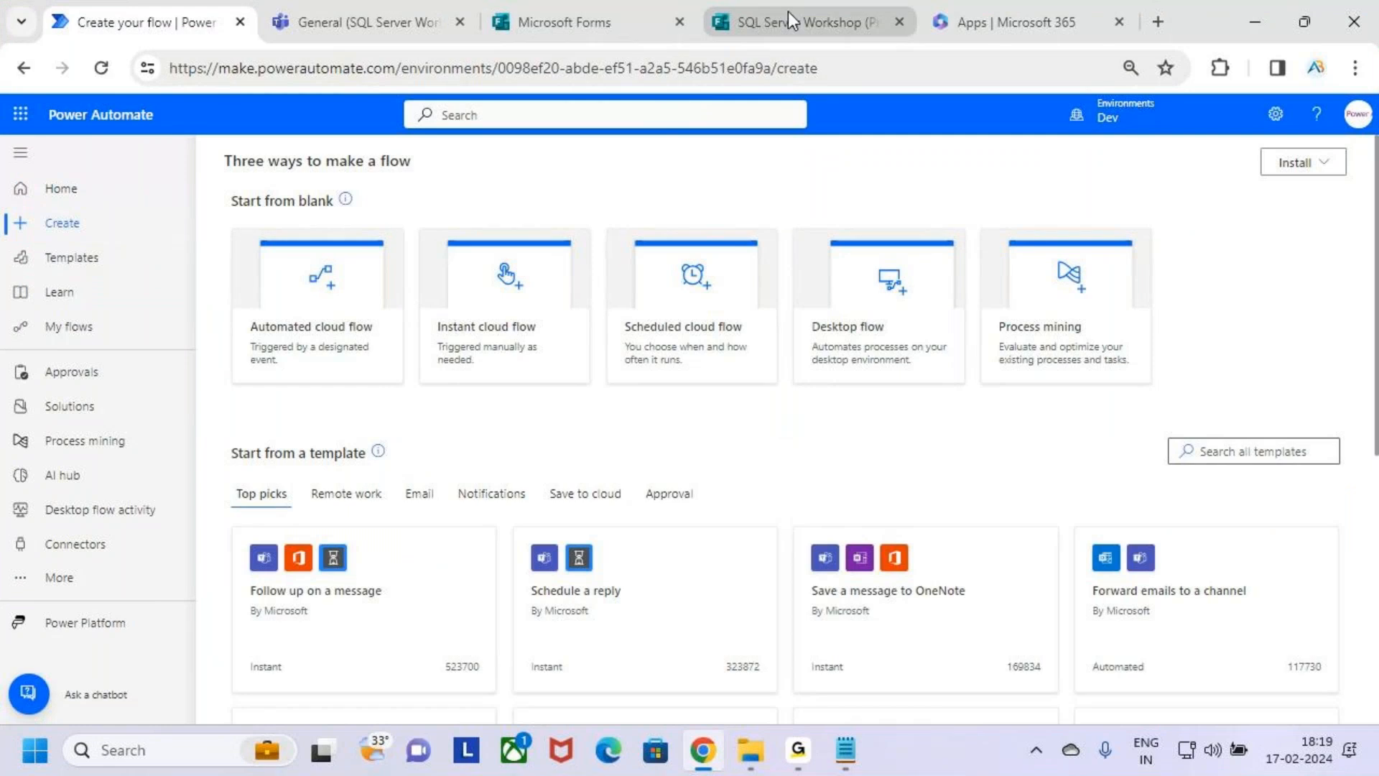
{"action": "left_click", "coordinate": [787, 12]}
{"action": "scroll", "coordinate": [654, 432], "scroll_direction": "down", "scroll_amount": 2}
{"action": "scroll", "coordinate": [654, 436], "scroll_direction": "up", "scroll_amount": 2}
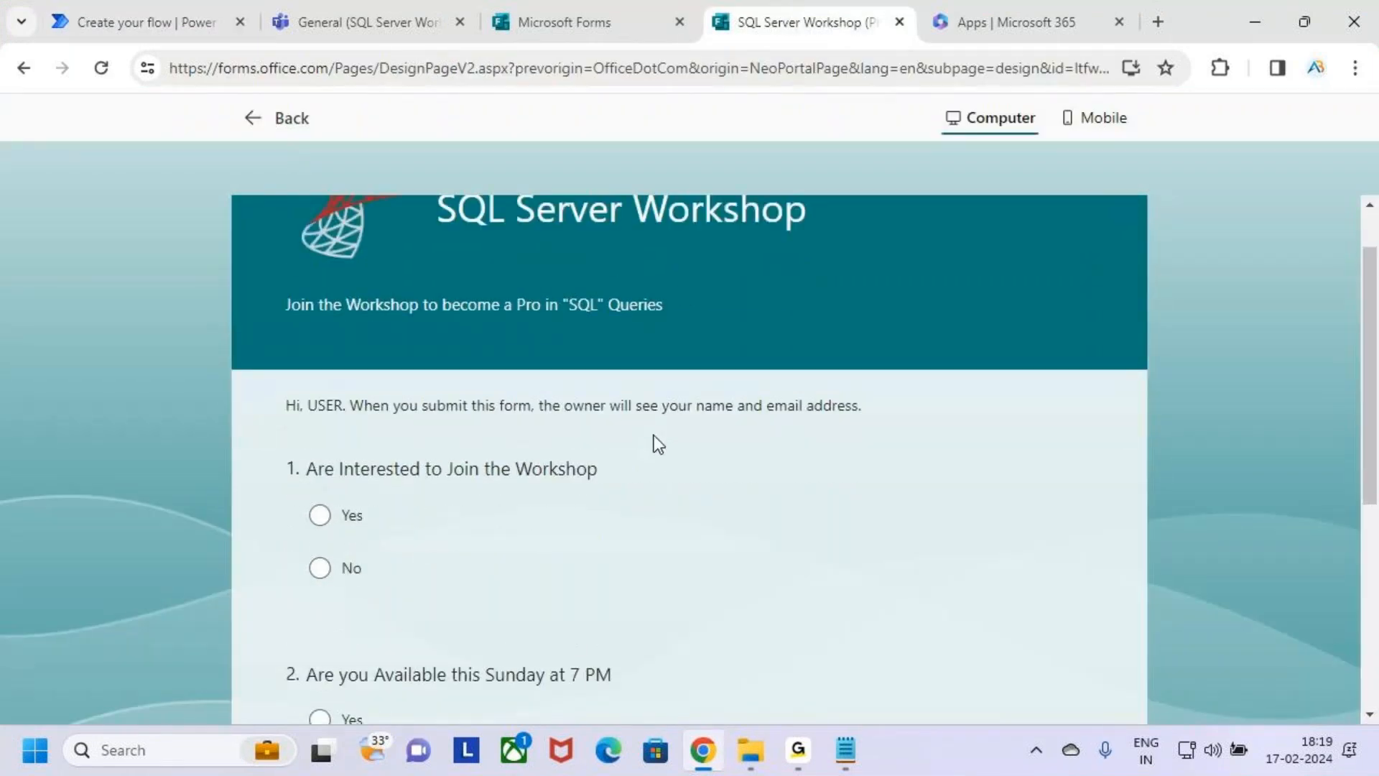
{"action": "scroll", "coordinate": [658, 446], "scroll_direction": "down", "scroll_amount": 2}
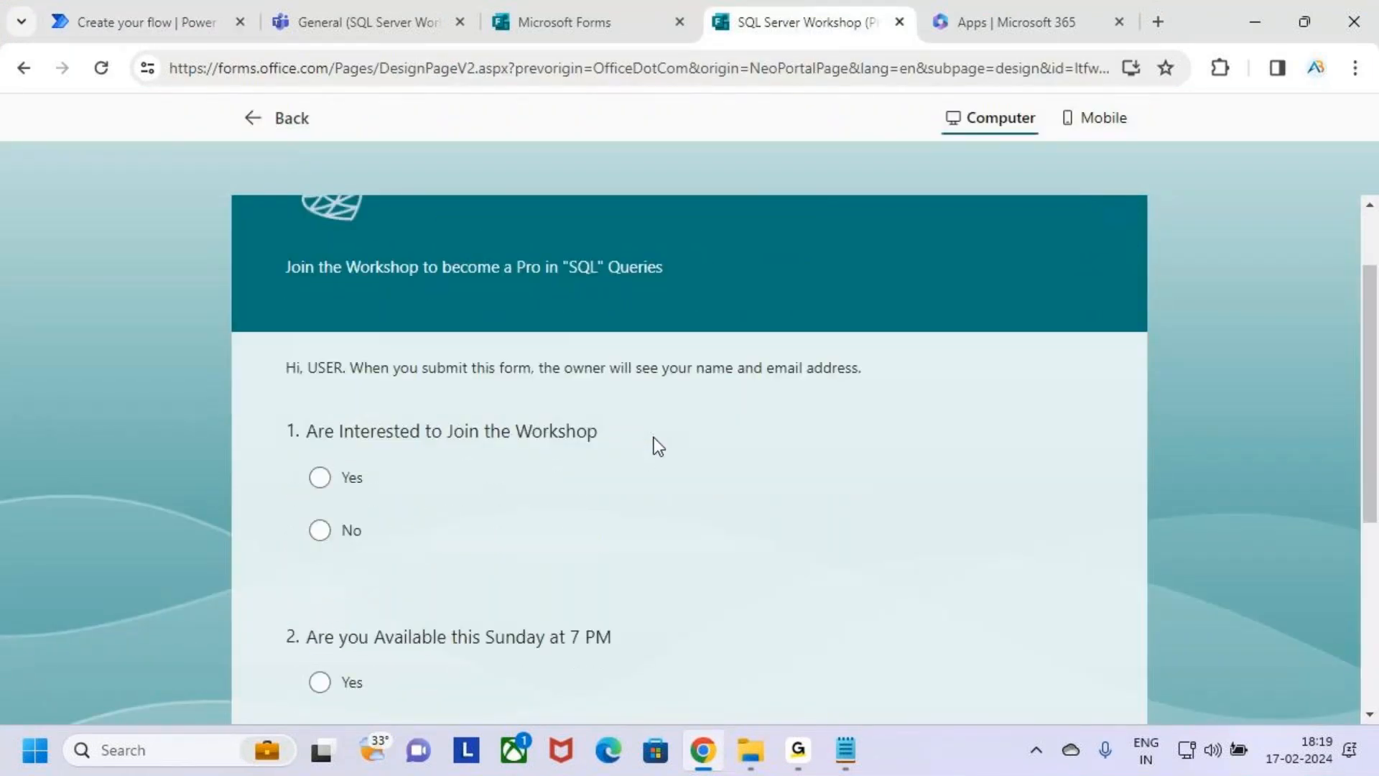
{"action": "scroll", "coordinate": [604, 403], "scroll_direction": "down", "scroll_amount": 1}
{"action": "scroll", "coordinate": [592, 474], "scroll_direction": "down", "scroll_amount": 2}
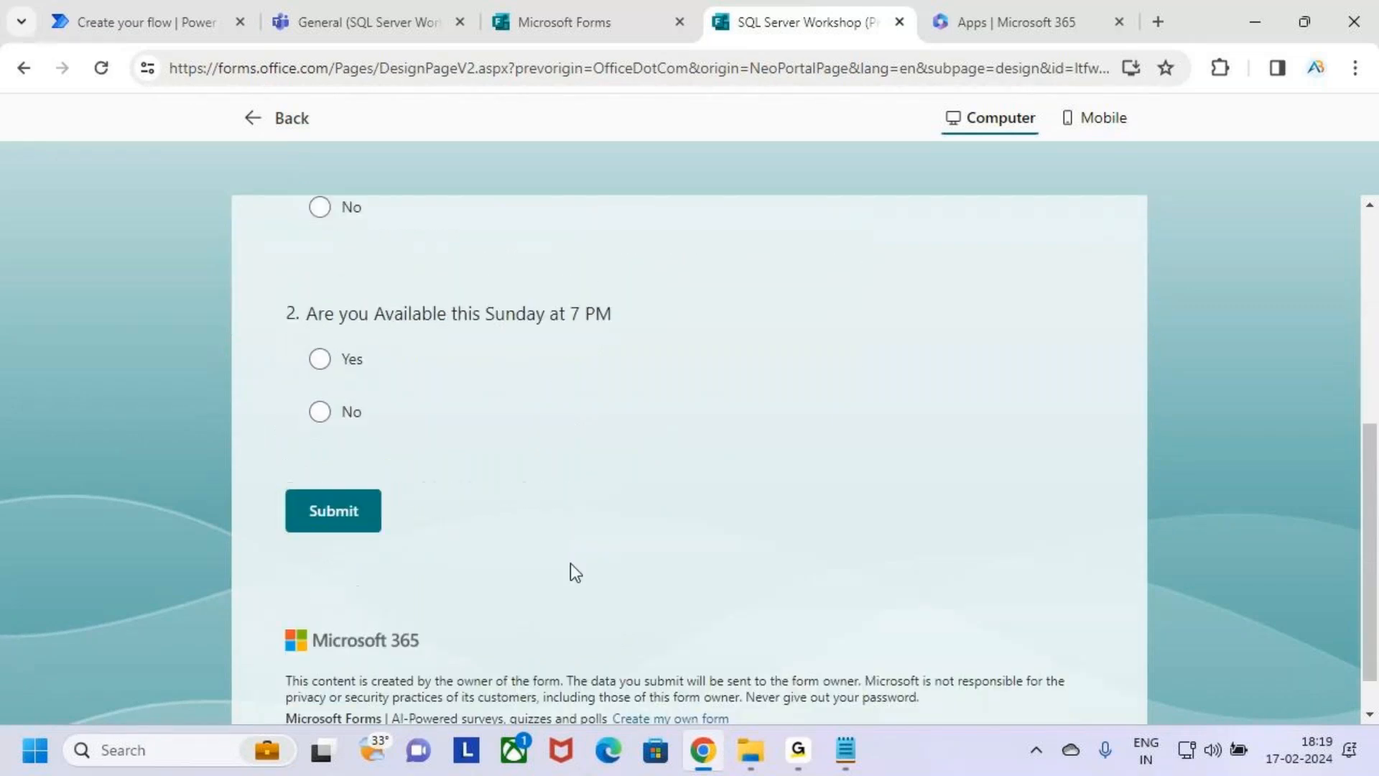
{"action": "key", "text": "ctrl+2"}
{"action": "mouse_move", "coordinate": [270, 475]}
{"action": "left_mouse_down"}
{"action": "mouse_move", "coordinate": [319, 513]}
{"action": "mouse_move", "coordinate": [427, 549]}
{"action": "mouse_move", "coordinate": [419, 519]}
{"action": "mouse_move", "coordinate": [502, 422]}
{"action": "left_mouse_up"}
{"action": "key", "text": "Escape"}
{"action": "scroll", "coordinate": [447, 555], "scroll_direction": "up", "scroll_amount": 5}
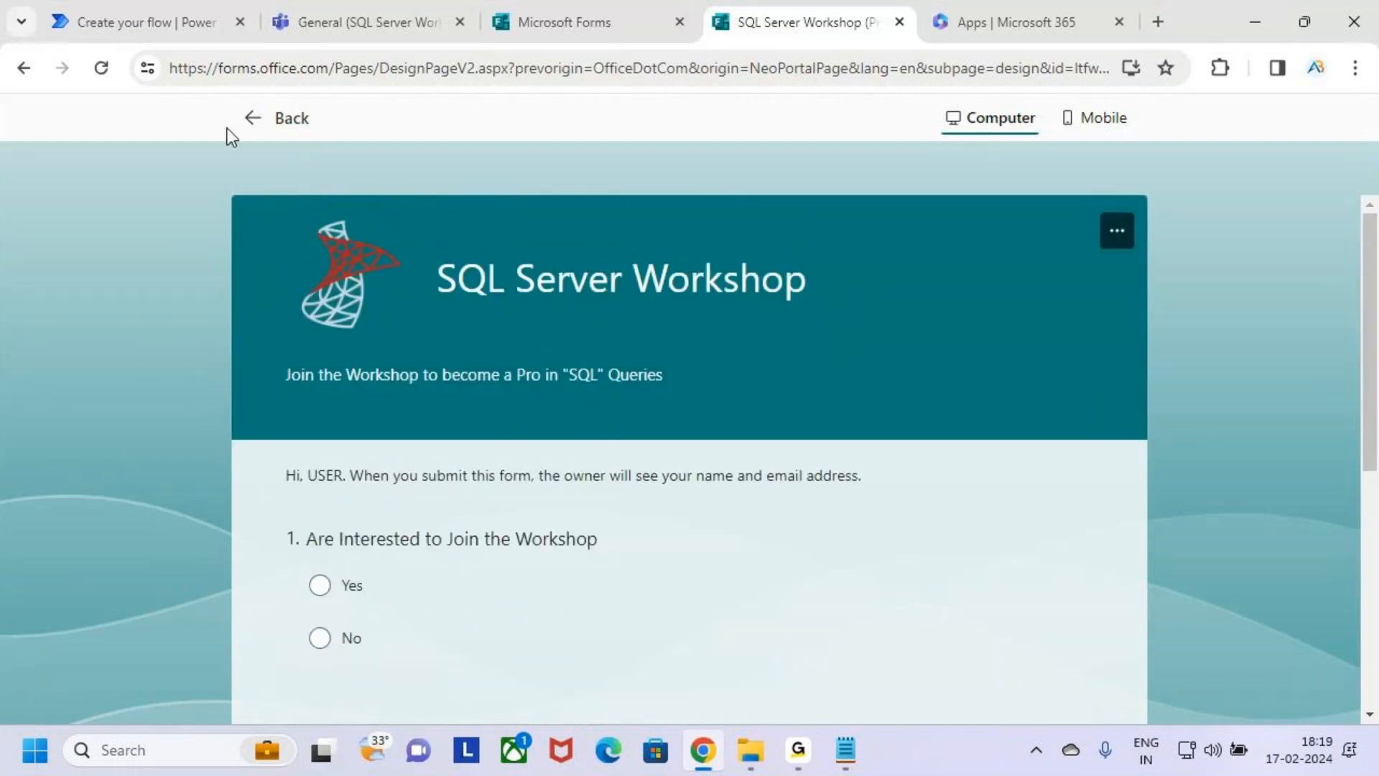
{"action": "left_click", "coordinate": [355, 28]}
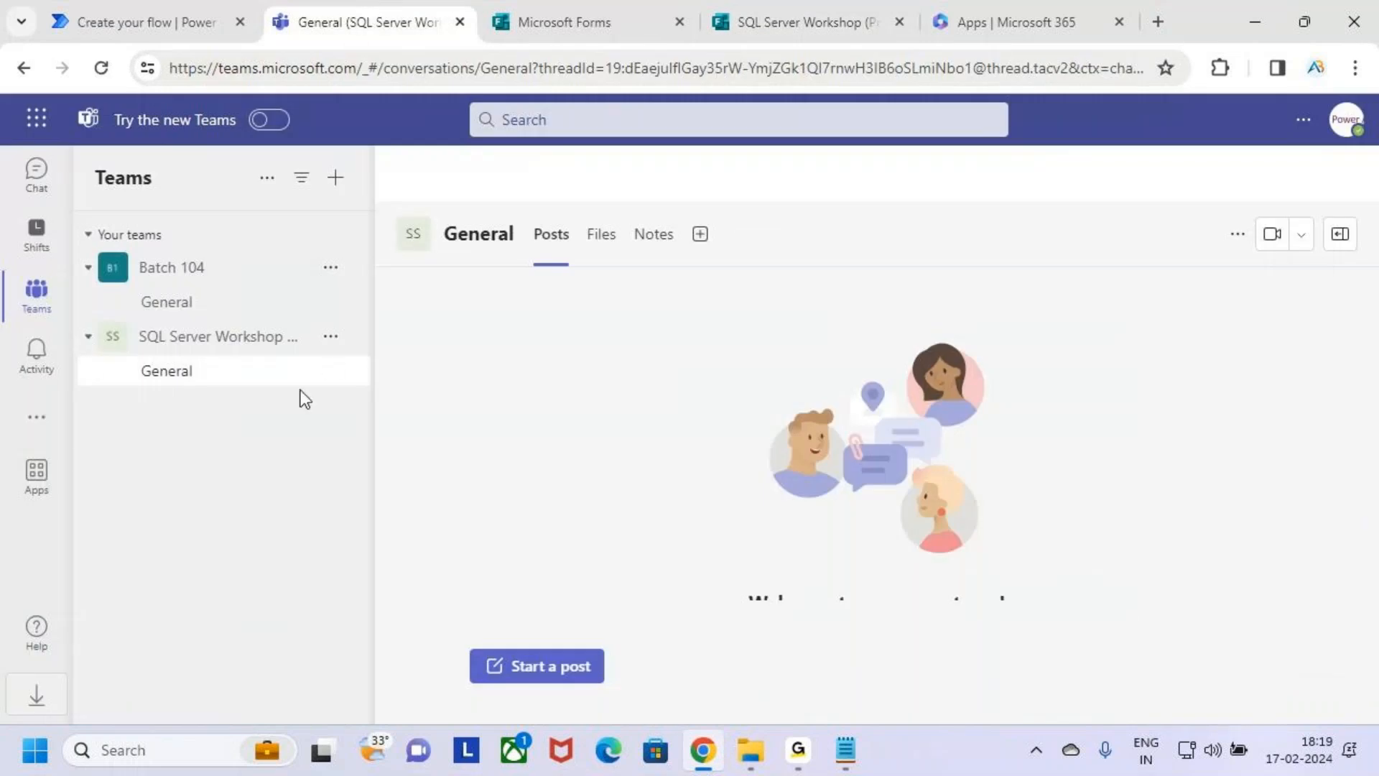
{"action": "left_click", "coordinate": [36, 118]}
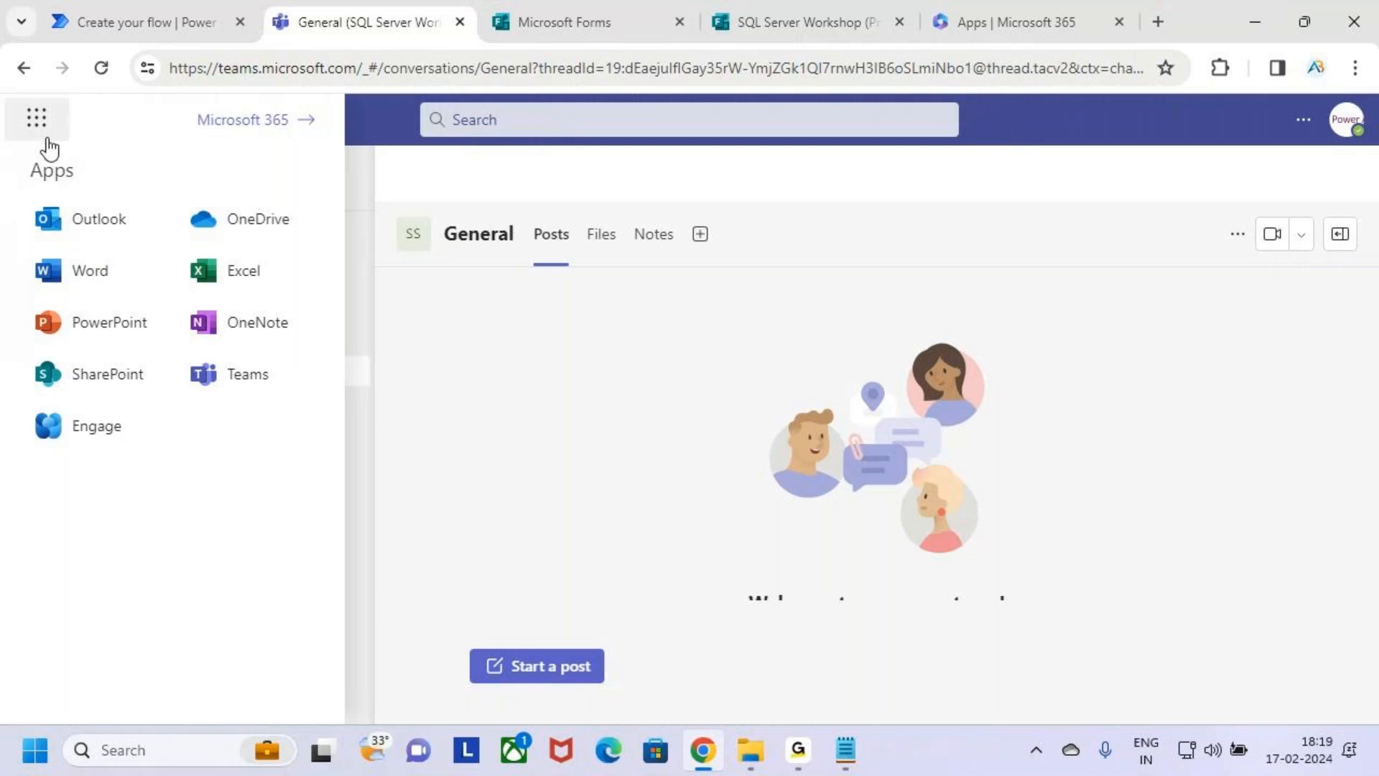
{"action": "left_click", "coordinate": [223, 238]}
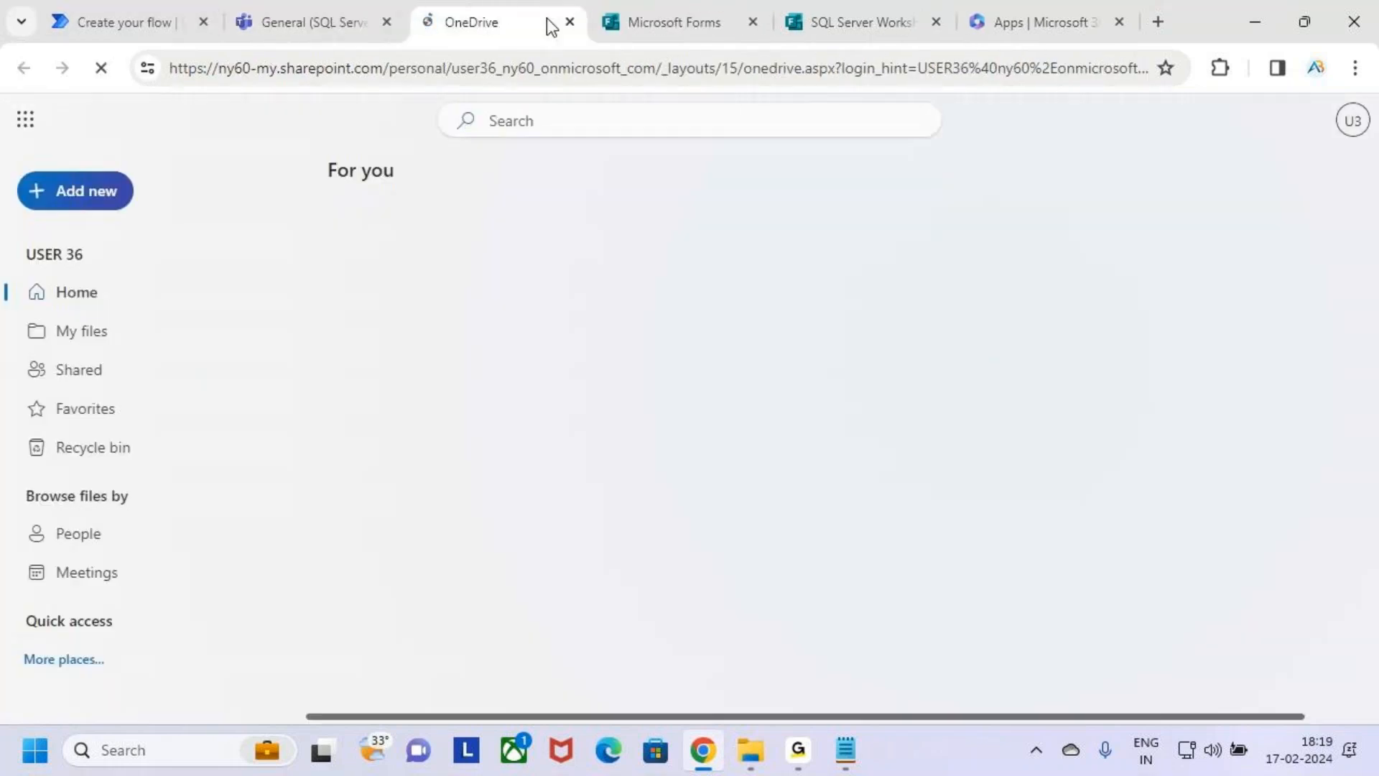
{"action": "left_click", "coordinate": [569, 22]}
Return to Power Automate and open the Outlook mailbox from its Microsoft 365 apps list.
{"action": "left_click", "coordinate": [136, 17]}
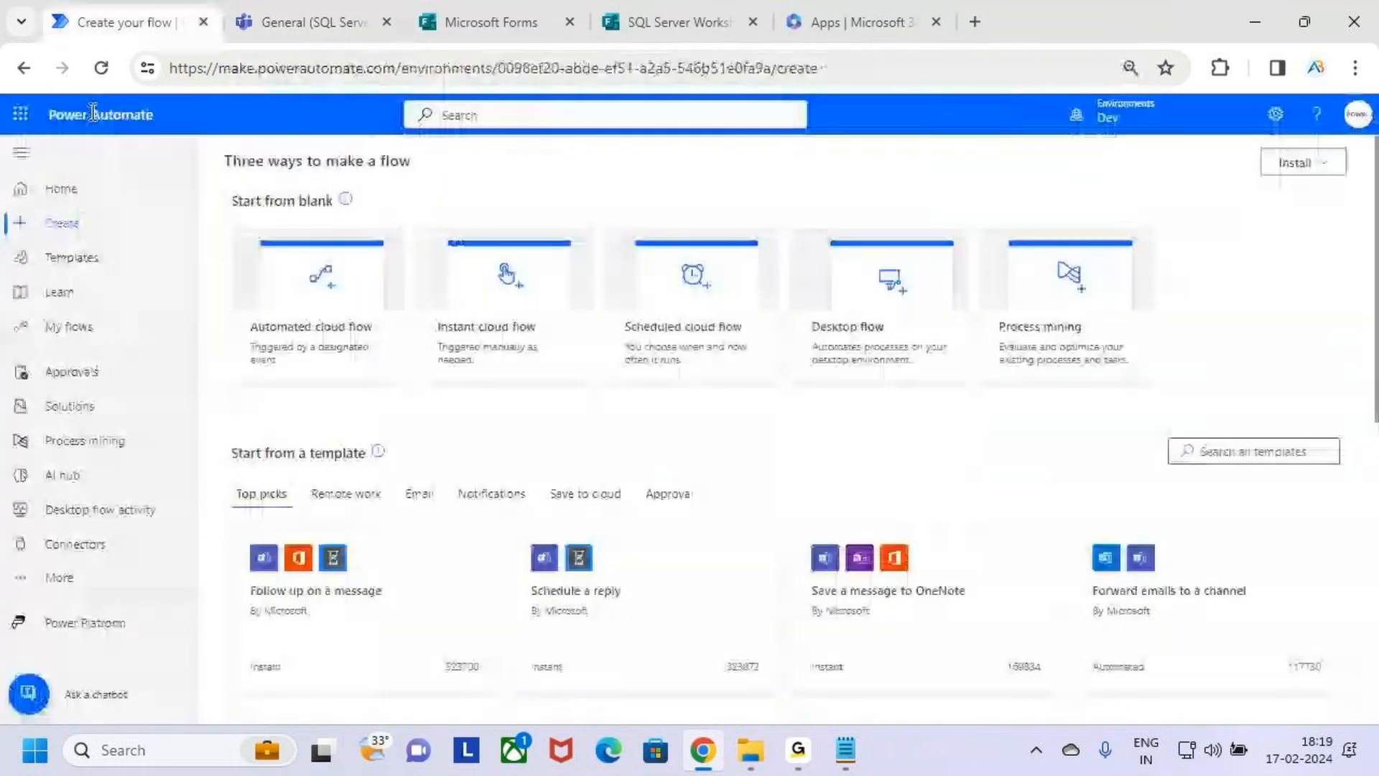
{"action": "left_click", "coordinate": [20, 114]}
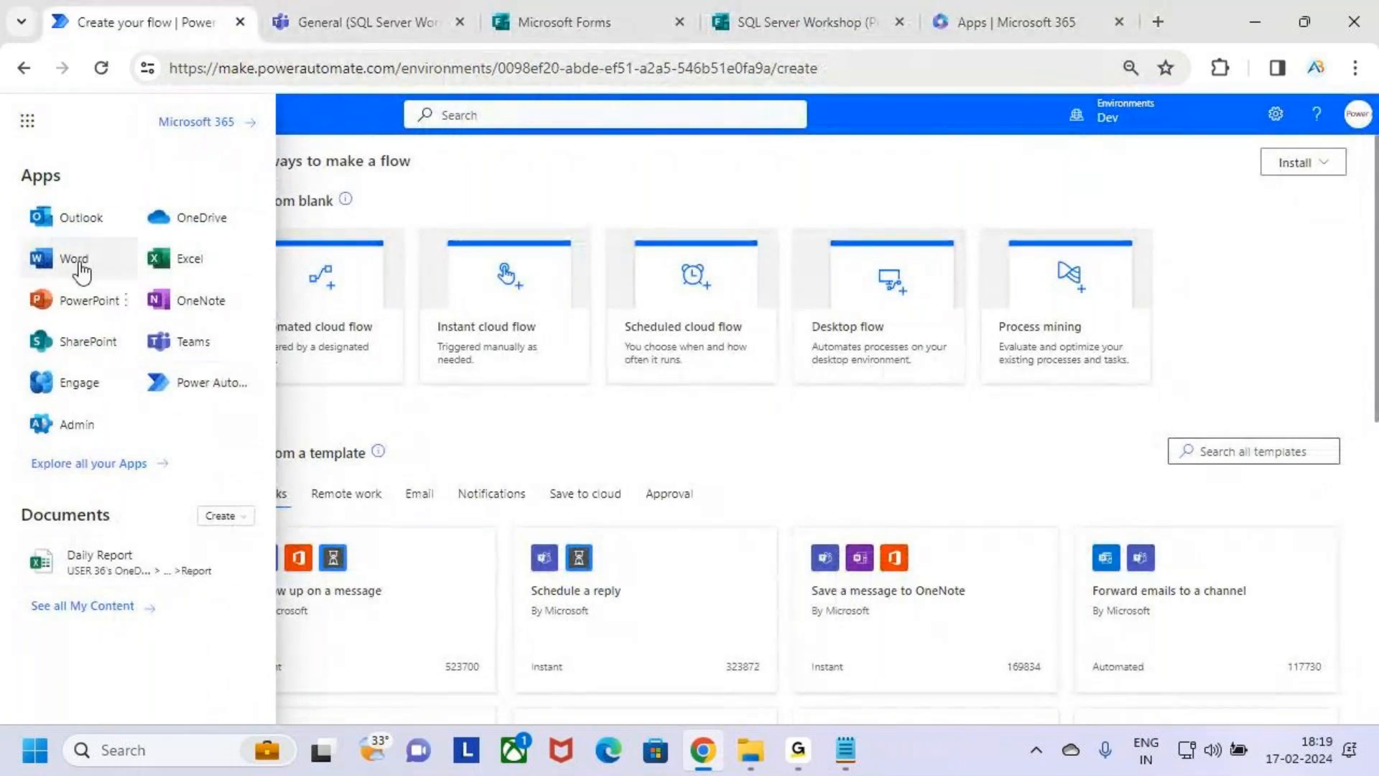
{"action": "left_click", "coordinate": [73, 222]}
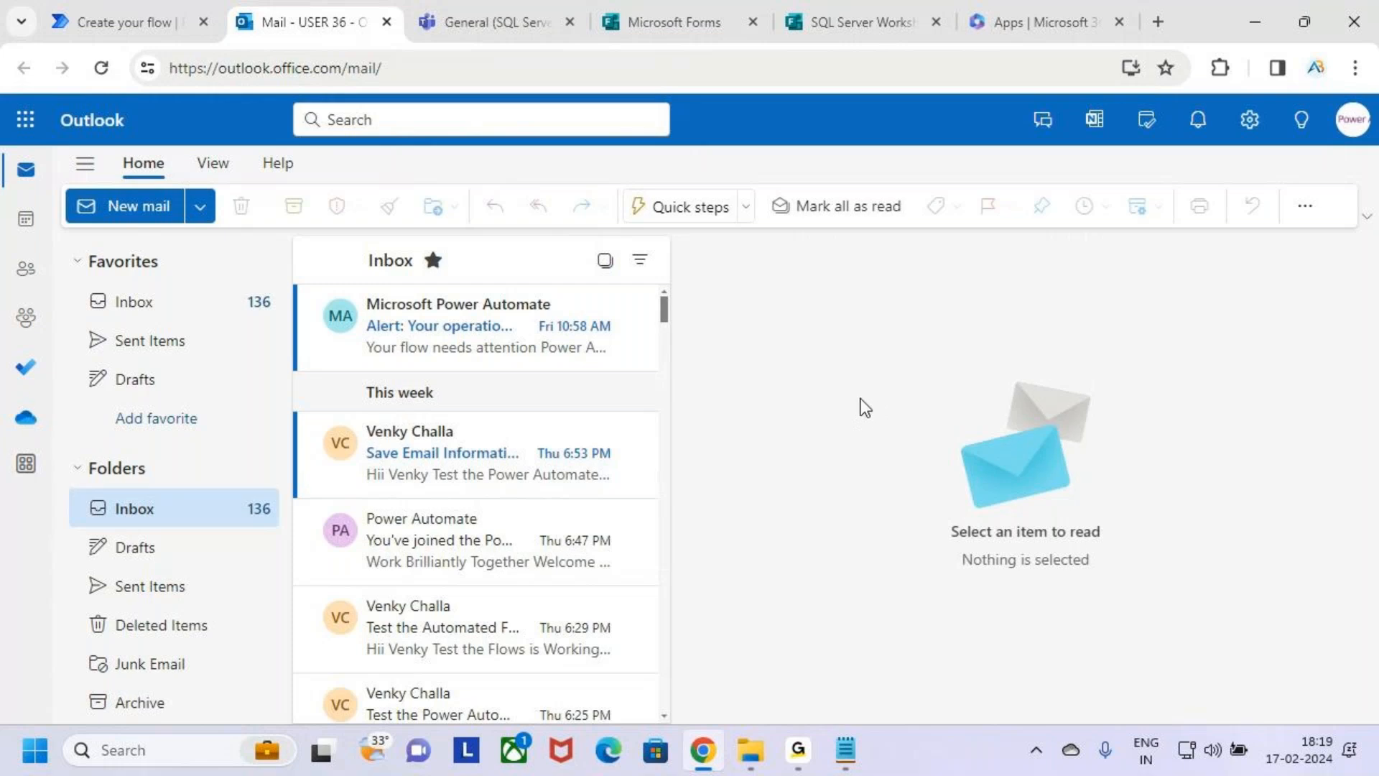
Go over the workshop form preview, the Outlook inbox and the flow types, boxing Automated cloud flow in annotation mode.
{"action": "left_click", "coordinate": [849, 10]}
{"action": "scroll", "coordinate": [674, 565], "scroll_direction": "down", "scroll_amount": 3}
{"action": "scroll", "coordinate": [678, 568], "scroll_direction": "up", "scroll_amount": 3}
{"action": "left_click", "coordinate": [88, 12]}
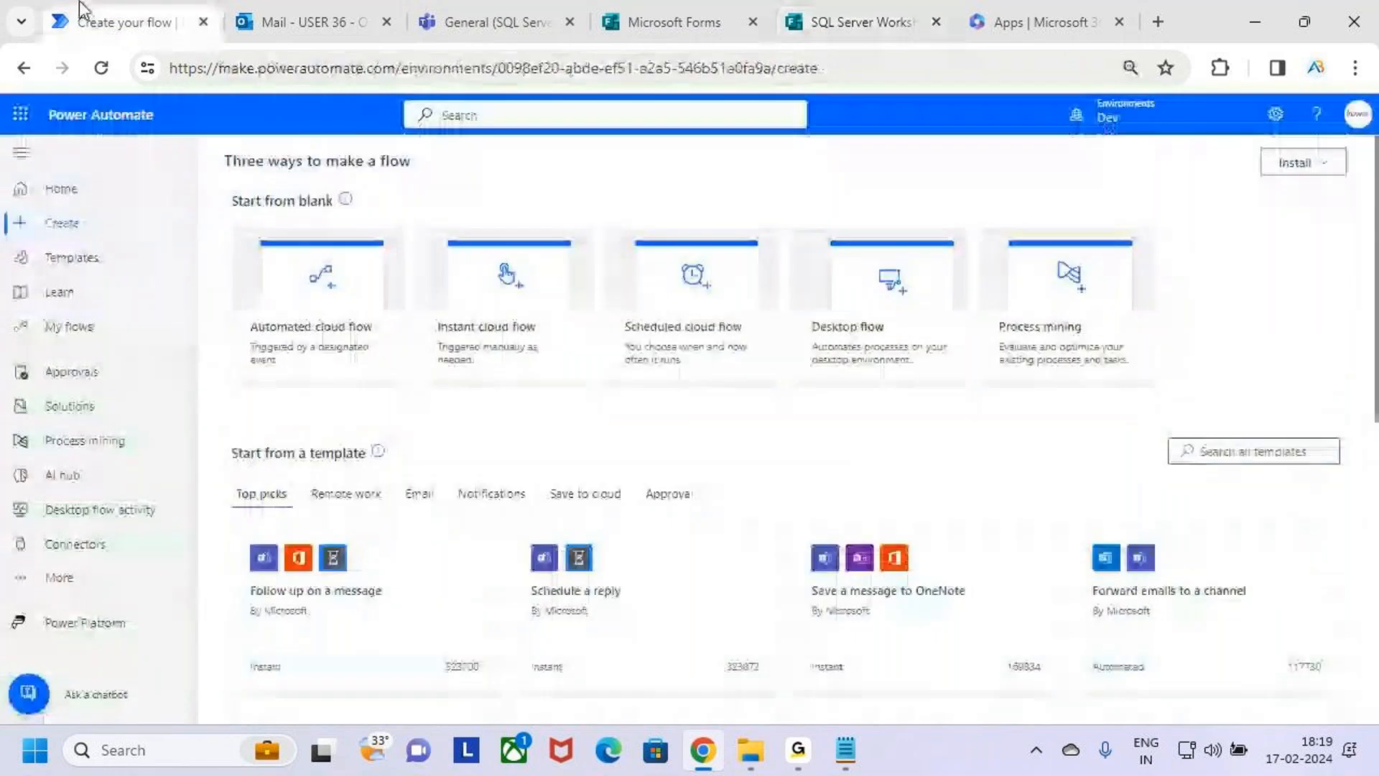
{"action": "left_click", "coordinate": [305, 26]}
{"action": "left_click", "coordinate": [135, 13]}
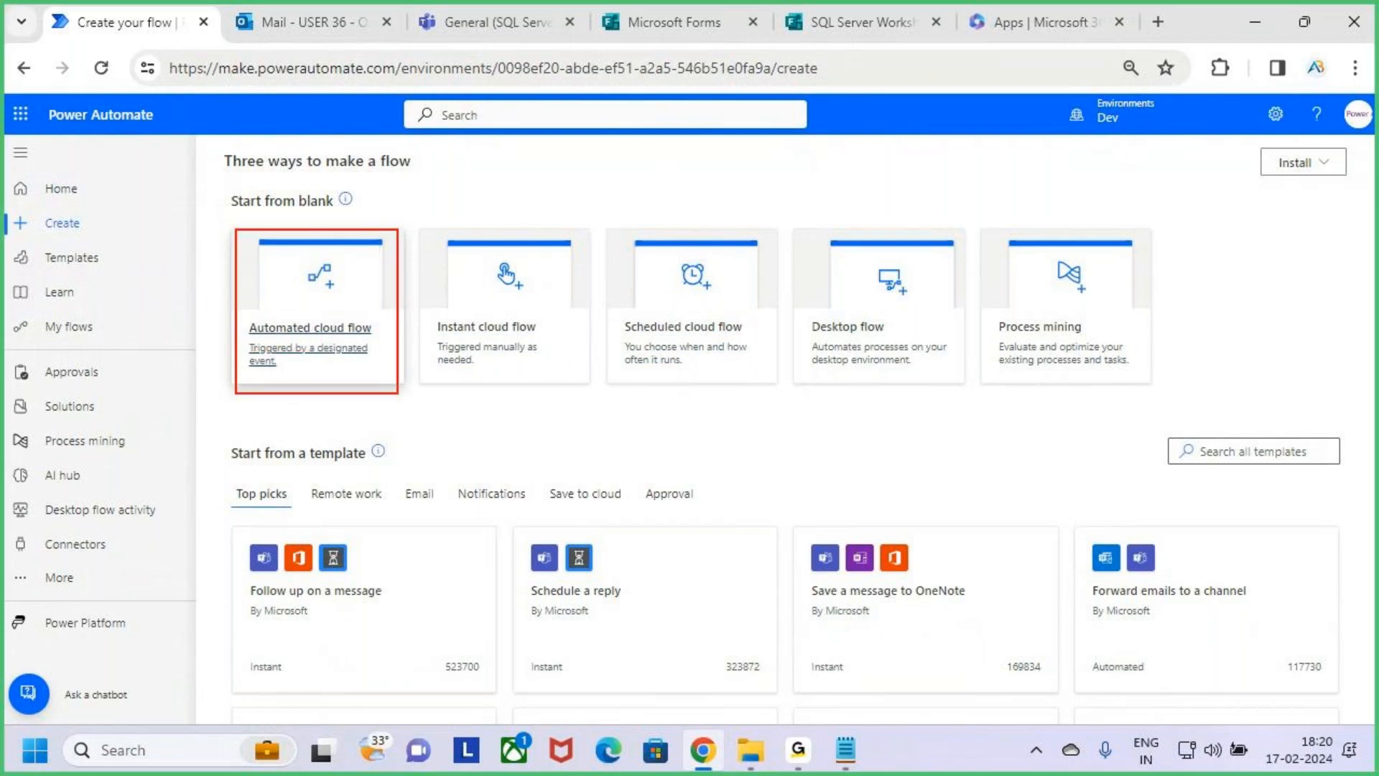
{"action": "left_click", "coordinate": [684, 16]}
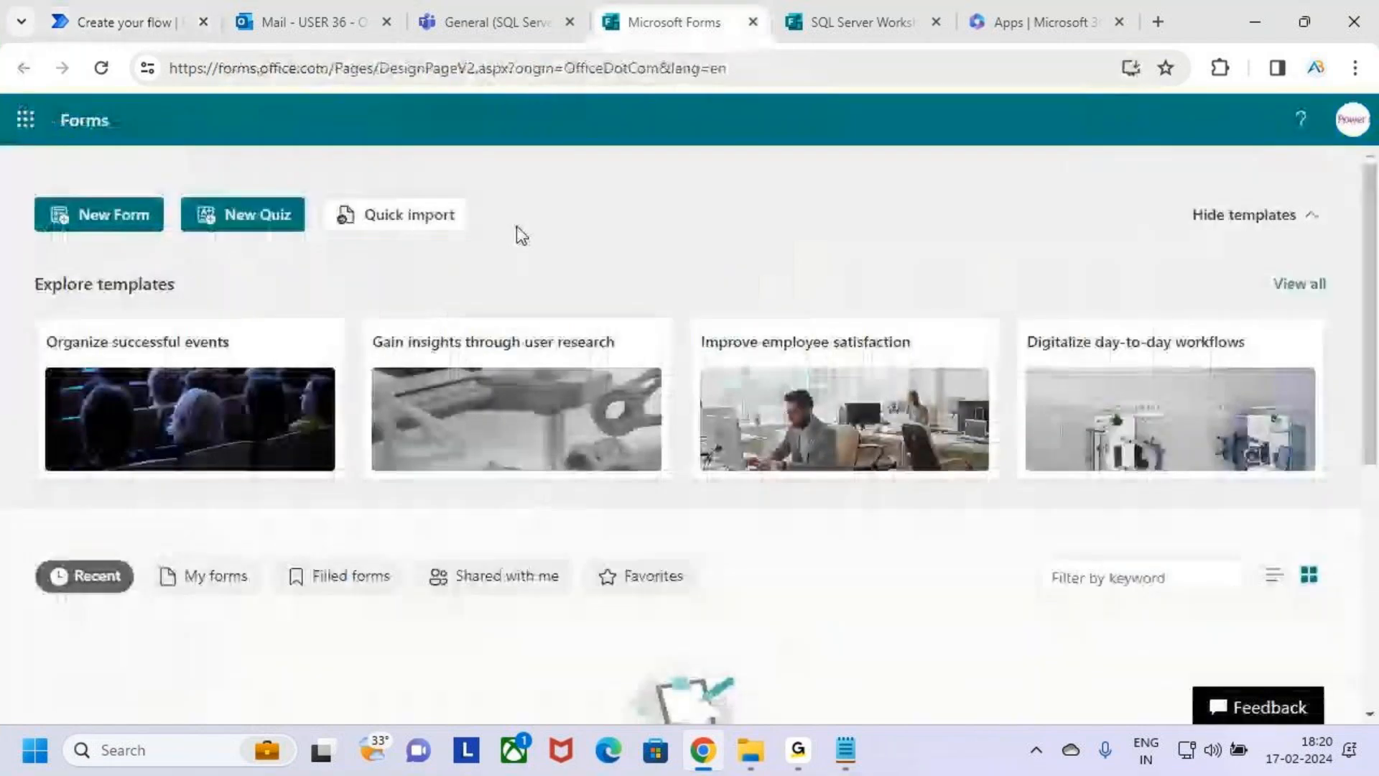
{"action": "left_click", "coordinate": [848, 16]}
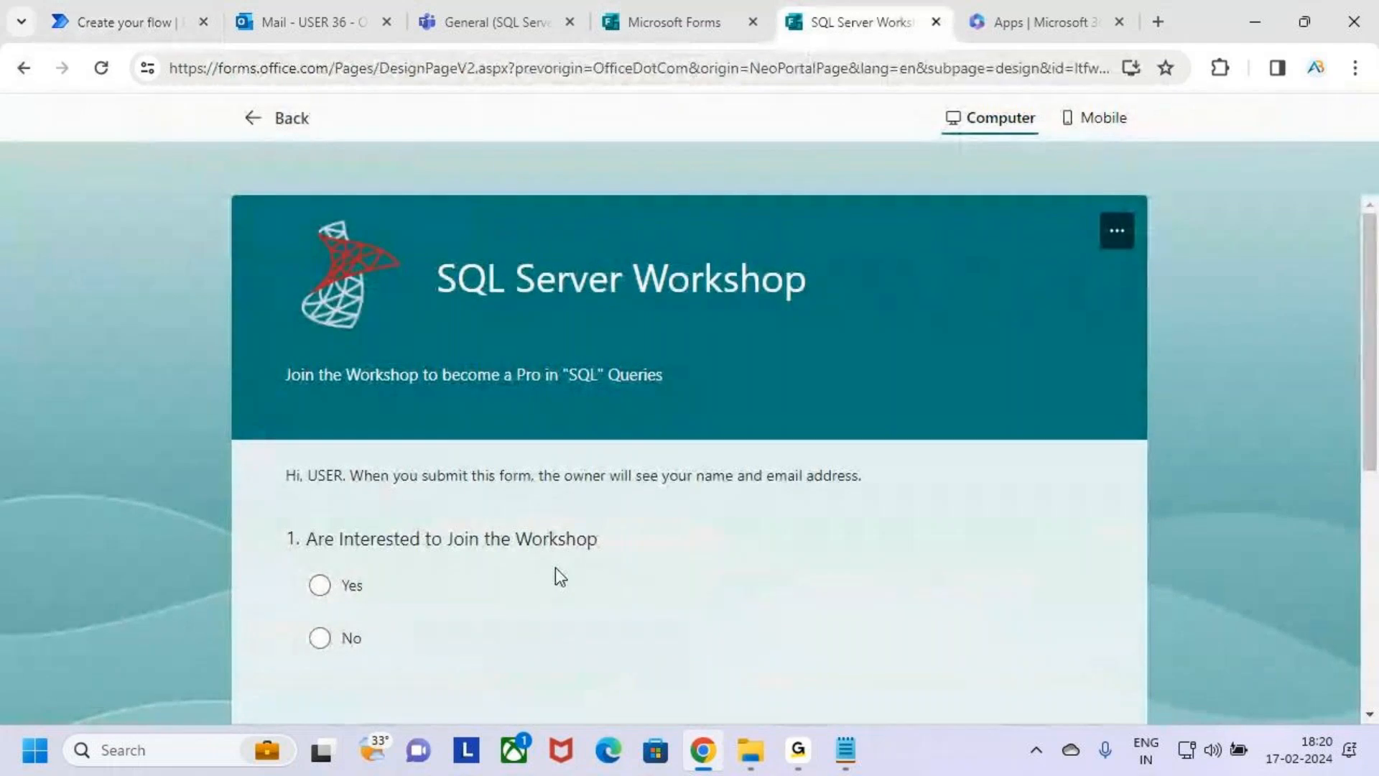
Switch to Power Automate and start an automated cloud flow named "Sql Server Workshop".
{"action": "left_click", "coordinate": [107, 13]}
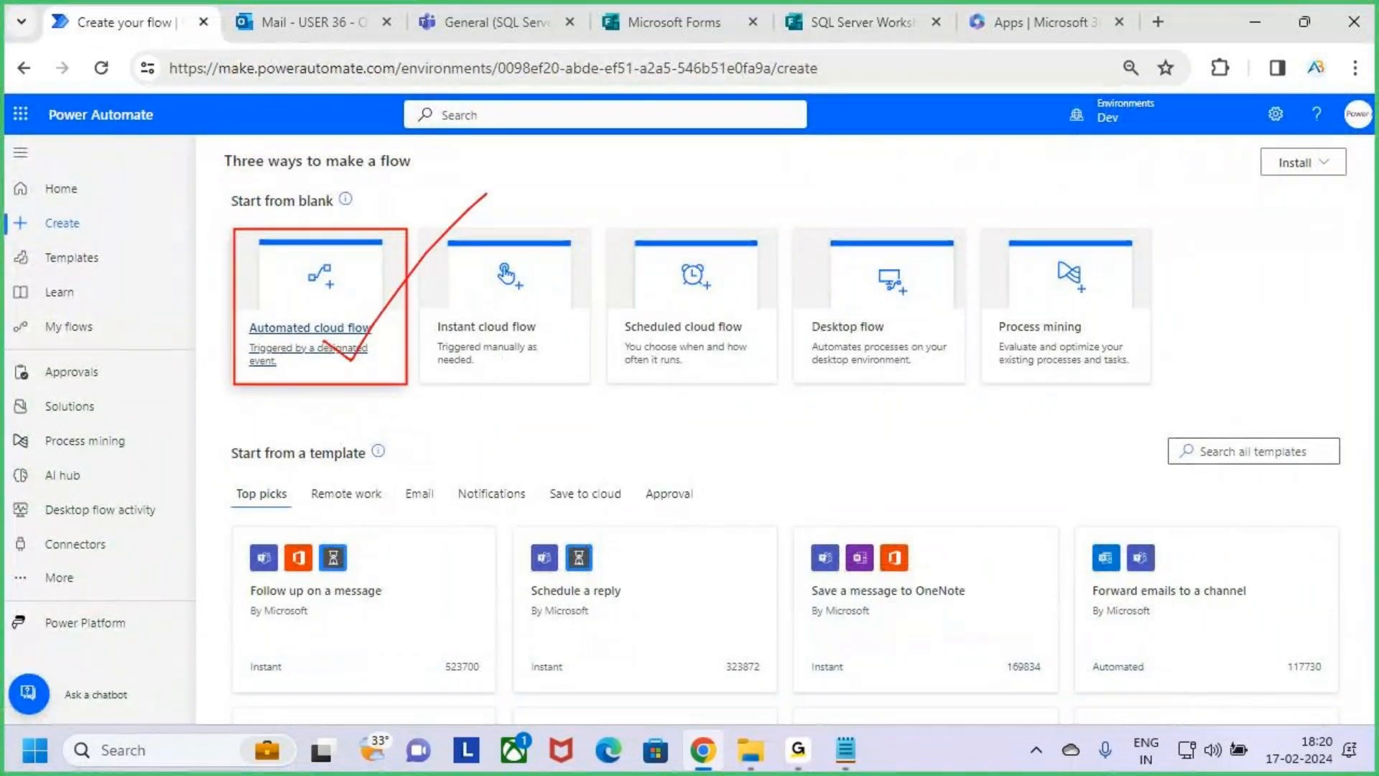
{"action": "left_click", "coordinate": [339, 298]}
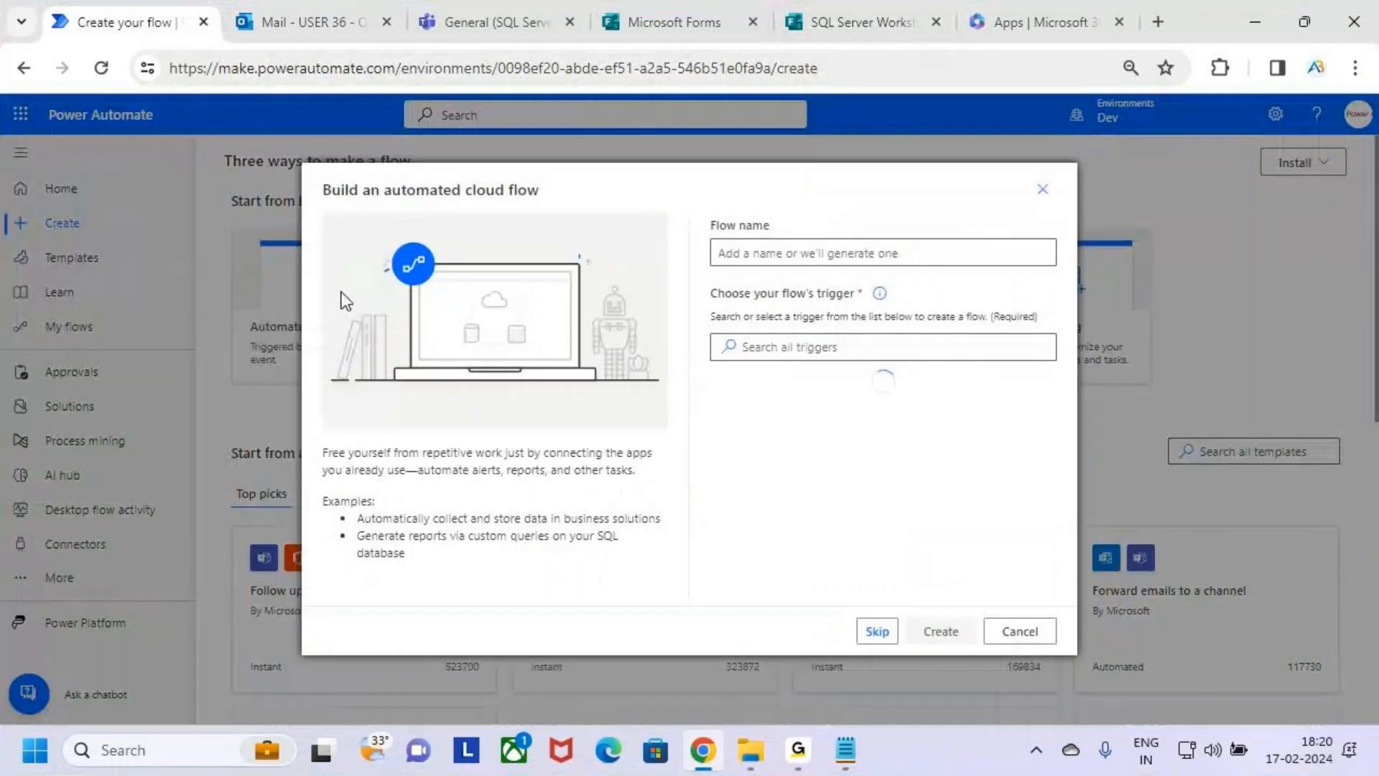
{"action": "left_click", "coordinate": [796, 257]}
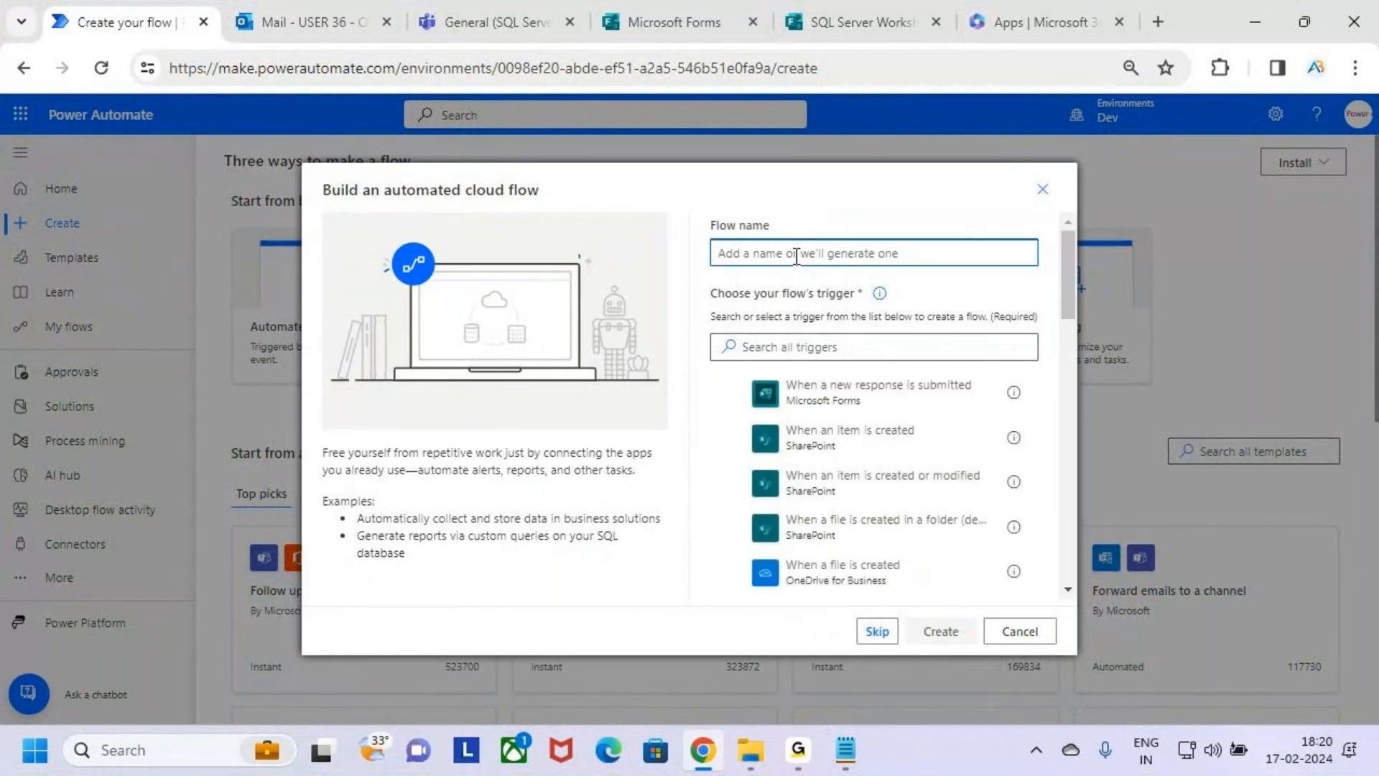
{"action": "type", "text": "Sql Serve"}
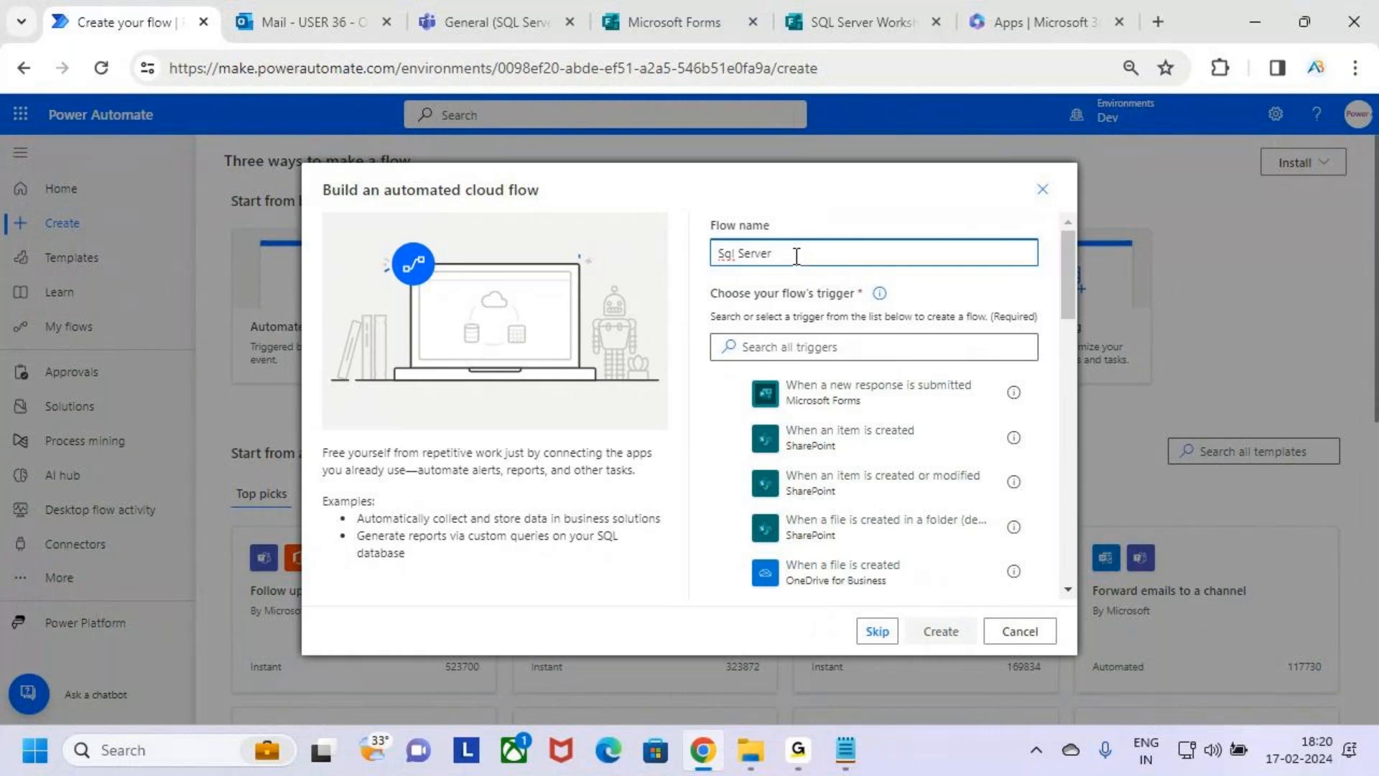
{"action": "type", "text": "rkshop"}
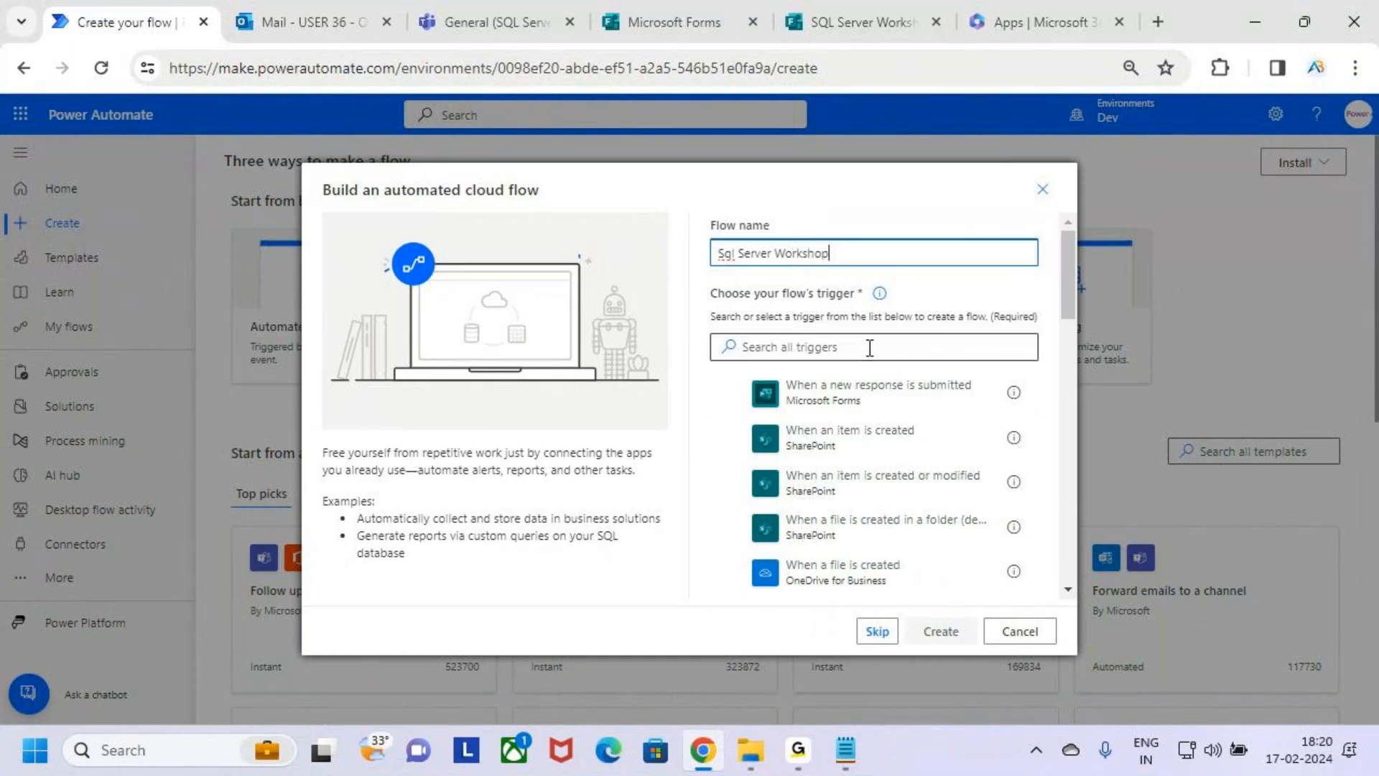
Box the flow trigger heading and the Microsoft Forms trigger "When a new response is submitted" in annotation mode.
{"action": "key", "text": "ctrl+2"}
{"action": "left_click_drag", "start_coordinate": [705, 277], "coordinate": [889, 307]}
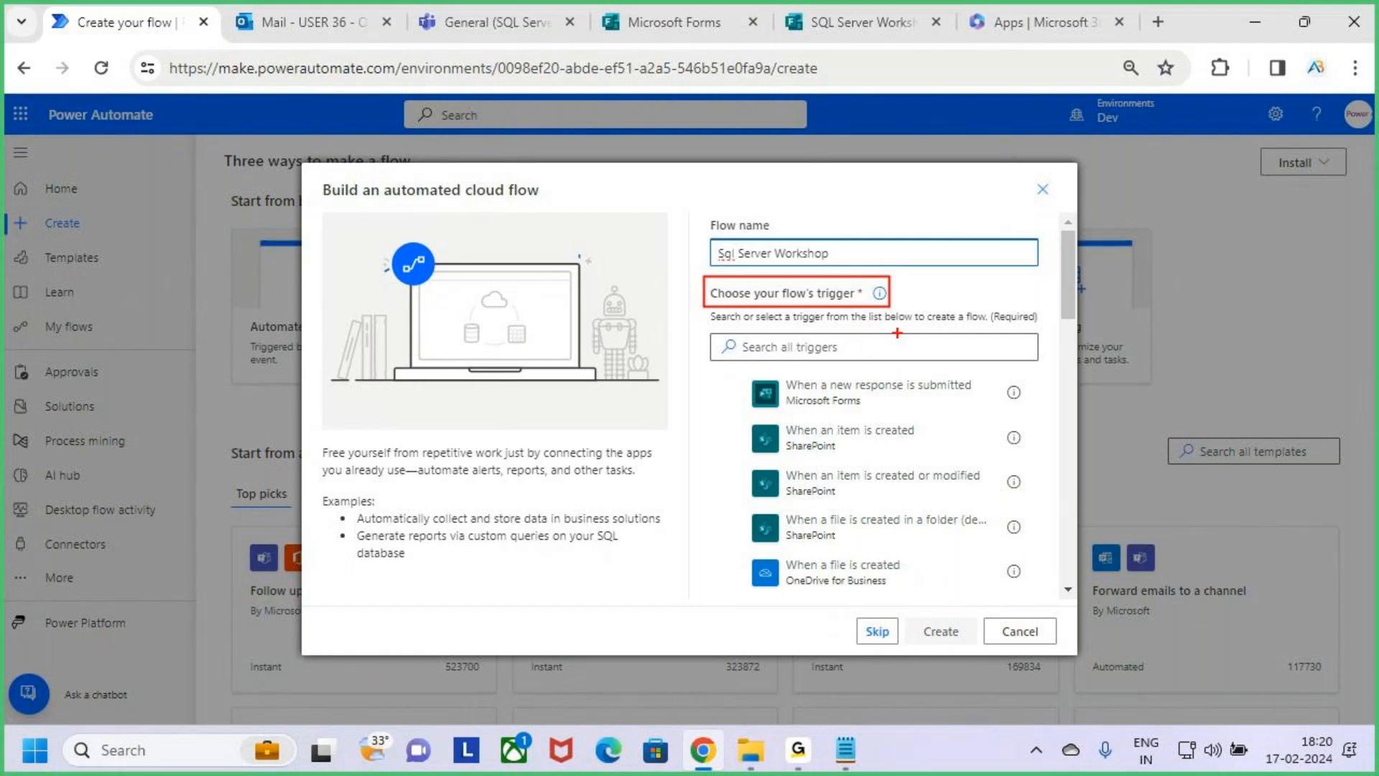
{"action": "key", "text": "Escape"}
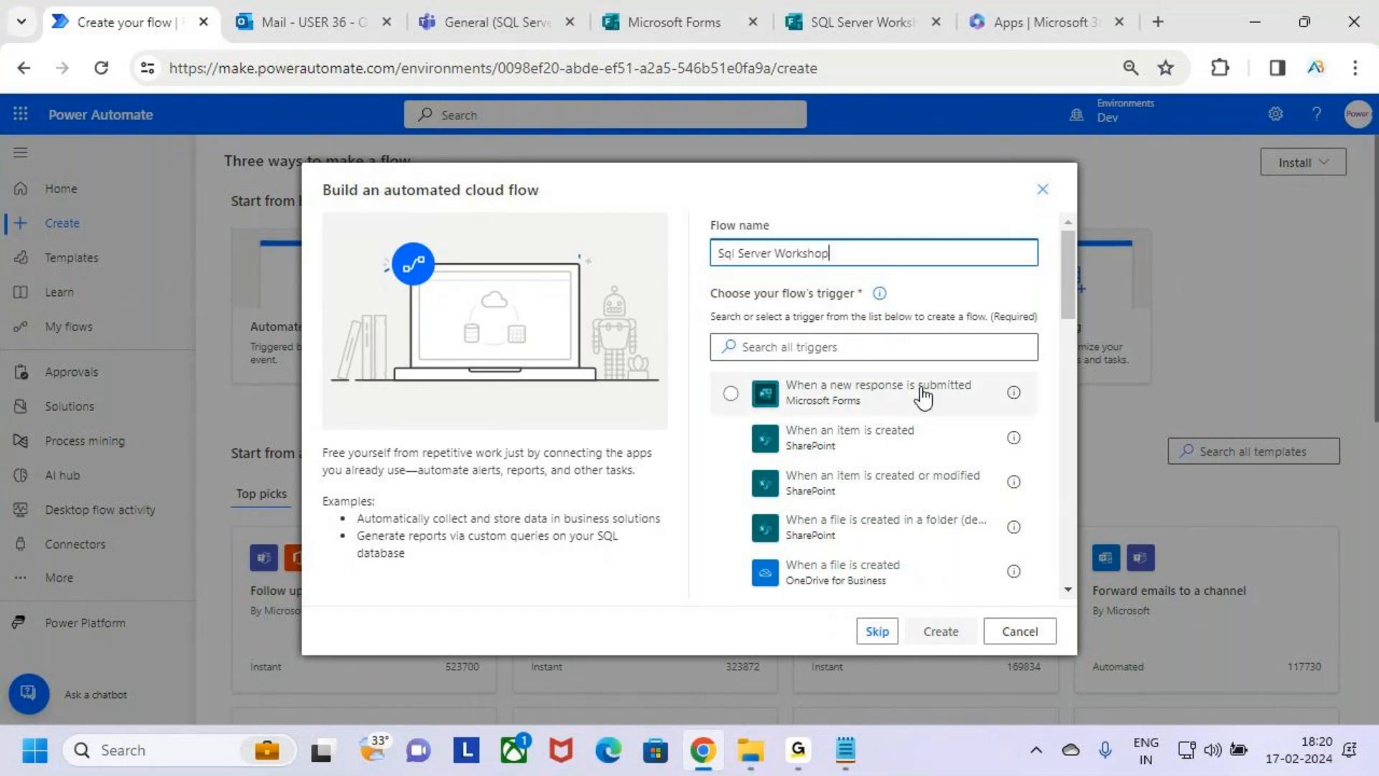
{"action": "key", "text": "ctrl+2"}
{"action": "left_click_drag", "start_coordinate": [753, 380], "coordinate": [978, 419]}
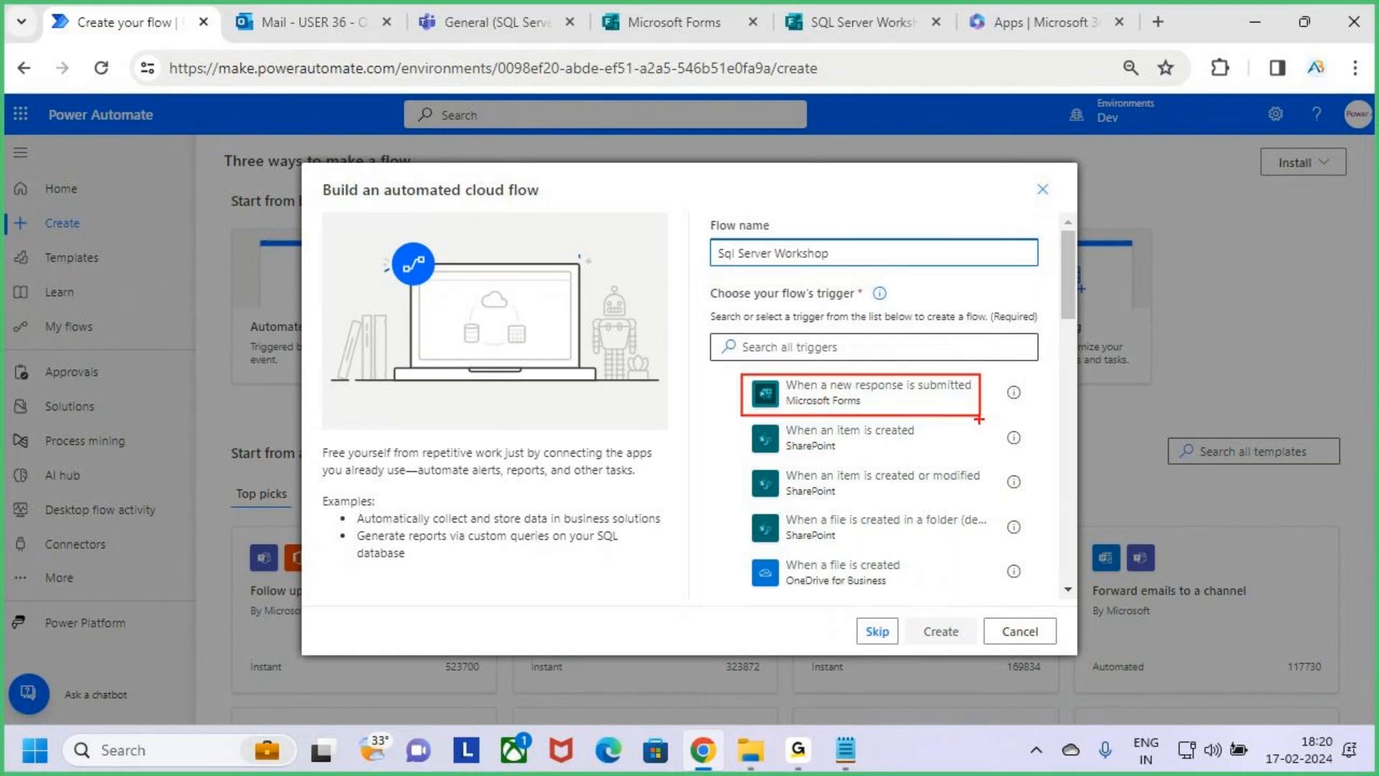
{"action": "key", "text": "Escape"}
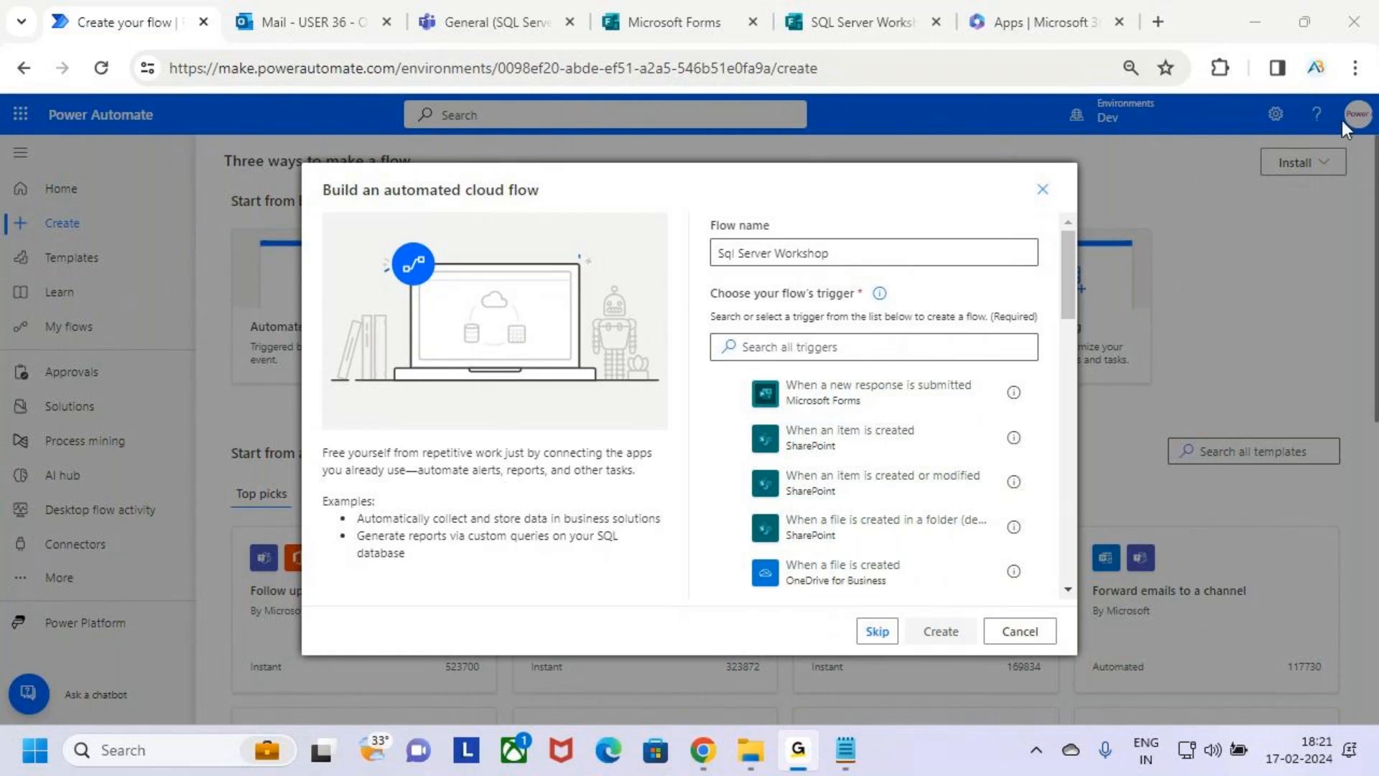
{"action": "left_click", "coordinate": [1236, 7]}
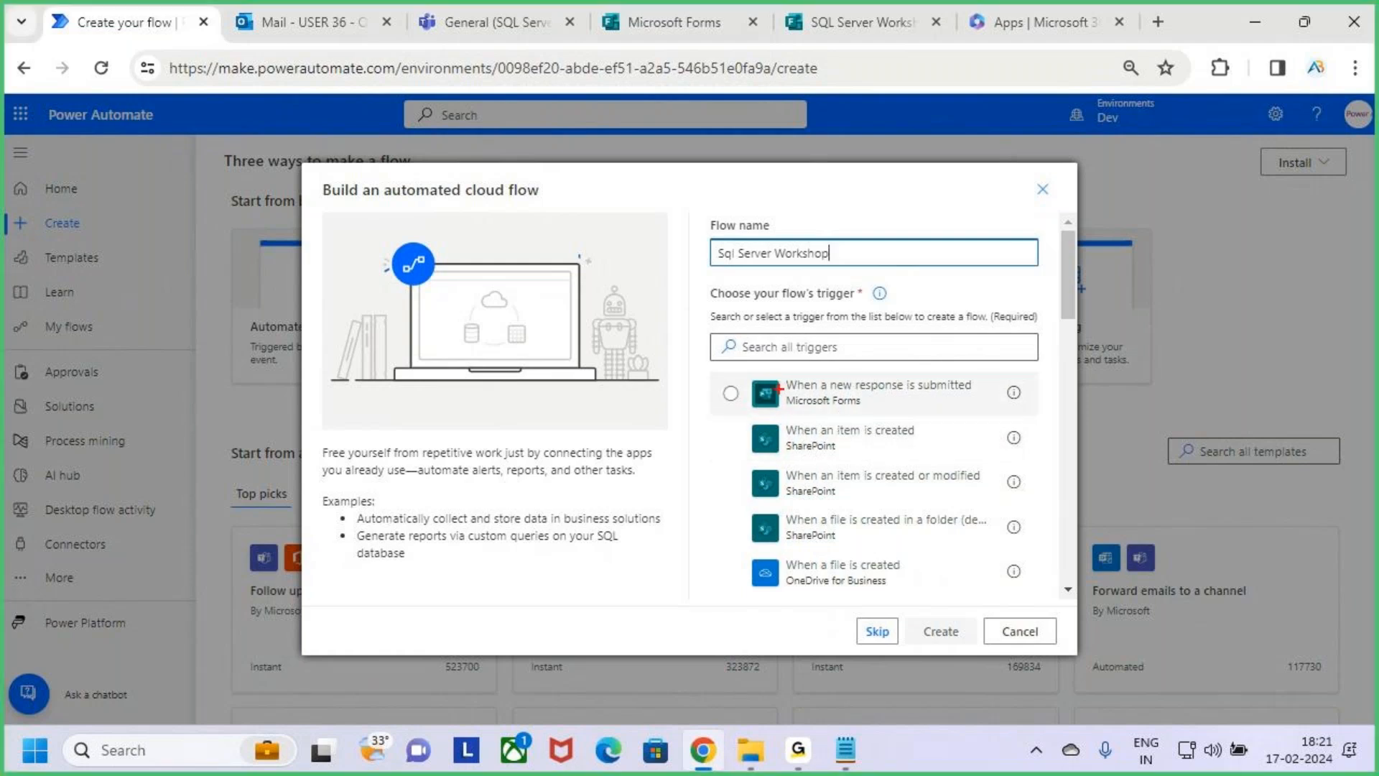
{"action": "mouse_move", "coordinate": [741, 367]}
{"action": "left_mouse_down"}
{"action": "mouse_move", "coordinate": [981, 420]}
{"action": "mouse_move", "coordinate": [1035, 415]}
{"action": "left_mouse_up"}
{"action": "left_click_drag", "start_coordinate": [808, 410], "coordinate": [864, 408]}
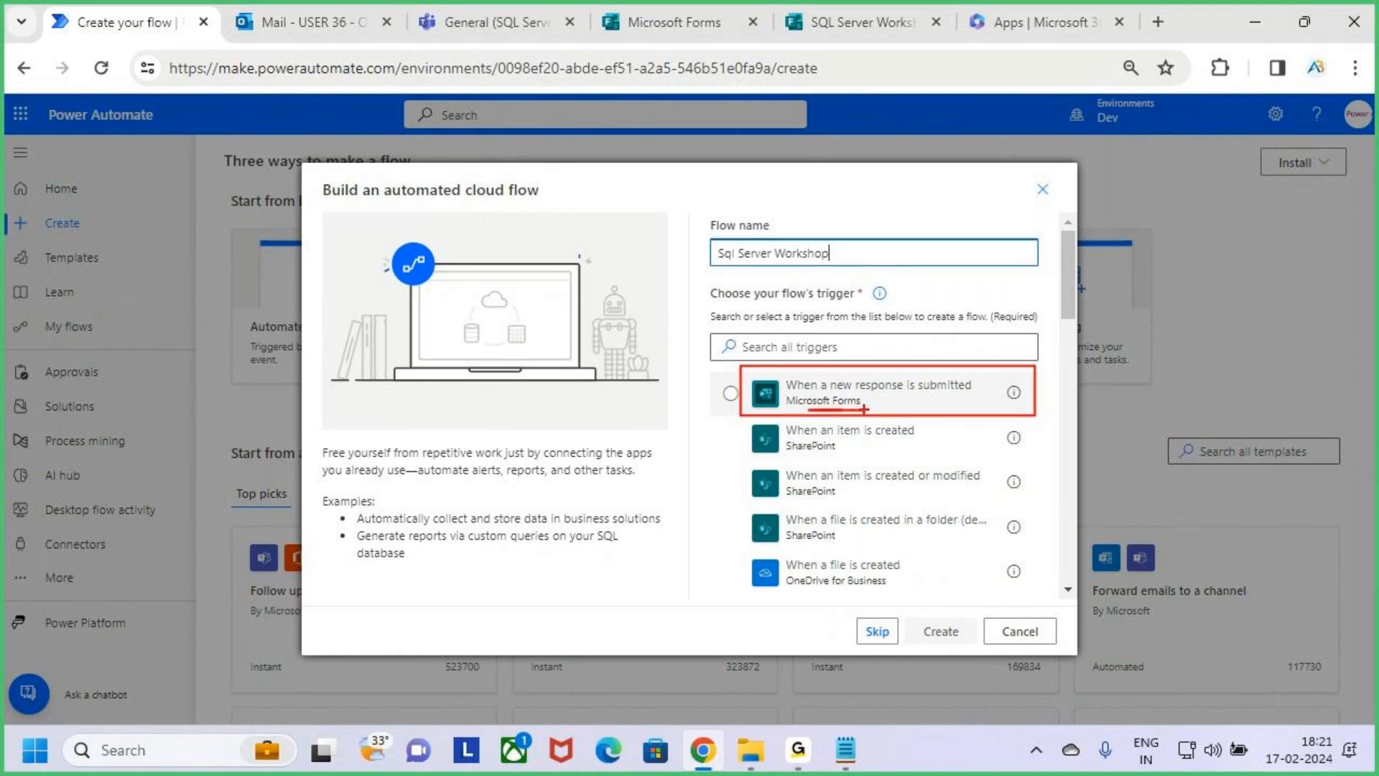
{"action": "key", "text": "Escape"}
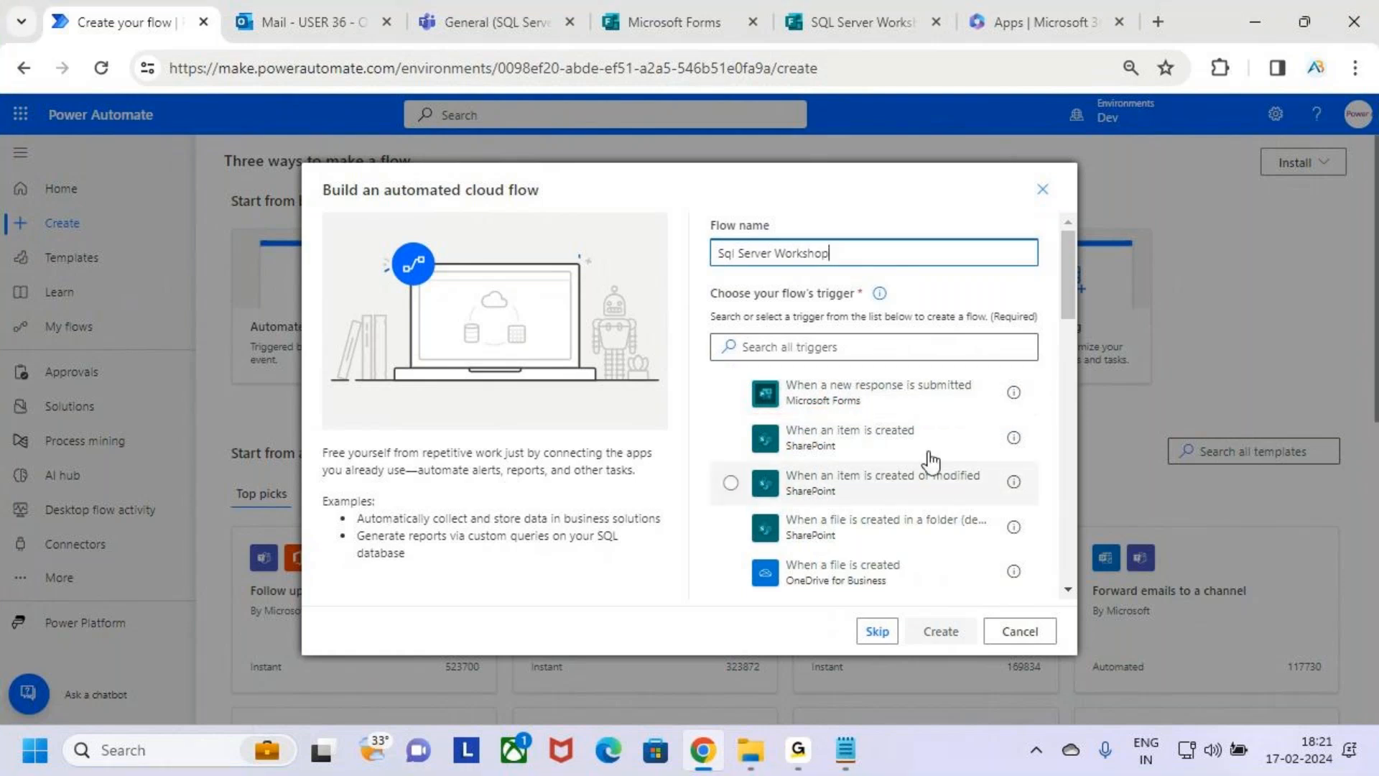
Choose the trigger "When a new response is submitted", mark the Create option in annotation mode, and create the flow.
{"action": "left_click", "coordinate": [970, 395]}
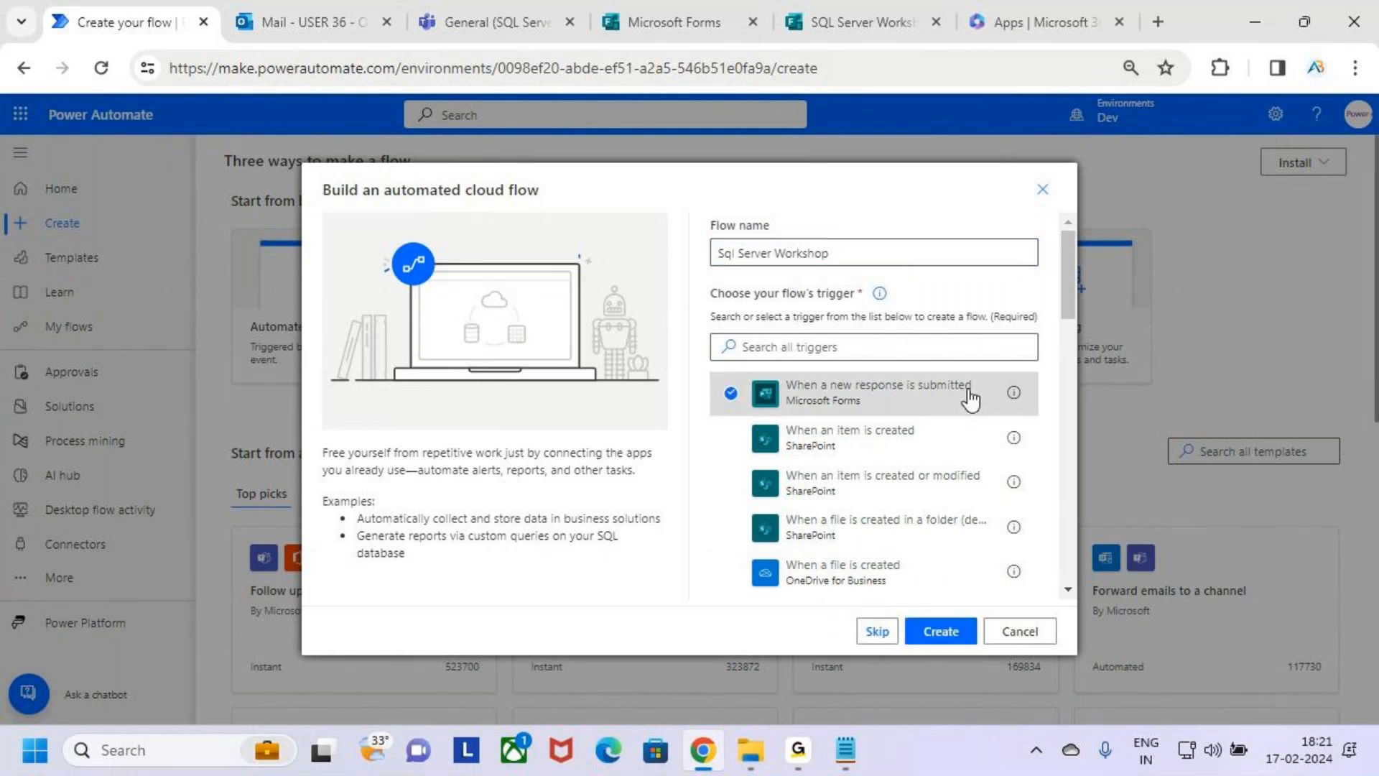
{"action": "left_click", "coordinate": [943, 632]}
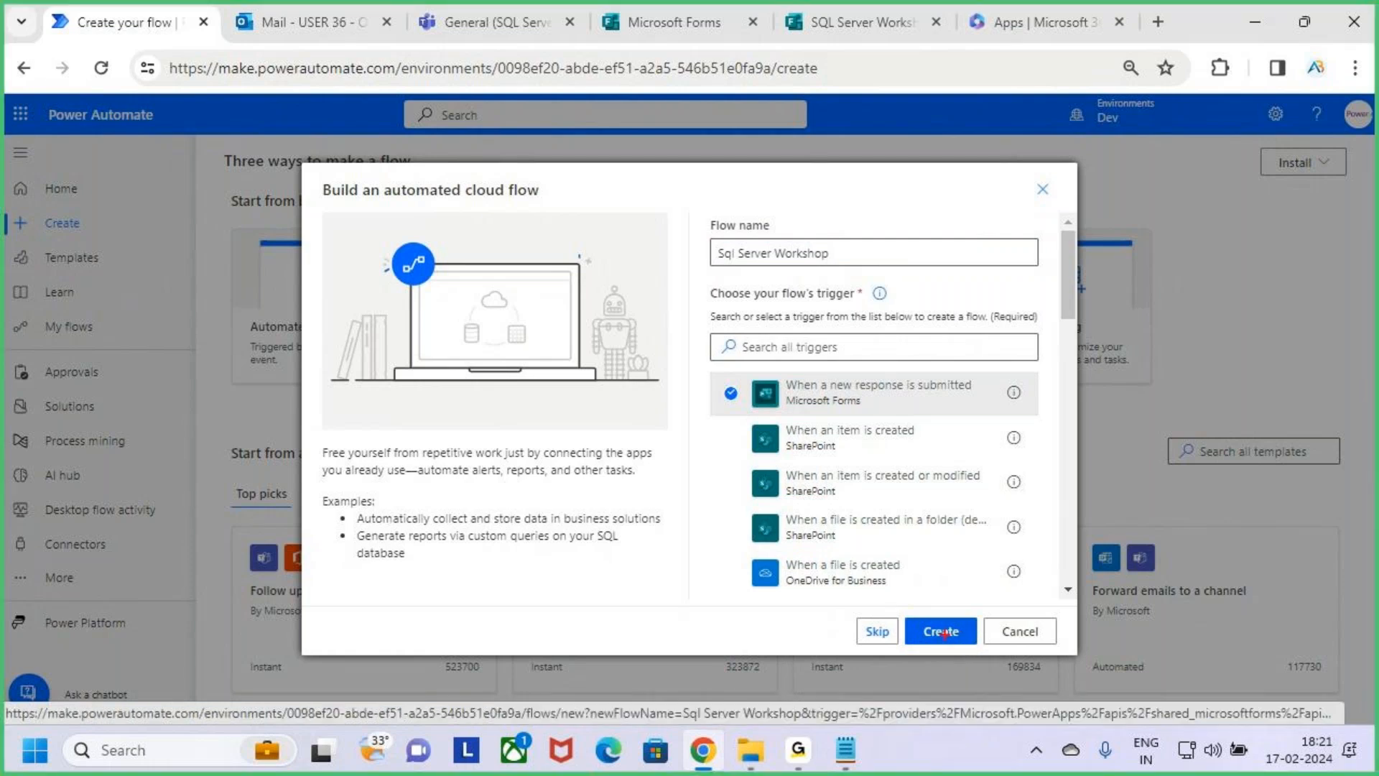
{"action": "mouse_move", "coordinate": [897, 617]}
{"action": "left_mouse_down"}
{"action": "mouse_move", "coordinate": [982, 649]}
{"action": "mouse_move", "coordinate": [1002, 573]}
{"action": "left_mouse_up"}
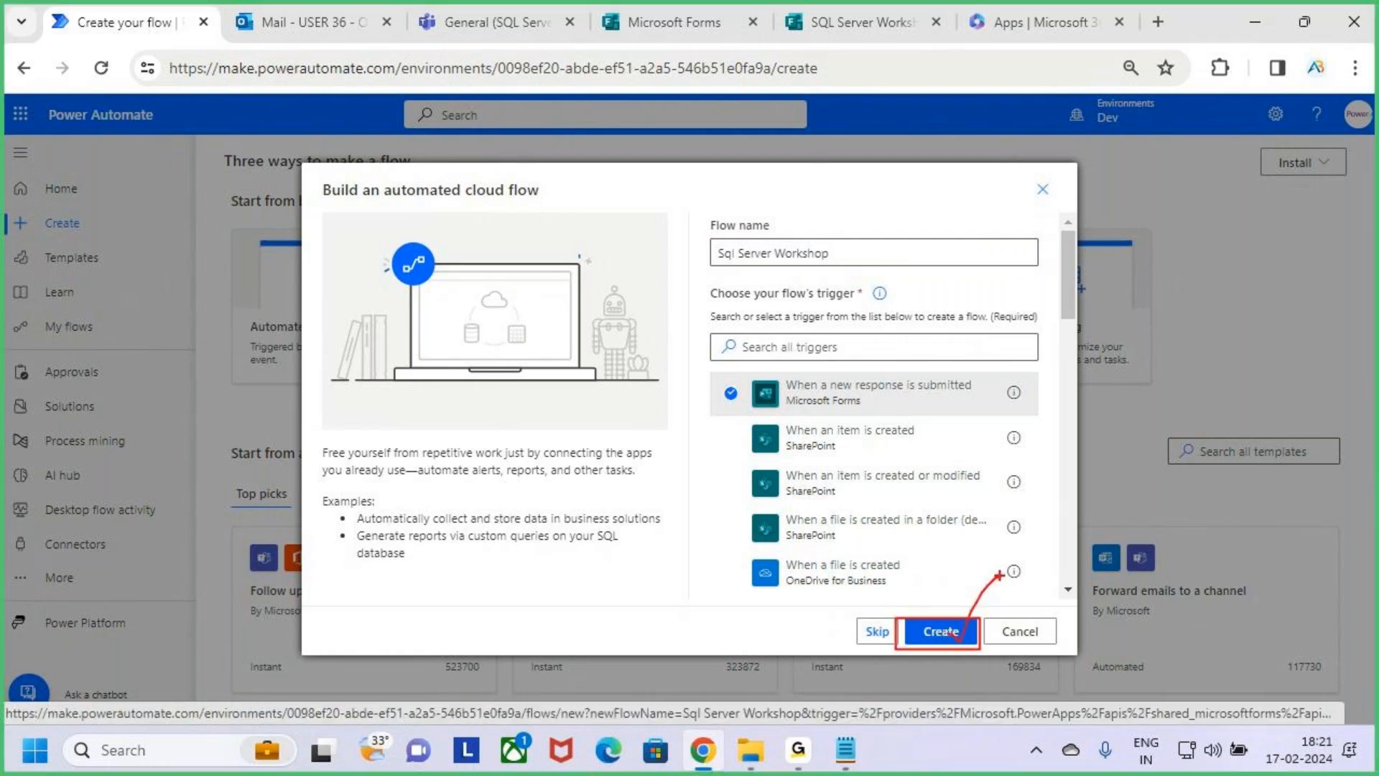
{"action": "key", "text": "Escape"}
{"action": "left_click", "coordinate": [941, 632]}
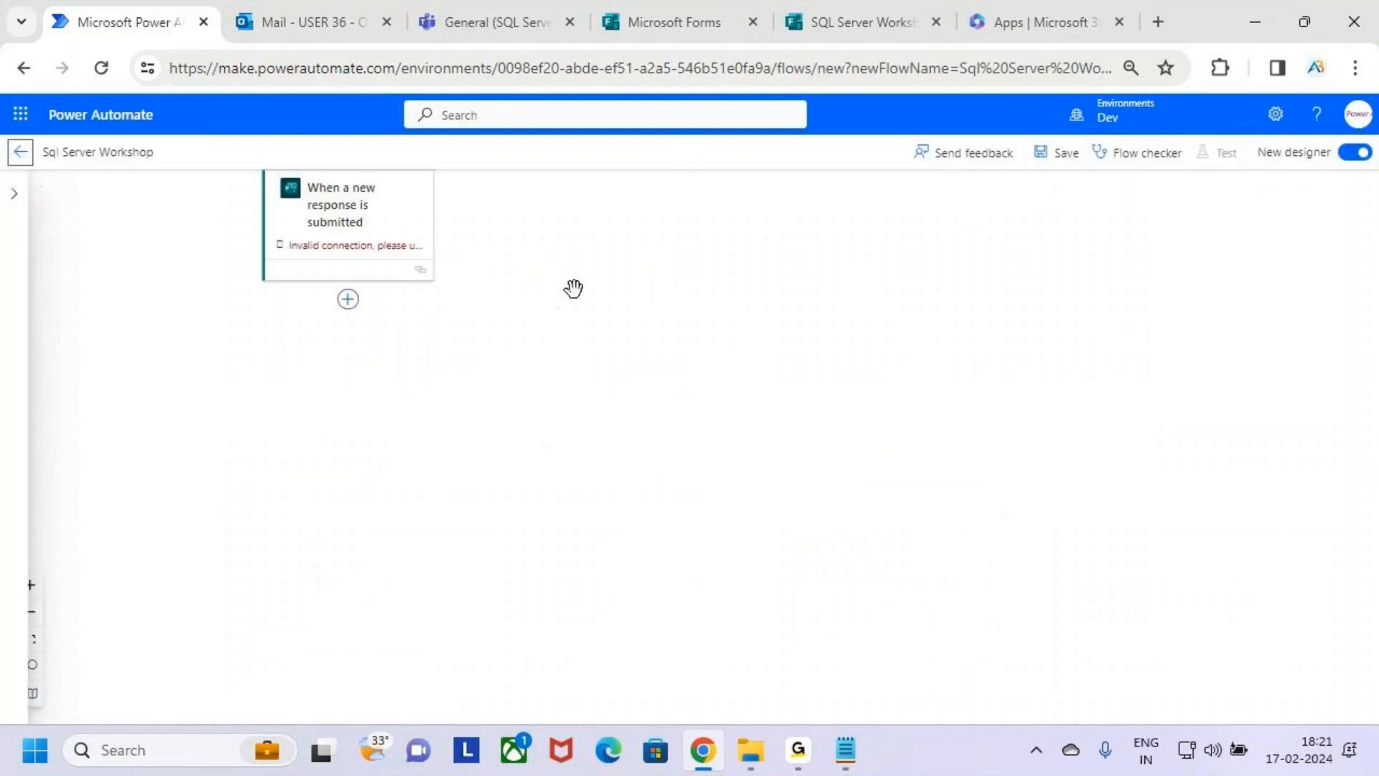
Turn off the new designer for the flow and mark the "When a new response is submitted" trigger card in annotation mode.
{"action": "left_click", "coordinate": [1357, 153]}
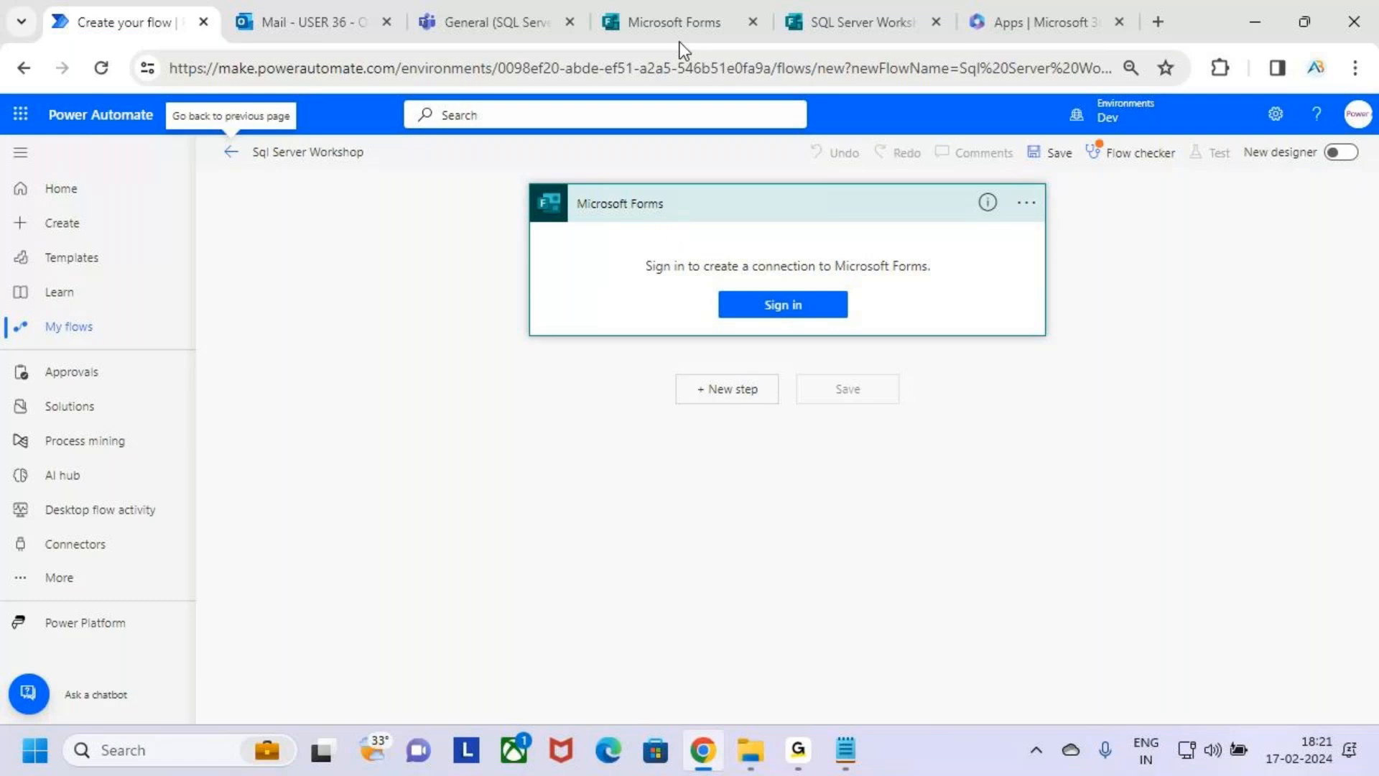
{"action": "left_click", "coordinate": [829, 10]}
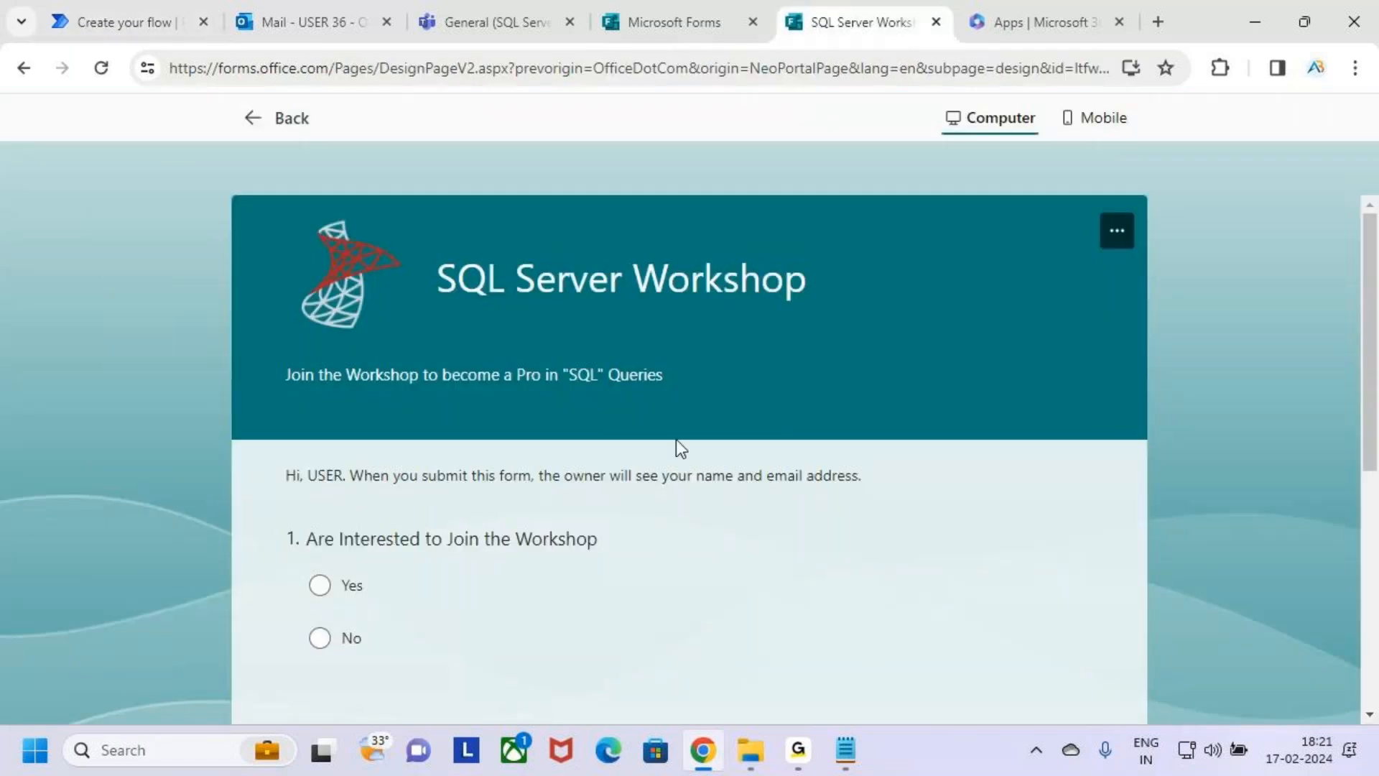
{"action": "left_click", "coordinate": [126, 18]}
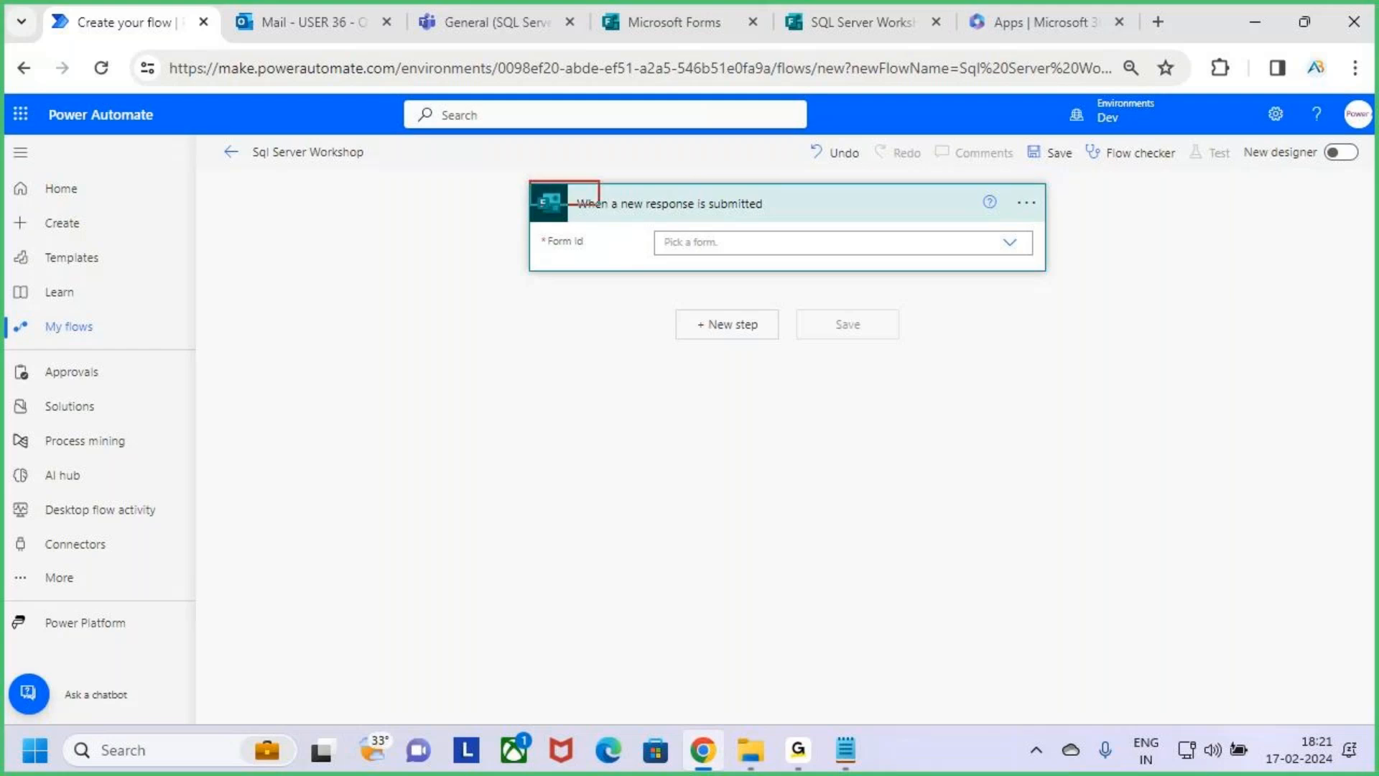
{"action": "left_click_drag", "start_coordinate": [973, 259], "coordinate": [1065, 268]}
{"action": "left_click_drag", "start_coordinate": [711, 211], "coordinate": [775, 211]}
{"action": "key", "text": "Escape"}
{"action": "mouse_move", "coordinate": [532, 227]}
{"action": "left_mouse_down"}
{"action": "mouse_move", "coordinate": [612, 256]}
{"action": "mouse_move", "coordinate": [631, 204]}
{"action": "left_mouse_up"}
{"action": "key", "text": "Escape"}
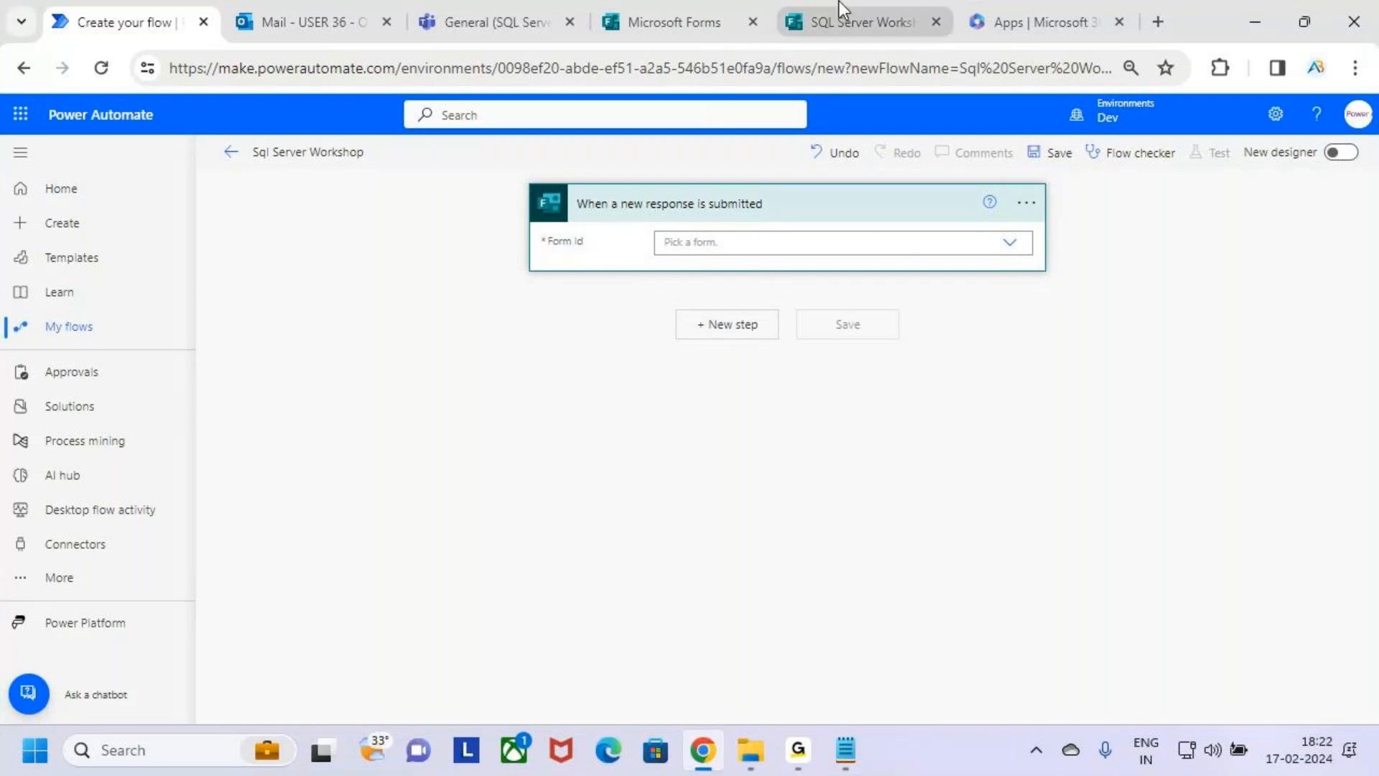
Box the workshop form's title in its preview, return to the form editor, and box the form name there.
{"action": "left_click", "coordinate": [839, 14]}
{"action": "key", "text": "ctrl+2"}
{"action": "left_click_drag", "start_coordinate": [424, 242], "coordinate": [819, 317]}
{"action": "key", "text": "Escape"}
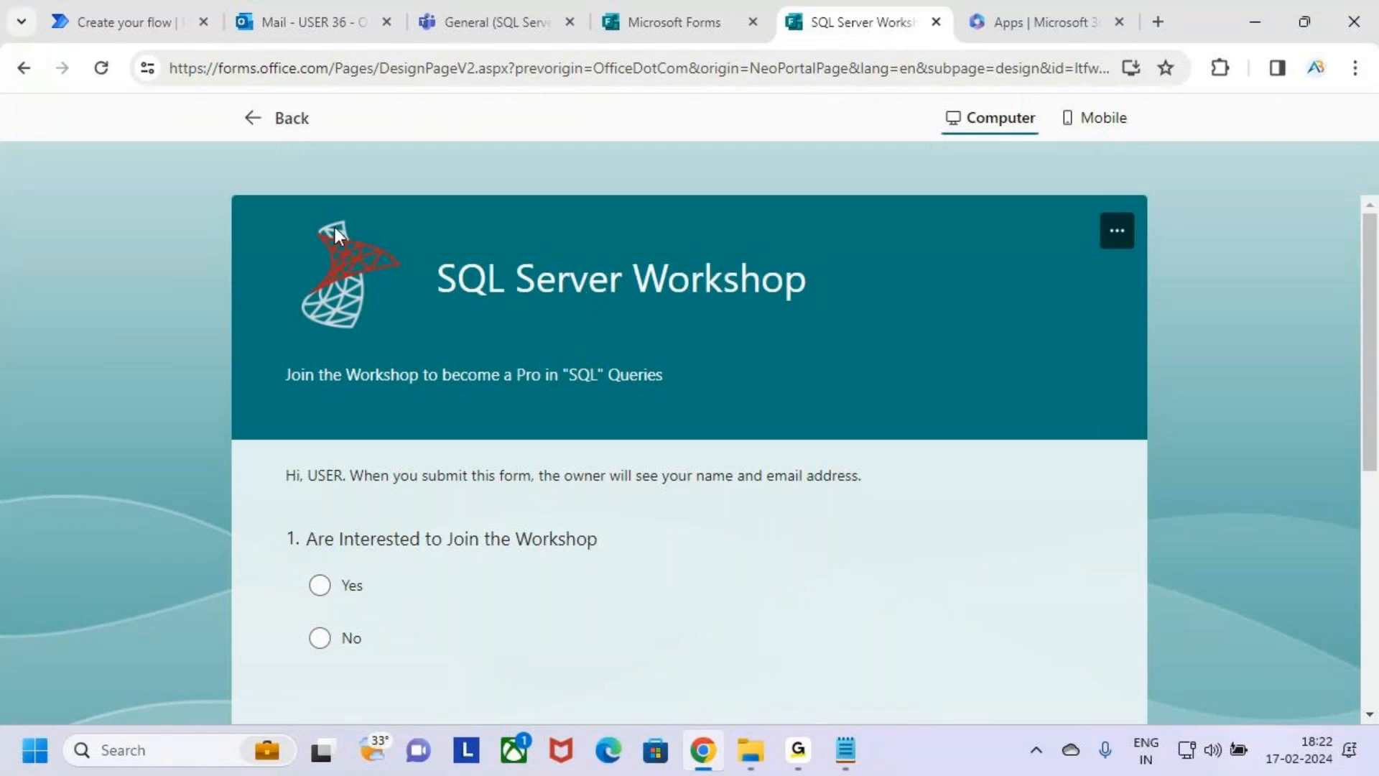
{"action": "left_click", "coordinate": [251, 122]}
{"action": "key", "text": "ctrl+2"}
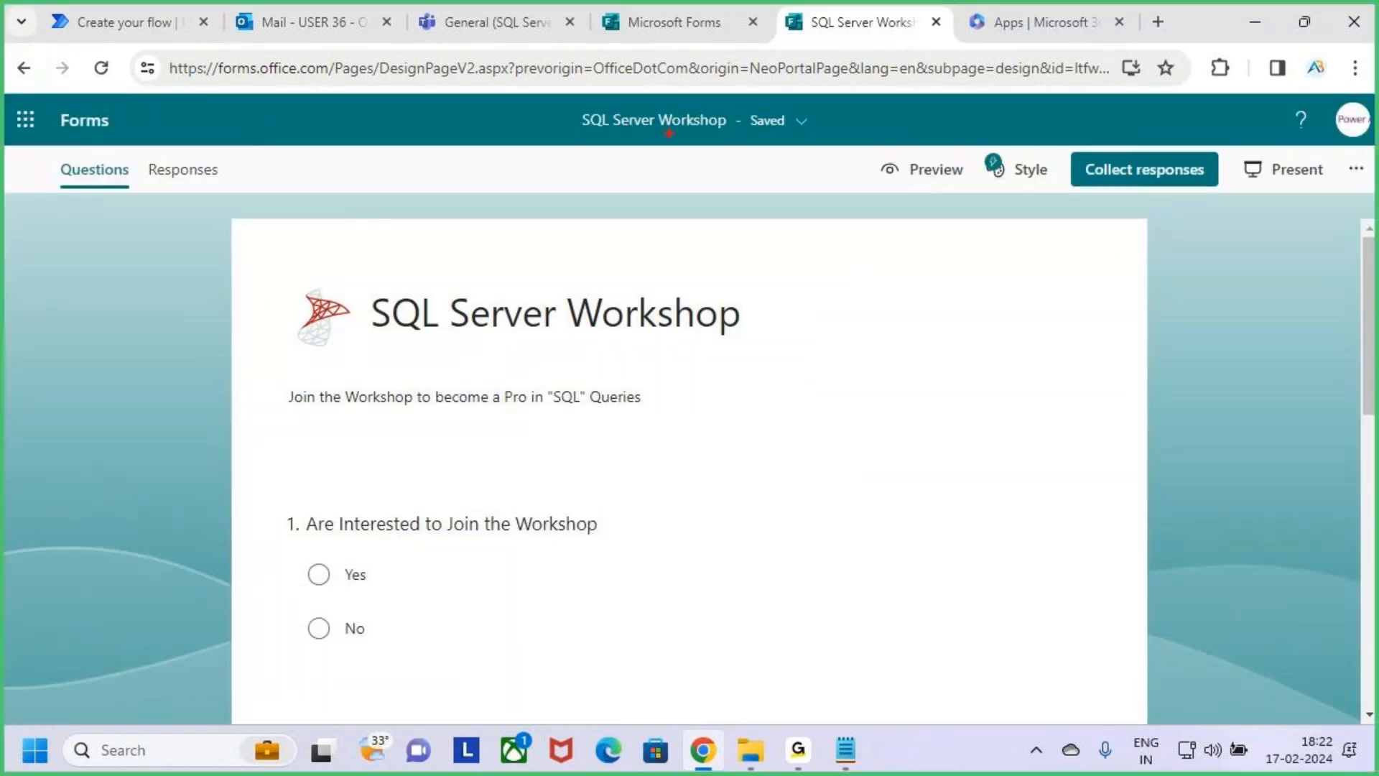
{"action": "left_click_drag", "start_coordinate": [569, 104], "coordinate": [733, 144]}
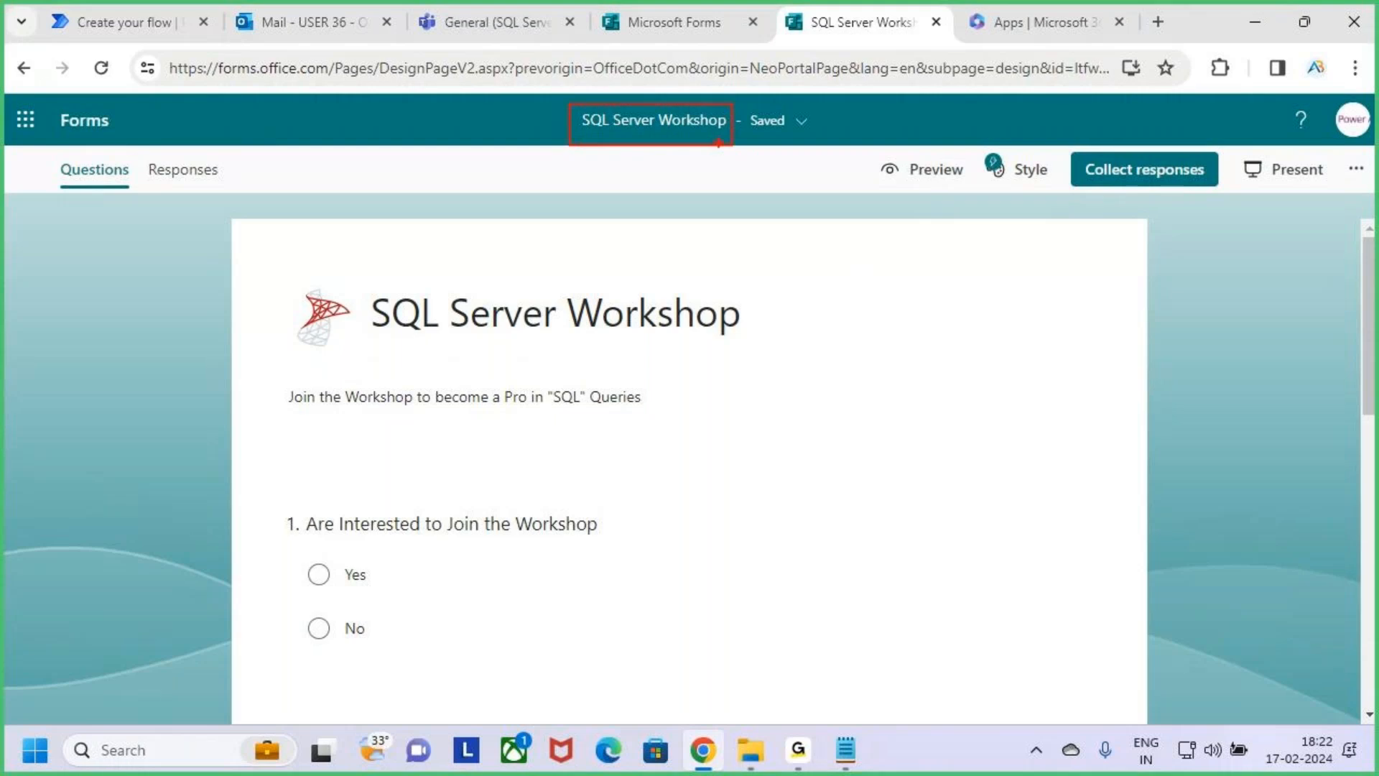
{"action": "key", "text": "Escape"}
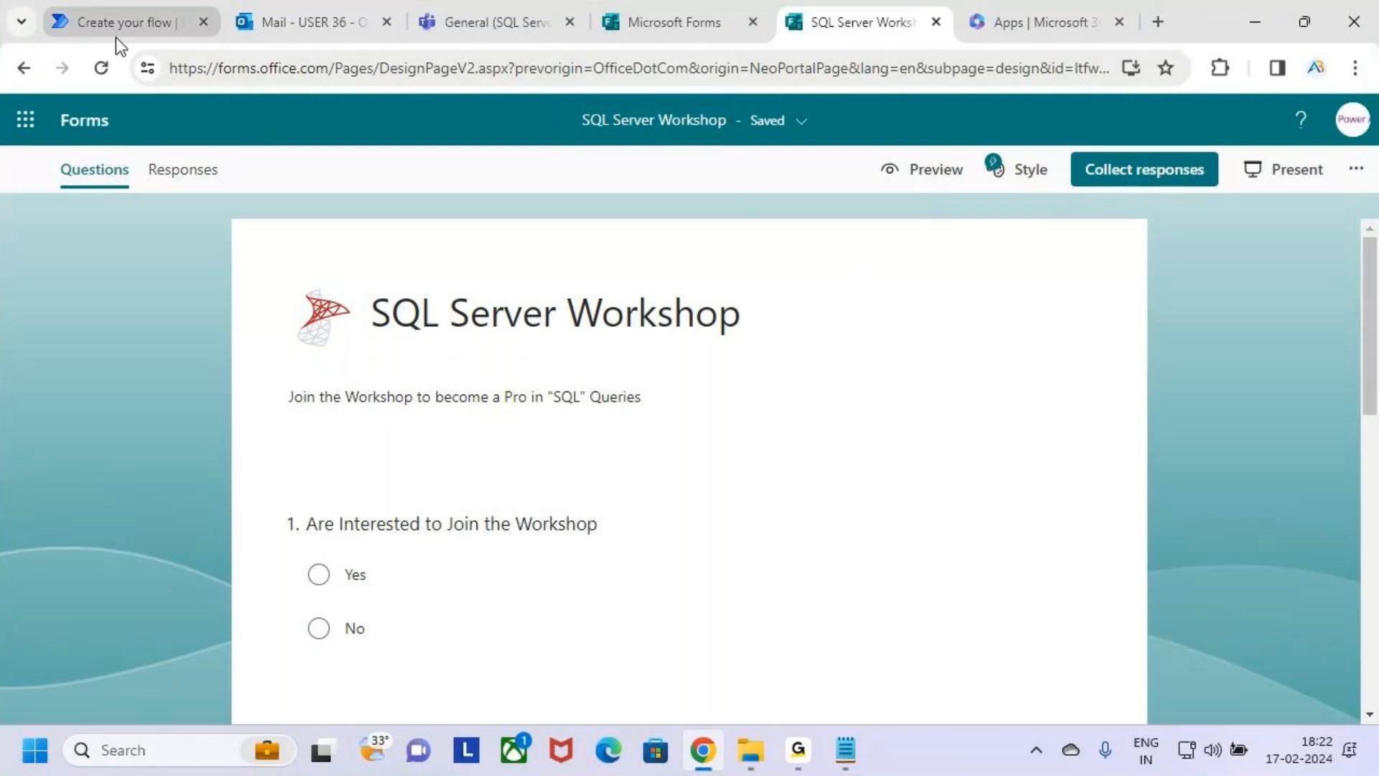
Back in Power Automate, set the trigger's Form Id to SQL Server Workshop, checking the form's name and marking that choice in annotation mode.
{"action": "left_click", "coordinate": [184, 23]}
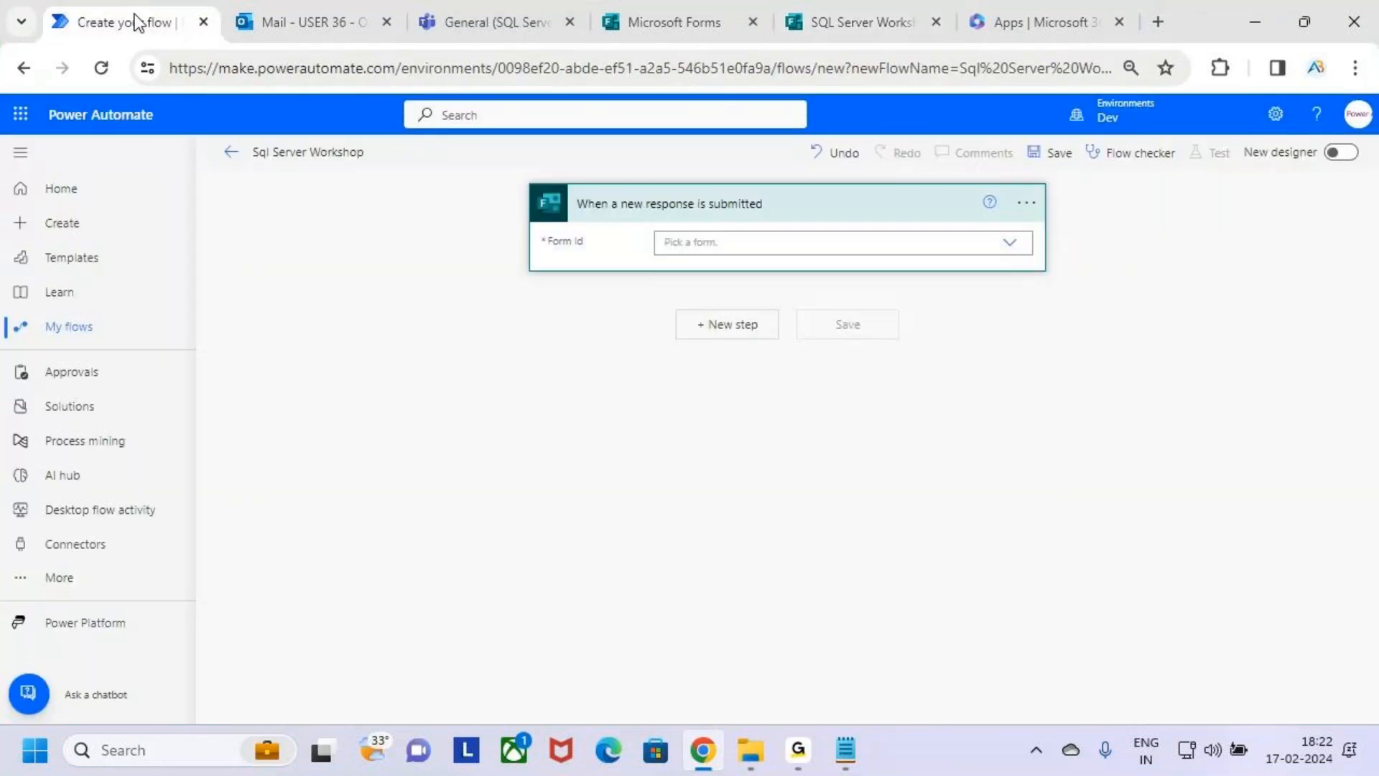
{"action": "left_click", "coordinate": [1010, 246]}
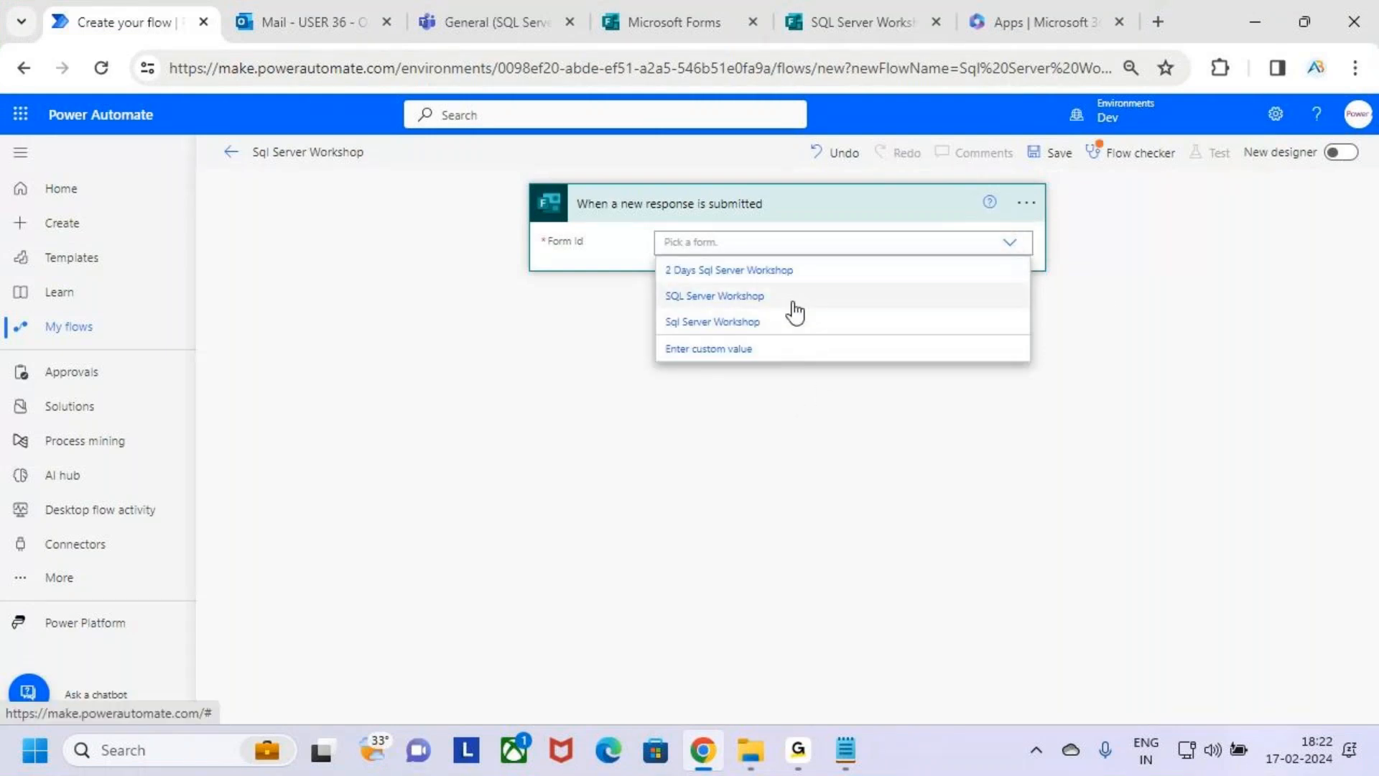
{"action": "left_click", "coordinate": [650, 23]}
{"action": "left_click", "coordinate": [826, 18]}
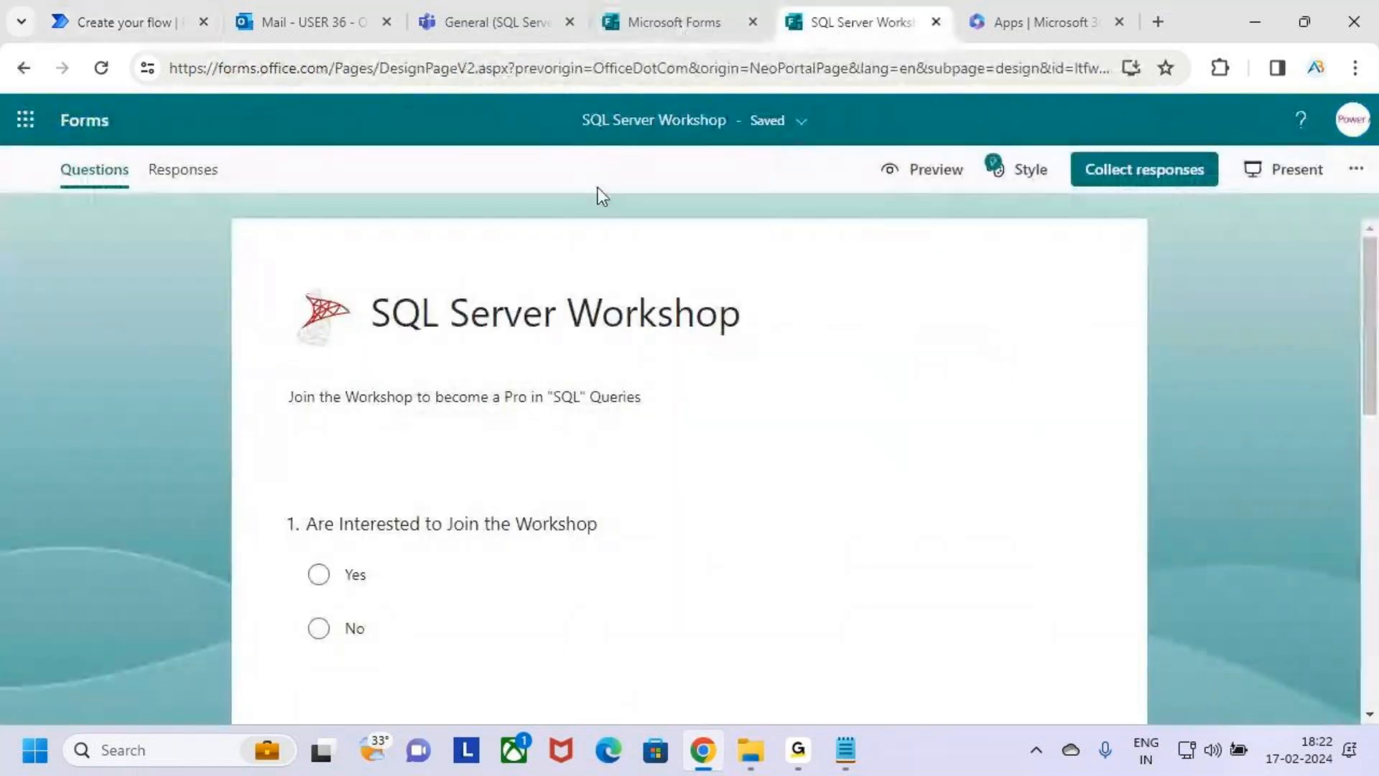
{"action": "left_click", "coordinate": [77, 18]}
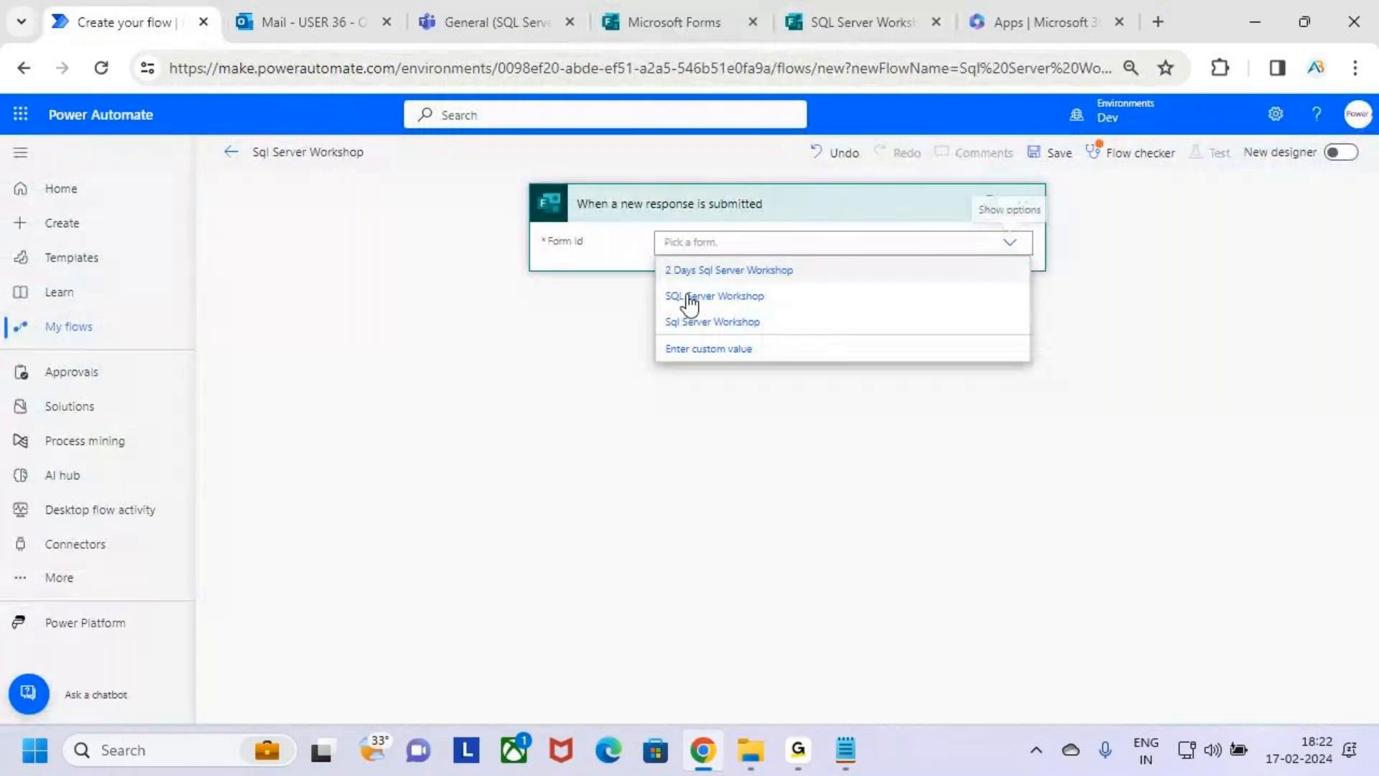
{"action": "key", "text": "ctrl+2"}
{"action": "left_click_drag", "start_coordinate": [658, 284], "coordinate": [799, 314]}
{"action": "mouse_move", "coordinate": [777, 298]}
{"action": "left_mouse_down"}
{"action": "mouse_move", "coordinate": [797, 312]}
{"action": "mouse_move", "coordinate": [842, 247]}
{"action": "left_mouse_up"}
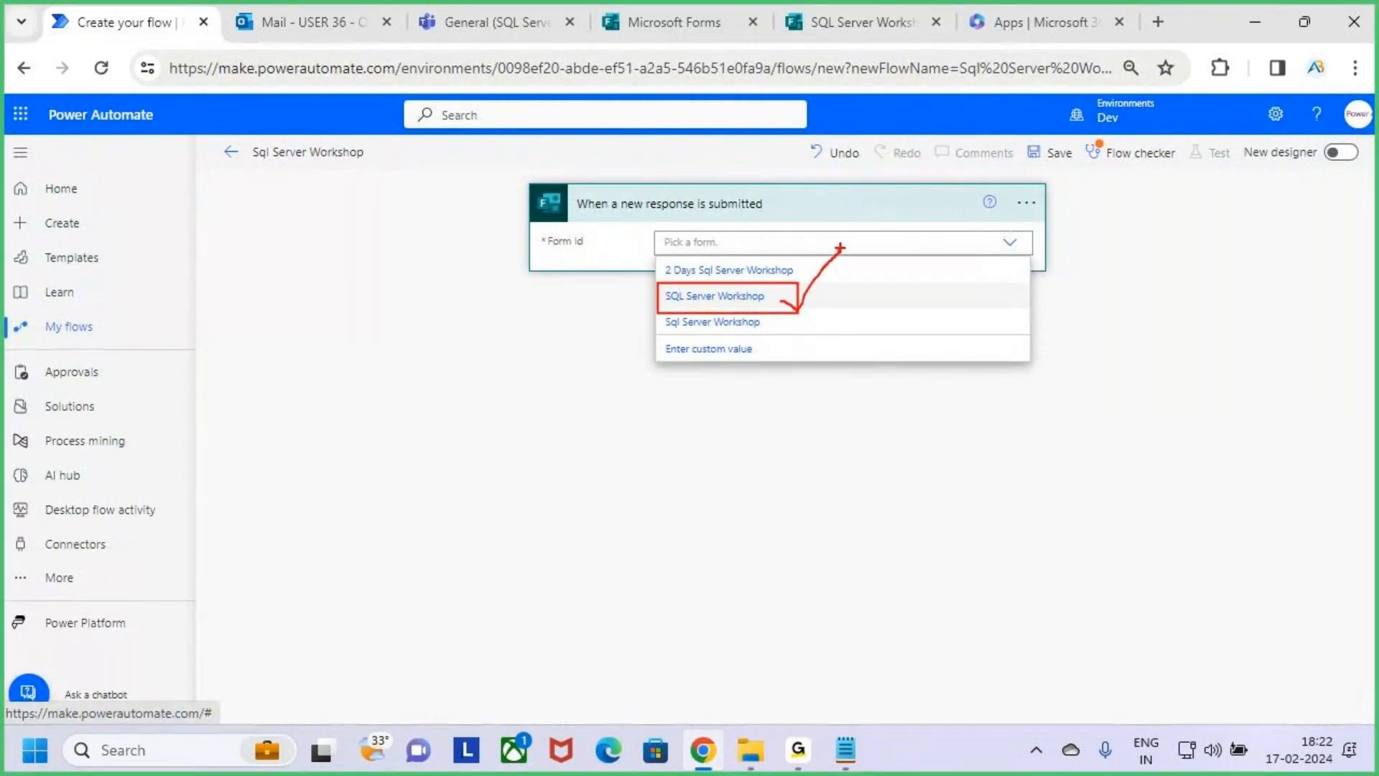
{"action": "key", "text": "Escape"}
{"action": "left_click", "coordinate": [826, 297]}
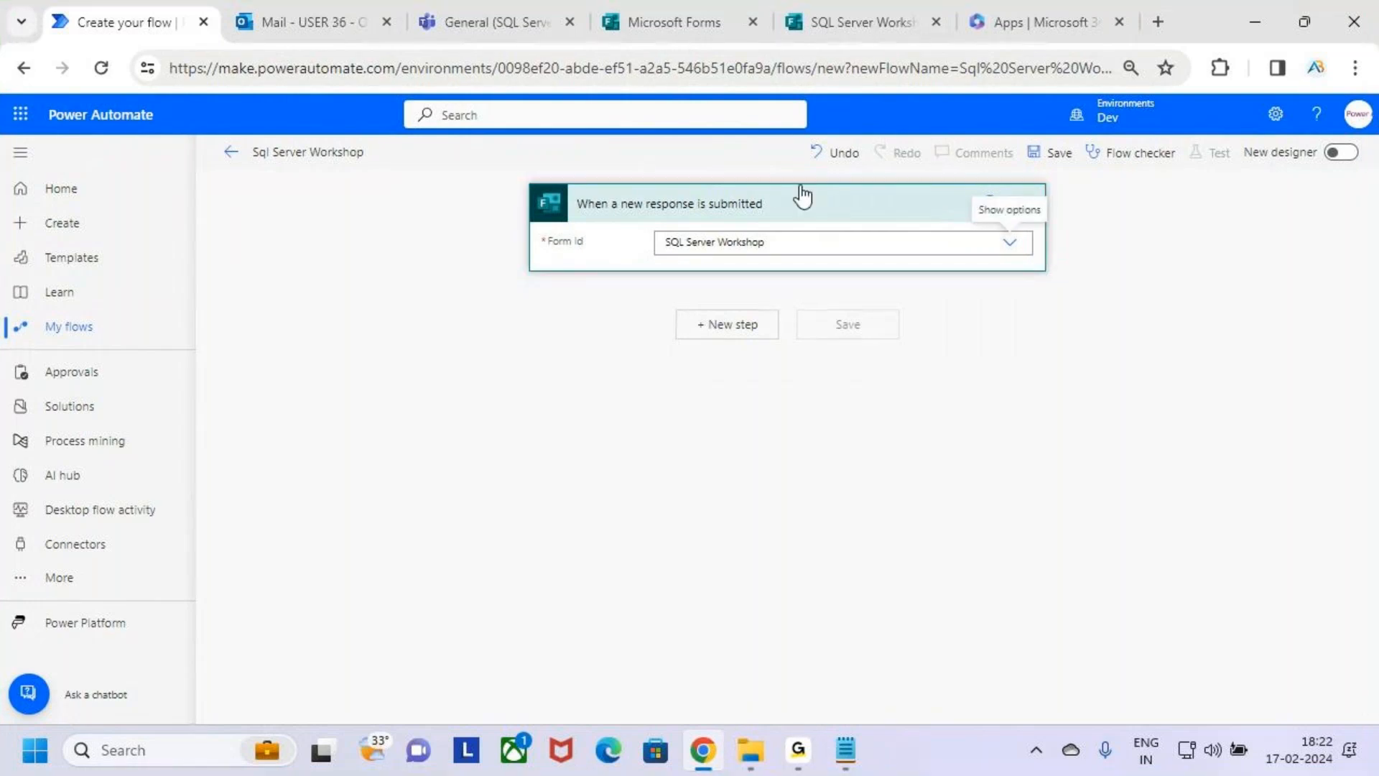
Add the Microsoft Forms action "Get response details" after the trigger, searching for "Get Response" and boxing the action in annotation mode.
{"action": "left_click", "coordinate": [744, 329]}
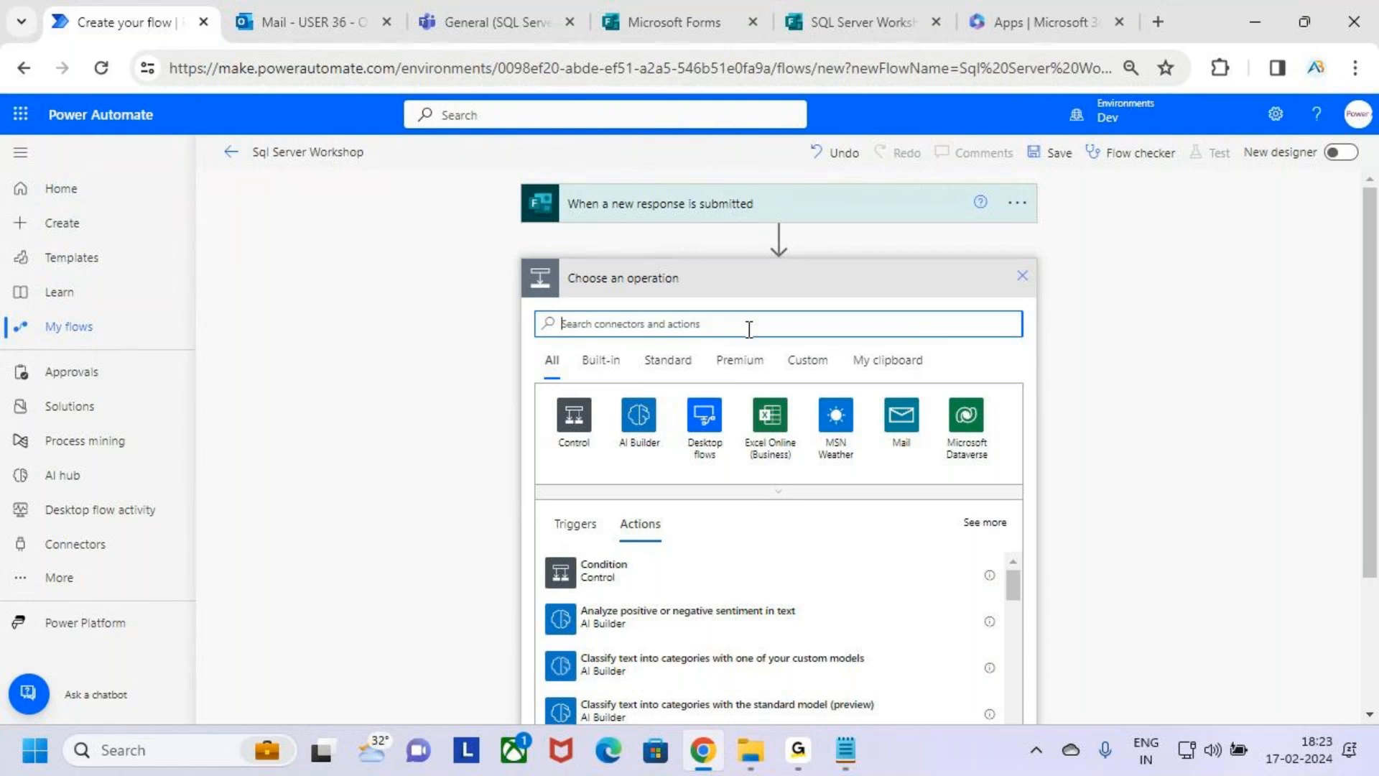
{"action": "type", "text": "Get"}
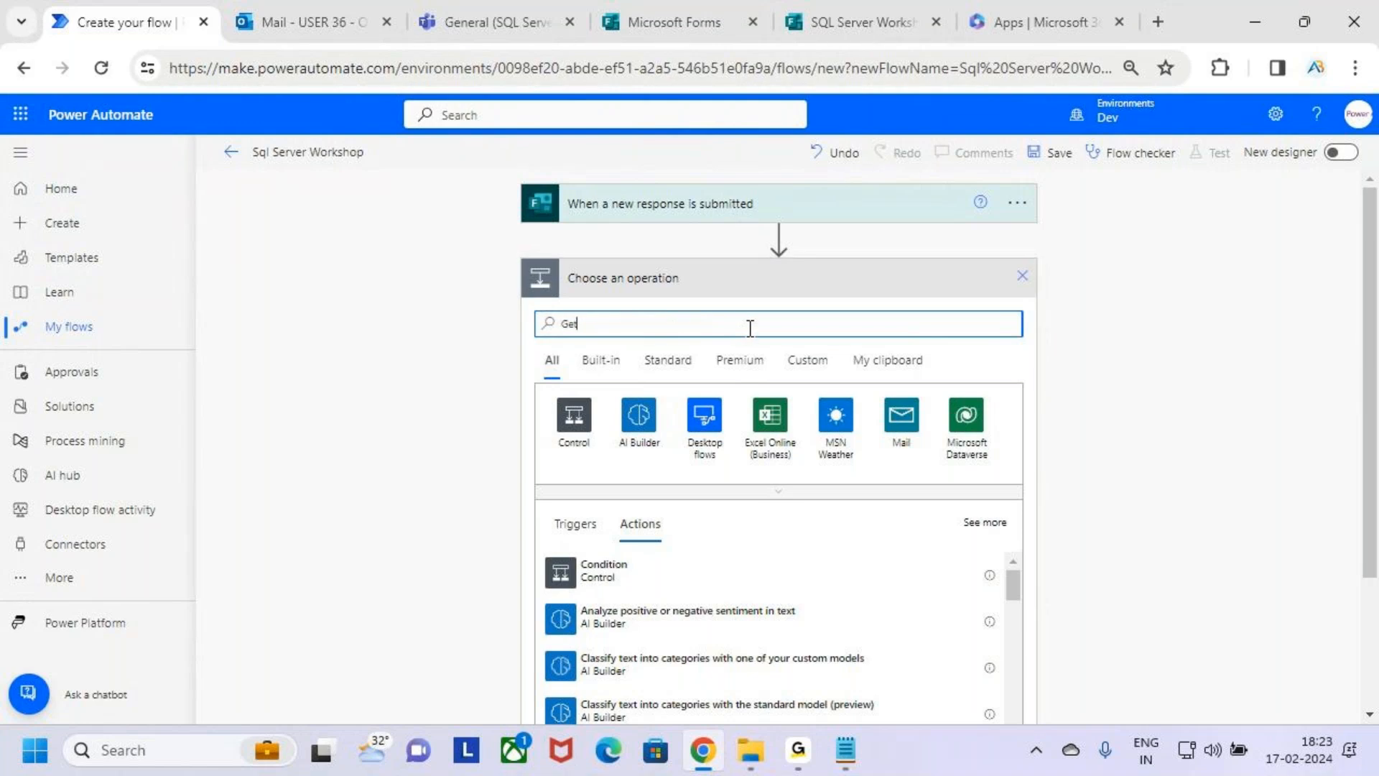
{"action": "type", "text": " Response"}
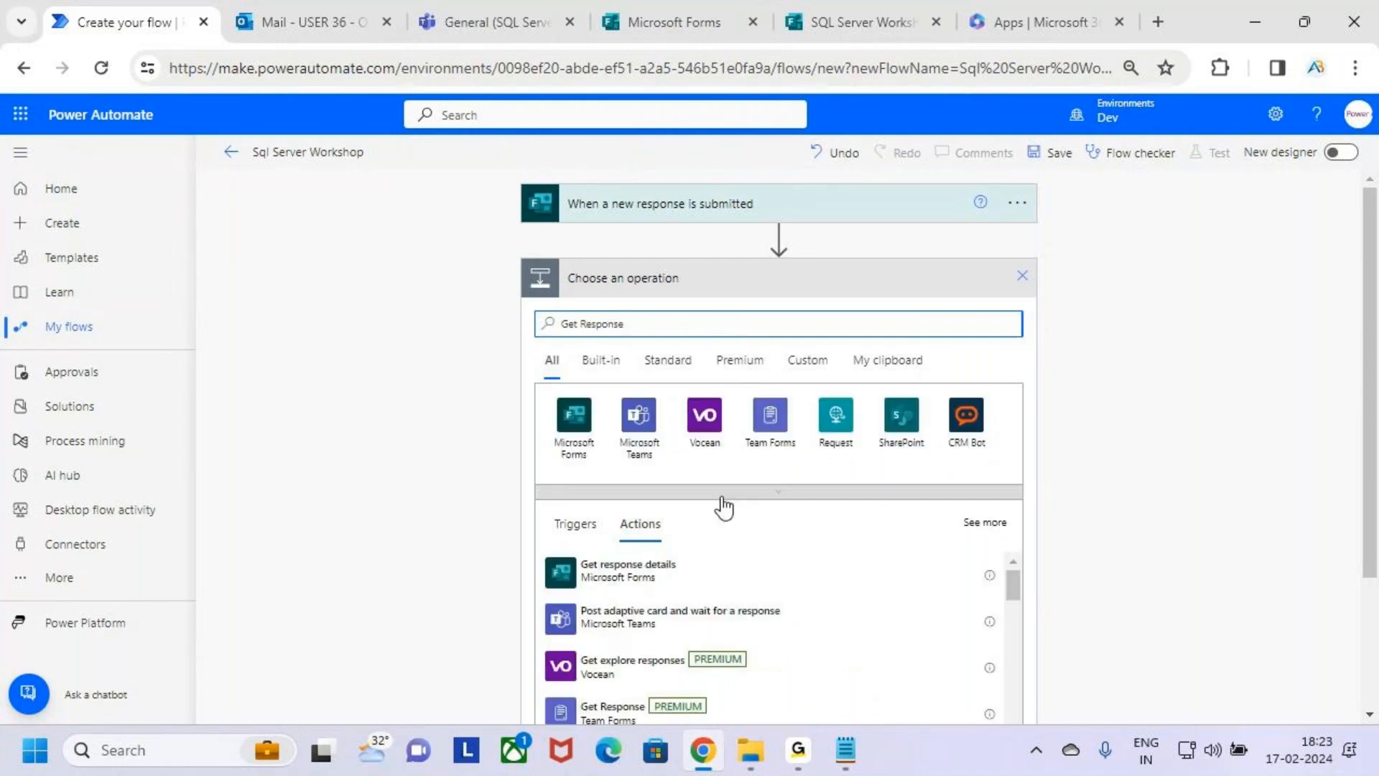
{"action": "key", "text": "ctrl+2"}
{"action": "mouse_move", "coordinate": [533, 546]}
{"action": "left_mouse_down"}
{"action": "mouse_move", "coordinate": [607, 582]}
{"action": "mouse_move", "coordinate": [731, 597]}
{"action": "mouse_move", "coordinate": [611, 588]}
{"action": "left_mouse_up"}
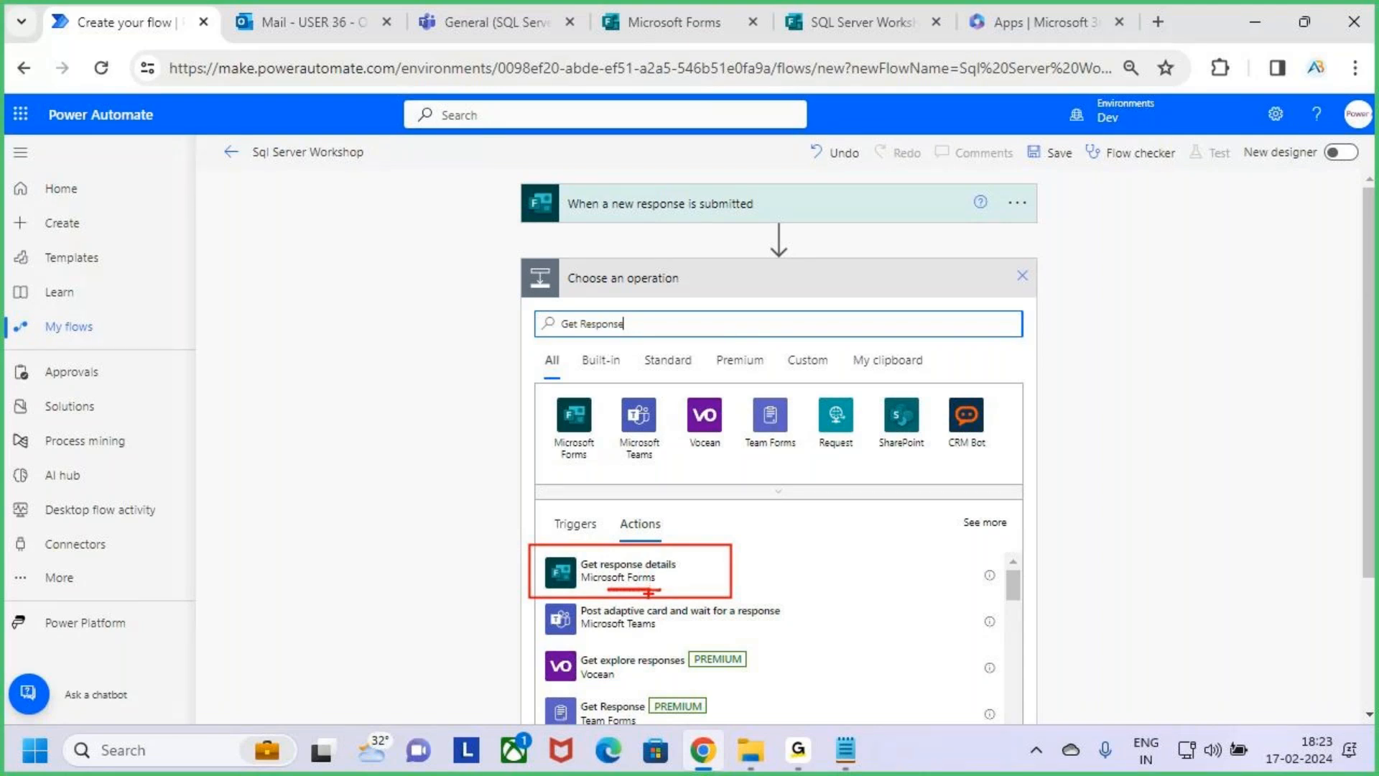
{"action": "left_click_drag", "start_coordinate": [718, 566], "coordinate": [757, 513]}
{"action": "key", "text": "Escape"}
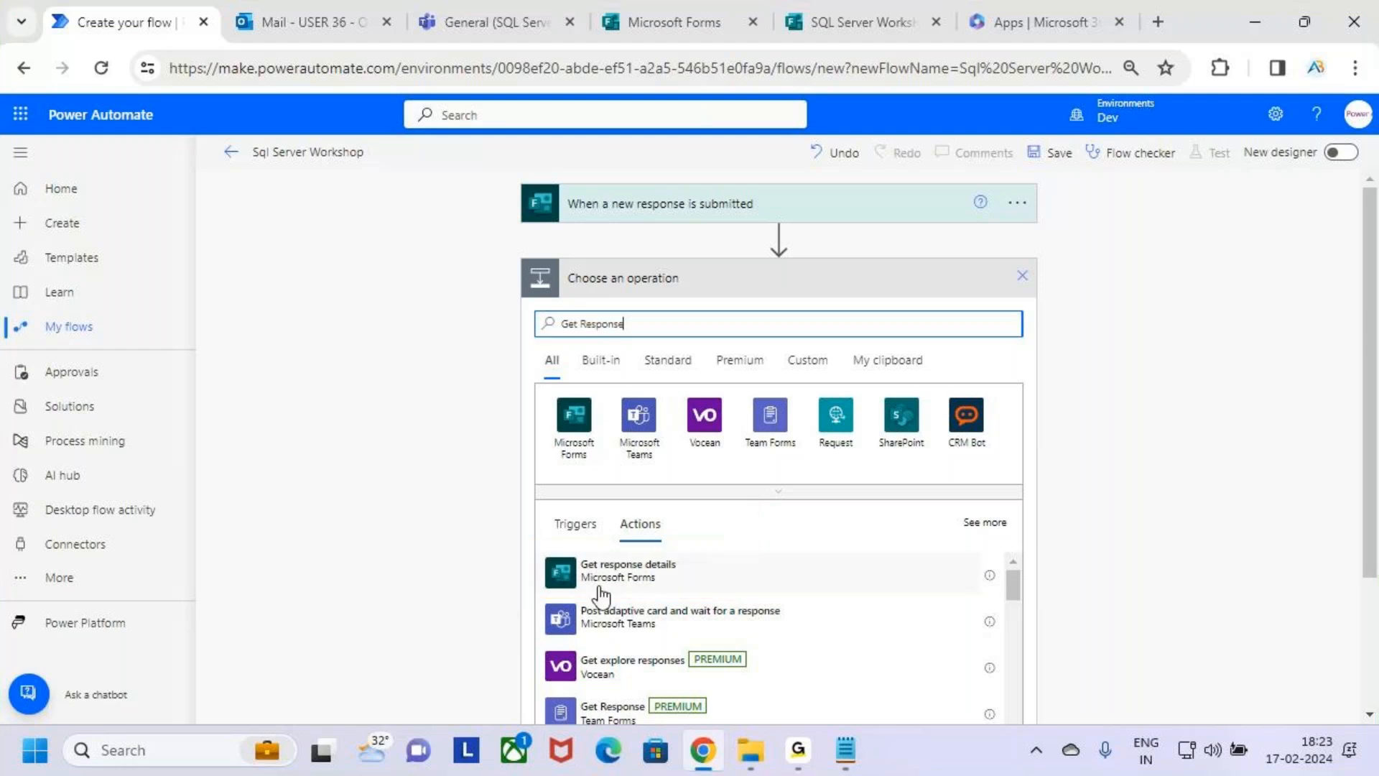
{"action": "left_click", "coordinate": [701, 577]}
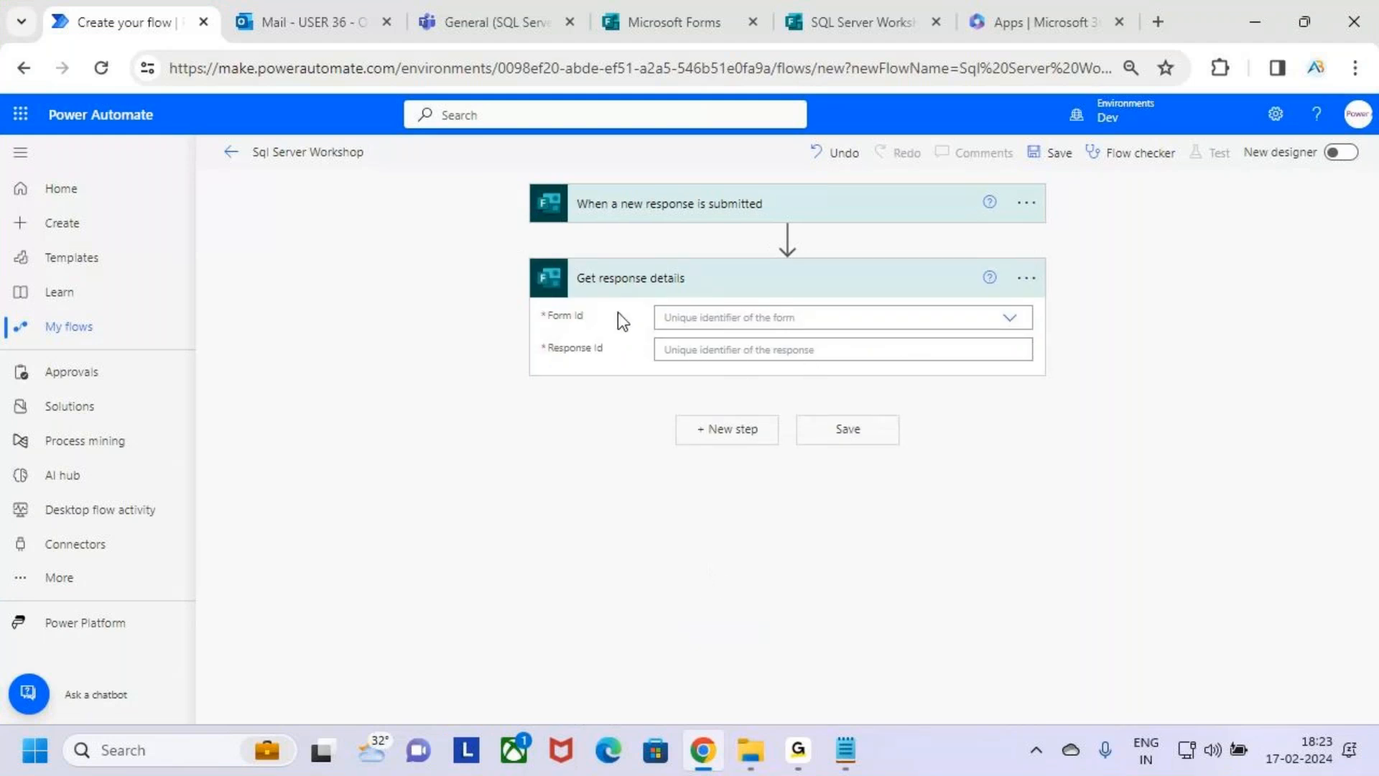
Box the Form Id and Response Id labels of the "Get response details" action in annotation mode.
{"action": "key", "text": "ctrl+2"}
{"action": "left_click_drag", "start_coordinate": [538, 299], "coordinate": [621, 326]}
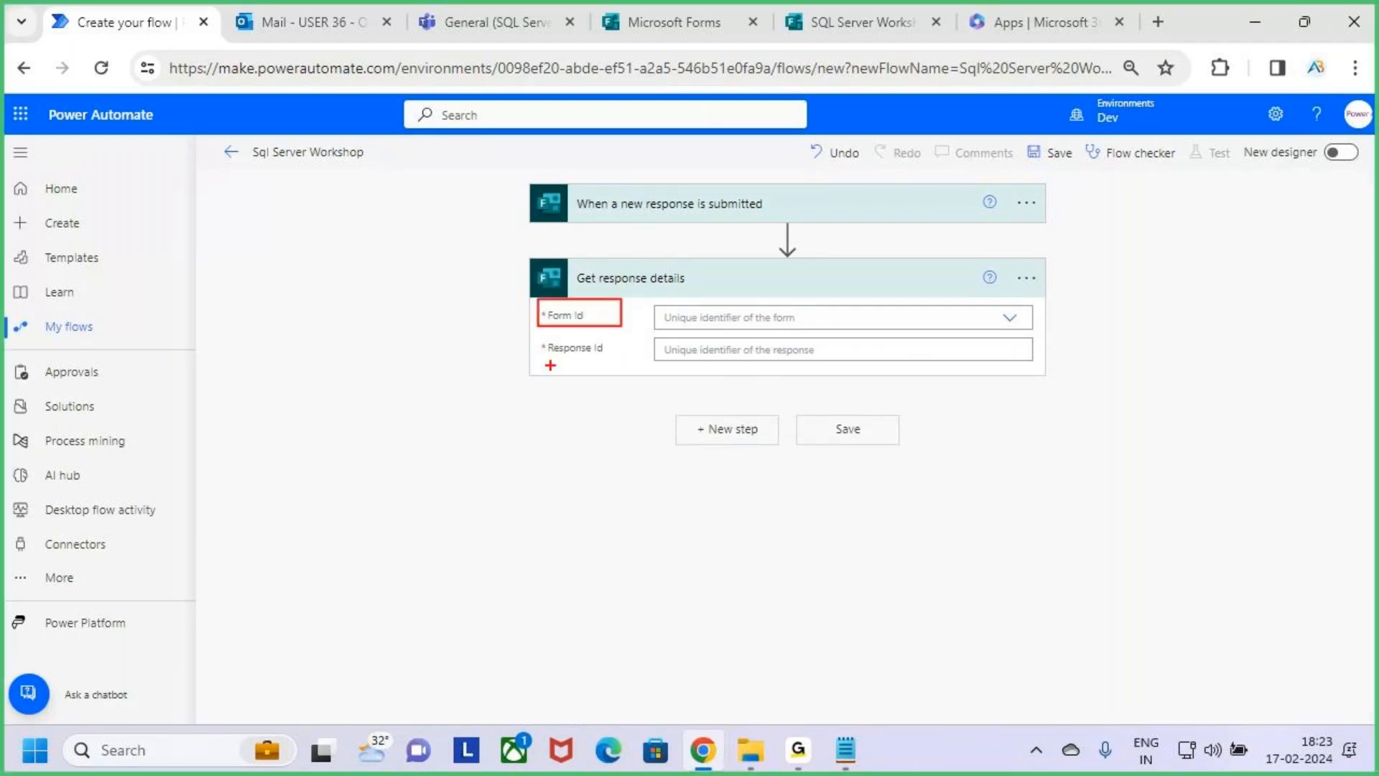
{"action": "left_click_drag", "start_coordinate": [531, 337], "coordinate": [640, 368]}
{"action": "key", "text": "Escape"}
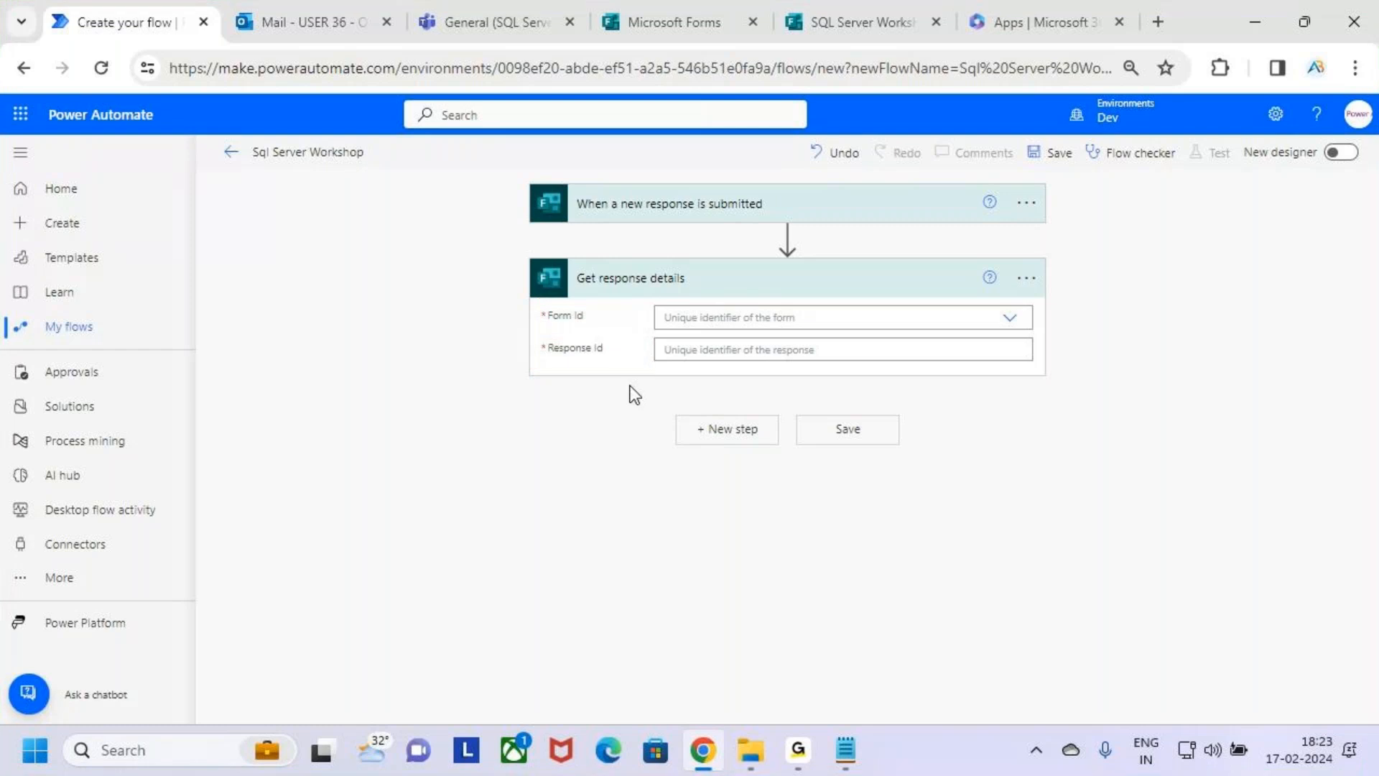
Set the Form Id of "Get response details" to SQL Server Workshop, boxing that choice in annotation mode.
{"action": "left_click", "coordinate": [1009, 318]}
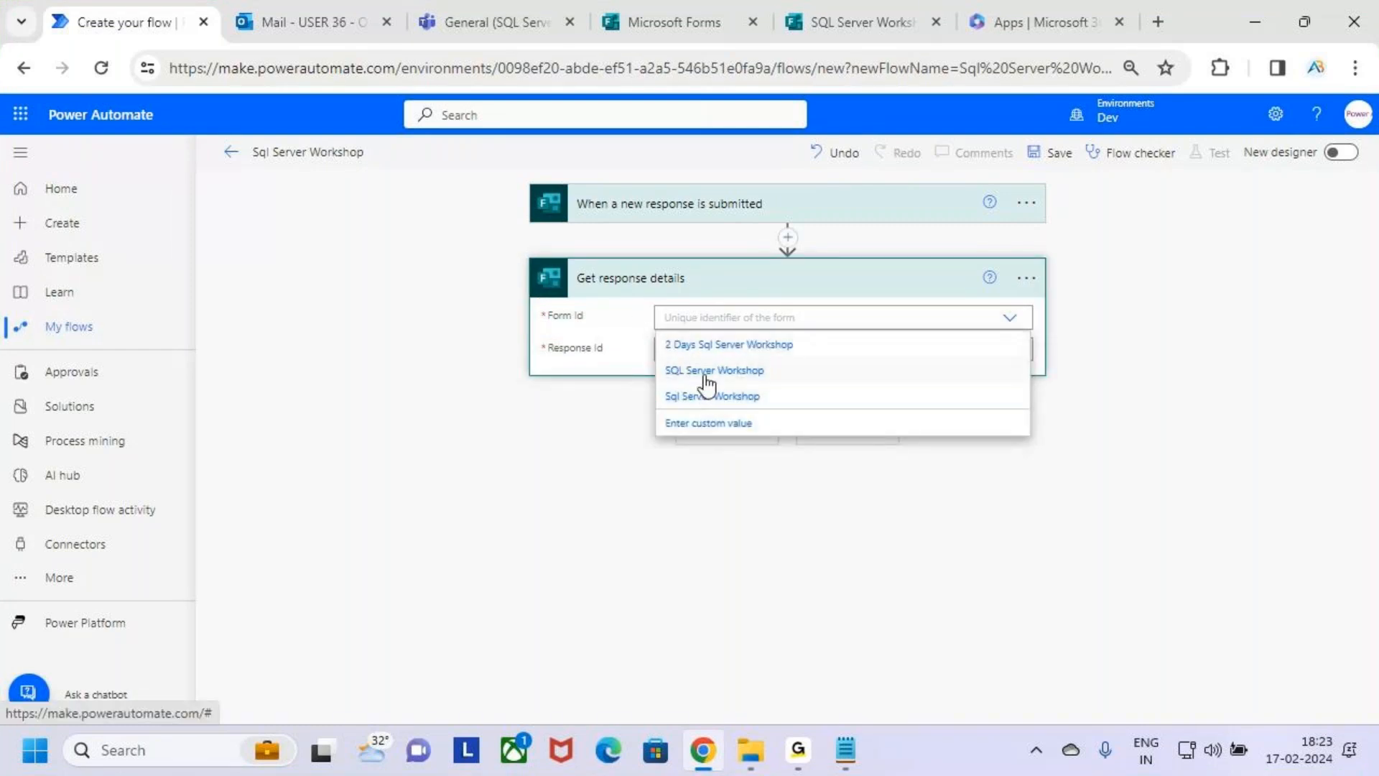
{"action": "left_click_drag", "start_coordinate": [649, 363], "coordinate": [770, 385]}
{"action": "key", "text": "Escape"}
{"action": "left_click", "coordinate": [794, 377]}
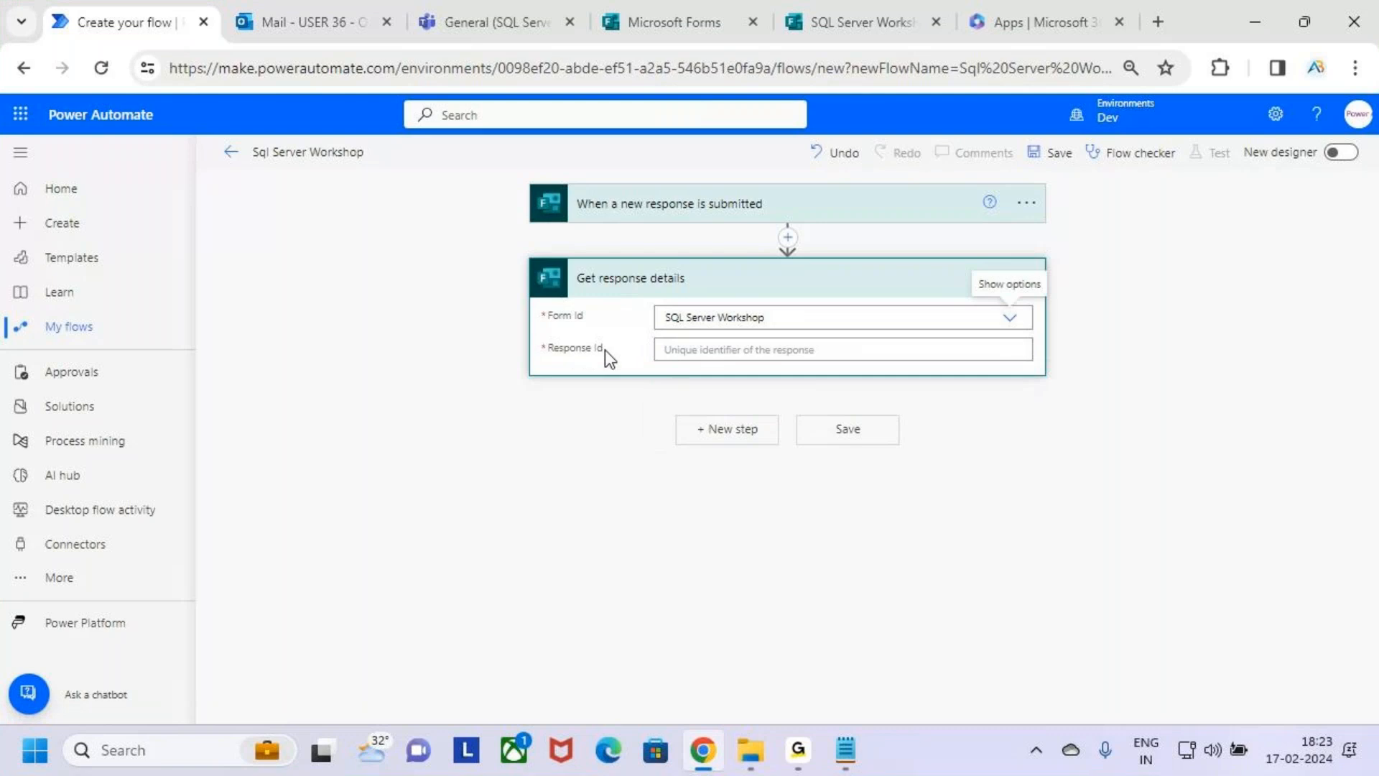
Open the dynamic content for the Response Id field and mark the trigger's Response Id entry and the empty field in annotation mode.
{"action": "left_click", "coordinate": [942, 357]}
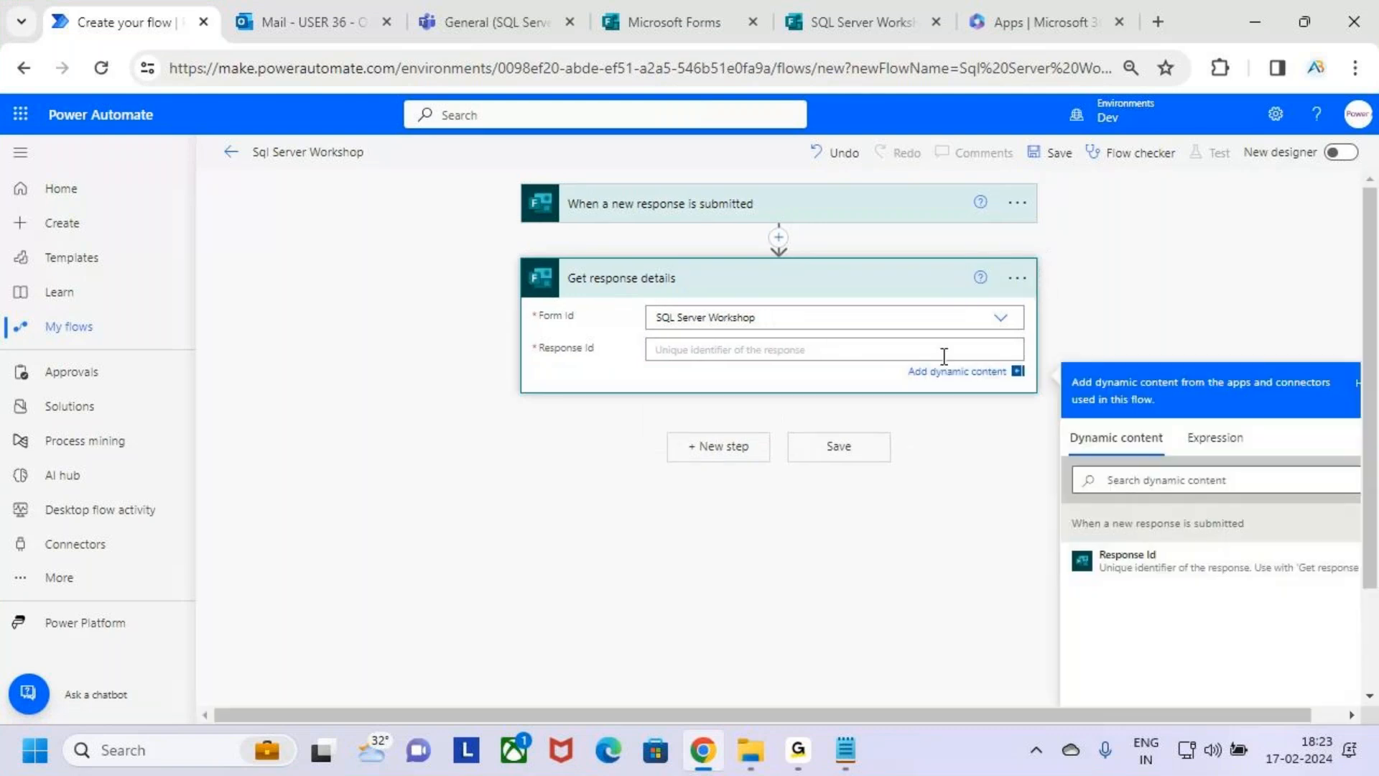
{"action": "key", "text": "ctrl+2"}
{"action": "mouse_move", "coordinate": [1065, 536]}
{"action": "left_mouse_down"}
{"action": "mouse_move", "coordinate": [1149, 564]}
{"action": "mouse_move", "coordinate": [1360, 584]}
{"action": "left_mouse_up"}
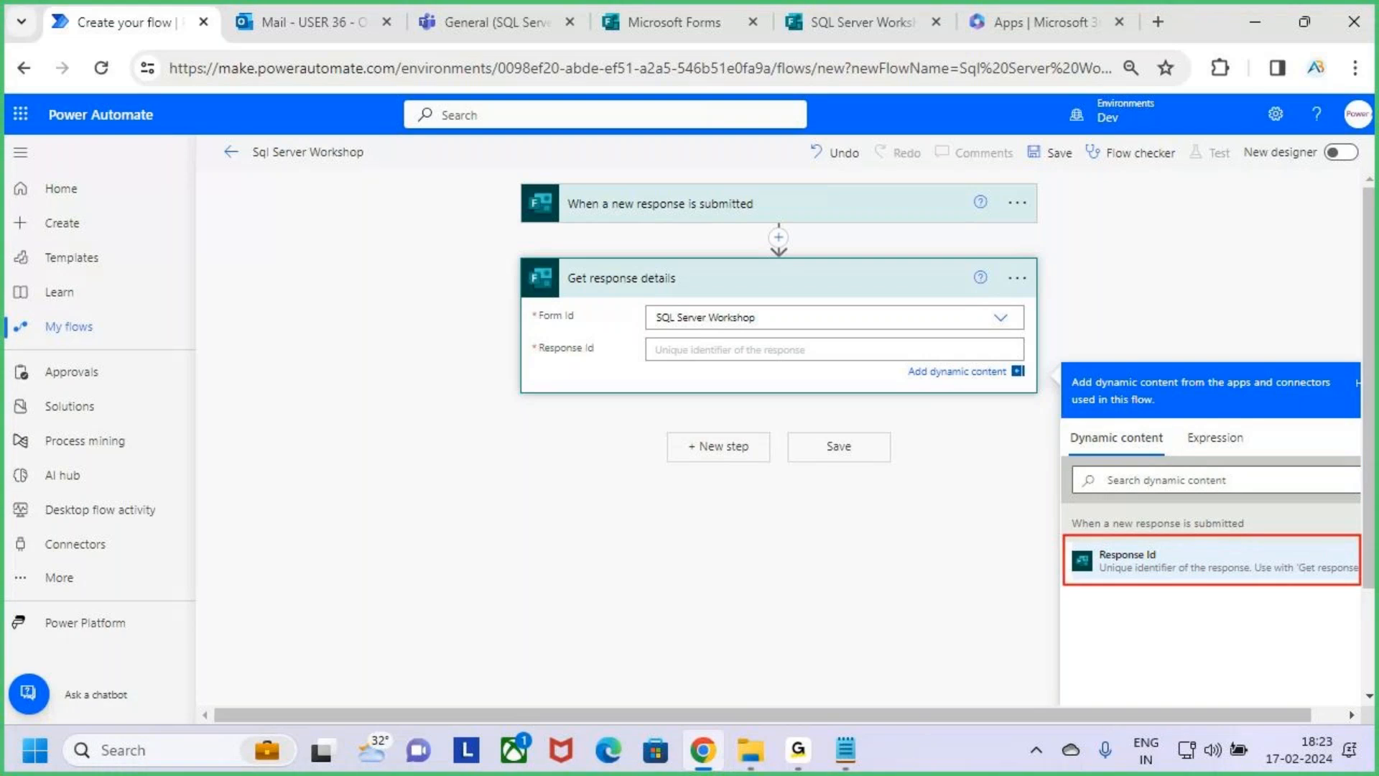
{"action": "left_click_drag", "start_coordinate": [656, 350], "coordinate": [702, 350]}
{"action": "key", "text": "Escape"}
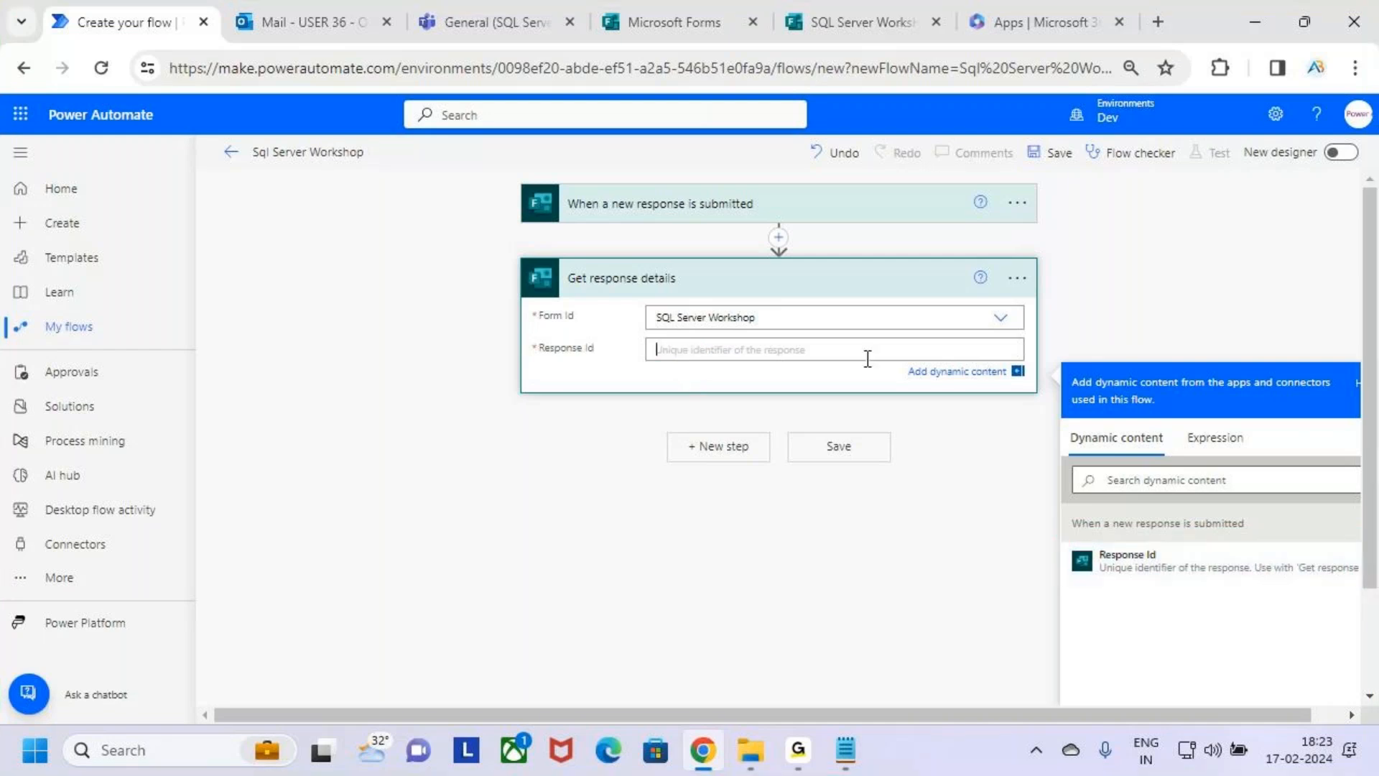
{"action": "left_click_drag", "start_coordinate": [1064, 538], "coordinate": [1166, 575]}
{"action": "key", "text": "Escape"}
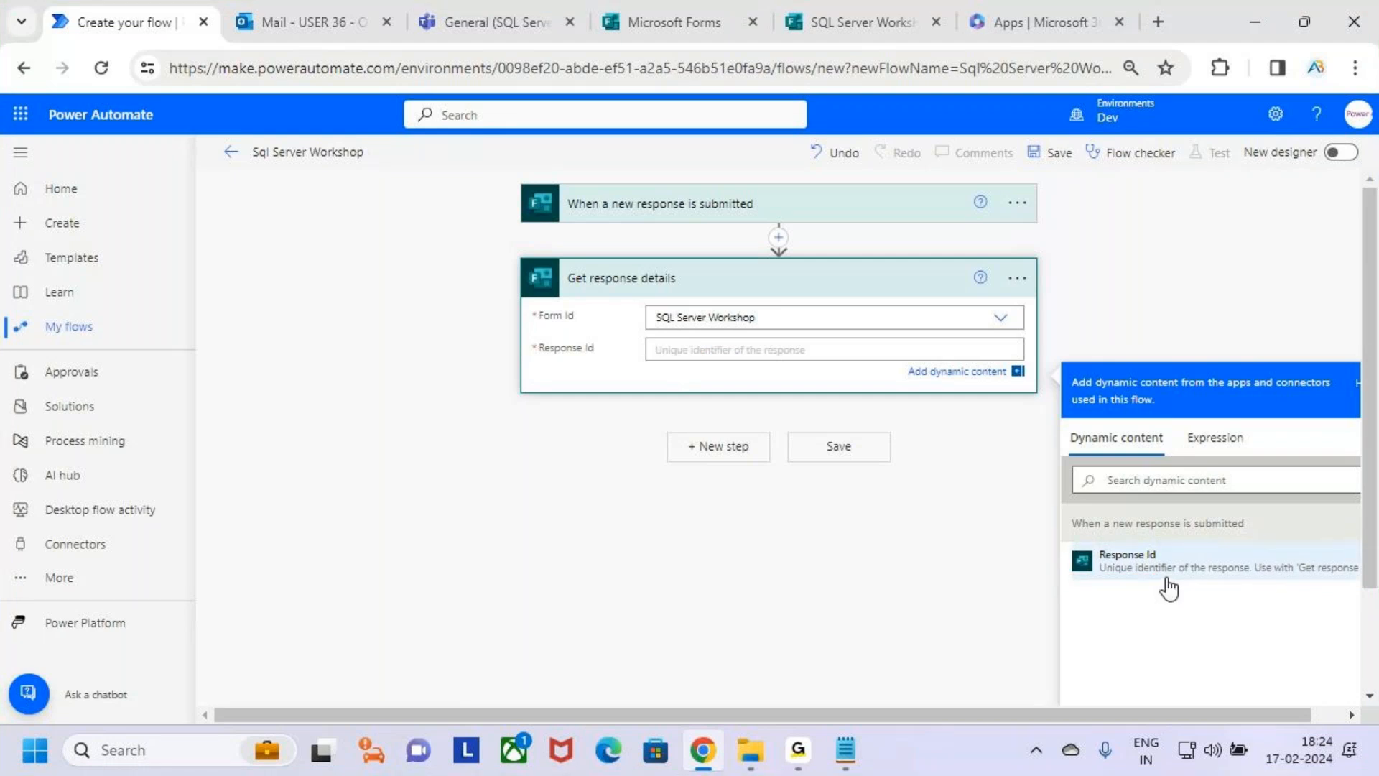
{"action": "left_click", "coordinate": [803, 756]}
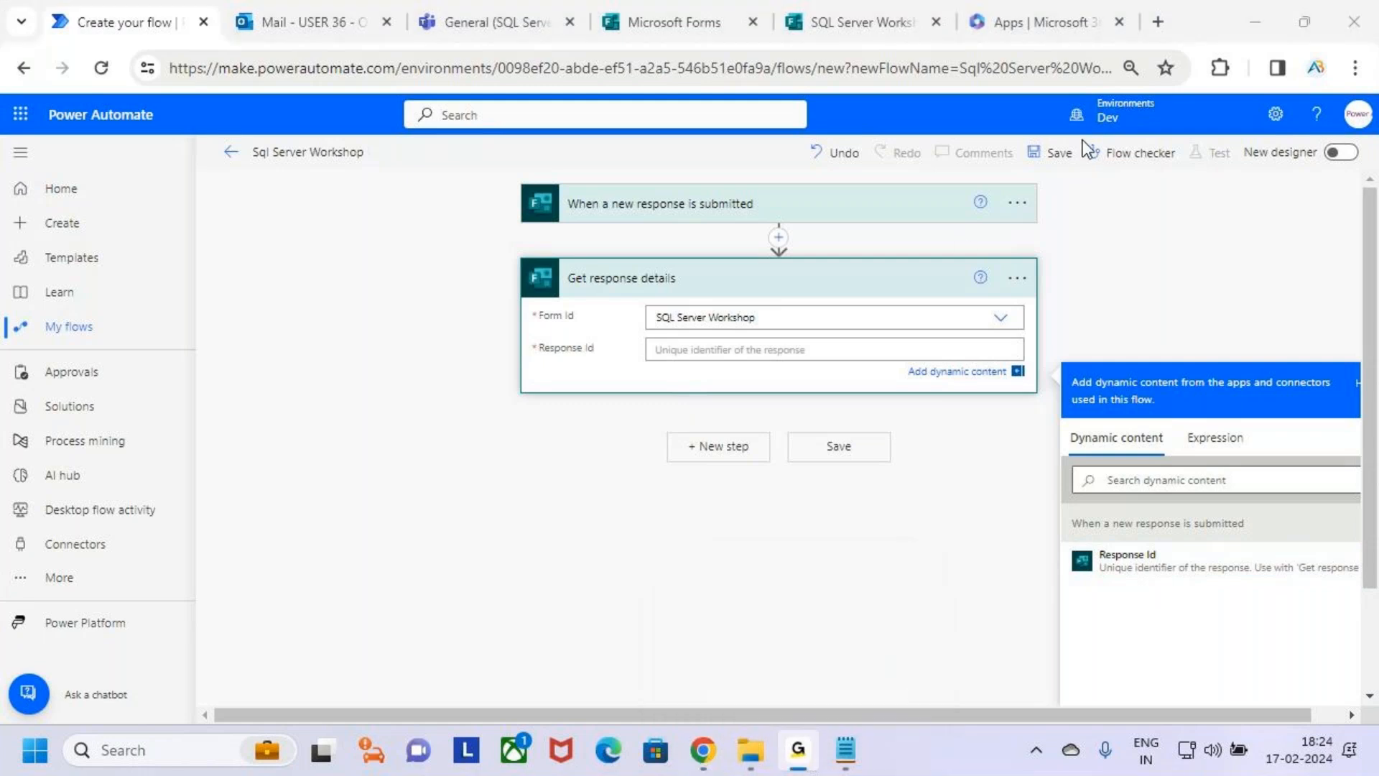
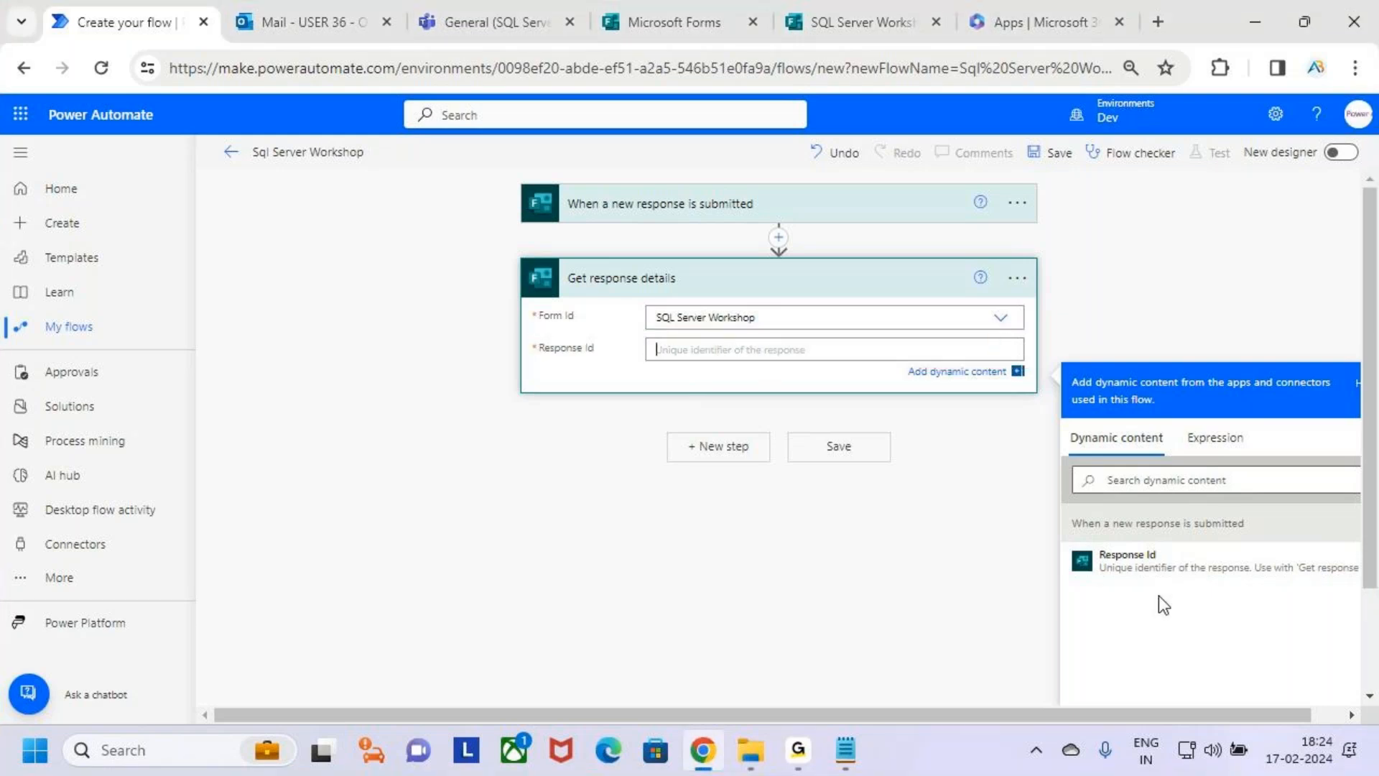
Fill Response Id in "Get response details" with the trigger's Response Id and mark the trigger with an arrow in annotation mode.
{"action": "left_click", "coordinate": [1187, 570]}
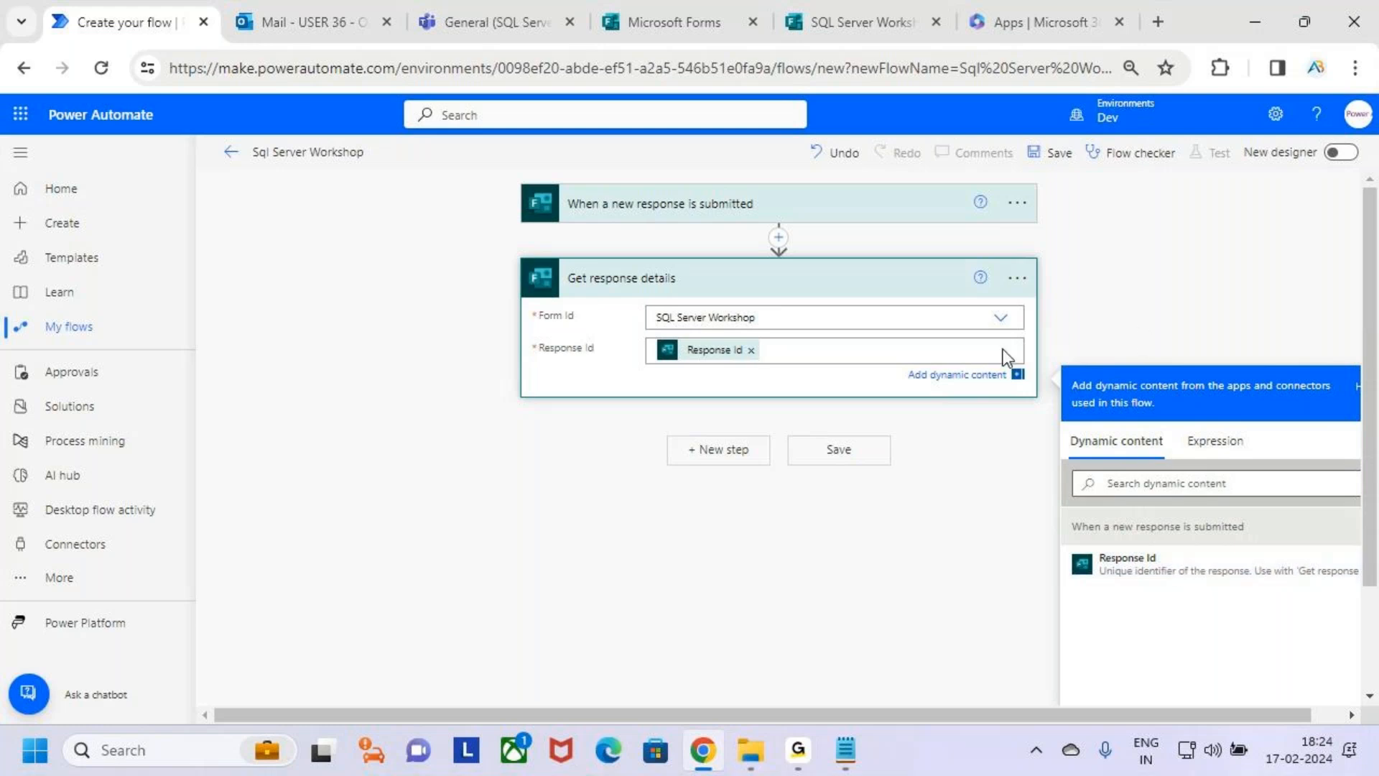
{"action": "left_click", "coordinate": [475, 316]}
{"action": "key", "text": "ctrl+2"}
{"action": "left_click_drag", "start_coordinate": [723, 158], "coordinate": [723, 186]}
{"action": "left_click_drag", "start_coordinate": [701, 174], "coordinate": [724, 187]}
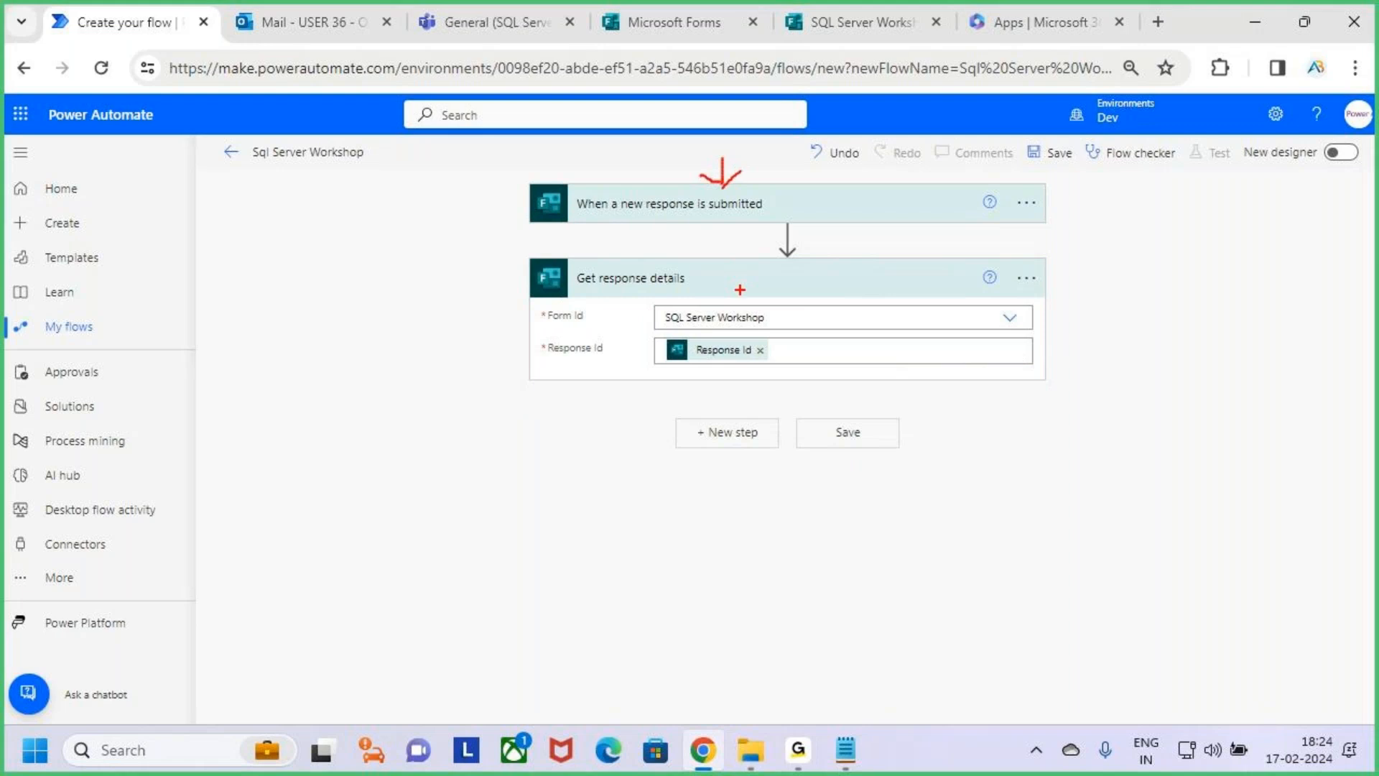
{"action": "key", "text": "Escape"}
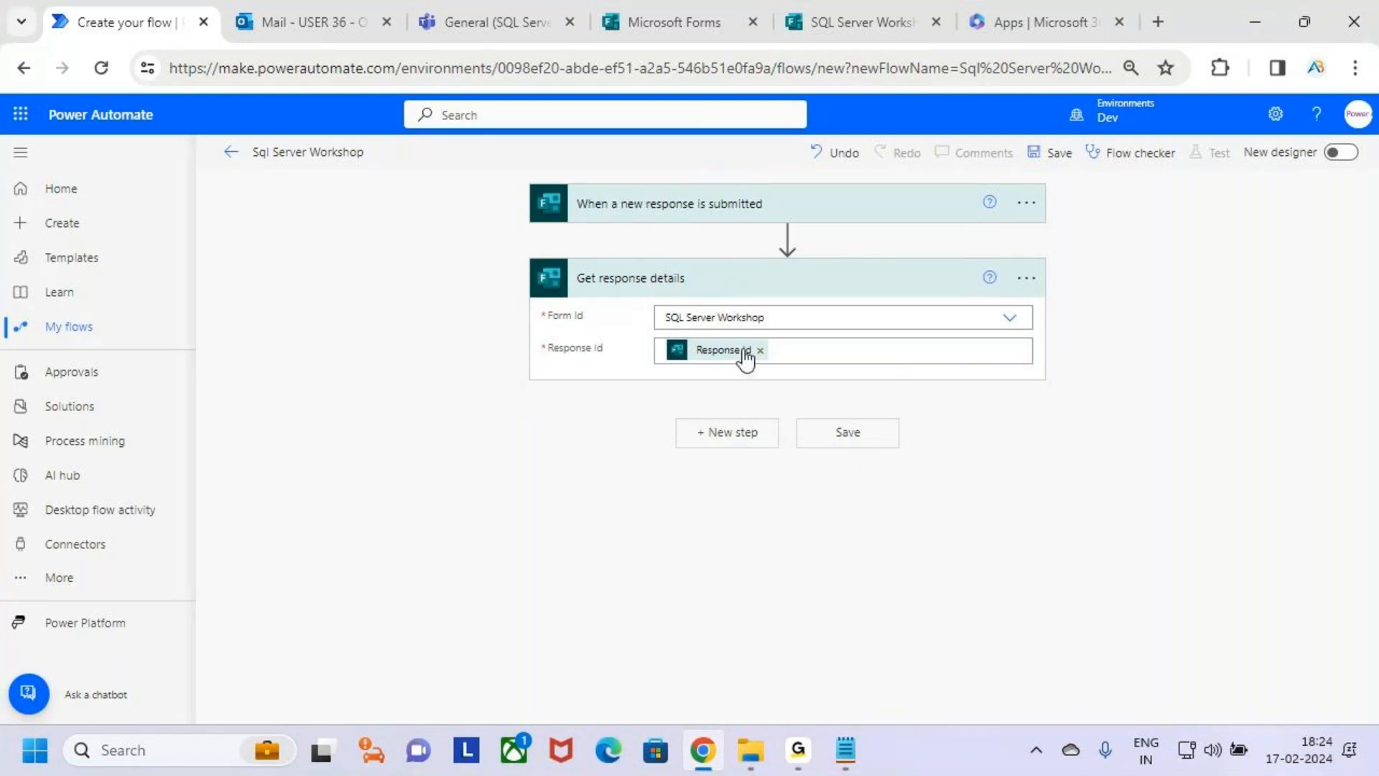
Collapse the "Get response details" action card.
{"action": "left_click", "coordinate": [860, 286]}
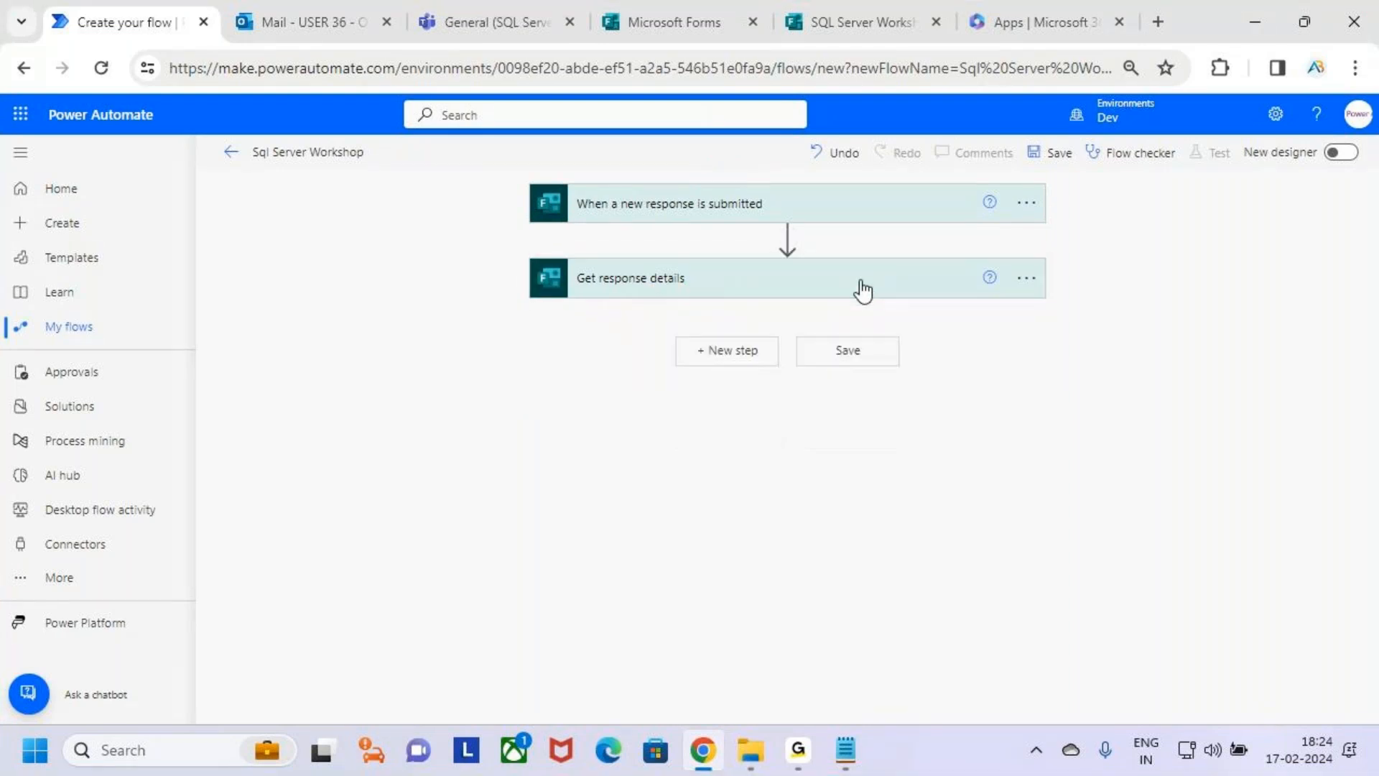
{"action": "left_click", "coordinate": [890, 284]}
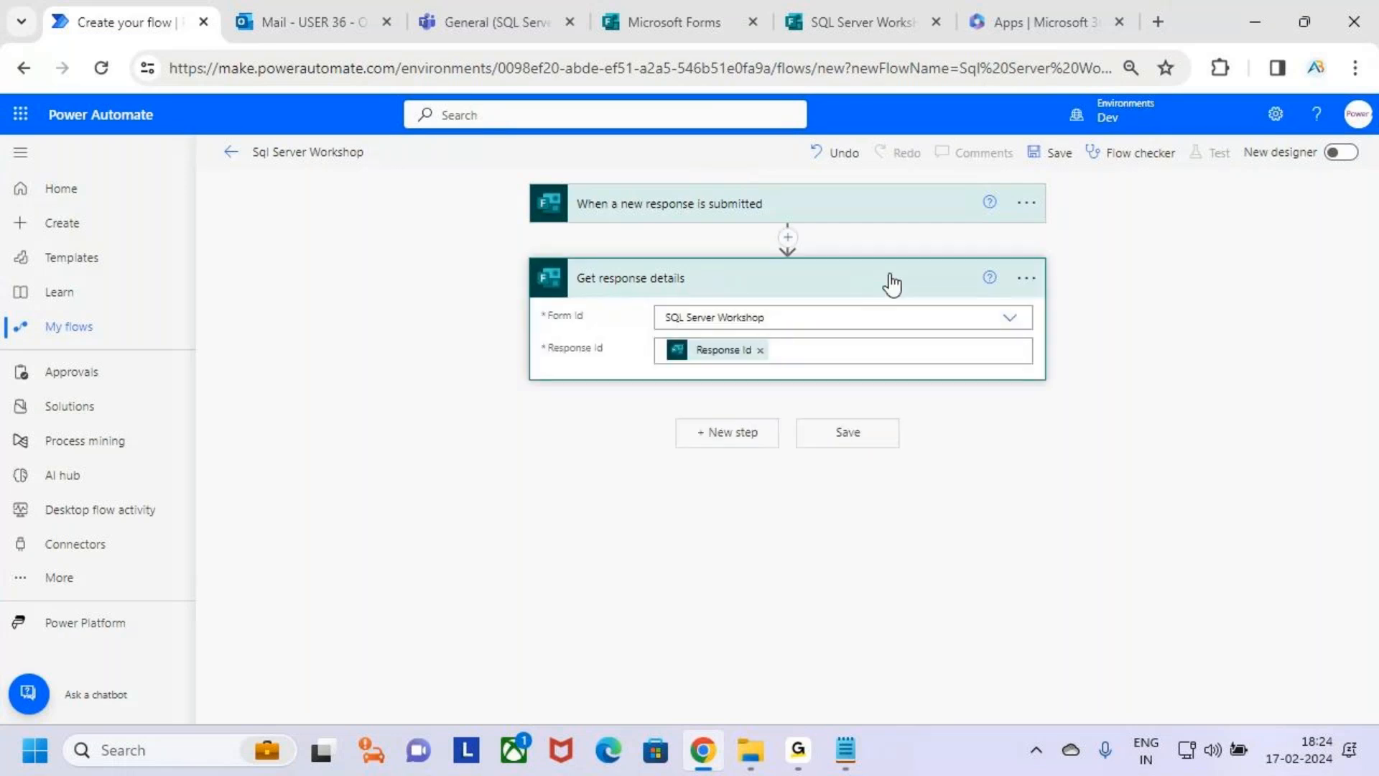
{"action": "left_click", "coordinate": [891, 284]}
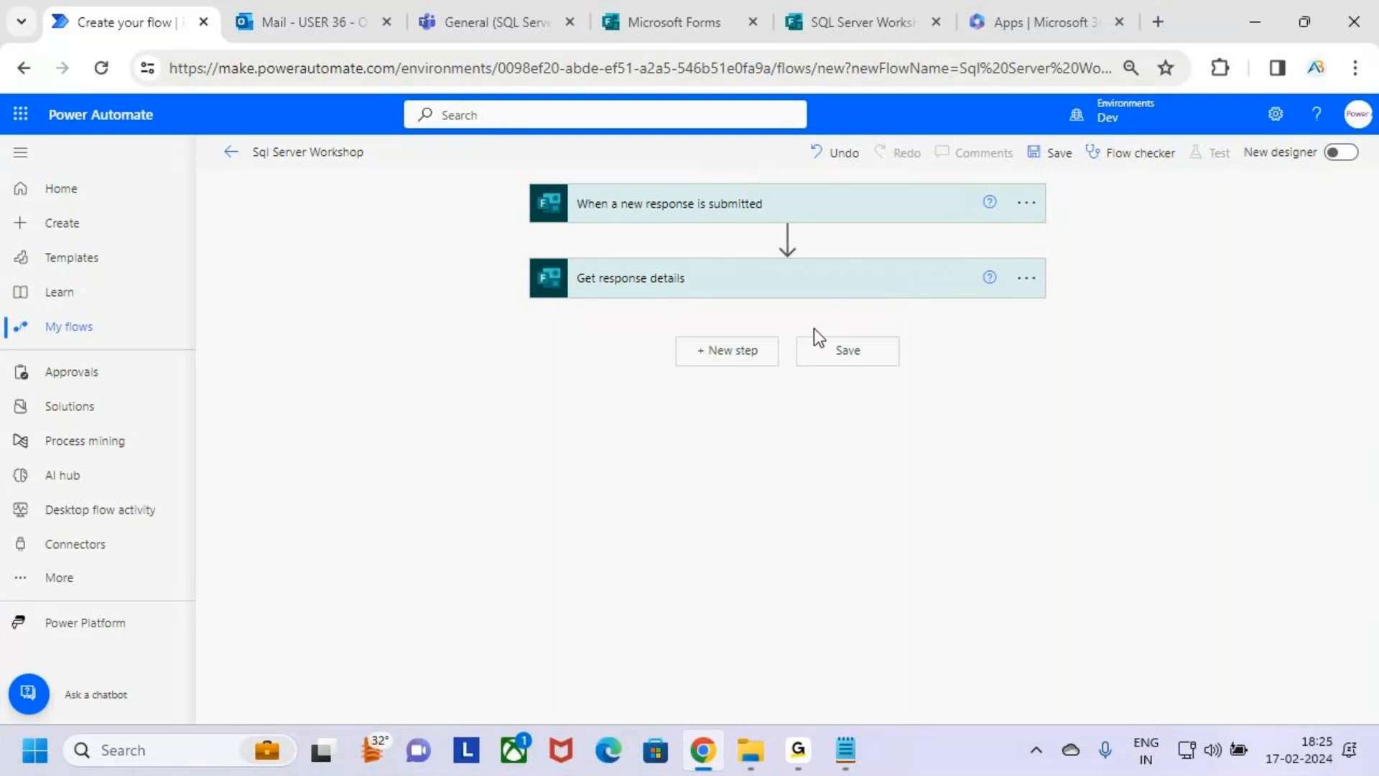
Add the Office 365 Users action "Get user profile (V2)", searching for "get user" and marking the action in annotation mode.
{"action": "left_click", "coordinate": [748, 352]}
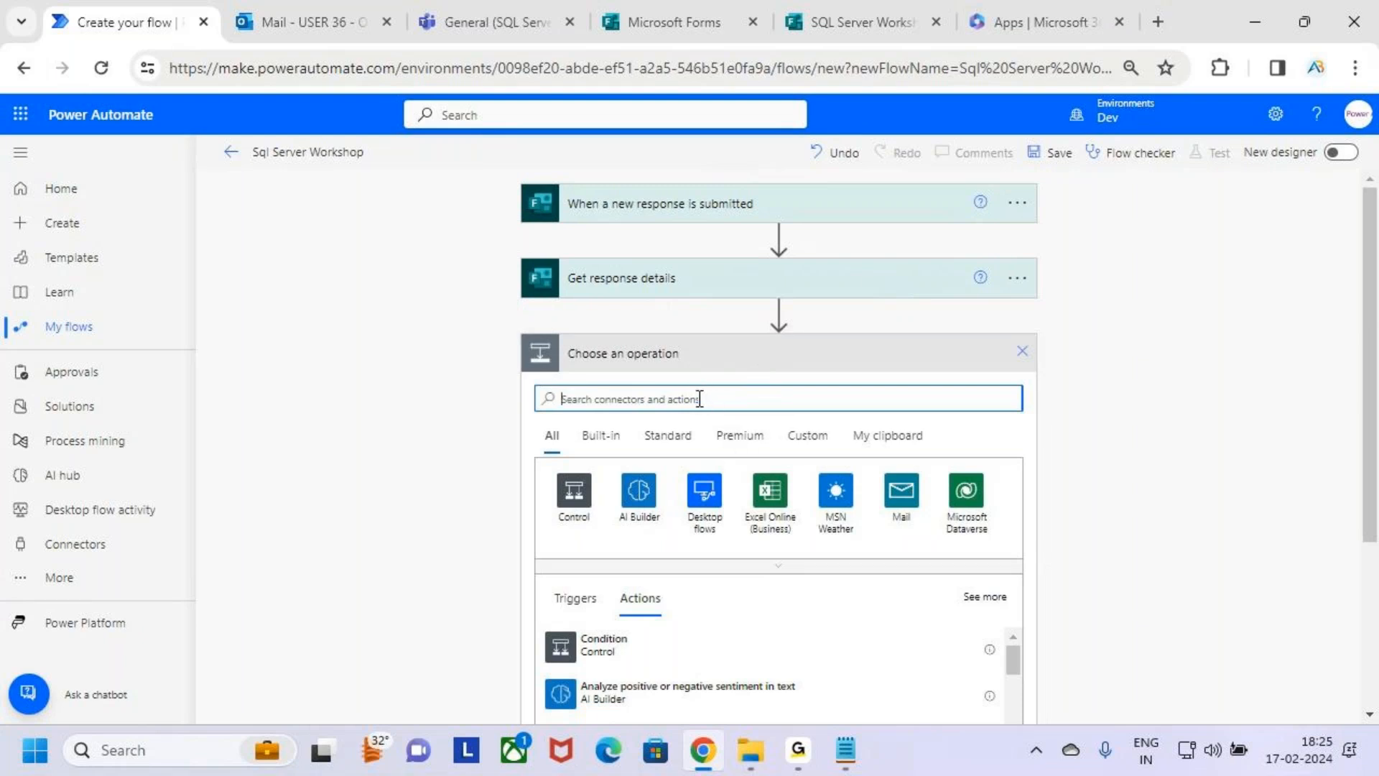
{"action": "type", "text": "eet user"}
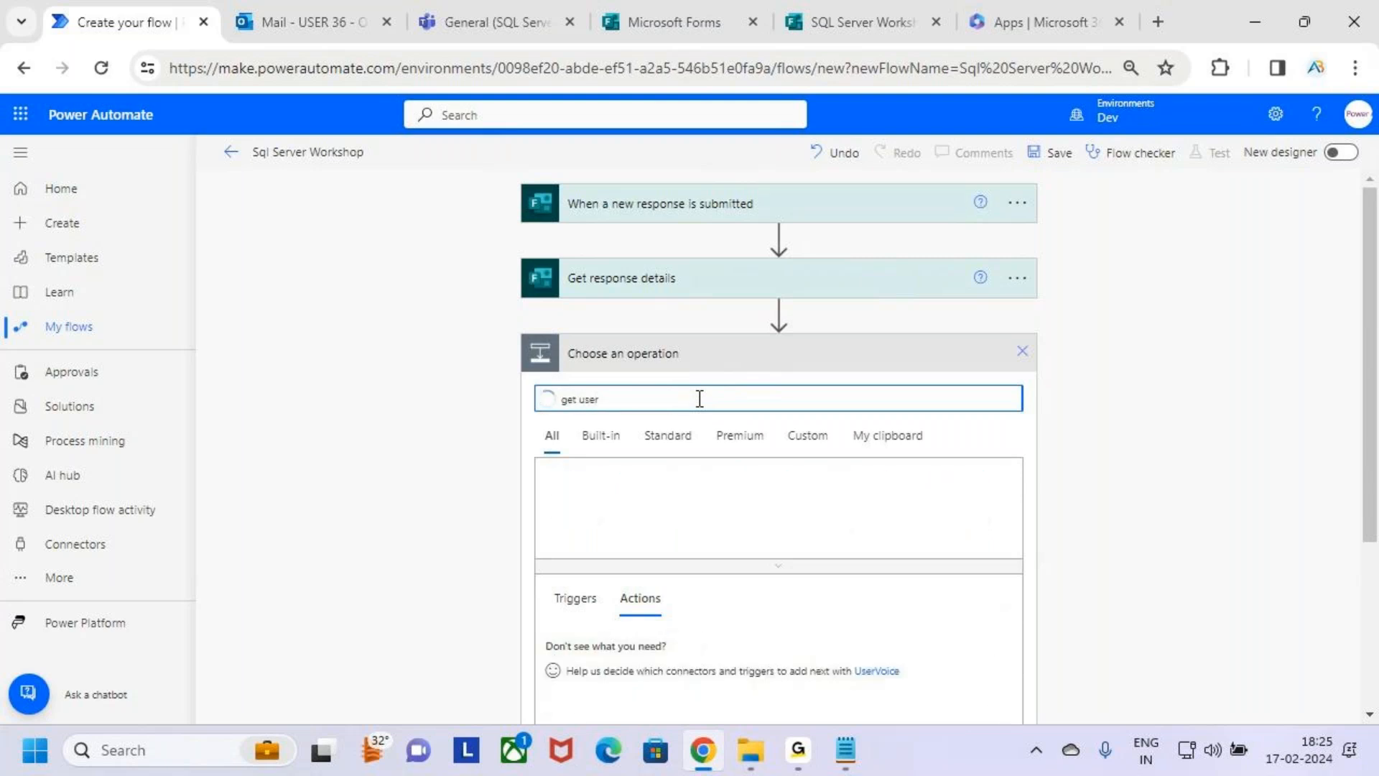
{"action": "scroll", "coordinate": [891, 506], "scroll_direction": "down", "scroll_amount": 3}
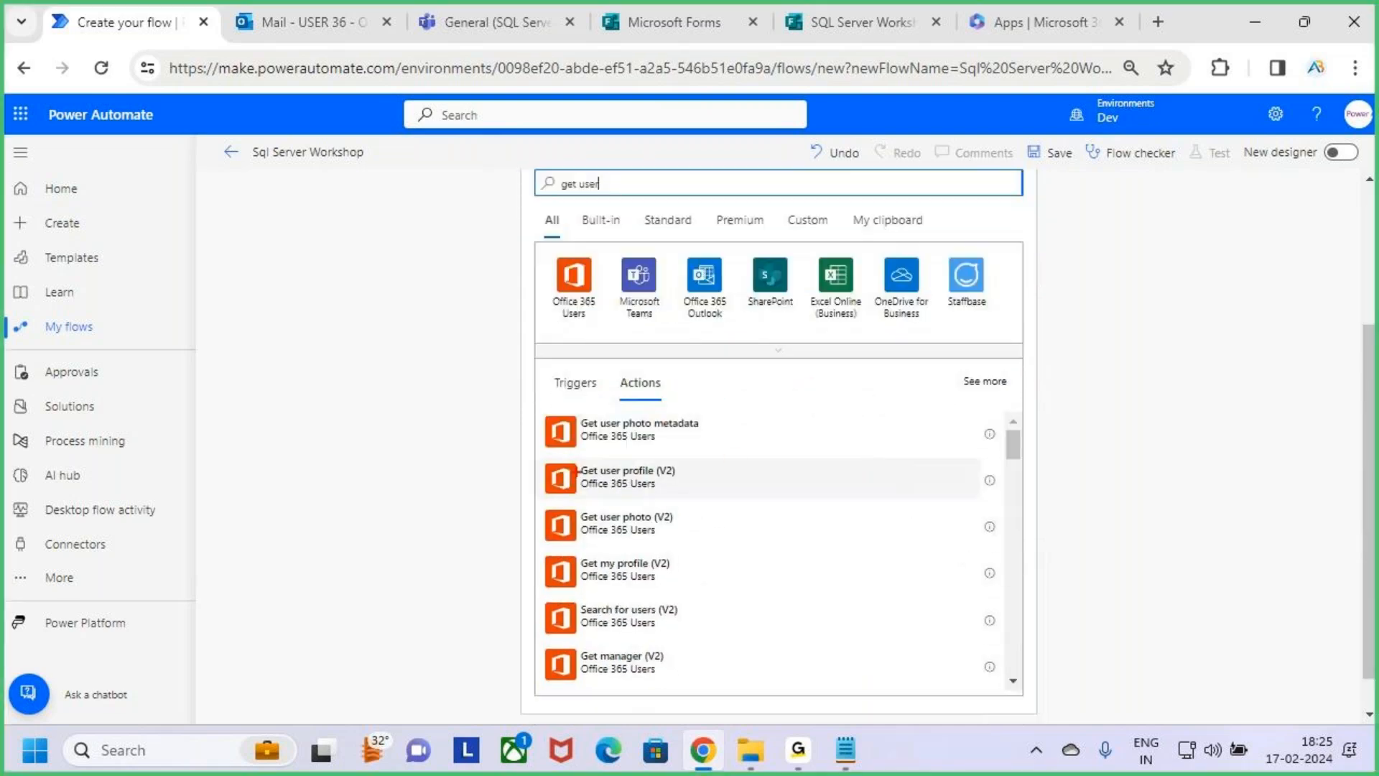
{"action": "mouse_move", "coordinate": [544, 452]}
{"action": "left_mouse_down"}
{"action": "mouse_move", "coordinate": [722, 496]}
{"action": "mouse_move", "coordinate": [749, 429]}
{"action": "left_mouse_up"}
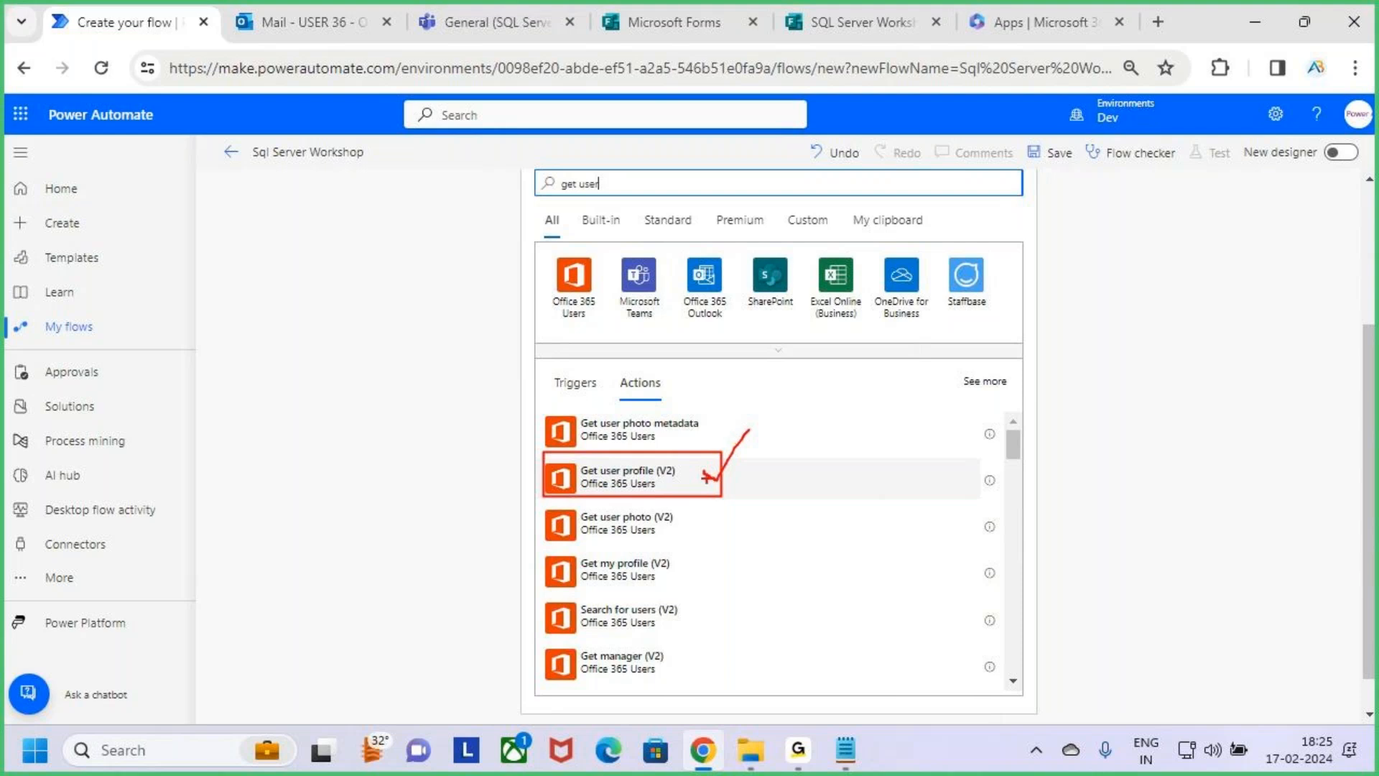
{"action": "mouse_move", "coordinate": [703, 472]}
{"action": "left_mouse_down"}
{"action": "mouse_move", "coordinate": [732, 492]}
{"action": "mouse_move", "coordinate": [767, 451]}
{"action": "left_mouse_up"}
{"action": "key", "text": "Escape"}
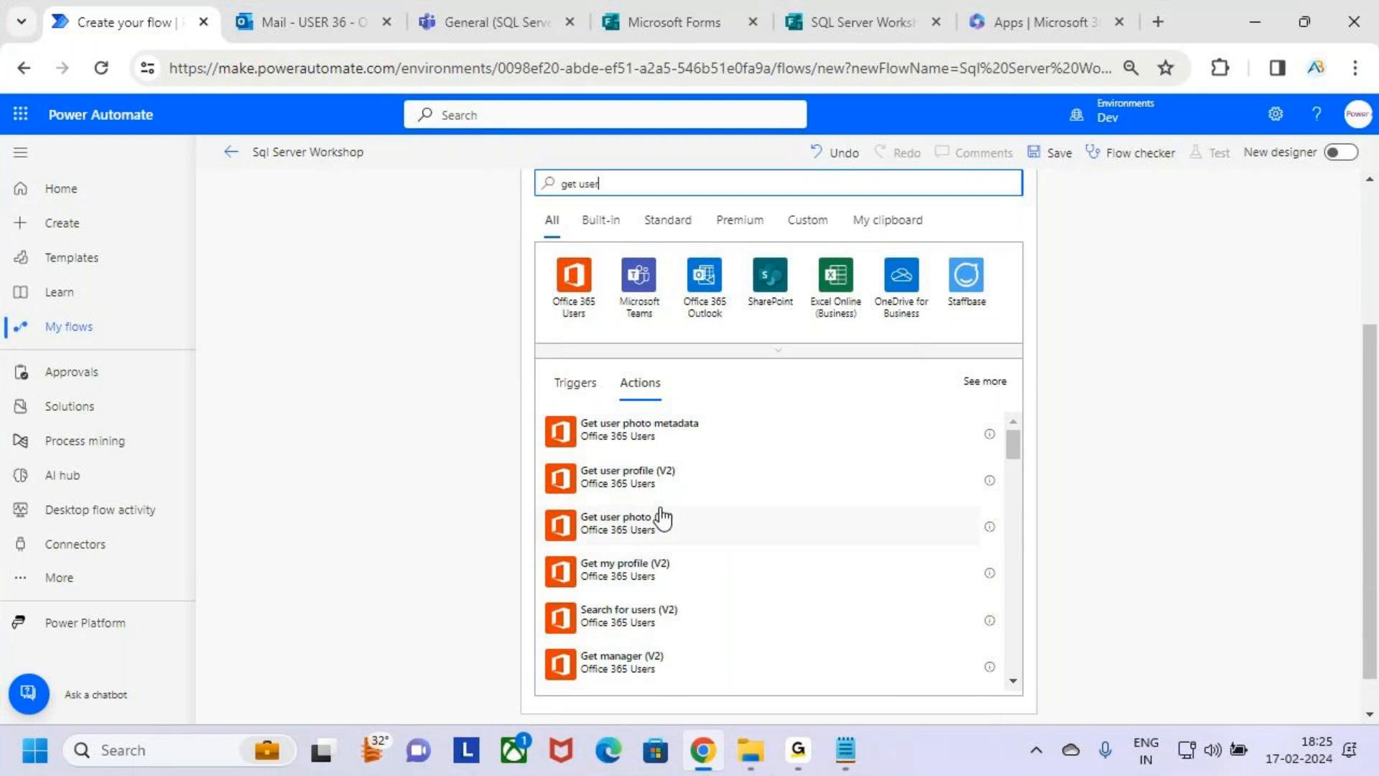
{"action": "left_click", "coordinate": [718, 487]}
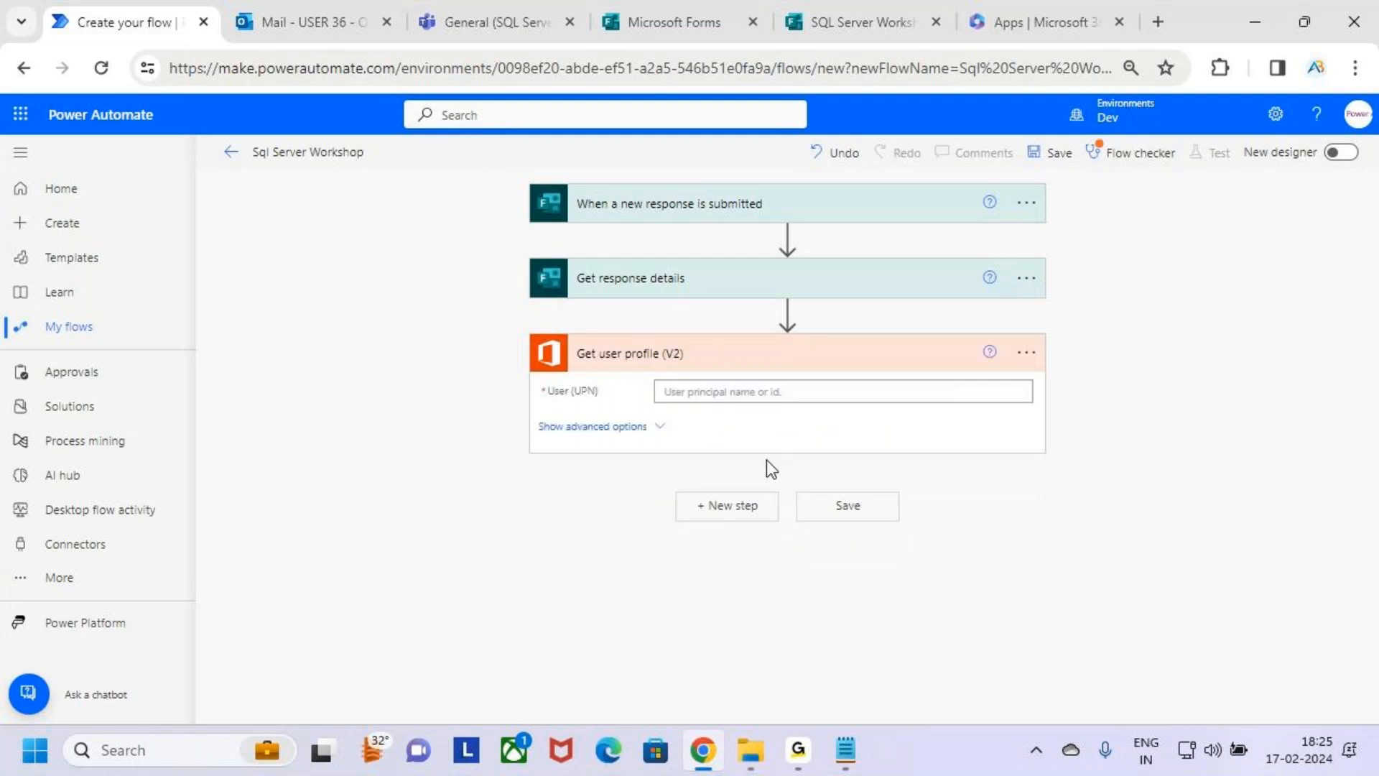
Check the connection used by "Get user profile (V2)" and box the UPN label of its User field in annotation mode.
{"action": "left_click", "coordinate": [1026, 352]}
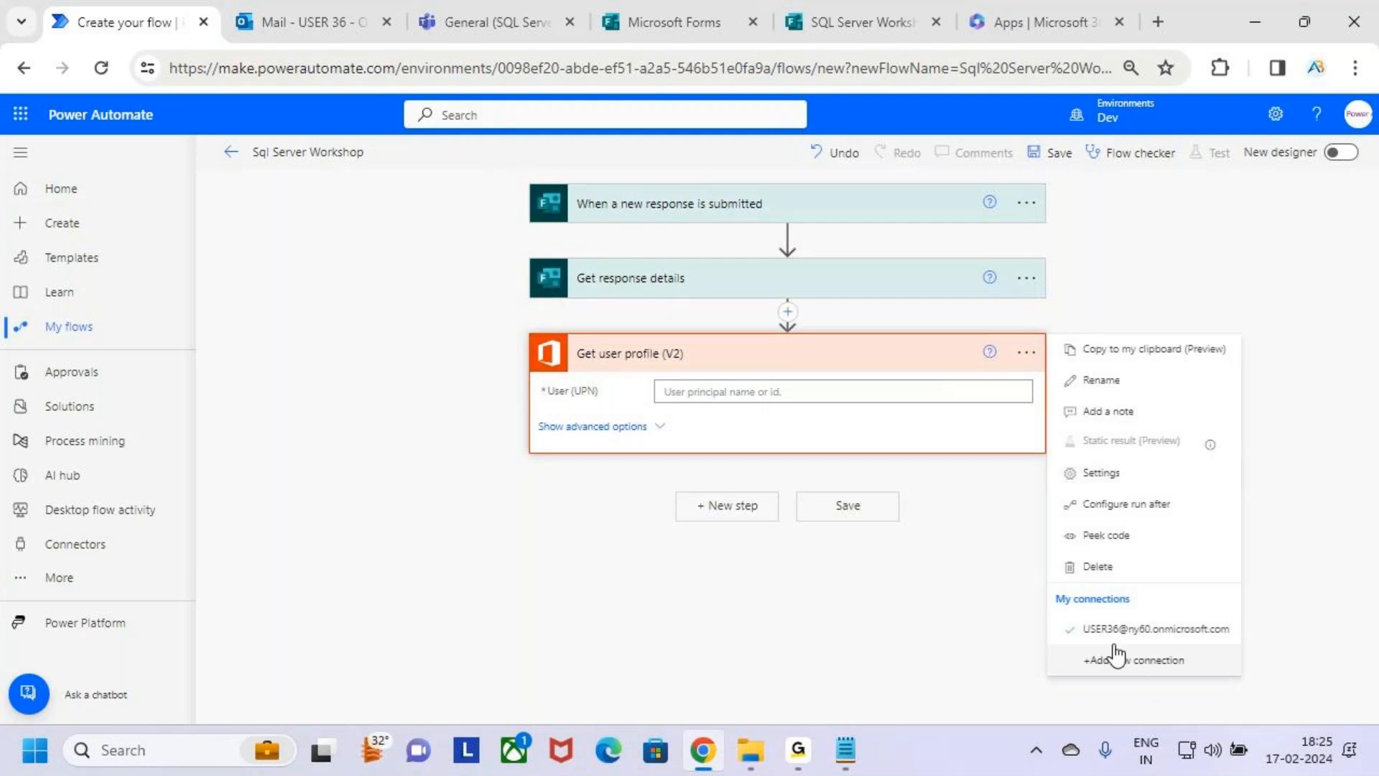
{"action": "left_click", "coordinate": [929, 617]}
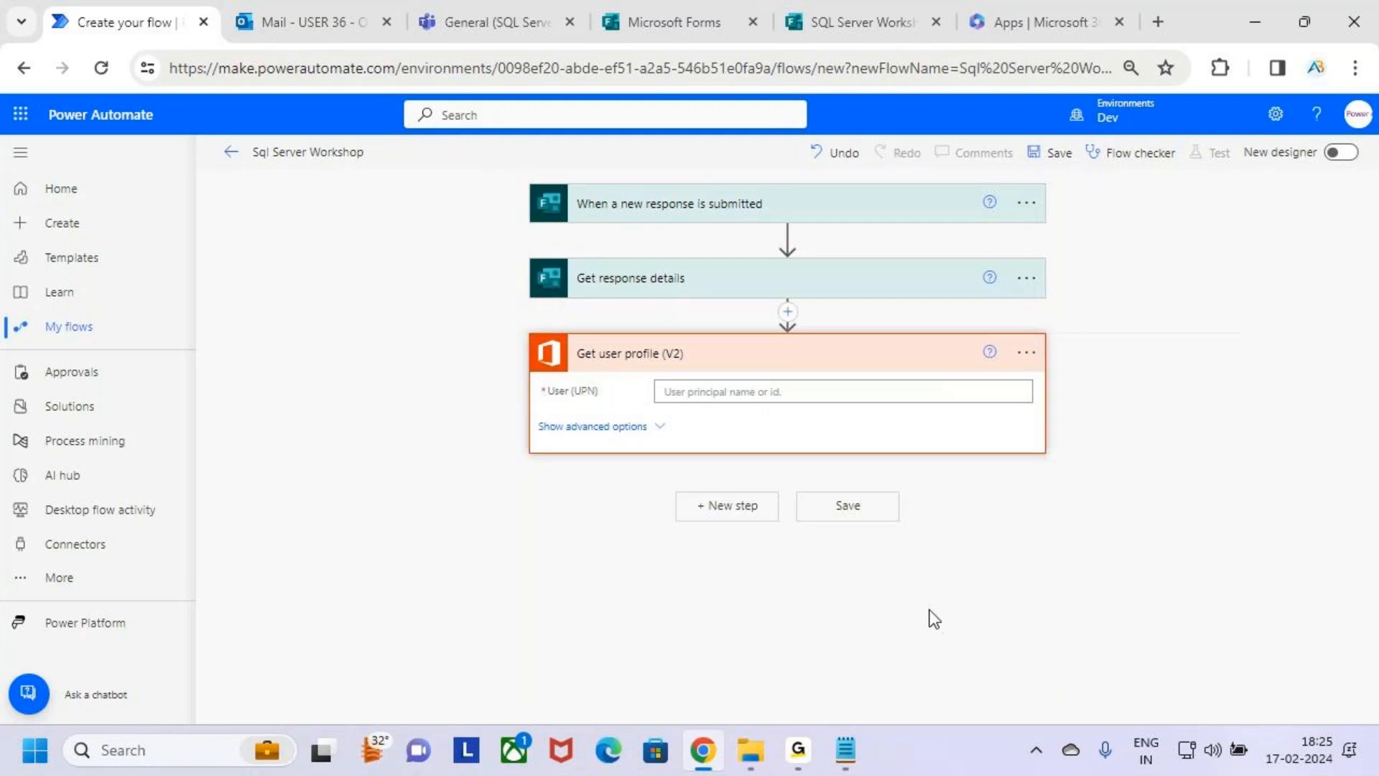
{"action": "left_click", "coordinate": [738, 392]}
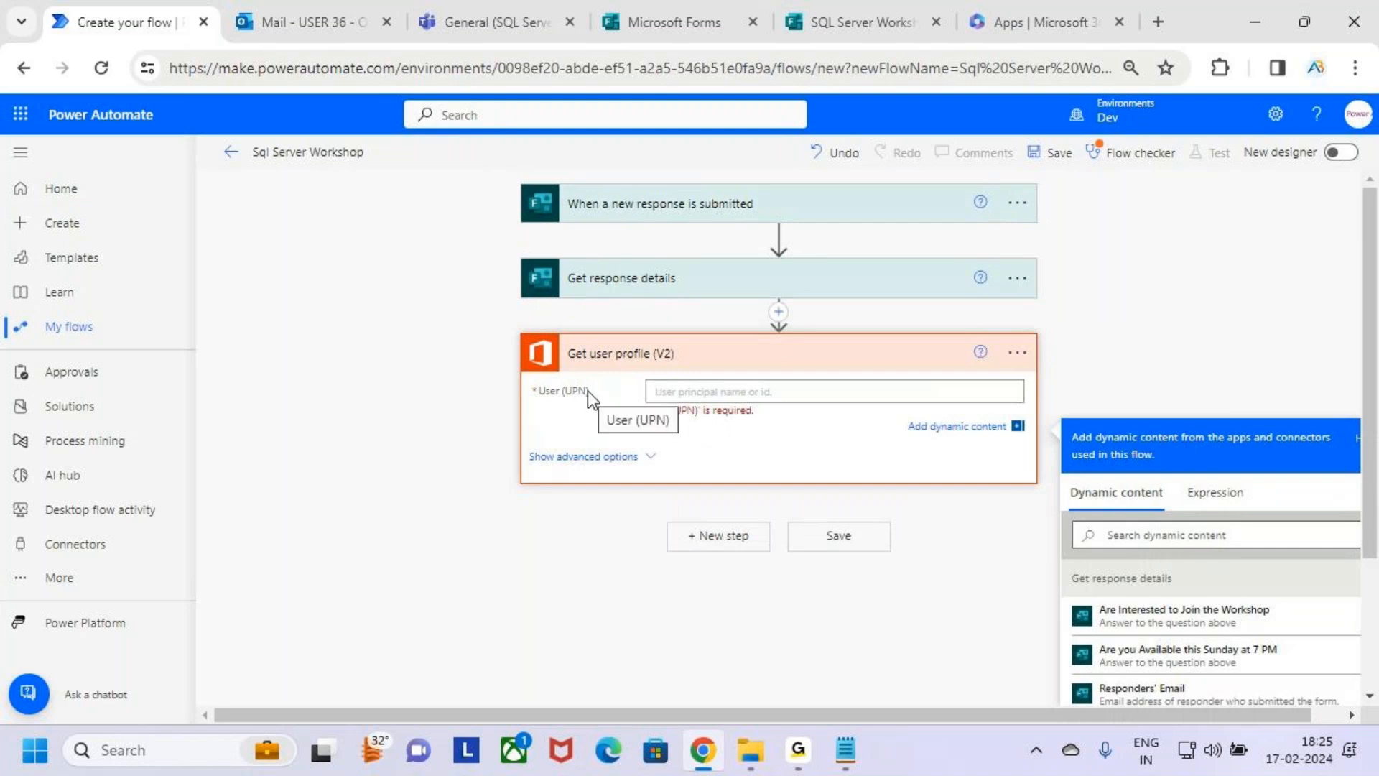
{"action": "key", "text": "ctrl+2"}
{"action": "left_click_drag", "start_coordinate": [558, 380], "coordinate": [600, 404]}
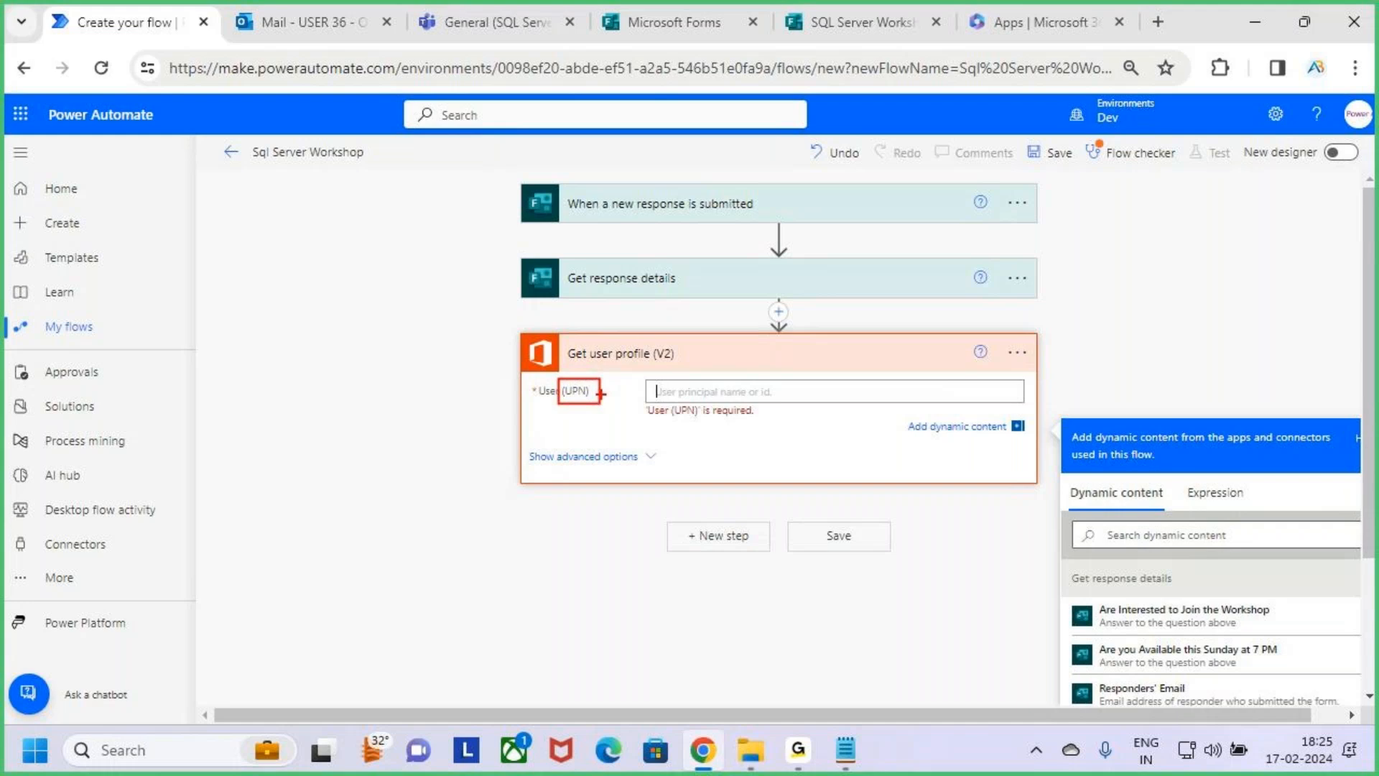
{"action": "key", "text": "Escape"}
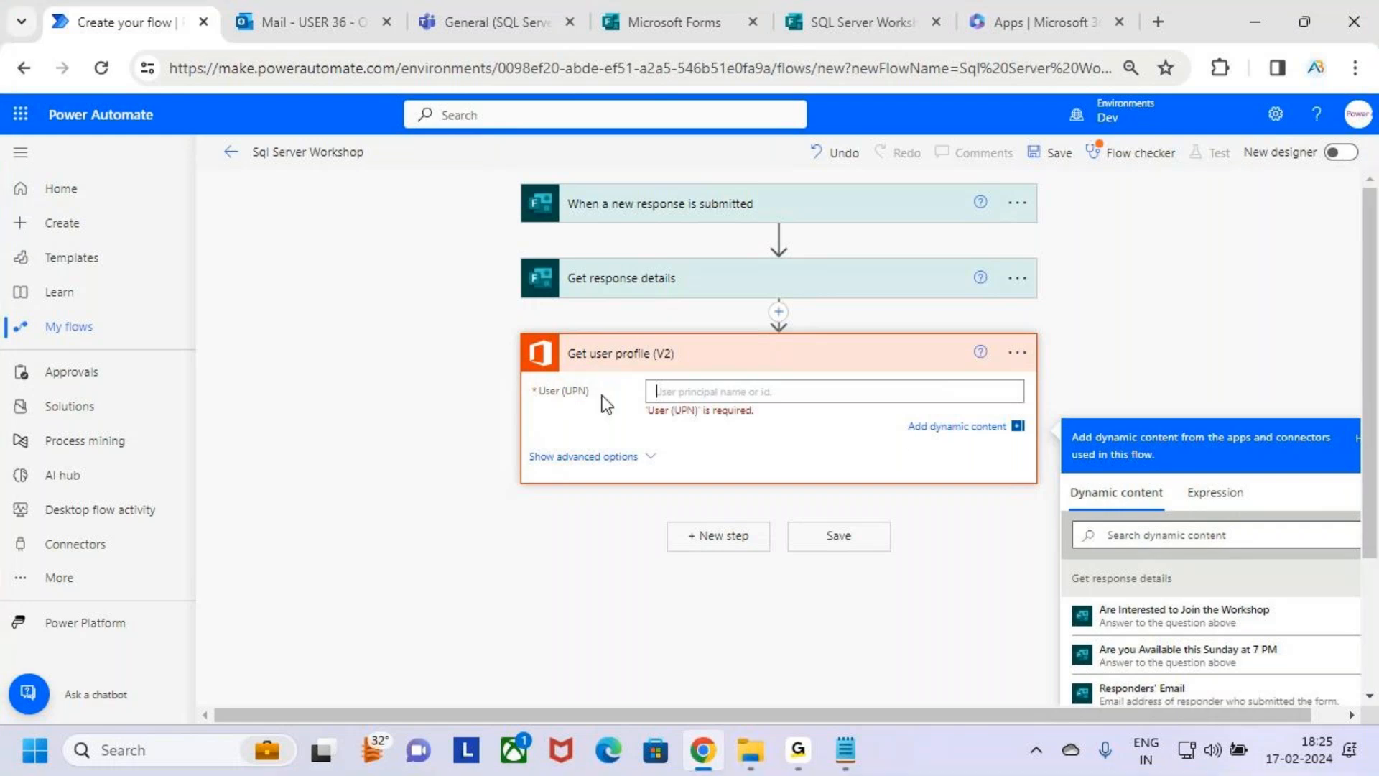
Switch to Microsoft Forms to review the SQL Server Workshop form's questions, and return to the flow in Power Automate.
{"action": "left_click", "coordinate": [844, 25]}
{"action": "key", "text": "ctrl+Page_Up"}
{"action": "left_click", "coordinate": [841, 11]}
{"action": "scroll", "coordinate": [735, 387], "scroll_direction": "down", "scroll_amount": 1}
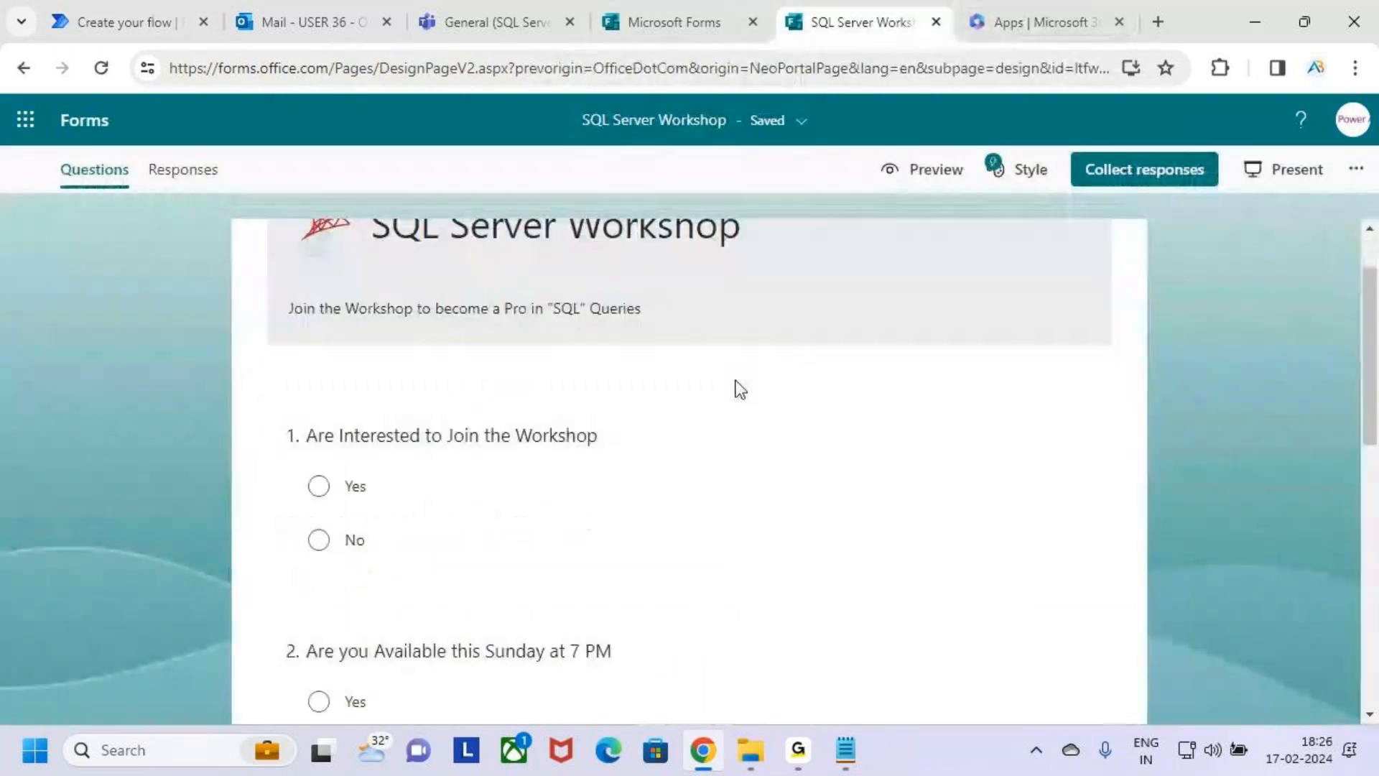
{"action": "scroll", "coordinate": [720, 464], "scroll_direction": "up", "scroll_amount": 1}
{"action": "left_click", "coordinate": [152, 11]}
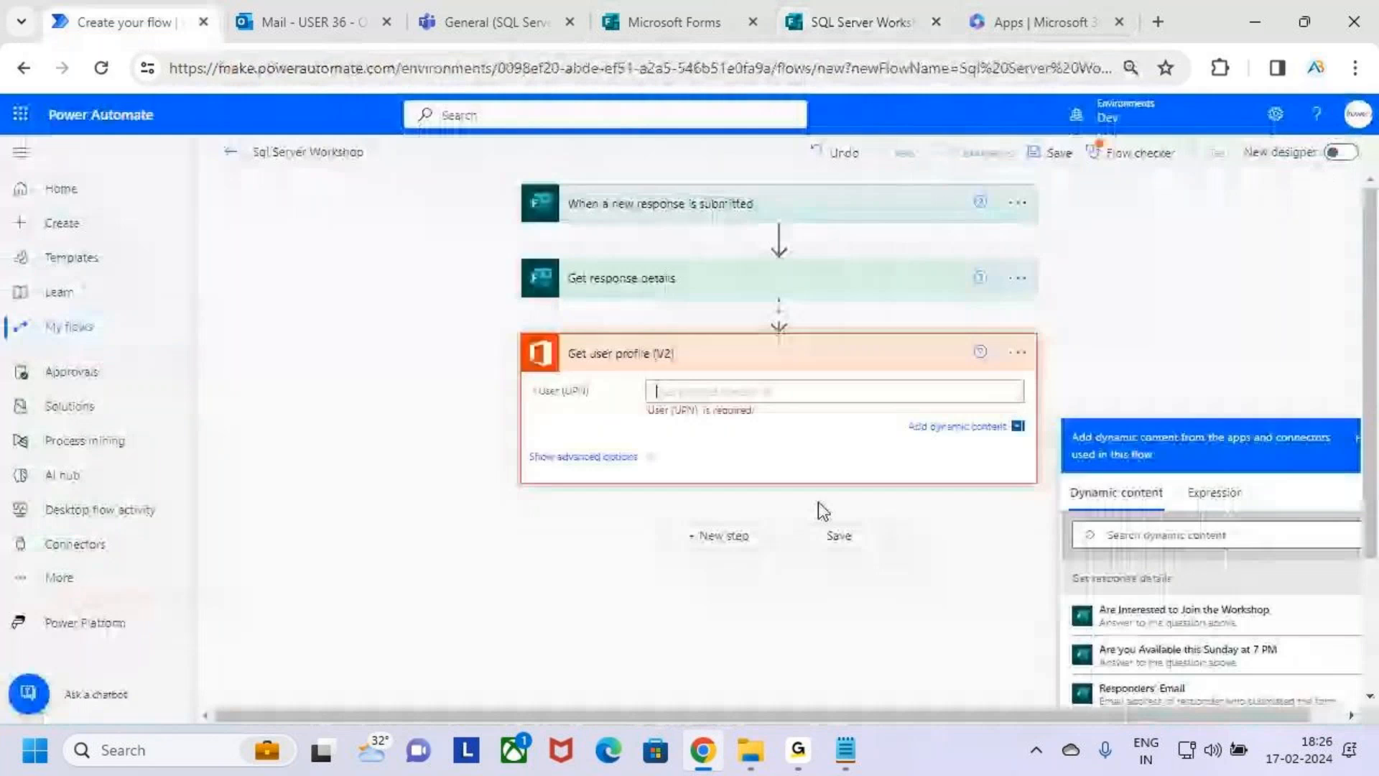
Set User (UPN) of "Get user profile (V2)" to Responders' Email, marking the field and that dynamic content entry in annotation mode.
{"action": "left_click_drag", "start_coordinate": [644, 372], "coordinate": [851, 413]}
{"action": "scroll", "coordinate": [1222, 417], "scroll_direction": "down", "scroll_amount": 2}
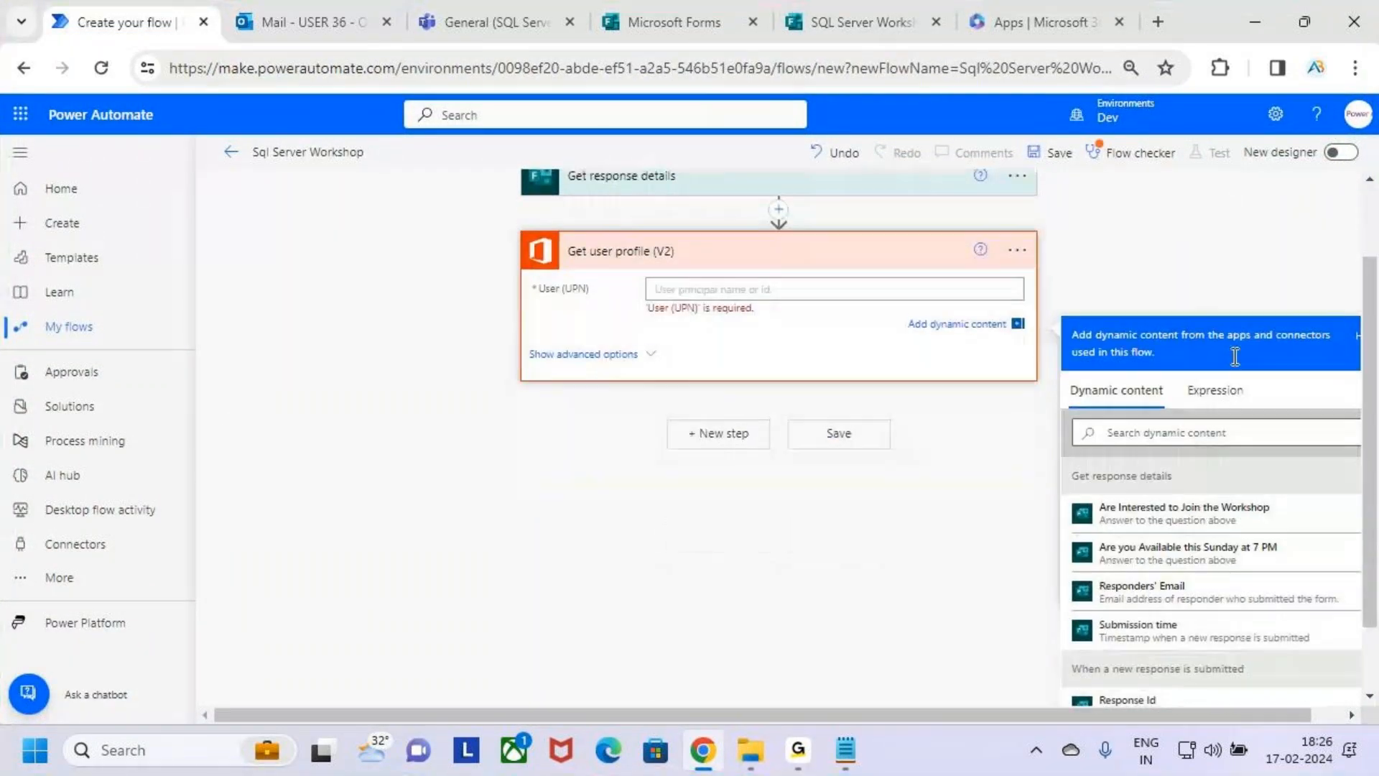
{"action": "mouse_move", "coordinate": [1069, 564]}
{"action": "left_mouse_down"}
{"action": "mouse_move", "coordinate": [1134, 597]}
{"action": "mouse_move", "coordinate": [1331, 609]}
{"action": "left_mouse_up"}
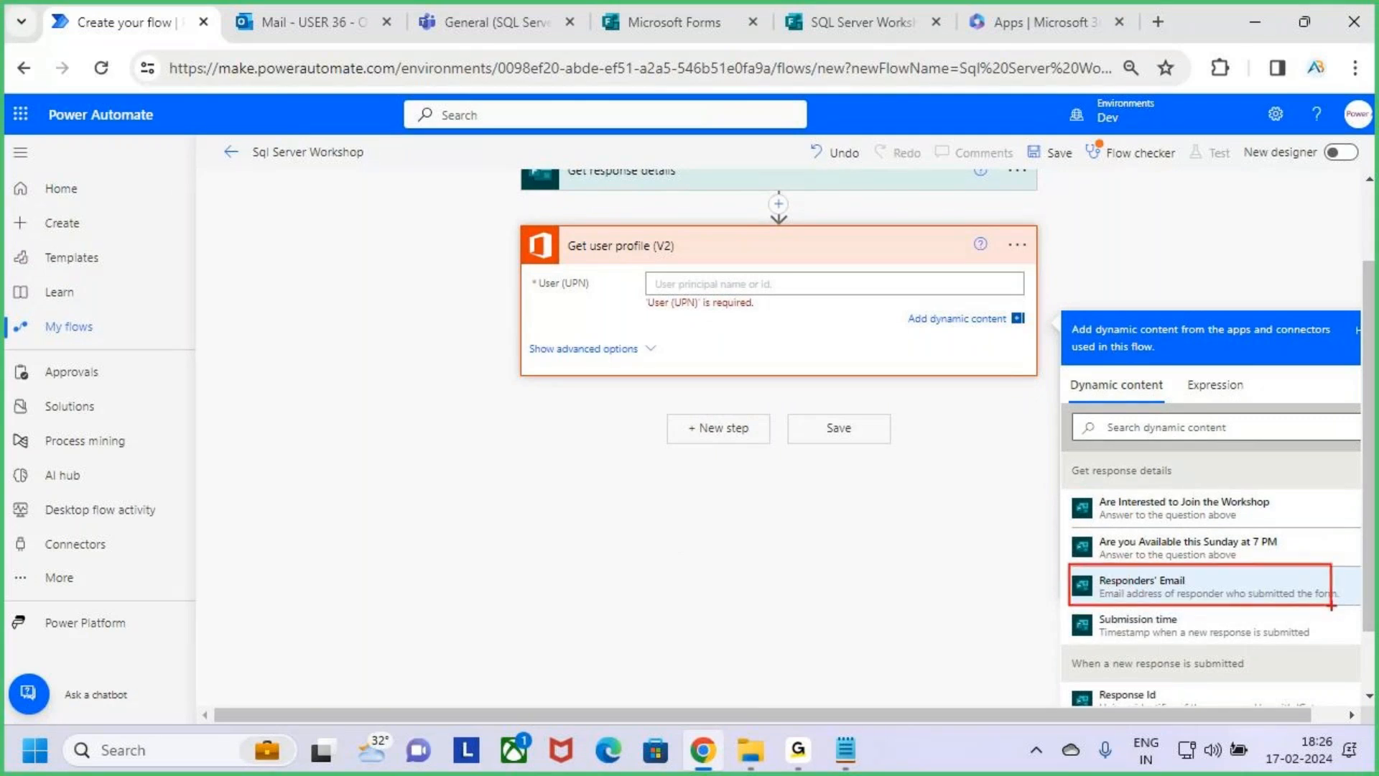
{"action": "left_click_drag", "start_coordinate": [707, 285], "coordinate": [779, 283]}
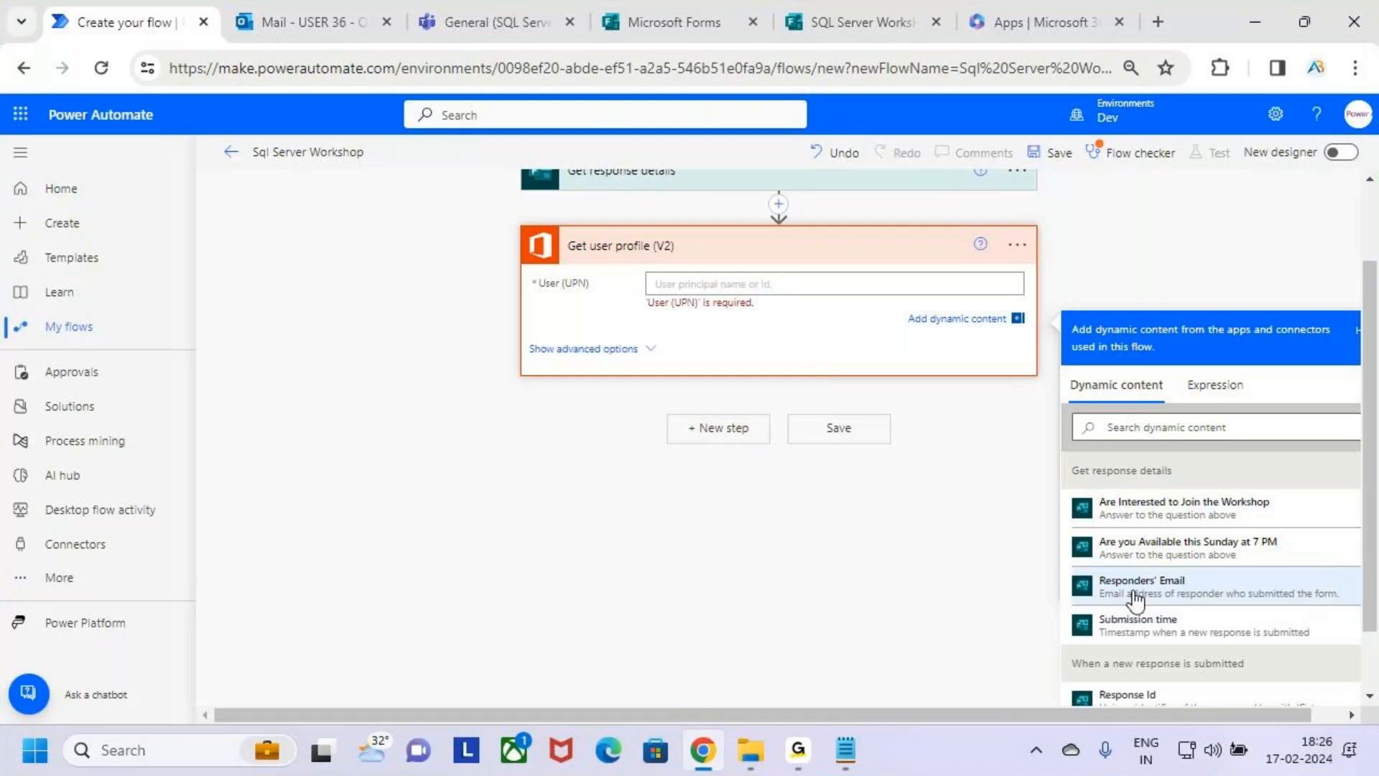
{"action": "left_click", "coordinate": [1195, 596]}
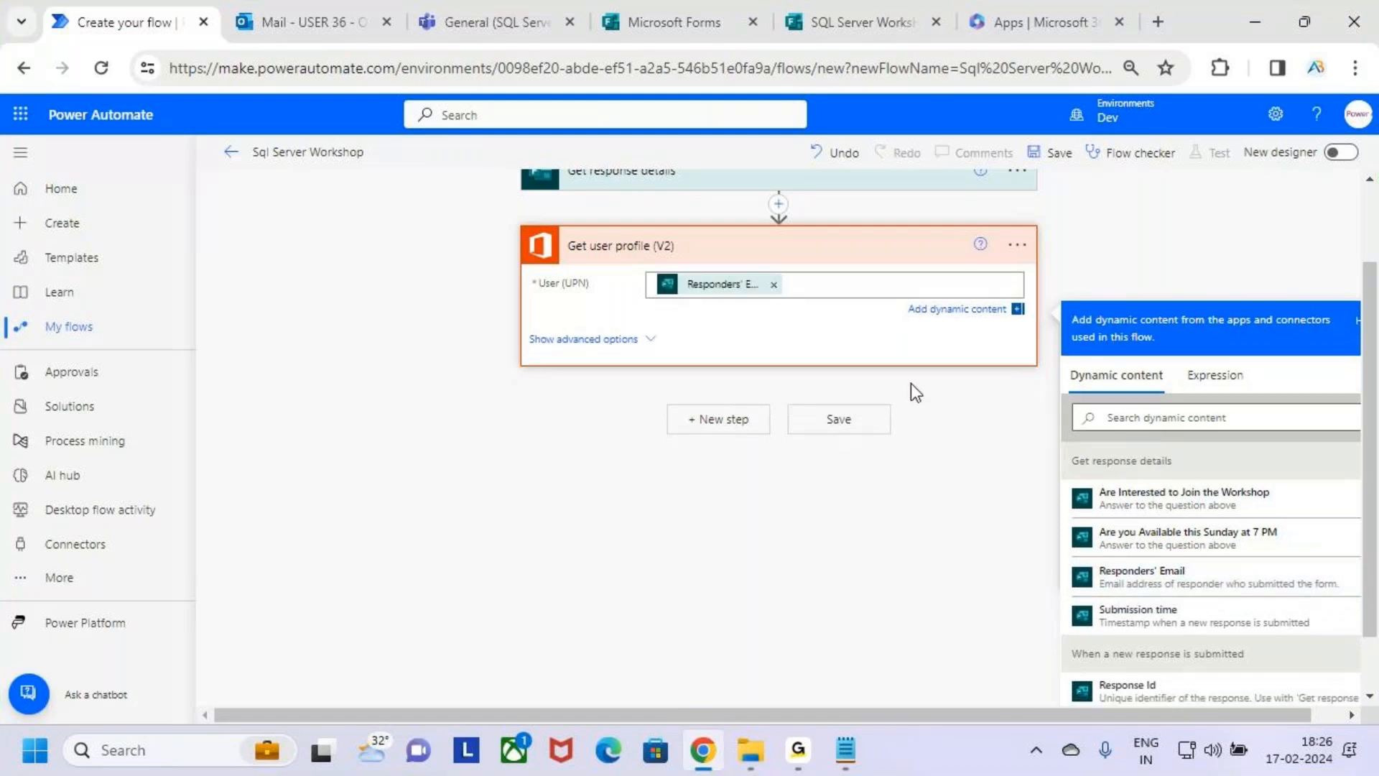
Box the "Get user profile (V2)" action in annotation mode and collapse its card.
{"action": "scroll", "coordinate": [823, 349], "scroll_direction": "up", "scroll_amount": 2}
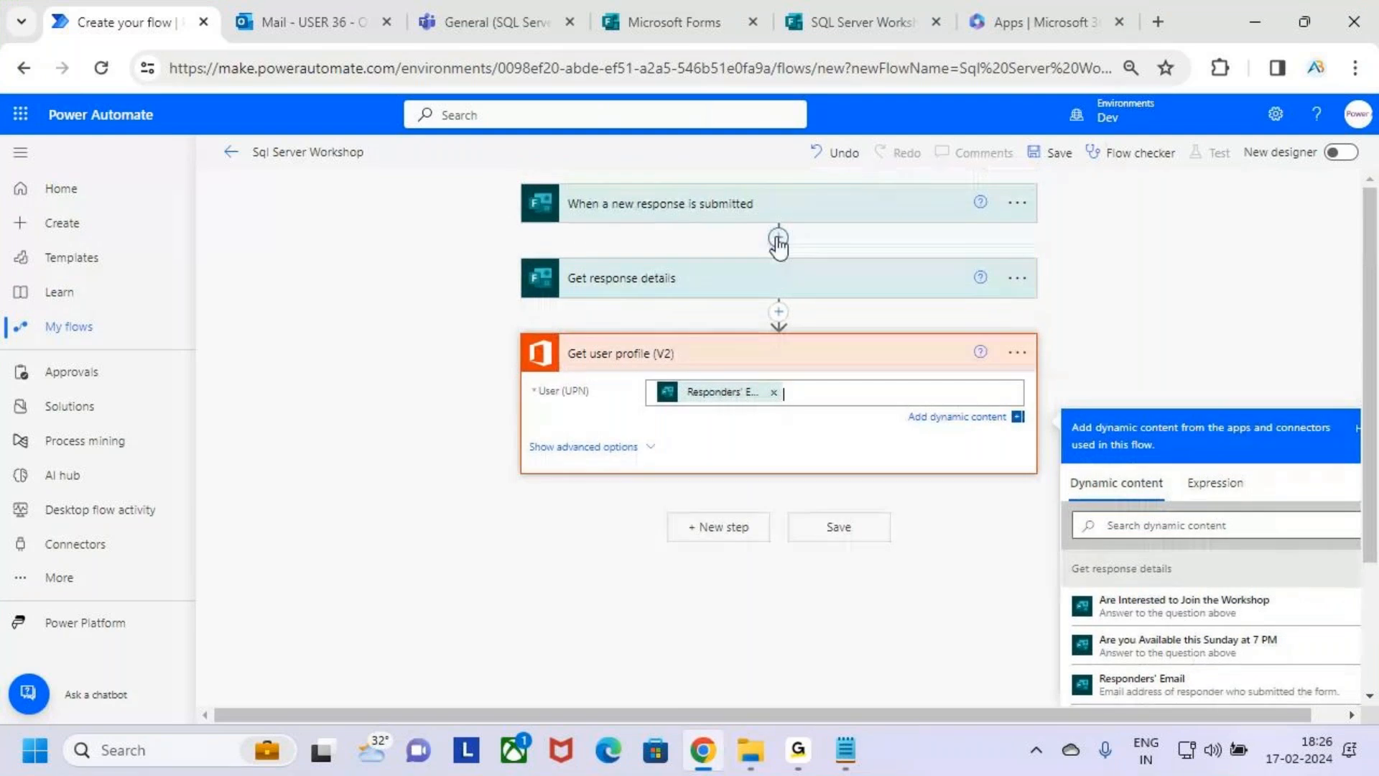
{"action": "left_click_drag", "start_coordinate": [523, 332], "coordinate": [1039, 480]}
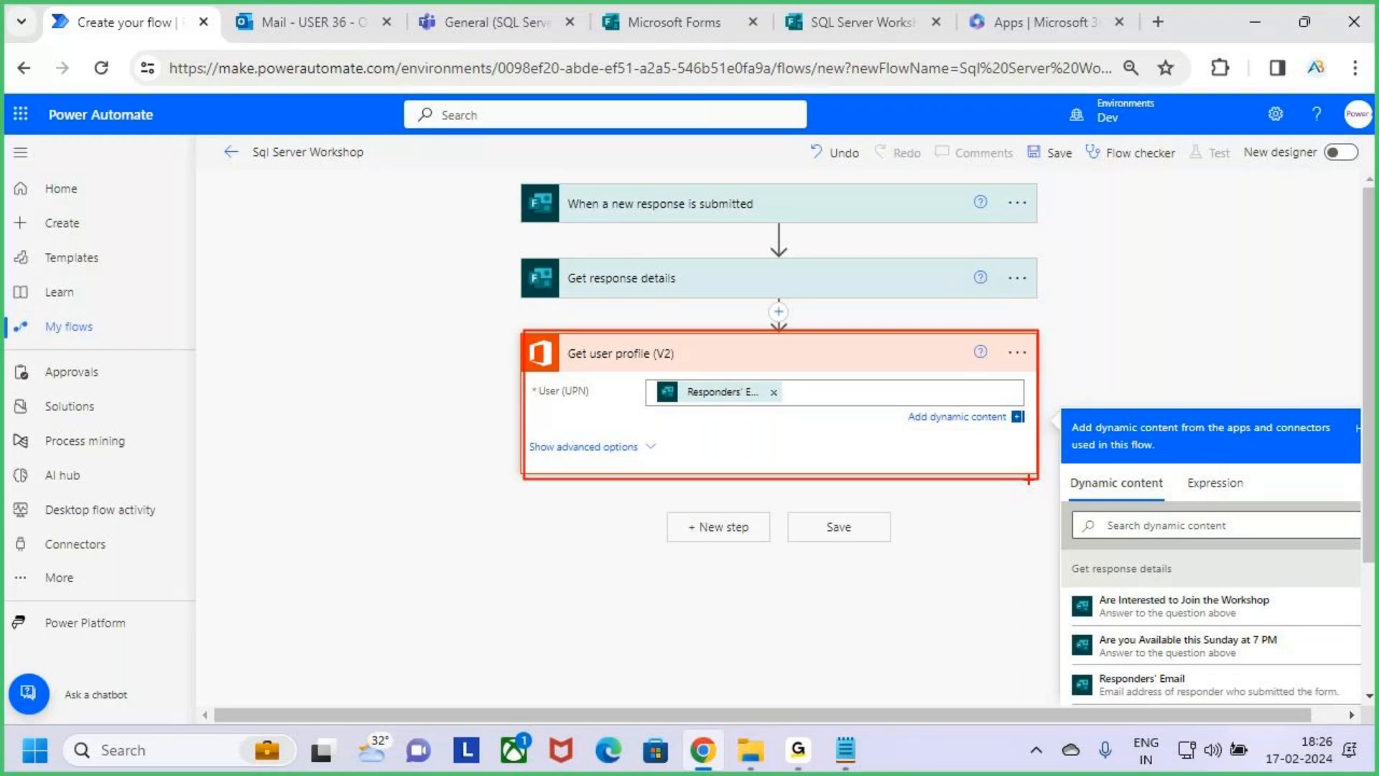
{"action": "left_click", "coordinate": [900, 354]}
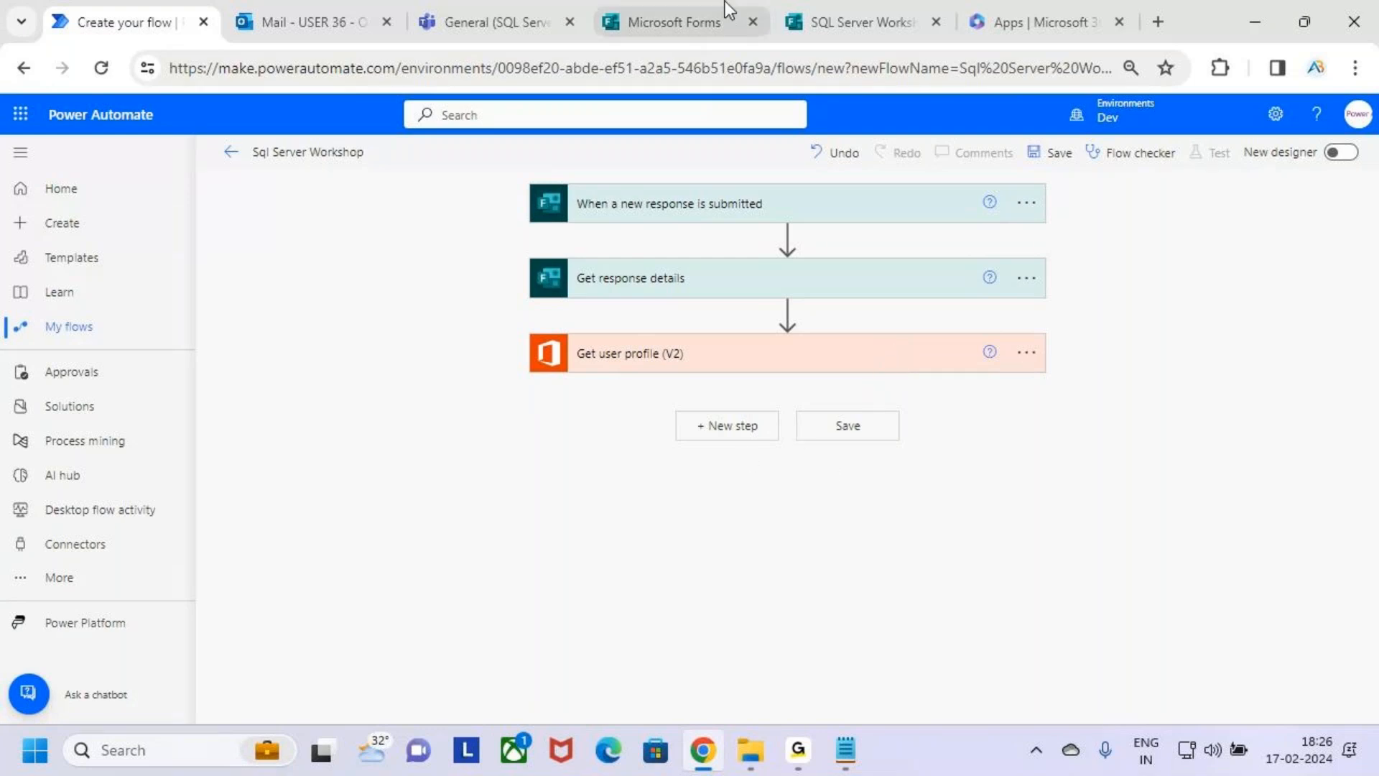
Switch to Microsoft Teams to point out the SQL Server Workshop team, and return to the flow in Power Automate.
{"action": "left_click", "coordinate": [480, 16]}
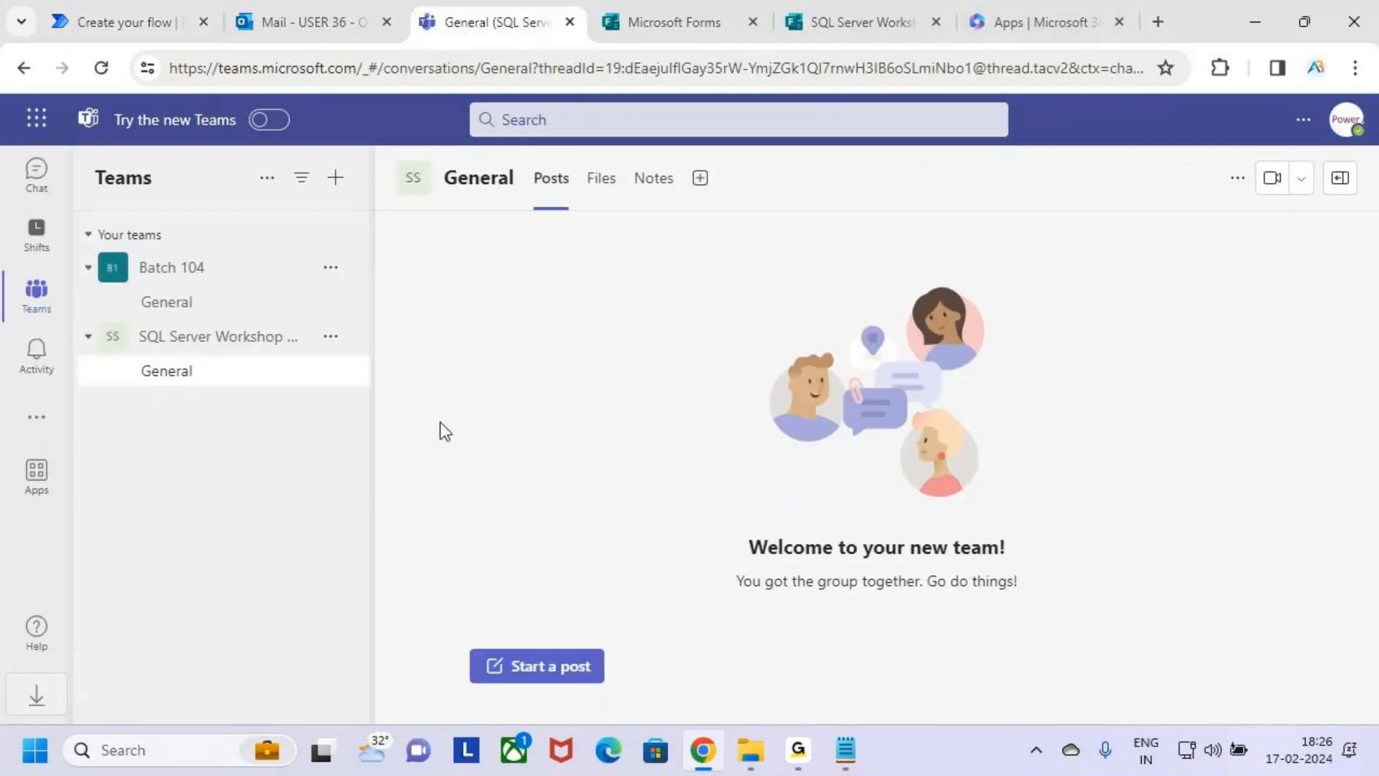
{"action": "left_click_drag", "start_coordinate": [255, 352], "coordinate": [297, 353]}
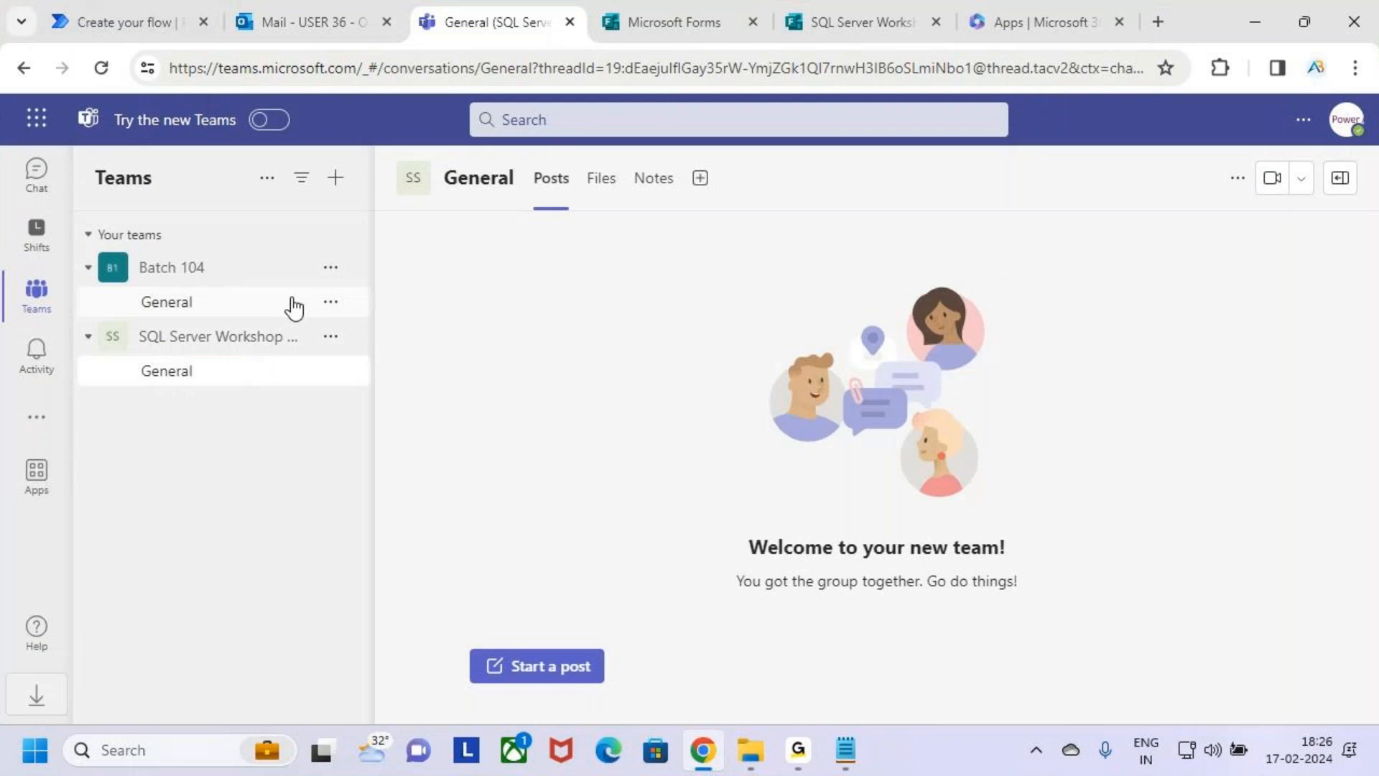
{"action": "left_click", "coordinate": [158, 23]}
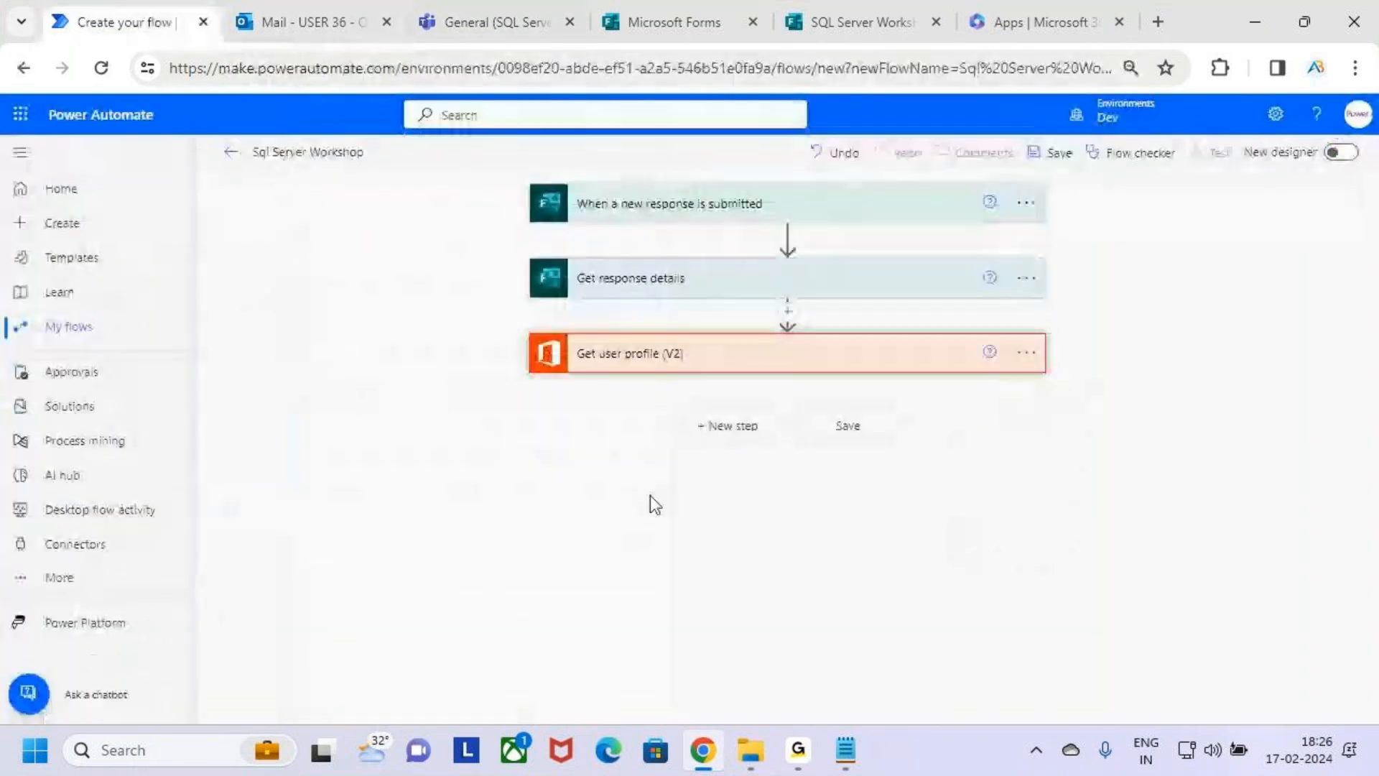
Start a new step after "Get user profile (V2)", marking the new-step option in annotation mode, and search the actions for "teams".
{"action": "key", "text": "ctrl+2"}
{"action": "mouse_move", "coordinate": [658, 408]}
{"action": "left_mouse_down"}
{"action": "mouse_move", "coordinate": [782, 447]}
{"action": "mouse_move", "coordinate": [819, 371]}
{"action": "left_mouse_up"}
{"action": "key", "text": "Escape"}
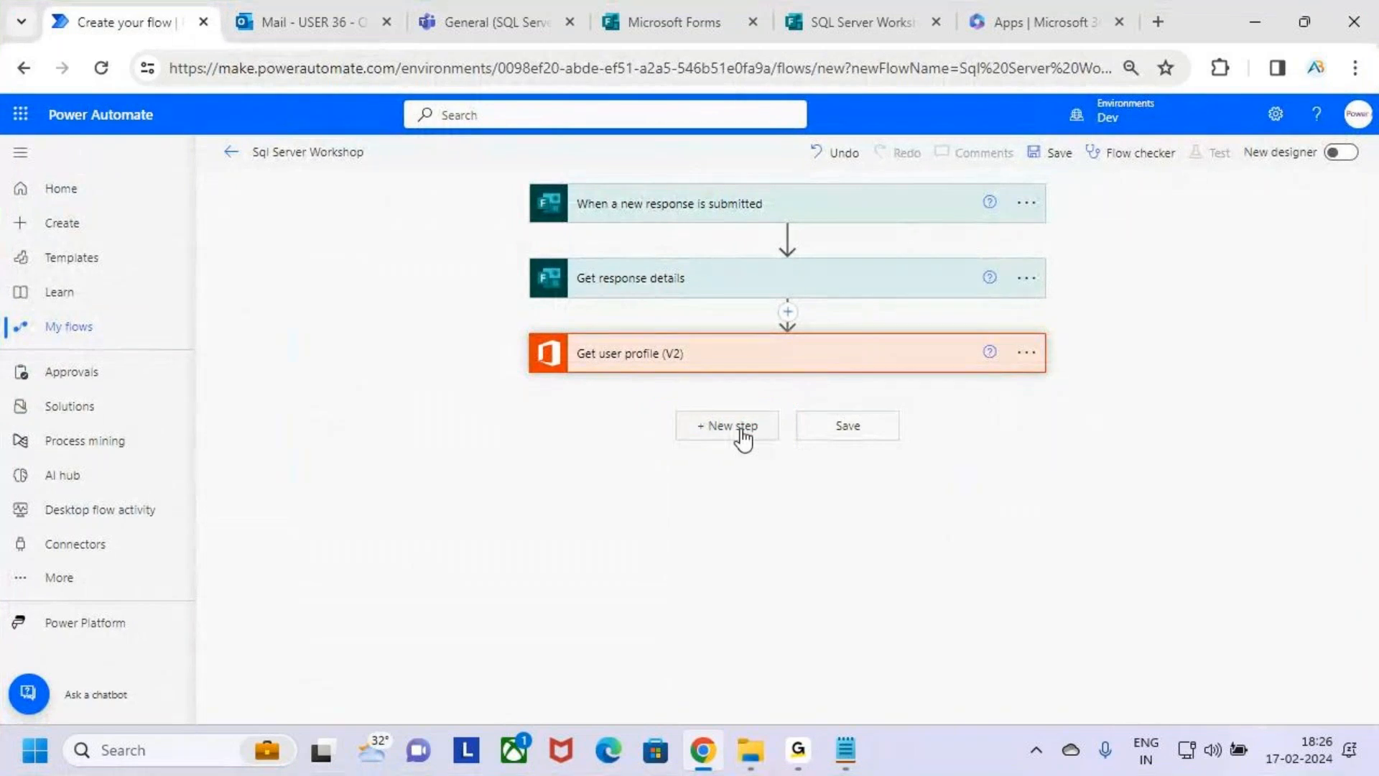
{"action": "left_click", "coordinate": [740, 435]}
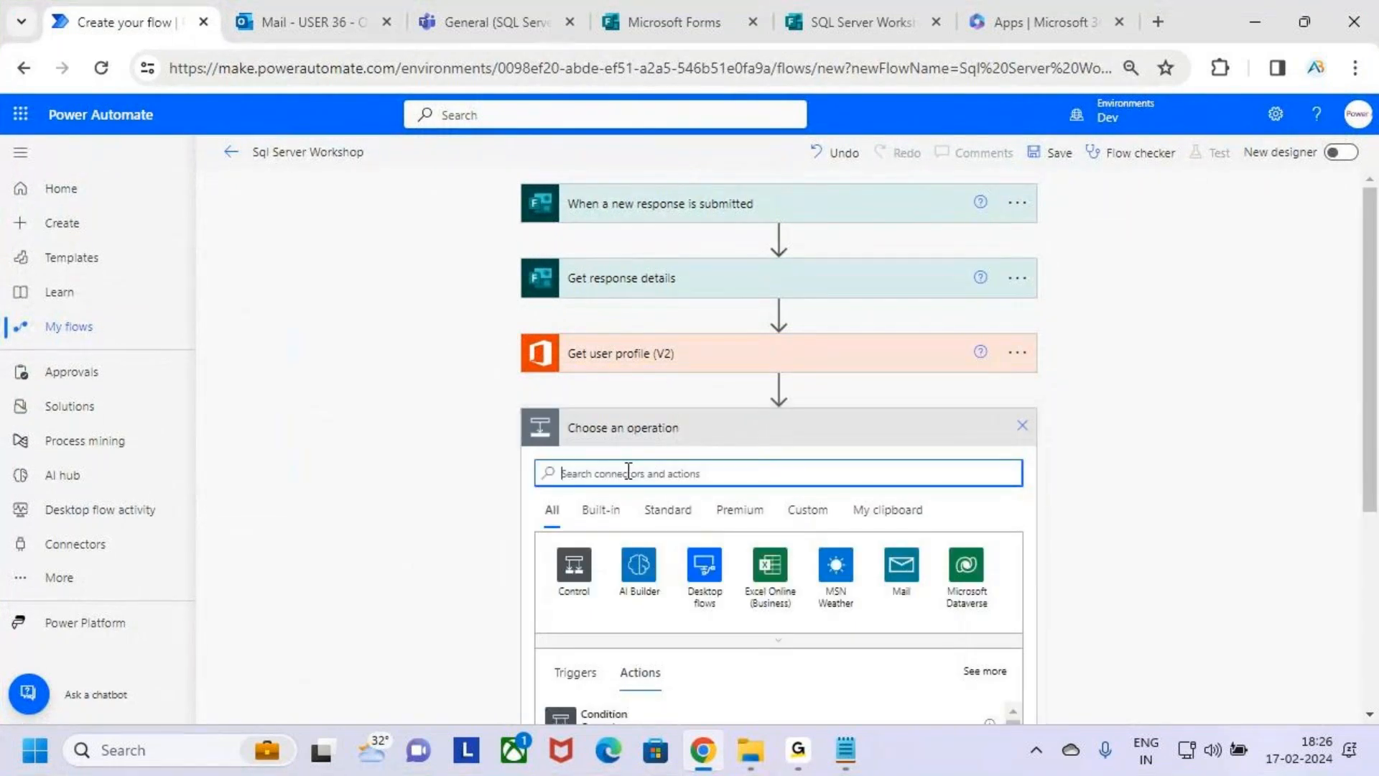
{"action": "type", "text": "teams"}
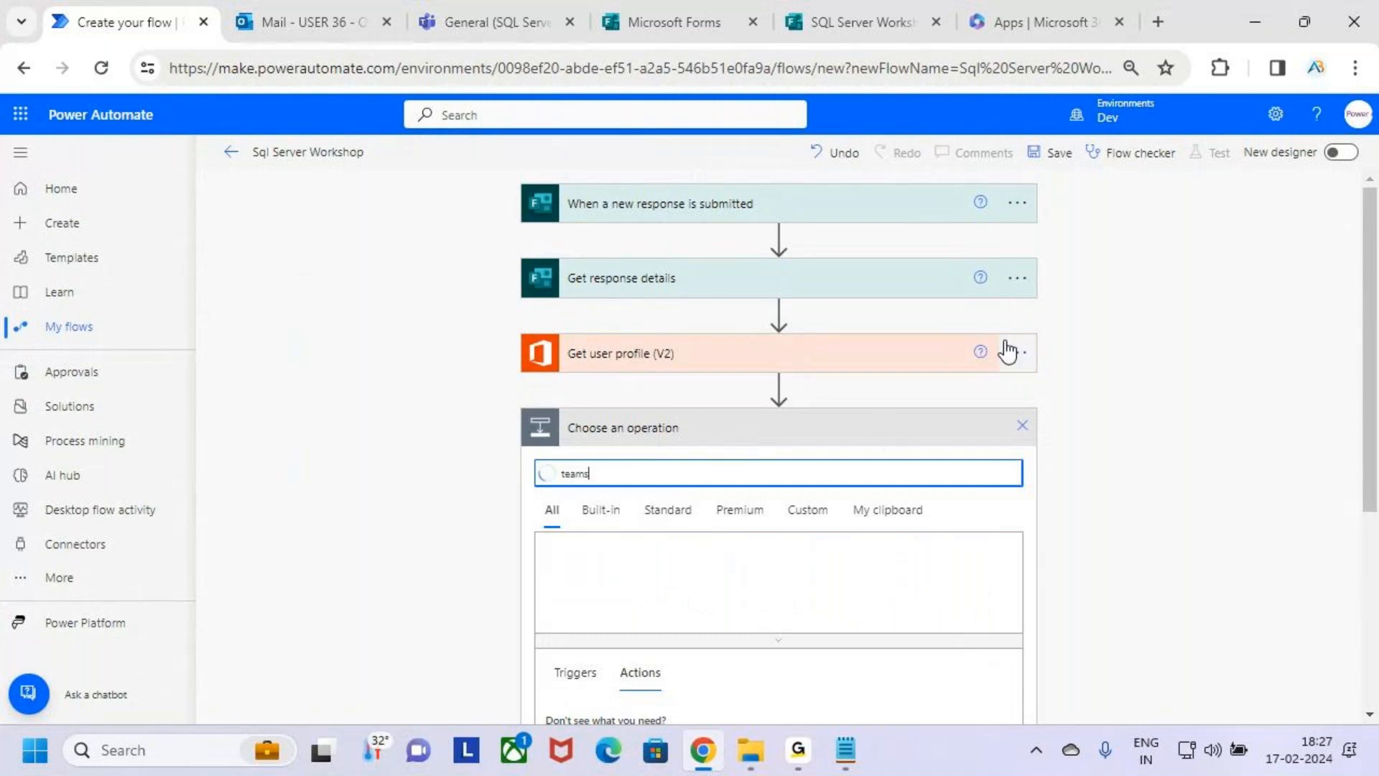
Mark the listed Microsoft Teams actions and the "Add a member to a team" action with boxes and ticks in annotation mode.
{"action": "scroll", "coordinate": [1035, 316], "scroll_direction": "down", "scroll_amount": 5}
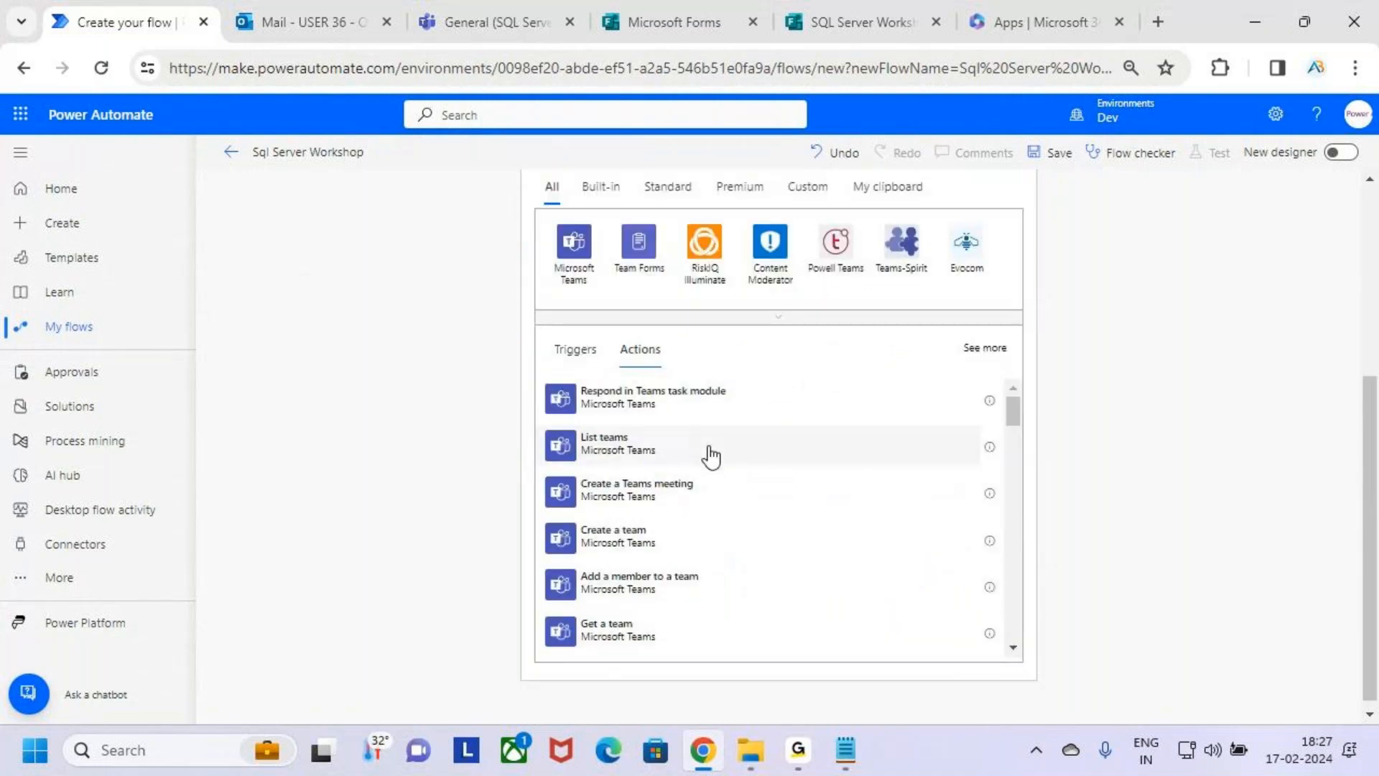
{"action": "mouse_move", "coordinate": [541, 372]}
{"action": "left_mouse_down"}
{"action": "mouse_move", "coordinate": [767, 614]}
{"action": "mouse_move", "coordinate": [974, 657]}
{"action": "left_mouse_up"}
{"action": "left_click_drag", "start_coordinate": [955, 537], "coordinate": [1034, 435]}
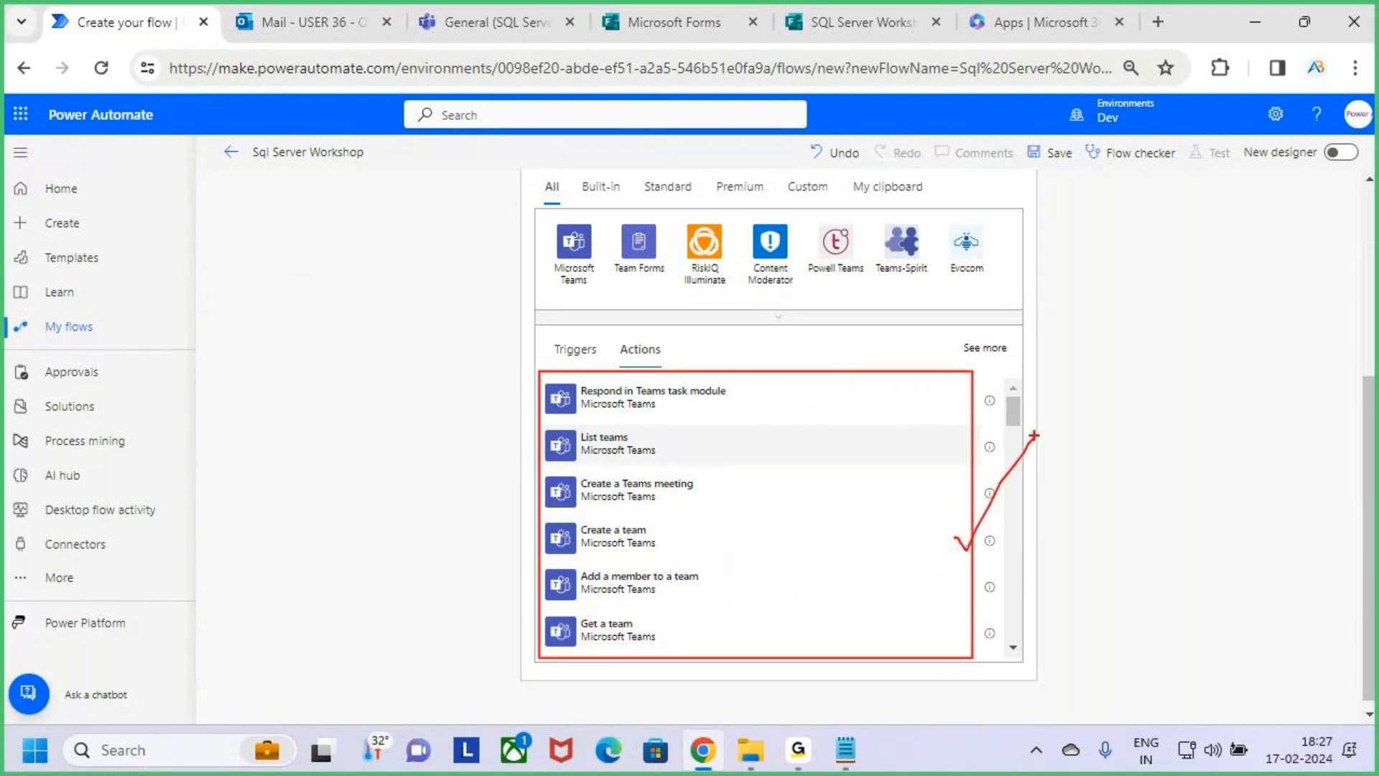
{"action": "key", "text": "Escape"}
{"action": "mouse_move", "coordinate": [609, 564]}
{"action": "left_mouse_down"}
{"action": "mouse_move", "coordinate": [567, 583]}
{"action": "mouse_move", "coordinate": [683, 605]}
{"action": "mouse_move", "coordinate": [806, 607]}
{"action": "mouse_move", "coordinate": [834, 539]}
{"action": "left_mouse_up"}
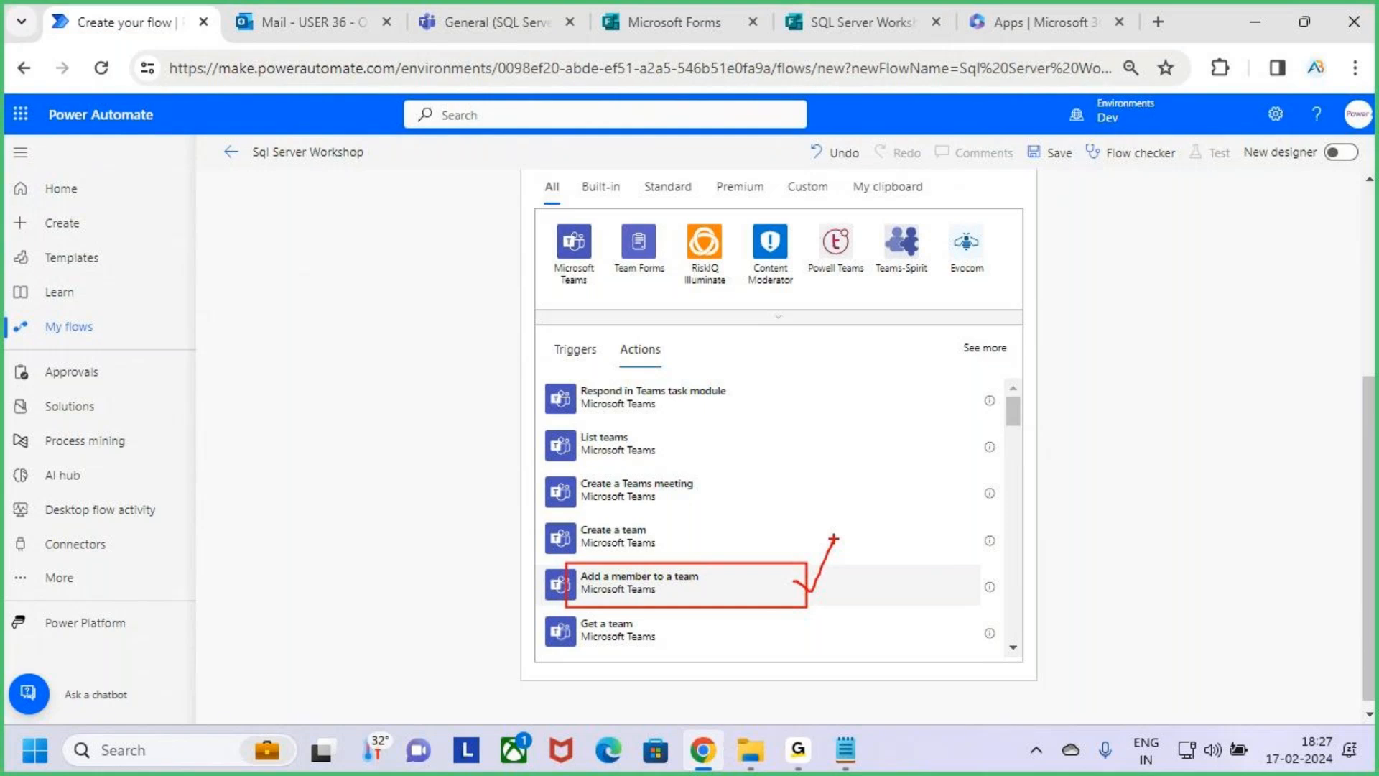
Tick the "Add a member to a team" action in annotation mode and add it to the flow.
{"action": "left_click_drag", "start_coordinate": [788, 577], "coordinate": [851, 525]}
{"action": "key", "text": "Escape"}
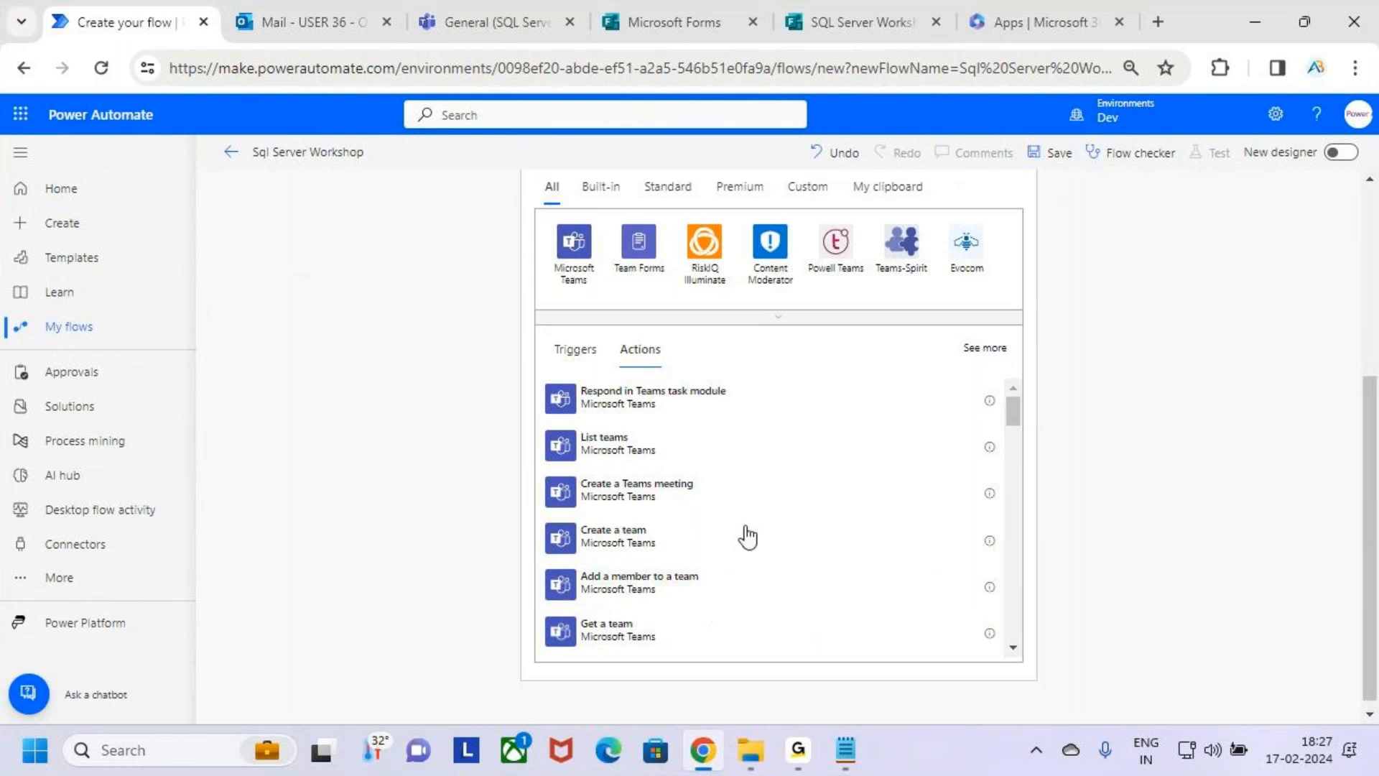
{"action": "left_click", "coordinate": [787, 587]}
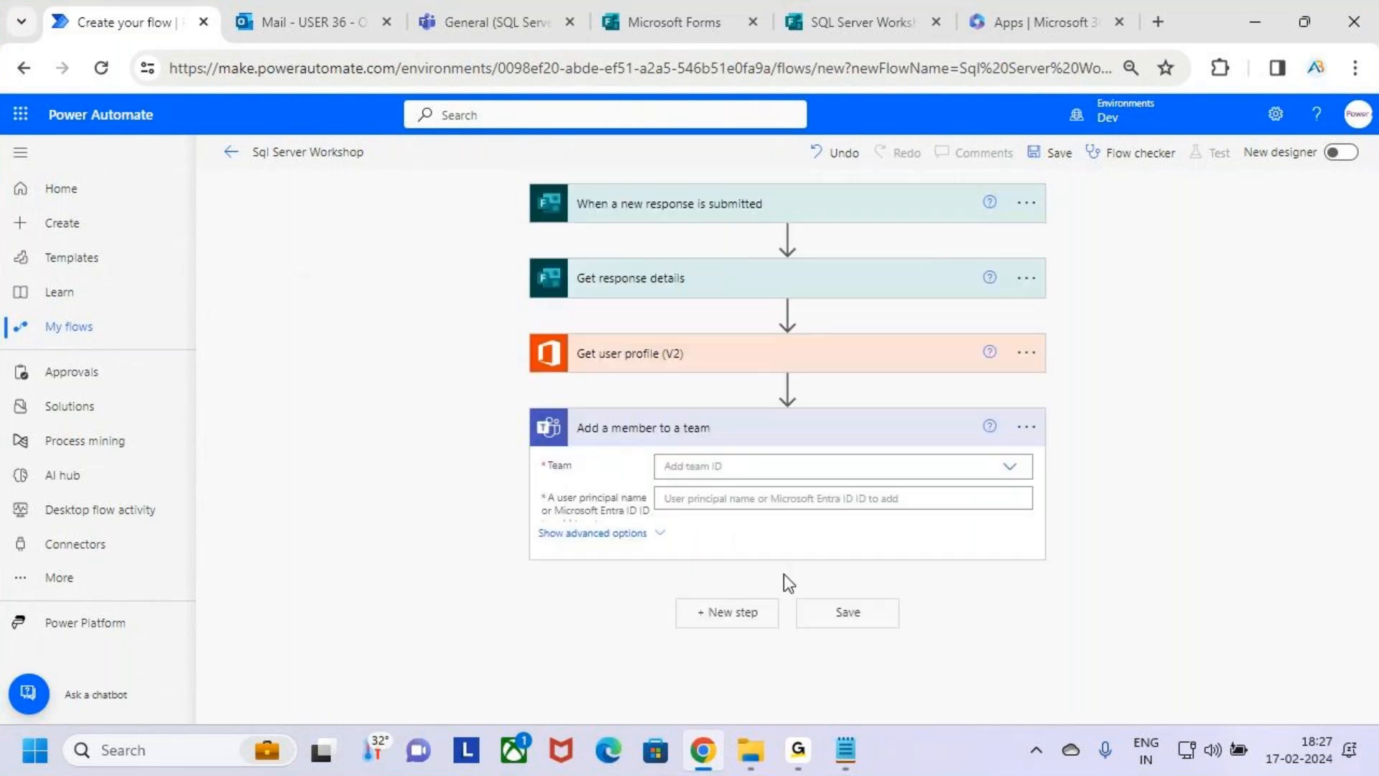
Mark the workshop team in annotation mode and set the action's Team to "SQL Server Workshop 18 Feb".
{"action": "left_click", "coordinate": [773, 469]}
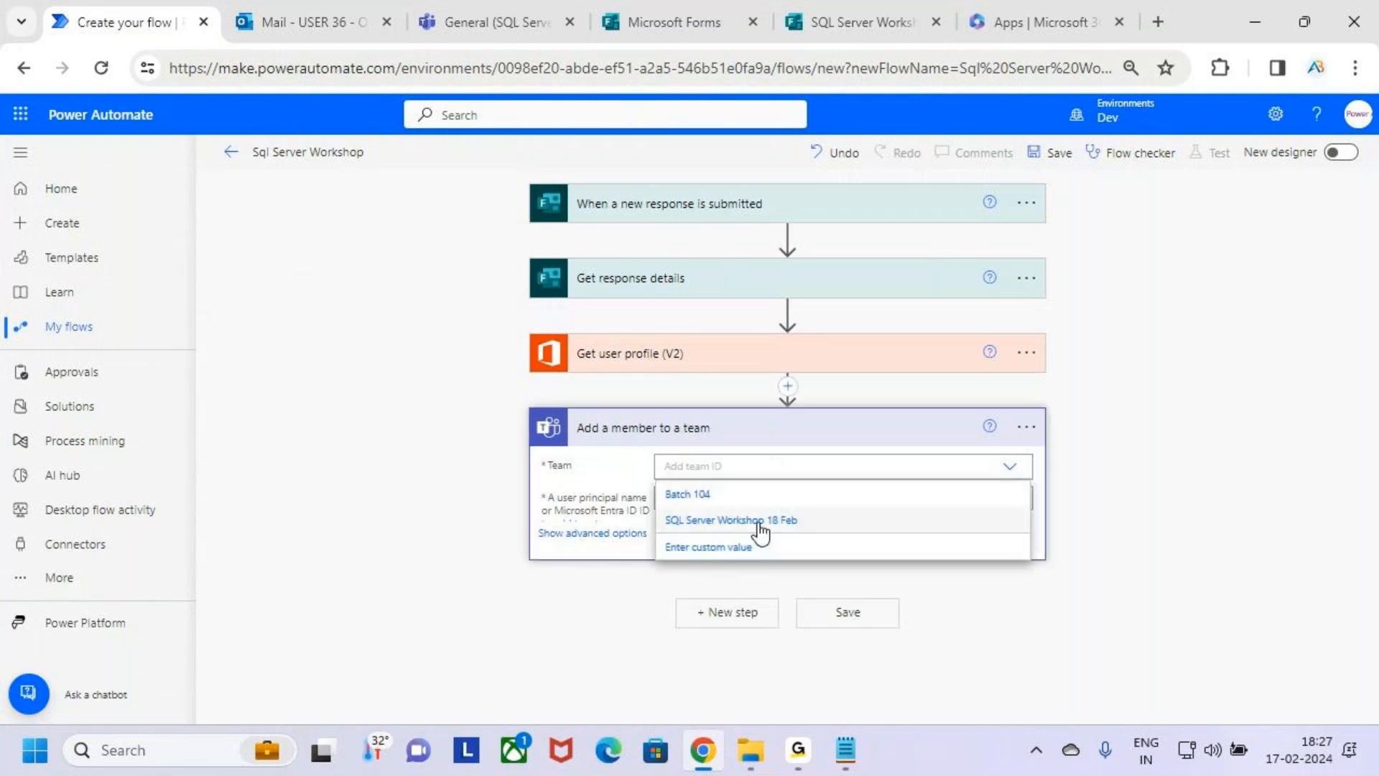
{"action": "mouse_move", "coordinate": [659, 501]}
{"action": "left_mouse_down"}
{"action": "mouse_move", "coordinate": [840, 536]}
{"action": "mouse_move", "coordinate": [888, 464]}
{"action": "left_mouse_up"}
{"action": "key", "text": "Escape"}
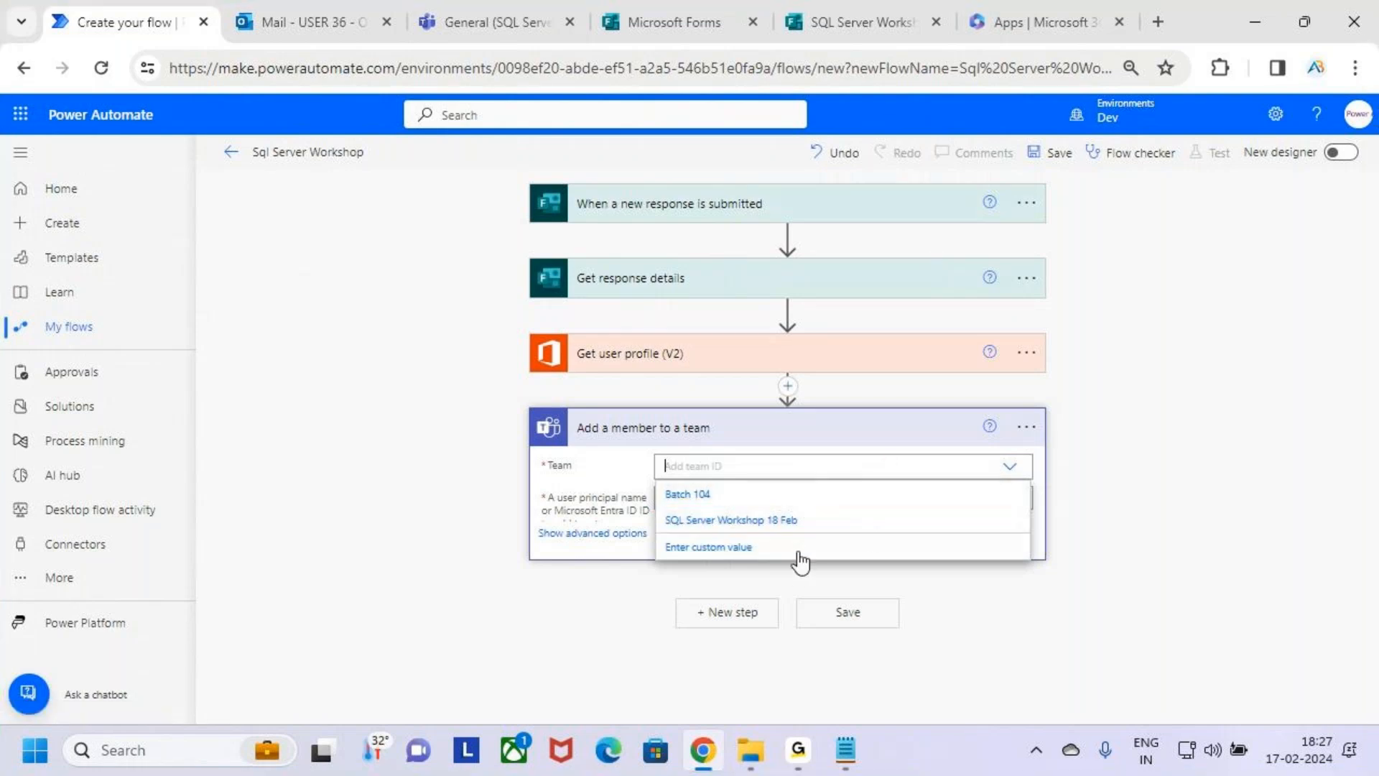
{"action": "left_click", "coordinate": [902, 520]}
Box the user principal name label and the selected team in annotation mode, opening the dynamic content for the user principal name.
{"action": "key", "text": "ctrl+2"}
{"action": "left_click_drag", "start_coordinate": [538, 487], "coordinate": [657, 528]}
{"action": "key", "text": "Escape"}
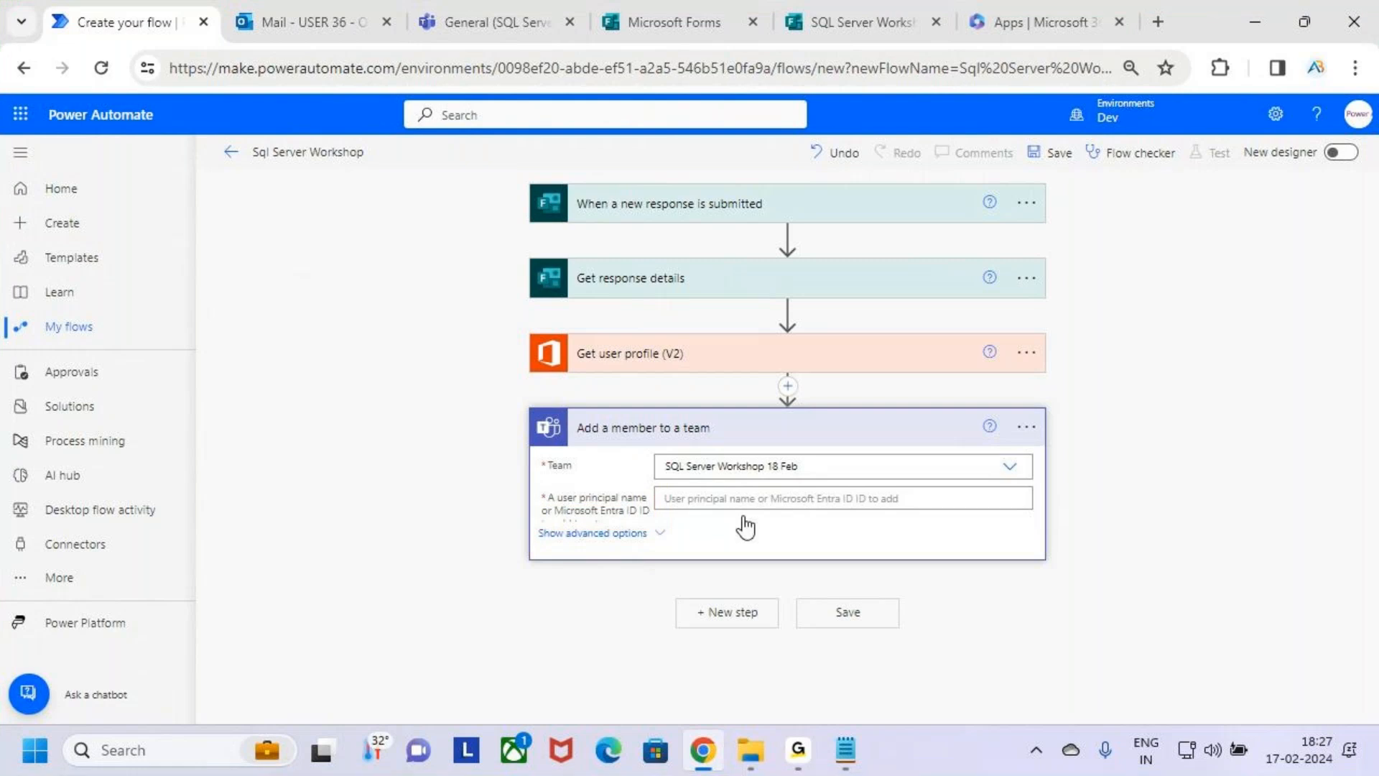
{"action": "left_click", "coordinate": [801, 498]}
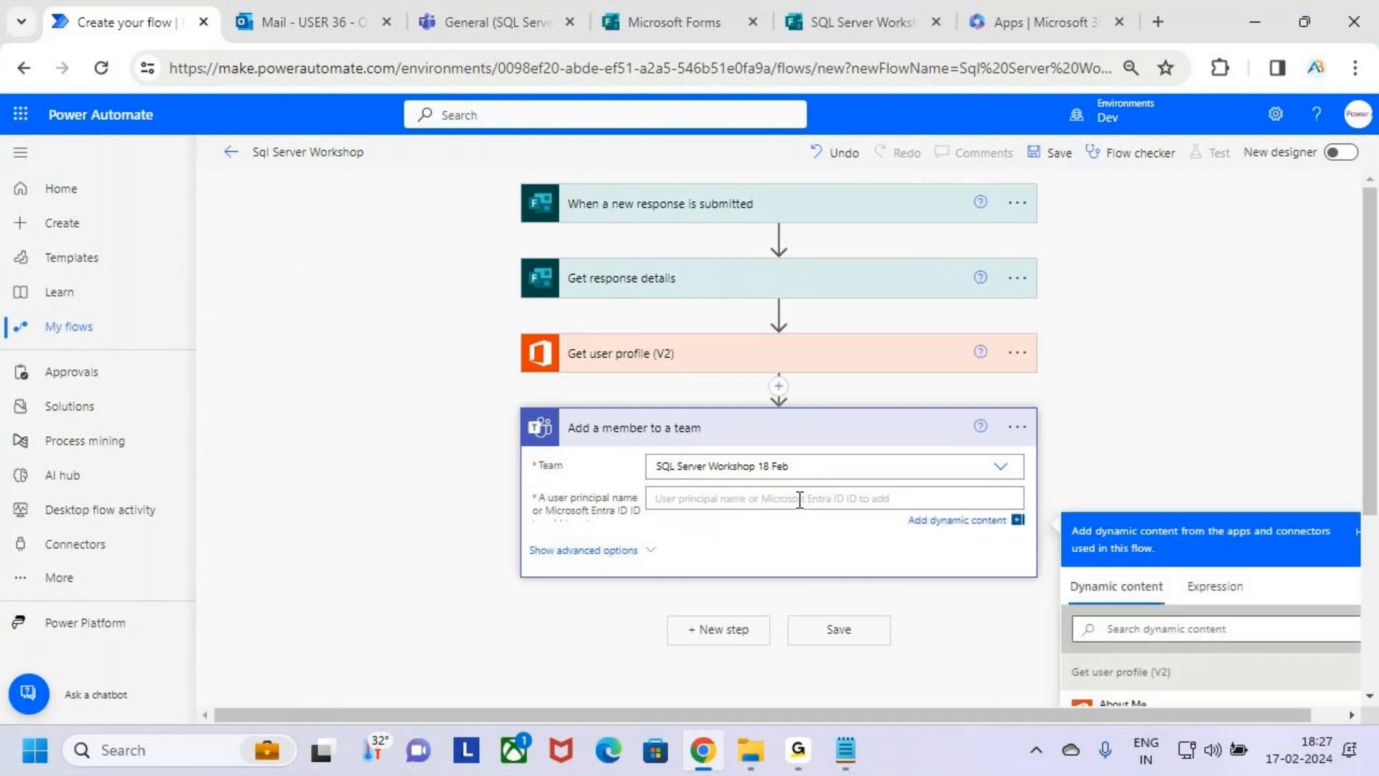
{"action": "scroll", "coordinate": [1122, 433], "scroll_direction": "down", "scroll_amount": 3}
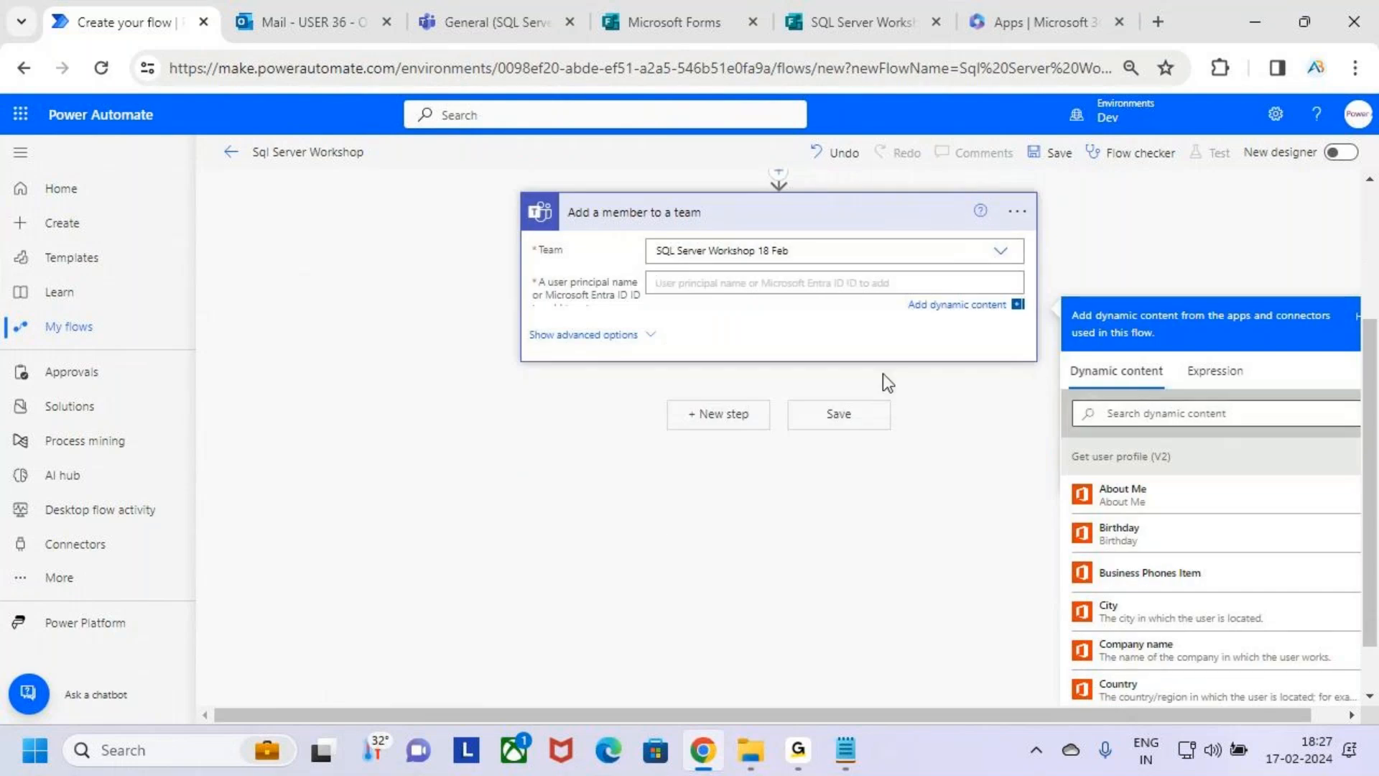
{"action": "key", "text": "ctrl+2"}
{"action": "left_click_drag", "start_coordinate": [642, 231], "coordinate": [826, 268]}
{"action": "key", "text": "Escape"}
Switch to the SQL Server Workshop form preview to look over its questions, and return to the flow in Power Automate.
{"action": "scroll", "coordinate": [754, 367], "scroll_direction": "up", "scroll_amount": 3}
{"action": "key", "text": "ctrl+2"}
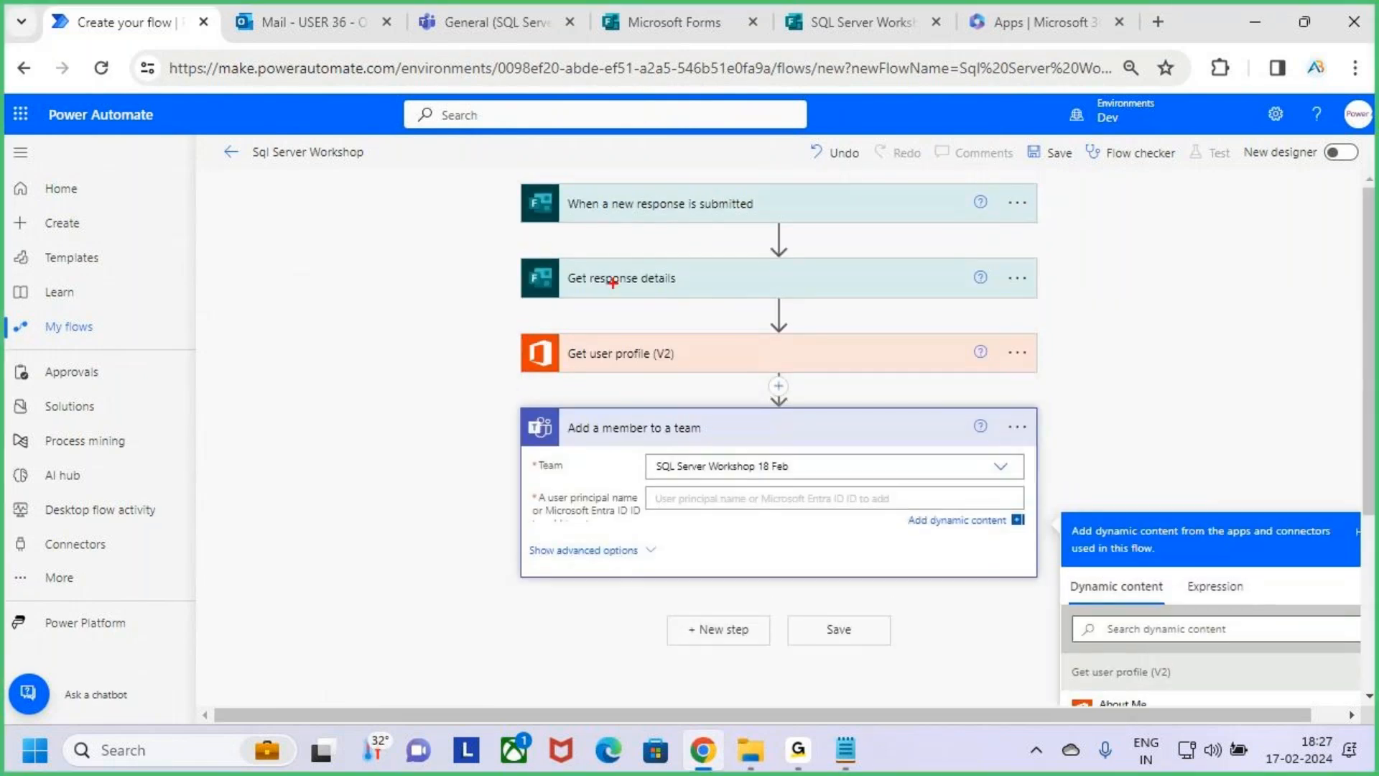
{"action": "key", "text": "Escape"}
{"action": "left_click", "coordinate": [851, 22]}
{"action": "scroll", "coordinate": [645, 501], "scroll_direction": "down", "scroll_amount": 5}
{"action": "scroll", "coordinate": [641, 506], "scroll_direction": "up", "scroll_amount": 5}
{"action": "left_click", "coordinate": [922, 172]}
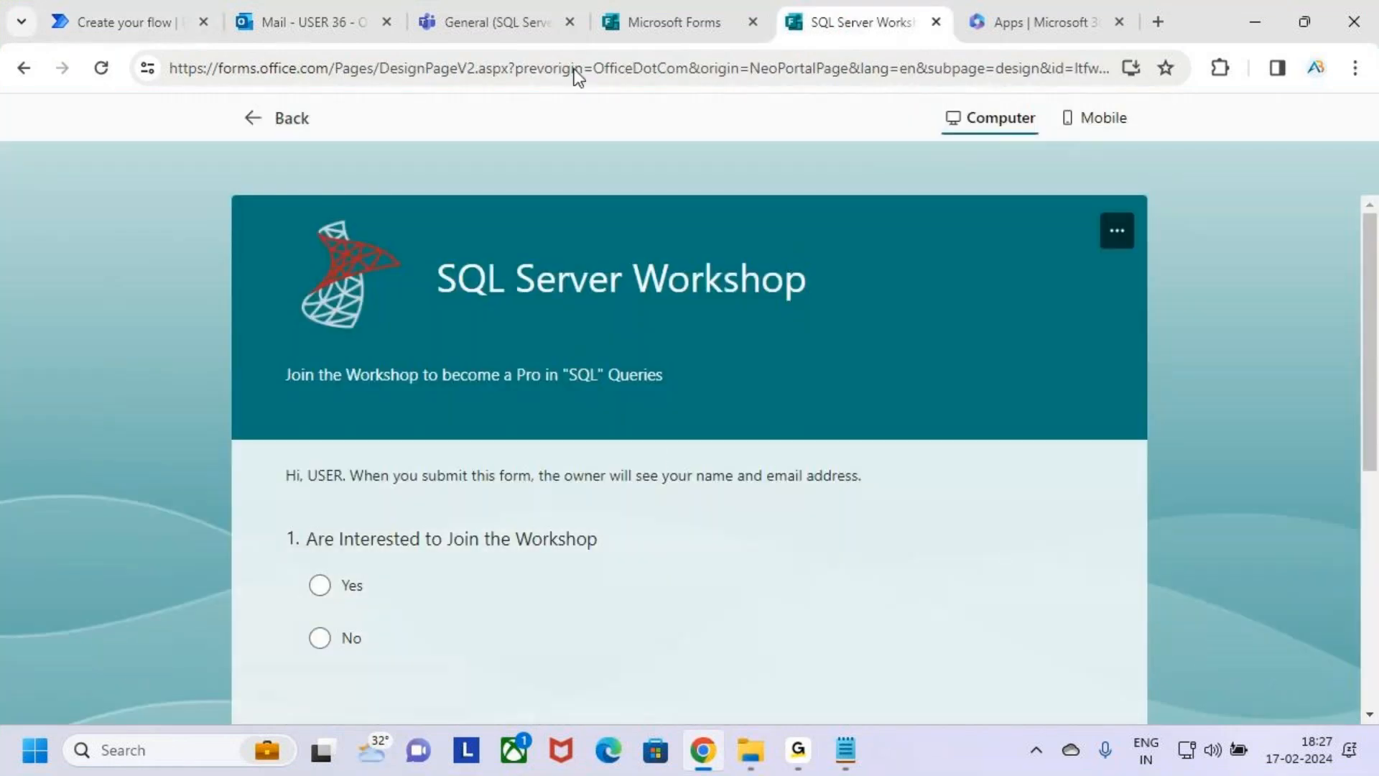
{"action": "left_click", "coordinate": [83, 6]}
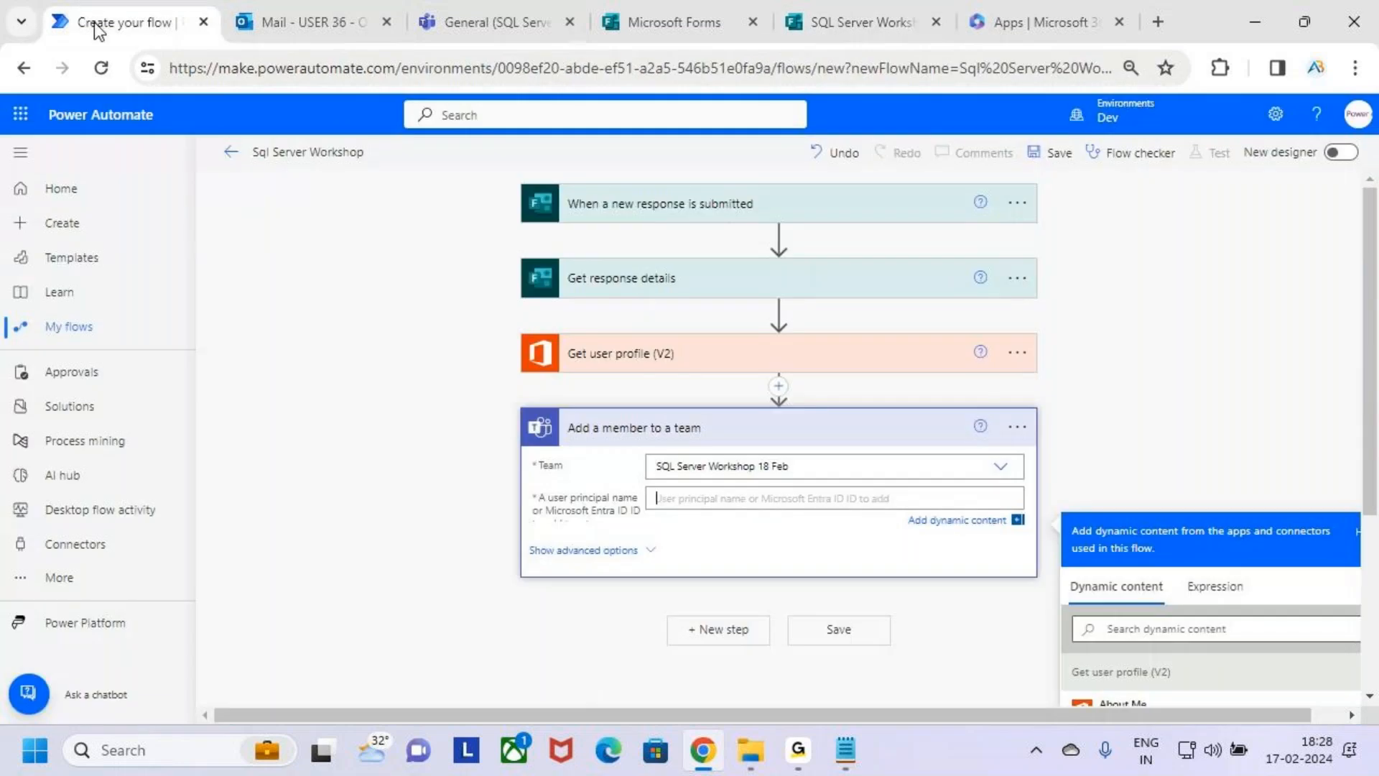
Box and tick Responders' Email in the dynamic content in annotation mode and draw a line from it to the user principal name field.
{"action": "scroll", "coordinate": [1286, 386], "scroll_direction": "down", "scroll_amount": 4}
{"action": "scroll", "coordinate": [1326, 400], "scroll_direction": "up", "scroll_amount": 3}
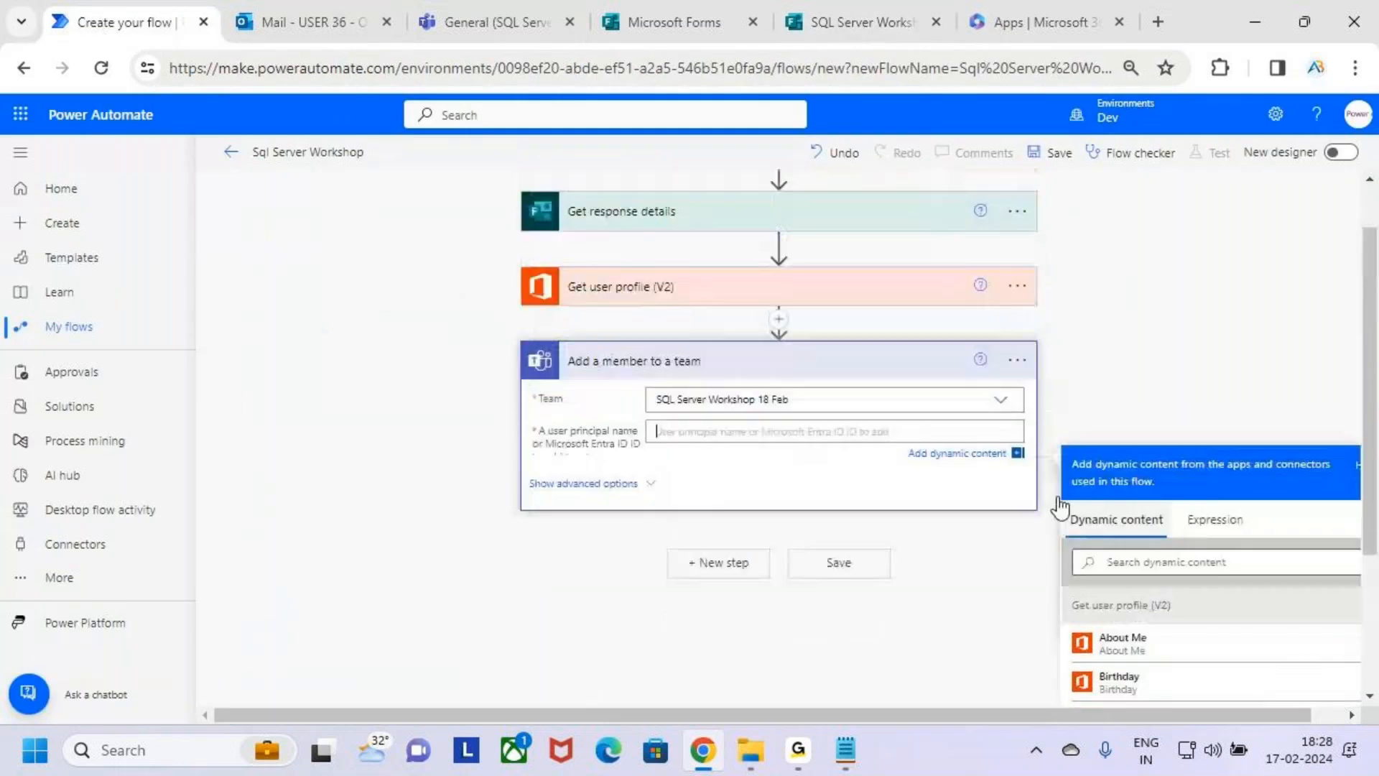
{"action": "scroll", "coordinate": [1255, 535], "scroll_direction": "down", "scroll_amount": 5}
{"action": "scroll", "coordinate": [1255, 536], "scroll_direction": "down", "scroll_amount": 10}
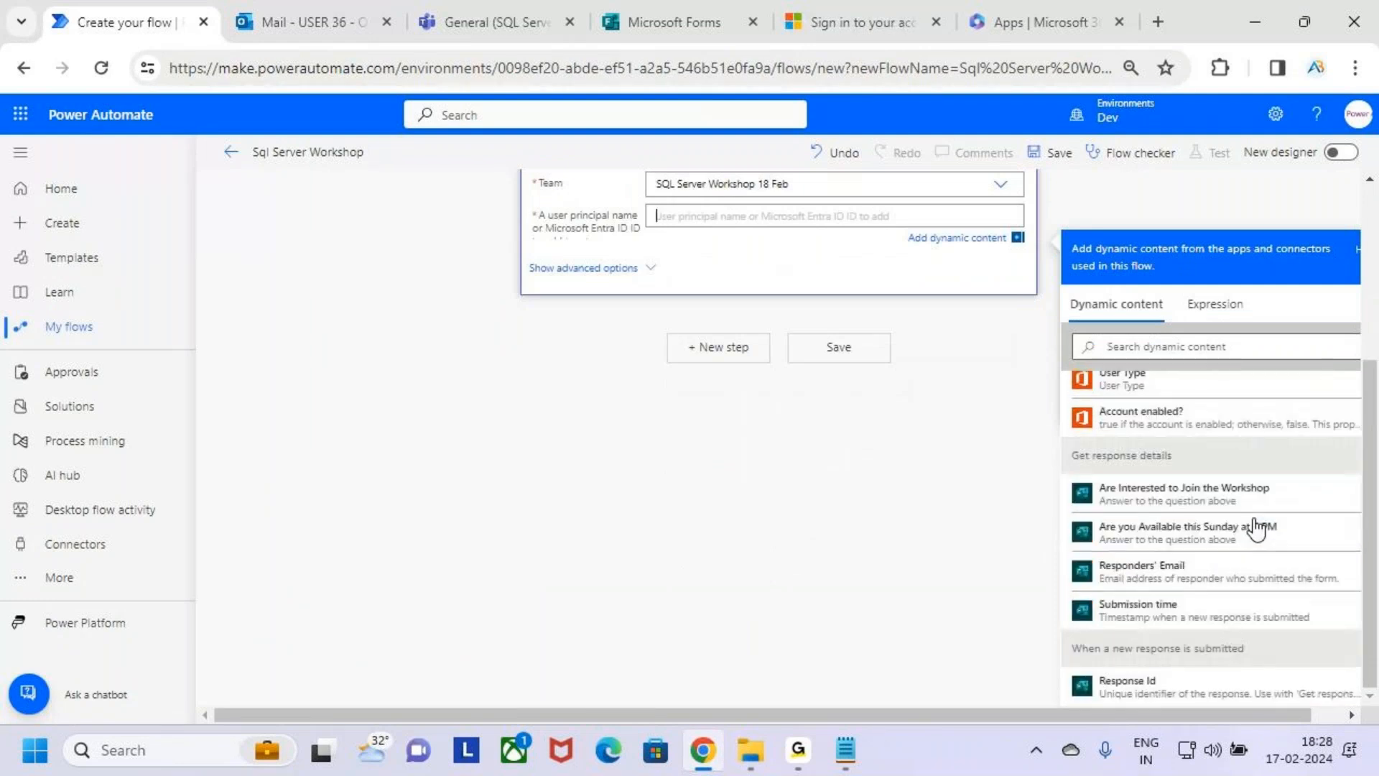
{"action": "key", "text": "ctrl+2"}
{"action": "mouse_move", "coordinate": [1077, 552]}
{"action": "left_mouse_down"}
{"action": "mouse_move", "coordinate": [1189, 587]}
{"action": "mouse_move", "coordinate": [1228, 584]}
{"action": "mouse_move", "coordinate": [1286, 515]}
{"action": "left_mouse_up"}
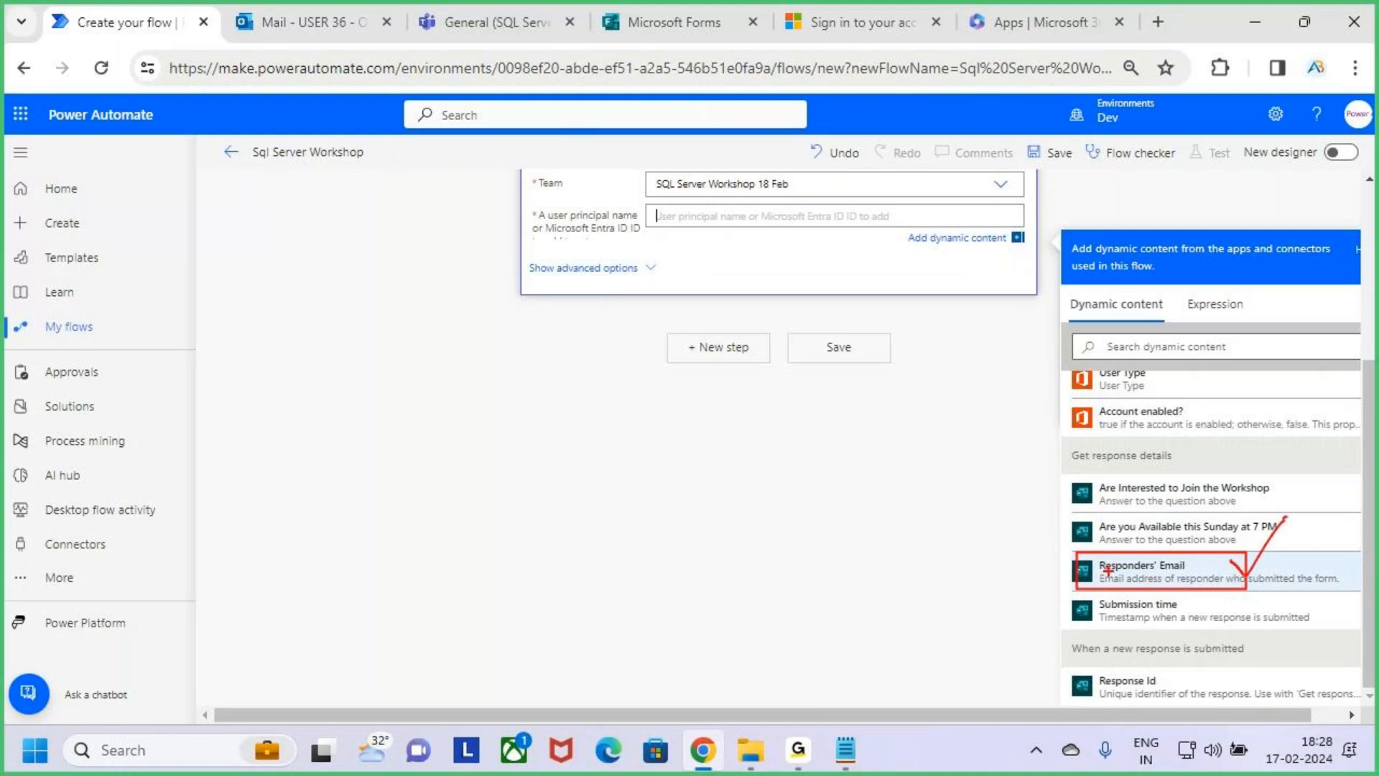
{"action": "mouse_move", "coordinate": [1108, 571]}
{"action": "left_mouse_down"}
{"action": "mouse_move", "coordinate": [717, 343]}
{"action": "mouse_move", "coordinate": [703, 237]}
{"action": "left_mouse_up"}
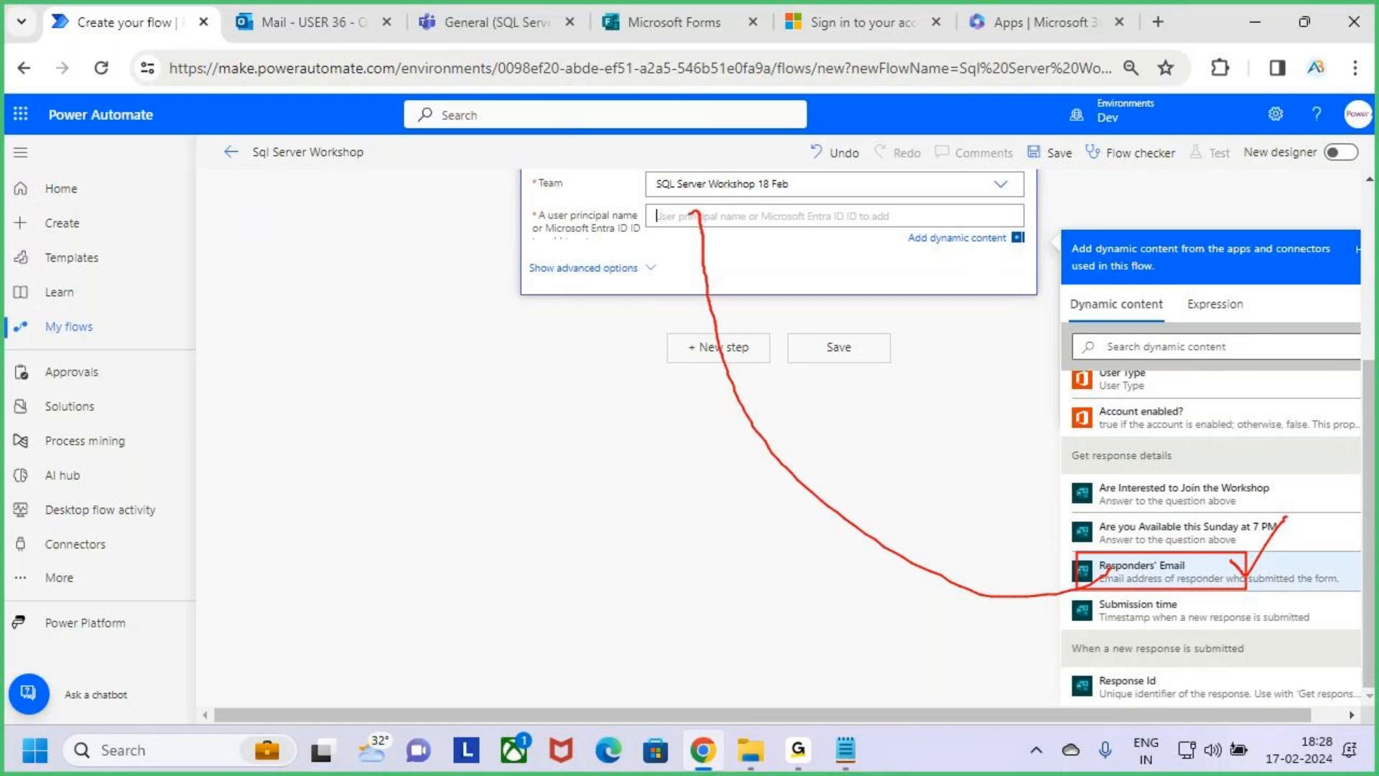
{"action": "key", "text": "Escape"}
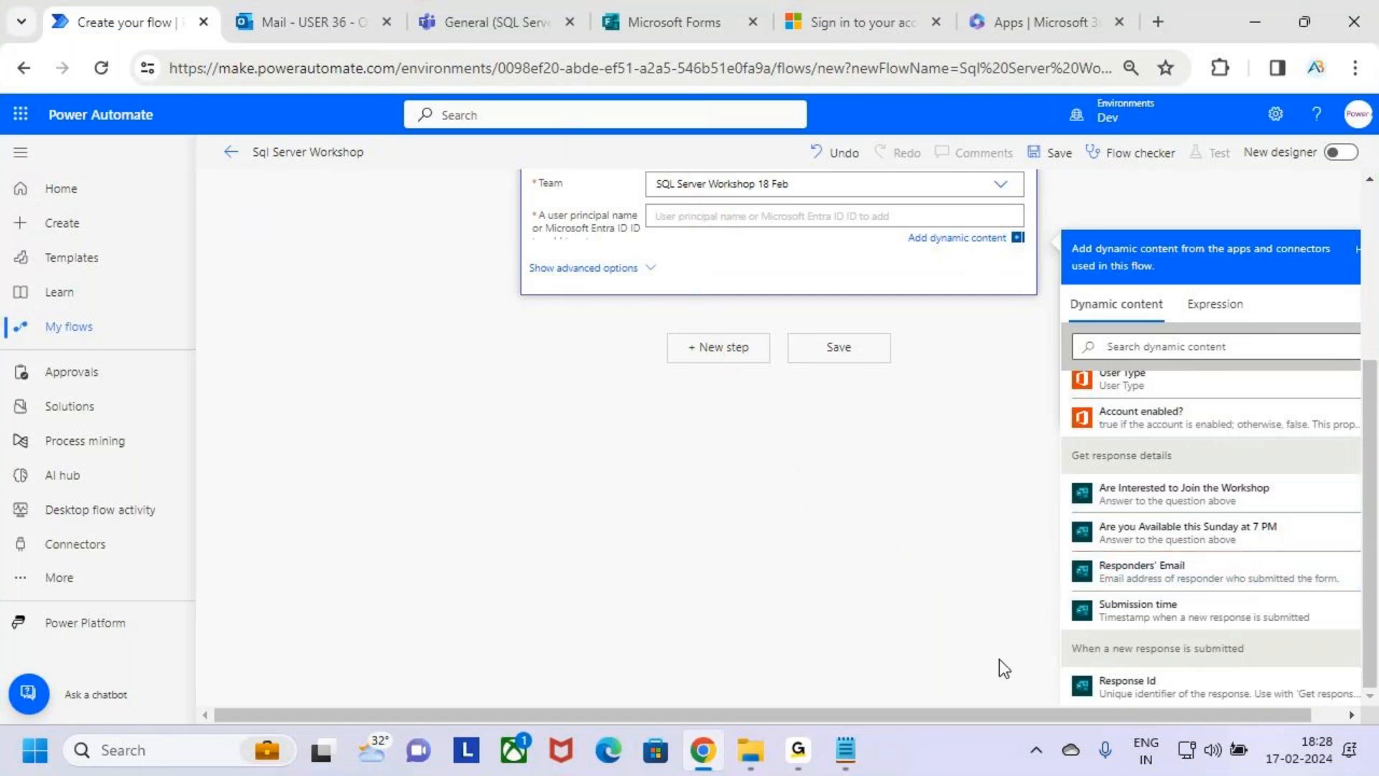
Set the member's user principal name to Responders' Email from "Get response details" and collapse the "Add a member to a team" card.
{"action": "left_click", "coordinate": [1153, 572]}
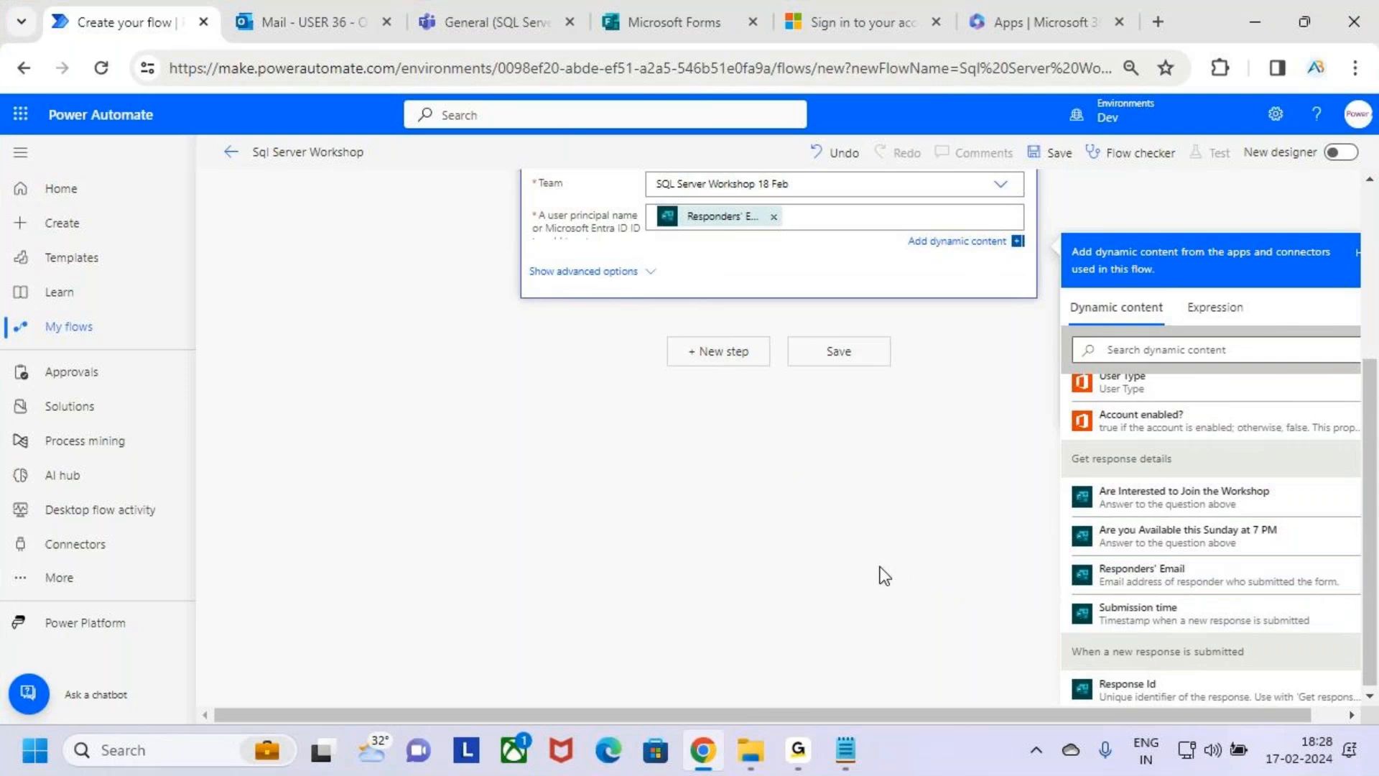
{"action": "scroll", "coordinate": [877, 579], "scroll_direction": "up", "scroll_amount": 4}
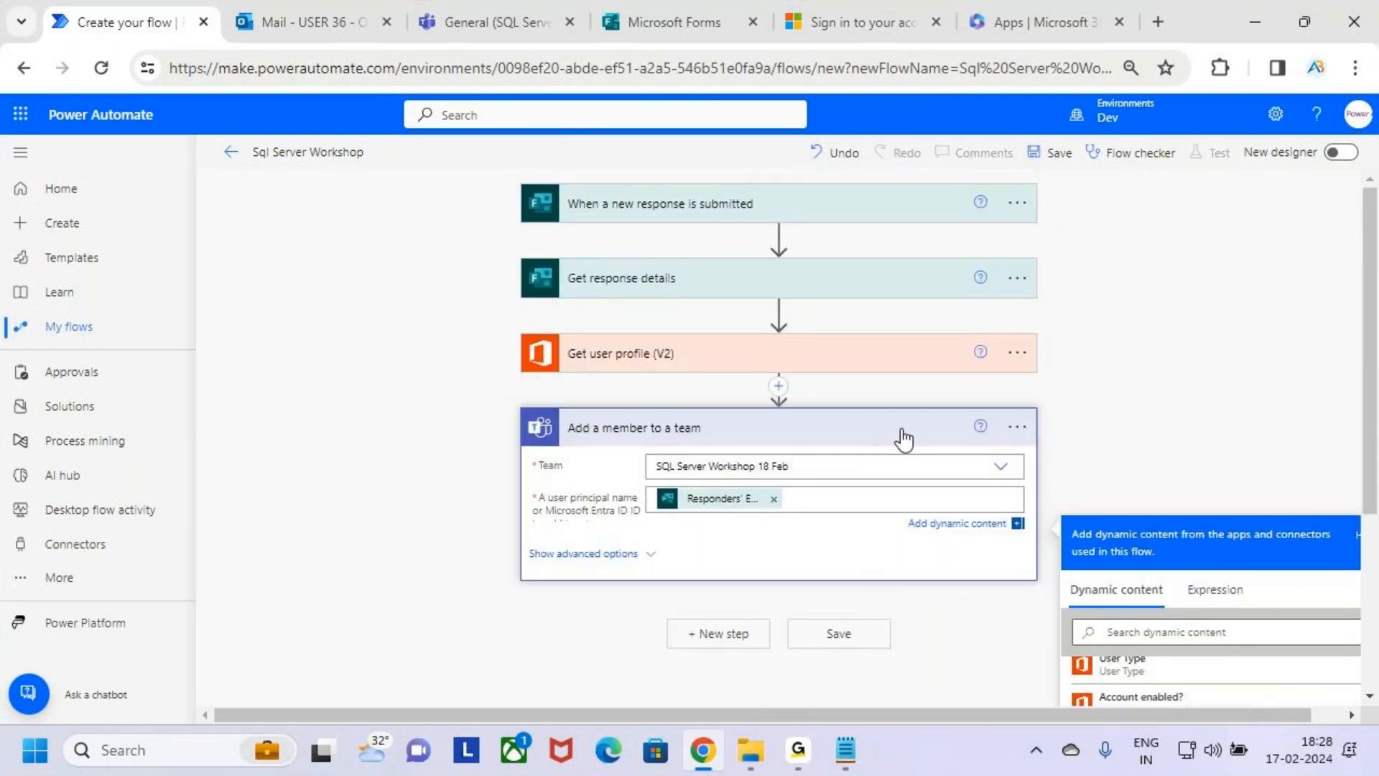
{"action": "left_click", "coordinate": [904, 427]}
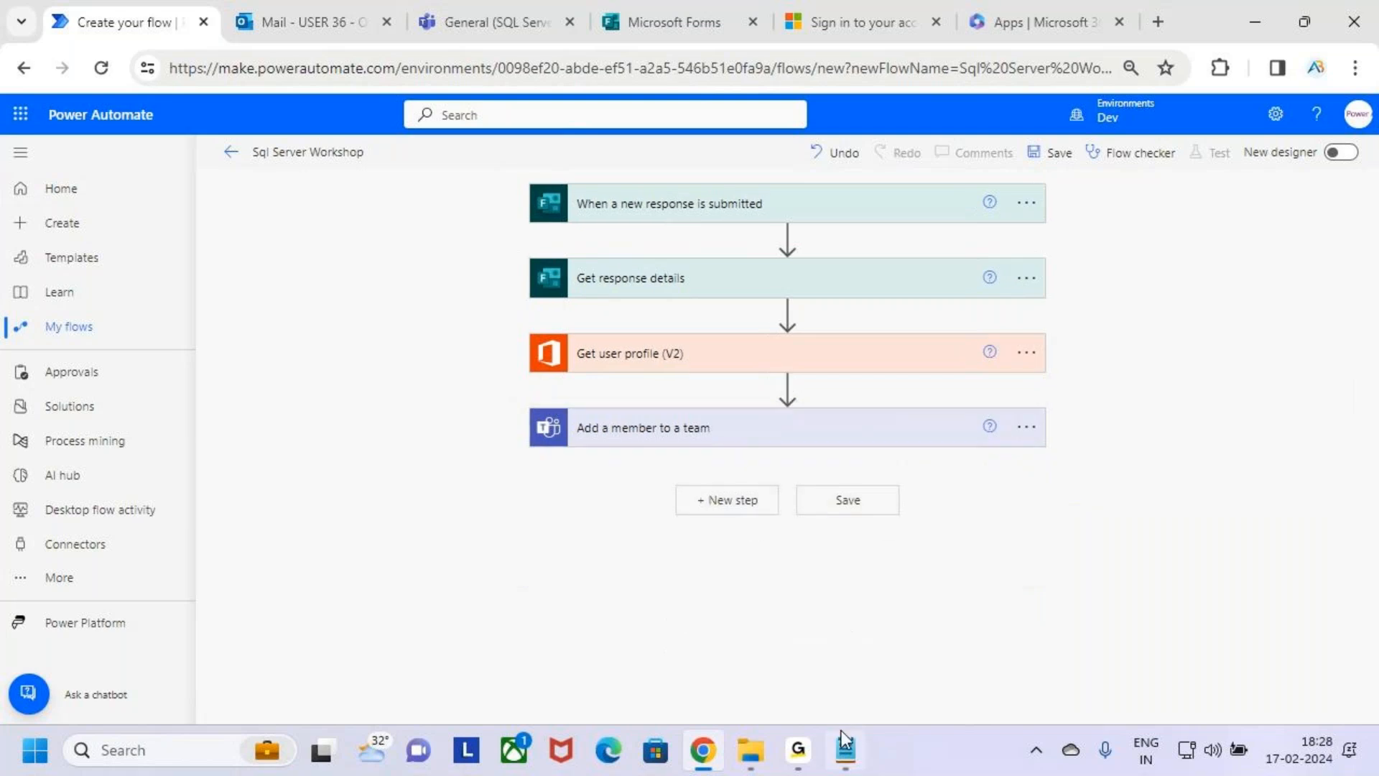
Switch to the Cloud Flows notes in Notepad and highlight the Class 4 requirement to send an email in Outlook.
{"action": "left_click", "coordinate": [845, 749]}
{"action": "left_click_drag", "start_coordinate": [193, 523], "coordinate": [468, 524]}
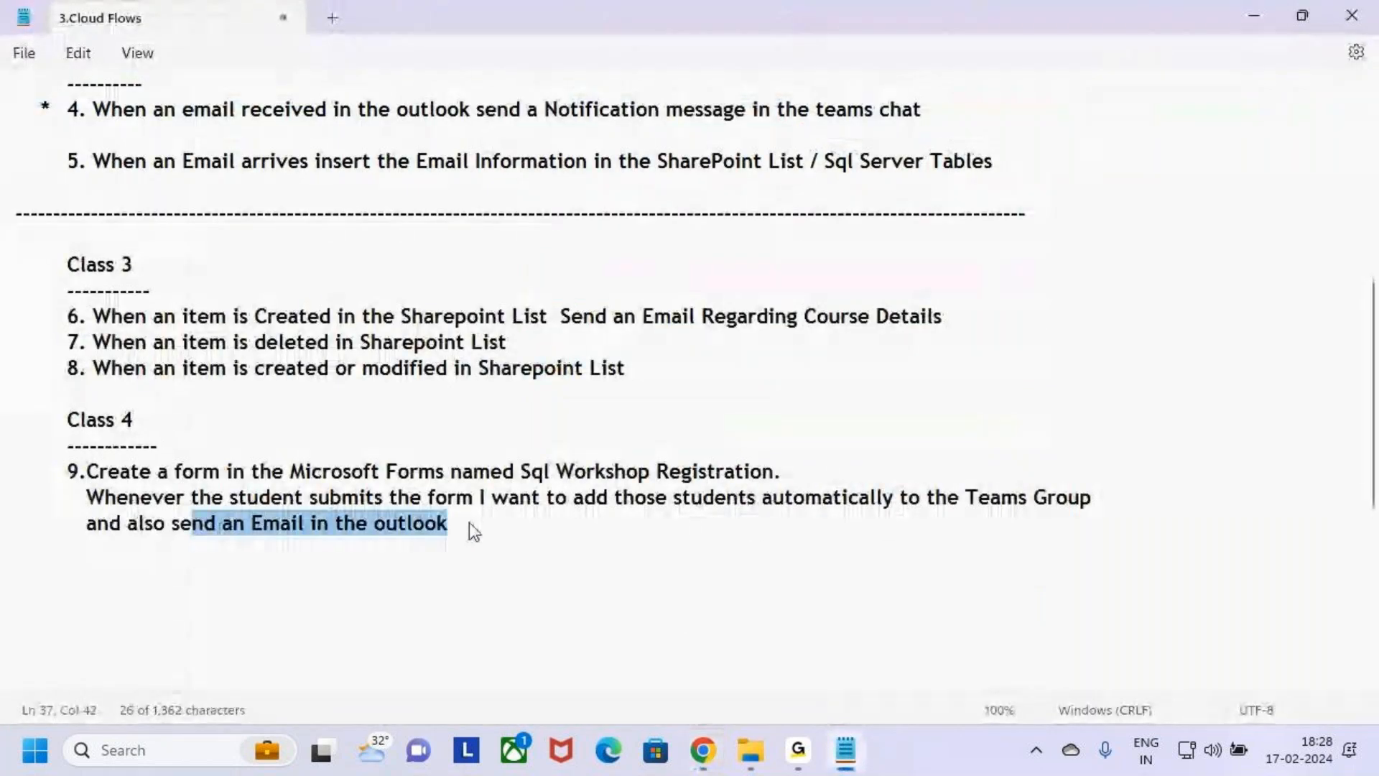
{"action": "left_click", "coordinate": [463, 529]}
{"action": "left_click", "coordinate": [387, 524]}
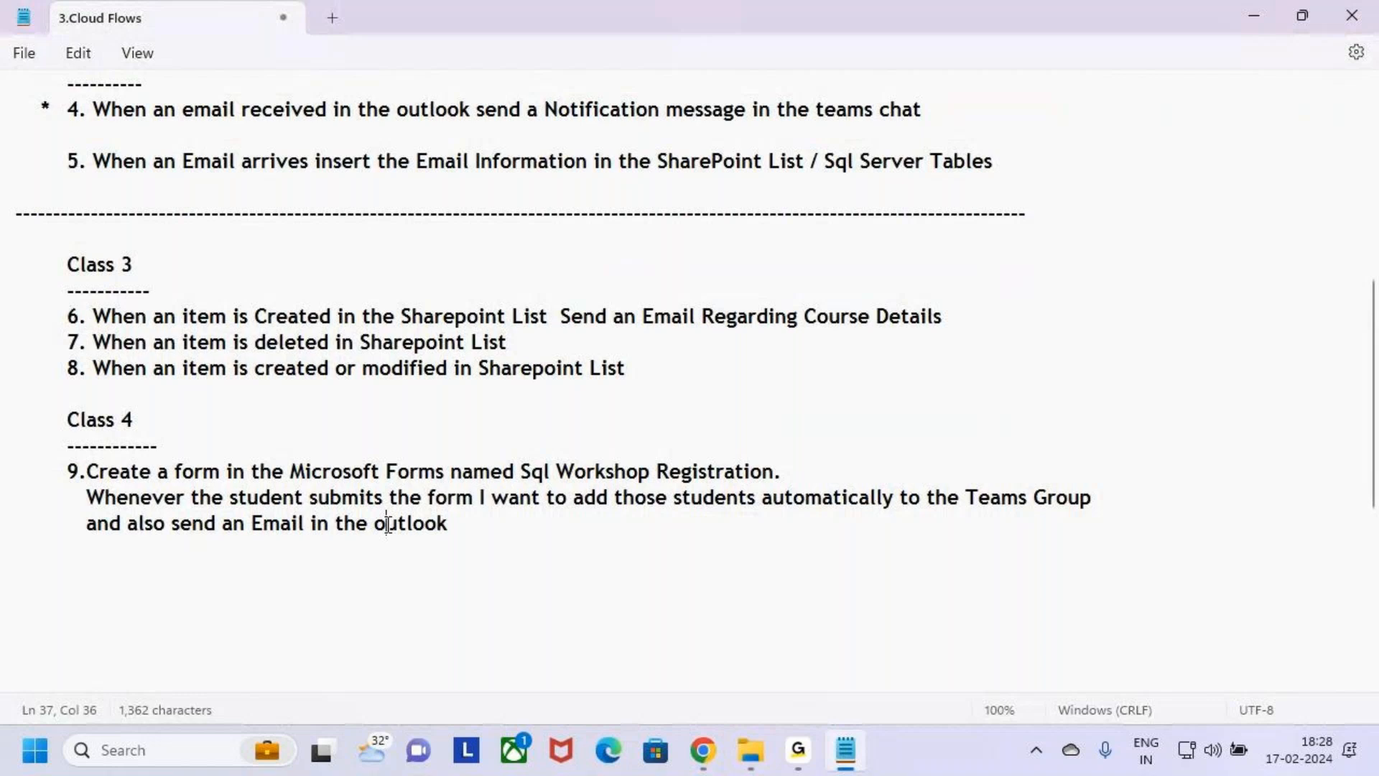
Retype the first letter of "outlook" as a lowercase "o", save the notes and return to the flow in Power Automate.
{"action": "key", "text": "BackSpace"}
{"action": "type", "text": "O"}
{"action": "key", "text": "BackSpace"}
{"action": "type", "text": "o"}
{"action": "left_click", "coordinate": [521, 525]}
{"action": "key", "text": "ctrl+s"}
{"action": "key", "text": "alt+Tab"}
Start a new step after "Add a member to a team", boxing the new-step option in annotation mode, and search for "send an email".
{"action": "key", "text": "ctrl+2"}
{"action": "left_click_drag", "start_coordinate": [675, 477], "coordinate": [770, 513]}
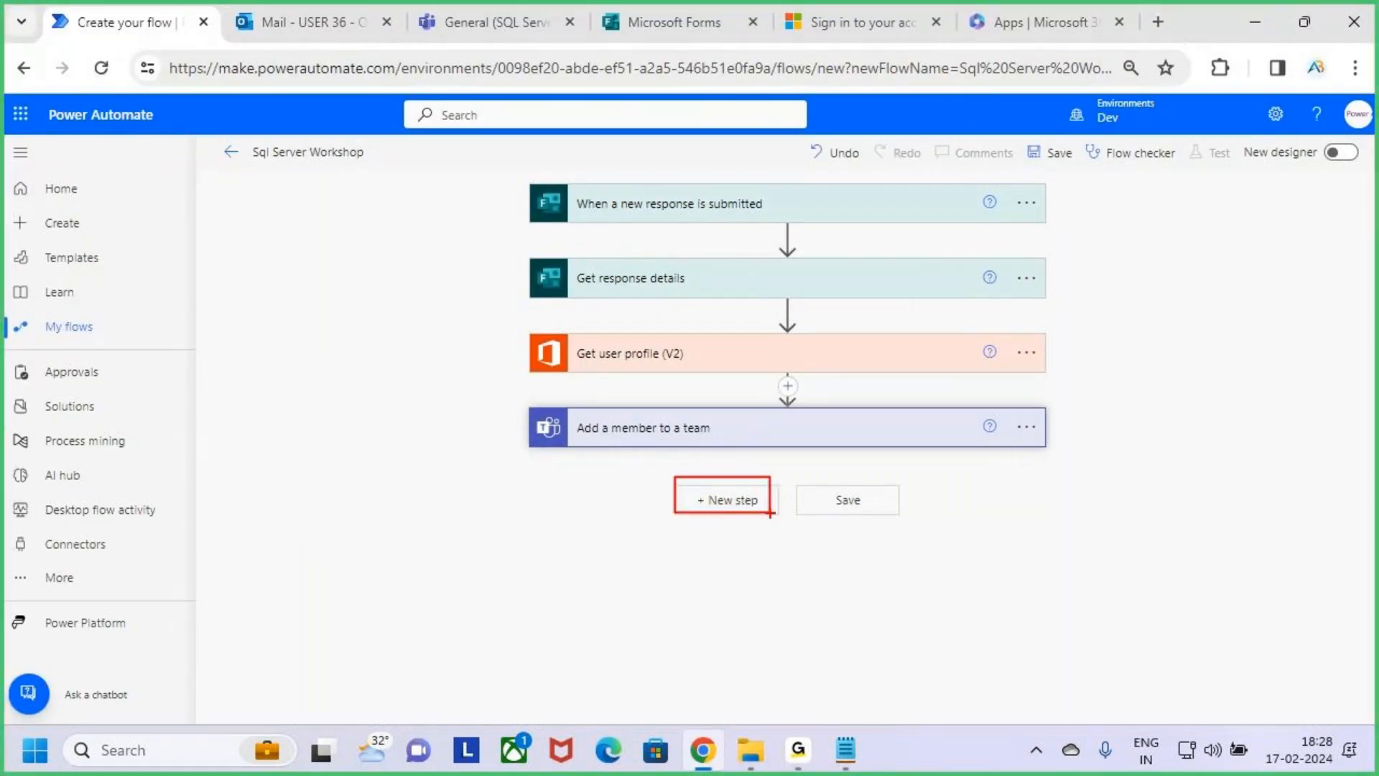
{"action": "key", "text": "Escape"}
{"action": "left_click", "coordinate": [748, 508]}
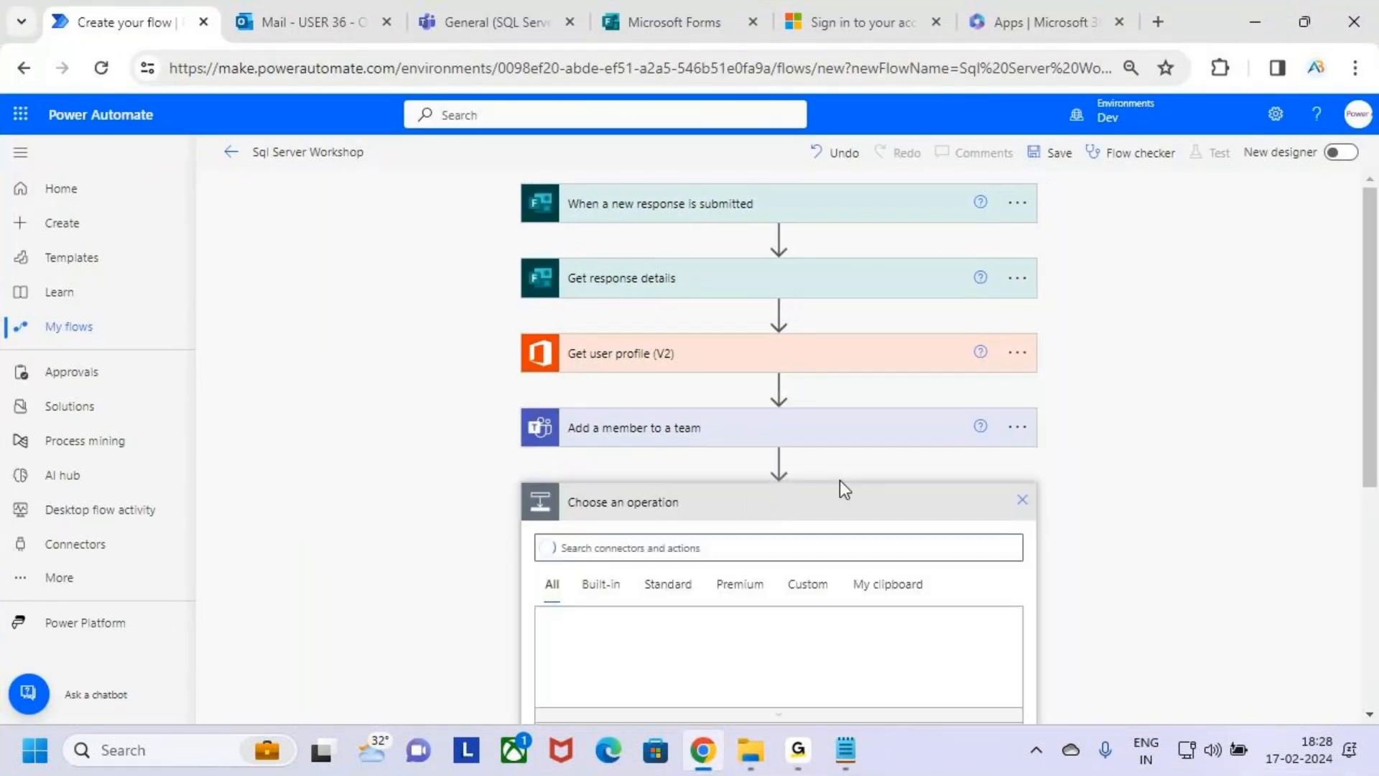
{"action": "left_click", "coordinate": [601, 331]}
{"action": "type", "text": "send an email"}
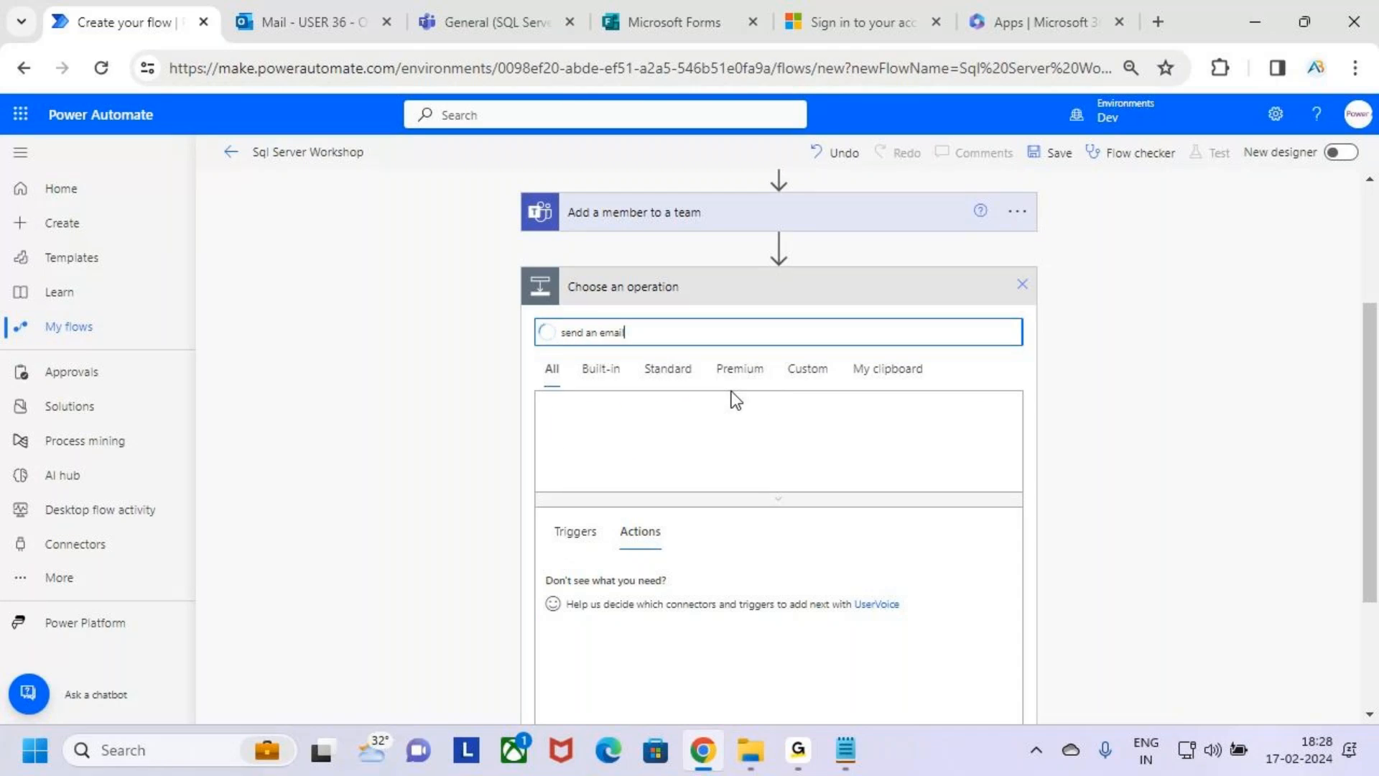
Tick the Office 365 Outlook "Send an email (V2)" action in annotation mode, add it to the flow and activate its To field.
{"action": "scroll", "coordinate": [773, 531], "scroll_direction": "down", "scroll_amount": 3}
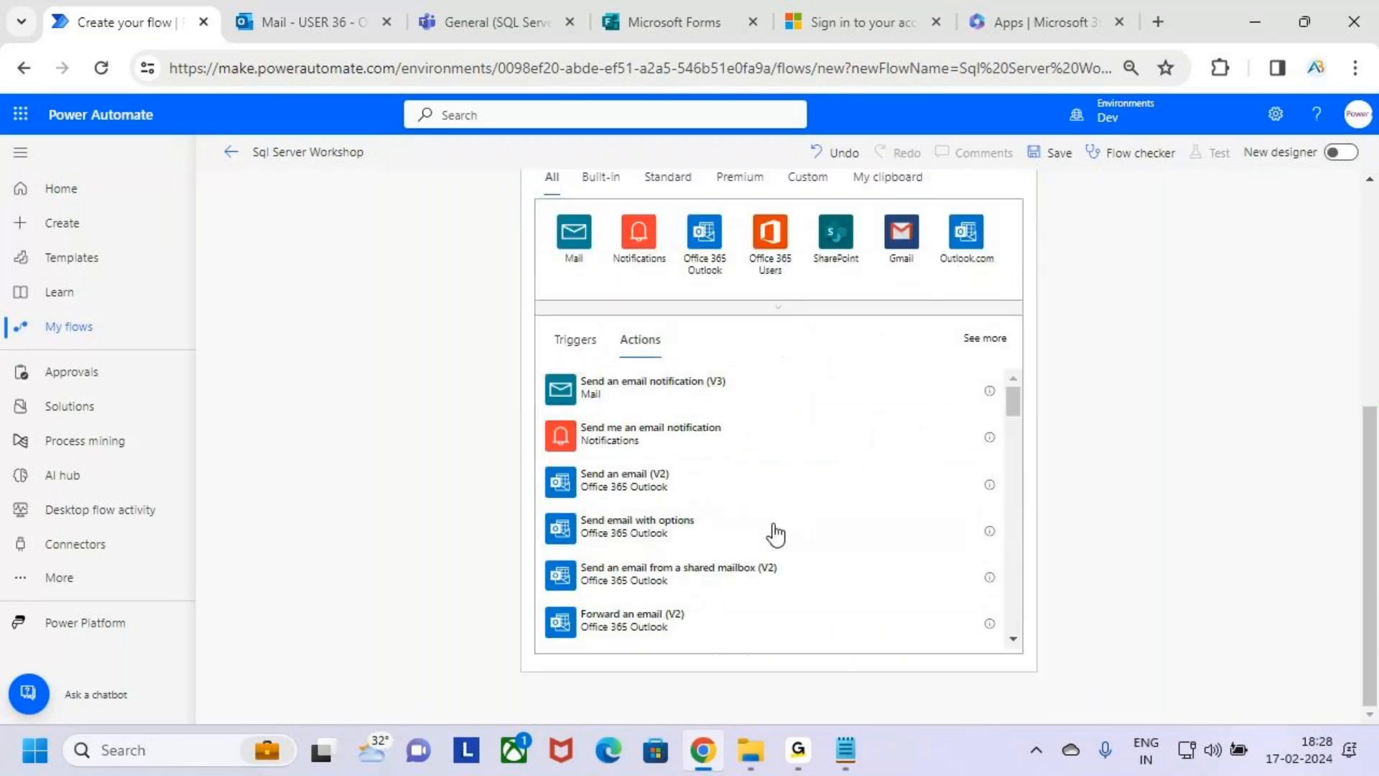
{"action": "mouse_move", "coordinate": [697, 499]}
{"action": "left_mouse_down"}
{"action": "mouse_move", "coordinate": [722, 504]}
{"action": "mouse_move", "coordinate": [740, 438]}
{"action": "left_mouse_up"}
{"action": "key", "text": "Escape"}
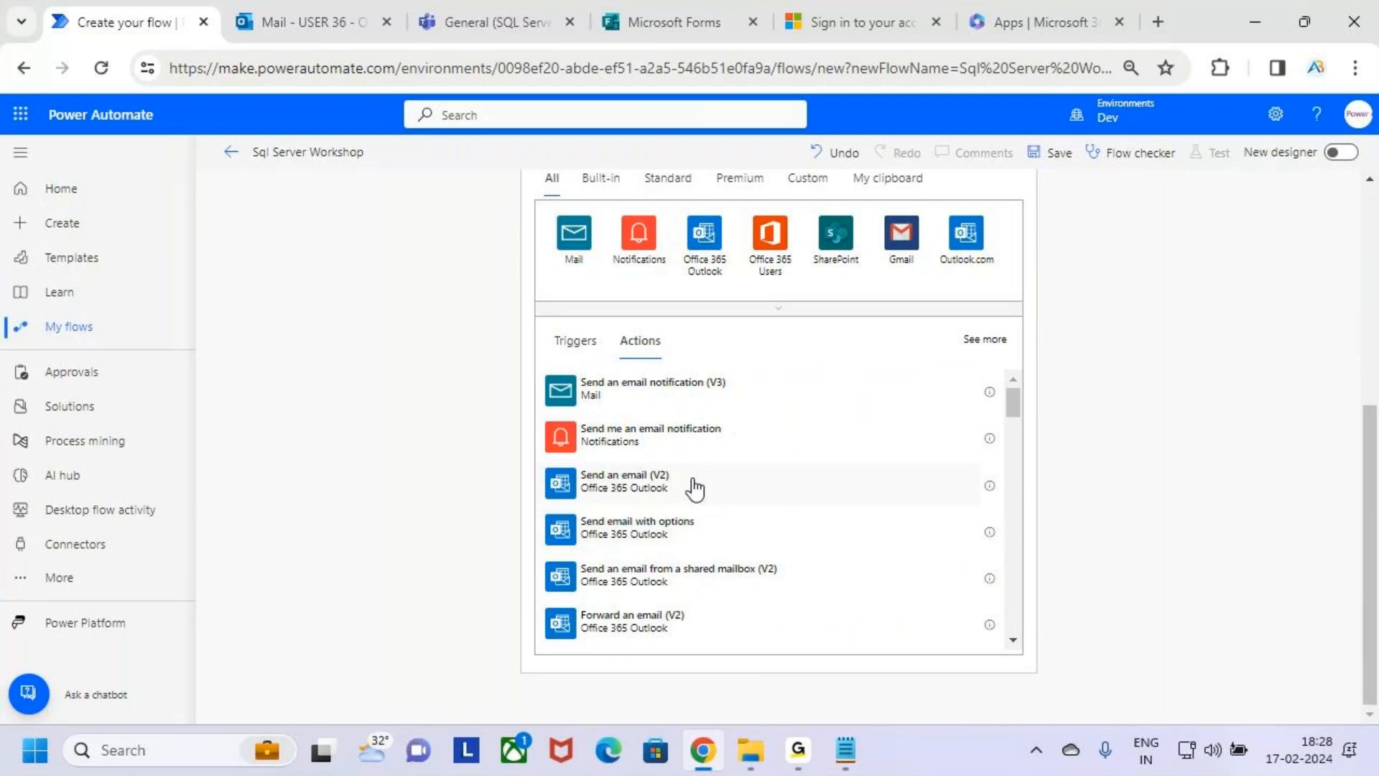
{"action": "left_click", "coordinate": [693, 488]}
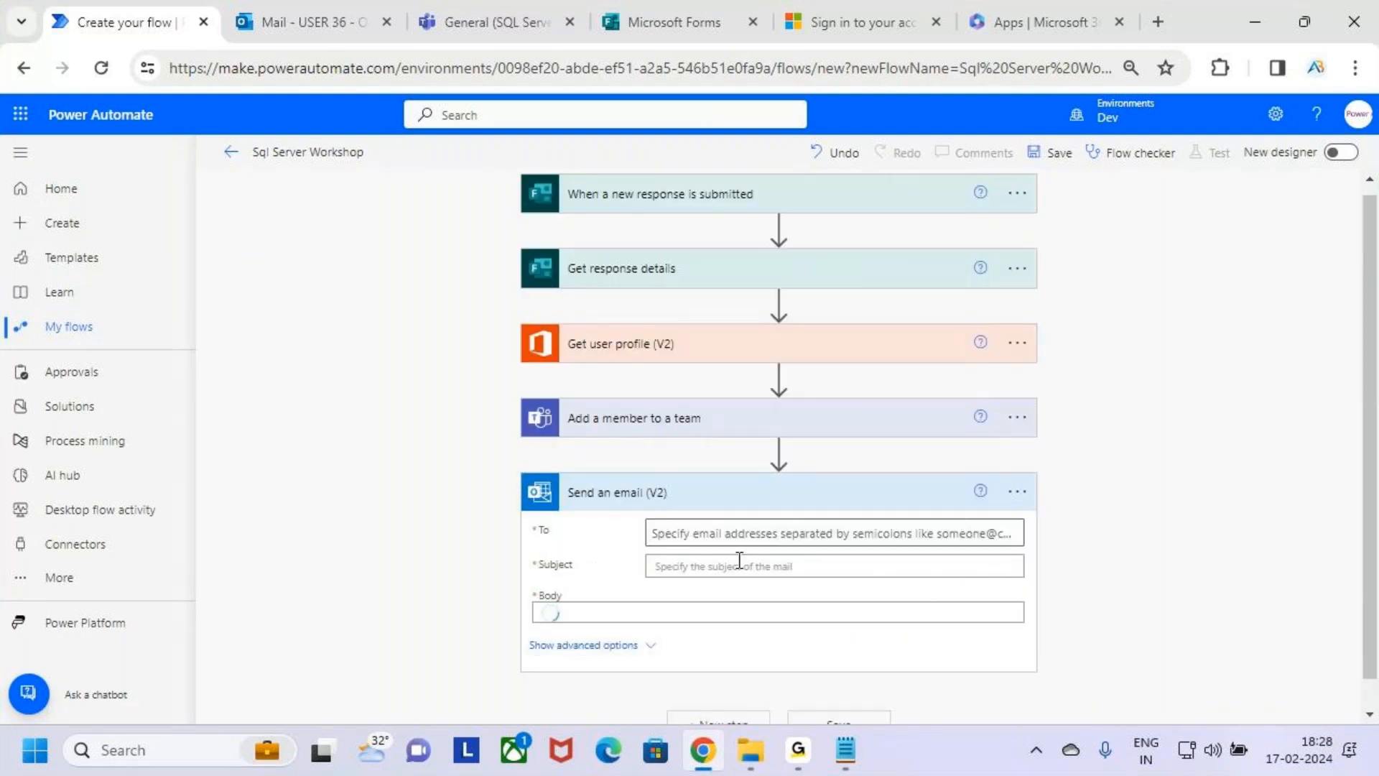
{"action": "scroll", "coordinate": [742, 559], "scroll_direction": "down", "scroll_amount": 1}
{"action": "left_click", "coordinate": [735, 493]}
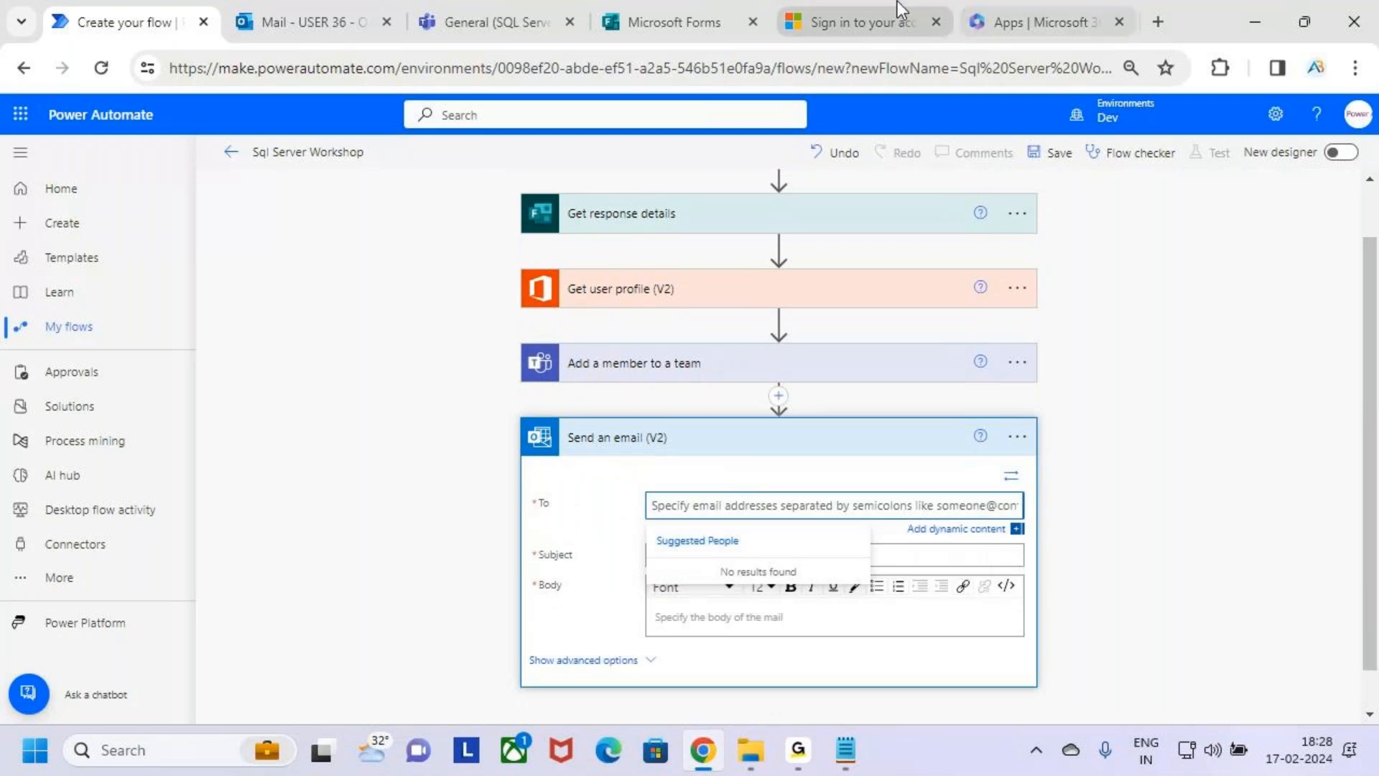
Switch to the Microsoft Forms home page and look through My forms for the workshop form.
{"action": "left_click", "coordinate": [657, 14]}
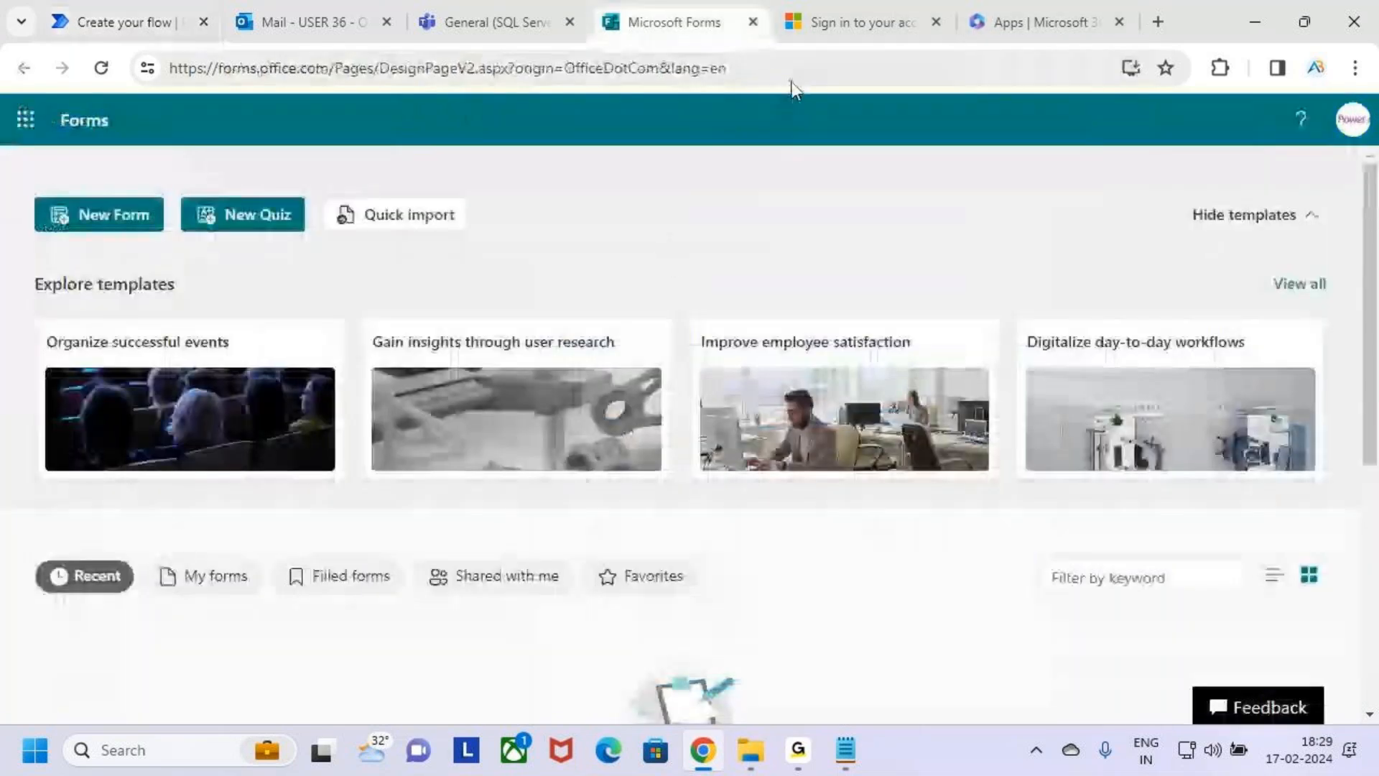
{"action": "left_click", "coordinate": [860, 14]}
{"action": "left_click", "coordinate": [689, 19]}
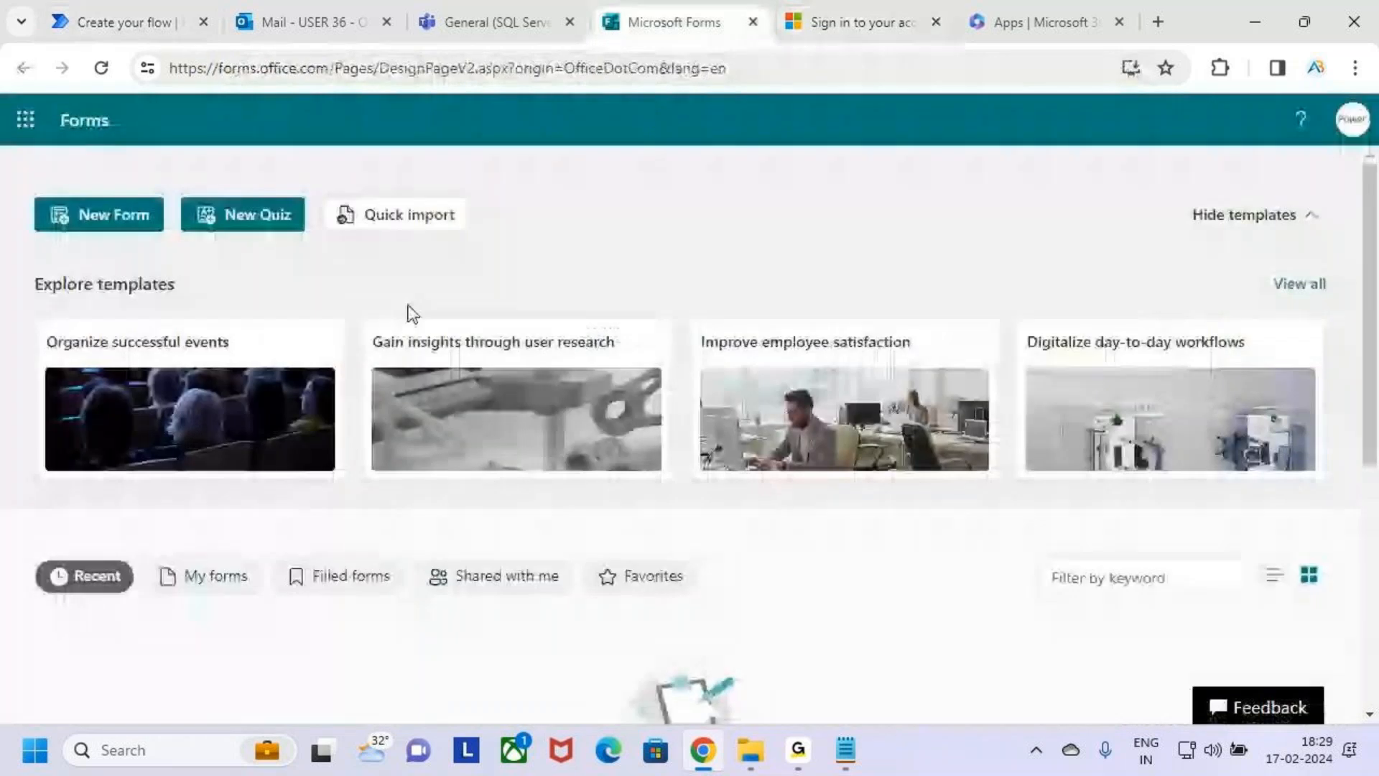
{"action": "scroll", "coordinate": [421, 553], "scroll_direction": "down", "scroll_amount": 3}
{"action": "left_click", "coordinate": [219, 368]}
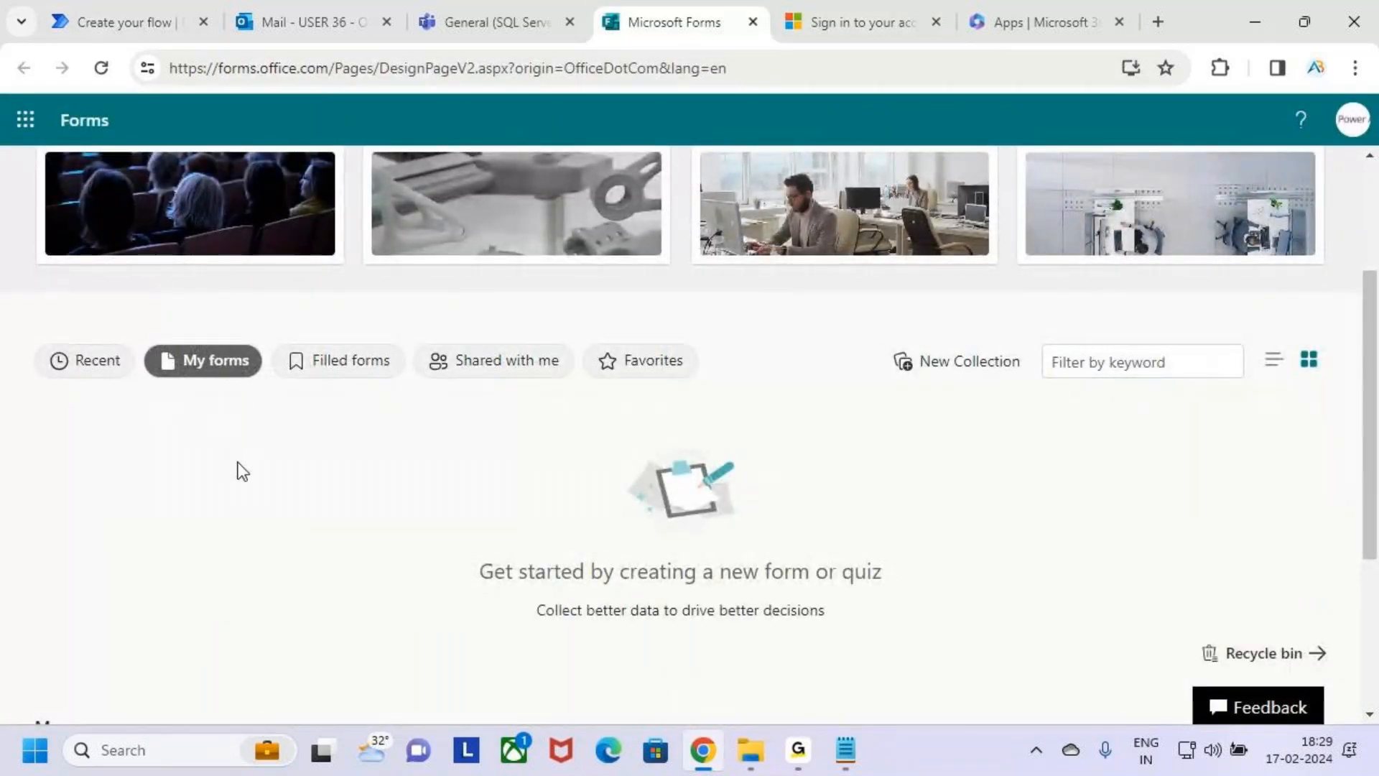
{"action": "scroll", "coordinate": [237, 467], "scroll_direction": "up", "scroll_amount": 2}
{"action": "scroll", "coordinate": [331, 591], "scroll_direction": "up", "scroll_amount": 2}
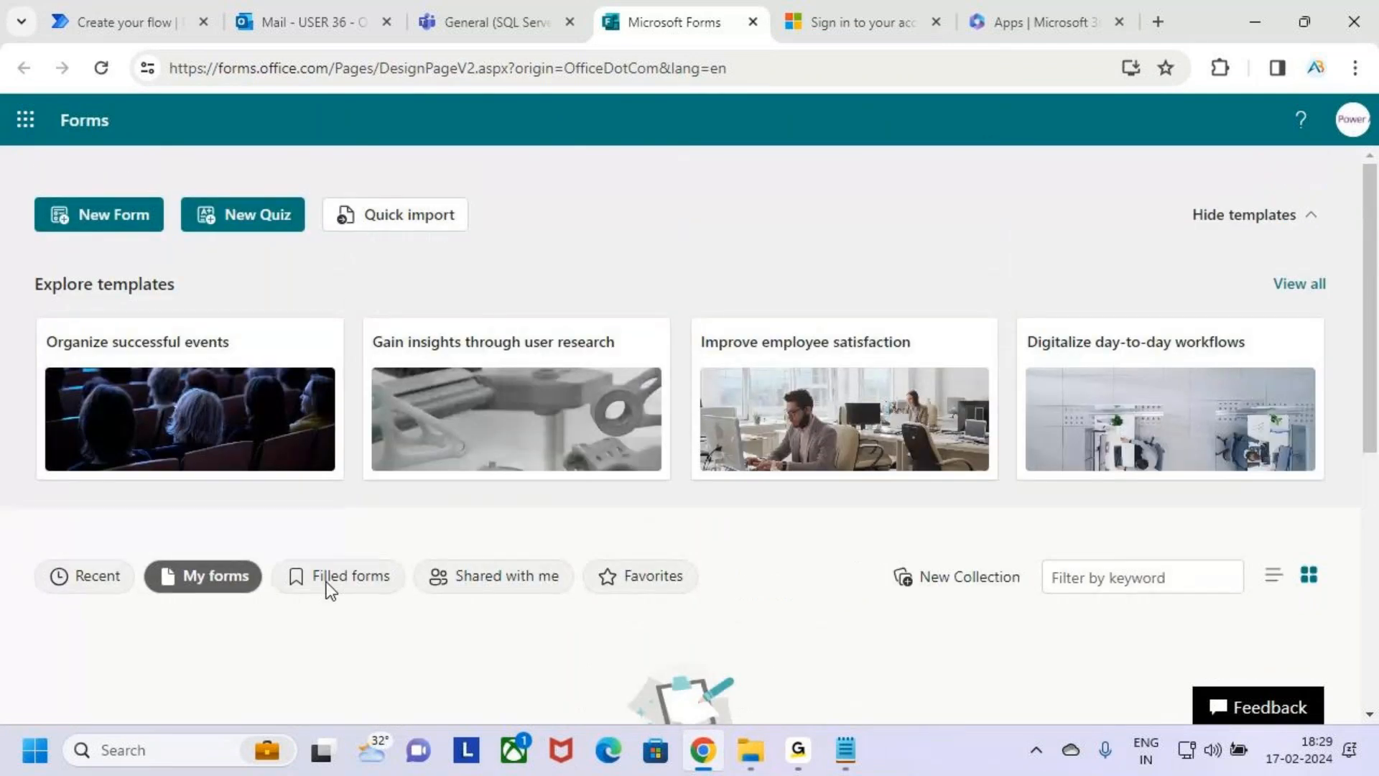
Review the SQL Server Workshop form preview and its questions, and return to the flow in Power Automate.
{"action": "left_click", "coordinate": [850, 17]}
{"action": "left_click", "coordinate": [683, 262]}
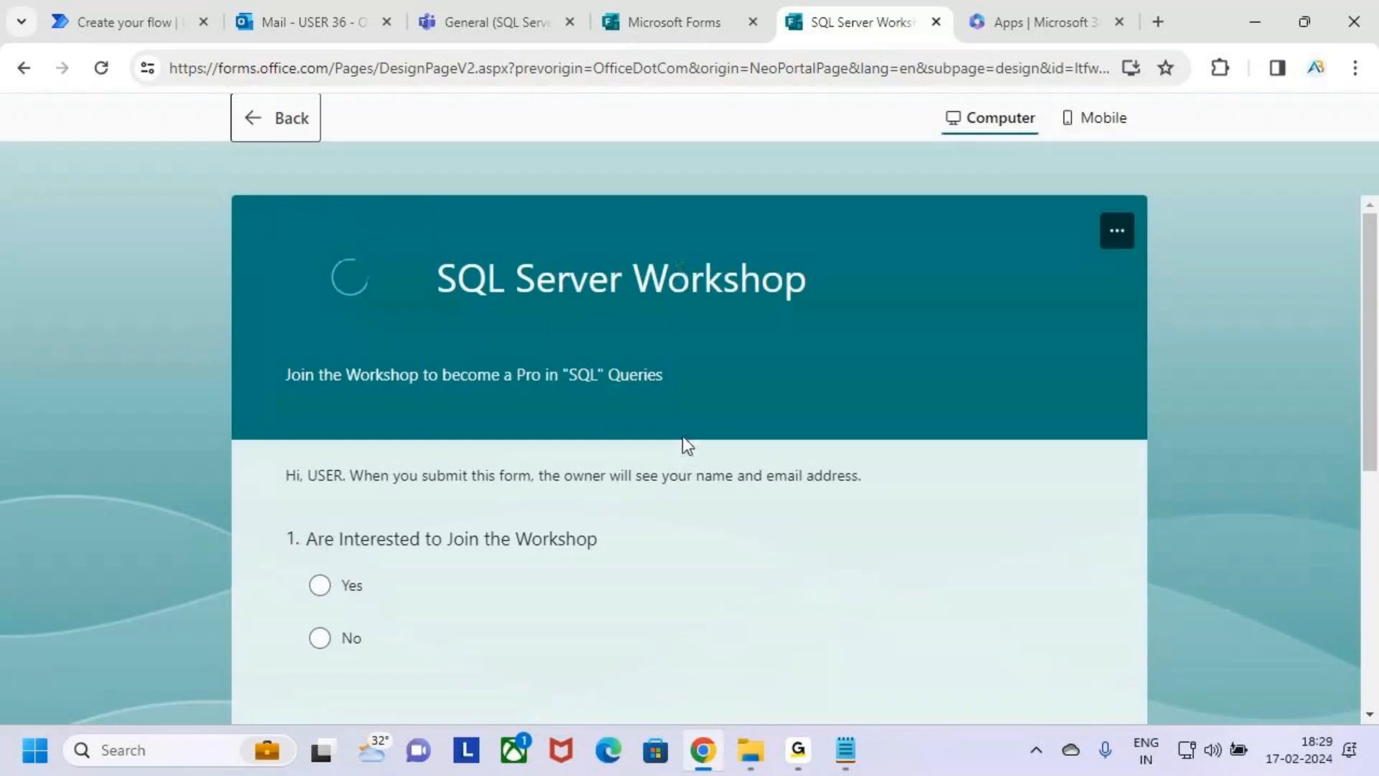
{"action": "scroll", "coordinate": [690, 489], "scroll_direction": "down", "scroll_amount": 1}
{"action": "scroll", "coordinate": [708, 472], "scroll_direction": "down", "scroll_amount": 3}
{"action": "scroll", "coordinate": [708, 473], "scroll_direction": "up", "scroll_amount": 4}
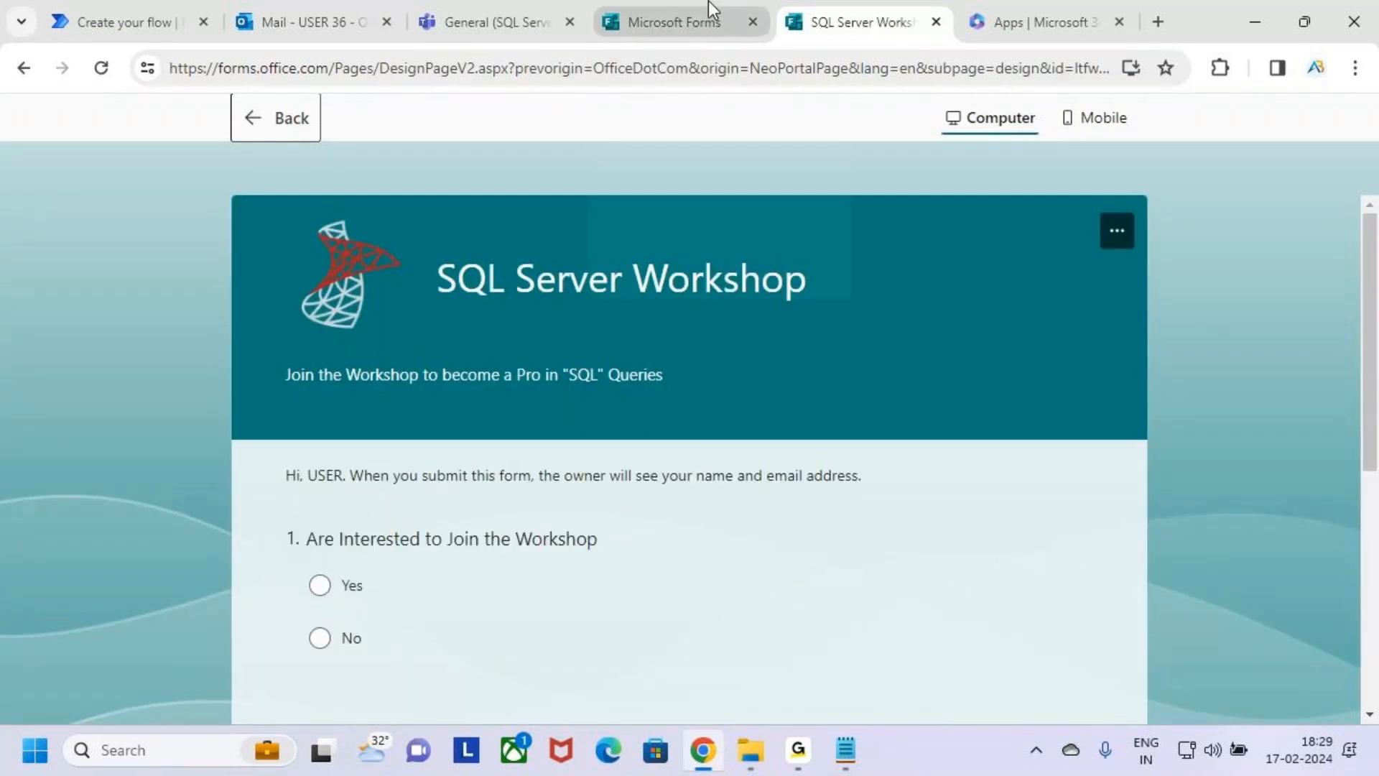
{"action": "left_click", "coordinate": [123, 3]}
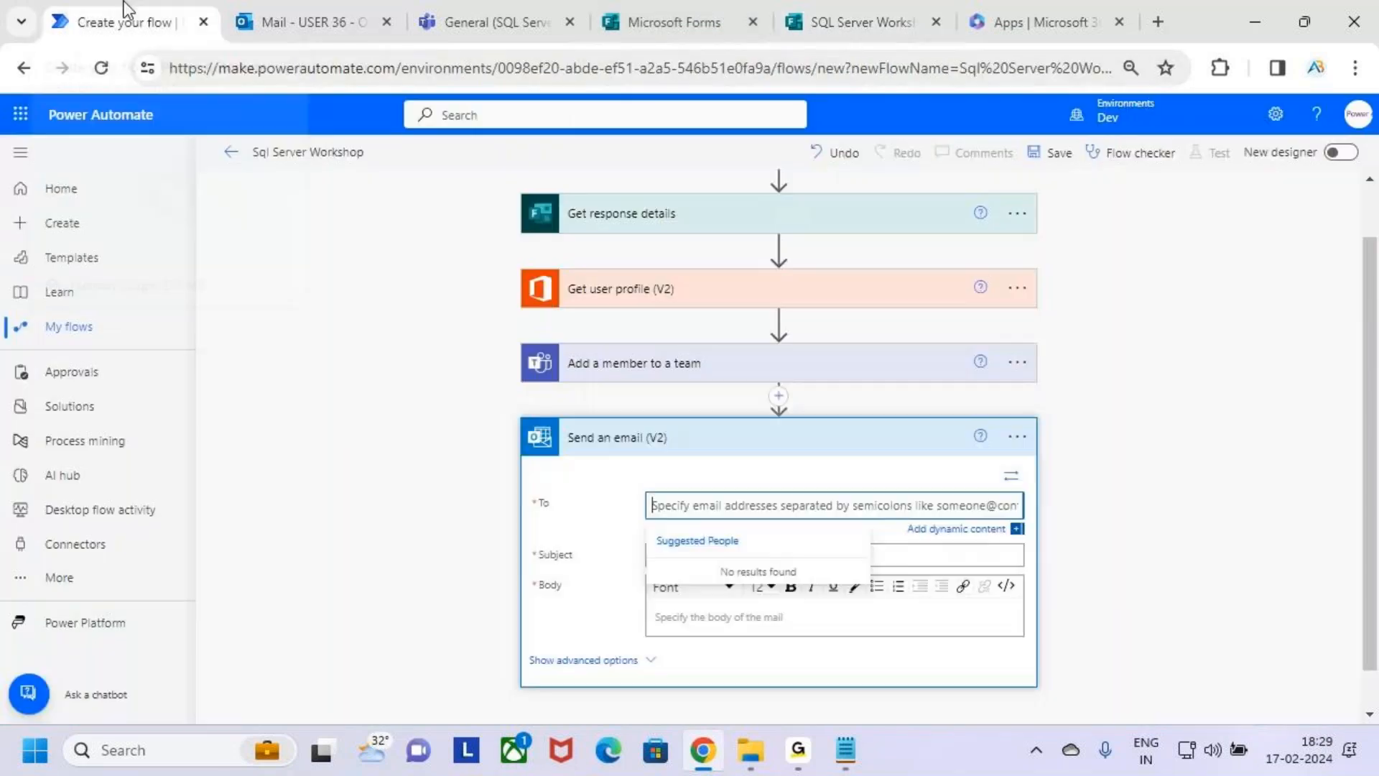
Set the email's To field to the Responders' Email dynamic content from Get response details, after boxing that entry in annotation mode.
{"action": "scroll", "coordinate": [833, 431], "scroll_direction": "down", "scroll_amount": 1}
{"action": "left_click", "coordinate": [702, 459]}
{"action": "left_click", "coordinate": [966, 485]}
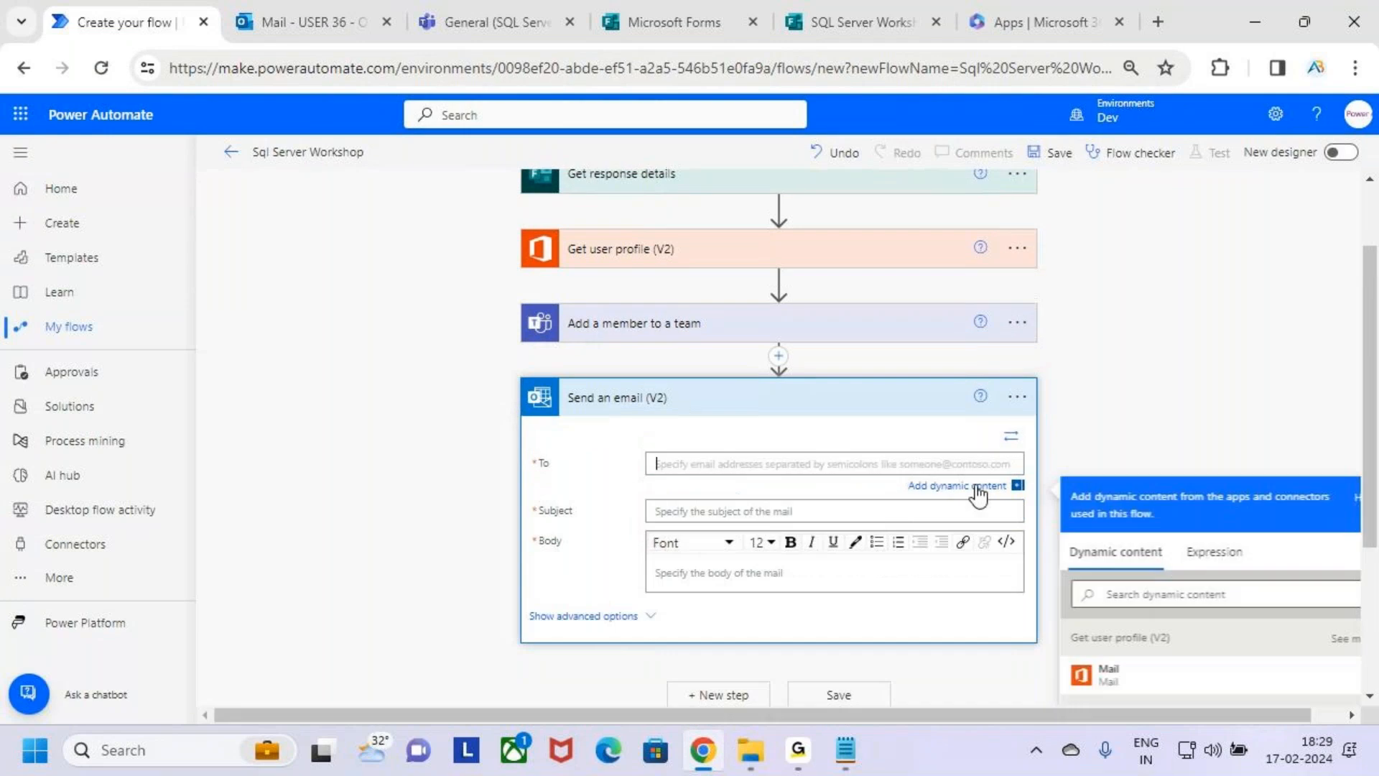
{"action": "scroll", "coordinate": [1266, 428], "scroll_direction": "down", "scroll_amount": 3}
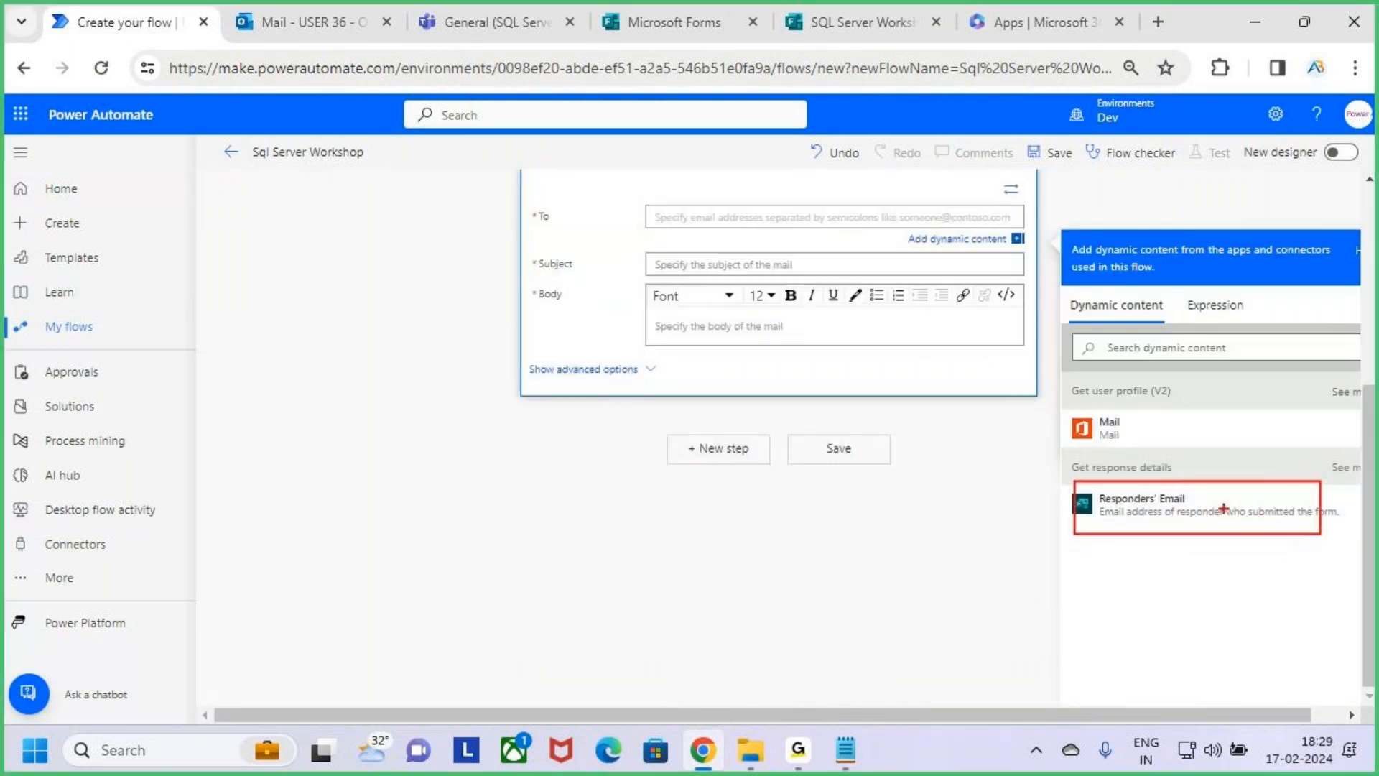
{"action": "left_click_drag", "start_coordinate": [658, 217], "coordinate": [721, 216]}
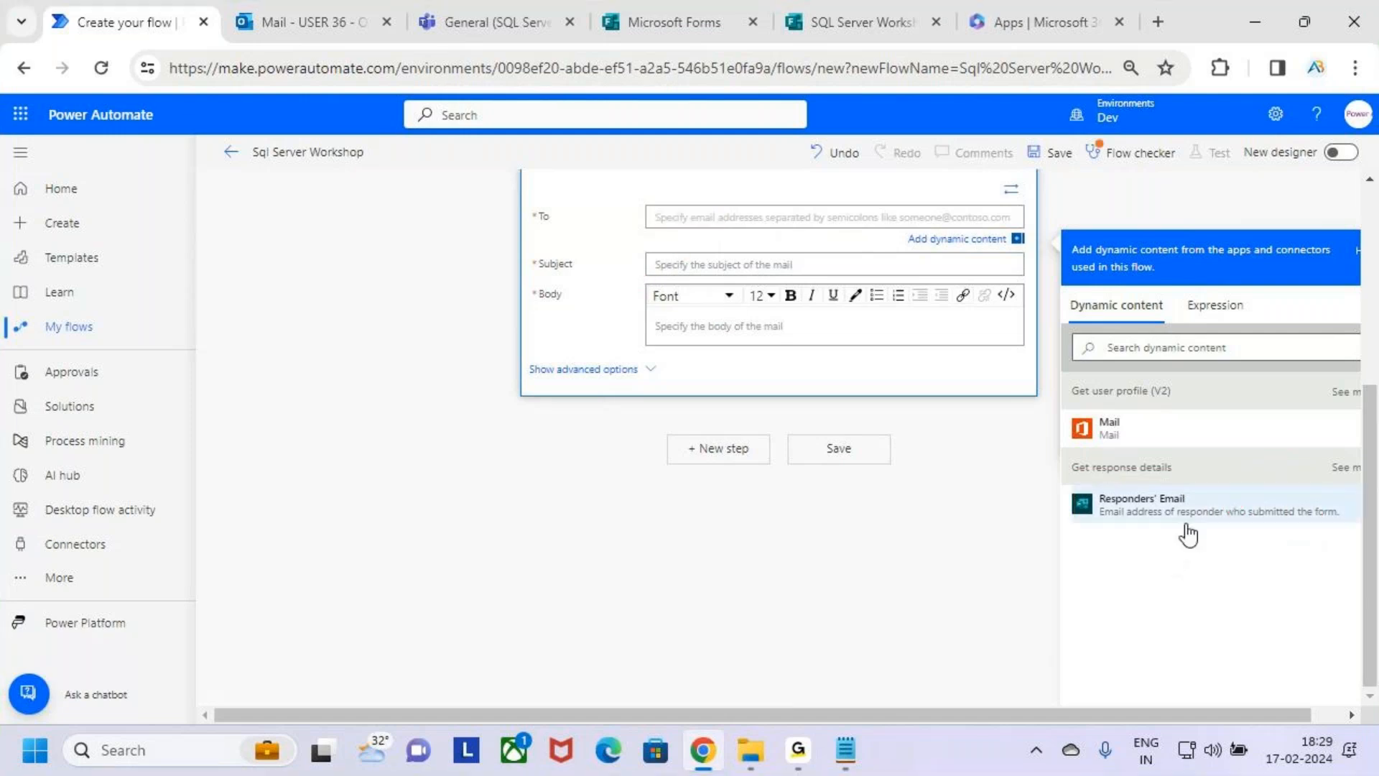
{"action": "left_click", "coordinate": [1149, 509]}
{"action": "scroll", "coordinate": [832, 513], "scroll_direction": "up", "scroll_amount": 2}
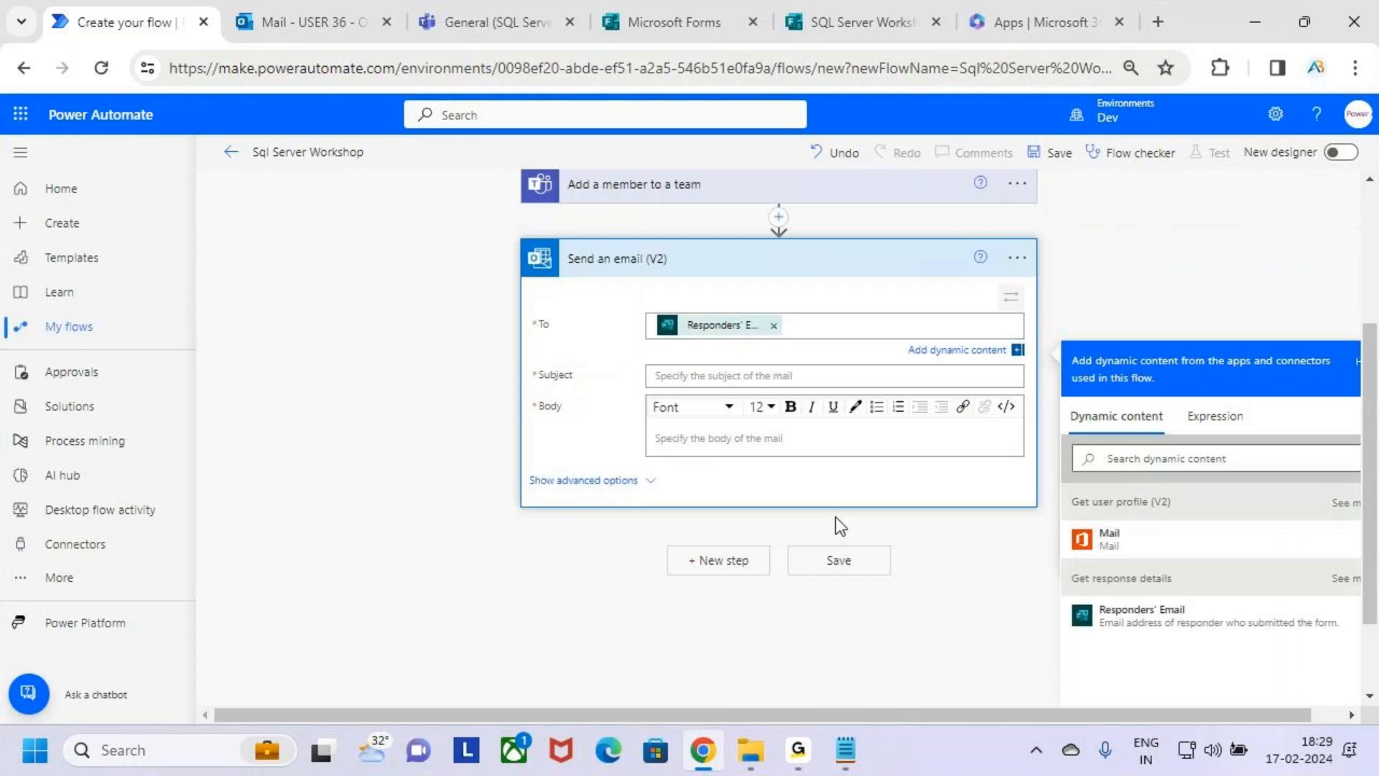
Enter "Sql Server Workshop 18 Feb 2024" as the email subject and highlight the text.
{"action": "left_click", "coordinate": [702, 377]}
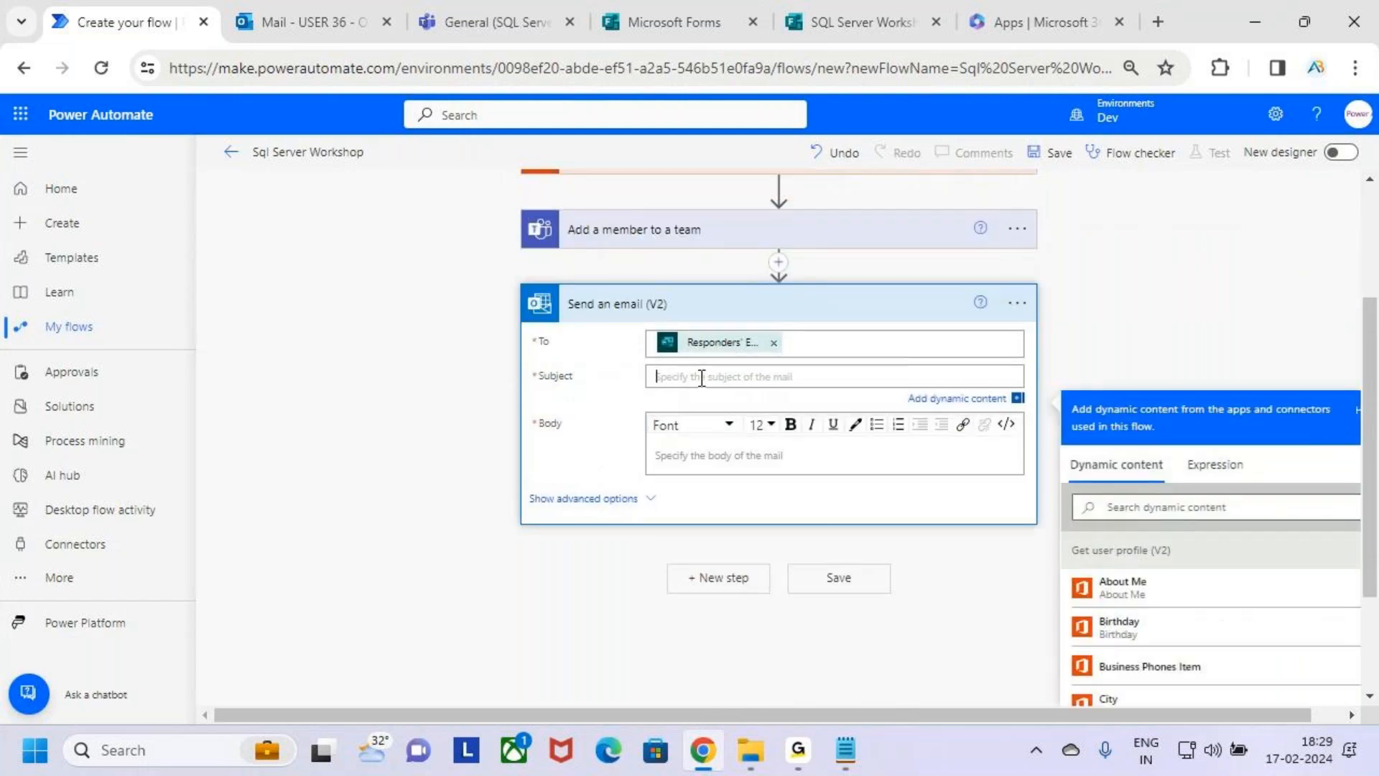
{"action": "type", "text": "Sql Server Workshop 18 Feb"}
{"action": "type", "text": "2024"}
{"action": "left_click_drag", "start_coordinate": [829, 388], "coordinate": [675, 454]}
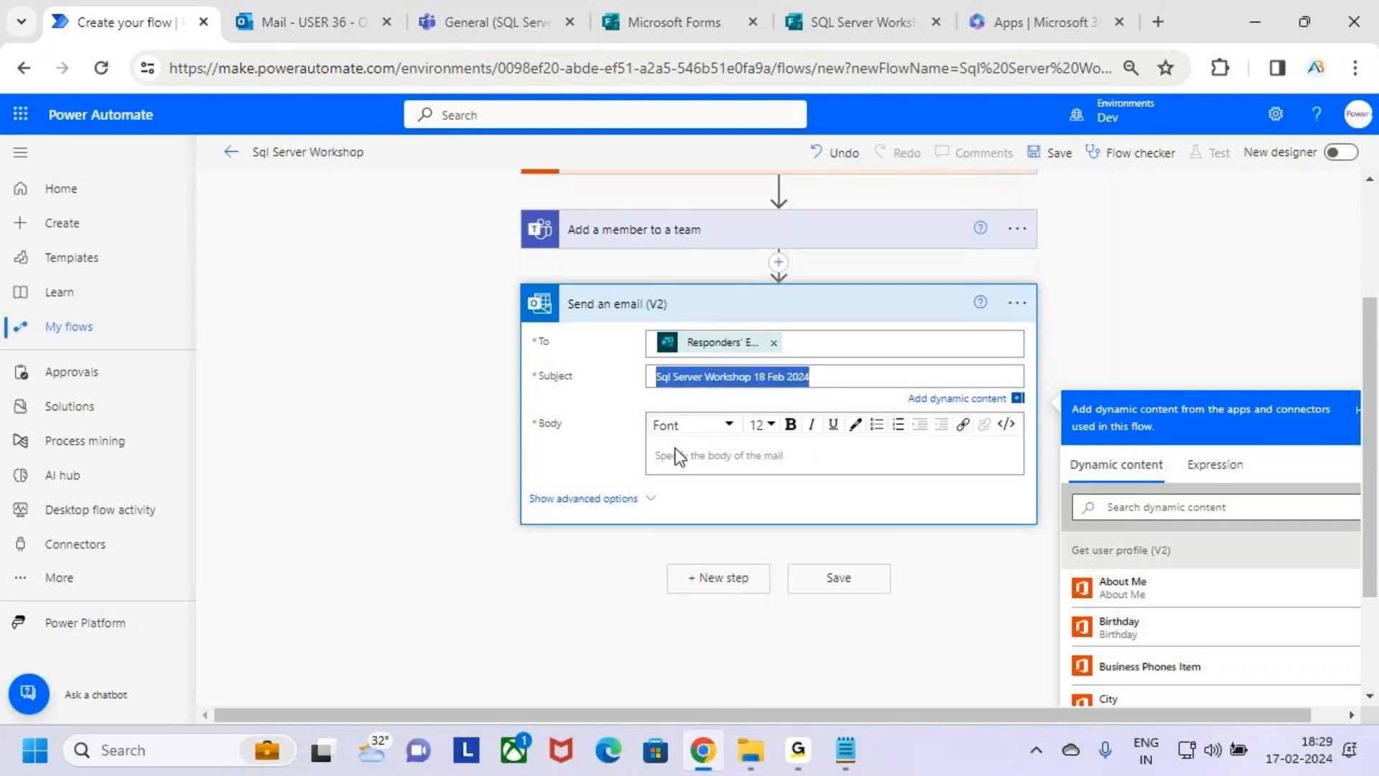
Start the email body with the greeting "Hii" followed by a space.
{"action": "left_click", "coordinate": [705, 460]}
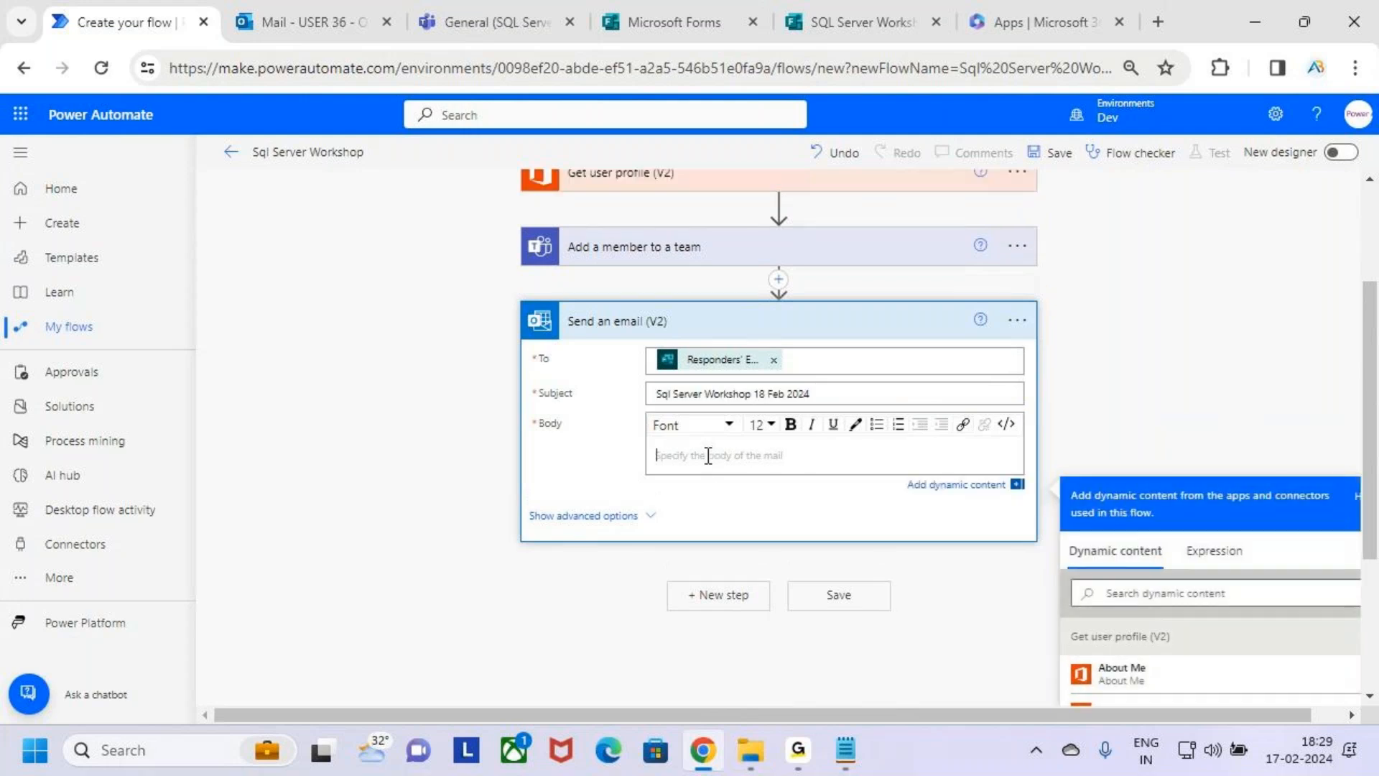
{"action": "type", "text": "Hh"}
{"action": "key", "text": "BackSpace"}
{"action": "key", "text": "Num_Lock"}
{"action": "type", "text": "H"}
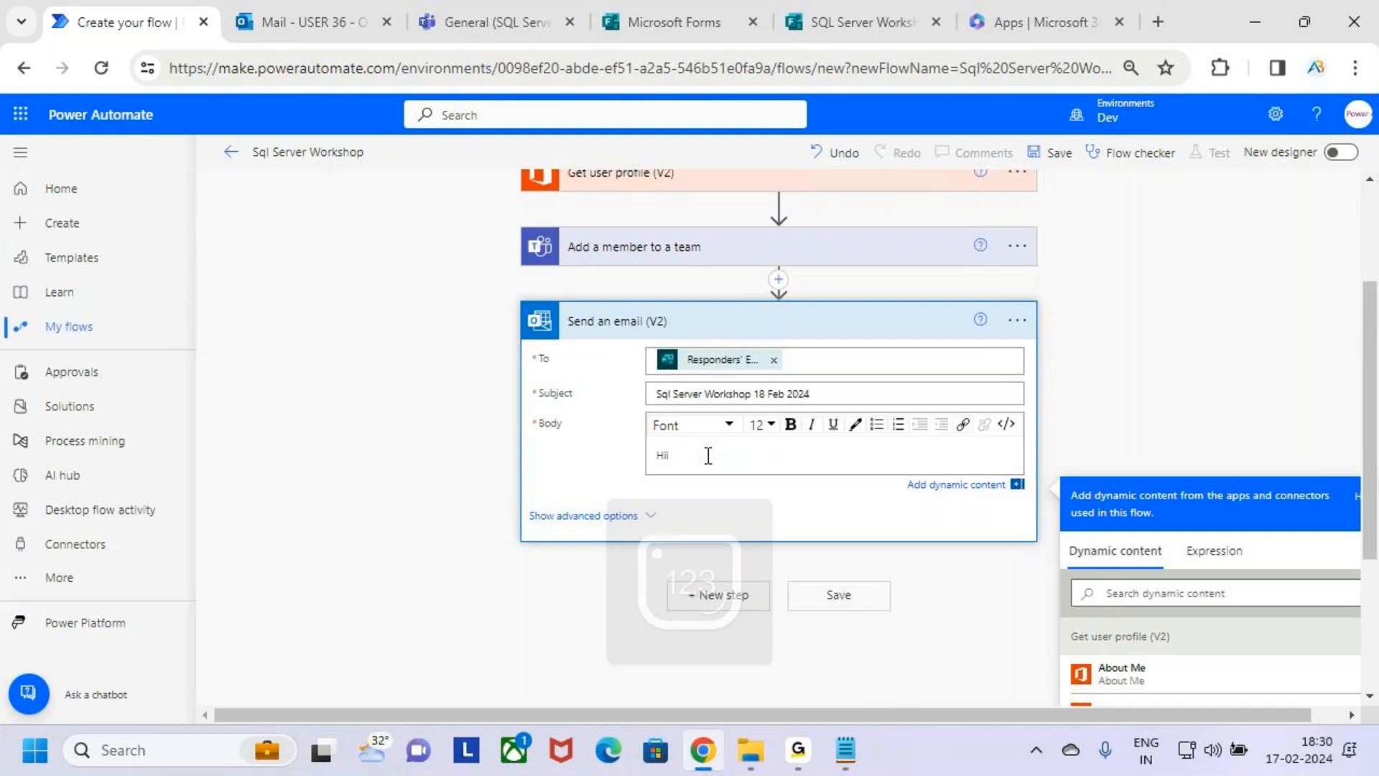
Box the spot after the greeting and tick the workshop form's tab in annotation mode, then glance at the form and return to the flow.
{"action": "left_click_drag", "start_coordinate": [677, 444], "coordinate": [760, 468]}
{"action": "left_click_drag", "start_coordinate": [842, 45], "coordinate": [884, 1]}
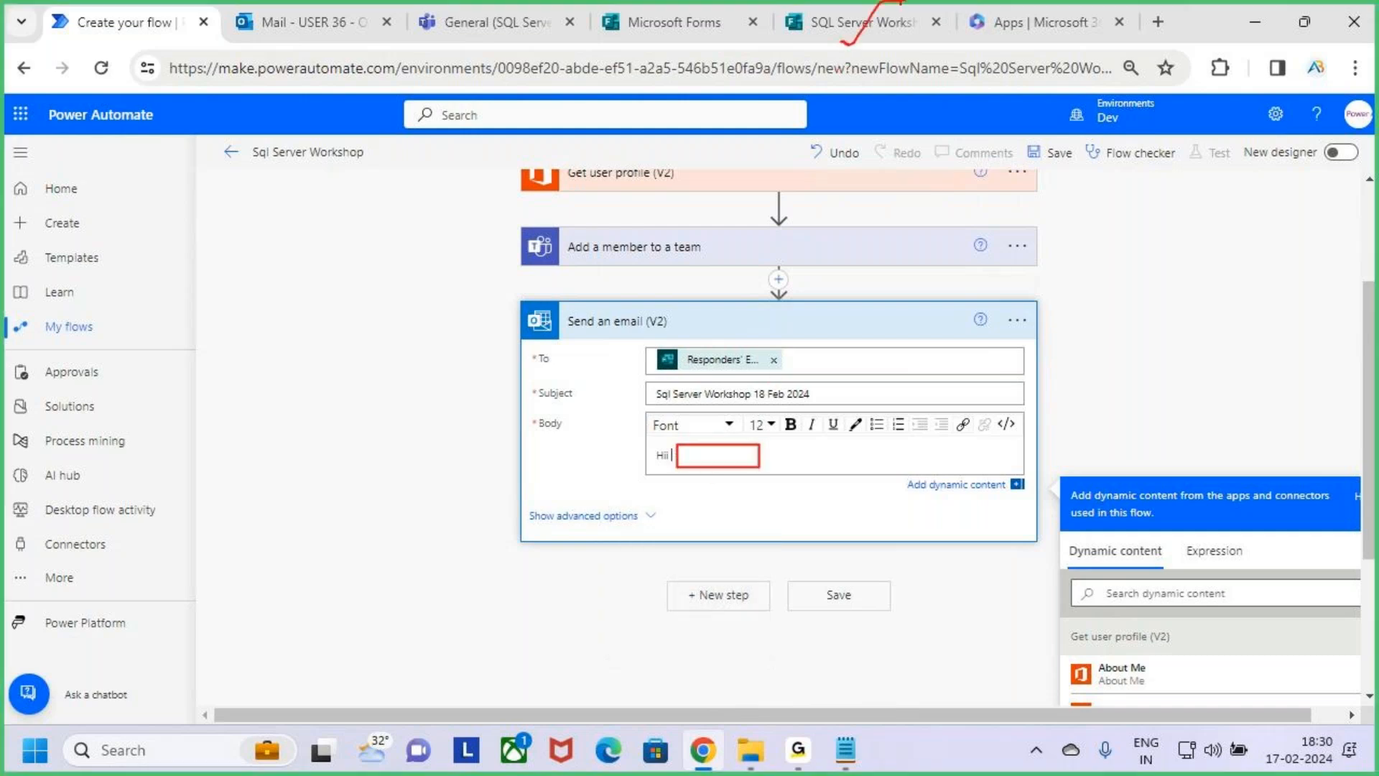
{"action": "left_click", "coordinate": [880, 13]}
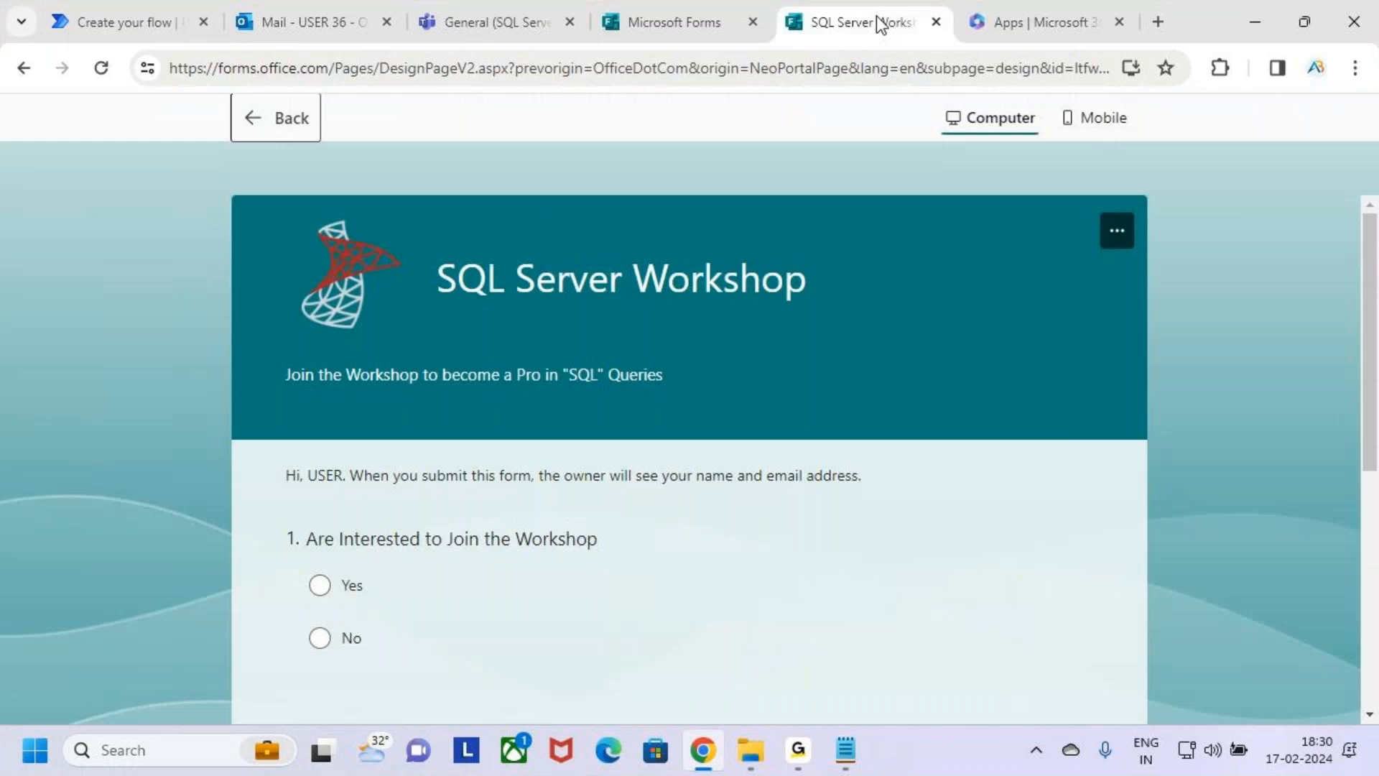
{"action": "left_click", "coordinate": [139, 23]}
Box the Get user profile (V2) action and its matching dynamic content group in annotation mode.
{"action": "scroll", "coordinate": [1081, 397], "scroll_direction": "down", "scroll_amount": 2}
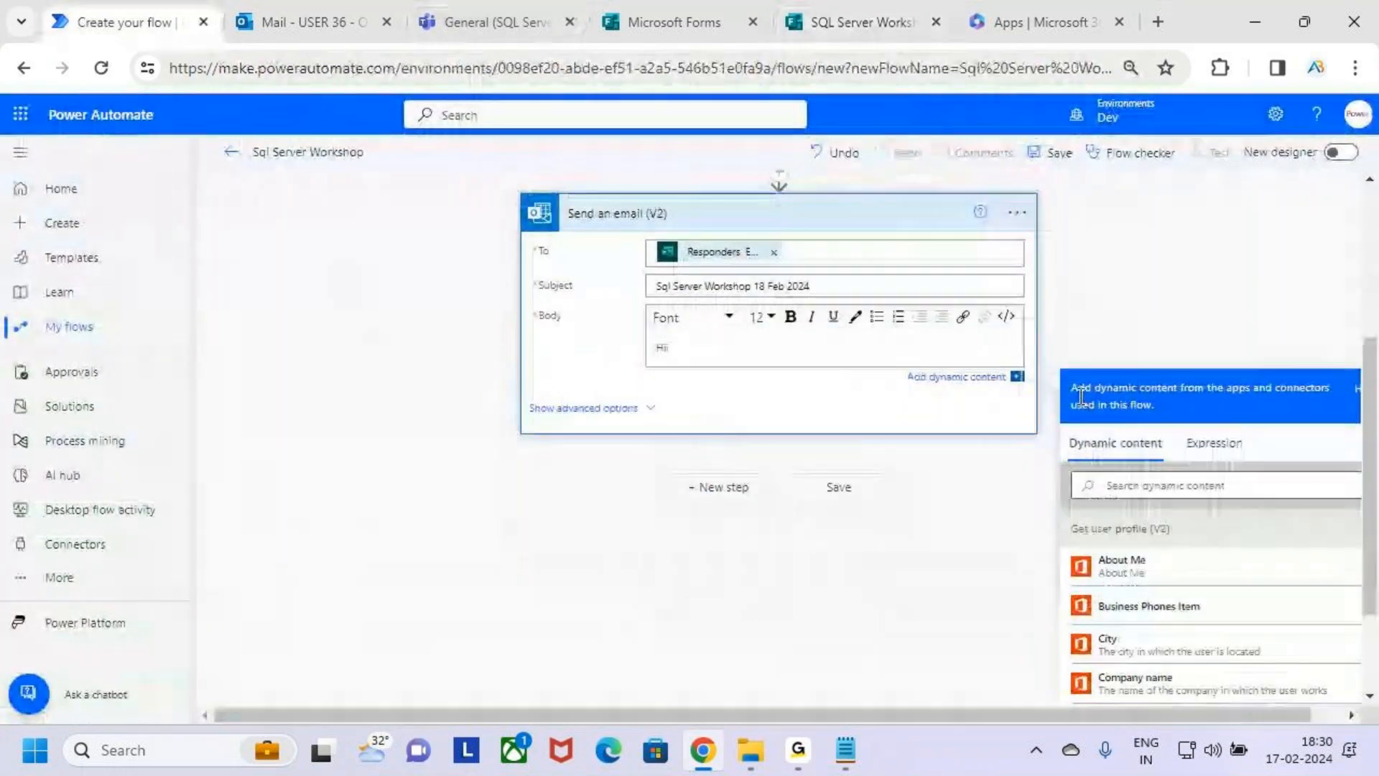
{"action": "scroll", "coordinate": [1282, 320], "scroll_direction": "down", "scroll_amount": 2}
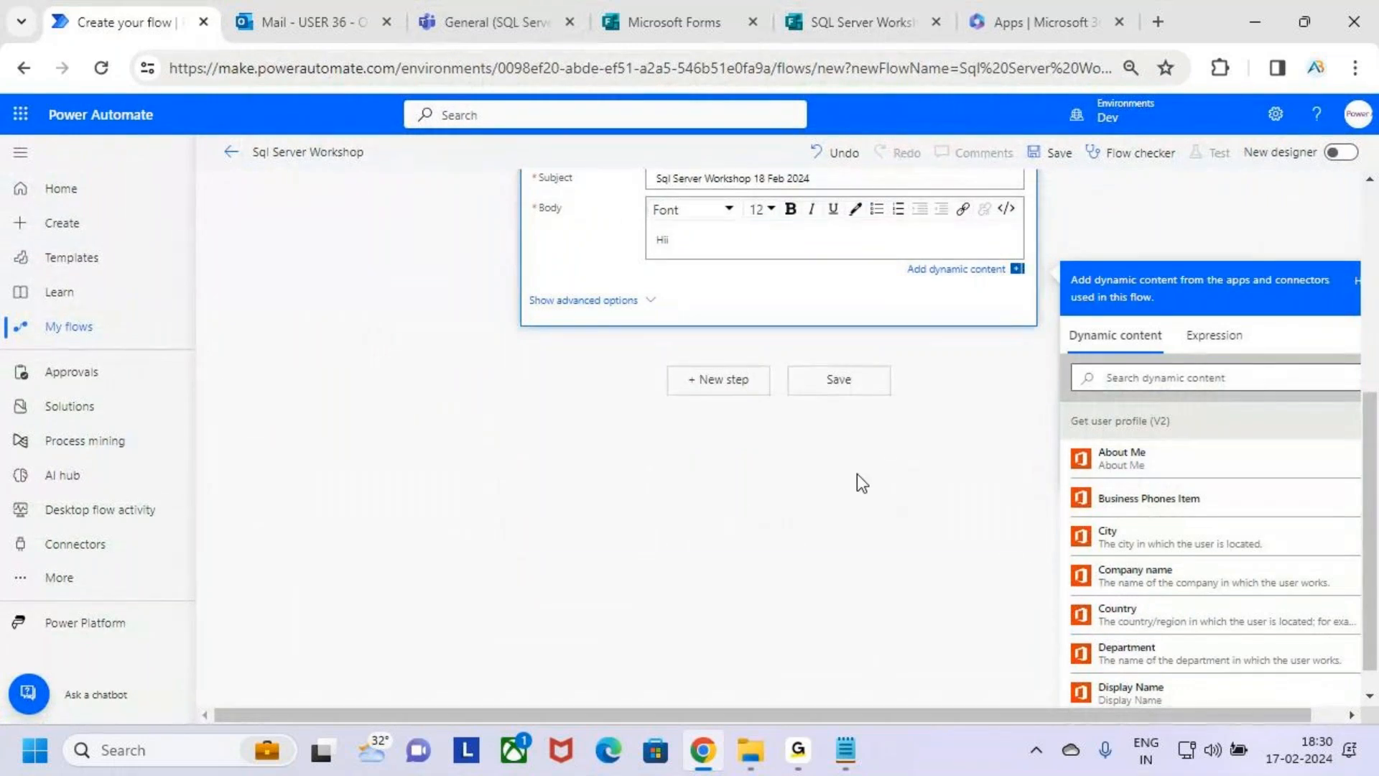
{"action": "scroll", "coordinate": [857, 472], "scroll_direction": "up", "scroll_amount": 5}
{"action": "mouse_move", "coordinate": [548, 329]}
{"action": "left_mouse_down"}
{"action": "mouse_move", "coordinate": [727, 376]}
{"action": "mouse_move", "coordinate": [750, 326]}
{"action": "left_mouse_up"}
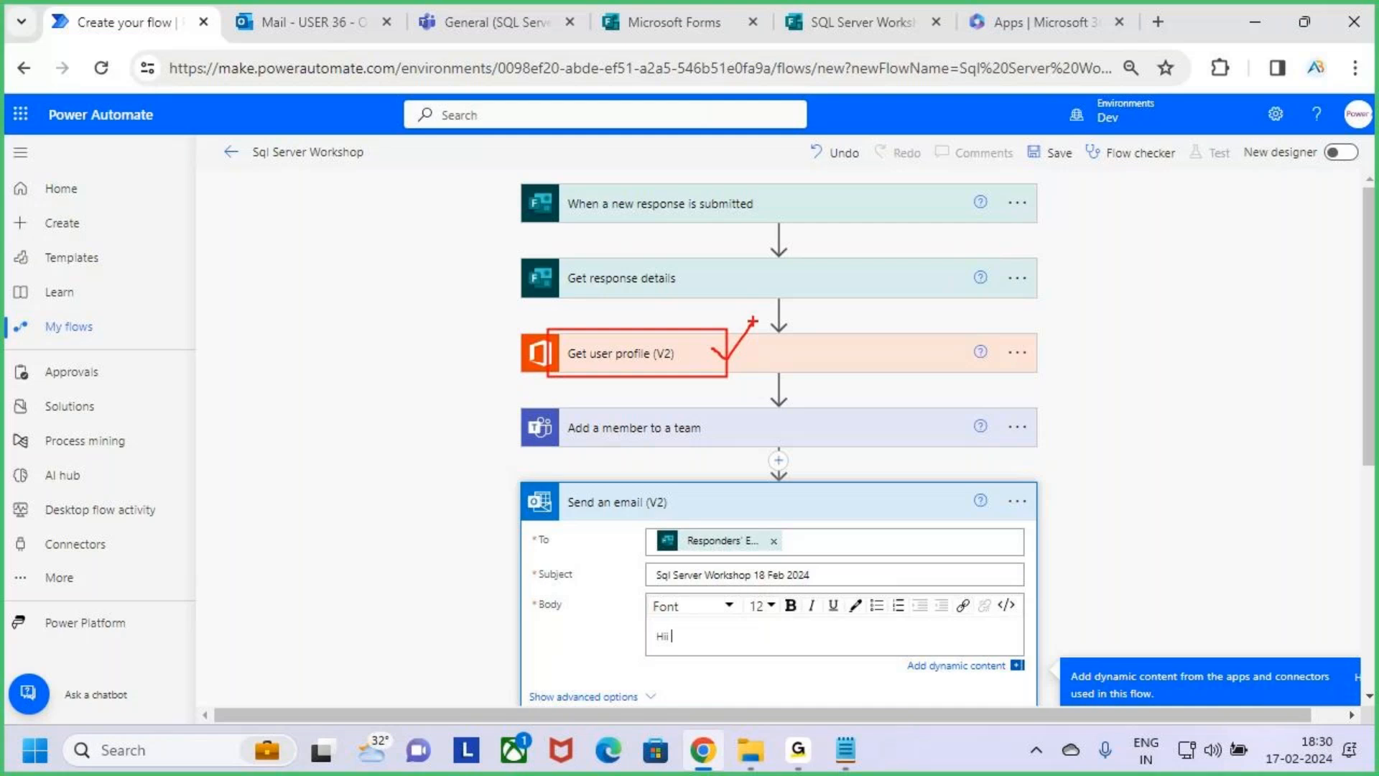
{"action": "scroll", "coordinate": [1313, 459], "scroll_direction": "down", "scroll_amount": 4}
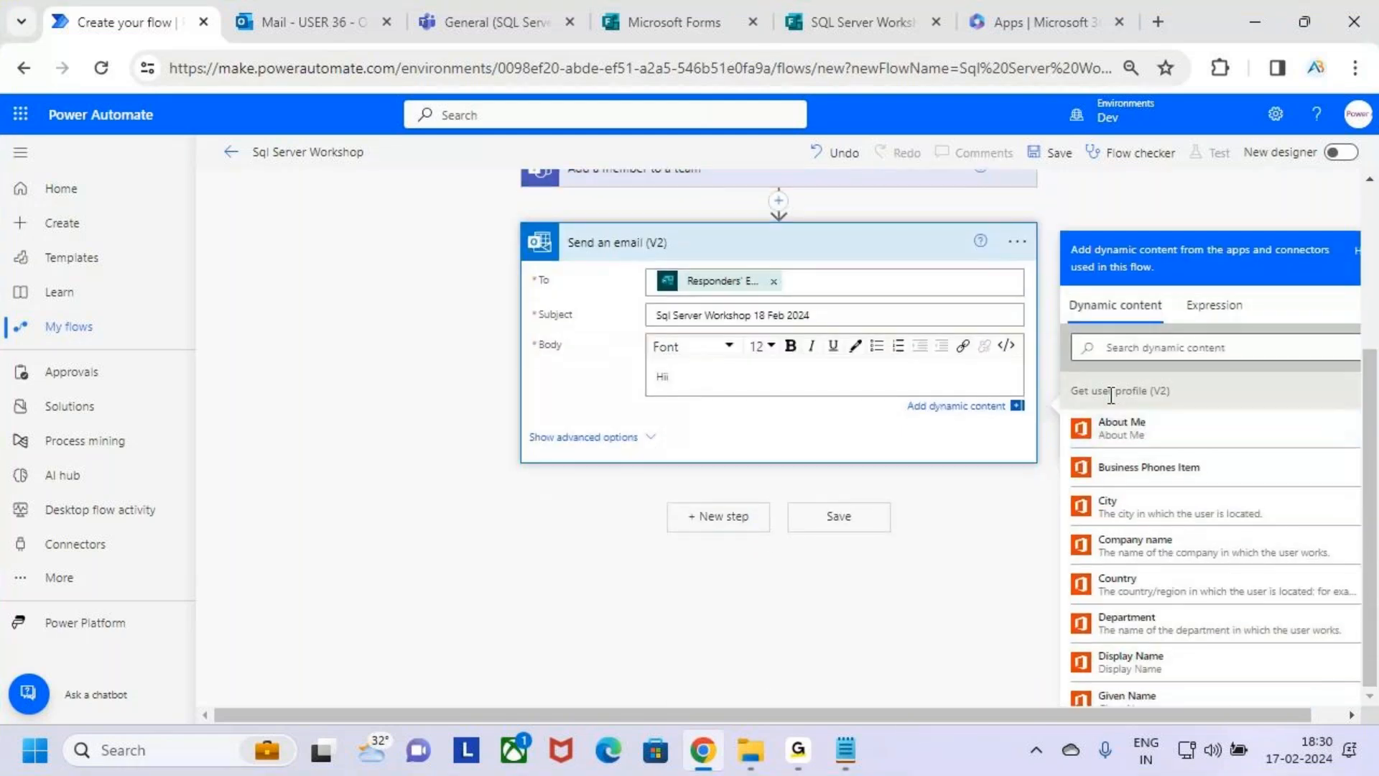
{"action": "key", "text": "ctrl+2"}
{"action": "left_click_drag", "start_coordinate": [1066, 380], "coordinate": [1179, 407]}
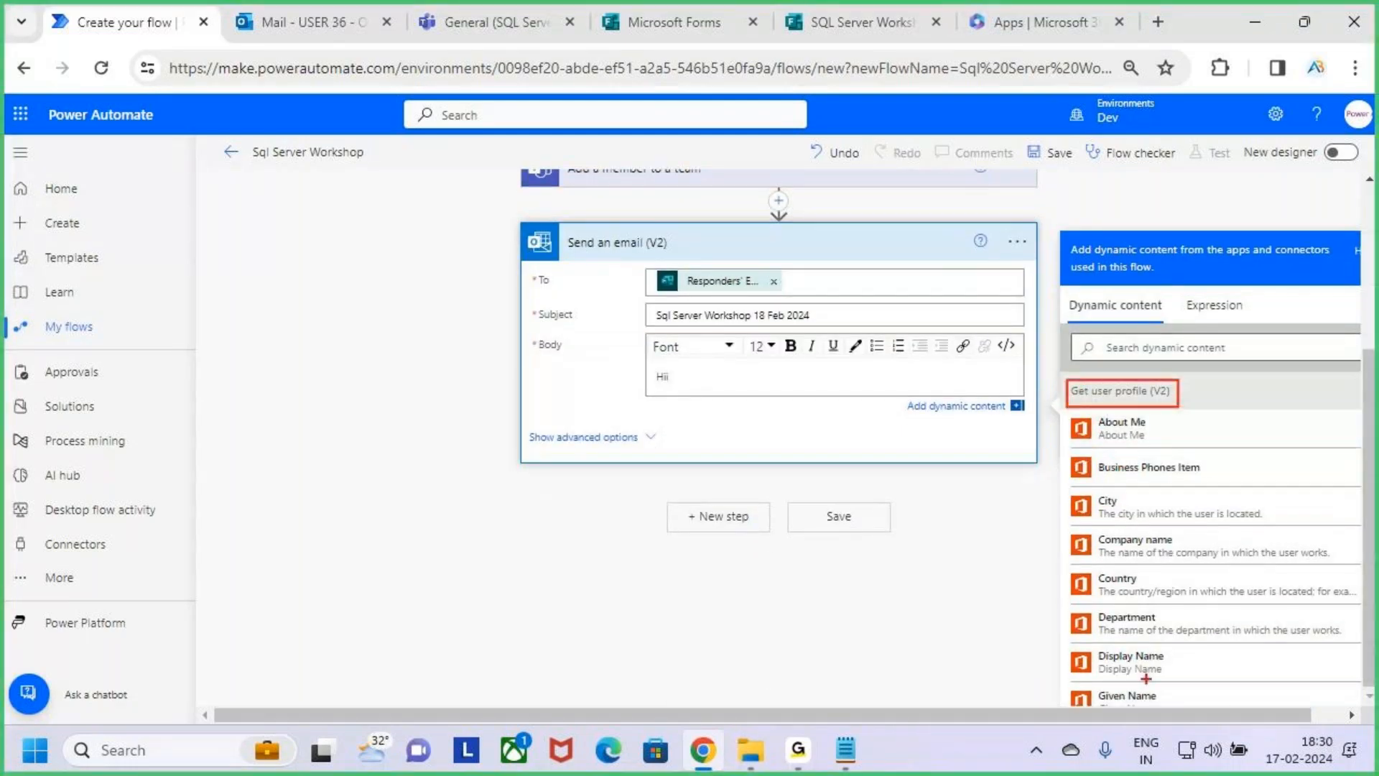
{"action": "key", "text": "Escape"}
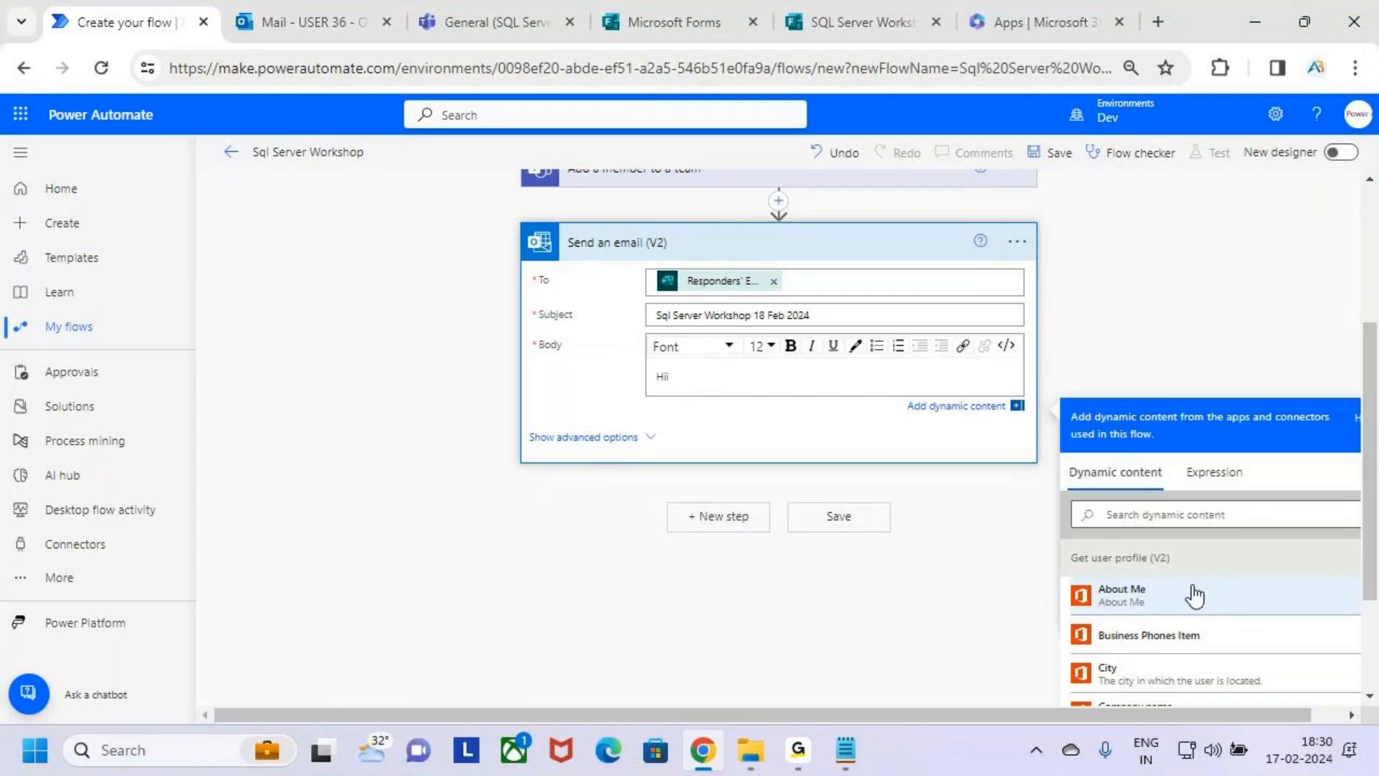
Mark the Display Name entry of Get user profile (V2) in annotation mode and insert it after "Hii" in the email body.
{"action": "scroll", "coordinate": [1253, 363], "scroll_direction": "down", "scroll_amount": 2}
{"action": "scroll", "coordinate": [1291, 512], "scroll_direction": "down", "scroll_amount": 3}
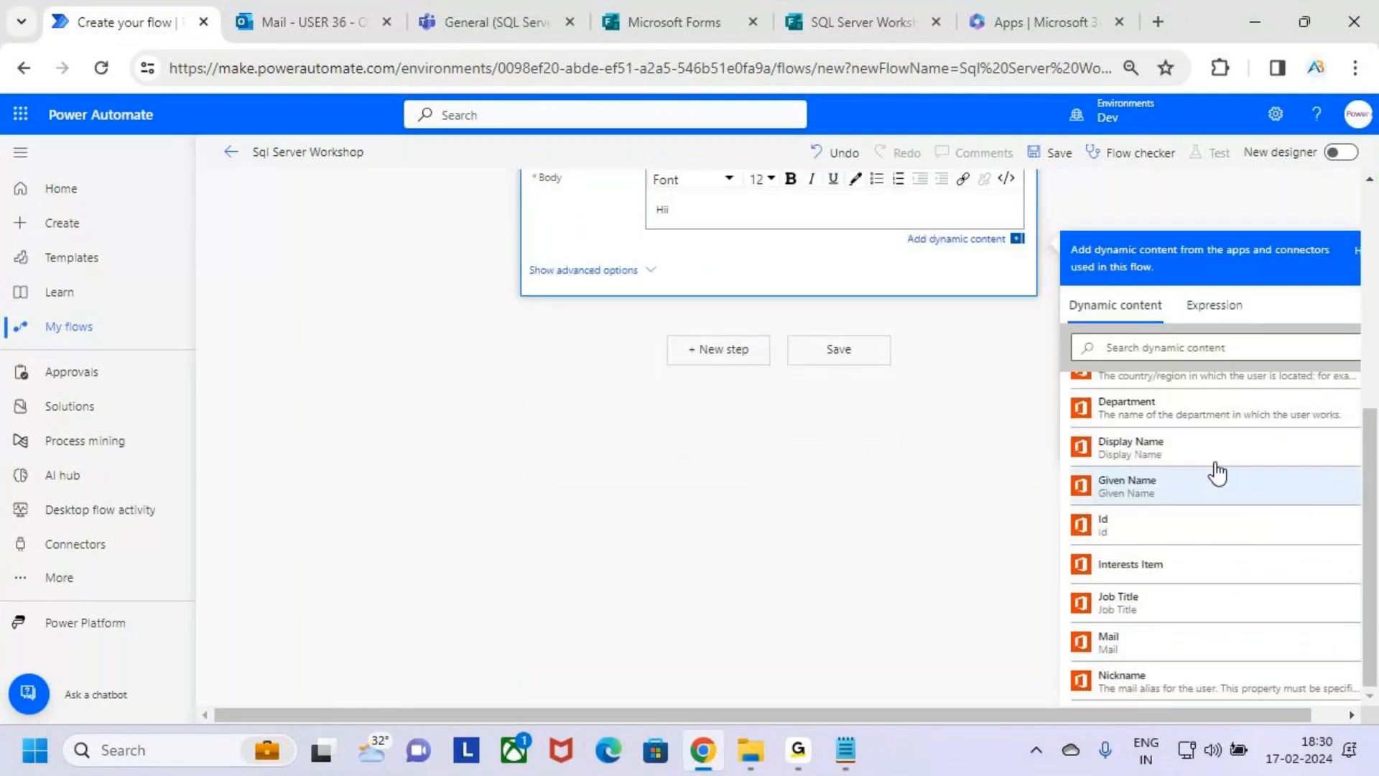
{"action": "key", "text": "ctrl+2"}
{"action": "mouse_move", "coordinate": [1074, 427]}
{"action": "left_mouse_down"}
{"action": "mouse_move", "coordinate": [1153, 464]}
{"action": "mouse_move", "coordinate": [1225, 469]}
{"action": "left_mouse_up"}
{"action": "left_click_drag", "start_coordinate": [1190, 451], "coordinate": [1260, 409]}
{"action": "key", "text": "Escape"}
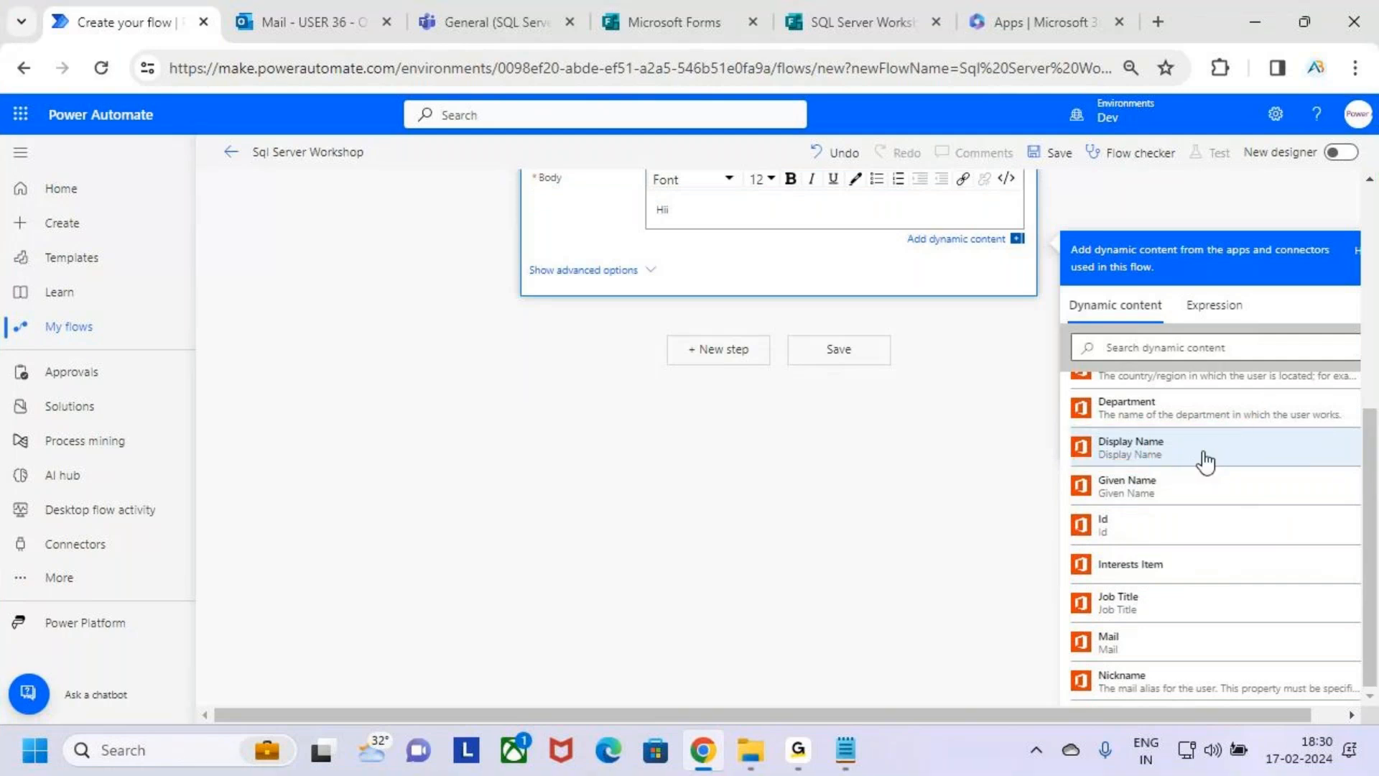
{"action": "left_click", "coordinate": [1201, 462]}
{"action": "scroll", "coordinate": [945, 395], "scroll_direction": "up", "scroll_amount": 2}
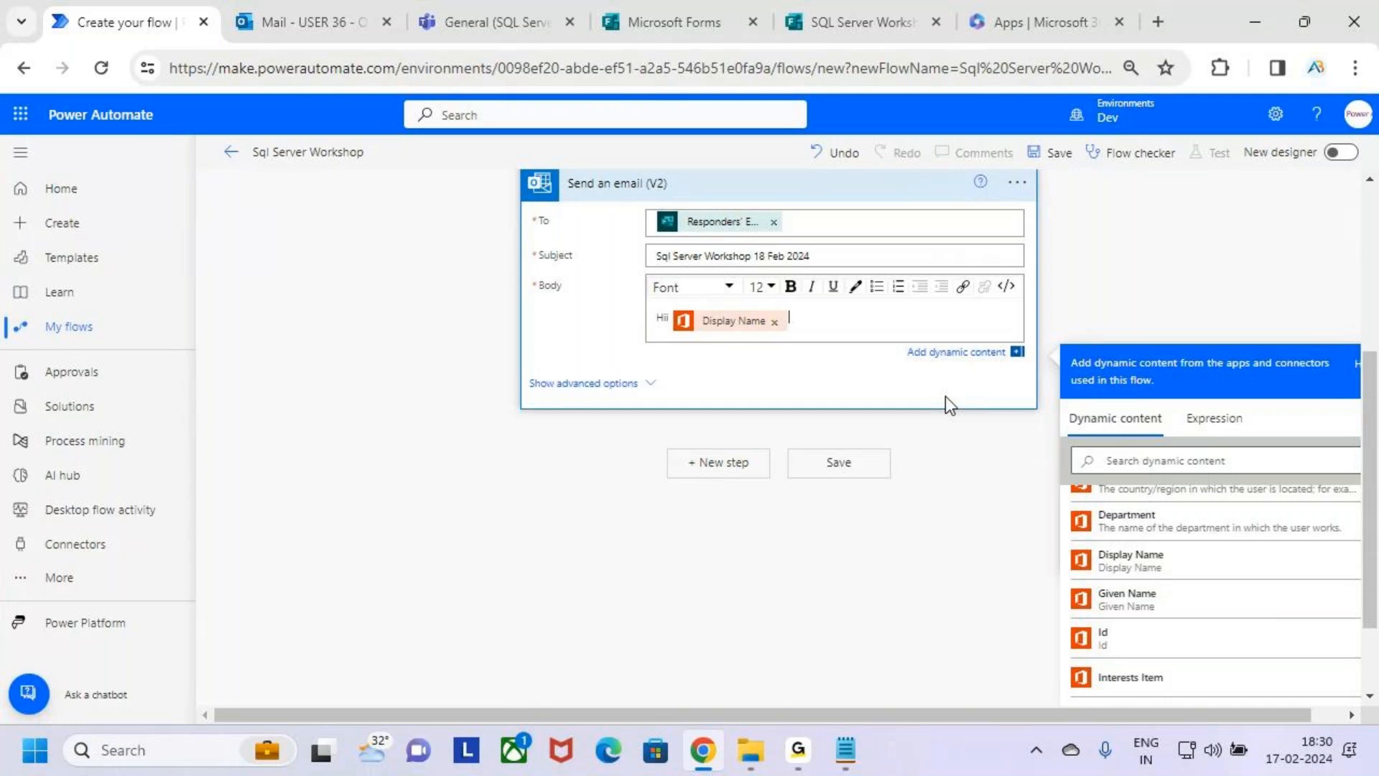
Apply bold to the Display Name token in the greeting and end the line with a comma and a line break.
{"action": "key", "text": "shift+Left"}
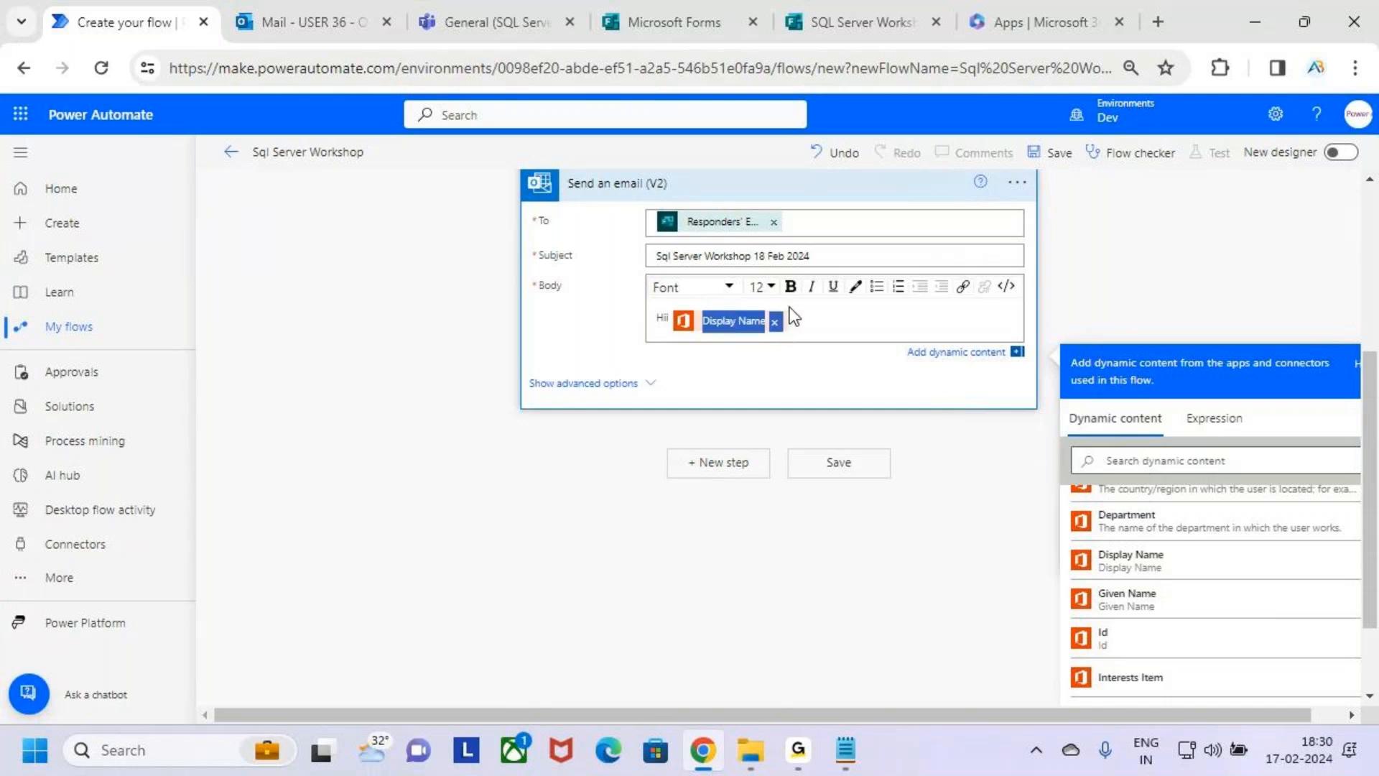
{"action": "left_click", "coordinate": [791, 289]}
{"action": "left_click", "coordinate": [813, 319]}
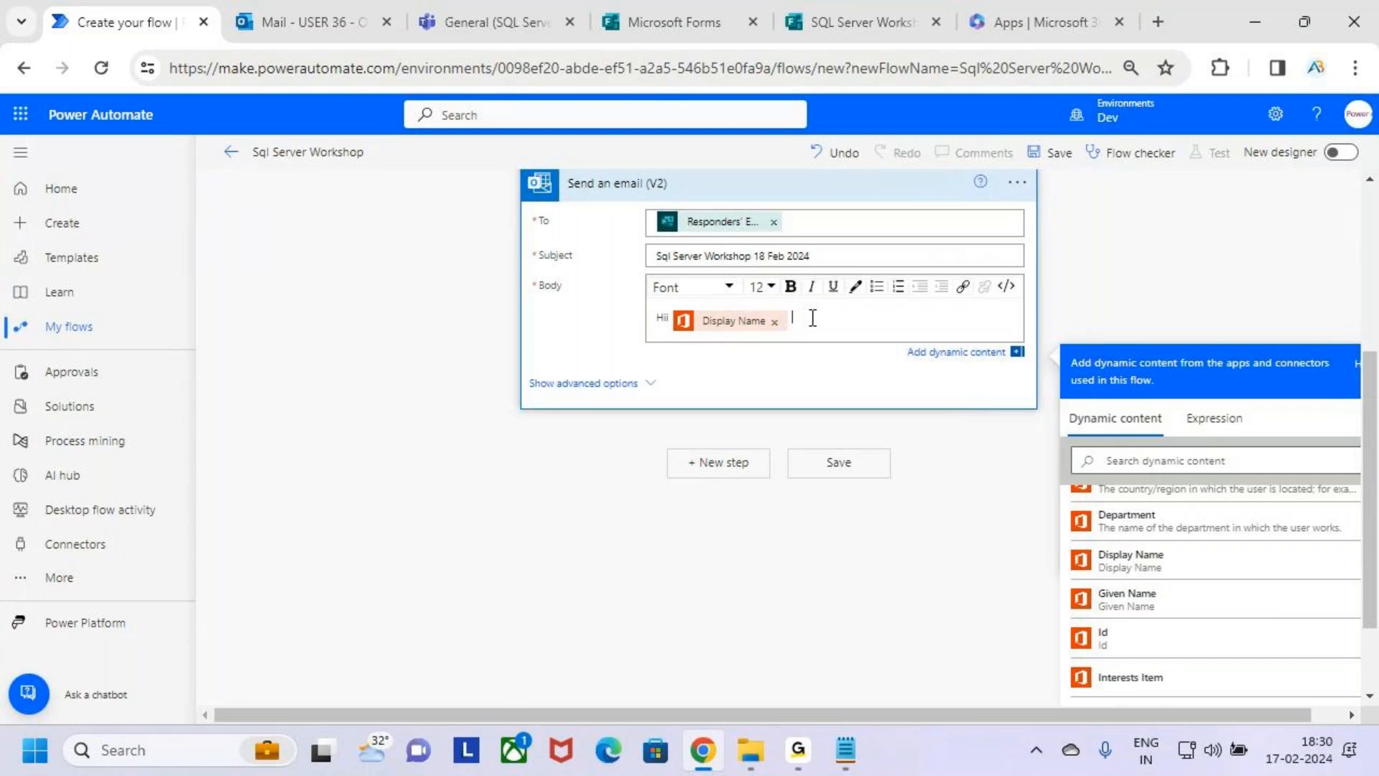
{"action": "type", "text": ","}
{"action": "key", "text": "Return"}
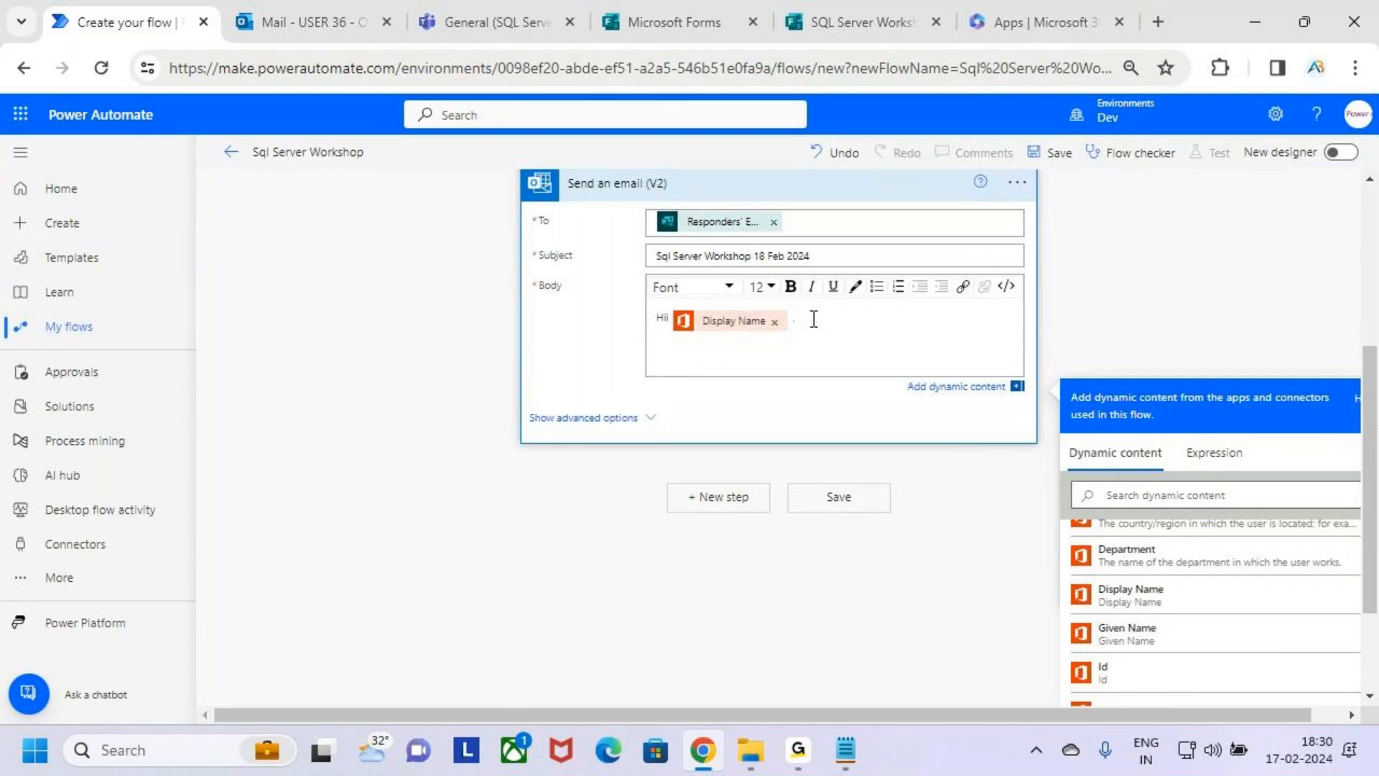
Add the body line "Thanks for Showing Interest to Attend the Sql Server Workshop" below the greeting.
{"action": "type", "text": "Tha"}
{"action": "key", "text": "BackSpace"}
{"action": "key", "text": "BackSpace"}
{"action": "key", "text": "BackSpace"}
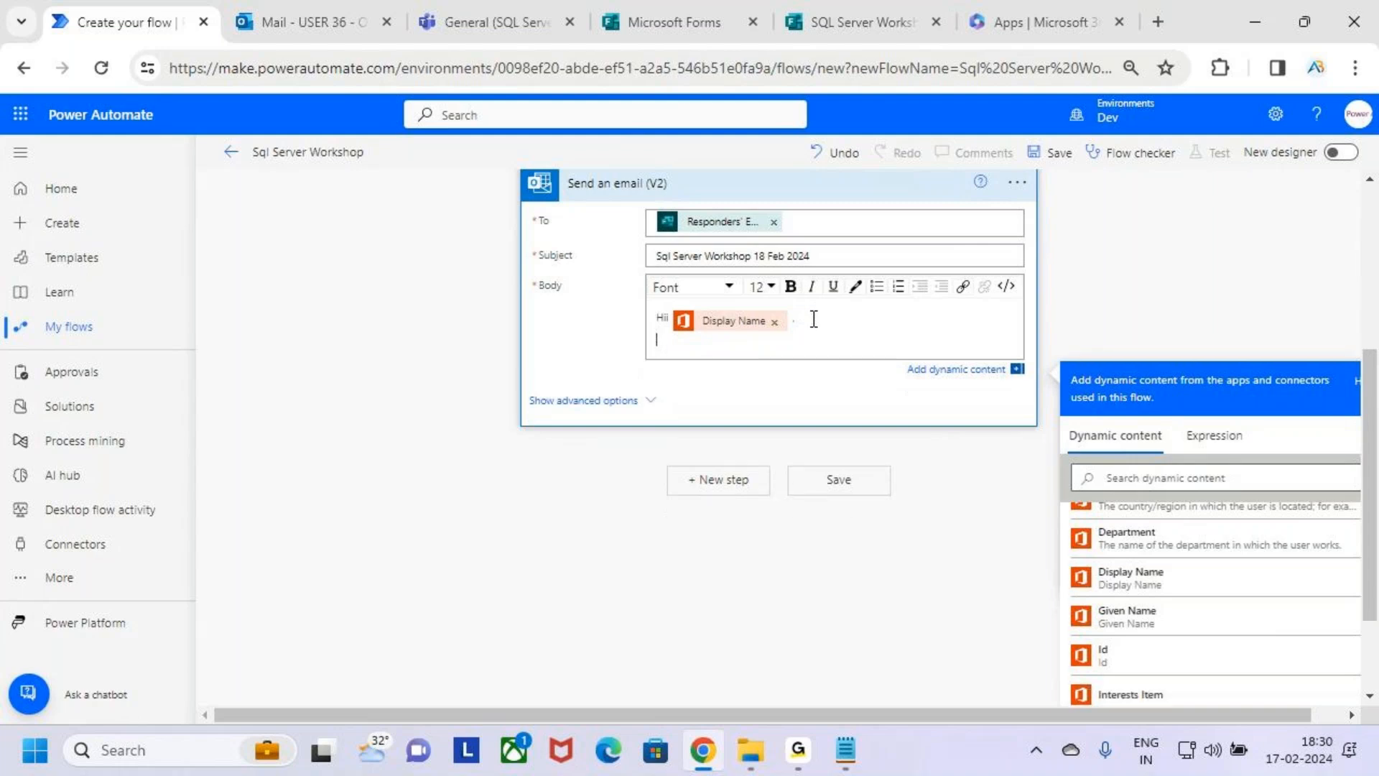
{"action": "type", "text": "Thanks"}
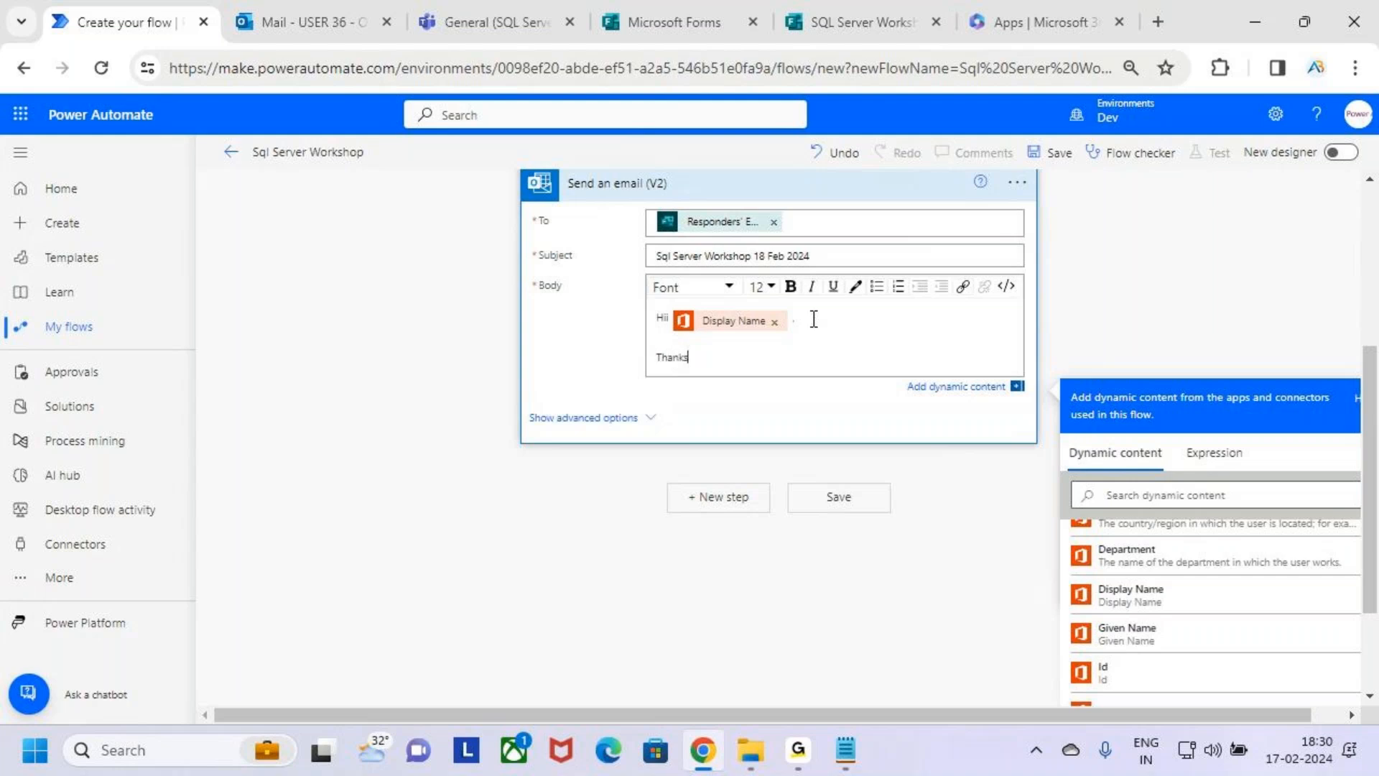
{"action": "type", "text": " tor Showing Interest to Atten"}
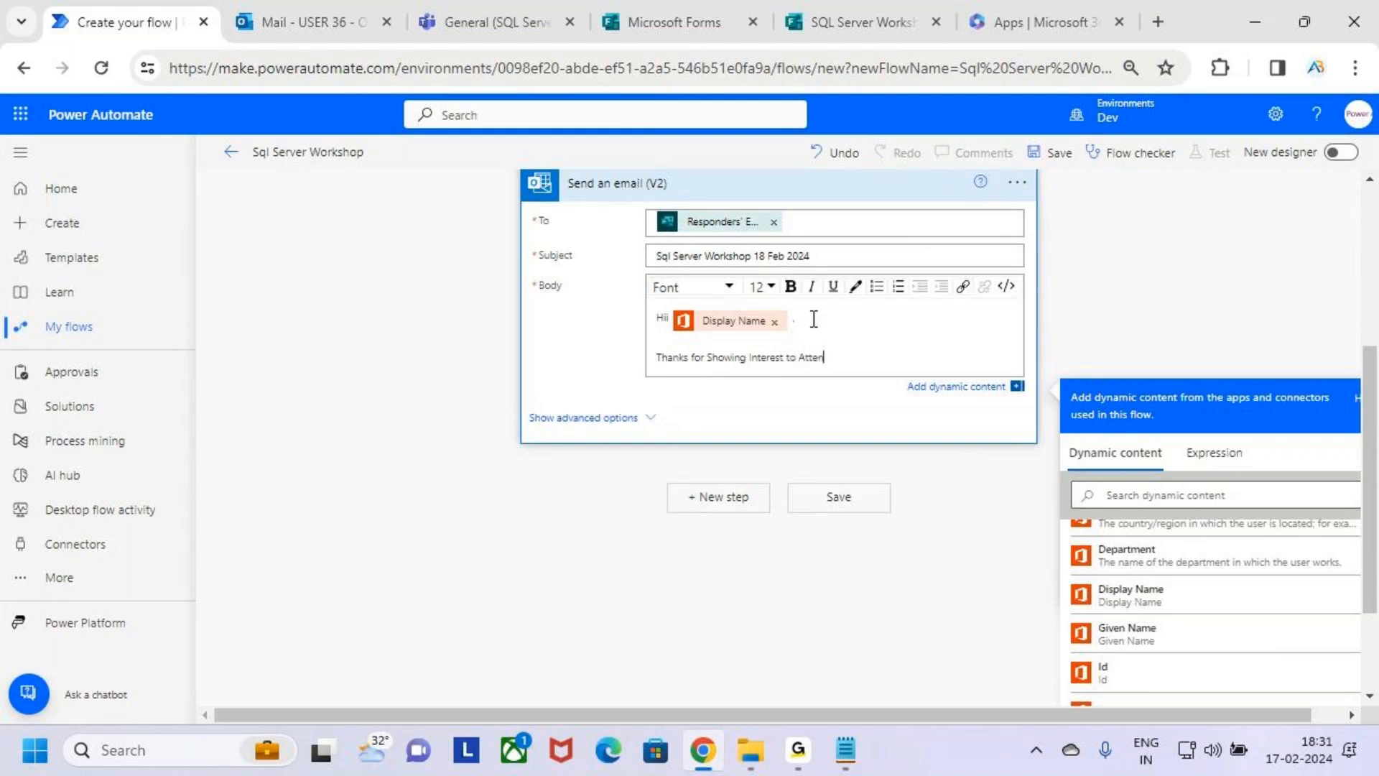
{"action": "type", "text": "d the Sql Server Workshop"}
Make "Sql Server Workshop" bold in the thank-you line of the email body.
{"action": "left_click_drag", "start_coordinate": [970, 360], "coordinate": [852, 367]}
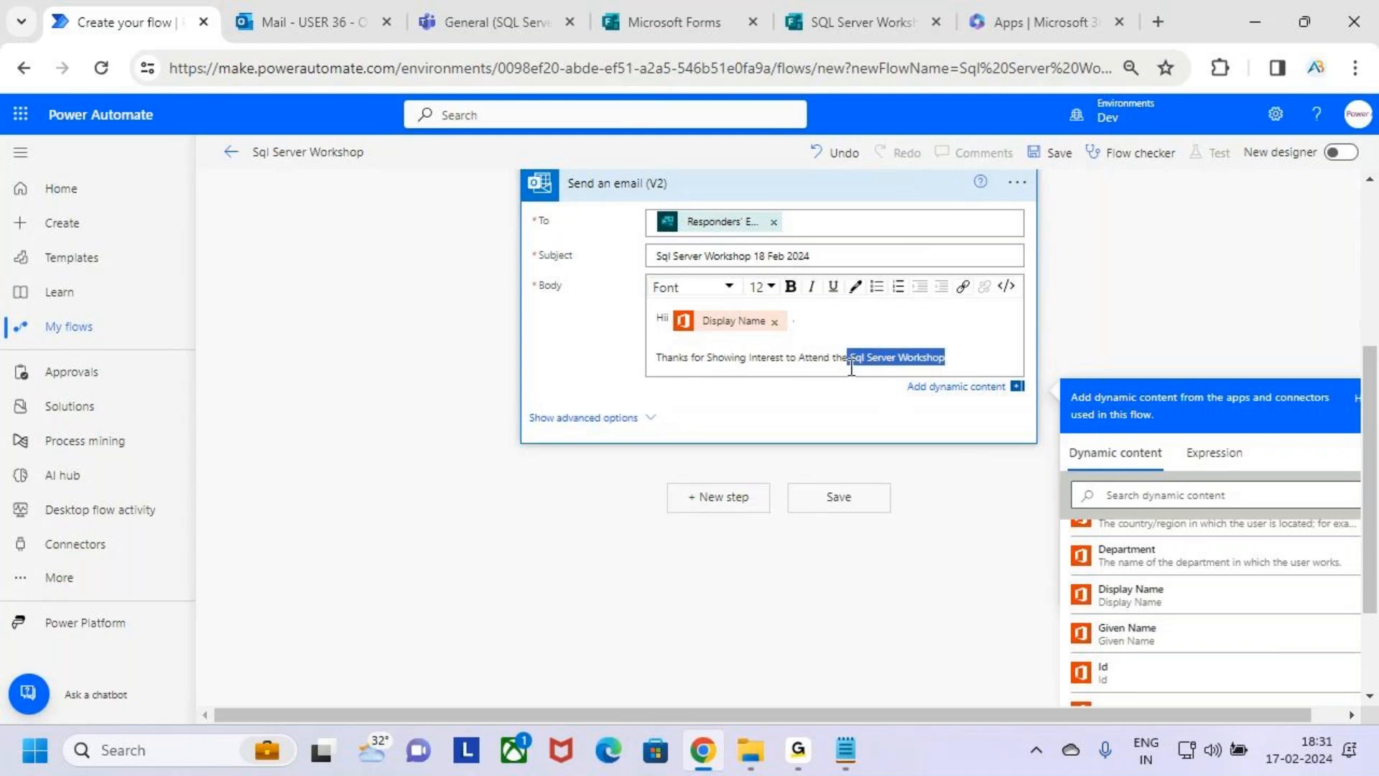
{"action": "left_click", "coordinate": [953, 362]}
{"action": "left_click_drag", "start_coordinate": [963, 360], "coordinate": [850, 361]}
{"action": "left_click", "coordinate": [790, 291]}
{"action": "left_click", "coordinate": [973, 360]}
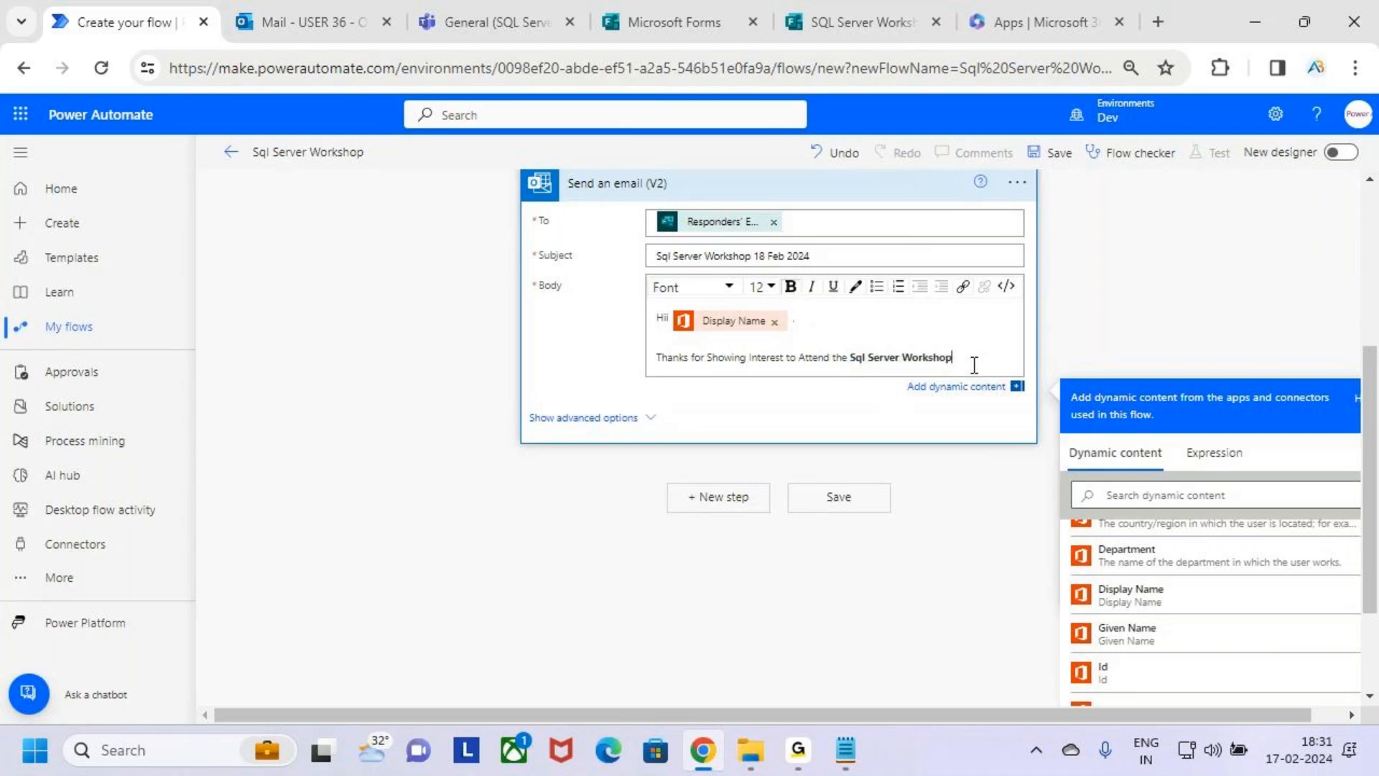
Colour the words "Sql Server" in the thank-you line blue.
{"action": "left_click_drag", "start_coordinate": [899, 363], "coordinate": [849, 363]}
{"action": "left_click", "coordinate": [854, 288]}
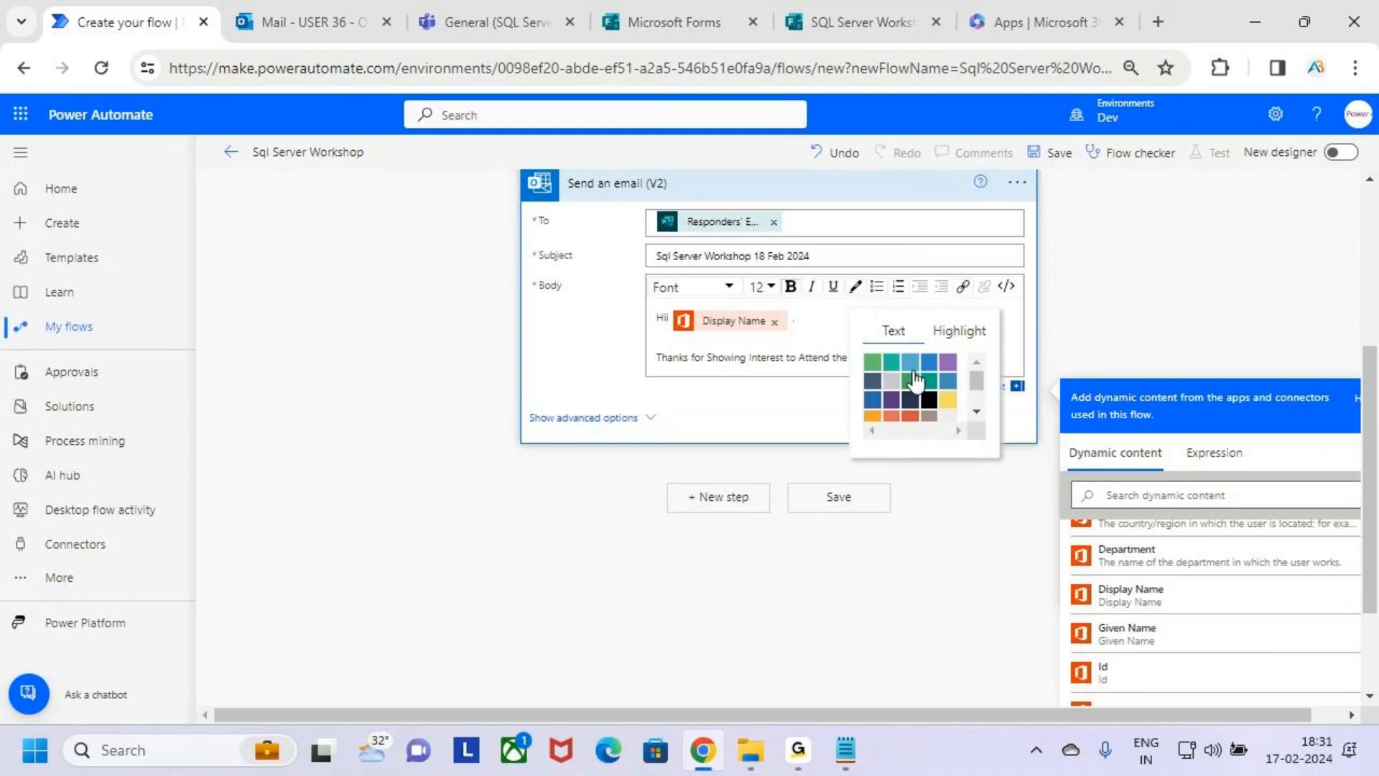
{"action": "scroll", "coordinate": [956, 395], "scroll_direction": "down", "scroll_amount": 1}
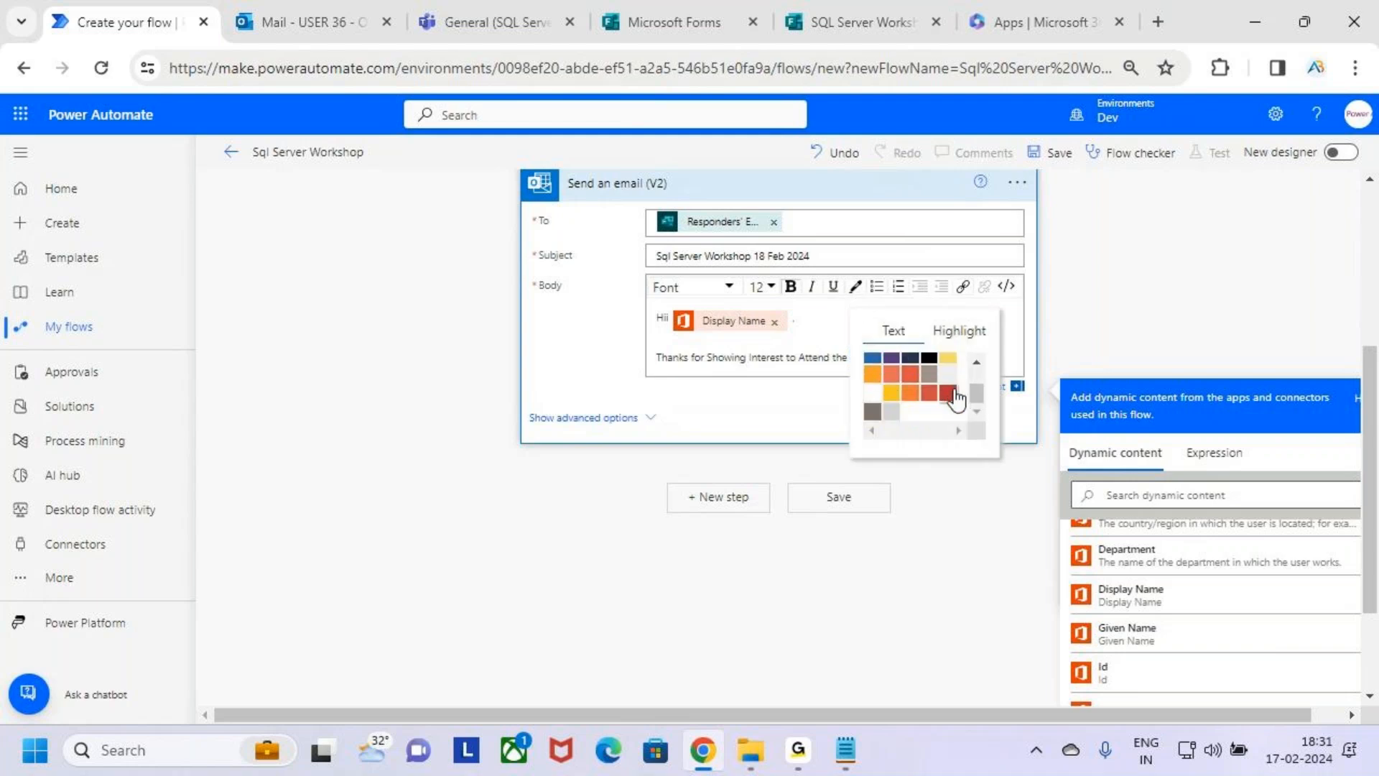
{"action": "scroll", "coordinate": [954, 390], "scroll_direction": "up", "scroll_amount": 1}
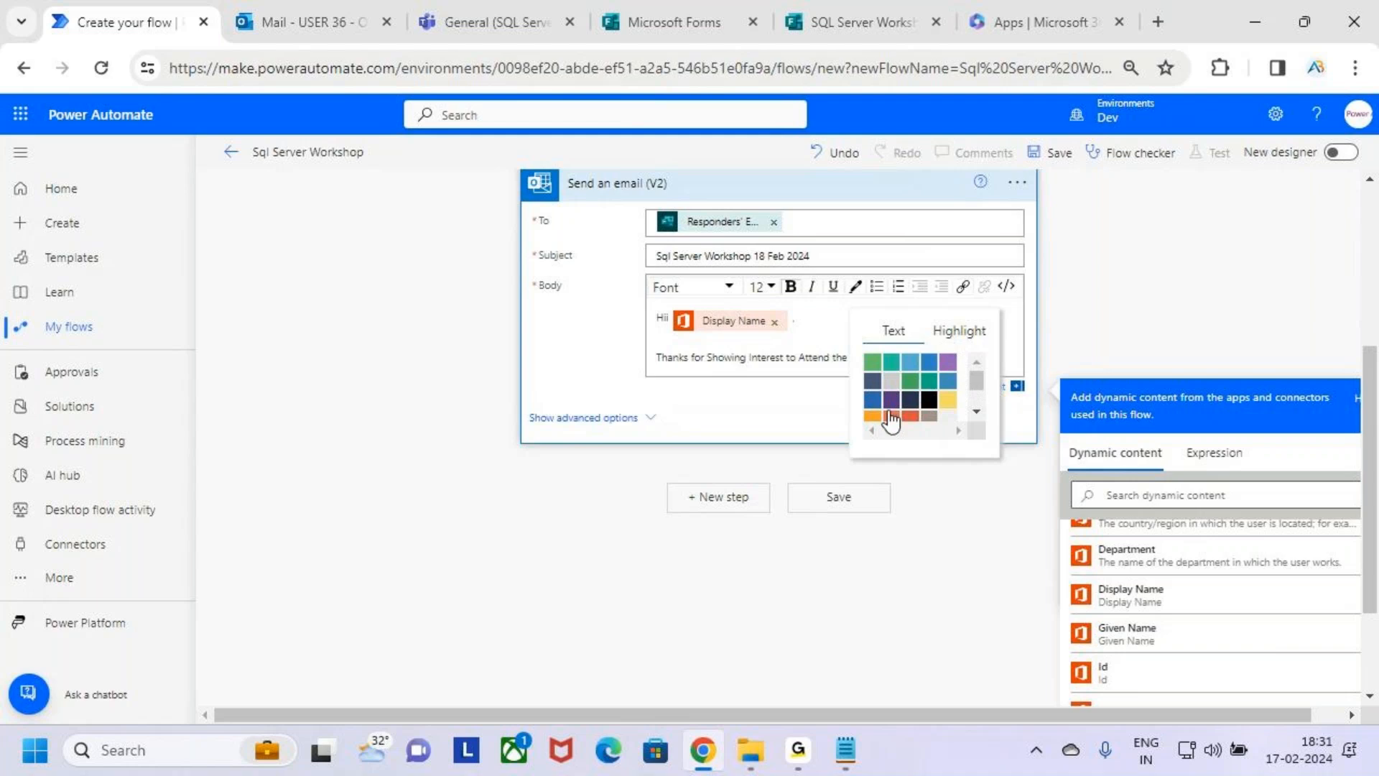
{"action": "left_click", "coordinate": [869, 398]}
{"action": "left_click", "coordinate": [953, 340]}
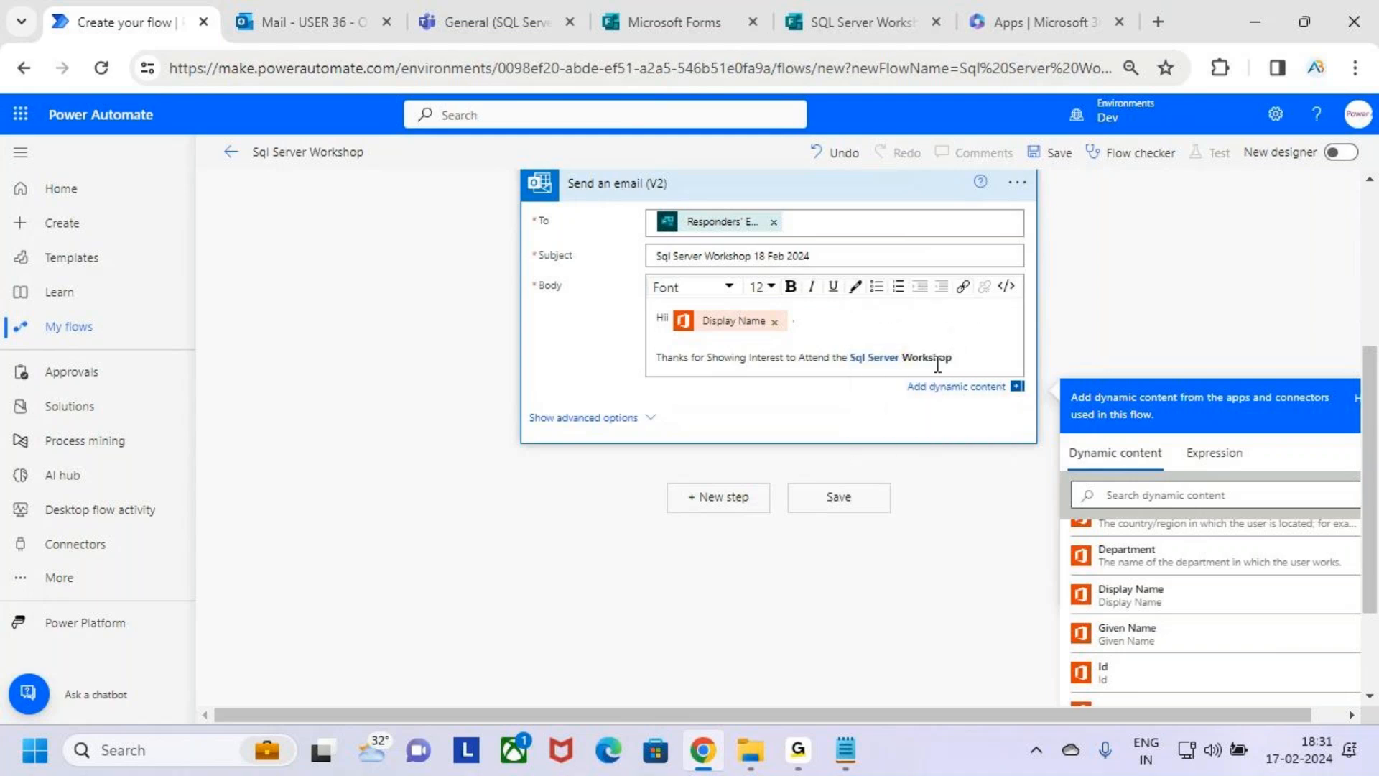
Add the bold line "You have been Registered Successfully for the Sql Server Workshop" below the thank-you line, followed by a line break.
{"action": "left_click", "coordinate": [970, 360]}
{"action": "key", "text": "Return"}
{"action": "key", "text": "Return"}
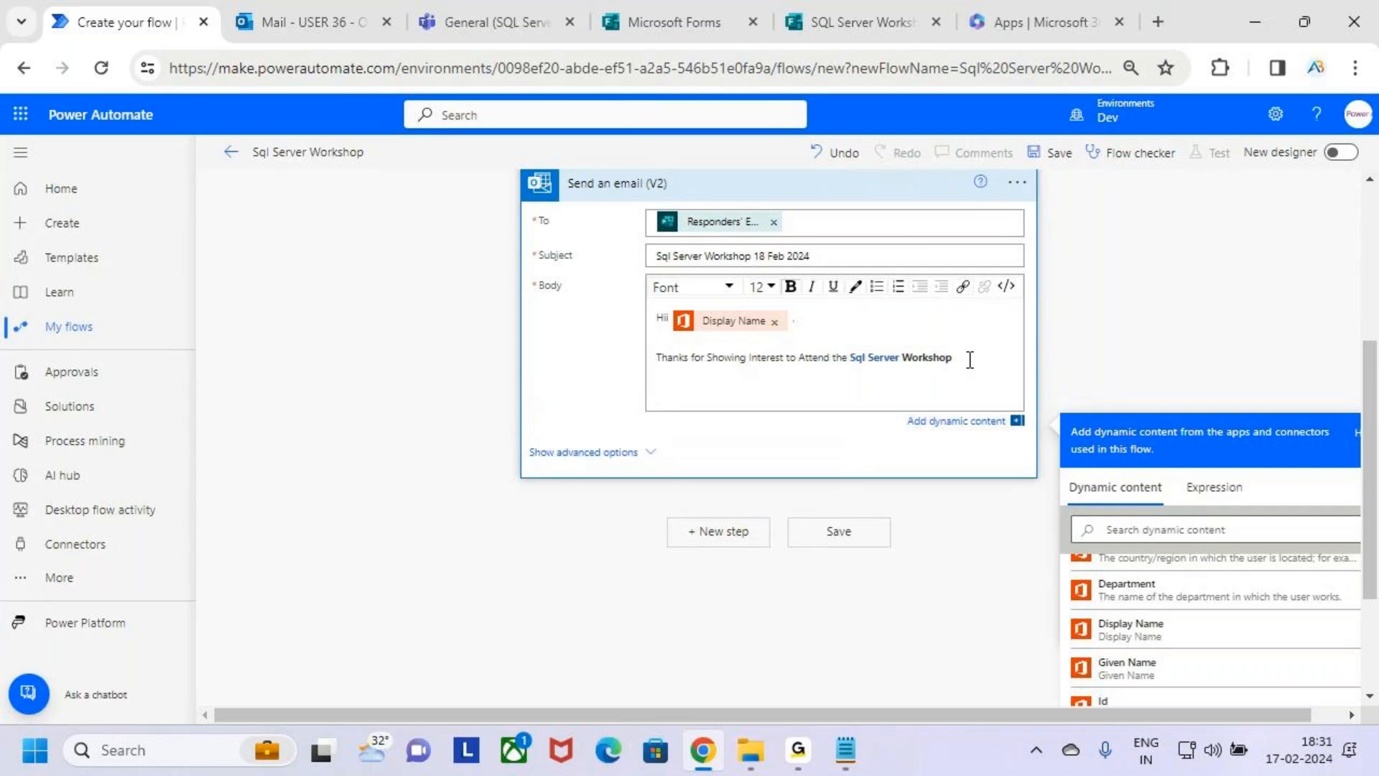
{"action": "type", "text": "You have been Registered Succe"}
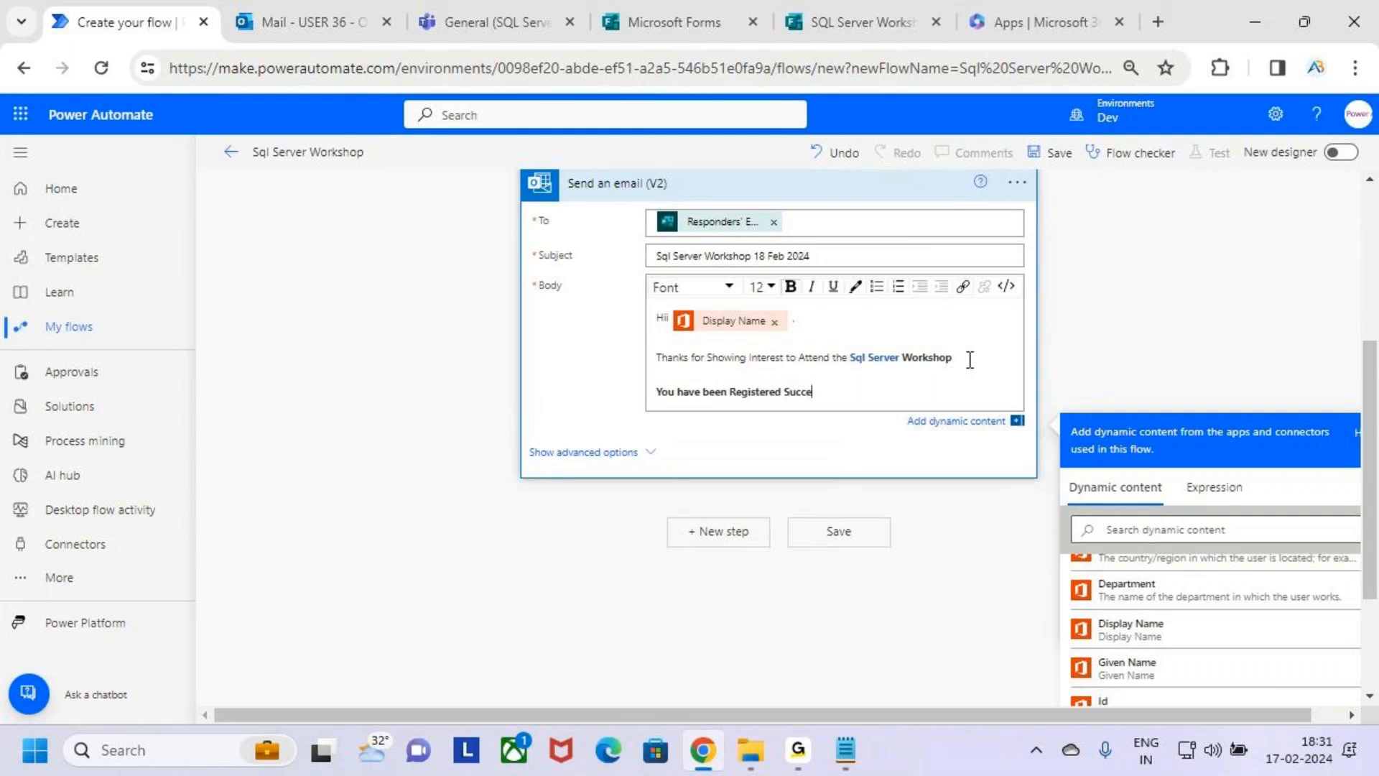
{"action": "type", "text": "ssfullt"}
{"action": "key", "text": "BackSpace"}
{"action": "key", "text": "BackSpace"}
{"action": "key", "text": "BackSpace"}
{"action": "key", "text": "BackSpace"}
{"action": "key", "text": "BackSpace"}
{"action": "key", "text": "BackSpace"}
{"action": "key", "text": "BackSpace"}
{"action": "key", "text": "BackSpace"}
{"action": "key", "text": "BackSpace"}
{"action": "key", "text": "BackSpace"}
{"action": "type", "text": "ccessfully for the Ssq"}
{"action": "key", "text": "BackSpace"}
{"action": "key", "text": "BackSpace"}
{"action": "type", "text": "ql Server W"}
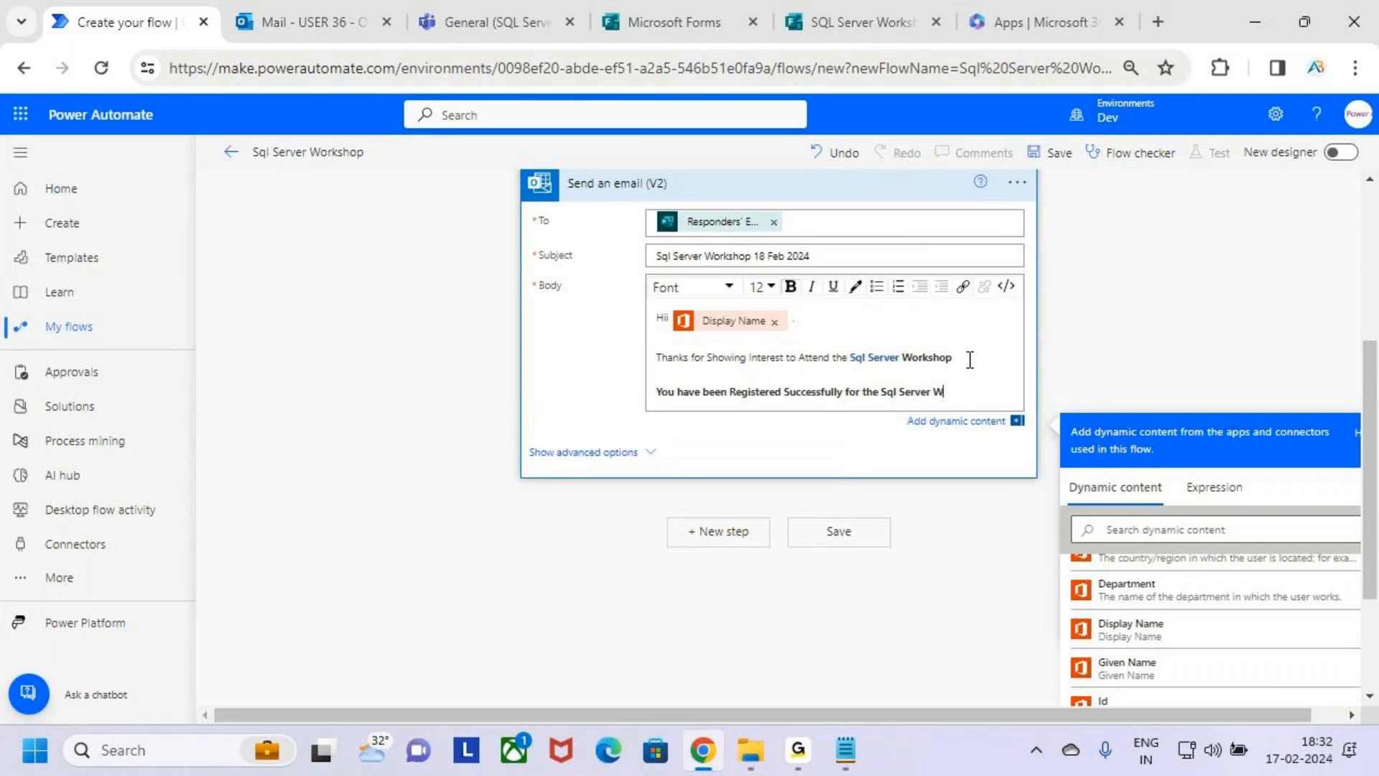
{"action": "type", "text": "orkshop"}
{"action": "key", "text": "Return"}
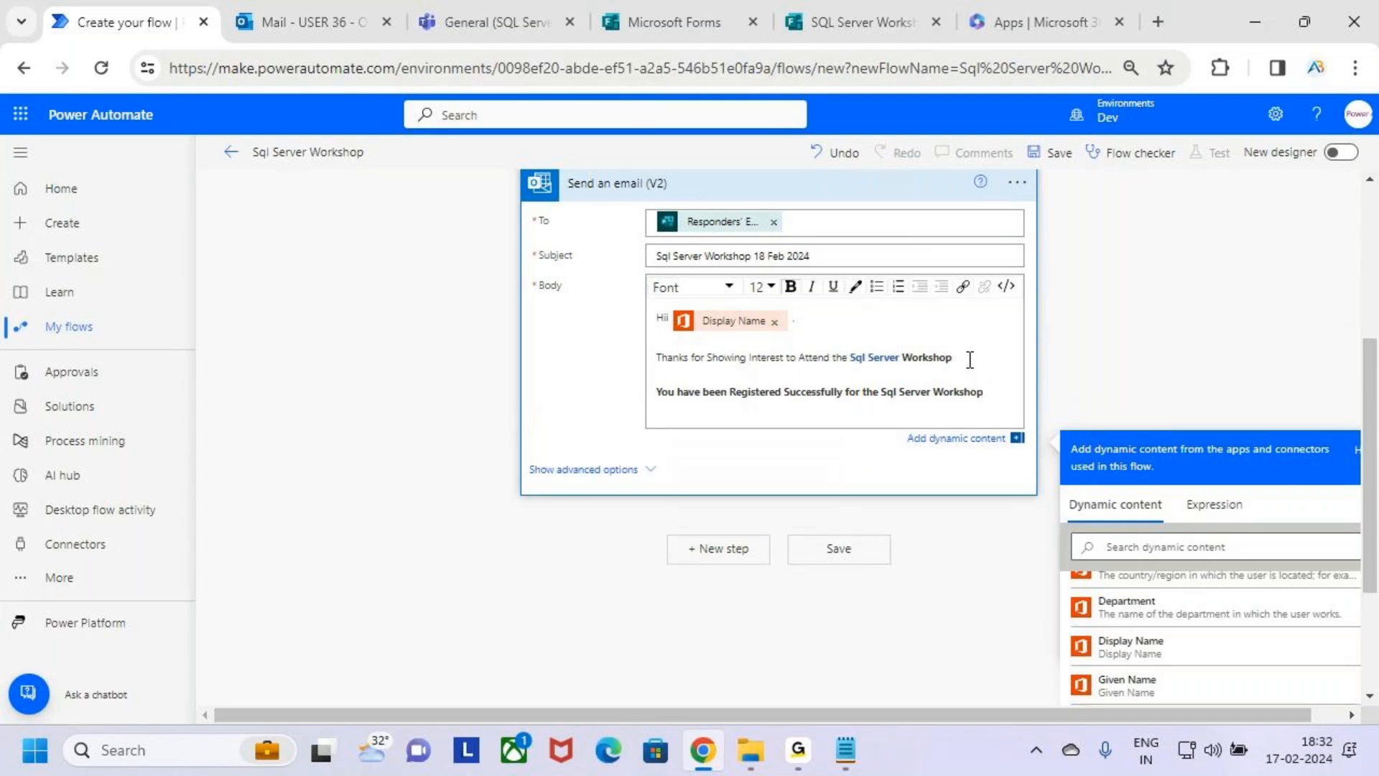
Add the bold text "You have been Added to the Teams Group :" on a new line below the registration line.
{"action": "key", "text": "Return"}
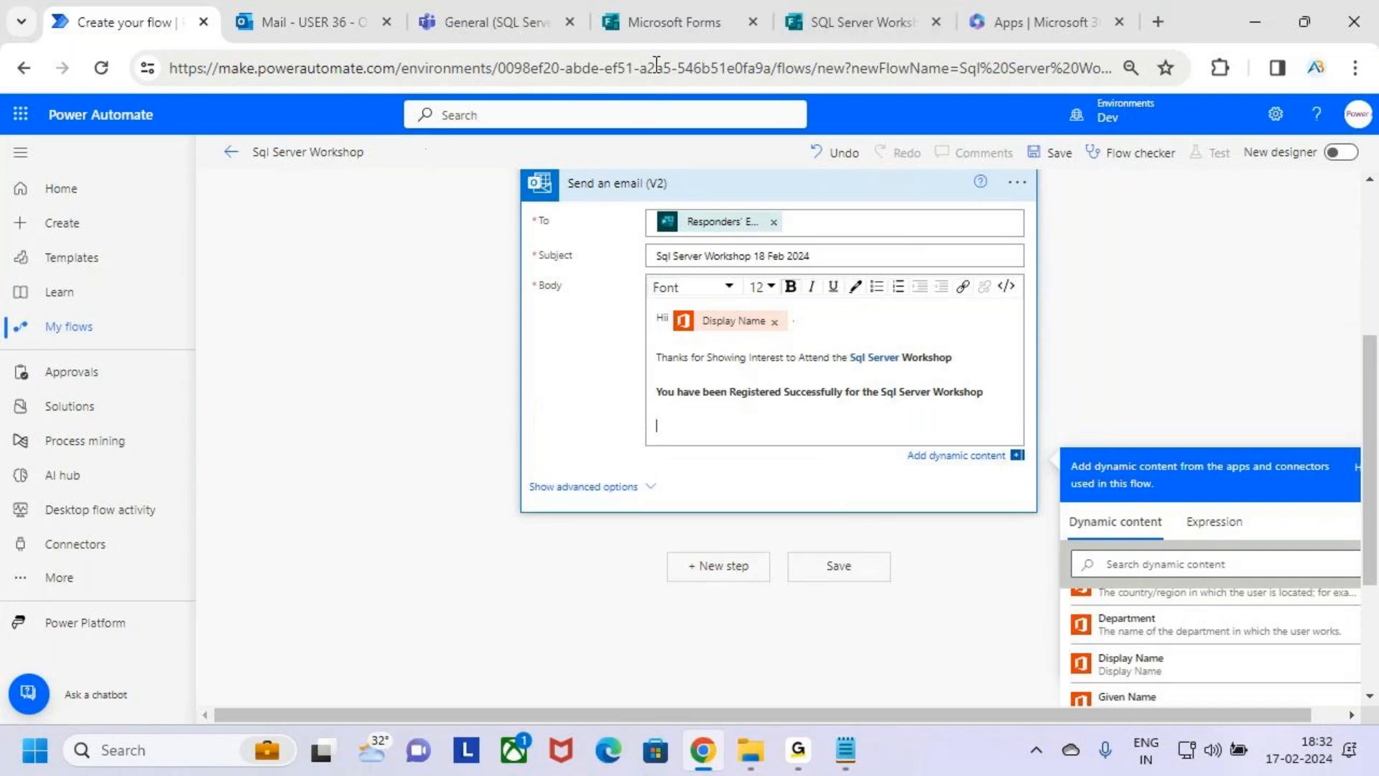
{"action": "left_click", "coordinate": [491, 10]}
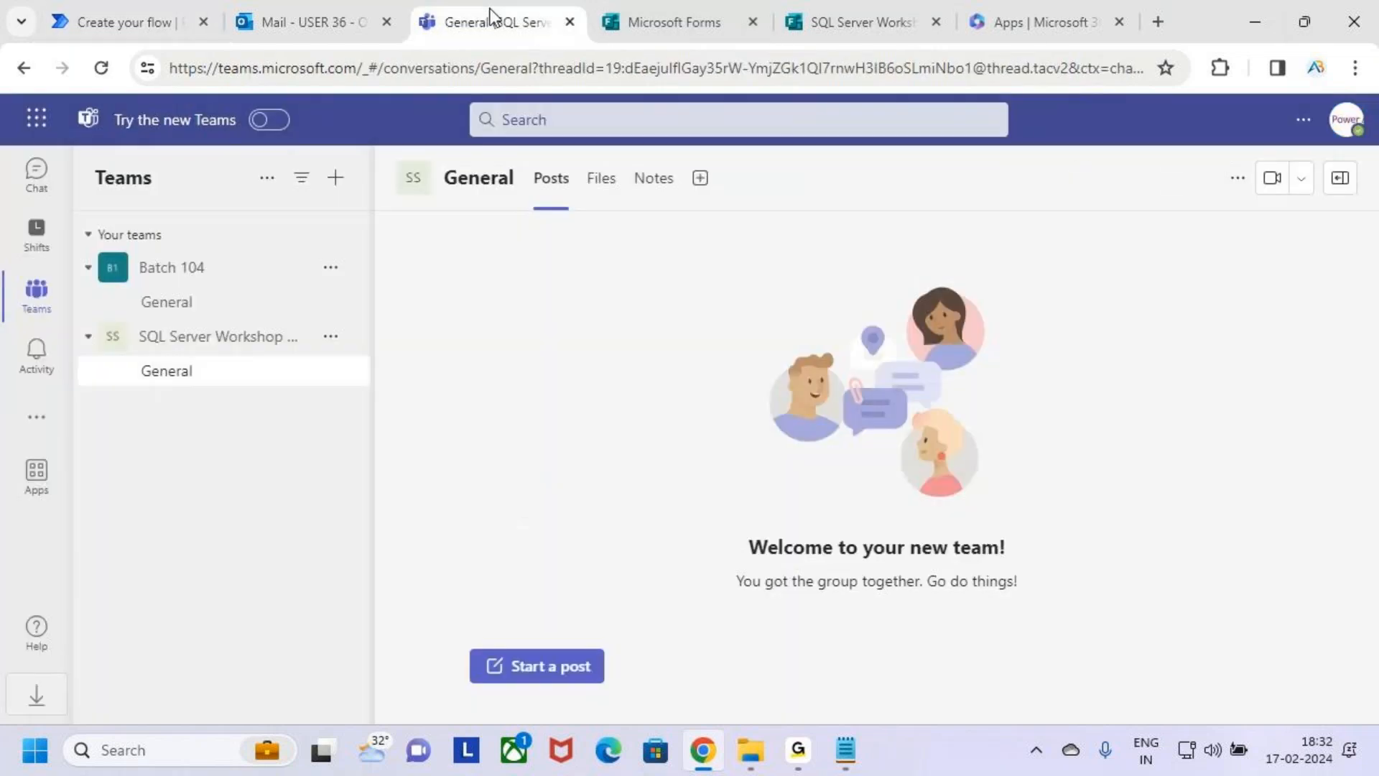
{"action": "left_click", "coordinate": [158, 4]}
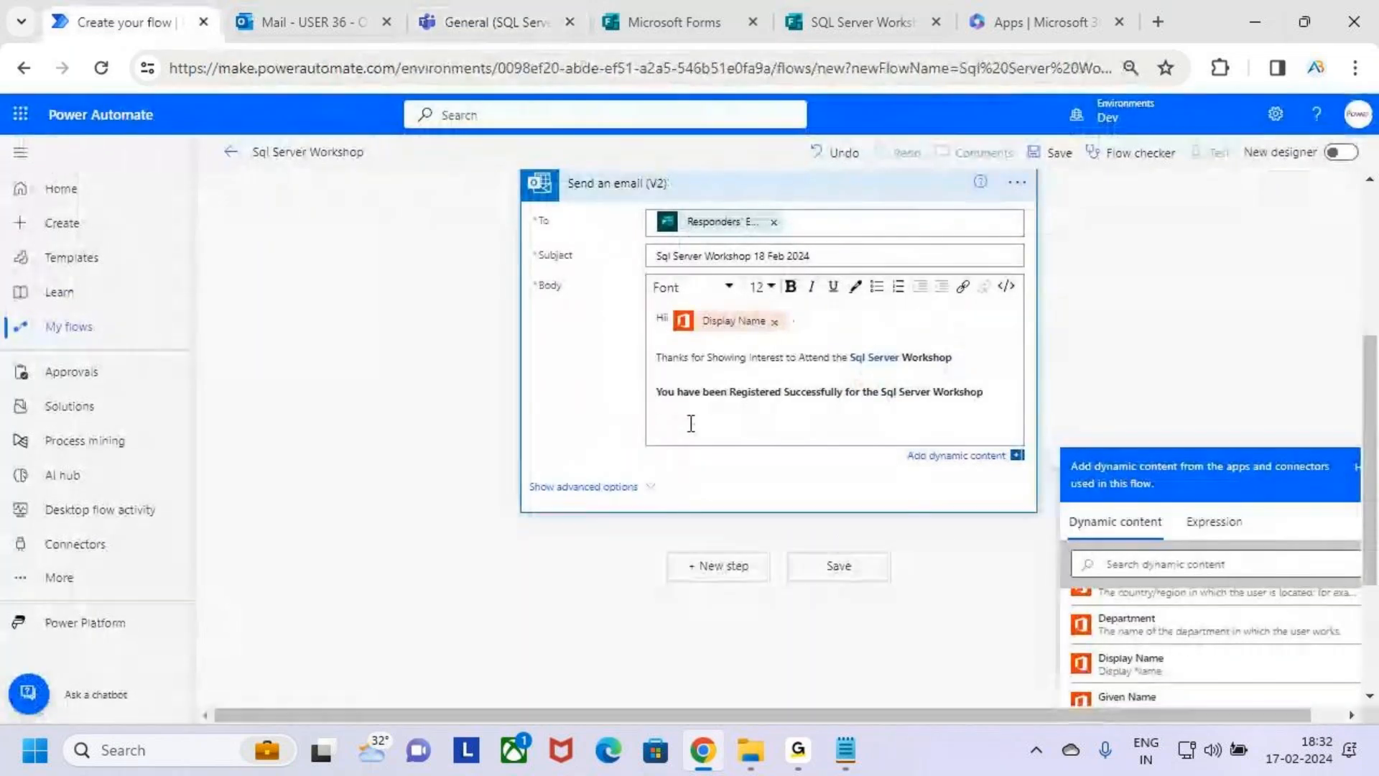
{"action": "type", "text": "You"}
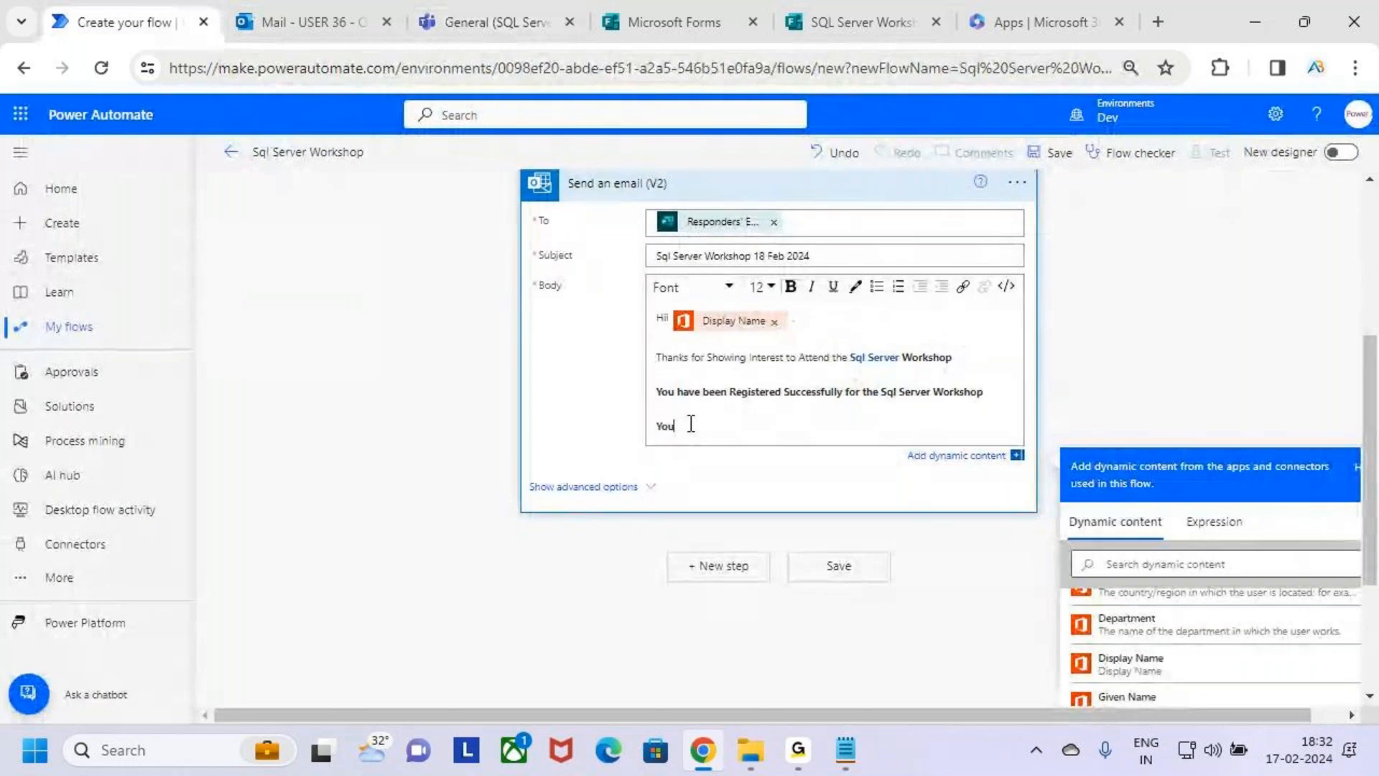
{"action": "type", "text": " have b"}
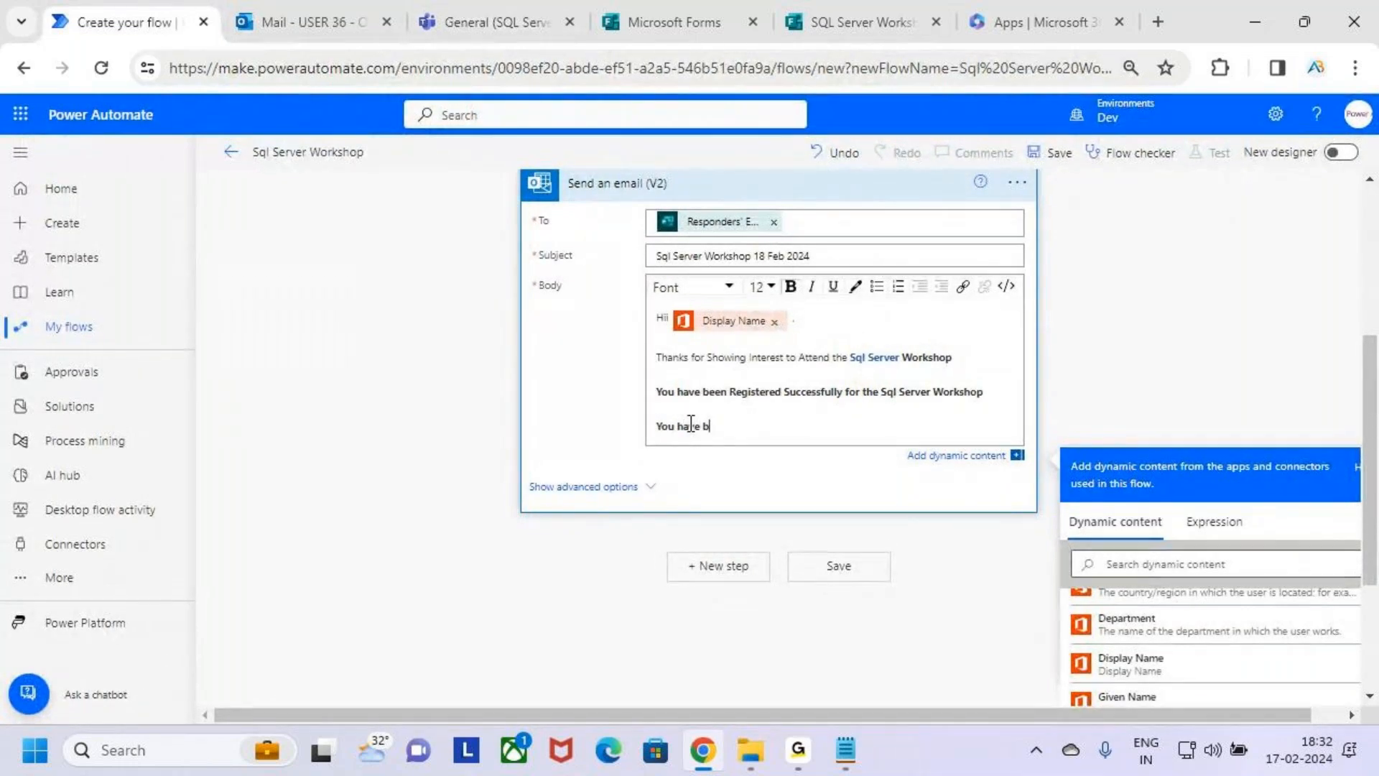
{"action": "type", "text": "een Added to the Teams Ggroup"}
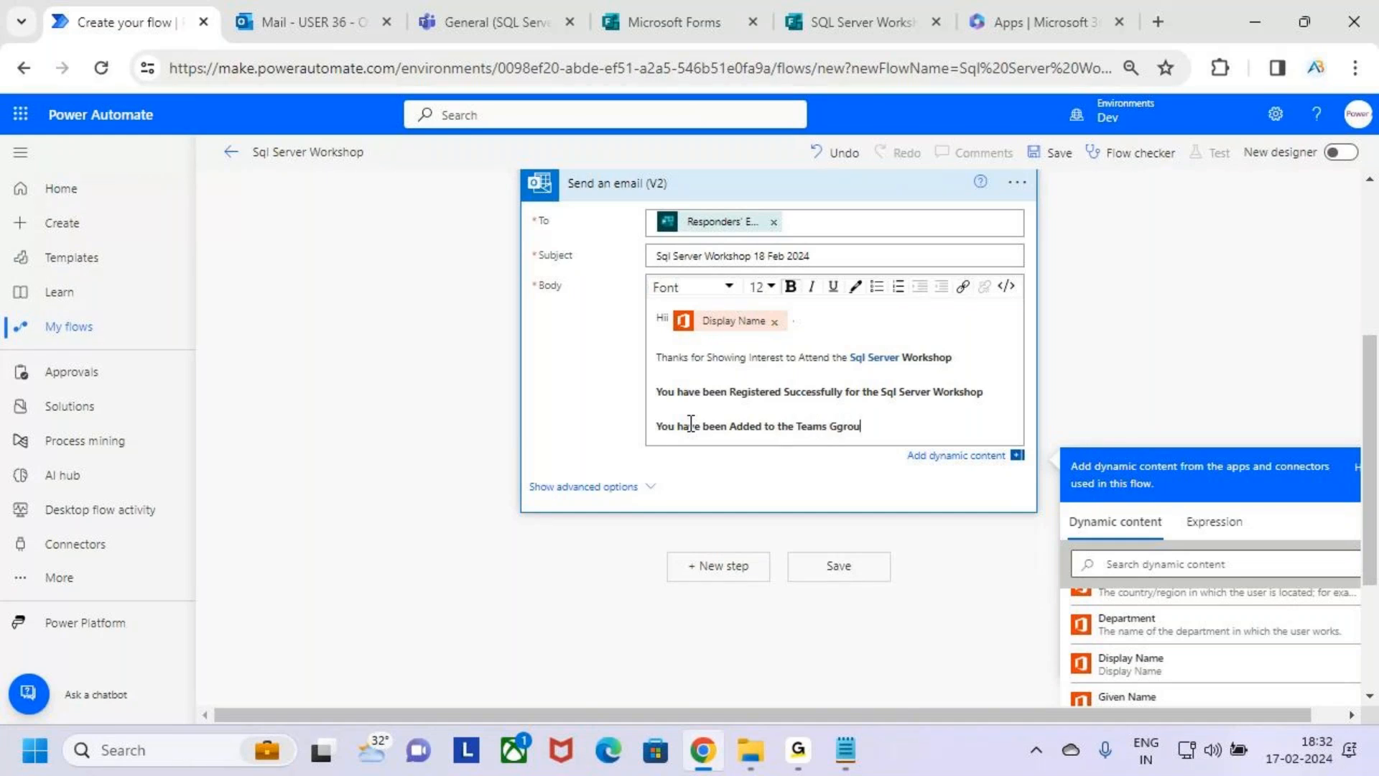
{"action": "key", "text": "BackSpace"}
{"action": "key", "text": "BackSpace"}
{"action": "key", "text": "BackSpace"}
{"action": "key", "text": "BackSpace"}
{"action": "key", "text": "BackSpace"}
{"action": "key", "text": "BackSpace"}
{"action": "type", "text": "Group : Sq"}
Complete the Teams group line with the team name "SQL Server Workshop 18 Feb", checking it against the team in Teams.
{"action": "key", "text": "BackSpace"}
{"action": "key", "text": "Caps_Lock"}
{"action": "type", "text": "QL"}
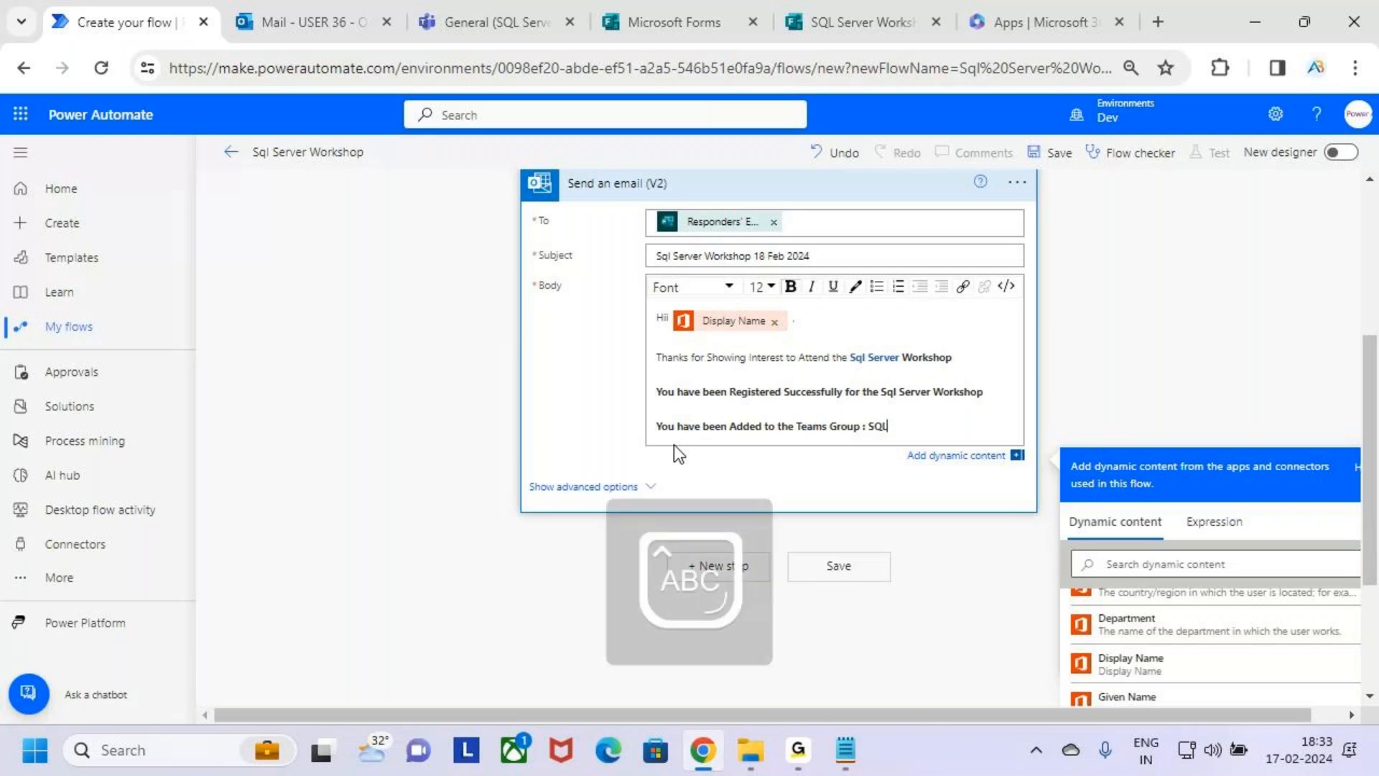
{"action": "key", "text": "Caps_Lock"}
{"action": "type", "text": "Server"}
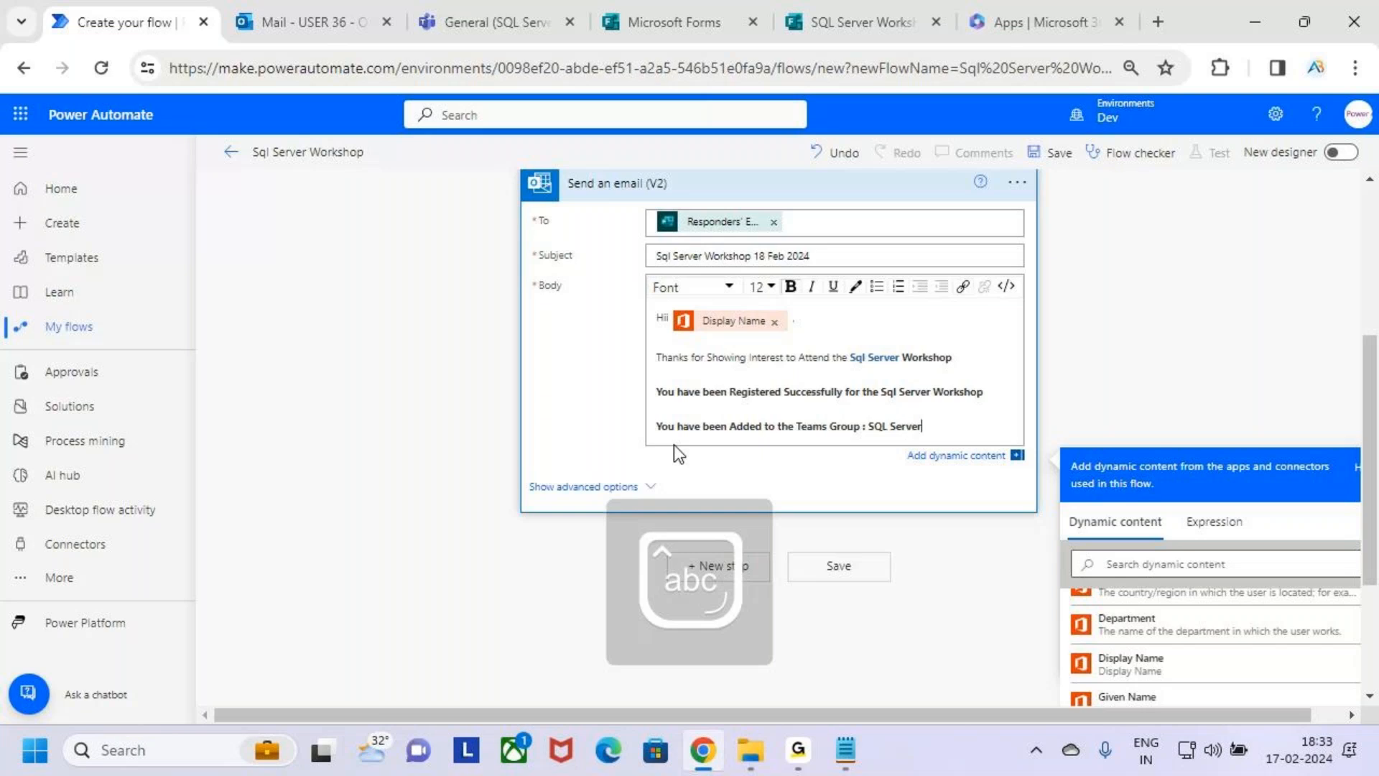
{"action": "type", "text": " Wo"}
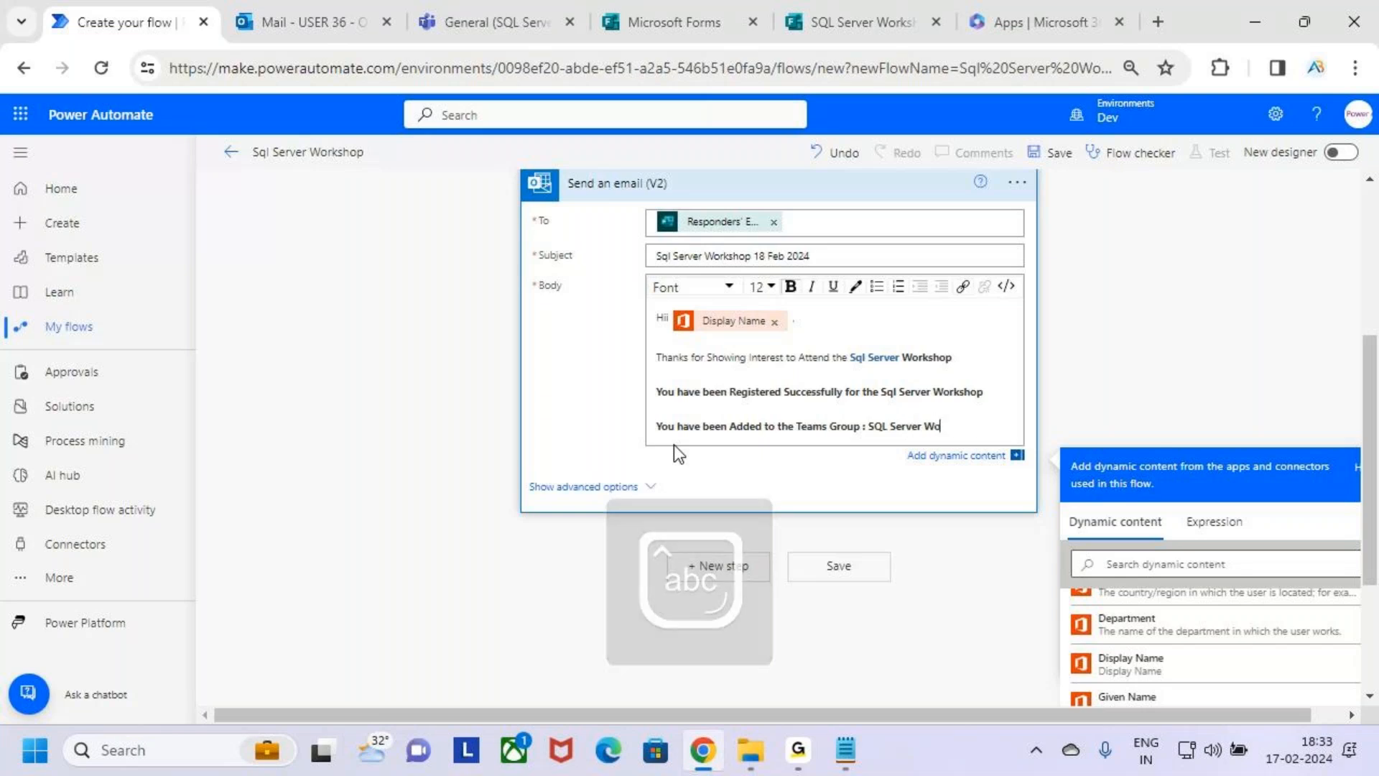
{"action": "type", "text": "rkshop 1"}
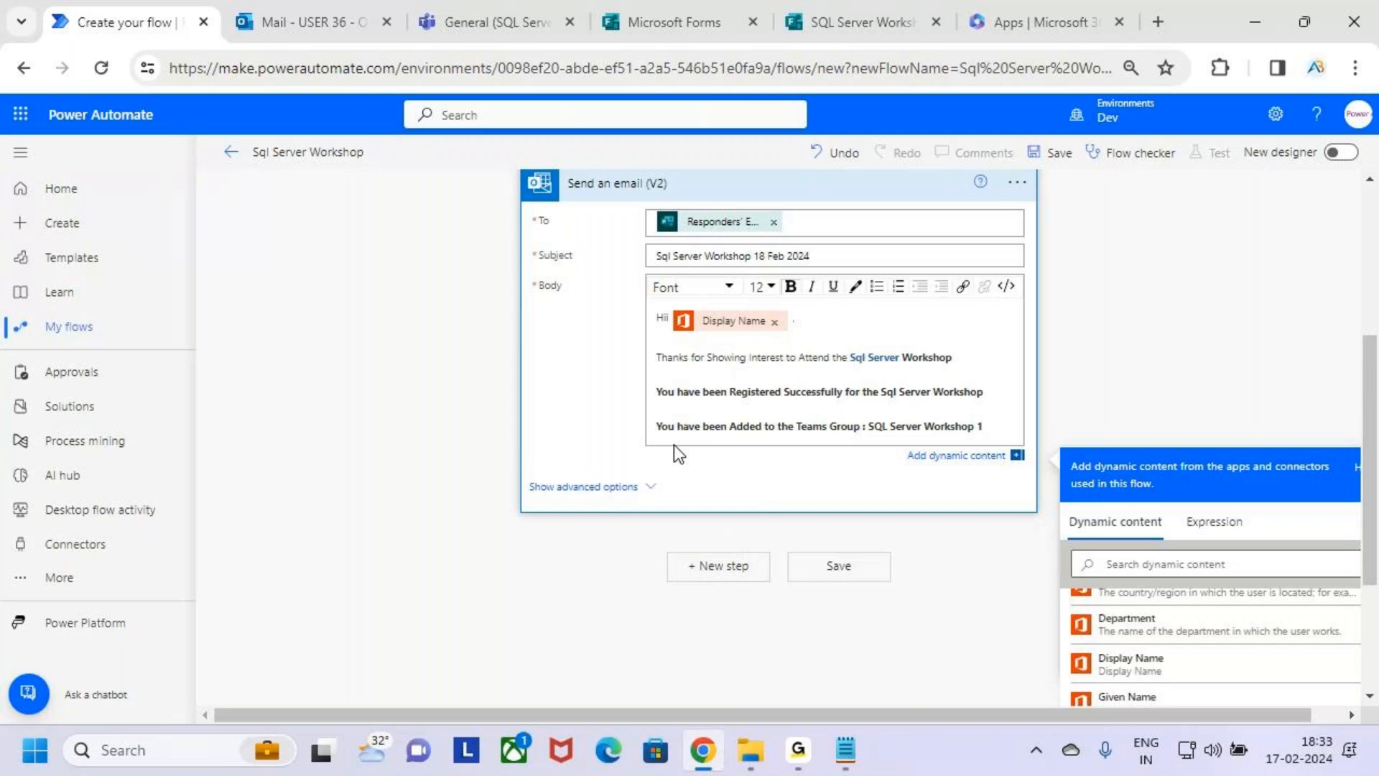
{"action": "left_click", "coordinate": [475, 4]}
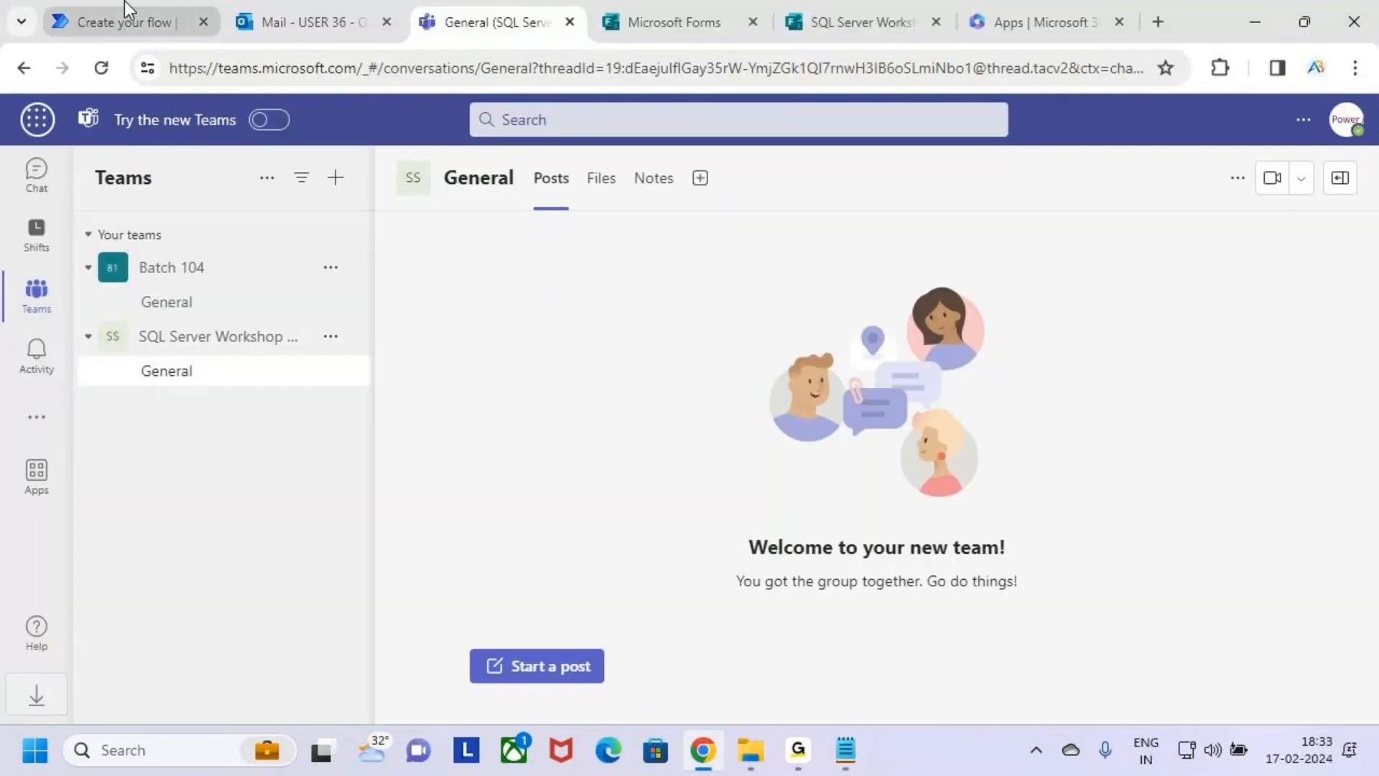
{"action": "left_click", "coordinate": [124, 20]}
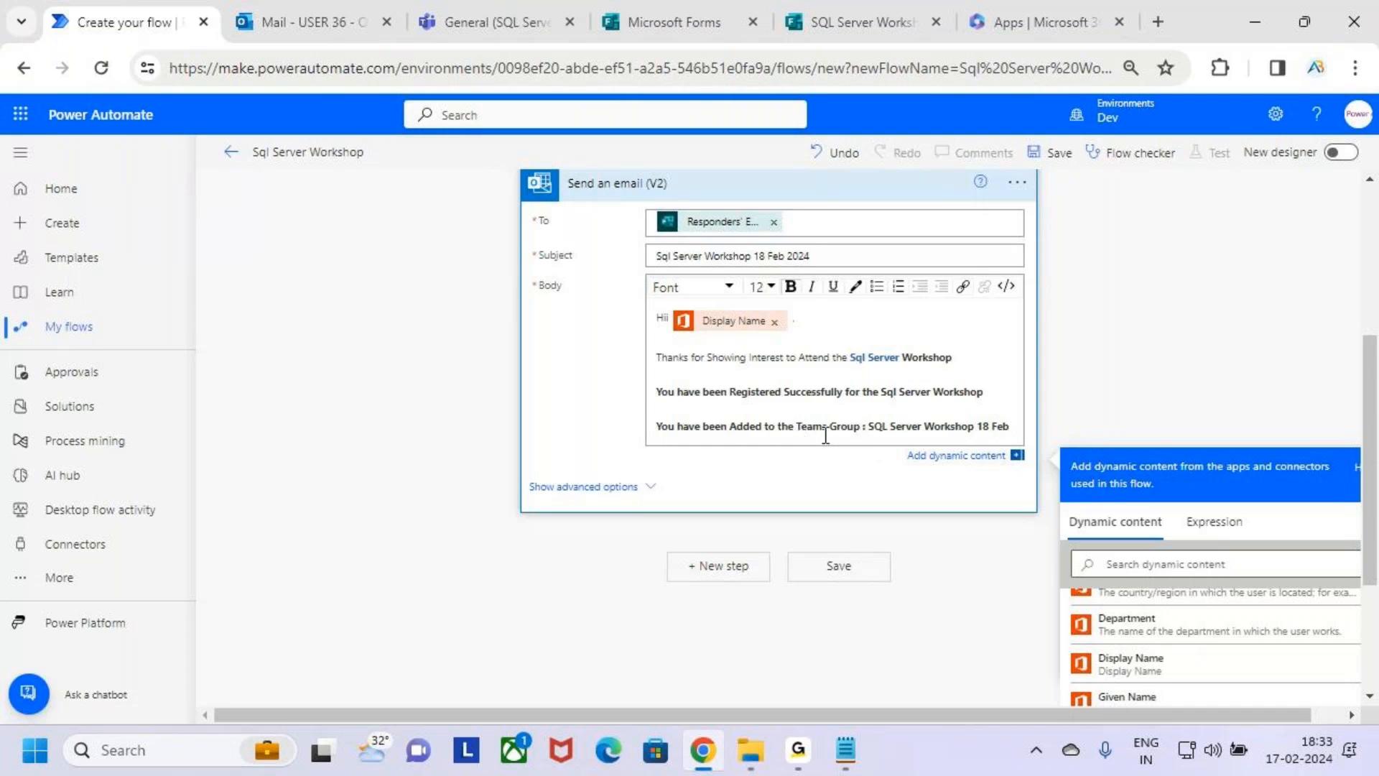
Remove bold from the registration line, from "You have been Added to the" and from the team name "SQL Server Workshop 18 Feb".
{"action": "left_click_drag", "start_coordinate": [791, 431], "coordinate": [649, 398]}
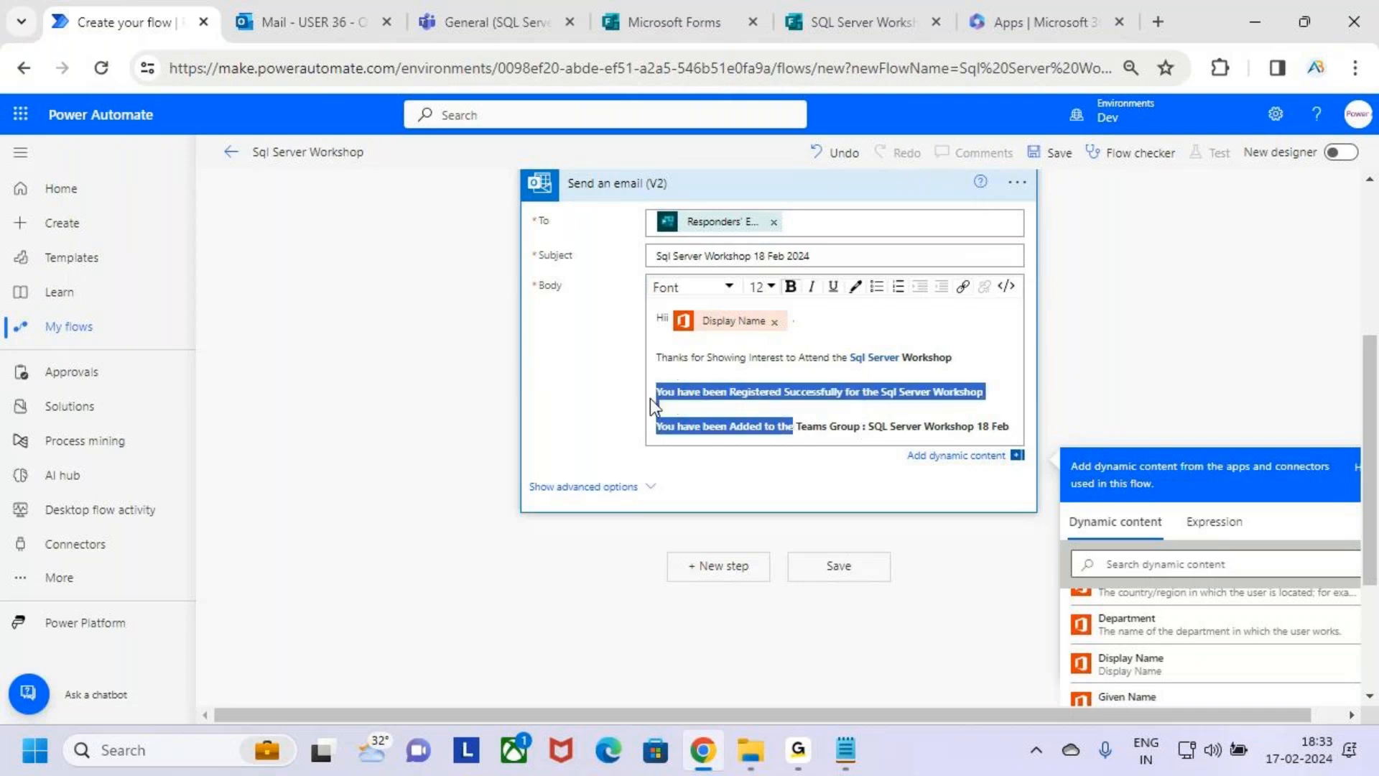
{"action": "left_click", "coordinate": [790, 286]}
{"action": "left_click", "coordinate": [891, 427]}
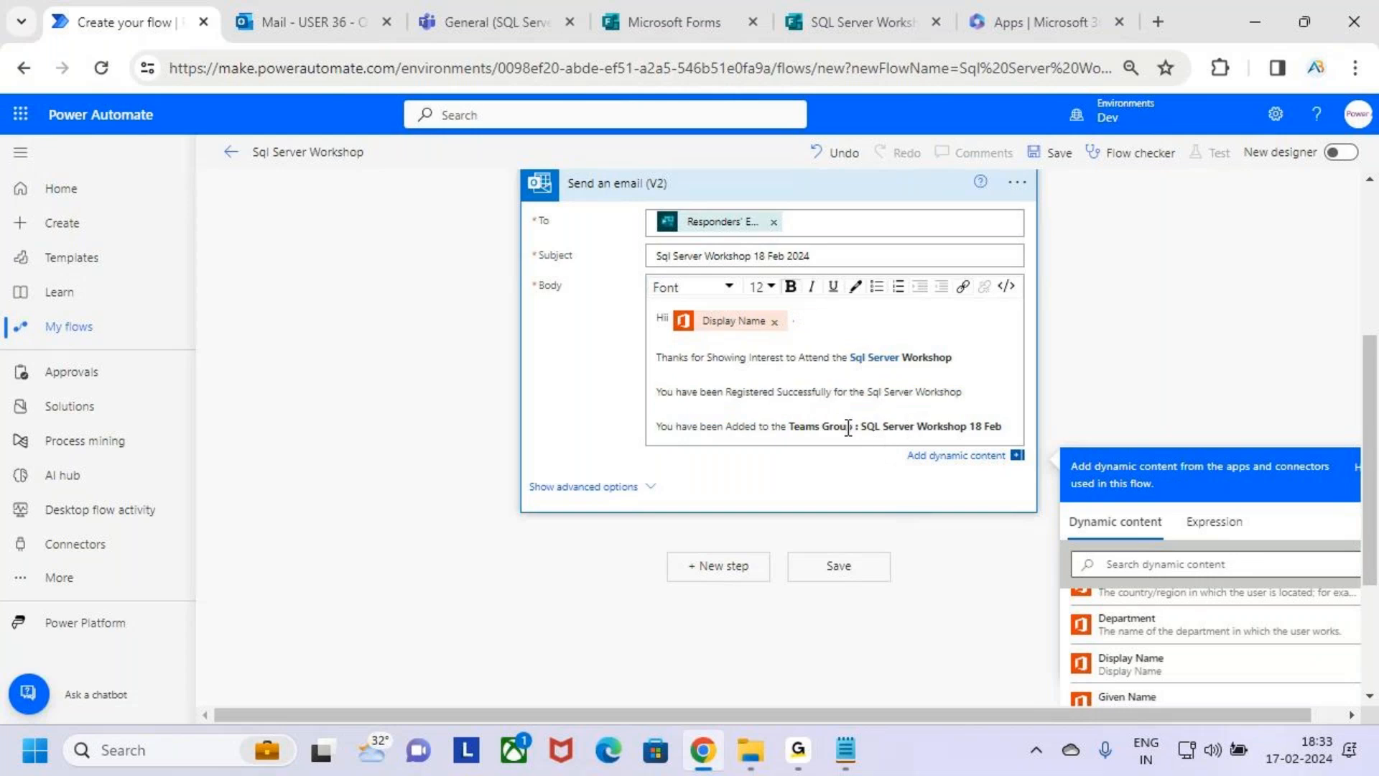
{"action": "mouse_move", "coordinate": [861, 426]}
{"action": "left_mouse_down"}
{"action": "mouse_move", "coordinate": [992, 425]}
{"action": "mouse_move", "coordinate": [861, 427]}
{"action": "left_mouse_up"}
{"action": "left_click", "coordinate": [993, 424]}
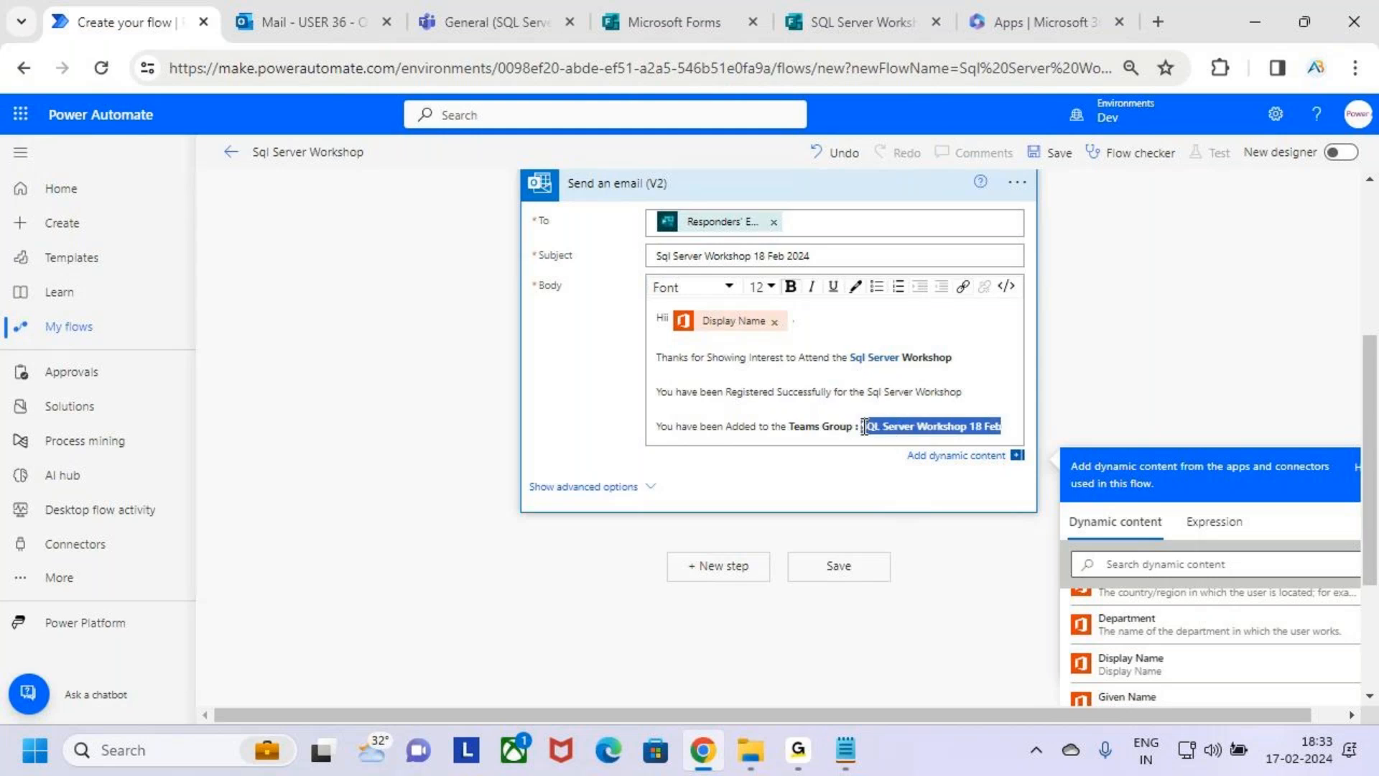
{"action": "left_click", "coordinate": [790, 287]}
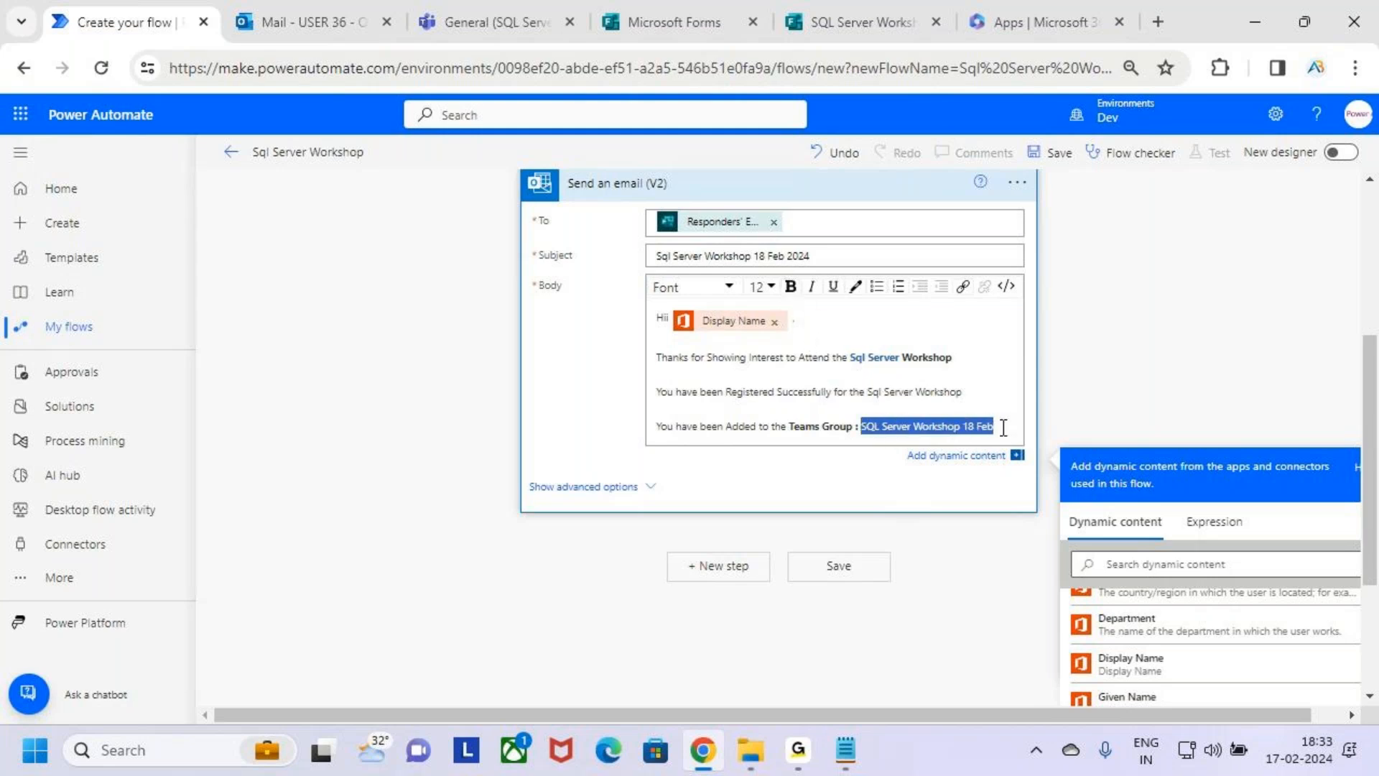
Add the line "Further Details Regarding the Workshop will bve Shared through the Teams Group only." below the Teams group line.
{"action": "left_click", "coordinate": [1003, 427]}
{"action": "key", "text": "Return"}
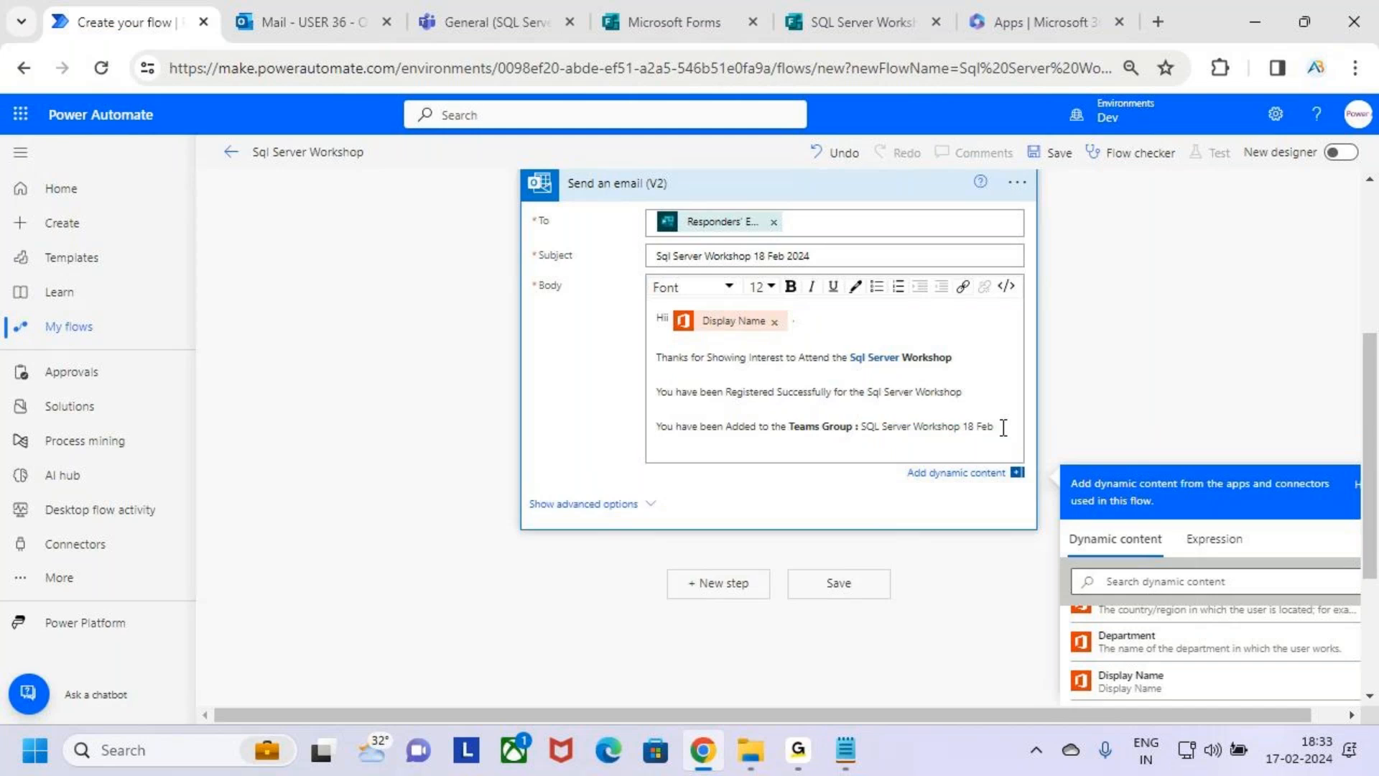
{"action": "key", "text": "Return"}
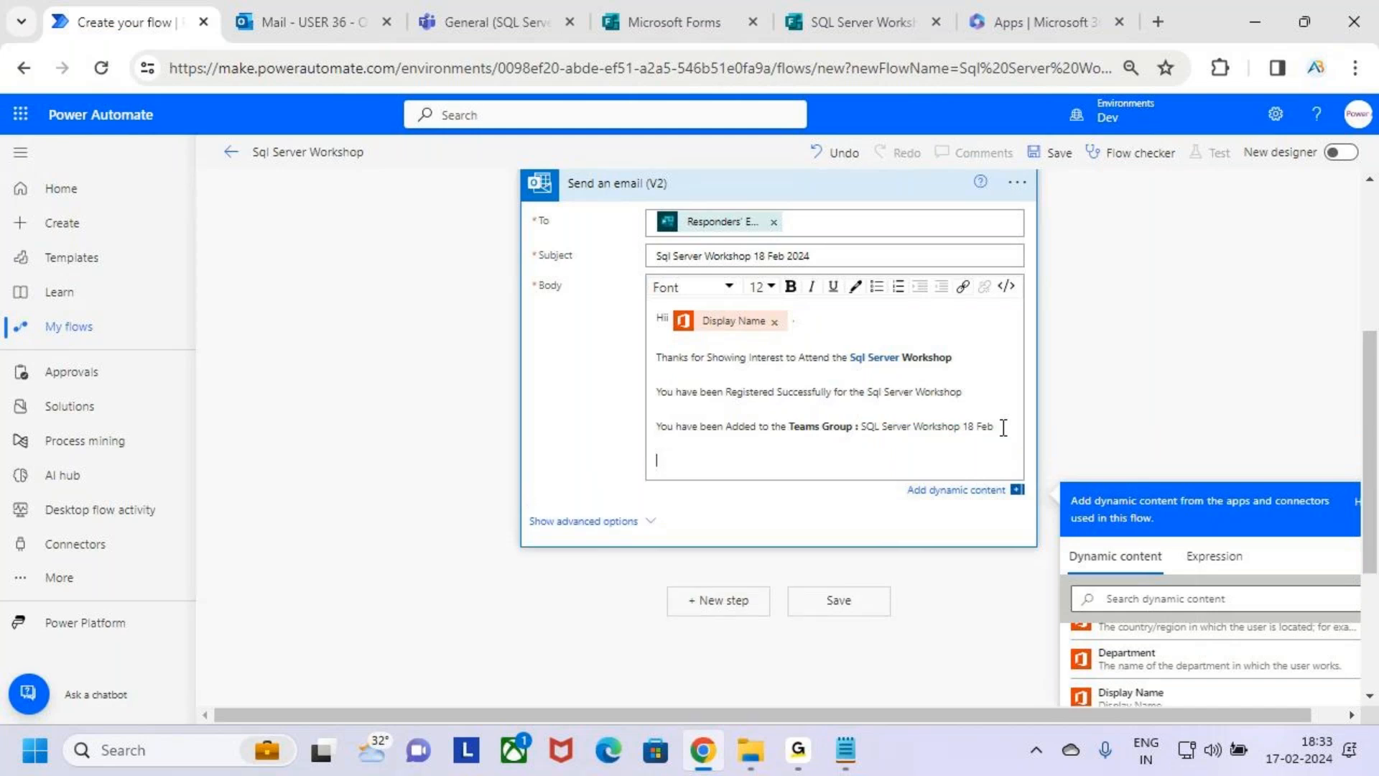
{"action": "type", "text": "Further Details  Regarding t"}
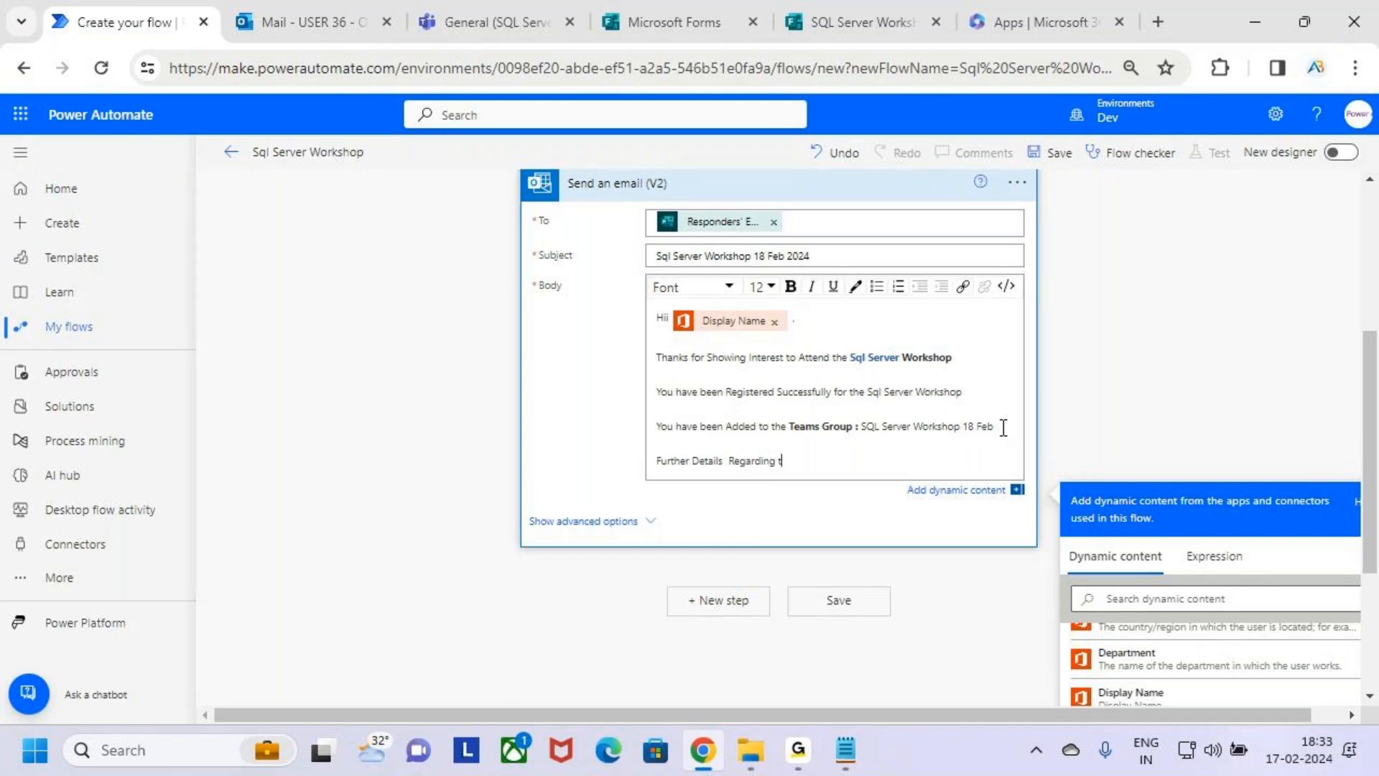
{"action": "type", "text": "he Workshop will bve Shared thr"}
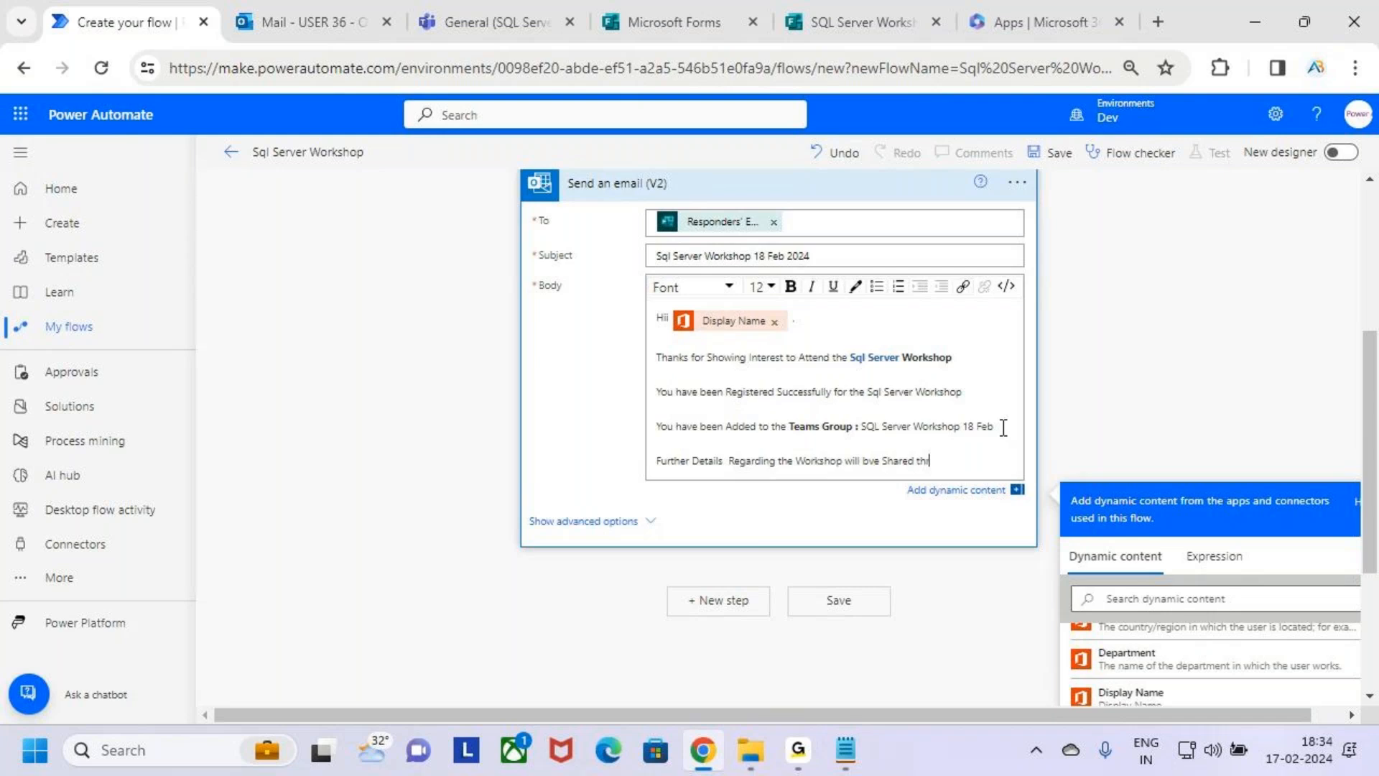
{"action": "type", "text": "gh the Teams Group Onkl"}
{"action": "key", "text": "BackSpace"}
{"action": "key", "text": "BackSpace"}
{"action": "key", "text": "BackSpace"}
{"action": "key", "text": "BackSpace"}
{"action": "key", "text": "BackSpace"}
{"action": "type", "text": "on"}
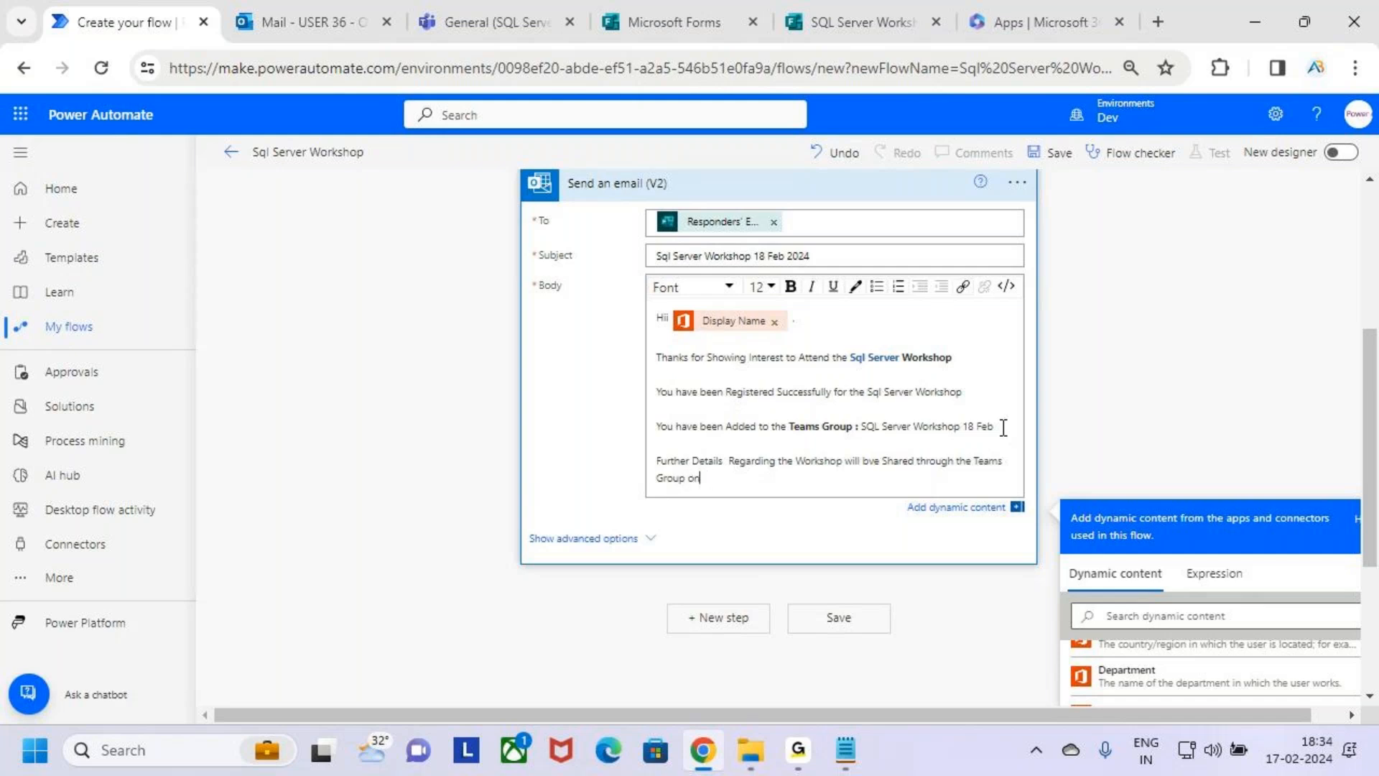
{"action": "type", "text": "ly."}
Add the sign-off "Thanks," and "AB Trainings" on two lines at the end of the body, after some blank lines.
{"action": "key", "text": "Return"}
{"action": "key", "text": "Return"}
{"action": "key", "text": "Return"}
{"action": "key", "text": "Return"}
{"action": "type", "text": "Thanka"}
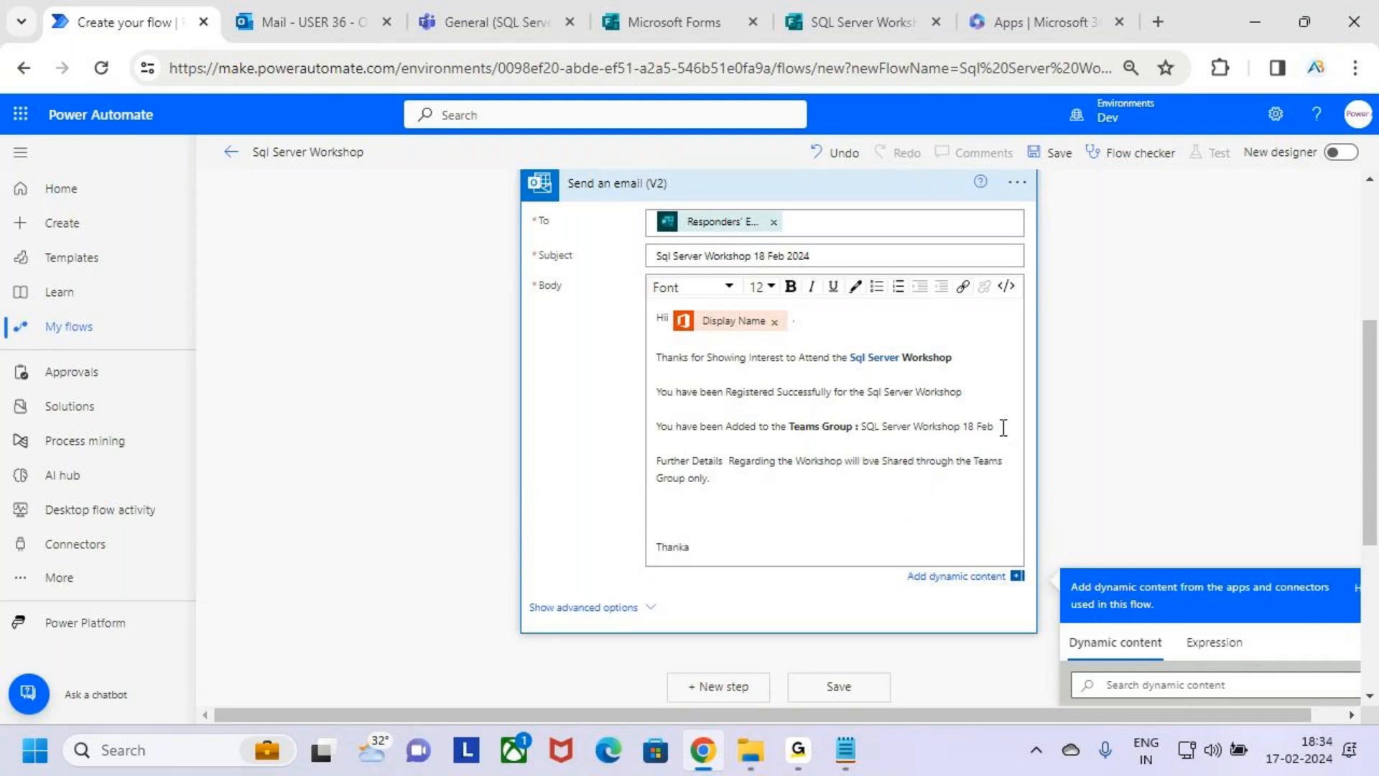
{"action": "key", "text": "BackSpace"}
{"action": "key", "text": "BackSpace"}
{"action": "key", "text": "BackSpace"}
{"action": "key", "text": "BackSpace"}
{"action": "type", "text": "nks,"}
{"action": "key", "text": "Return"}
{"action": "type", "text": "AB Trainings"}
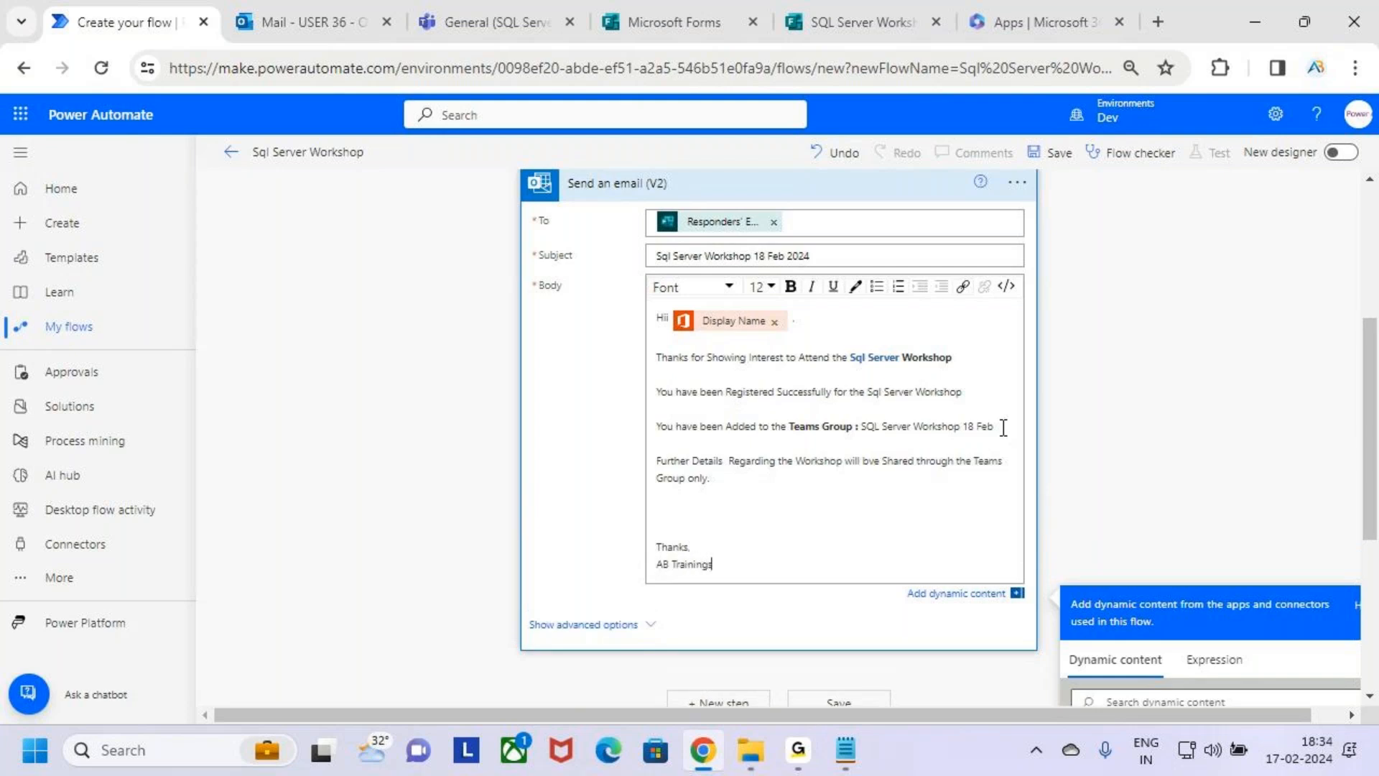
Make the sign-off lines "Thanks," and "AB Trainings" bold.
{"action": "left_click", "coordinate": [704, 544]}
{"action": "left_click_drag", "start_coordinate": [736, 565], "coordinate": [689, 528]}
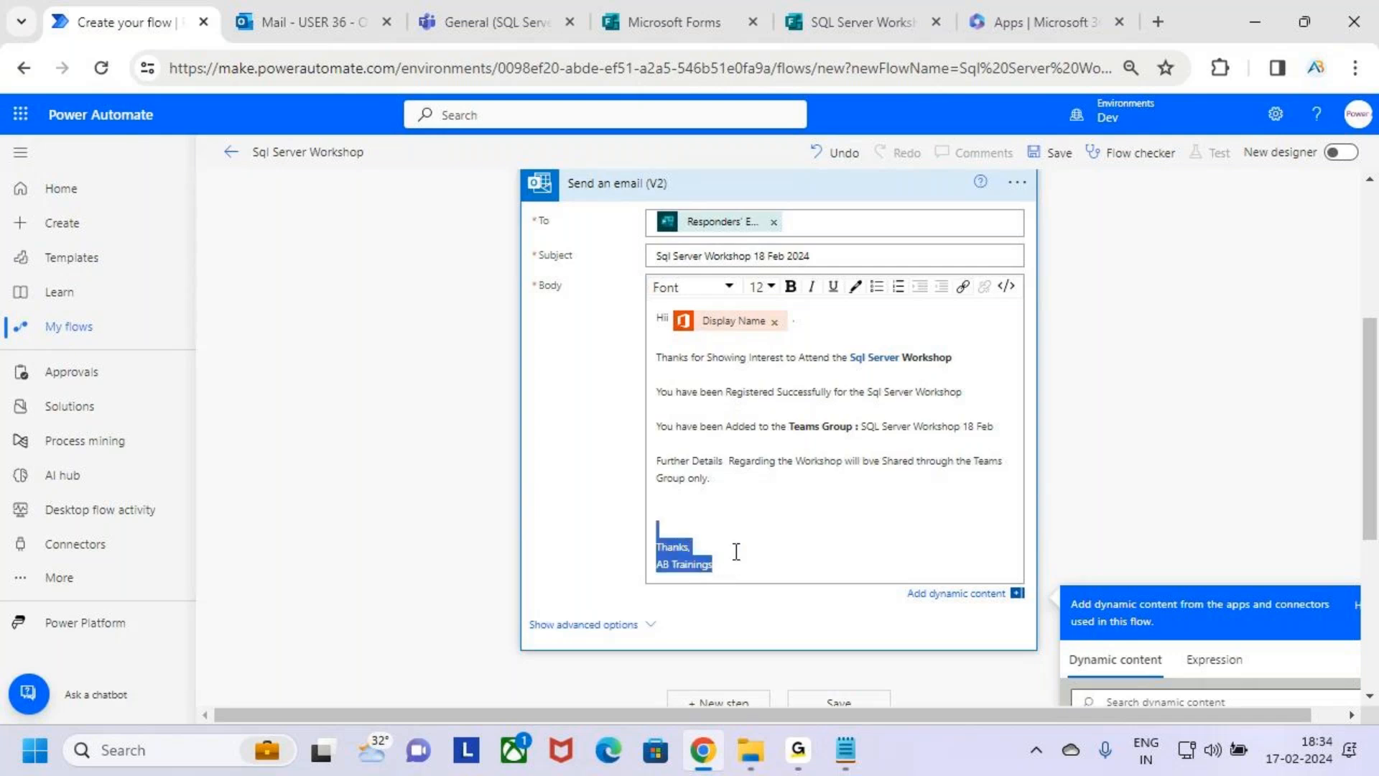
{"action": "left_click", "coordinate": [792, 287]}
{"action": "left_click", "coordinate": [833, 525]}
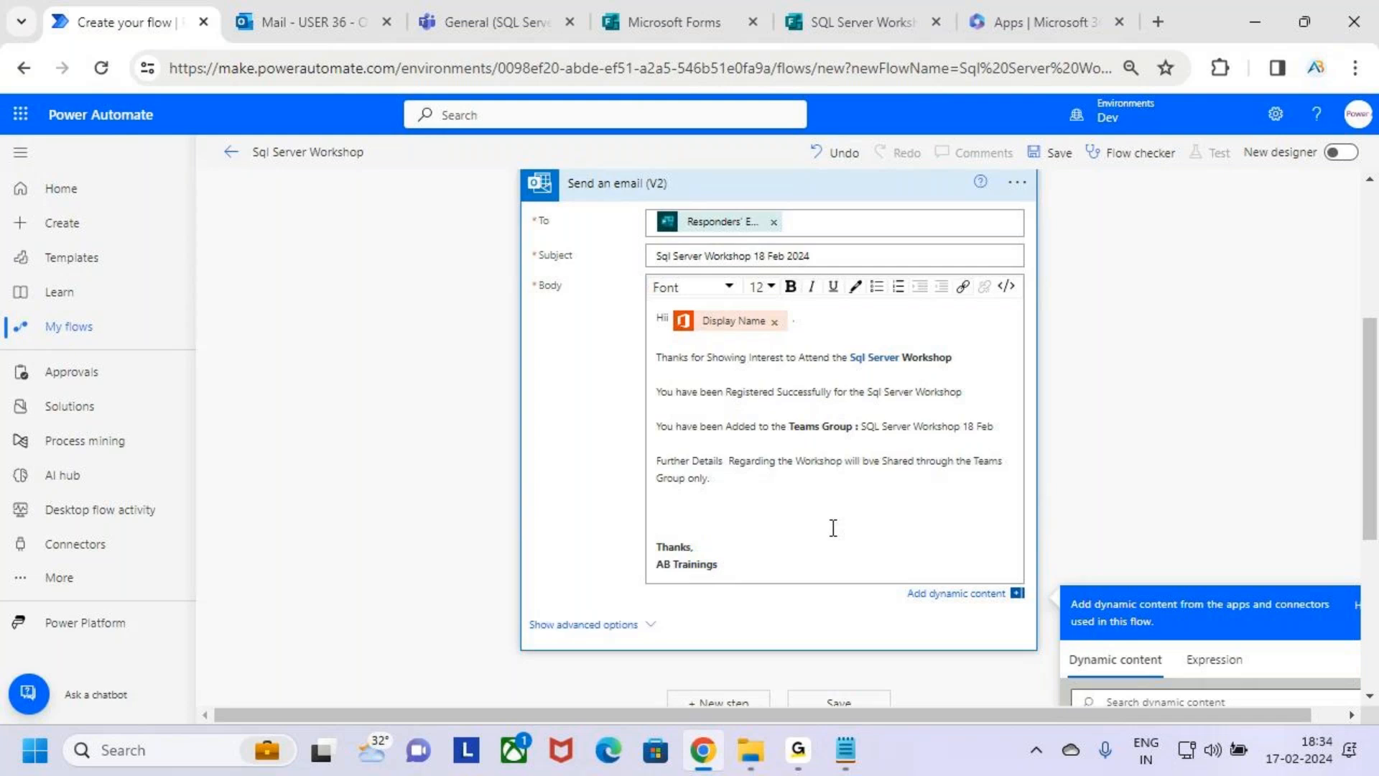
{"action": "scroll", "coordinate": [784, 426], "scroll_direction": "up", "scroll_amount": 2}
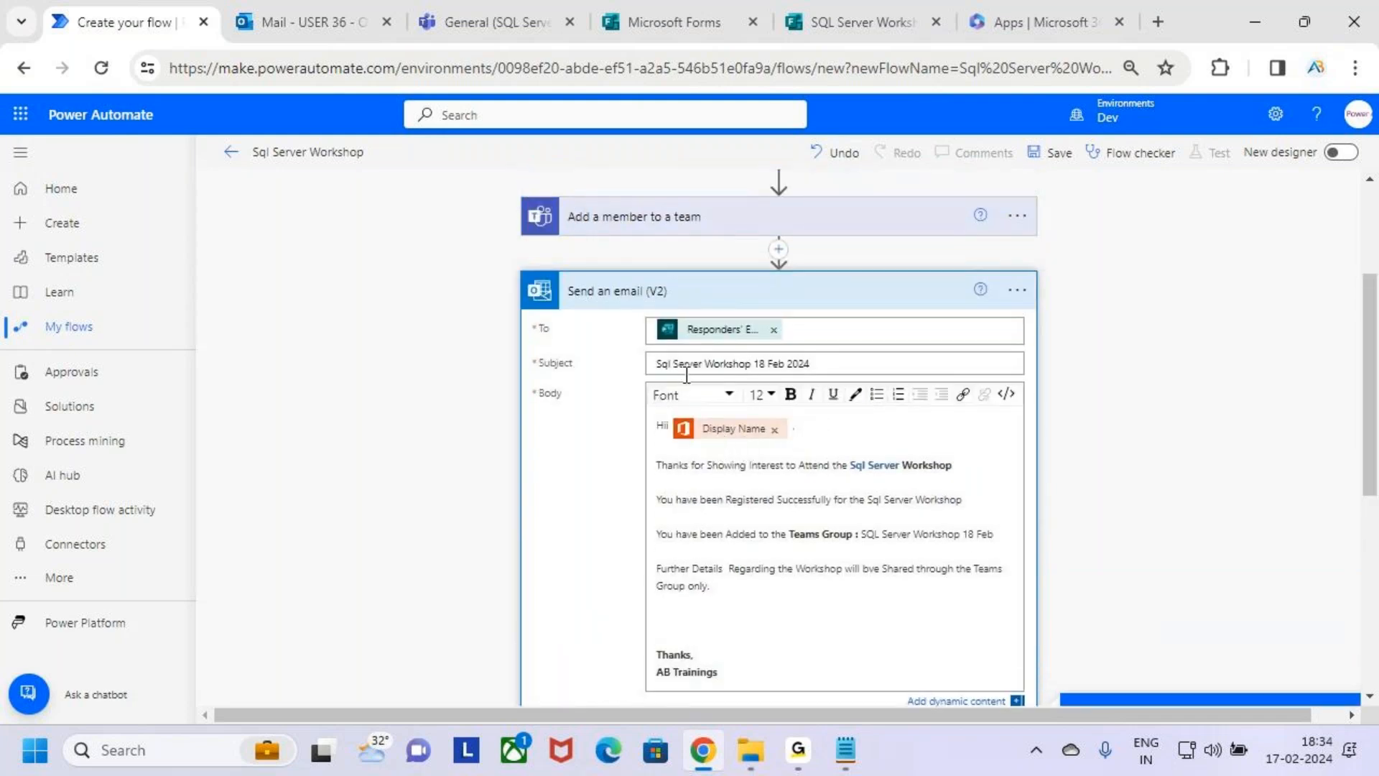
{"action": "left_click_drag", "start_coordinate": [683, 364], "coordinate": [827, 369]}
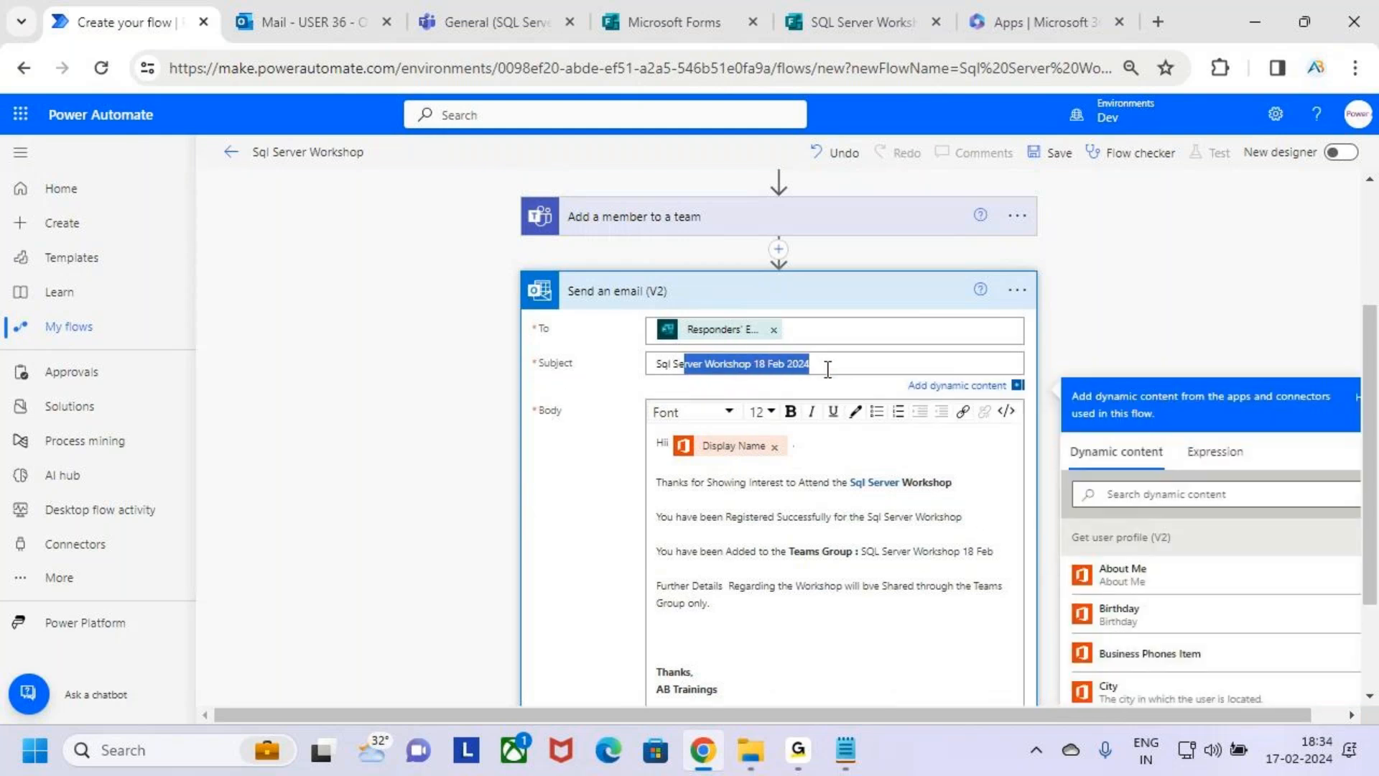
{"action": "left_click", "coordinate": [866, 372]}
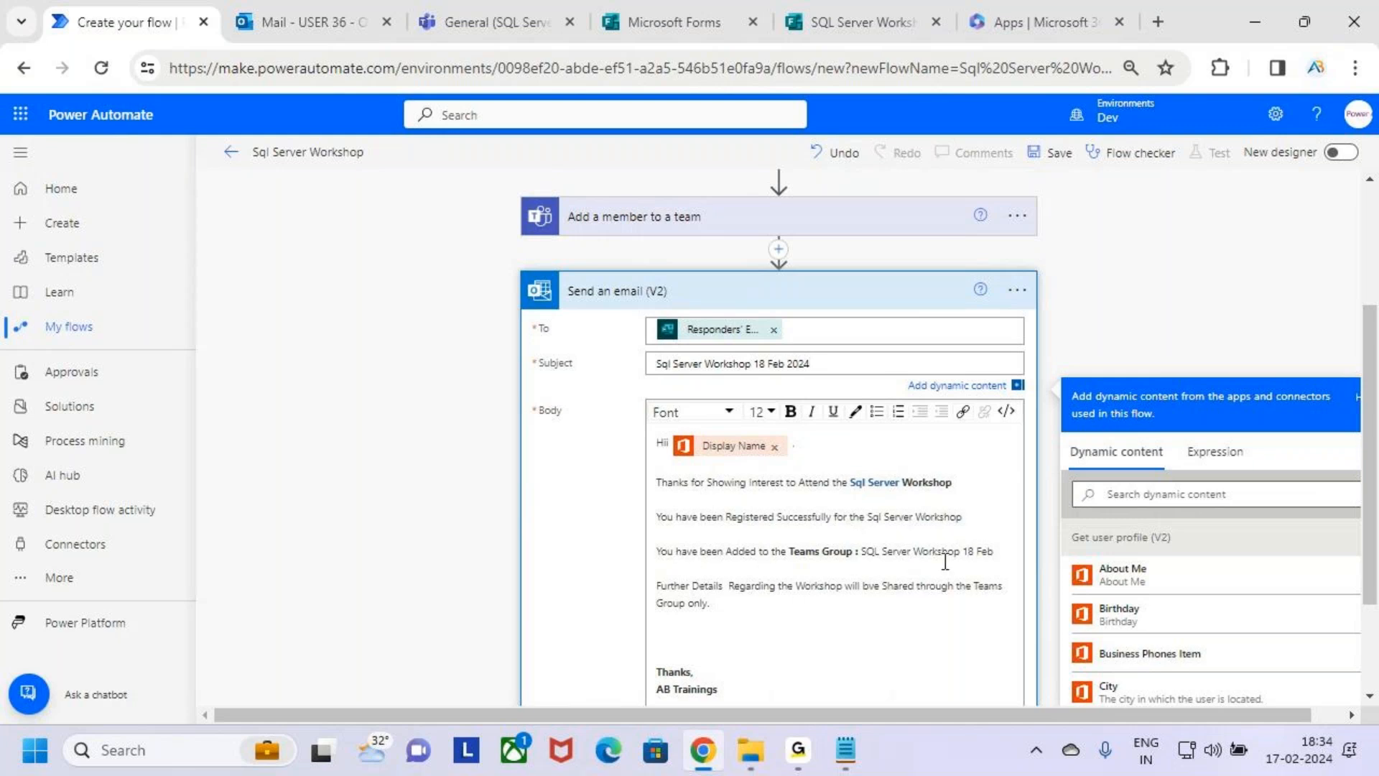
{"action": "left_click_drag", "start_coordinate": [861, 553], "coordinate": [953, 559]}
{"action": "left_click", "coordinate": [880, 606]}
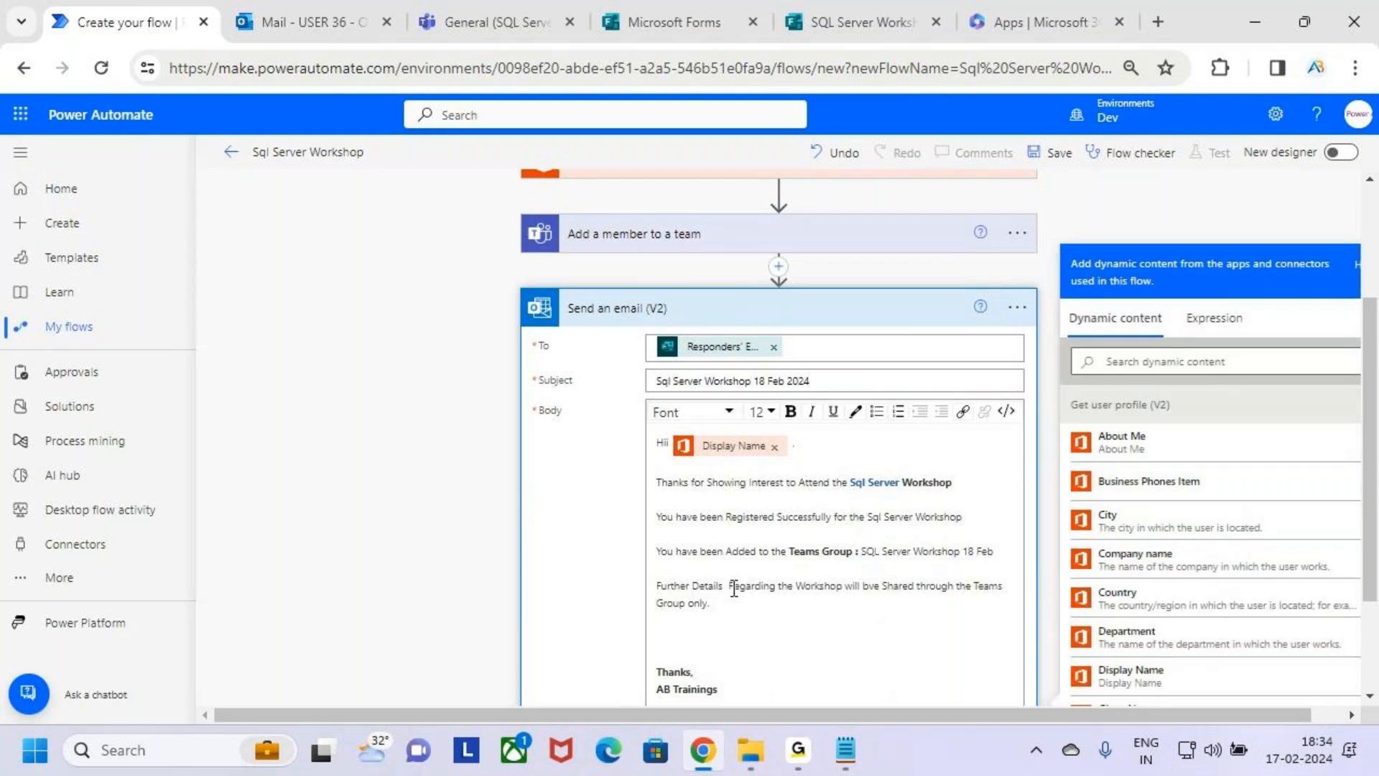
Remove the extra space before "Regarding" in the further-details line and correct "bve" to "be".
{"action": "key", "text": "BackSpace"}
{"action": "key", "text": "BackSpace"}
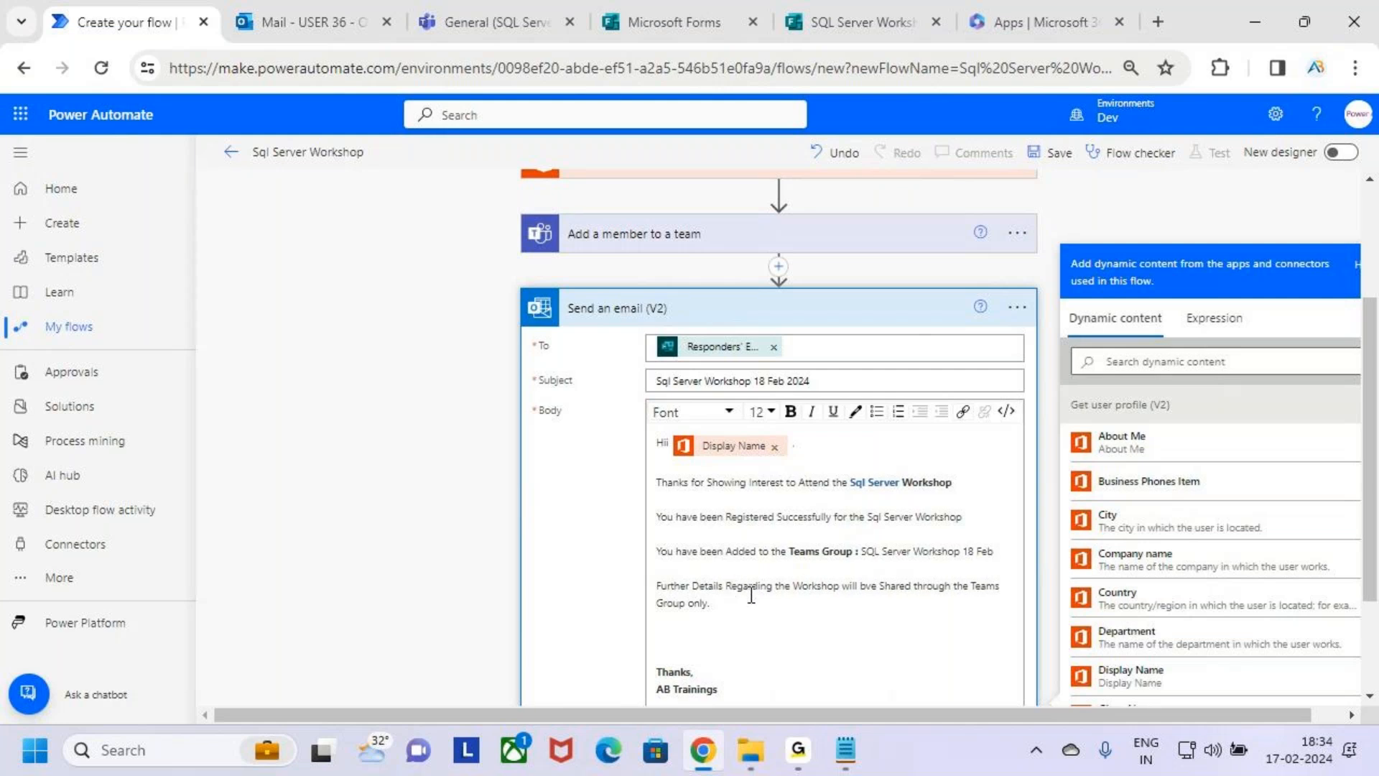
{"action": "double_click", "coordinate": [868, 586]}
{"action": "type", "text": "B"}
{"action": "key", "text": "BackSpace"}
{"action": "type", "text": "be"}
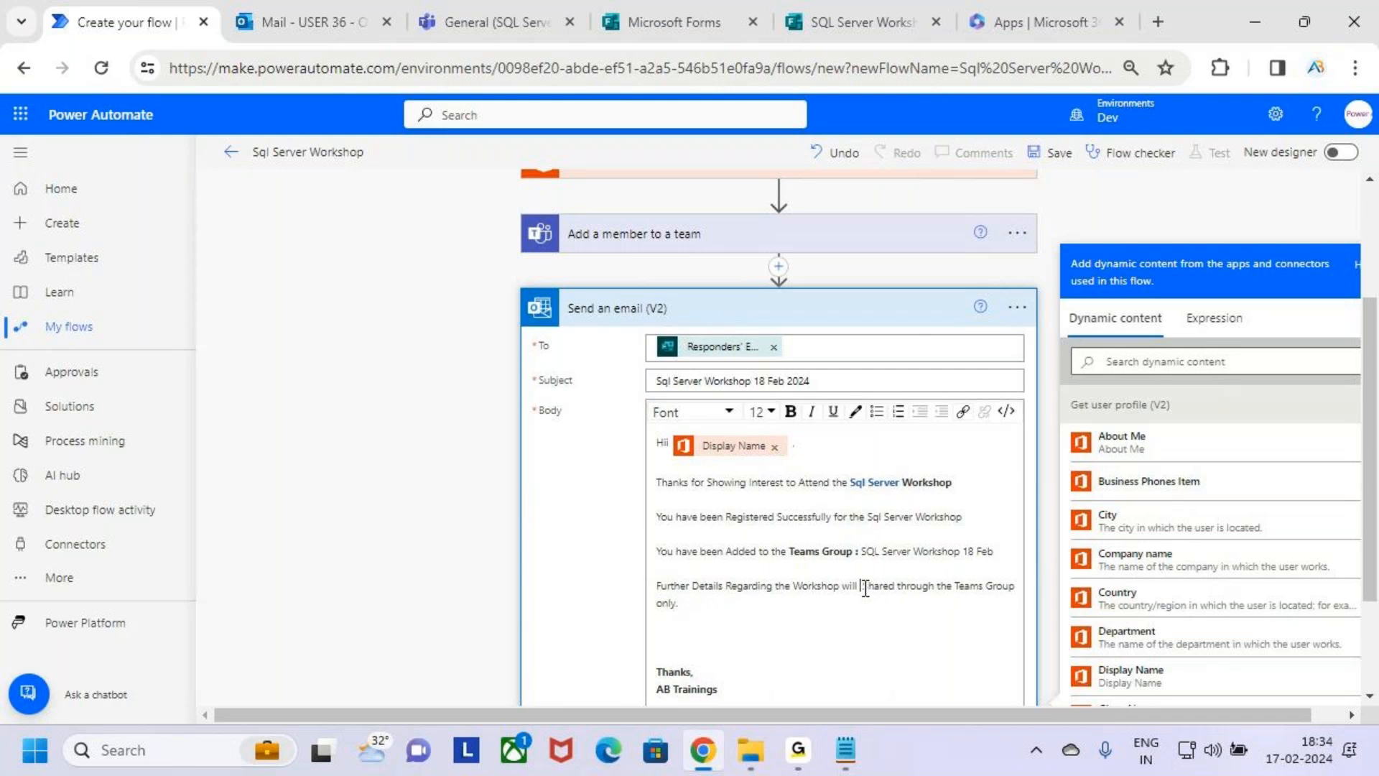
{"action": "double_click", "coordinate": [923, 588]}
{"action": "left_click", "coordinate": [749, 608]}
Collapse the Send an email (V2) action so that the whole flow is listed.
{"action": "scroll", "coordinate": [751, 611], "scroll_direction": "down", "scroll_amount": 3}
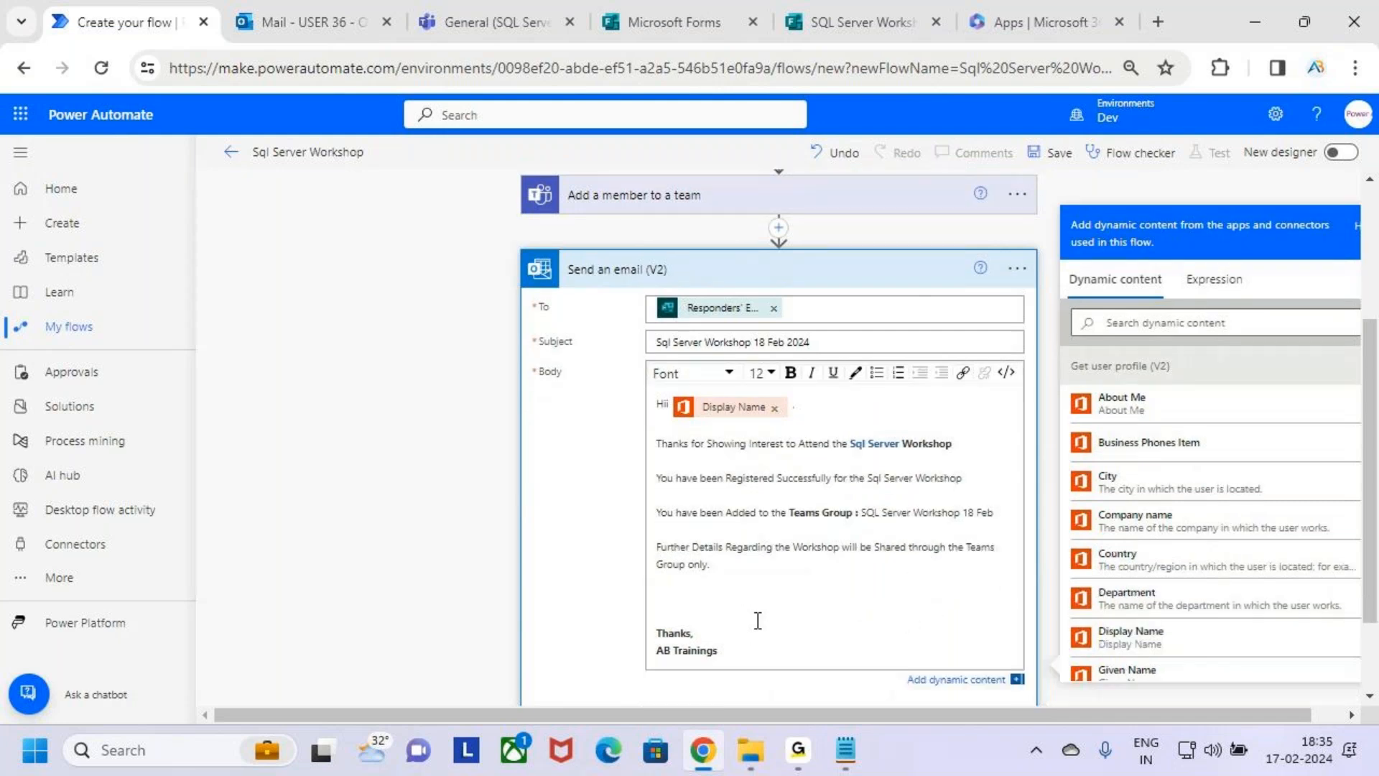
{"action": "scroll", "coordinate": [752, 610], "scroll_direction": "up", "scroll_amount": 5}
{"action": "scroll", "coordinate": [751, 611], "scroll_direction": "up", "scroll_amount": 1}
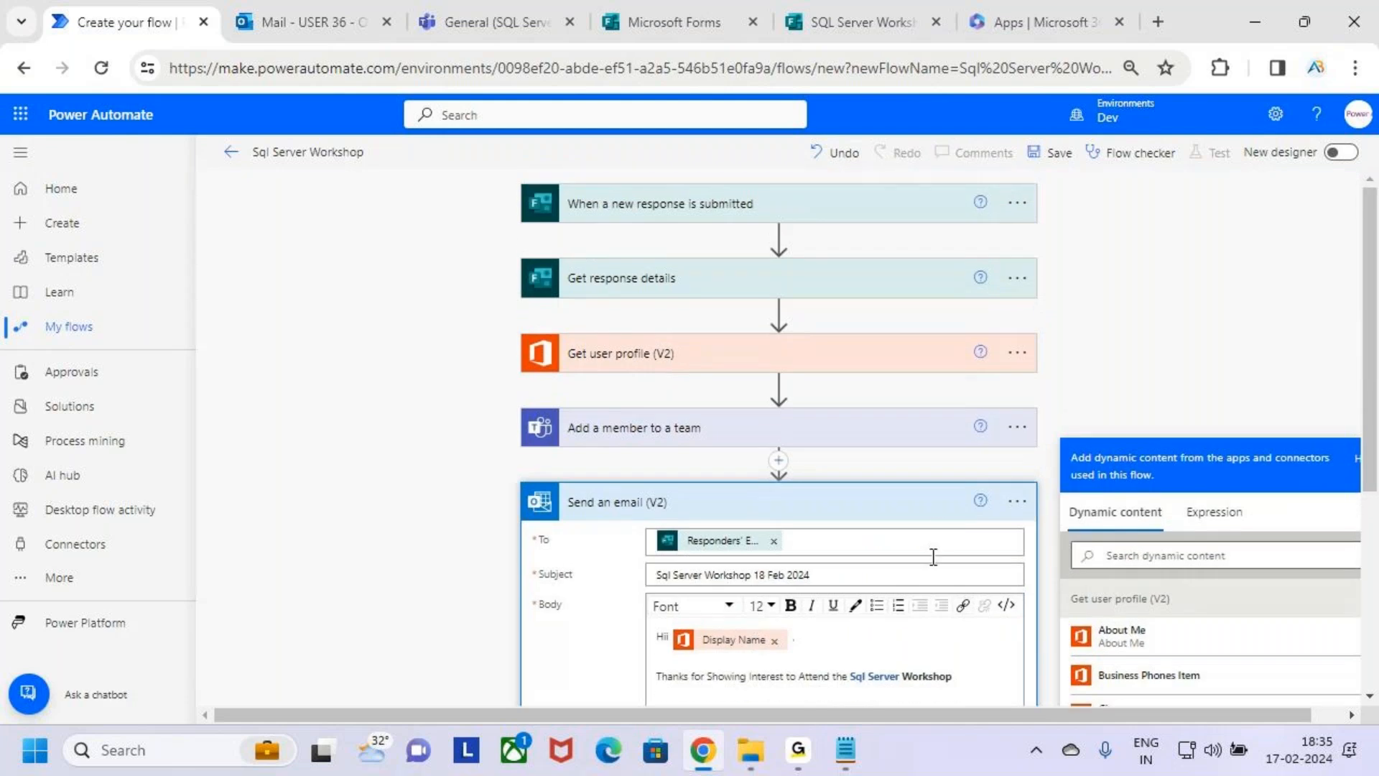
{"action": "left_click", "coordinate": [901, 516]}
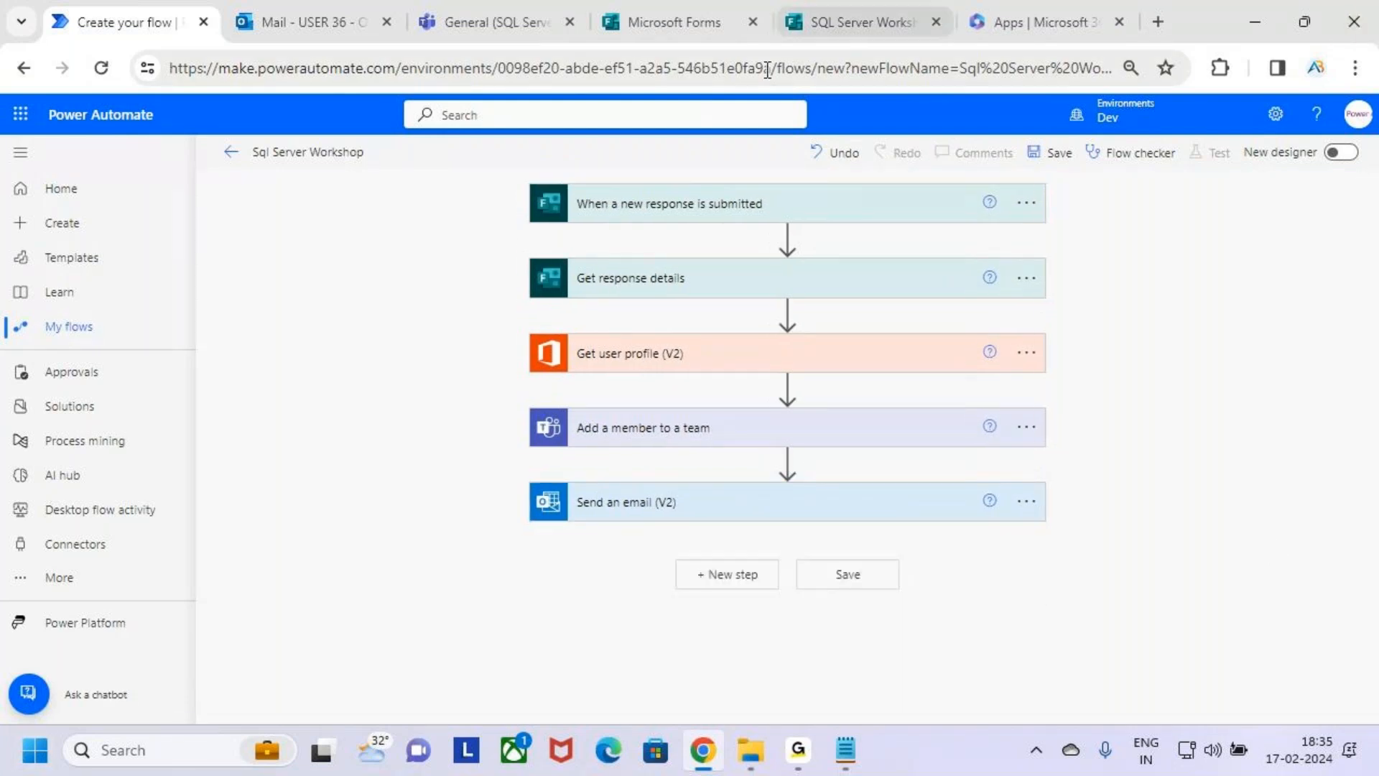
{"action": "key", "text": "ctrl+2"}
{"action": "mouse_move", "coordinate": [507, 174]}
{"action": "left_mouse_down"}
{"action": "mouse_move", "coordinate": [850, 233]}
{"action": "mouse_move", "coordinate": [1073, 224]}
{"action": "left_mouse_up"}
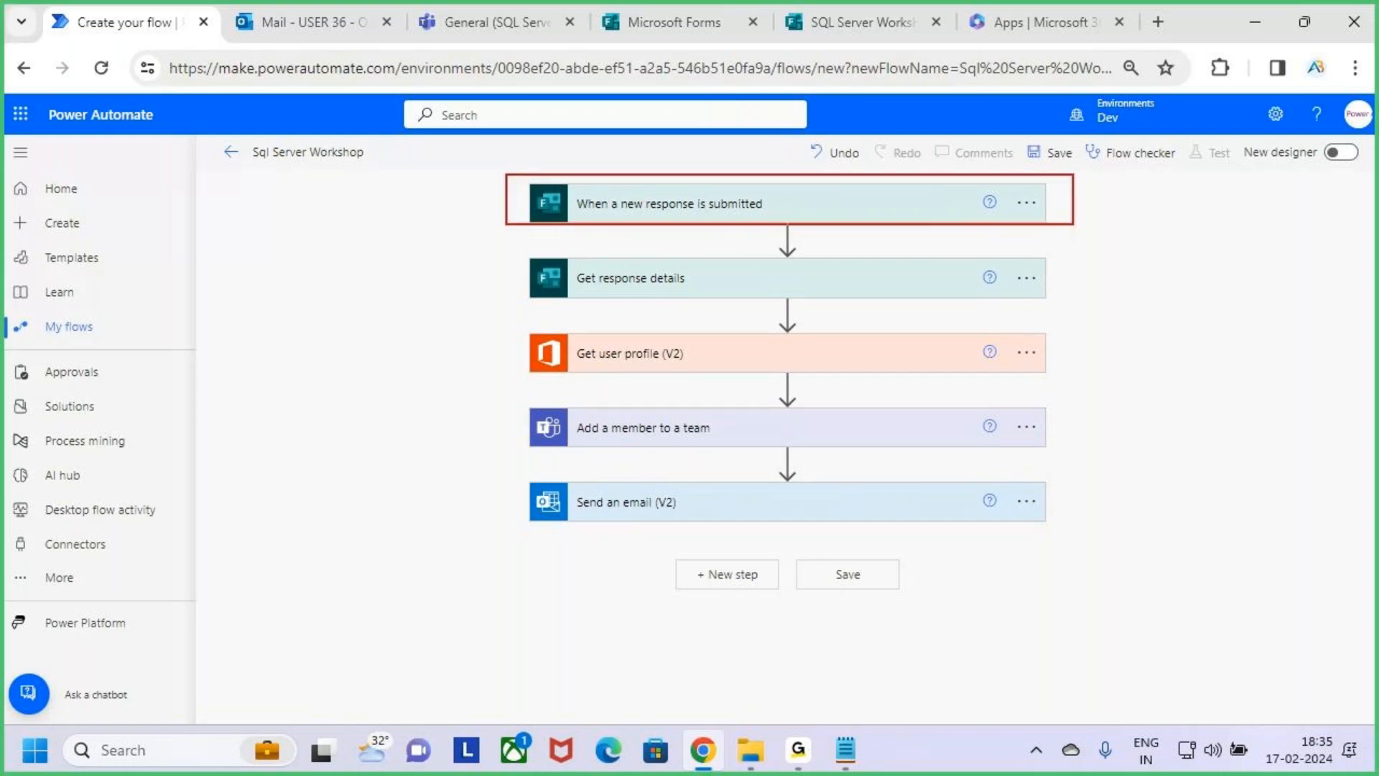
Review the settings of the Get response details and Get user profile (V2) actions, collapsing each one after checking it.
{"action": "key", "text": "Escape"}
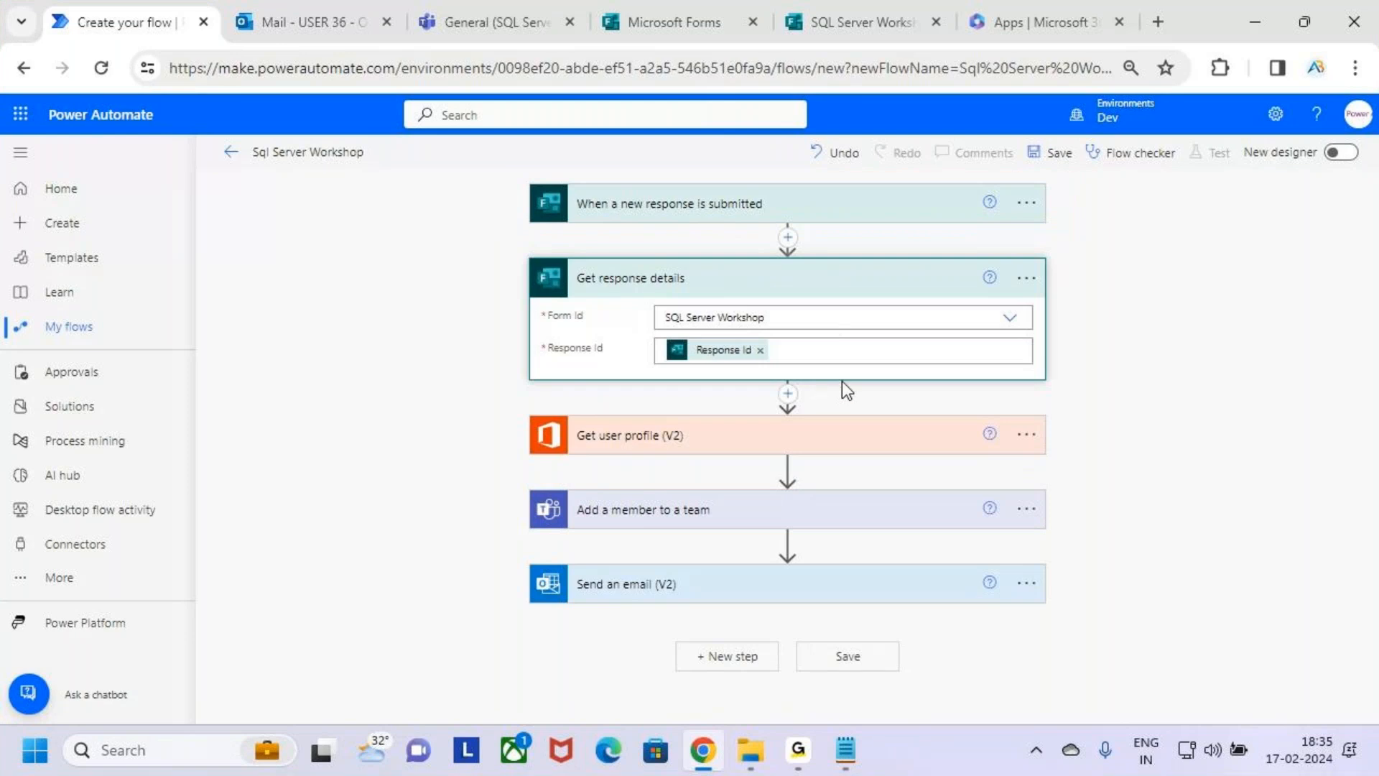
{"action": "left_click", "coordinate": [911, 287]}
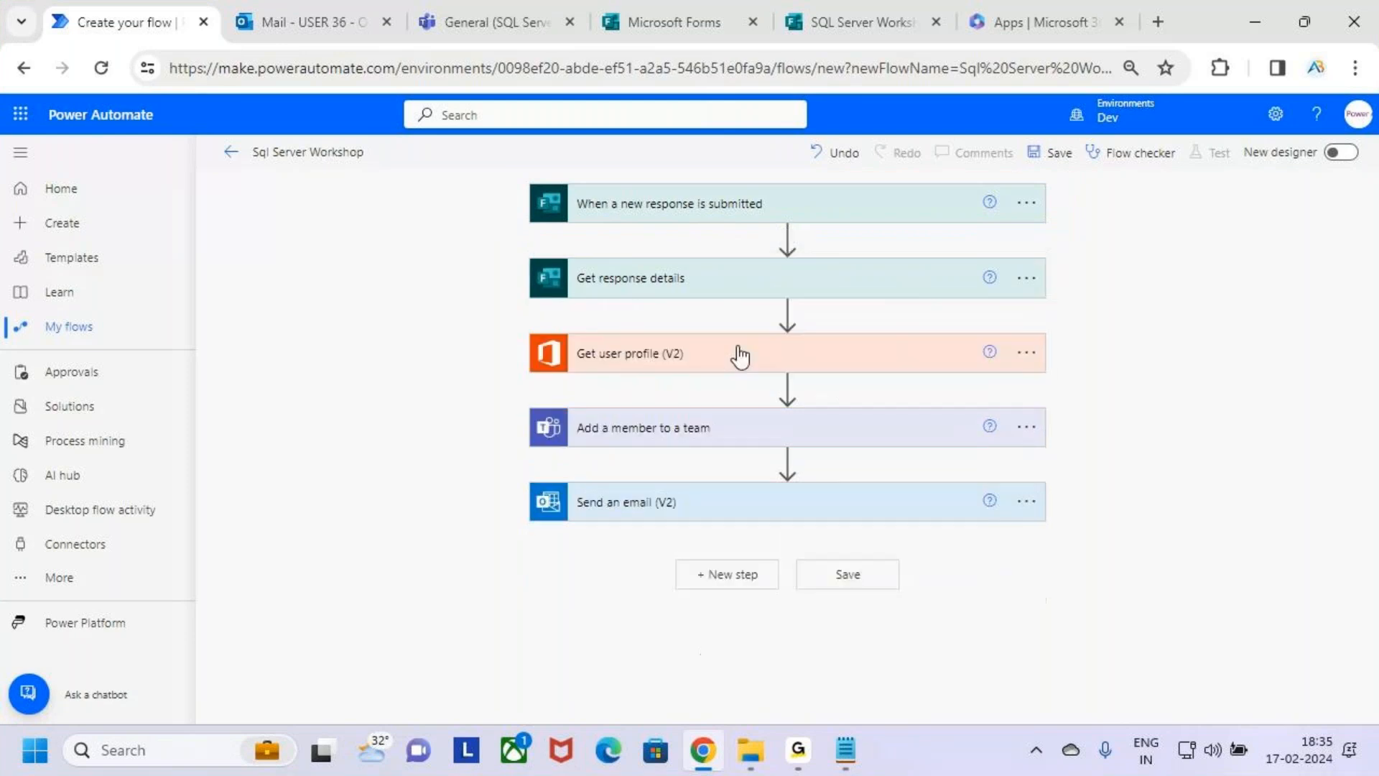
{"action": "left_click", "coordinate": [827, 356]}
{"action": "key", "text": "ctrl+2"}
{"action": "left_click_drag", "start_coordinate": [568, 332], "coordinate": [734, 379]}
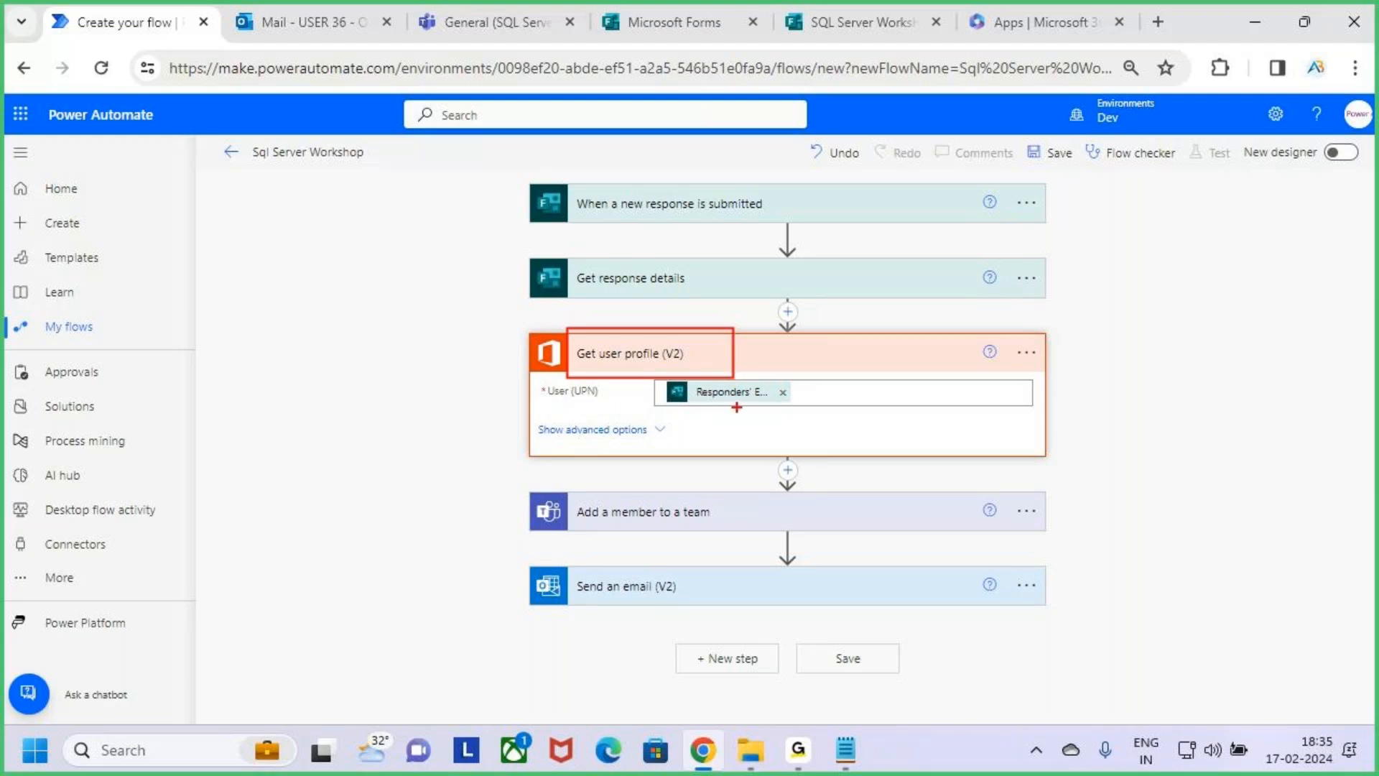
{"action": "key", "text": "Escape"}
{"action": "left_click", "coordinate": [862, 362]}
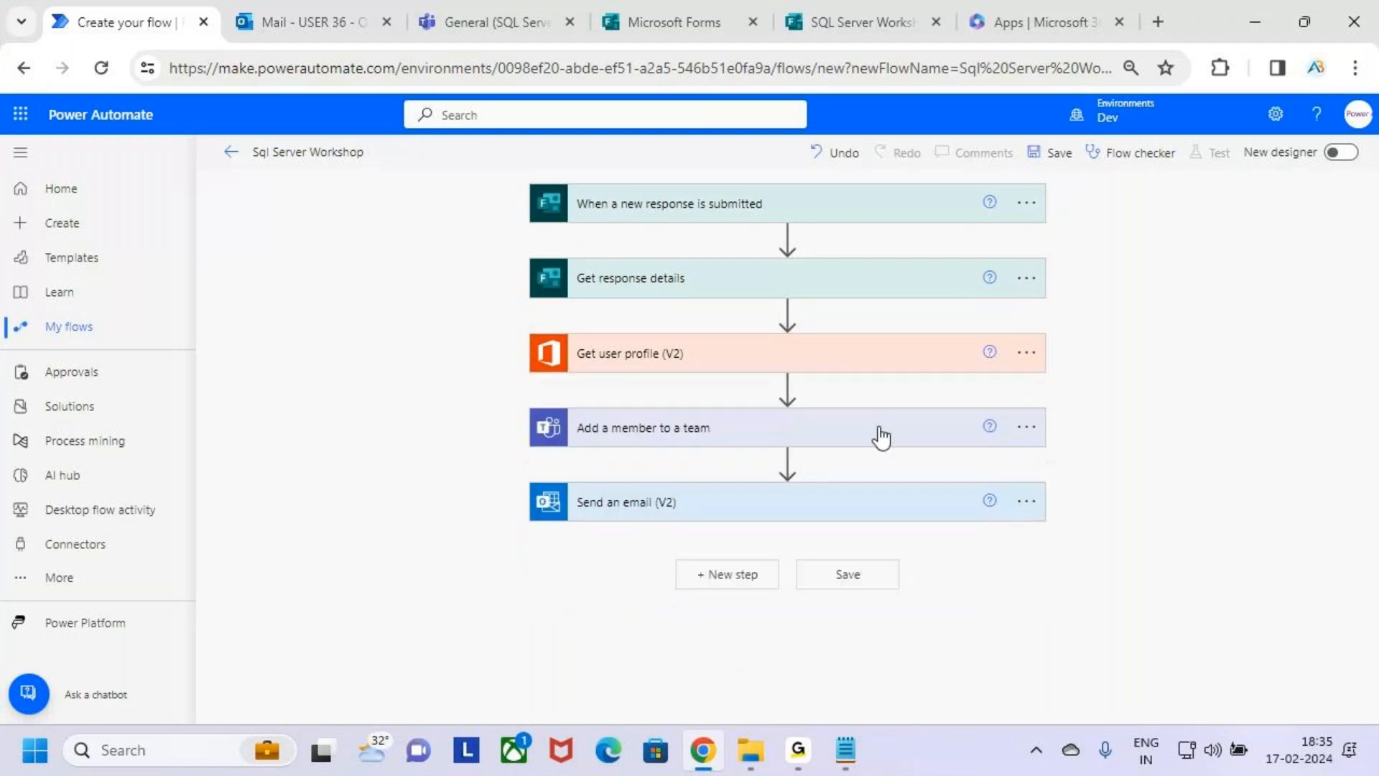
Review the team and member fields of Add a member to a team and the message in Send an email (V2), collapsing both.
{"action": "left_click", "coordinate": [818, 468]}
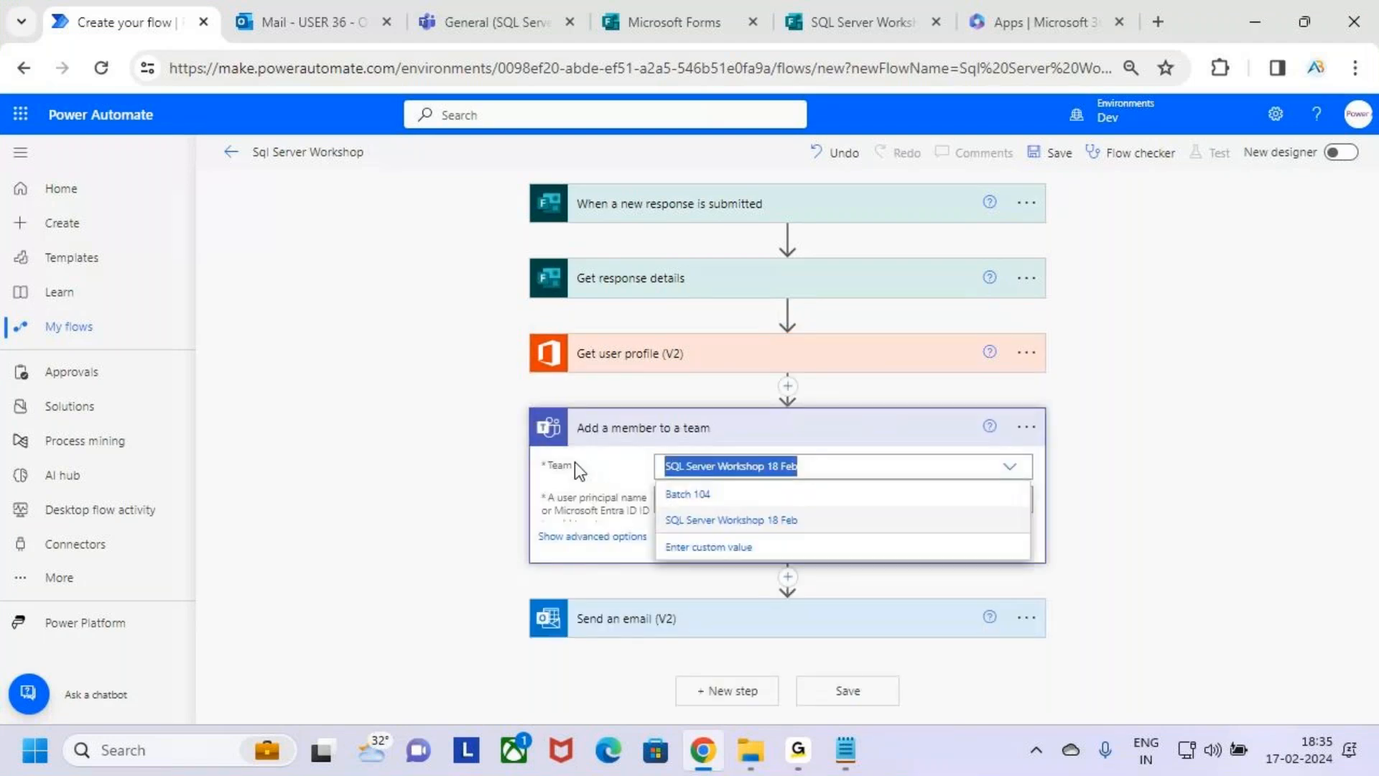
{"action": "left_click", "coordinate": [1129, 506]}
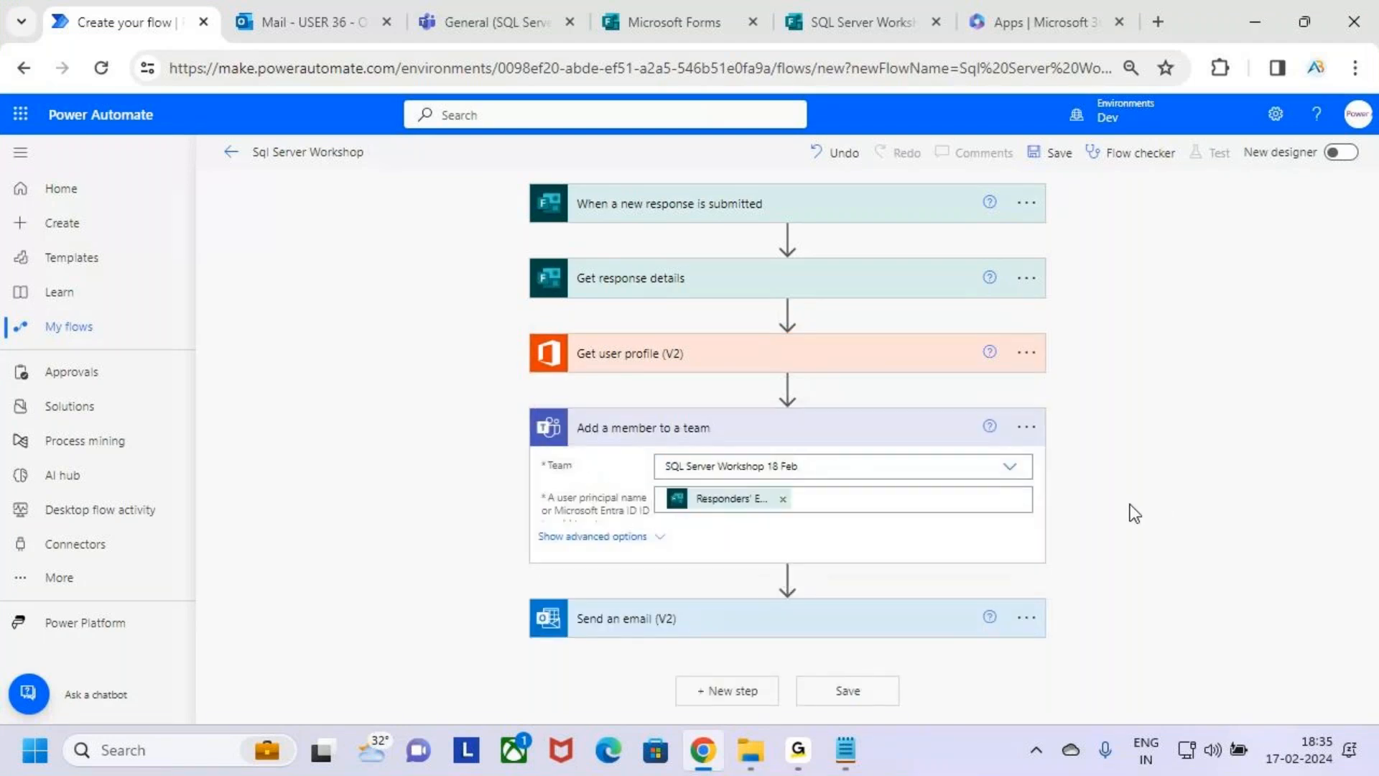
{"action": "left_click", "coordinate": [845, 501]}
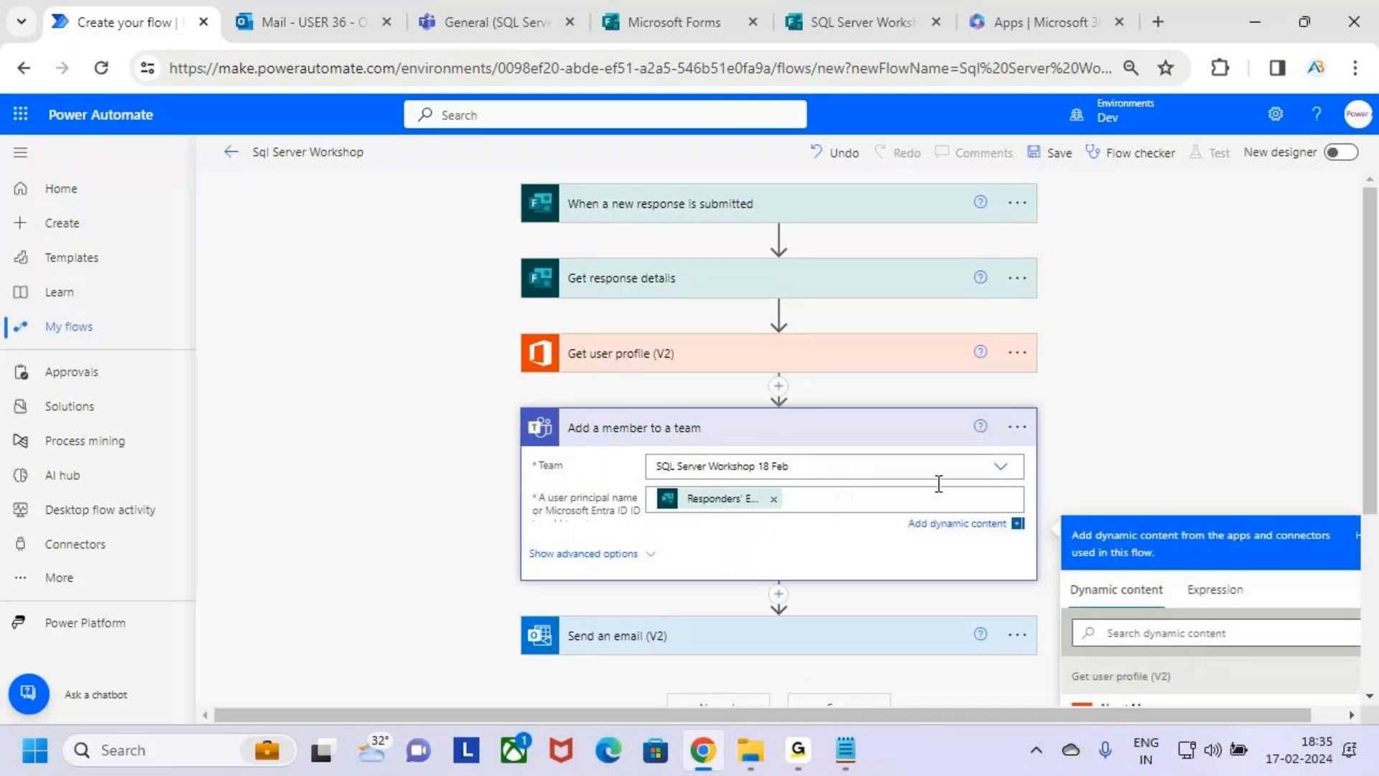
{"action": "left_click", "coordinate": [1174, 431]}
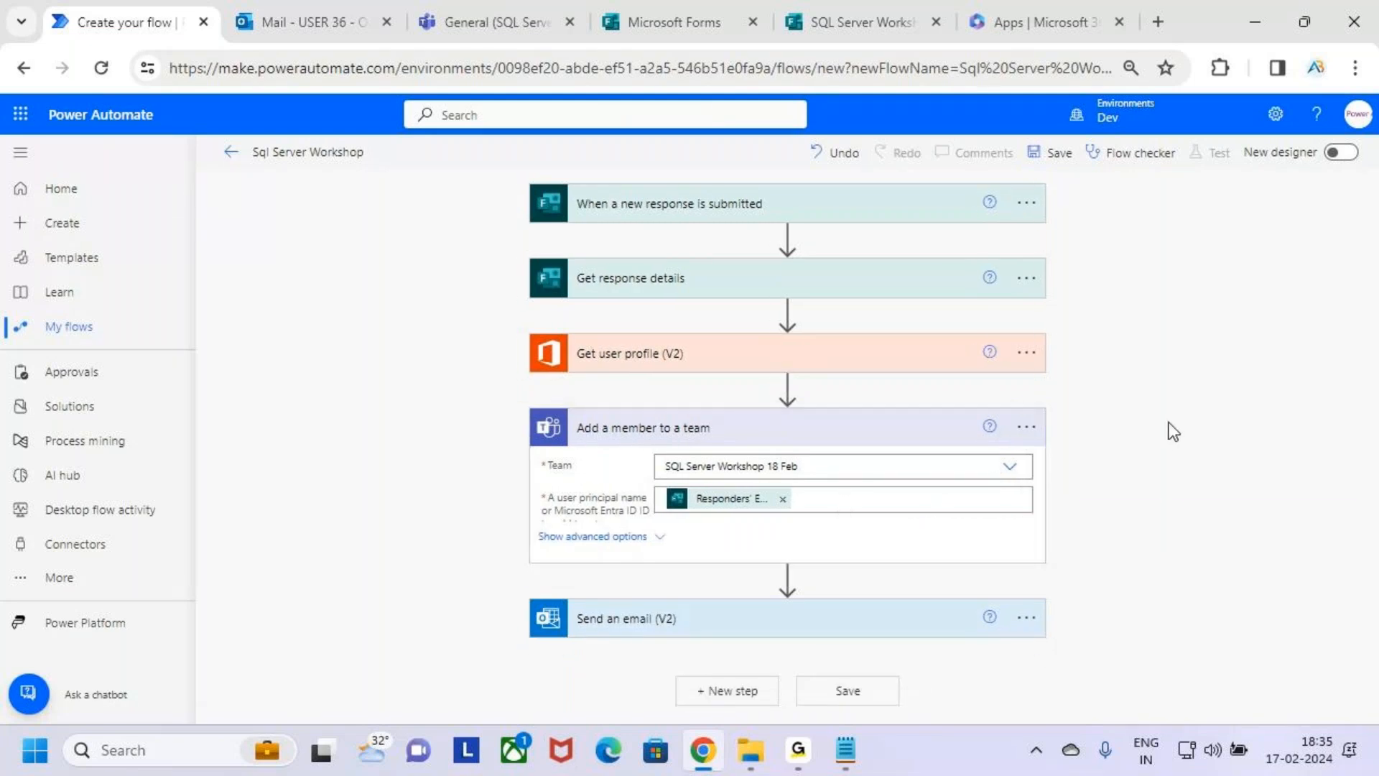
{"action": "left_click", "coordinate": [903, 440]}
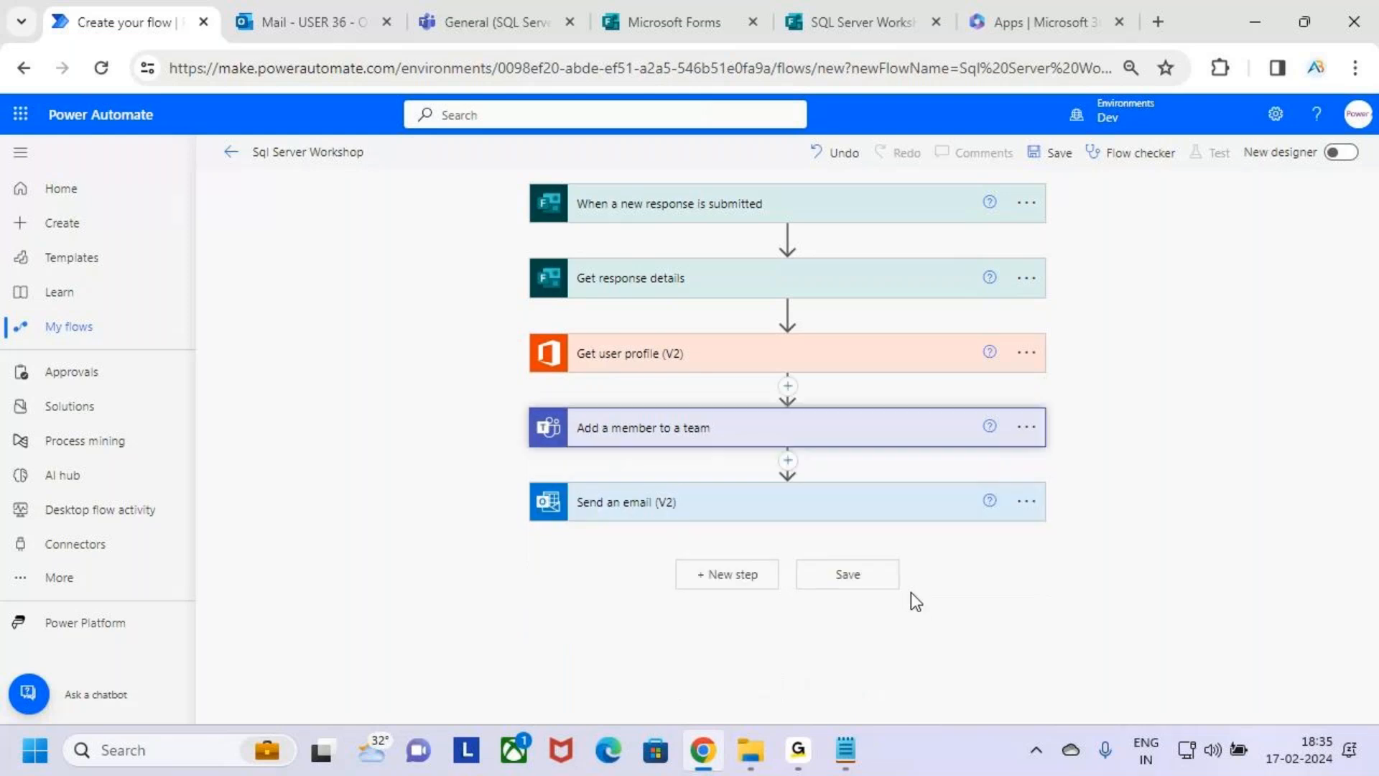
{"action": "left_click", "coordinate": [905, 510]}
{"action": "scroll", "coordinate": [904, 514], "scroll_direction": "down", "scroll_amount": 3}
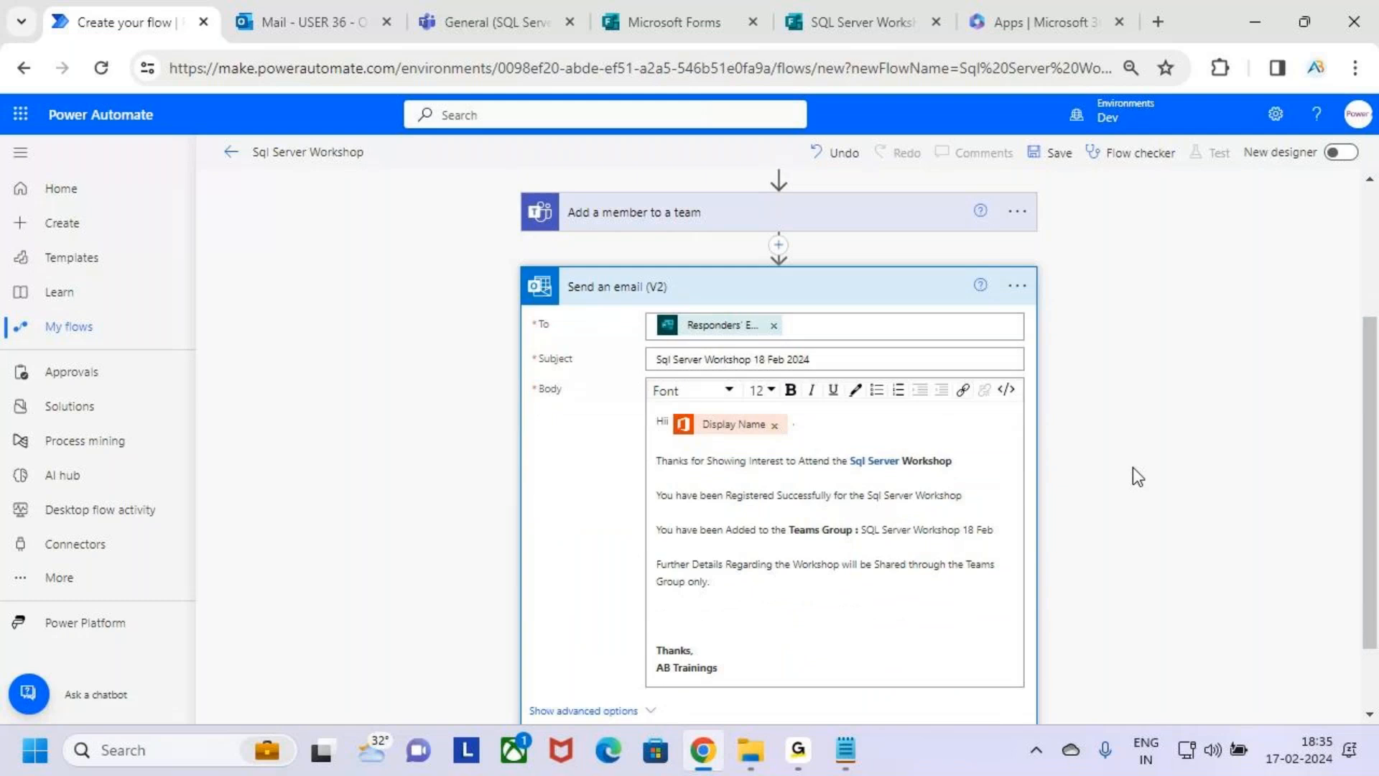
{"action": "scroll", "coordinate": [1133, 465], "scroll_direction": "up", "scroll_amount": 3}
{"action": "left_click", "coordinate": [923, 503]}
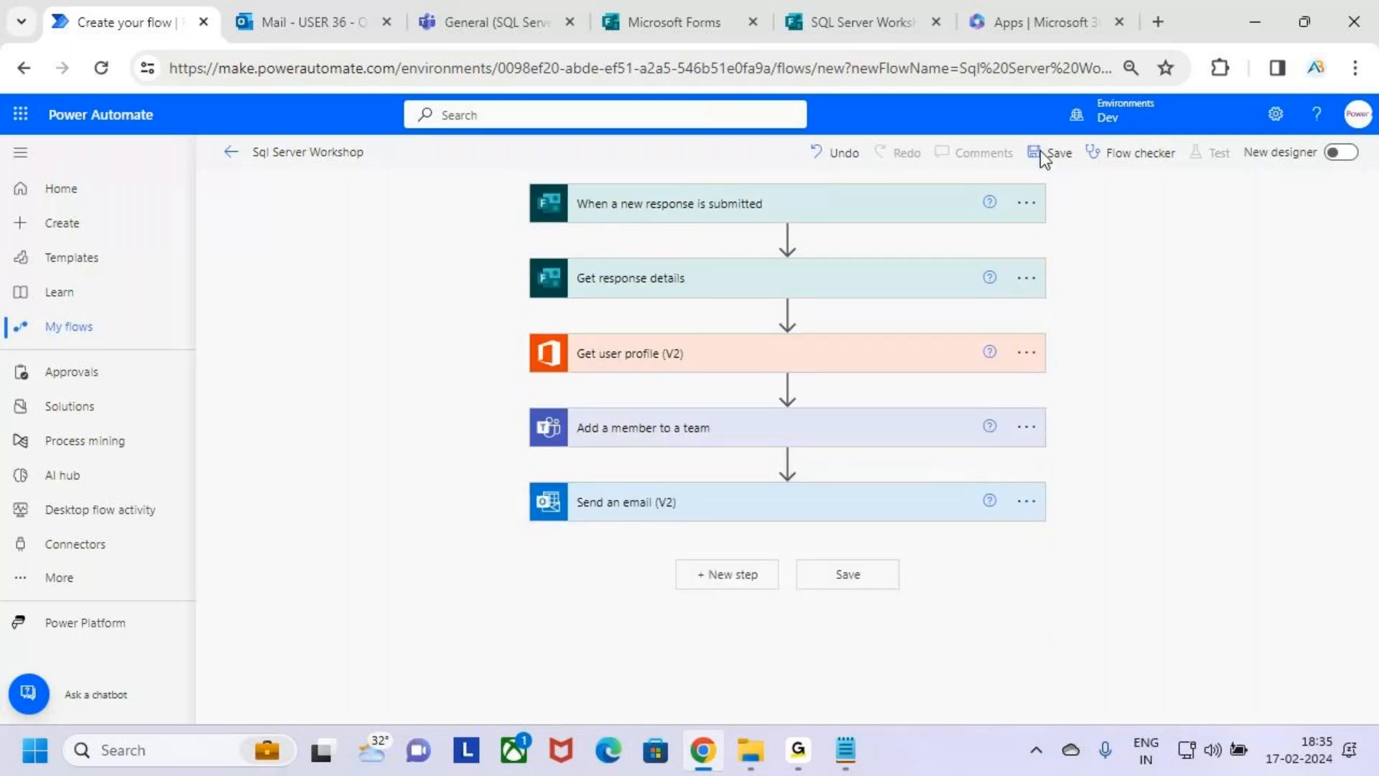
Look over the SQL Server Workshop form preview and return to the flow.
{"action": "left_click", "coordinate": [888, 9]}
{"action": "scroll", "coordinate": [671, 609], "scroll_direction": "down", "scroll_amount": 2}
{"action": "scroll", "coordinate": [671, 609], "scroll_direction": "up", "scroll_amount": 2}
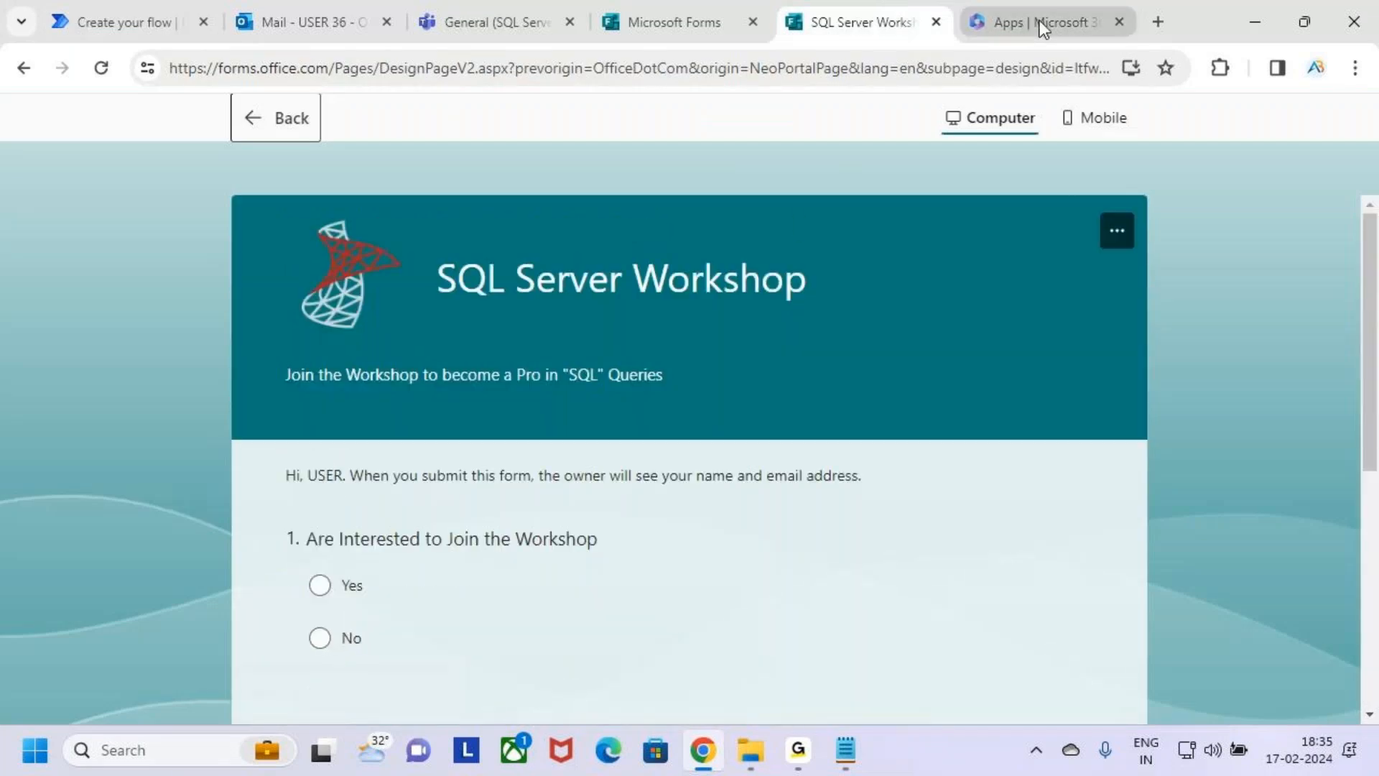
{"action": "left_click", "coordinate": [114, 14]}
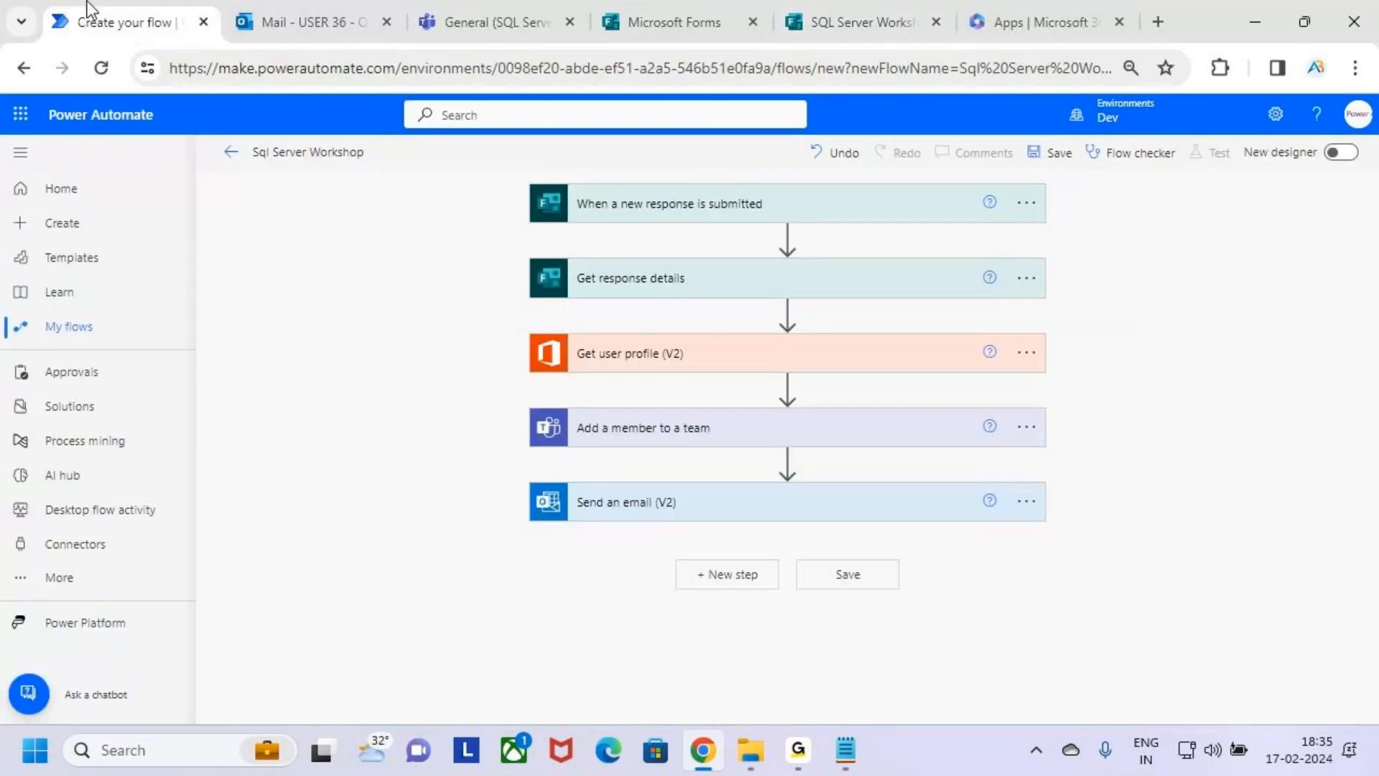
Save the Sql Server Workshop flow.
{"action": "left_click", "coordinate": [1057, 151]}
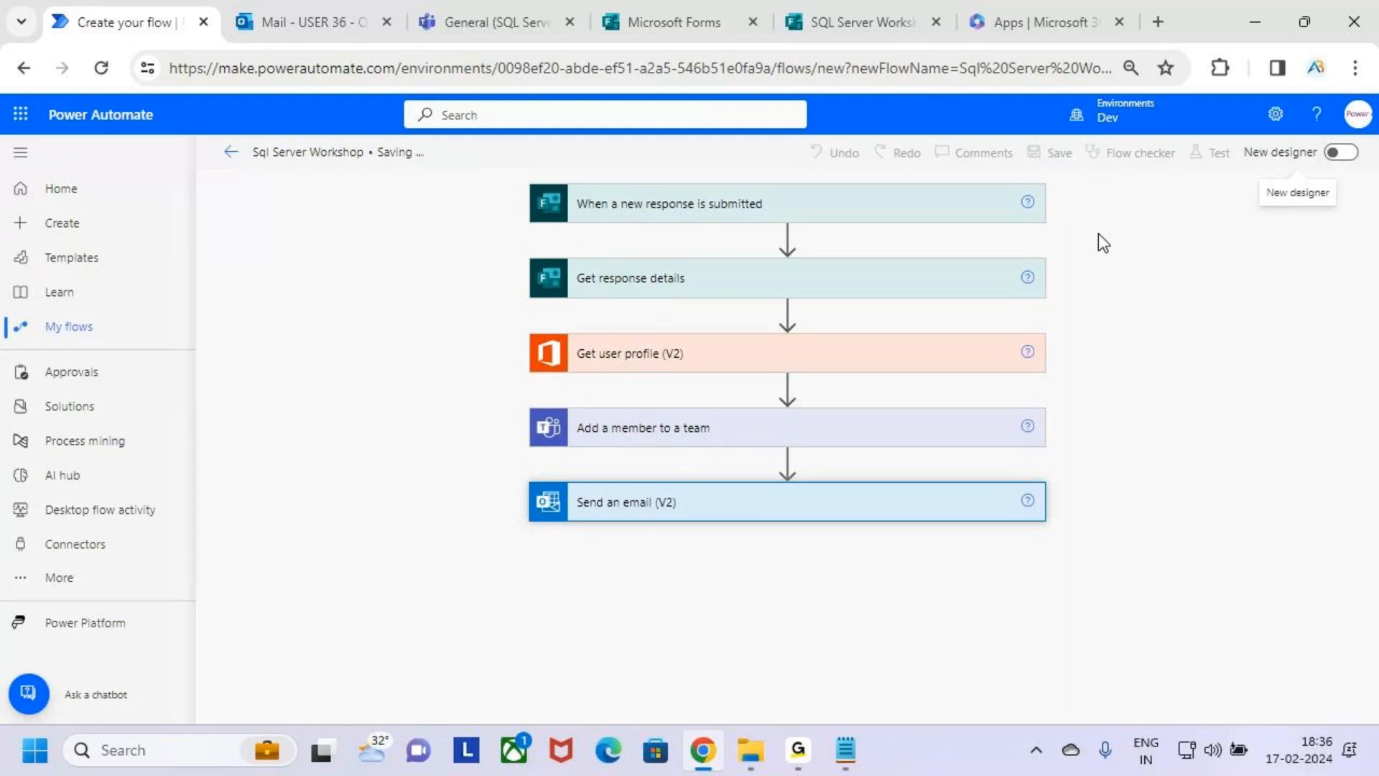
{"action": "left_click", "coordinate": [798, 754]}
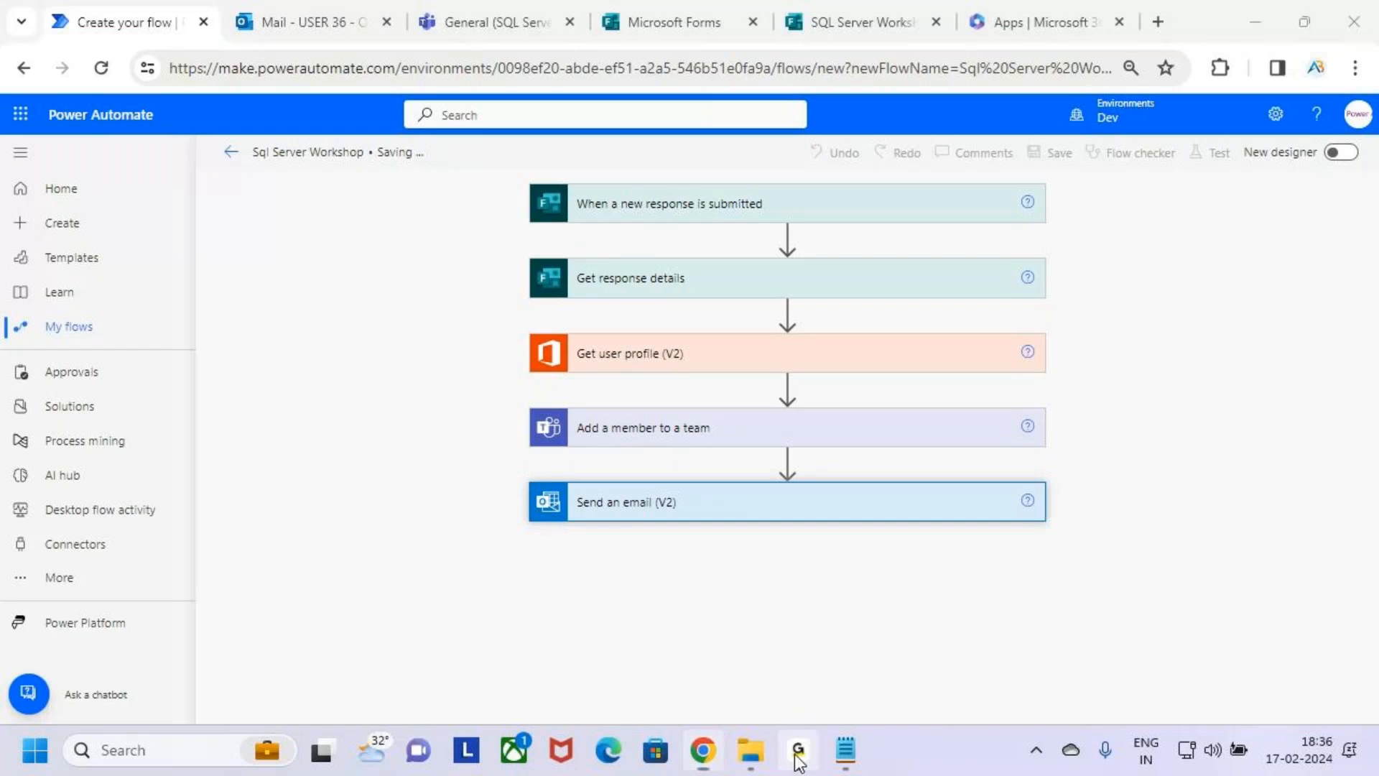
{"action": "left_click", "coordinate": [1239, 23]}
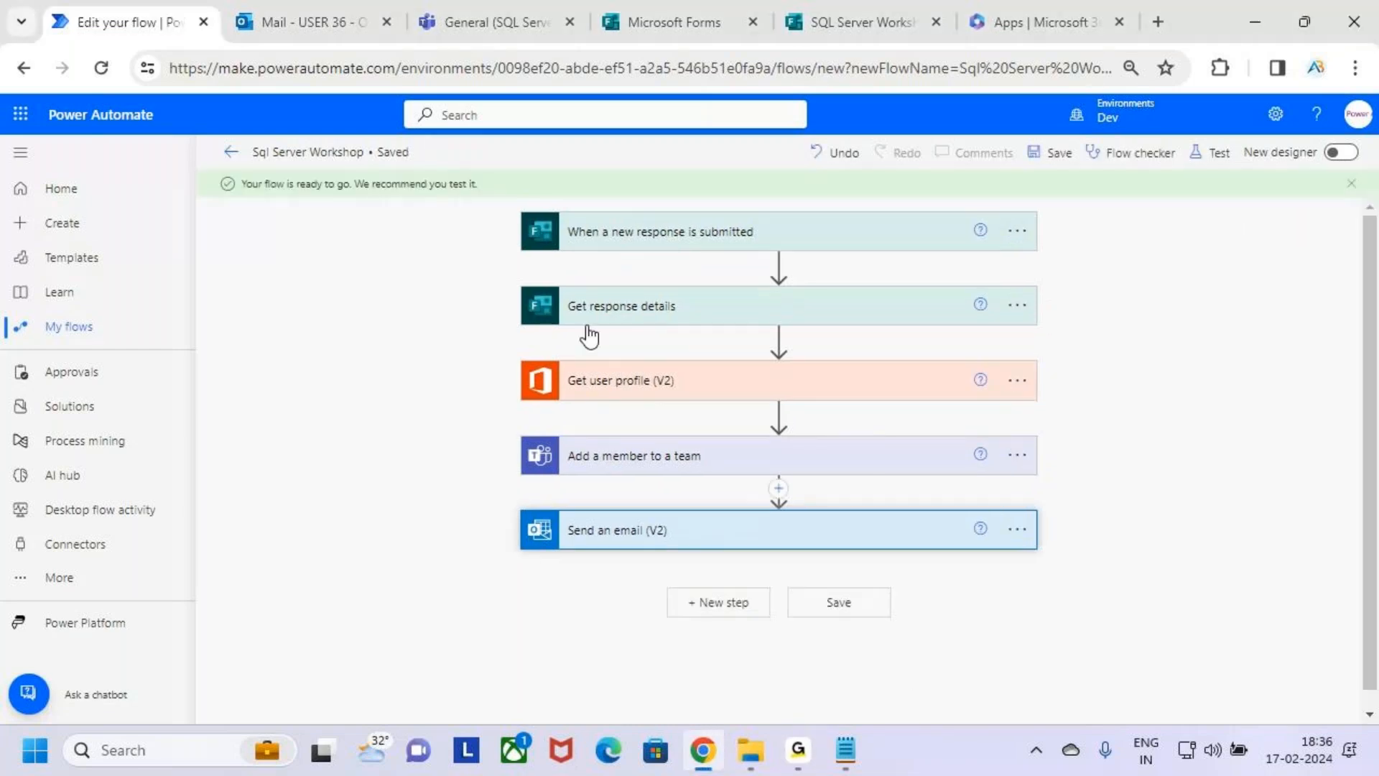
{"action": "key", "text": "ctrl+2"}
{"action": "mouse_move", "coordinate": [236, 171]}
{"action": "left_mouse_down"}
{"action": "mouse_move", "coordinate": [253, 185]}
{"action": "mouse_move", "coordinate": [503, 202]}
{"action": "mouse_move", "coordinate": [546, 129]}
{"action": "left_mouse_up"}
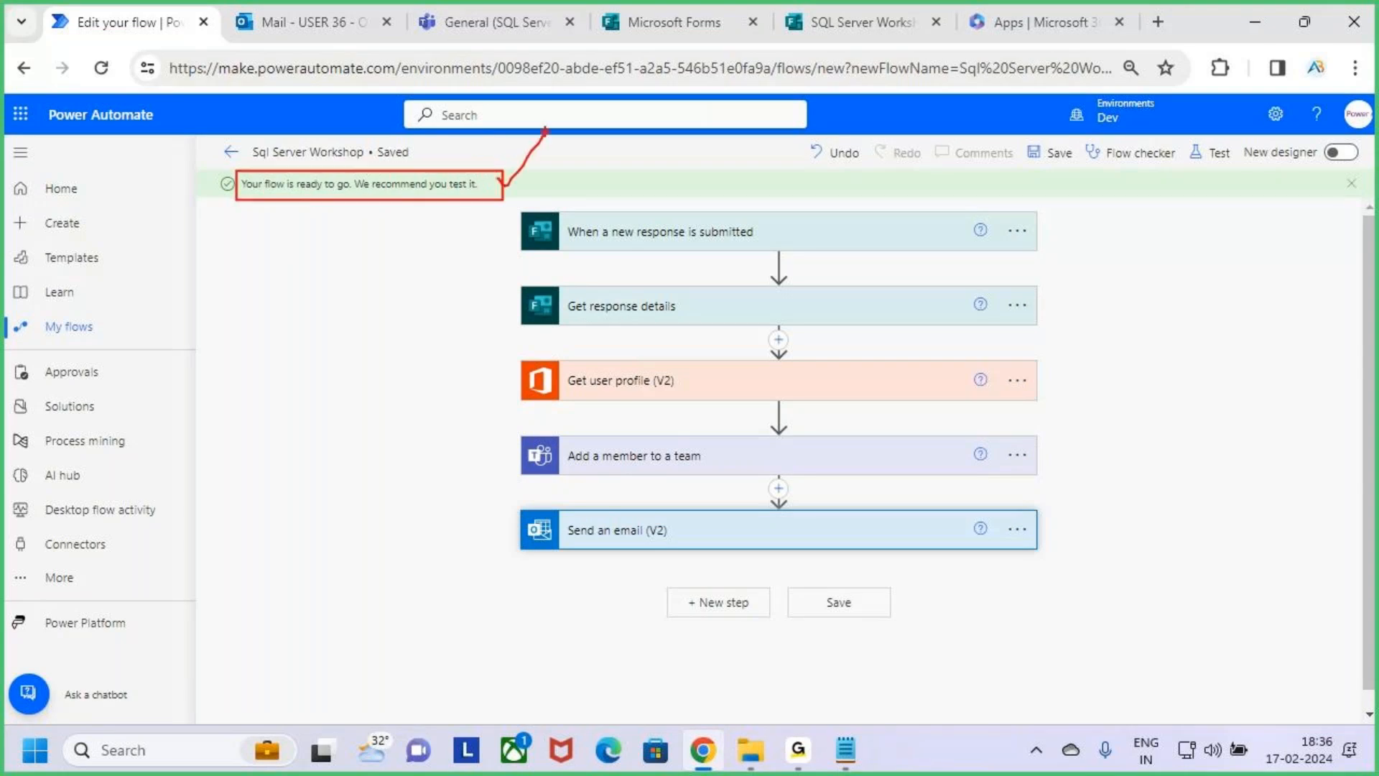
{"action": "key", "text": "Escape"}
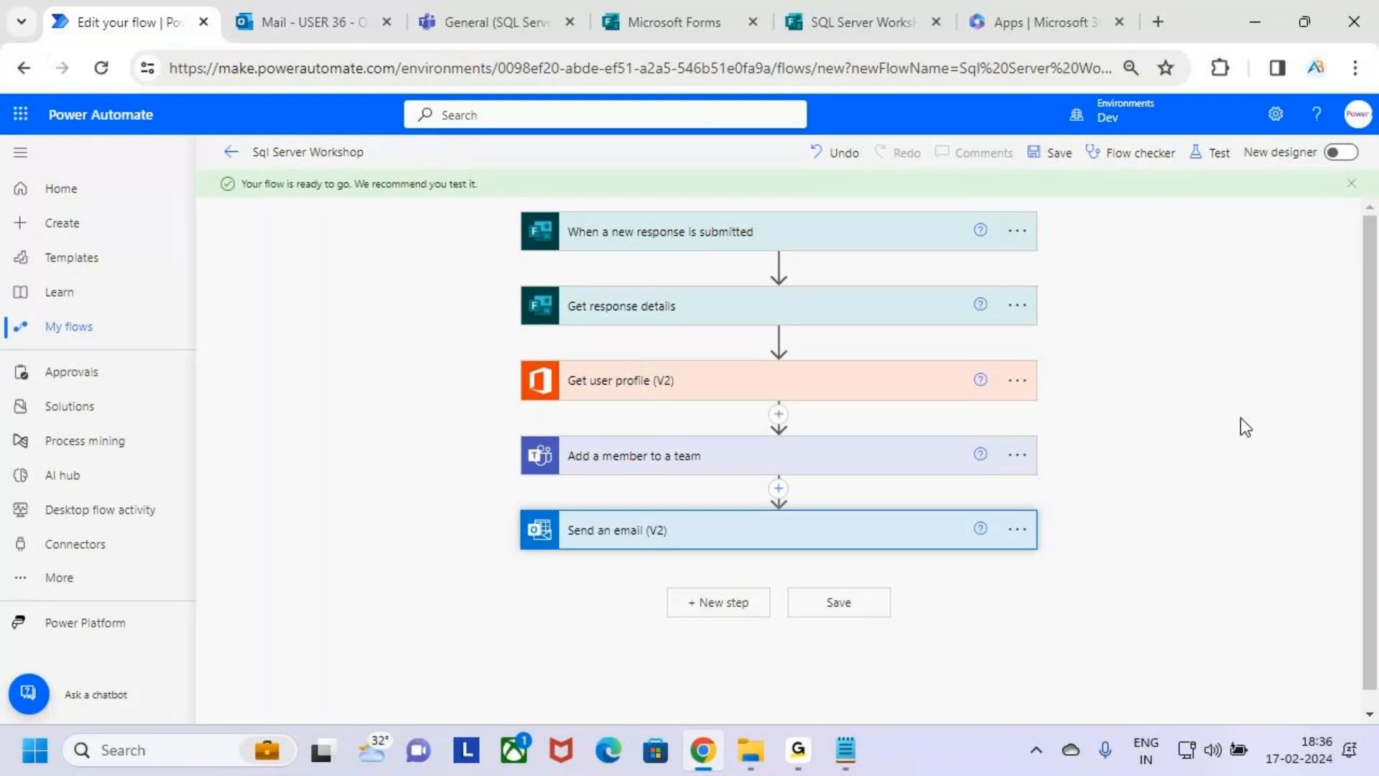
Leave the SQL Server Workshop form preview and set its response collection to "Anyone can respond".
{"action": "left_click", "coordinate": [851, 3]}
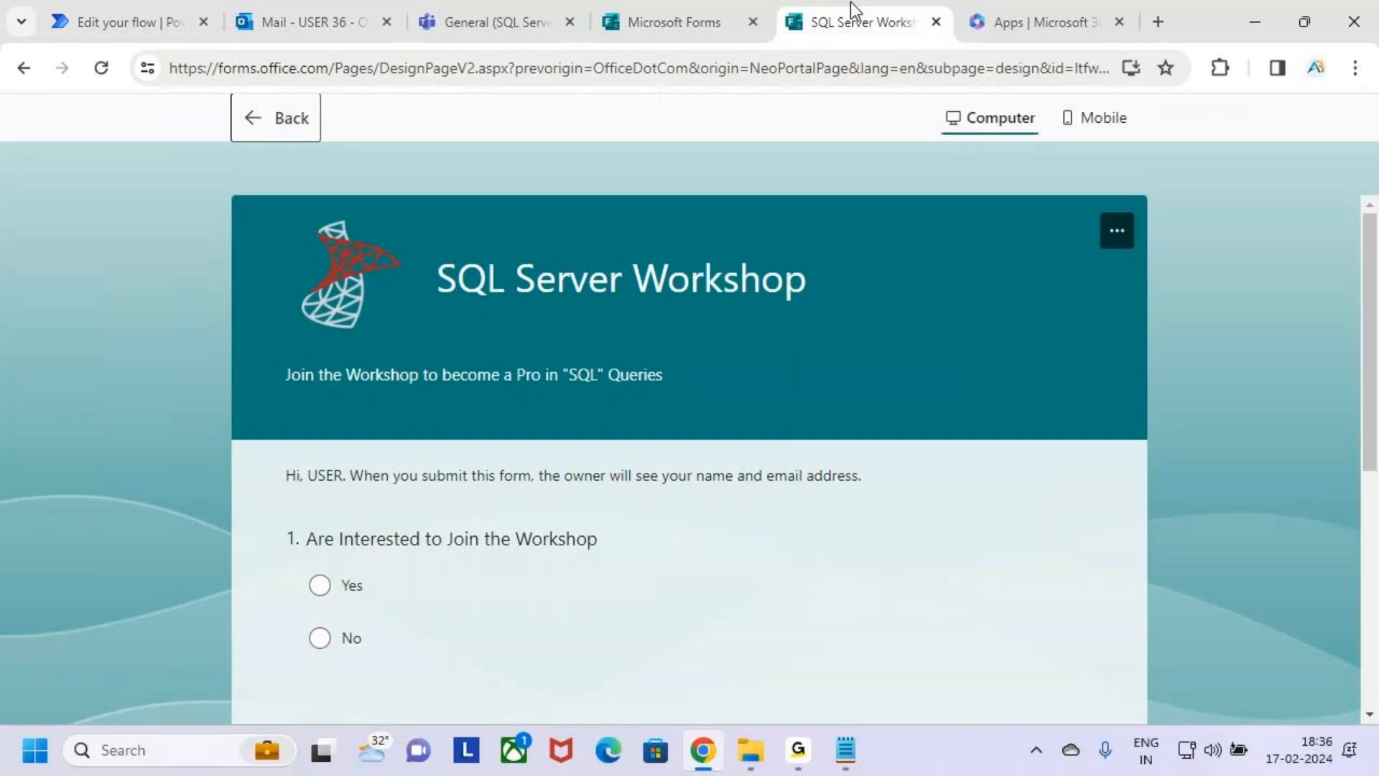
{"action": "left_click", "coordinate": [257, 118]}
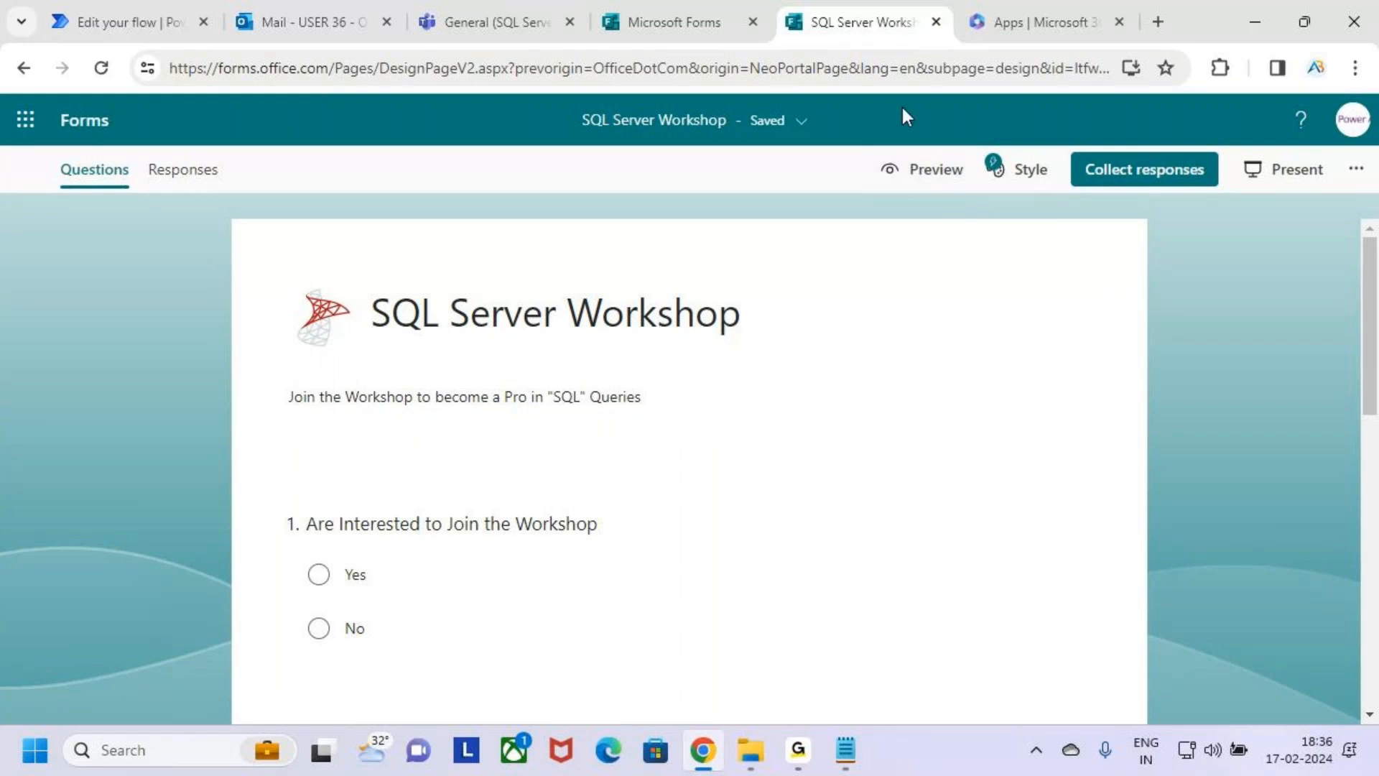
{"action": "mouse_move", "coordinate": [680, 16]}
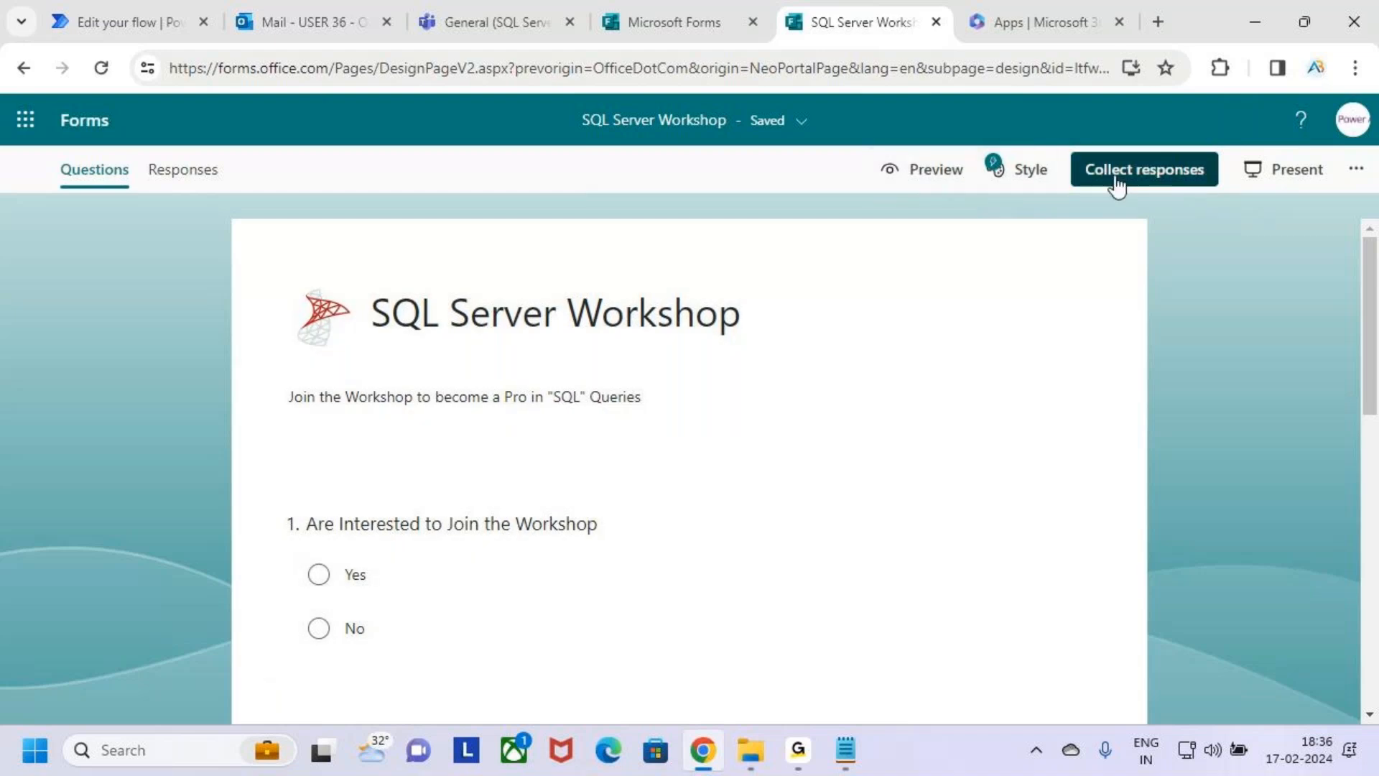
{"action": "left_click", "coordinate": [1141, 179]}
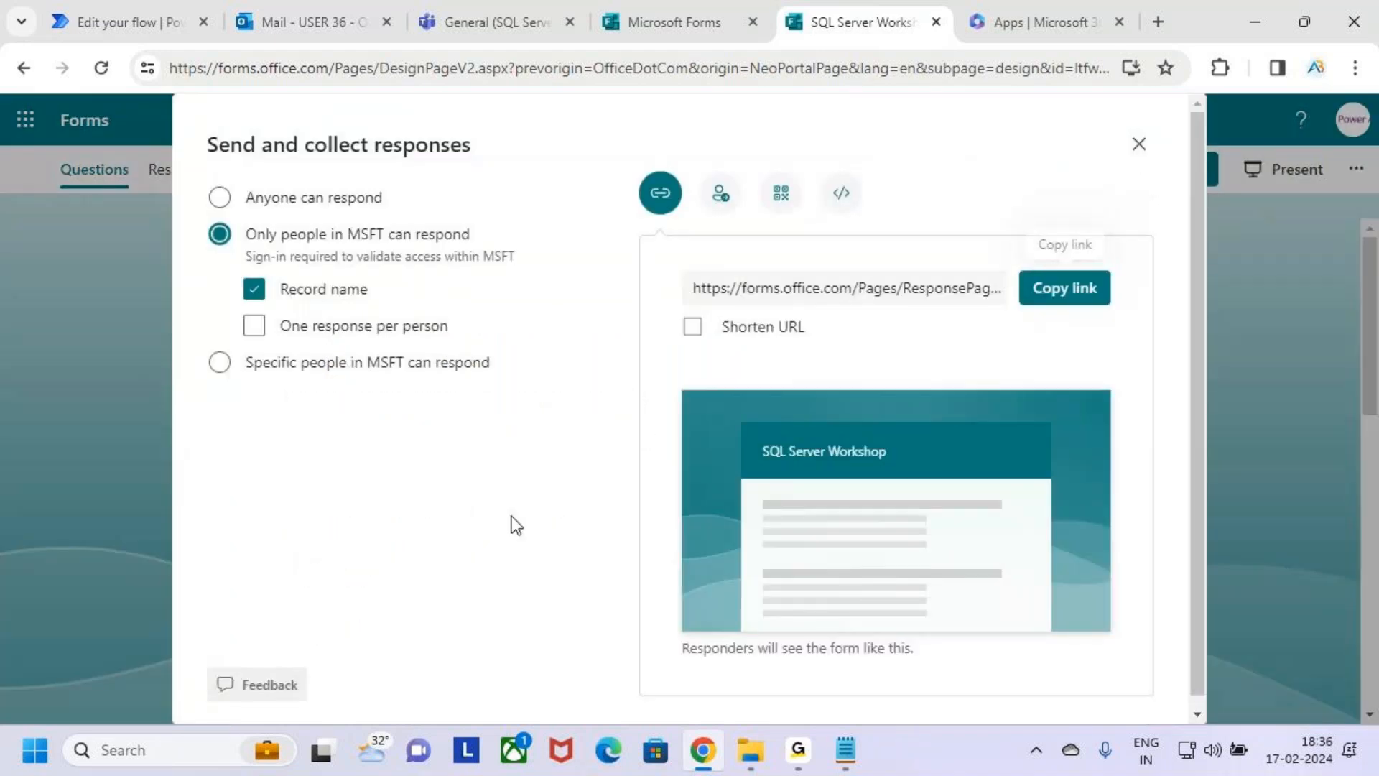
{"action": "left_click", "coordinate": [235, 205]}
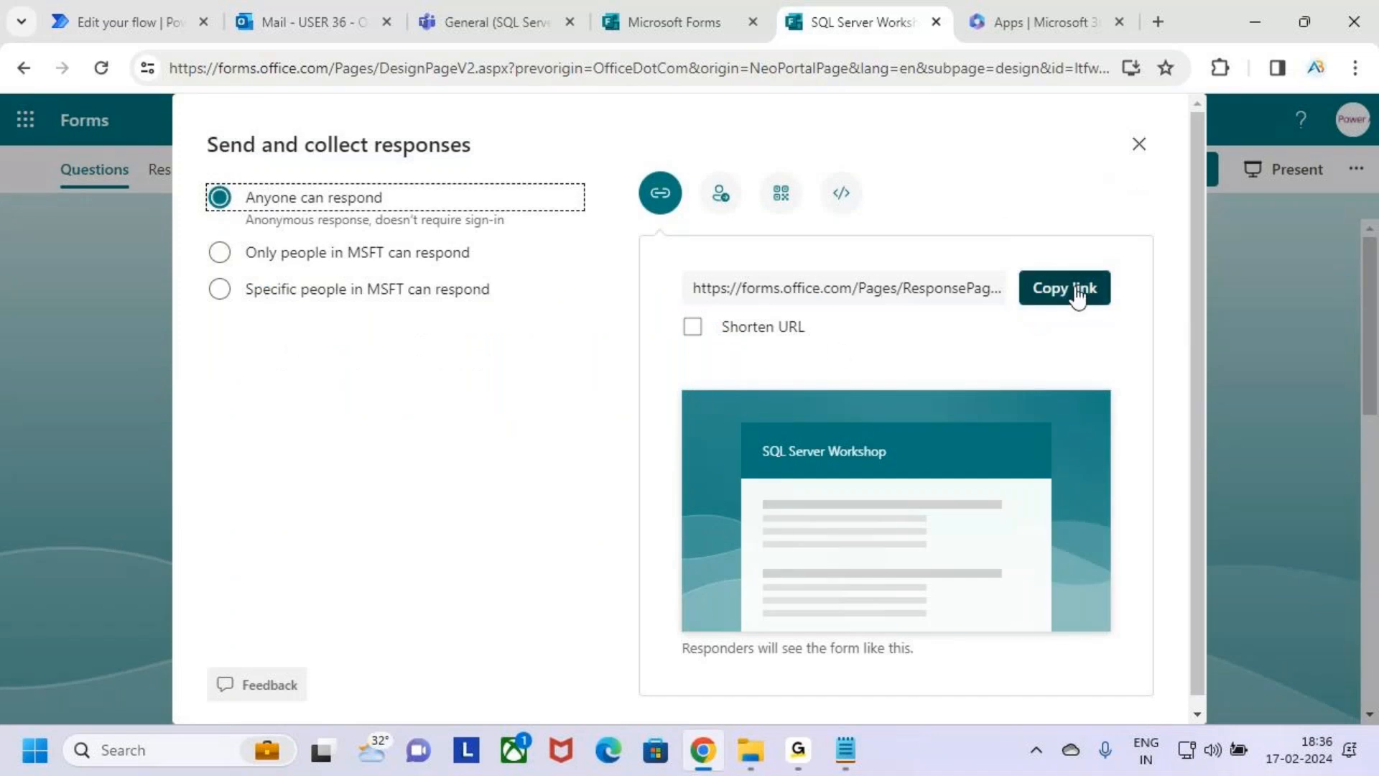
Shorten the form's response URL and copy the link.
{"action": "left_click", "coordinate": [691, 327]}
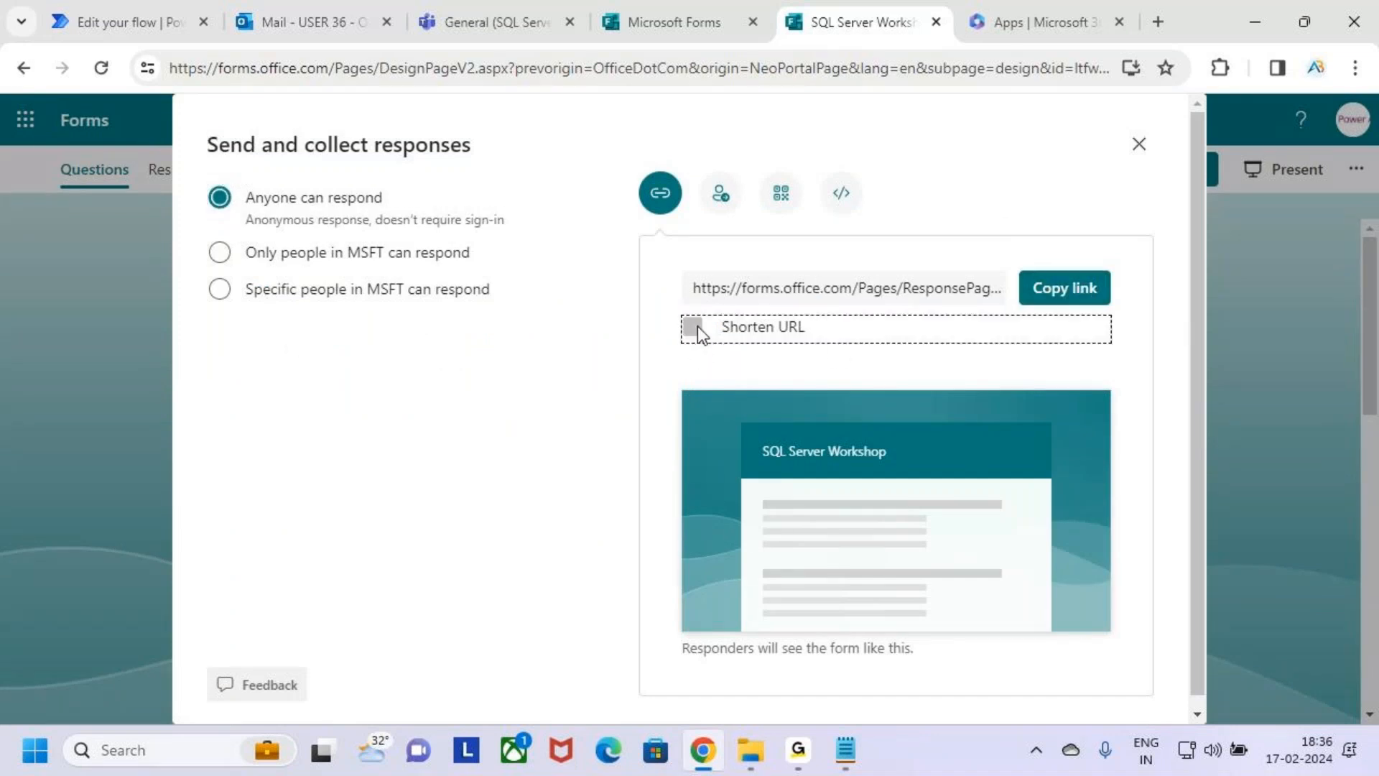
{"action": "left_click", "coordinate": [1078, 289]}
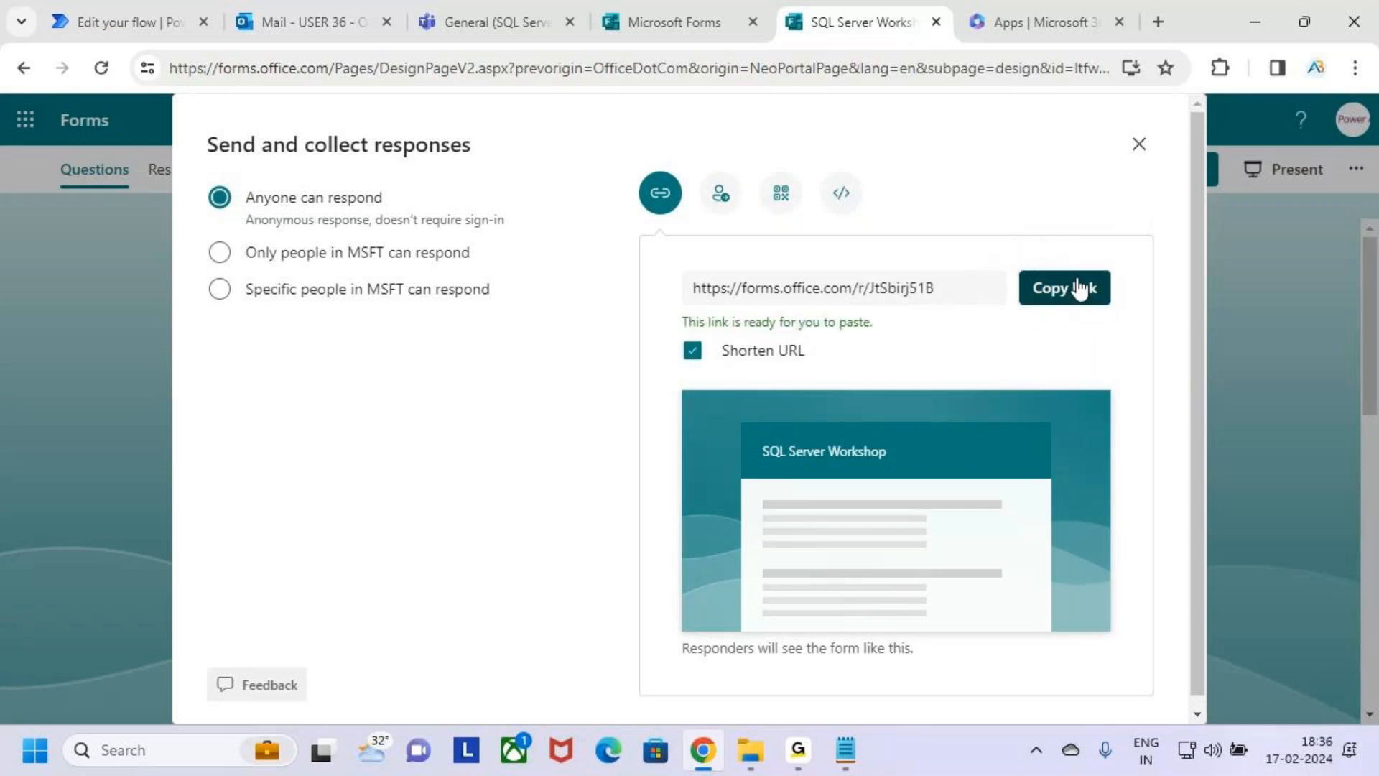
{"action": "left_click", "coordinate": [798, 750]}
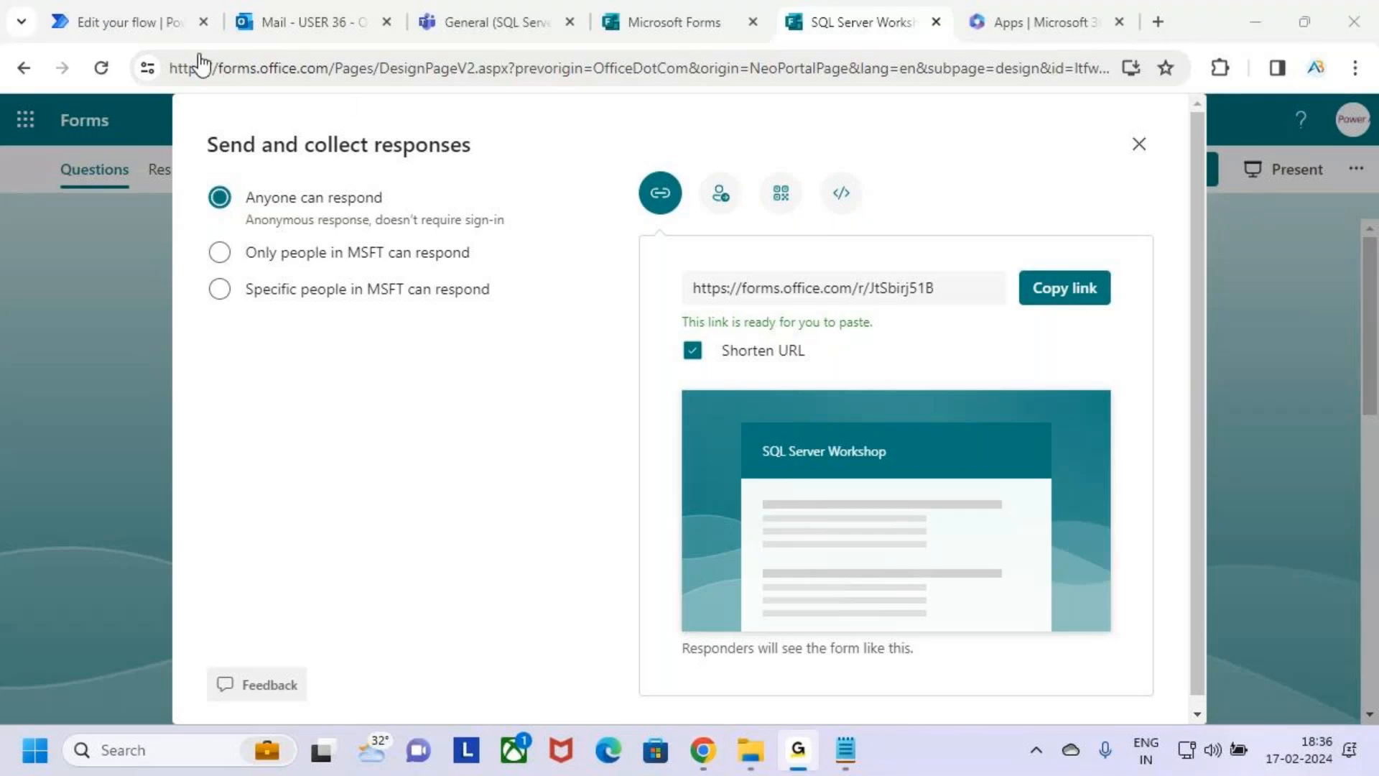
{"action": "left_click", "coordinate": [1259, 16]}
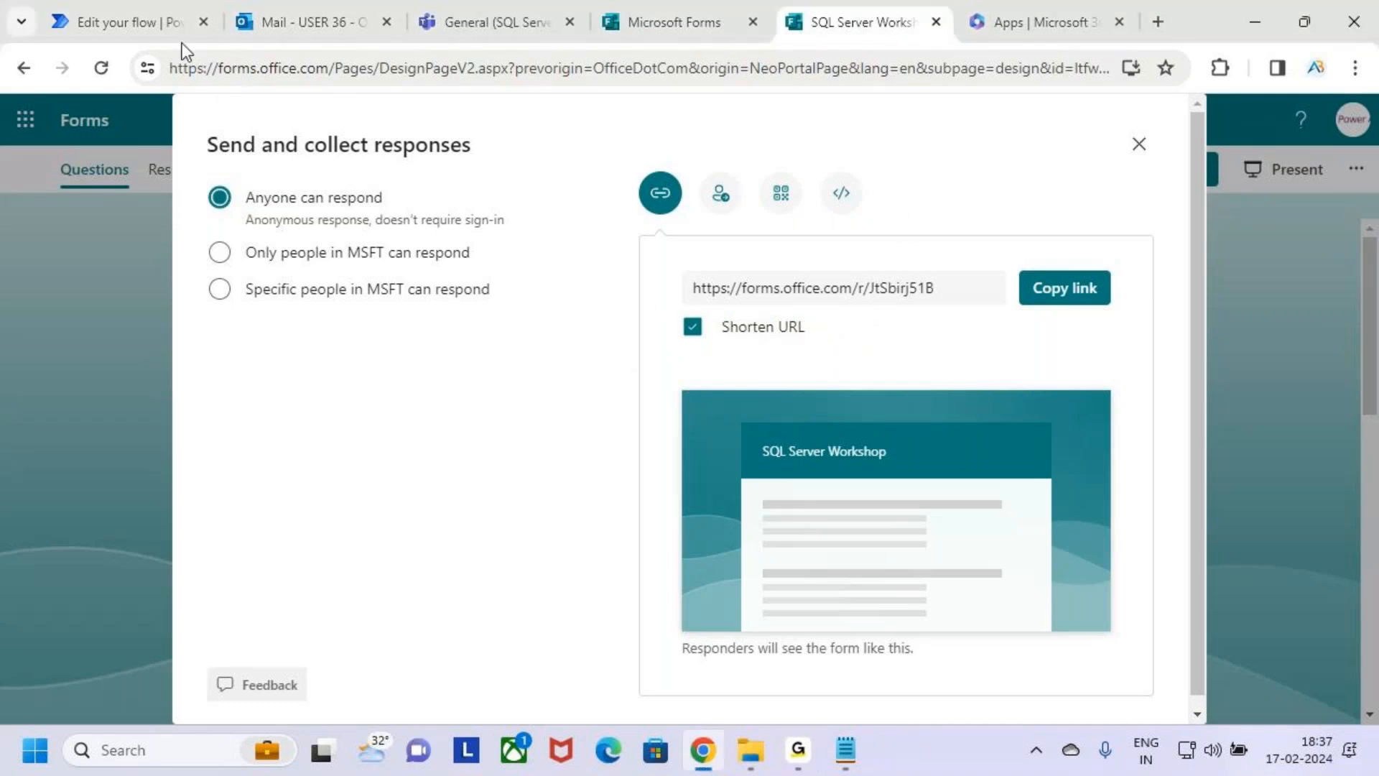
Switch to Outlook and look through the sent items, the inbox and the choices for creating a new item.
{"action": "left_click", "coordinate": [317, 10]}
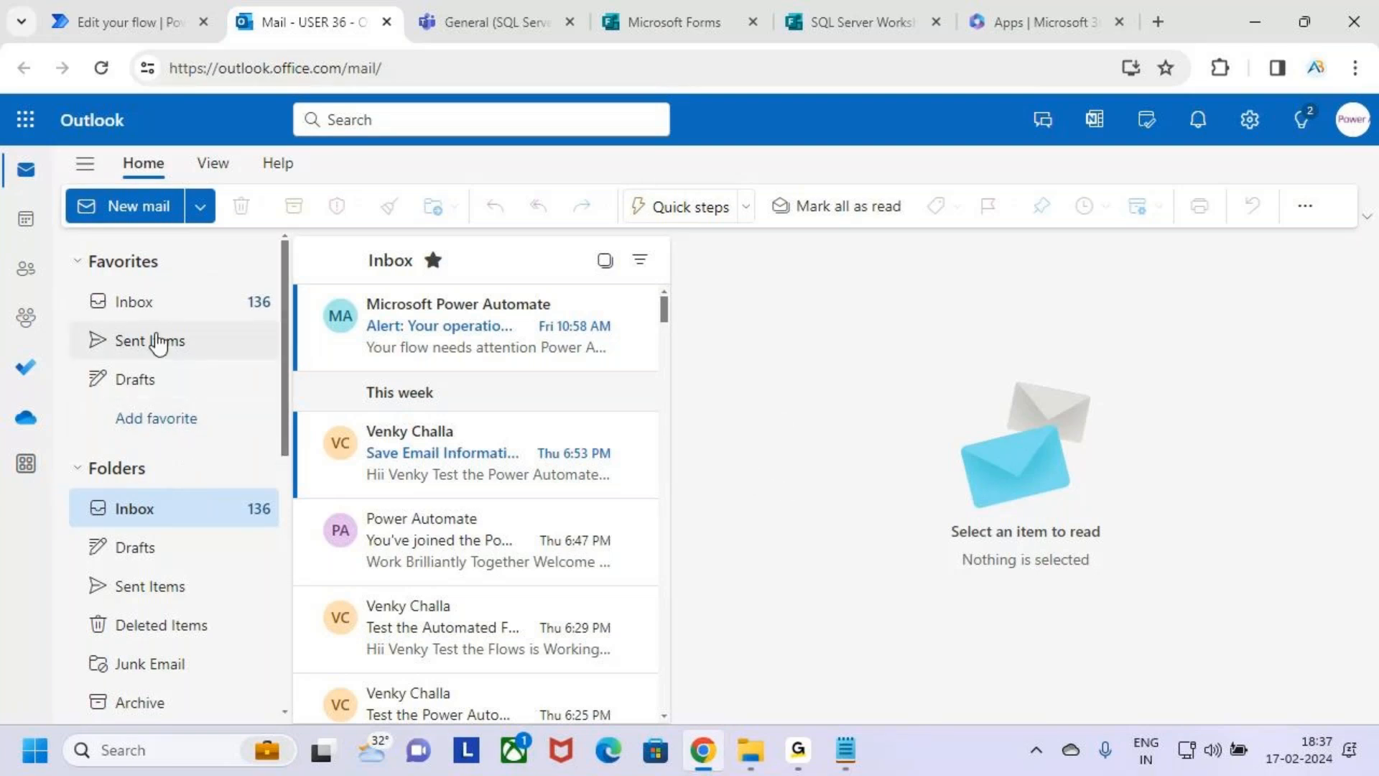
{"action": "left_click", "coordinate": [160, 344]}
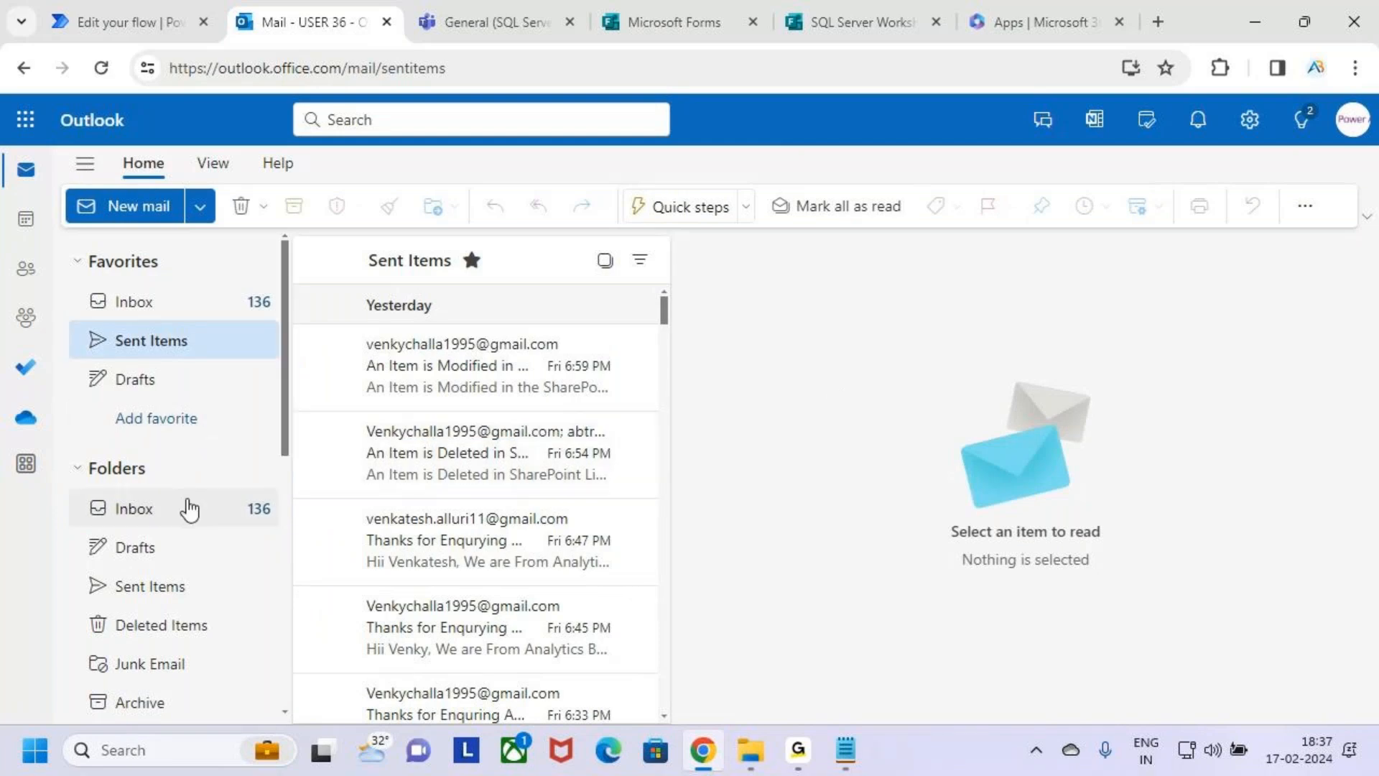
{"action": "left_click", "coordinate": [154, 309]}
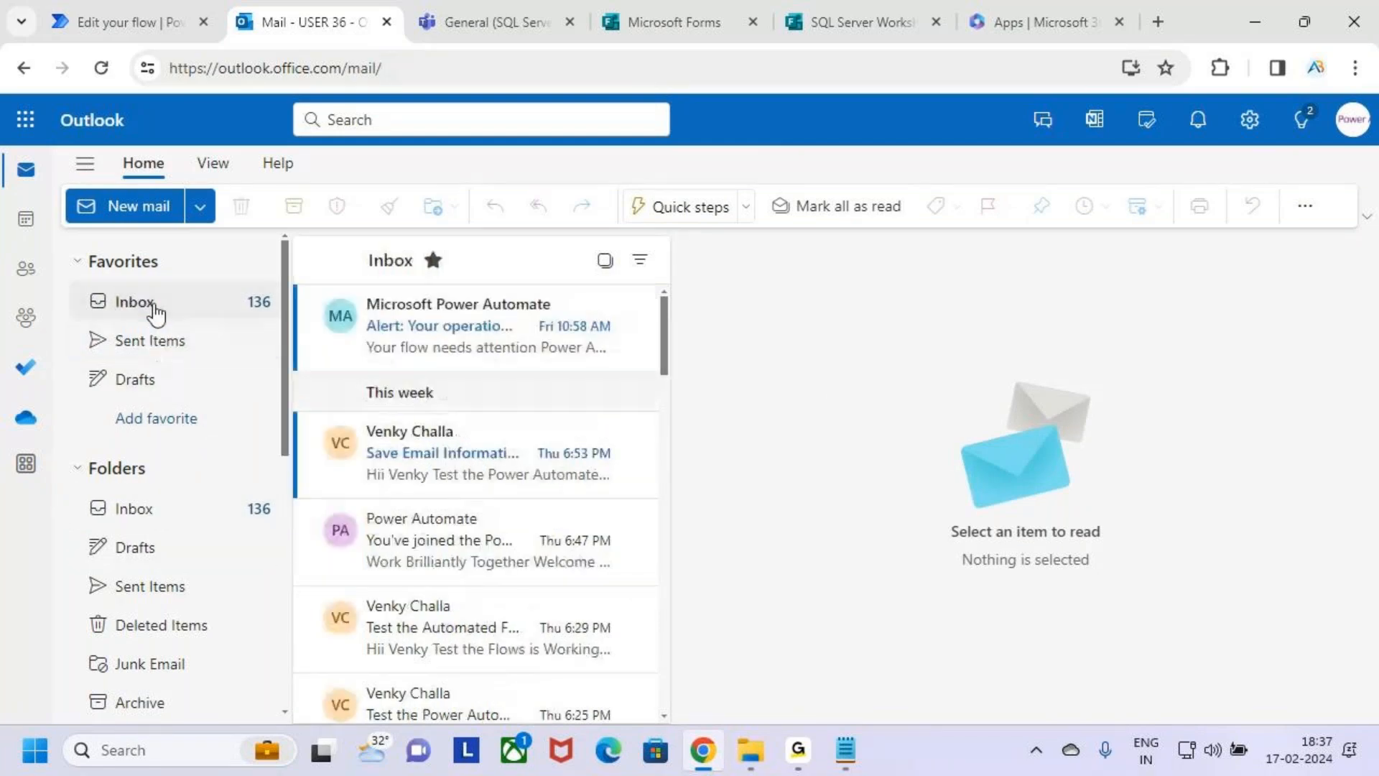
{"action": "left_click", "coordinate": [199, 206]}
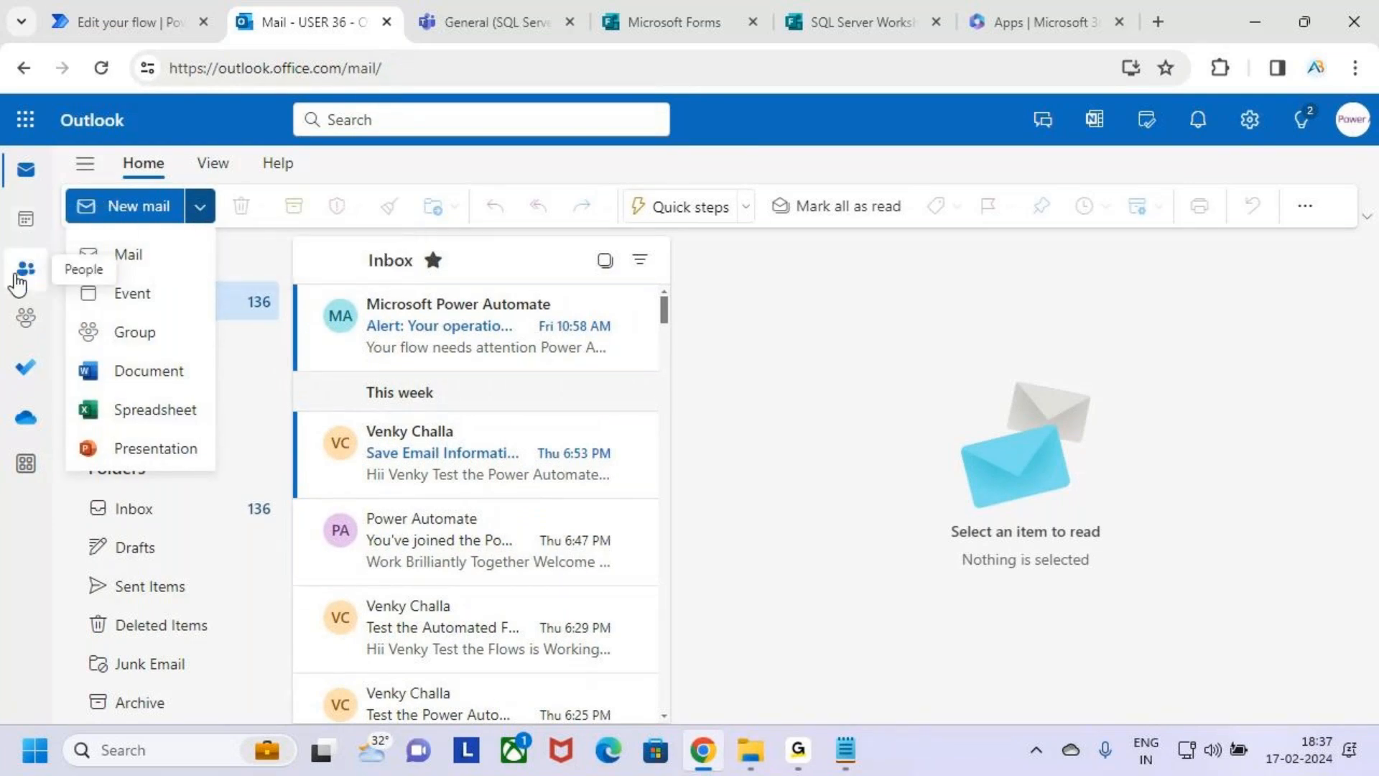
{"action": "left_click", "coordinate": [817, 373]}
Return to the SQL Server Workshop form's sharing options and open its Outlook invitation.
{"action": "left_click", "coordinate": [880, 12]}
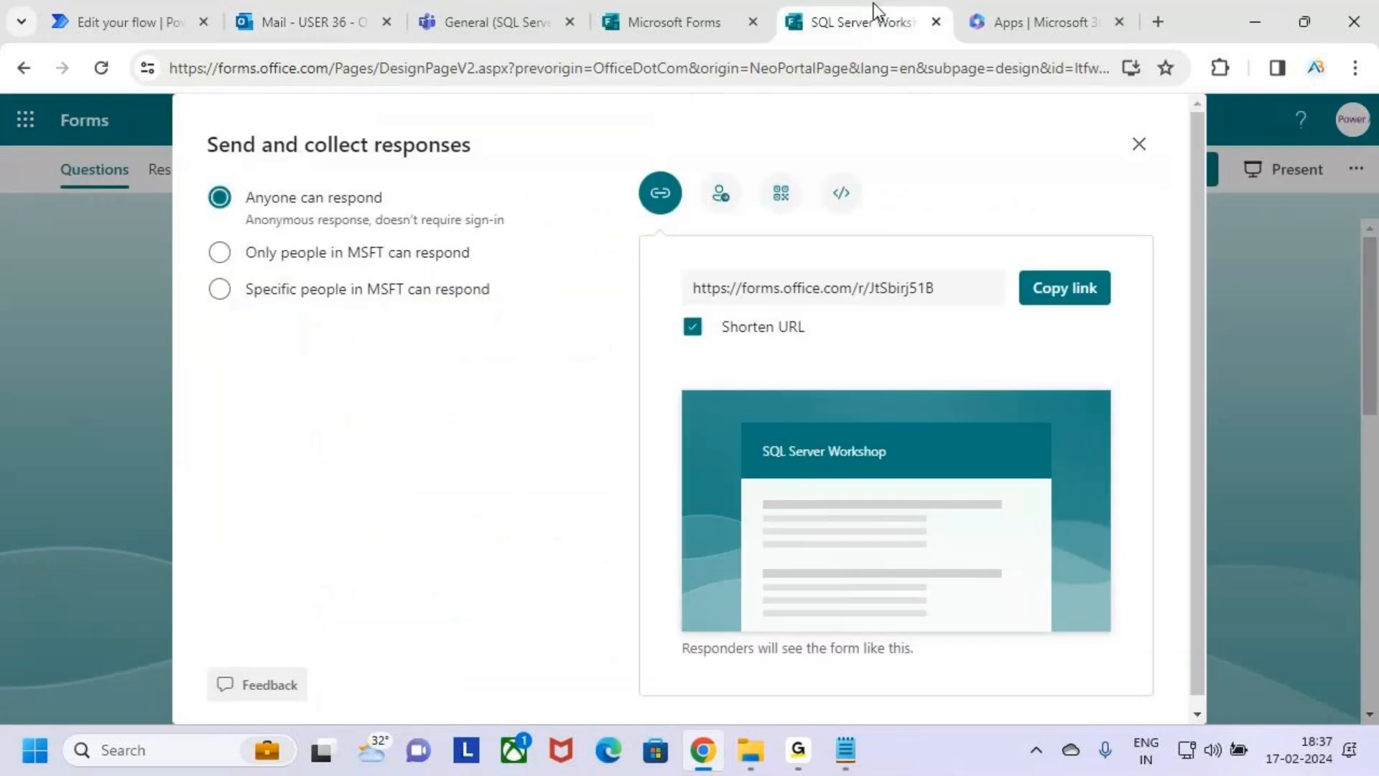
{"action": "left_click", "coordinate": [719, 206]}
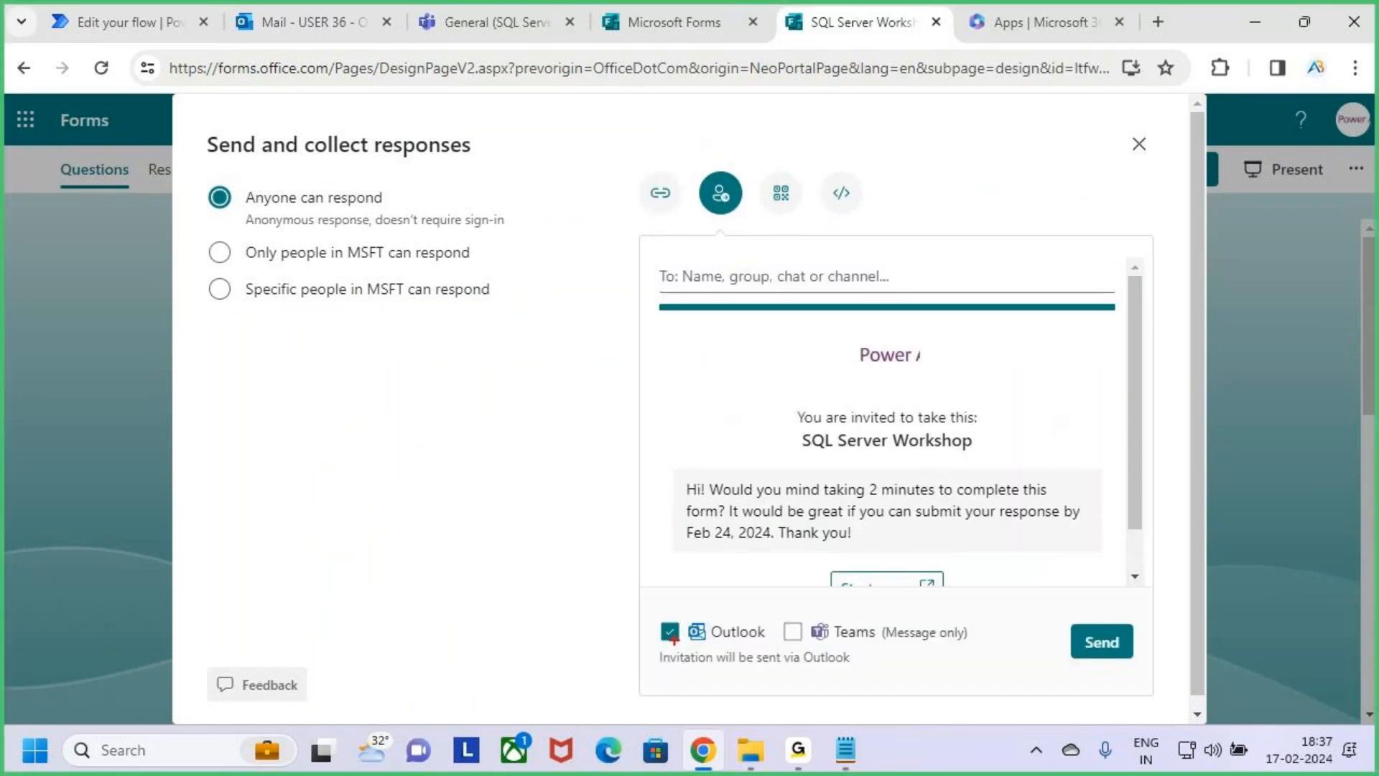
Try to find a recipient by name for the form invitation.
{"action": "left_click", "coordinate": [791, 283]}
{"action": "type", "text": "s"}
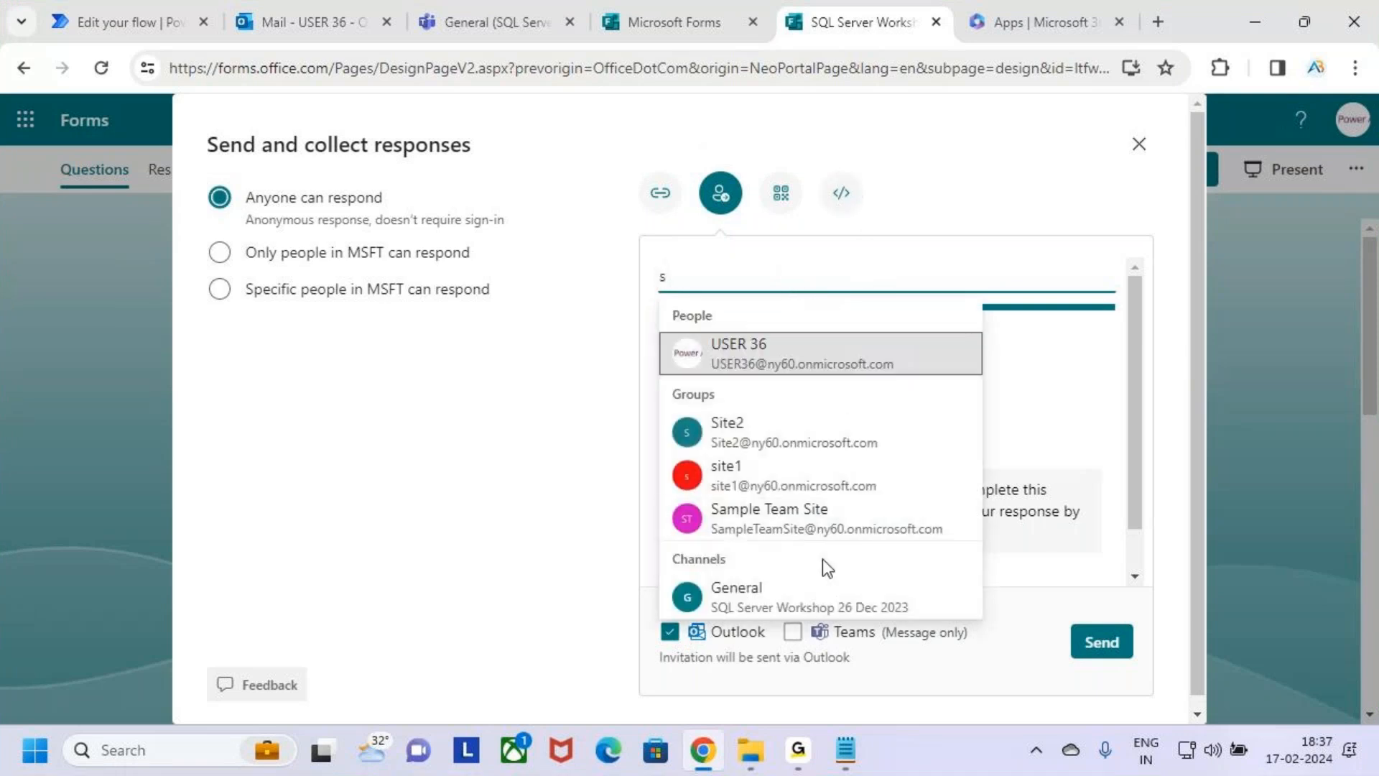
{"action": "left_click", "coordinate": [798, 751]}
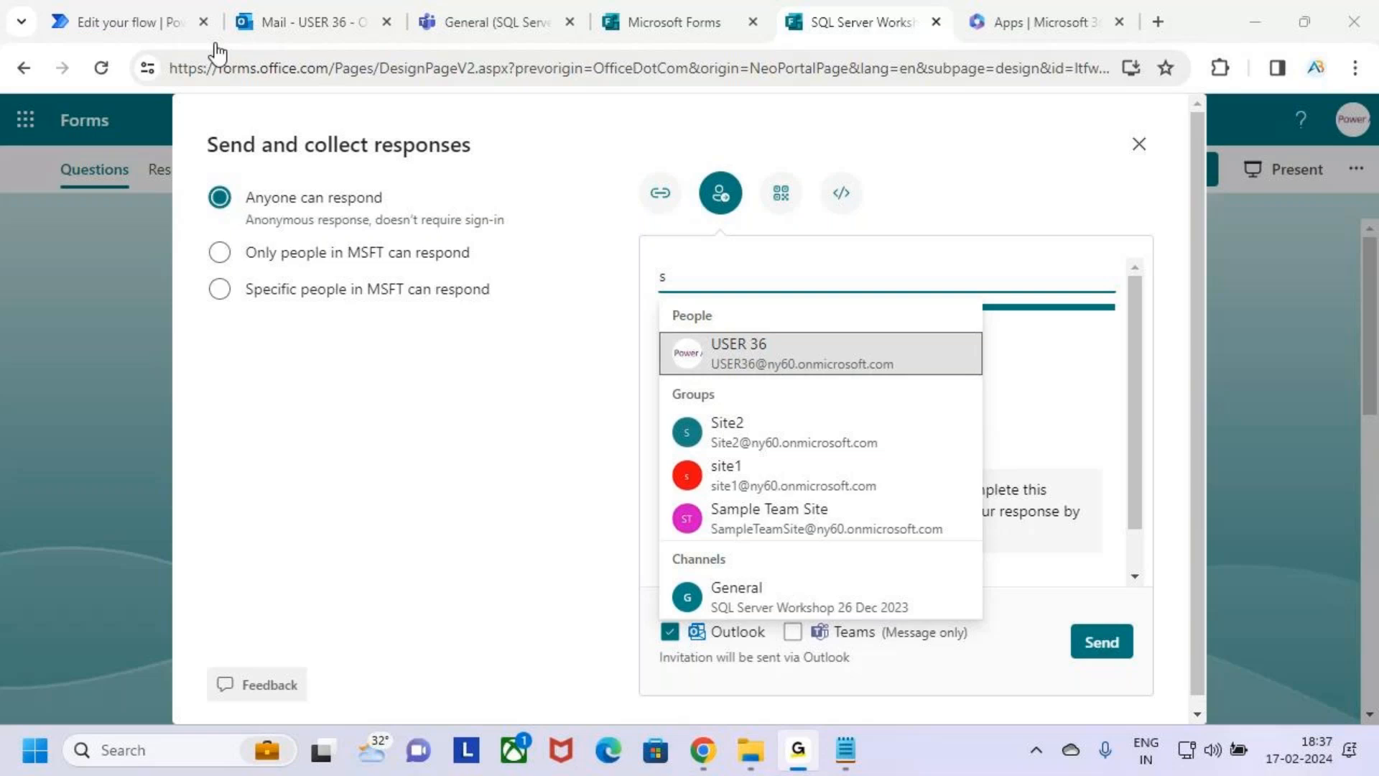
{"action": "left_click", "coordinate": [434, 146]}
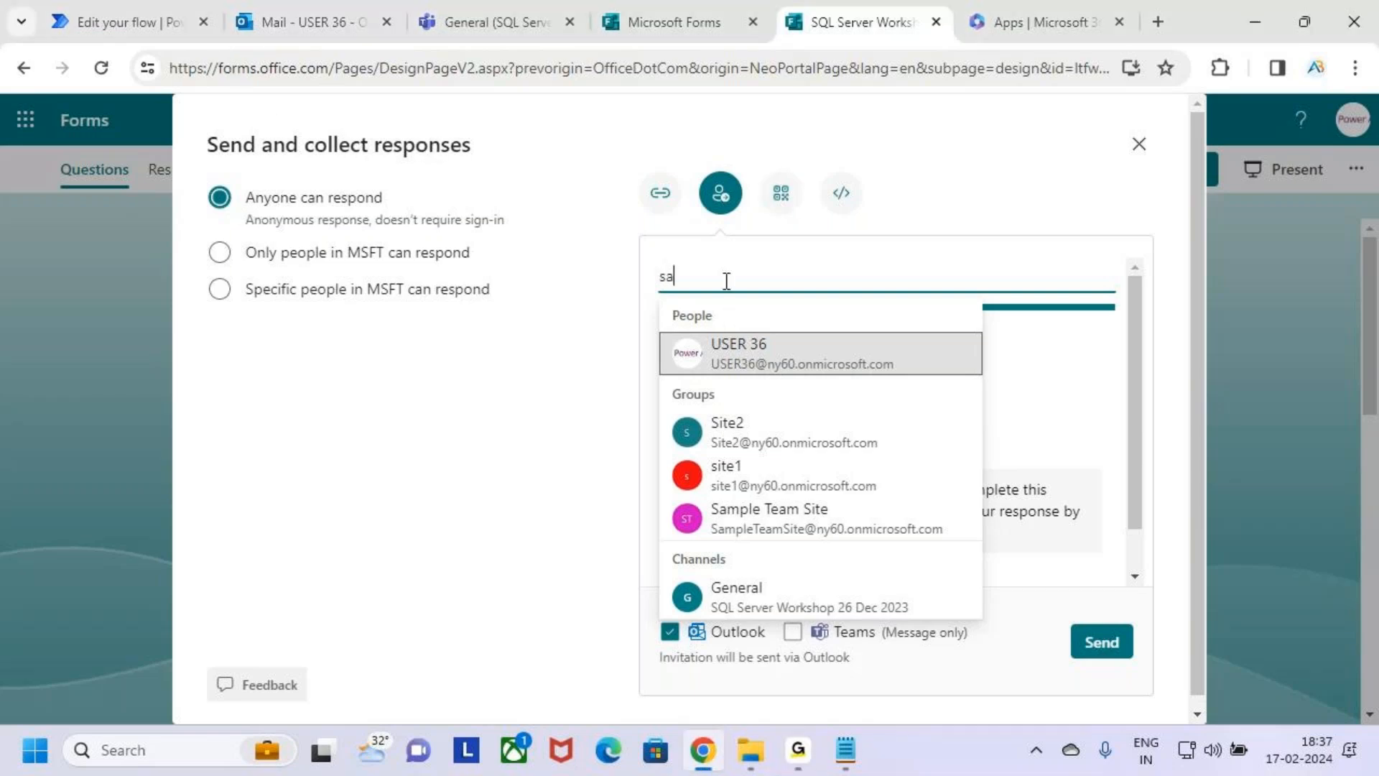
{"action": "type", "text": "jid"}
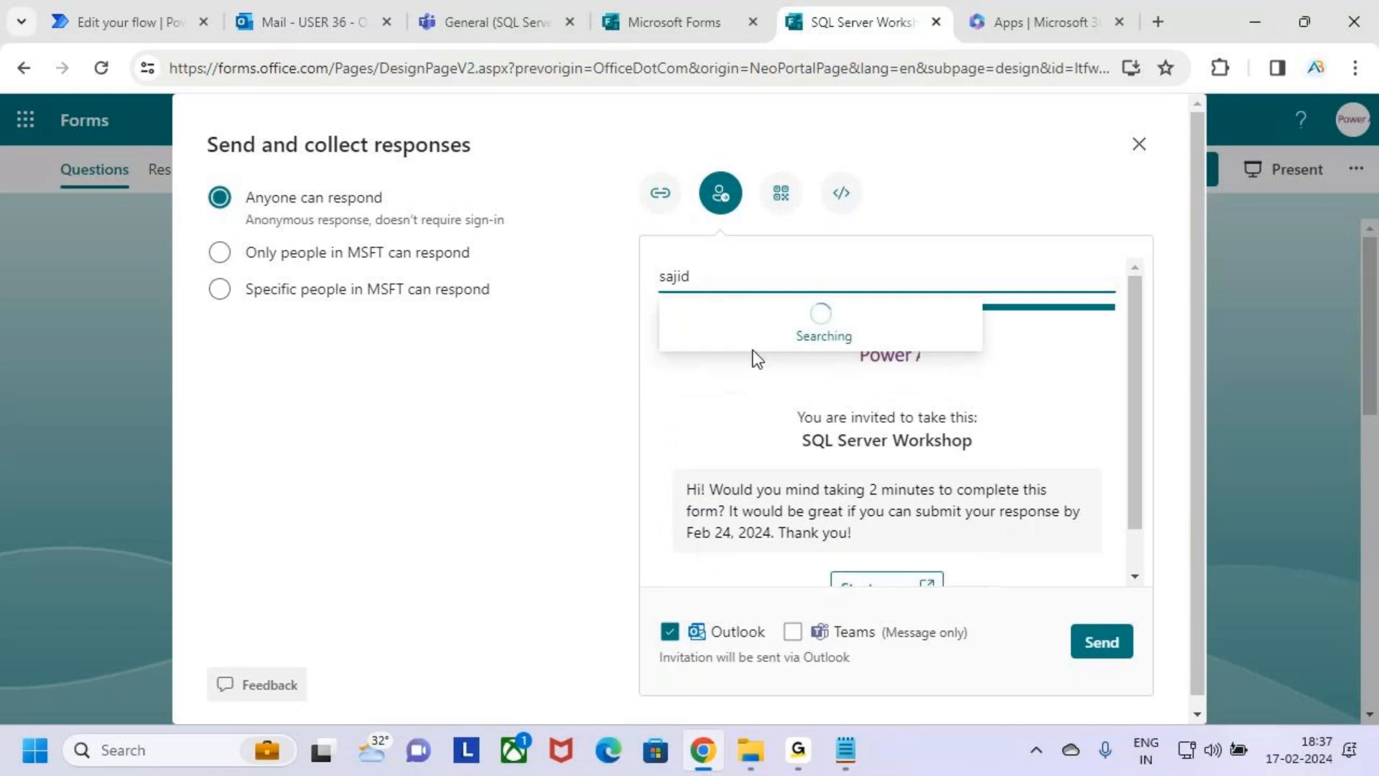
{"action": "key", "text": "BackSpace"}
{"action": "key", "text": "BackSpace"}
{"action": "type", "text": "i"}
{"action": "key", "text": "BackSpace"}
{"action": "key", "text": "BackSpace"}
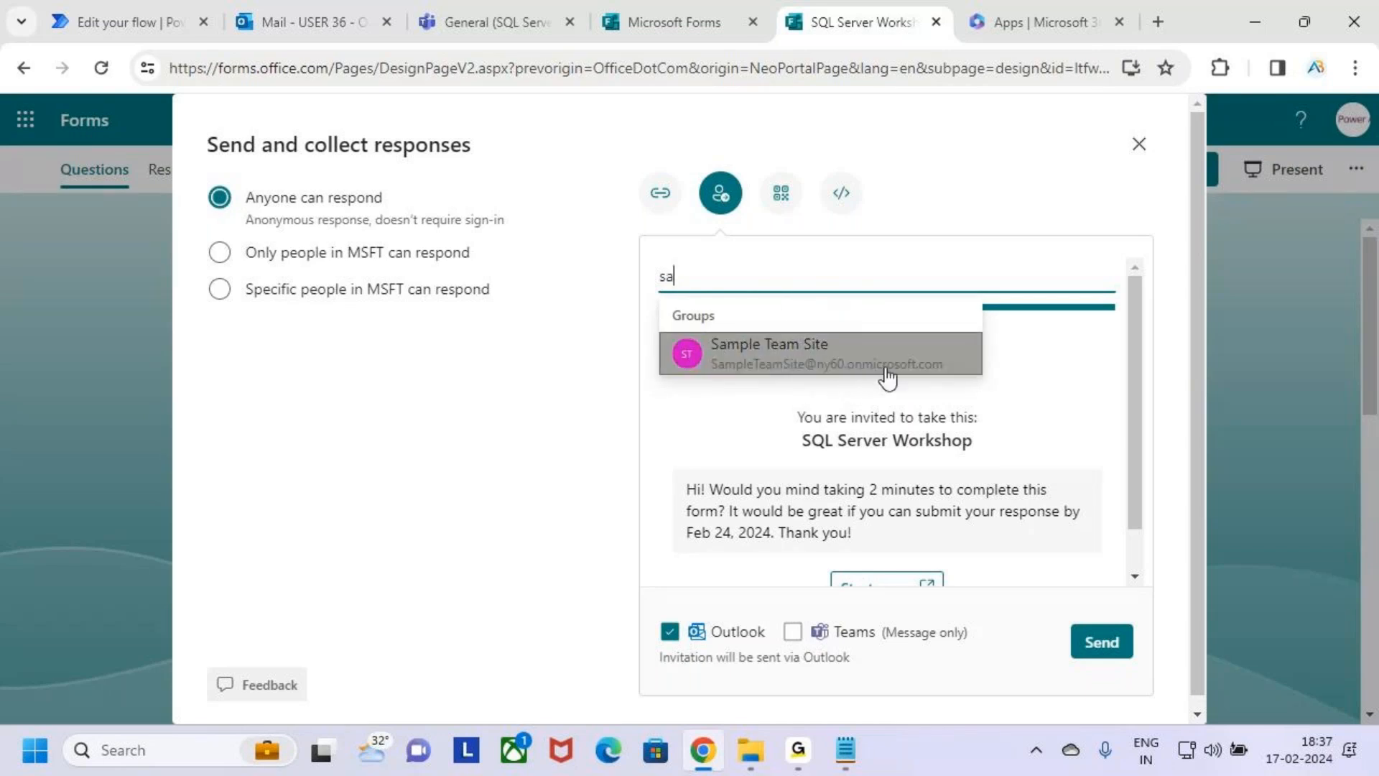
{"action": "key", "text": "BackSpace"}
{"action": "key", "text": "BackSpace"}
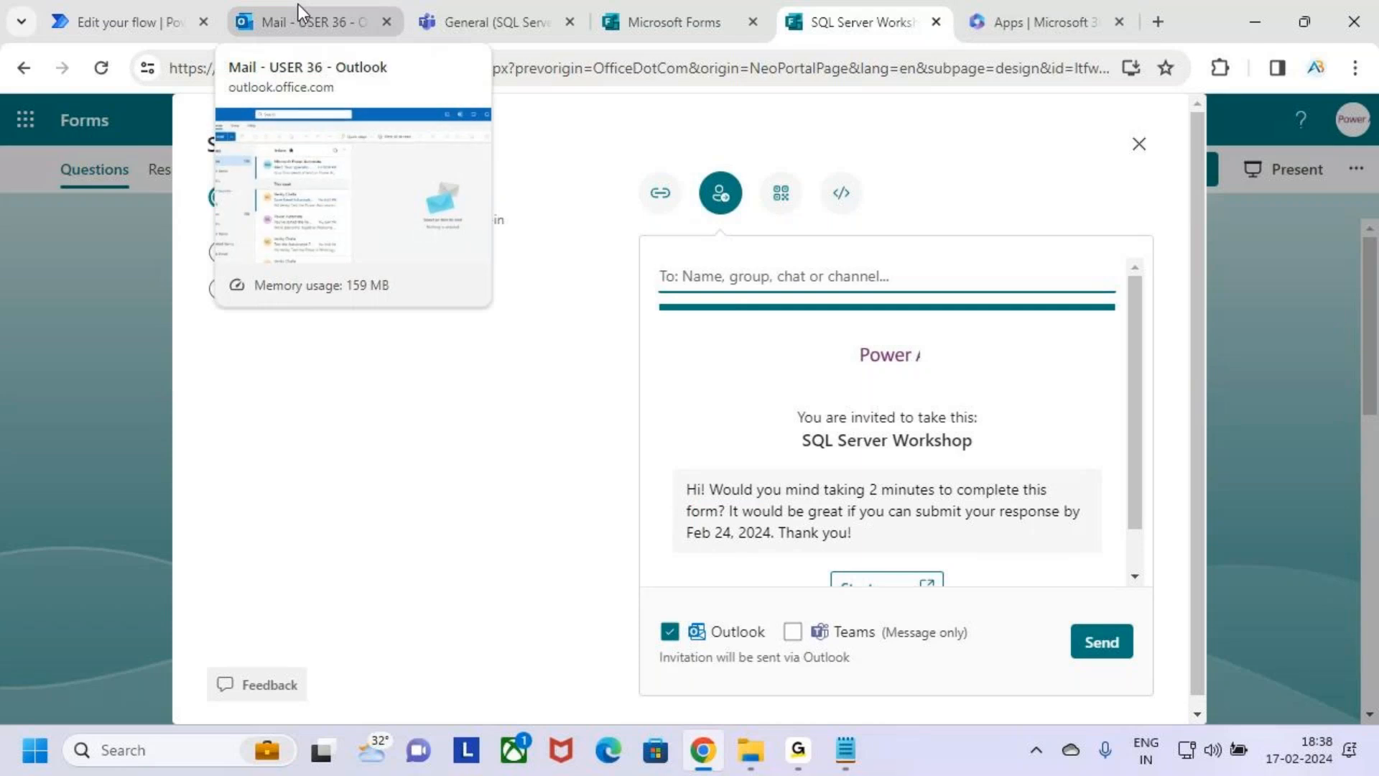
Find a person in the organisation by name and add them as the invitation's first recipient.
{"action": "left_click", "coordinate": [805, 759]}
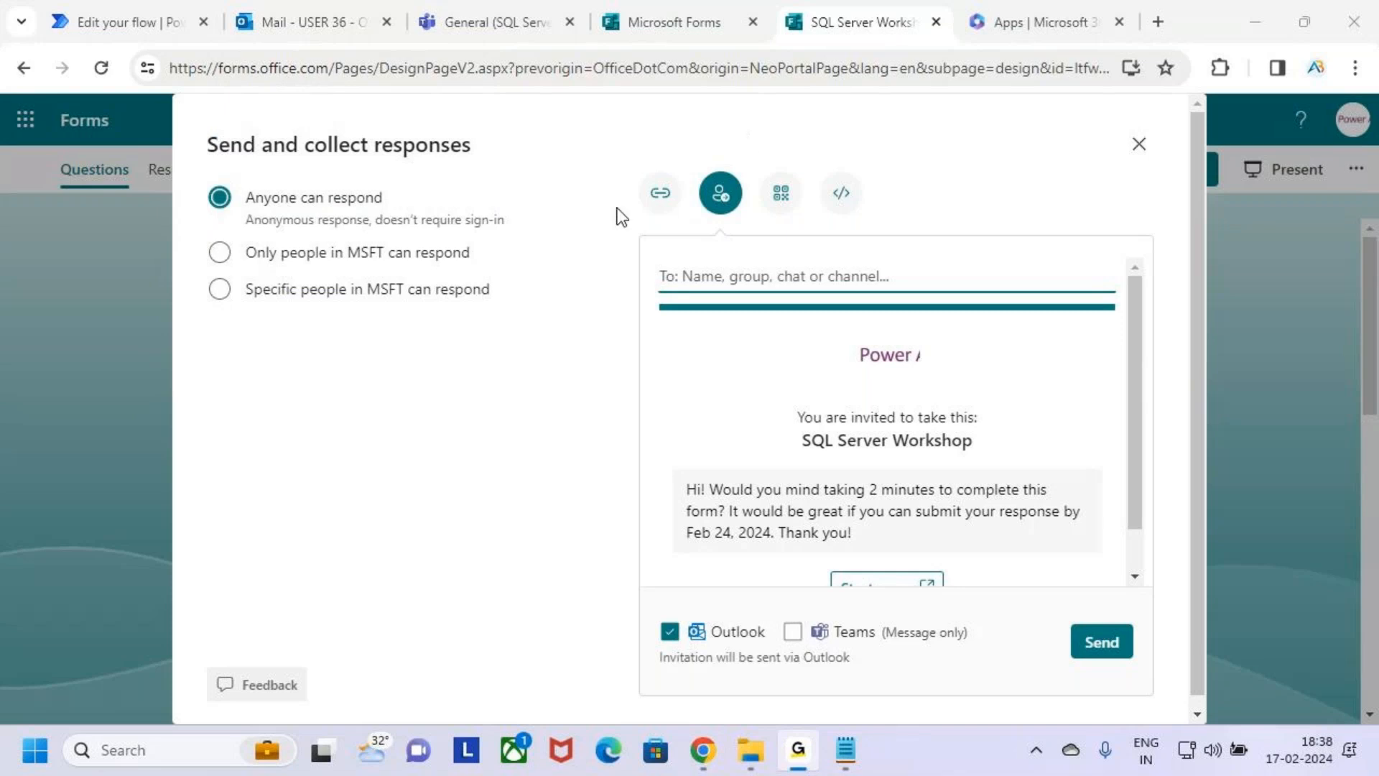
{"action": "left_click", "coordinate": [703, 750]}
{"action": "left_click", "coordinate": [803, 280]}
{"action": "type", "text": "av"}
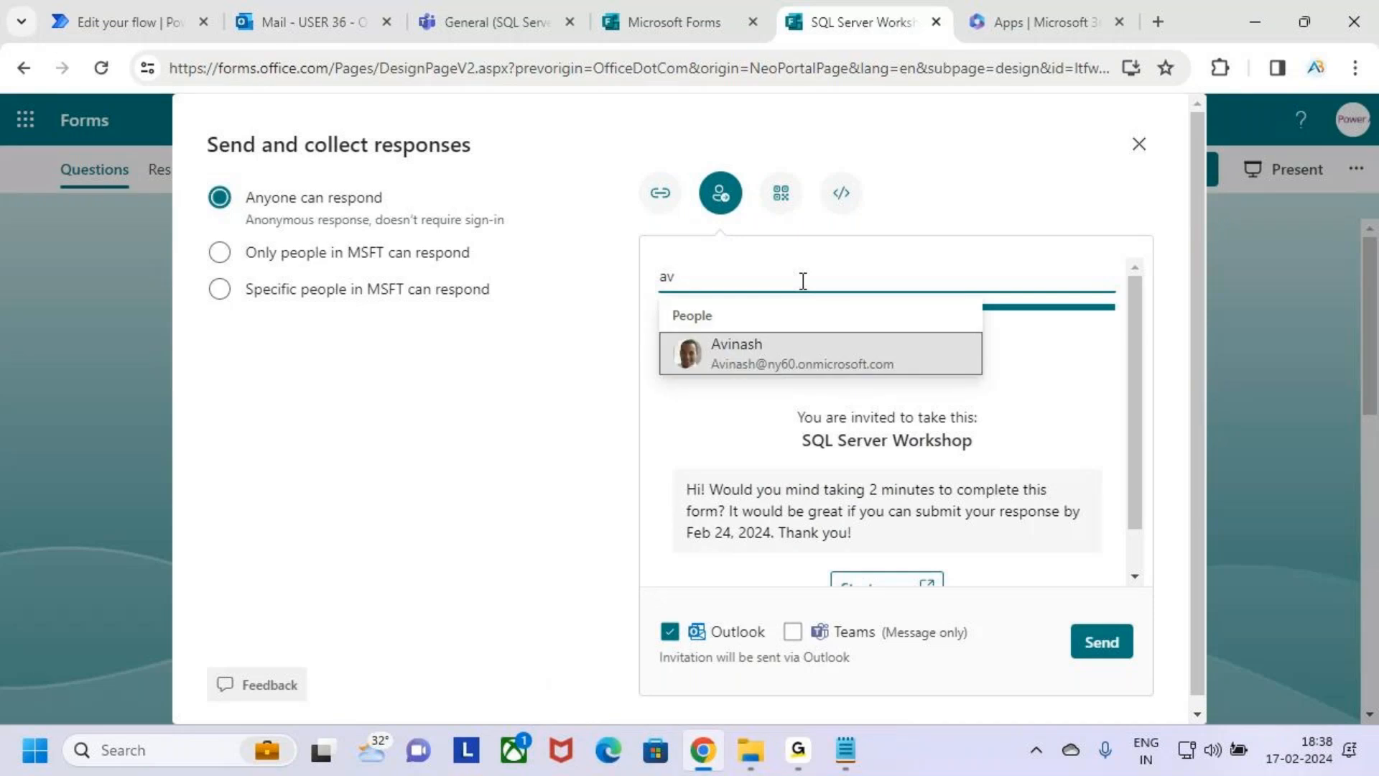
{"action": "left_click", "coordinate": [823, 359]}
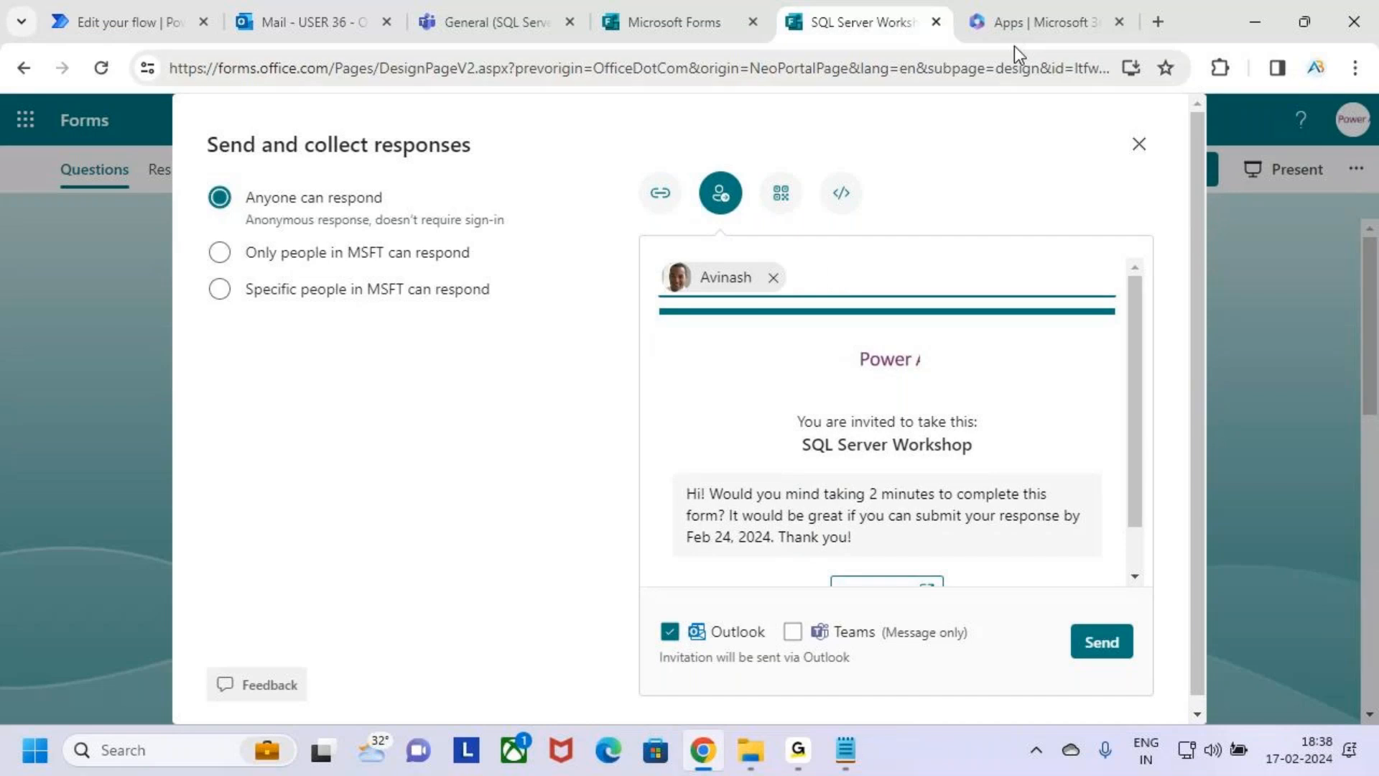
{"action": "left_click", "coordinate": [342, 22]}
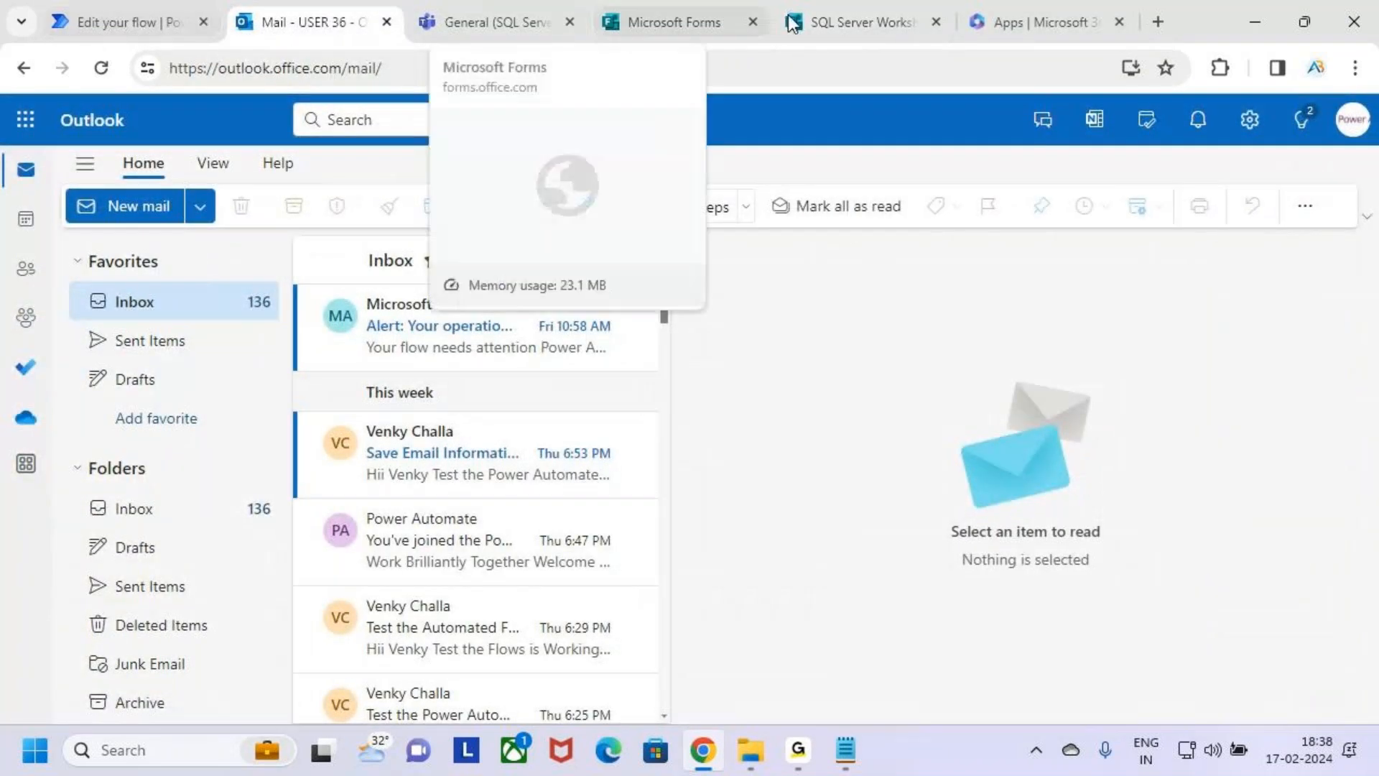
{"action": "left_click", "coordinate": [887, 21]}
{"action": "left_click", "coordinate": [1079, 138]}
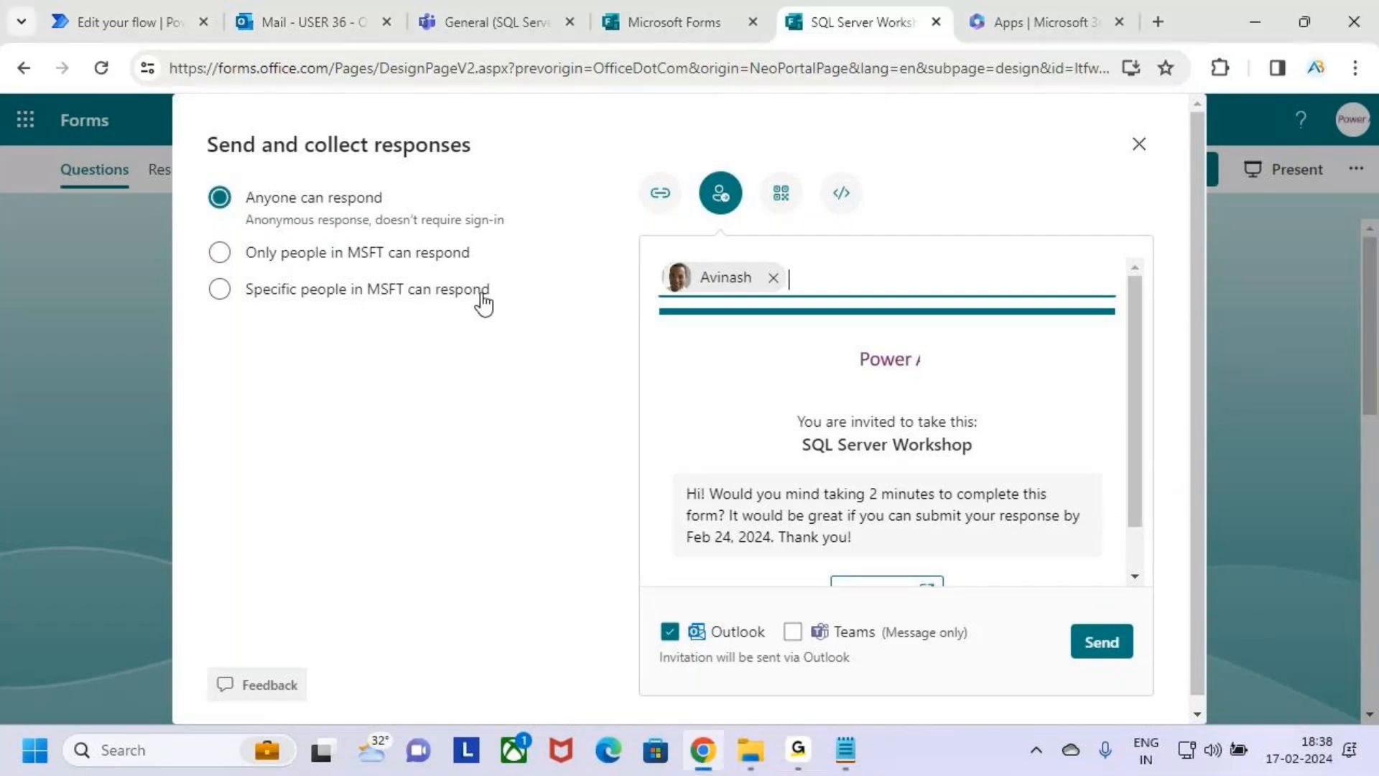
Try to find another invitation recipient by name.
{"action": "left_click", "coordinate": [806, 264]}
{"action": "type", "text": "swa"}
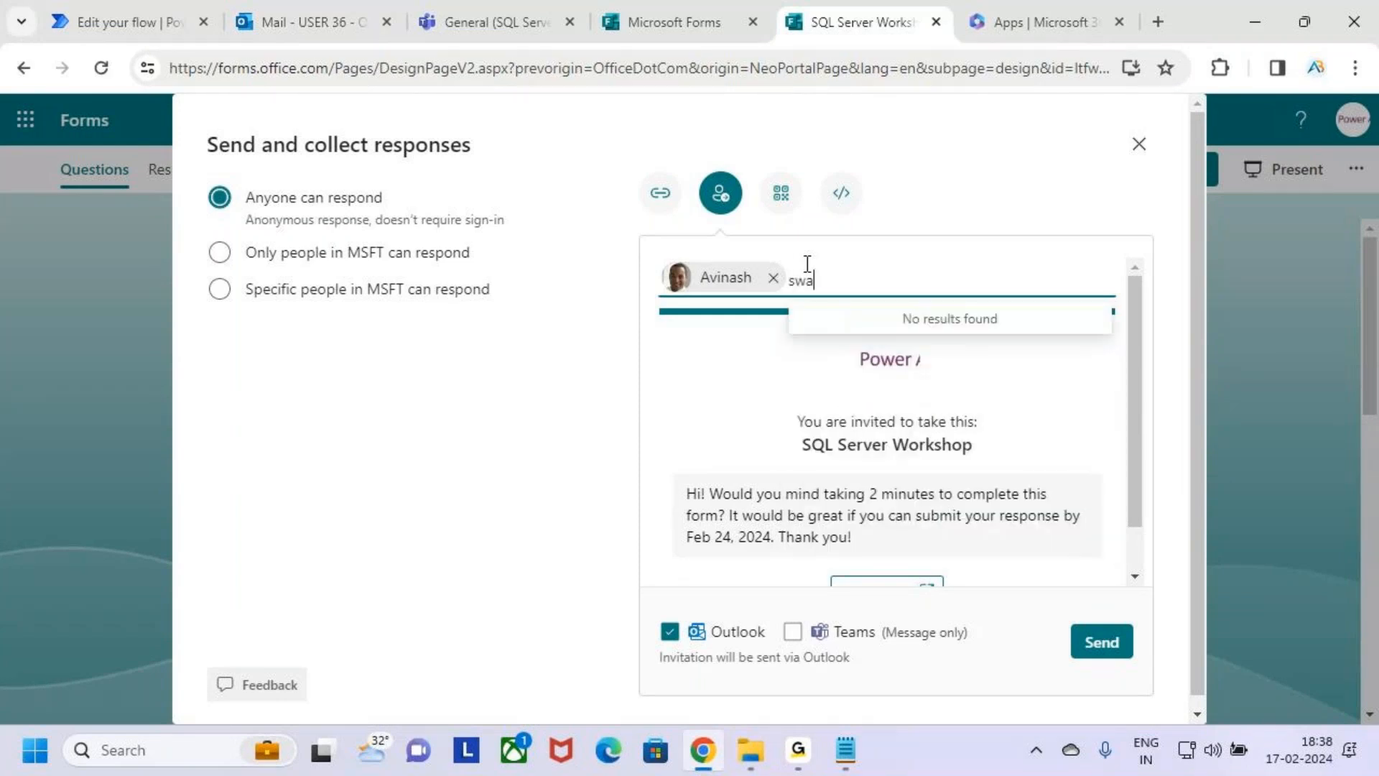
{"action": "key", "text": "BackSpace"}
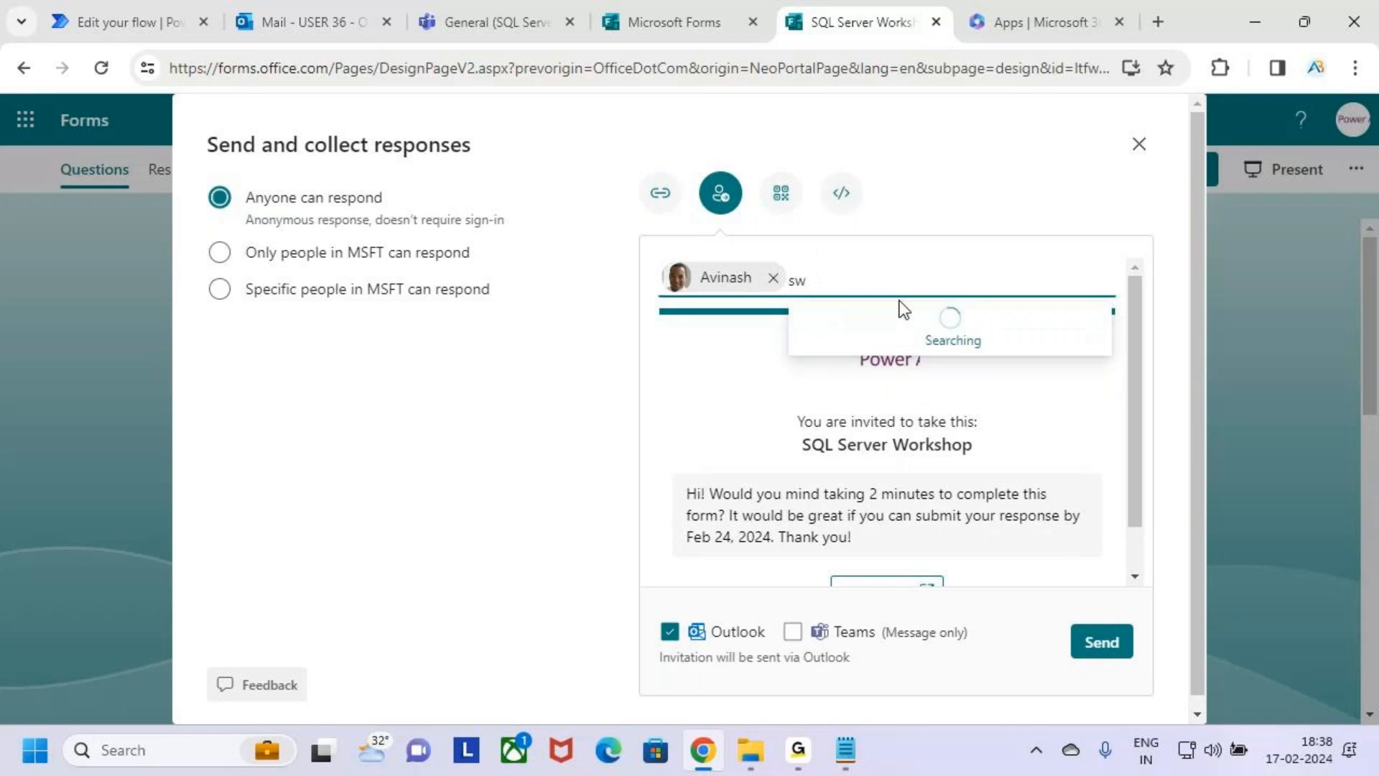
{"action": "key", "text": "BackSpace"}
{"action": "key", "text": "BackSpace"}
Add a second person from the organisation to the invitation's recipients.
{"action": "type", "text": "ven"}
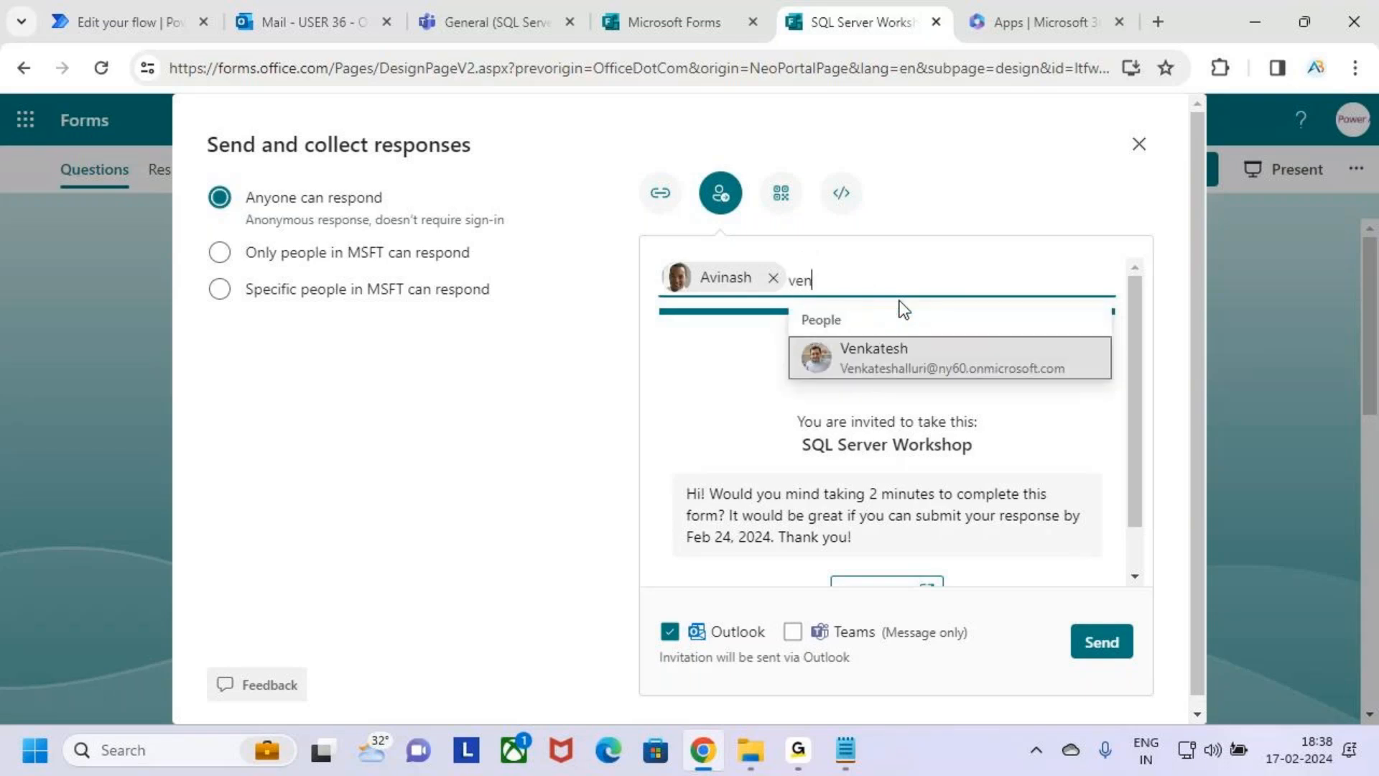
{"action": "left_click", "coordinate": [922, 351]}
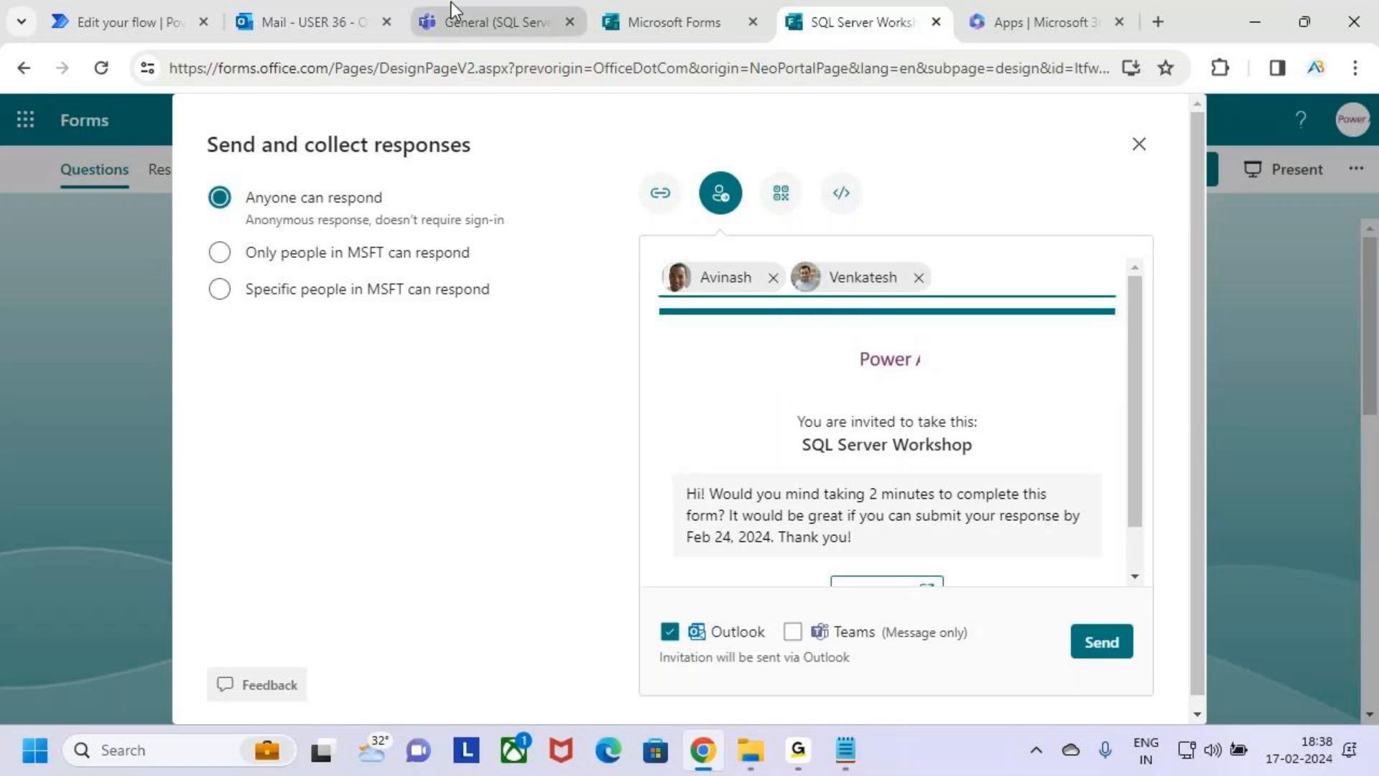
Try to look up further invitation recipients by name.
{"action": "left_click", "coordinate": [810, 763]}
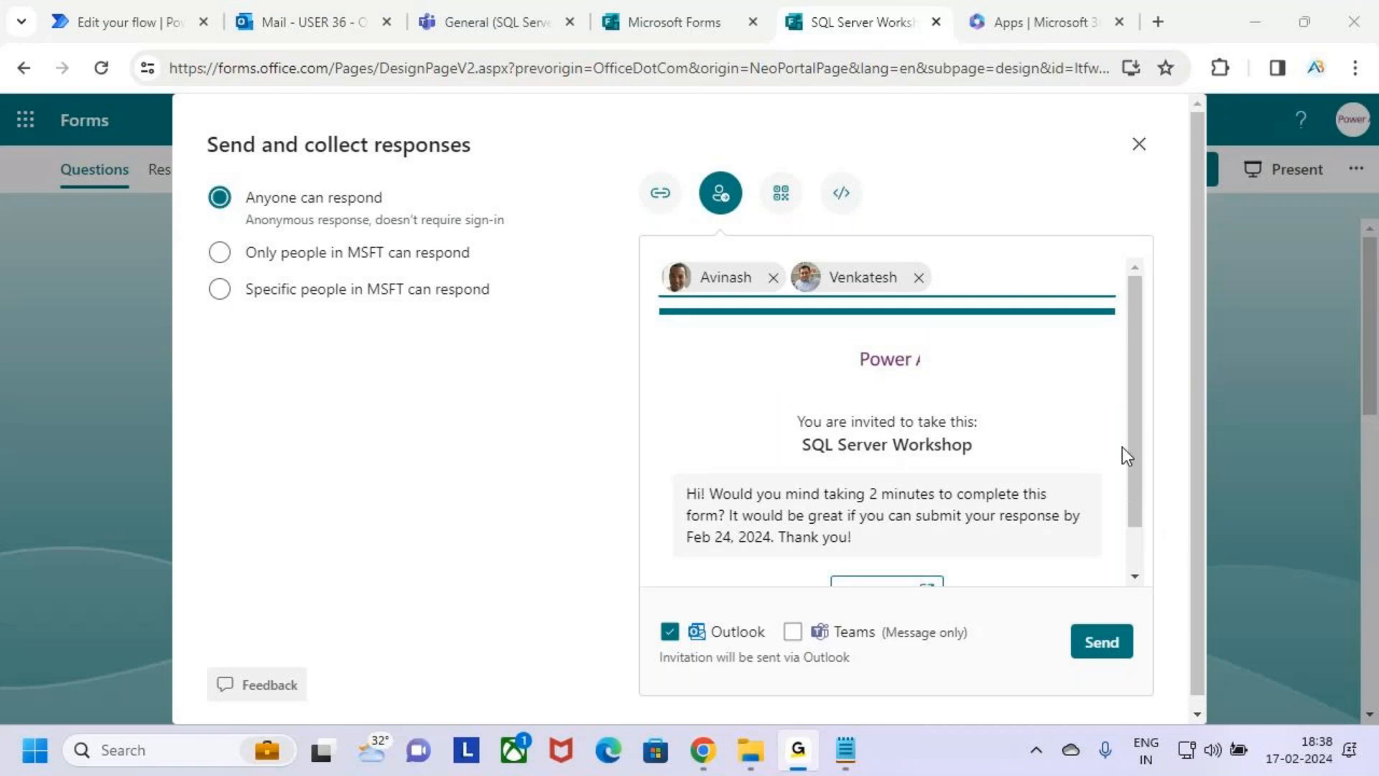
{"action": "left_click", "coordinate": [635, 143]}
{"action": "type", "text": "s"}
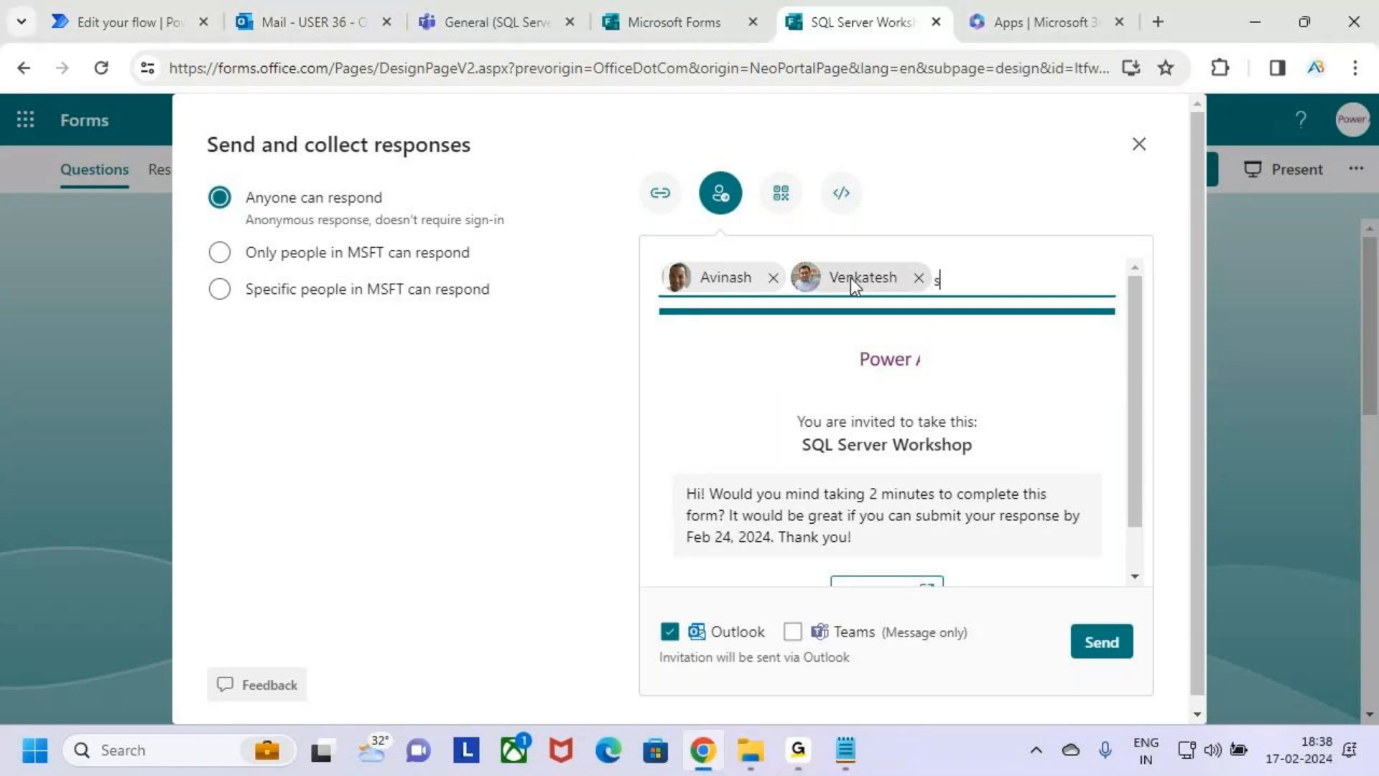
{"action": "type", "text": "wa"}
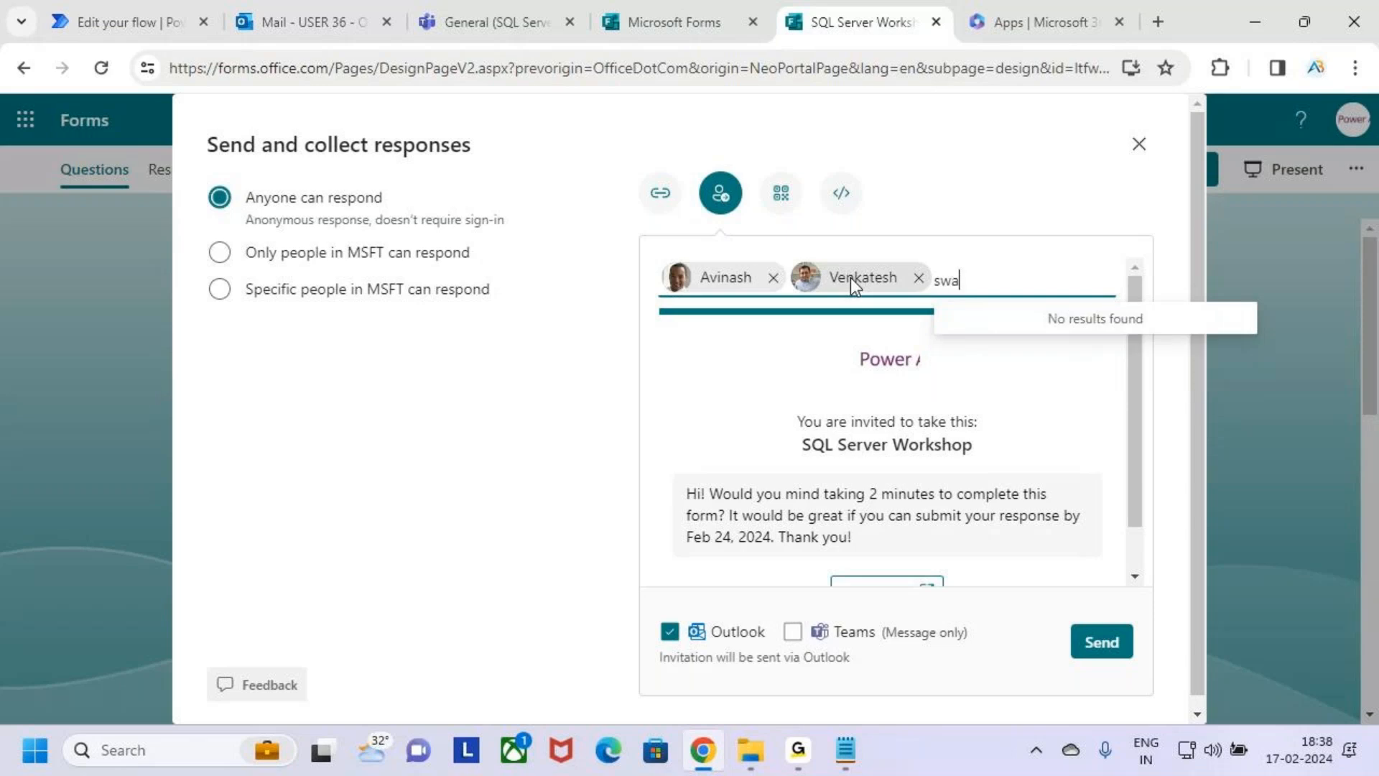
{"action": "type", "text": "j"}
{"action": "key", "text": "BackSpace"}
{"action": "key", "text": "BackSpace"}
{"action": "key", "text": "BackSpace"}
{"action": "key", "text": "BackSpace"}
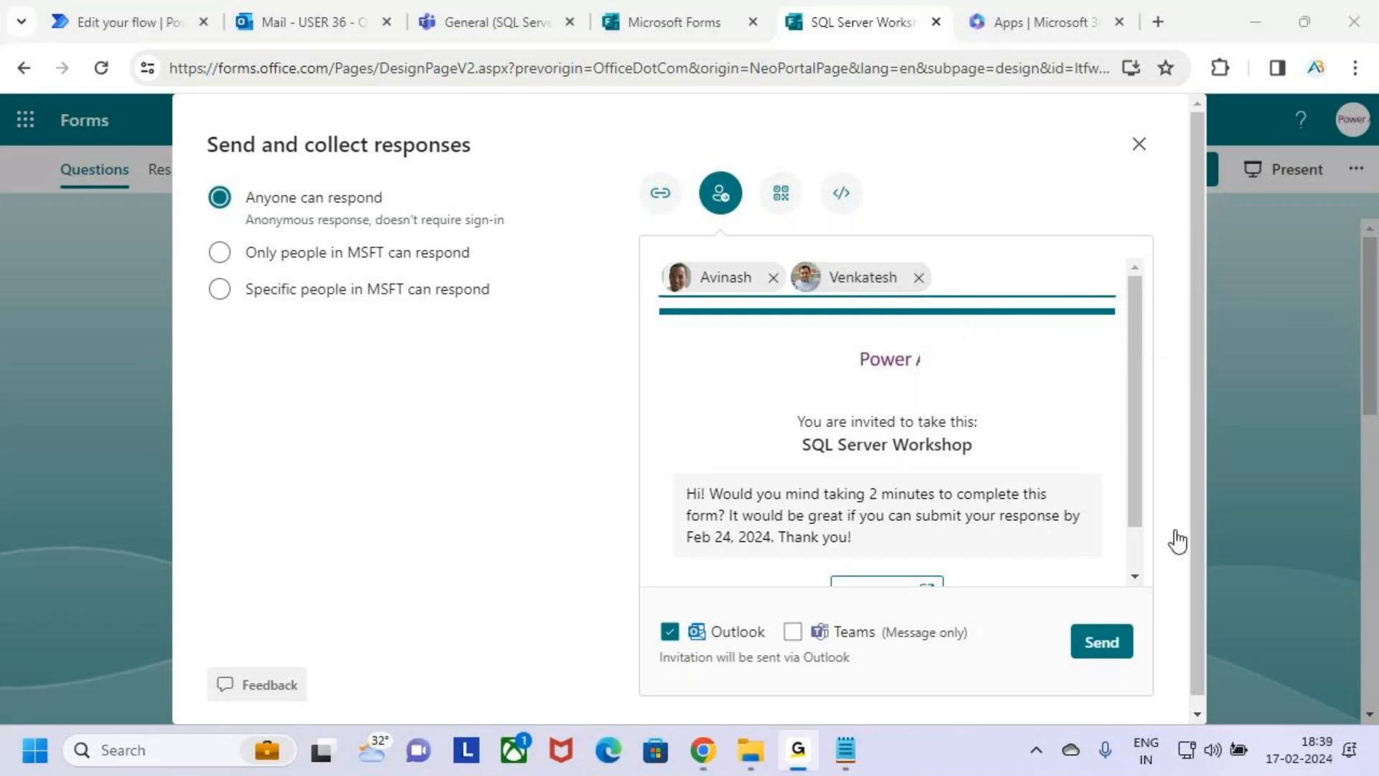
{"action": "type", "text": "an"}
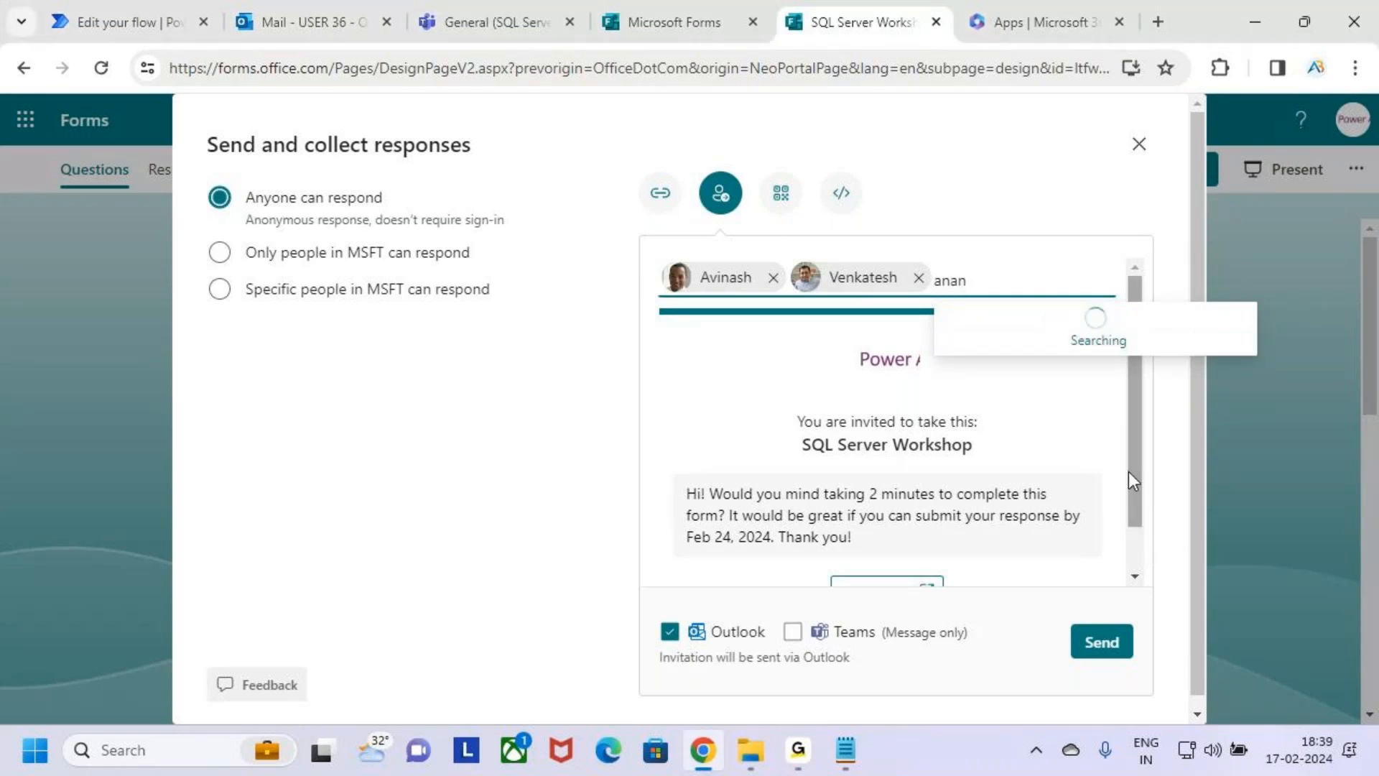
Add two external recipients to the invitation by pasting in their full e-mail addresses.
{"action": "key", "text": "alt+Tab"}
{"action": "key", "text": "alt+Tab"}
{"action": "key", "text": "alt+shift+Tab"}
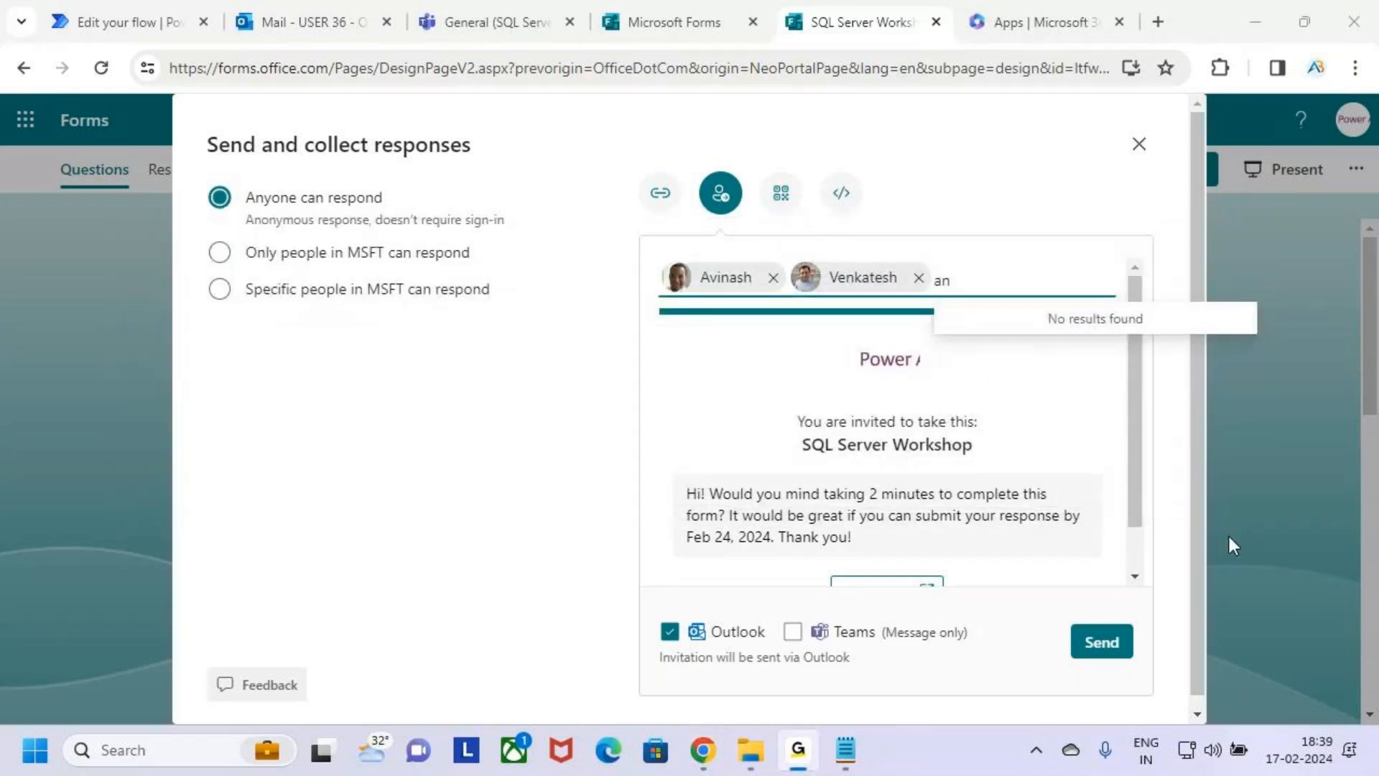
{"action": "left_click", "coordinate": [1074, 516]}
{"action": "double_click", "coordinate": [939, 281]}
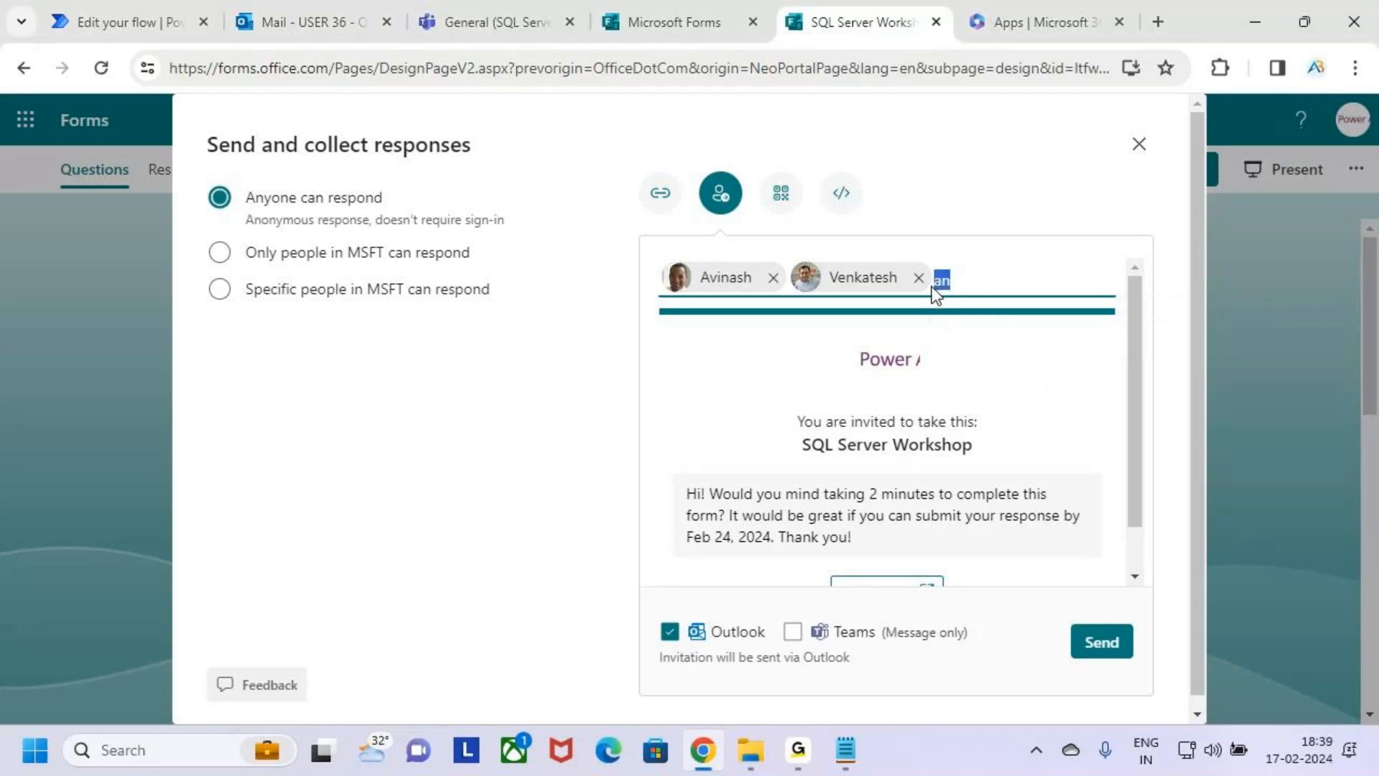
{"action": "key", "text": "ctrl+v"}
{"action": "type", "text": "an"}
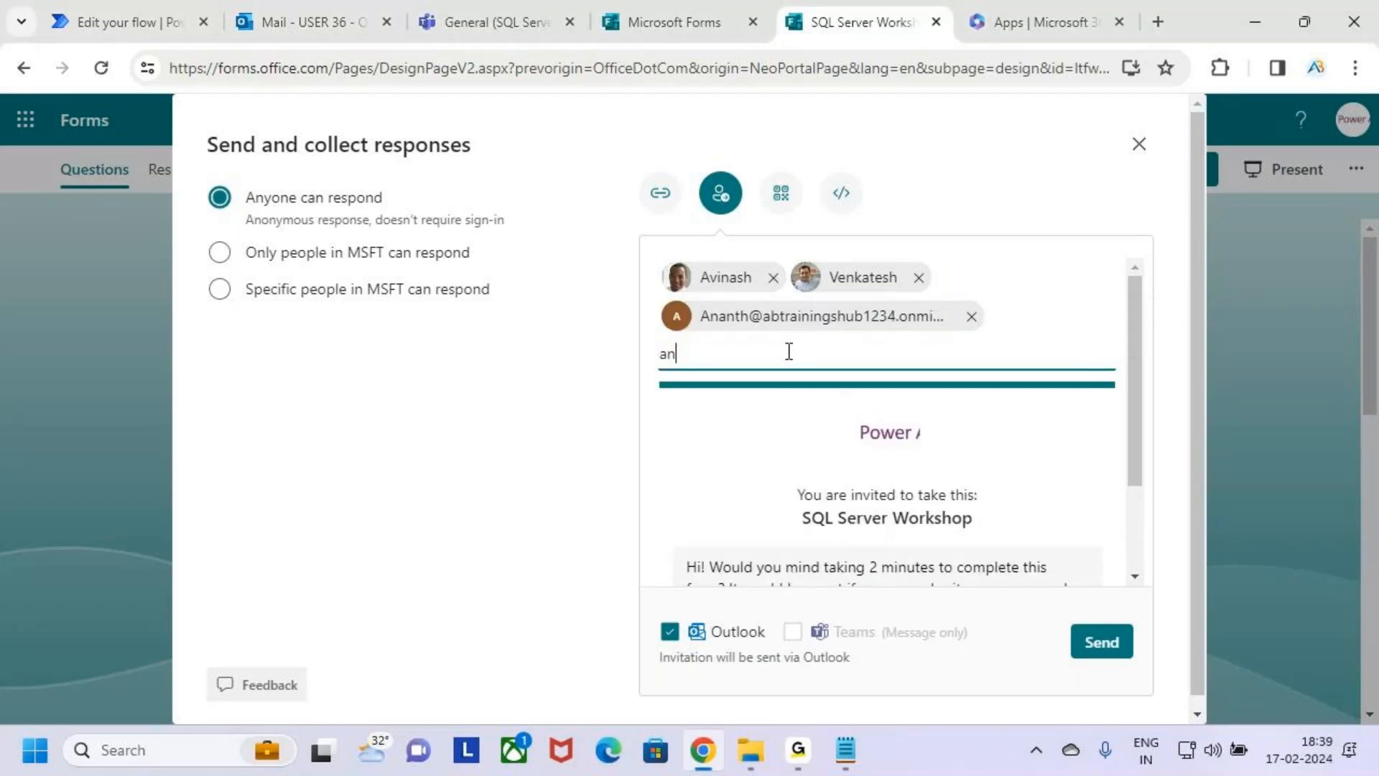
{"action": "key", "text": "BackSpace"}
{"action": "key", "text": "BackSpace"}
{"action": "left_click", "coordinate": [877, 394]}
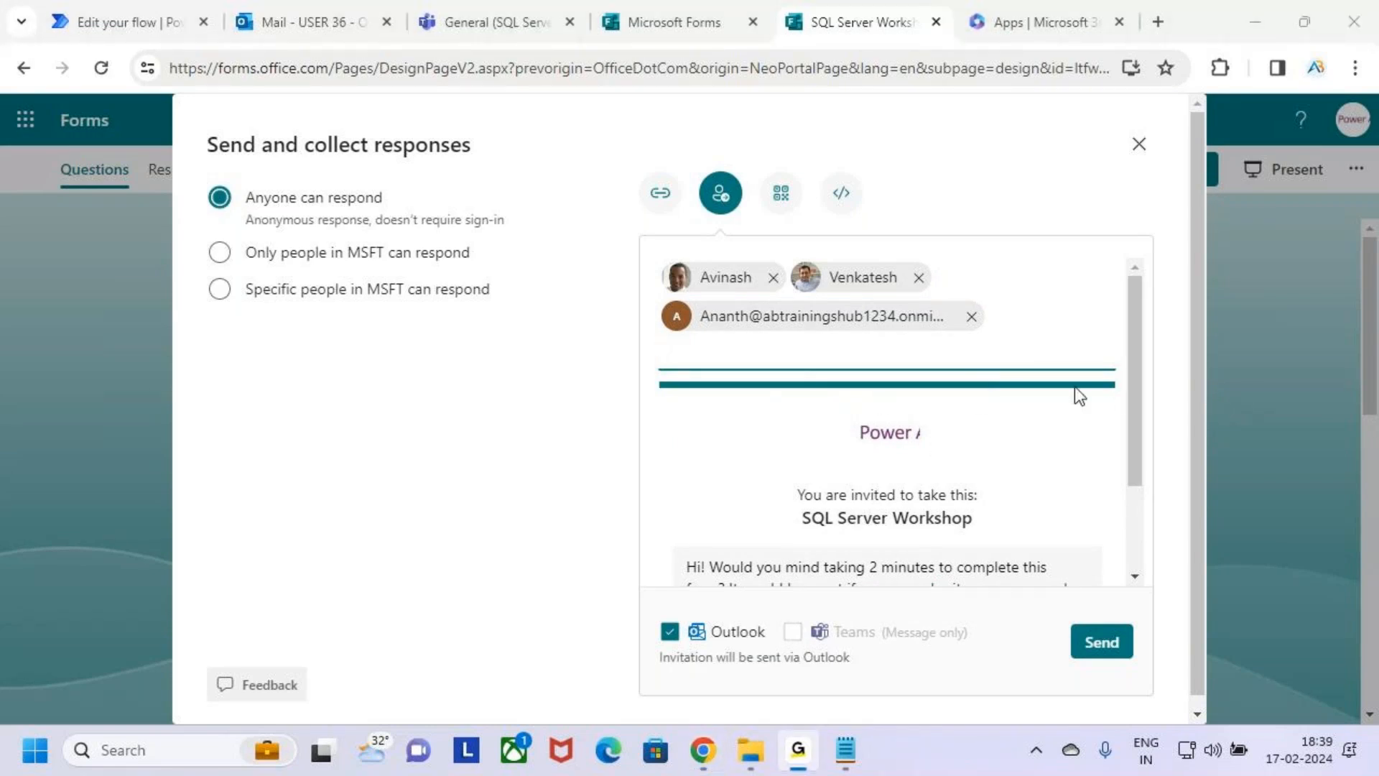
{"action": "left_click", "coordinate": [1027, 409]}
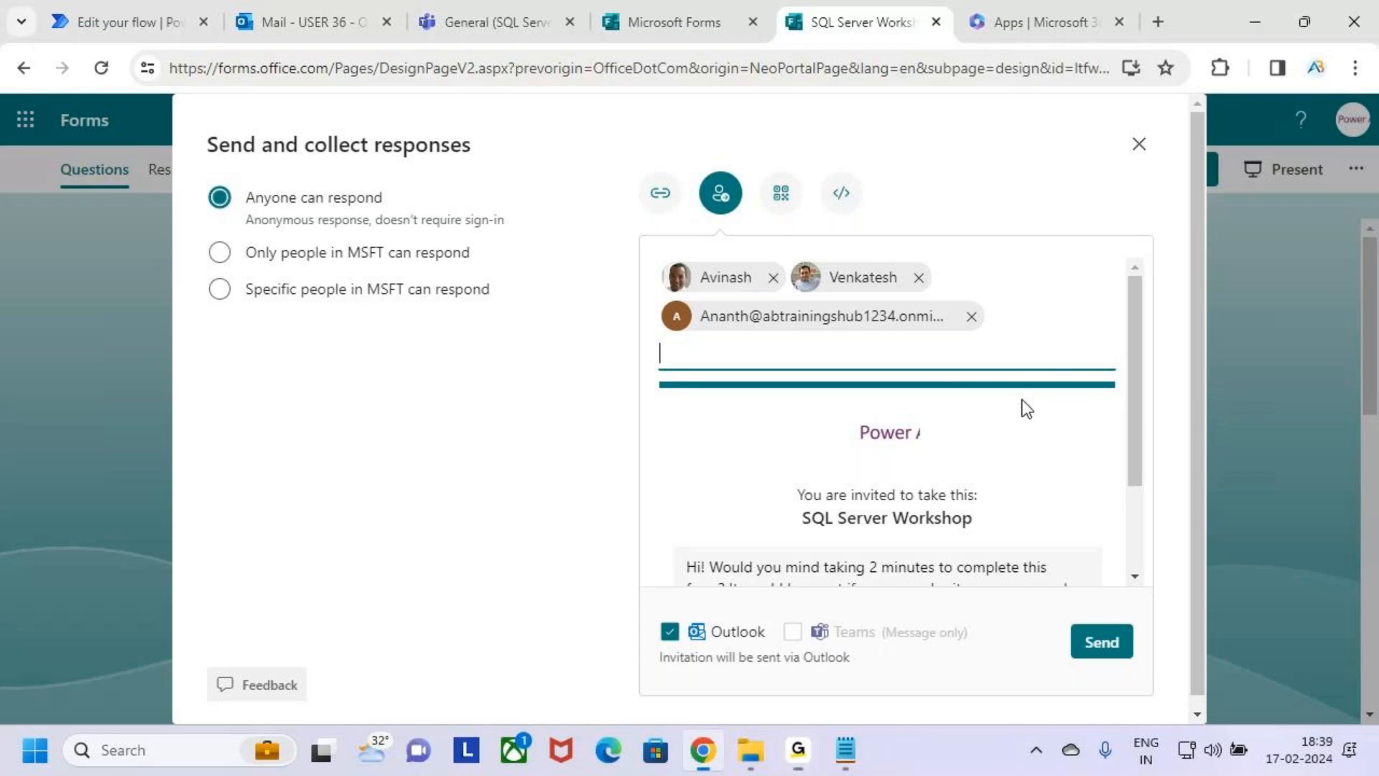
{"action": "key", "text": "ctrl+v"}
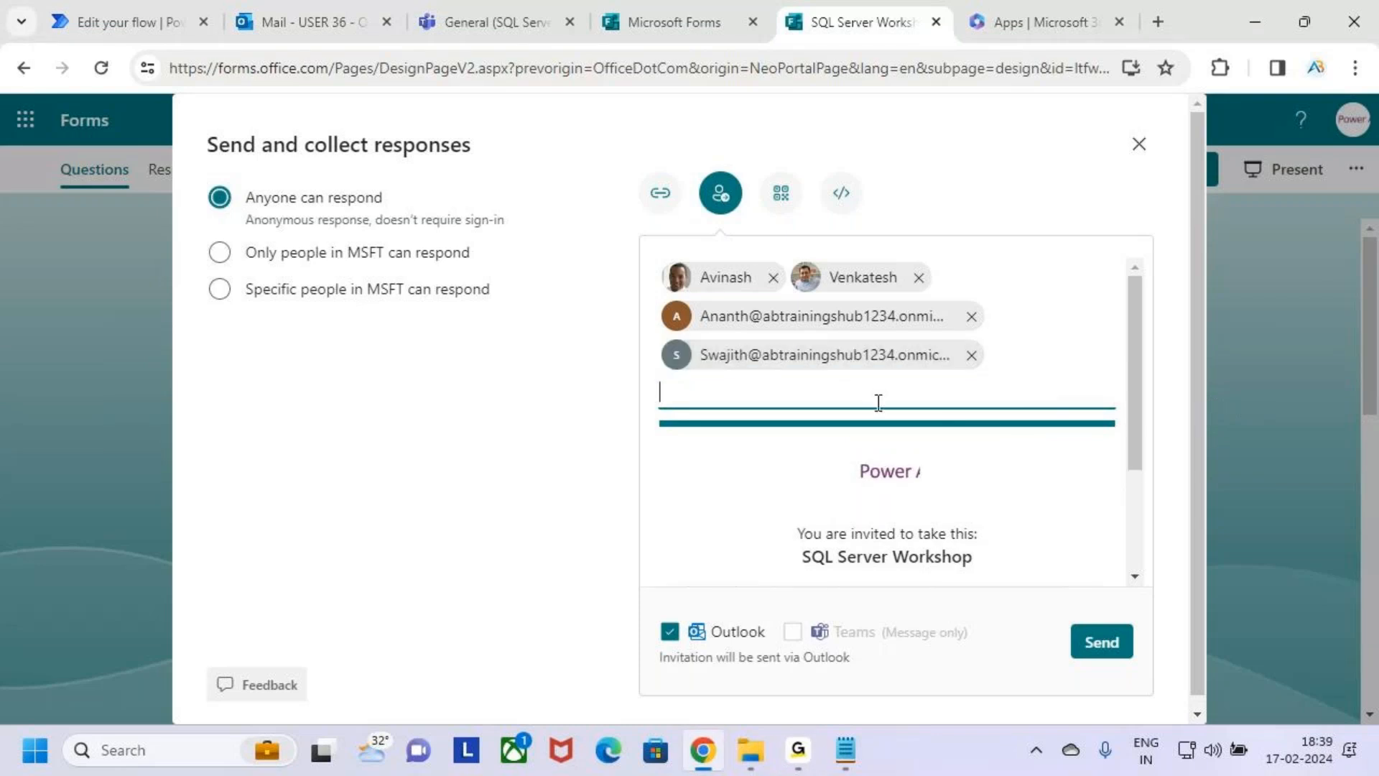
Send the form invitation through Outlook and close the sharing options.
{"action": "left_click", "coordinate": [1105, 642]}
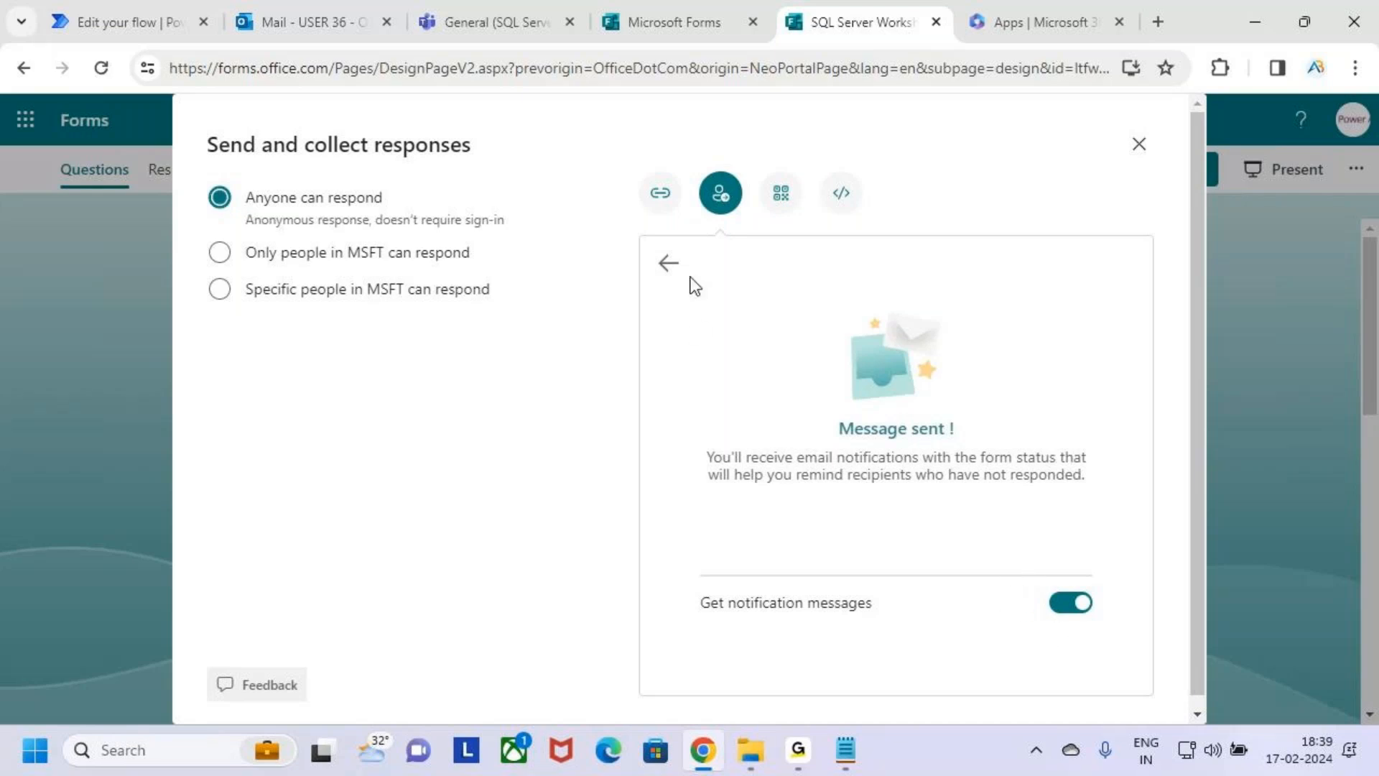
{"action": "left_click", "coordinate": [669, 263]}
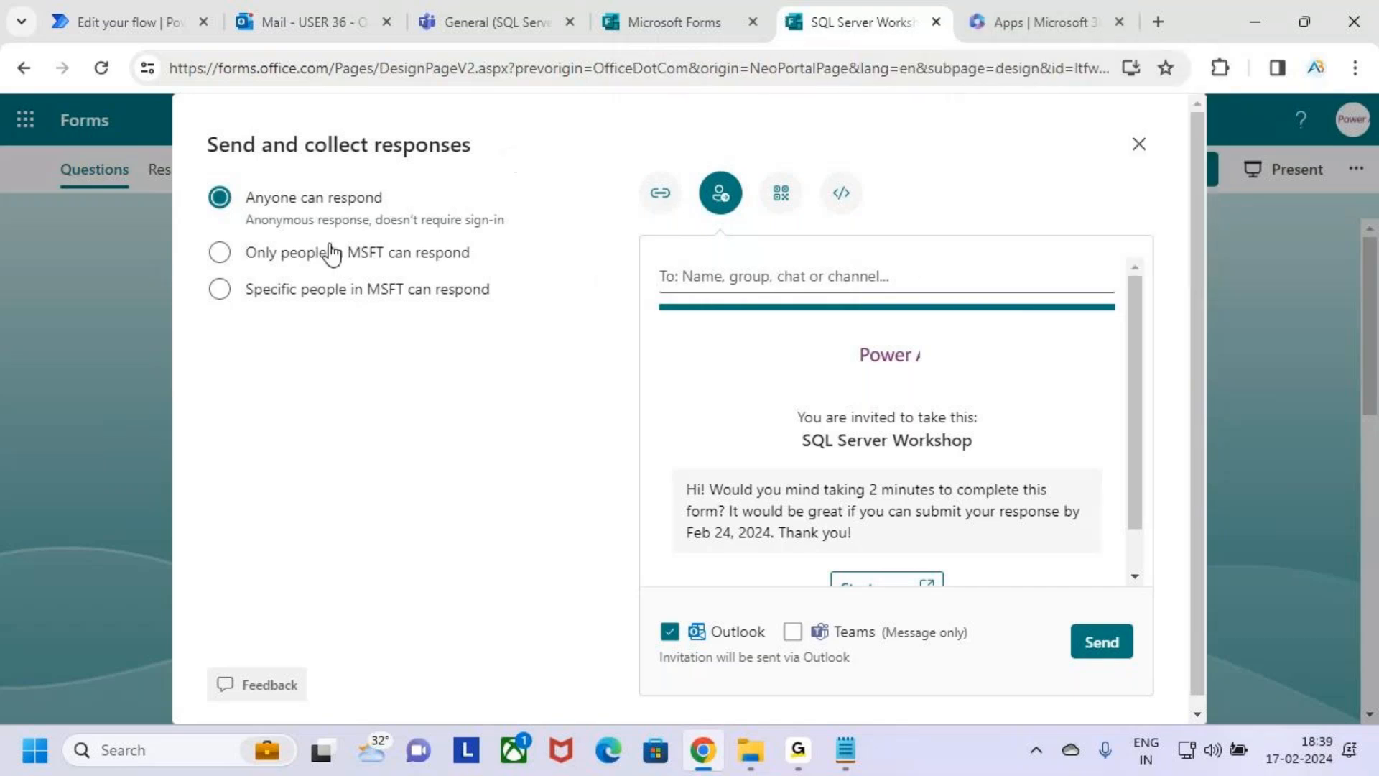
{"action": "left_click", "coordinate": [1139, 145]}
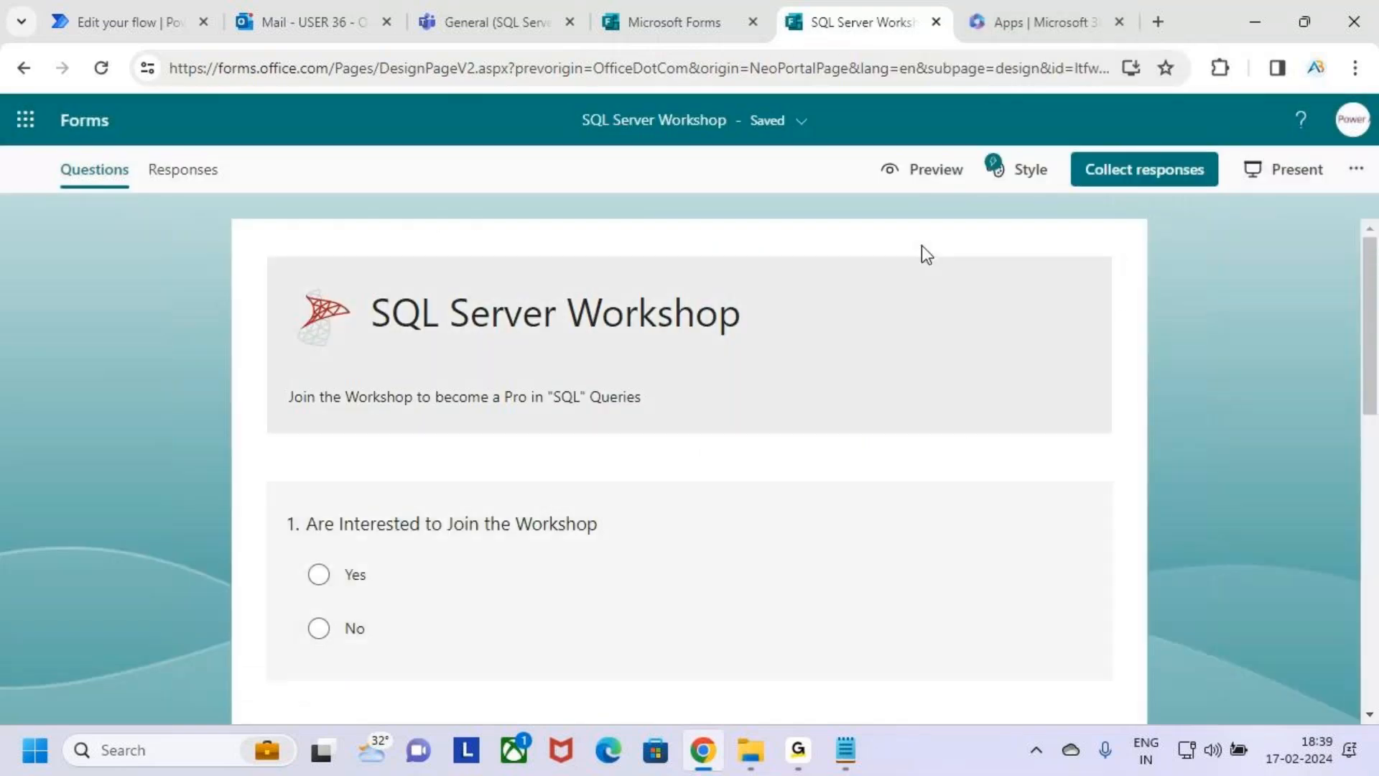
Preview the form and examine the Yes and No choices of both workshop questions.
{"action": "left_click", "coordinate": [916, 171]}
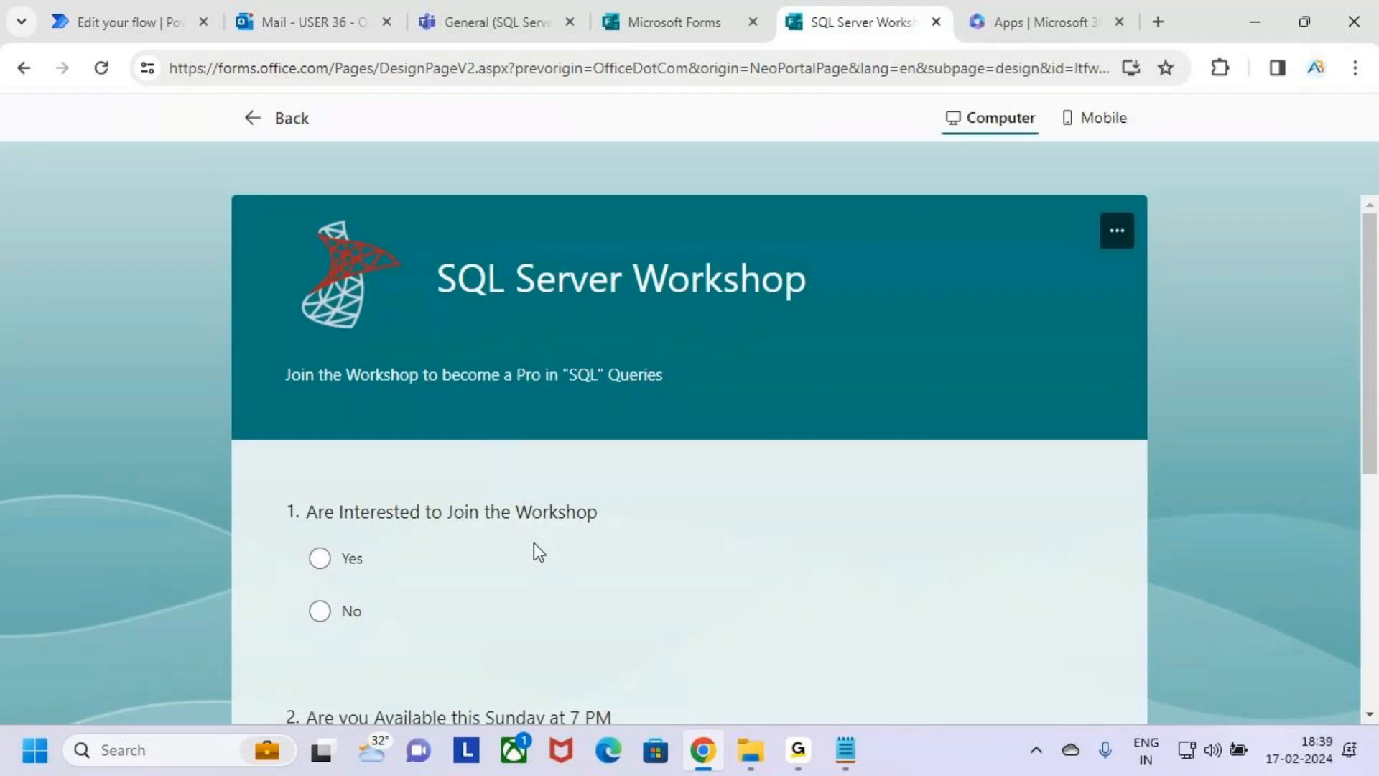
{"action": "scroll", "coordinate": [525, 409], "scroll_direction": "down", "scroll_amount": 3}
{"action": "key", "text": "ctrl+2"}
{"action": "left_click_drag", "start_coordinate": [307, 347], "coordinate": [384, 271]}
{"action": "mouse_move", "coordinate": [284, 553]}
{"action": "left_mouse_down"}
{"action": "mouse_move", "coordinate": [313, 566]}
{"action": "mouse_move", "coordinate": [360, 518]}
{"action": "left_mouse_up"}
{"action": "left_click_drag", "start_coordinate": [300, 341], "coordinate": [384, 271]}
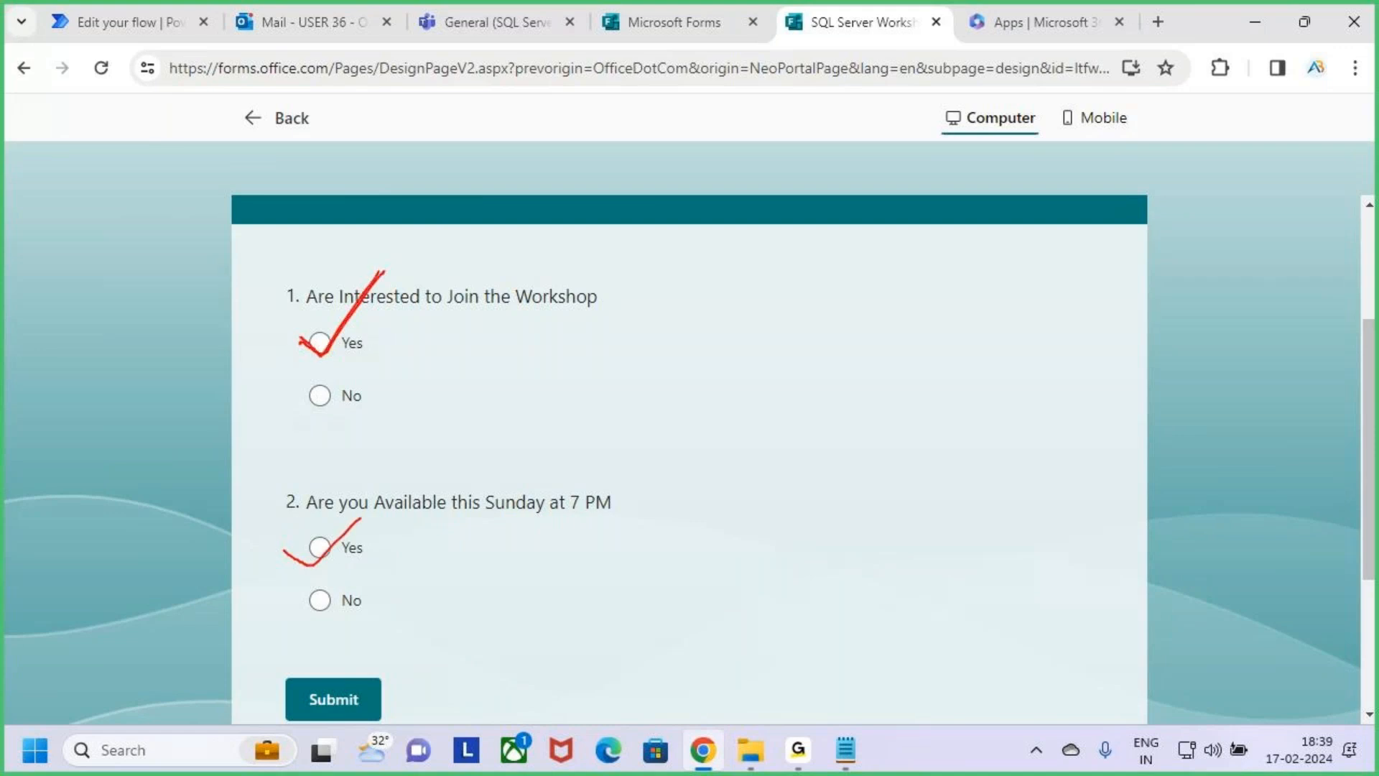
{"action": "left_click_drag", "start_coordinate": [288, 551], "coordinate": [344, 516]}
{"action": "key", "text": "Escape"}
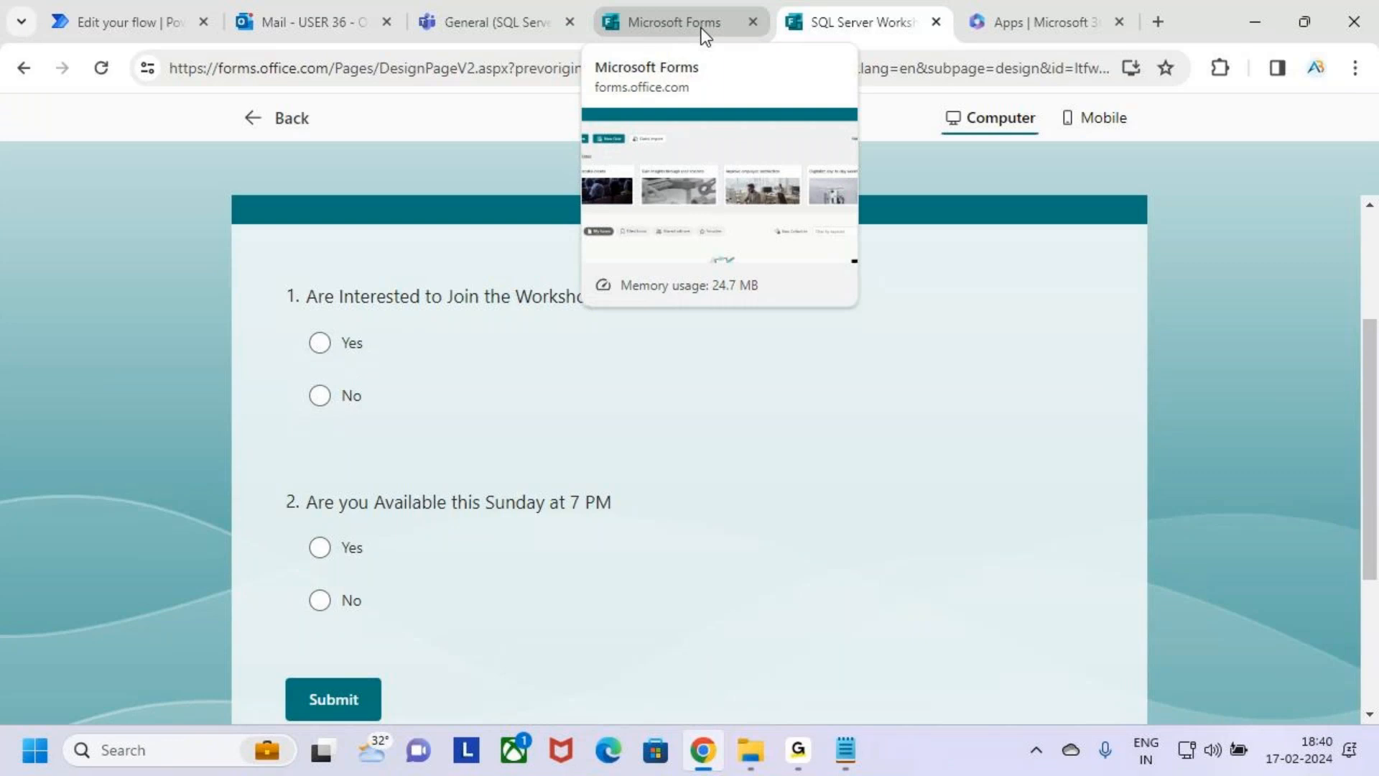
Check the Teams General channel, and examine the delivery failure notice for the SQL Server Workshop invitation in the Outlook inbox.
{"action": "left_click", "coordinate": [478, 10]}
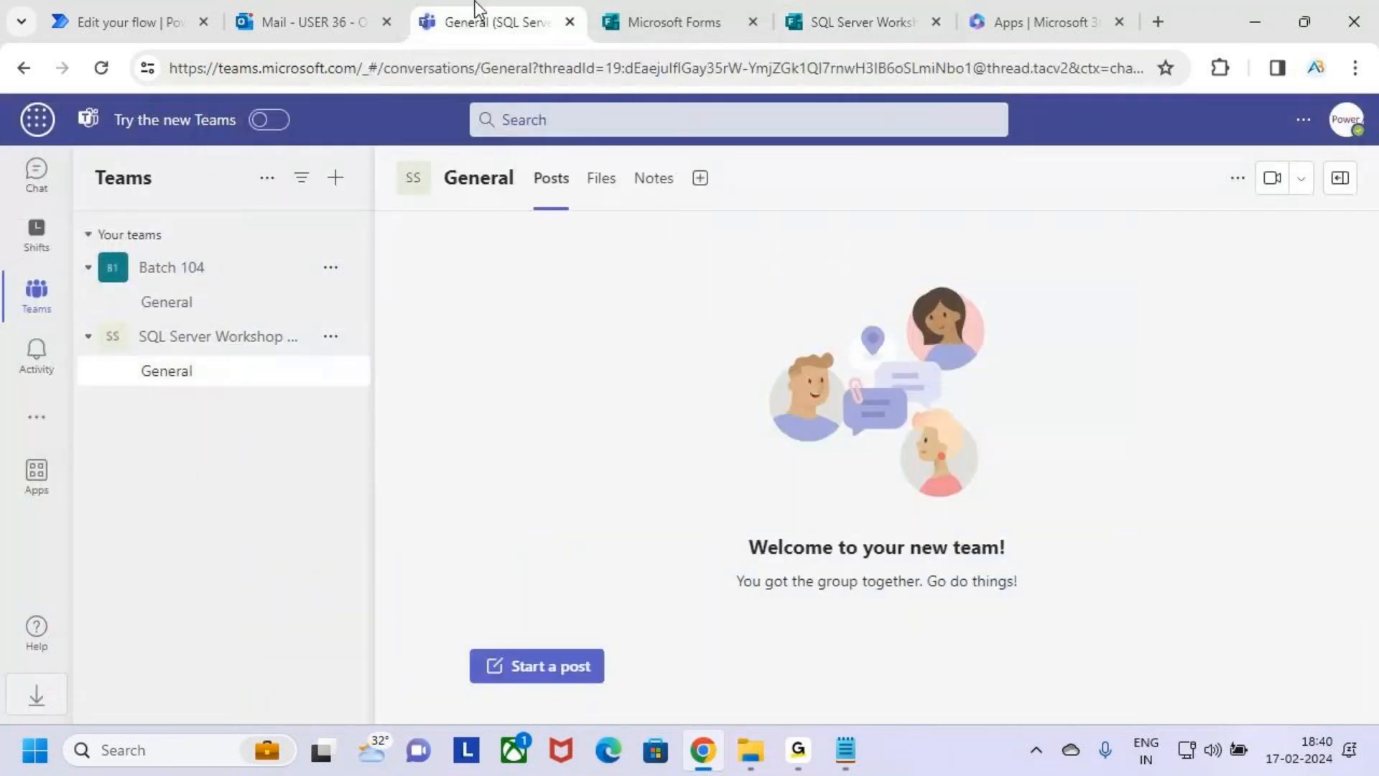
{"action": "left_click", "coordinate": [310, 16]}
{"action": "left_click", "coordinate": [461, 327]}
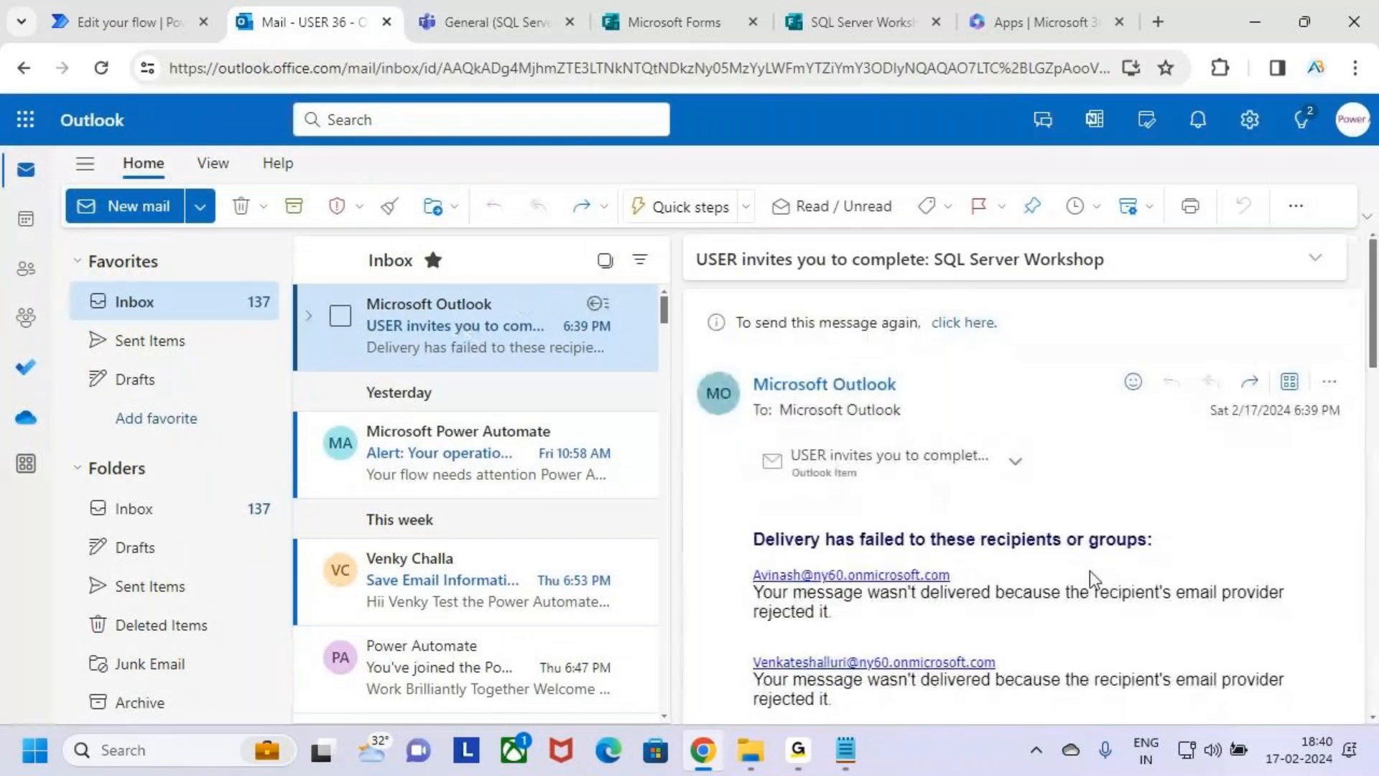
{"action": "scroll", "coordinate": [1089, 571], "scroll_direction": "down", "scroll_amount": 5}
{"action": "scroll", "coordinate": [1089, 570], "scroll_direction": "down", "scroll_amount": 2}
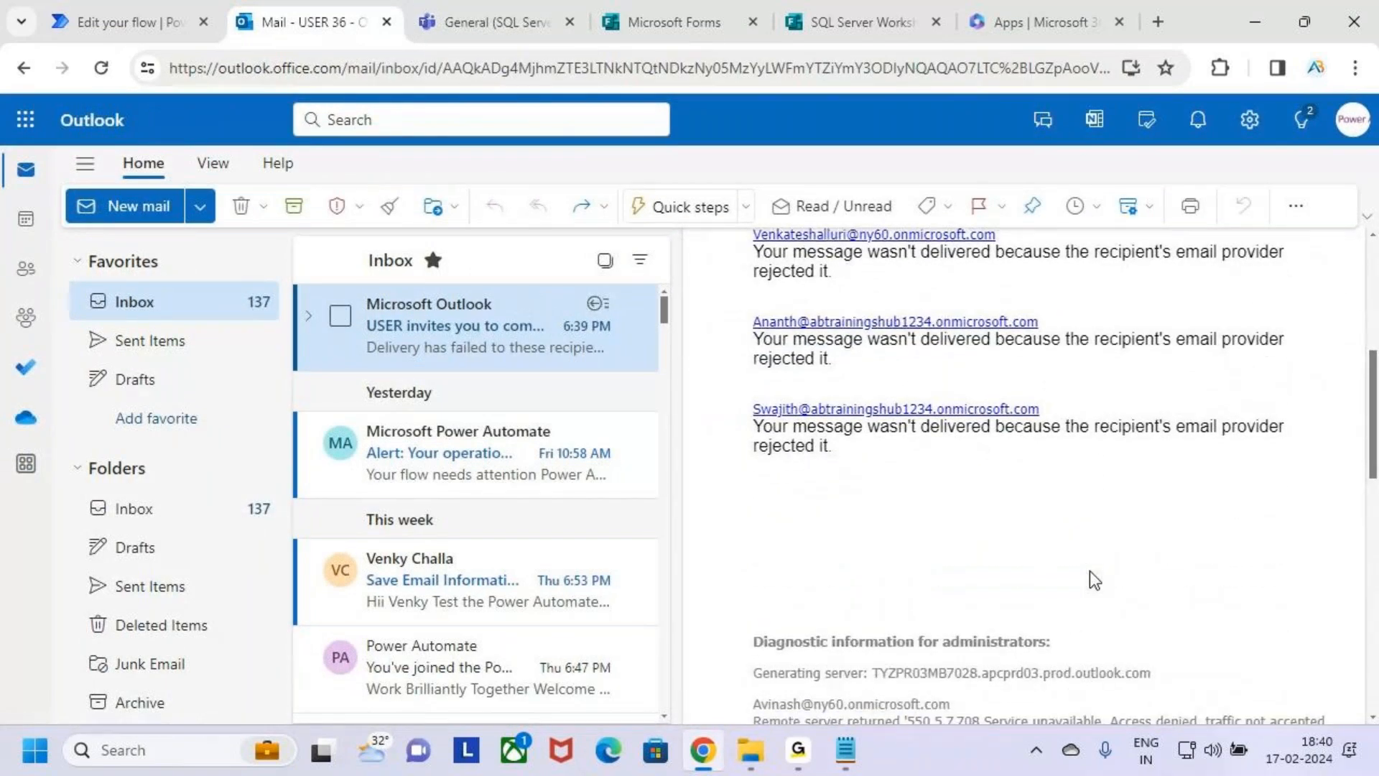
{"action": "scroll", "coordinate": [1089, 570], "scroll_direction": "up", "scroll_amount": 5}
{"action": "scroll", "coordinate": [1089, 571], "scroll_direction": "up", "scroll_amount": 2}
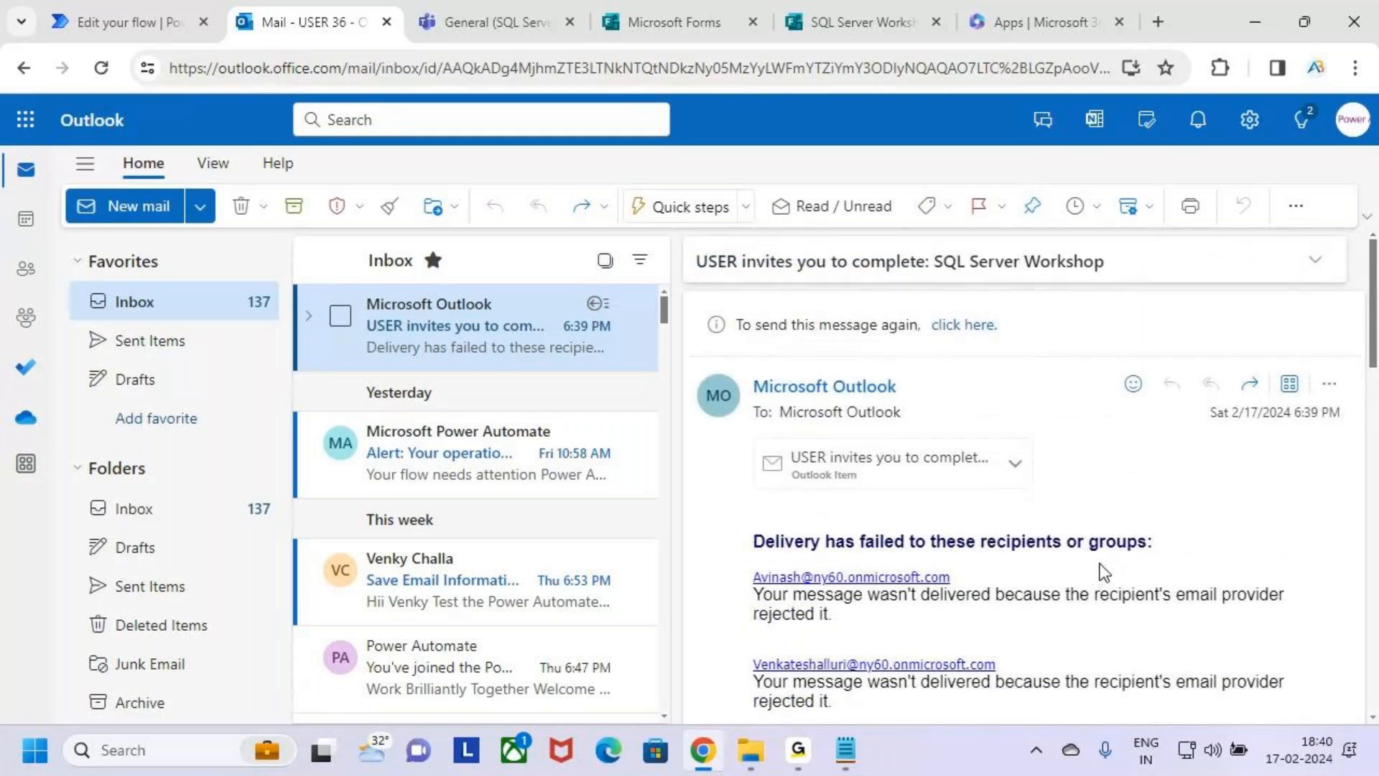
{"action": "scroll", "coordinate": [1096, 559], "scroll_direction": "down", "scroll_amount": 1}
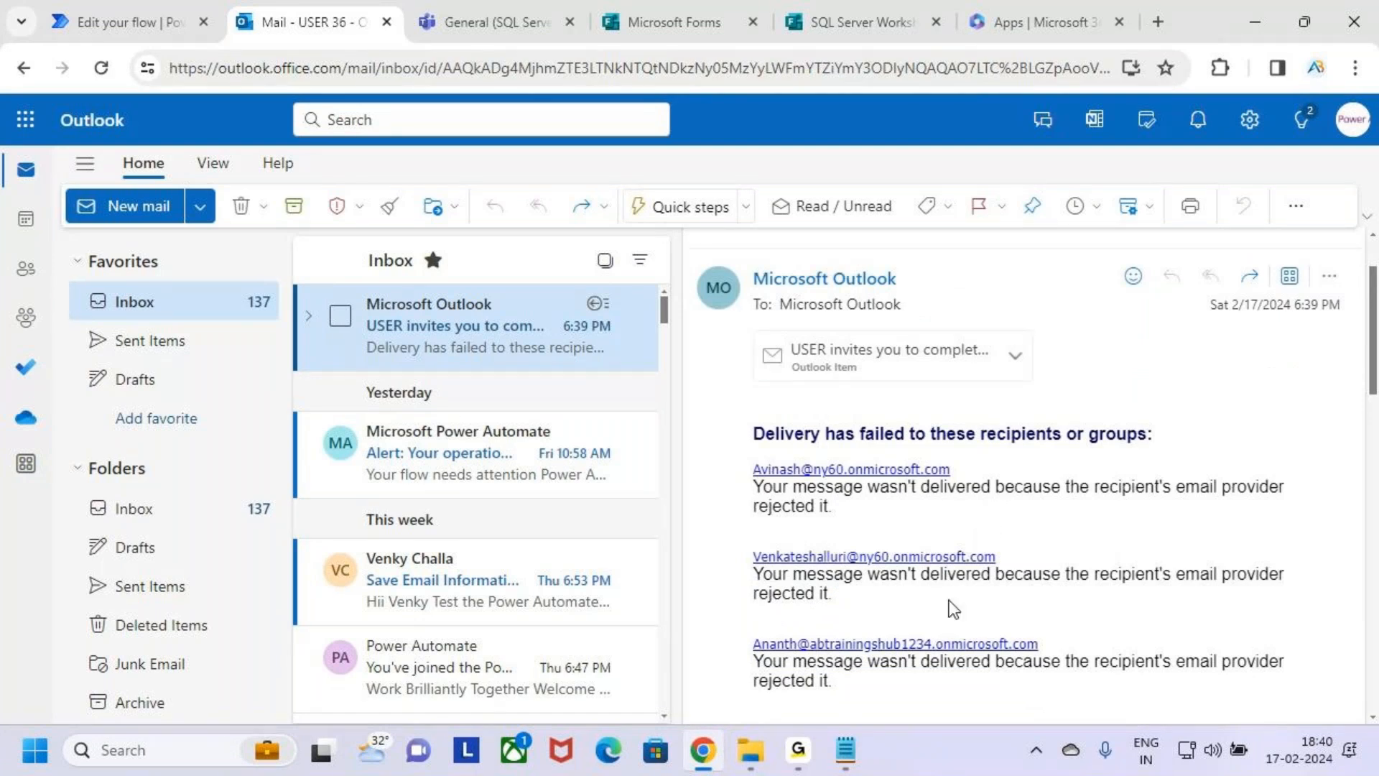
{"action": "scroll", "coordinate": [948, 606], "scroll_direction": "down", "scroll_amount": 3}
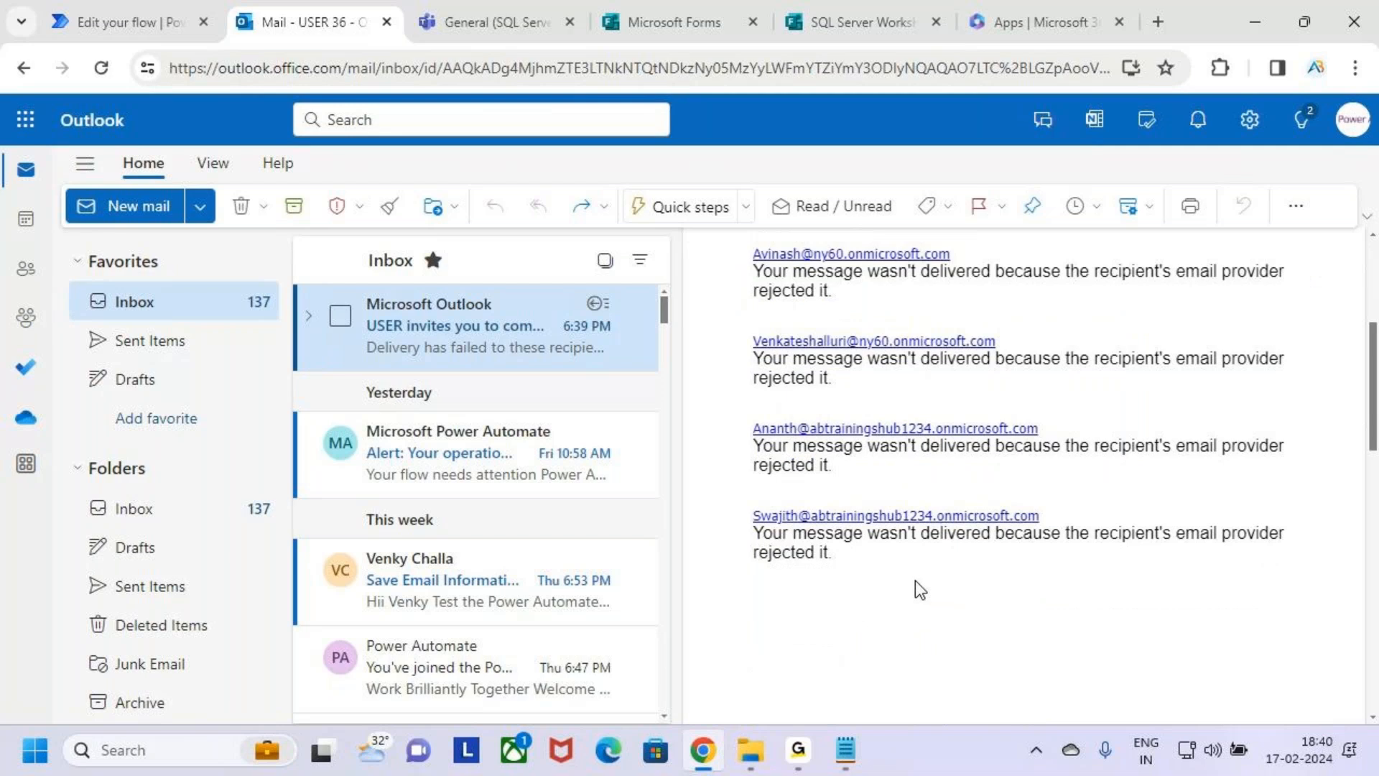
Return to the SQL Server Workshop form, leave its preview and open the options for sending and collecting responses.
{"action": "left_click", "coordinate": [896, 20]}
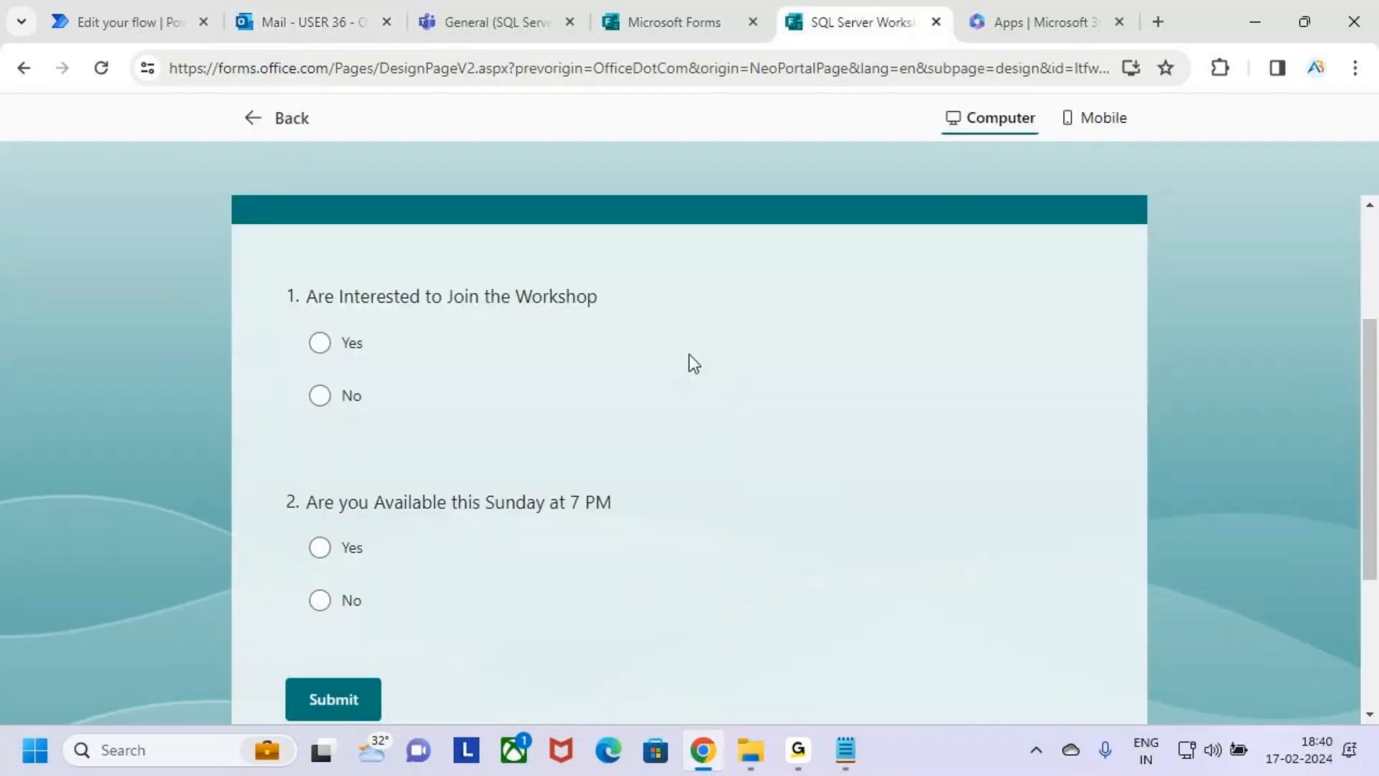
{"action": "left_click", "coordinate": [247, 118]}
{"action": "left_click", "coordinate": [1126, 176]}
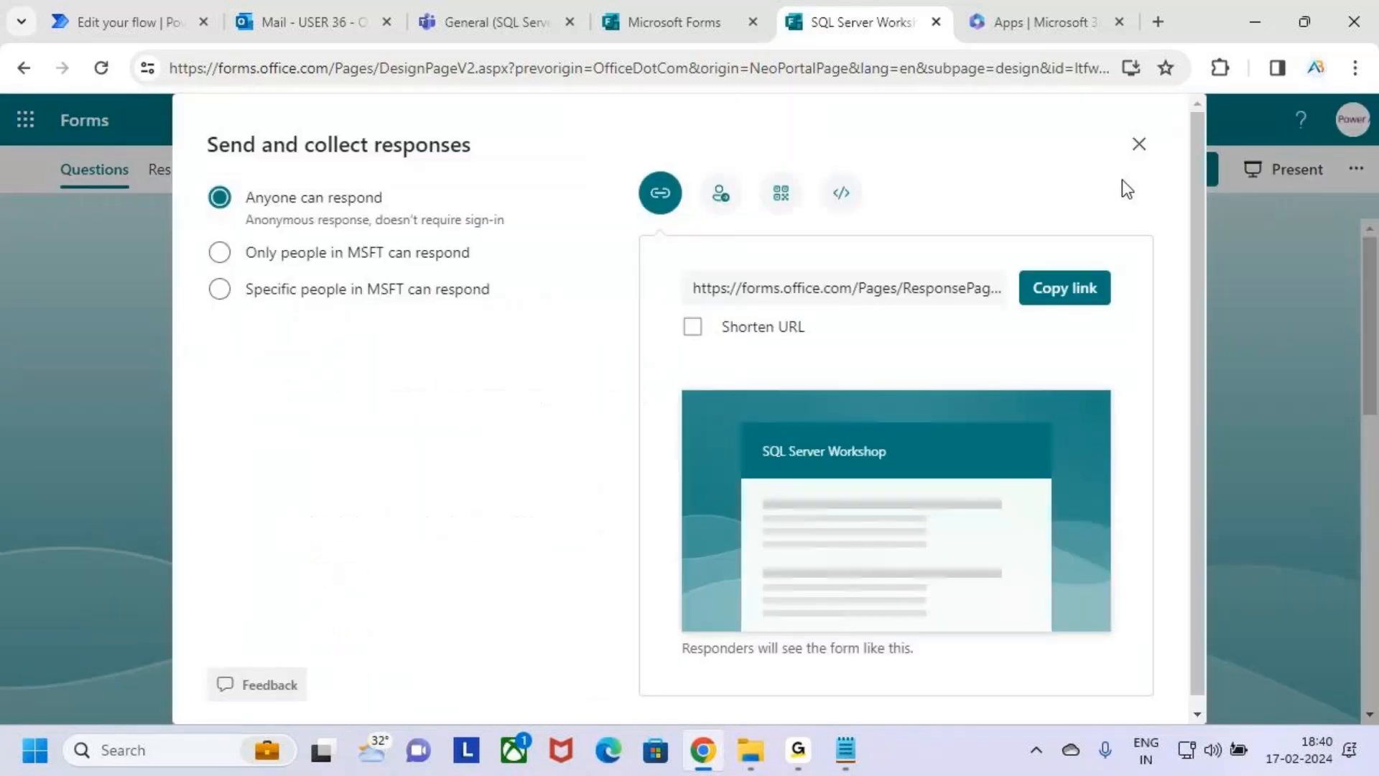
{"action": "left_click", "coordinate": [217, 250]}
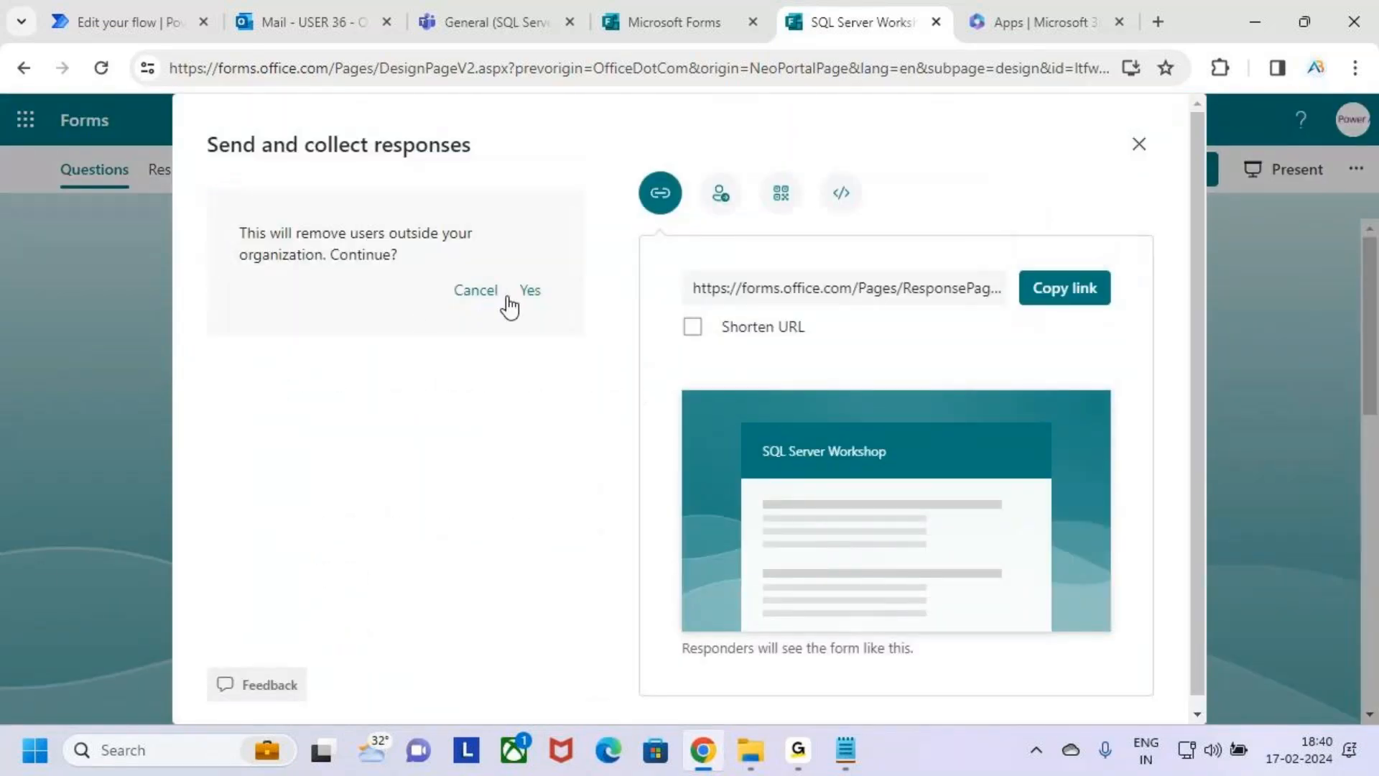
{"action": "left_click", "coordinate": [468, 294]}
{"action": "left_click", "coordinate": [222, 254]}
{"action": "left_click", "coordinate": [477, 293]}
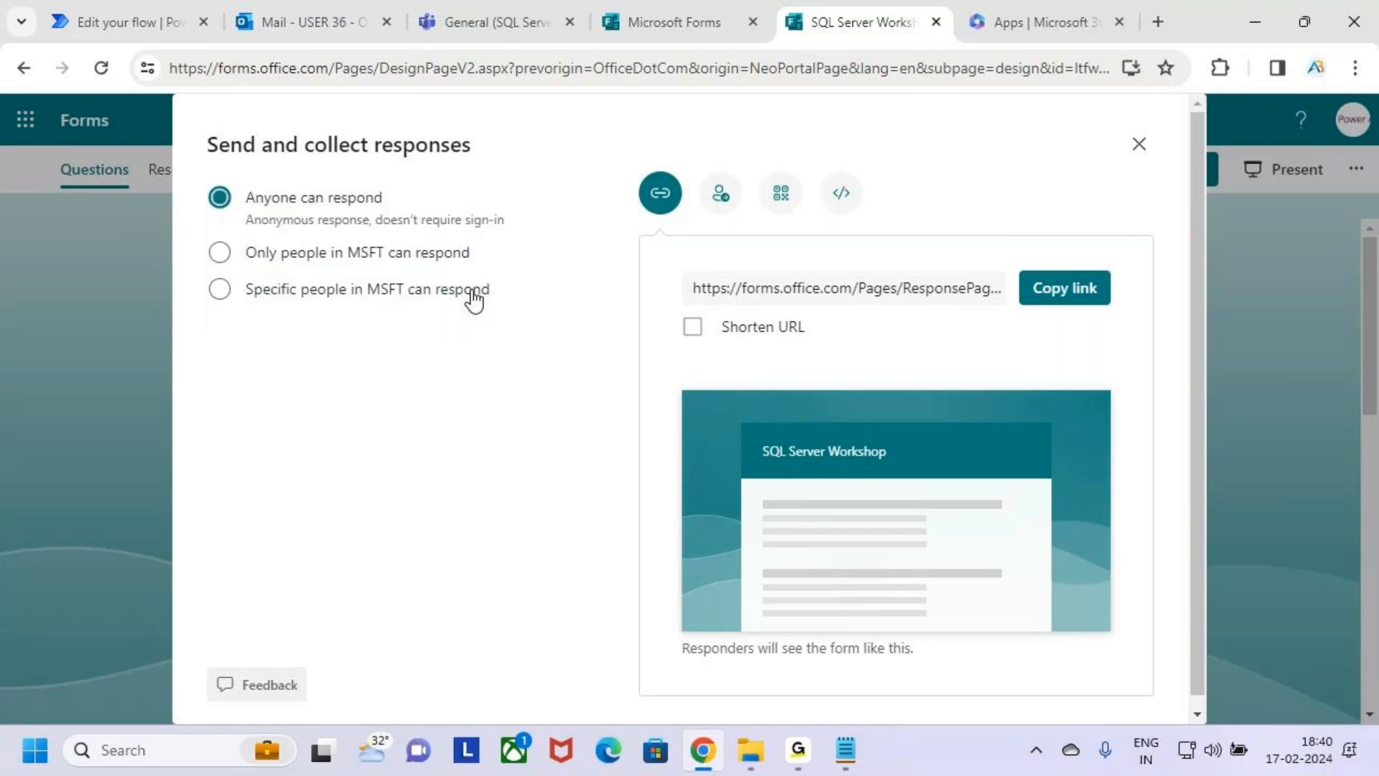
Copy the SQL Server Workshop form's response link and switch out of the browser to share it.
{"action": "left_click", "coordinate": [1079, 294]}
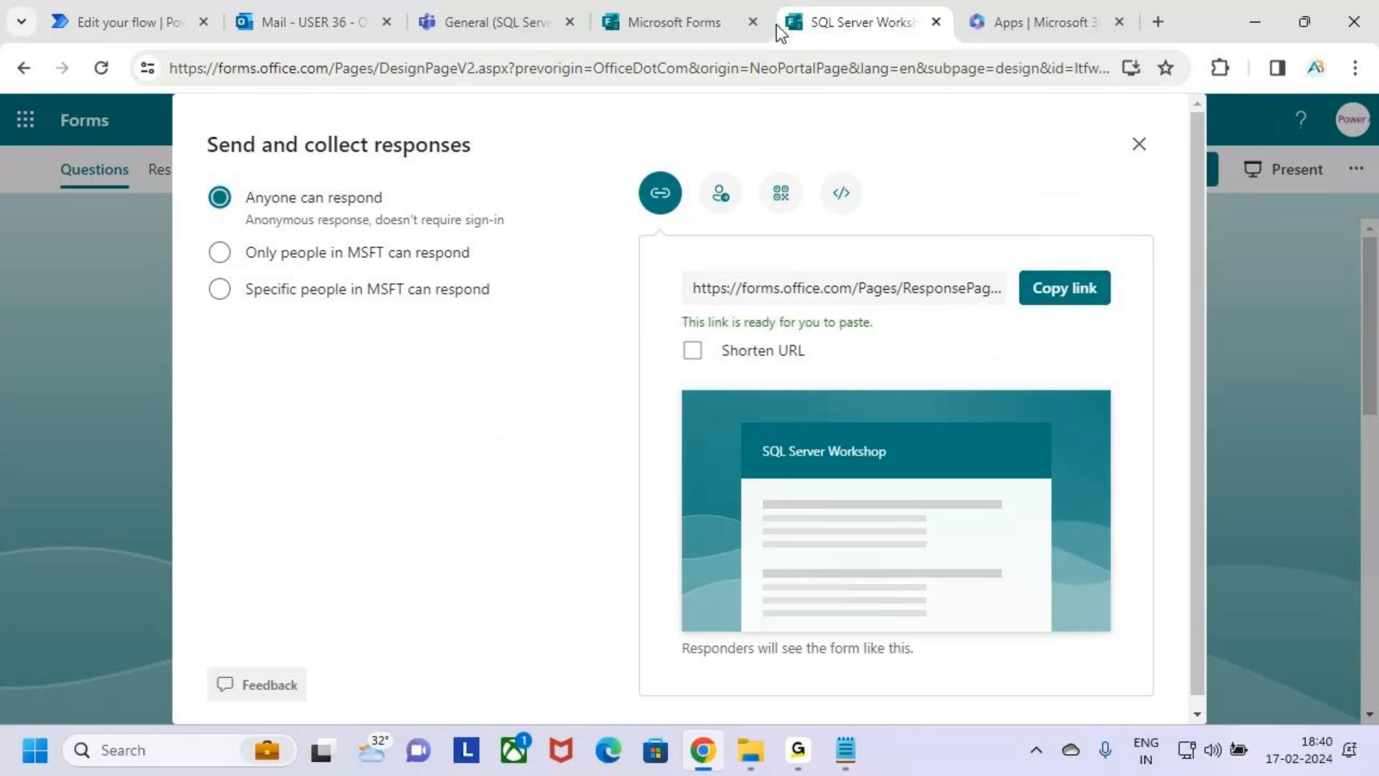
{"action": "left_click", "coordinate": [797, 749]}
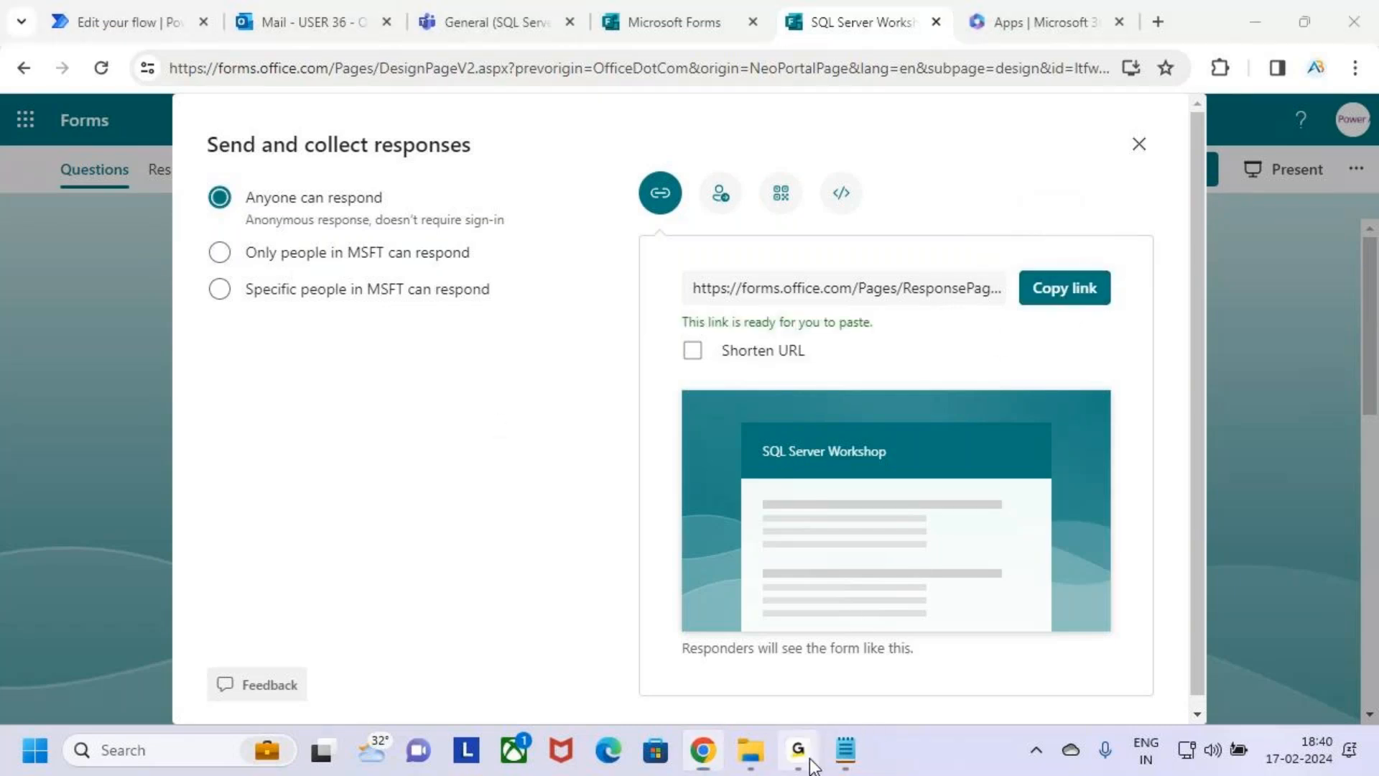
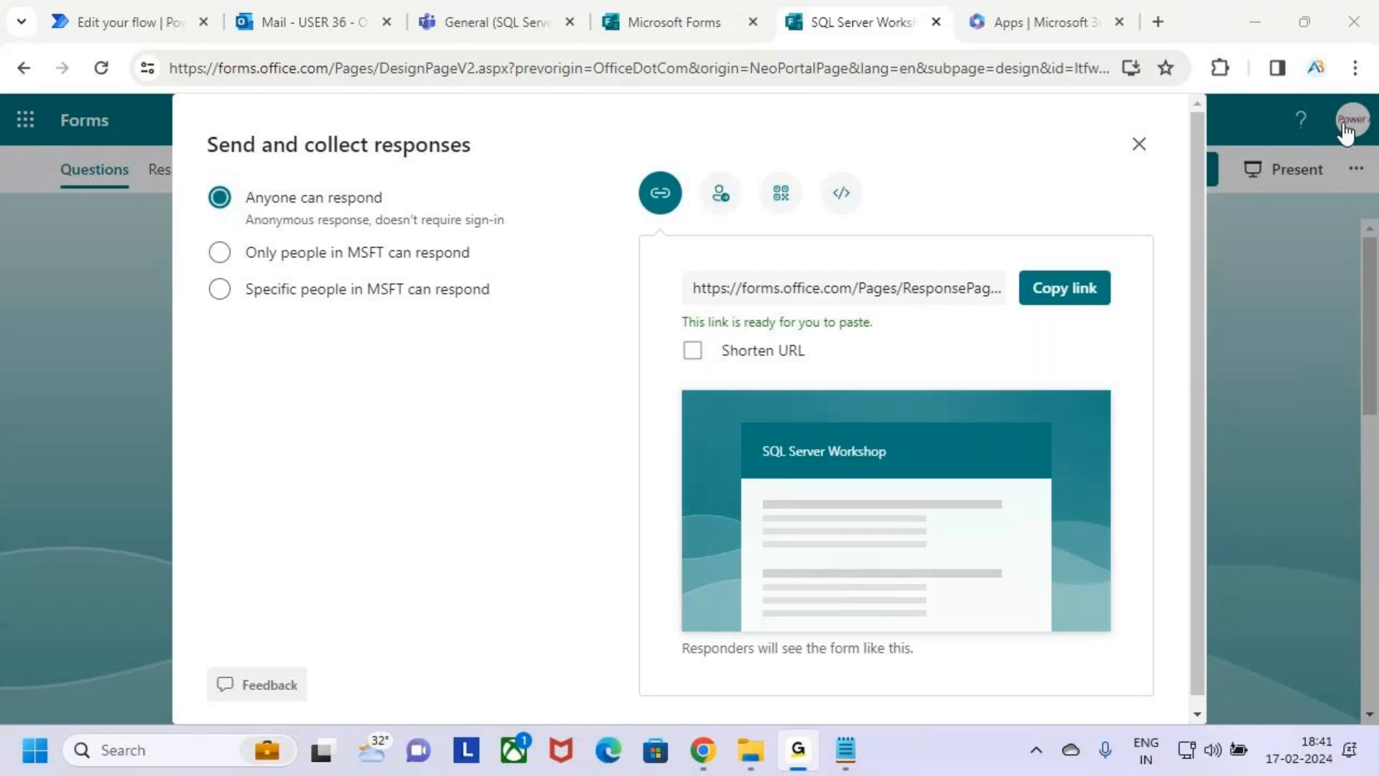
{"action": "left_click", "coordinate": [1247, 15]}
{"action": "scroll", "coordinate": [789, 538], "scroll_direction": "up", "scroll_amount": 1}
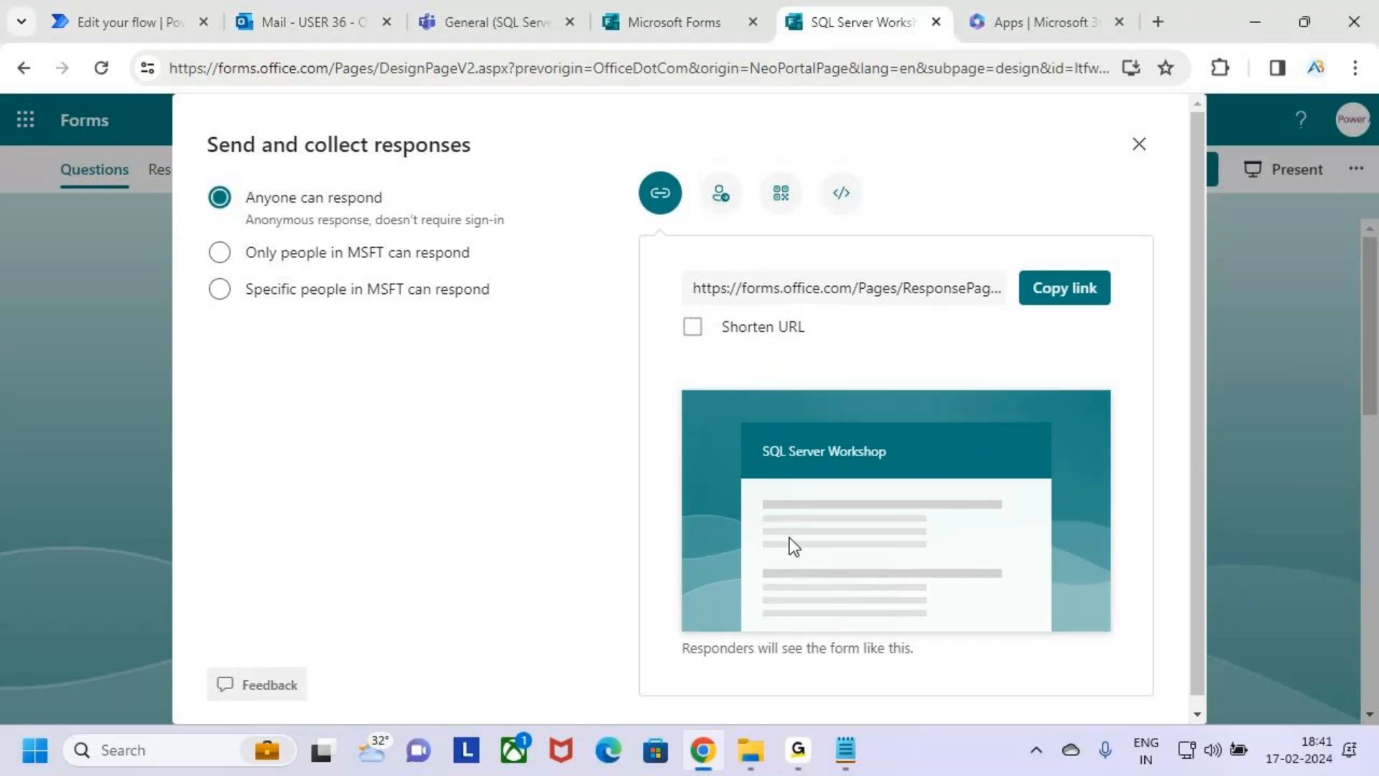
{"action": "left_click", "coordinate": [720, 196]}
{"action": "left_click", "coordinate": [794, 634]}
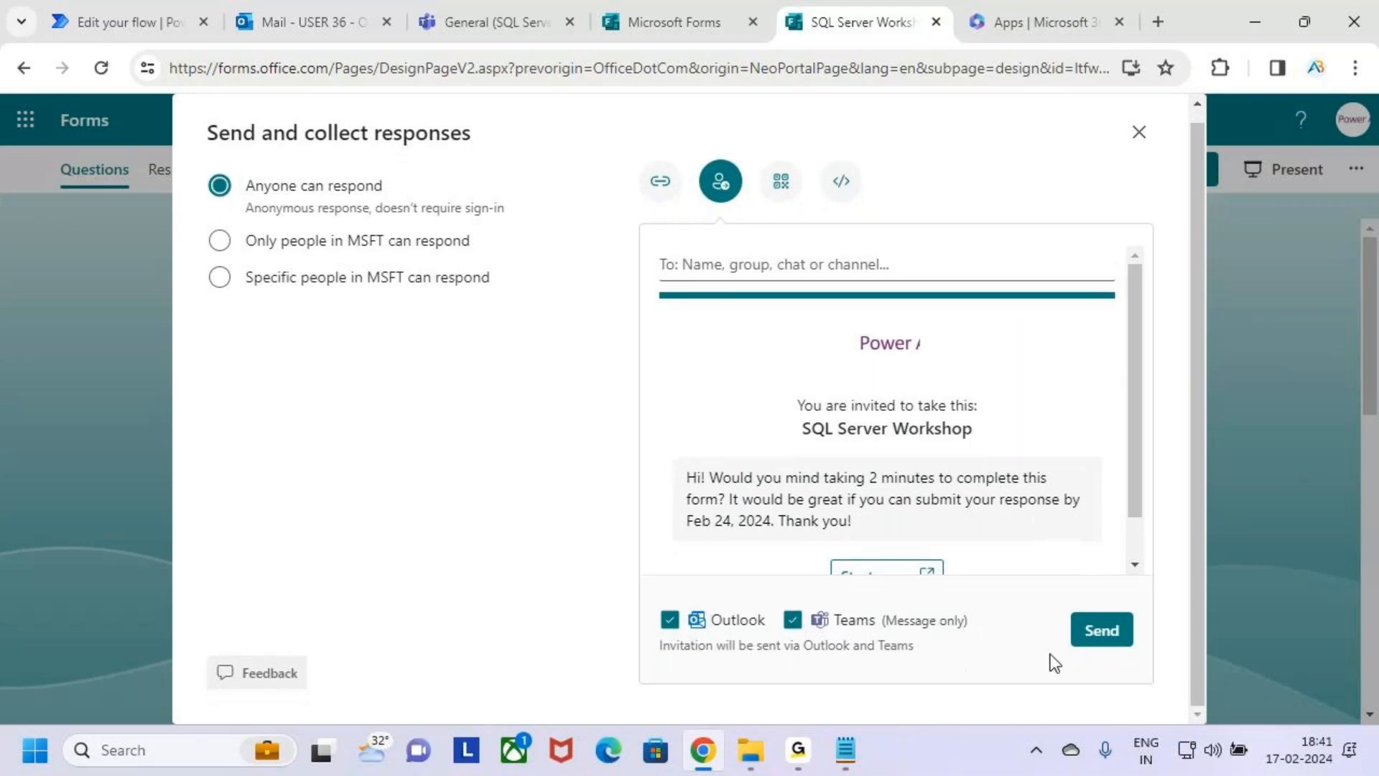
{"action": "left_click", "coordinate": [853, 284]}
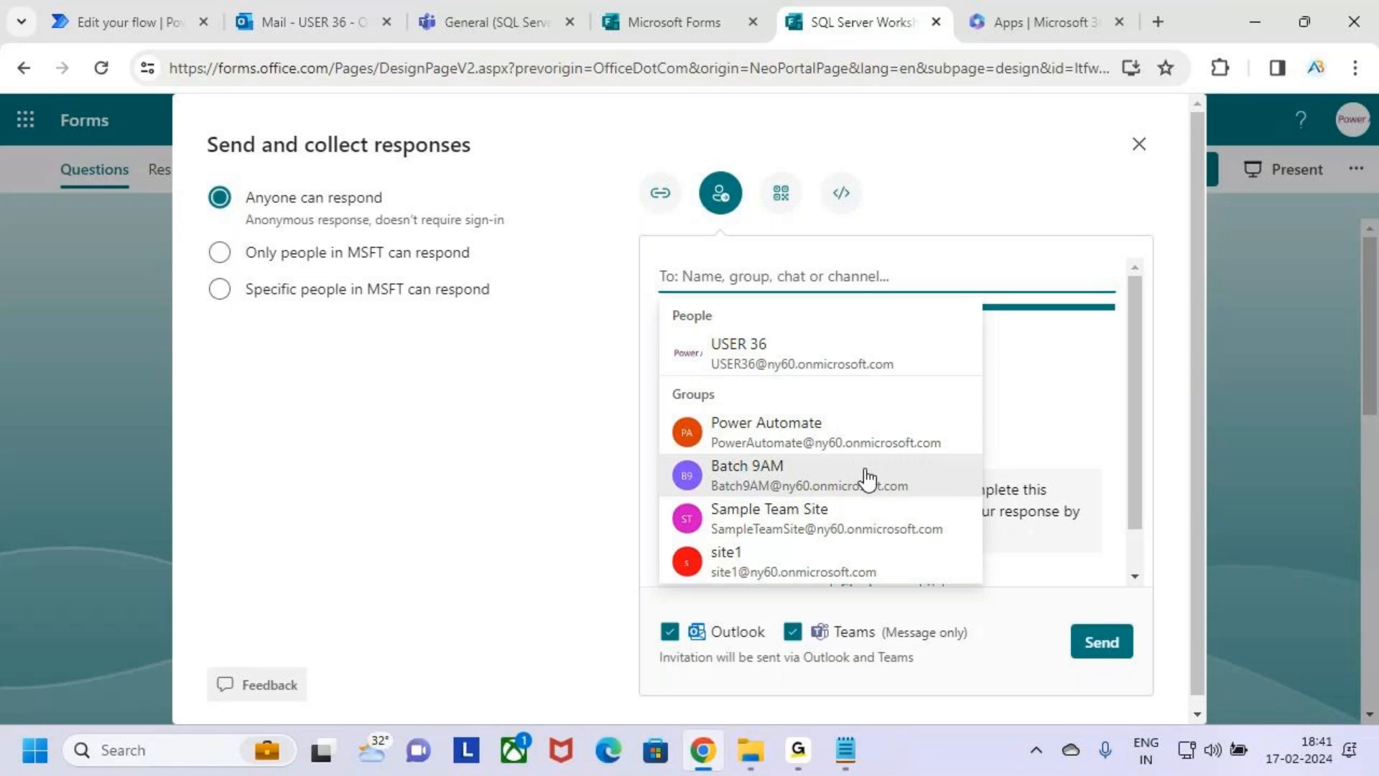
{"action": "type", "text": "avi"}
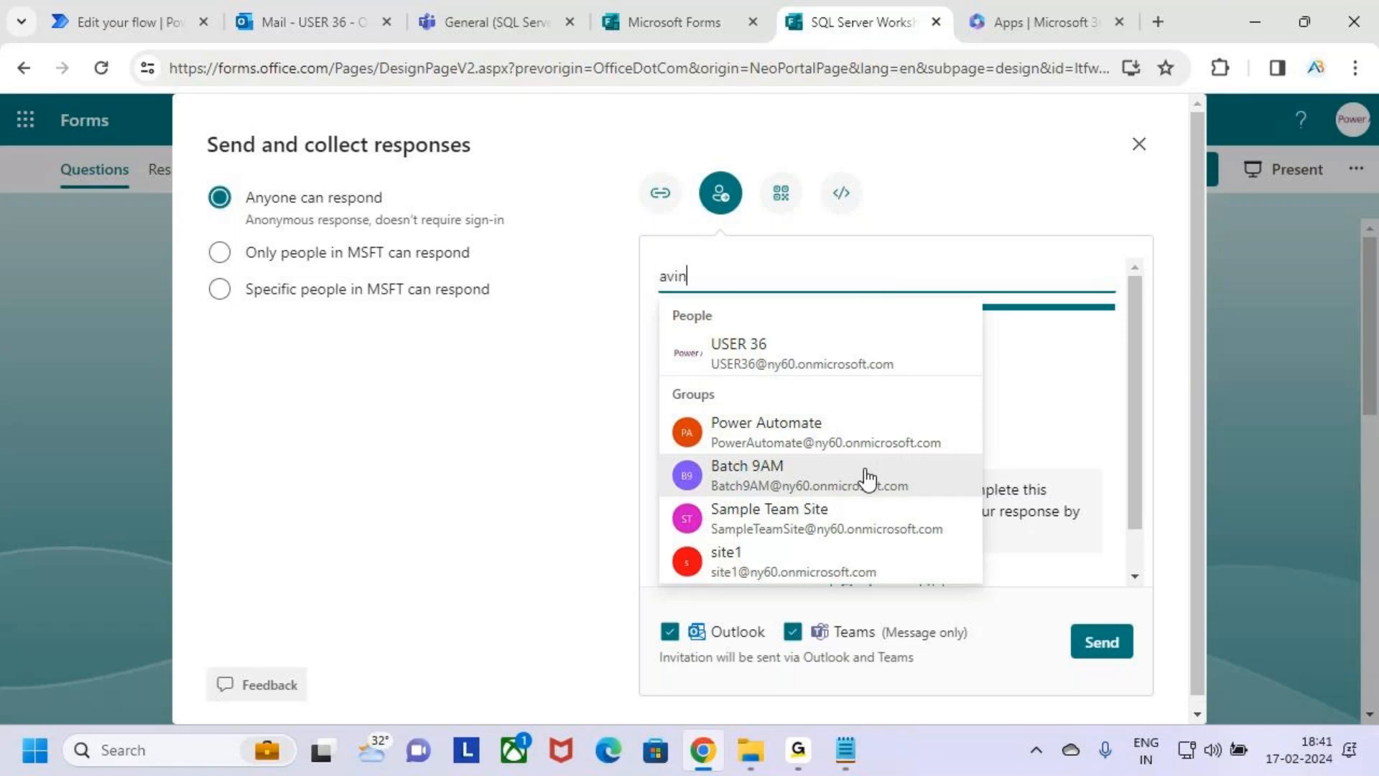
{"action": "type", "text": "n"}
{"action": "left_click", "coordinate": [872, 349]}
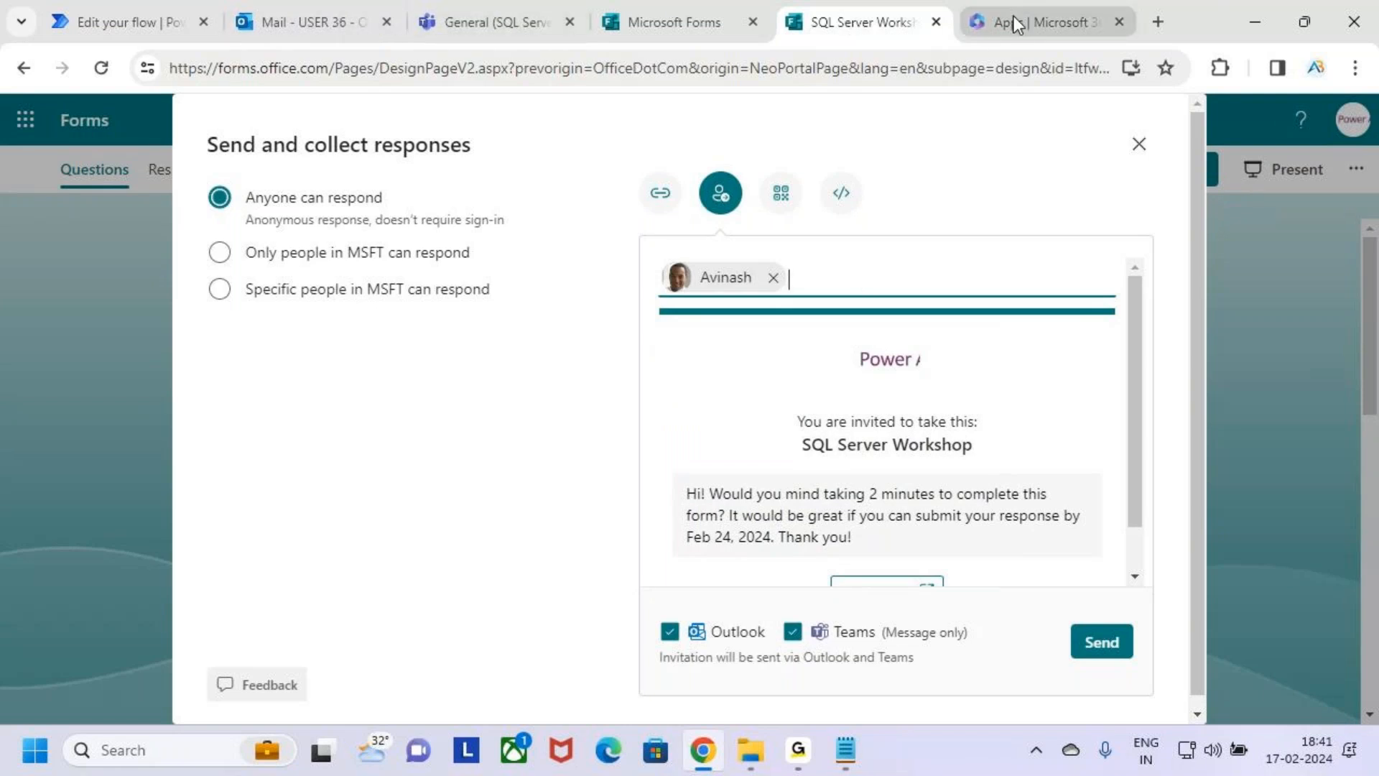
{"action": "key", "text": "alt+Tab"}
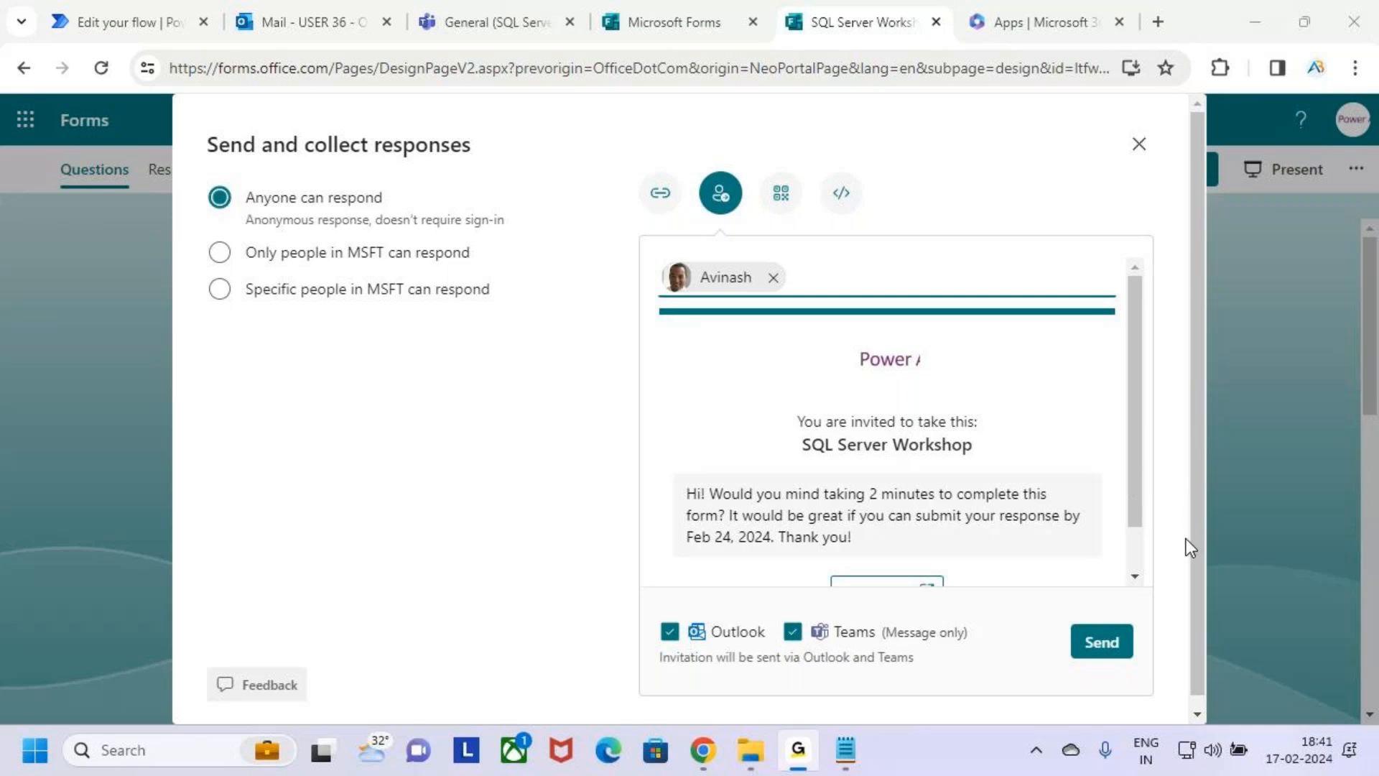
{"action": "left_click", "coordinate": [537, 158]}
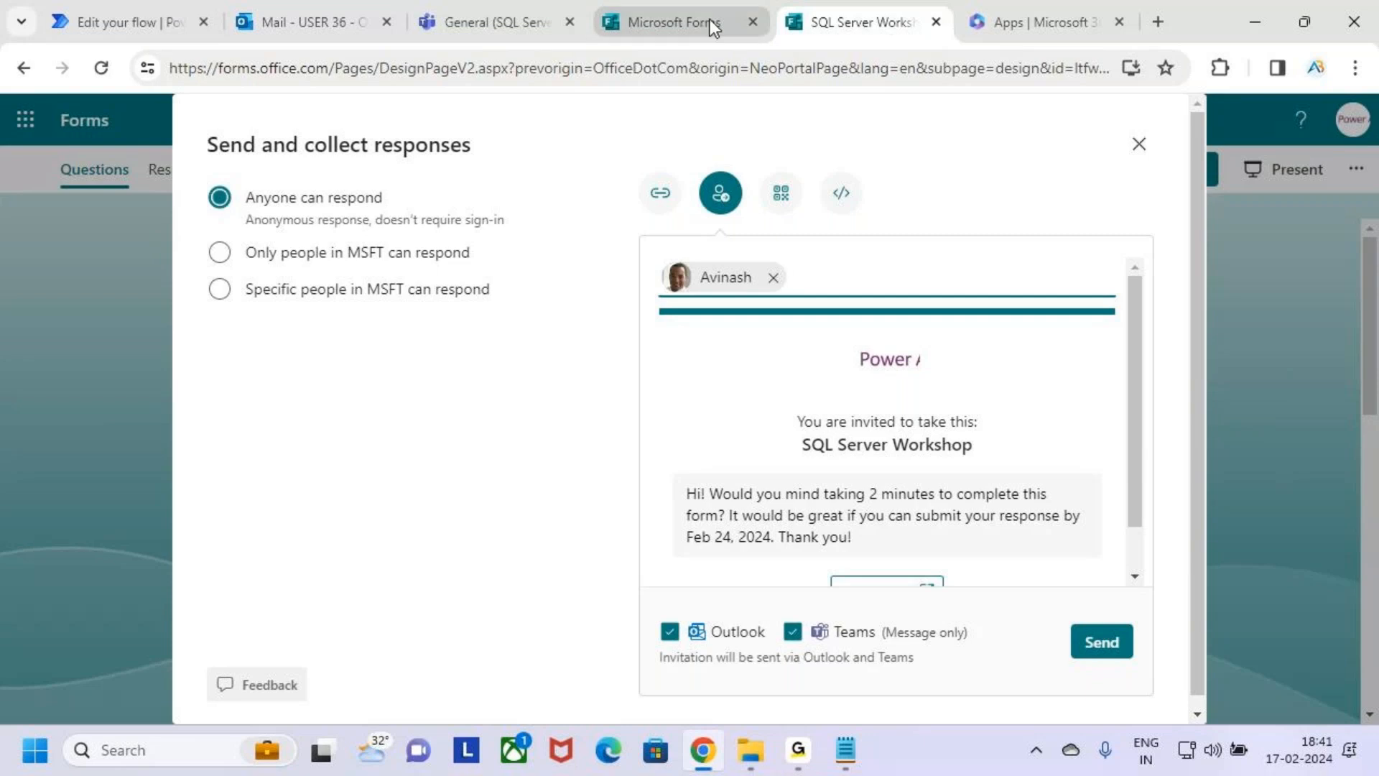
Close the sending options and examine the response count in the SQL Server Workshop form's response summary.
{"action": "left_click", "coordinate": [1147, 144]}
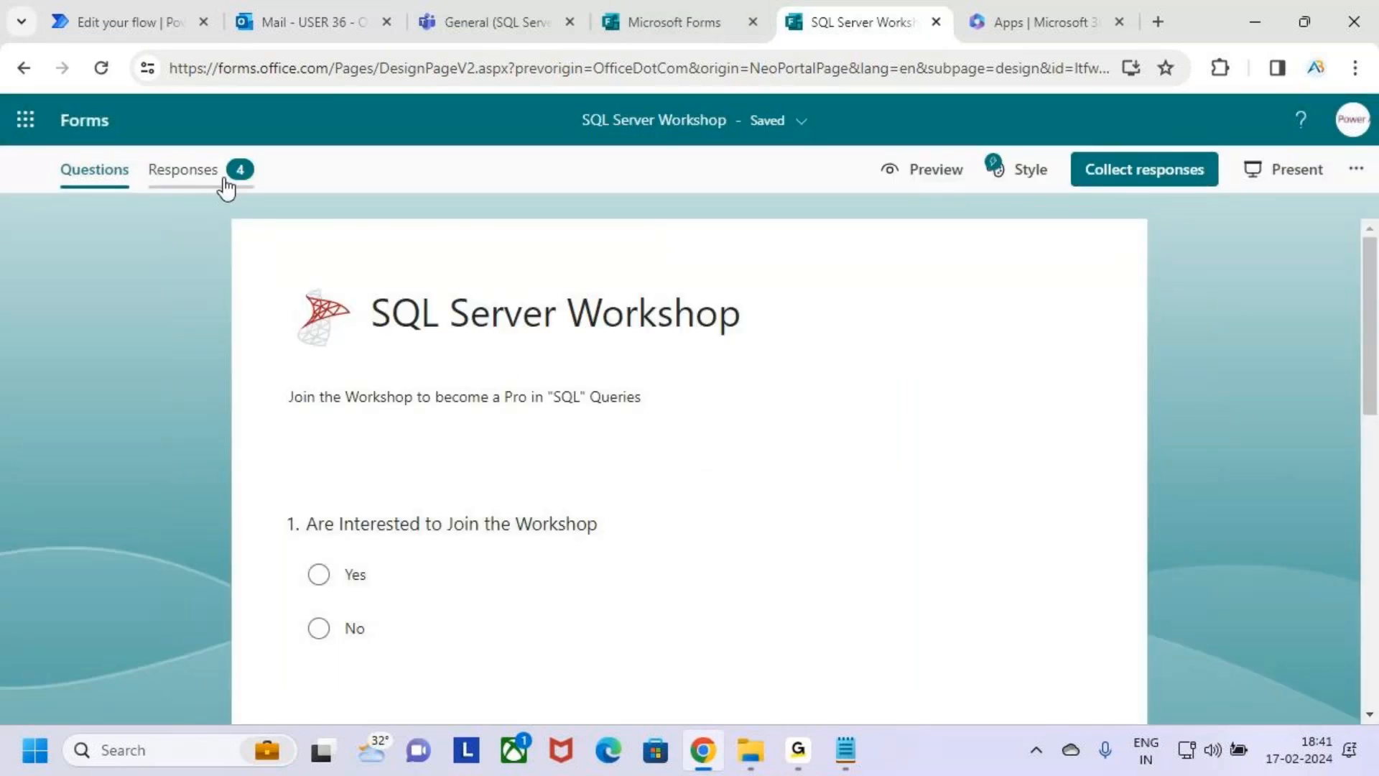
{"action": "left_click", "coordinate": [227, 189]}
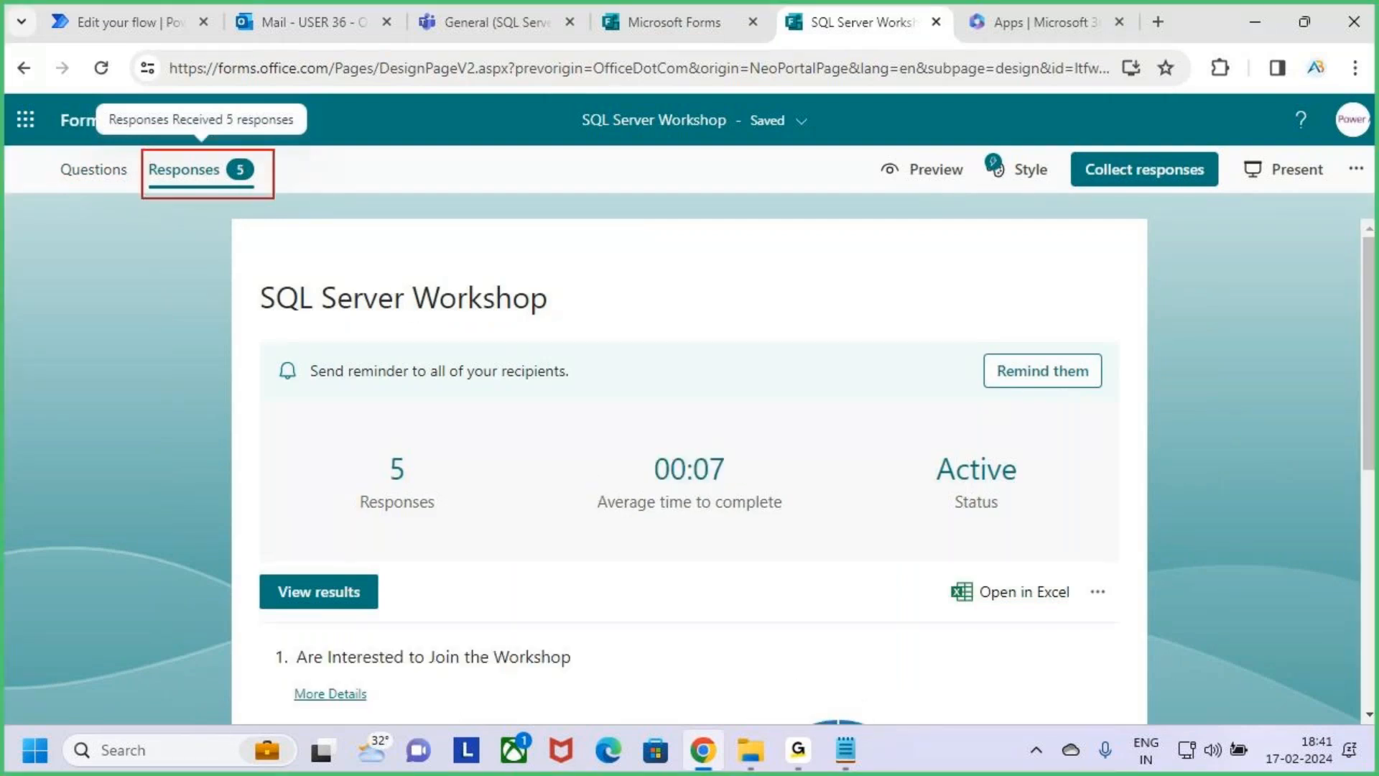
{"action": "left_click", "coordinate": [85, 176]}
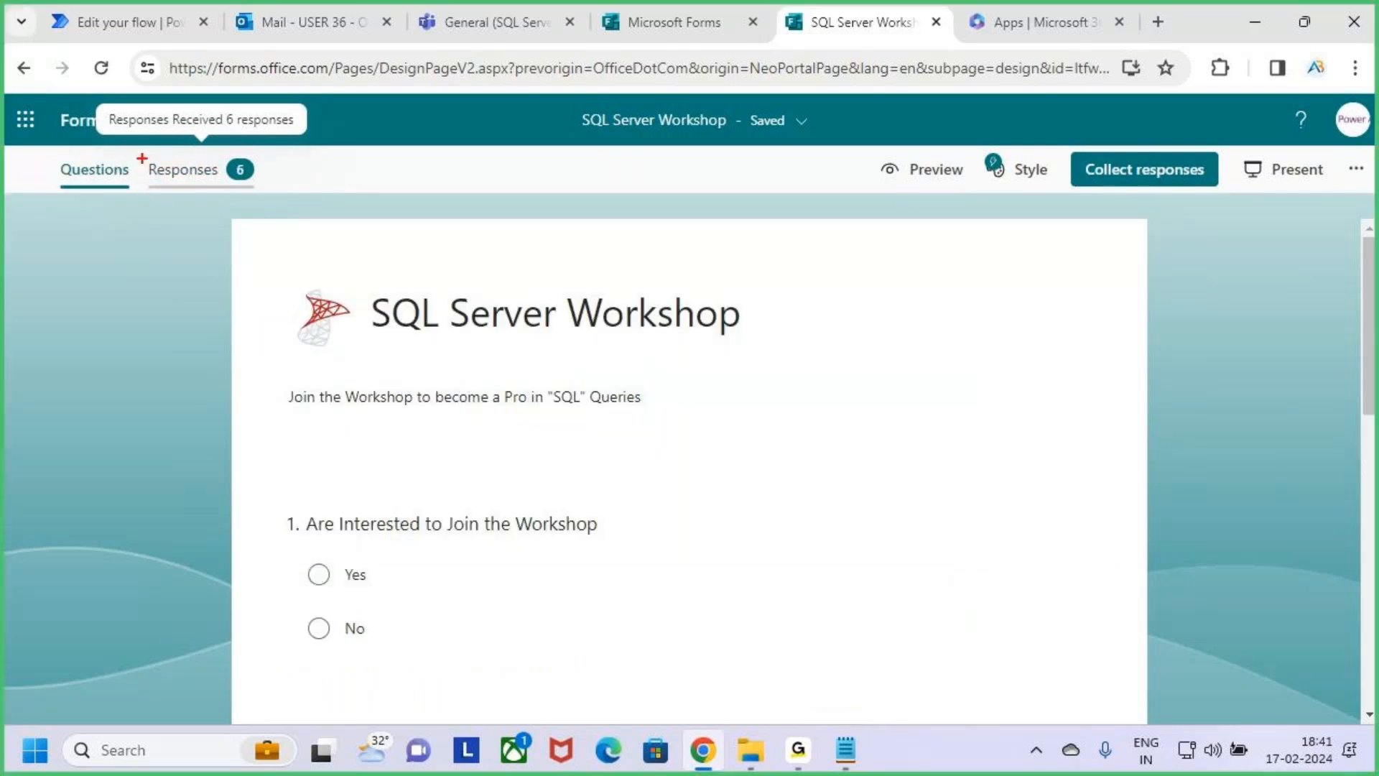
{"action": "left_click", "coordinate": [219, 183]}
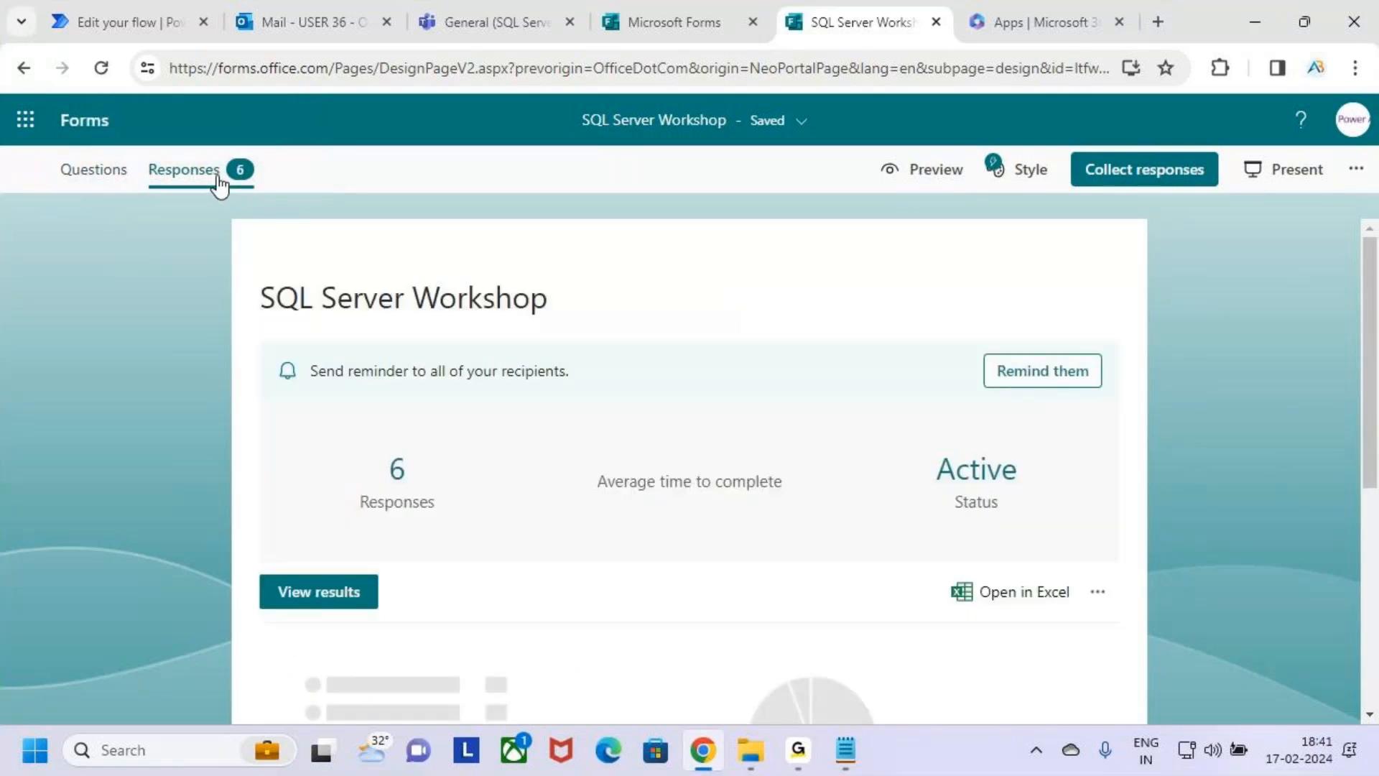
{"action": "scroll", "coordinate": [727, 350], "scroll_direction": "down", "scroll_amount": 2}
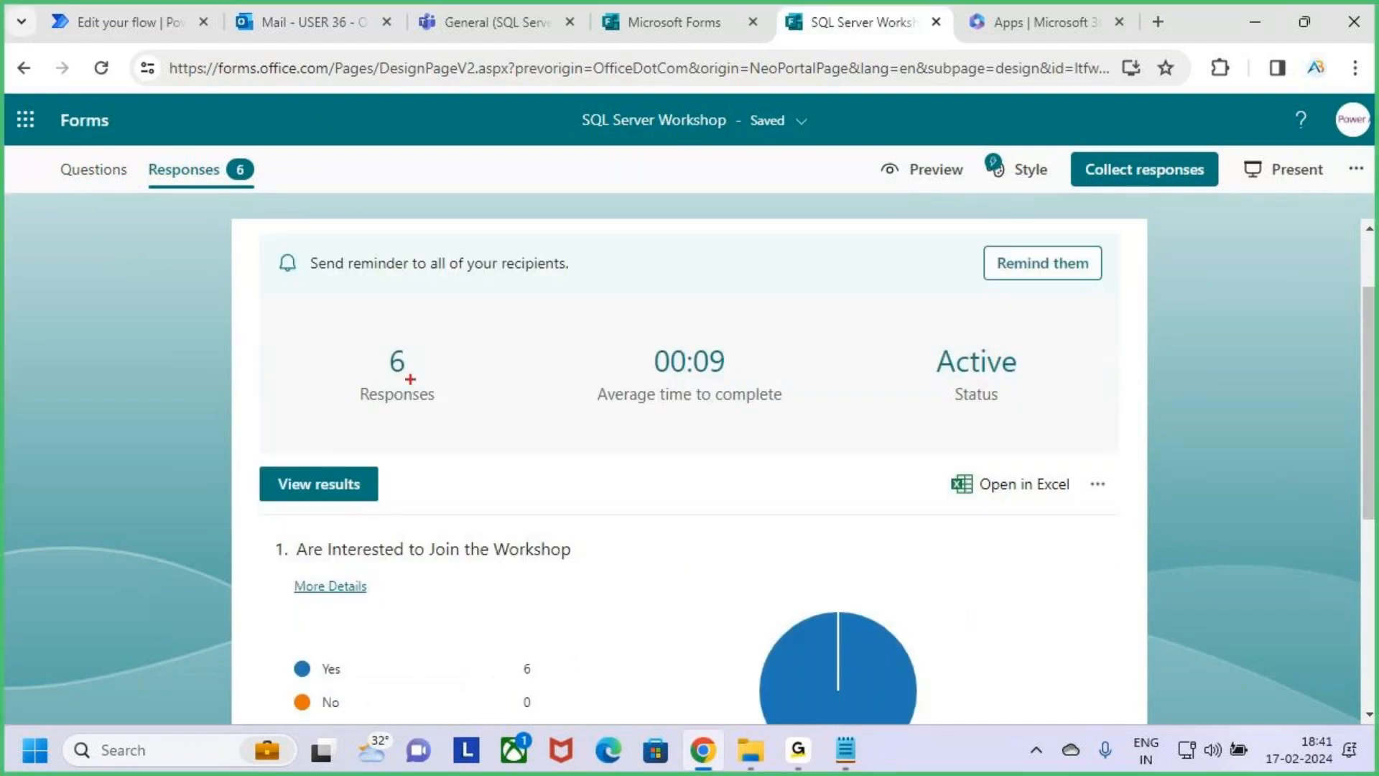
{"action": "left_click_drag", "start_coordinate": [343, 332], "coordinate": [464, 415]}
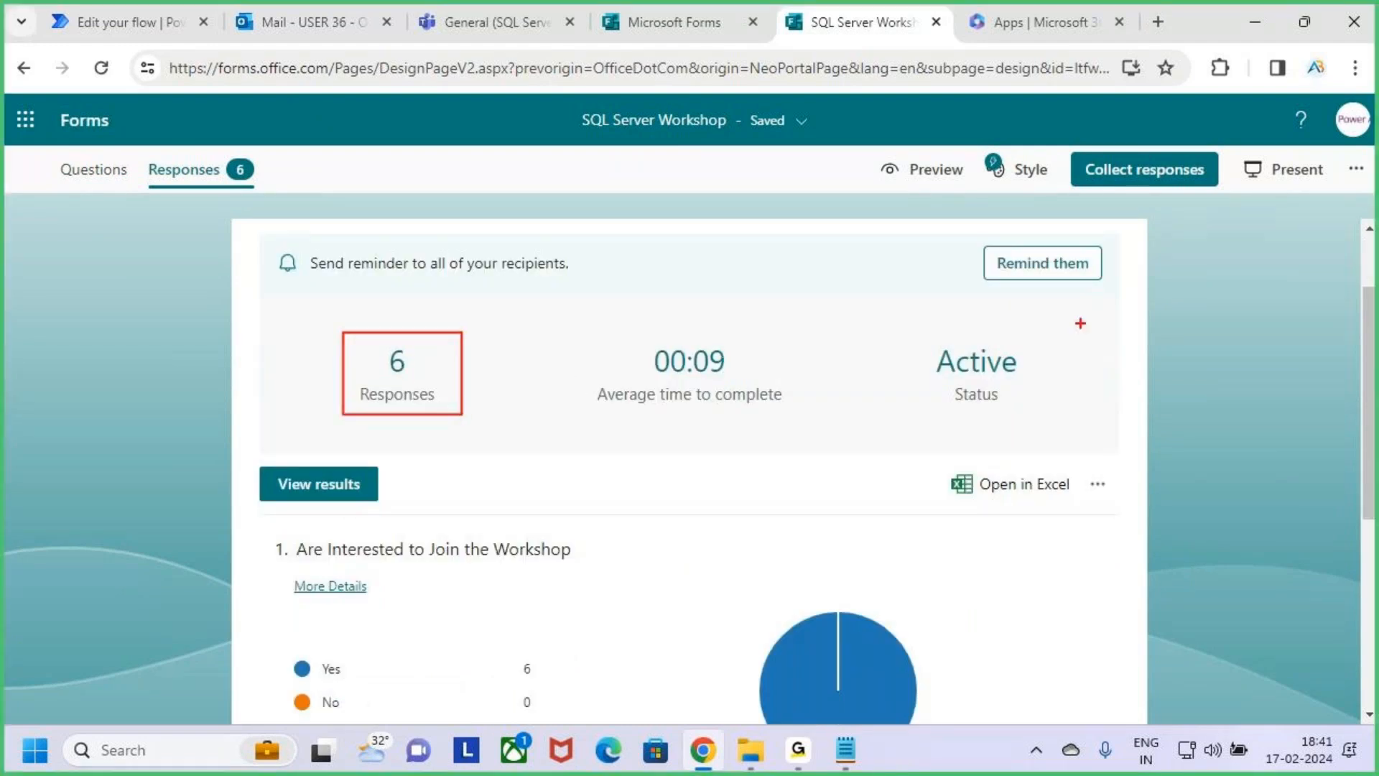
{"action": "key", "text": "Escape"}
Examine the Yes and No results of the question about interest in joining the workshop.
{"action": "scroll", "coordinate": [618, 485], "scroll_direction": "down", "scroll_amount": 5}
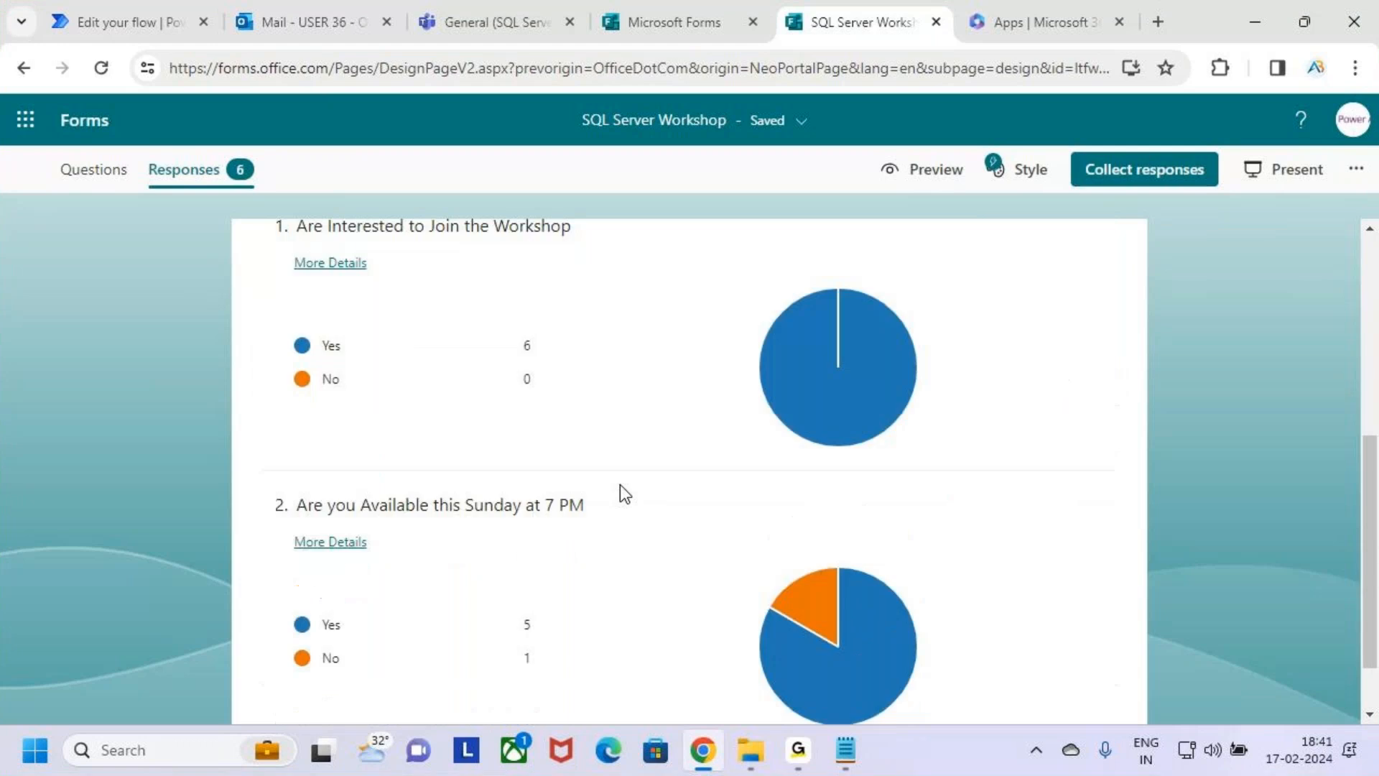
{"action": "scroll", "coordinate": [622, 486], "scroll_direction": "up", "scroll_amount": 2}
{"action": "key", "text": "ctrl+2"}
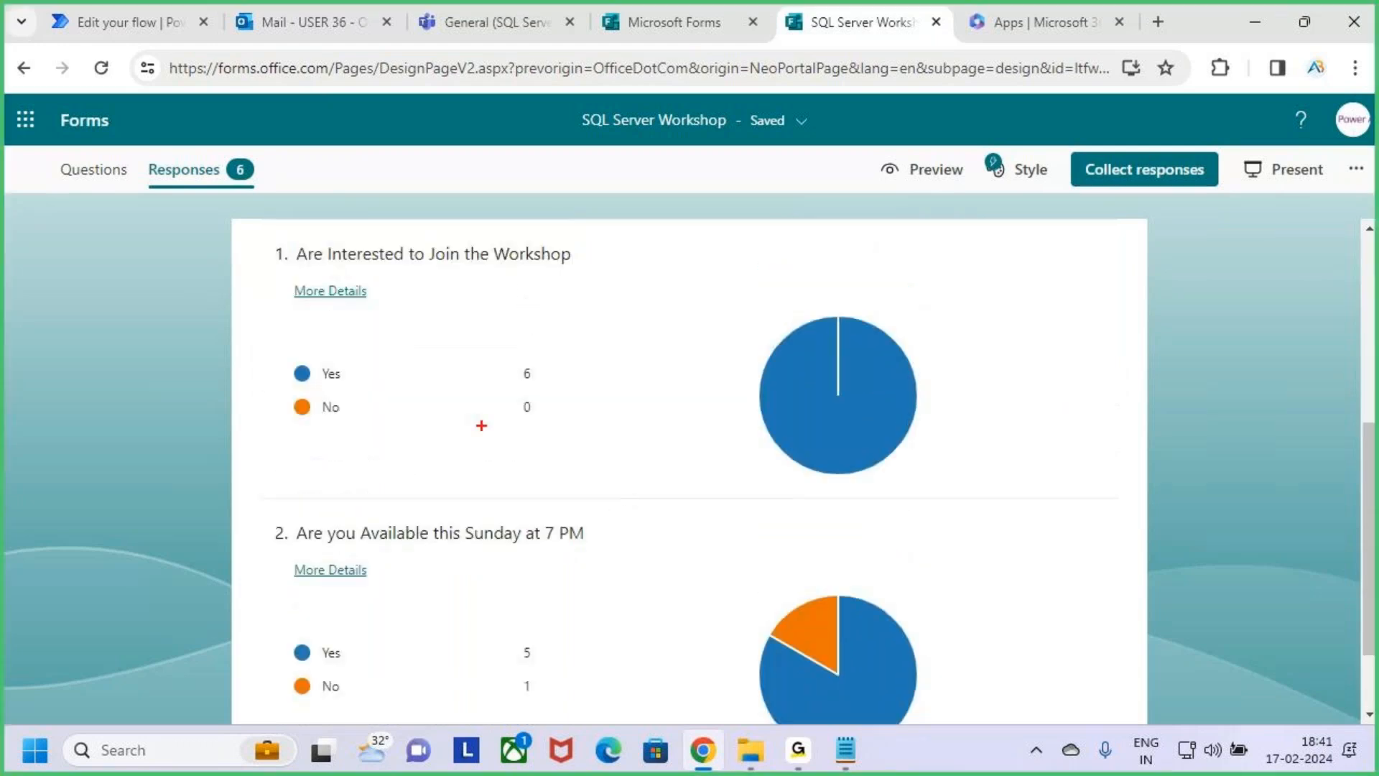
{"action": "mouse_move", "coordinate": [273, 233]}
{"action": "left_mouse_down"}
{"action": "mouse_move", "coordinate": [605, 299]}
{"action": "mouse_move", "coordinate": [714, 403]}
{"action": "mouse_move", "coordinate": [964, 494]}
{"action": "left_mouse_up"}
{"action": "left_click_drag", "start_coordinate": [505, 388], "coordinate": [557, 385]}
{"action": "key", "text": "Escape"}
Examine the Yes and No results of the question about availability this Sunday at 7 PM.
{"action": "scroll", "coordinate": [571, 502], "scroll_direction": "down", "scroll_amount": 2}
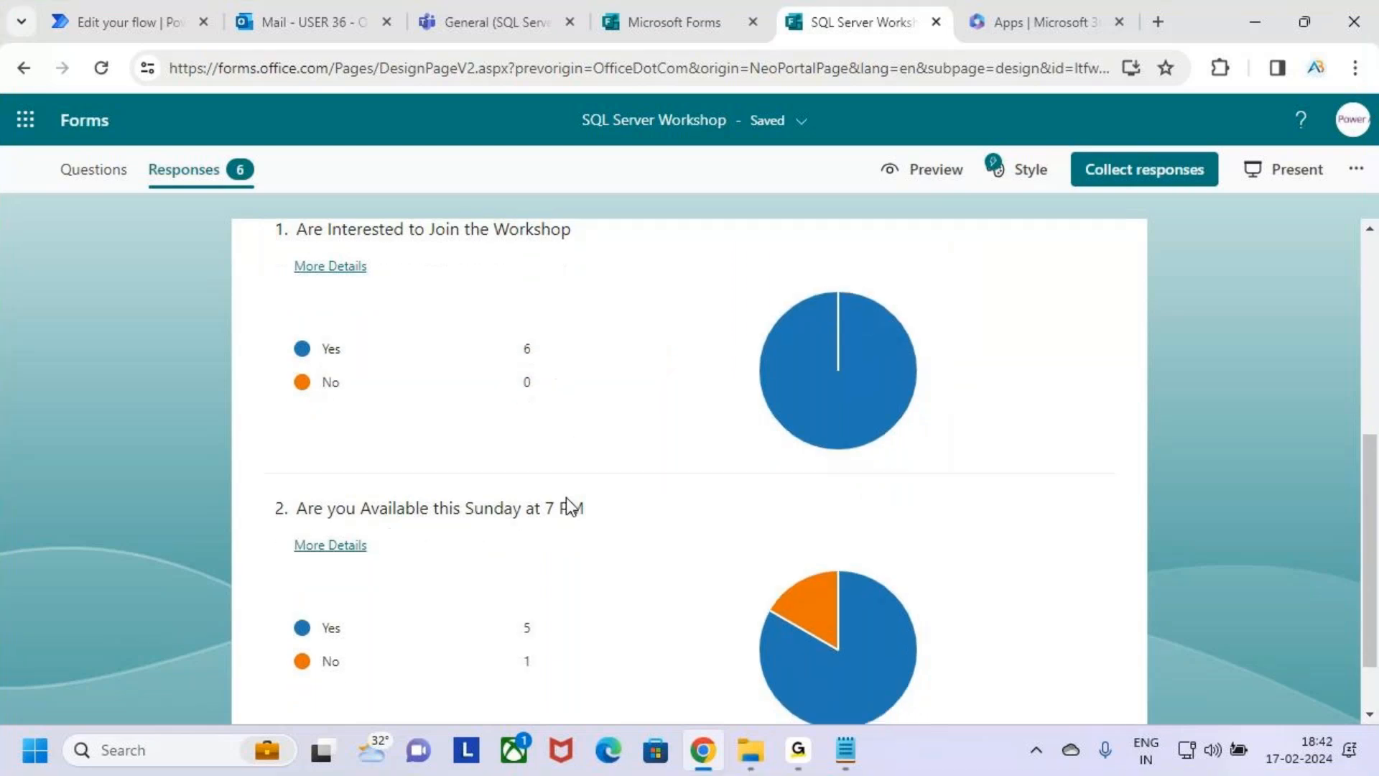
{"action": "key", "text": "ctrl+2"}
{"action": "left_click_drag", "start_coordinate": [469, 444], "coordinate": [577, 444]}
{"action": "left_click_drag", "start_coordinate": [320, 554], "coordinate": [557, 554]}
{"action": "left_click_drag", "start_coordinate": [475, 584], "coordinate": [538, 585]}
{"action": "key", "text": "Escape"}
{"action": "scroll", "coordinate": [799, 531], "scroll_direction": "up", "scroll_amount": 5}
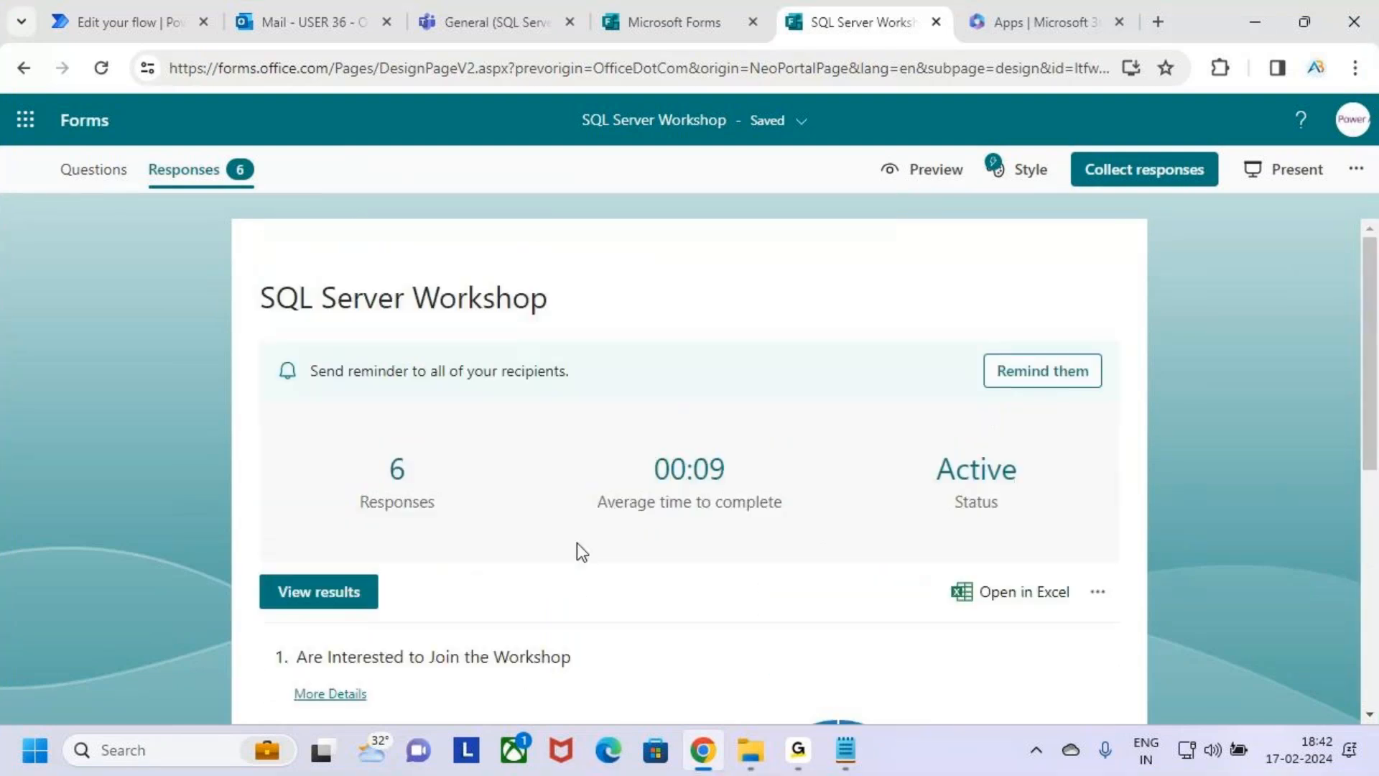
Download the SQL Server Workshop form's responses as an Excel workbook and check the browser's downloads.
{"action": "scroll", "coordinate": [582, 551], "scroll_direction": "down", "scroll_amount": 2}
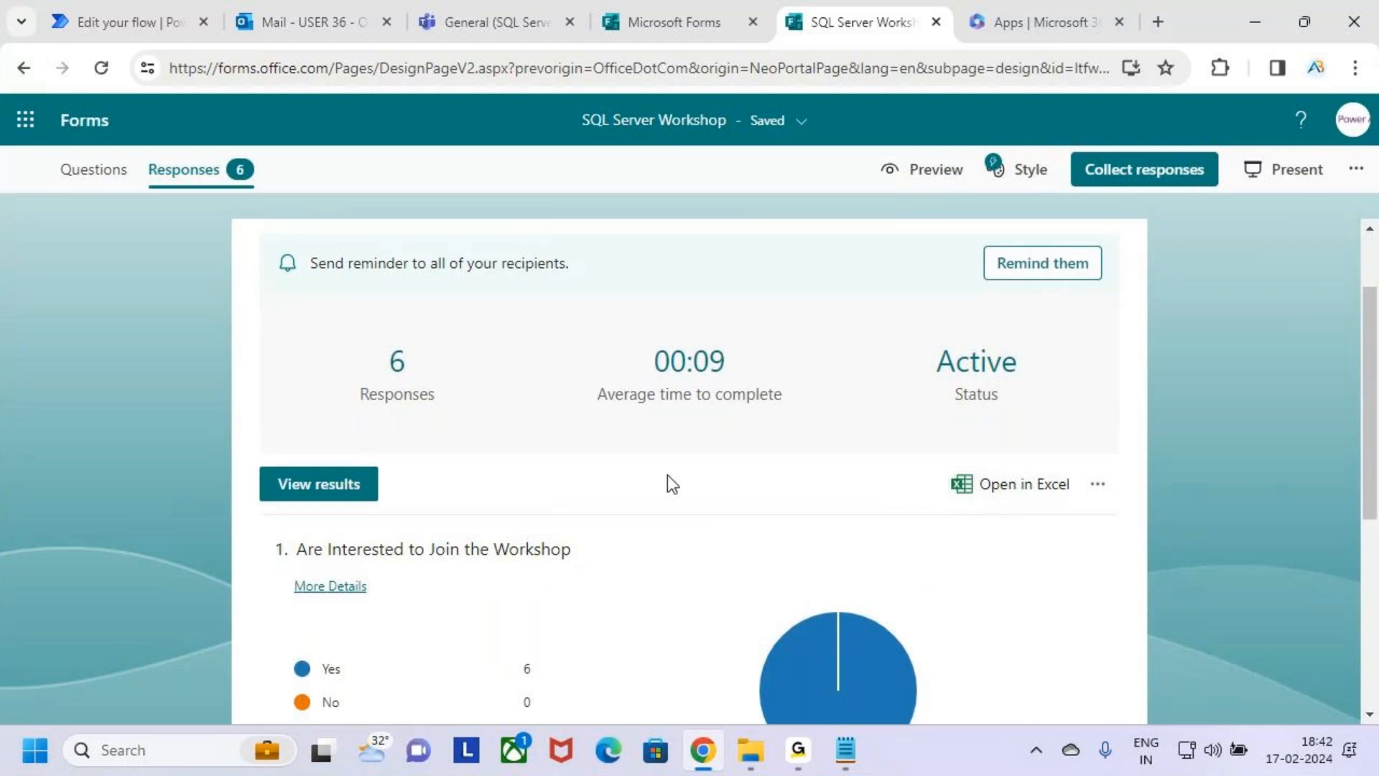
{"action": "right_click", "coordinate": [1019, 487]}
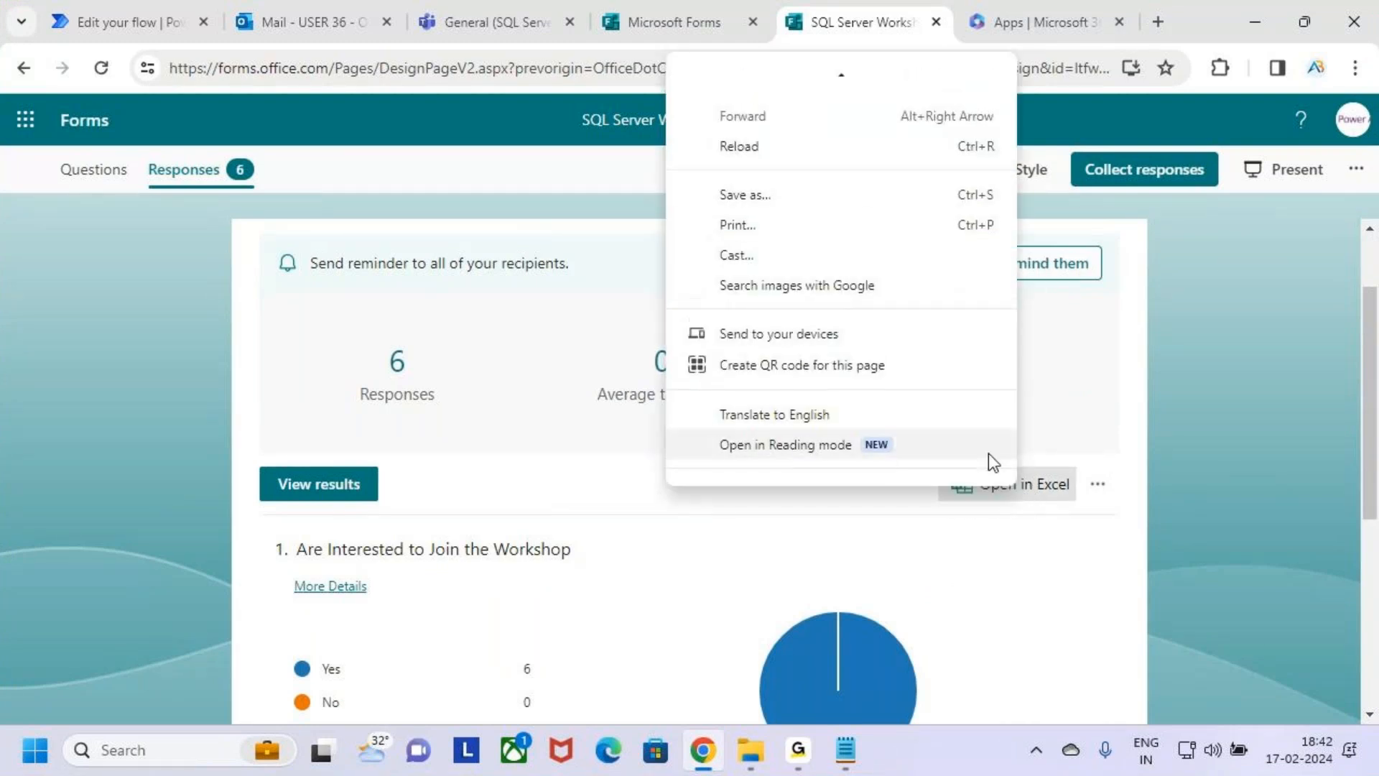
{"action": "left_click", "coordinate": [1035, 506]}
{"action": "left_click", "coordinate": [1035, 496]}
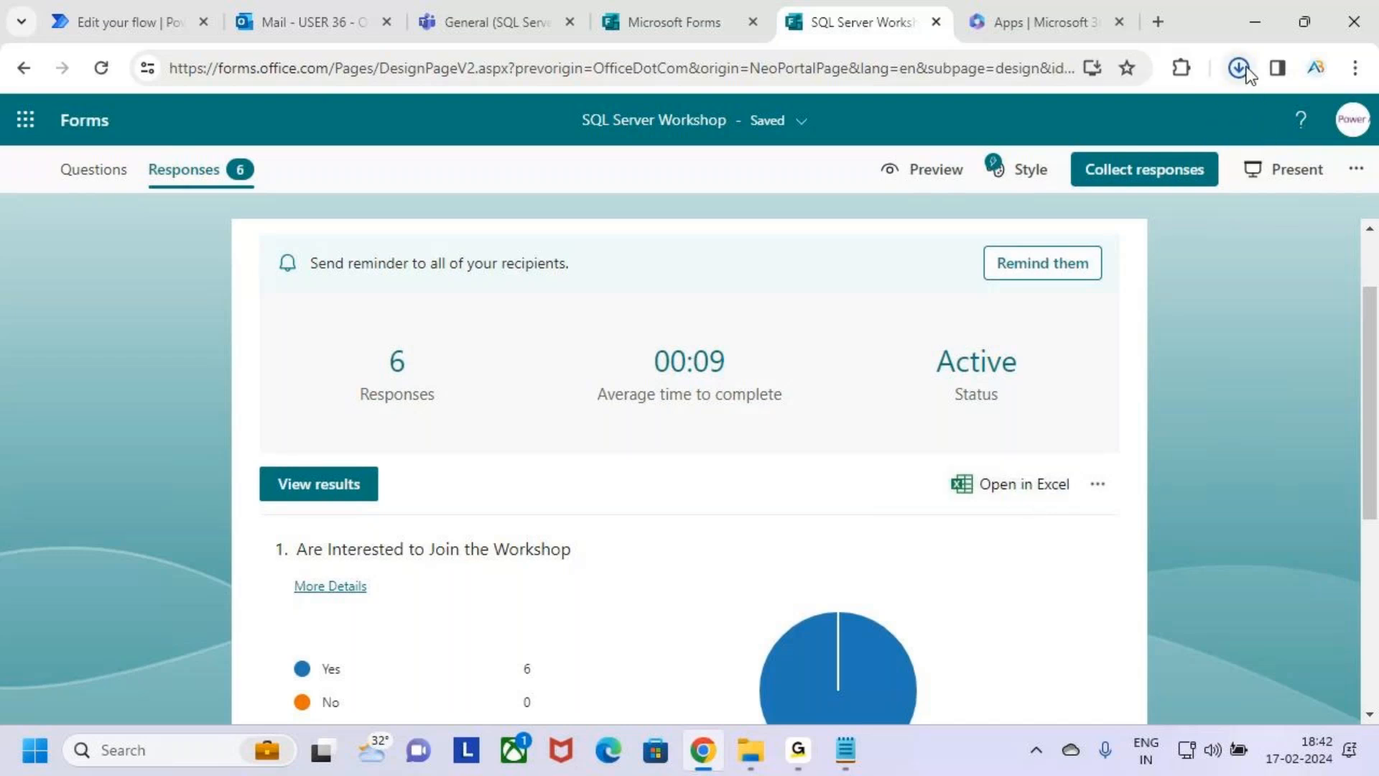
{"action": "left_click", "coordinate": [1246, 70]}
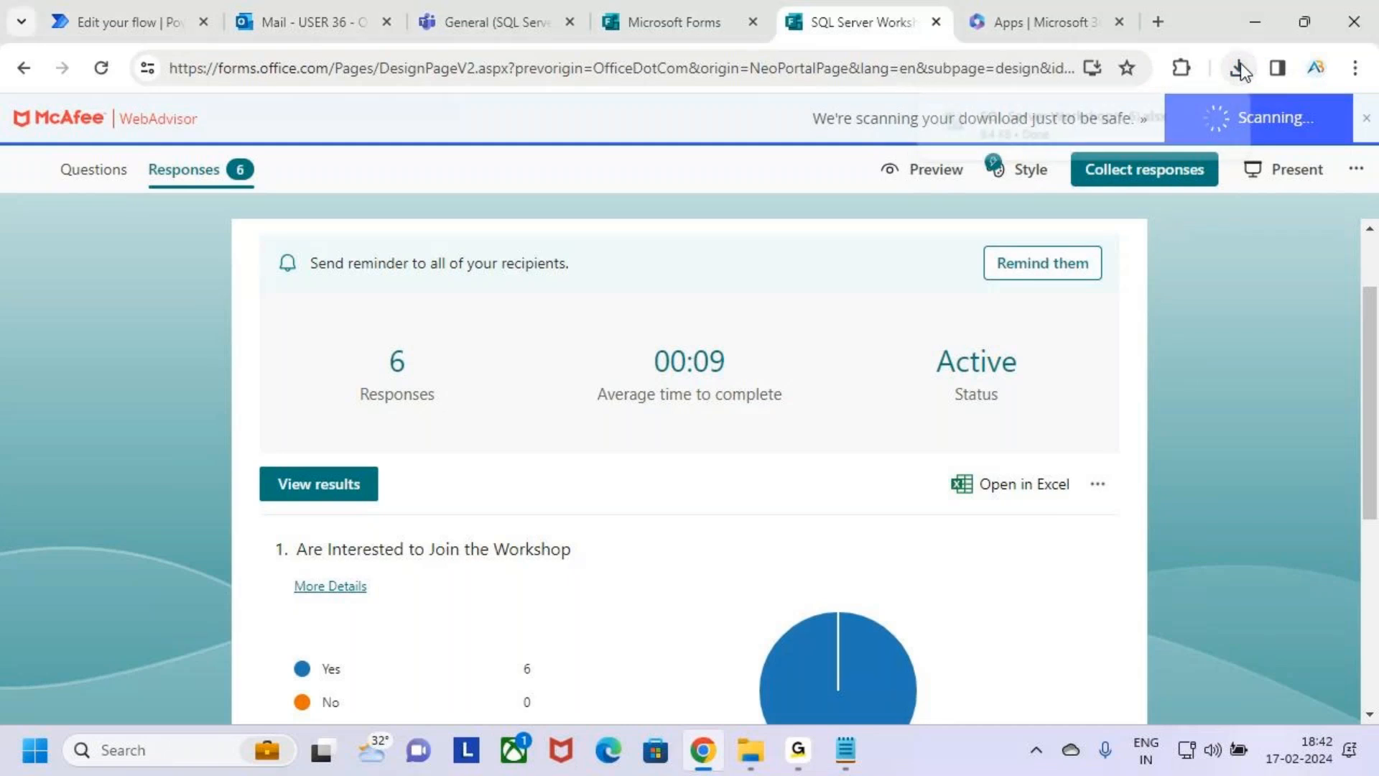
Open the SQL Server Workshop(1-6) workbook from the Downloads folder, examine the response rows and return to the form.
{"action": "left_click", "coordinate": [744, 753]}
{"action": "left_click", "coordinate": [94, 443]}
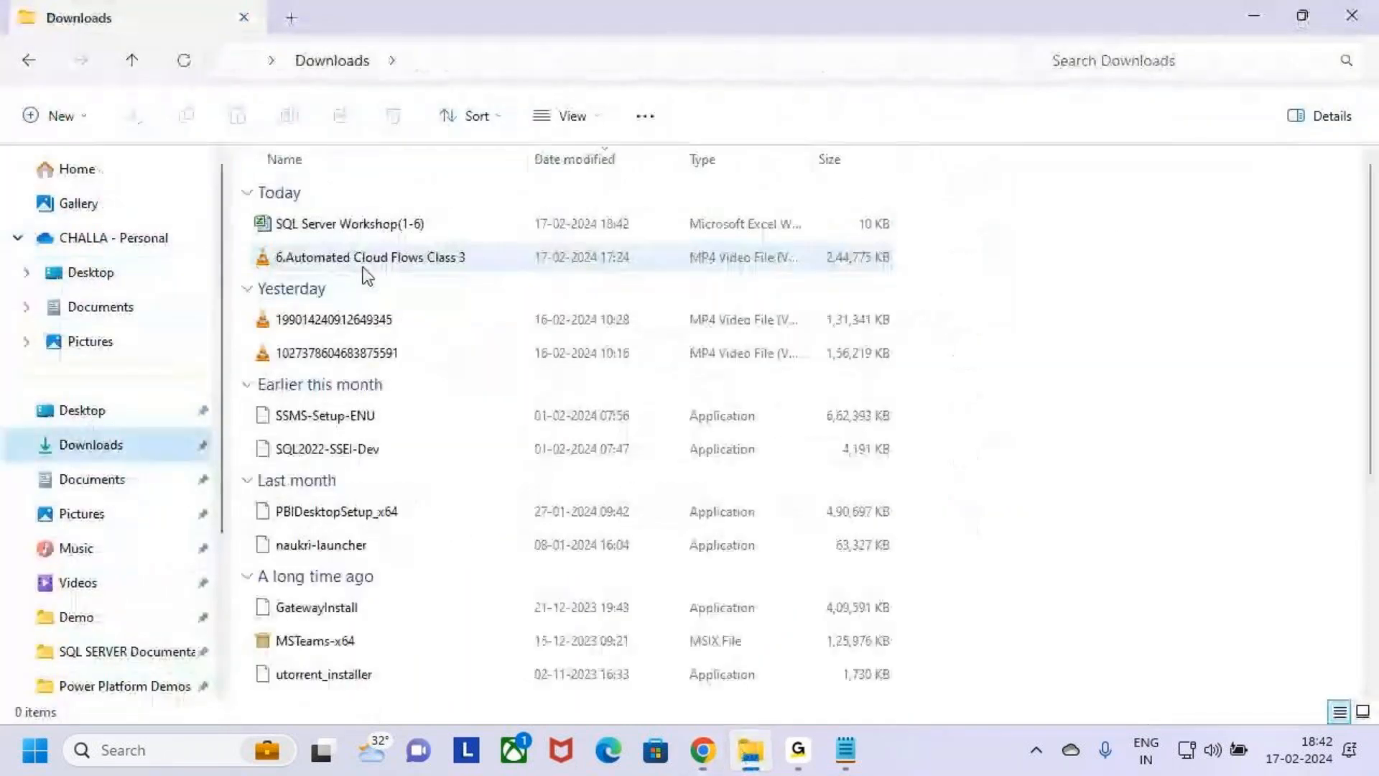
{"action": "double_click", "coordinate": [312, 230]}
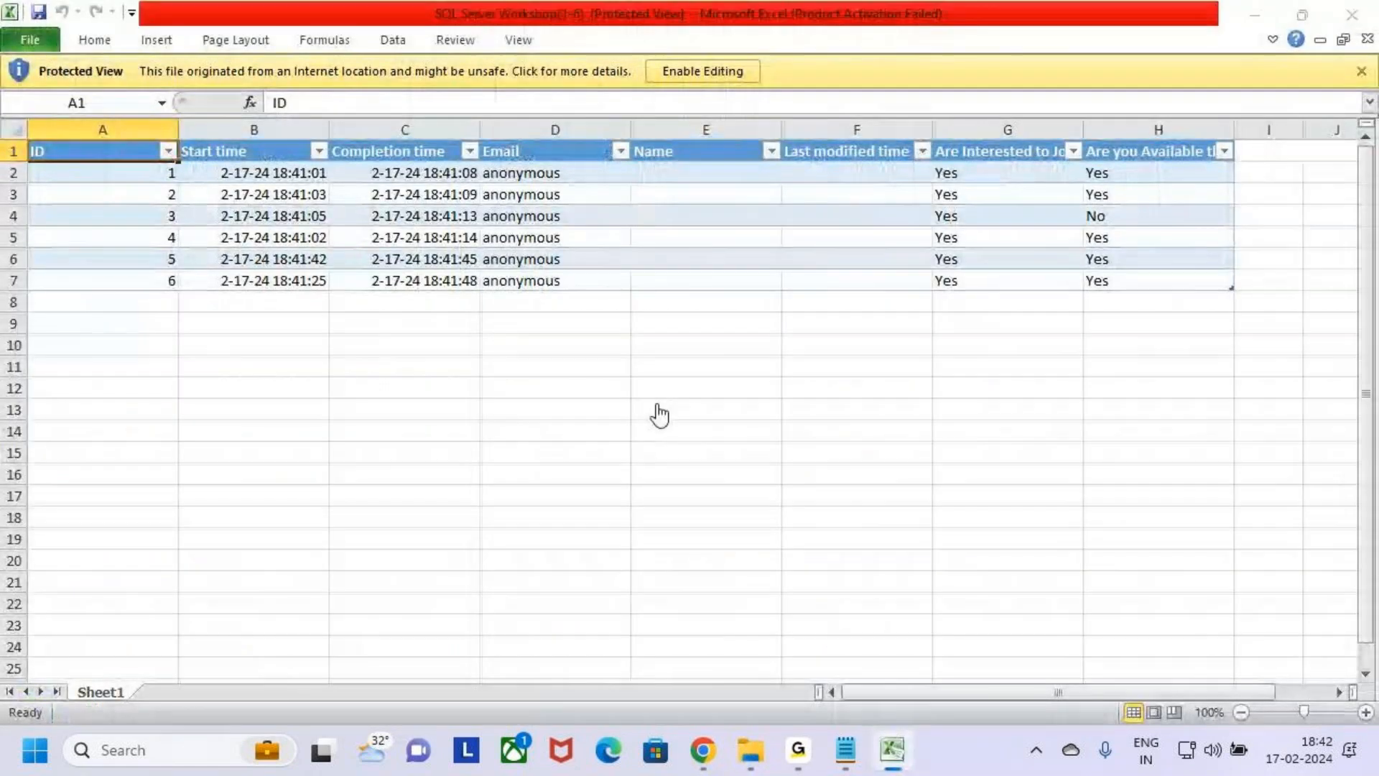
{"action": "left_click", "coordinate": [899, 575]}
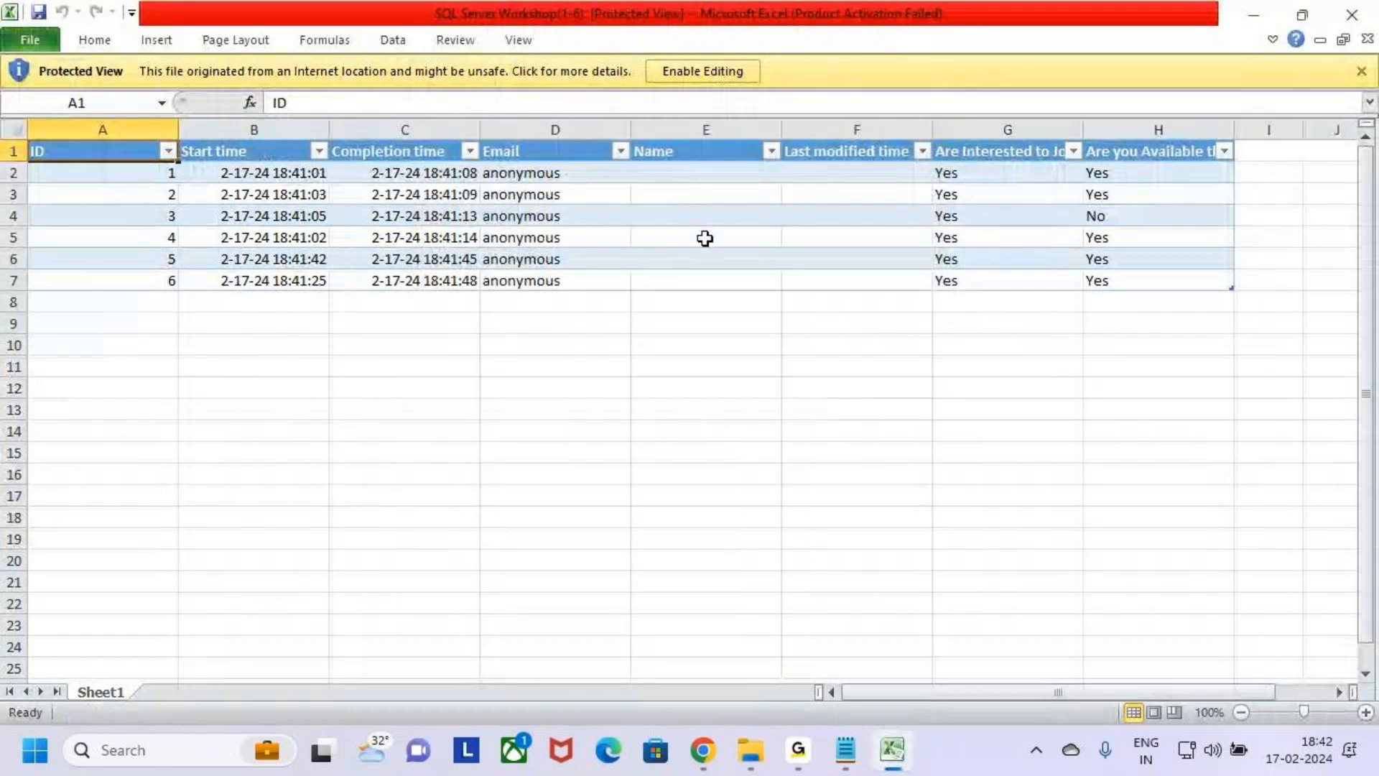
{"action": "left_click", "coordinate": [1253, 14]}
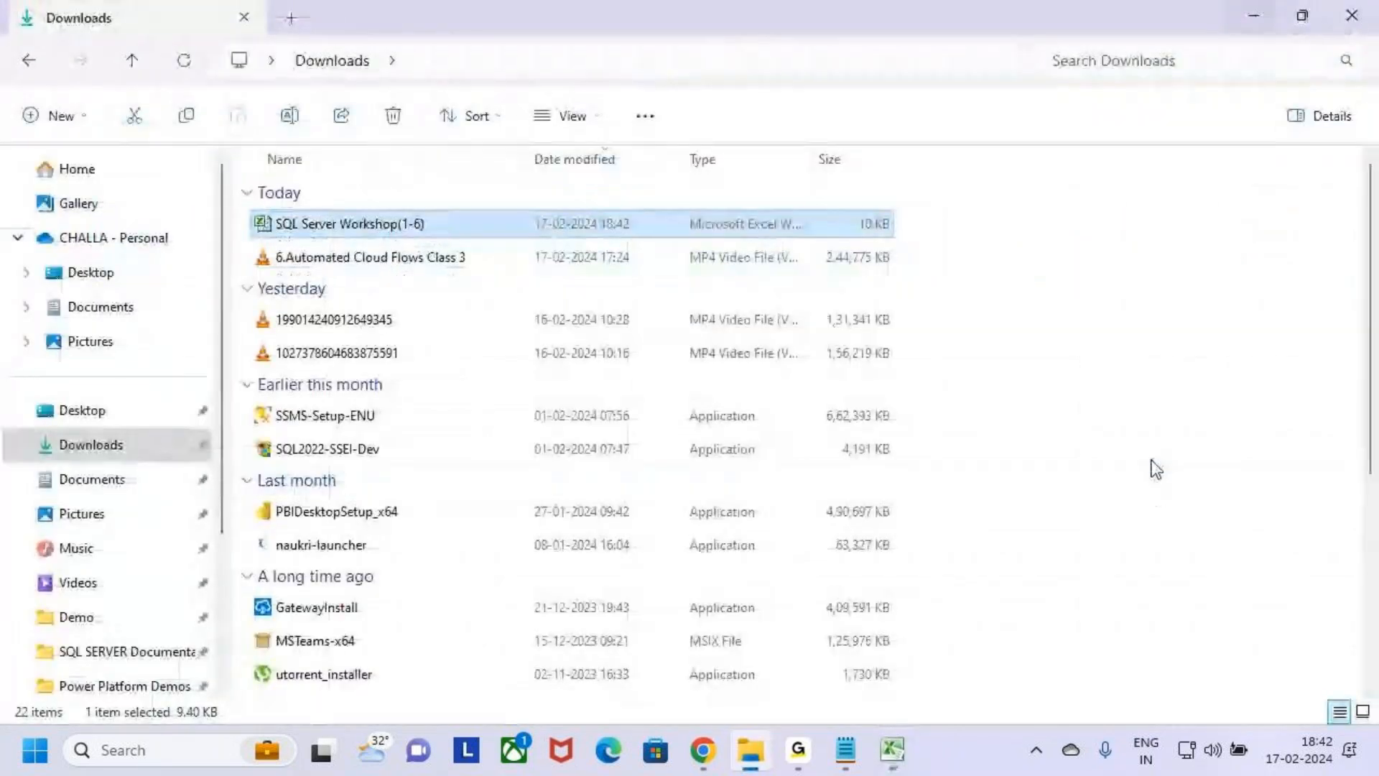
{"action": "left_click", "coordinate": [1253, 15]}
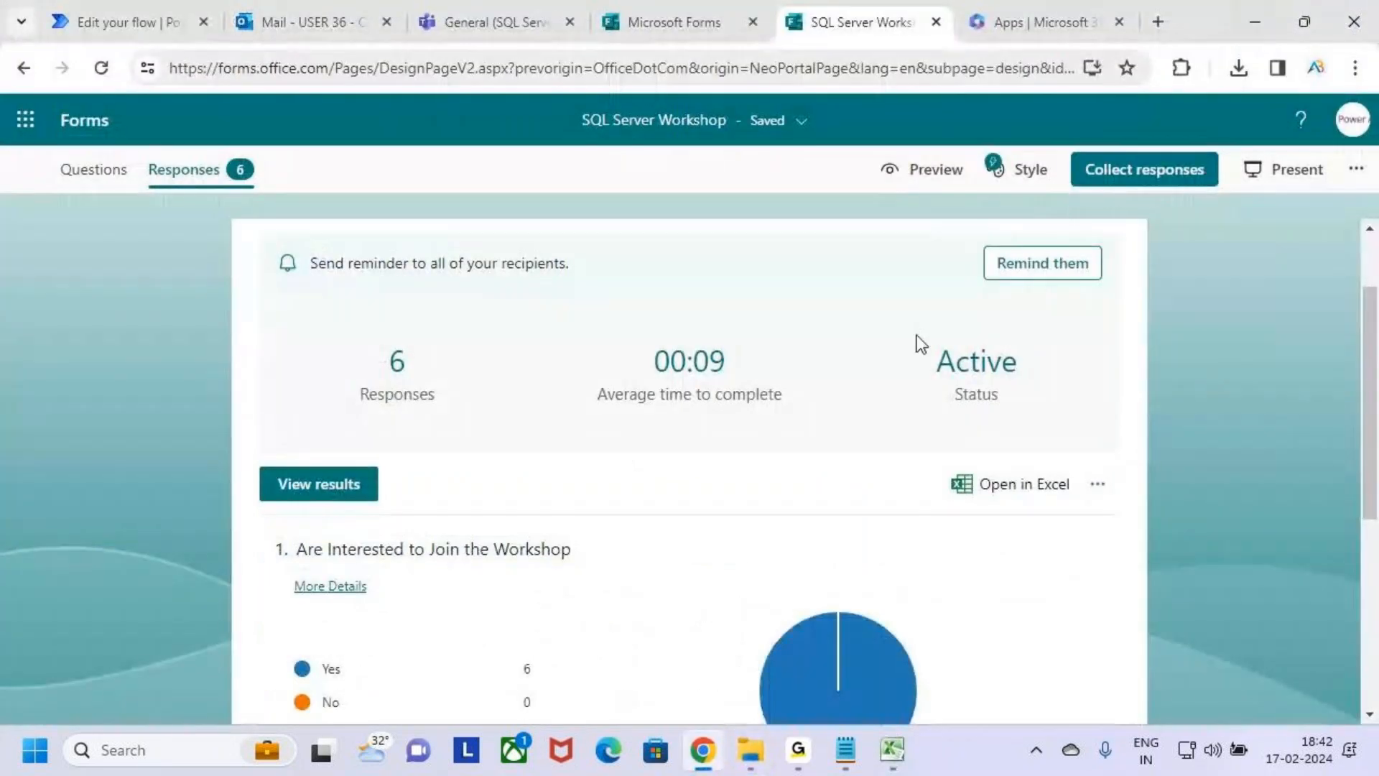
Check the Outlook inbox, the reloaded Teams General channel and the steps of the Sql Server Workshop flow in Power Automate.
{"action": "scroll", "coordinate": [698, 452], "scroll_direction": "up", "scroll_amount": 2}
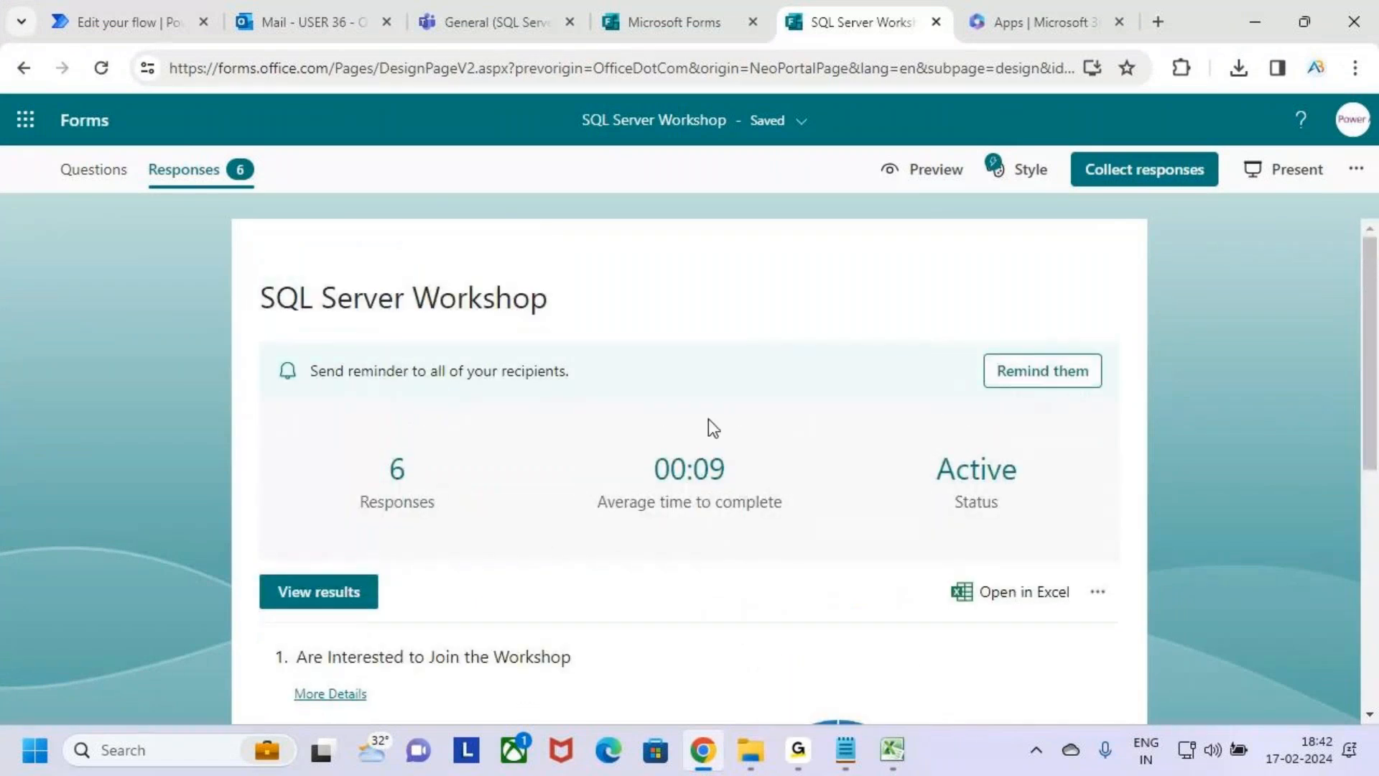
{"action": "scroll", "coordinate": [548, 540], "scroll_direction": "down", "scroll_amount": 5}
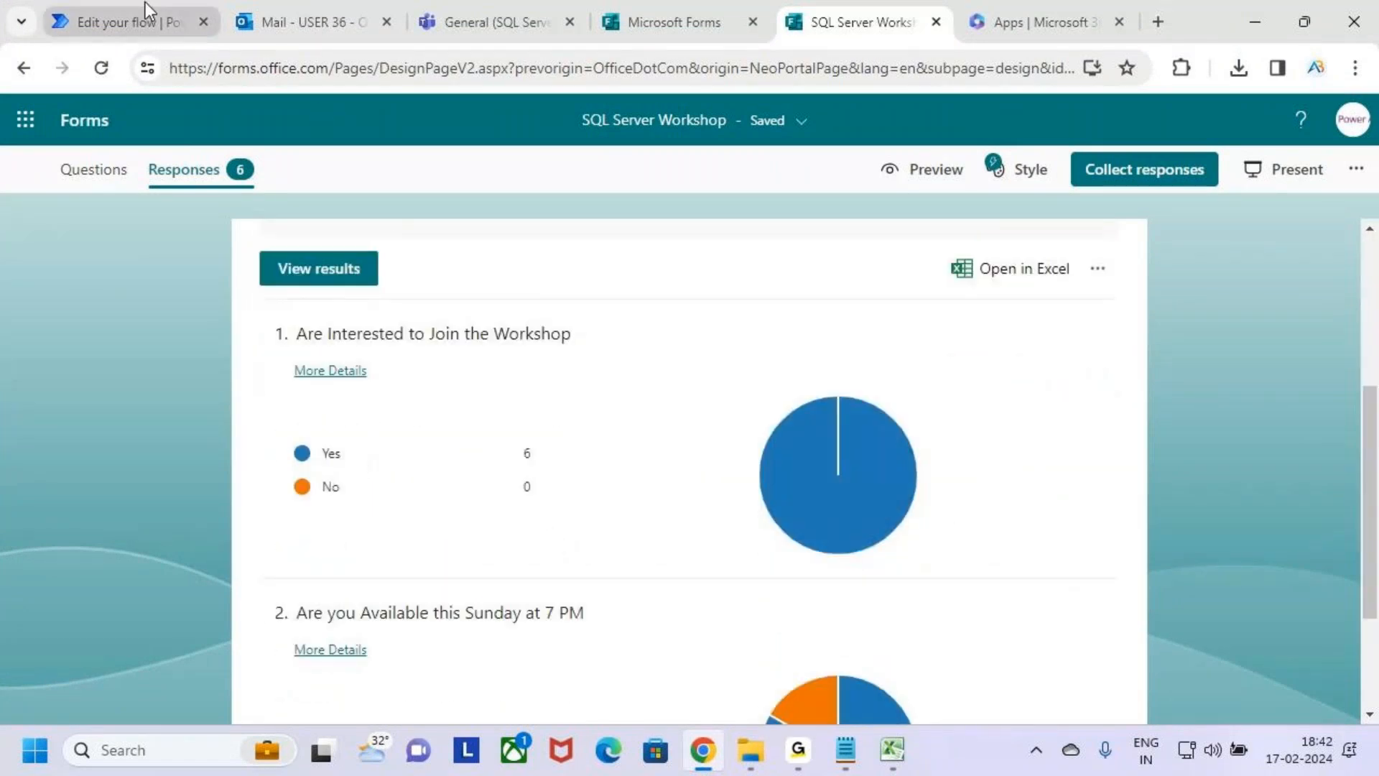
{"action": "left_click", "coordinate": [301, 19]}
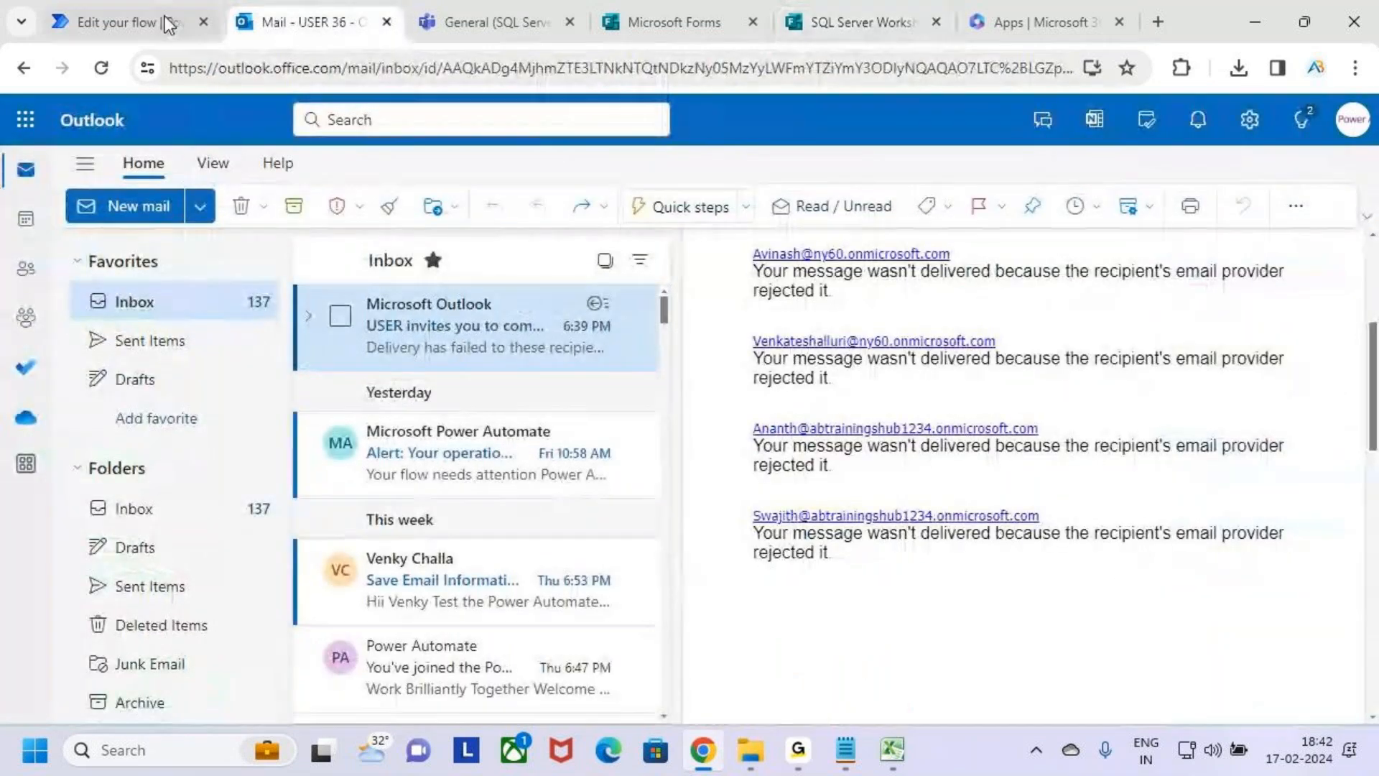
{"action": "left_click", "coordinate": [495, 22]}
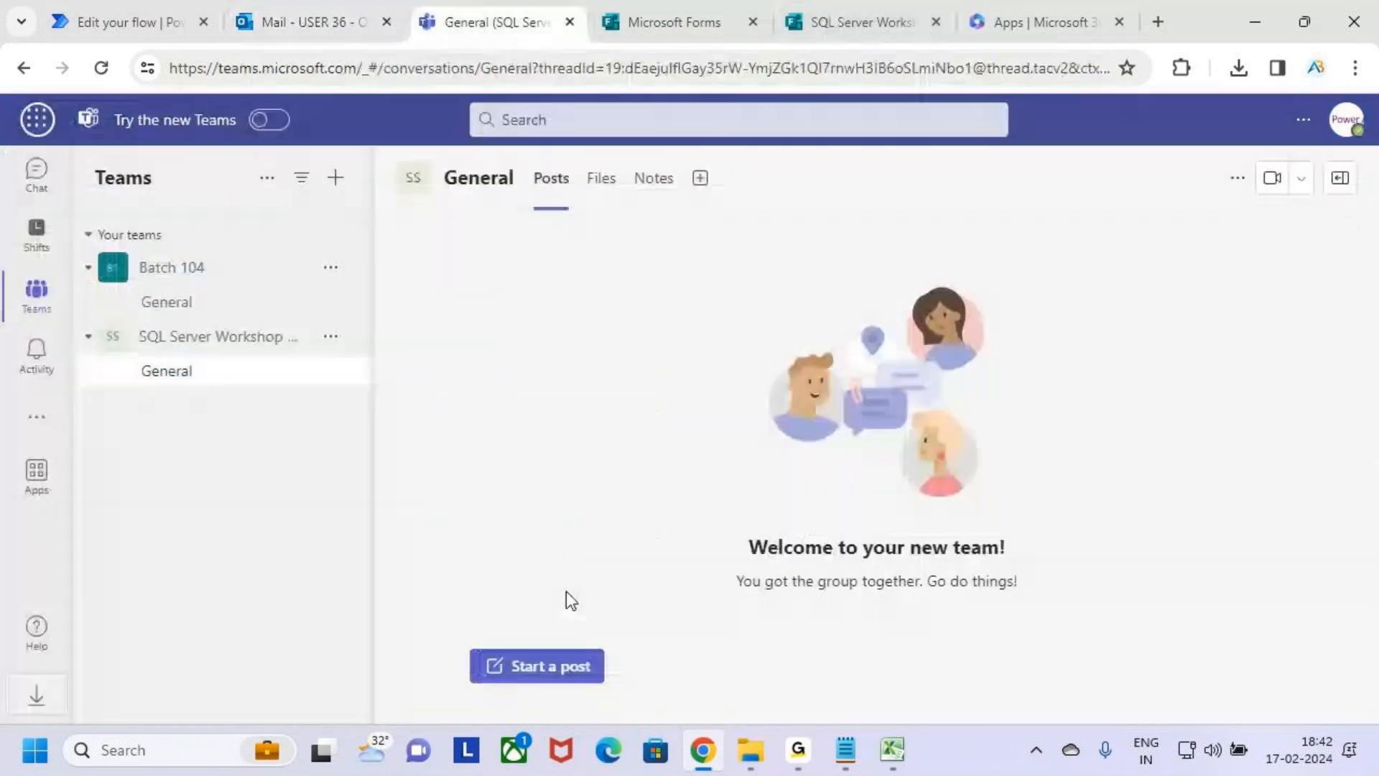
{"action": "left_click", "coordinate": [101, 68]}
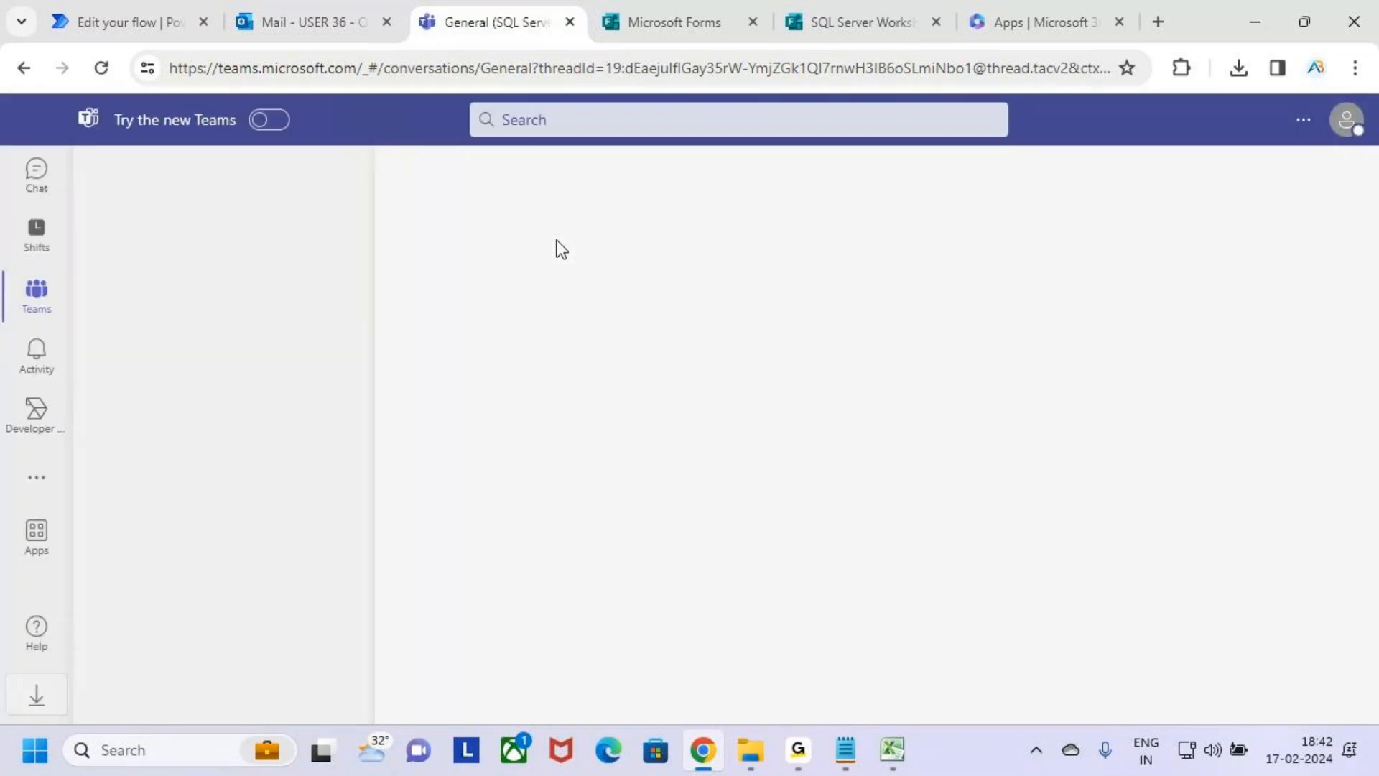
{"action": "left_click", "coordinate": [141, 16]}
{"action": "key", "text": "ctrl+2"}
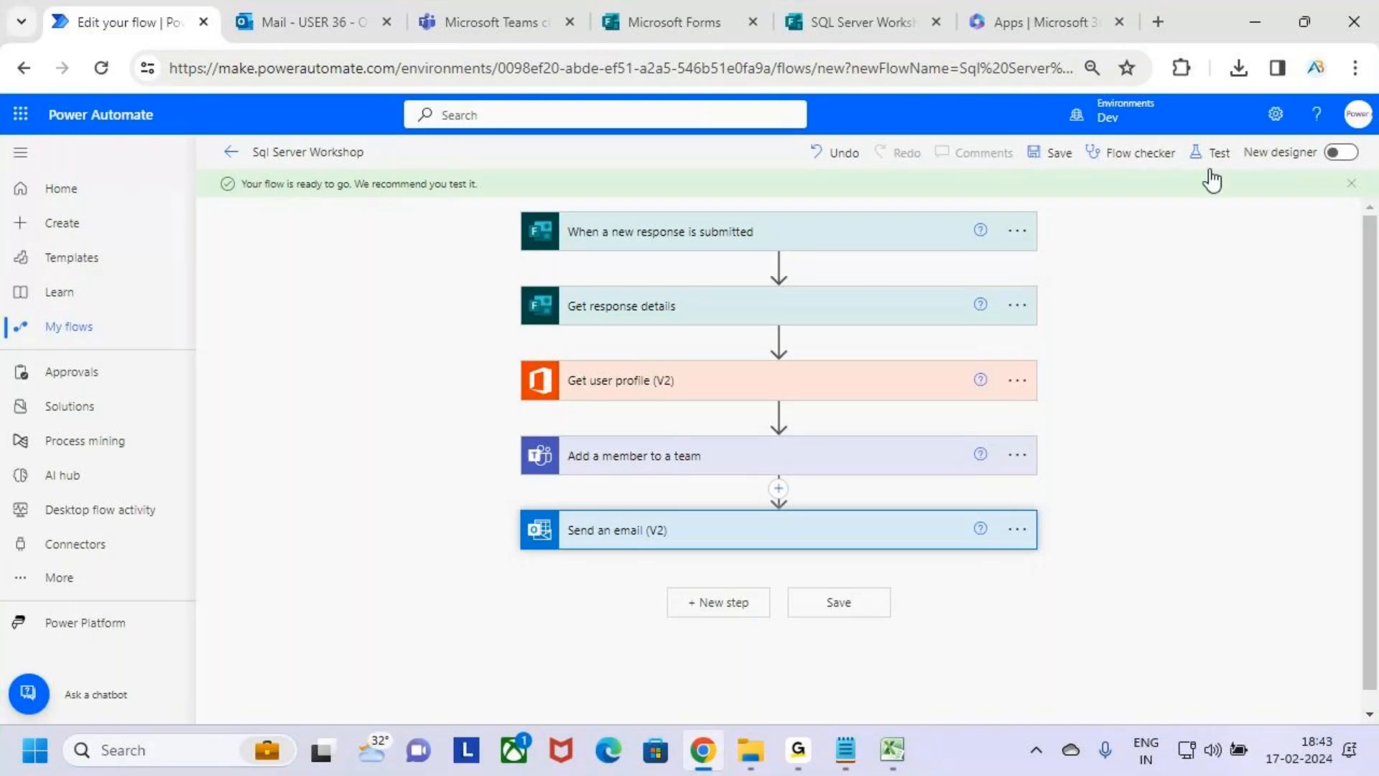
Copy the SQL Server Workshop form's response link again and switch to the downloaded responses workbook in Excel.
{"action": "left_click", "coordinate": [852, 23]}
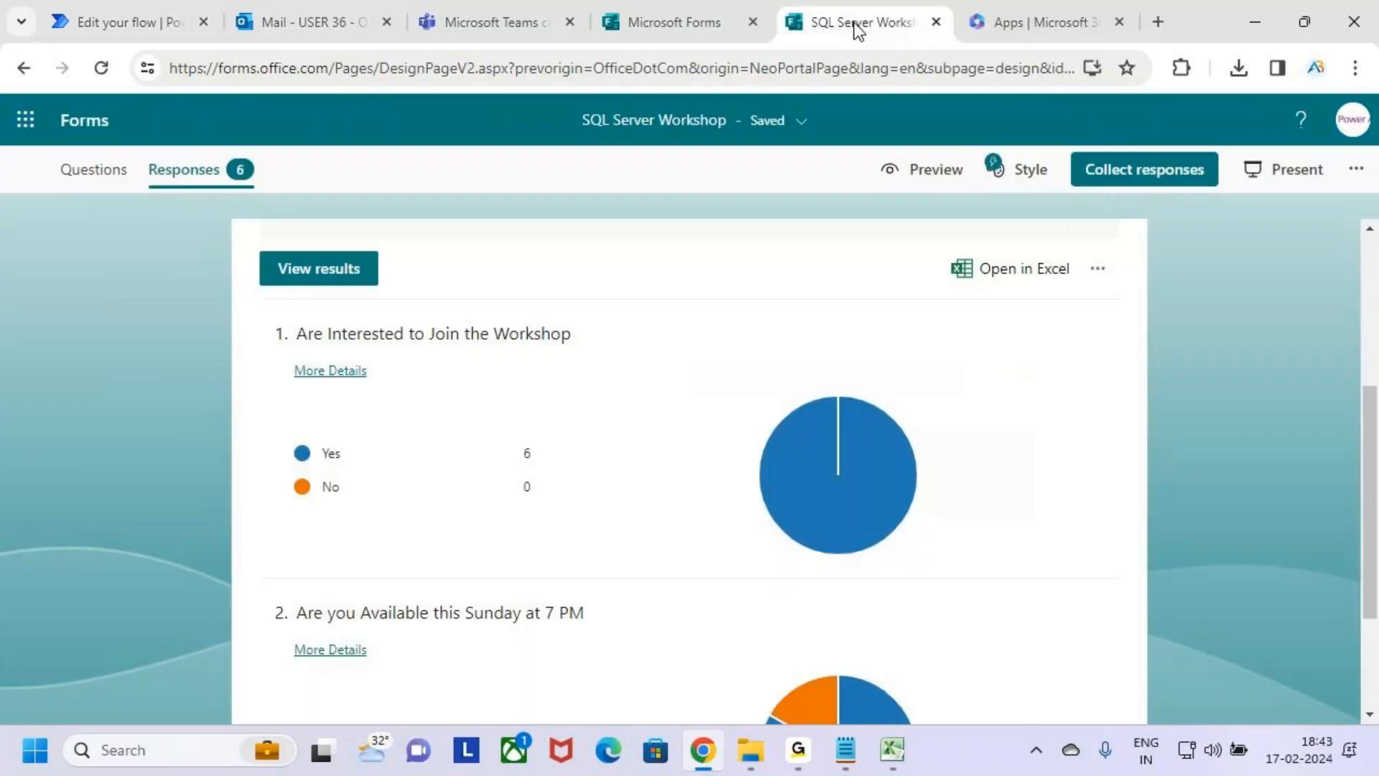
{"action": "left_click", "coordinate": [1142, 176]}
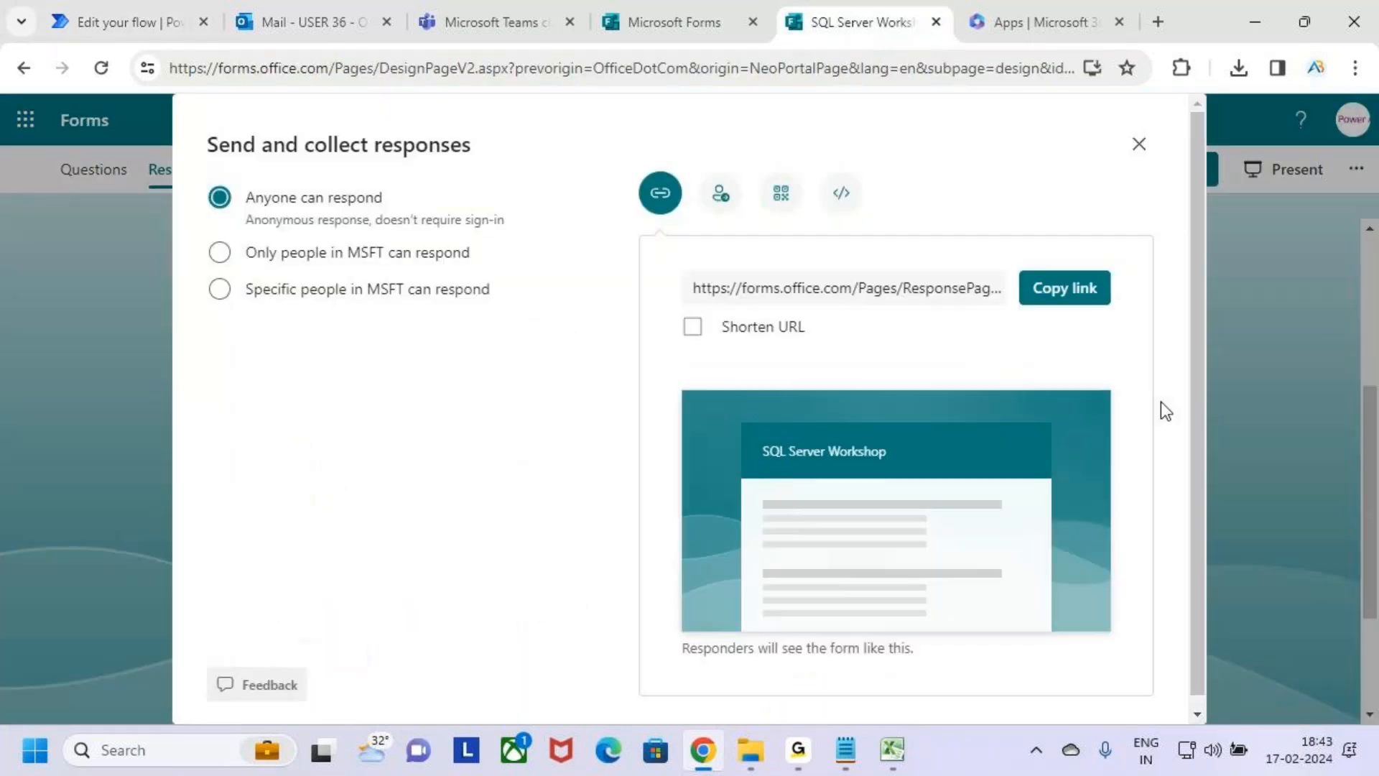
{"action": "left_click", "coordinate": [1083, 295]}
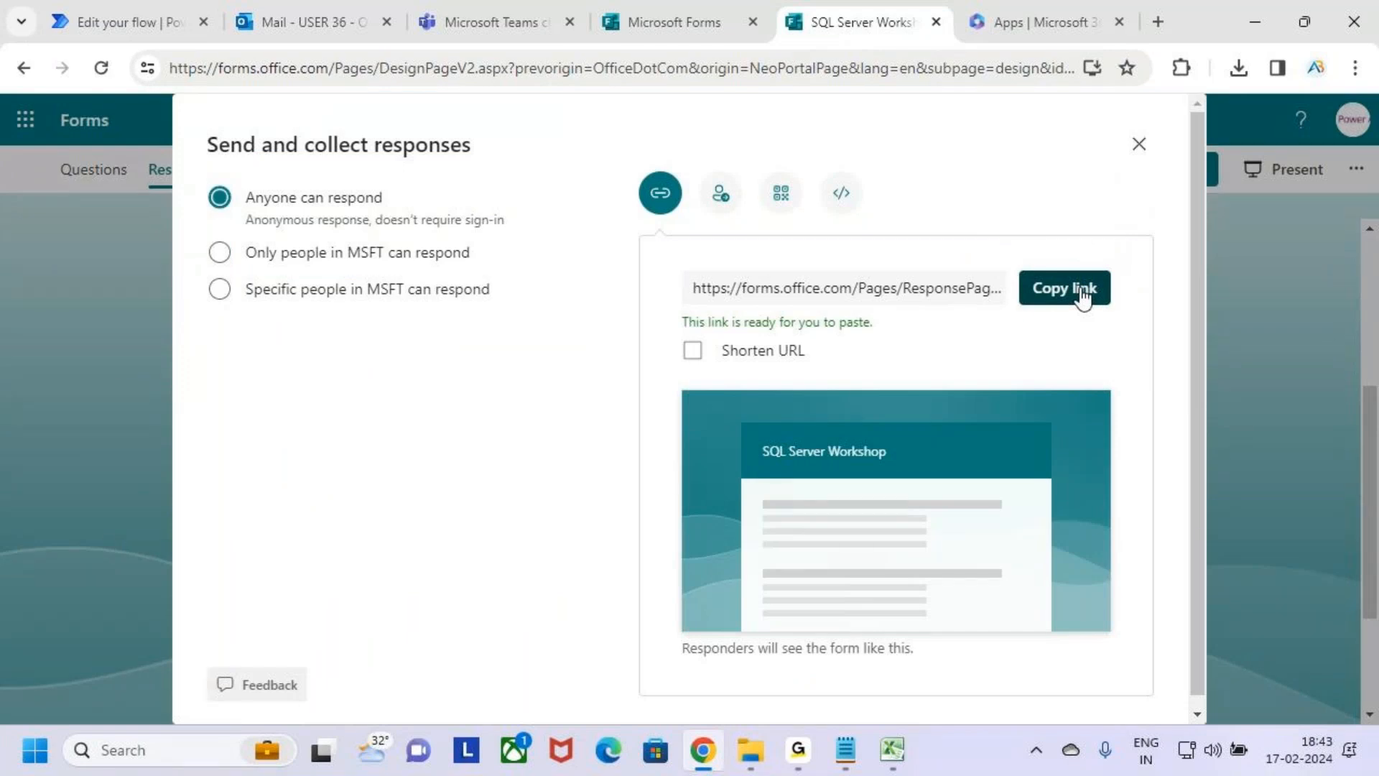
{"action": "left_click", "coordinate": [895, 759]}
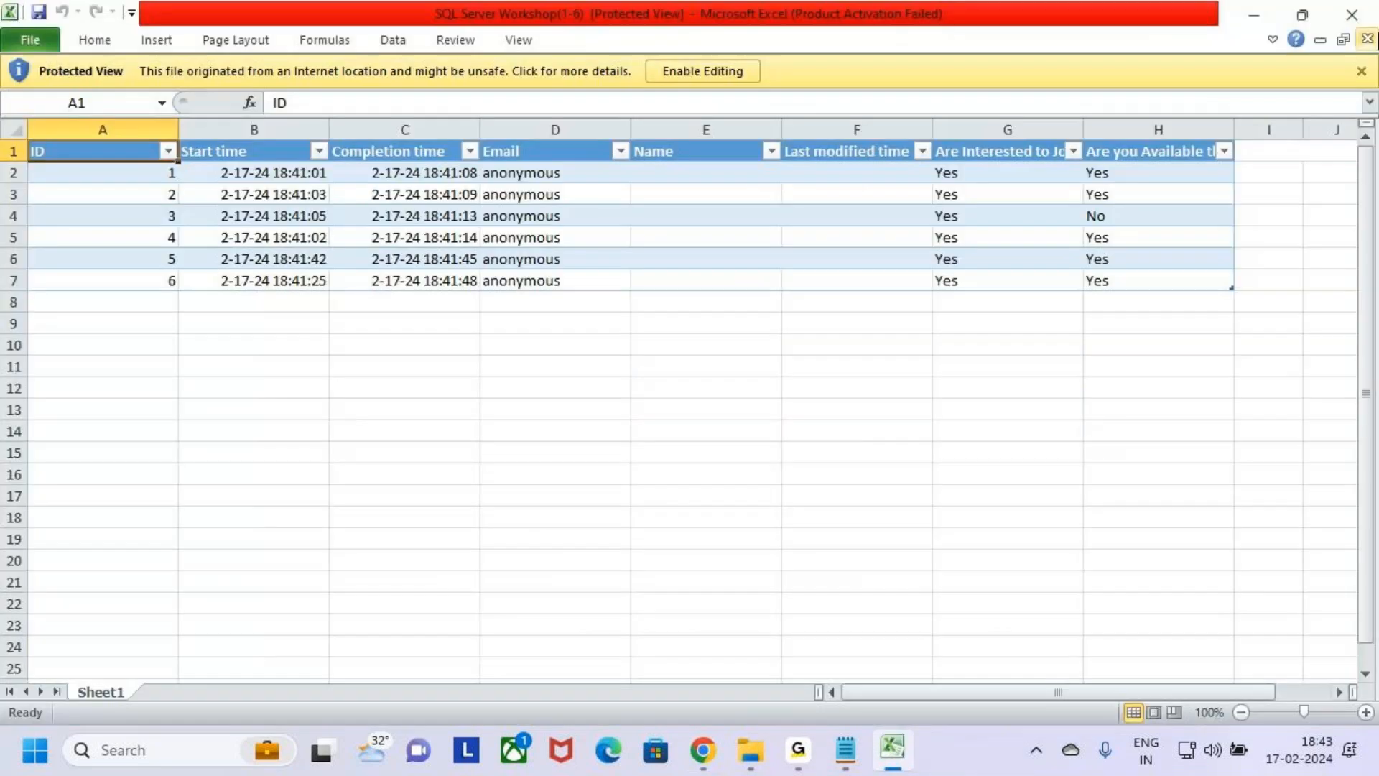
Close the responses workbook and start a manual test of the Sql Server Workshop flow in Power Automate.
{"action": "left_click", "coordinate": [1352, 14]}
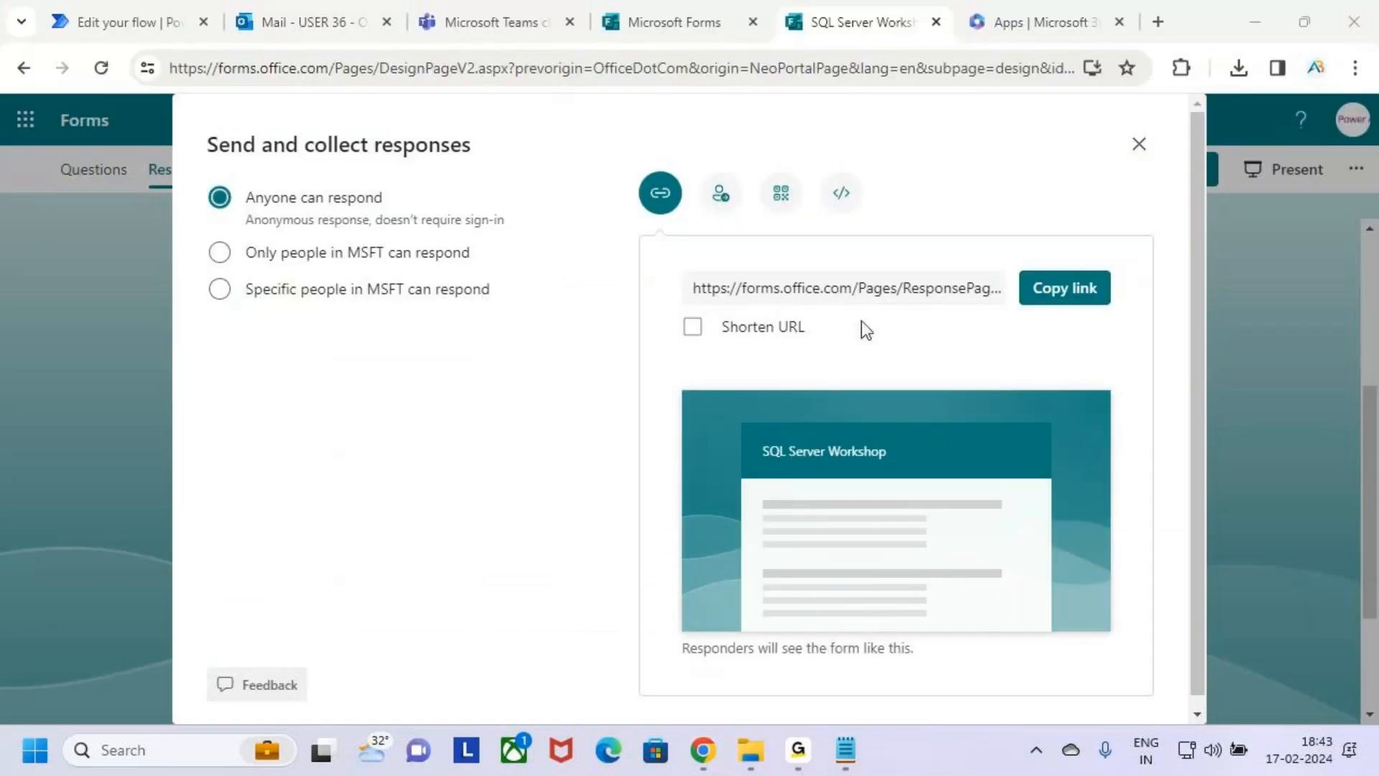
{"action": "mouse_move", "coordinate": [709, 767]}
{"action": "left_click", "coordinate": [1277, 25]}
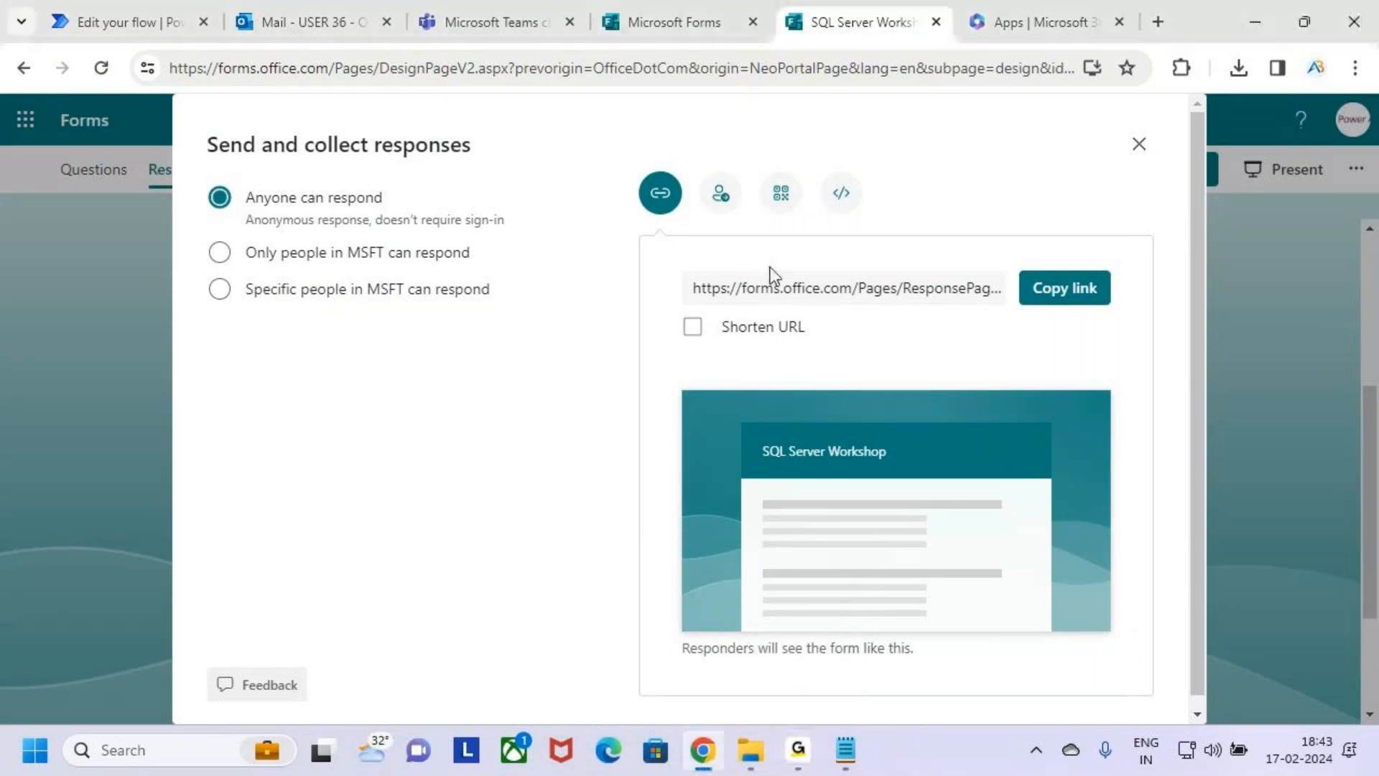
{"action": "left_click", "coordinate": [118, 1]}
{"action": "left_click", "coordinate": [1236, 158]}
{"action": "left_click", "coordinate": [1150, 205]}
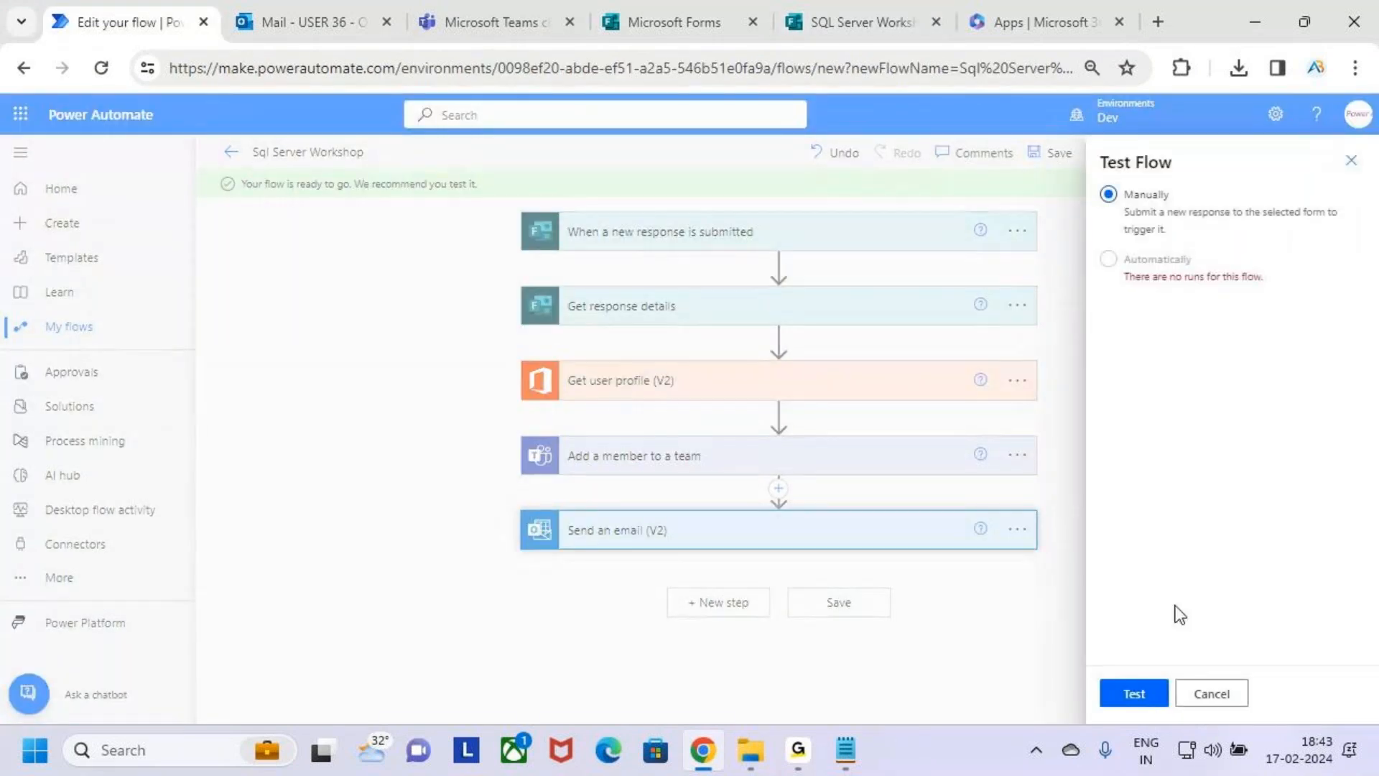
{"action": "left_click", "coordinate": [1136, 696]}
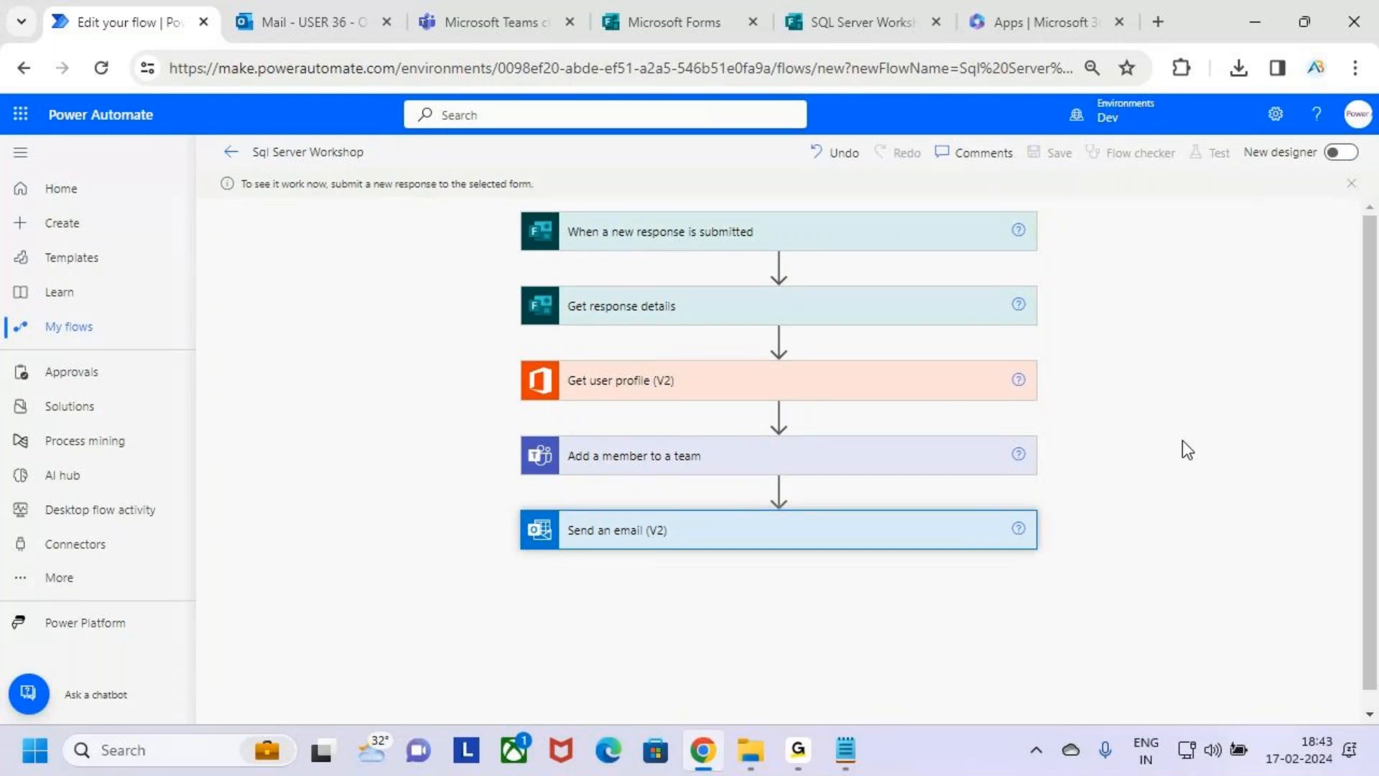
Return to the SQL Server Workshop form, close the sharing dialog and review the response summary.
{"action": "left_click", "coordinate": [662, 10]}
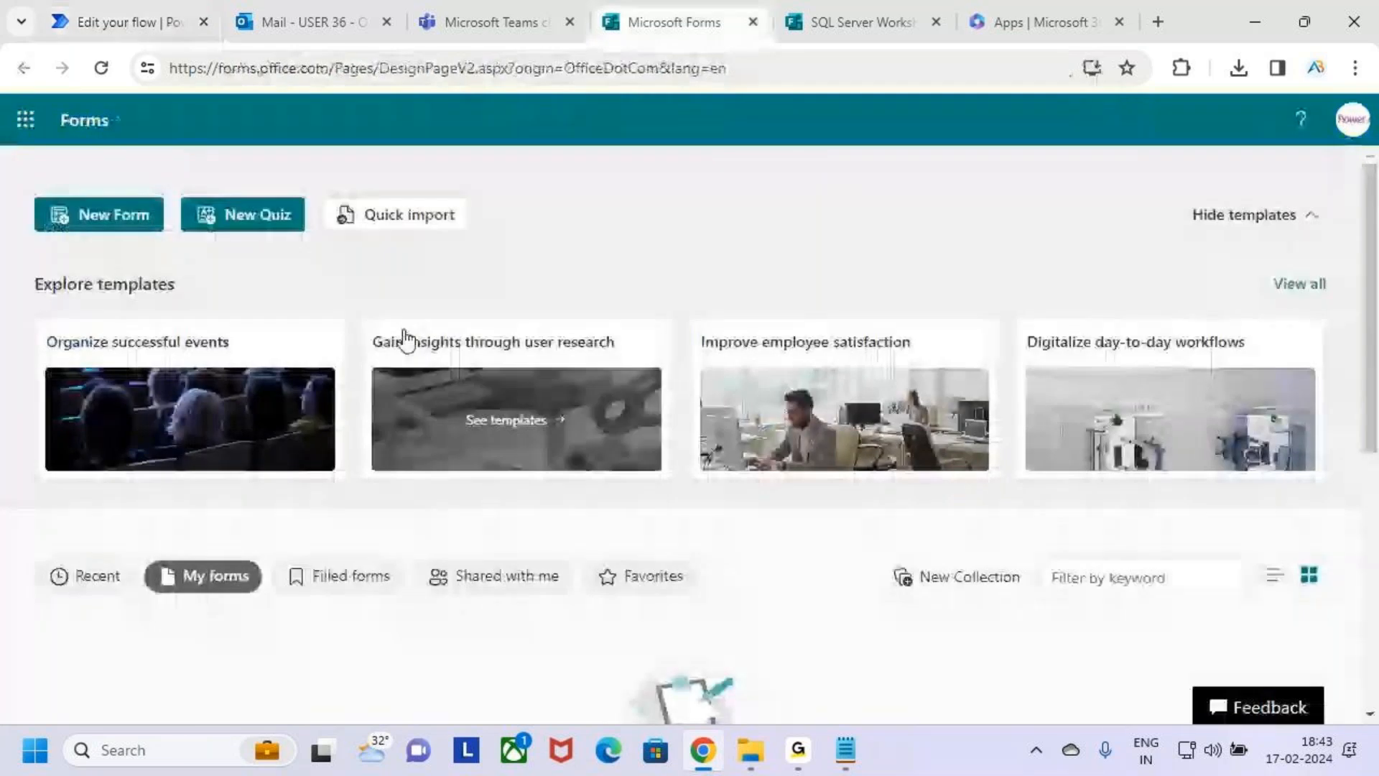
{"action": "key", "text": "ctrl+Tab"}
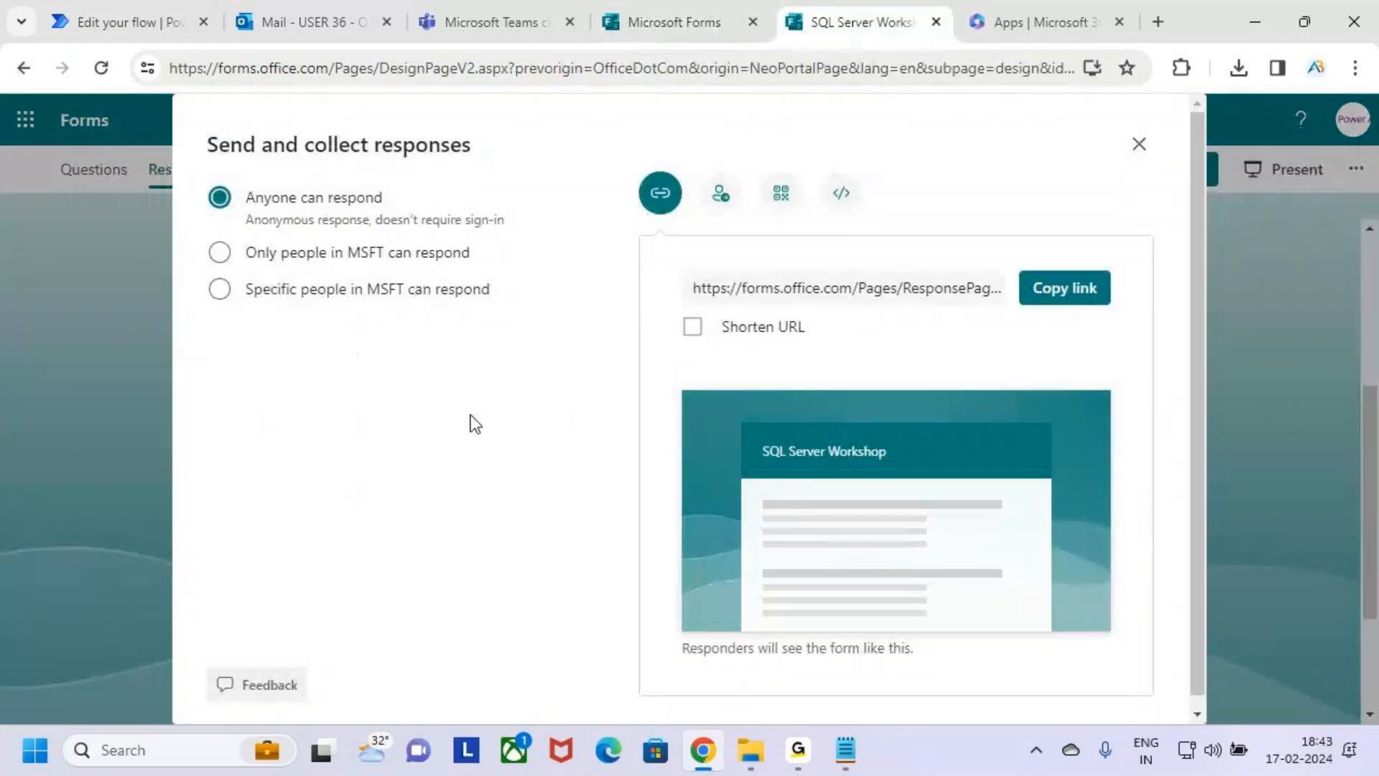
{"action": "left_click", "coordinate": [1139, 144]}
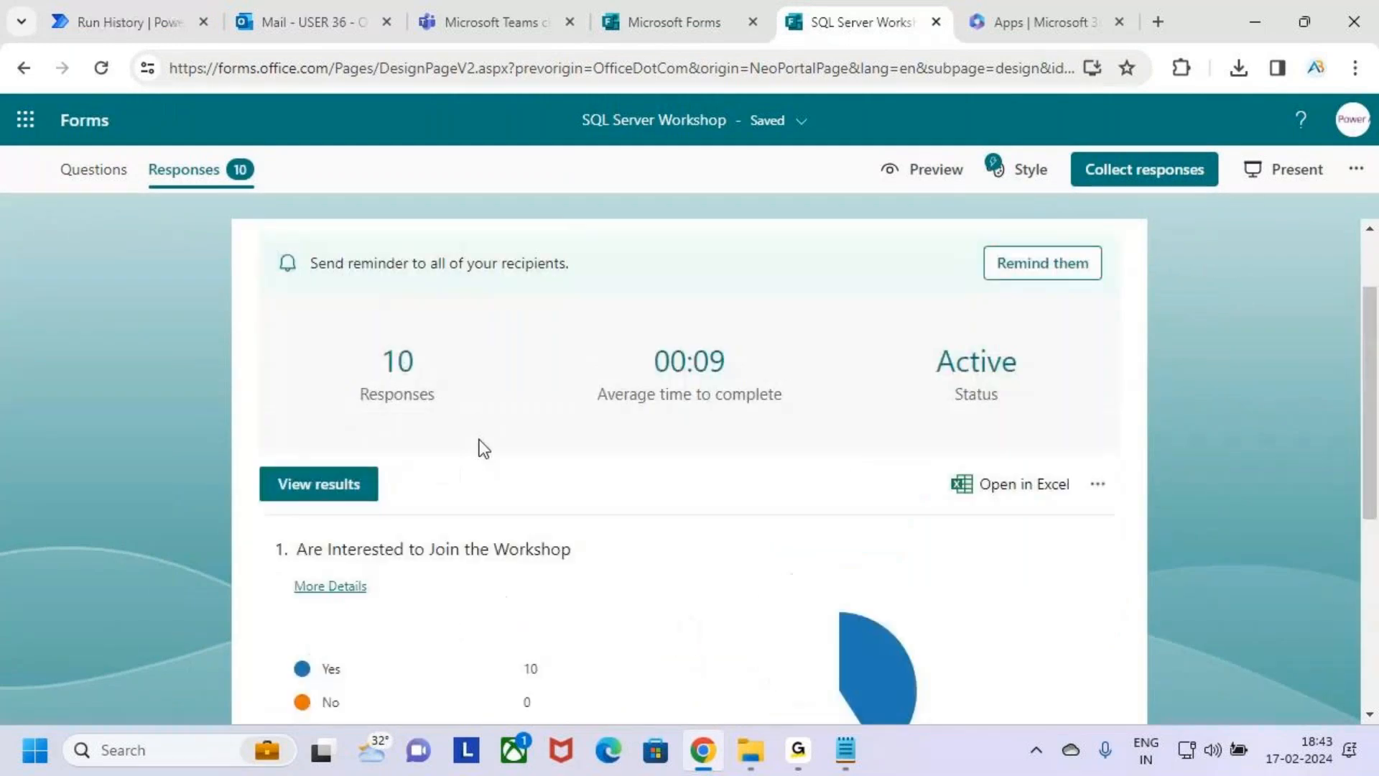
{"action": "scroll", "coordinate": [482, 446], "scroll_direction": "up", "scroll_amount": 1}
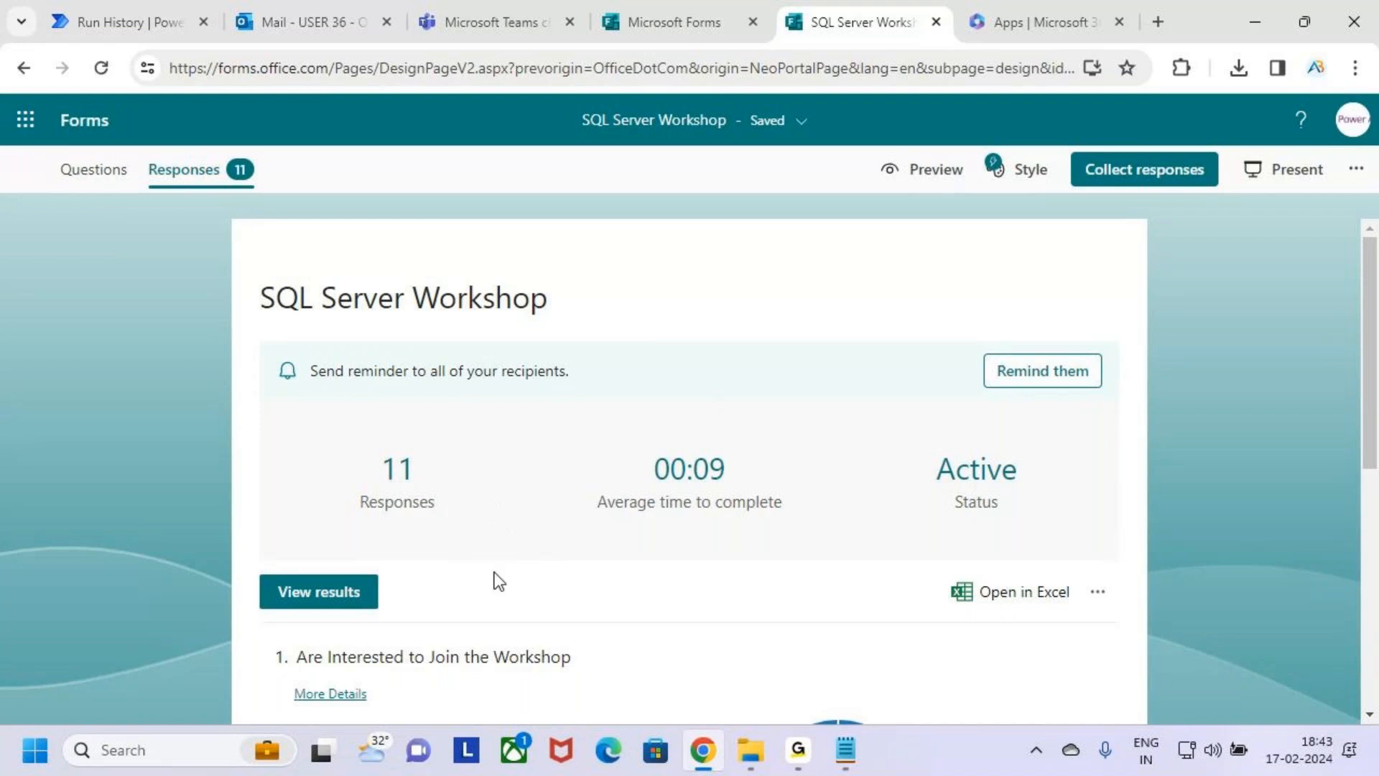
{"action": "scroll", "coordinate": [493, 633], "scroll_direction": "down", "scroll_amount": 7}
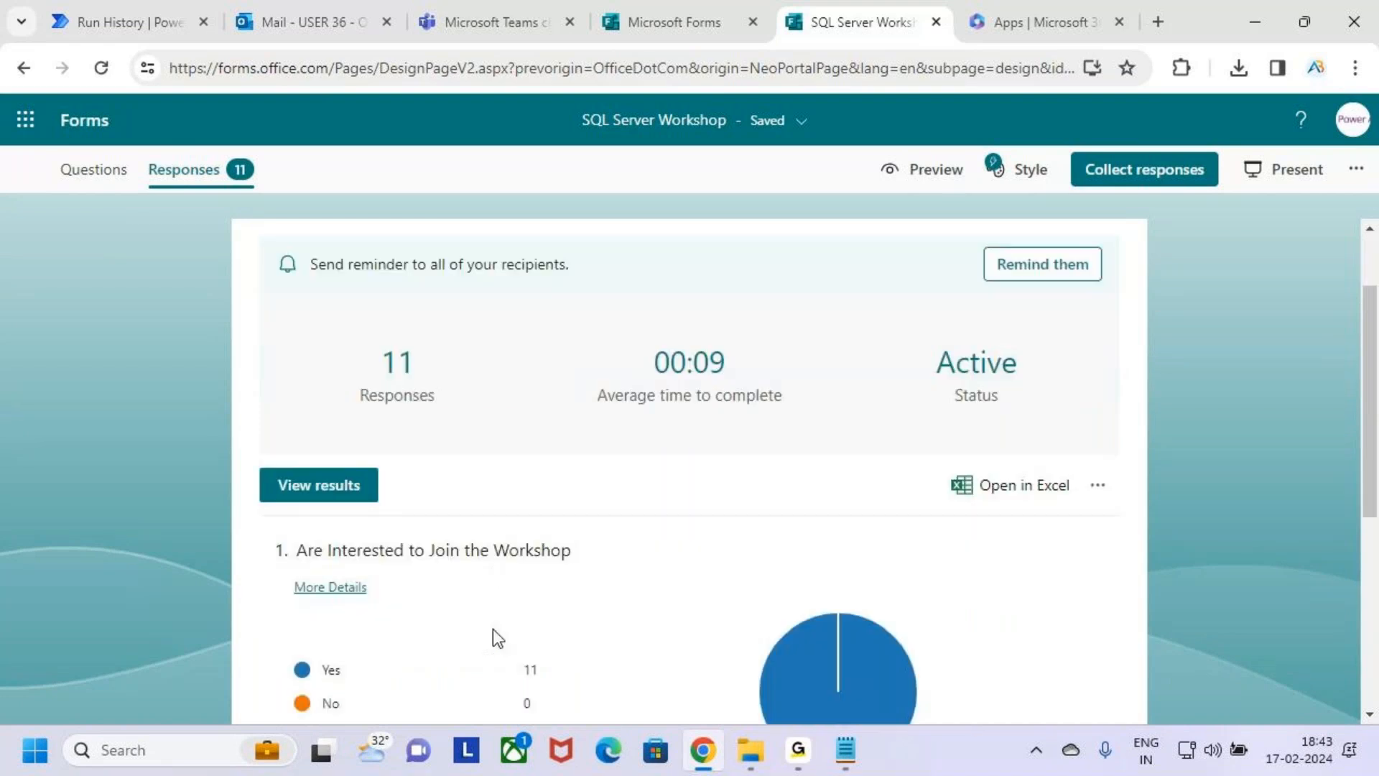
{"action": "scroll", "coordinate": [532, 517], "scroll_direction": "up", "scroll_amount": 8}
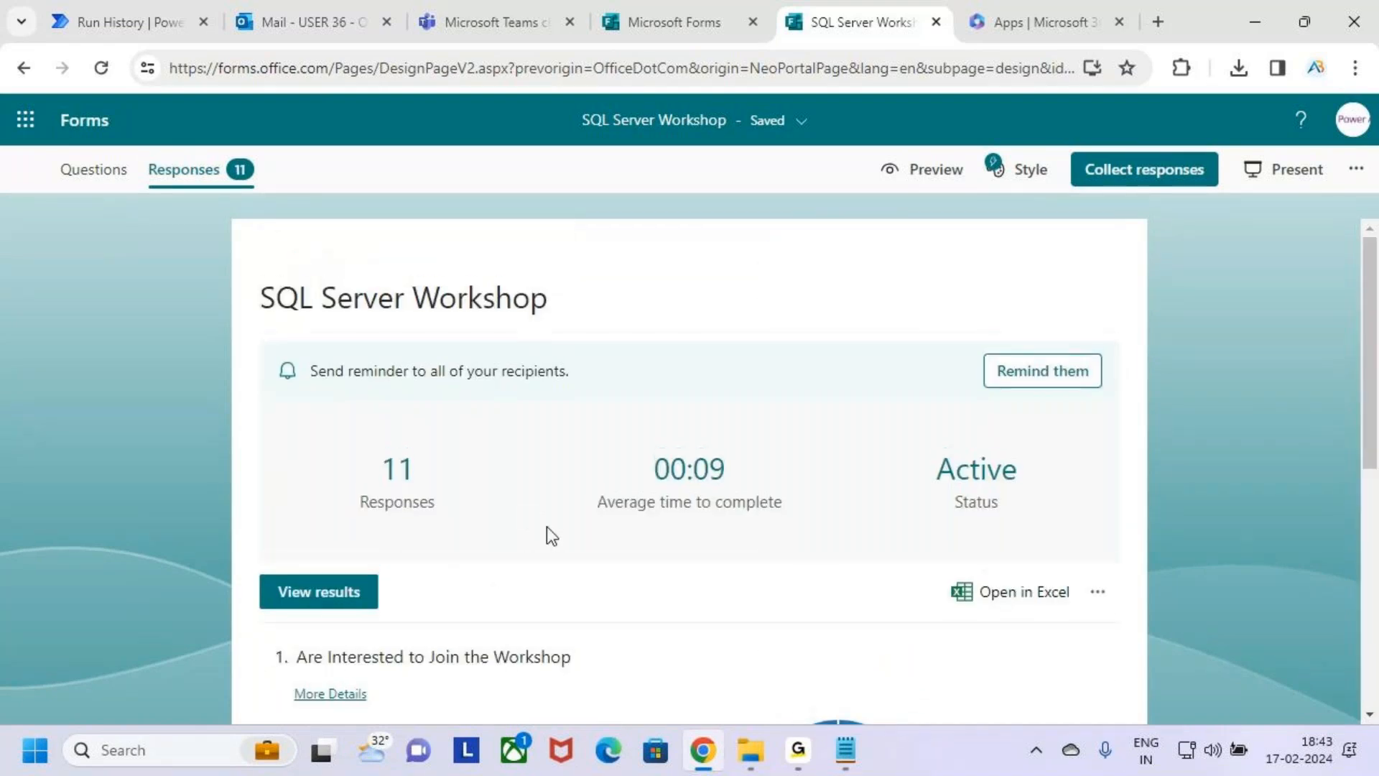
Return to the flow's test run in Power Automate, read the run and error details and dismiss them.
{"action": "left_click", "coordinate": [165, 22]}
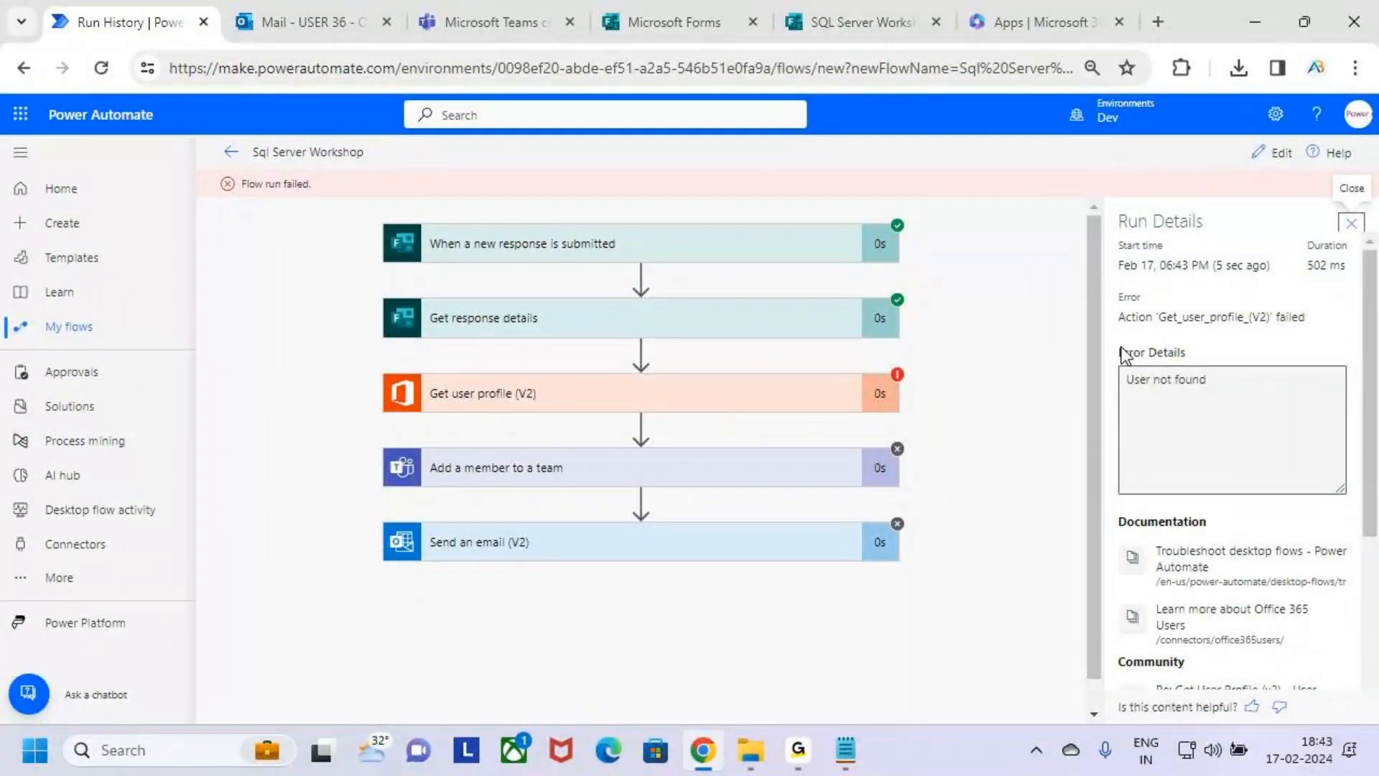
{"action": "scroll", "coordinate": [1268, 442], "scroll_direction": "down", "scroll_amount": 3}
{"action": "scroll", "coordinate": [1266, 446], "scroll_direction": "down", "scroll_amount": 1}
{"action": "scroll", "coordinate": [1372, 247], "scroll_direction": "up", "scroll_amount": 4}
{"action": "left_click", "coordinate": [1352, 225]}
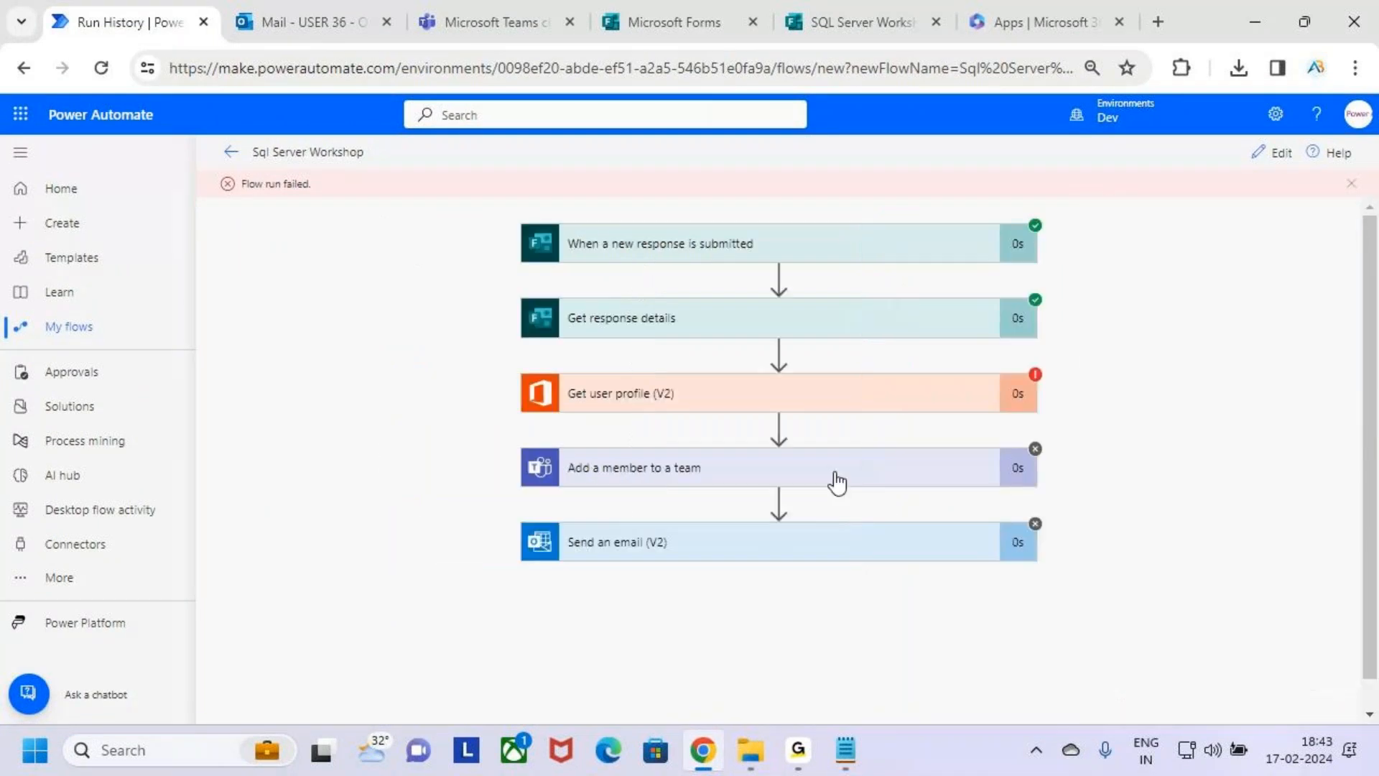
Examine the Get user profile (V2) action of the run, including its raw inputs, output body, headers and status code.
{"action": "left_click", "coordinate": [958, 392]}
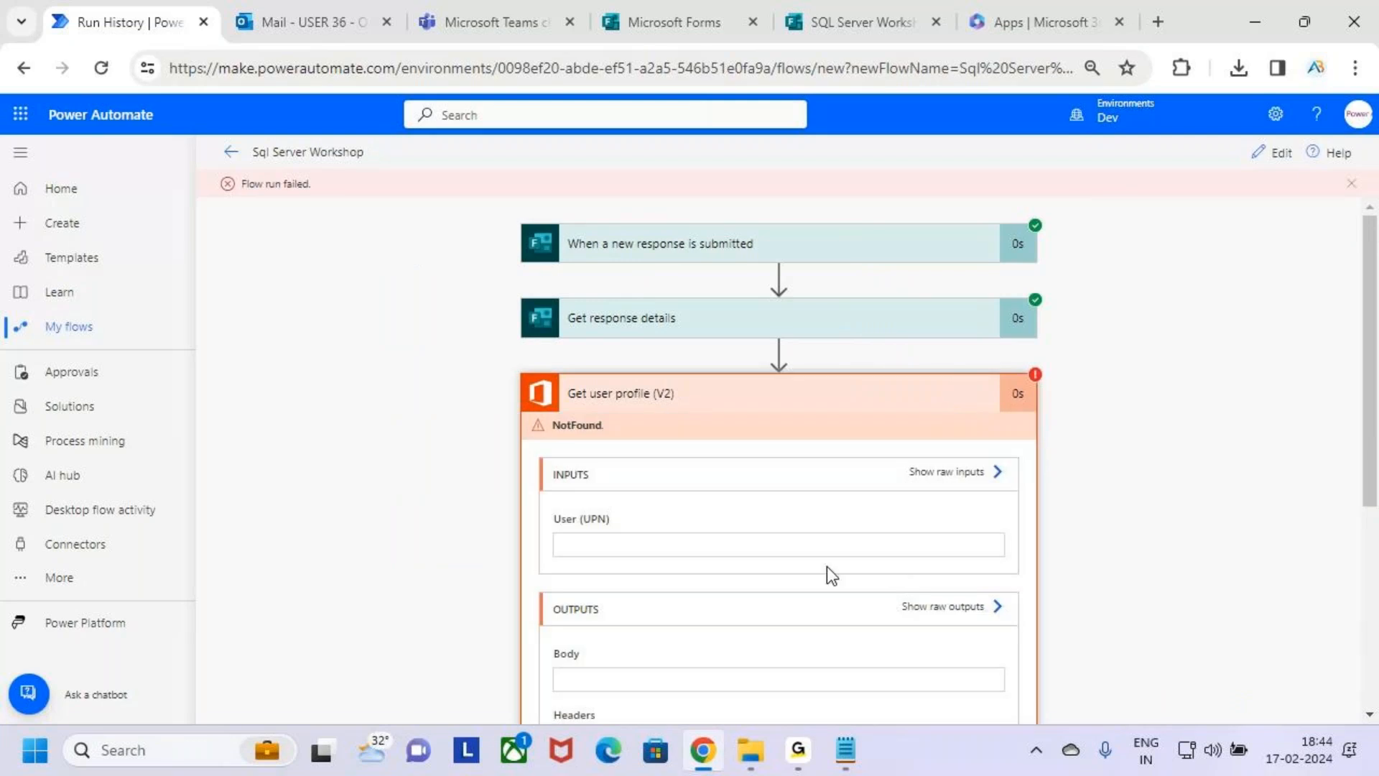
{"action": "scroll", "coordinate": [826, 566], "scroll_direction": "down", "scroll_amount": 3}
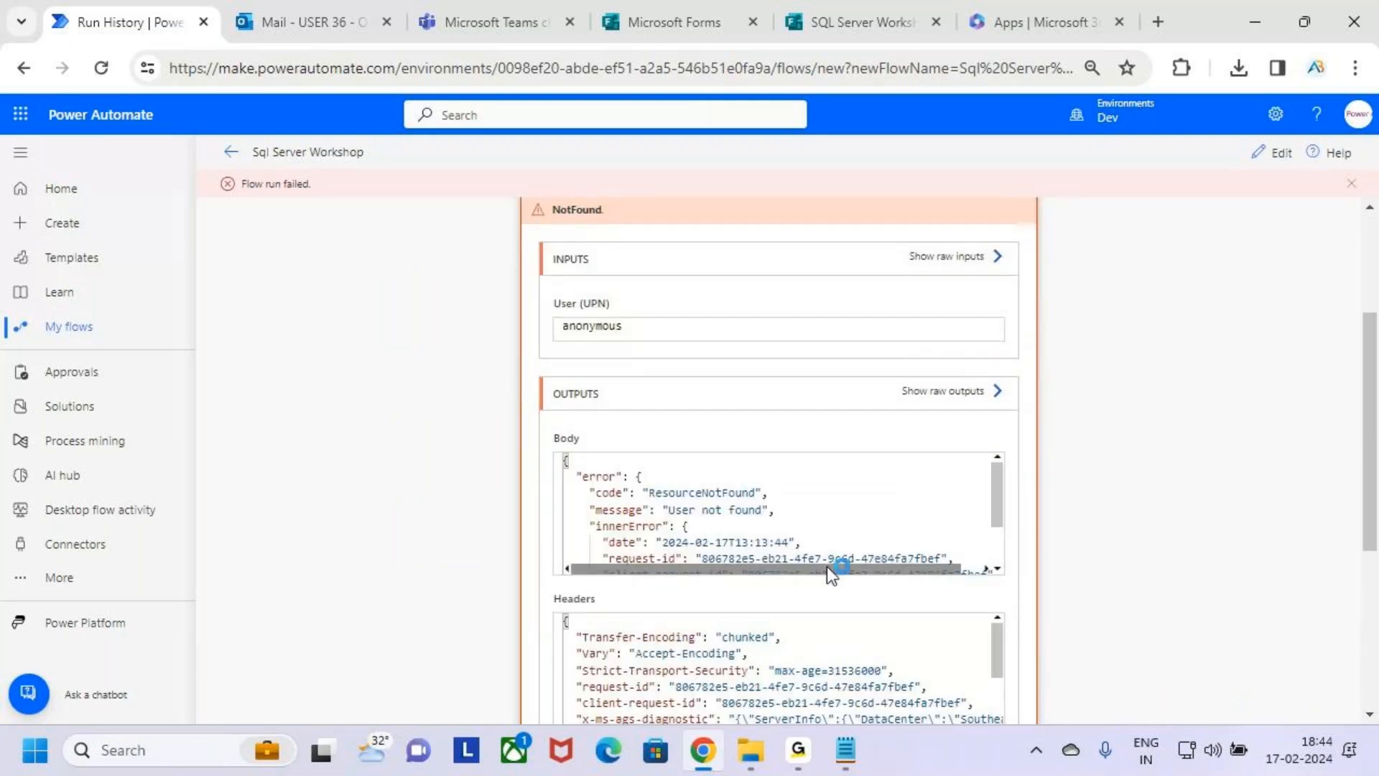
{"action": "scroll", "coordinate": [826, 566], "scroll_direction": "up", "scroll_amount": 3}
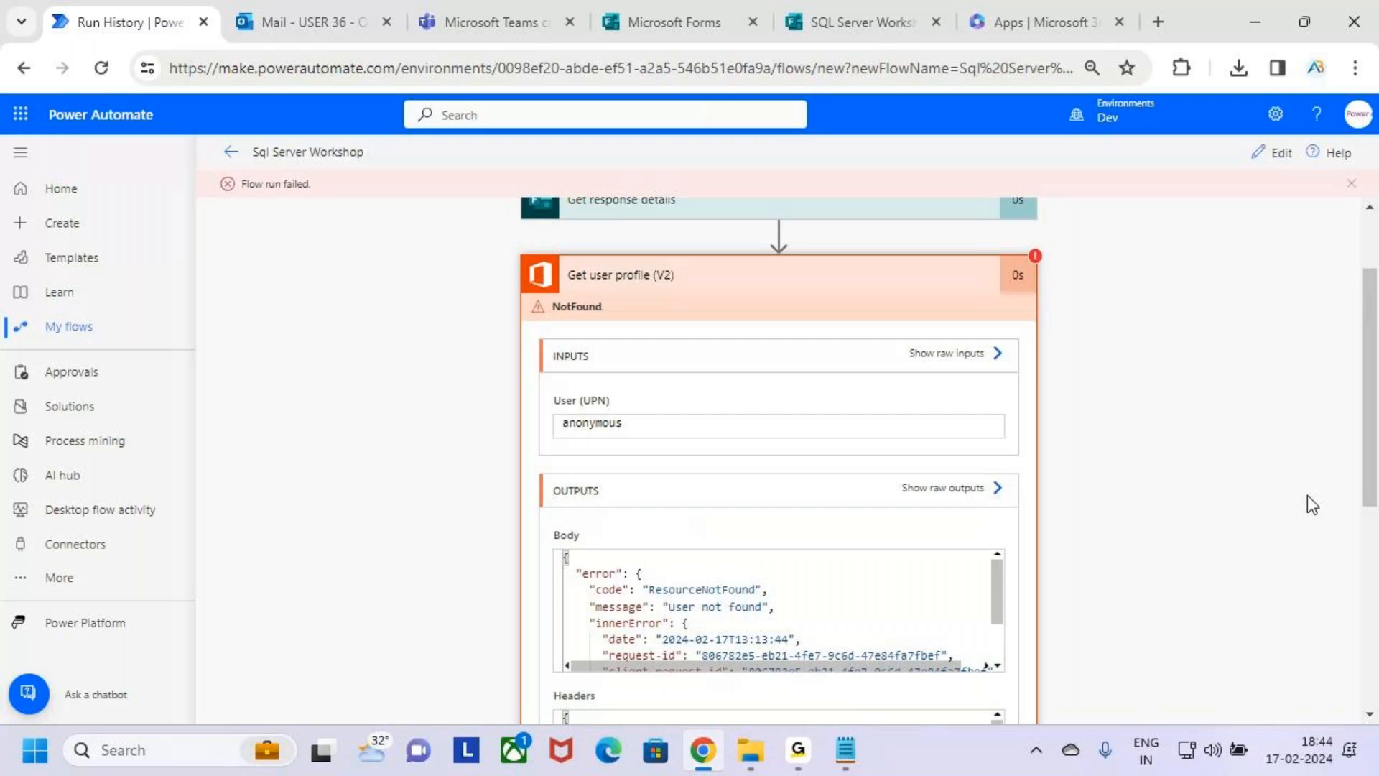
{"action": "left_click", "coordinate": [985, 477]}
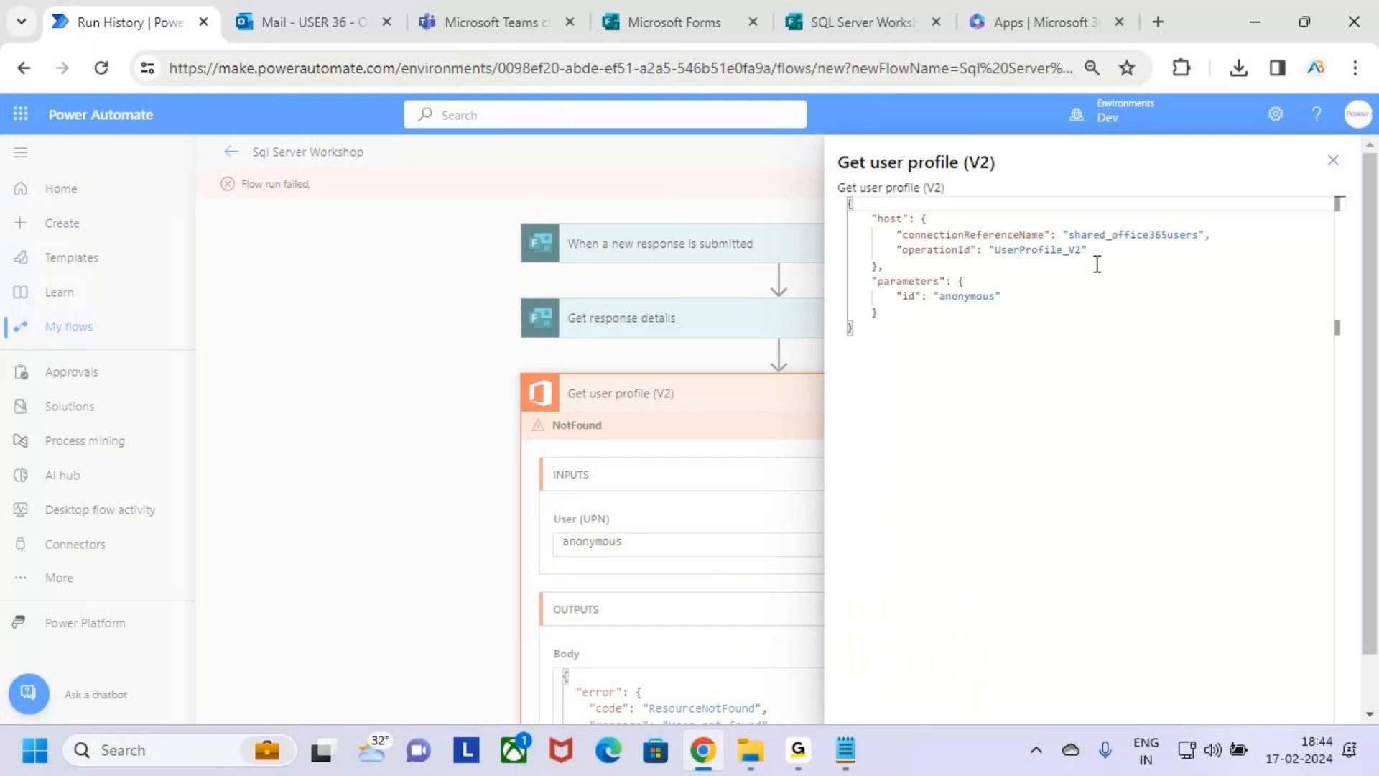
{"action": "left_click", "coordinate": [1333, 160]}
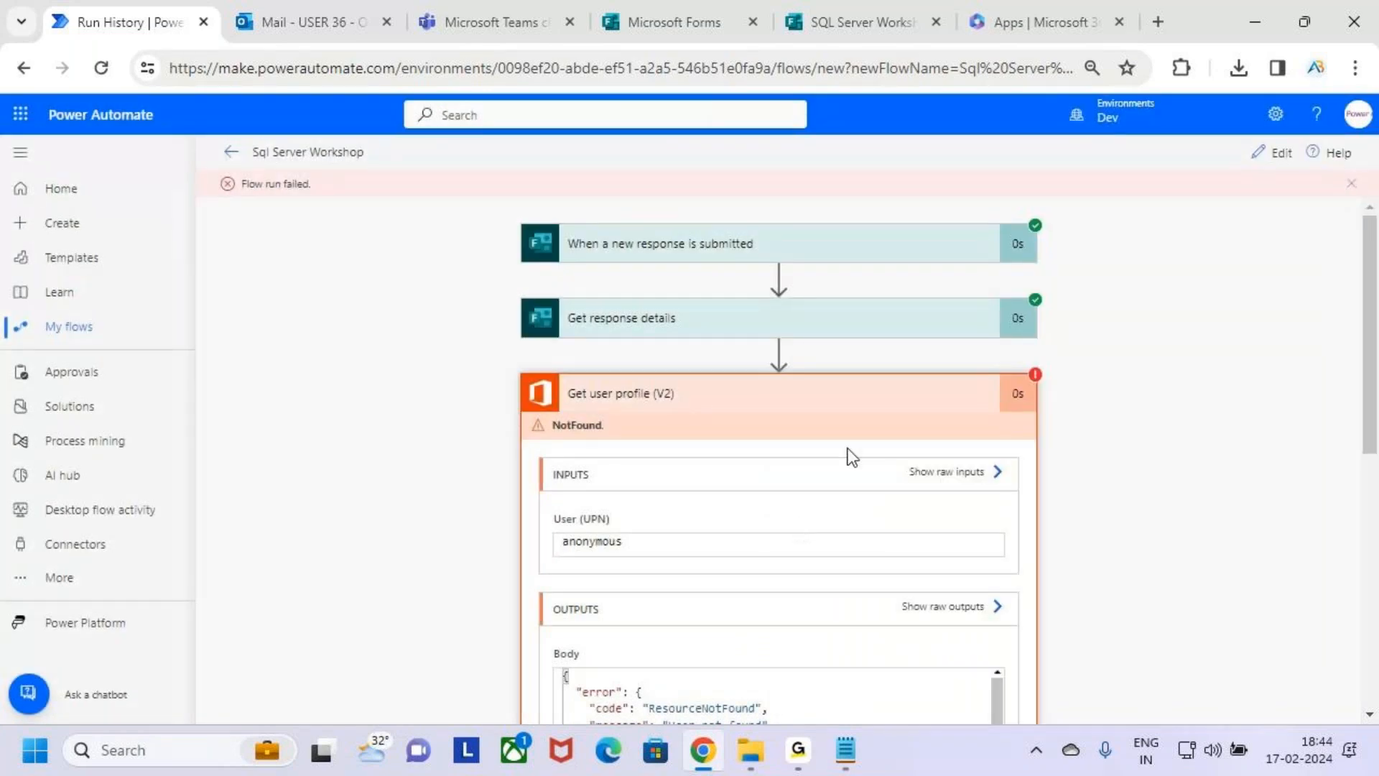
{"action": "scroll", "coordinate": [870, 532], "scroll_direction": "down", "scroll_amount": 3}
{"action": "scroll", "coordinate": [871, 533], "scroll_direction": "down", "scroll_amount": 5}
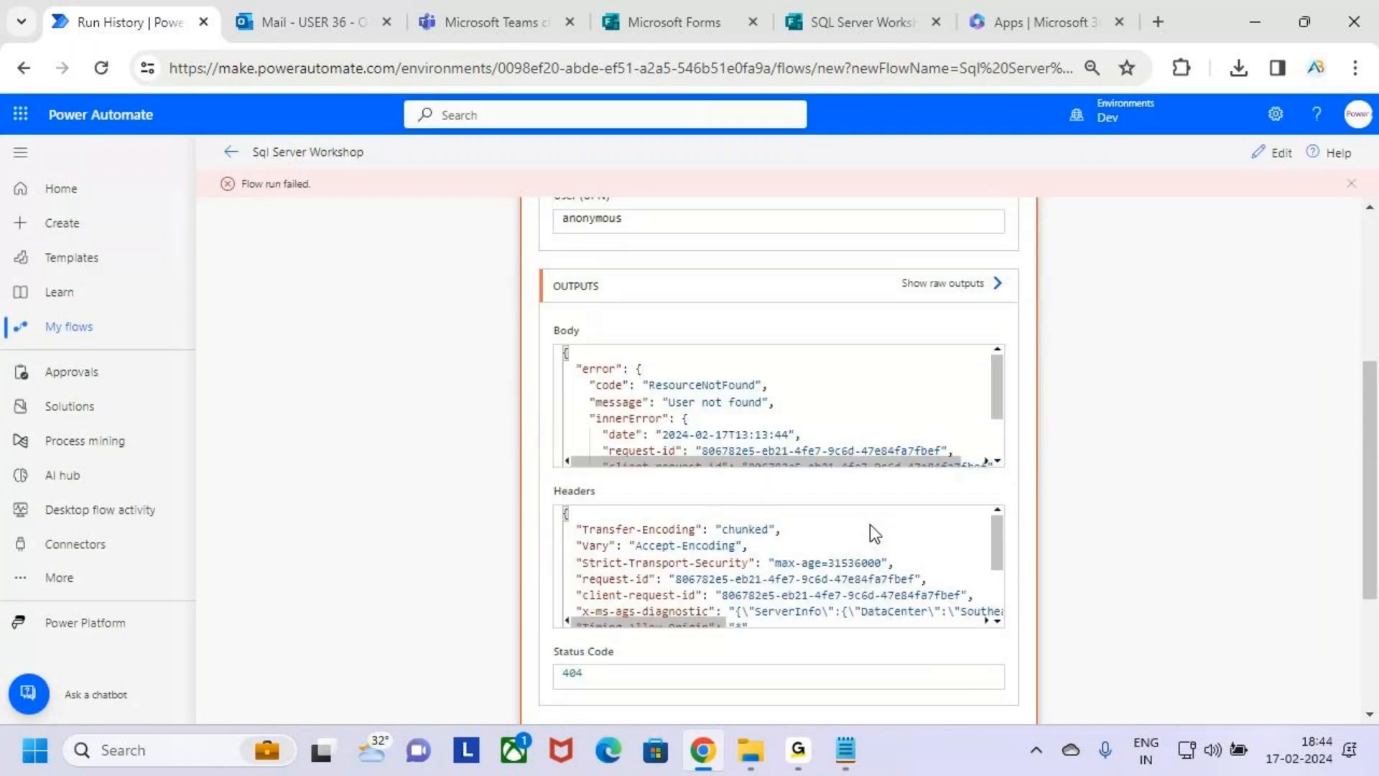
{"action": "scroll", "coordinate": [1132, 528], "scroll_direction": "down", "scroll_amount": 4}
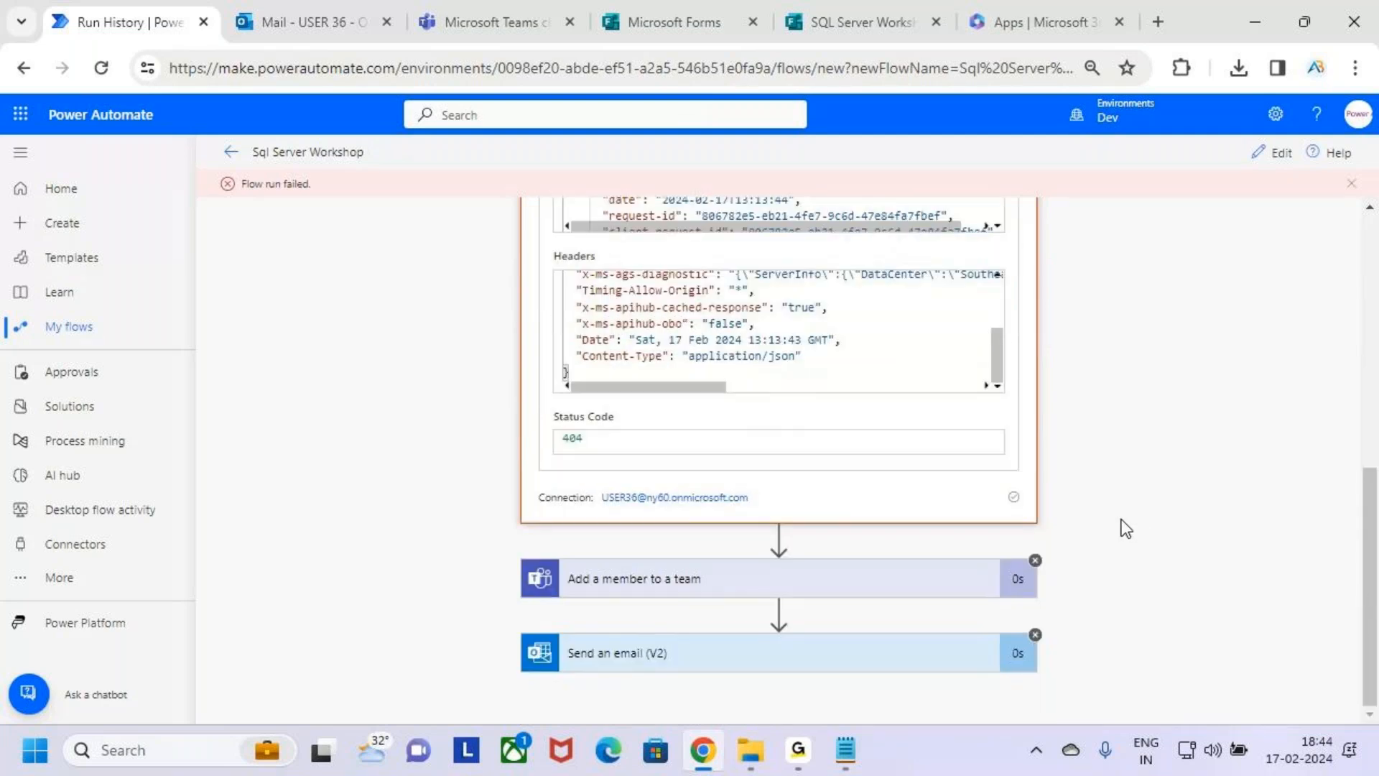
{"action": "scroll", "coordinate": [1126, 528], "scroll_direction": "up", "scroll_amount": 3}
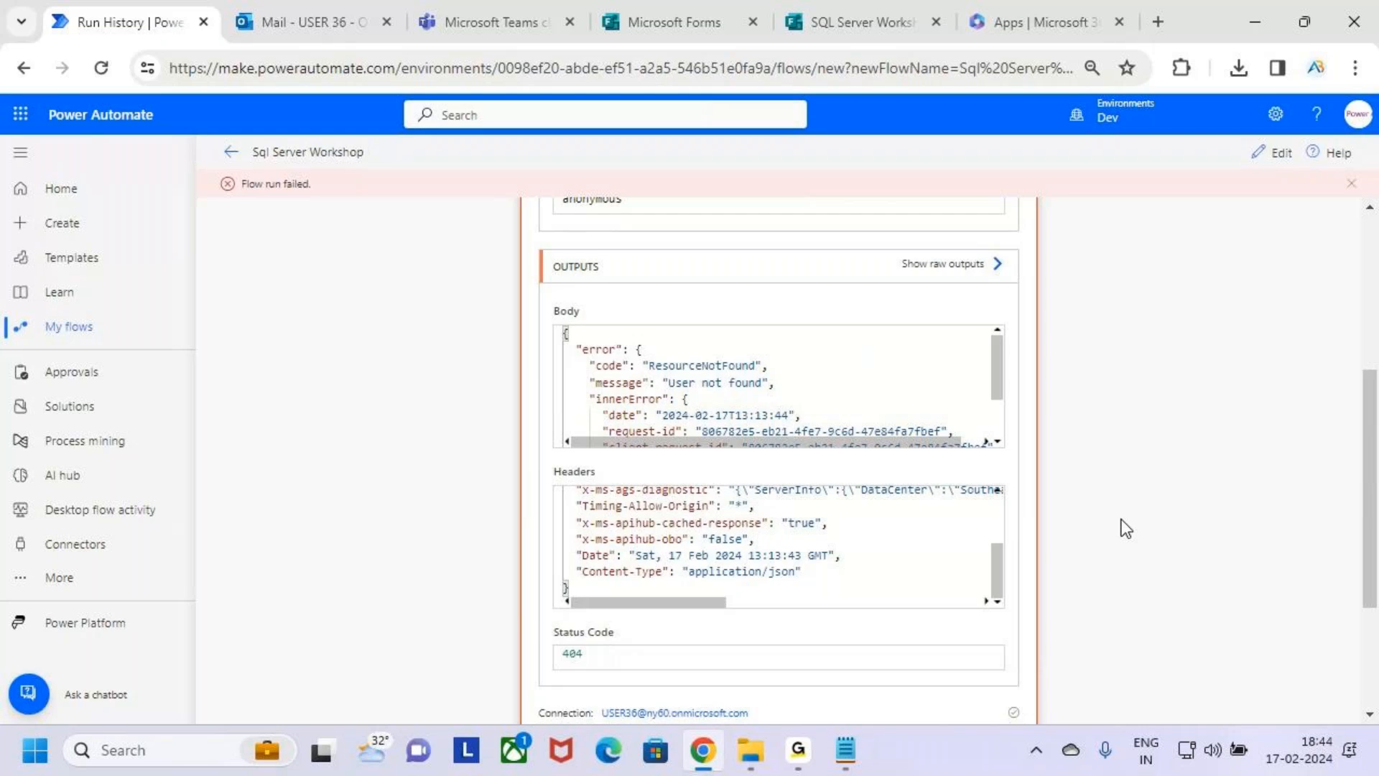
Reopen the flow for editing and inspect the User (UPN) value in the Get user profile (V2) action.
{"action": "left_click", "coordinate": [1273, 152]}
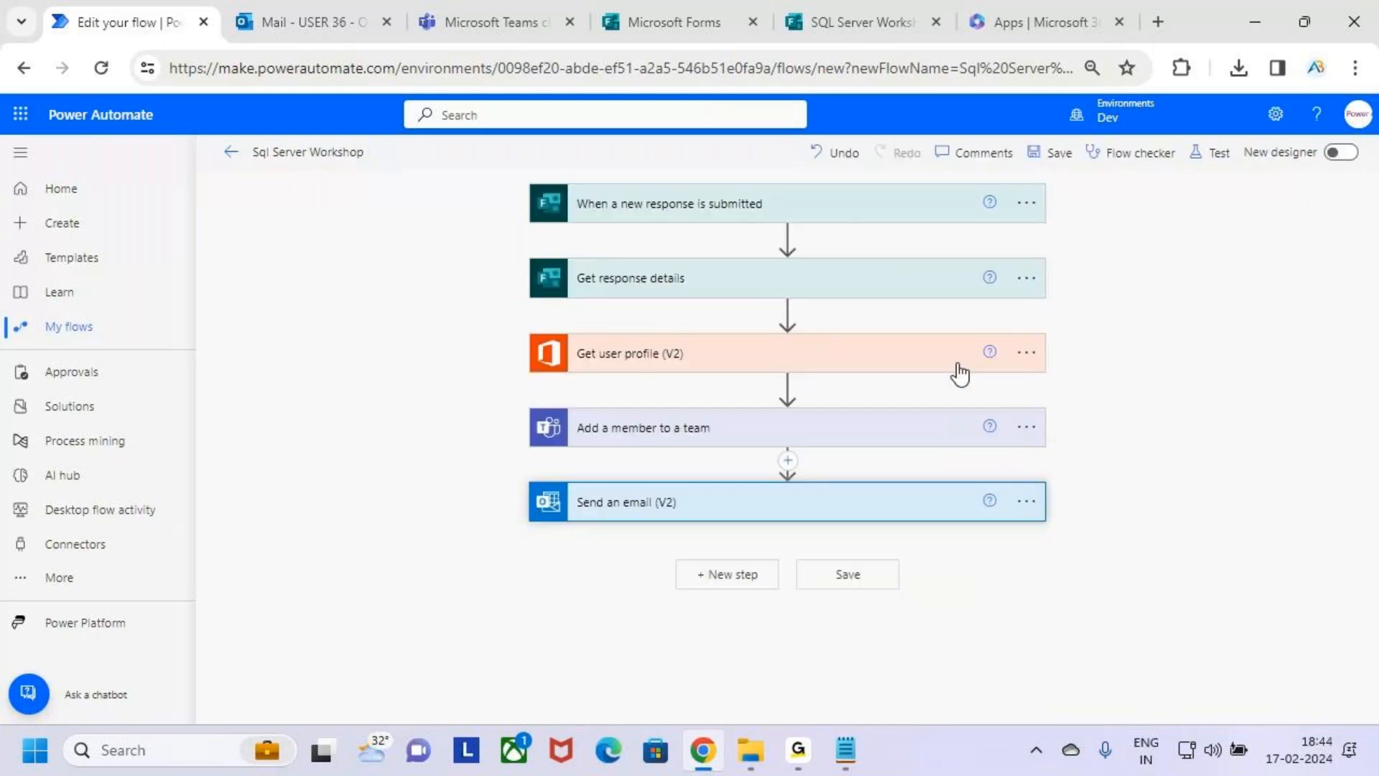
{"action": "left_click", "coordinate": [871, 357]}
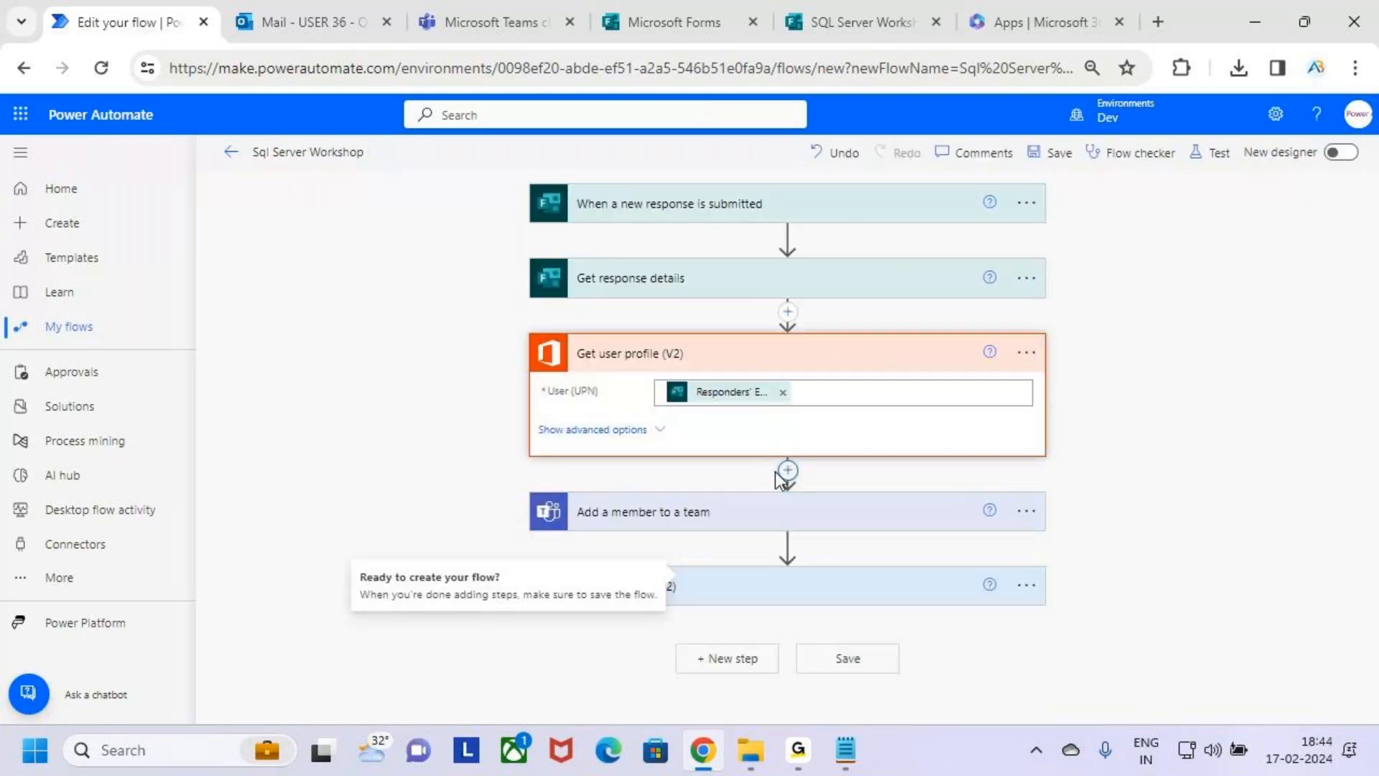
{"action": "left_click", "coordinate": [860, 392]}
{"action": "left_click", "coordinate": [1174, 338]}
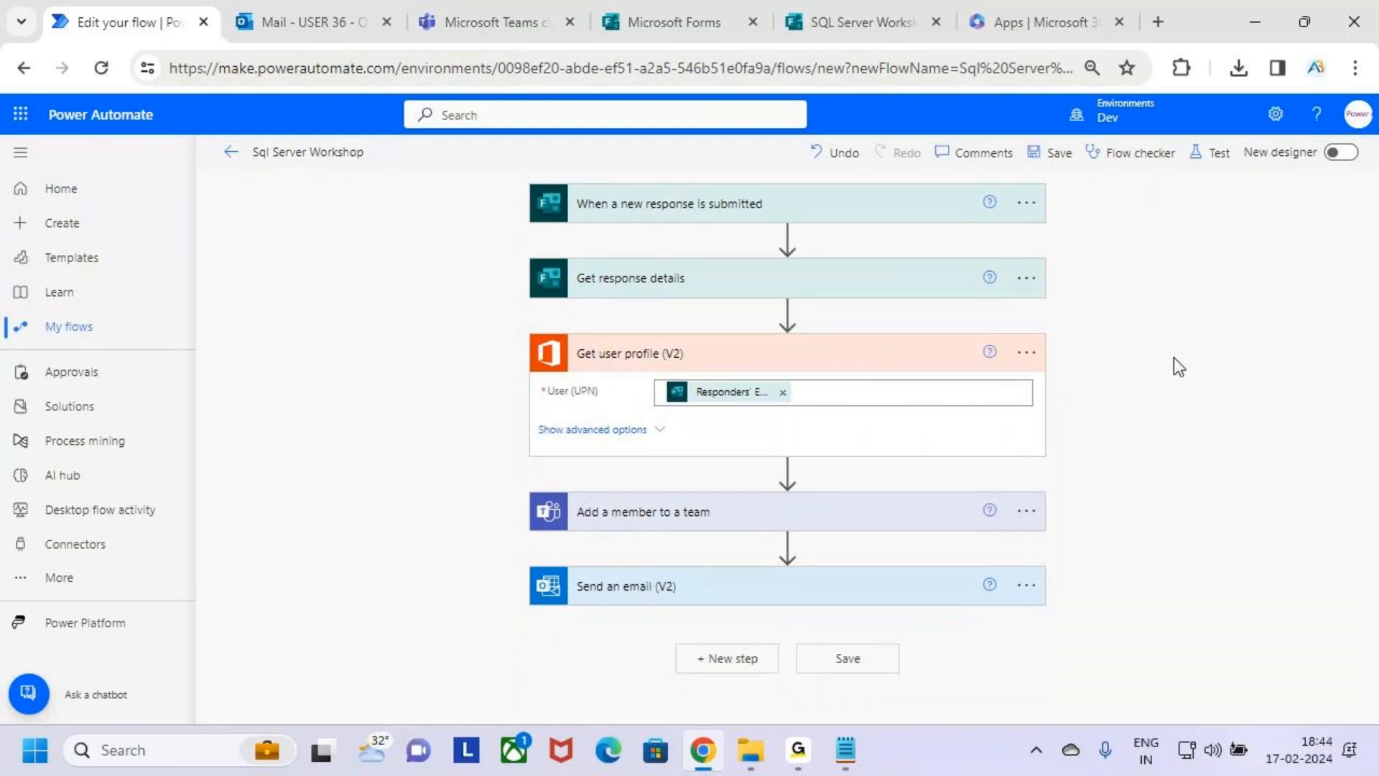
{"action": "left_click", "coordinate": [883, 358]}
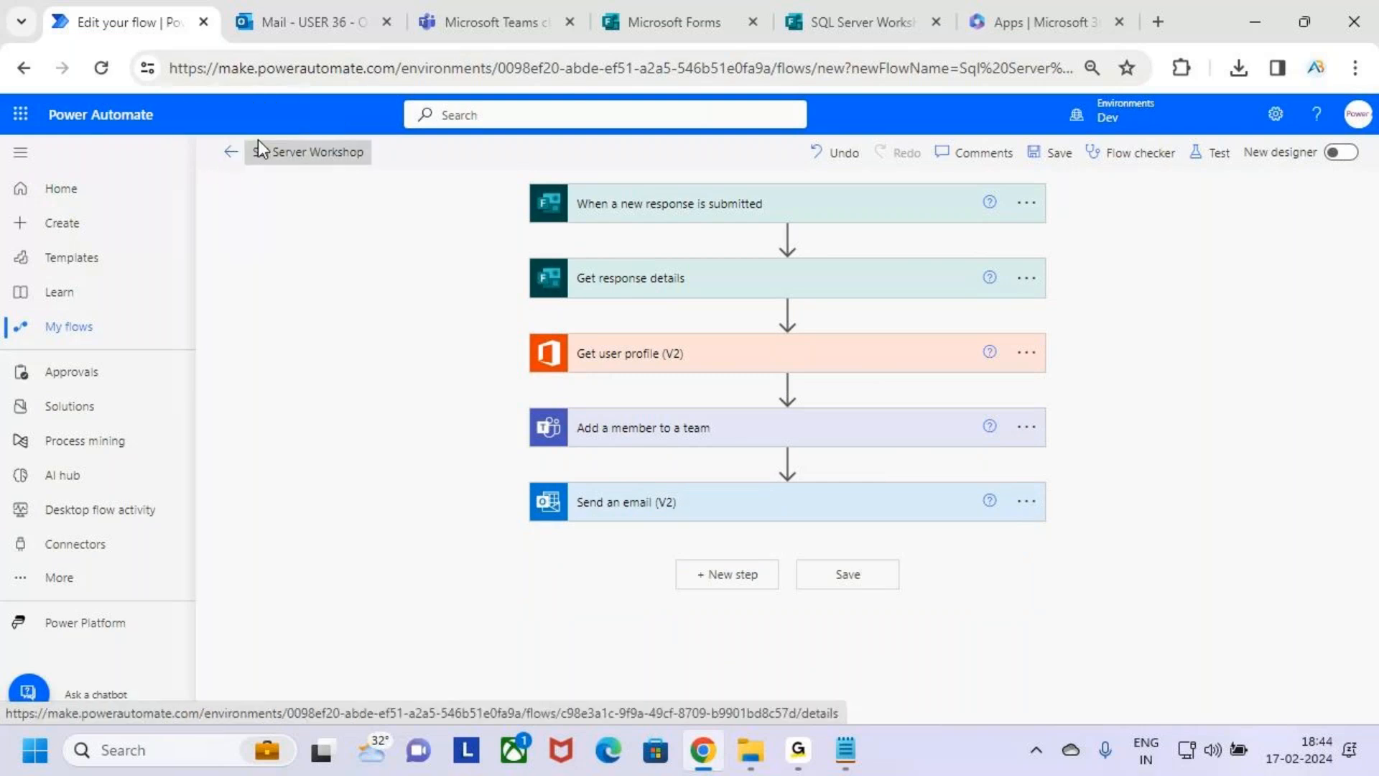
Delete all existing responses of the SQL Server Workshop form.
{"action": "left_click", "coordinate": [511, 17]}
{"action": "left_click", "coordinate": [886, 10]}
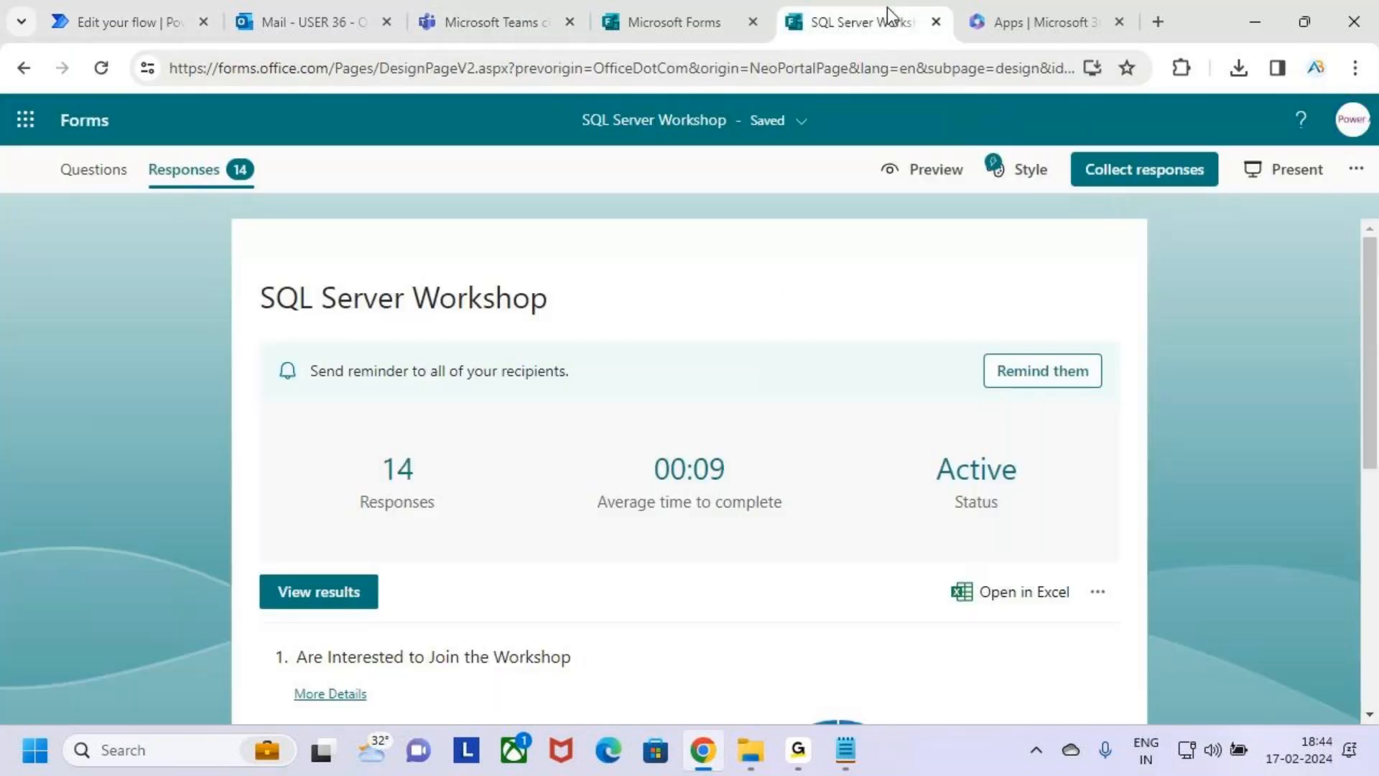
{"action": "scroll", "coordinate": [596, 478], "scroll_direction": "down", "scroll_amount": 1}
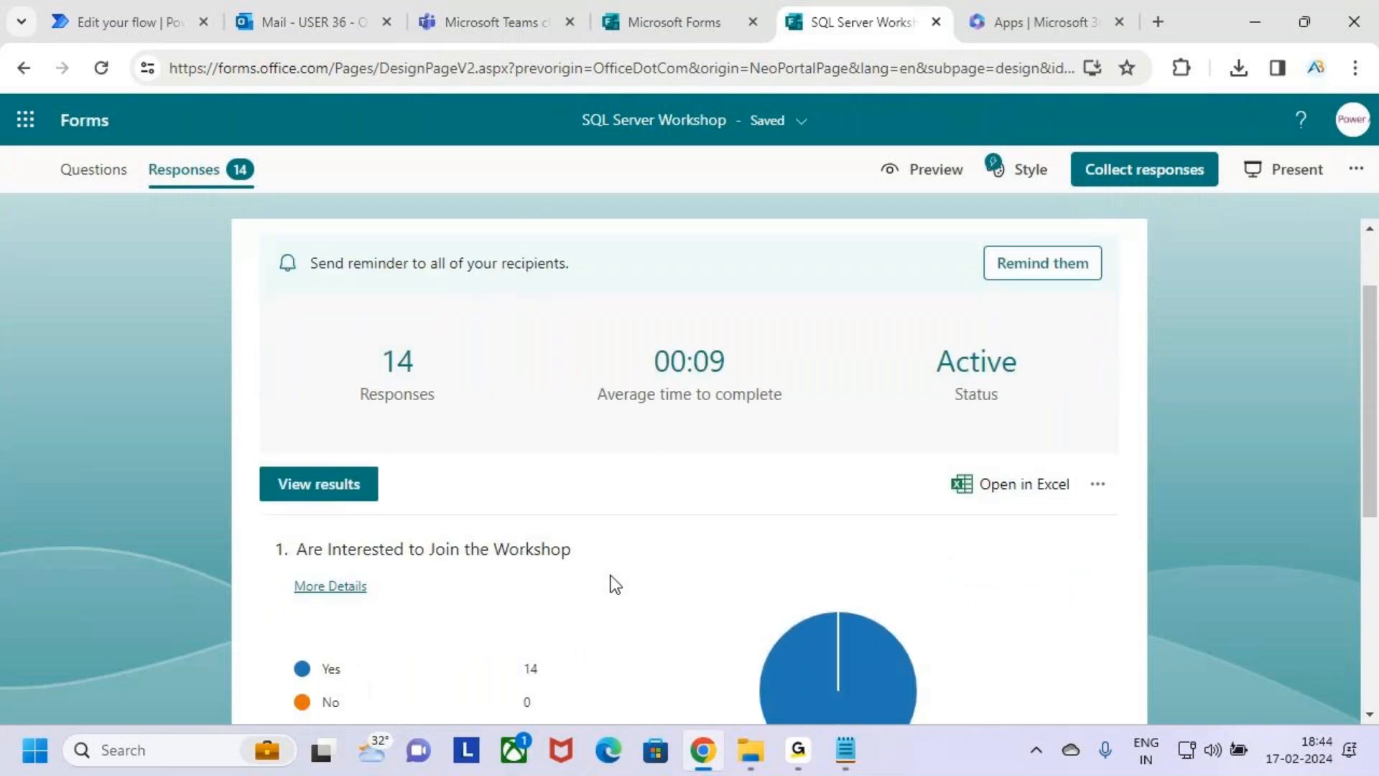
{"action": "scroll", "coordinate": [739, 486], "scroll_direction": "up", "scroll_amount": 1}
{"action": "scroll", "coordinate": [647, 610], "scroll_direction": "down", "scroll_amount": 1}
{"action": "left_click", "coordinate": [1110, 490]}
{"action": "left_click", "coordinate": [1026, 530]}
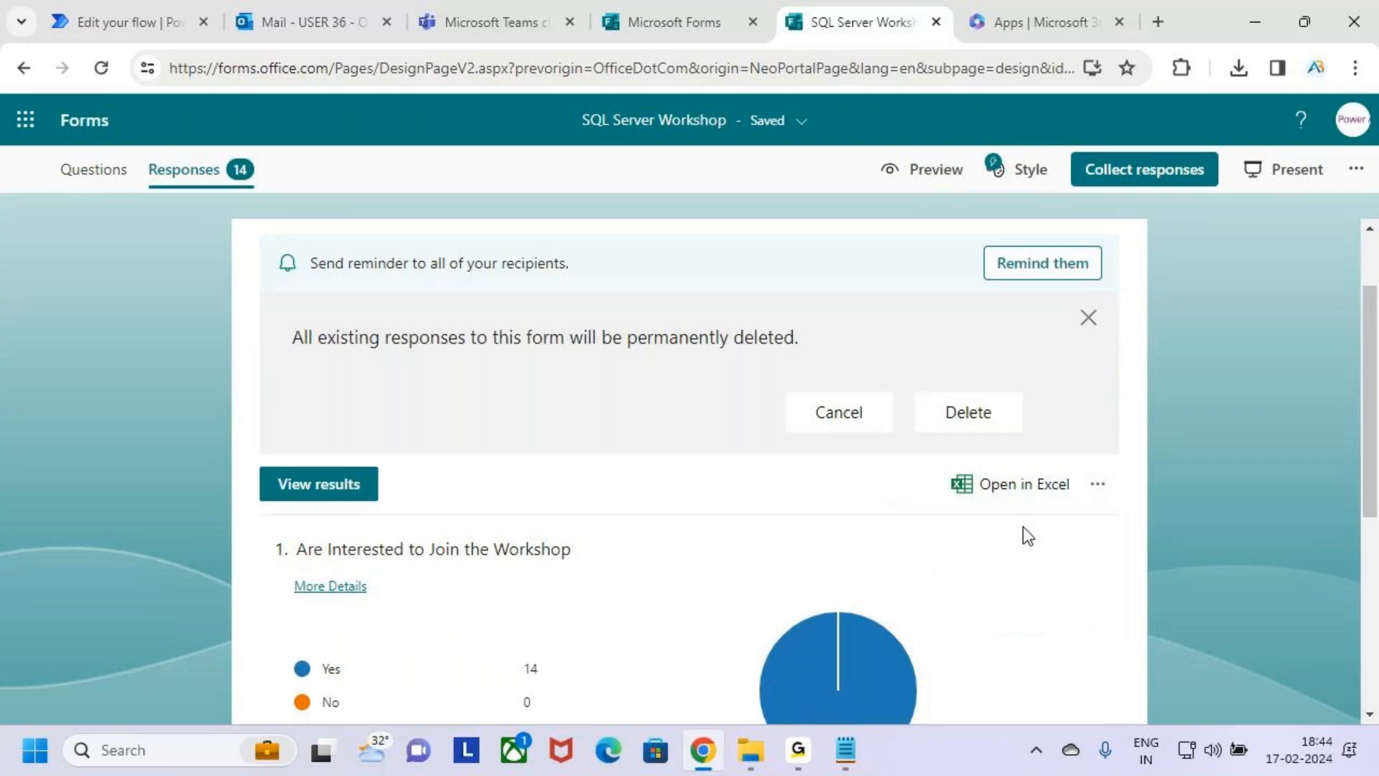
{"action": "left_click", "coordinate": [943, 417]}
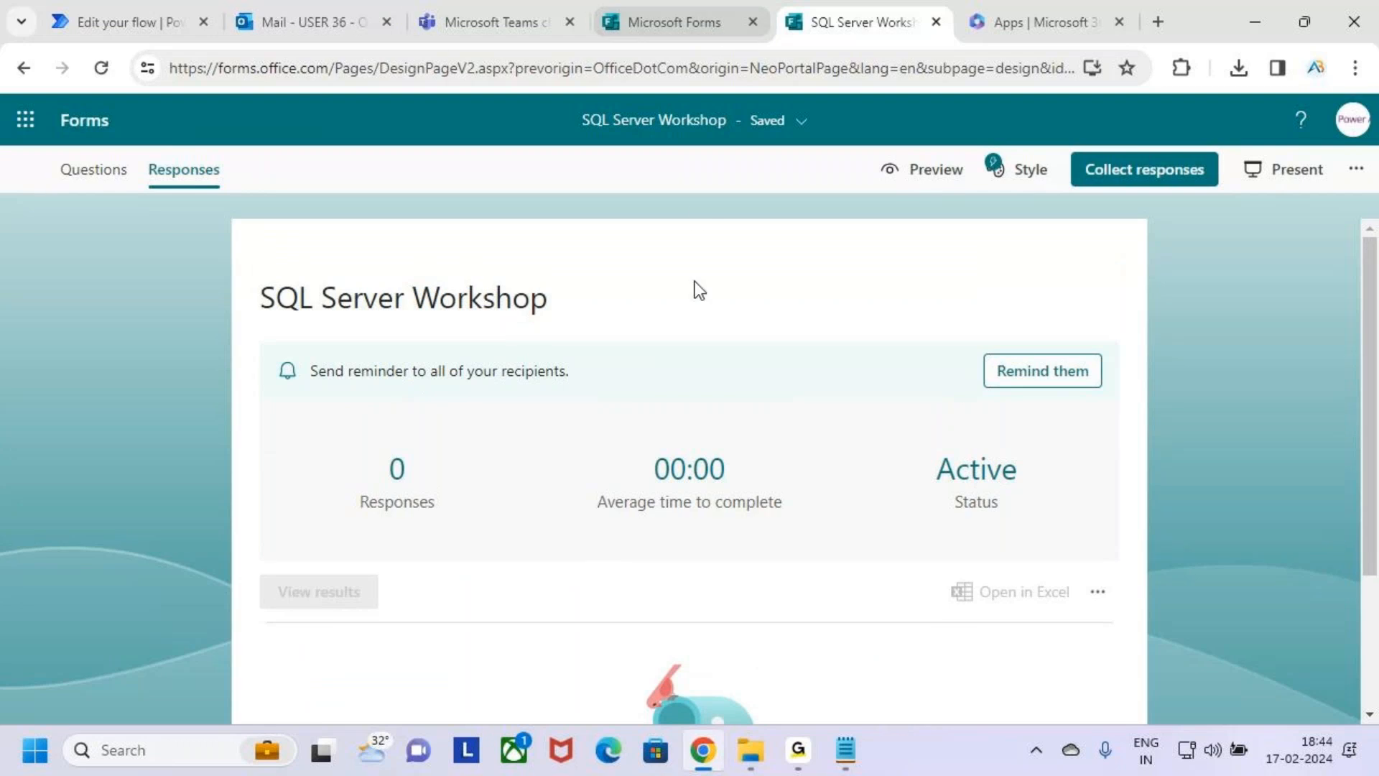
Restrict the form so only people in MSFT can respond, with one response per person.
{"action": "left_click", "coordinate": [1130, 176]}
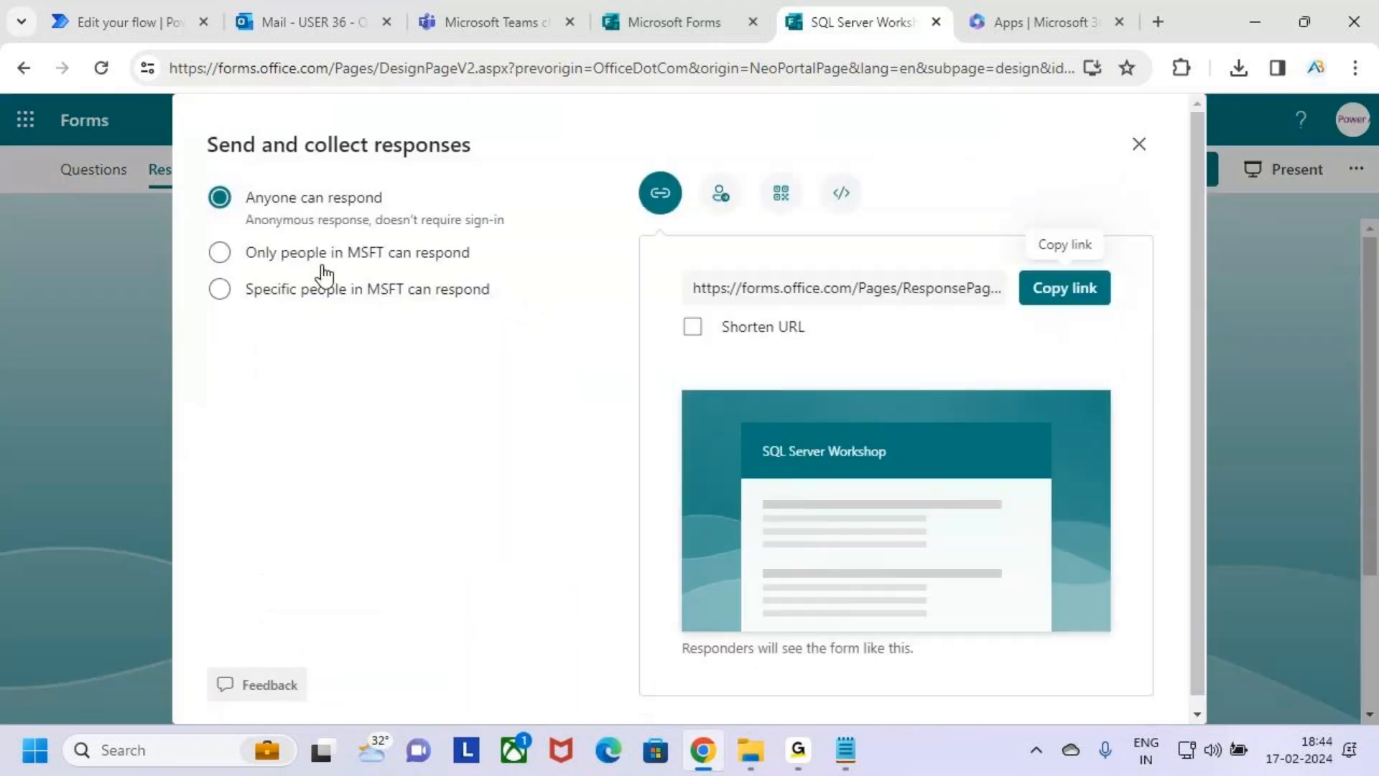
{"action": "left_click", "coordinate": [221, 256]}
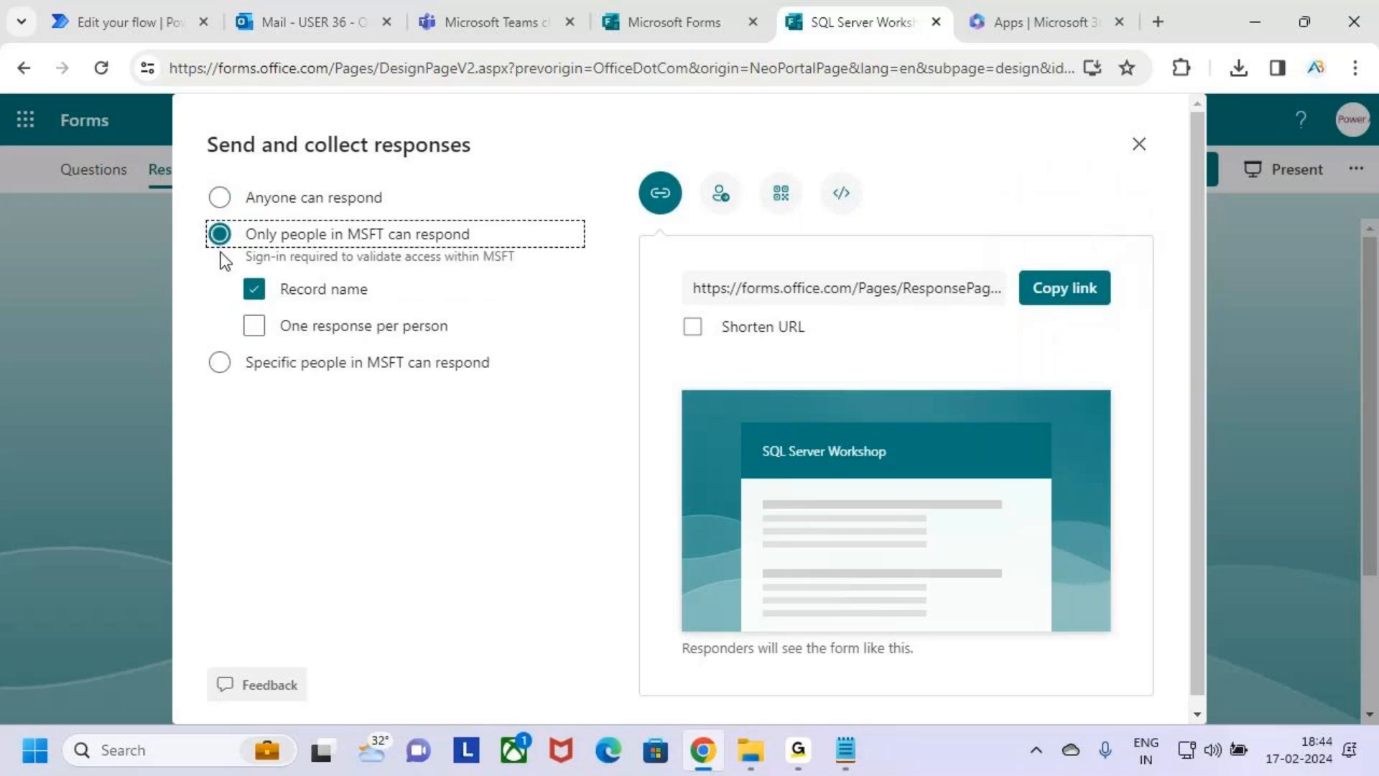
{"action": "left_click", "coordinate": [255, 332]}
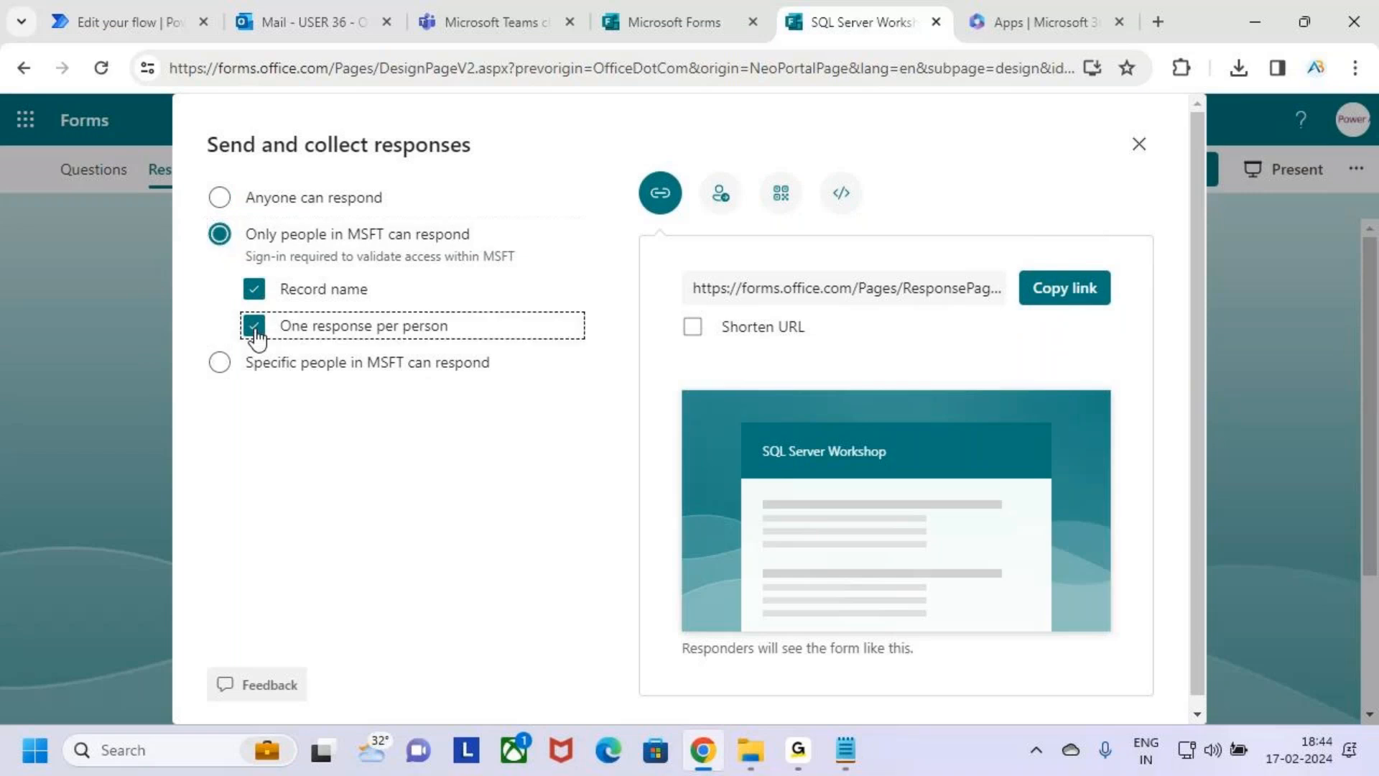
{"action": "scroll", "coordinate": [816, 622], "scroll_direction": "down", "scroll_amount": 1}
Start an invitation to the SQL Server Workshop form and add one organization member and one external e-mail address as recipients.
{"action": "left_click", "coordinate": [722, 186]}
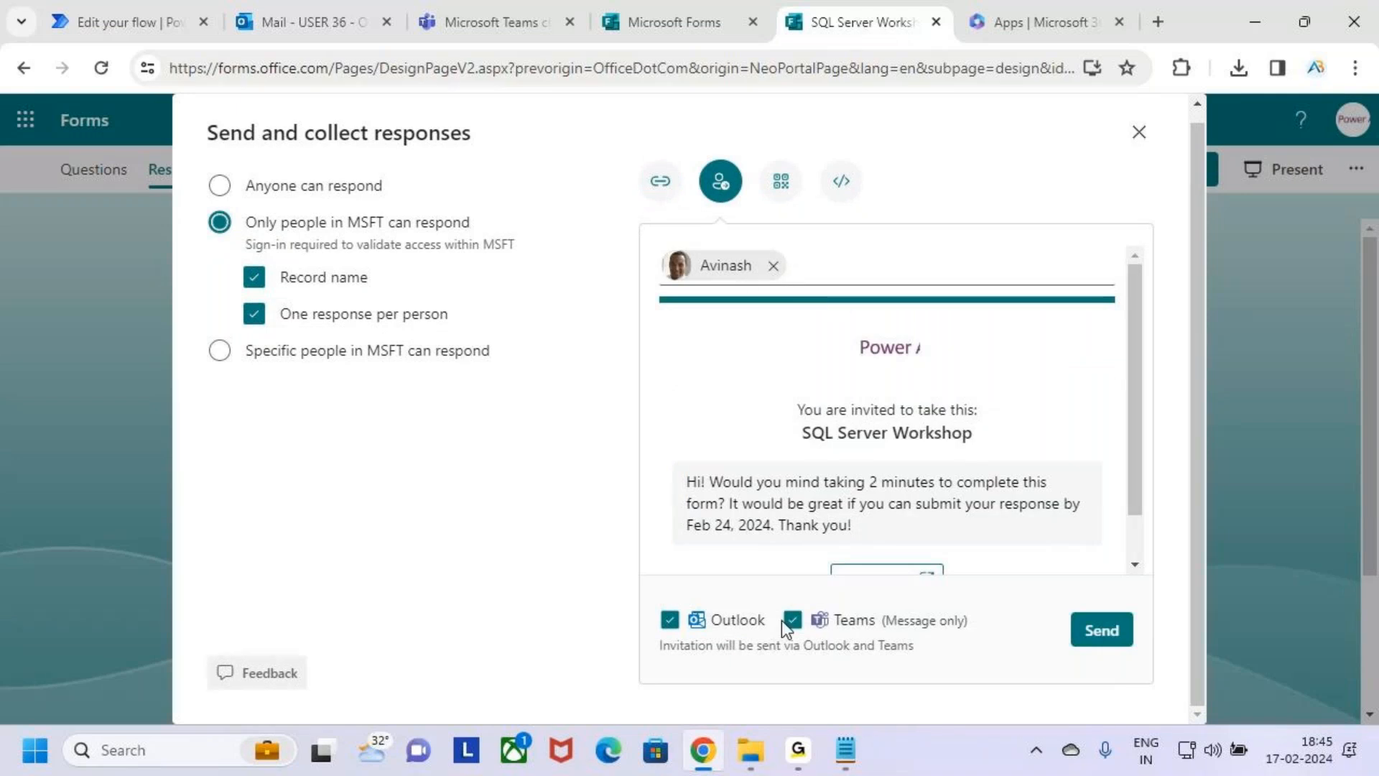
{"action": "left_click", "coordinate": [816, 282]}
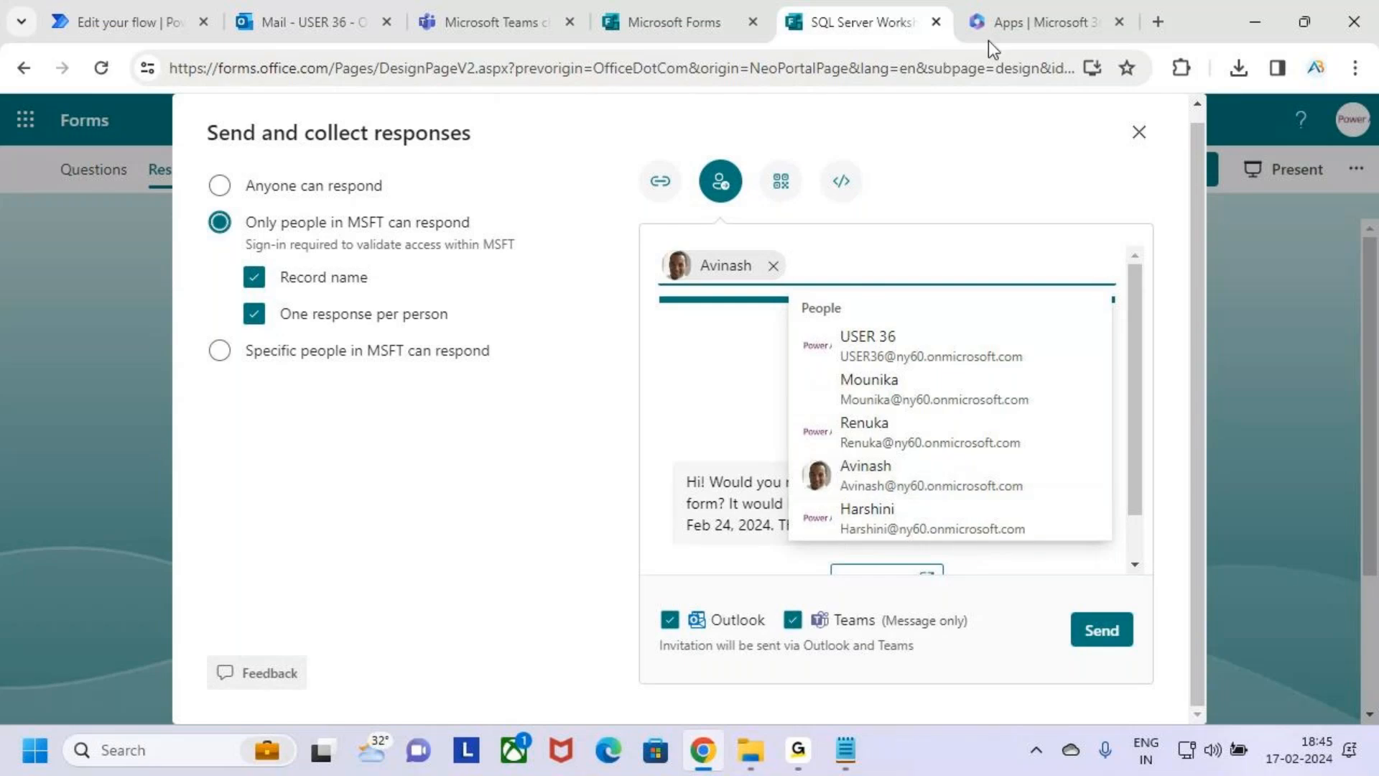
{"action": "left_click", "coordinate": [799, 750]}
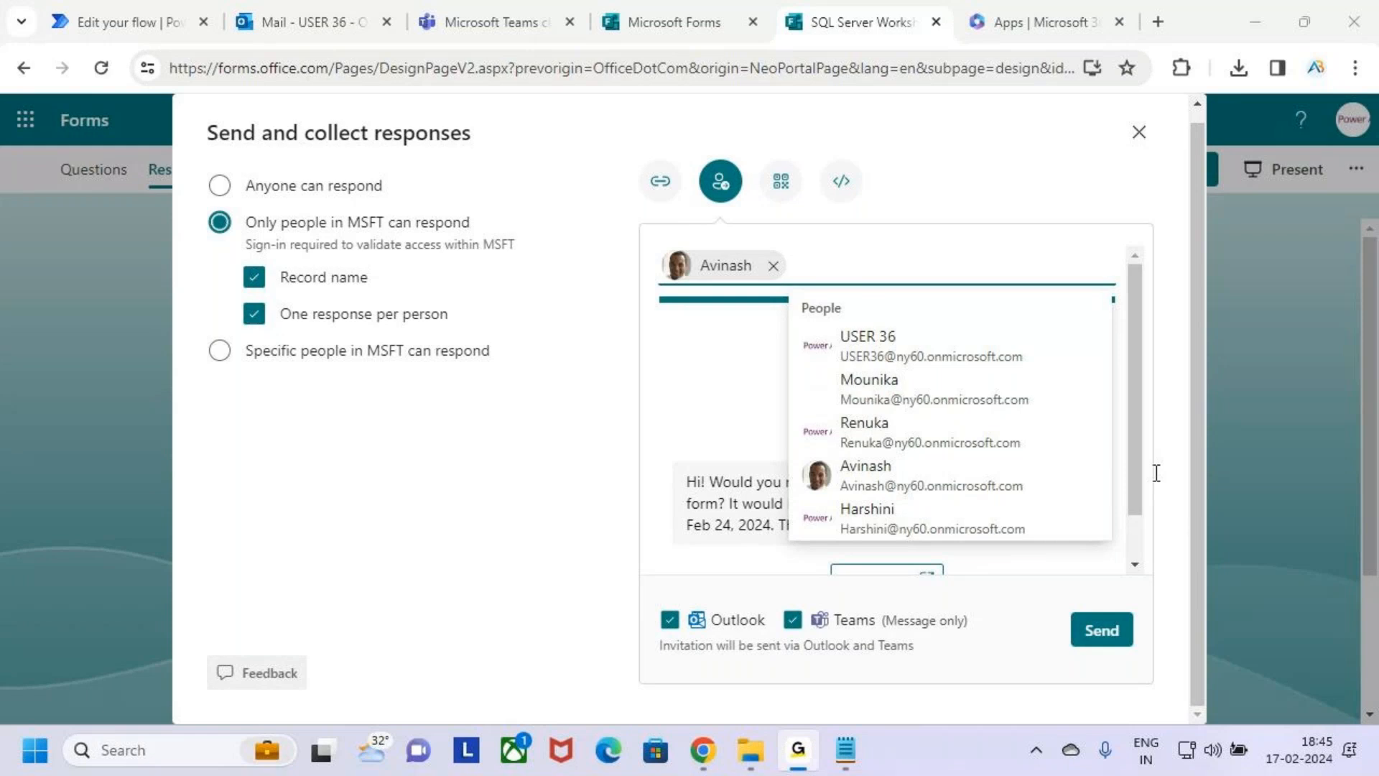
{"action": "left_click", "coordinate": [1059, 308]}
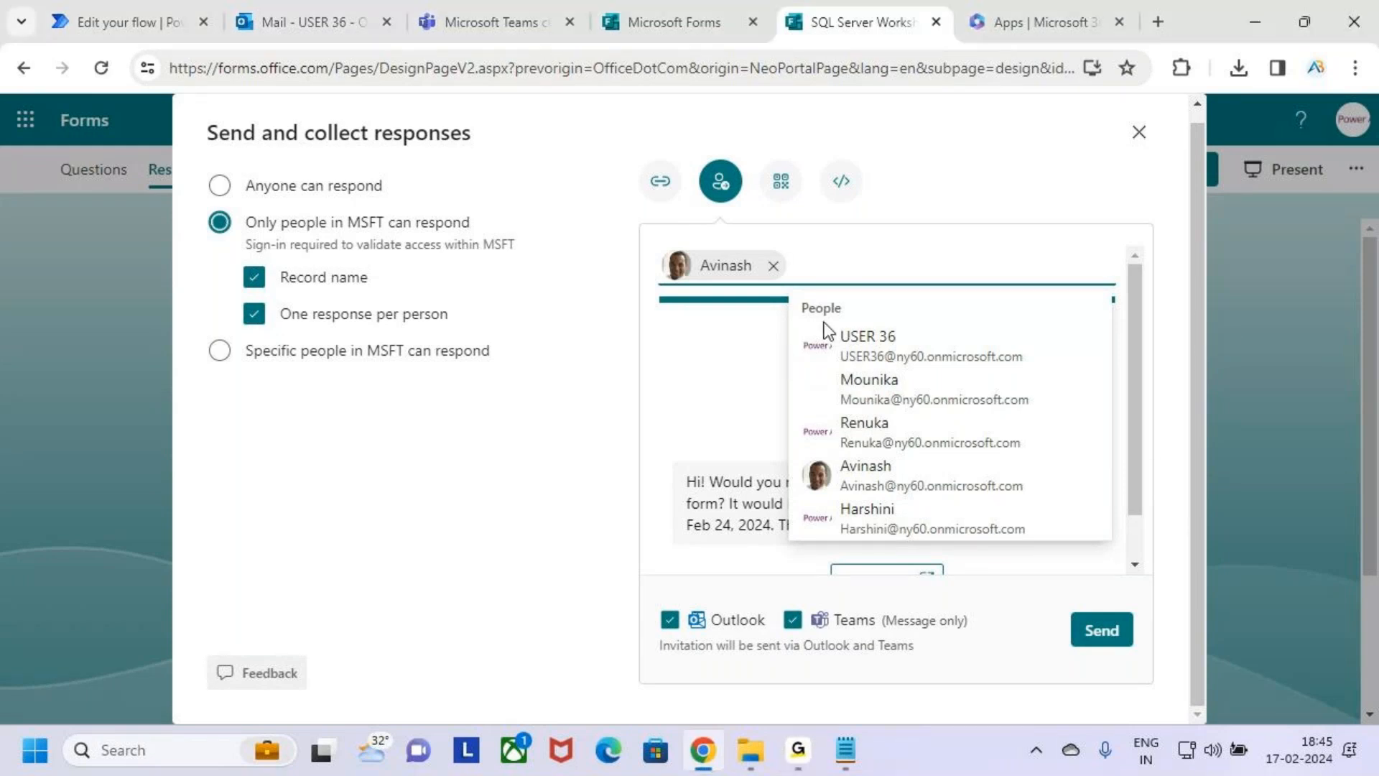
{"action": "key", "text": "ctrl+v"}
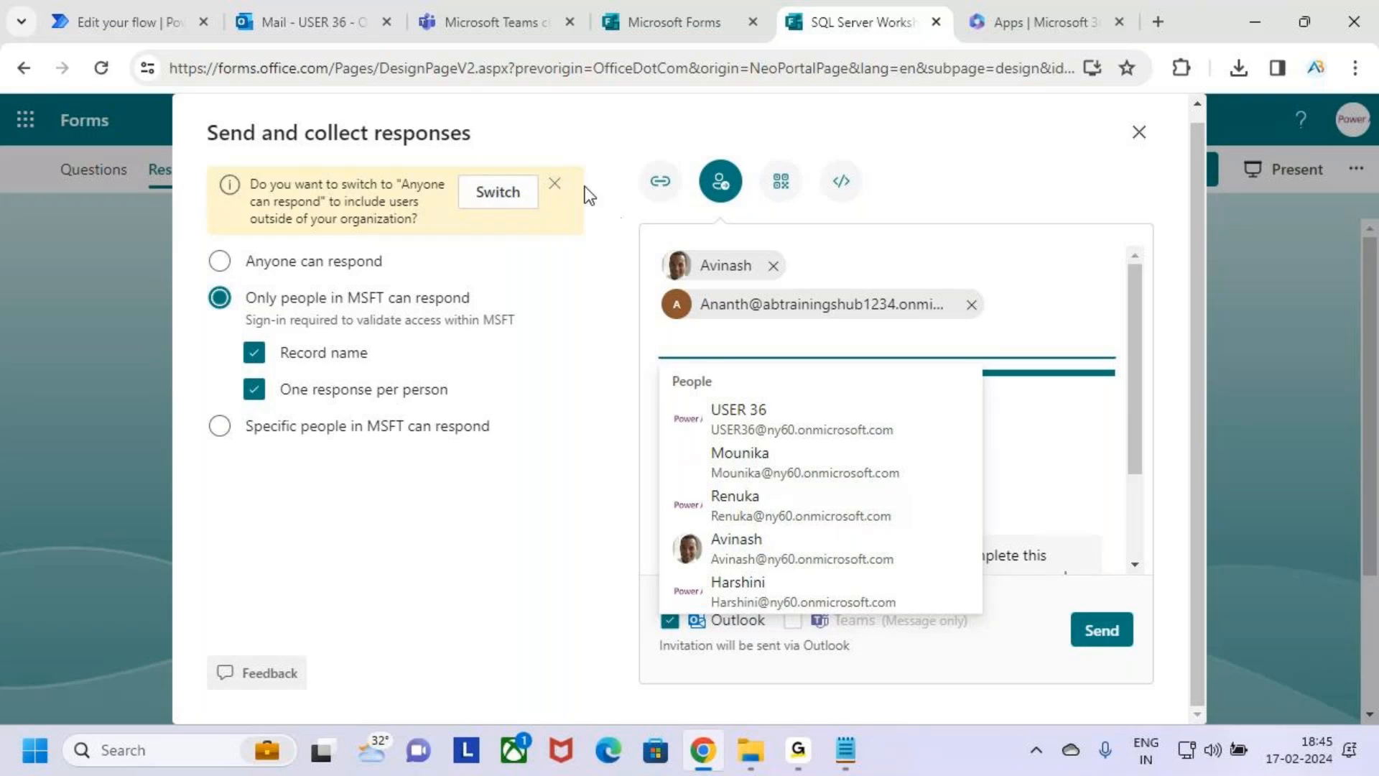
{"action": "left_click", "coordinate": [555, 183]}
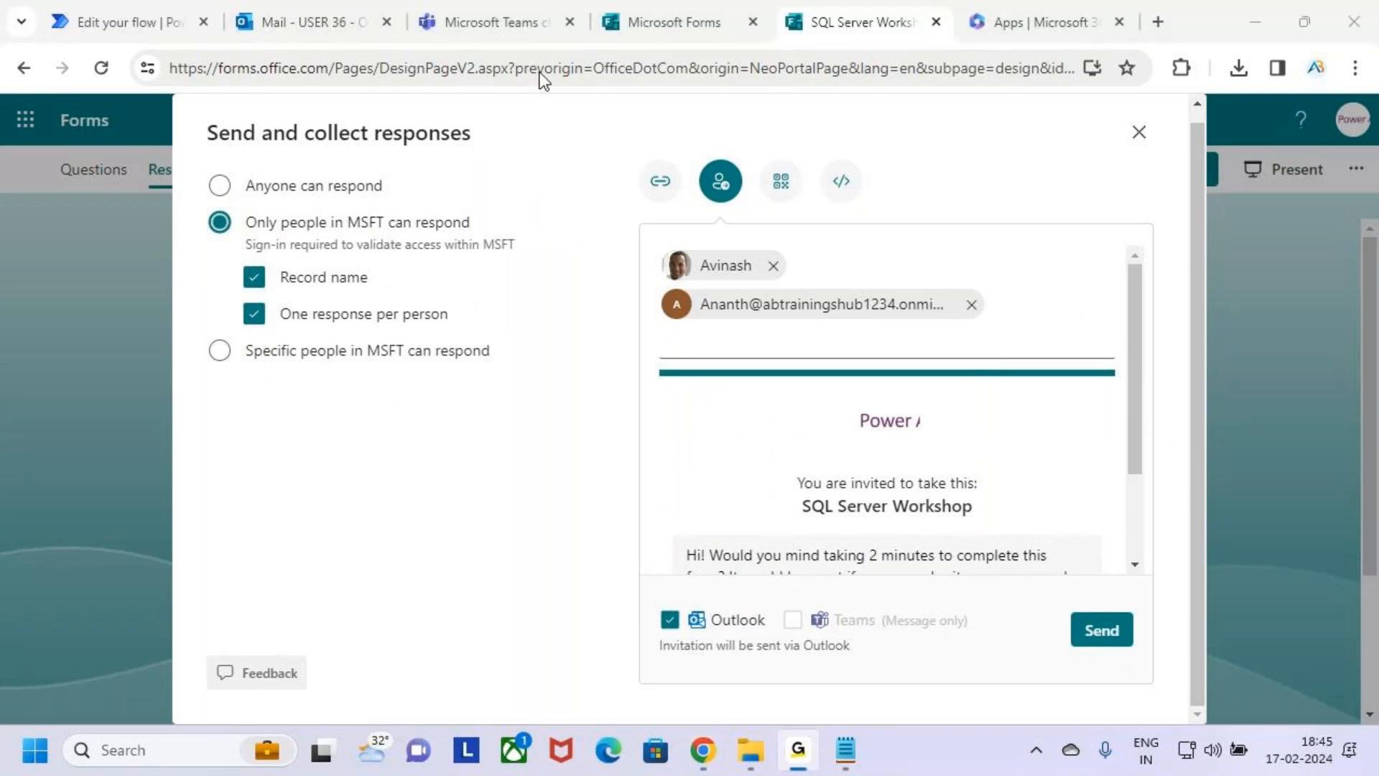
{"action": "left_click", "coordinate": [596, 205]}
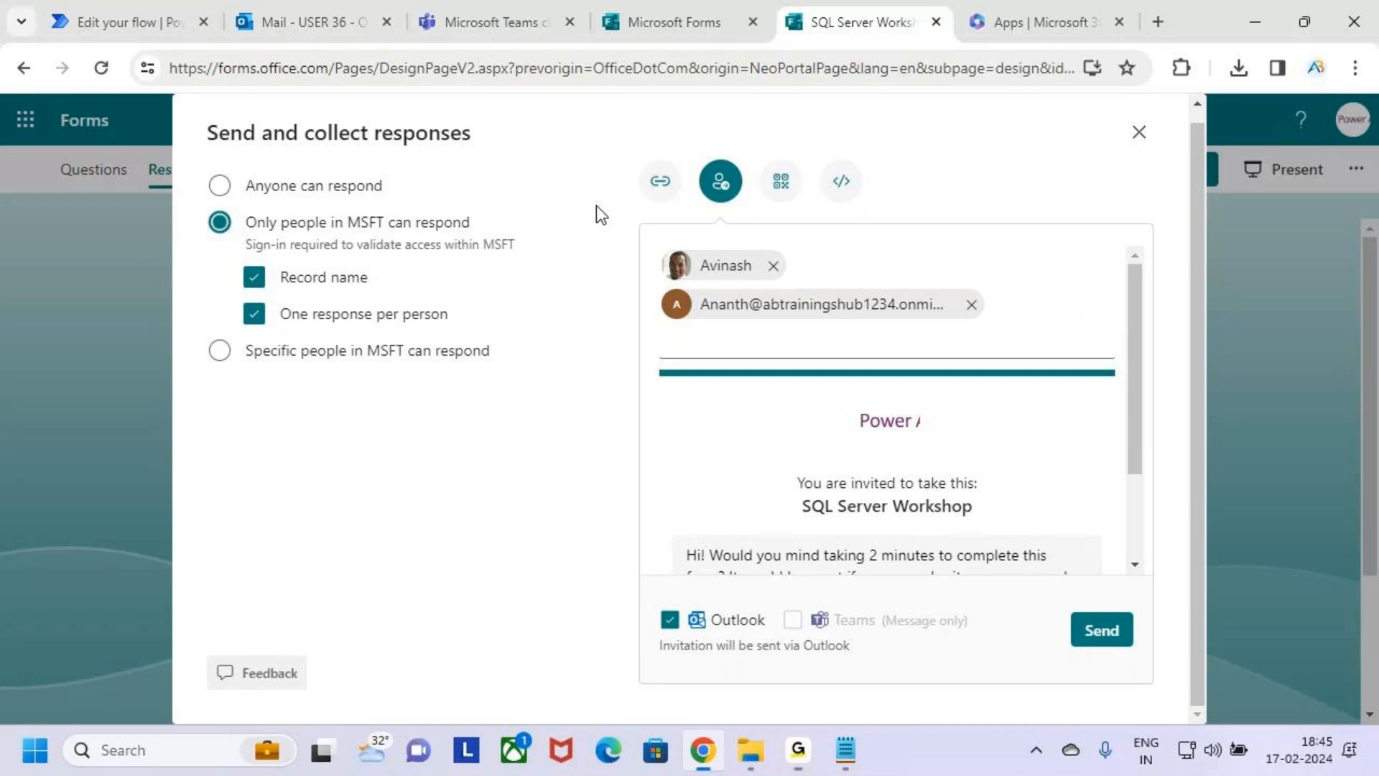
Add a second external e-mail address and another organization member to the invitation's recipients.
{"action": "left_click", "coordinate": [1008, 328]}
{"action": "key", "text": "ctrl+v"}
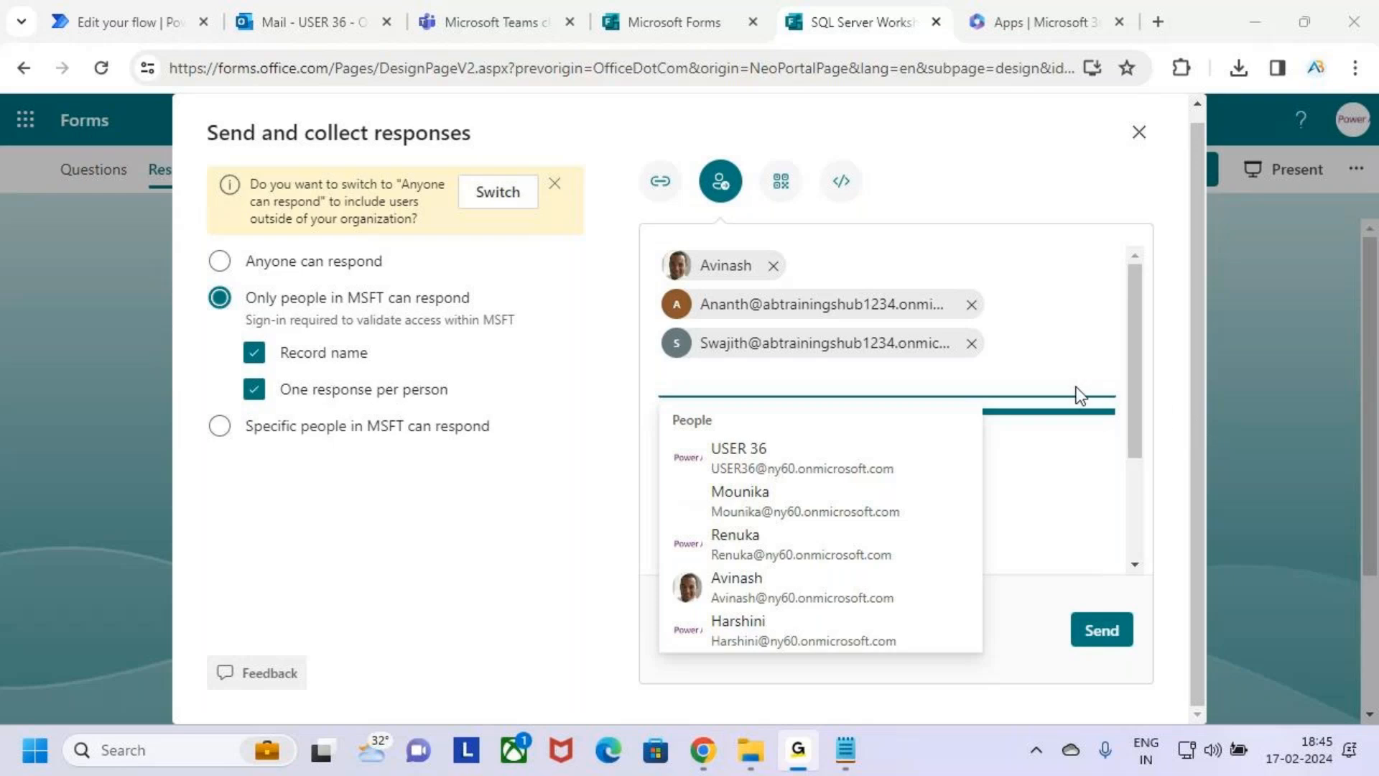
{"action": "left_click", "coordinate": [1021, 390]}
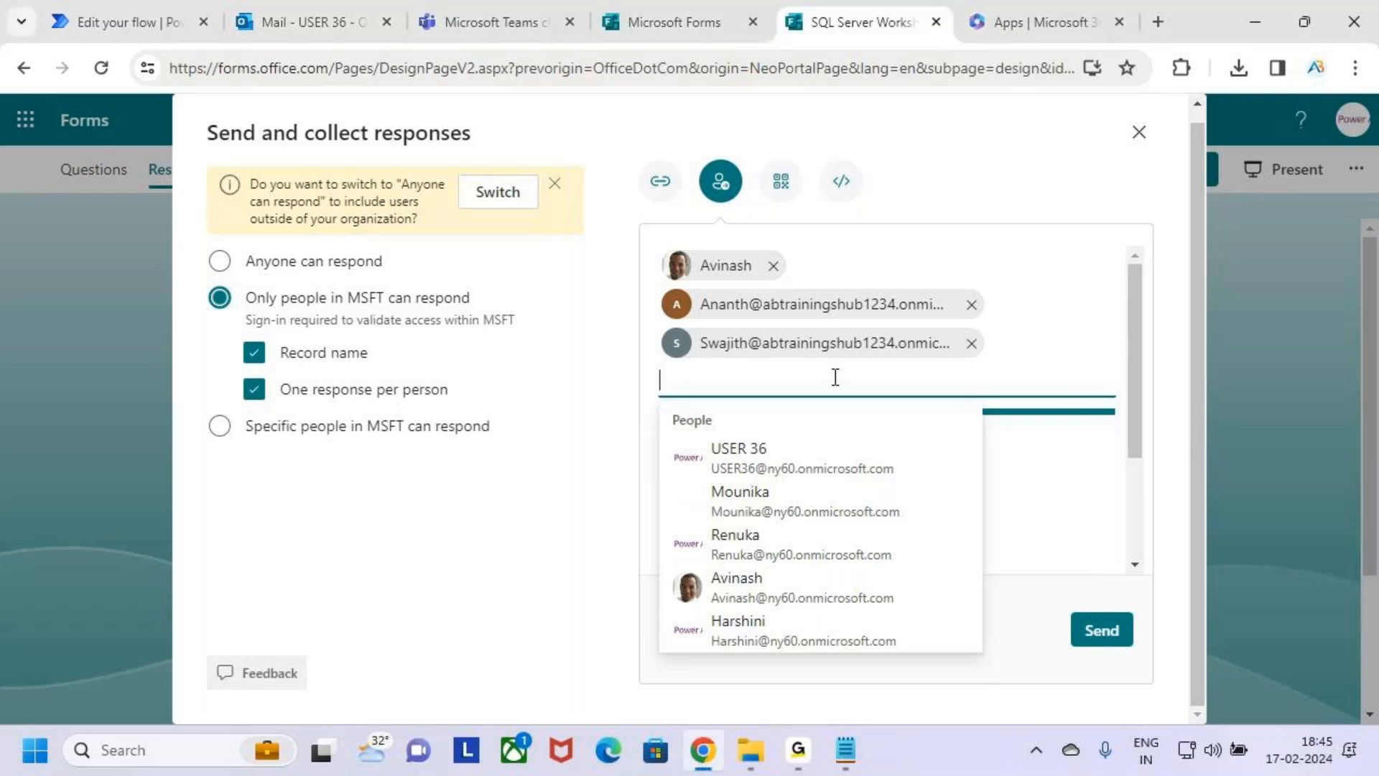
{"action": "type", "text": "Venkatesh"}
Switch the form's access to Anyone can respond to include recipients outside the organization.
{"action": "left_click", "coordinate": [516, 192]}
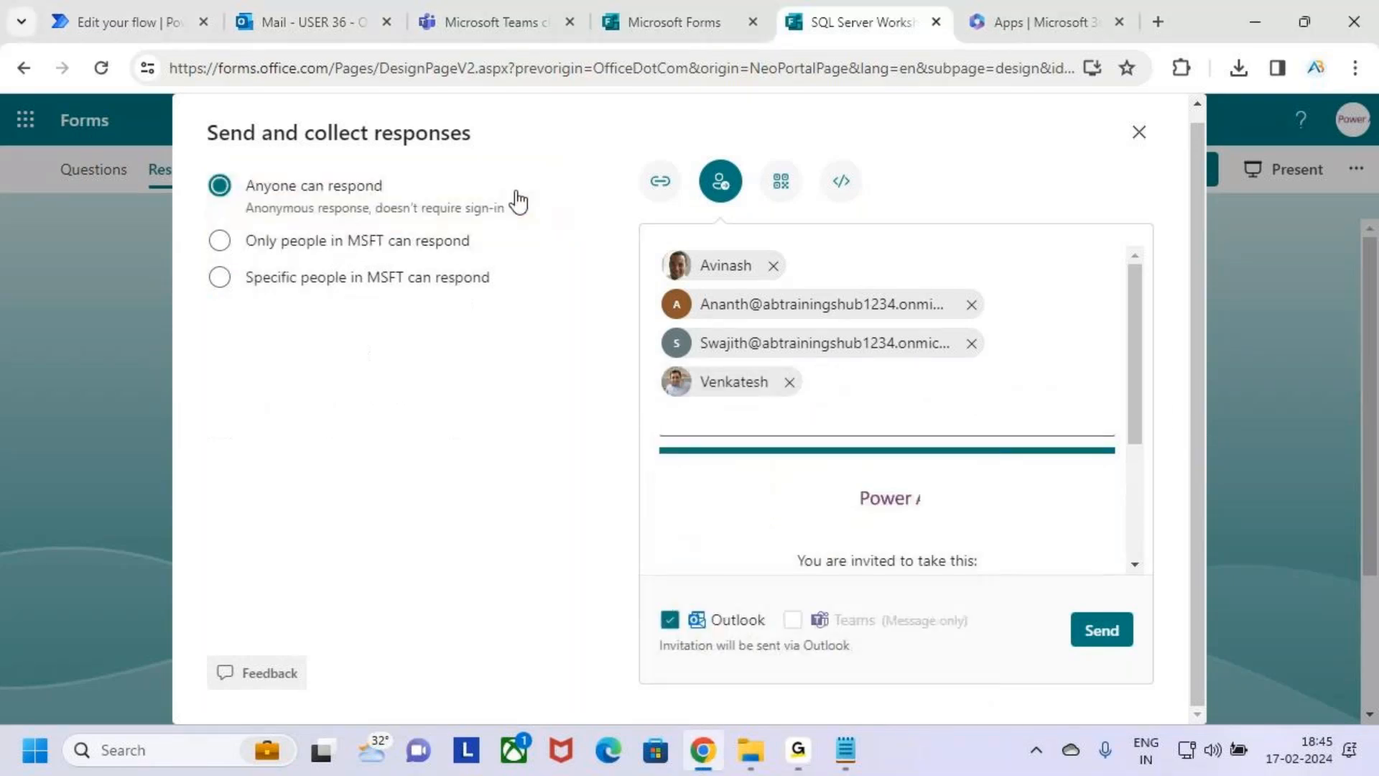
{"action": "scroll", "coordinate": [965, 477], "scroll_direction": "down", "scroll_amount": 3}
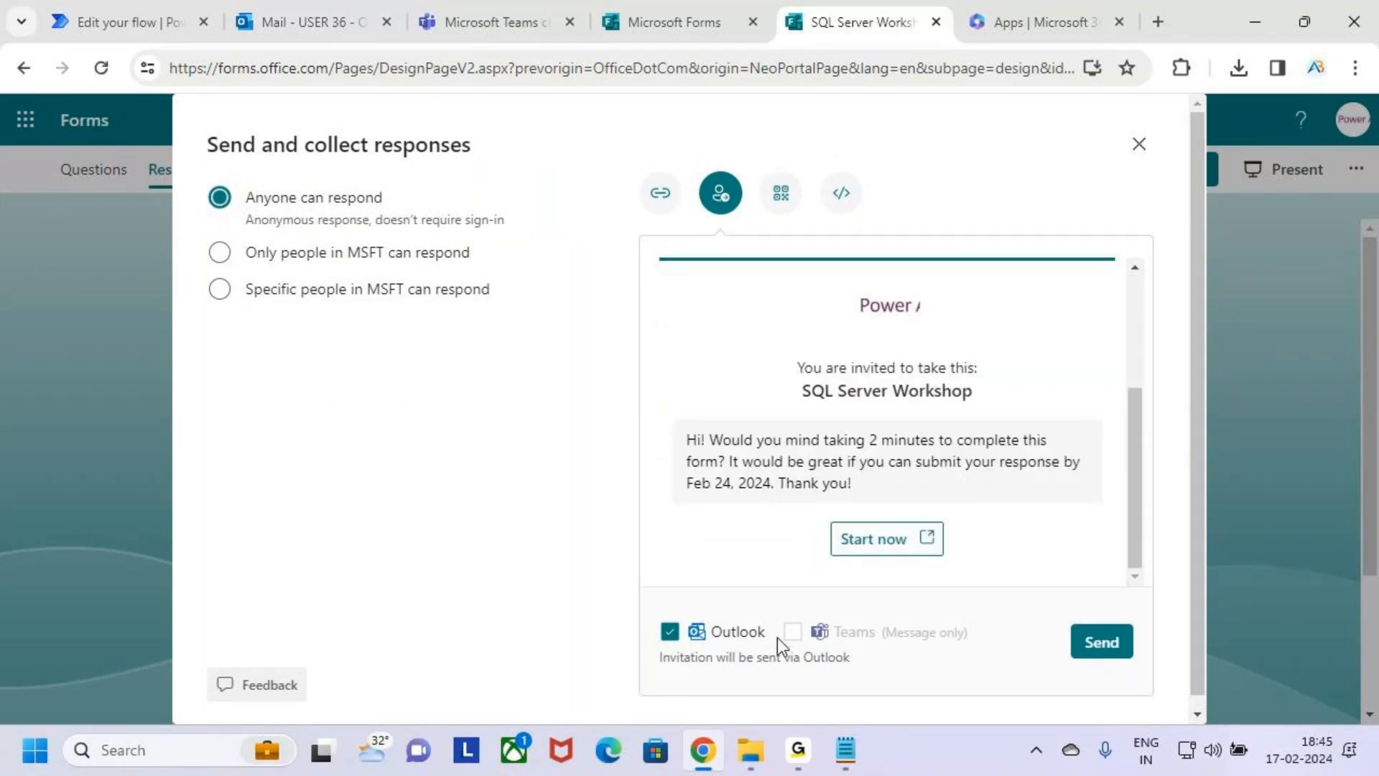
{"action": "scroll", "coordinate": [733, 553], "scroll_direction": "up", "scroll_amount": 3}
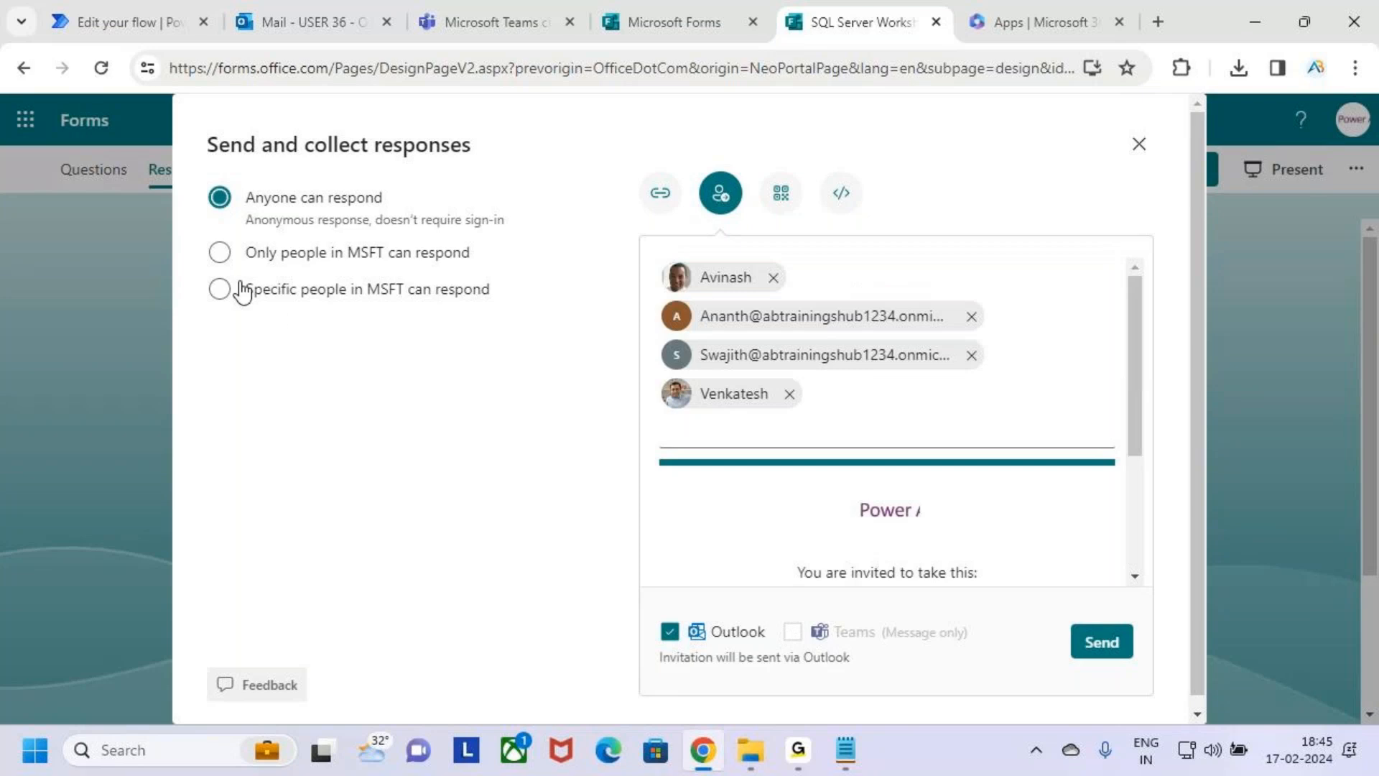
Limit responses to only people in MSFT, removing the outside recipients, and send the invitation through Outlook and Teams.
{"action": "left_click", "coordinate": [245, 253]}
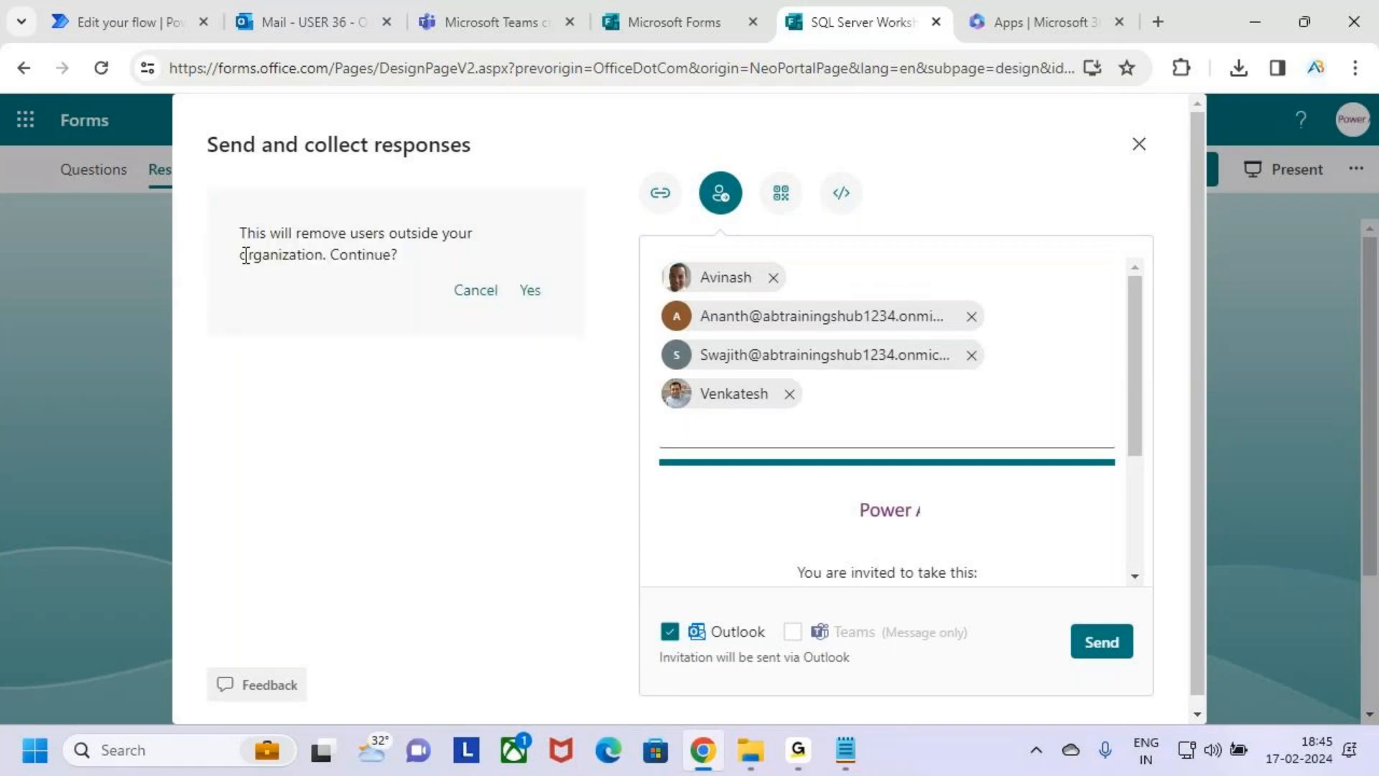
{"action": "left_click", "coordinate": [529, 294]}
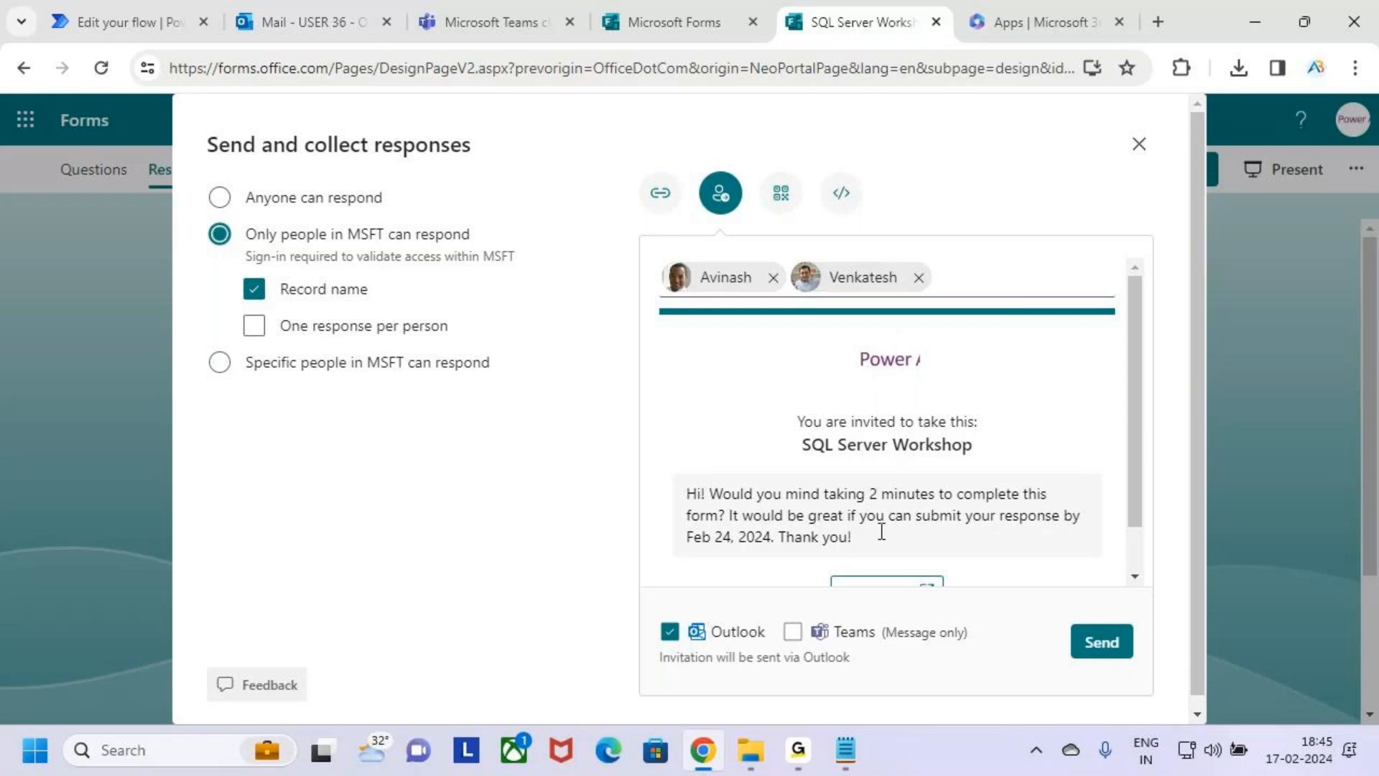
{"action": "left_click", "coordinate": [793, 630]}
{"action": "left_click", "coordinate": [1112, 647]}
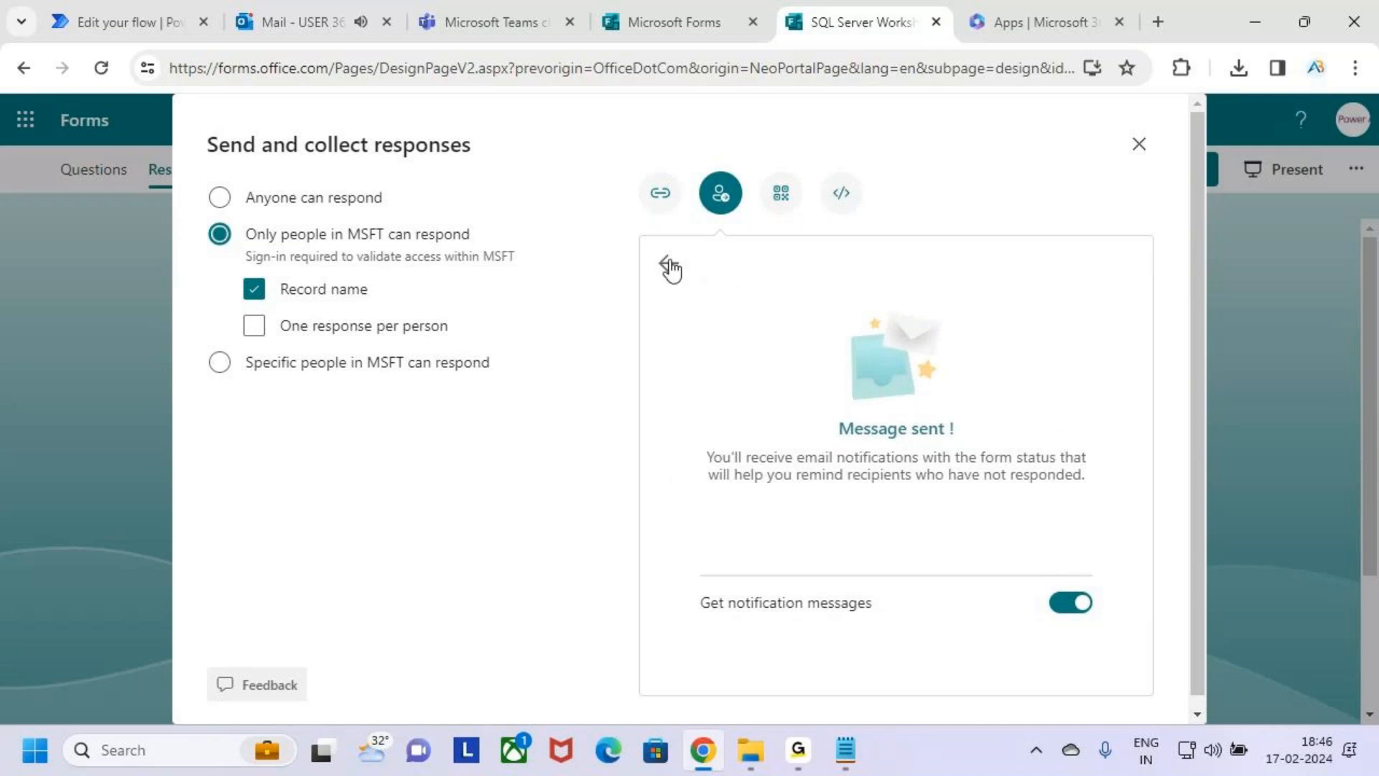
Turn off notification messages for the sent invitation and return to the invitation form.
{"action": "left_click", "coordinate": [1069, 616]}
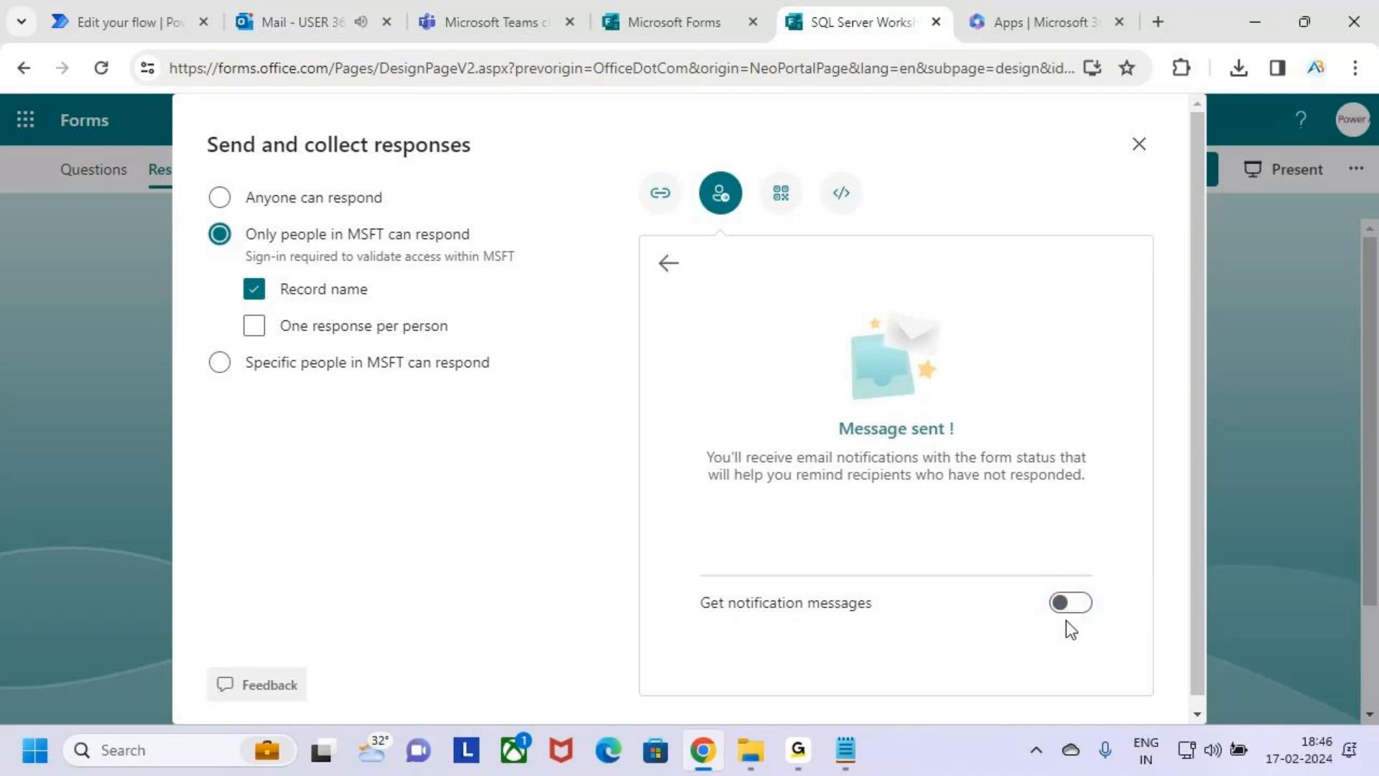
{"action": "left_click", "coordinate": [665, 267]}
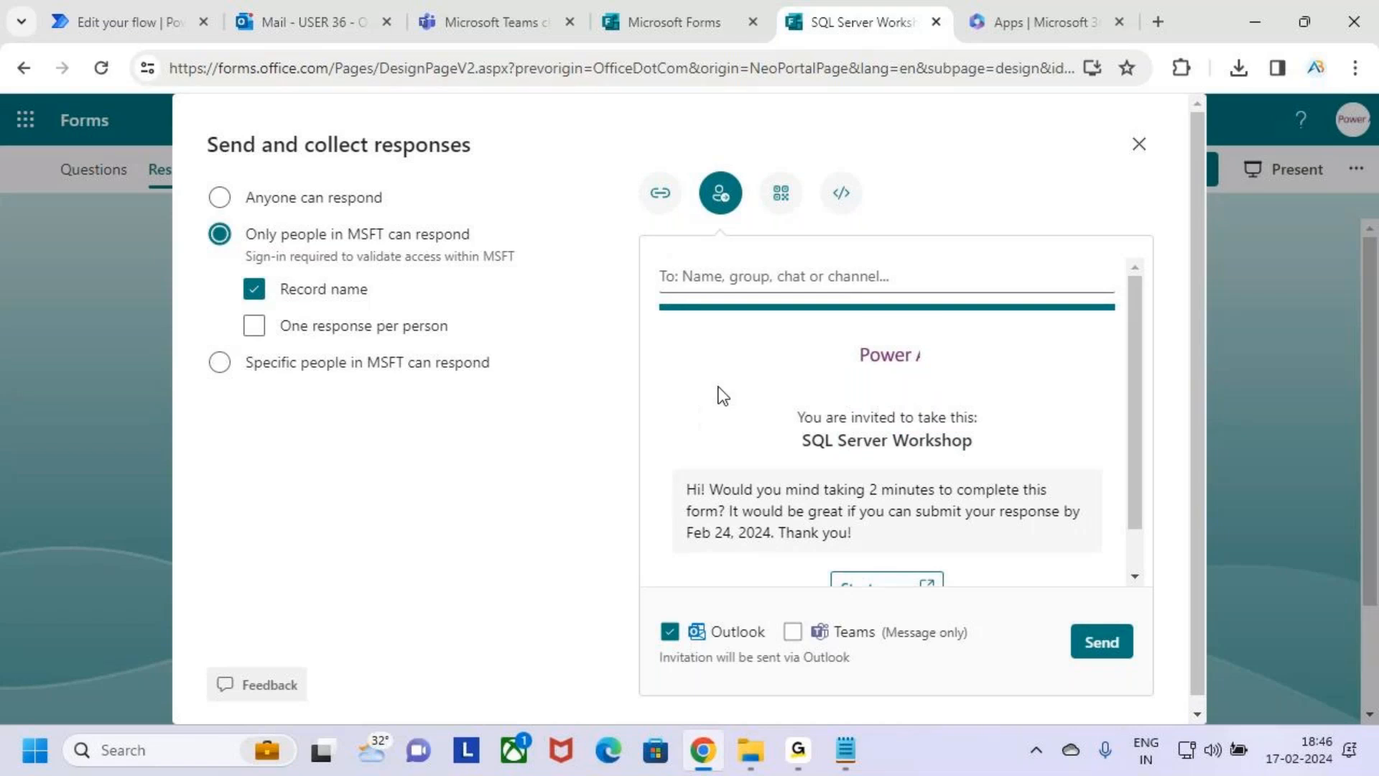
{"action": "scroll", "coordinate": [738, 438], "scroll_direction": "down", "scroll_amount": 1}
{"action": "scroll", "coordinate": [739, 438], "scroll_direction": "up", "scroll_amount": 1}
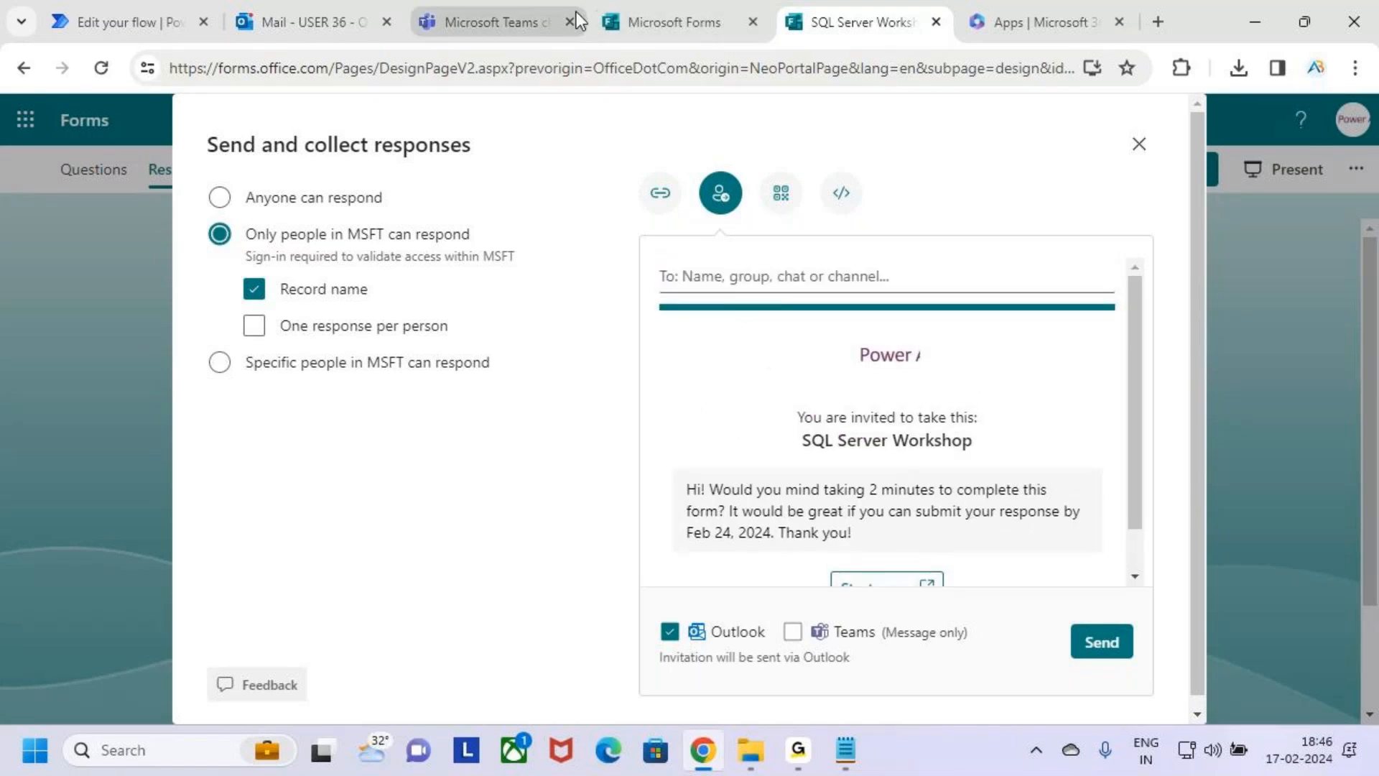
Switch to Outlook and read the newest delivery notice for the SQL Server Workshop invitation.
{"action": "left_click", "coordinate": [306, 22]}
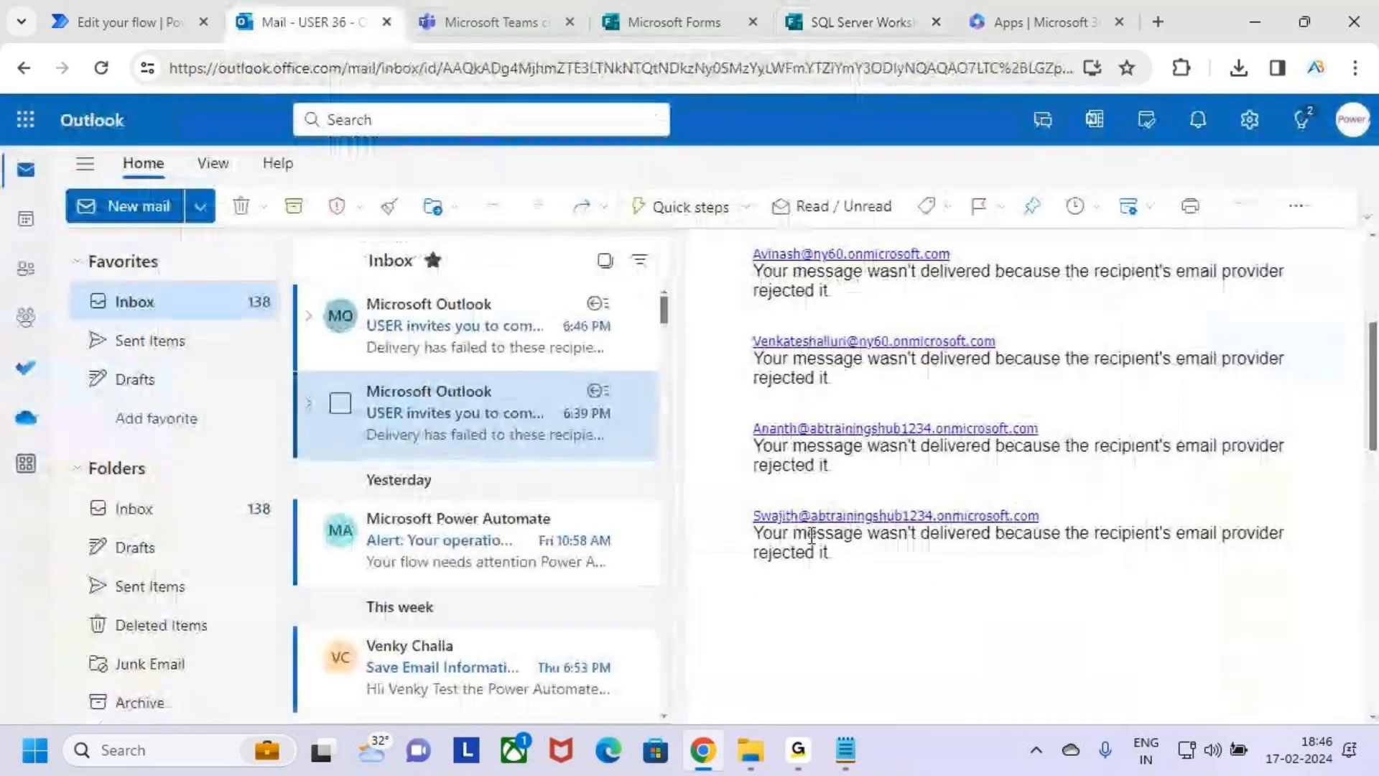
{"action": "left_click", "coordinate": [431, 325]}
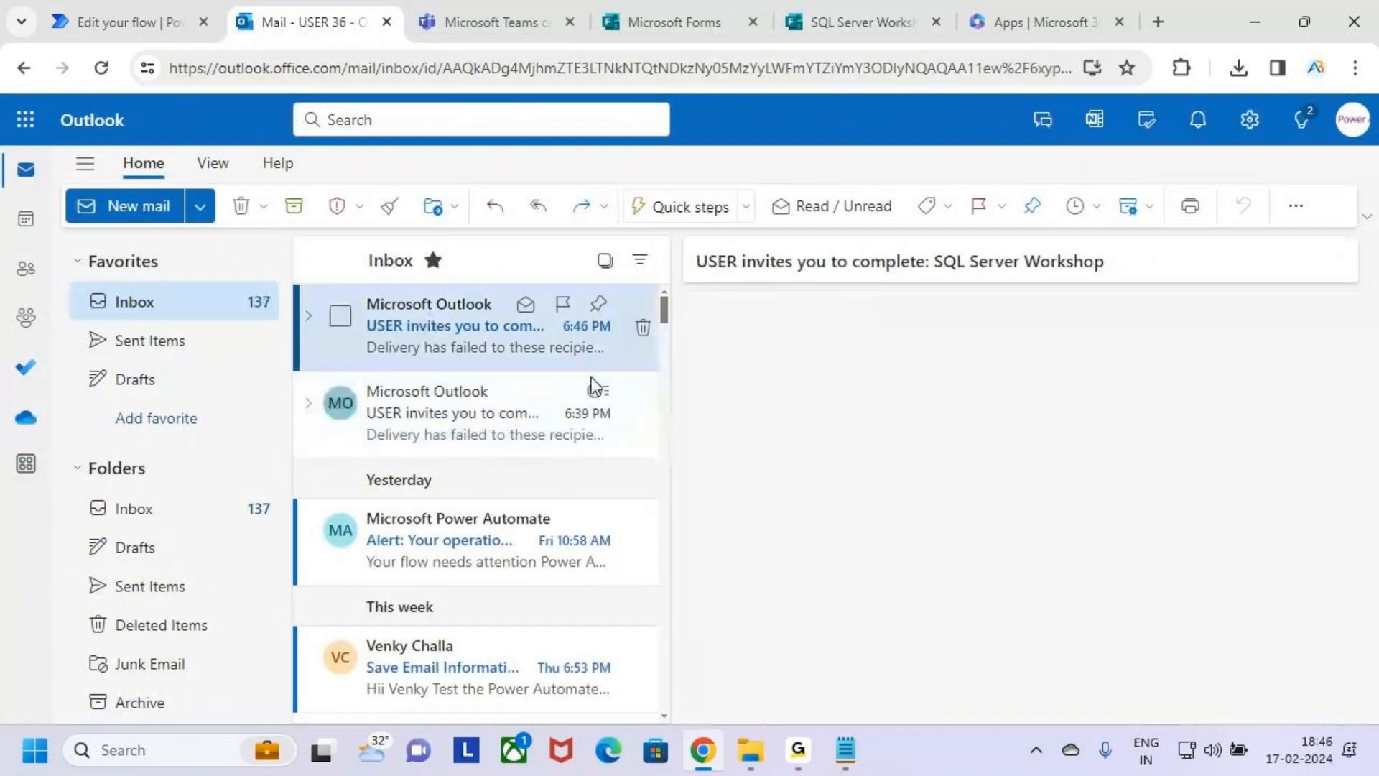
{"action": "scroll", "coordinate": [923, 546], "scroll_direction": "up", "scroll_amount": 2}
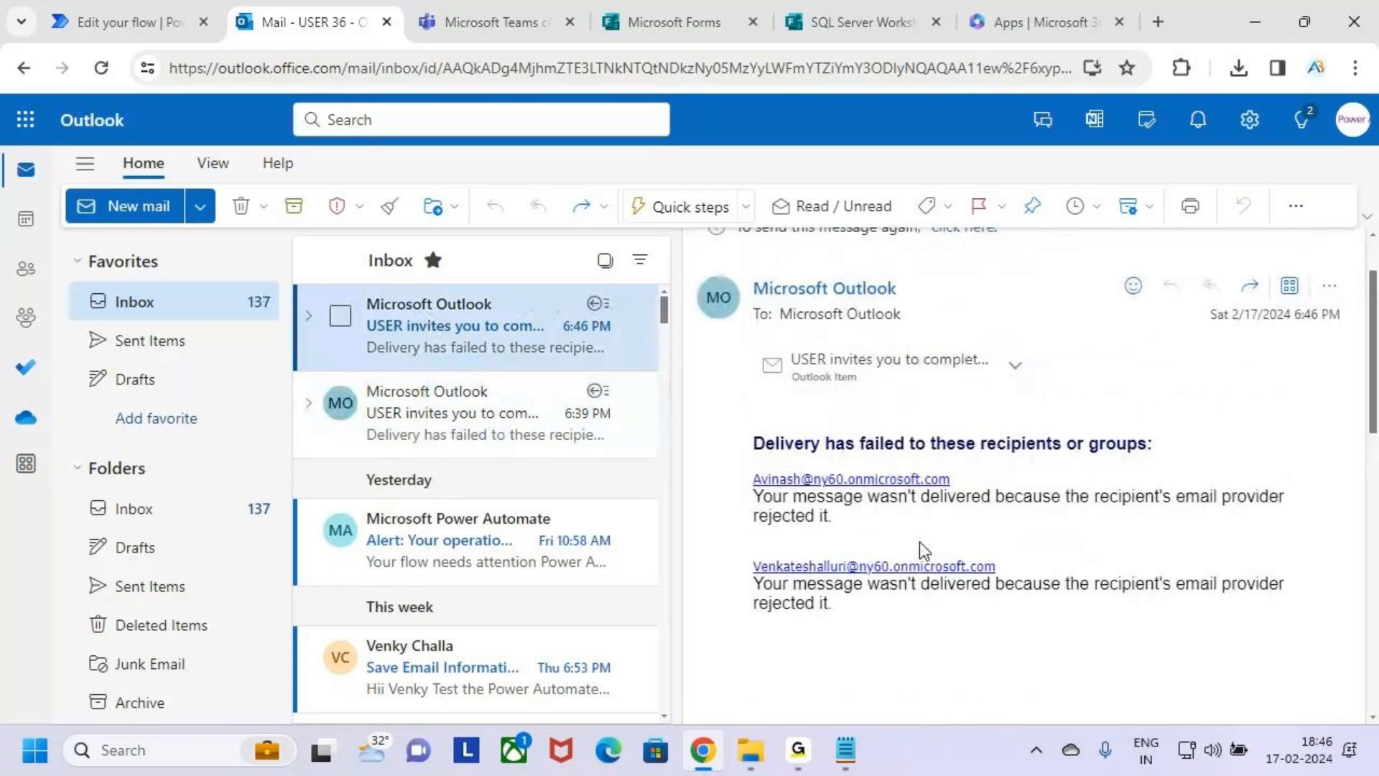
{"action": "scroll", "coordinate": [923, 546], "scroll_direction": "up", "scroll_amount": 2}
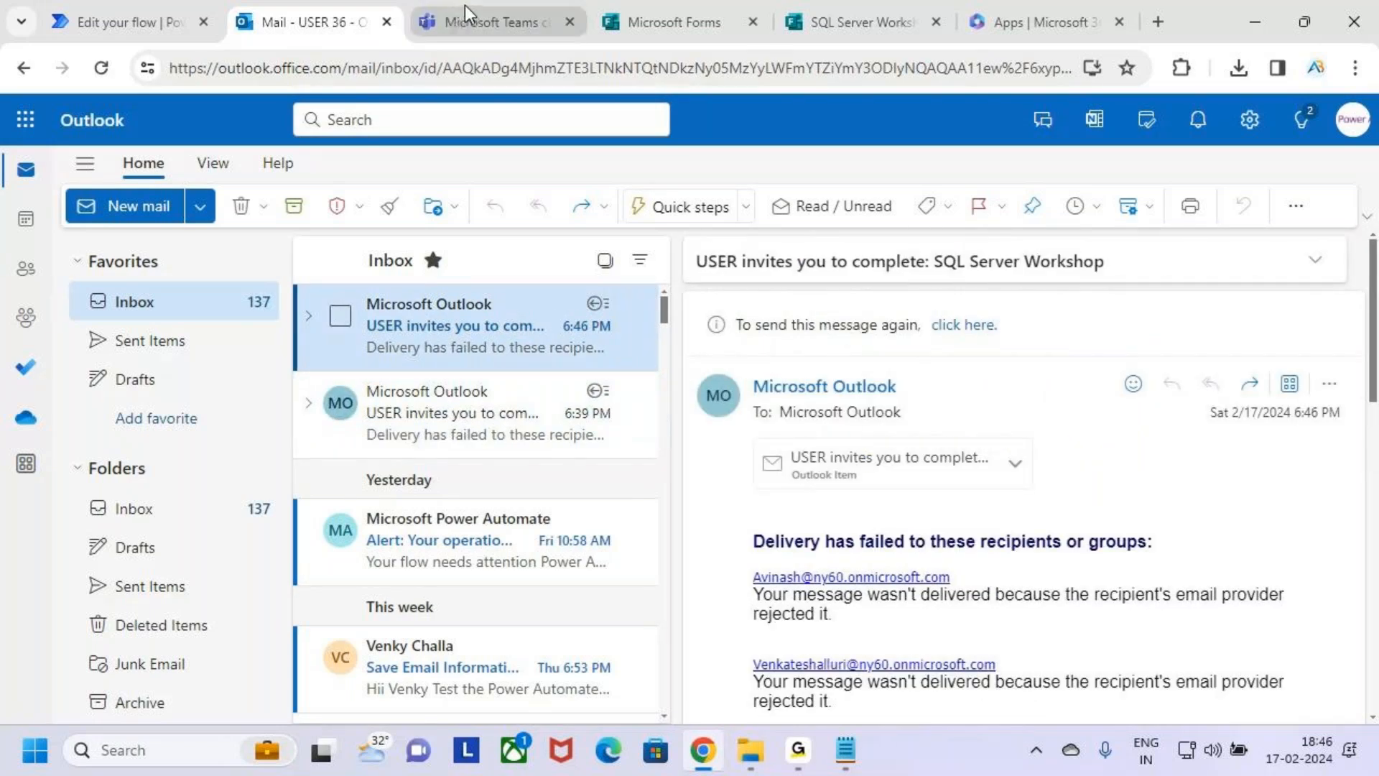
Switch to Power Automate, save the Sql Server Workshop flow and start a manual test.
{"action": "left_click", "coordinate": [119, 16]}
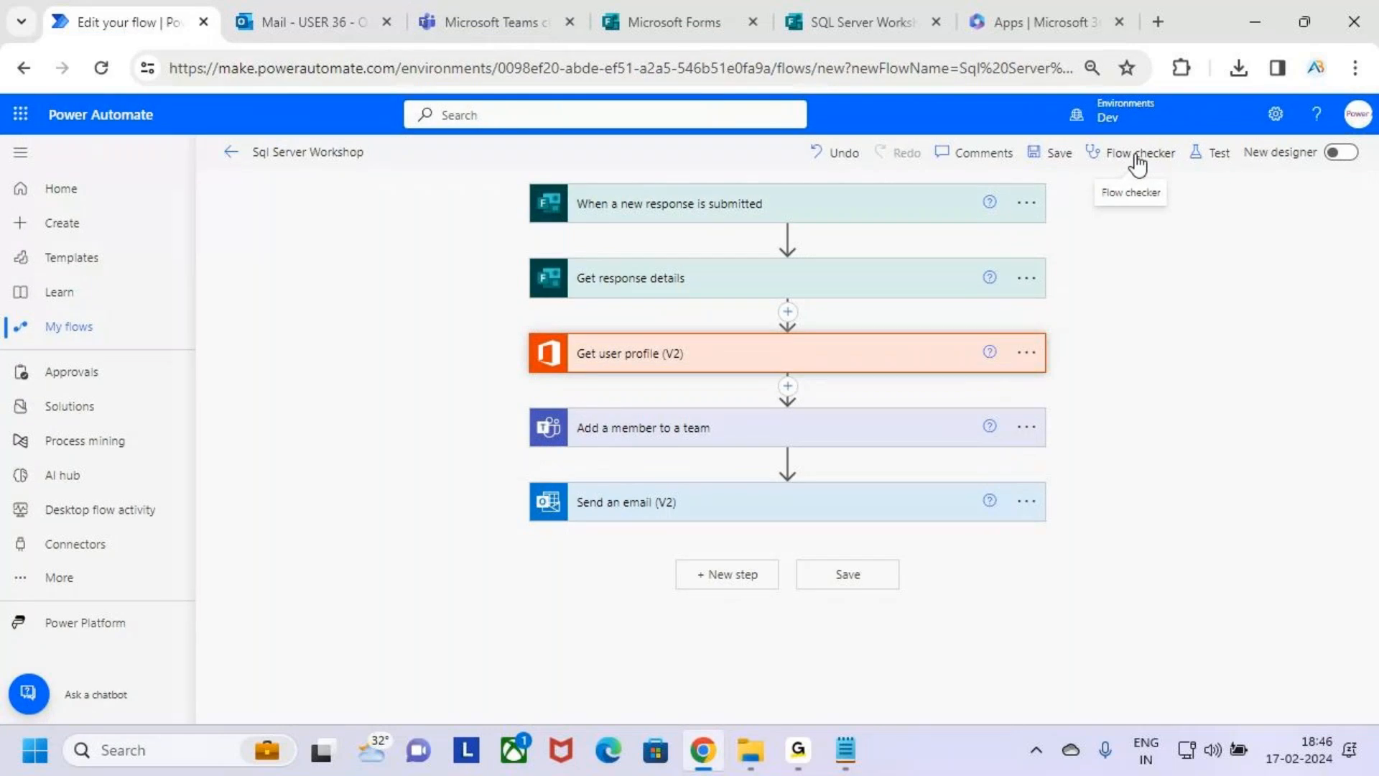
{"action": "left_click", "coordinate": [1058, 153]}
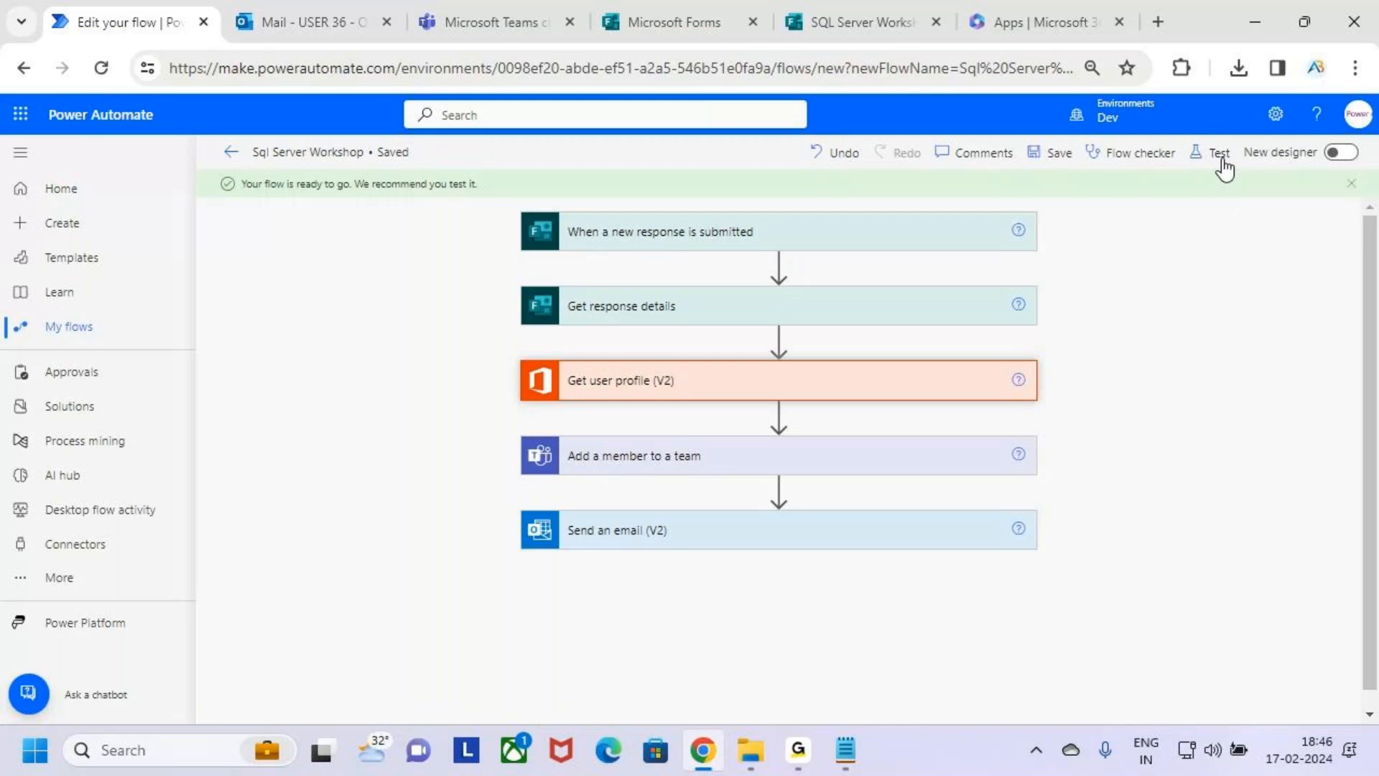
{"action": "left_click", "coordinate": [1217, 154]}
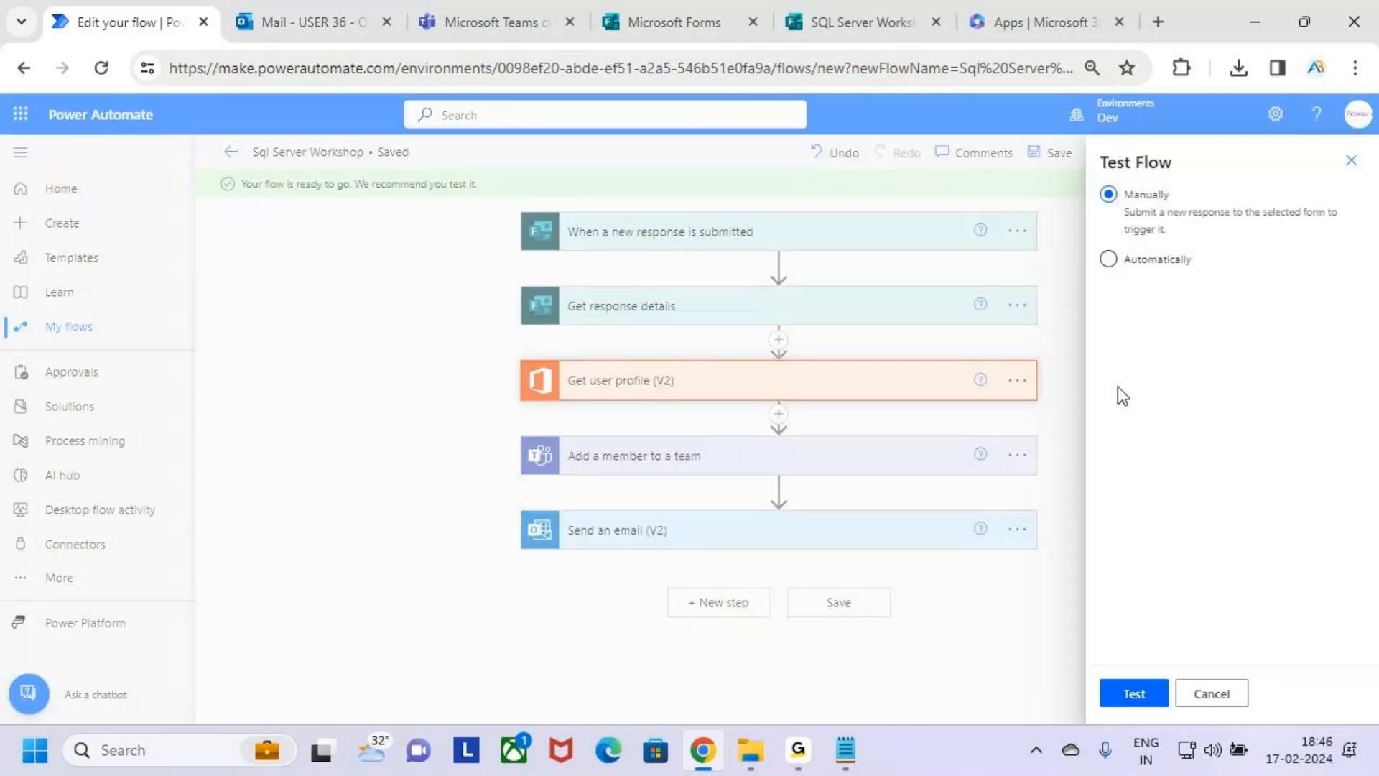
{"action": "left_click", "coordinate": [1129, 692]}
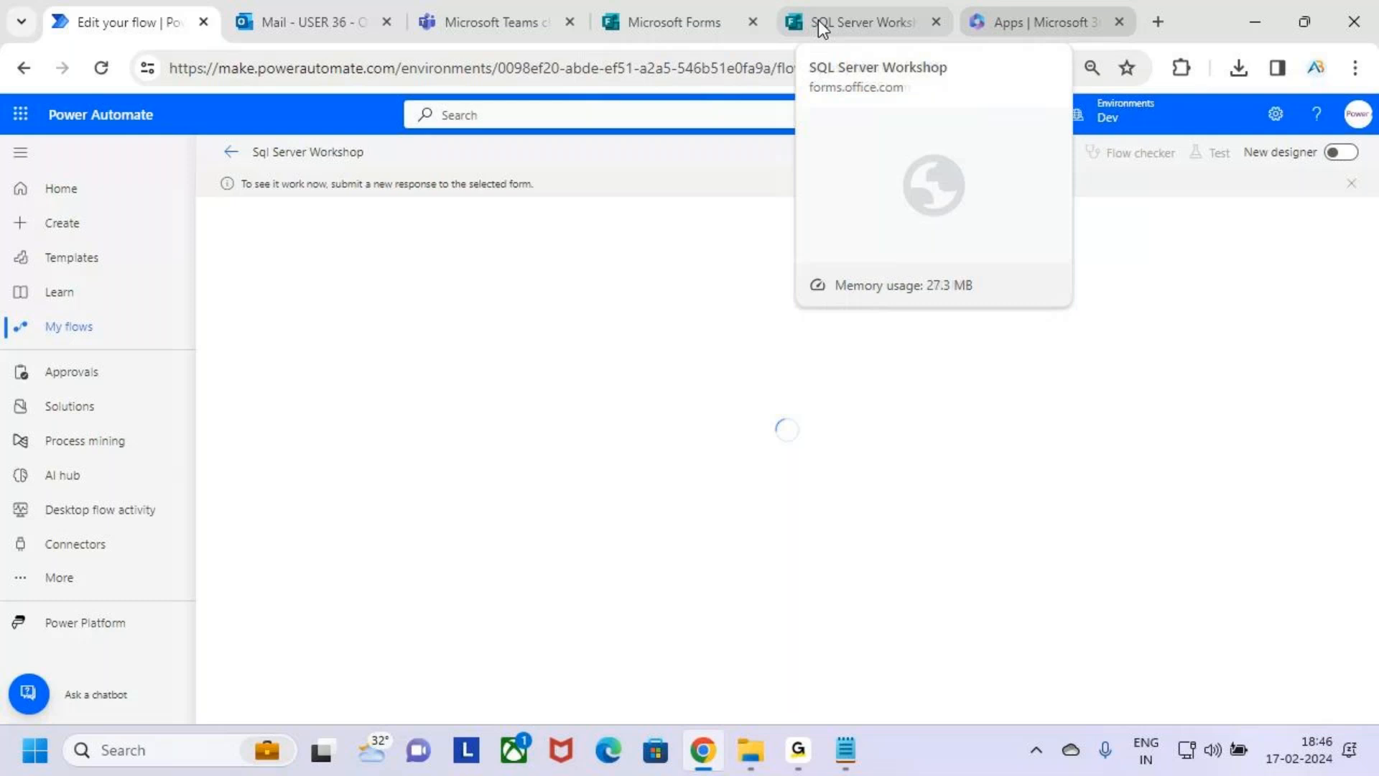
Switch to Microsoft Teams and examine the members and guests of the SQL Server Workshop 18 Feb team.
{"action": "left_click", "coordinate": [456, 16]}
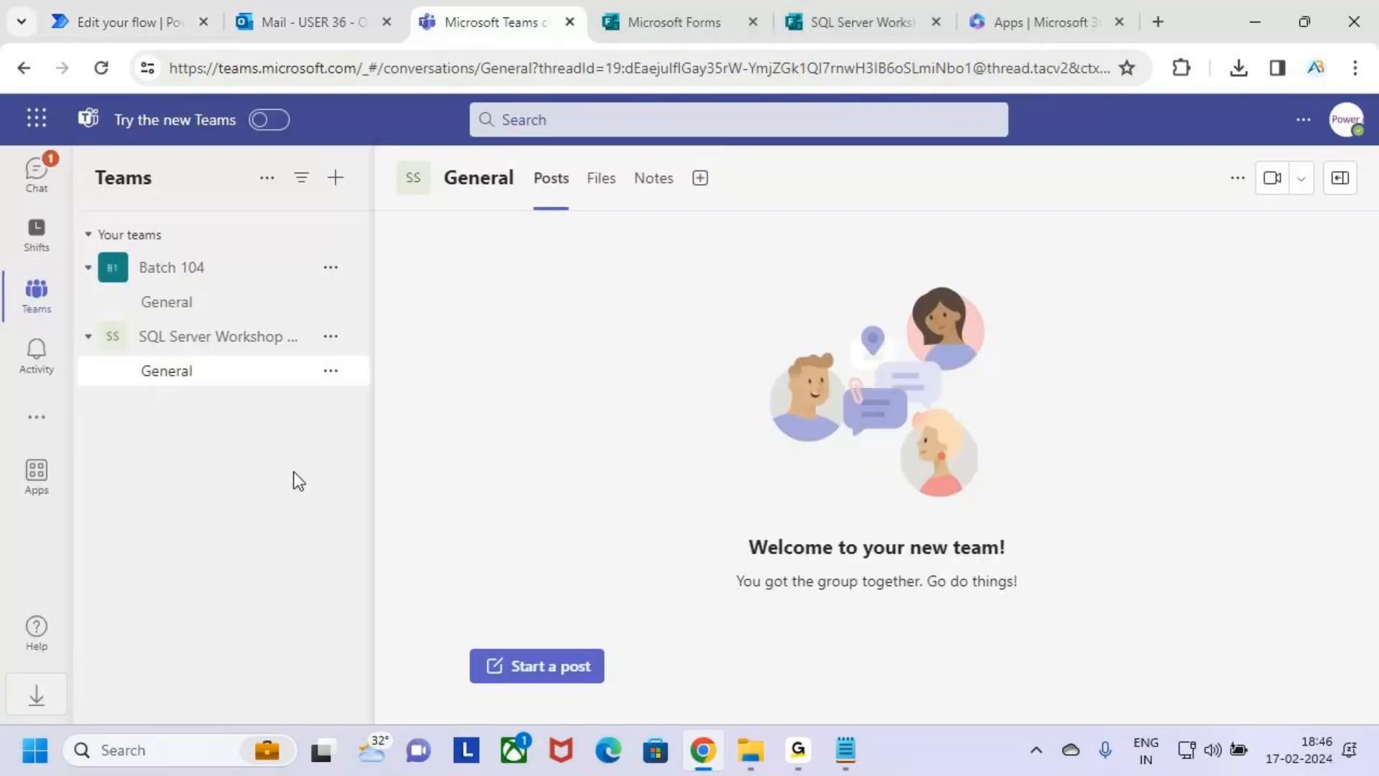
{"action": "left_click", "coordinate": [331, 336]}
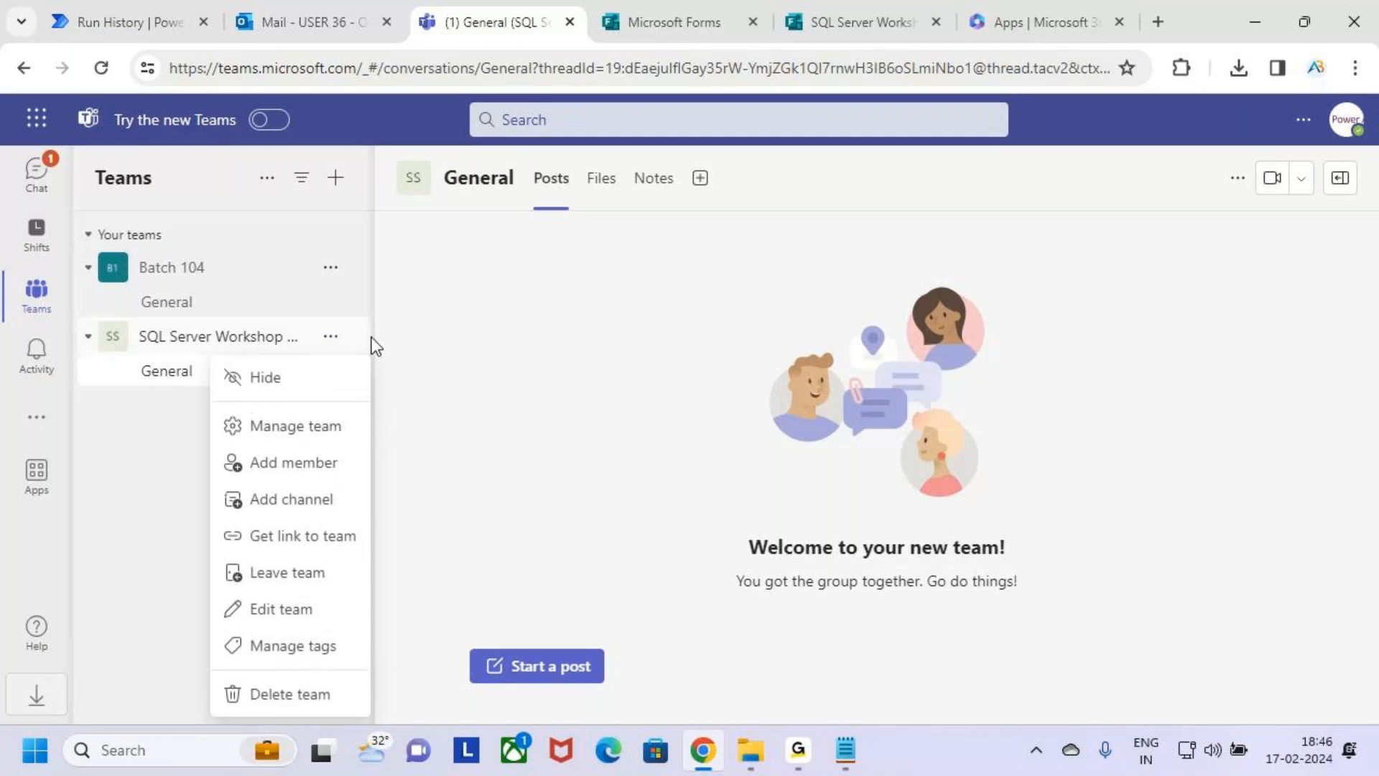
{"action": "left_click", "coordinate": [309, 428]}
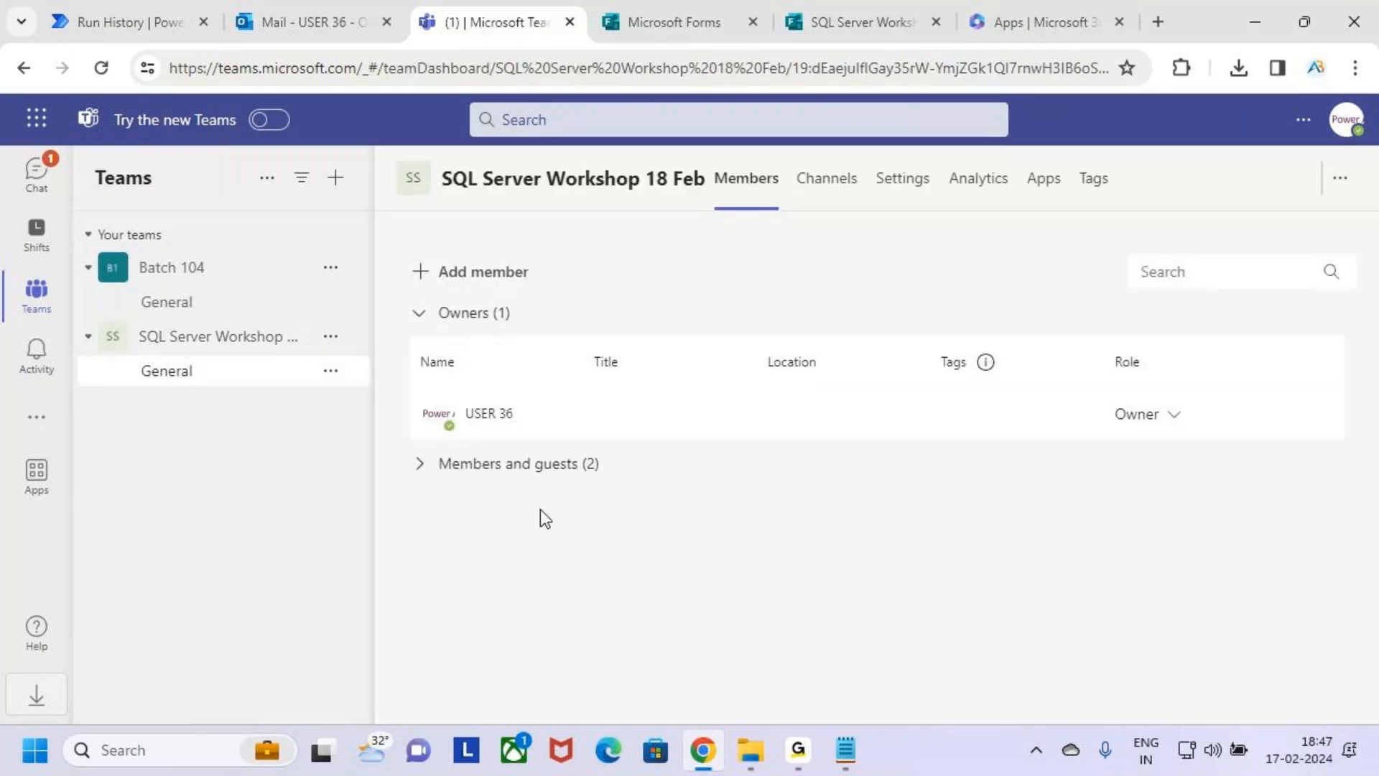
{"action": "left_click", "coordinate": [431, 472]}
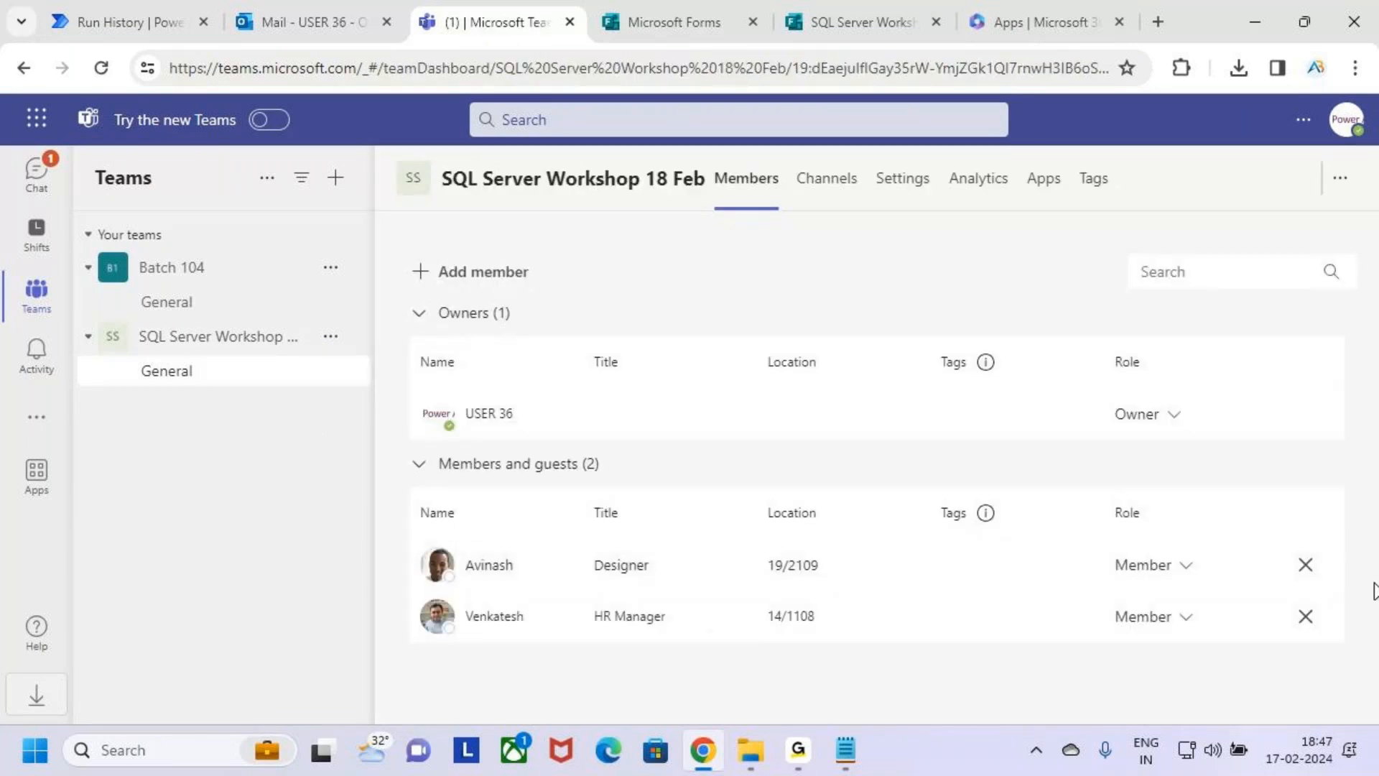
{"action": "left_click", "coordinate": [179, 389]}
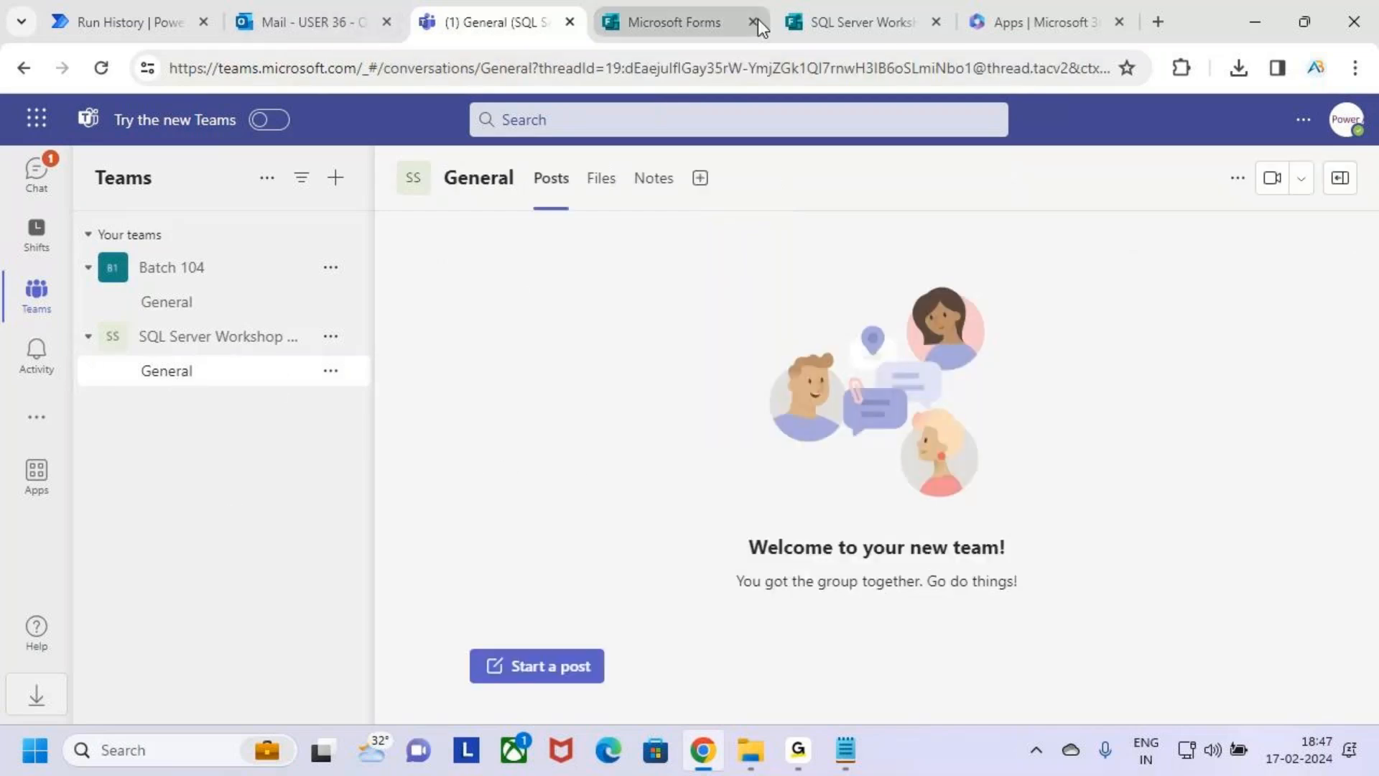
Switch to Microsoft Forms, close the sending options and review the answers to both SQL Server Workshop questions.
{"action": "left_click", "coordinate": [885, 12]}
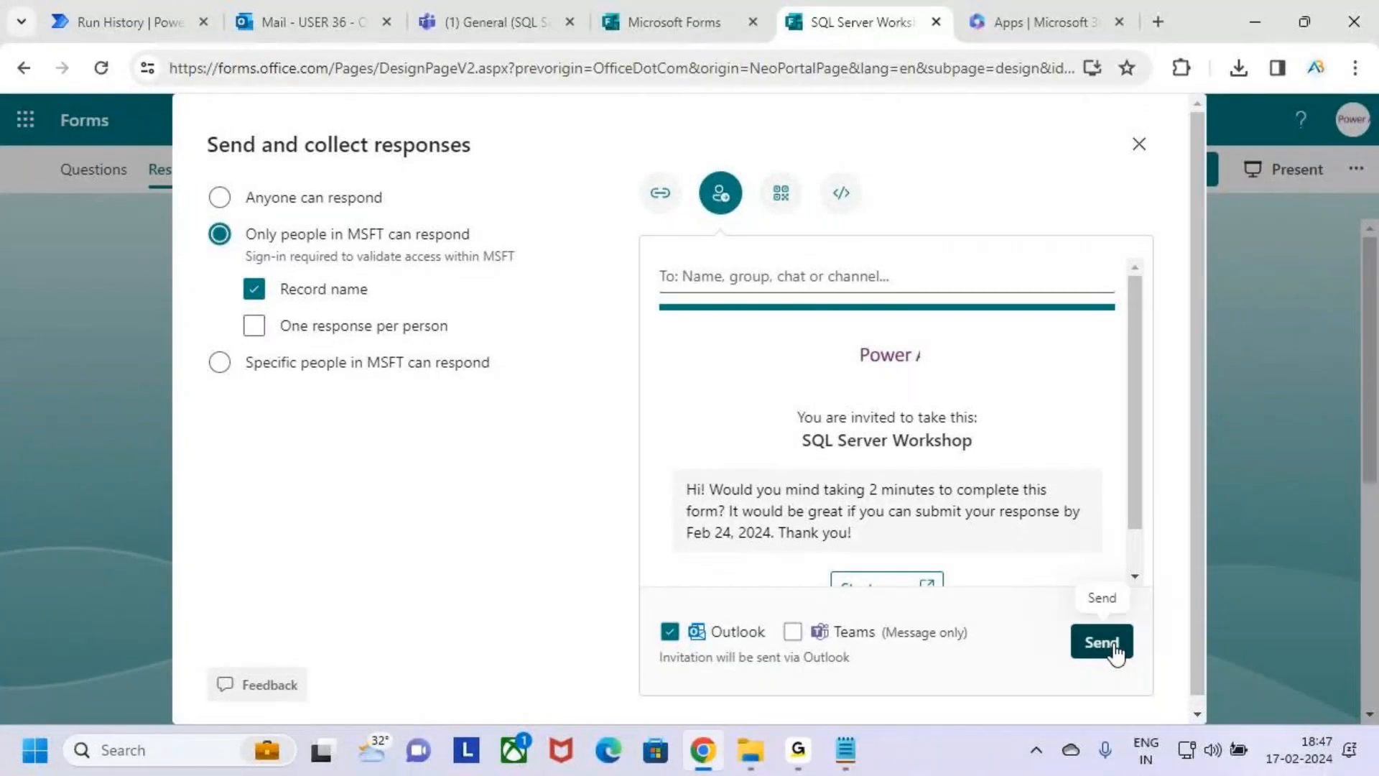
{"action": "left_click", "coordinate": [1140, 144]}
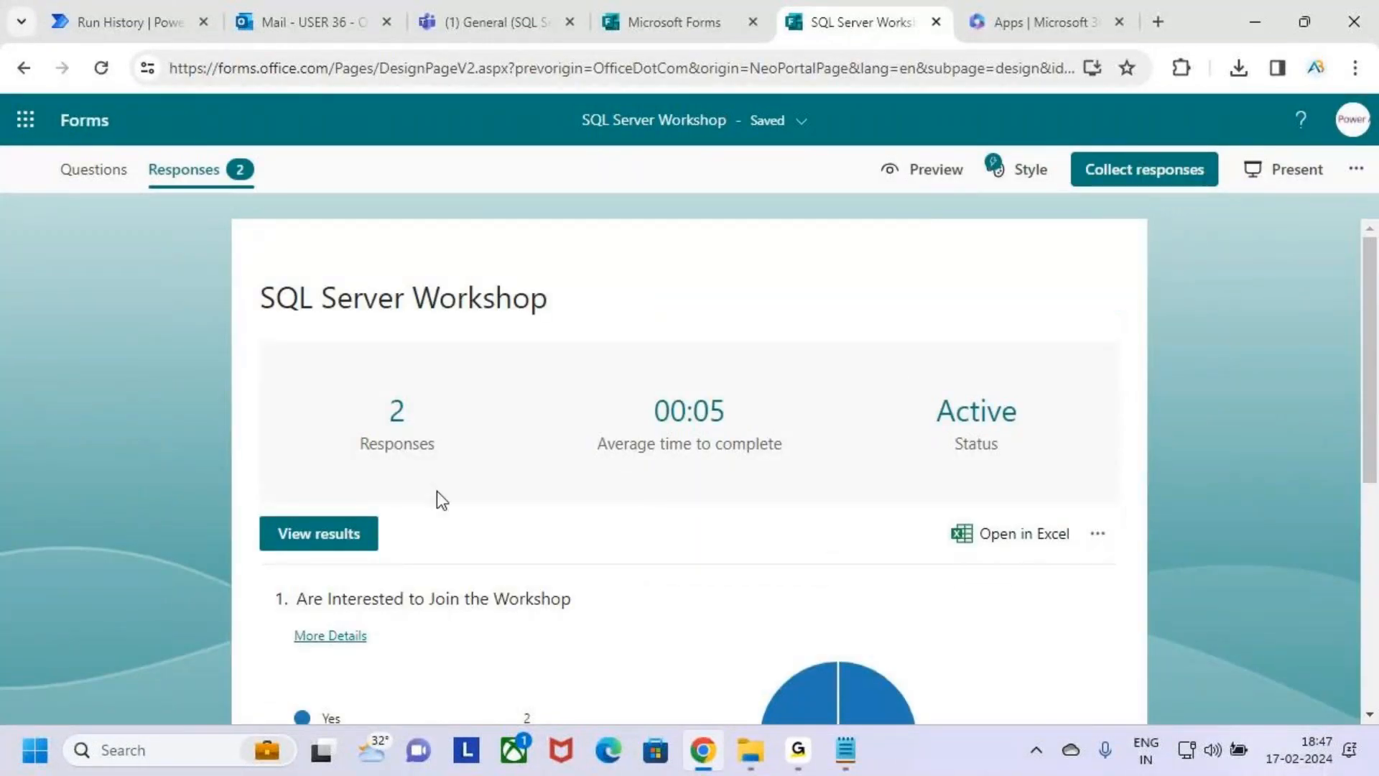
{"action": "key", "text": "ctrl+2"}
{"action": "left_click_drag", "start_coordinate": [339, 377], "coordinate": [450, 462]}
{"action": "key", "text": "Escape"}
{"action": "scroll", "coordinate": [546, 585], "scroll_direction": "down", "scroll_amount": 4}
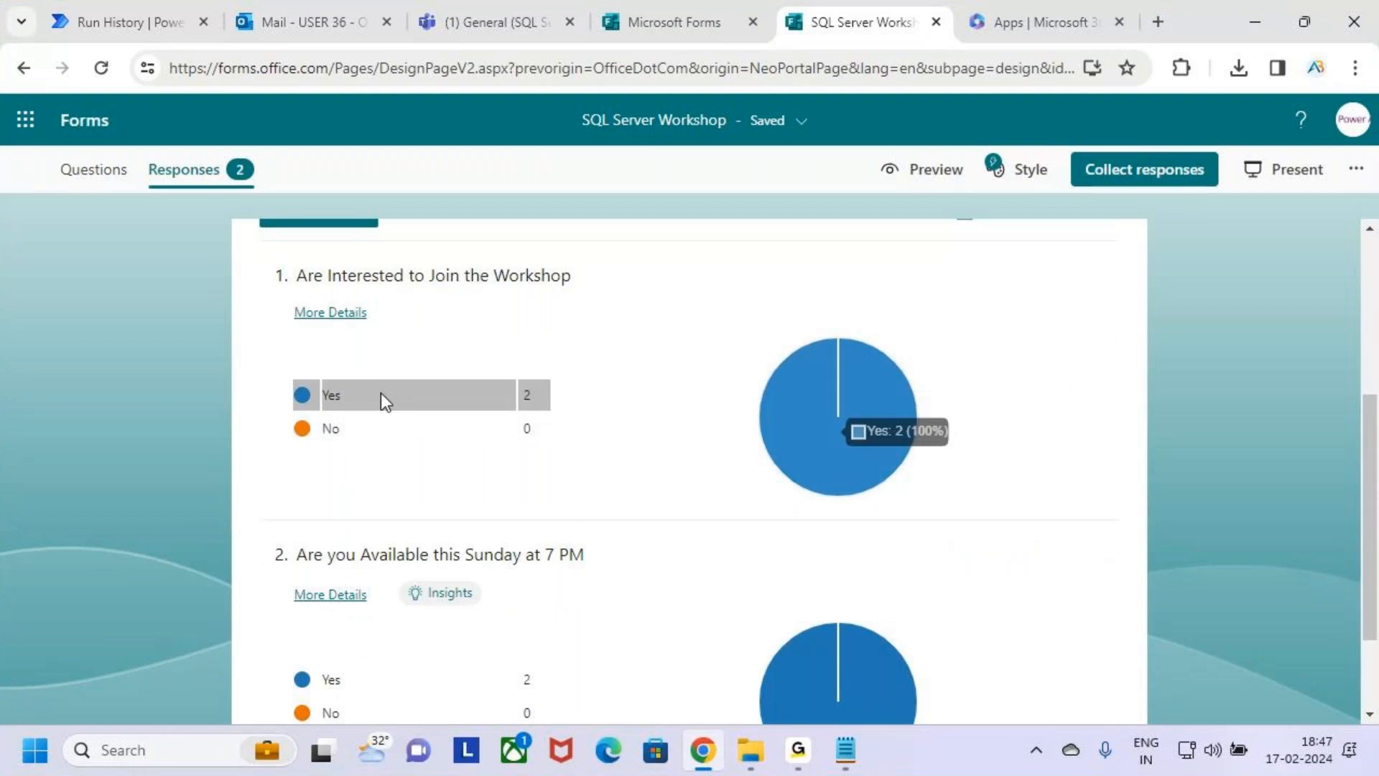
{"action": "scroll", "coordinate": [546, 546], "scroll_direction": "down", "scroll_amount": 2}
{"action": "scroll", "coordinate": [273, 432], "scroll_direction": "up", "scroll_amount": 5}
Switch back to Power Automate to check the flow's test run.
{"action": "left_click", "coordinate": [216, 9]}
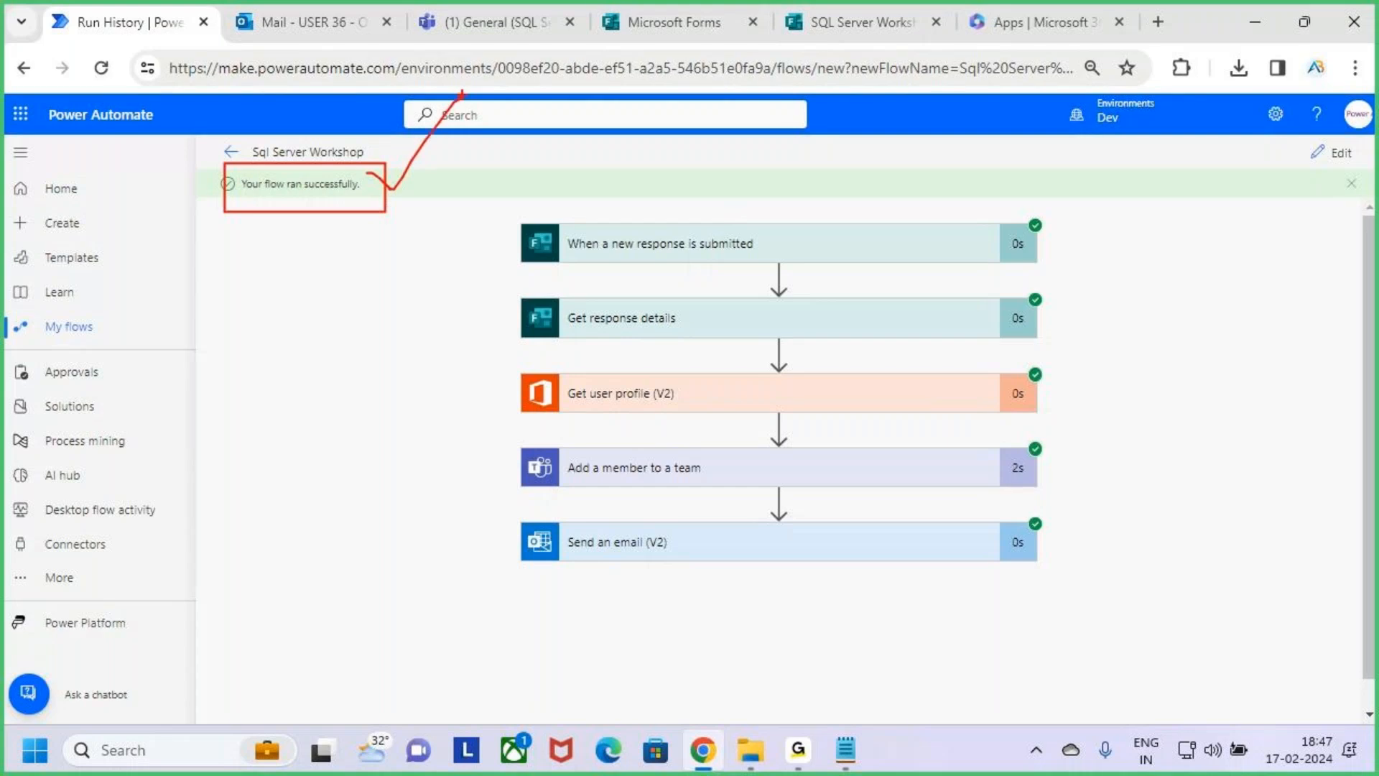
Switch to Microsoft Teams and open the management page of the SQL Server Workshop 18 Feb team.
{"action": "left_click", "coordinate": [493, 10]}
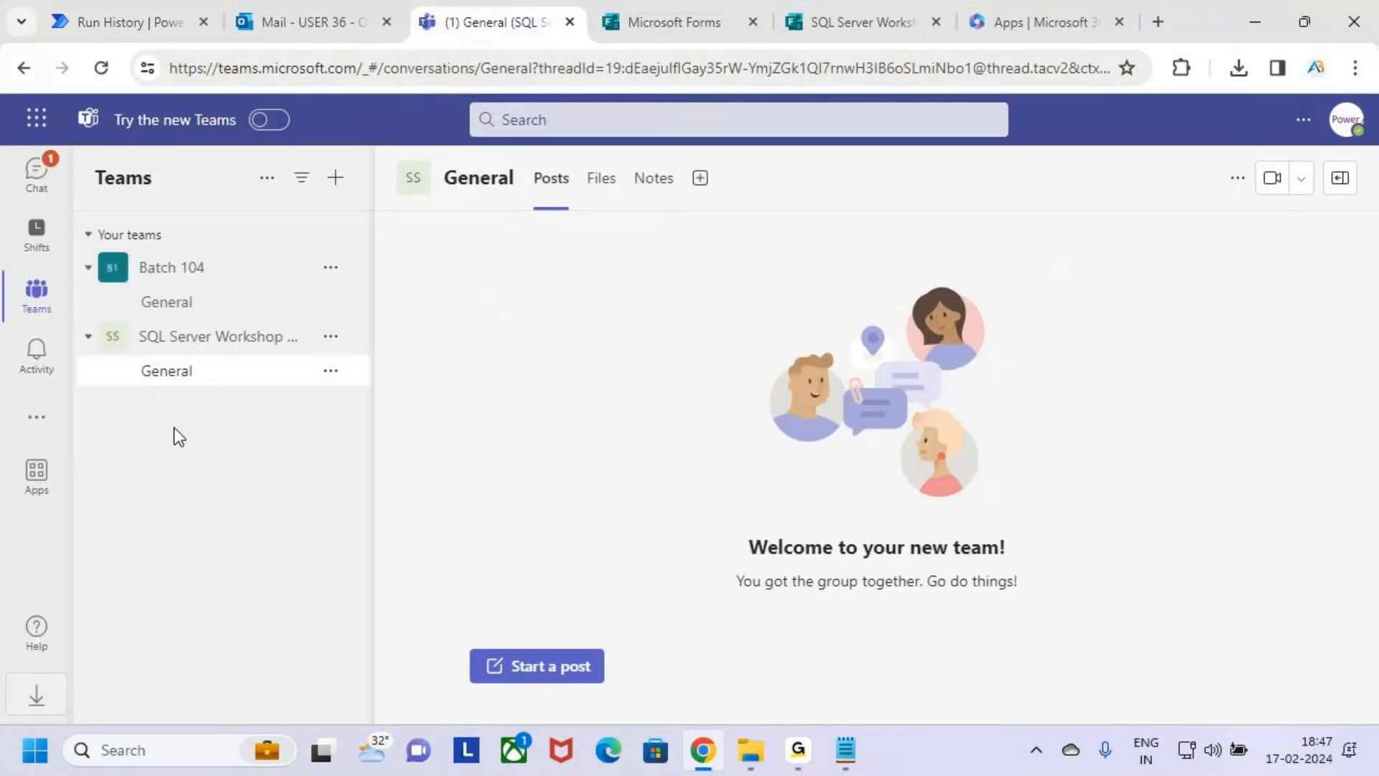
{"action": "left_click", "coordinate": [225, 343]}
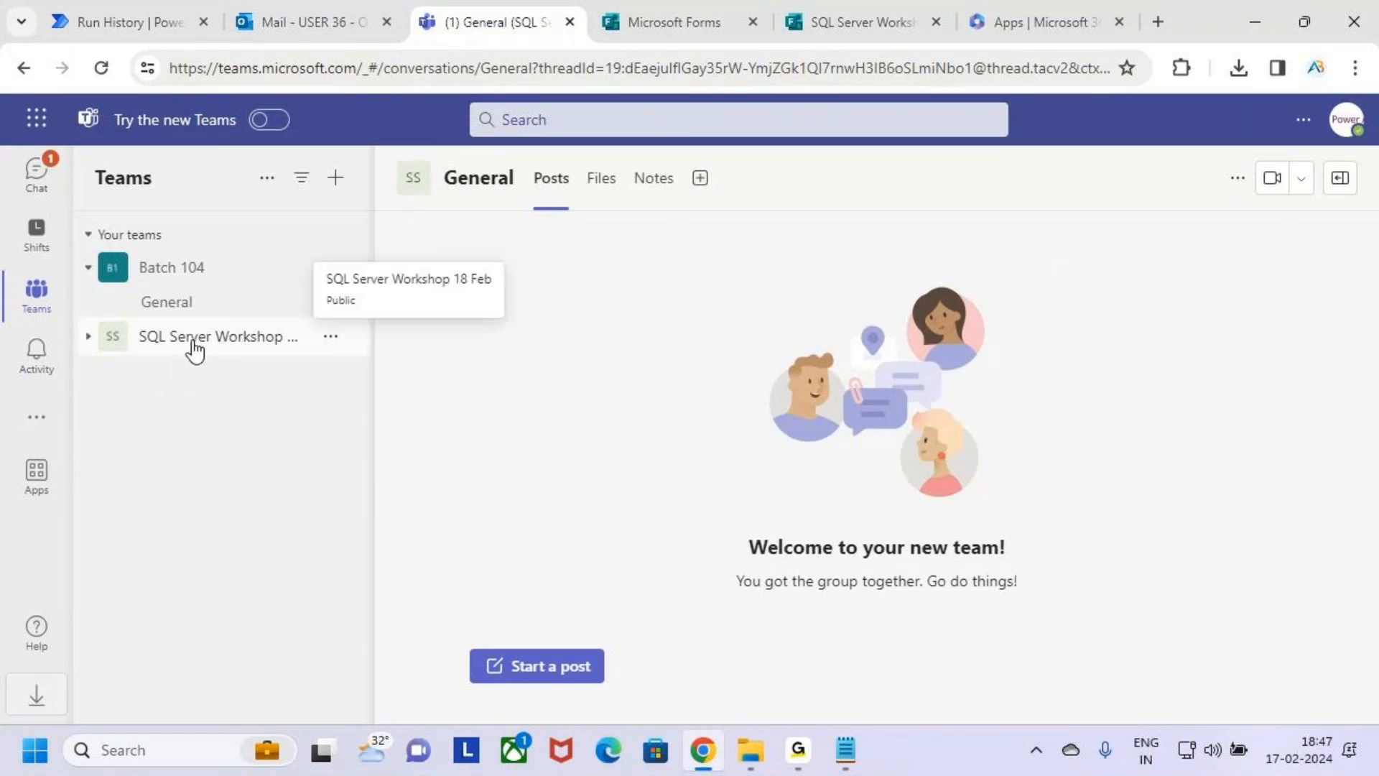
{"action": "left_click", "coordinate": [332, 342]}
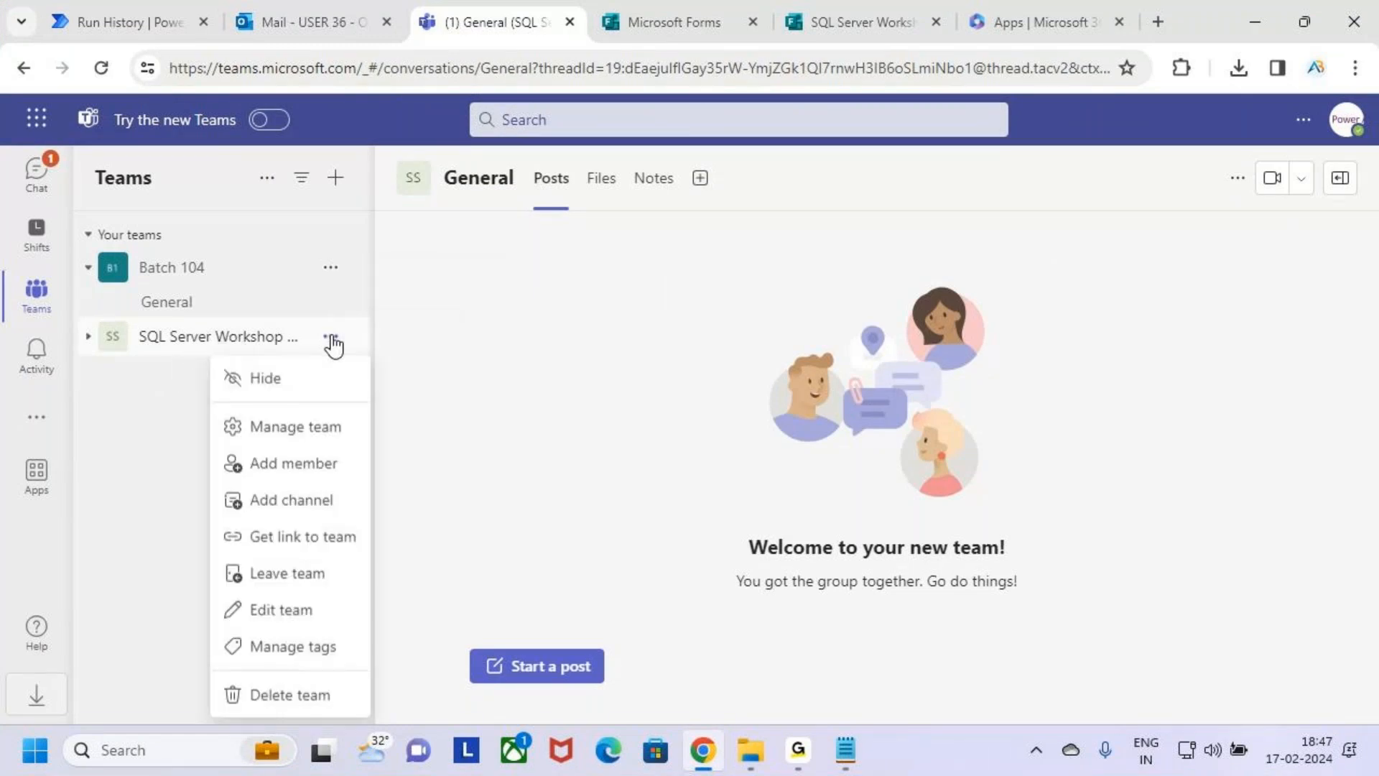
{"action": "key", "text": "ctrl+2"}
{"action": "left_click_drag", "start_coordinate": [224, 413], "coordinate": [341, 442]}
{"action": "key", "text": "Escape"}
{"action": "left_click", "coordinate": [307, 431]}
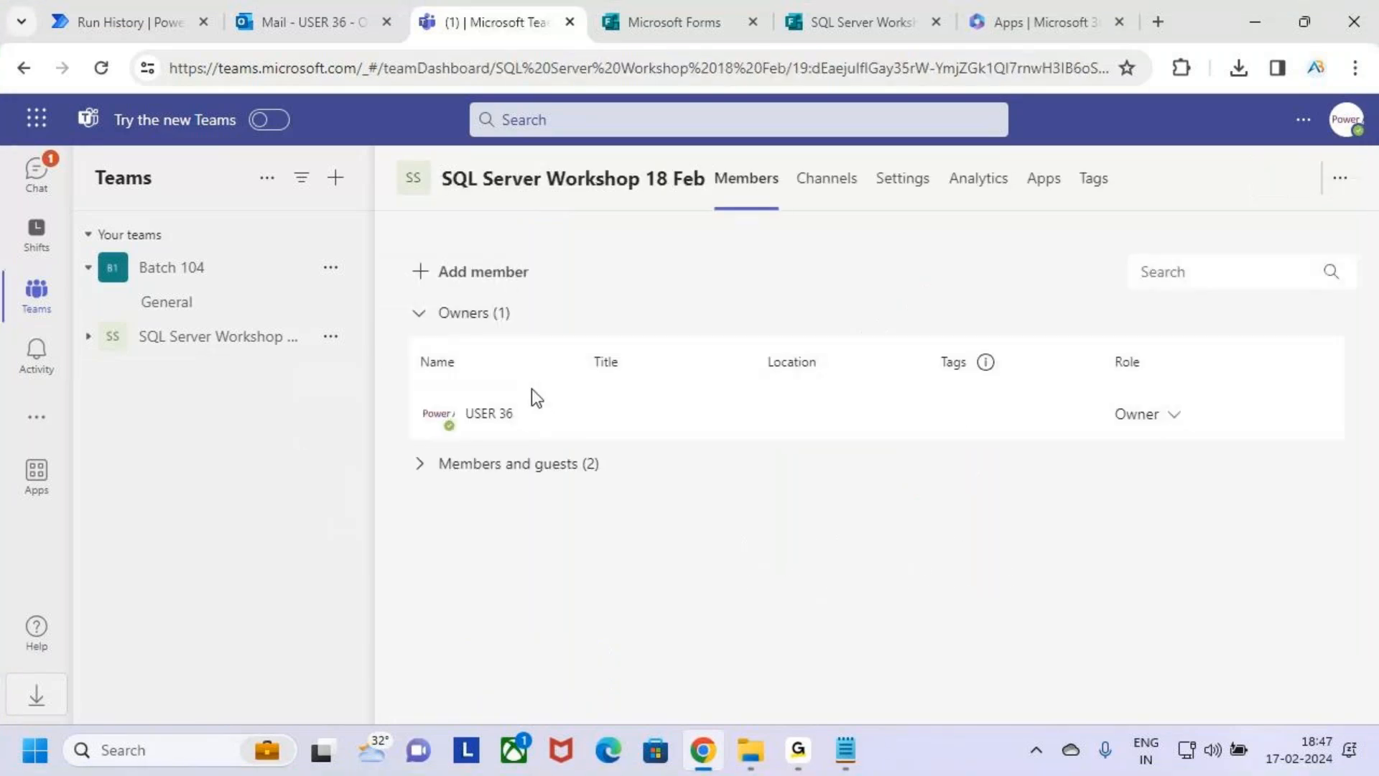
Examine the owner of the SQL Server Workshop 18 Feb team and expand its members and guests to check who was added.
{"action": "key", "text": "ctrl+2"}
{"action": "left_click_drag", "start_coordinate": [430, 394], "coordinate": [545, 433]}
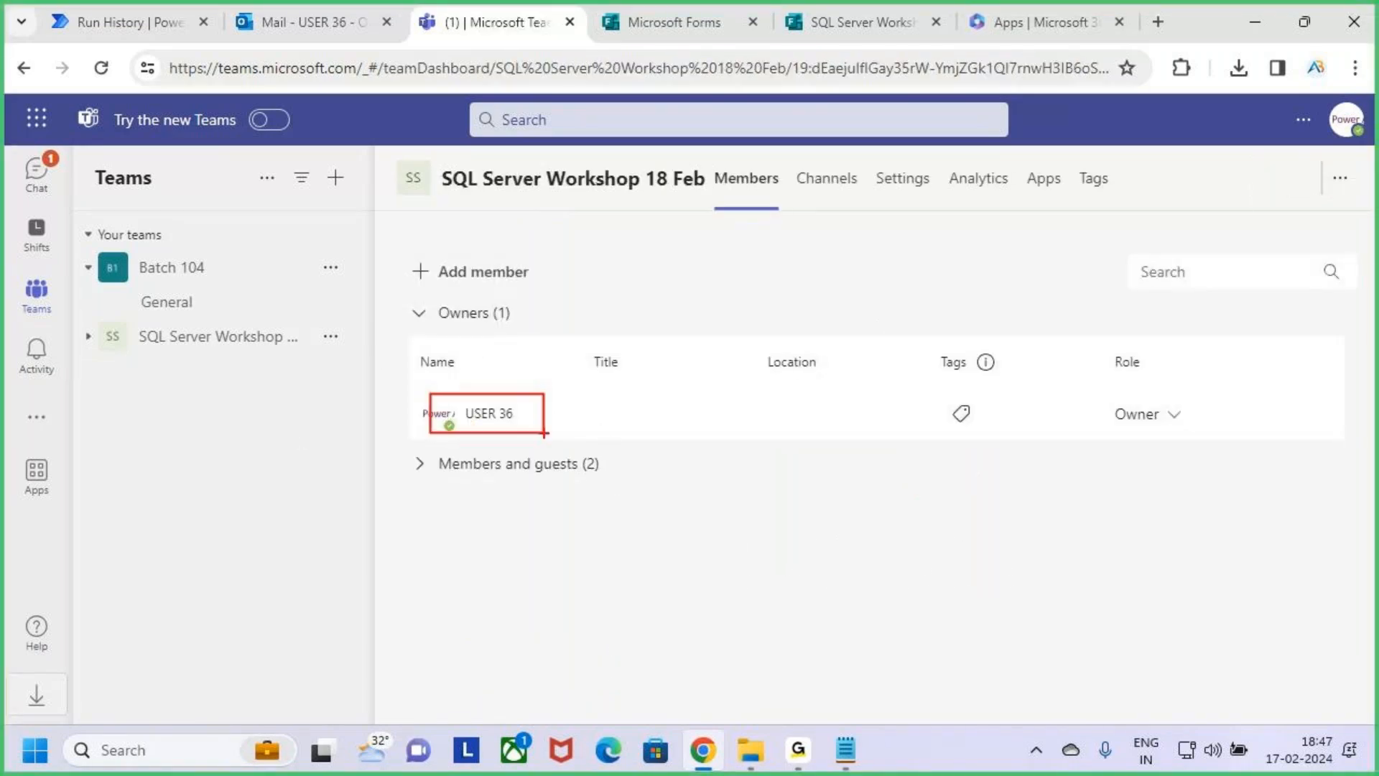
{"action": "key", "text": "Escape"}
{"action": "left_click", "coordinate": [449, 486]}
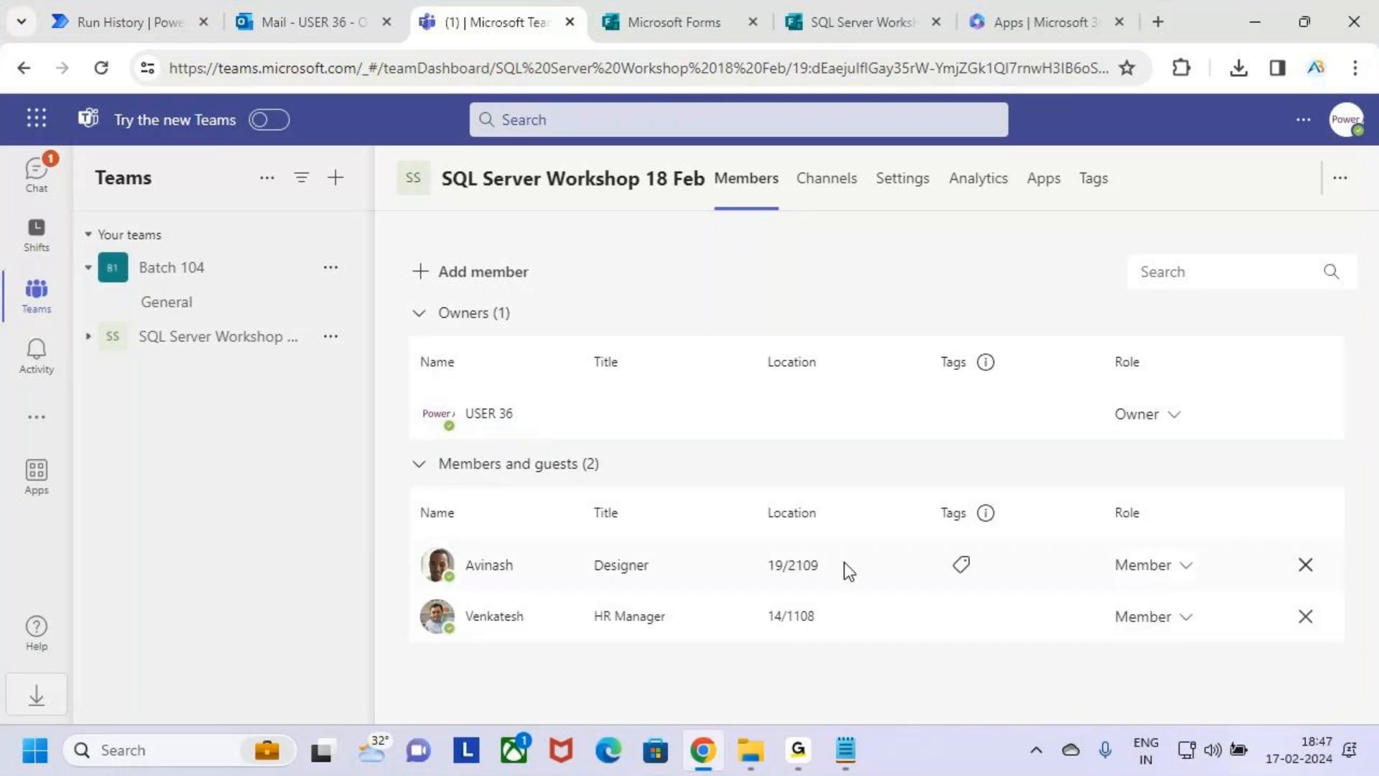
{"action": "key", "text": "ctrl+2"}
{"action": "mouse_move", "coordinate": [404, 539]}
{"action": "left_mouse_down"}
{"action": "mouse_move", "coordinate": [679, 621]}
{"action": "mouse_move", "coordinate": [1167, 623]}
{"action": "mouse_move", "coordinate": [1234, 639]}
{"action": "left_mouse_up"}
{"action": "mouse_move", "coordinate": [1195, 599]}
{"action": "left_mouse_down"}
{"action": "mouse_move", "coordinate": [1202, 607]}
{"action": "mouse_move", "coordinate": [1273, 505]}
{"action": "left_mouse_up"}
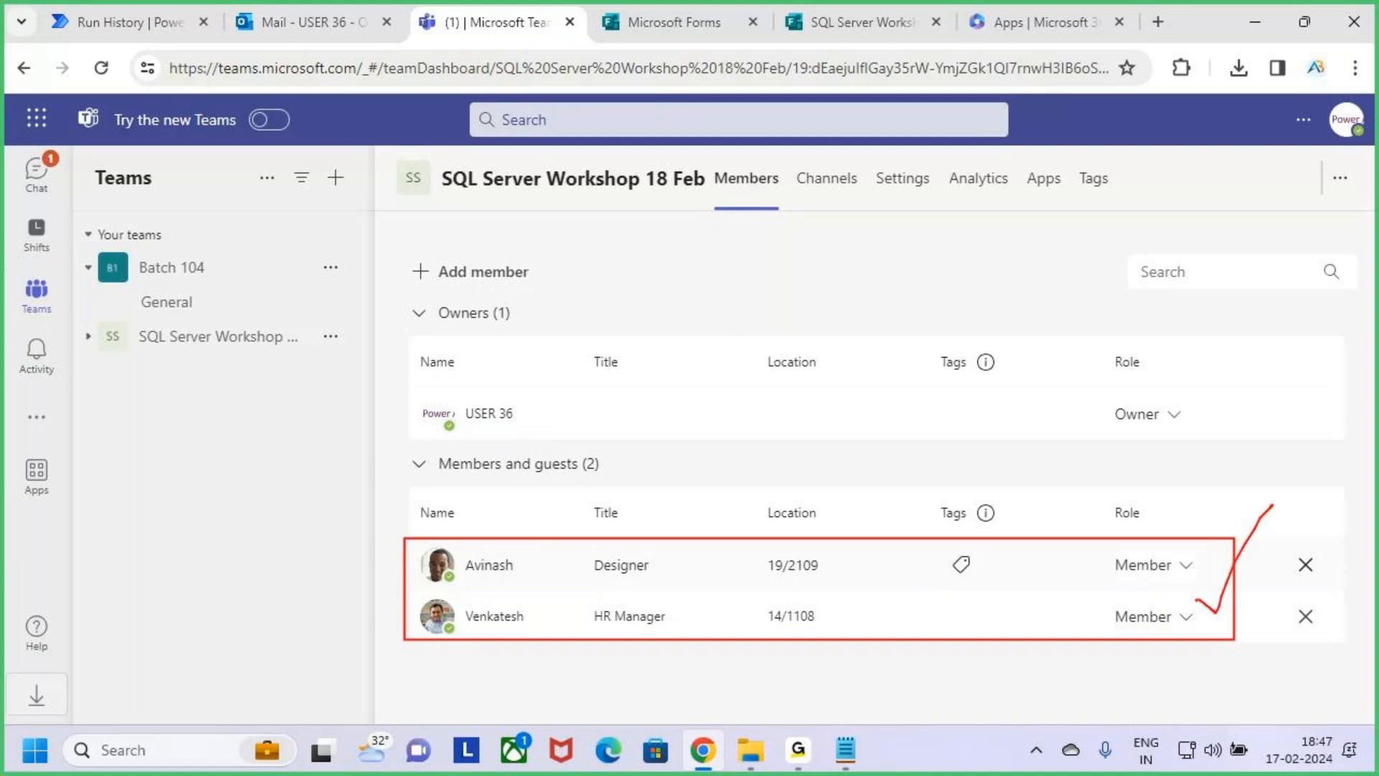
{"action": "key", "text": "Escape"}
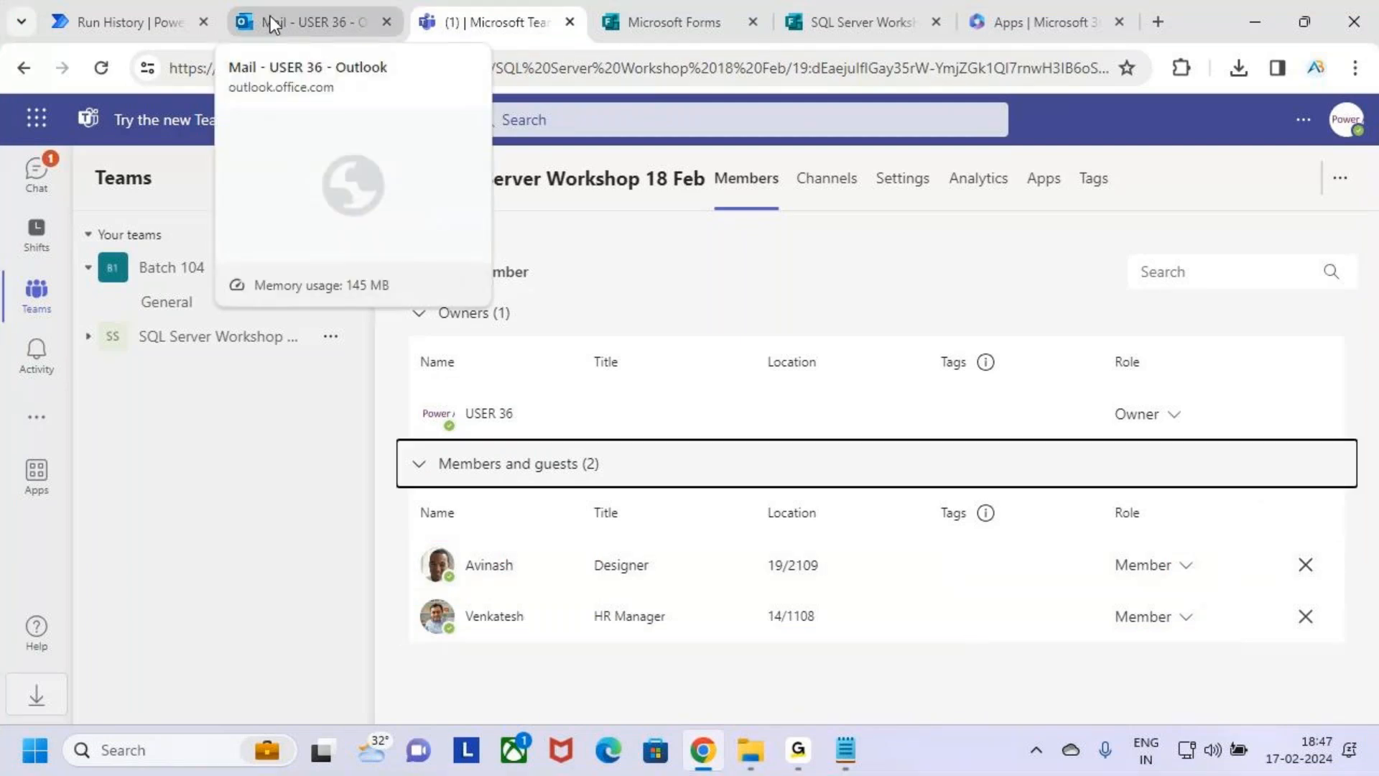
{"action": "left_click", "coordinate": [114, 22]}
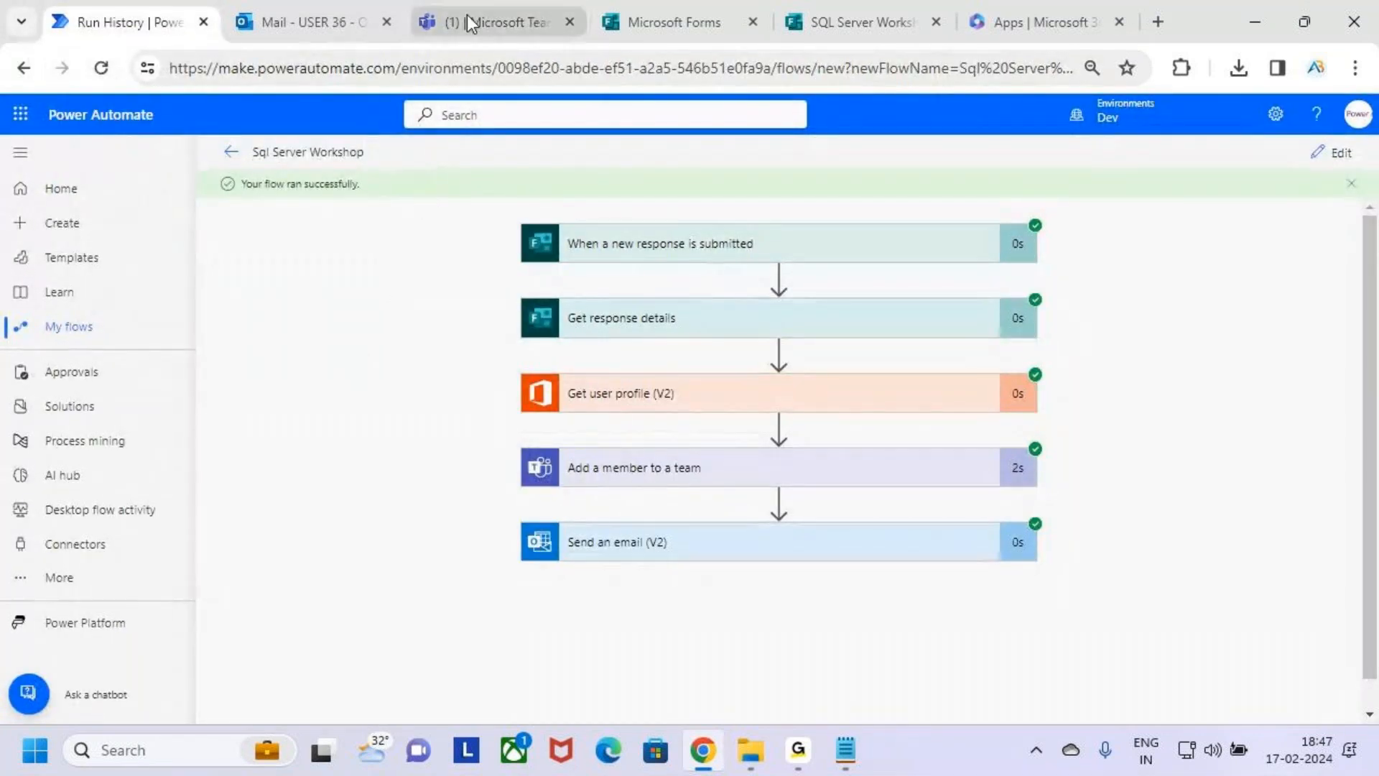
{"action": "left_click", "coordinate": [489, 3]}
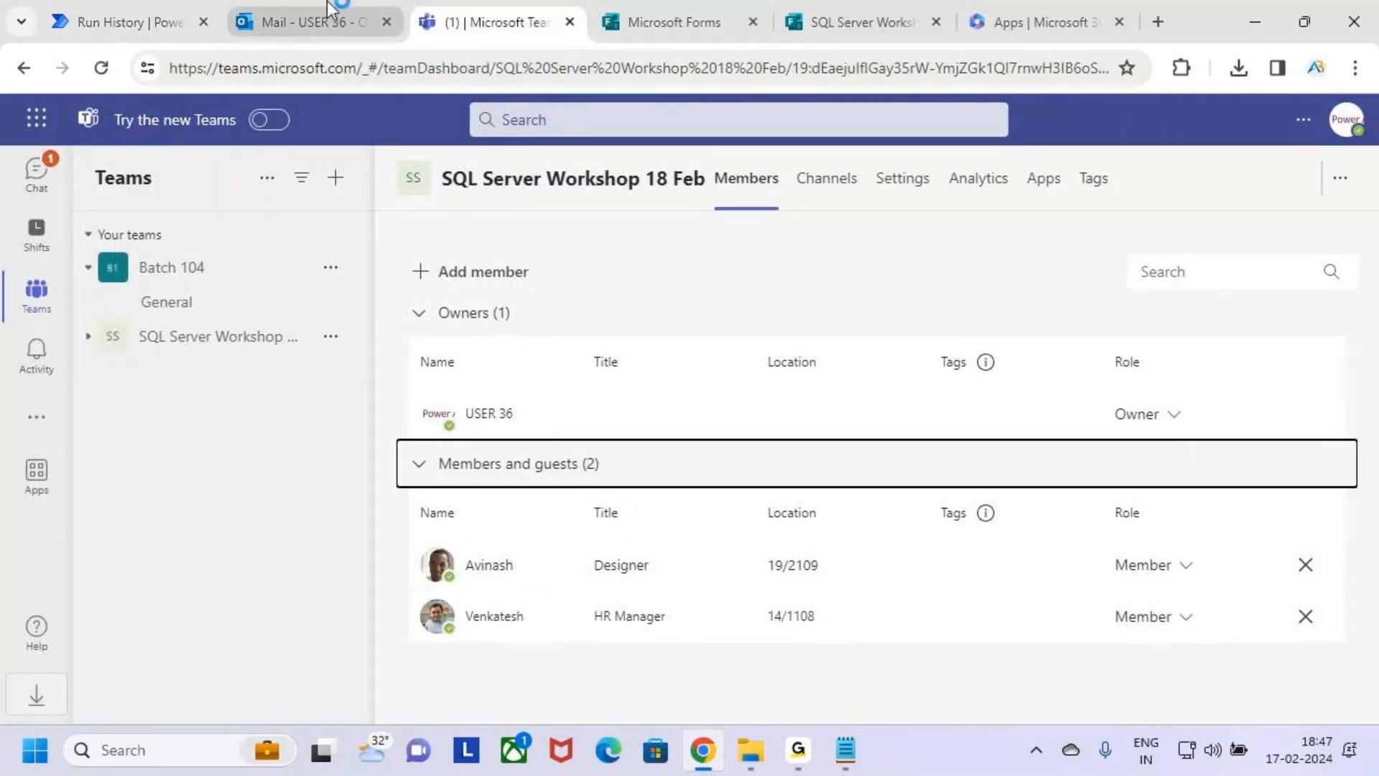
{"action": "left_click", "coordinate": [309, 21]}
{"action": "left_click", "coordinate": [130, 22]}
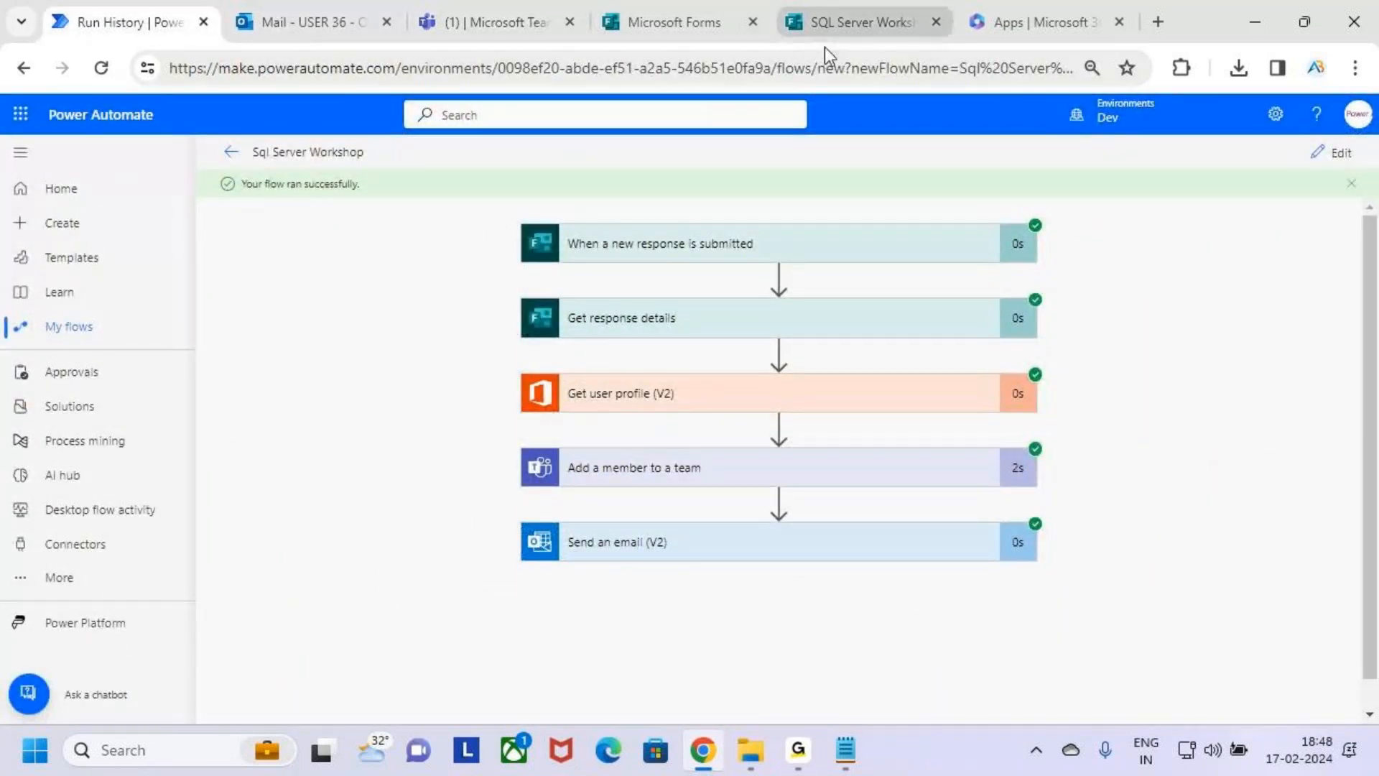
Switch to the SQL Server Workshop form in Microsoft Forms and review the collected answers to its questions.
{"action": "mouse_move", "coordinate": [694, 21]}
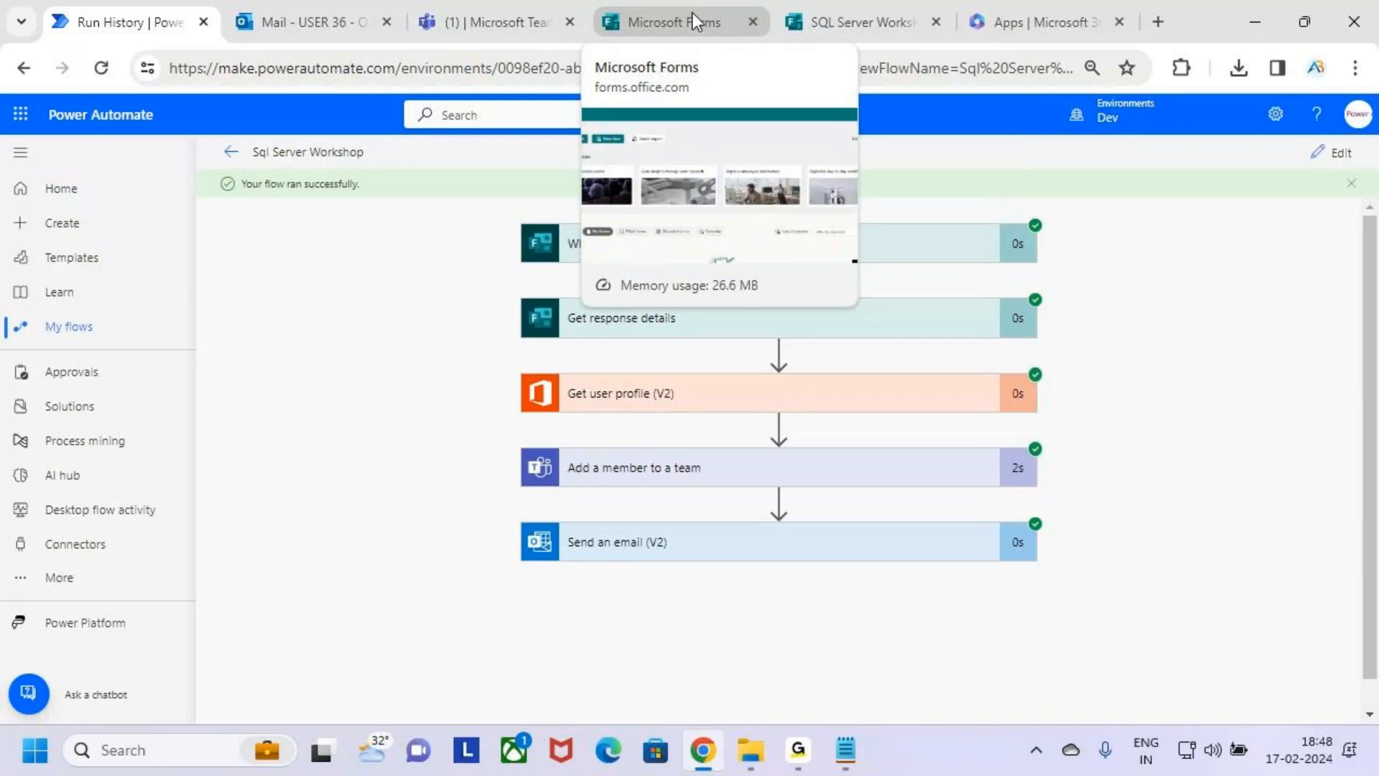
{"action": "left_click", "coordinate": [859, 20]}
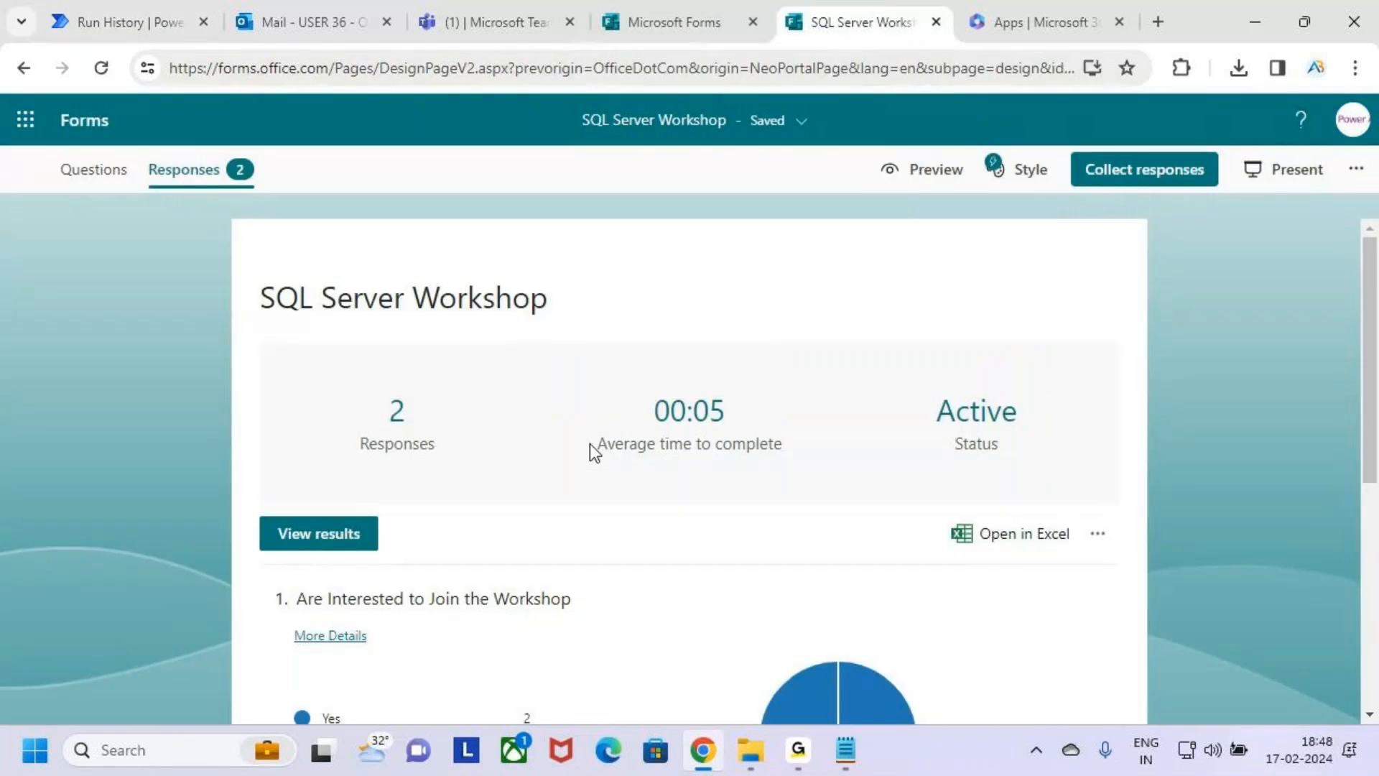
{"action": "scroll", "coordinate": [589, 446], "scroll_direction": "down", "scroll_amount": 5}
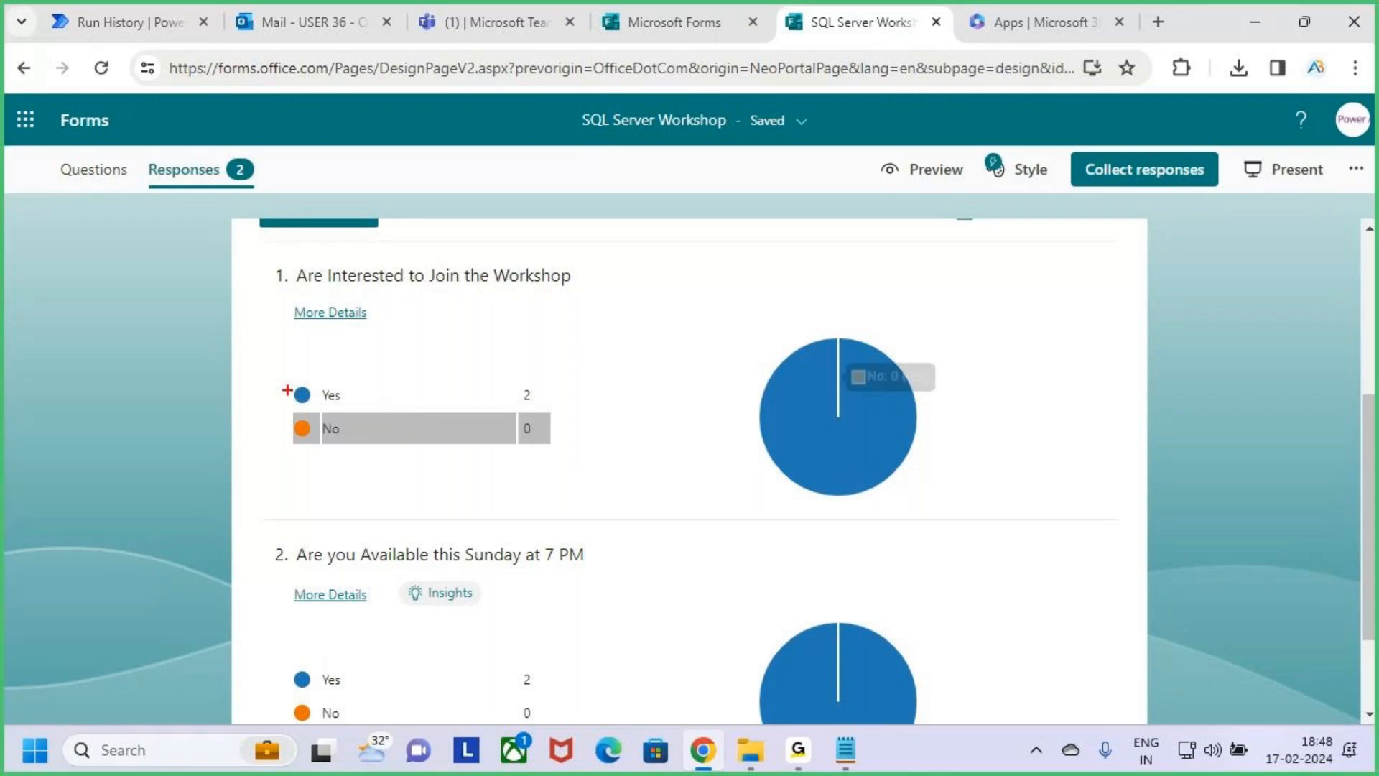
{"action": "left_click_drag", "start_coordinate": [308, 399], "coordinate": [340, 339]}
{"action": "left_click_drag", "start_coordinate": [514, 580], "coordinate": [656, 590]}
{"action": "key", "text": "Escape"}
{"action": "scroll", "coordinate": [656, 596], "scroll_direction": "up", "scroll_amount": 5}
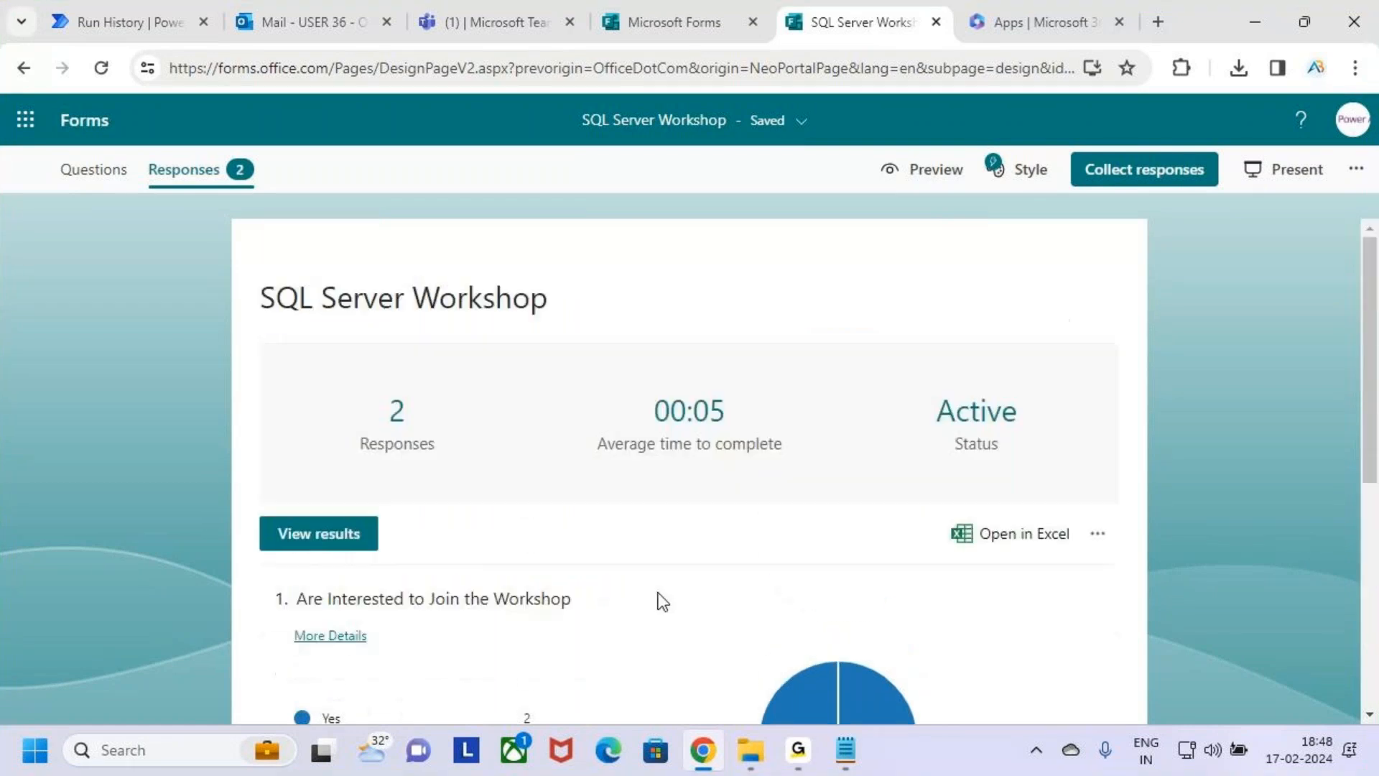
Delete all existing responses to the SQL Server Workshop form.
{"action": "left_click", "coordinate": [1098, 535]}
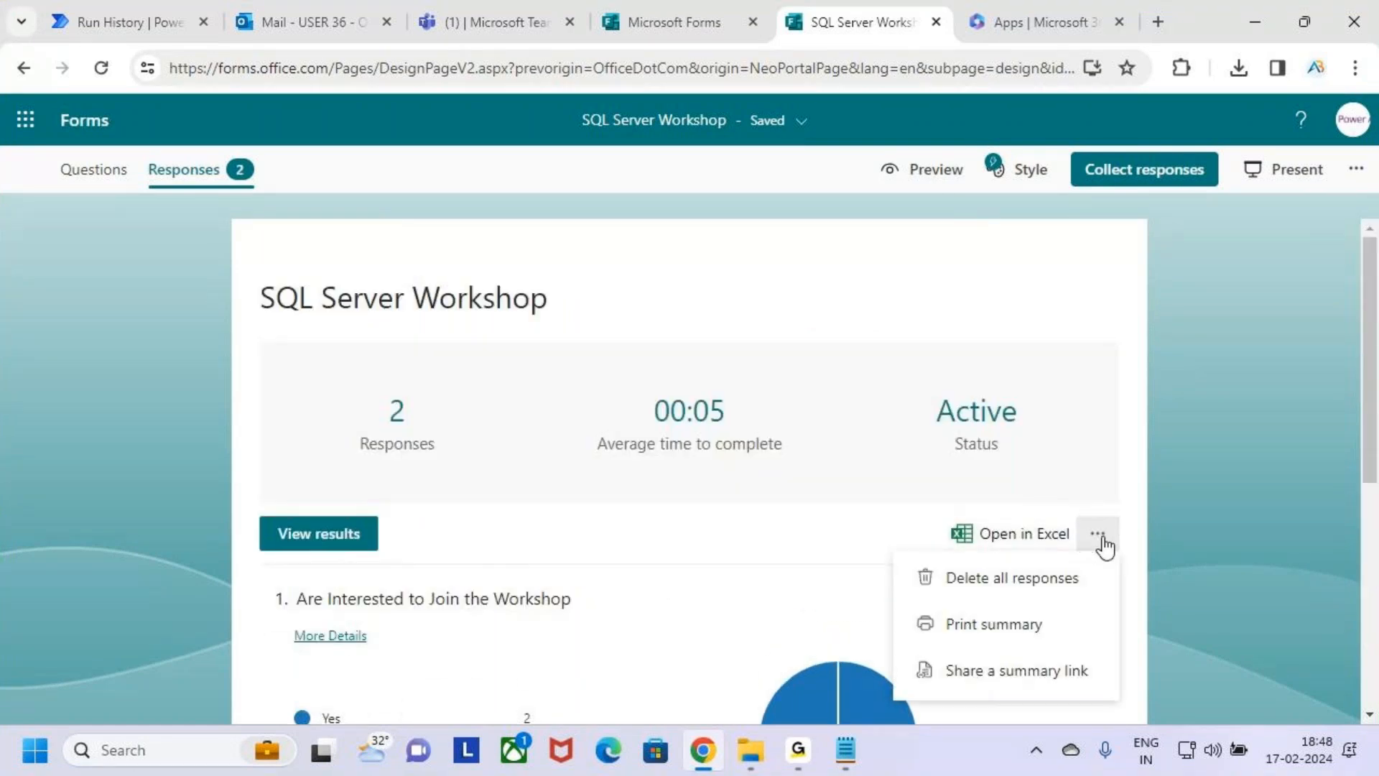
{"action": "left_click", "coordinate": [1054, 588]}
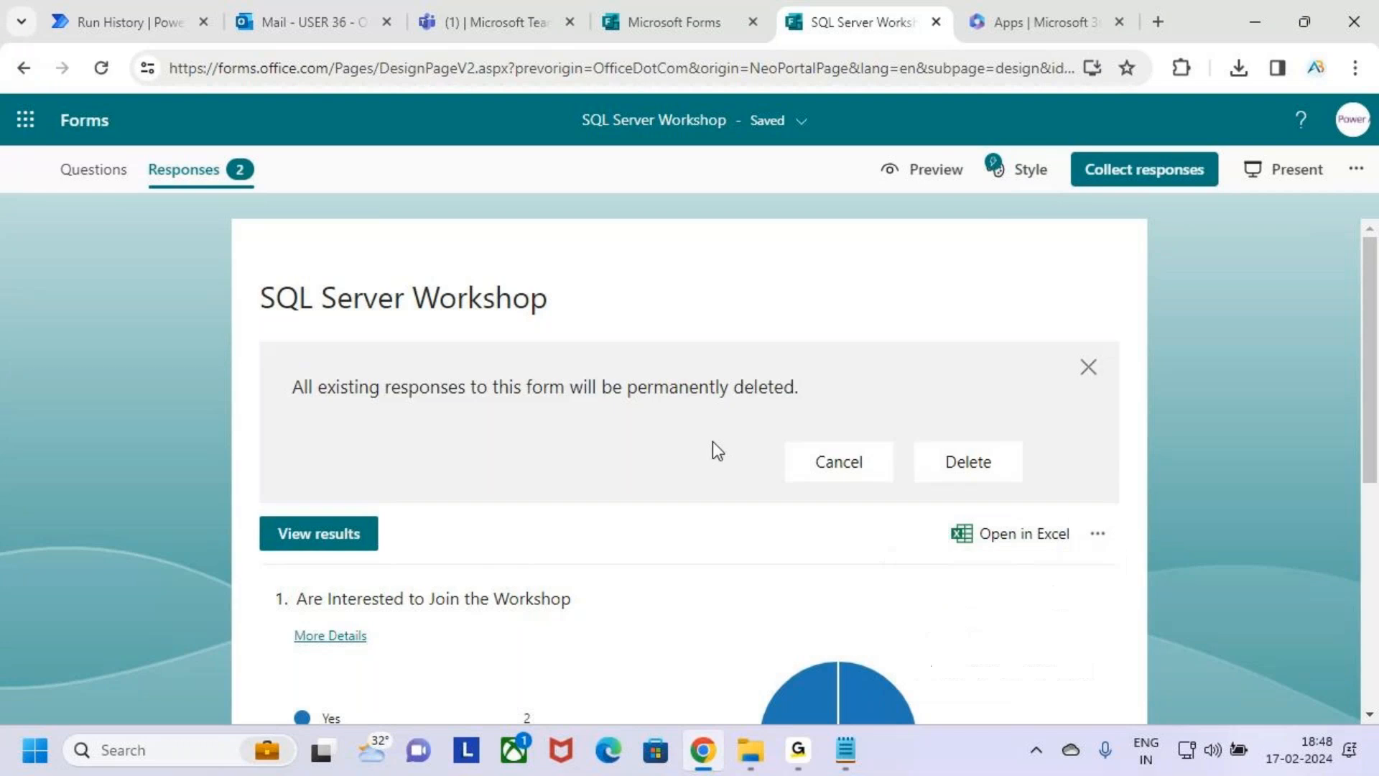
{"action": "left_click", "coordinate": [954, 479]}
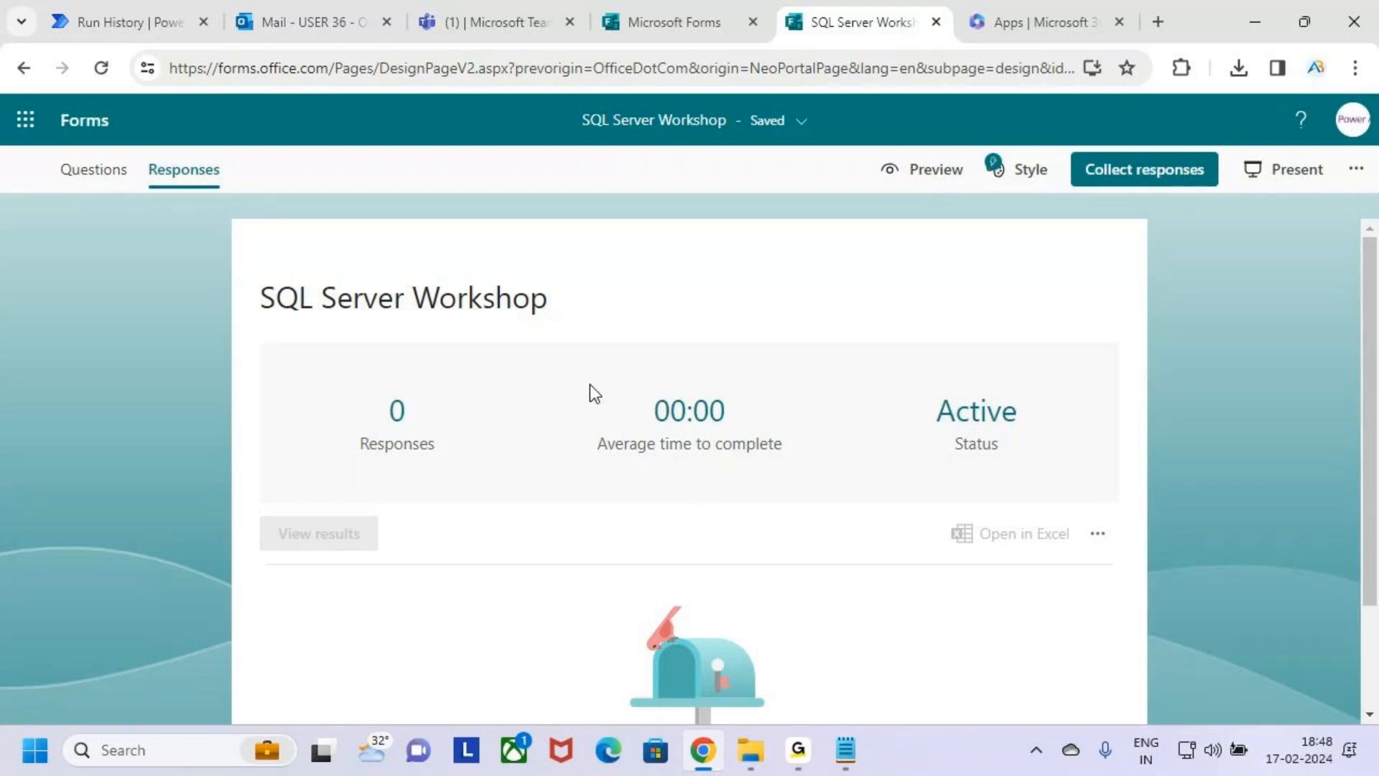
Preview the SQL Server Workshop form and examine the No option of the question about interest in joining the workshop.
{"action": "left_click", "coordinate": [932, 184]}
{"action": "scroll", "coordinate": [587, 498], "scroll_direction": "down", "scroll_amount": 2}
{"action": "key", "text": "ctrl+2"}
{"action": "left_click_drag", "start_coordinate": [262, 415], "coordinate": [616, 453]}
{"action": "mouse_move", "coordinate": [300, 522]}
{"action": "left_mouse_down"}
{"action": "mouse_move", "coordinate": [342, 543]}
{"action": "mouse_move", "coordinate": [305, 540]}
{"action": "mouse_move", "coordinate": [347, 546]}
{"action": "left_mouse_up"}
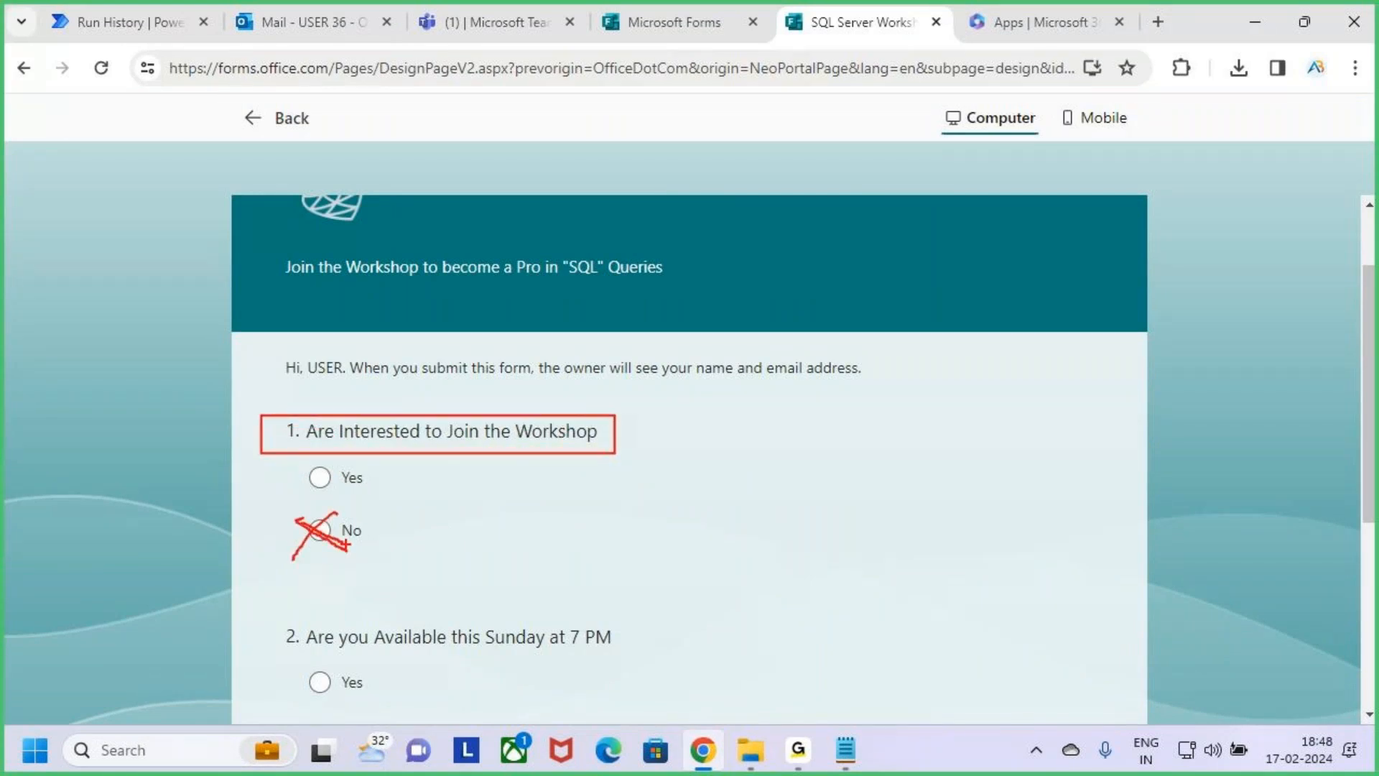
{"action": "key", "text": "Escape"}
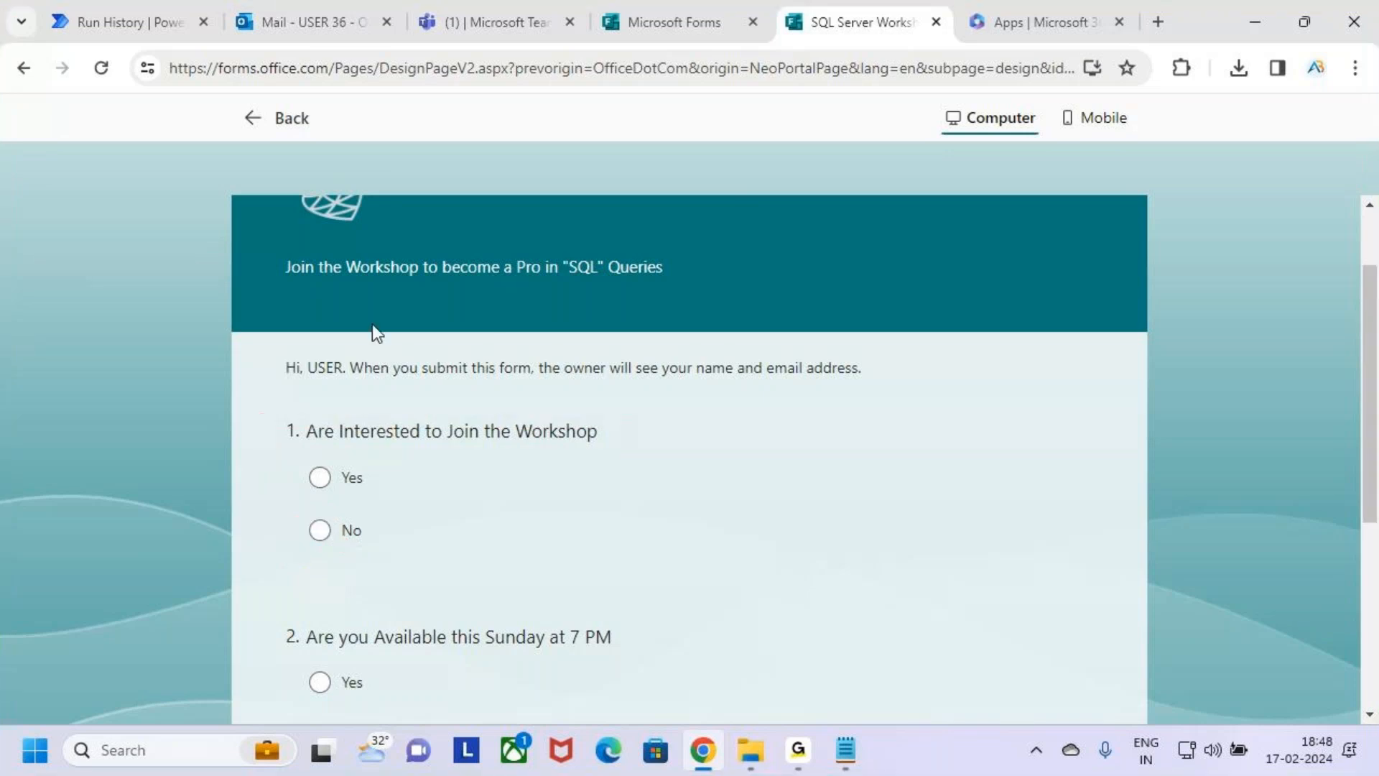
Switch to Microsoft Teams and remove both members from the SQL Server Workshop 18 Feb team, keeping only the owner.
{"action": "left_click", "coordinate": [316, 20]}
{"action": "left_click", "coordinate": [495, 21]}
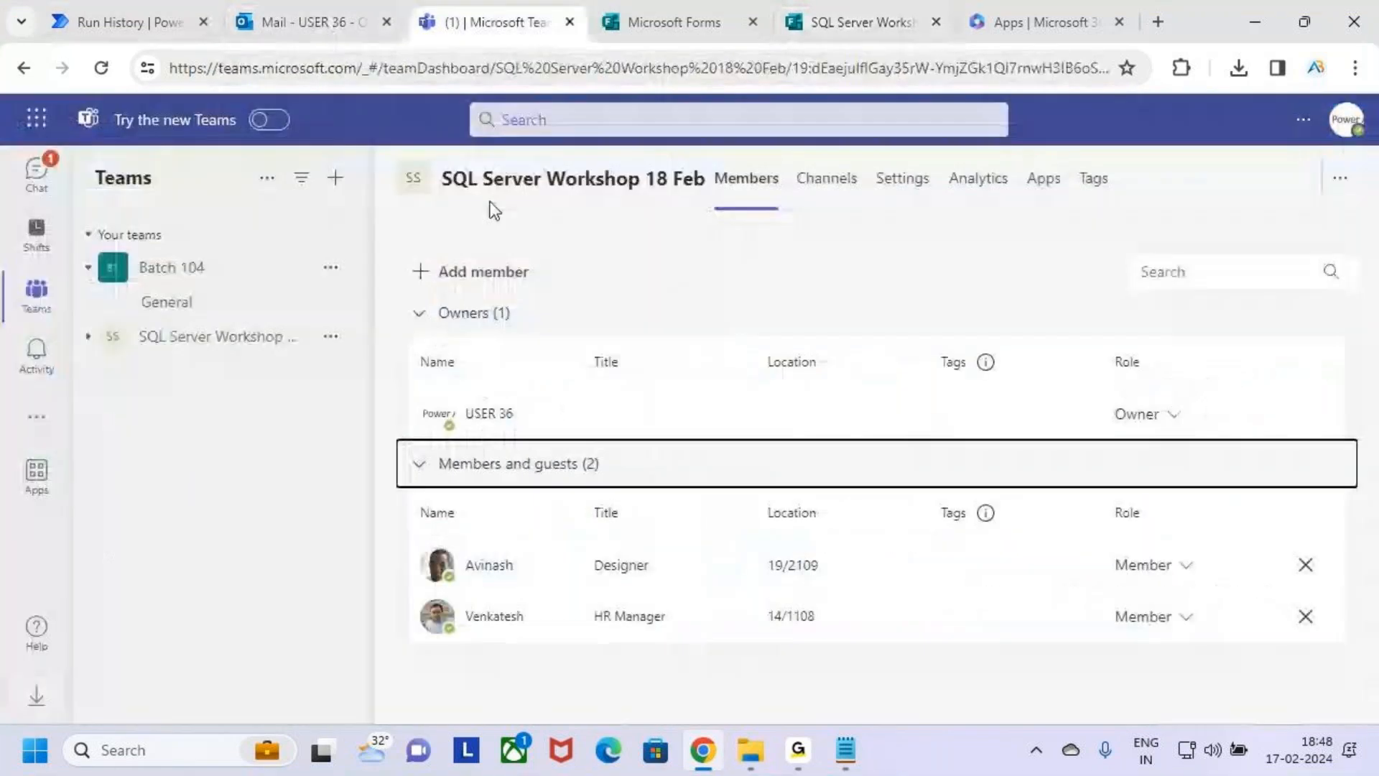
{"action": "left_click", "coordinate": [1309, 568]}
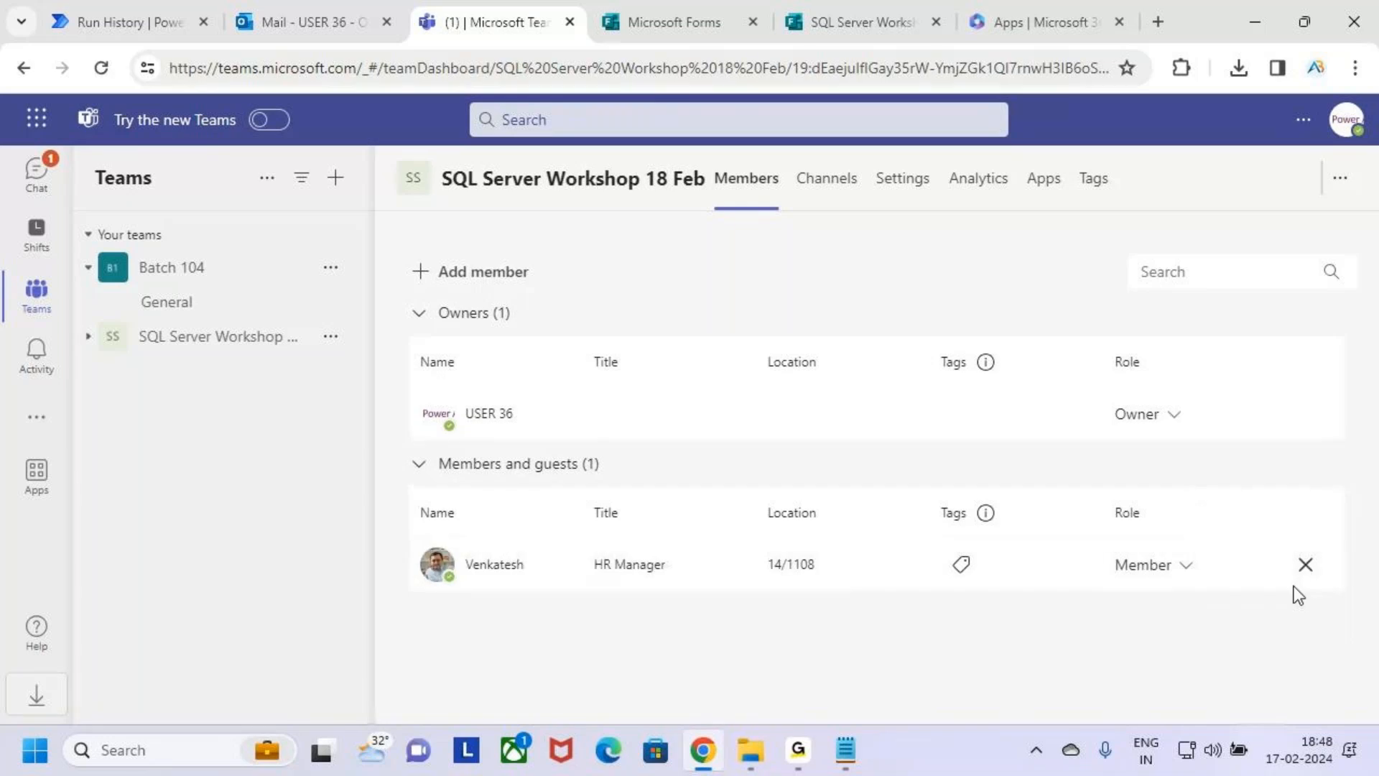
{"action": "left_click", "coordinate": [1307, 566]}
{"action": "key", "text": "ctrl+2"}
{"action": "left_click_drag", "start_coordinate": [437, 460], "coordinate": [770, 617]}
{"action": "left_click_drag", "start_coordinate": [742, 531], "coordinate": [825, 475]}
{"action": "key", "text": "Escape"}
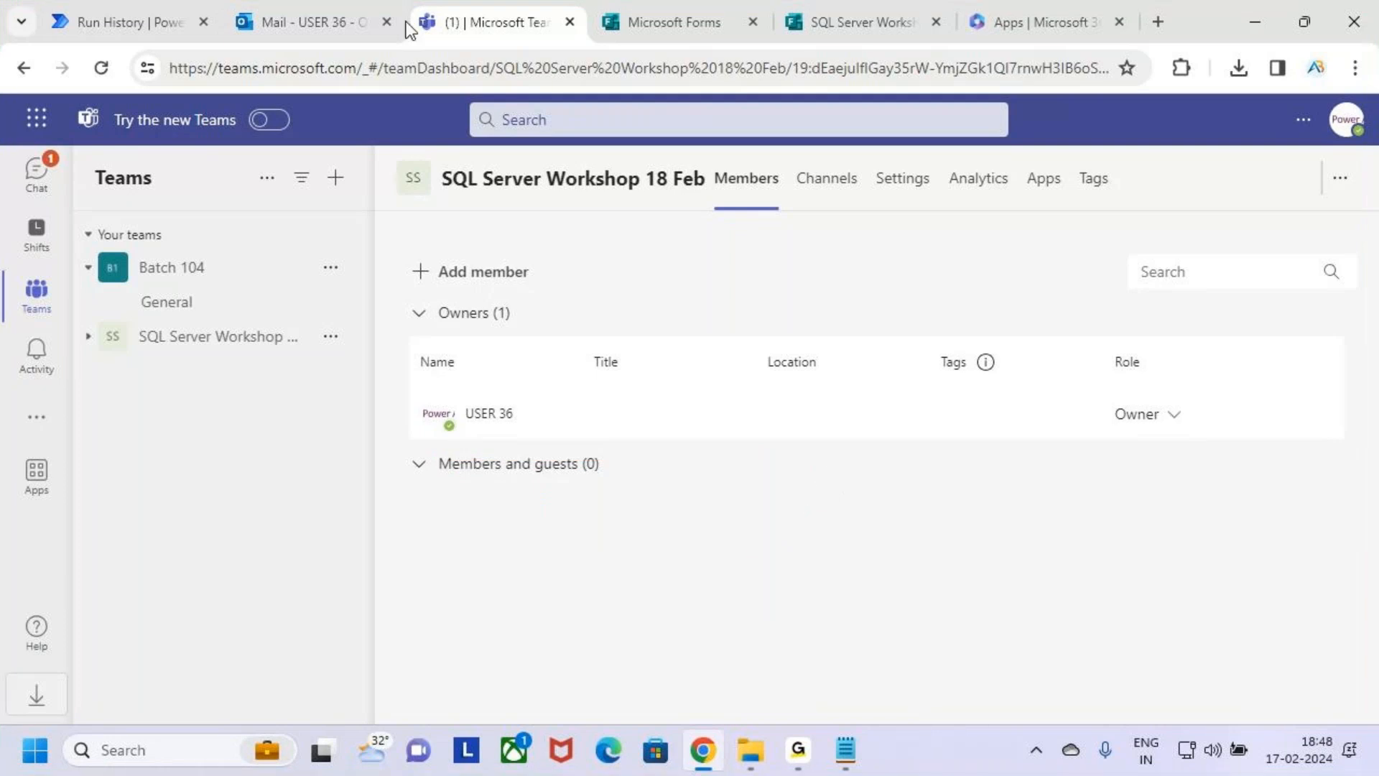
Switch back to the form preview and review the Yes and No options of the workshop interest question.
{"action": "left_click", "coordinate": [848, 21]}
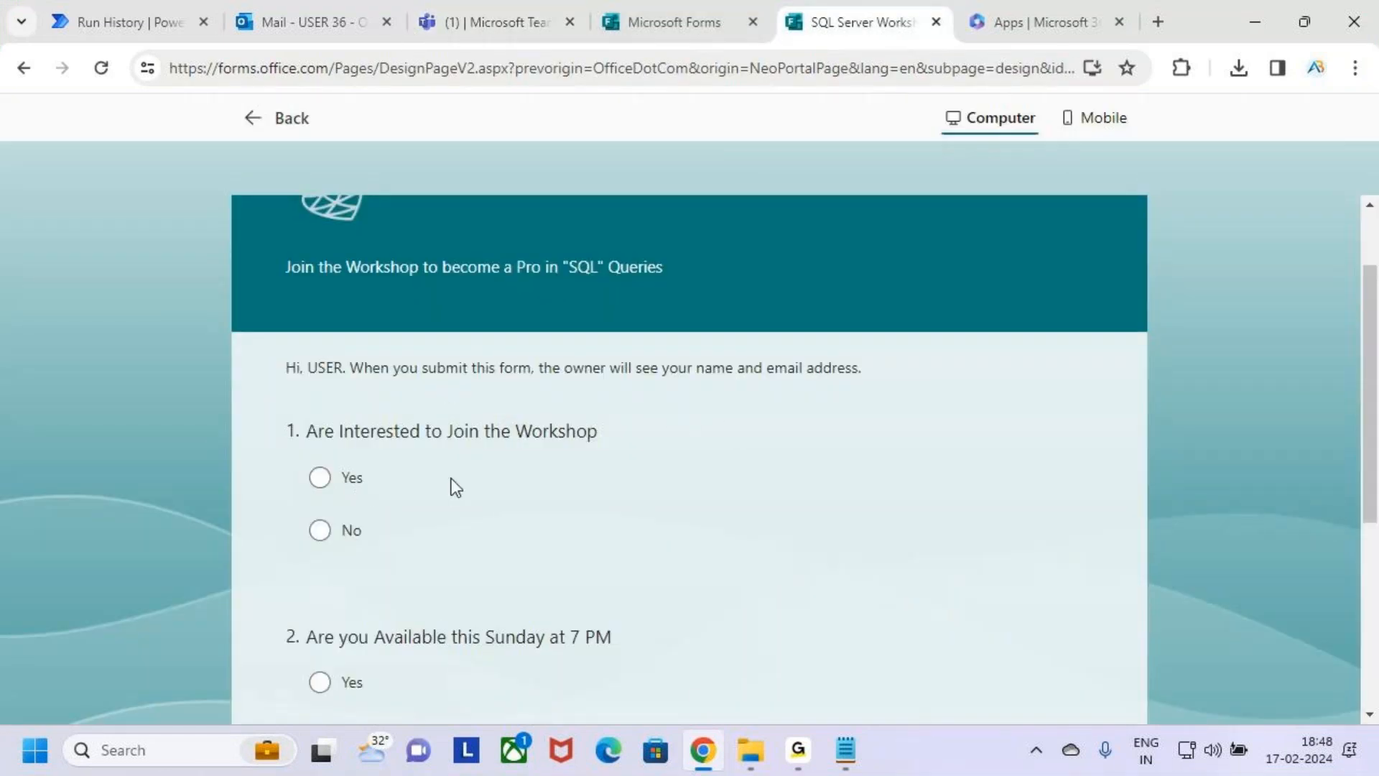
{"action": "key", "text": "ctrl+2"}
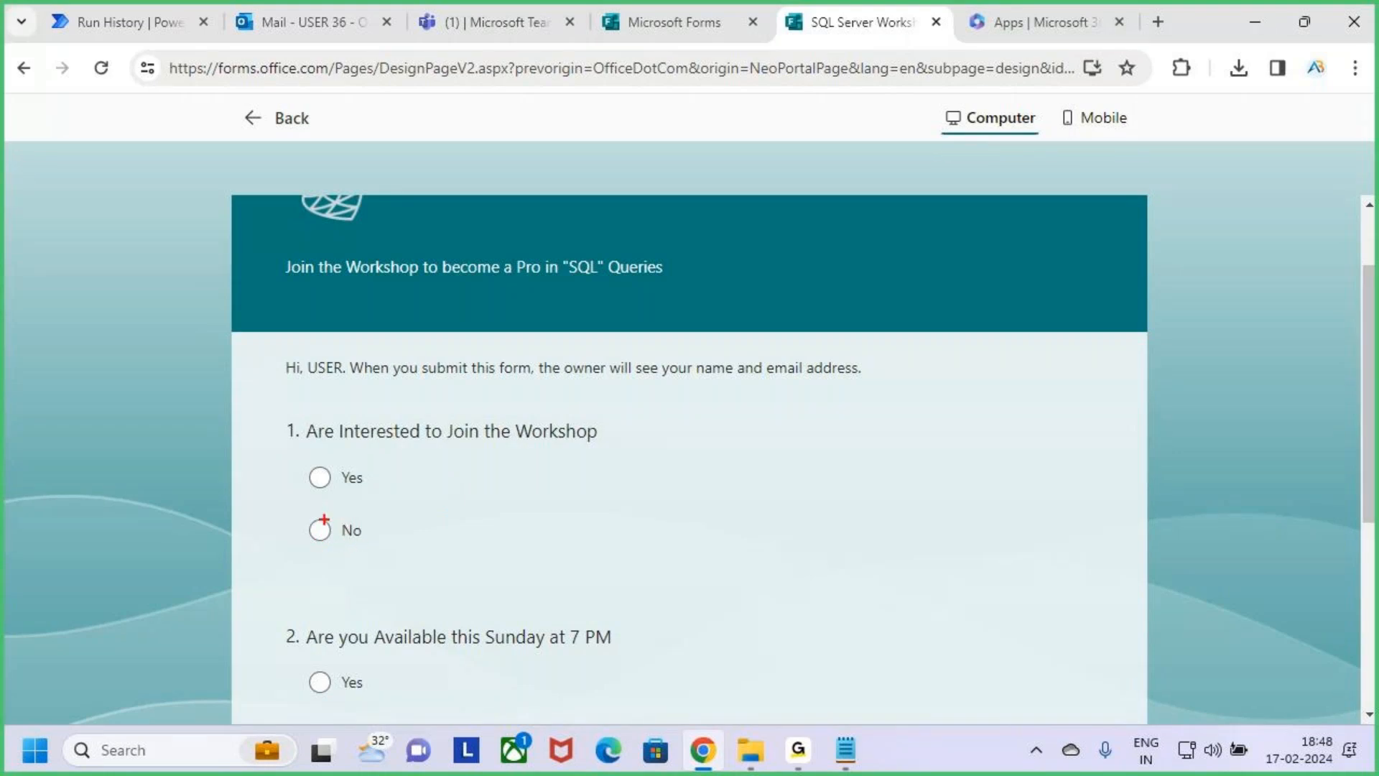
{"action": "left_click_drag", "start_coordinate": [349, 457], "coordinate": [522, 461]}
{"action": "left_click_drag", "start_coordinate": [319, 529], "coordinate": [382, 558]}
{"action": "left_click_drag", "start_coordinate": [365, 502], "coordinate": [309, 584]}
{"action": "key", "text": "Escape"}
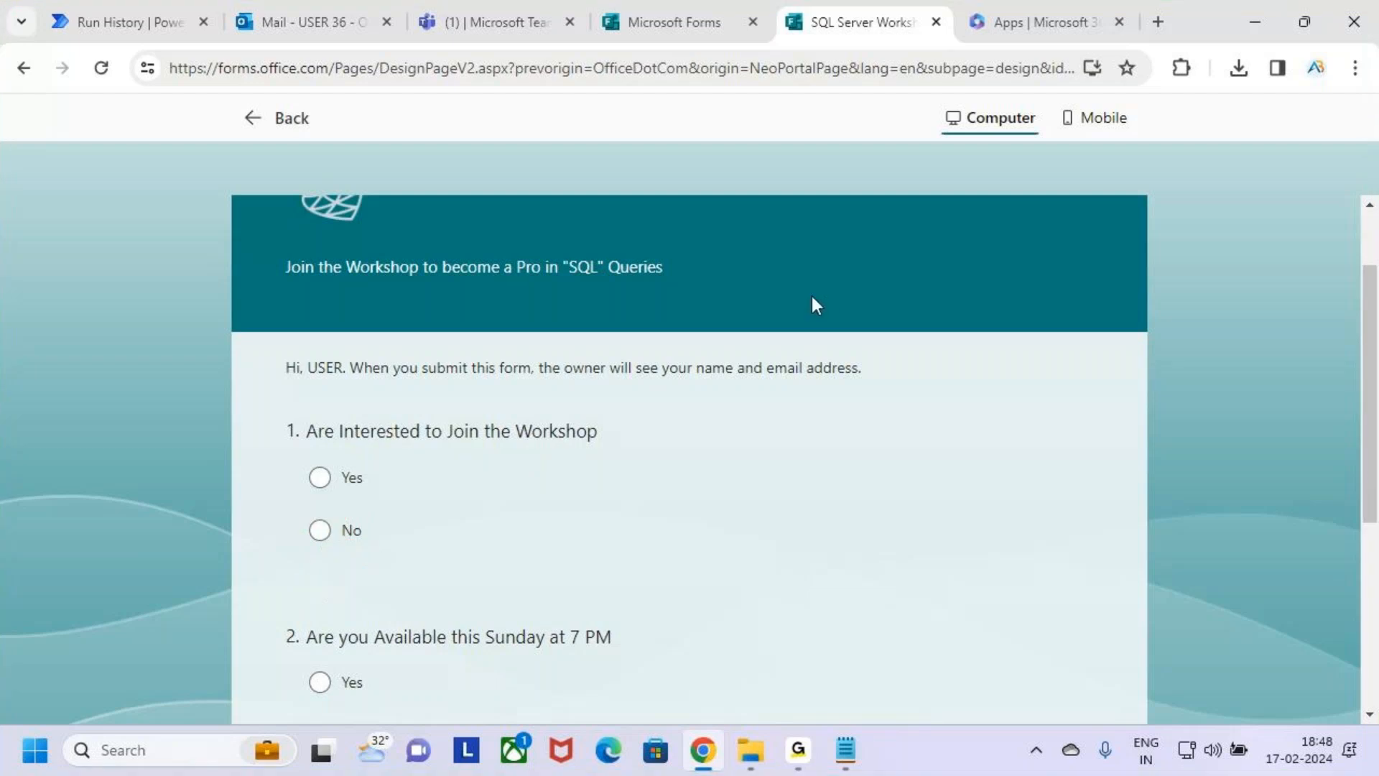
Switch to Microsoft Teams and open the group chat containing the SQL Server Workshop form invitation.
{"action": "left_click", "coordinate": [471, 5]}
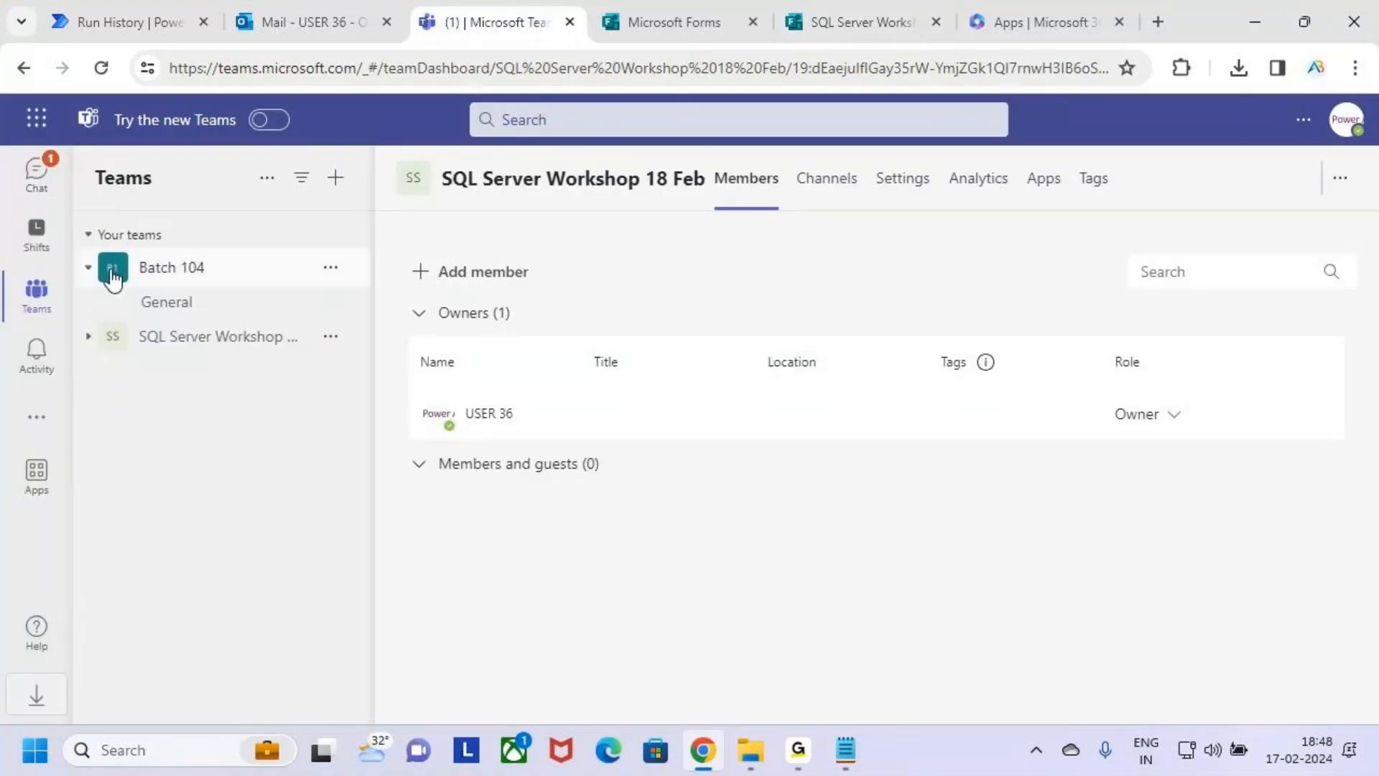
{"action": "left_click", "coordinate": [42, 179]}
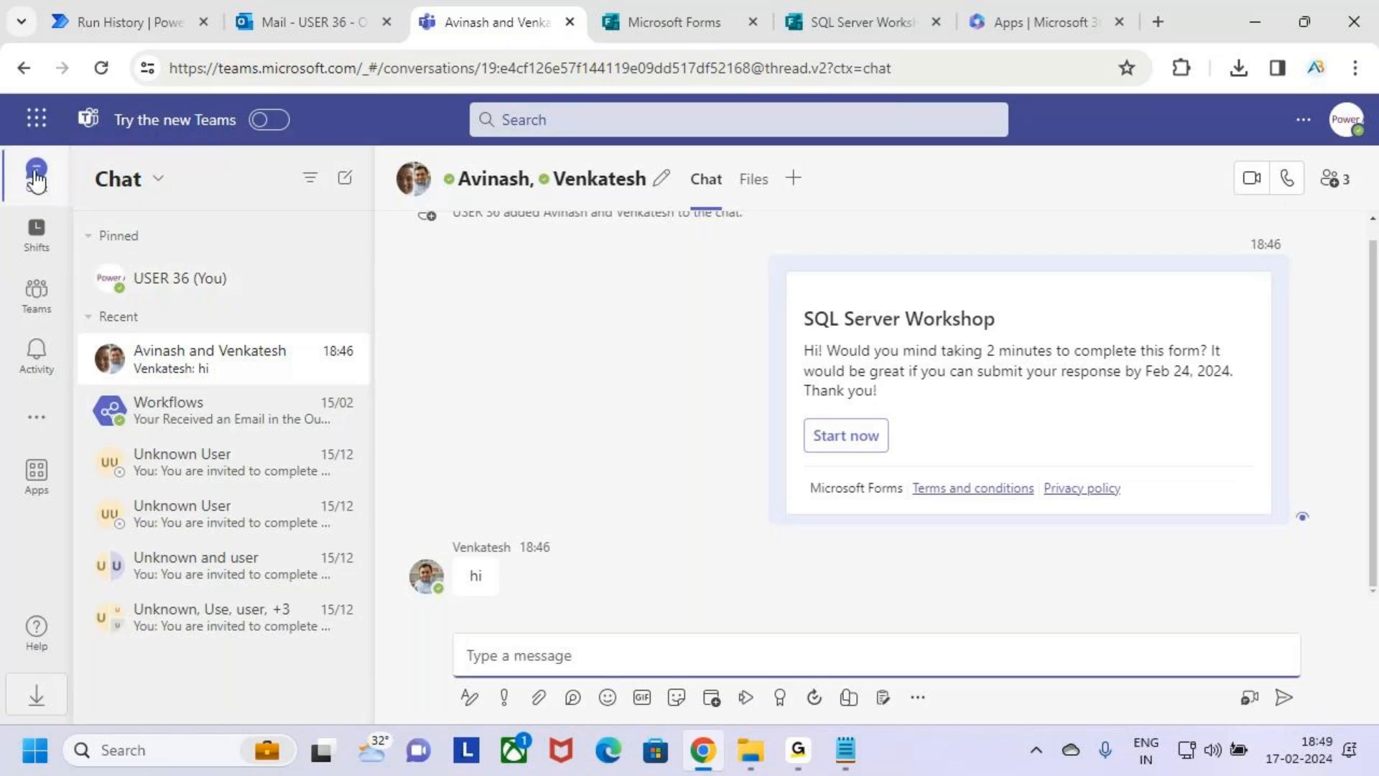
Switch to Microsoft Forms, leave the form preview and review the new answers to both SQL Server Workshop questions.
{"action": "left_click", "coordinate": [684, 17]}
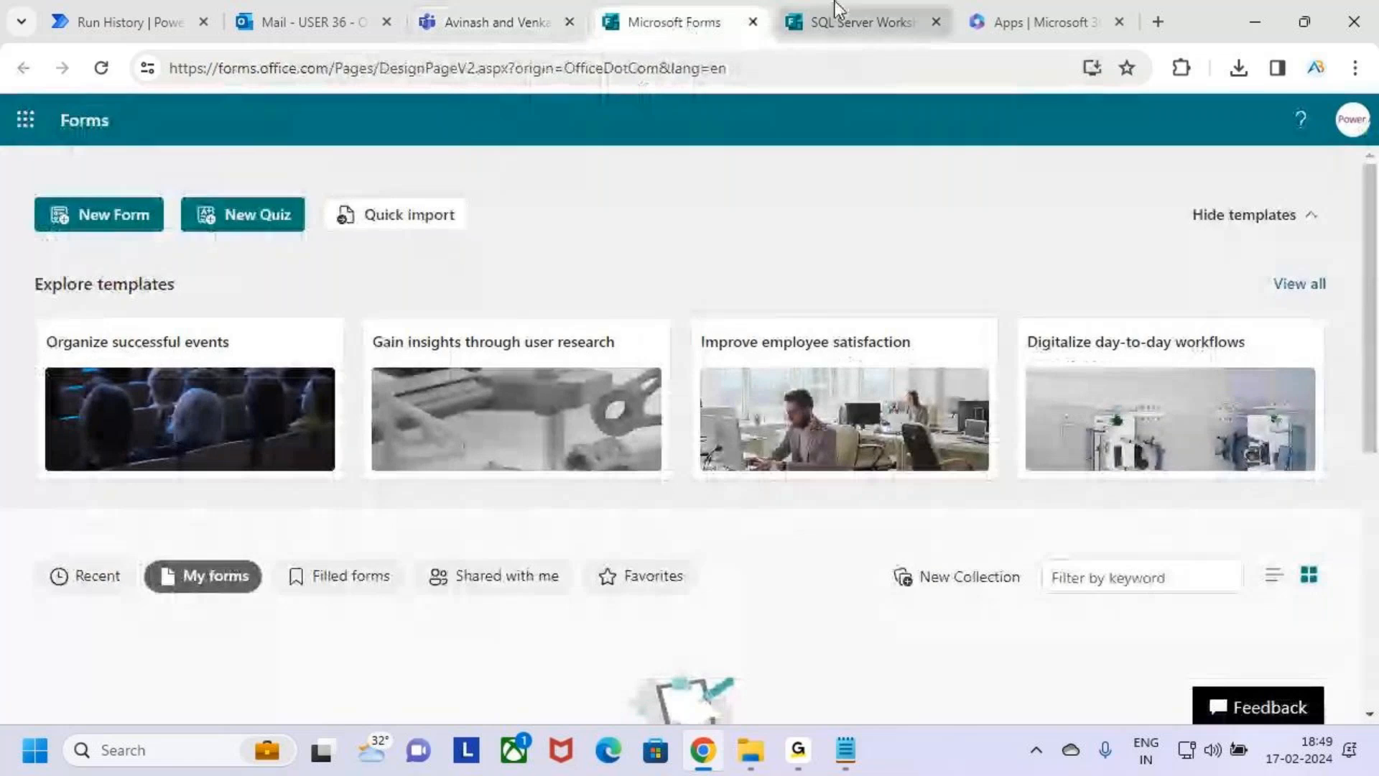
{"action": "left_click", "coordinate": [855, 21]}
{"action": "left_click", "coordinate": [260, 118]}
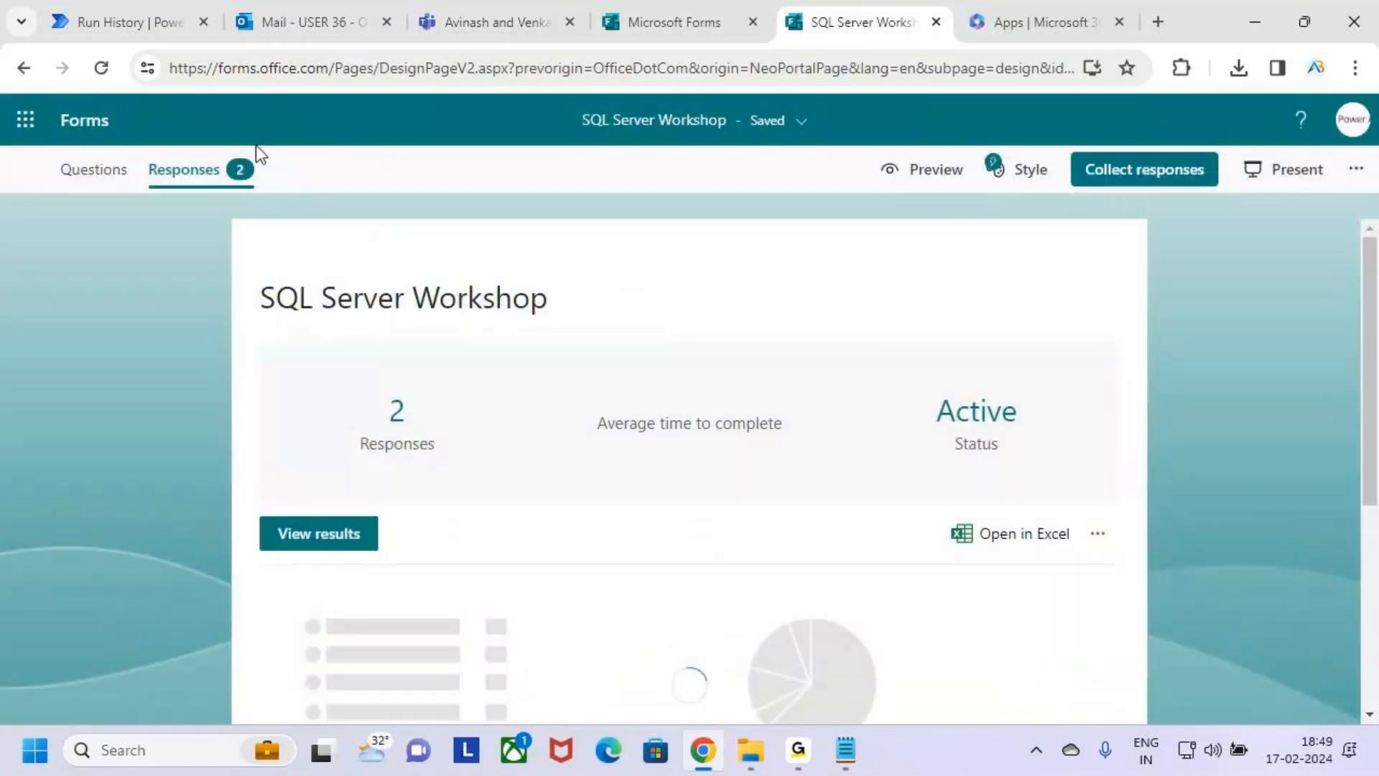
{"action": "scroll", "coordinate": [557, 452], "scroll_direction": "down", "scroll_amount": 4}
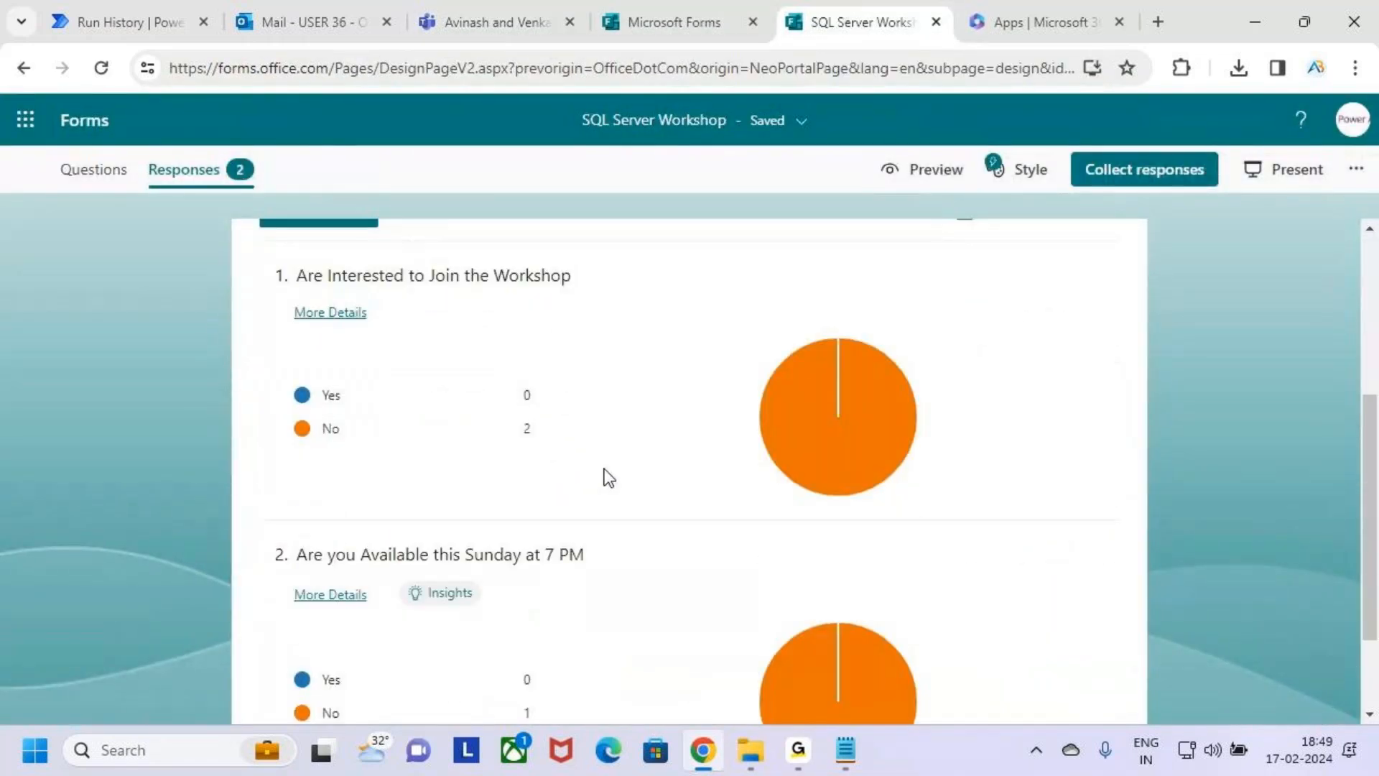
{"action": "scroll", "coordinate": [604, 482], "scroll_direction": "down", "scroll_amount": 2}
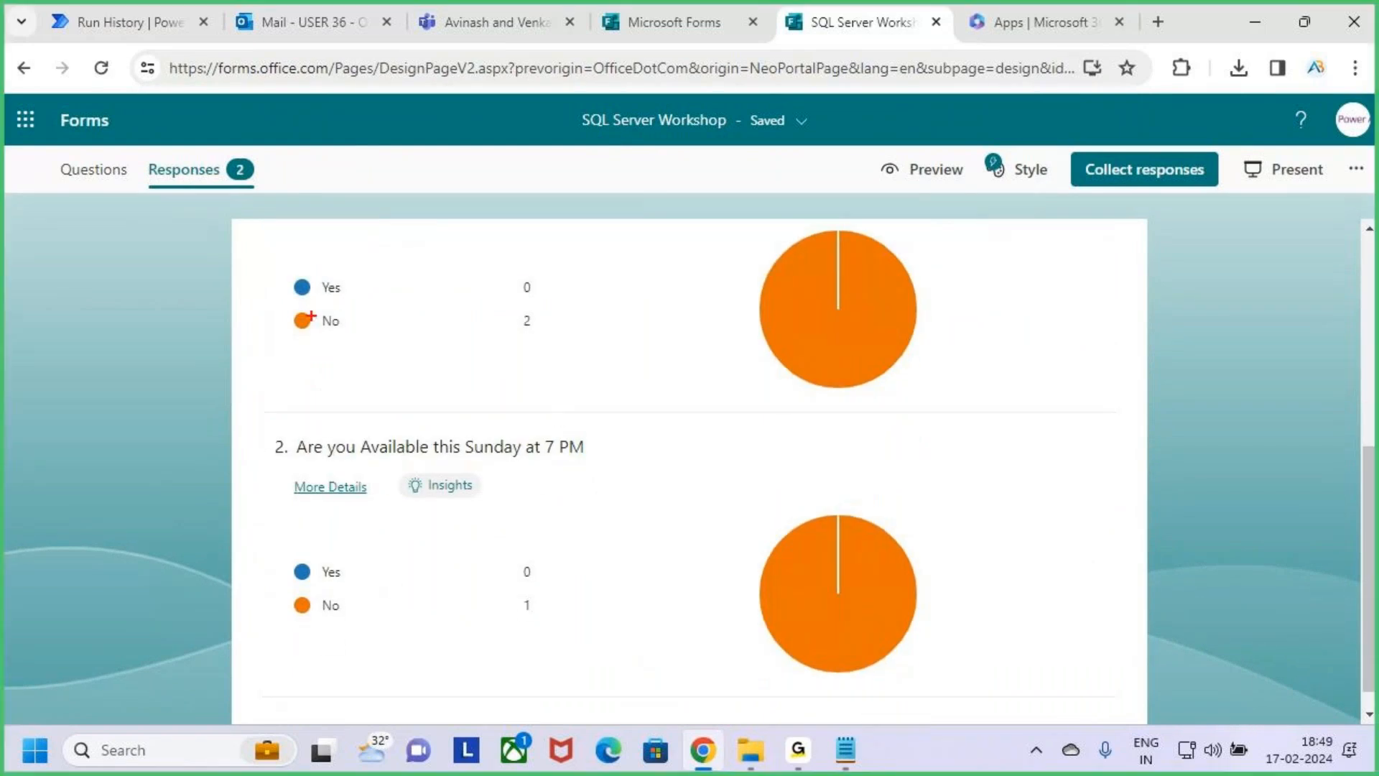
{"action": "scroll", "coordinate": [530, 438], "scroll_direction": "up", "scroll_amount": 2}
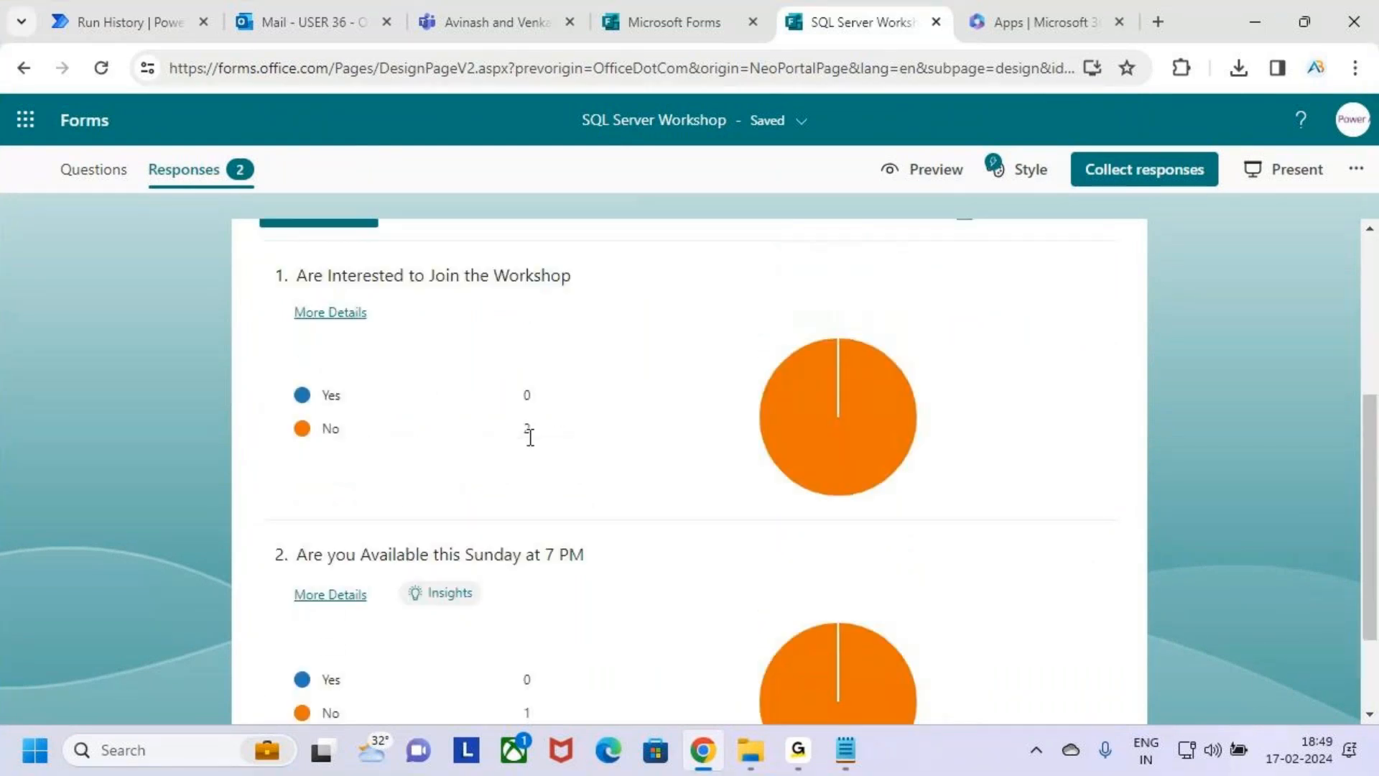
{"action": "left_click_drag", "start_coordinate": [374, 292], "coordinate": [523, 291]}
{"action": "mouse_move", "coordinate": [278, 410]}
{"action": "left_mouse_down"}
{"action": "mouse_move", "coordinate": [564, 454]}
{"action": "mouse_move", "coordinate": [645, 350]}
{"action": "left_mouse_up"}
{"action": "key", "text": "Escape"}
Switch to Power Automate and examine the Add a member to a team and Send an email (V2) actions in the flow run.
{"action": "left_click", "coordinate": [96, 10]}
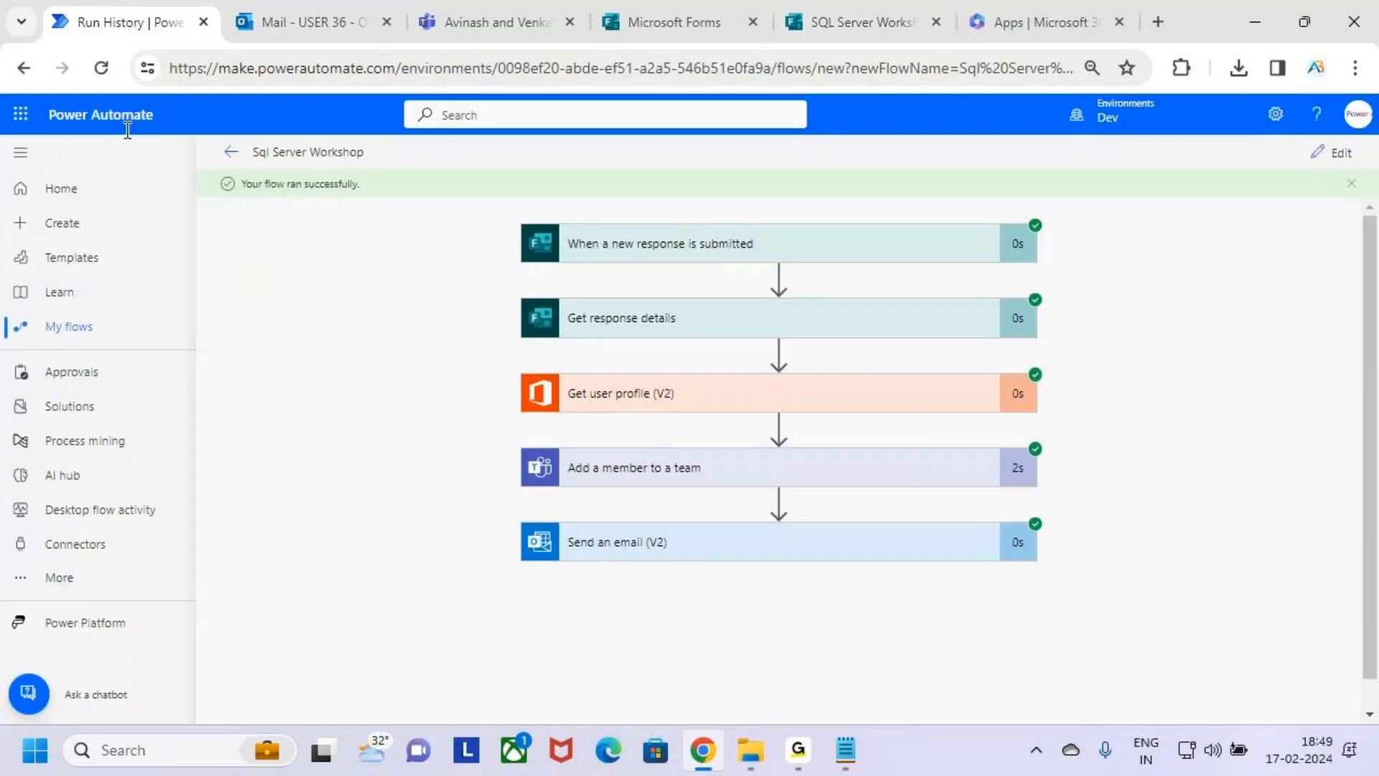
{"action": "key", "text": "ctrl+2"}
{"action": "left_click_drag", "start_coordinate": [518, 439], "coordinate": [959, 494]}
{"action": "left_click_drag", "start_coordinate": [520, 519], "coordinate": [937, 576]}
{"action": "key", "text": "Escape"}
Switch to Microsoft Forms and review the Yes and No answers to the question about joining the workshop.
{"action": "left_click", "coordinate": [876, 3]}
{"action": "key", "text": "ctrl+2"}
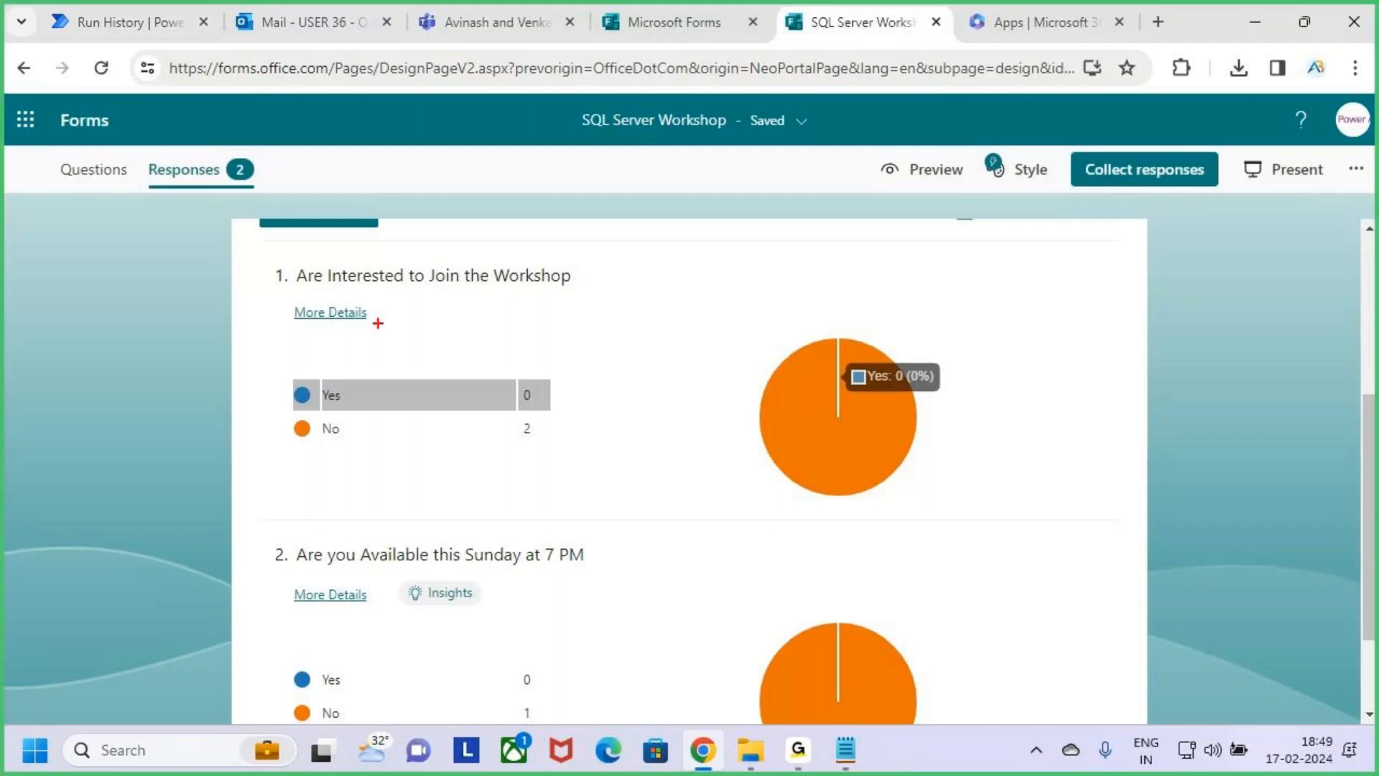
{"action": "mouse_move", "coordinate": [268, 249]}
{"action": "left_mouse_down"}
{"action": "mouse_move", "coordinate": [343, 291]}
{"action": "mouse_move", "coordinate": [605, 302]}
{"action": "mouse_move", "coordinate": [596, 282]}
{"action": "mouse_move", "coordinate": [657, 209]}
{"action": "left_mouse_up"}
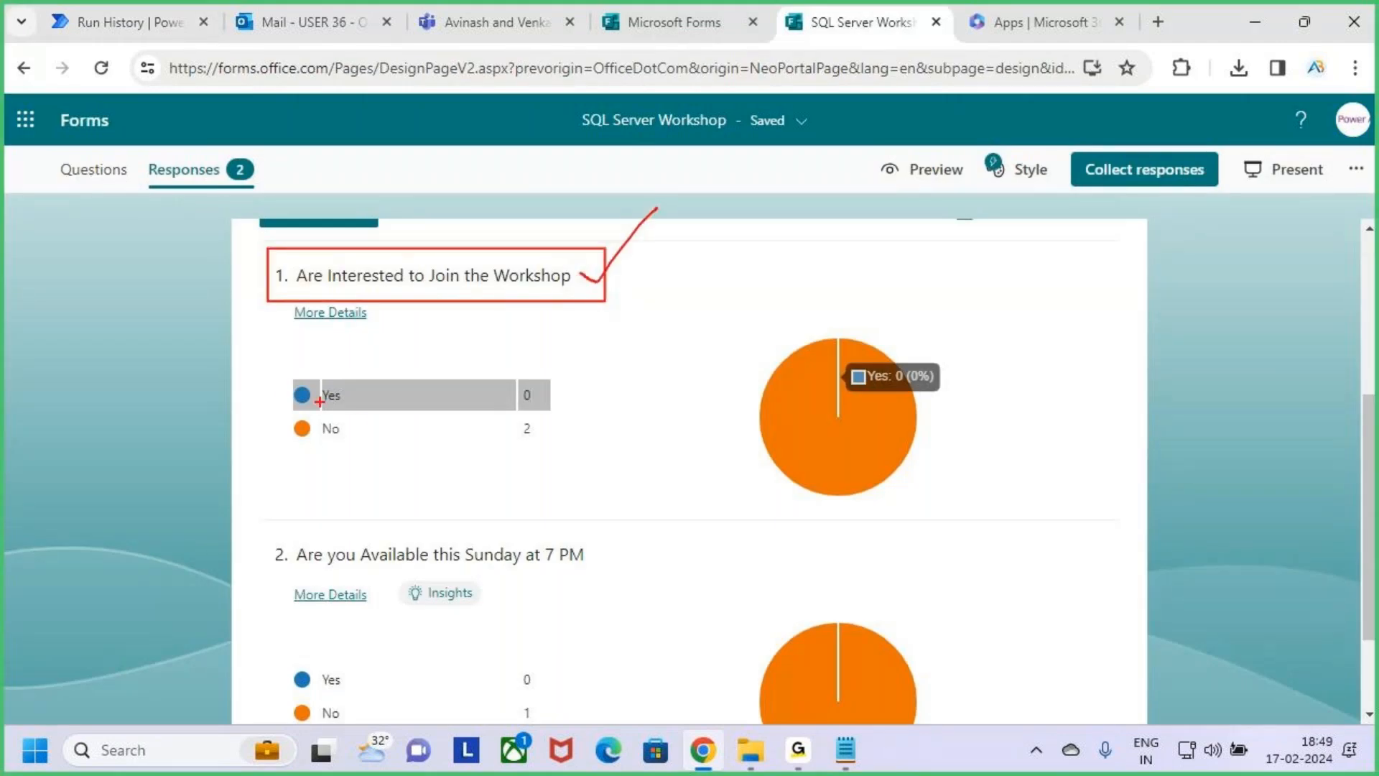
{"action": "left_click_drag", "start_coordinate": [280, 389], "coordinate": [357, 325]}
{"action": "left_click_drag", "start_coordinate": [300, 419], "coordinate": [340, 445]}
{"action": "left_click_drag", "start_coordinate": [329, 392], "coordinate": [276, 498]}
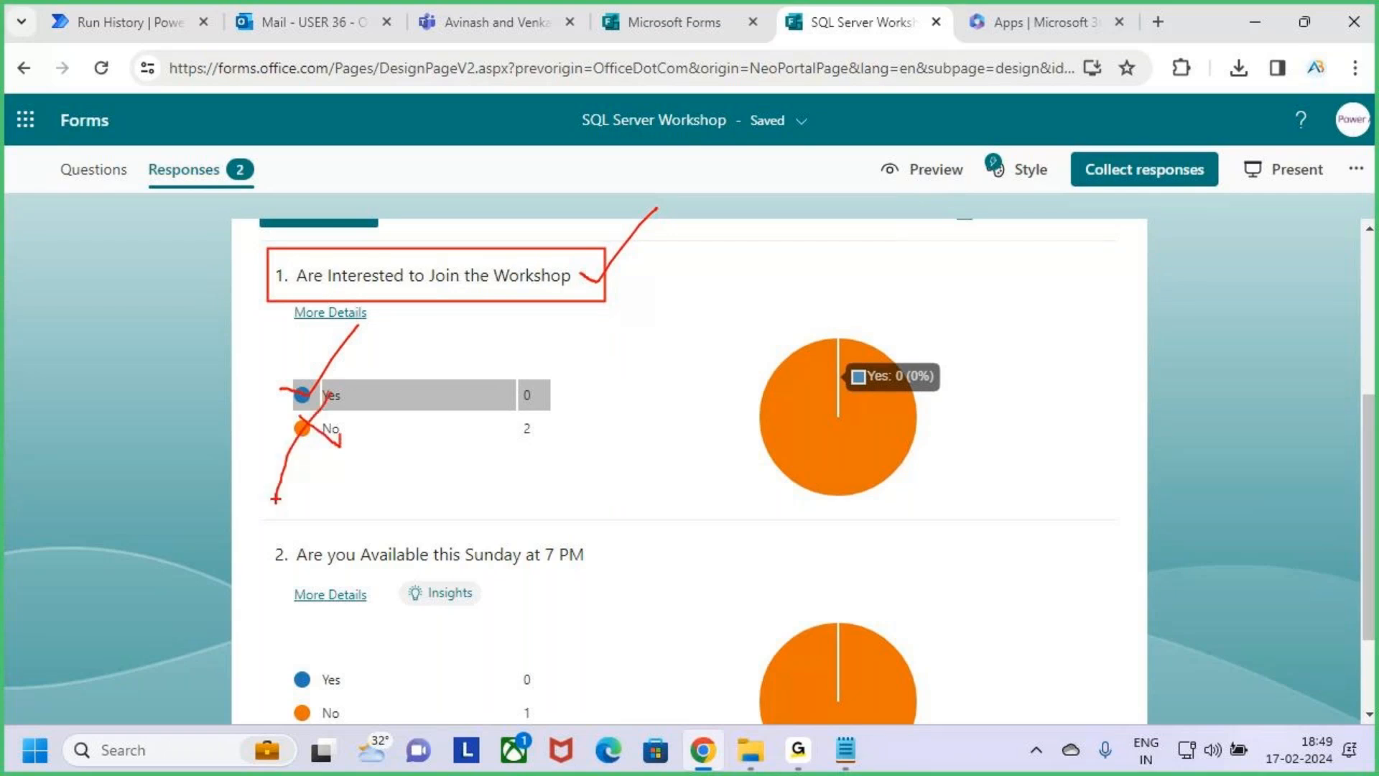
{"action": "key", "text": "Escape"}
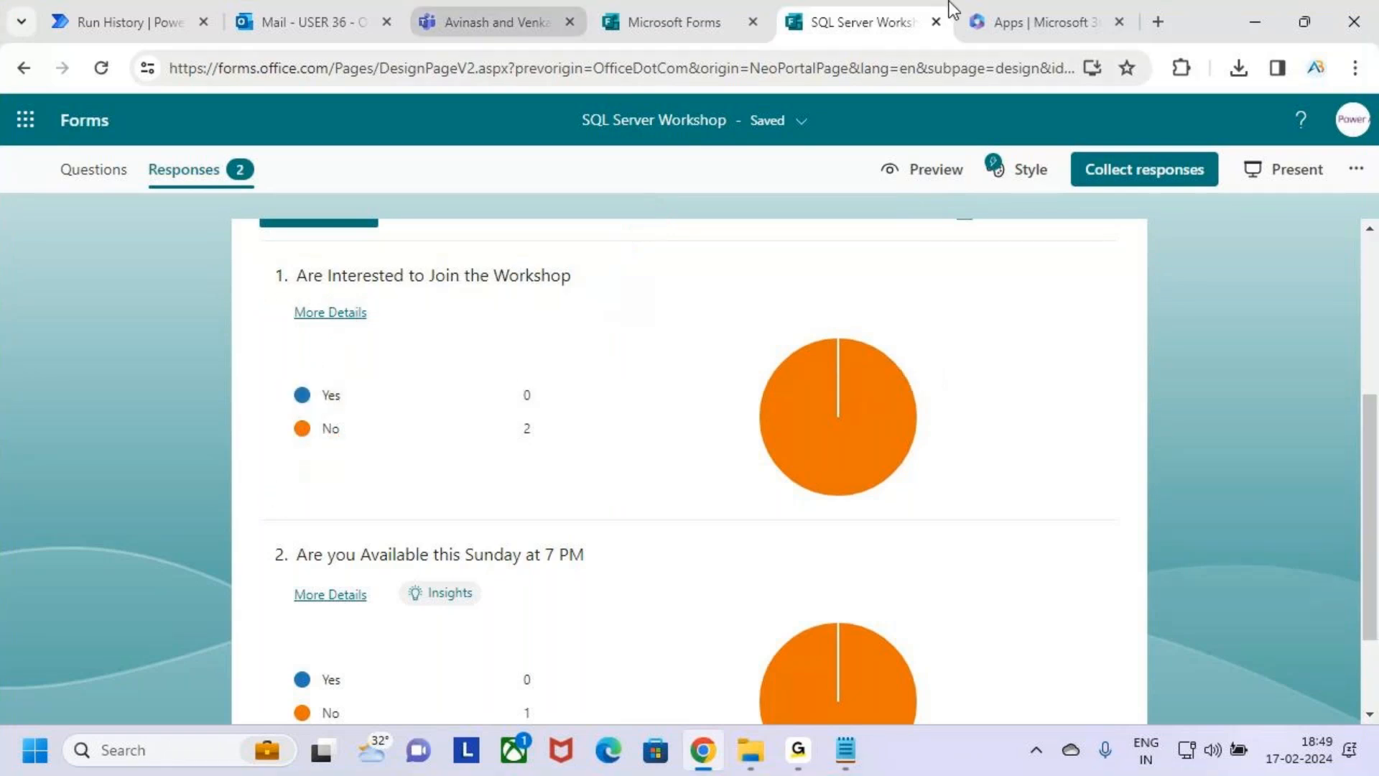
Switch to Microsoft Teams and view the members and guests of the SQL Server Workshop 18 Feb team.
{"action": "left_click", "coordinate": [495, 23]}
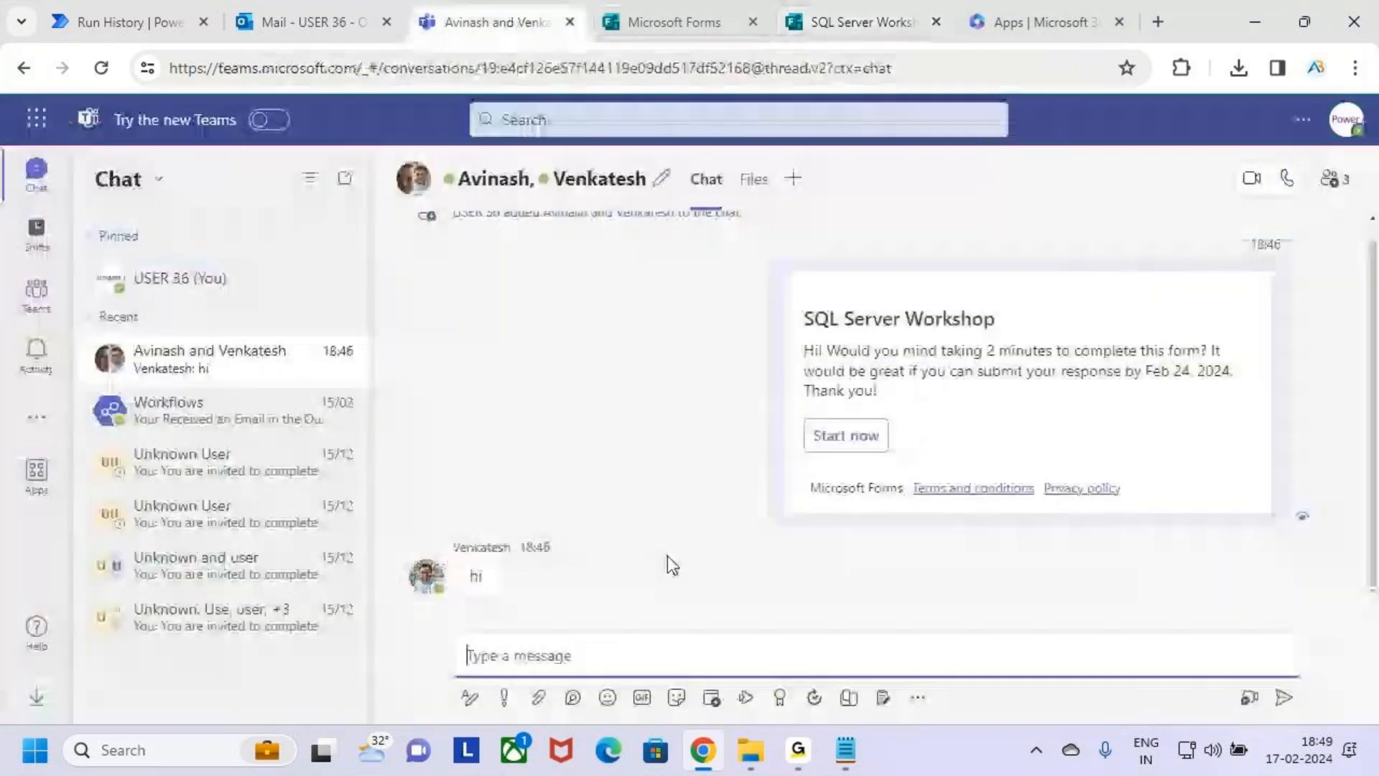
{"action": "left_click", "coordinate": [119, 22]}
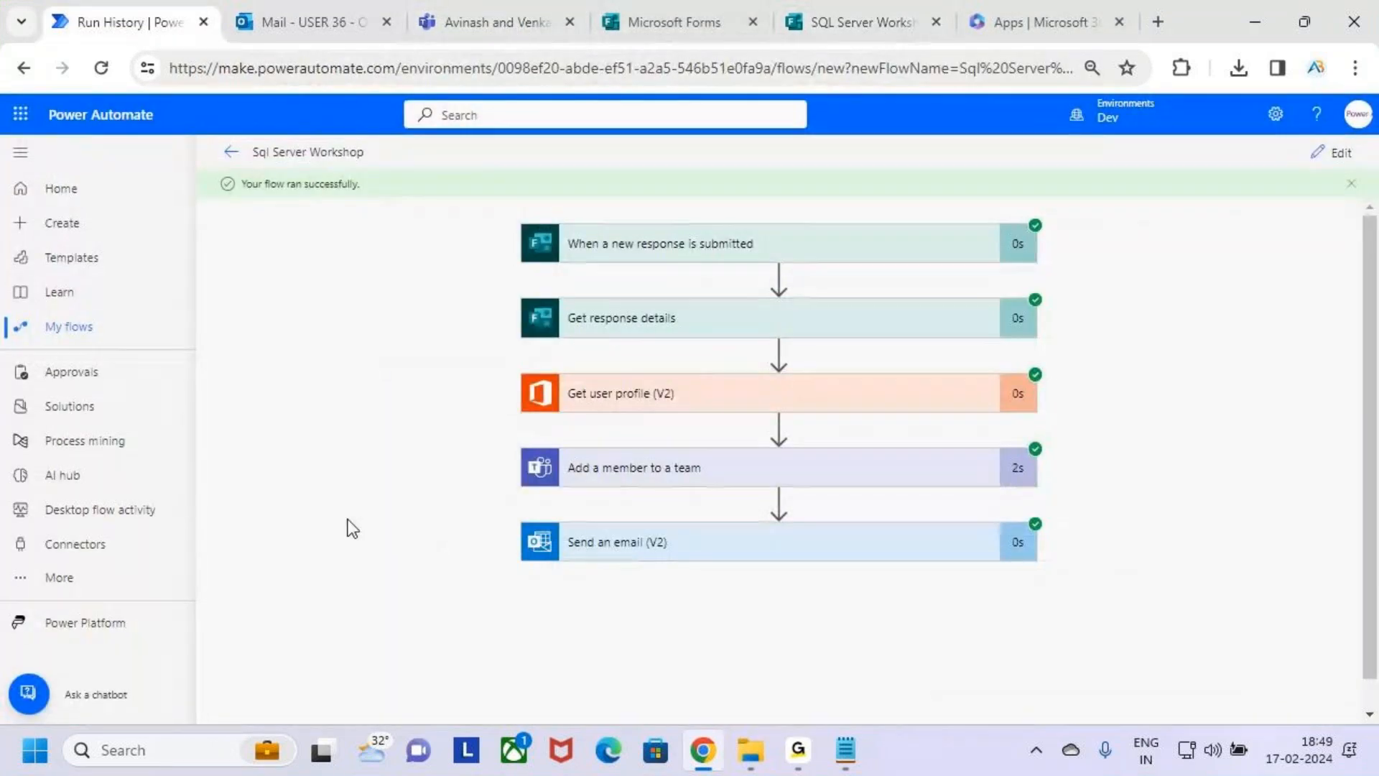
{"action": "left_click", "coordinate": [496, 22]}
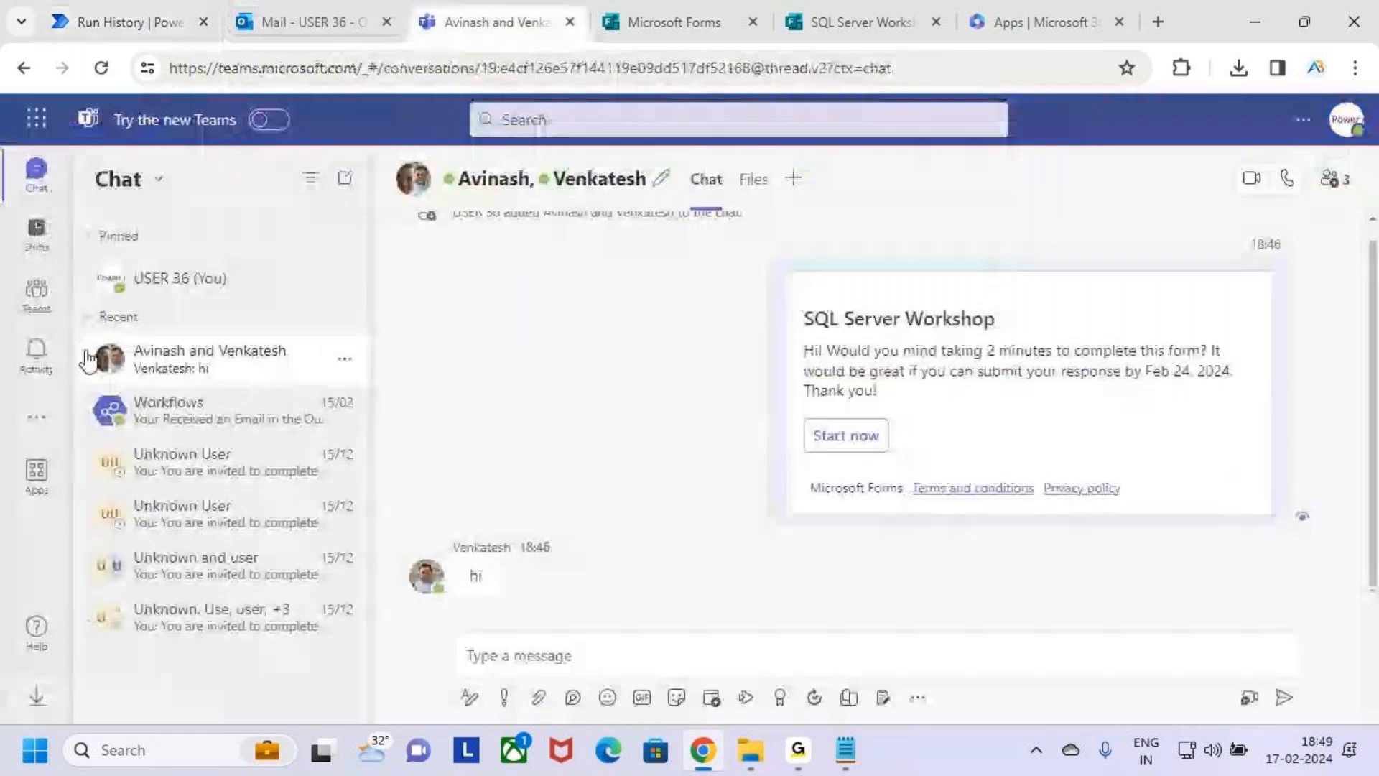
{"action": "left_click", "coordinate": [36, 293]}
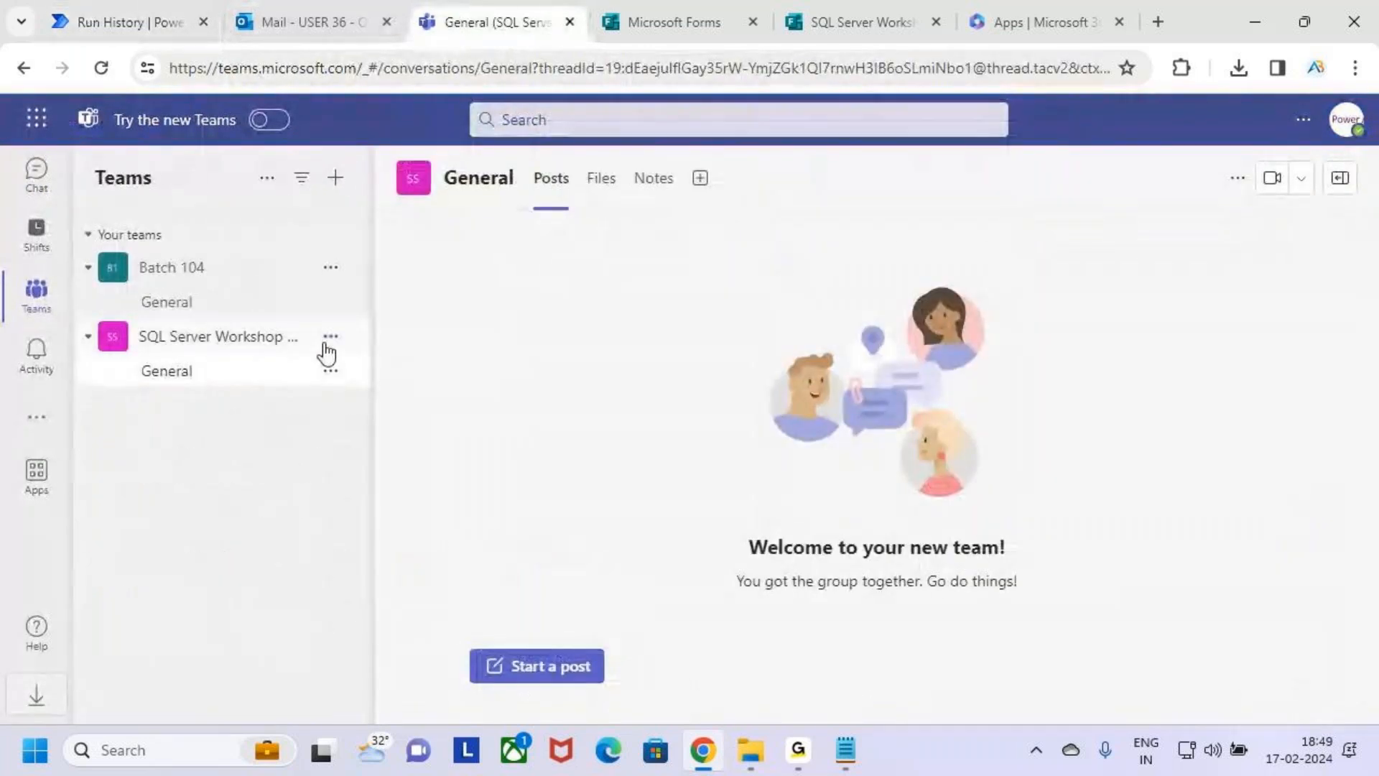
{"action": "left_click", "coordinate": [331, 337]}
{"action": "left_click", "coordinate": [296, 429]}
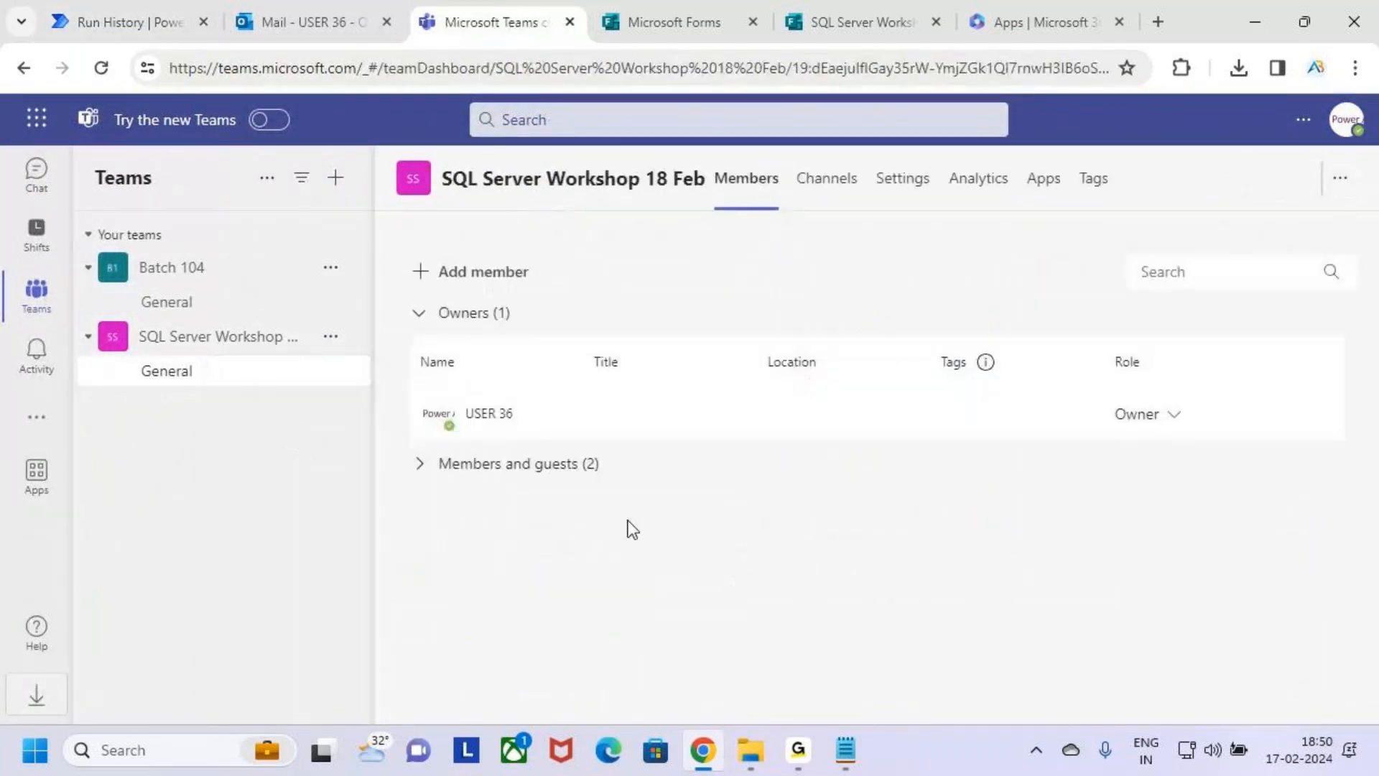
{"action": "left_click", "coordinate": [465, 470]}
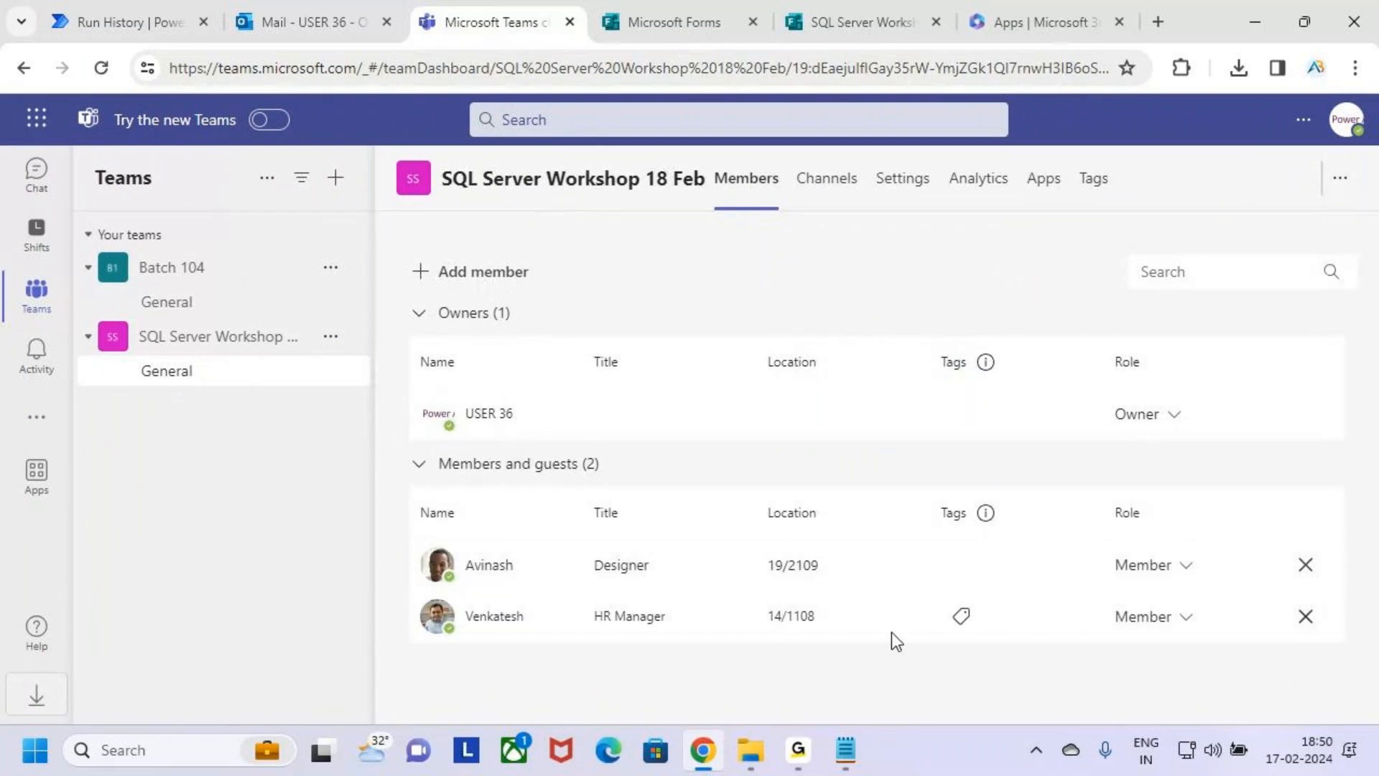
Switch to Microsoft Forms and examine the No responses to the workshop interest question.
{"action": "left_click", "coordinate": [842, 10]}
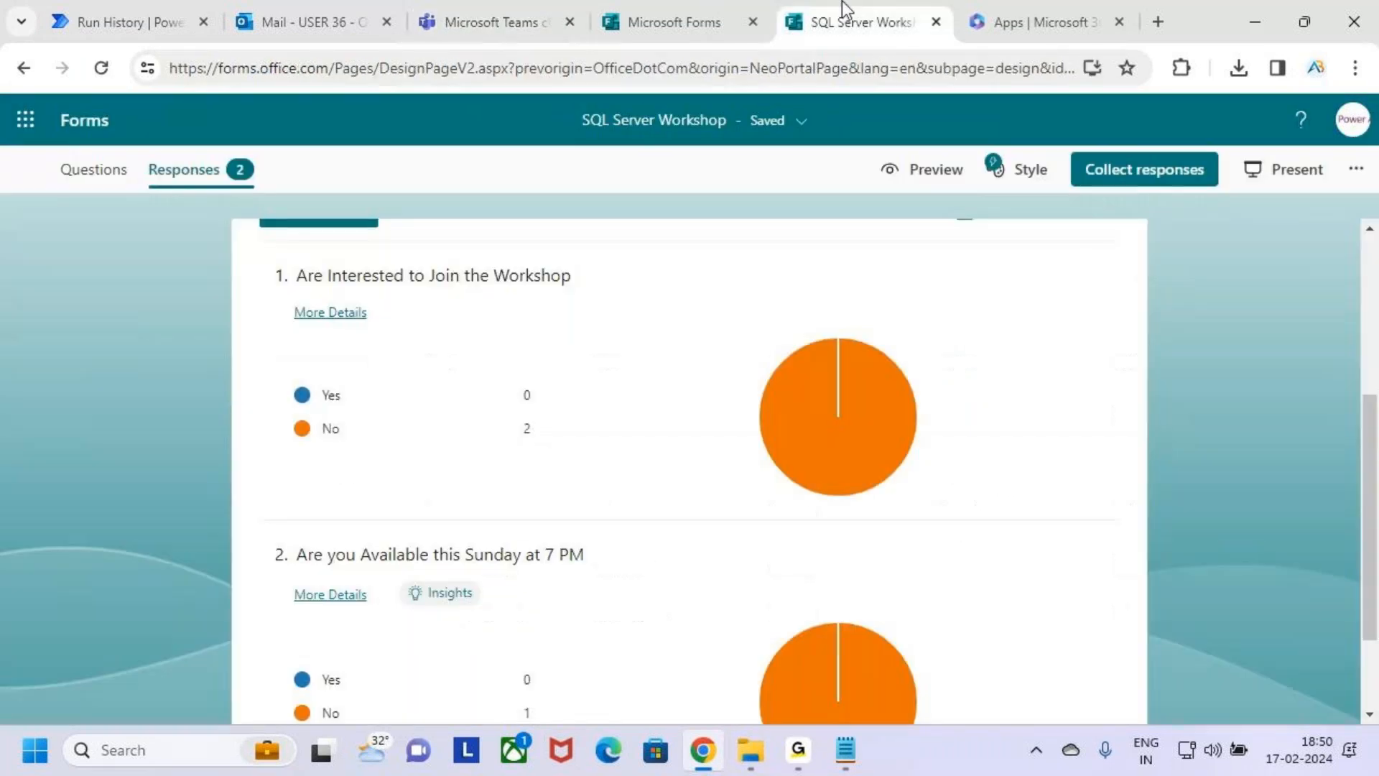
{"action": "scroll", "coordinate": [506, 437], "scroll_direction": "up", "scroll_amount": 3}
{"action": "scroll", "coordinate": [563, 503], "scroll_direction": "down", "scroll_amount": 2}
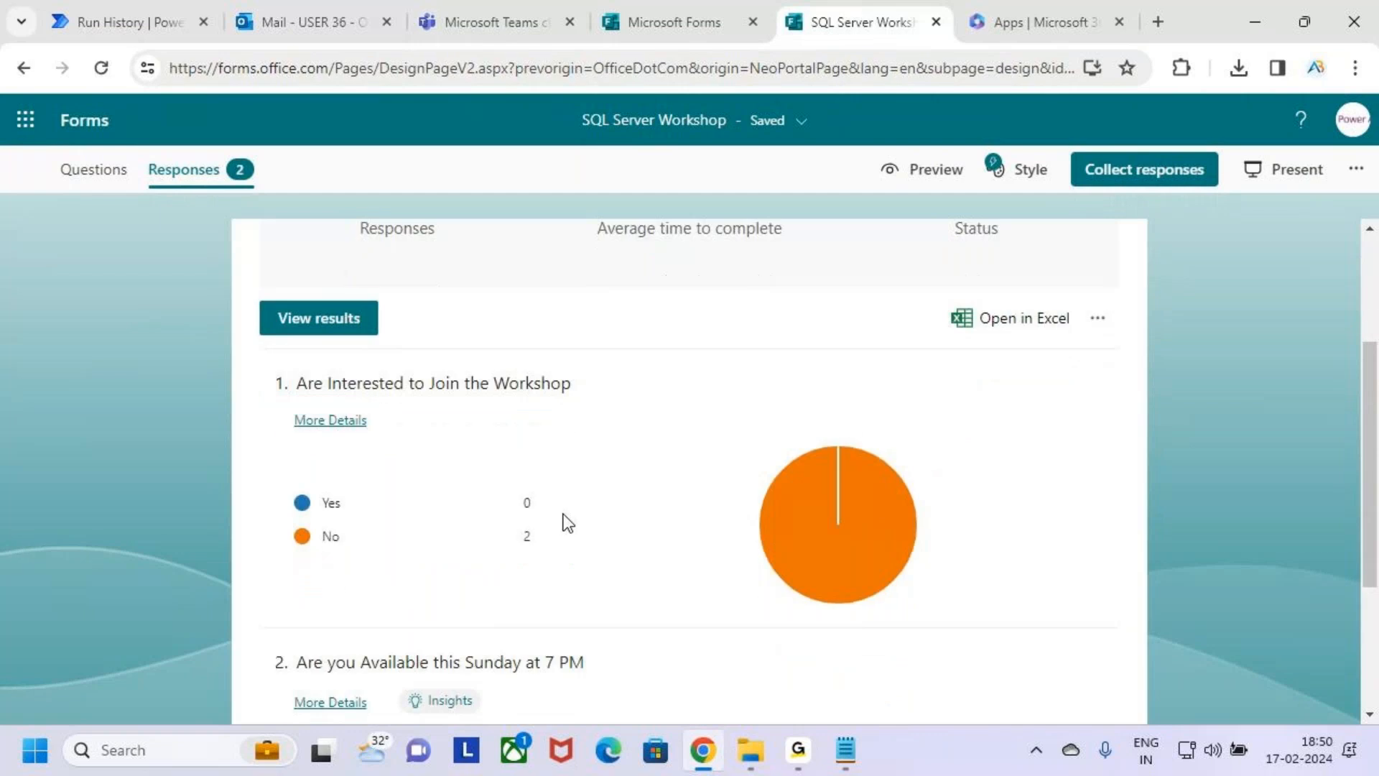
{"action": "key", "text": "ctrl+2"}
{"action": "mouse_move", "coordinate": [288, 516]}
{"action": "left_mouse_down"}
{"action": "mouse_move", "coordinate": [604, 563]}
{"action": "mouse_move", "coordinate": [684, 429]}
{"action": "left_mouse_up"}
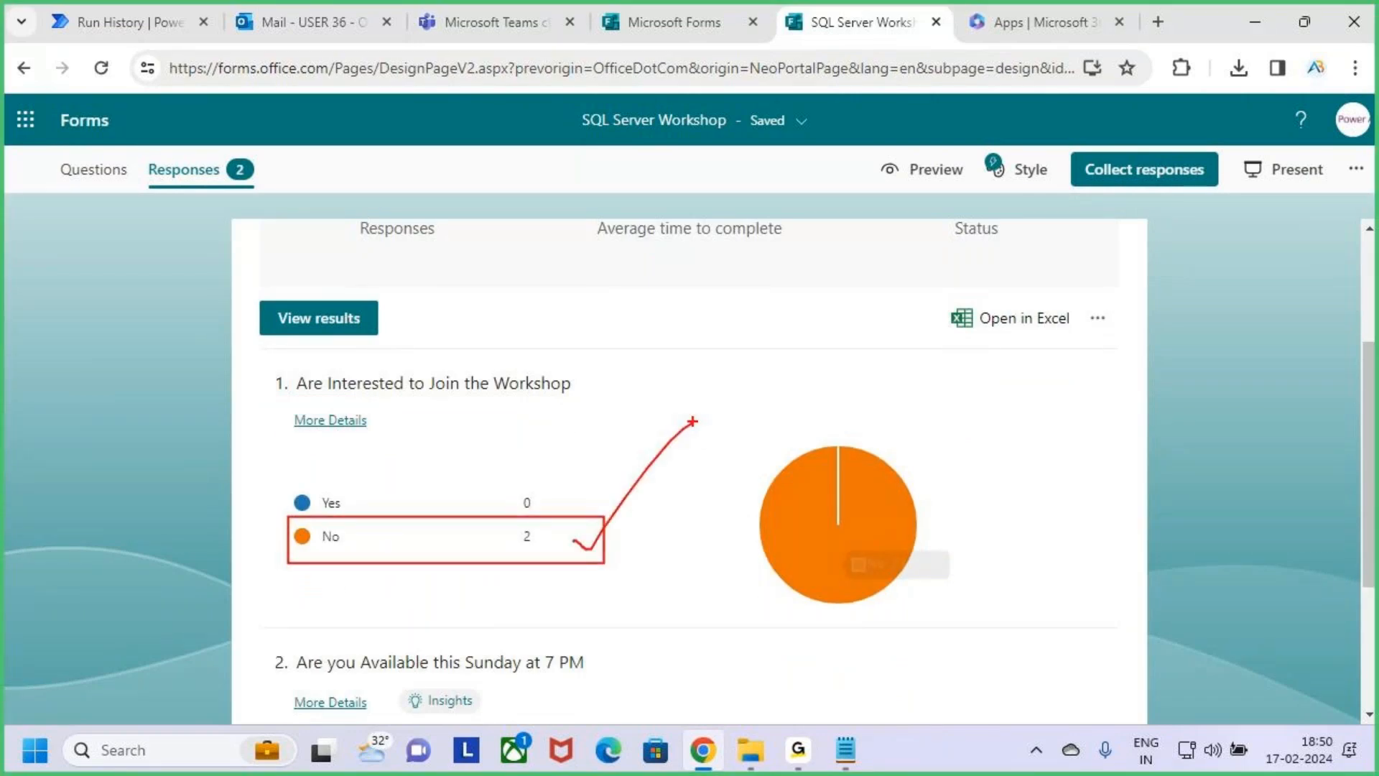
{"action": "key", "text": "Escape"}
Check the member list in Microsoft Teams against the Add a member to a team and Send an email (V2) actions in Power Automate.
{"action": "left_click", "coordinate": [538, 7]}
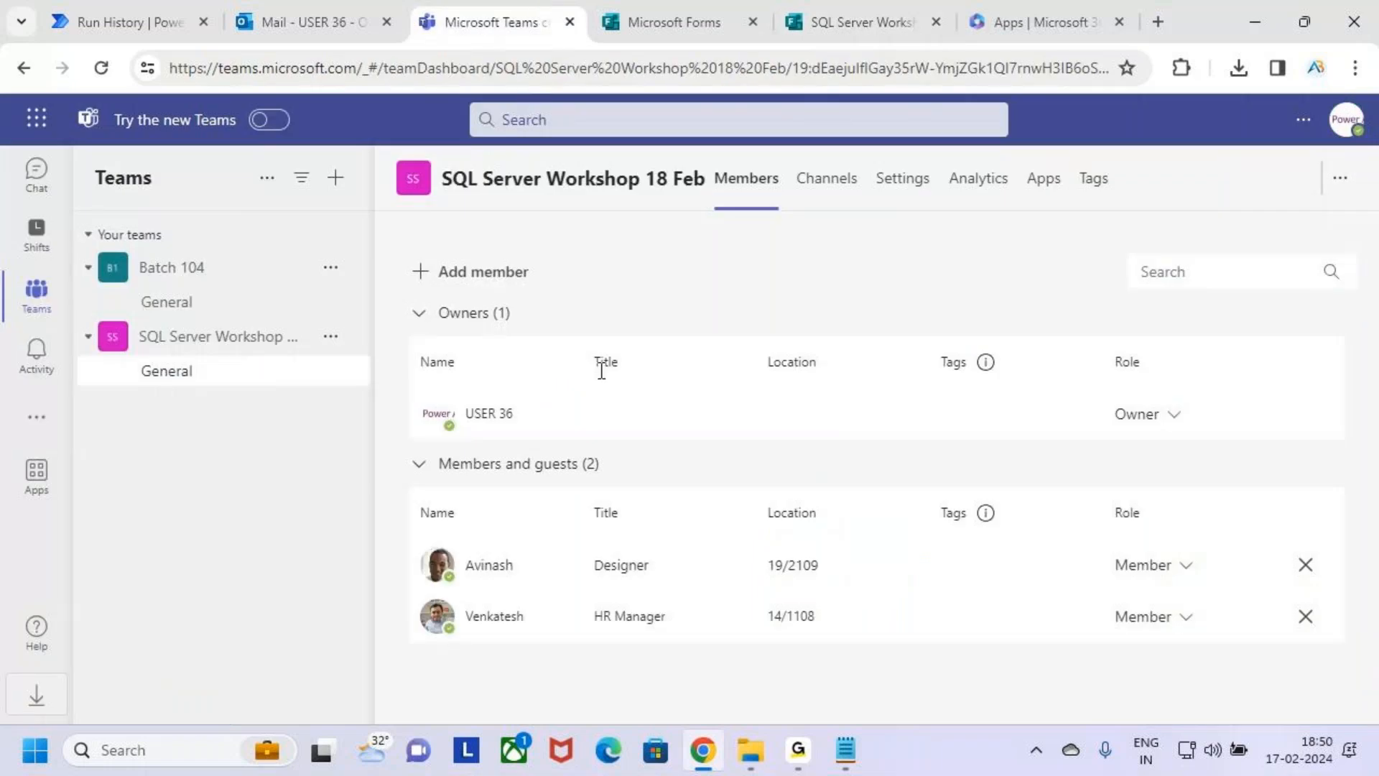
{"action": "left_click", "coordinate": [93, 17]}
{"action": "key", "text": "ctrl+2"}
{"action": "mouse_move", "coordinate": [508, 440]}
{"action": "left_mouse_down"}
{"action": "mouse_move", "coordinate": [616, 480]}
{"action": "mouse_move", "coordinate": [1074, 573]}
{"action": "left_mouse_up"}
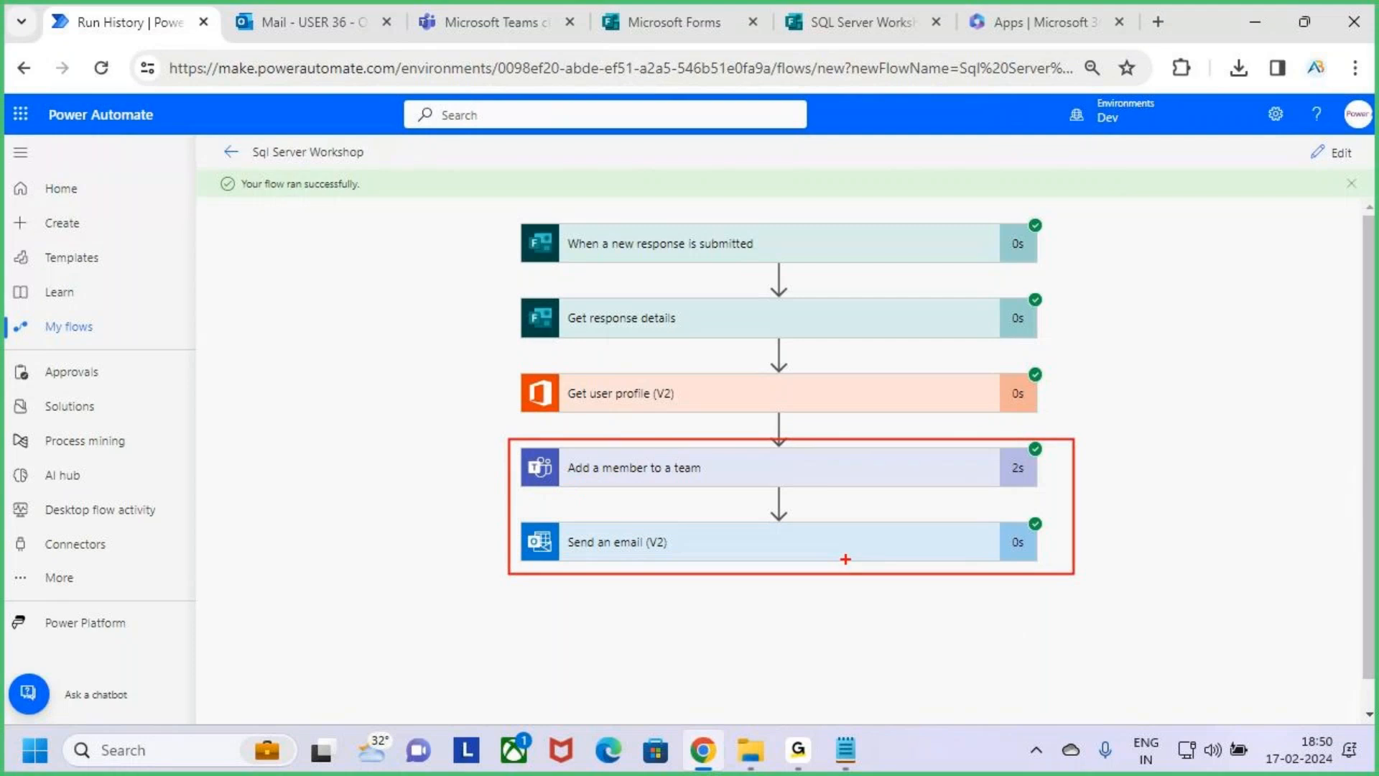
{"action": "left_click_drag", "start_coordinate": [799, 481], "coordinate": [871, 434]}
{"action": "left_click_drag", "start_coordinate": [823, 555], "coordinate": [902, 468]}
{"action": "key", "text": "Escape"}
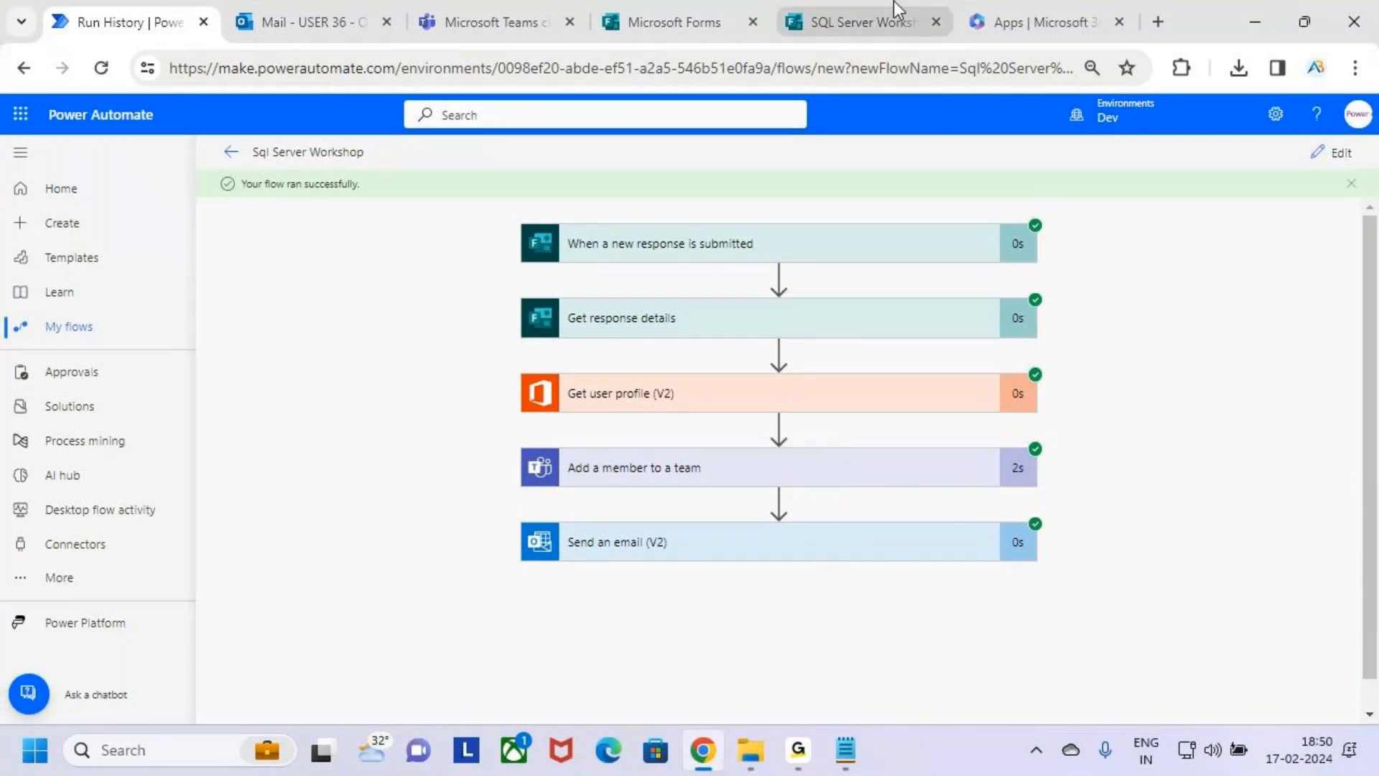
Switch back to Microsoft Forms and examine the Yes option of the workshop interest question.
{"action": "left_click", "coordinate": [859, 22]}
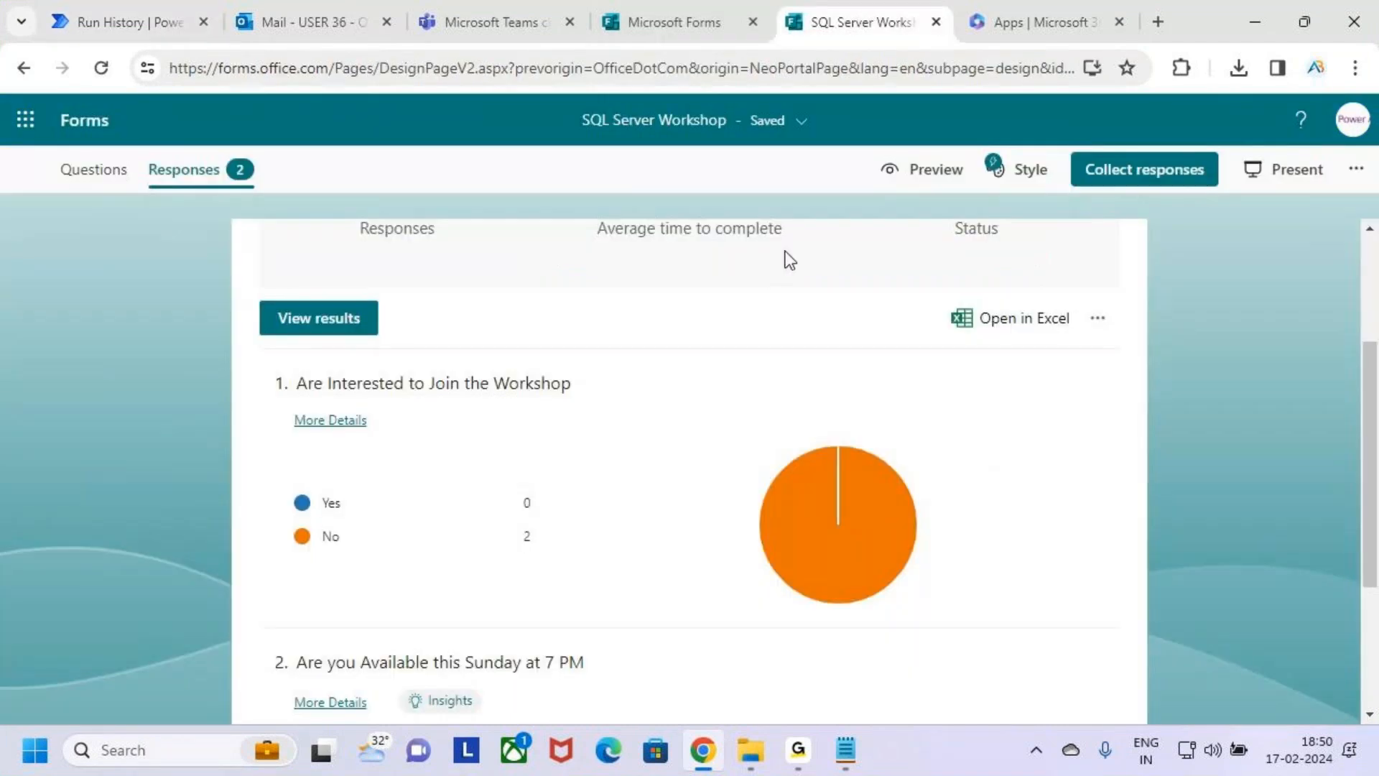
{"action": "key", "text": "ctrl+2"}
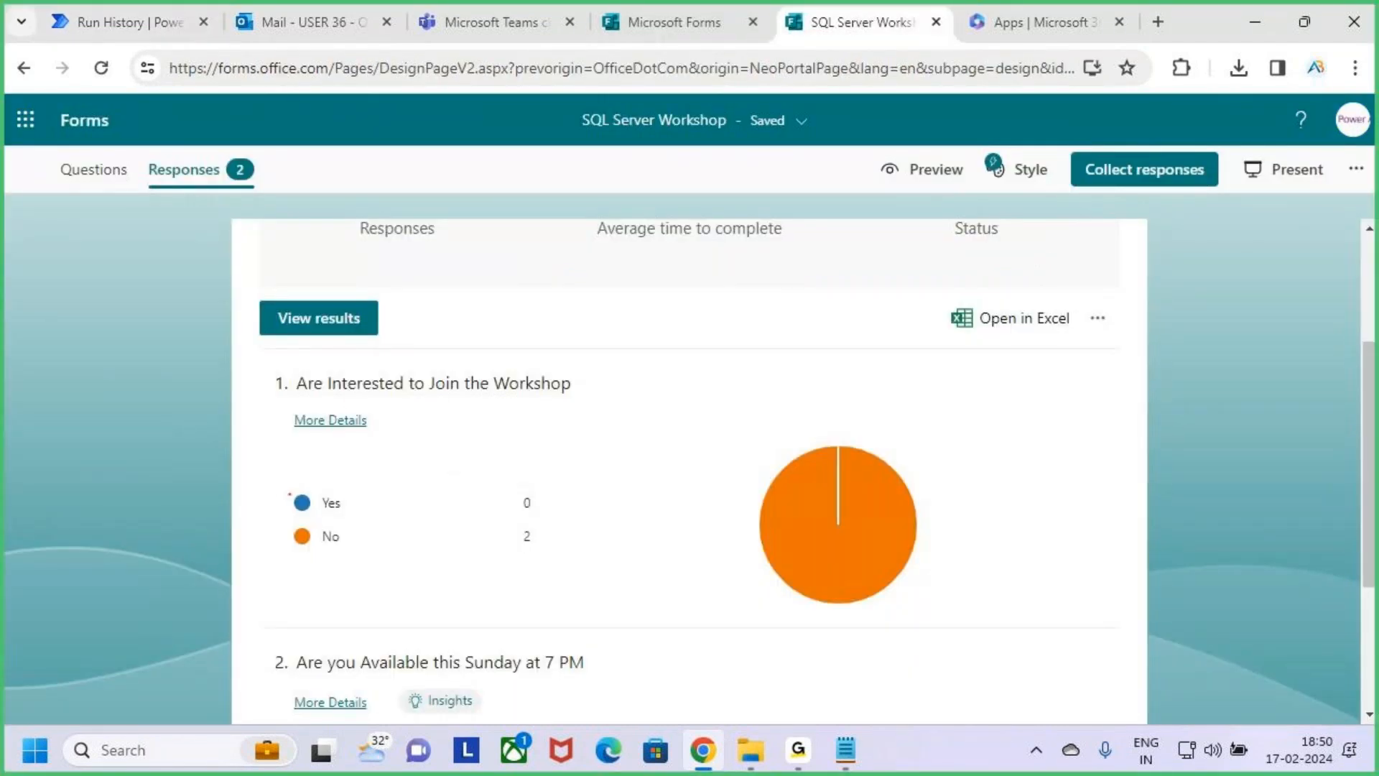
{"action": "left_click_drag", "start_coordinate": [302, 503], "coordinate": [369, 436]}
{"action": "left_click_drag", "start_coordinate": [310, 506], "coordinate": [386, 411]}
{"action": "key", "text": "Escape"}
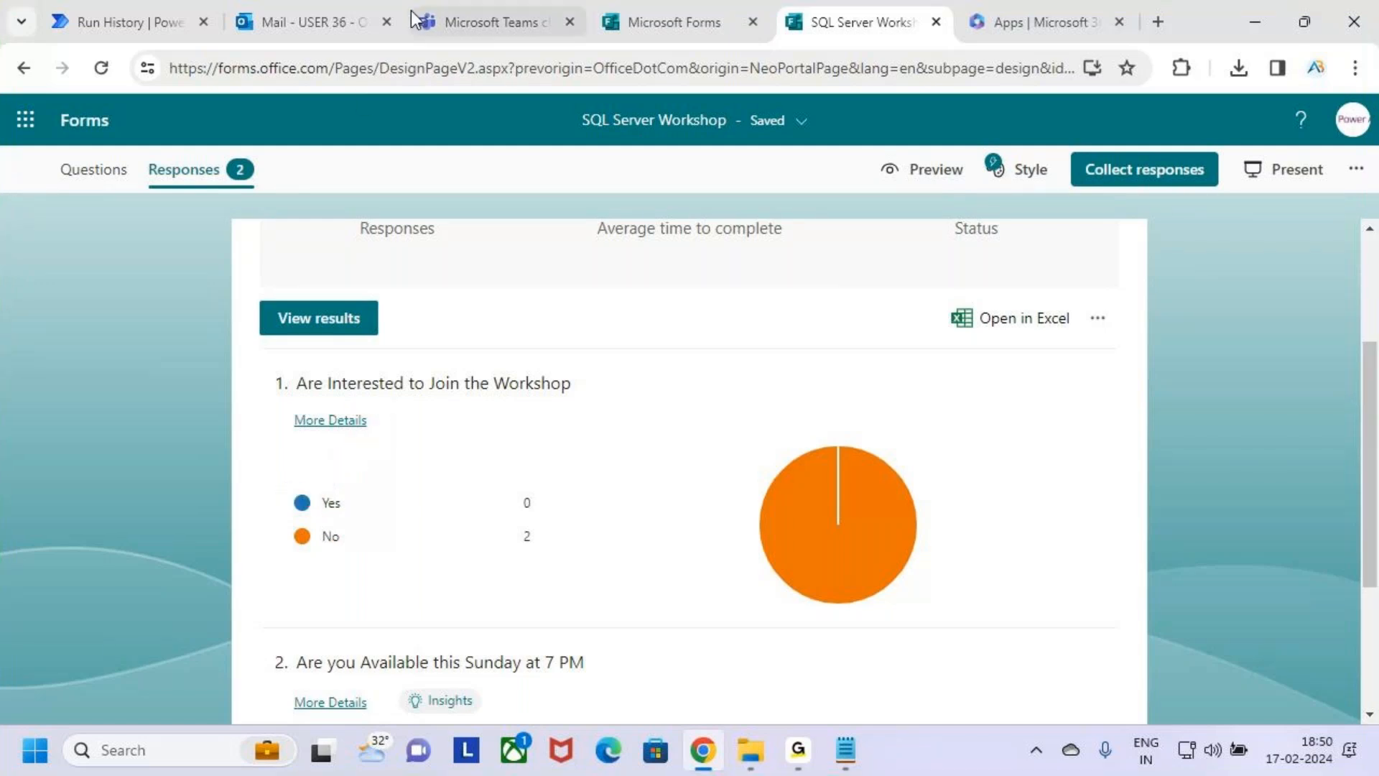
Recheck the team's member list in Microsoft Teams and the last two actions of the flow run in Power Automate.
{"action": "left_click", "coordinate": [495, 22]}
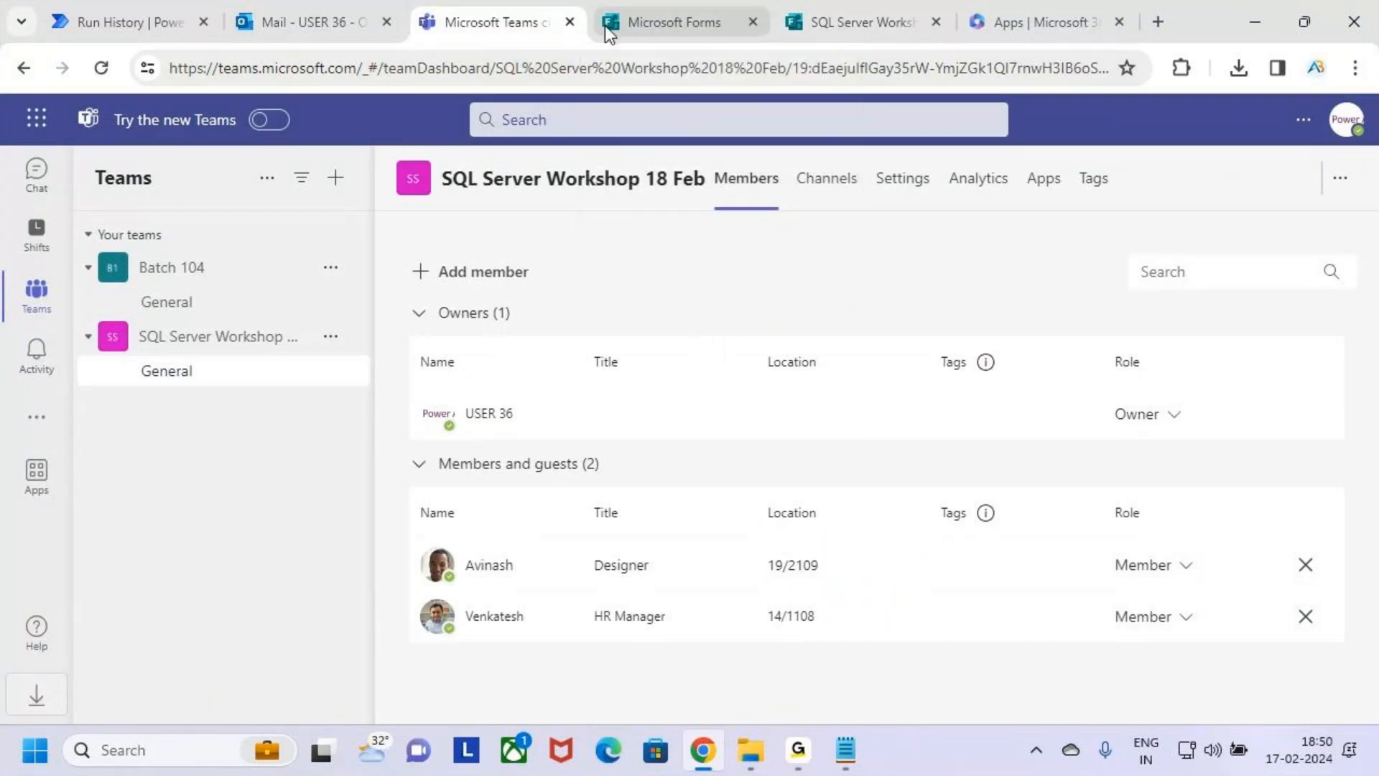
{"action": "left_click", "coordinate": [80, 19]}
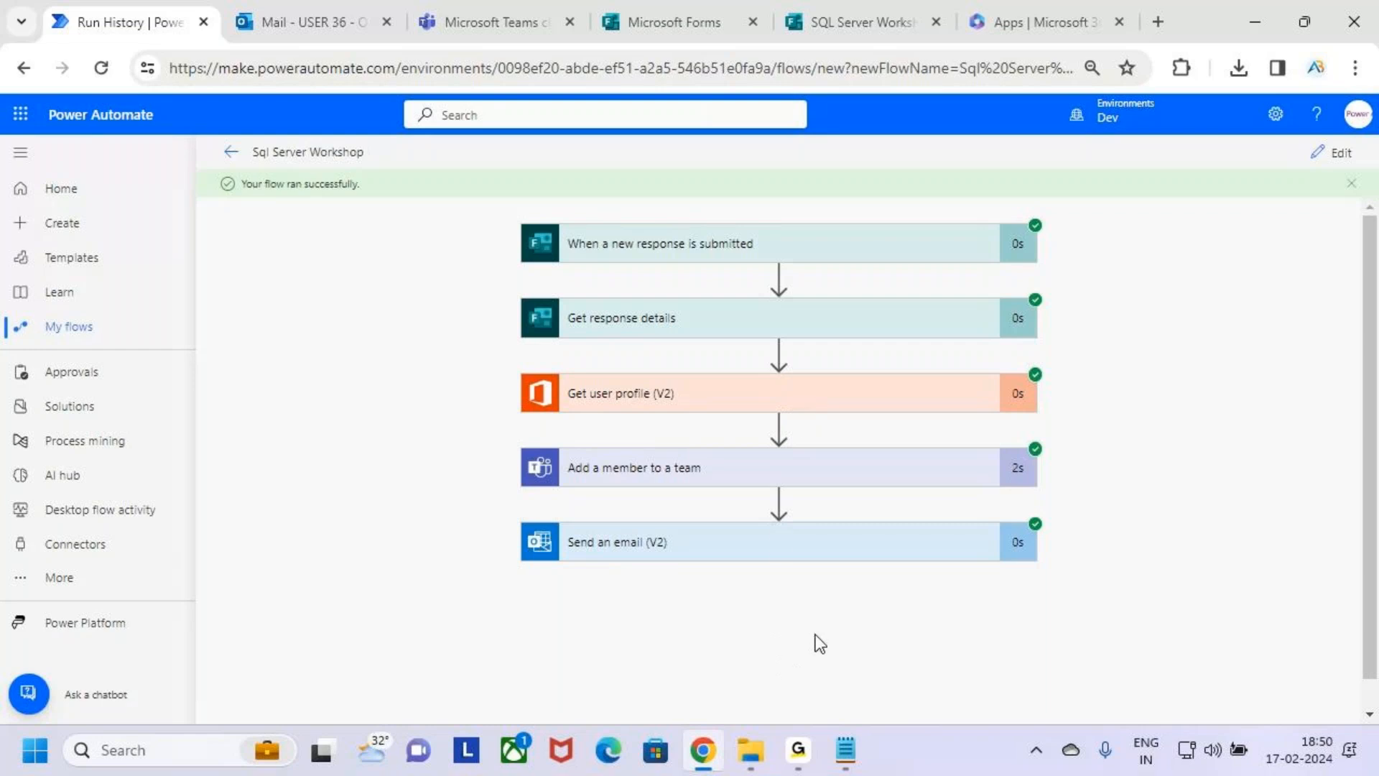
{"action": "key", "text": "ctrl+2"}
{"action": "mouse_move", "coordinate": [732, 464]}
{"action": "left_mouse_down"}
{"action": "mouse_move", "coordinate": [751, 480]}
{"action": "mouse_move", "coordinate": [783, 418]}
{"action": "left_mouse_up"}
{"action": "left_click_drag", "start_coordinate": [707, 559], "coordinate": [752, 513]}
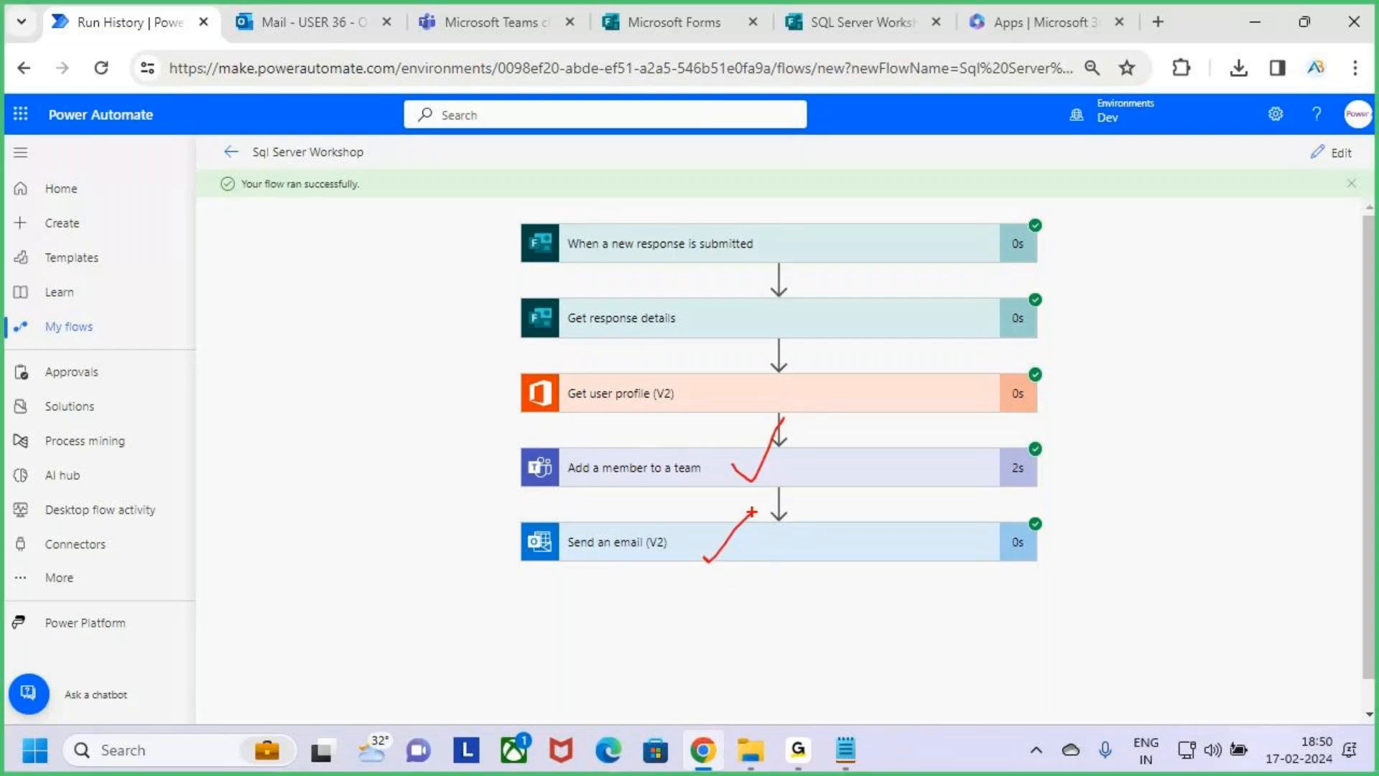
{"action": "key", "text": "Escape"}
Switch to Microsoft Forms and compare the Yes and No results of the workshop interest question.
{"action": "left_click", "coordinate": [862, 21]}
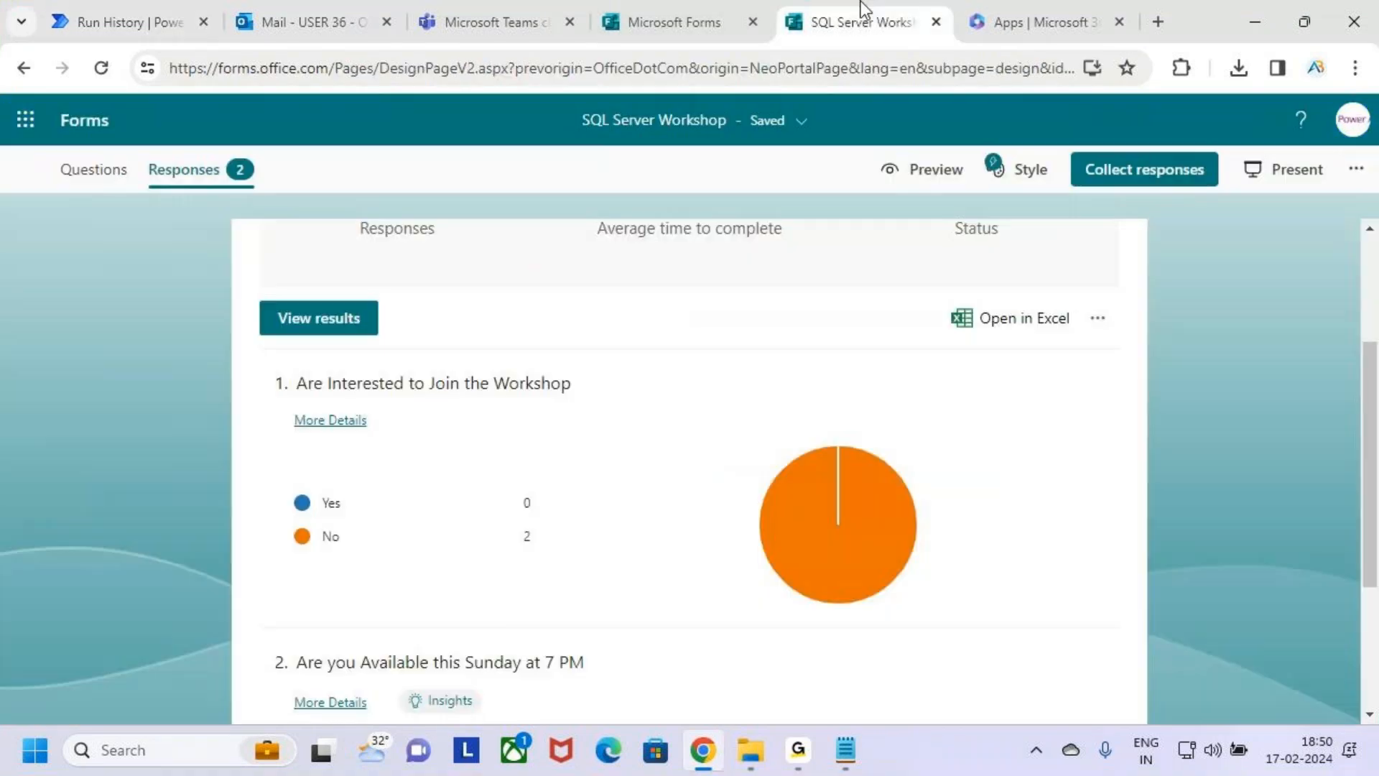
{"action": "key", "text": "ctrl+2"}
{"action": "left_click_drag", "start_coordinate": [305, 396], "coordinate": [561, 386]}
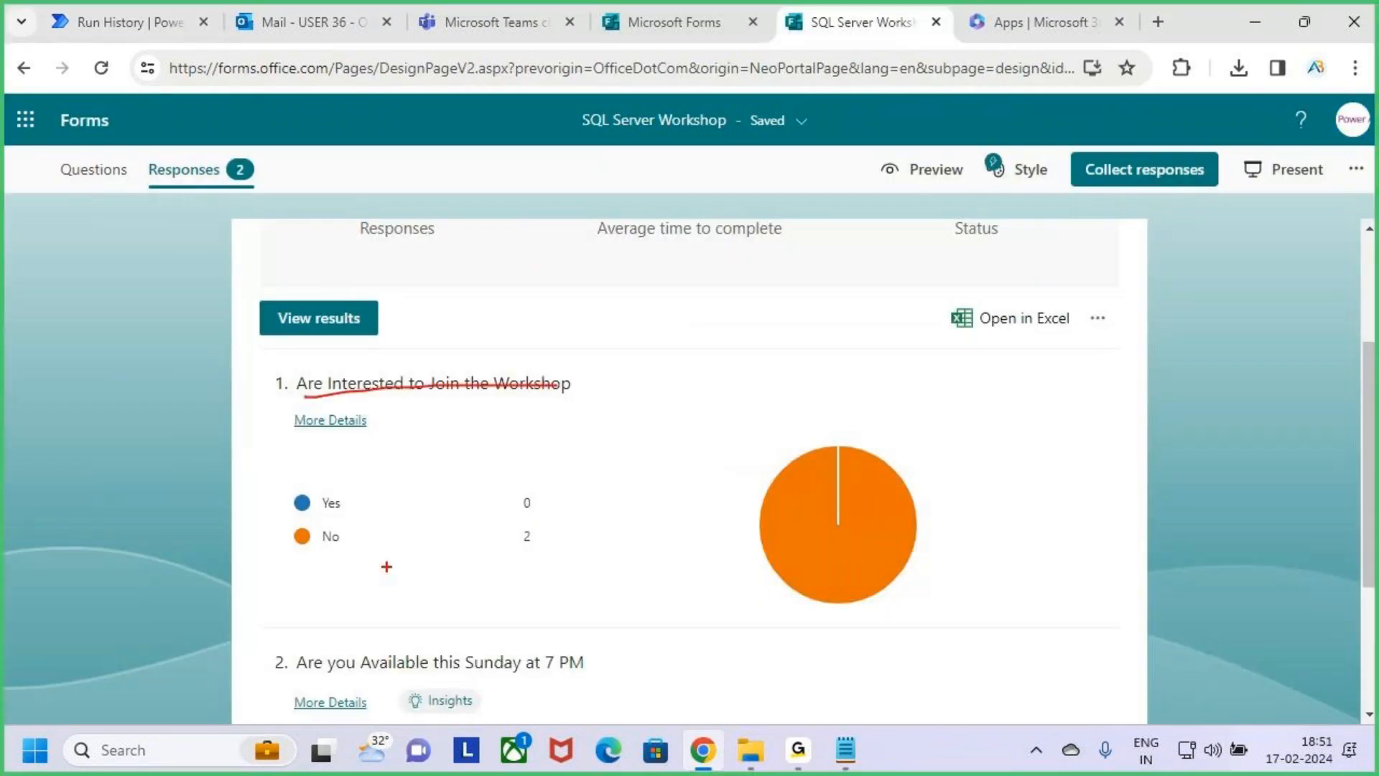
{"action": "mouse_move", "coordinate": [280, 503]}
{"action": "left_mouse_down"}
{"action": "mouse_move", "coordinate": [317, 512]}
{"action": "mouse_move", "coordinate": [368, 431]}
{"action": "left_mouse_up"}
{"action": "mouse_move", "coordinate": [298, 546]}
{"action": "left_mouse_down"}
{"action": "mouse_move", "coordinate": [350, 506]}
{"action": "mouse_move", "coordinate": [360, 574]}
{"action": "left_mouse_up"}
{"action": "key", "text": "Escape"}
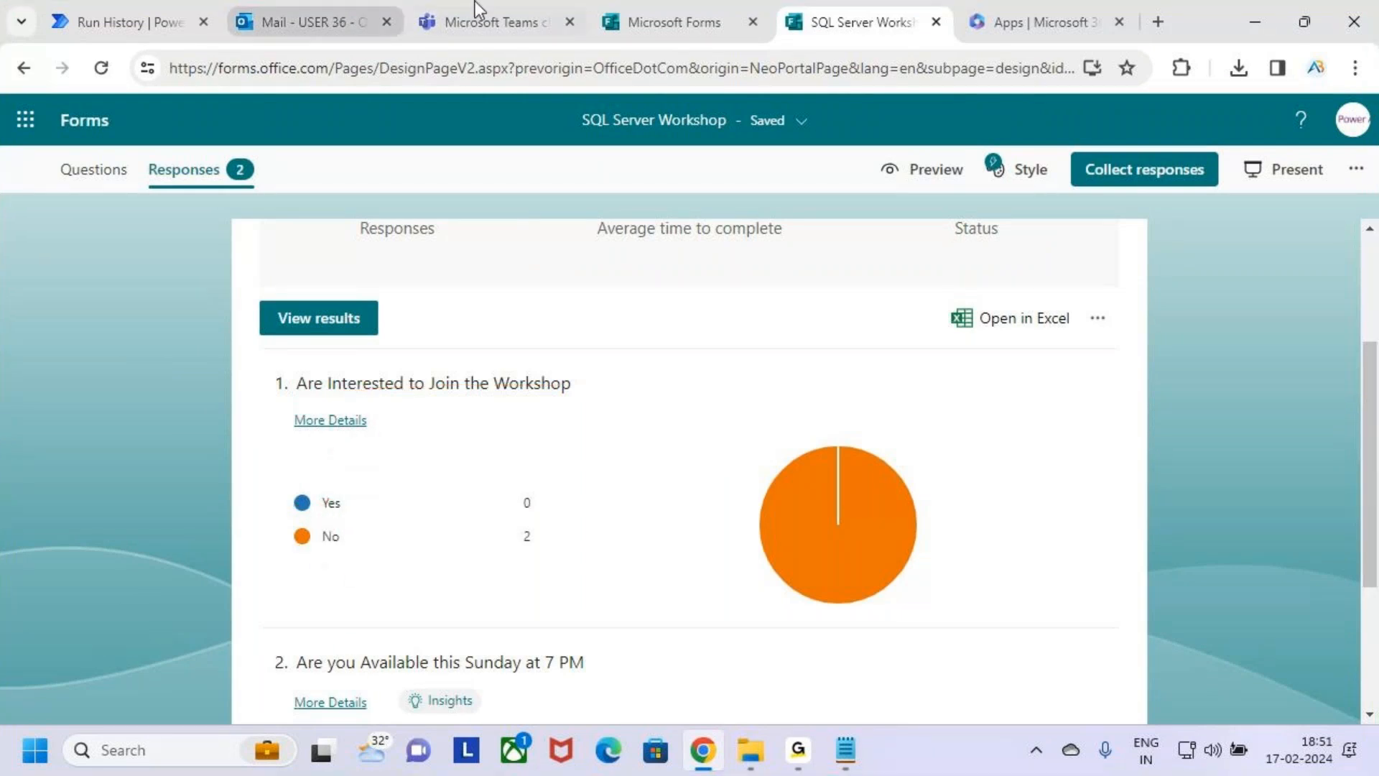
Switch to Microsoft Teams and remove both non-owner members from the SQL Server Workshop 18 Feb team.
{"action": "left_click", "coordinate": [493, 1]}
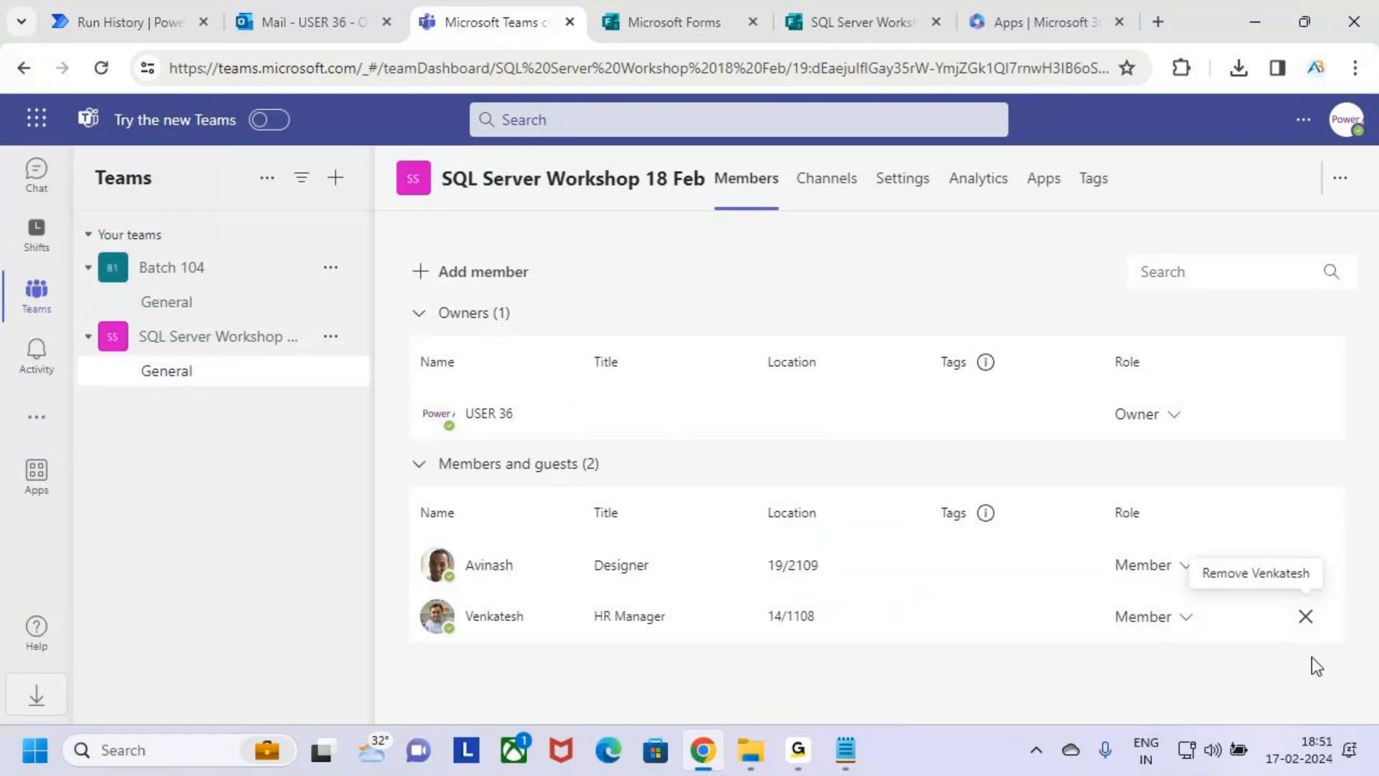
{"action": "left_click", "coordinate": [1306, 616]}
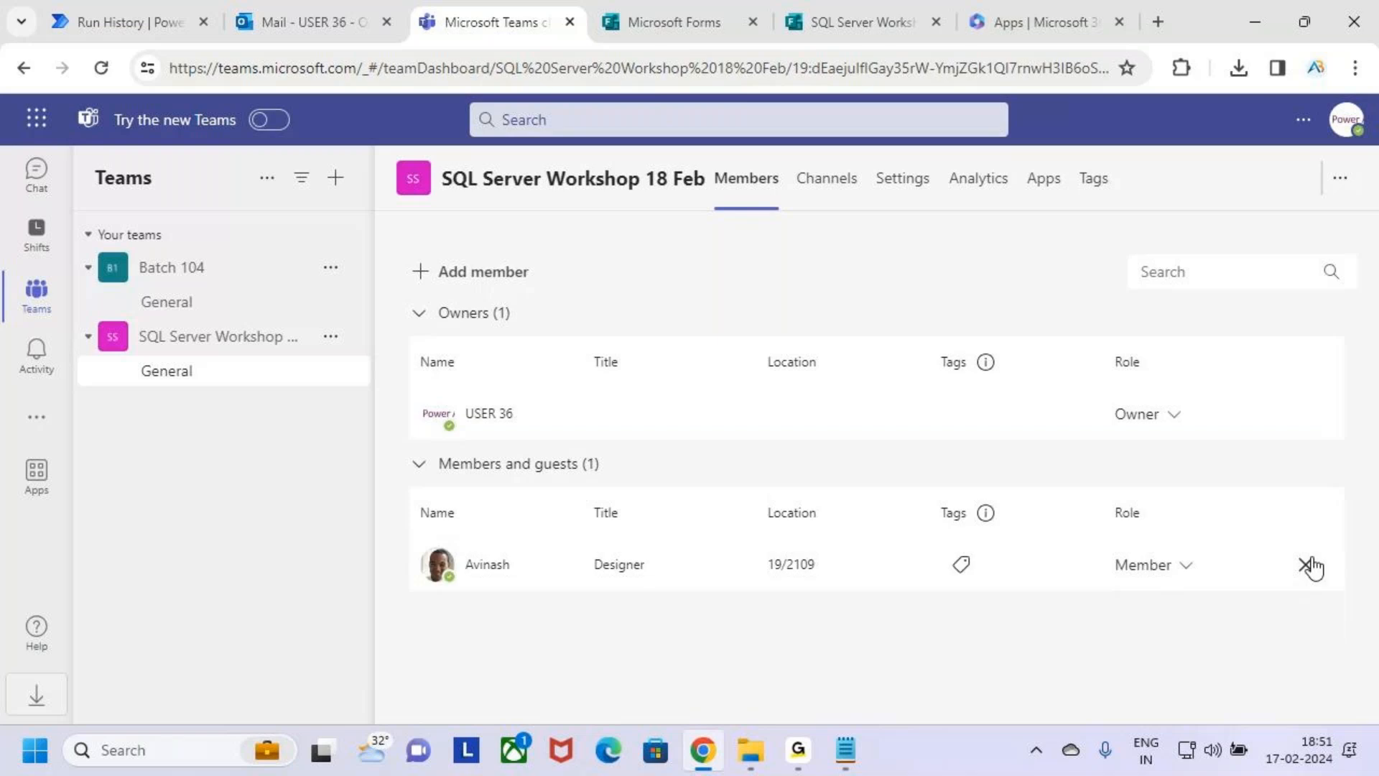
{"action": "left_click", "coordinate": [1309, 565]}
Switch to Microsoft Forms and delete all responses to the SQL Server Workshop form.
{"action": "left_click", "coordinate": [833, 26]}
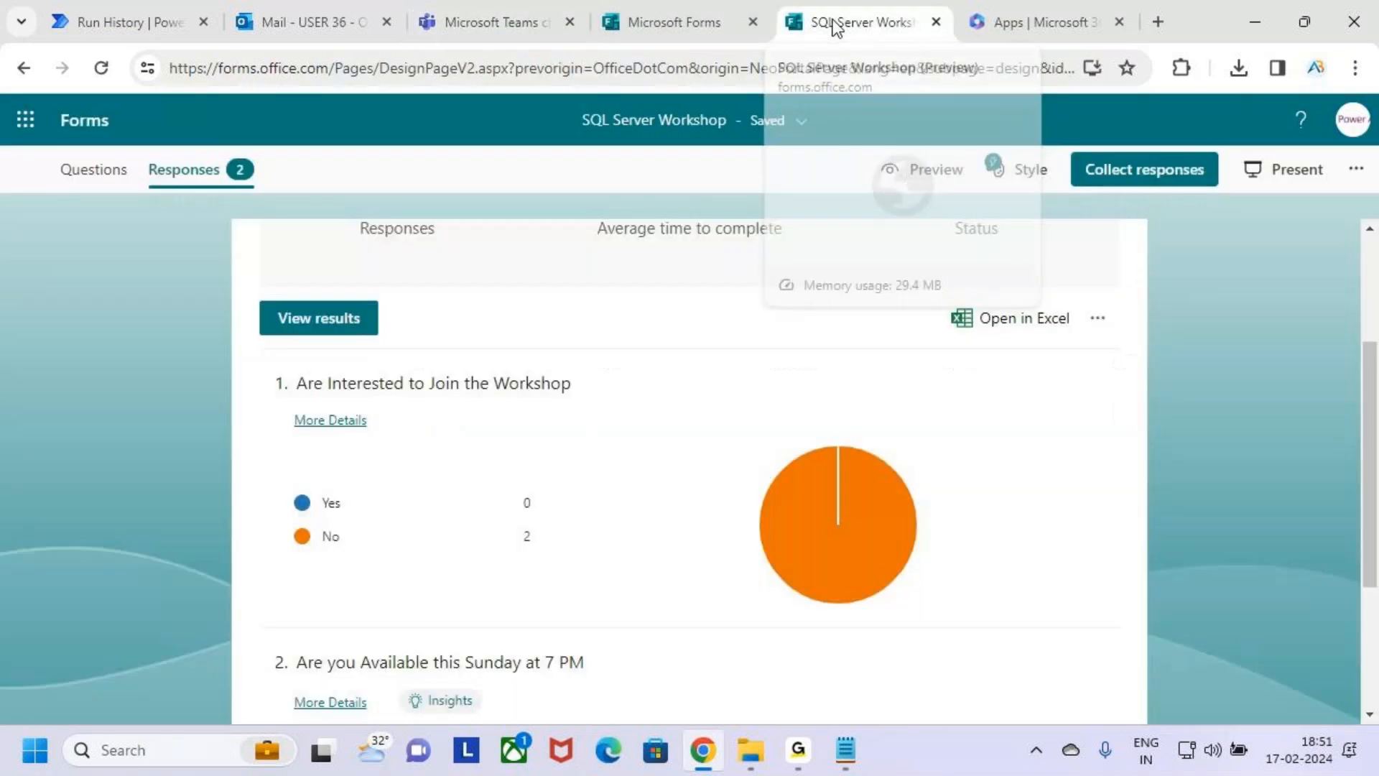
{"action": "left_click", "coordinate": [1096, 320]}
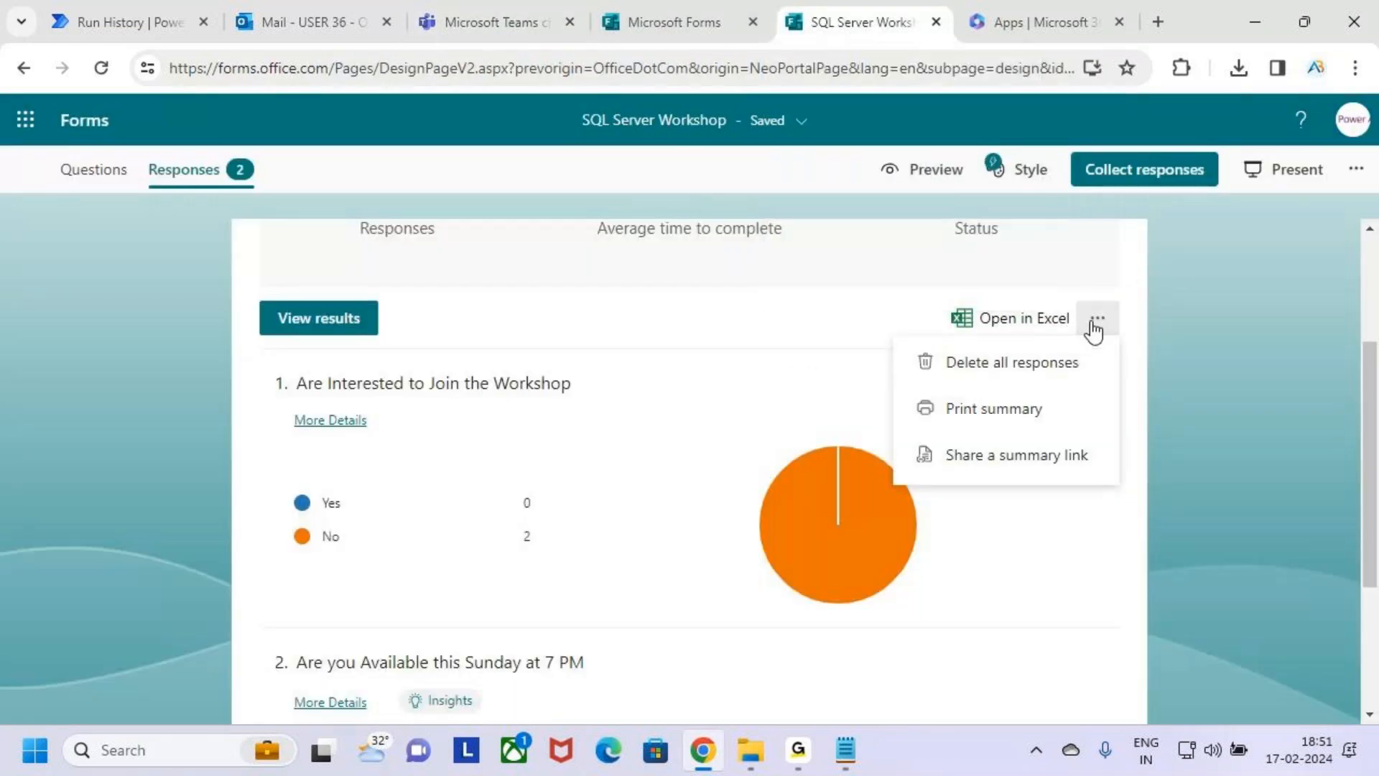
{"action": "left_click", "coordinate": [1044, 362]}
{"action": "scroll", "coordinate": [872, 459], "scroll_direction": "up", "scroll_amount": 3}
{"action": "left_click", "coordinate": [973, 468]}
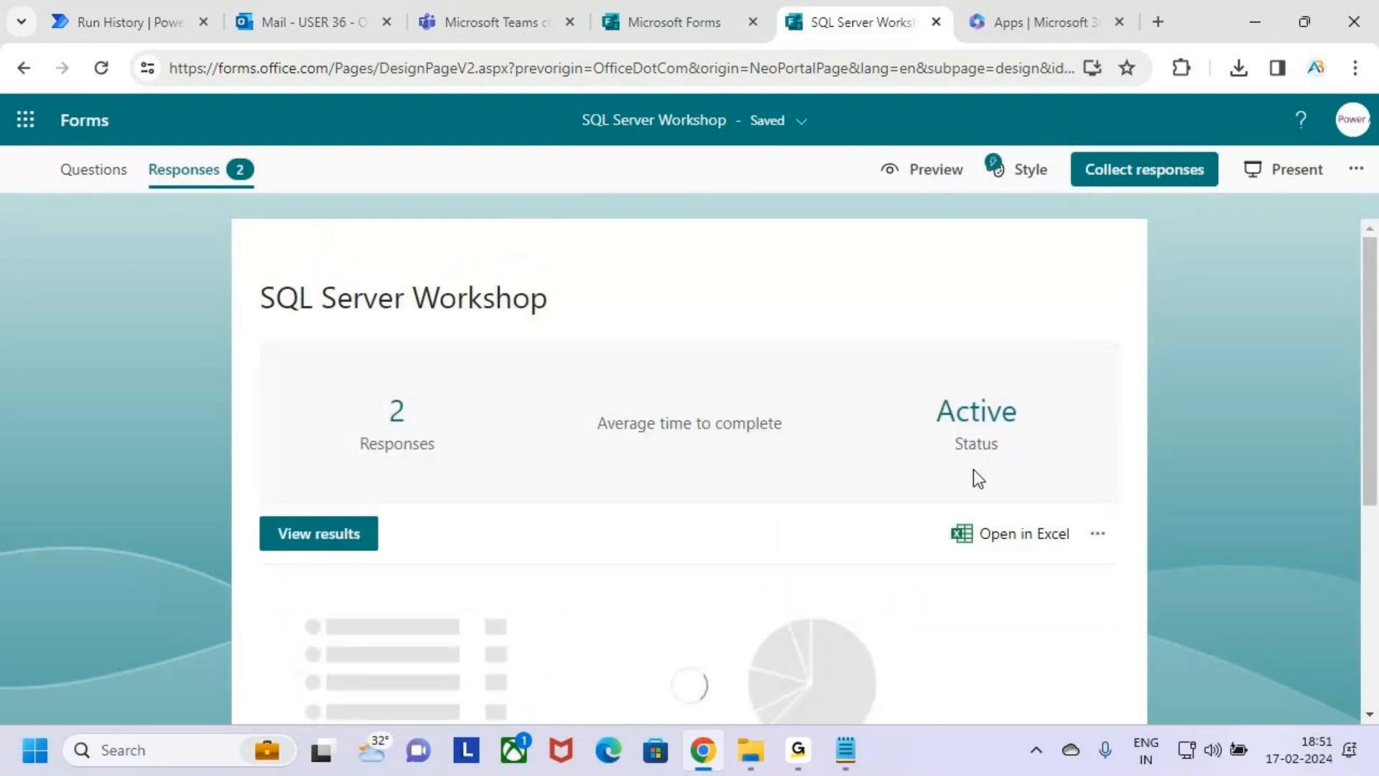
Switch to Power Automate and open the Sql Server Workshop flow for editing.
{"action": "left_click", "coordinate": [473, 1]}
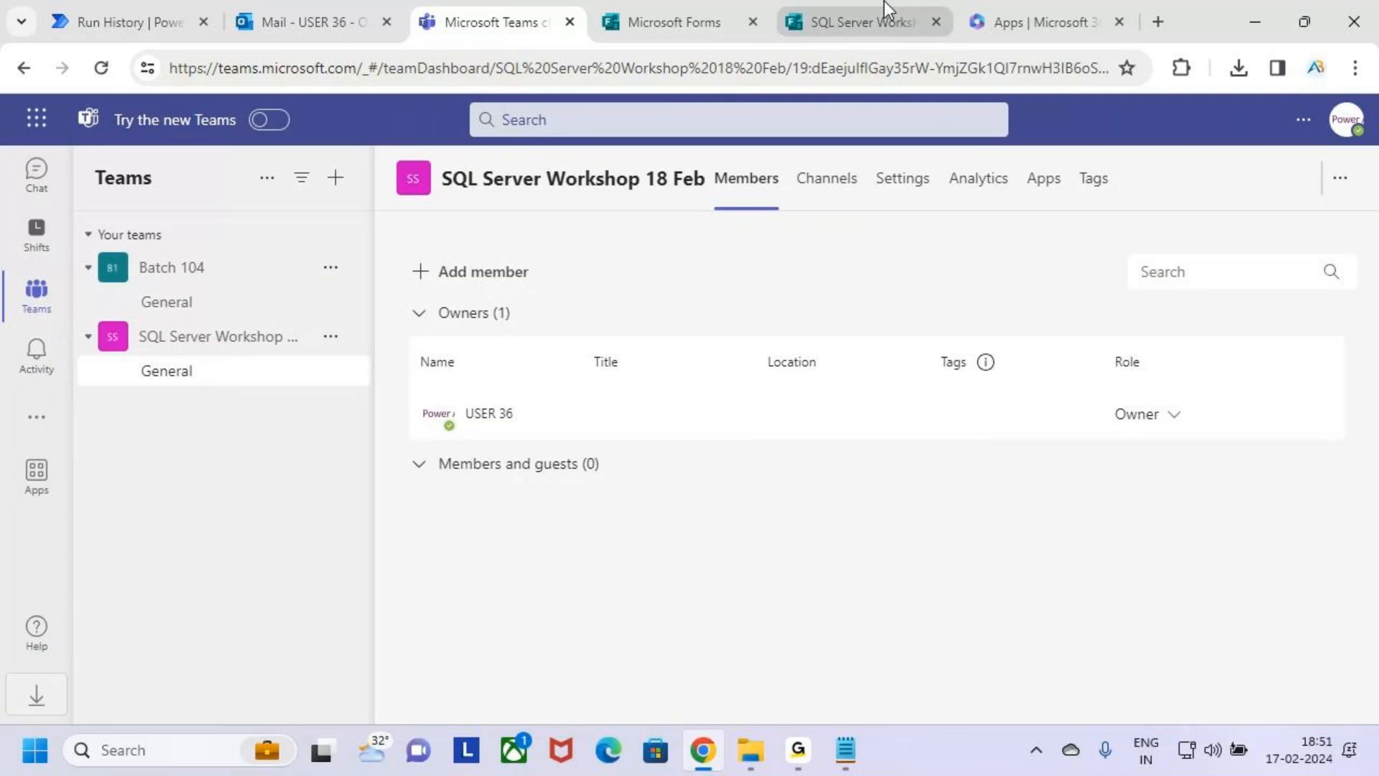
{"action": "left_click", "coordinate": [144, 22]}
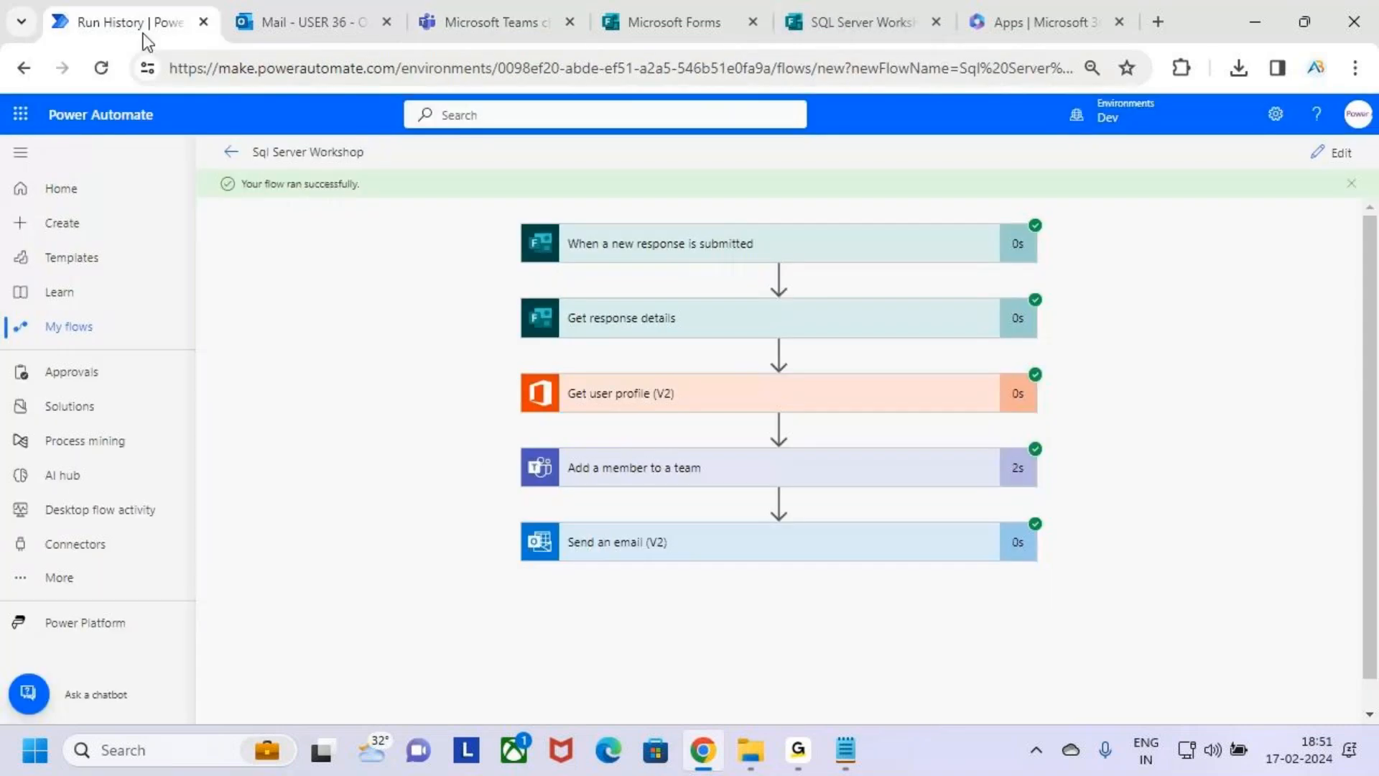
{"action": "left_click", "coordinate": [1333, 152]}
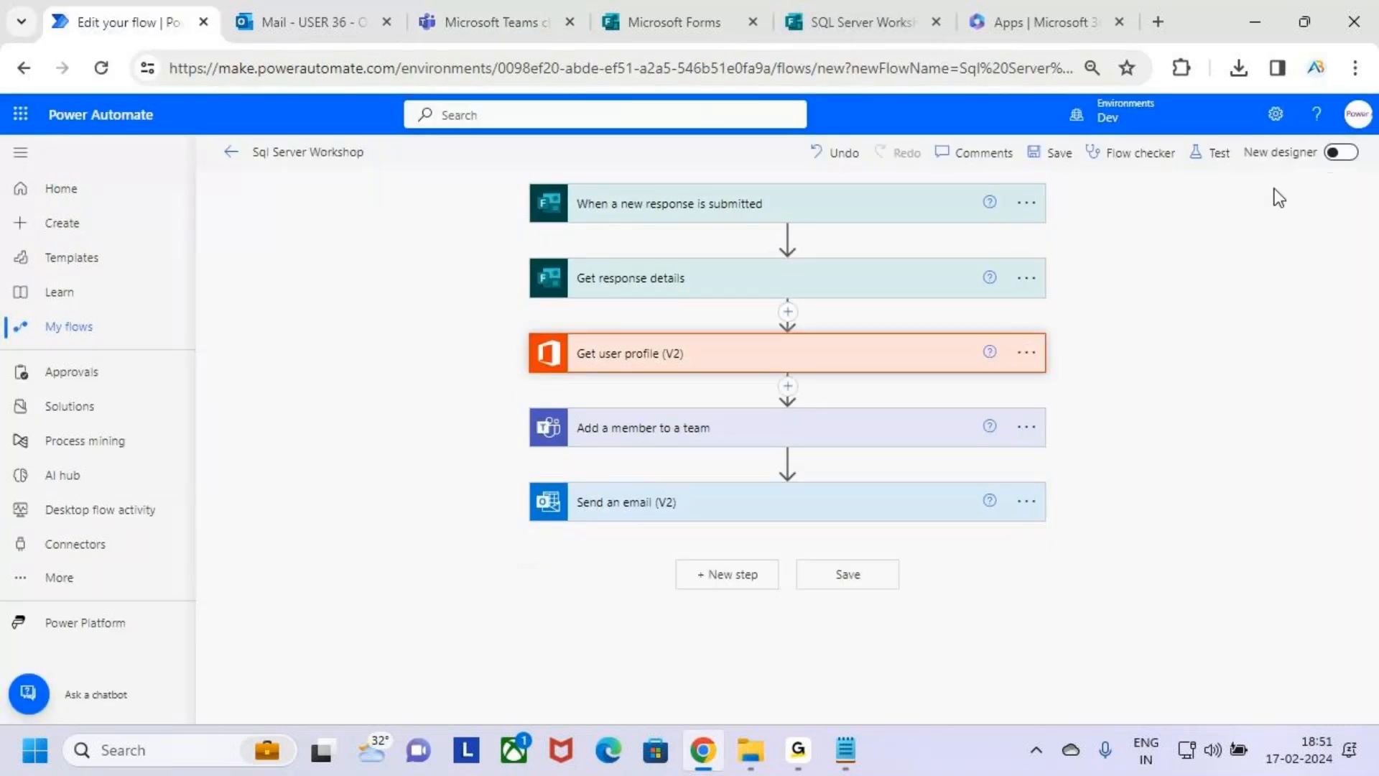
Insert a new action between Get response details and Get user profile (V2), and search the operations for "condition".
{"action": "key", "text": "ctrl+2"}
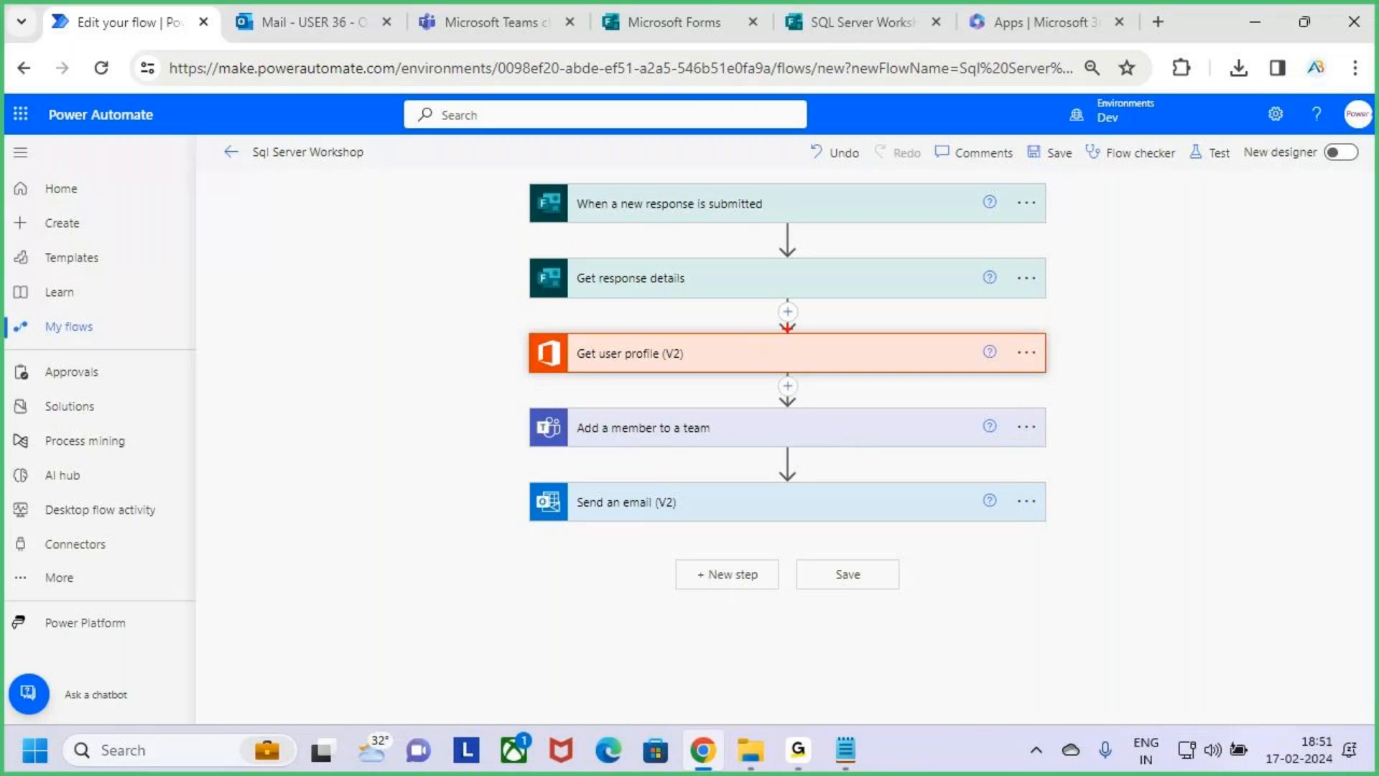
{"action": "mouse_move", "coordinate": [770, 297]}
{"action": "left_mouse_down"}
{"action": "mouse_move", "coordinate": [804, 330]}
{"action": "mouse_move", "coordinate": [837, 259]}
{"action": "left_mouse_up"}
{"action": "key", "text": "Escape"}
{"action": "left_click", "coordinate": [788, 312]}
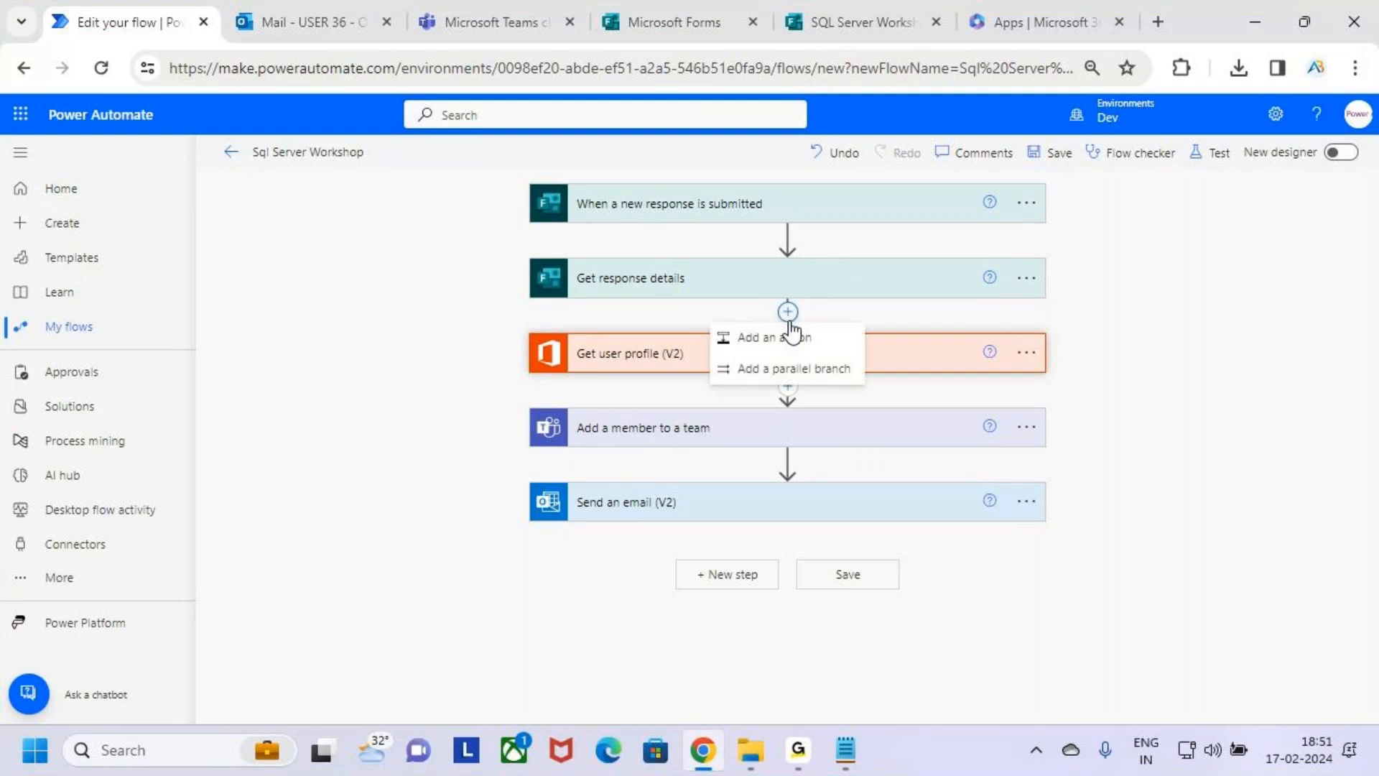
{"action": "left_click", "coordinate": [788, 312]}
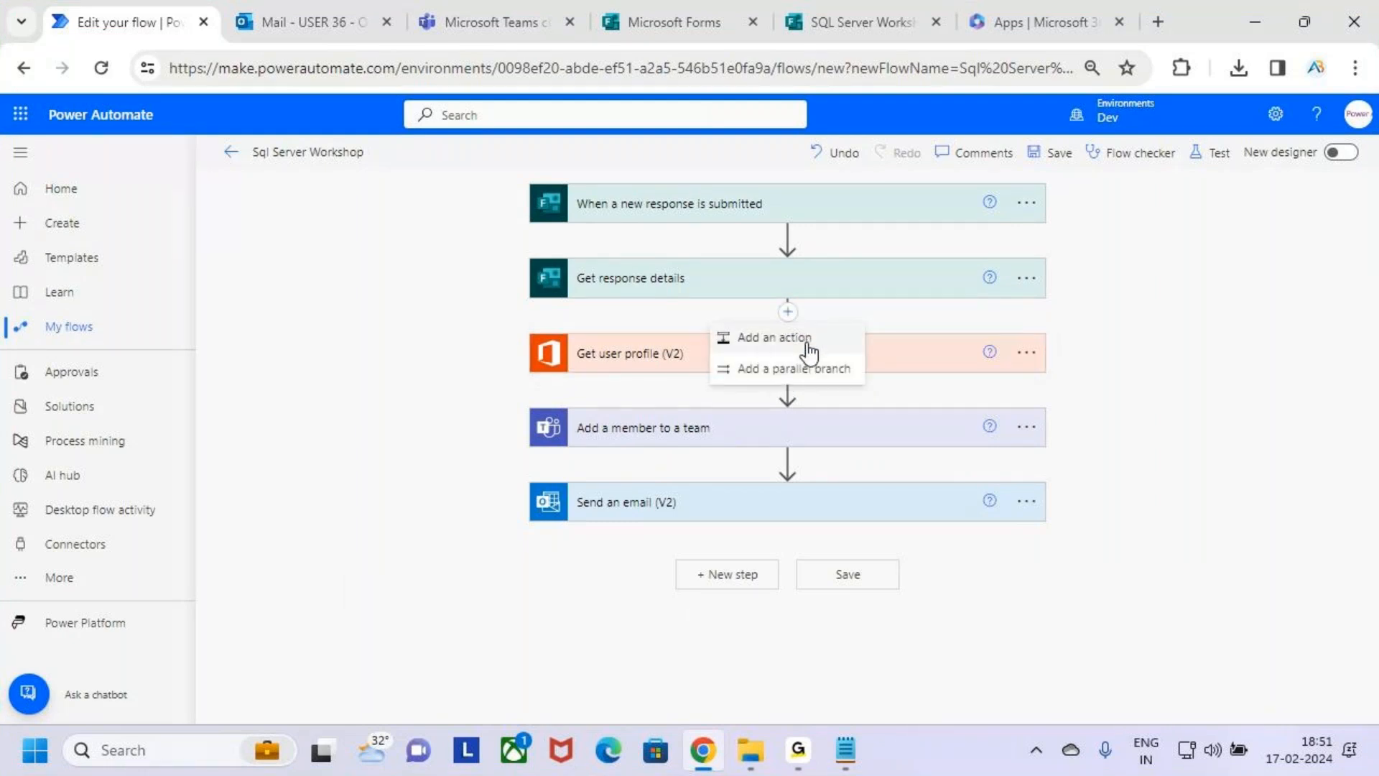
{"action": "left_click", "coordinate": [811, 346]}
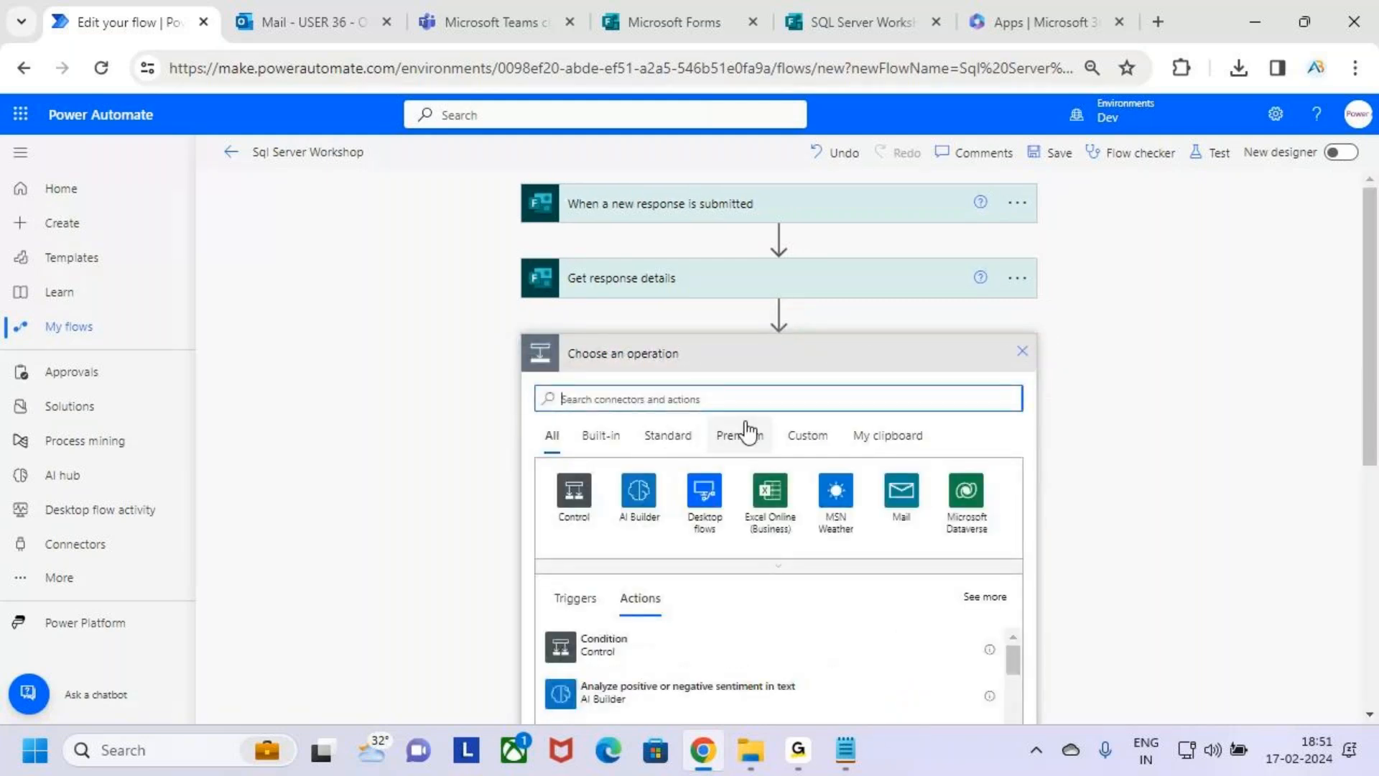
{"action": "type", "text": "condition"}
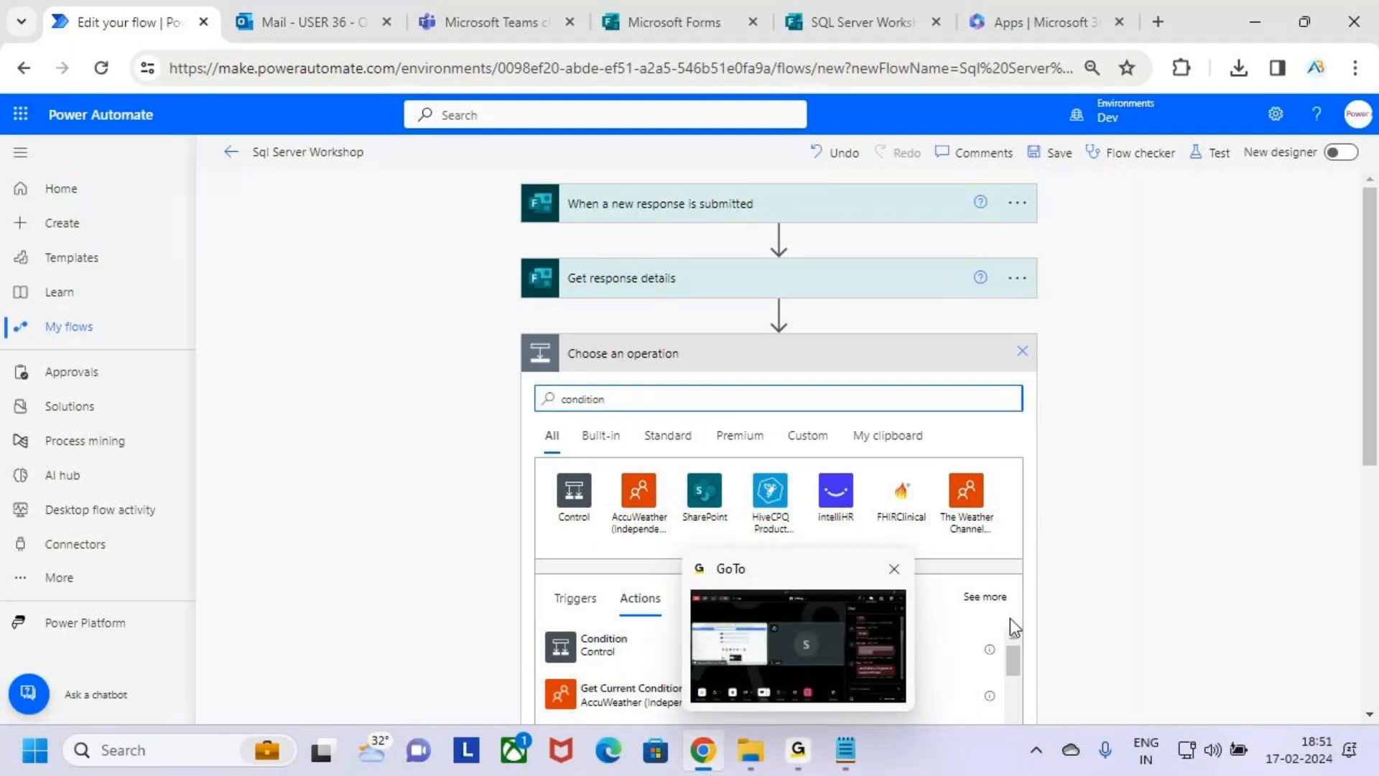
{"action": "left_click", "coordinate": [801, 652]}
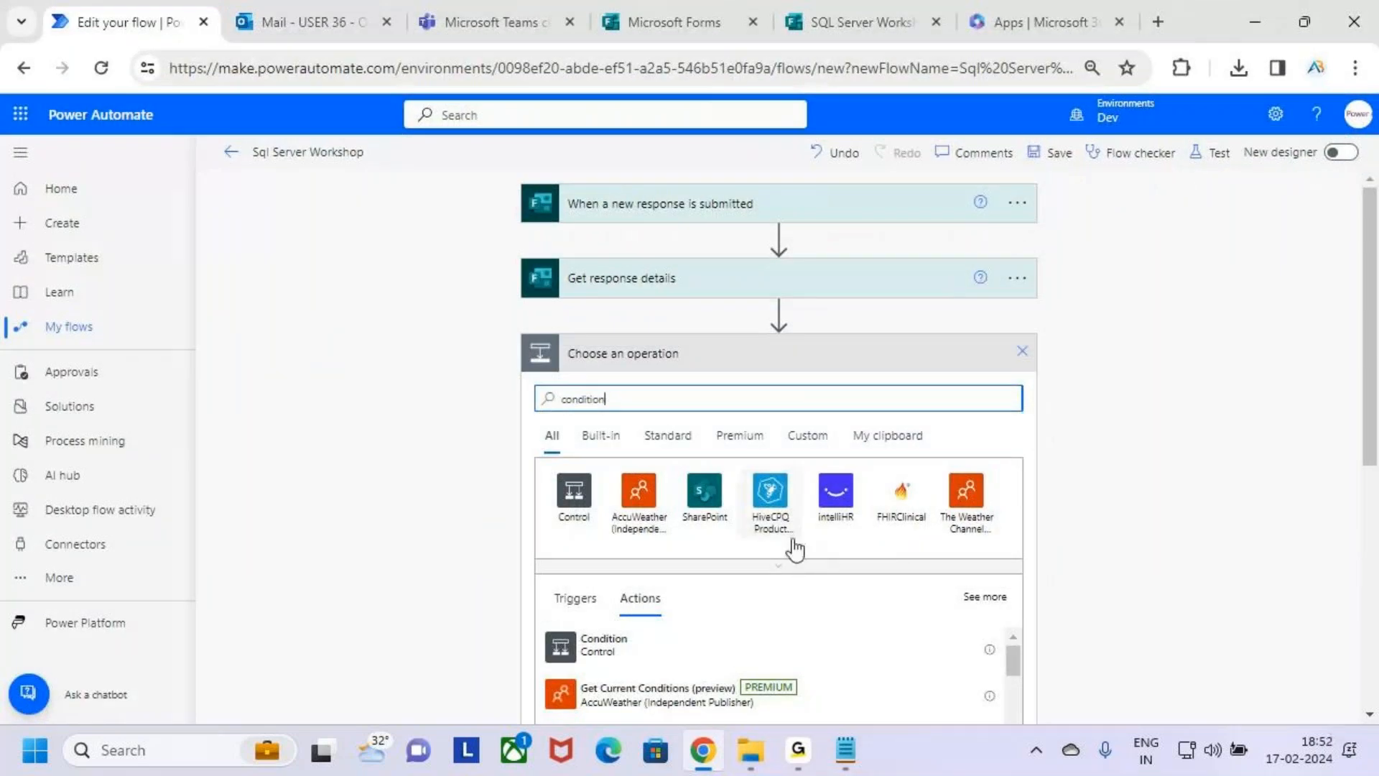
{"action": "scroll", "coordinate": [790, 549], "scroll_direction": "down", "scroll_amount": 2}
{"action": "key", "text": "ctrl+2"}
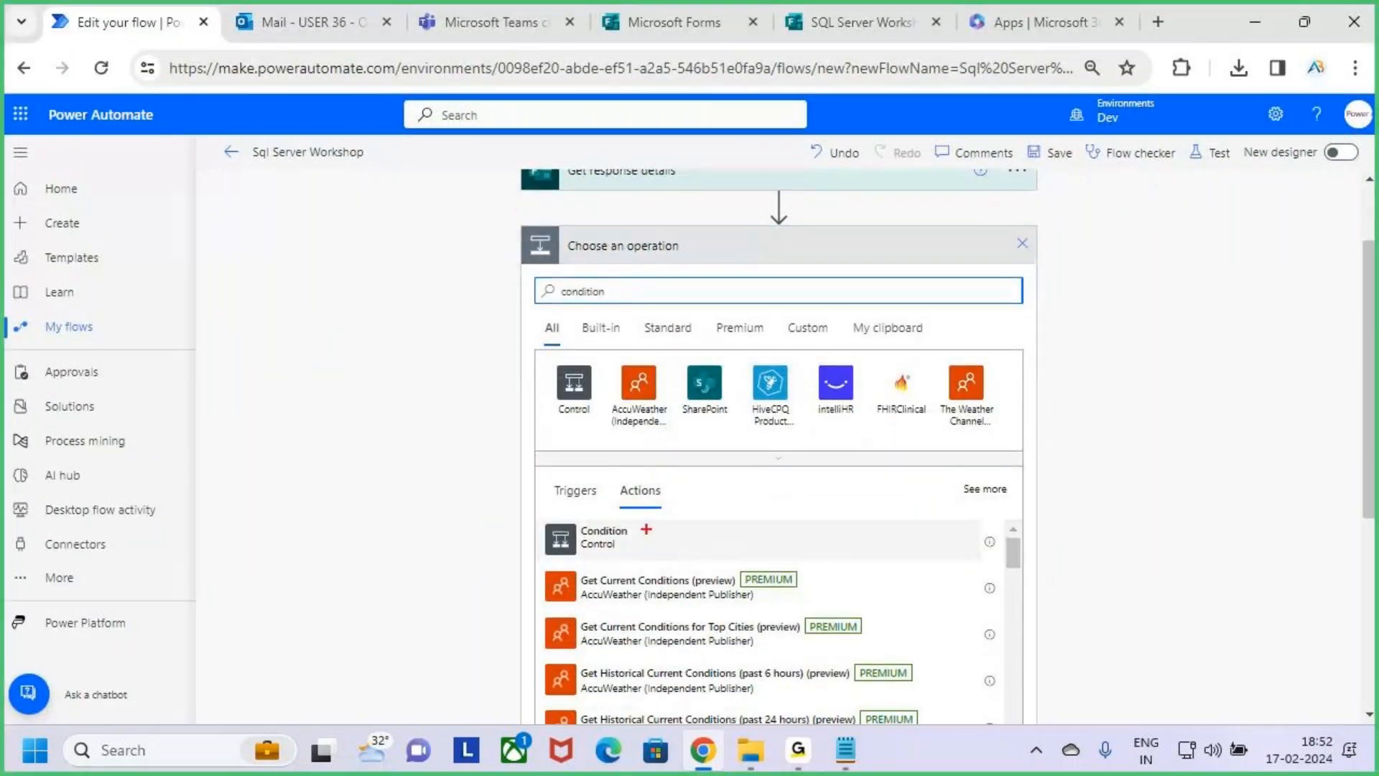
{"action": "left_click_drag", "start_coordinate": [525, 516], "coordinate": [713, 567]}
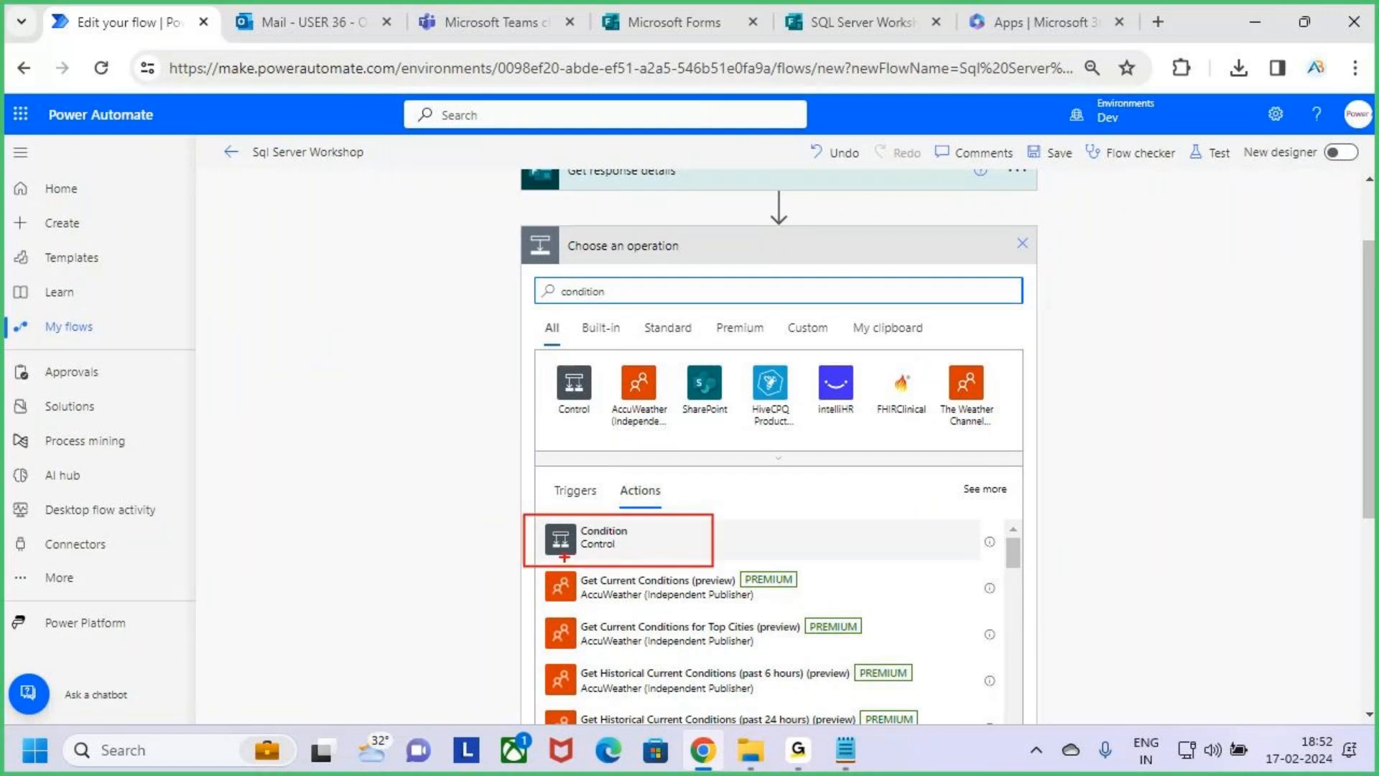
{"action": "left_click_drag", "start_coordinate": [579, 554], "coordinate": [646, 554]}
{"action": "key", "text": "Escape"}
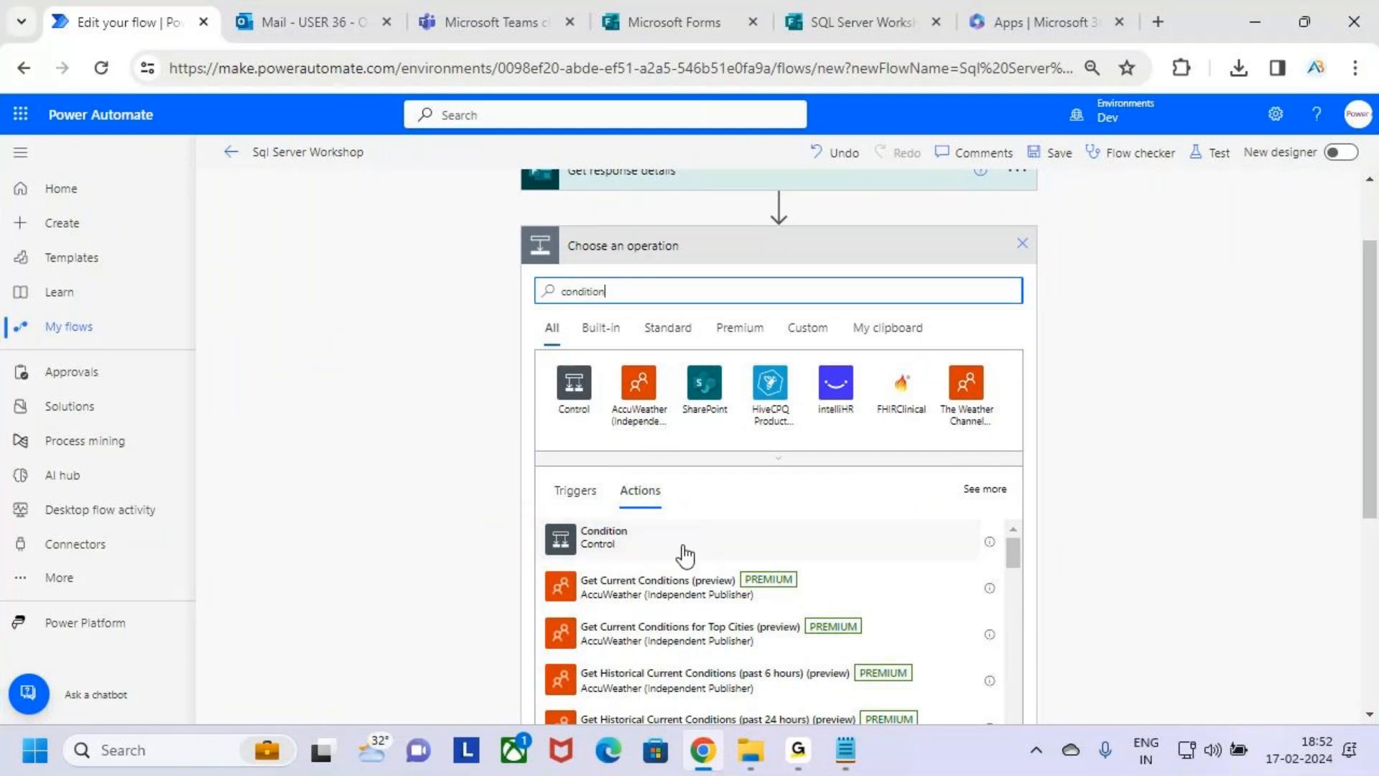
Search the operations for "Controls" and look through the available Control actions.
{"action": "left_click_drag", "start_coordinate": [627, 292], "coordinate": [471, 290]}
{"action": "type", "text": "Controls"}
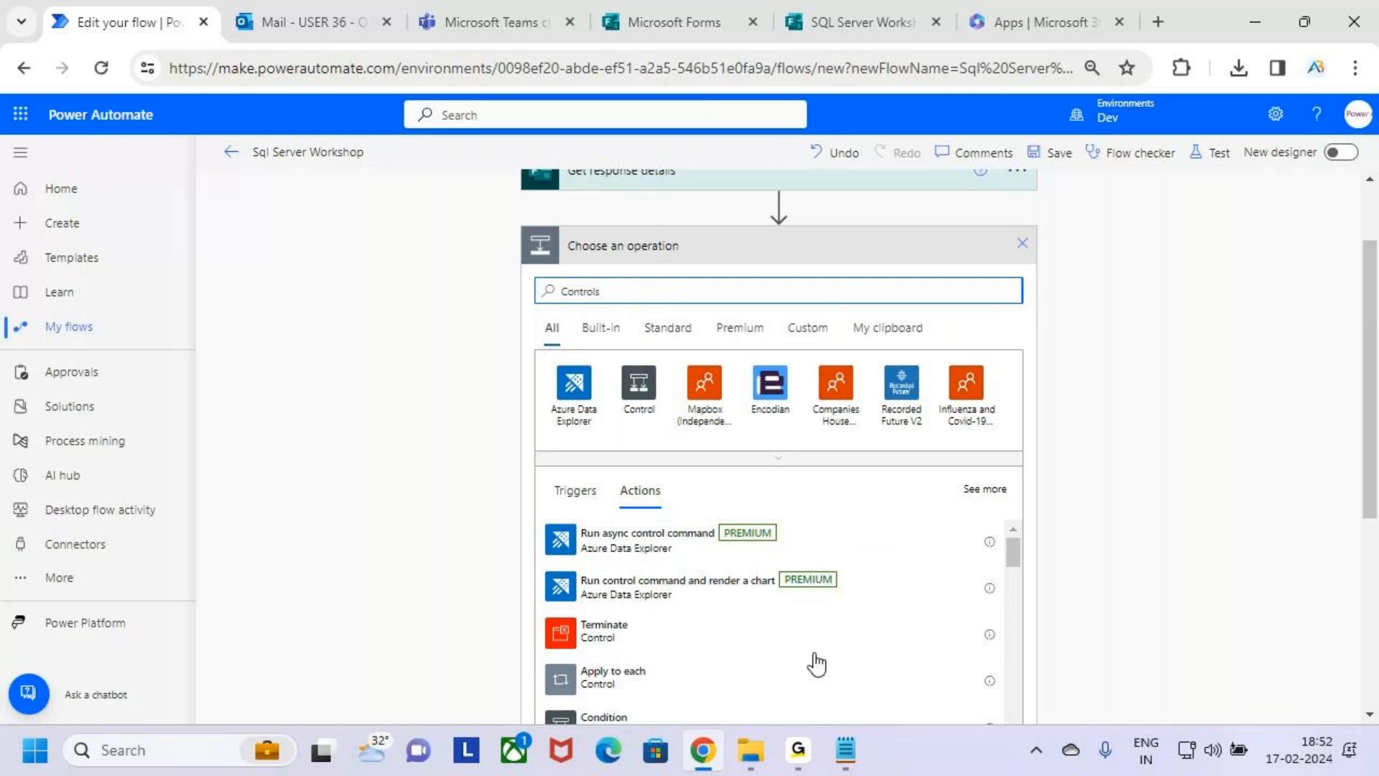
{"action": "scroll", "coordinate": [817, 647], "scroll_direction": "down", "scroll_amount": 3}
{"action": "scroll", "coordinate": [817, 634], "scroll_direction": "up", "scroll_amount": 3}
{"action": "scroll", "coordinate": [1256, 451], "scroll_direction": "down", "scroll_amount": 2}
{"action": "scroll", "coordinate": [794, 570], "scroll_direction": "down", "scroll_amount": 3}
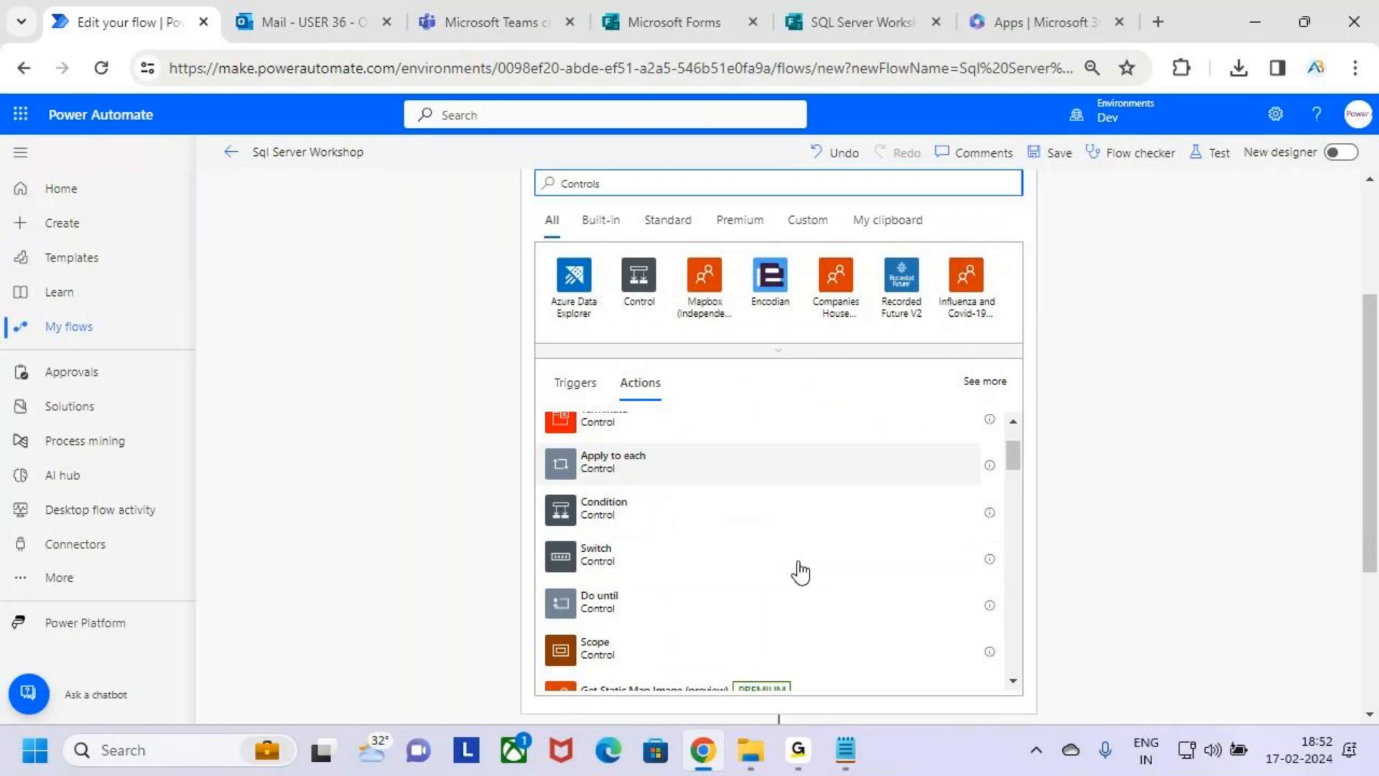
{"action": "scroll", "coordinate": [812, 583], "scroll_direction": "up", "scroll_amount": 1}
{"action": "key", "text": "ctrl+2"}
{"action": "mouse_move", "coordinate": [577, 538]}
{"action": "left_mouse_down"}
{"action": "mouse_move", "coordinate": [619, 541]}
{"action": "mouse_move", "coordinate": [626, 574]}
{"action": "left_mouse_up"}
{"action": "left_click_drag", "start_coordinate": [578, 619], "coordinate": [626, 616]}
{"action": "key", "text": "Escape"}
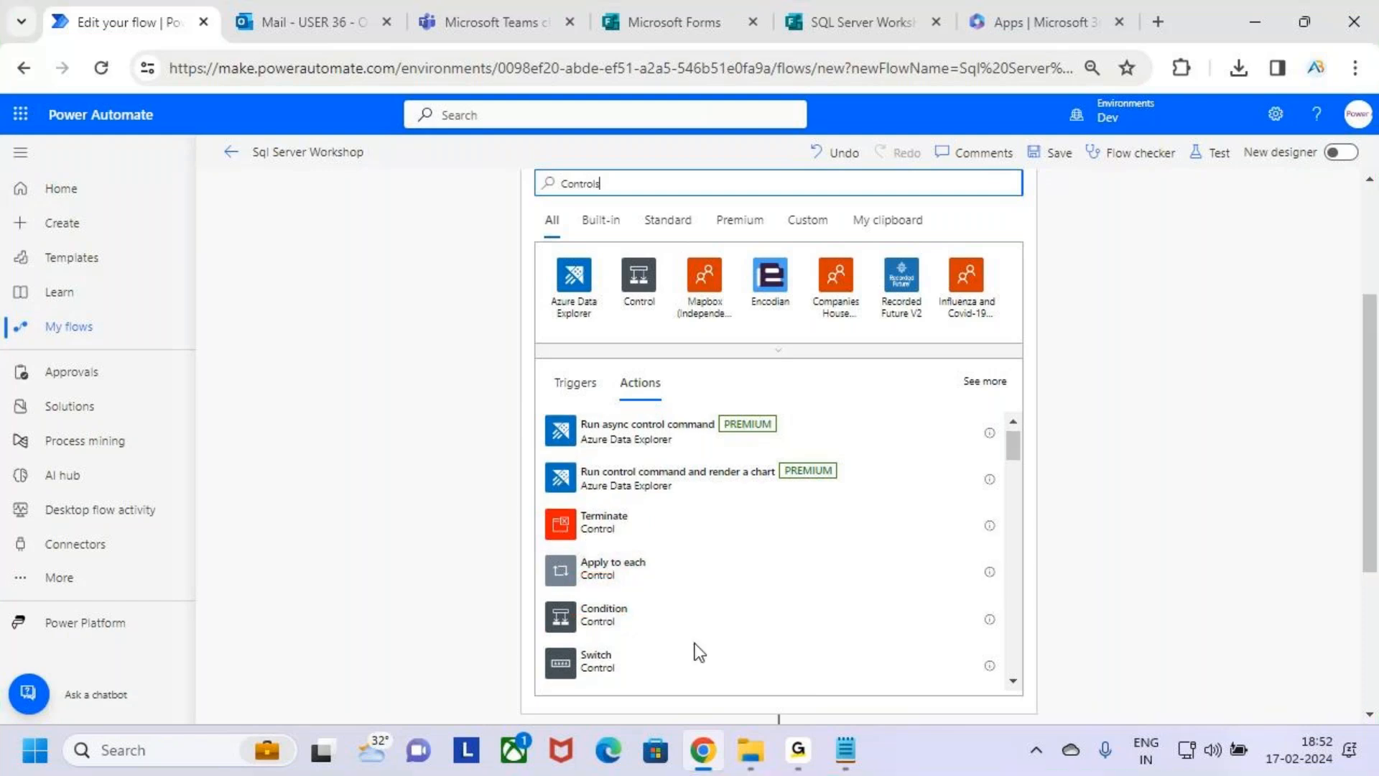
{"action": "scroll", "coordinate": [601, 563], "scroll_direction": "down", "scroll_amount": 1}
{"action": "key", "text": "ctrl+2"}
{"action": "mouse_move", "coordinate": [548, 430]}
{"action": "left_mouse_down"}
{"action": "mouse_move", "coordinate": [691, 623]}
{"action": "mouse_move", "coordinate": [800, 668]}
{"action": "left_mouse_up"}
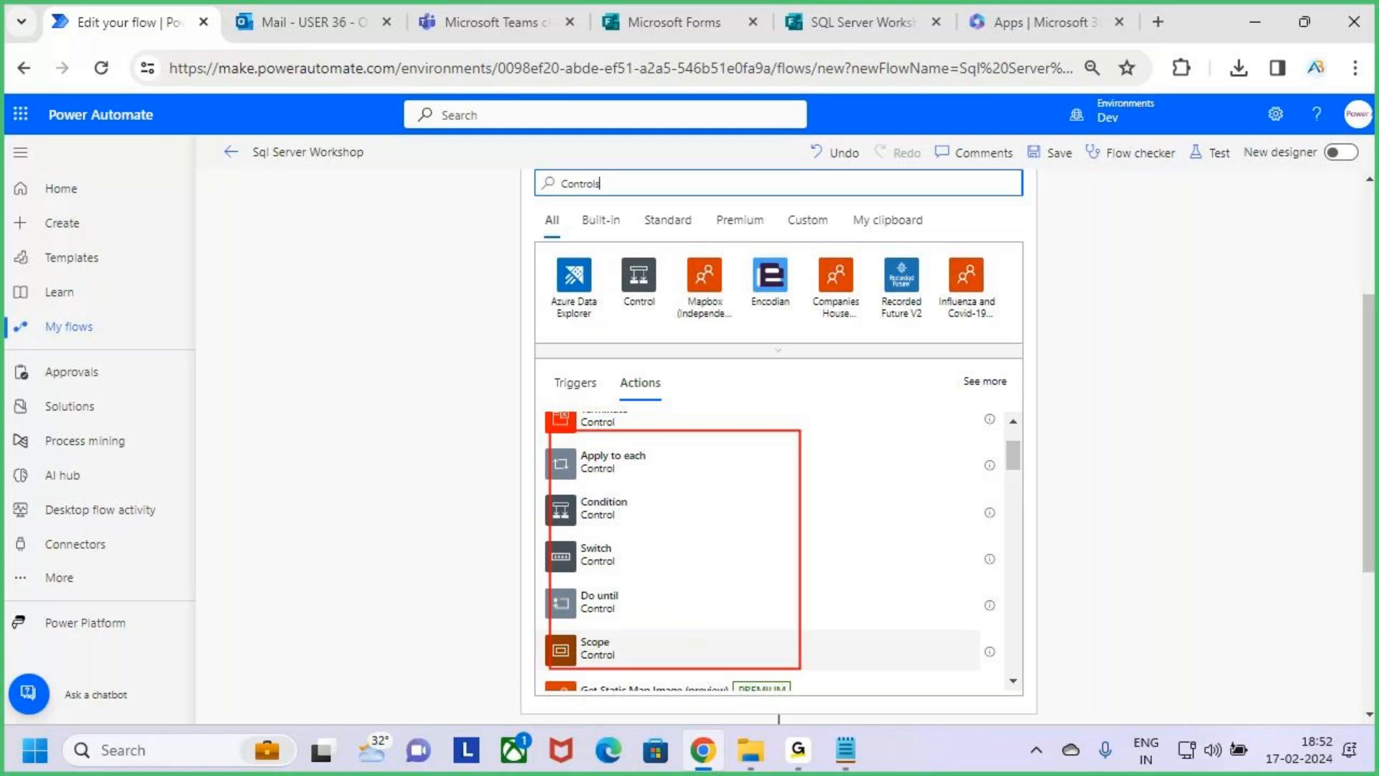
{"action": "key", "text": "Escape"}
Add the Condition control after Get response details.
{"action": "key", "text": "ctrl+2"}
{"action": "mouse_move", "coordinate": [538, 490]}
{"action": "left_mouse_down"}
{"action": "mouse_move", "coordinate": [785, 535]}
{"action": "mouse_move", "coordinate": [974, 532]}
{"action": "mouse_move", "coordinate": [995, 494]}
{"action": "mouse_move", "coordinate": [1027, 506]}
{"action": "mouse_move", "coordinate": [997, 544]}
{"action": "left_mouse_up"}
{"action": "mouse_move", "coordinate": [1056, 482]}
{"action": "left_mouse_down"}
{"action": "mouse_move", "coordinate": [1099, 474]}
{"action": "mouse_move", "coordinate": [1120, 535]}
{"action": "left_mouse_up"}
{"action": "left_click_drag", "start_coordinate": [1158, 474], "coordinate": [1182, 578]}
{"action": "left_click_drag", "start_coordinate": [1118, 535], "coordinate": [1267, 497]}
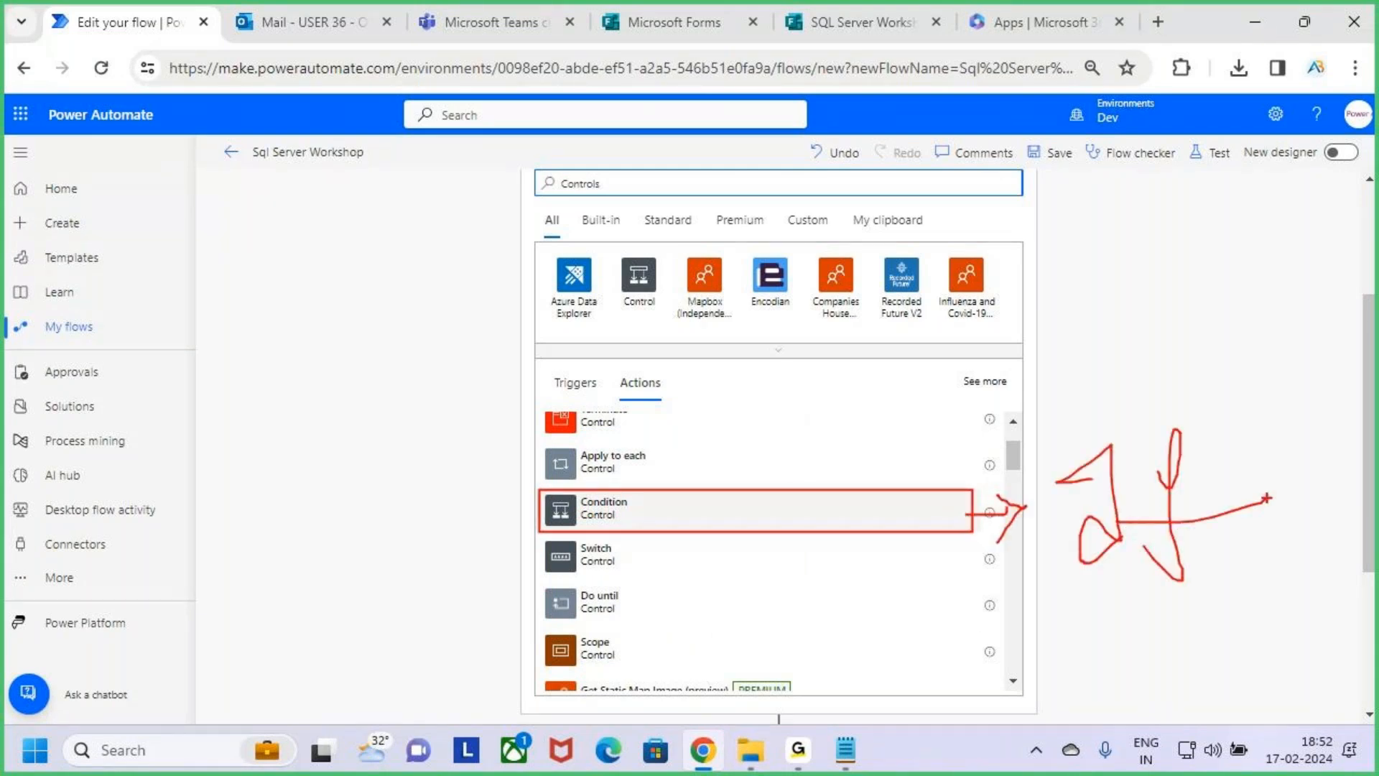
{"action": "key", "text": "Escape"}
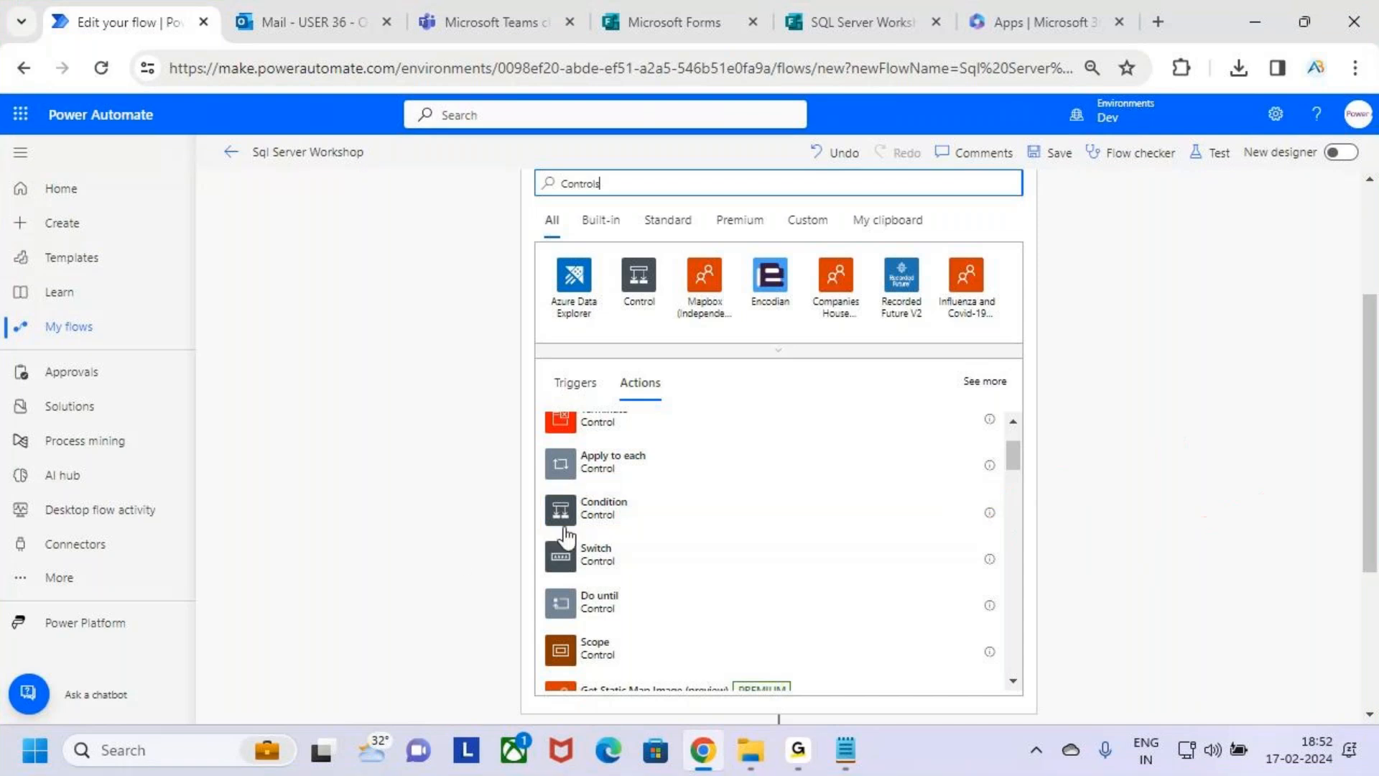
{"action": "left_click", "coordinate": [715, 520]}
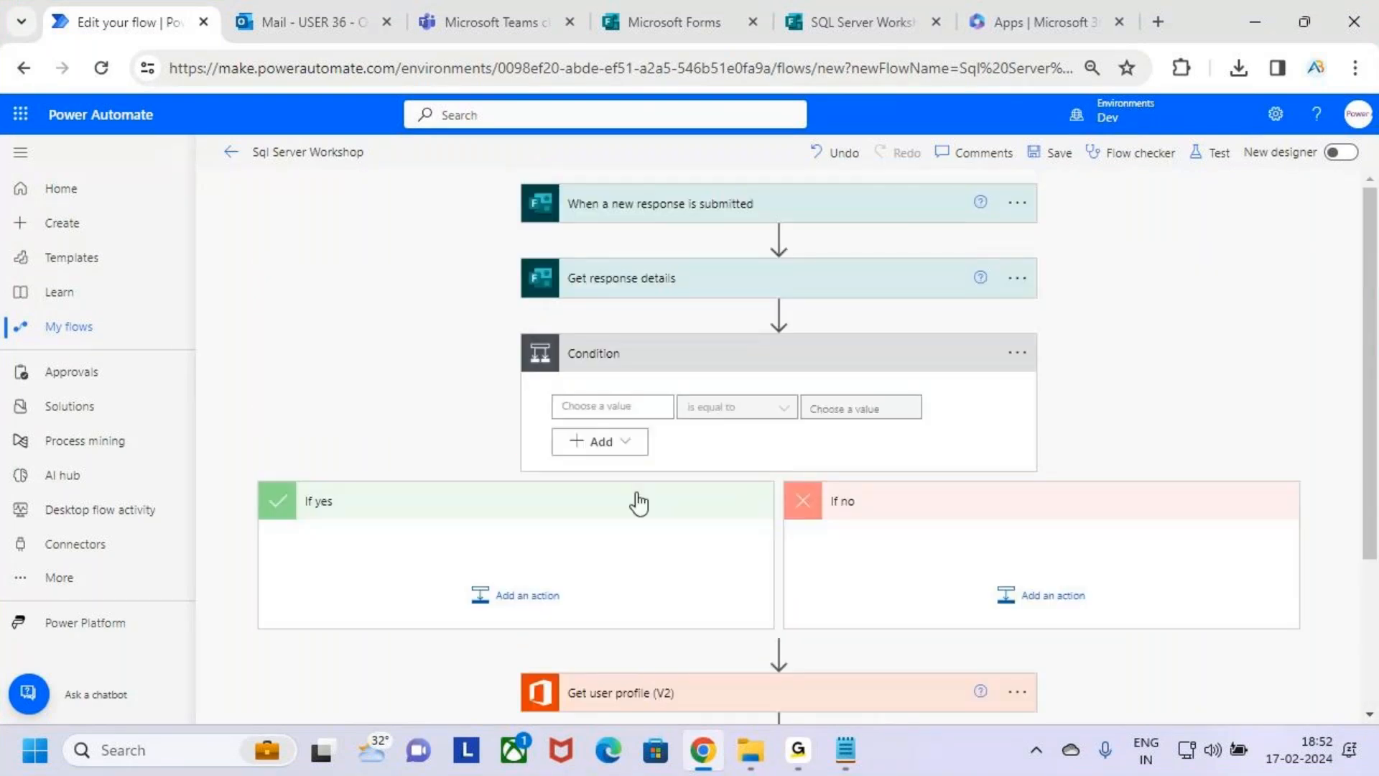
Set the condition to check whether the Are Interested to Join the Workshop answer is equal to Yes.
{"action": "scroll", "coordinate": [757, 480], "scroll_direction": "down", "scroll_amount": 3}
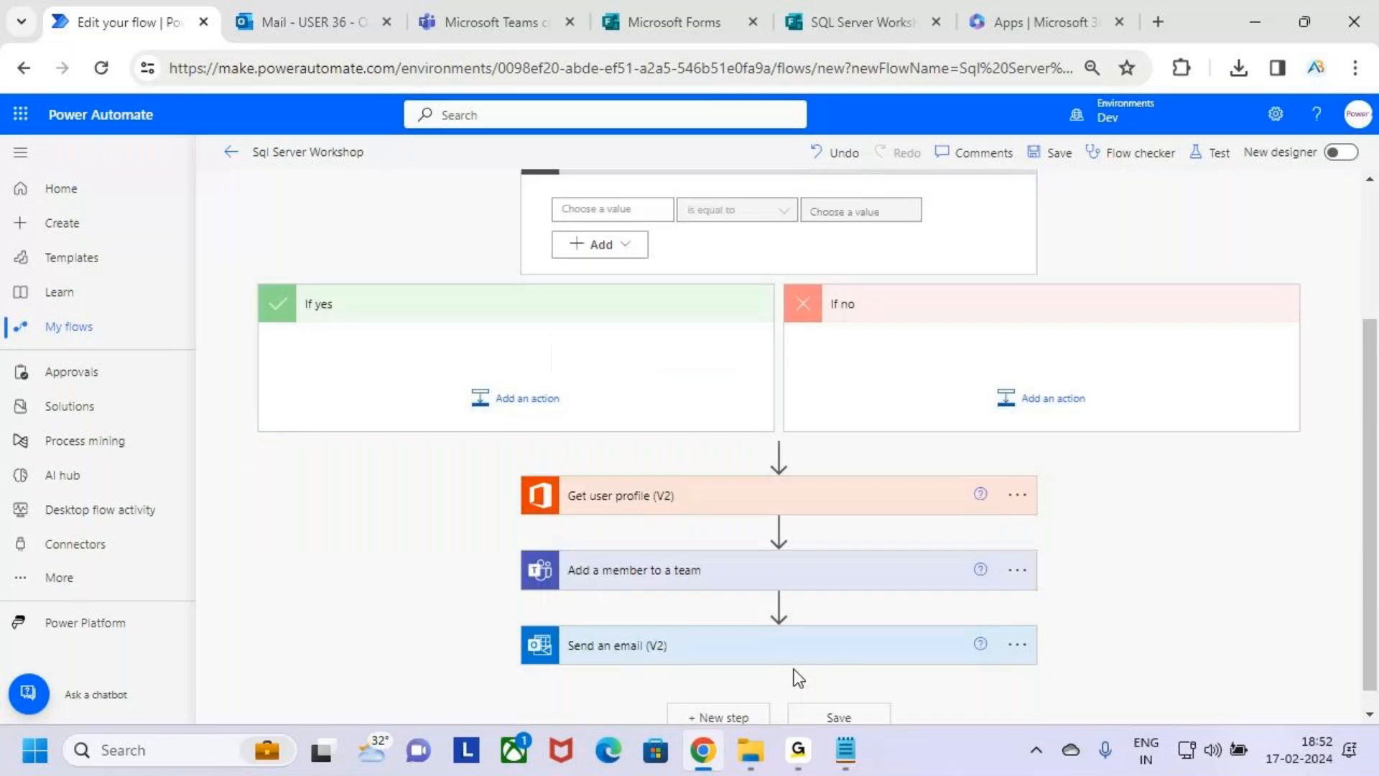
{"action": "scroll", "coordinate": [776, 446], "scroll_direction": "up", "scroll_amount": 3}
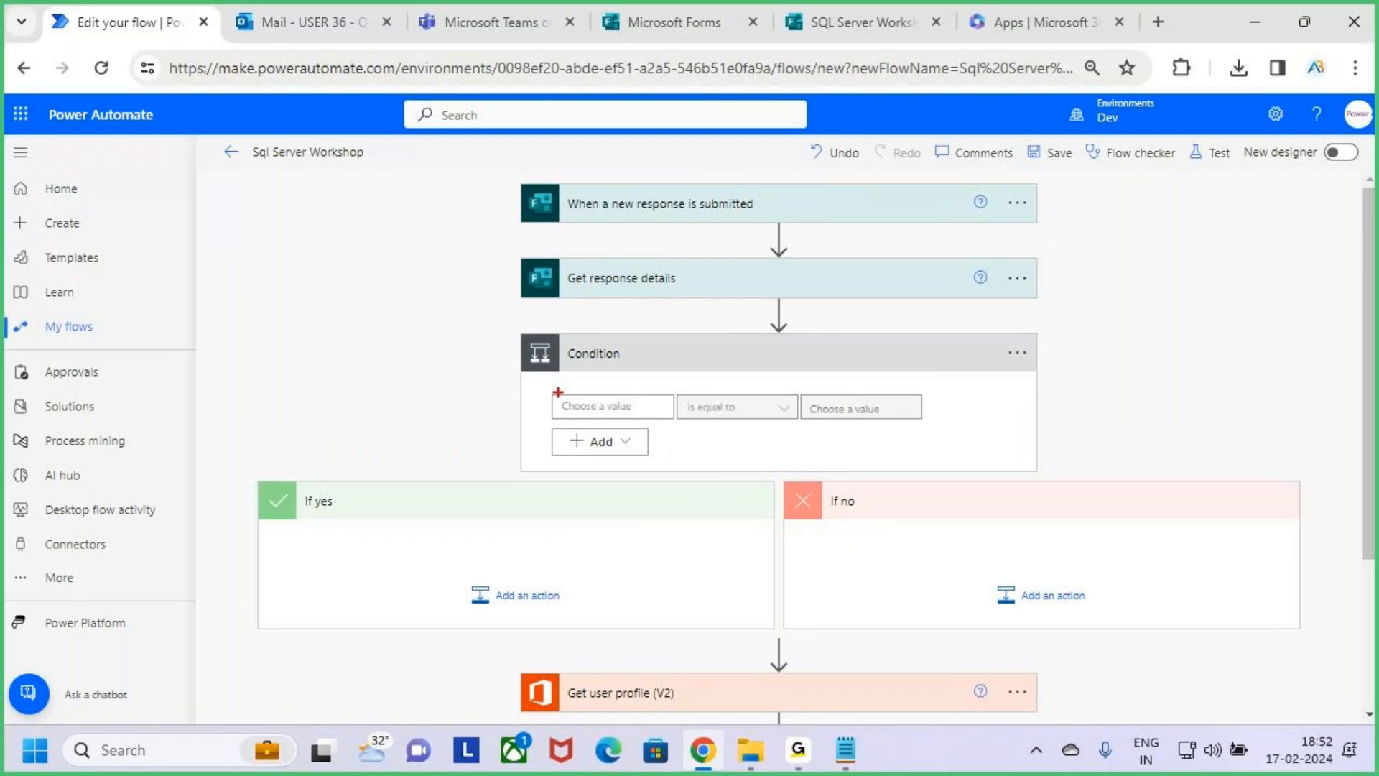
{"action": "left_click", "coordinate": [656, 411]}
{"action": "scroll", "coordinate": [1006, 515], "scroll_direction": "down", "scroll_amount": 2}
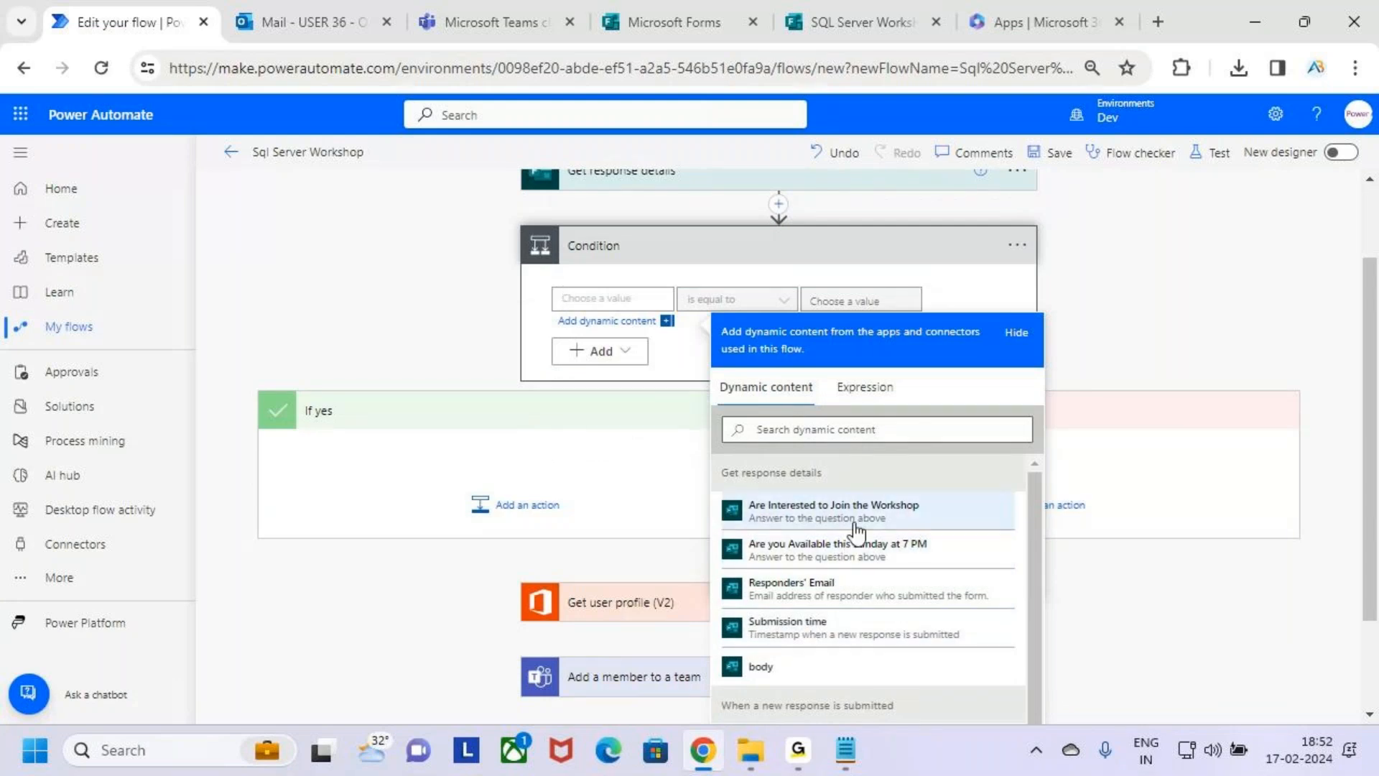
{"action": "mouse_move", "coordinate": [733, 488]}
{"action": "left_mouse_down"}
{"action": "mouse_move", "coordinate": [961, 530]}
{"action": "mouse_move", "coordinate": [1030, 431]}
{"action": "left_mouse_up"}
{"action": "left_click", "coordinate": [917, 508]}
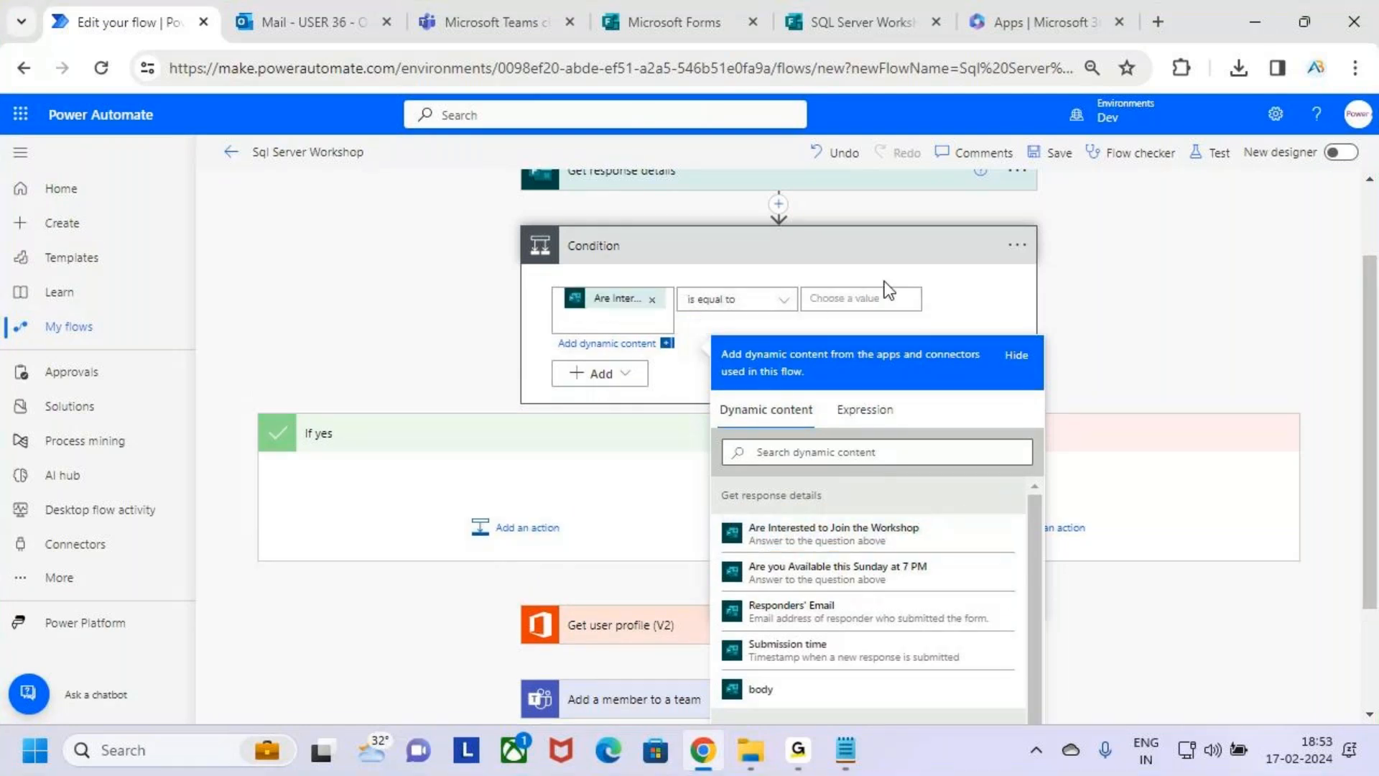
{"action": "key", "text": "ctrl+2"}
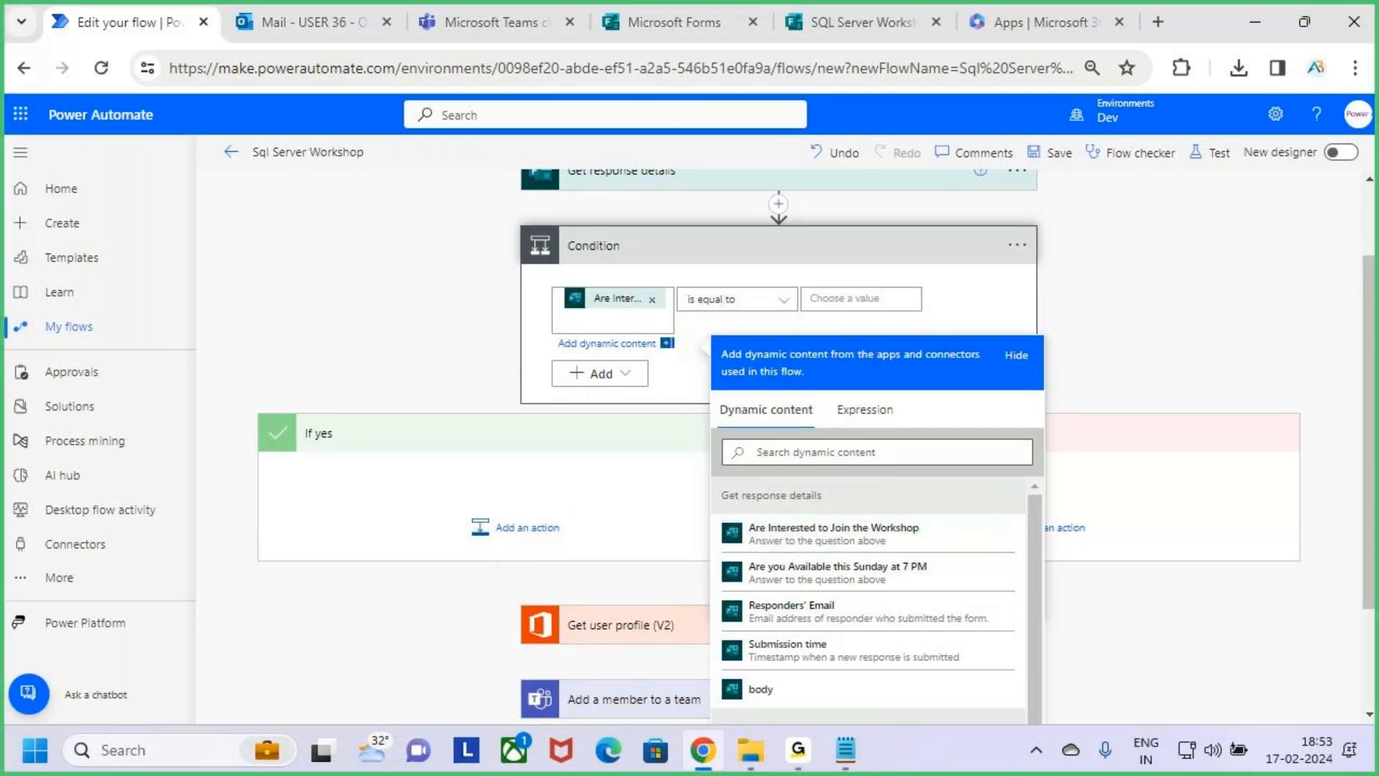
{"action": "left_click_drag", "start_coordinate": [559, 280], "coordinate": [672, 318]}
{"action": "key", "text": "Escape"}
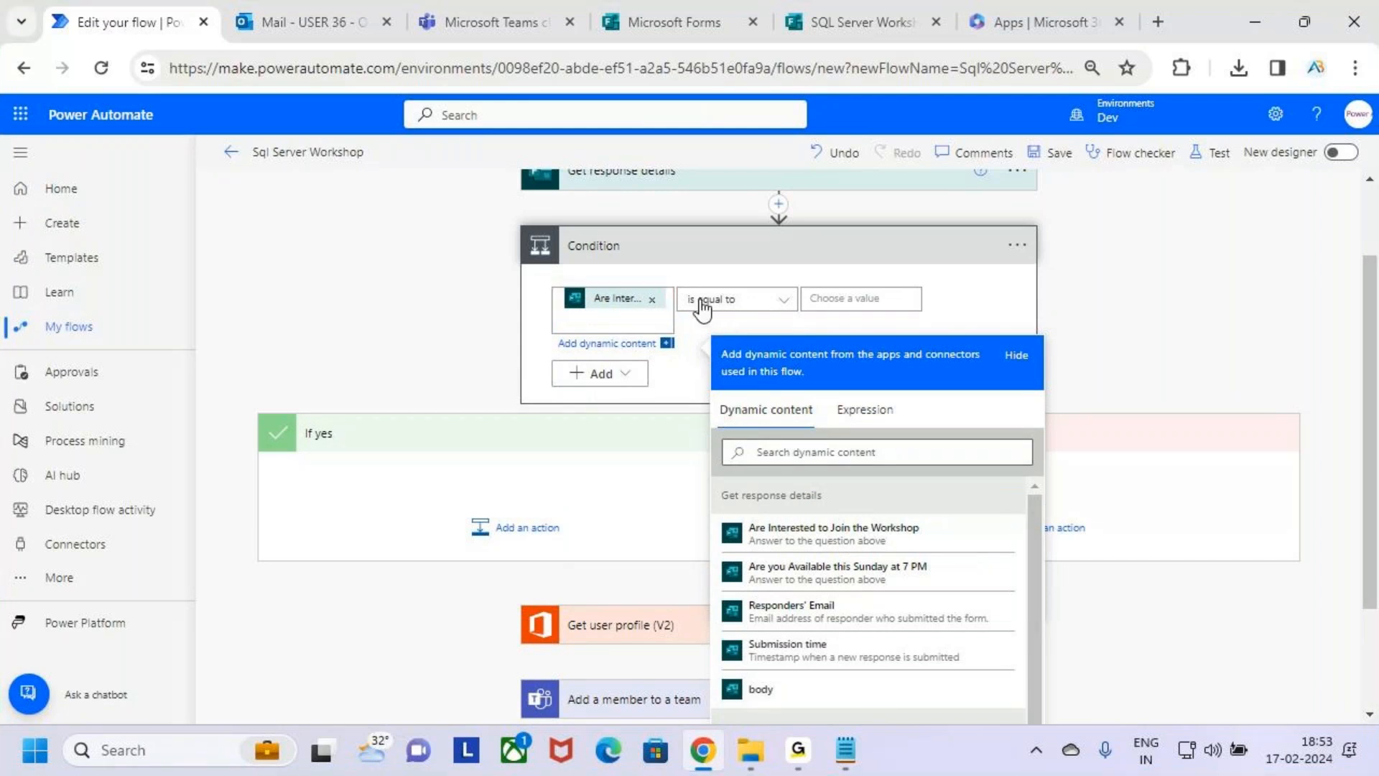
{"action": "left_click", "coordinate": [853, 300]}
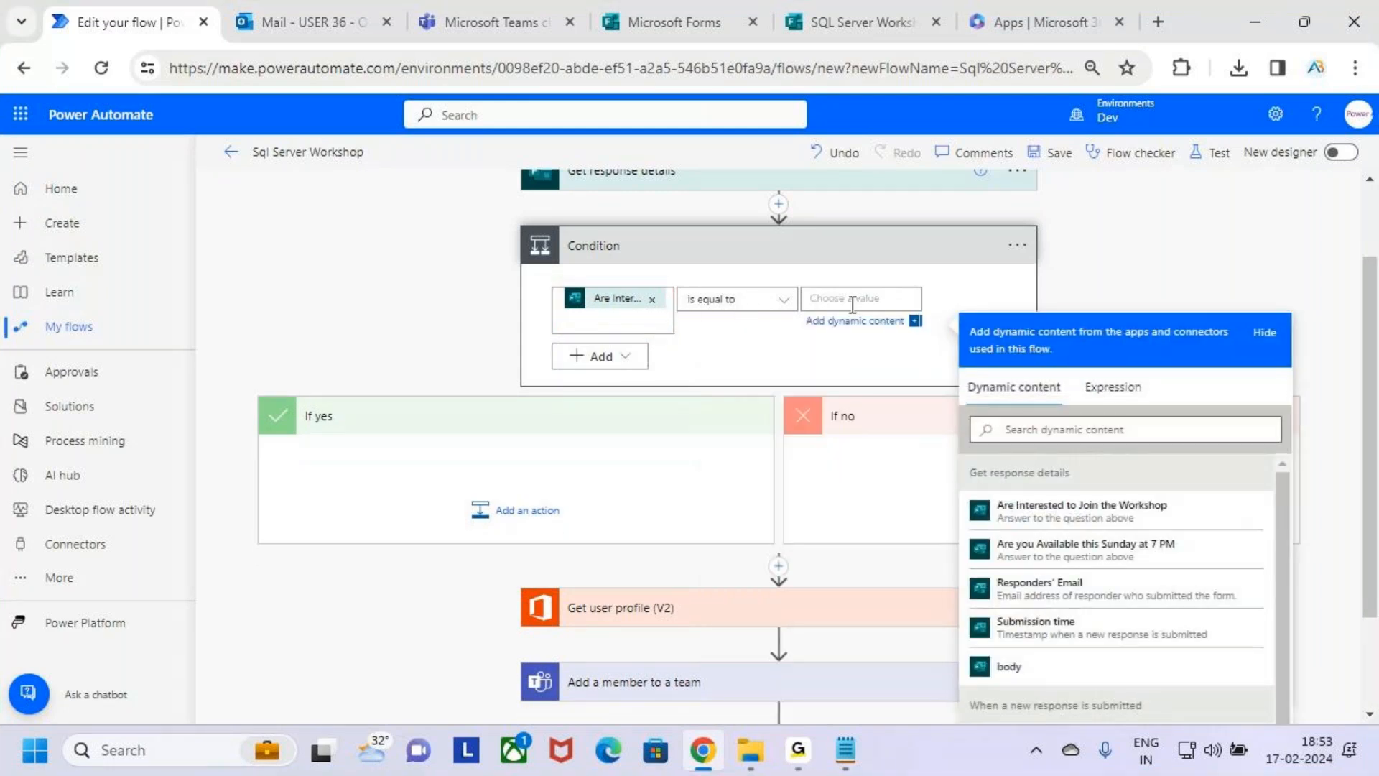
{"action": "type", "text": "Yes"}
{"action": "left_click", "coordinate": [1217, 271]}
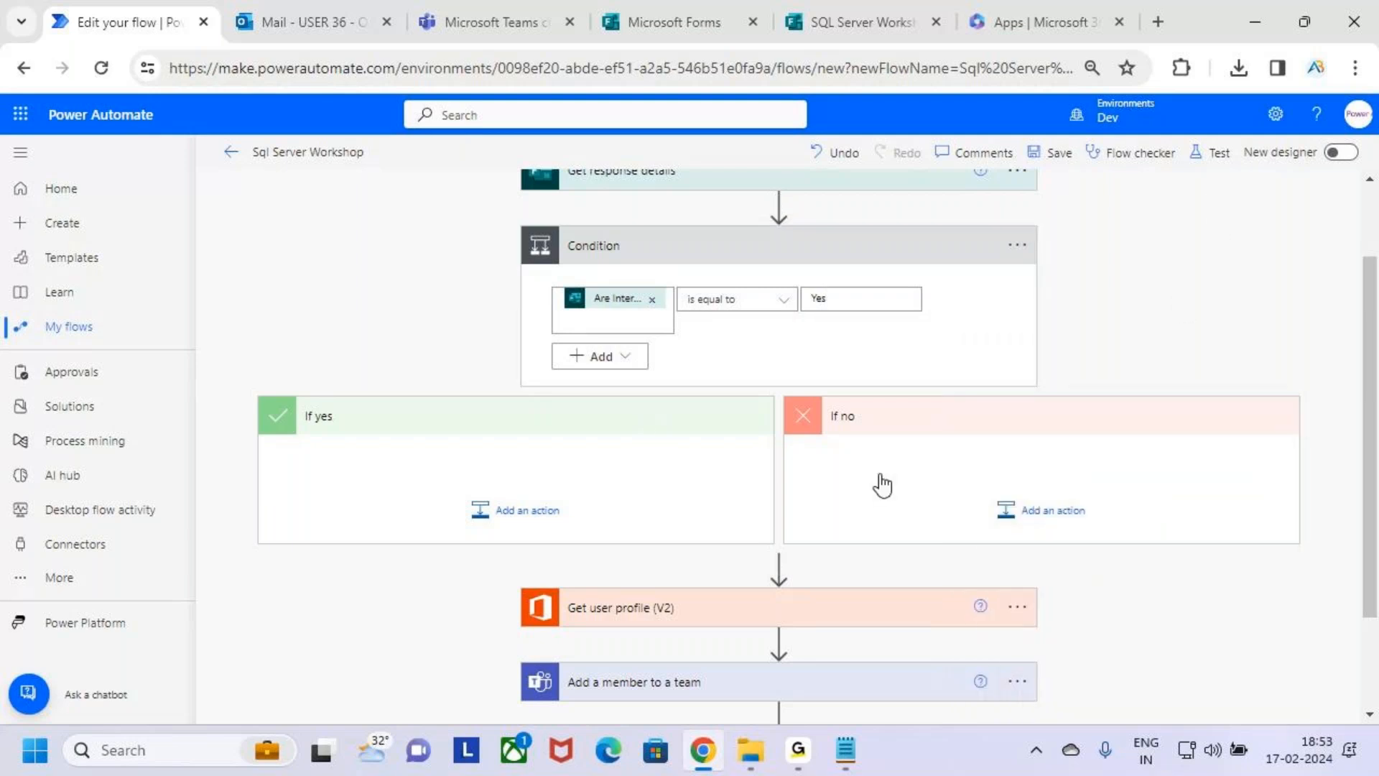
Review the condition's comparison, its If yes and If no branches, and the three actions below them.
{"action": "left_click_drag", "start_coordinate": [541, 280], "coordinate": [954, 335]}
{"action": "left_click_drag", "start_coordinate": [597, 305], "coordinate": [652, 271]}
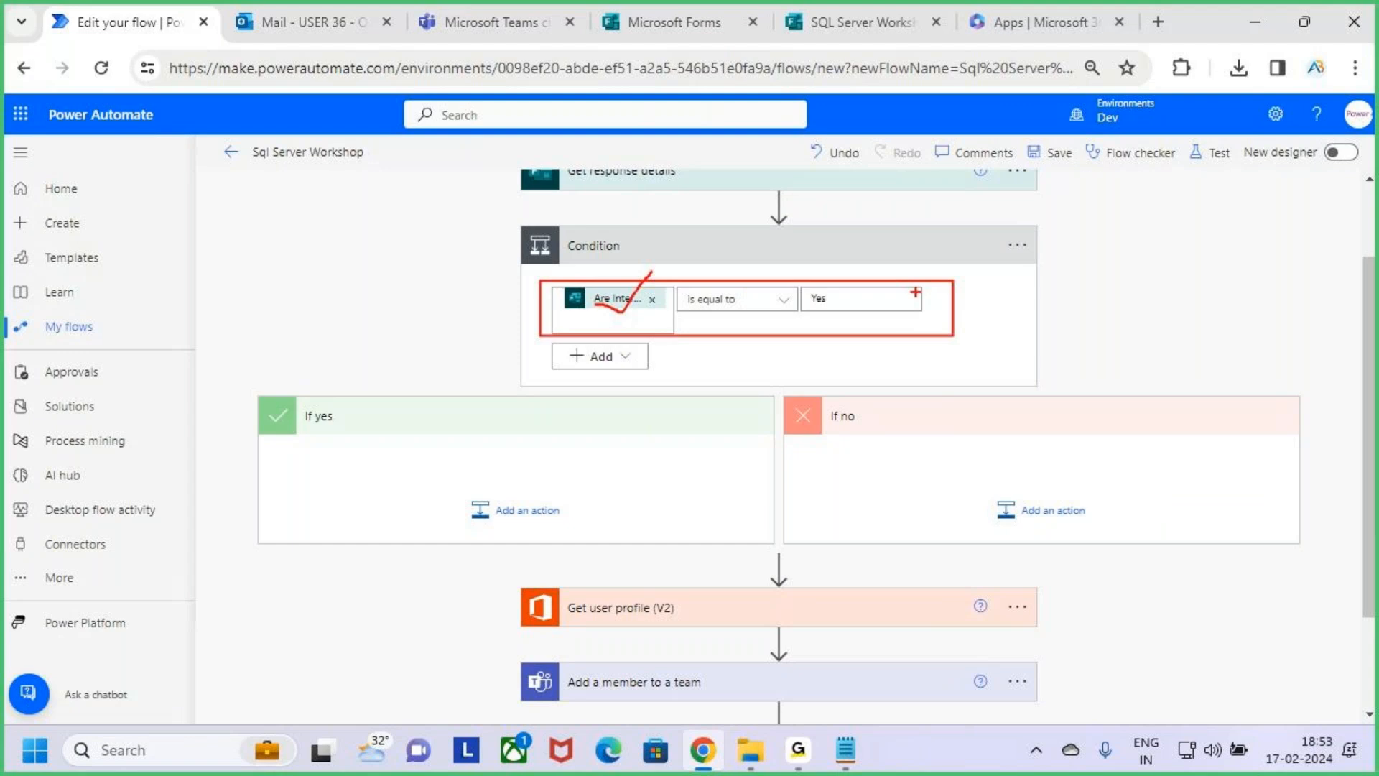
{"action": "left_click_drag", "start_coordinate": [823, 304], "coordinate": [890, 272]}
{"action": "key", "text": "Escape"}
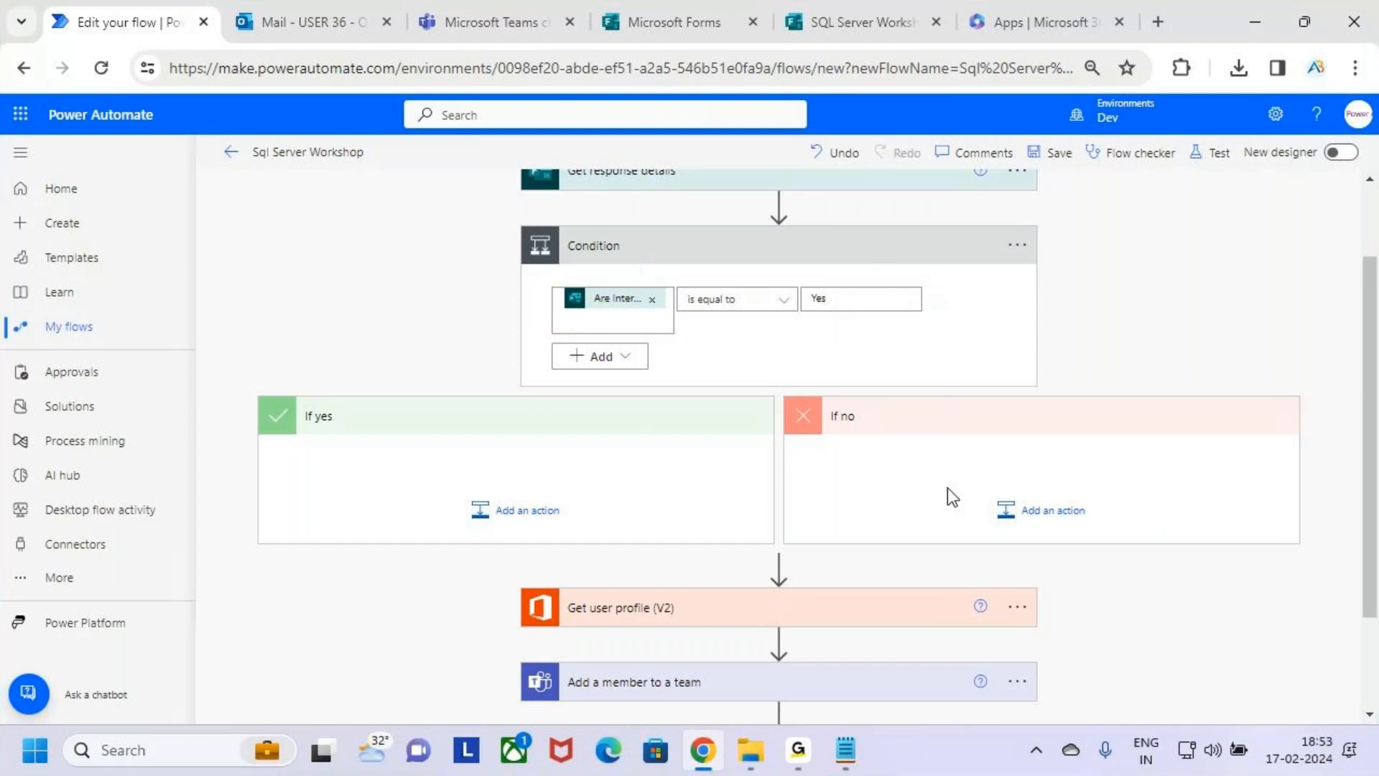
{"action": "key", "text": "ctrl+2"}
{"action": "mouse_move", "coordinate": [249, 399]}
{"action": "left_mouse_down"}
{"action": "mouse_move", "coordinate": [360, 467]}
{"action": "mouse_move", "coordinate": [705, 553]}
{"action": "mouse_move", "coordinate": [754, 546]}
{"action": "left_mouse_up"}
{"action": "mouse_move", "coordinate": [791, 392]}
{"action": "left_mouse_down"}
{"action": "mouse_move", "coordinate": [1116, 535]}
{"action": "mouse_move", "coordinate": [1299, 550]}
{"action": "left_mouse_up"}
{"action": "key", "text": "Escape"}
{"action": "scroll", "coordinate": [859, 542], "scroll_direction": "down", "scroll_amount": 1}
{"action": "key", "text": "ctrl+2"}
{"action": "mouse_move", "coordinate": [496, 463]}
{"action": "left_mouse_down"}
{"action": "mouse_move", "coordinate": [1093, 683]}
{"action": "mouse_move", "coordinate": [1077, 695]}
{"action": "left_mouse_up"}
{"action": "key", "text": "Escape"}
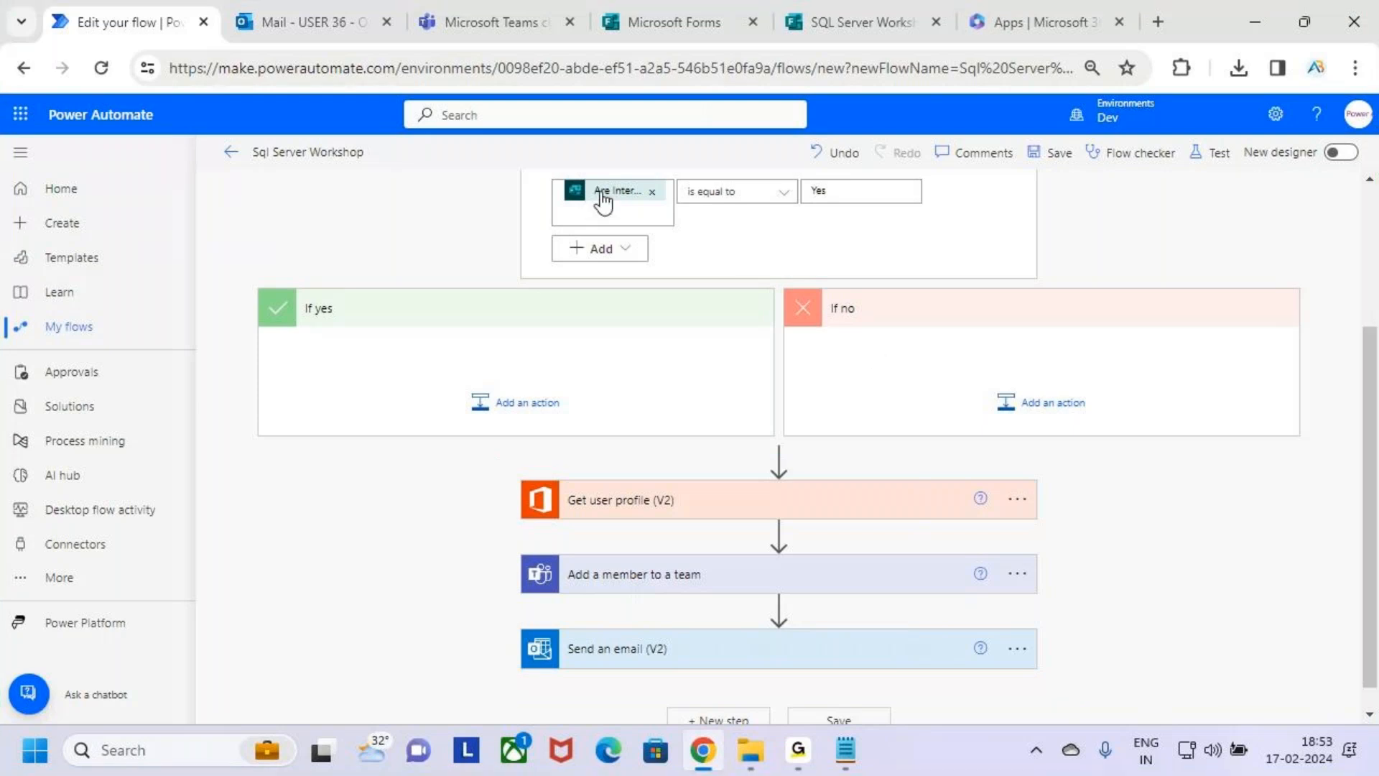
Move Get user profile (V2), Add a member to a team and Send an email (V2), in that order, into the If yes branch.
{"action": "left_click_drag", "start_coordinate": [722, 501], "coordinate": [497, 348]}
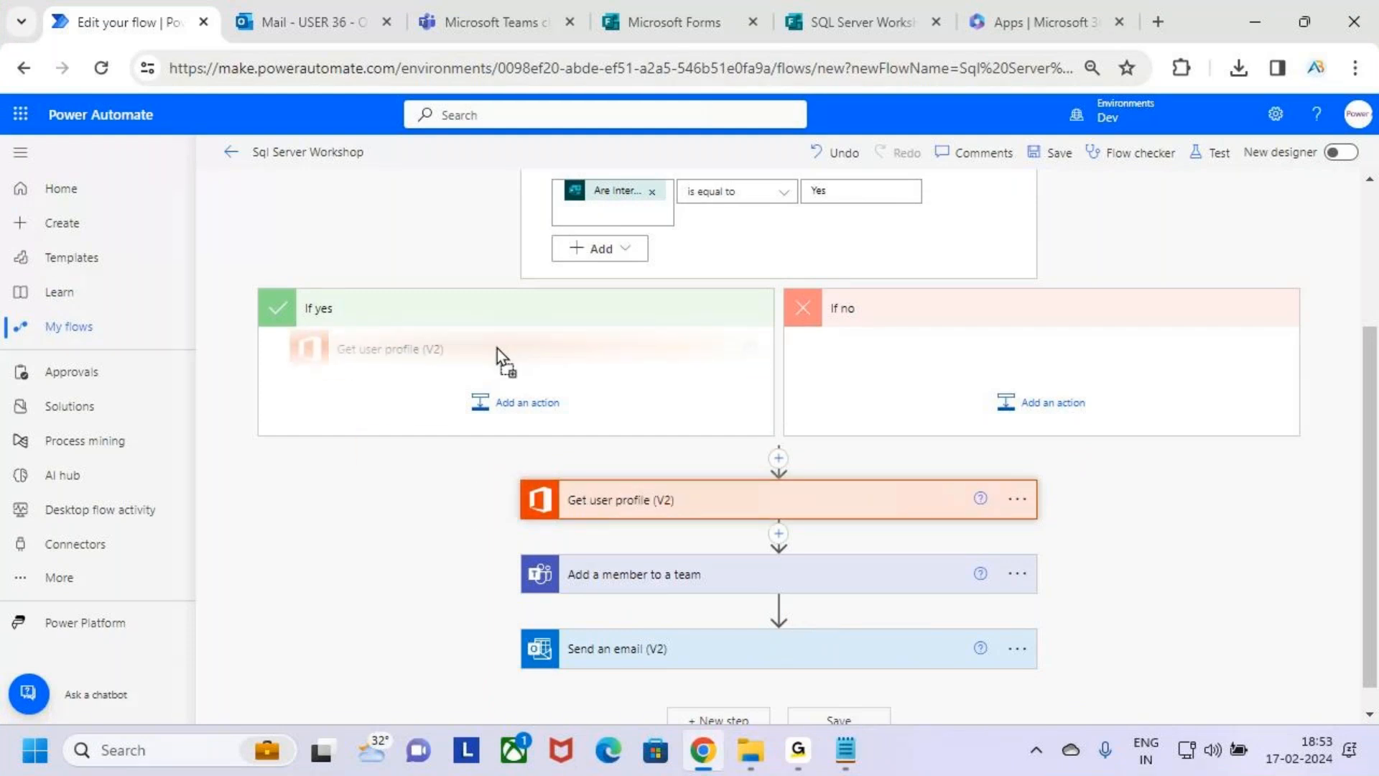
{"action": "left_click_drag", "start_coordinate": [679, 557], "coordinate": [429, 428]}
{"action": "left_click_drag", "start_coordinate": [682, 609], "coordinate": [453, 487]}
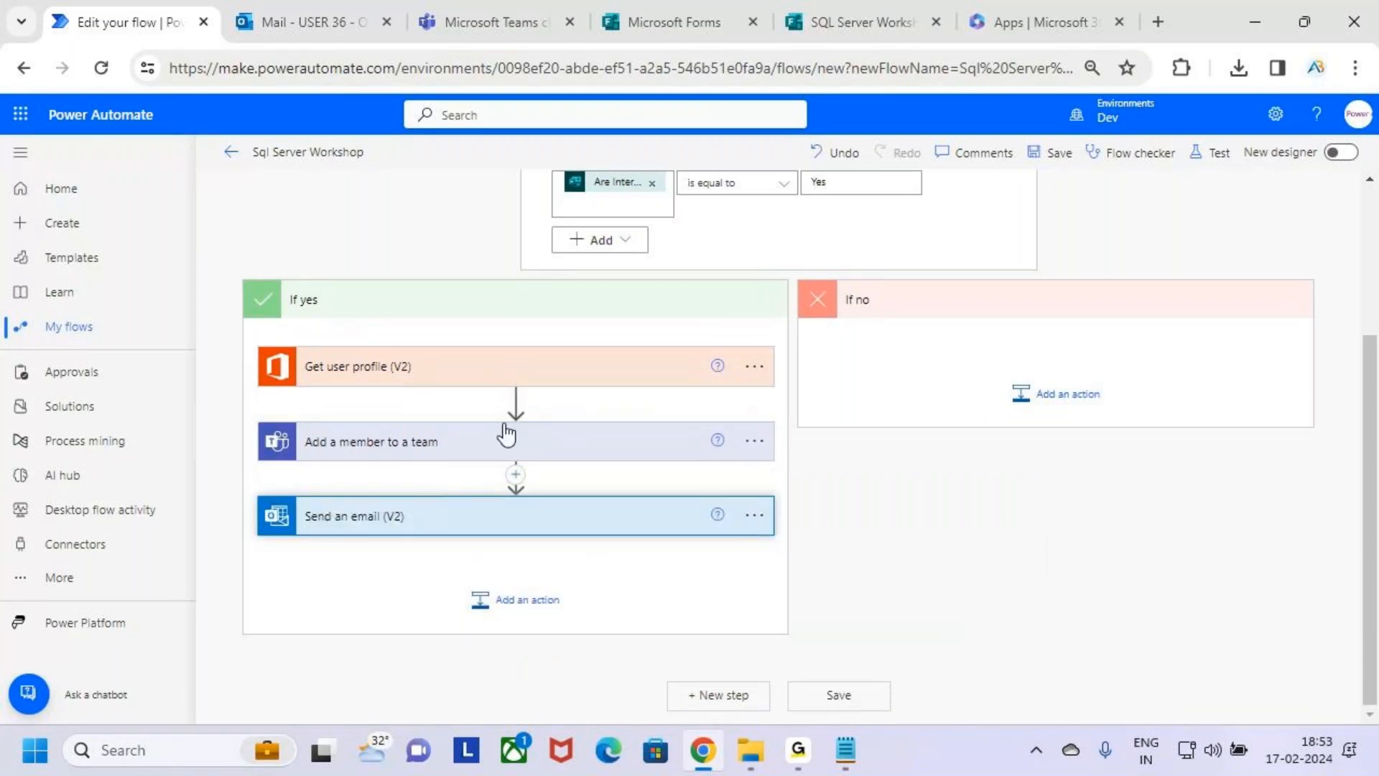
{"action": "scroll", "coordinate": [508, 434], "scroll_direction": "up", "scroll_amount": 2}
{"action": "key", "text": "ctrl+2"}
{"action": "mouse_move", "coordinate": [841, 283]}
{"action": "left_mouse_down"}
{"action": "mouse_move", "coordinate": [838, 327]}
{"action": "mouse_move", "coordinate": [889, 323]}
{"action": "mouse_move", "coordinate": [927, 288]}
{"action": "mouse_move", "coordinate": [914, 284]}
{"action": "left_mouse_up"}
{"action": "left_click_drag", "start_coordinate": [841, 349], "coordinate": [1015, 329]}
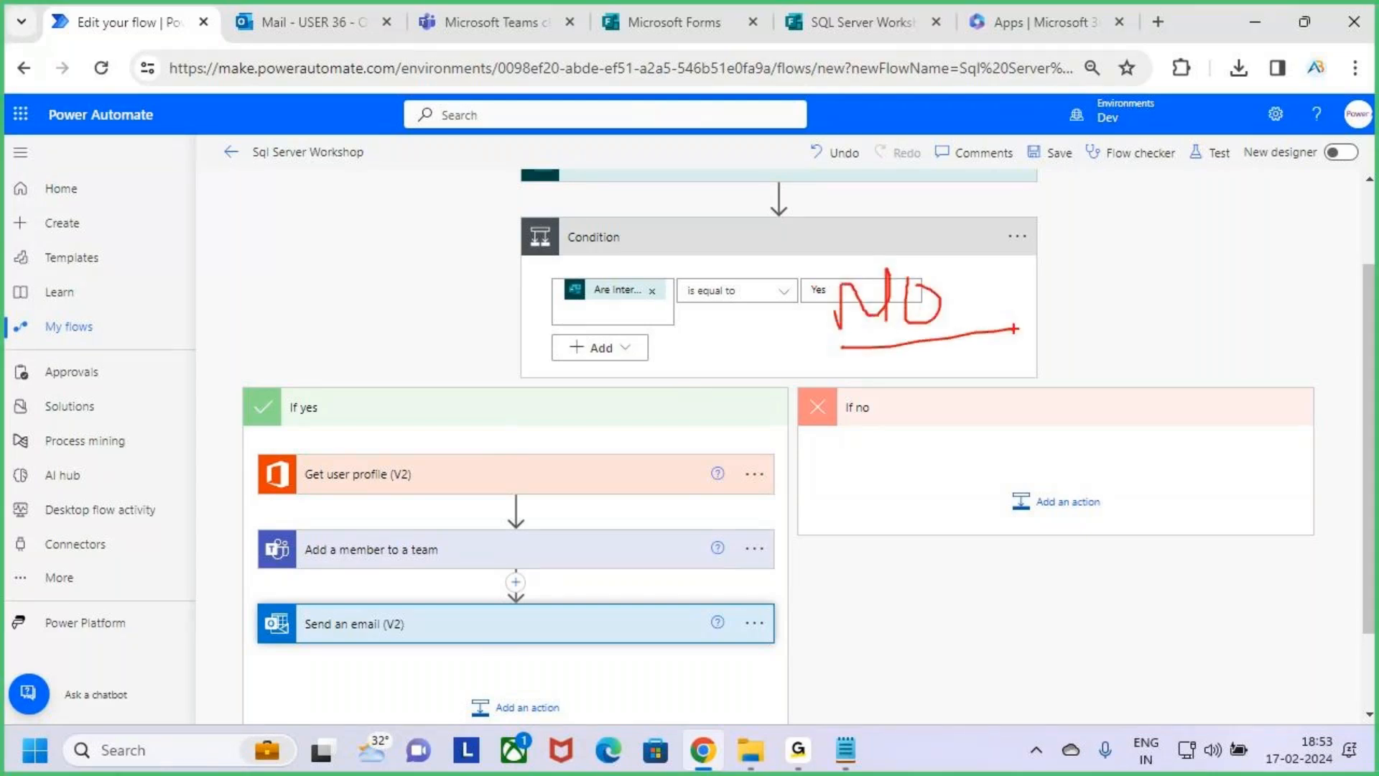
{"action": "key", "text": "Escape"}
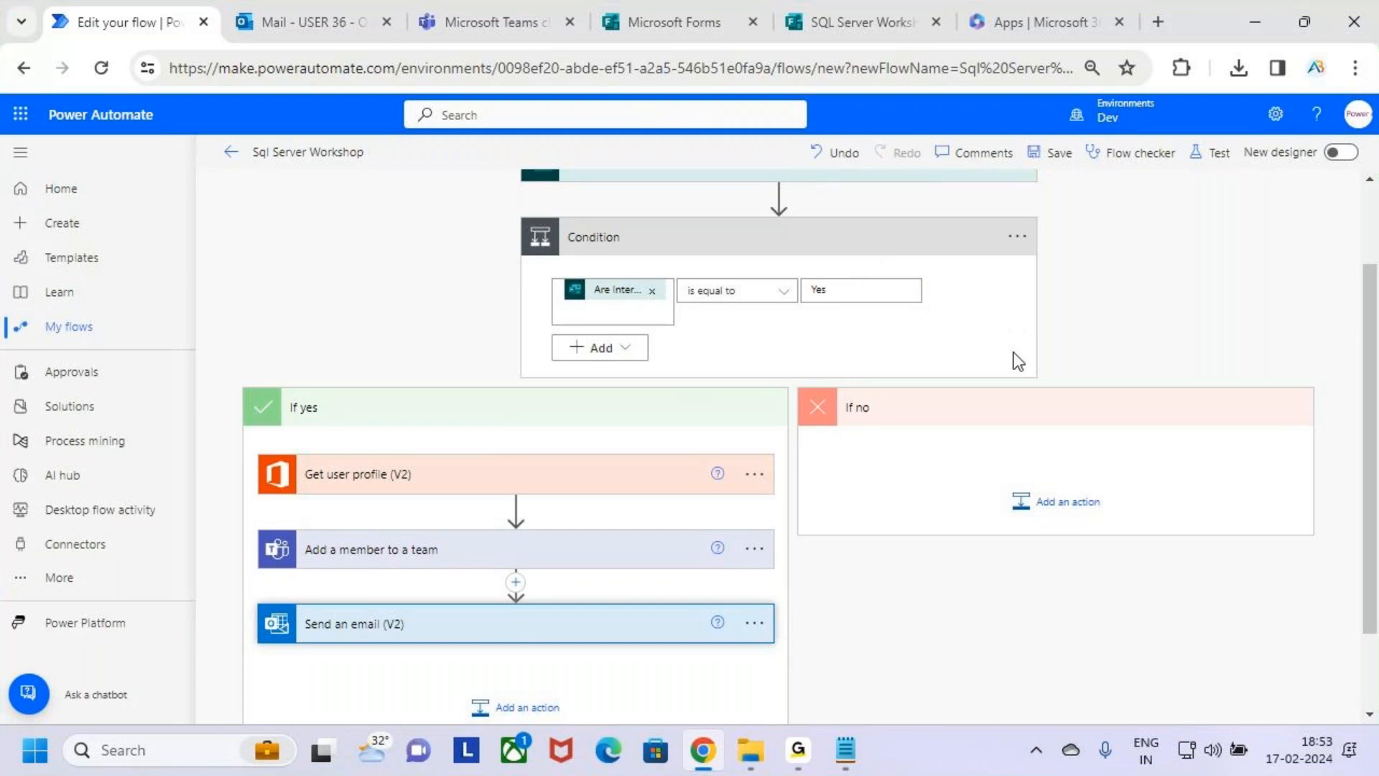
{"action": "key", "text": "ctrl+2"}
{"action": "left_click_drag", "start_coordinate": [979, 470], "coordinate": [1128, 526]}
{"action": "key", "text": "Escape"}
Search for "Get user" and add the Get user profile (V2) action to the If no branch.
{"action": "left_click", "coordinate": [1071, 509]}
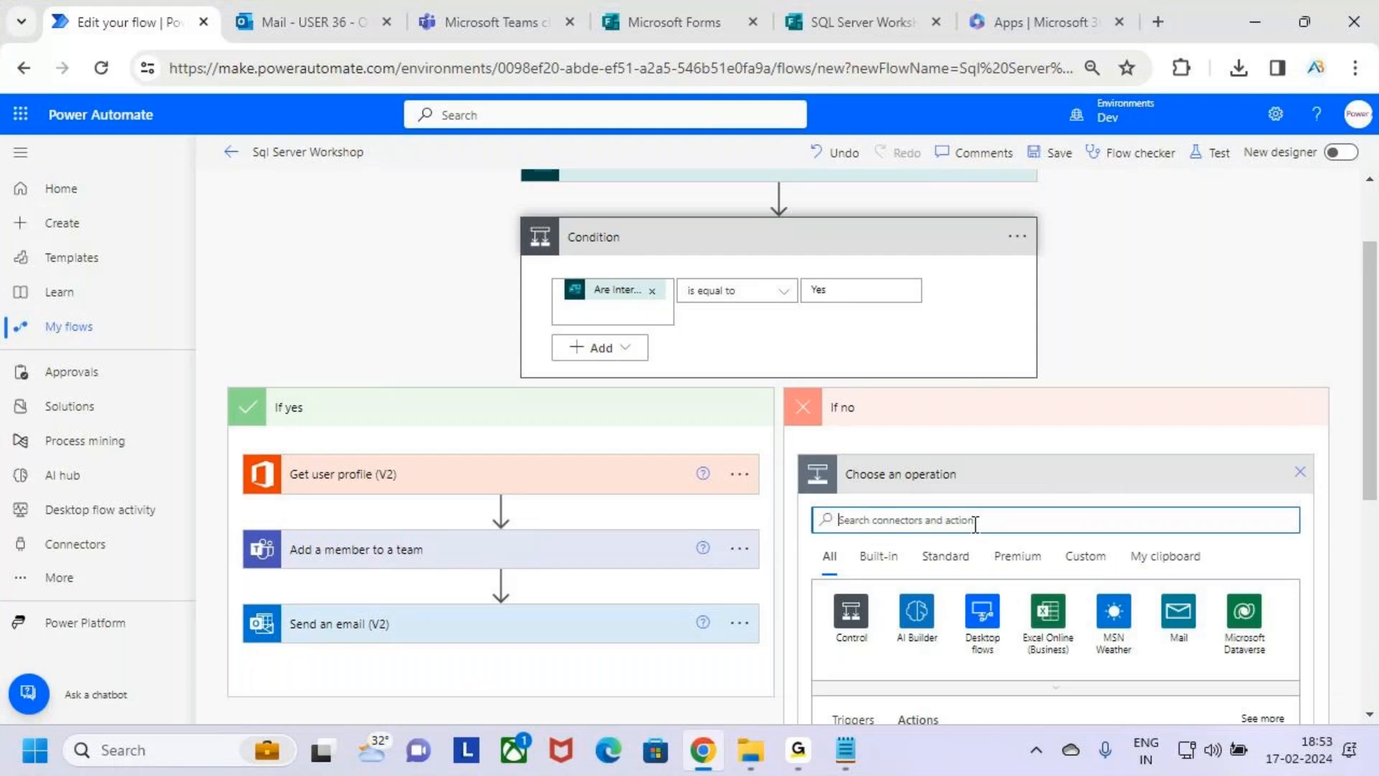
{"action": "type", "text": "Get"}
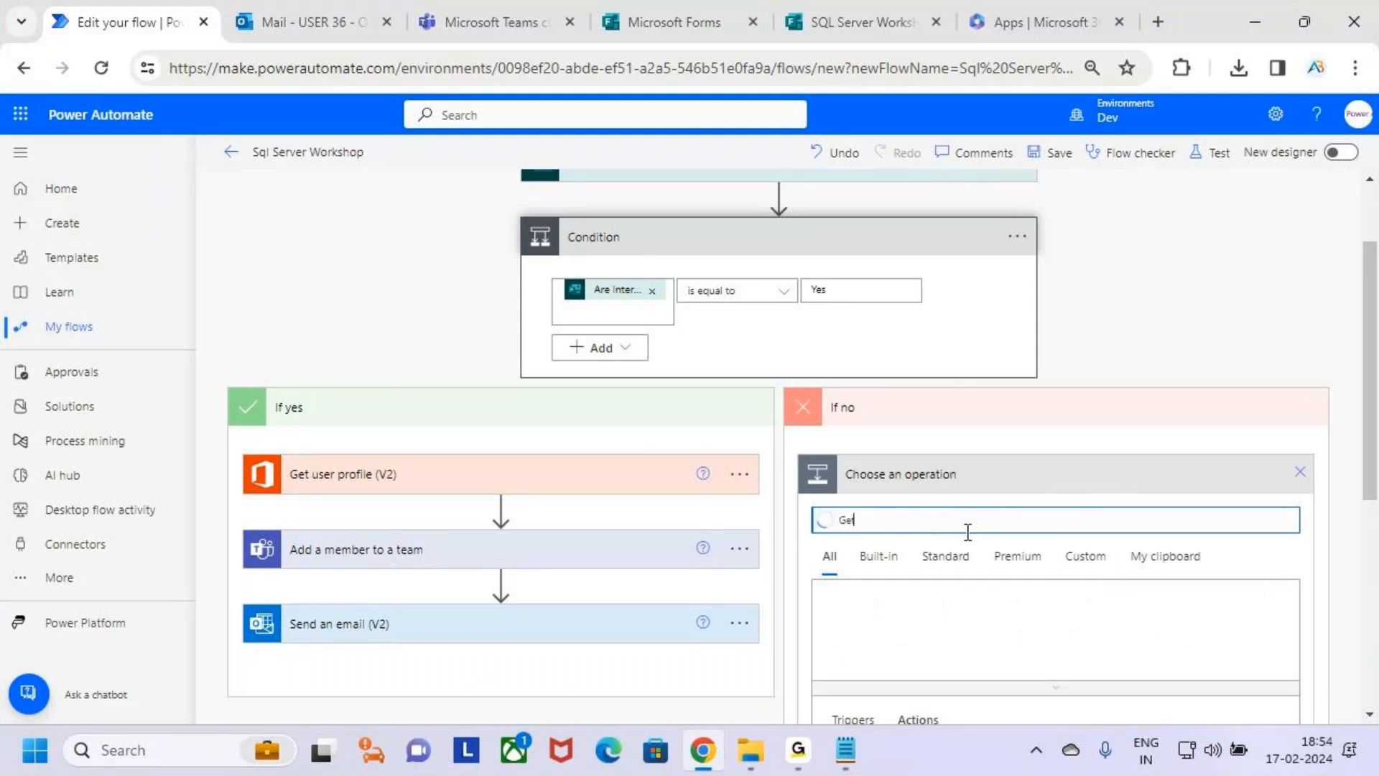
{"action": "type", "text": " usr"}
{"action": "key", "text": "BackSpace"}
{"action": "type", "text": "er"}
{"action": "scroll", "coordinate": [1085, 488], "scroll_direction": "down", "scroll_amount": 3}
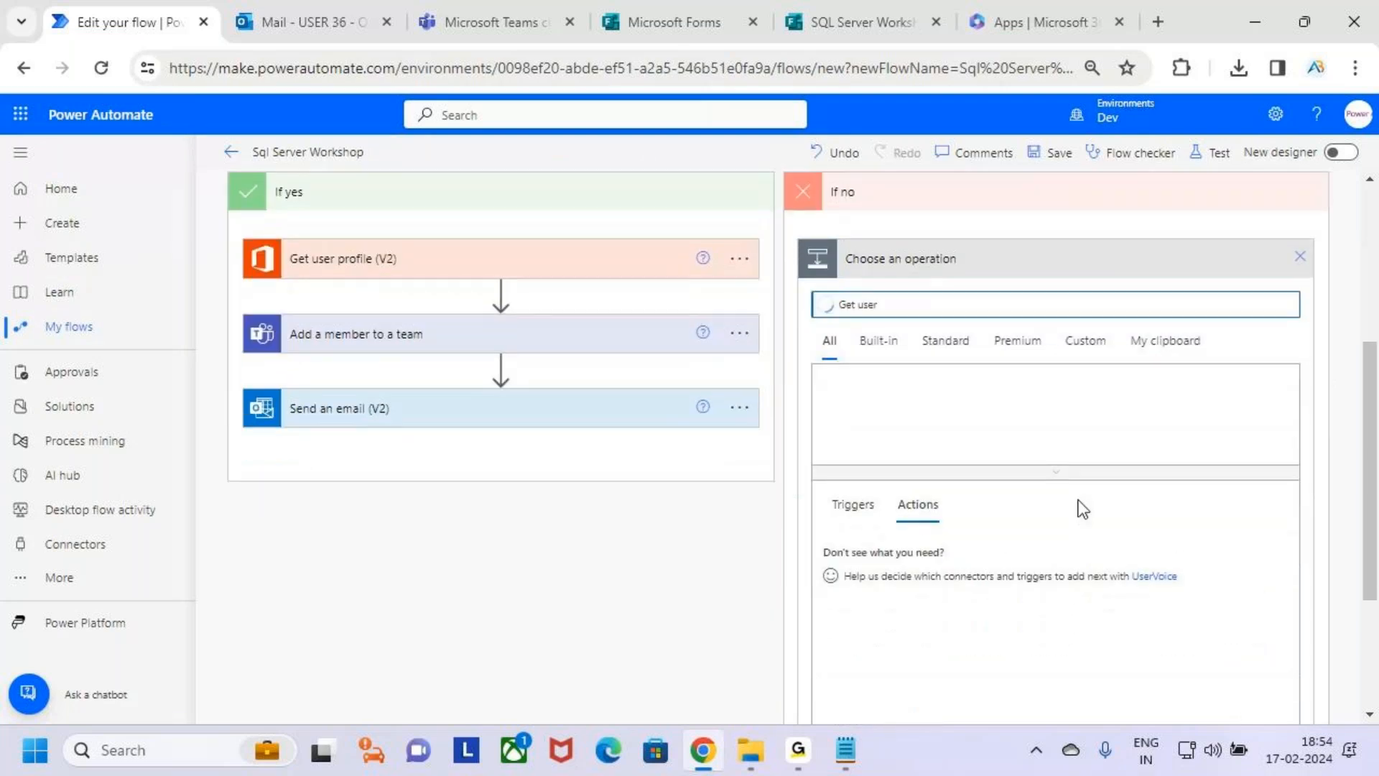
{"action": "left_click_drag", "start_coordinate": [833, 572], "coordinate": [1047, 638]}
{"action": "key", "text": "Escape"}
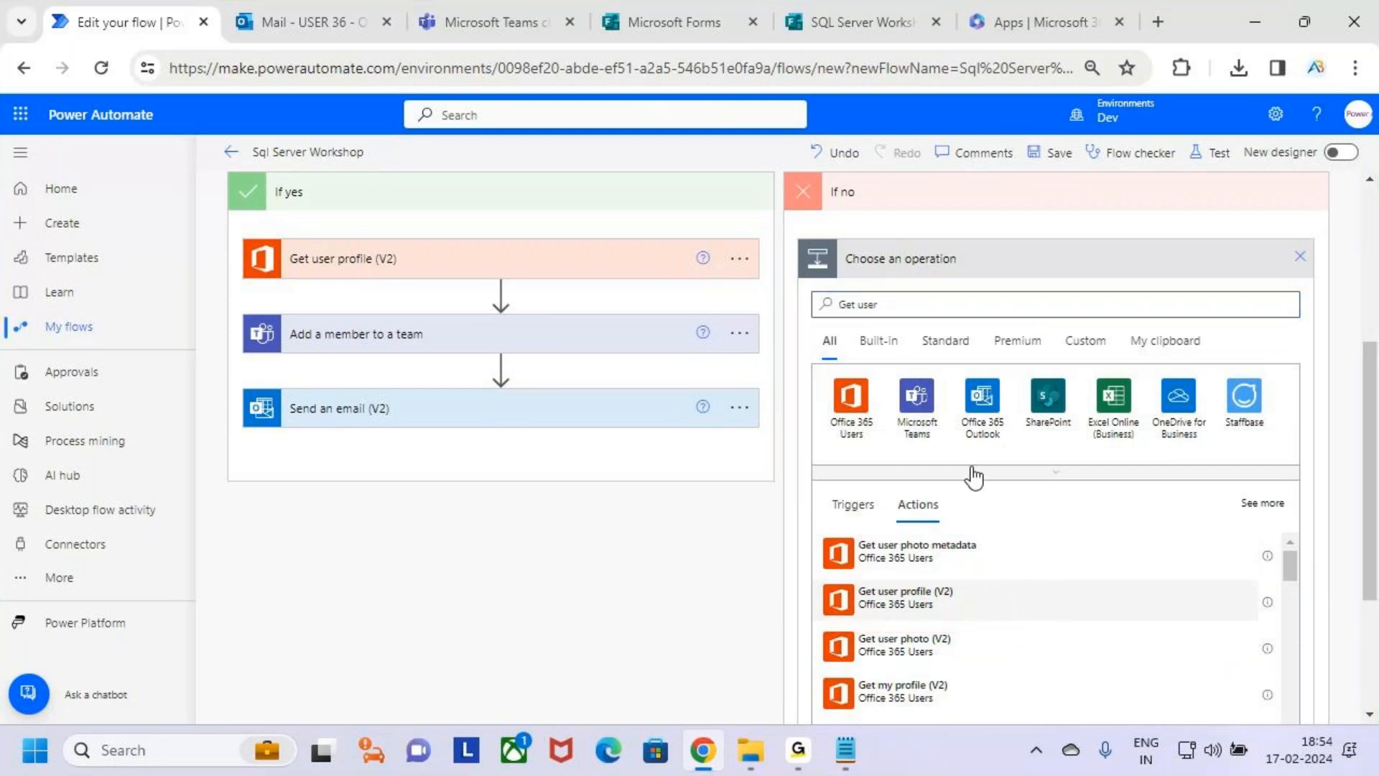
{"action": "left_click", "coordinate": [967, 600]}
Set the User (UPN) of the If no branch's Get user profile action to the Responders' Email dynamic content.
{"action": "left_click", "coordinate": [993, 406]}
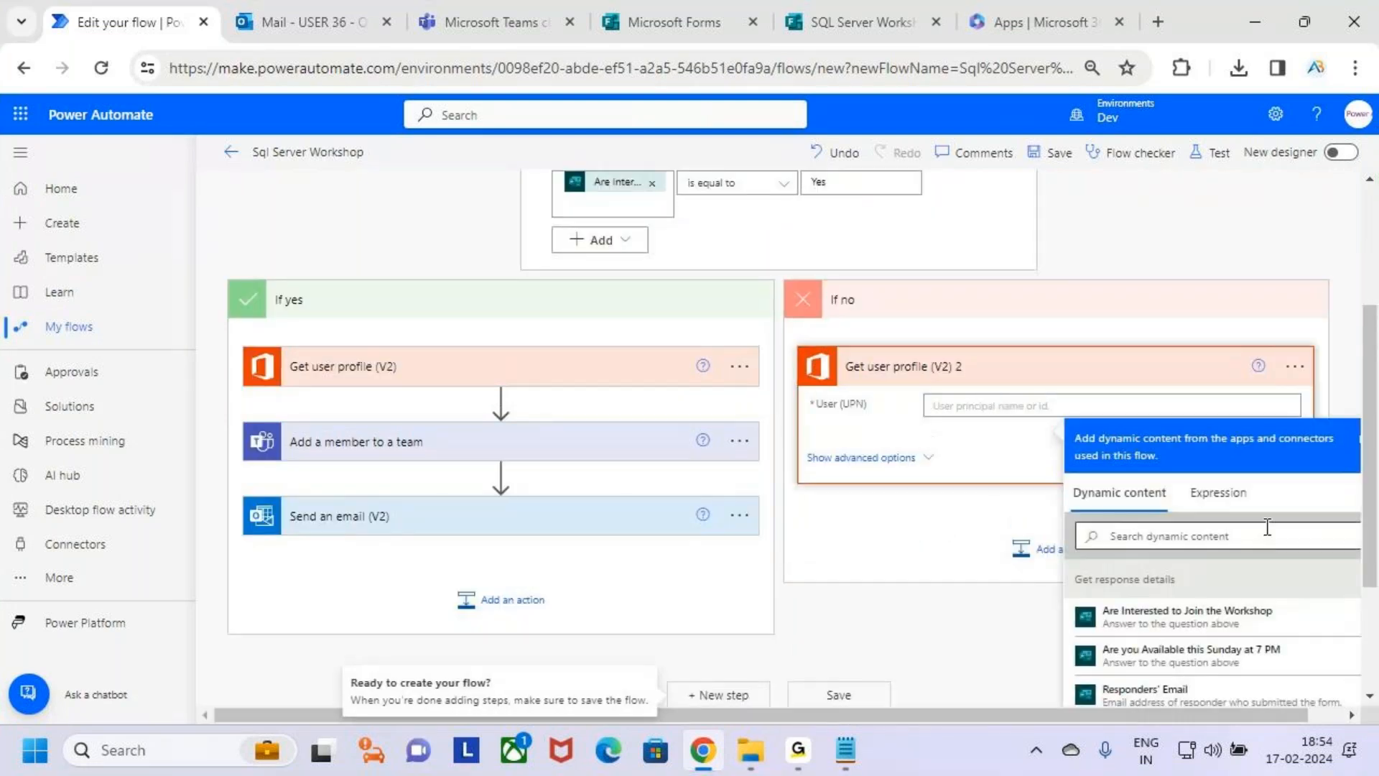
{"action": "scroll", "coordinate": [1149, 575], "scroll_direction": "down", "scroll_amount": 2}
{"action": "left_click", "coordinate": [1213, 590]}
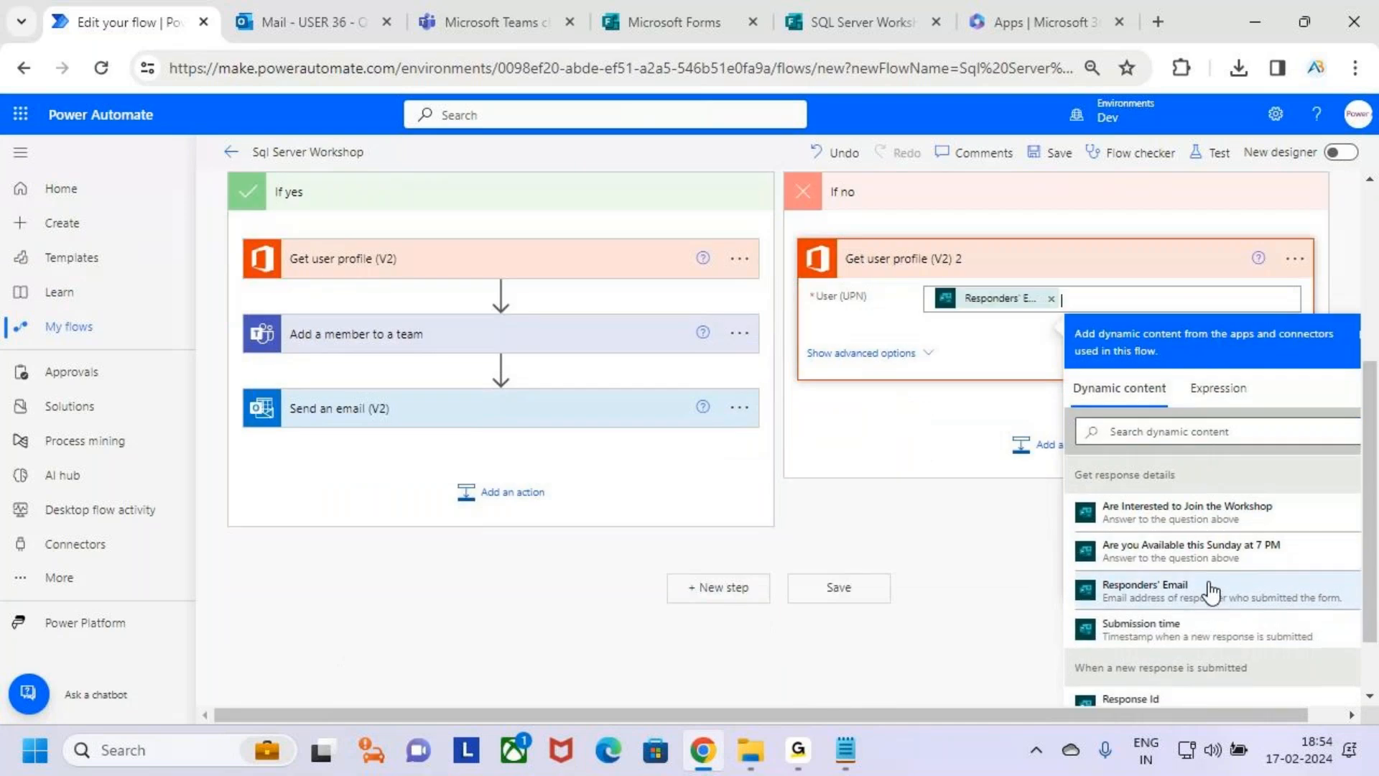
{"action": "left_click", "coordinate": [946, 432]}
{"action": "scroll", "coordinate": [1072, 547], "scroll_direction": "up", "scroll_amount": 2}
Add the Office 365 Outlook Send an email (V2) action after Get user profile in the If no branch.
{"action": "left_click", "coordinate": [1074, 546]}
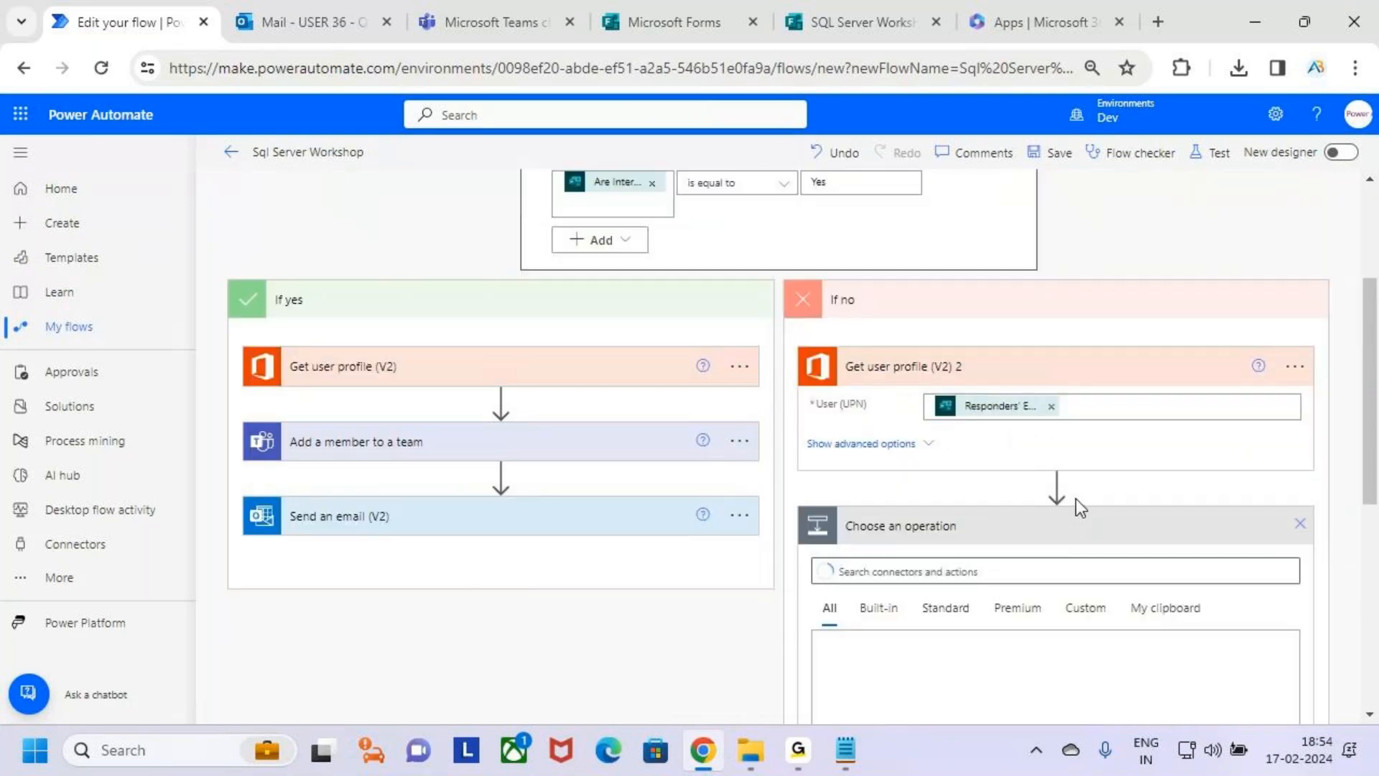
{"action": "scroll", "coordinate": [1076, 508], "scroll_direction": "down", "scroll_amount": 4}
{"action": "type", "text": "send"}
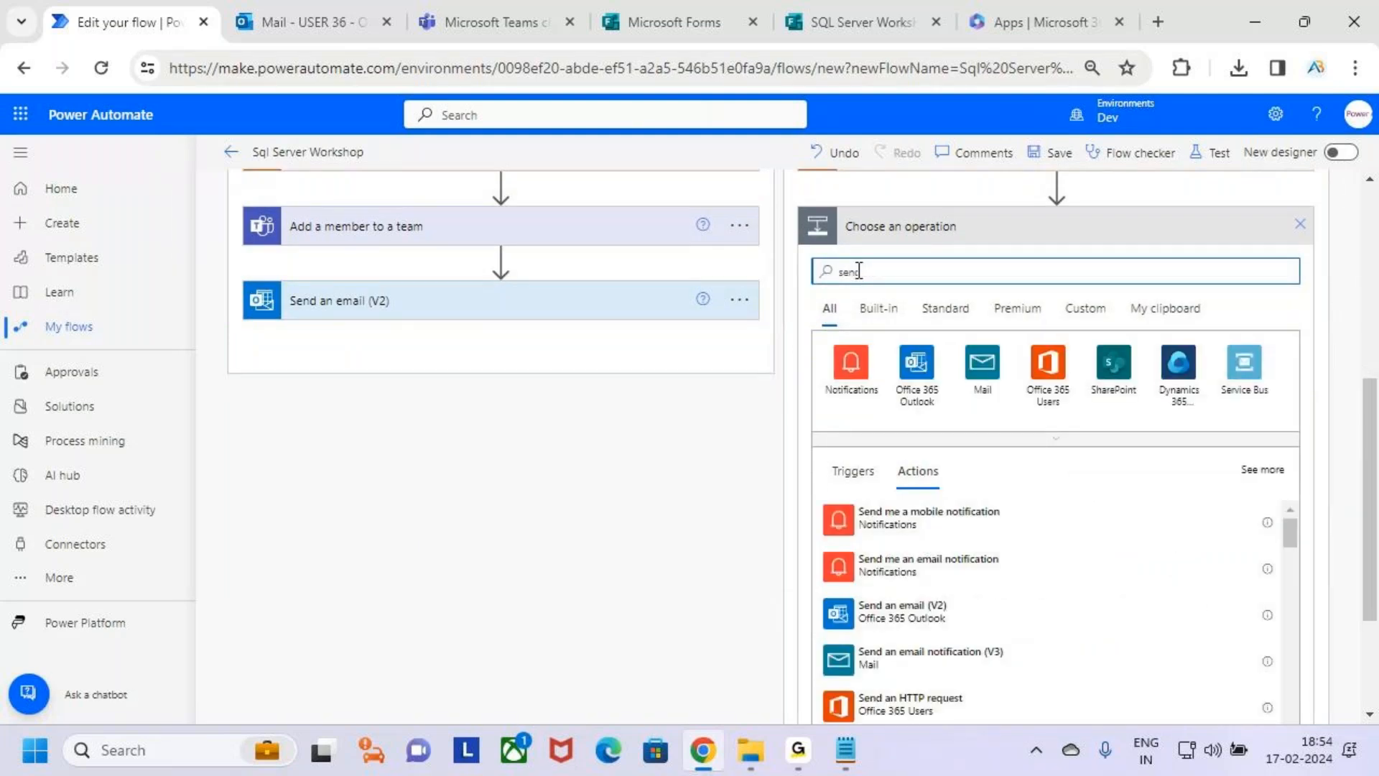
{"action": "type", "text": " an email"}
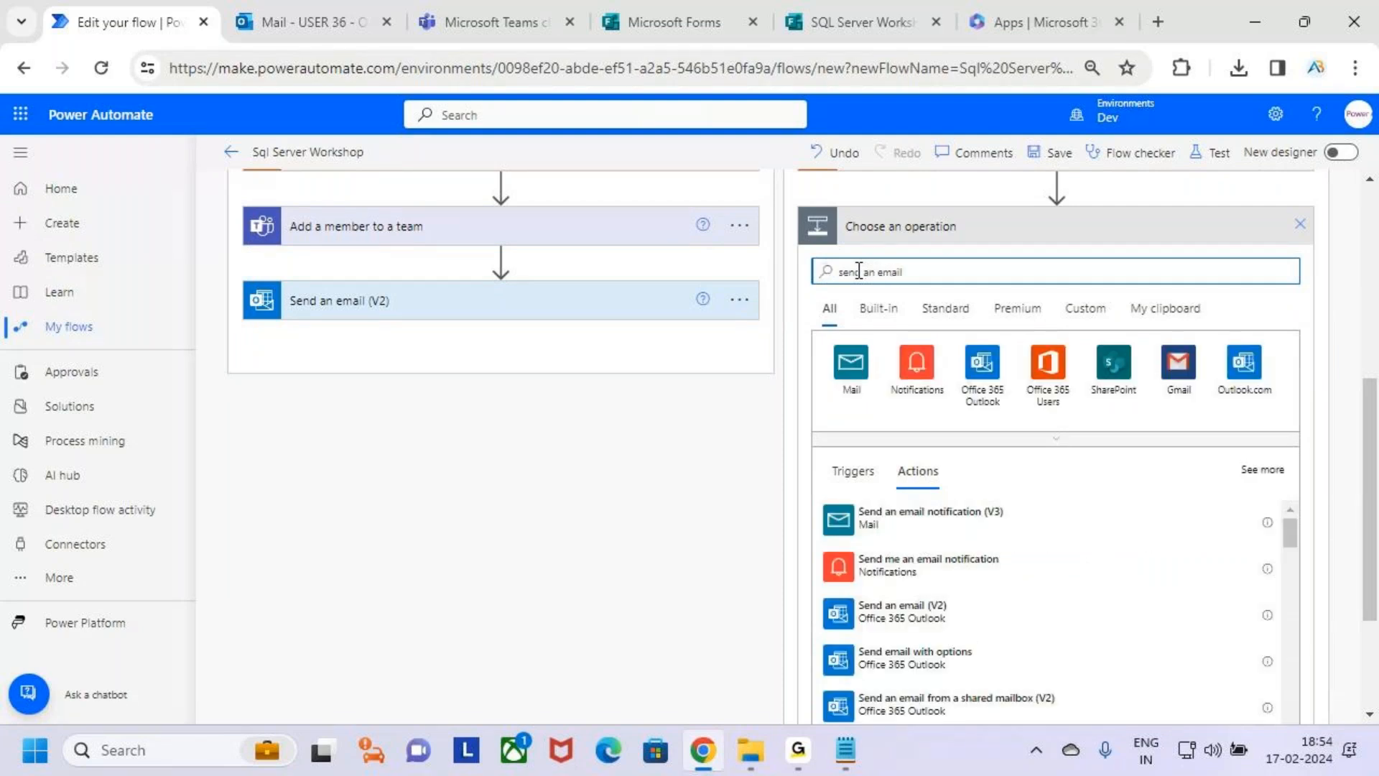
{"action": "left_click", "coordinate": [986, 616]}
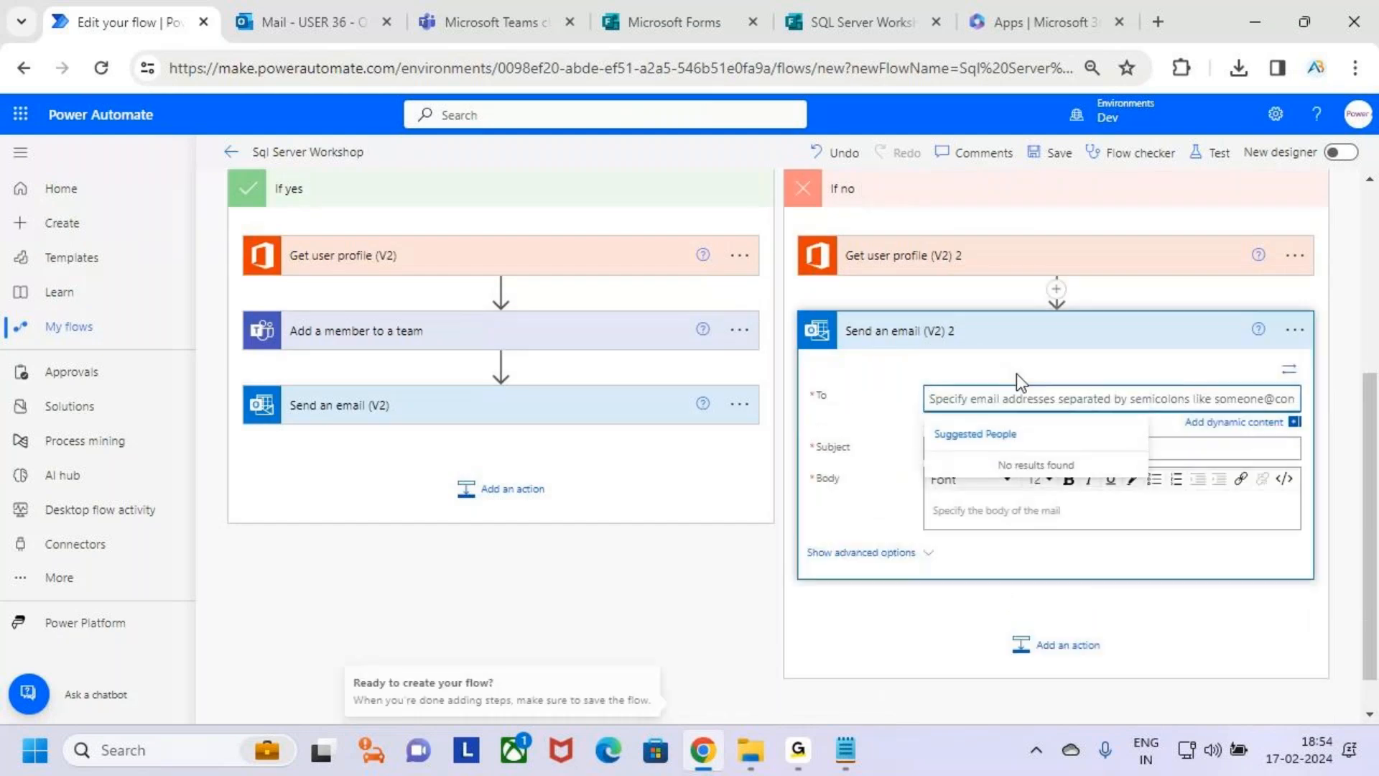
Address the If no email to the Responders' Email dynamic content and set its subject to "Sql Server Workshop".
{"action": "left_click", "coordinate": [1234, 424]}
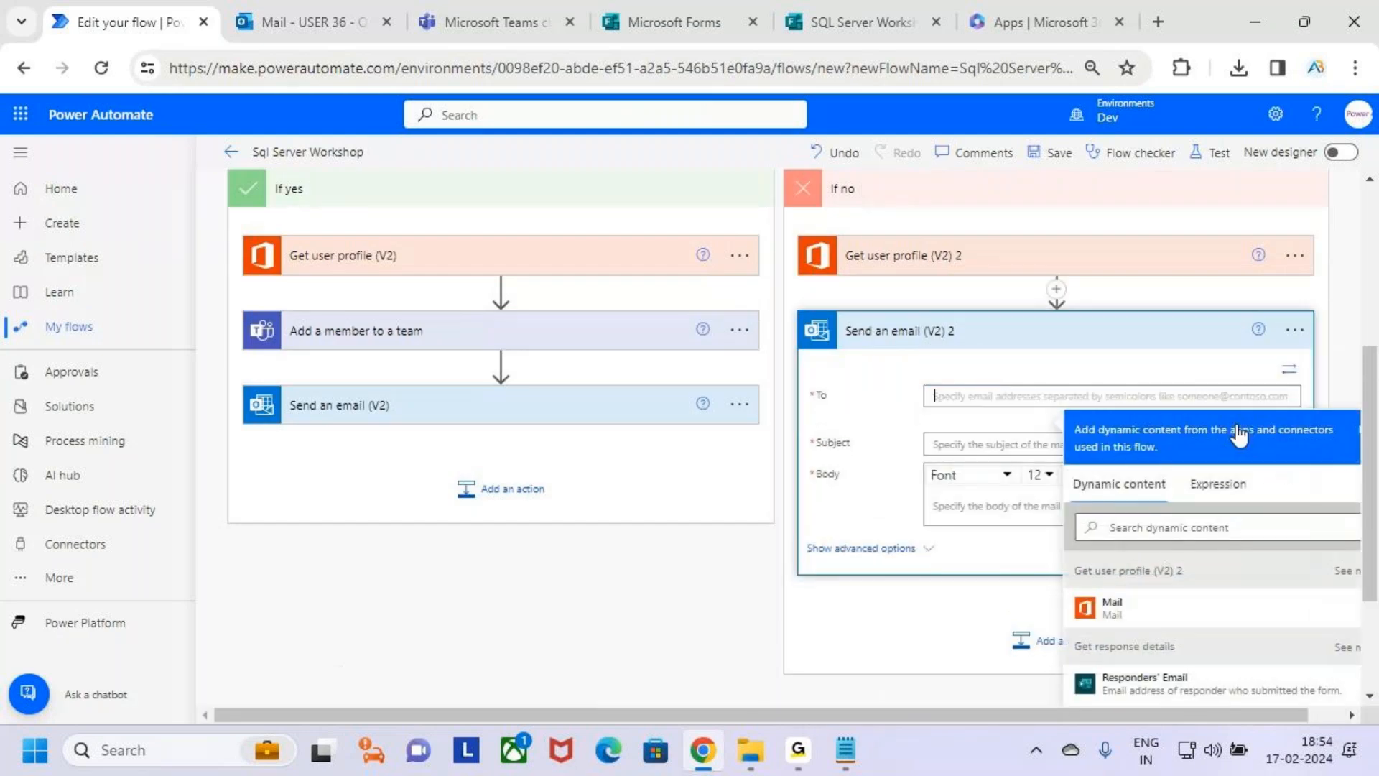
{"action": "scroll", "coordinate": [1231, 687], "scroll_direction": "down", "scroll_amount": 2}
{"action": "left_click", "coordinate": [1142, 580]}
{"action": "left_click", "coordinate": [1006, 341]}
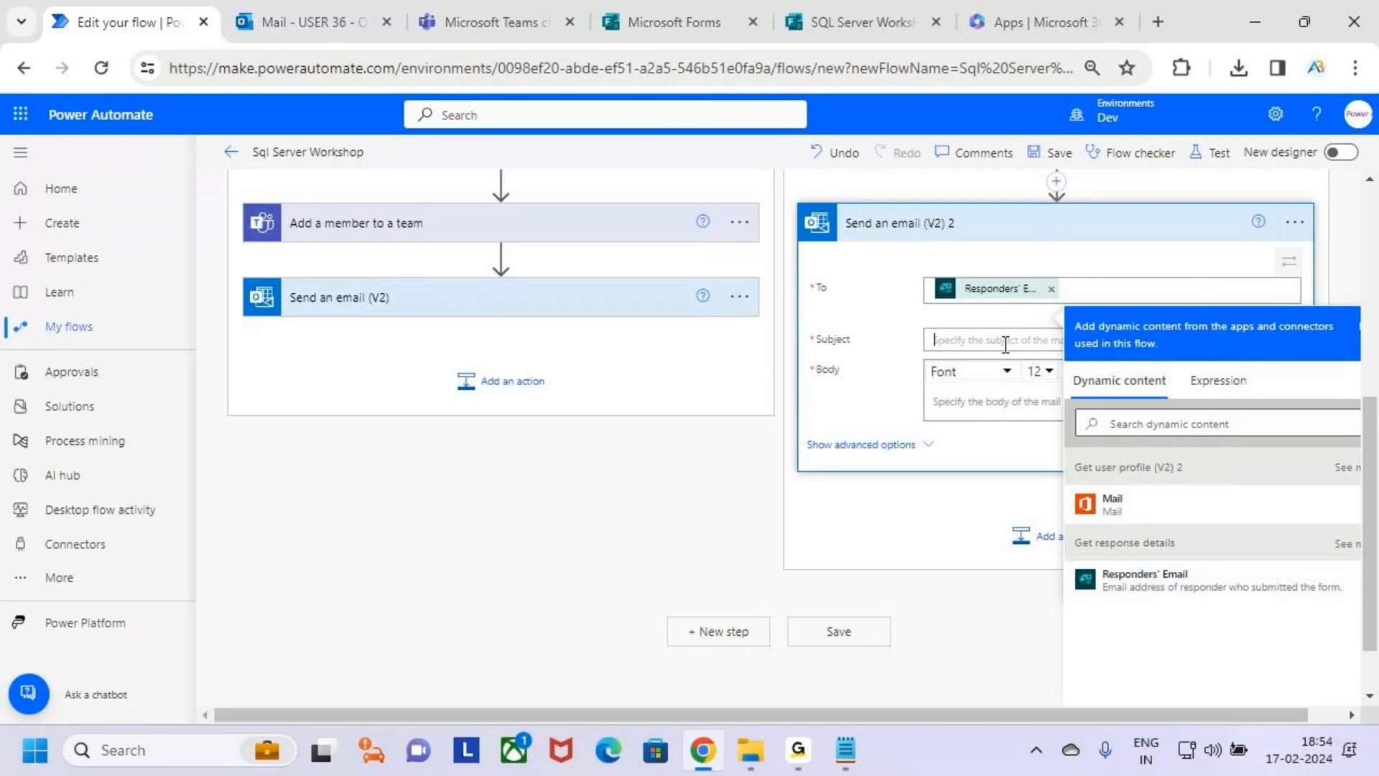
{"action": "type", "text": "Sql Server Work"}
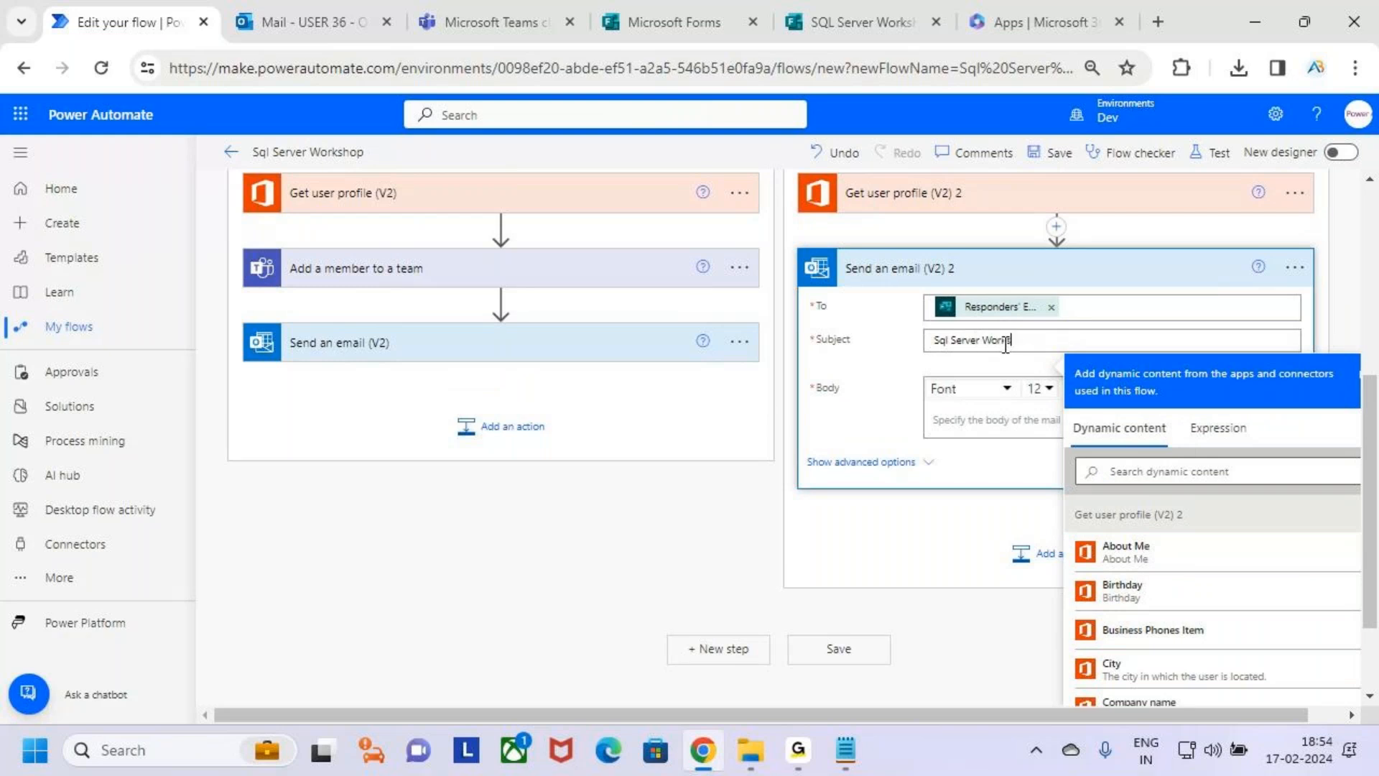
{"action": "type", "text": "shop"}
Start the If no email's body with the greeting "Hii" followed by the Display Name from Get user profile (V2) 2.
{"action": "left_click", "coordinate": [982, 420]}
{"action": "type", "text": "Hii"}
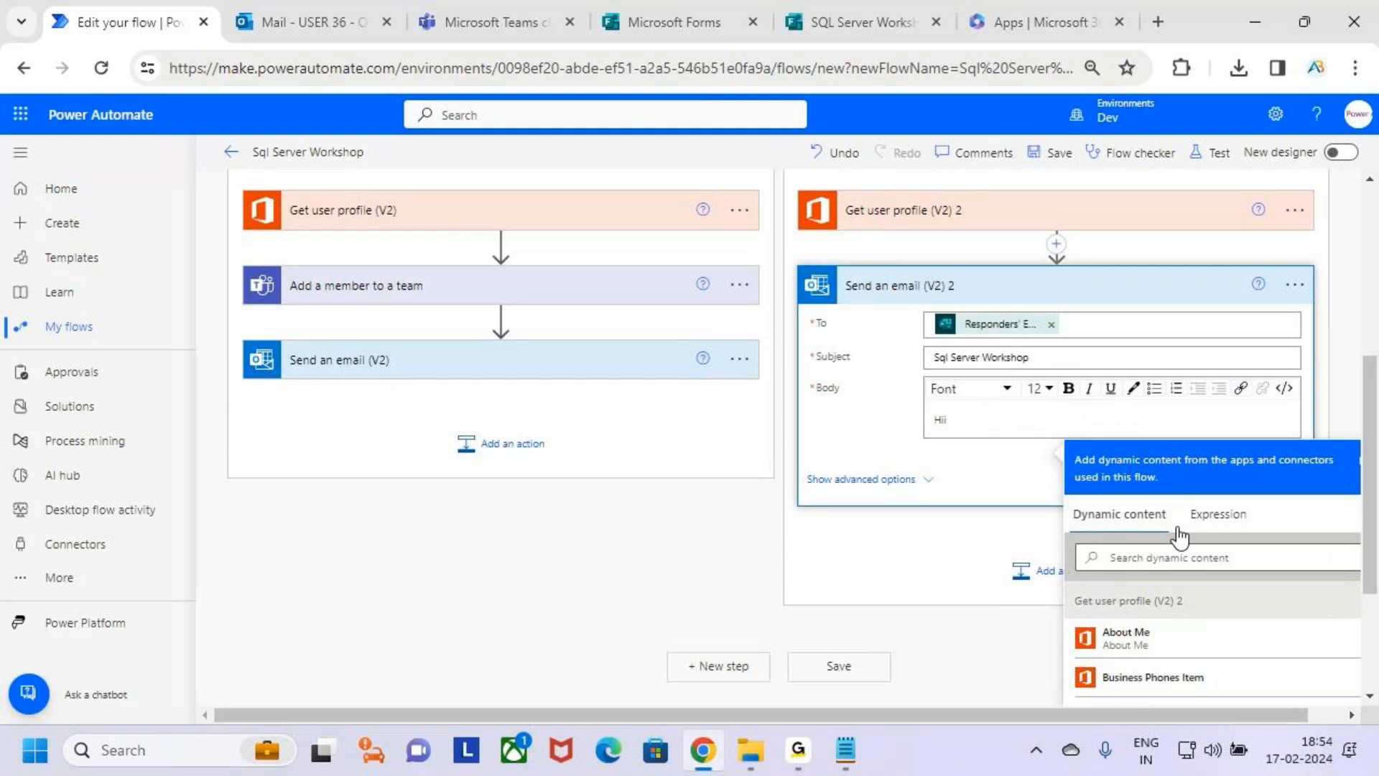
{"action": "scroll", "coordinate": [1279, 446], "scroll_direction": "down", "scroll_amount": 2}
{"action": "scroll", "coordinate": [1236, 575], "scroll_direction": "down", "scroll_amount": 2}
{"action": "scroll", "coordinate": [1232, 606], "scroll_direction": "down", "scroll_amount": 1}
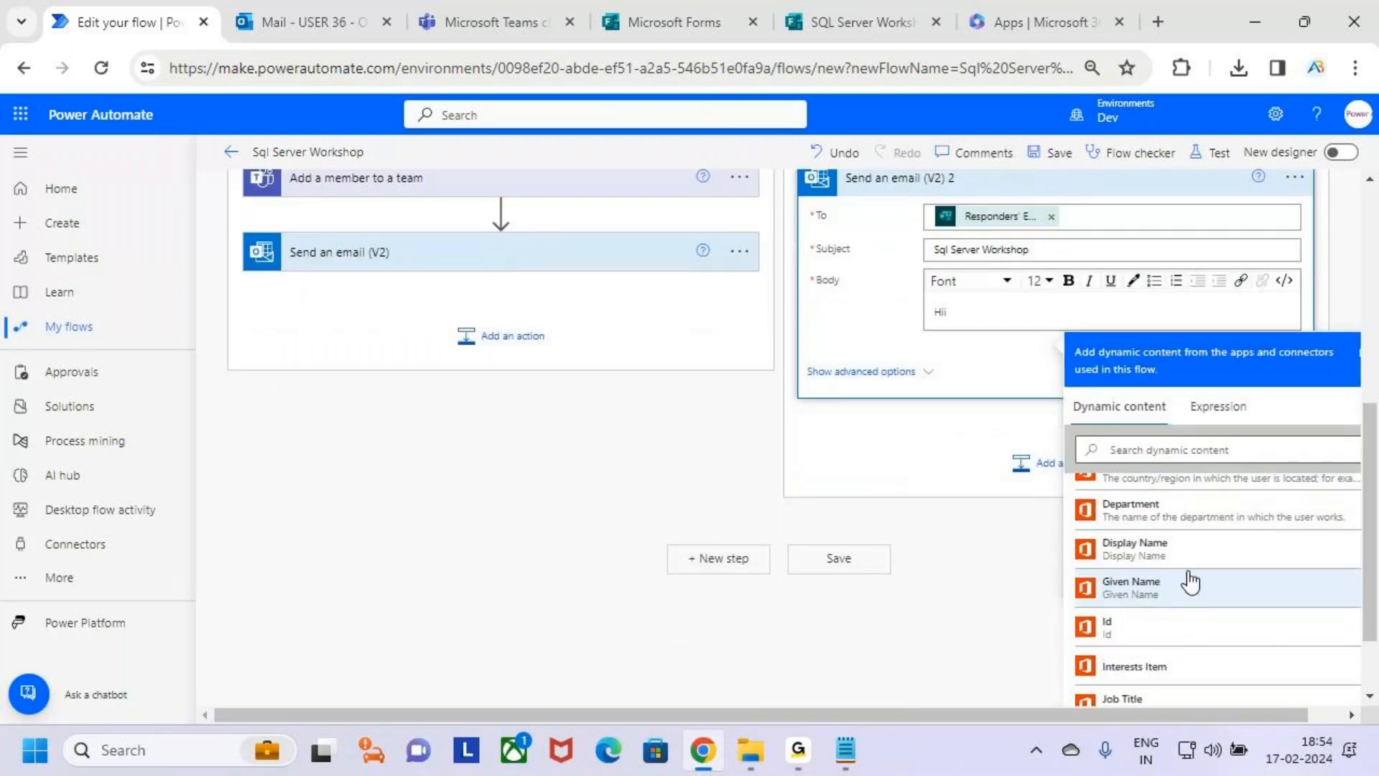
{"action": "left_click", "coordinate": [1221, 562]}
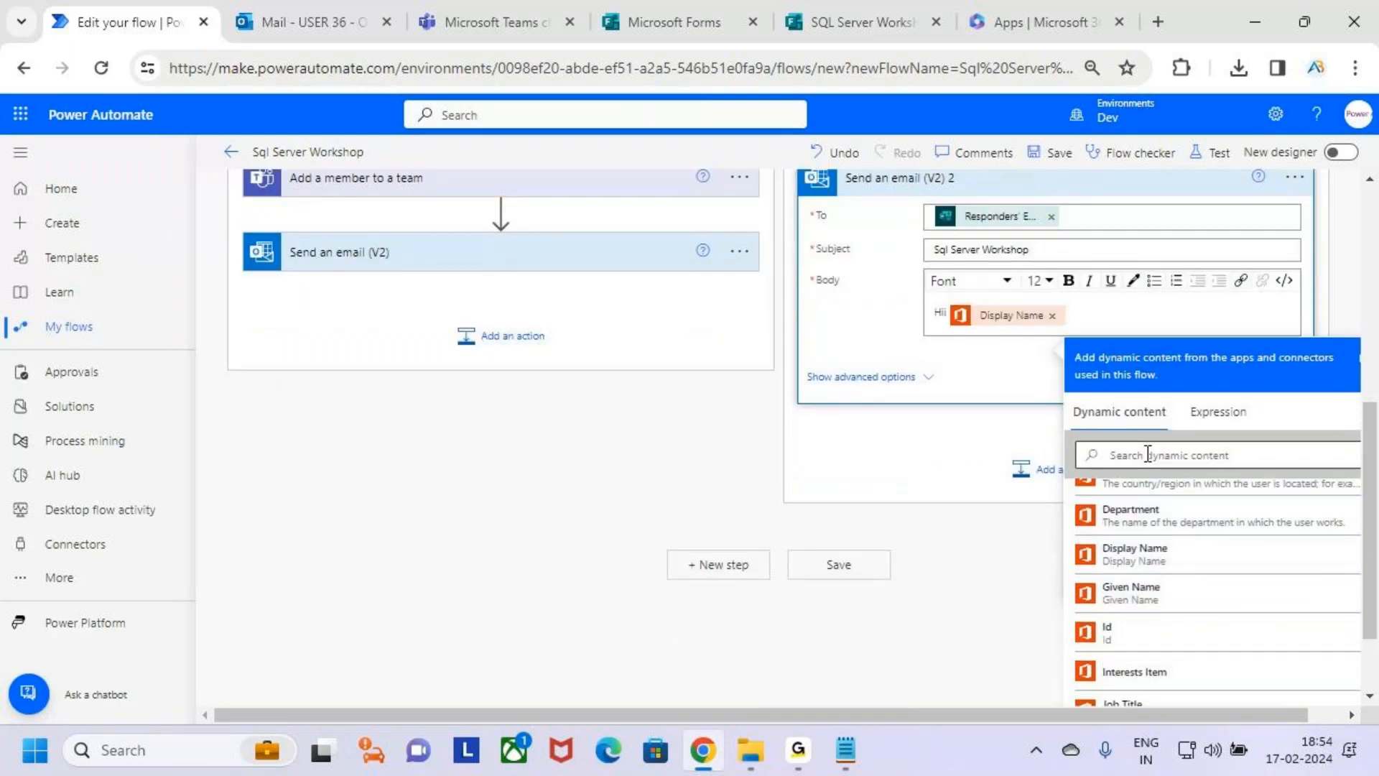
{"action": "key", "text": "shift+Left"}
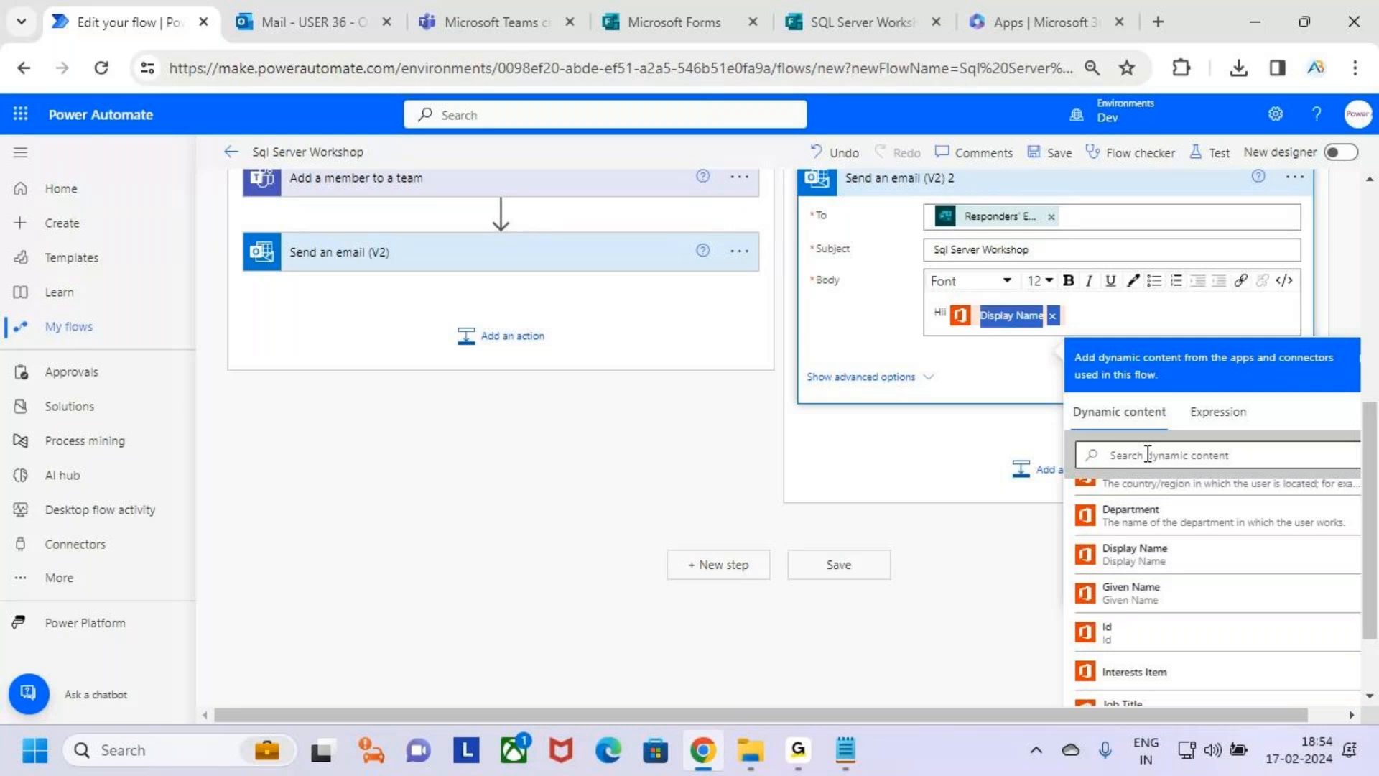
{"action": "left_click", "coordinate": [1101, 318]}
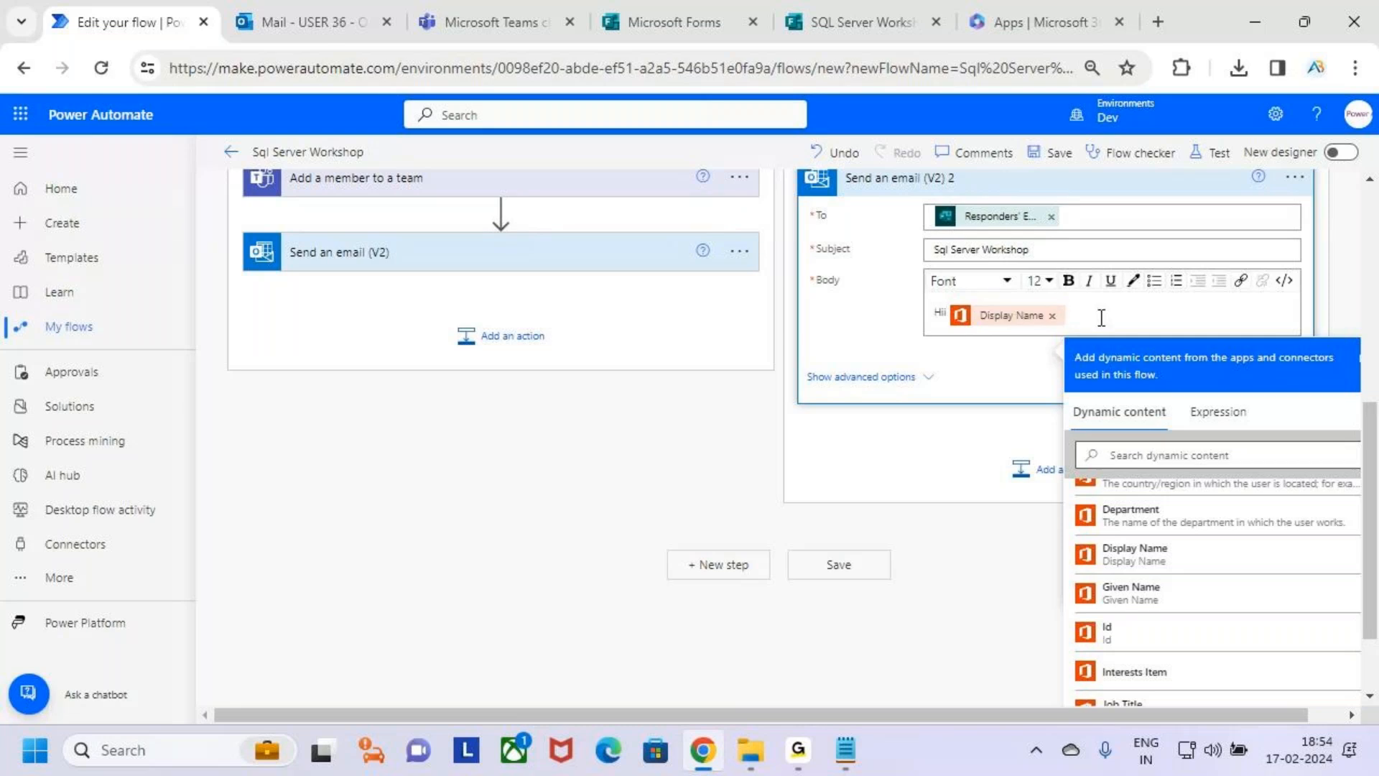
End the greeting with a comma and add the line "Thanks For Submitting Form" below it, separated by a blank line, in the If no email's body.
{"action": "type", "text": ","}
{"action": "key", "text": "Return"}
{"action": "key", "text": "Return"}
{"action": "type", "text": "Th"}
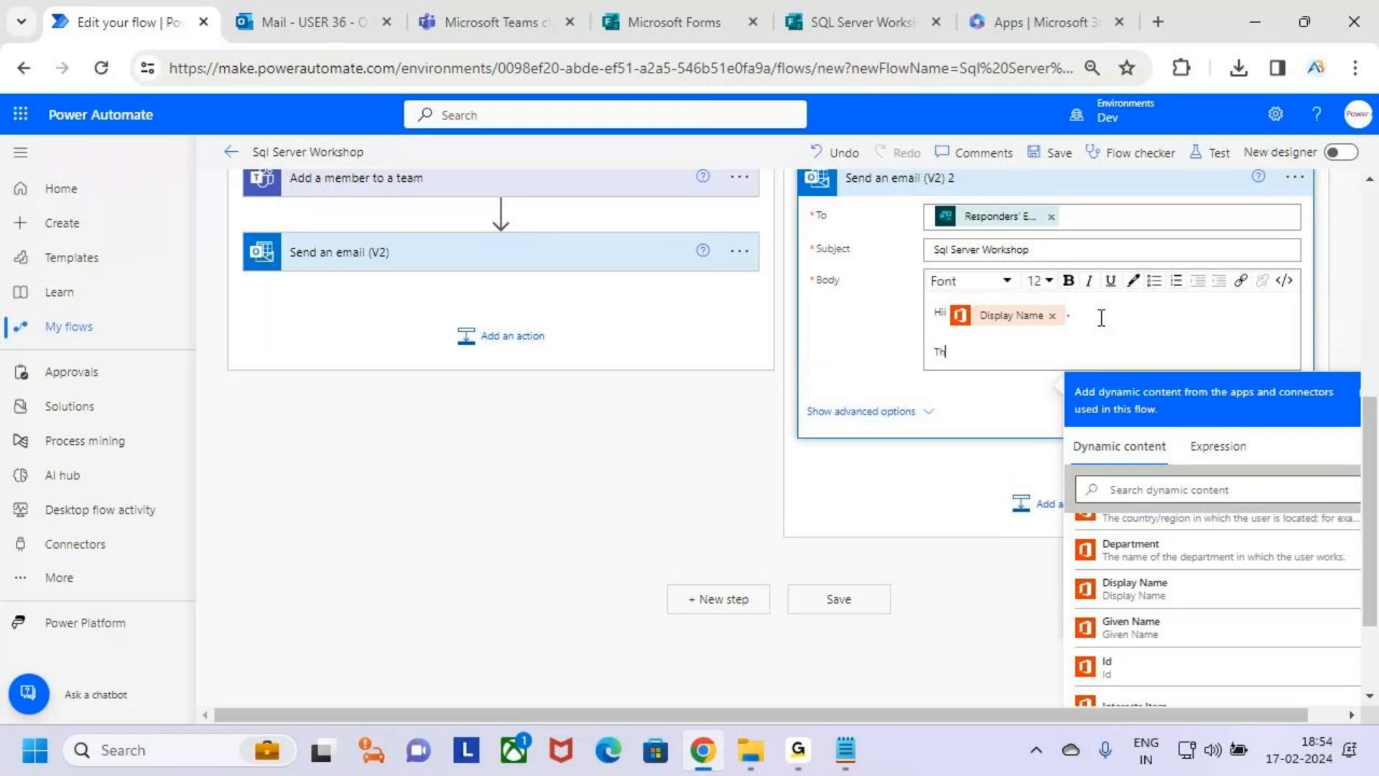
{"action": "type", "text": "anks For S"}
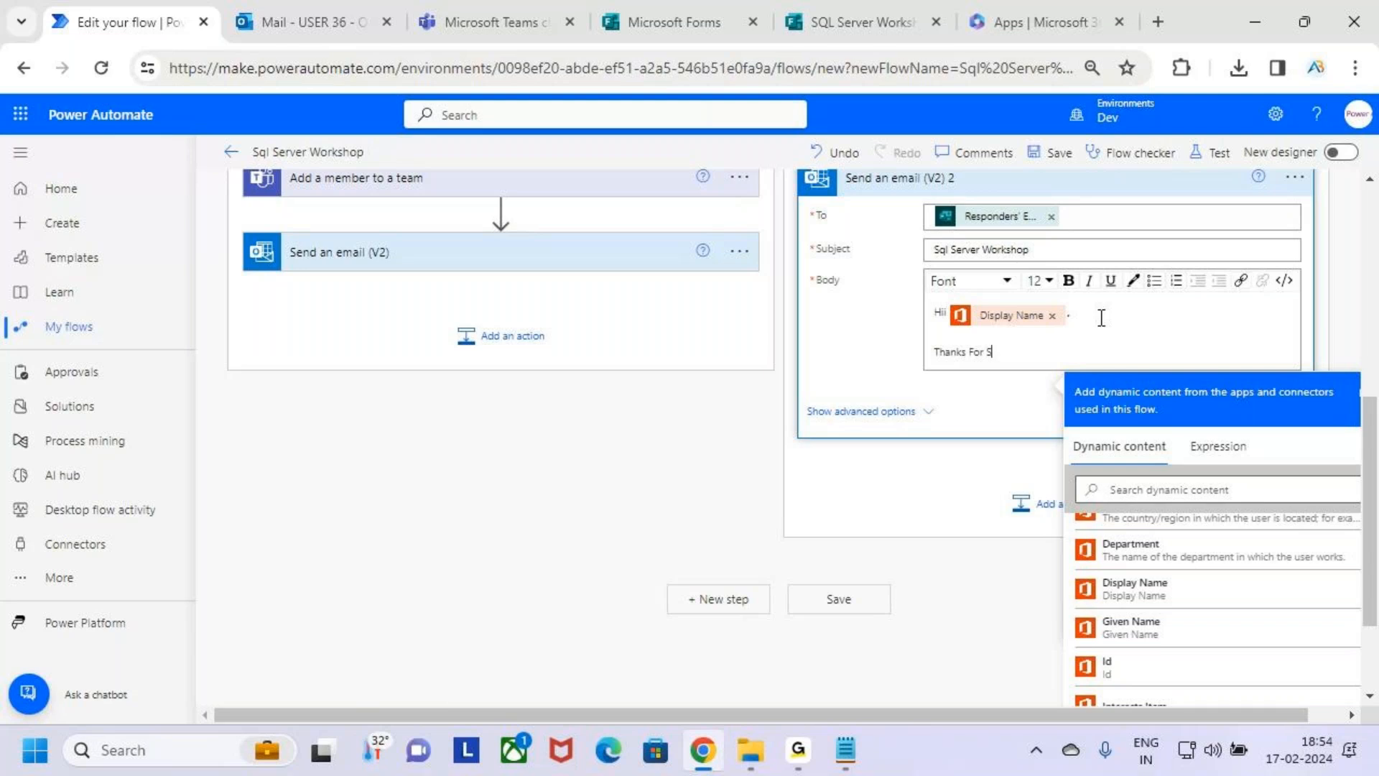
{"action": "type", "text": "ubmitting Form"}
{"action": "key", "text": "Return"}
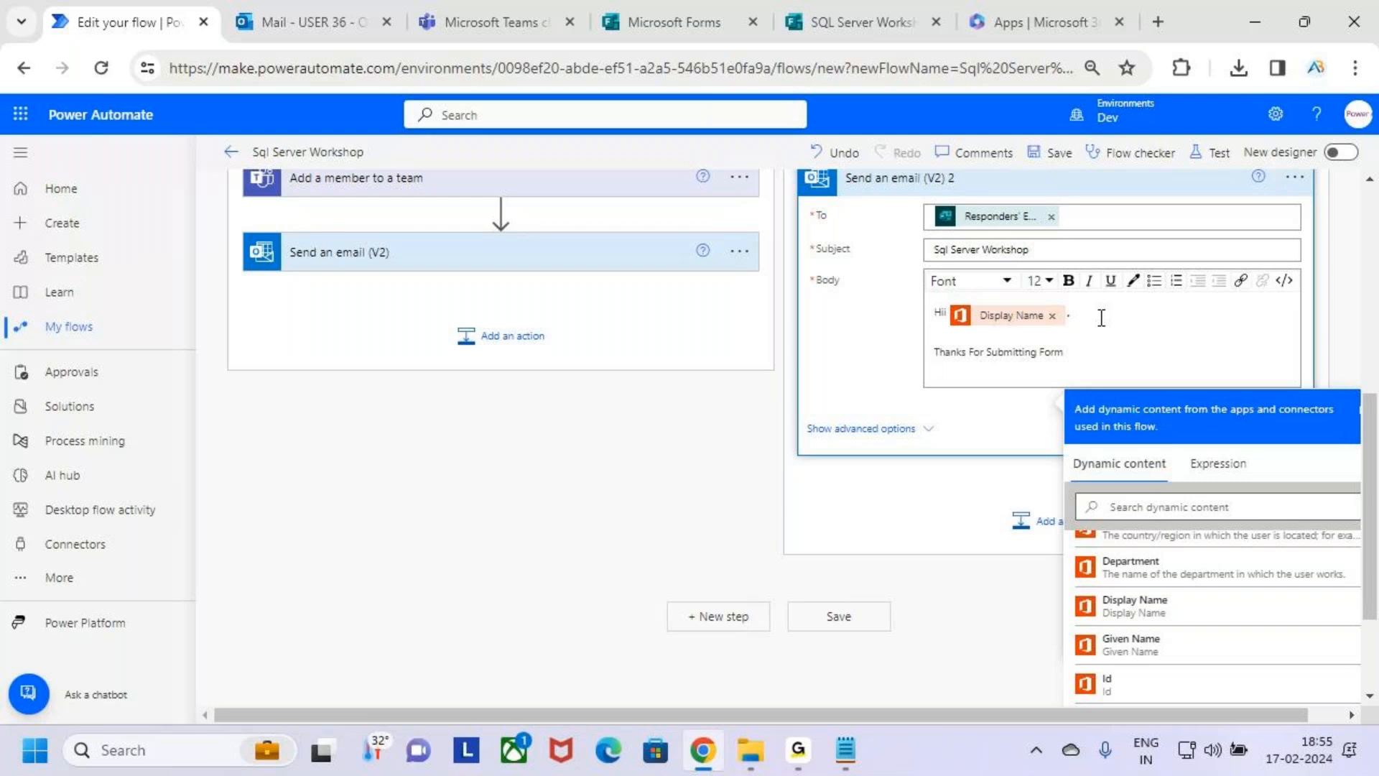
{"action": "key", "text": "Return"}
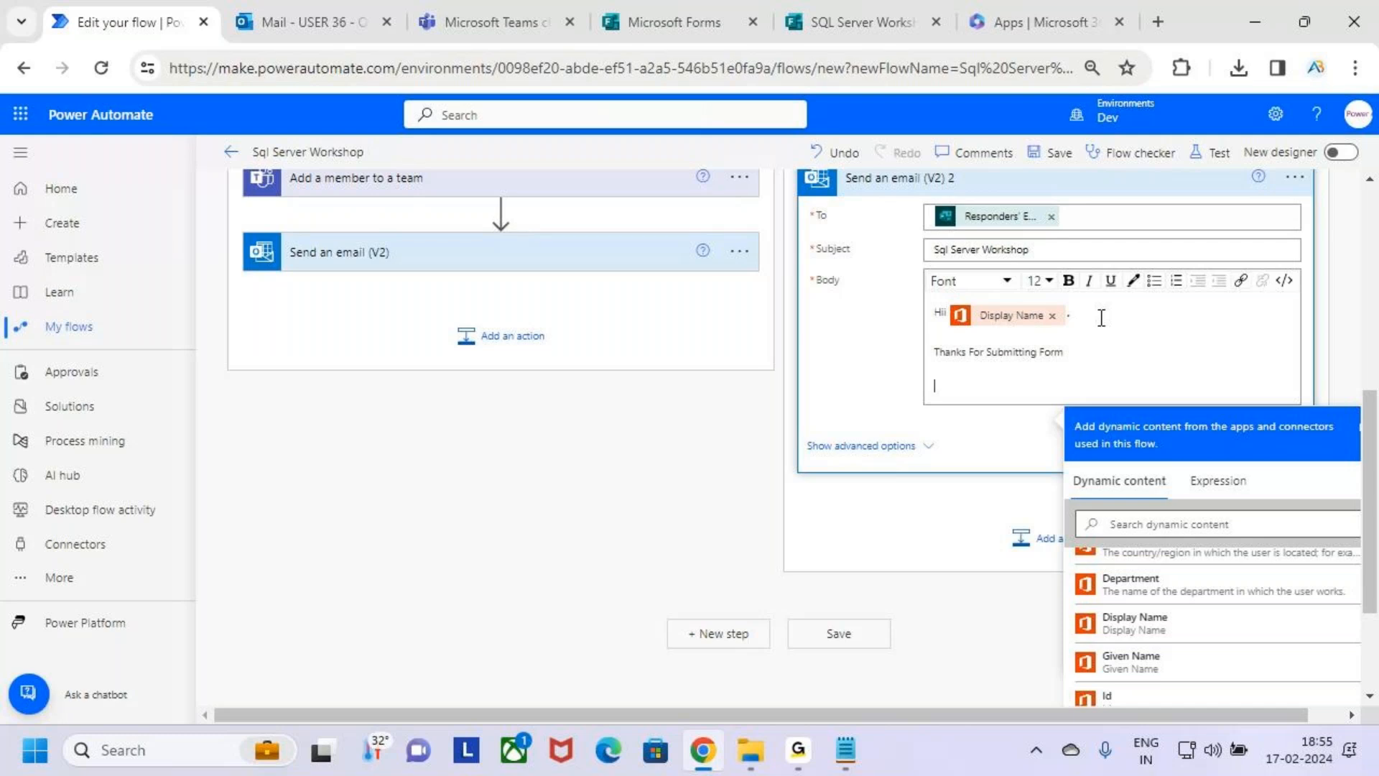
Add the line "We will get back to you after some." under the thank-you line in the If no email's body.
{"action": "type", "text": "We will get back to you after some"}
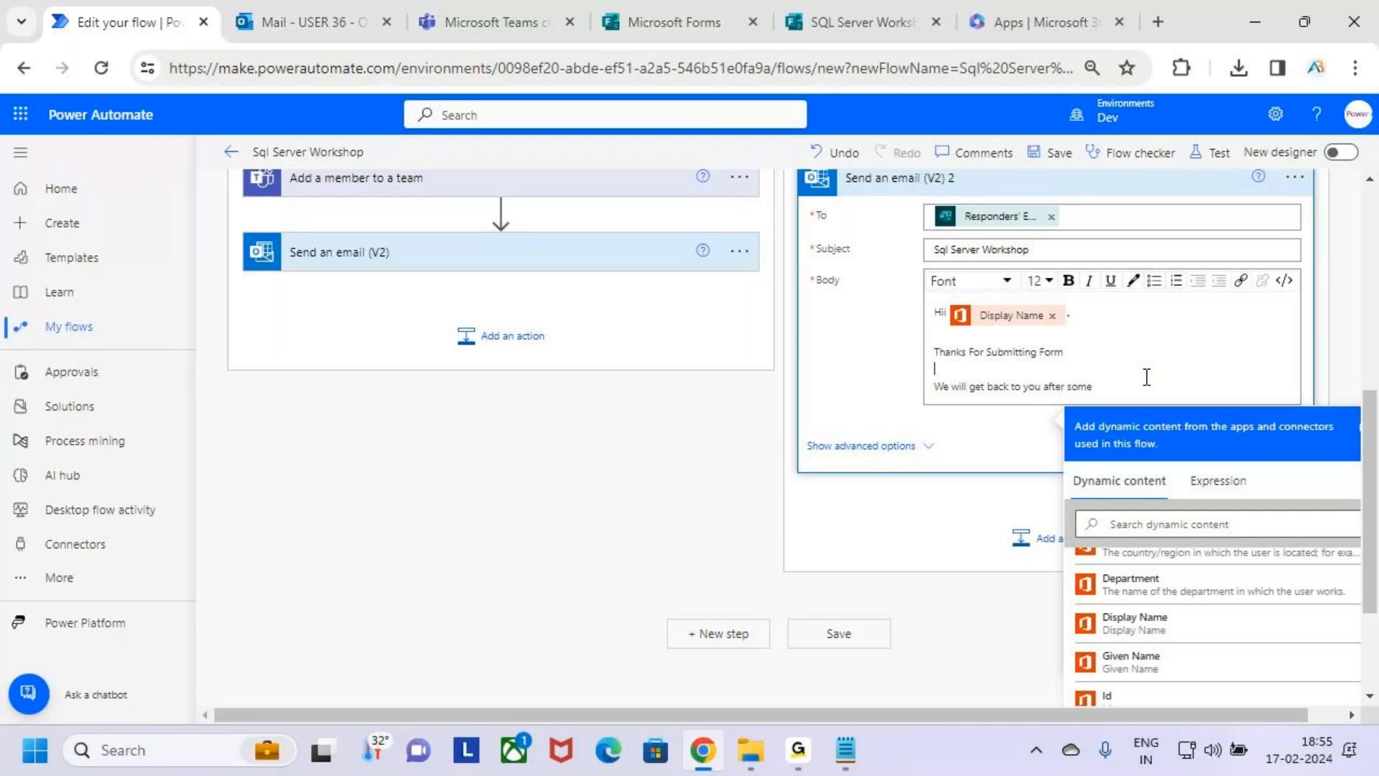
{"action": "key", "text": "BackSpace"}
{"action": "type", "text": "e."}
Add the closing "Thanks," beneath the get-back line, separated by blank lines, in the If no email's body.
{"action": "key", "text": "Return"}
{"action": "key", "text": "Return"}
{"action": "key", "text": "Return"}
{"action": "type", "text": "Thanks"}
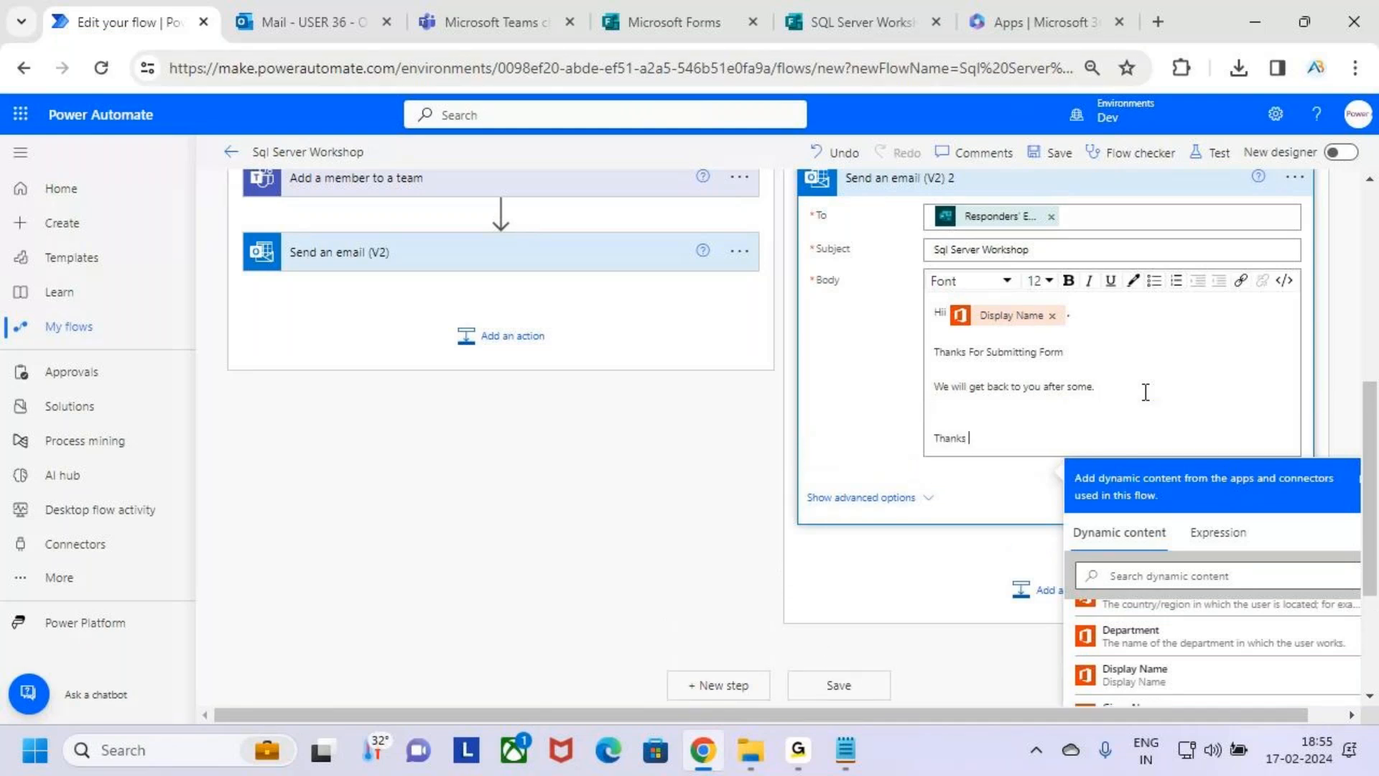
{"action": "key", "text": "BackSpace"}
{"action": "type", "text": ","}
{"action": "key", "text": "Return"}
{"action": "type", "text": "ABN T"}
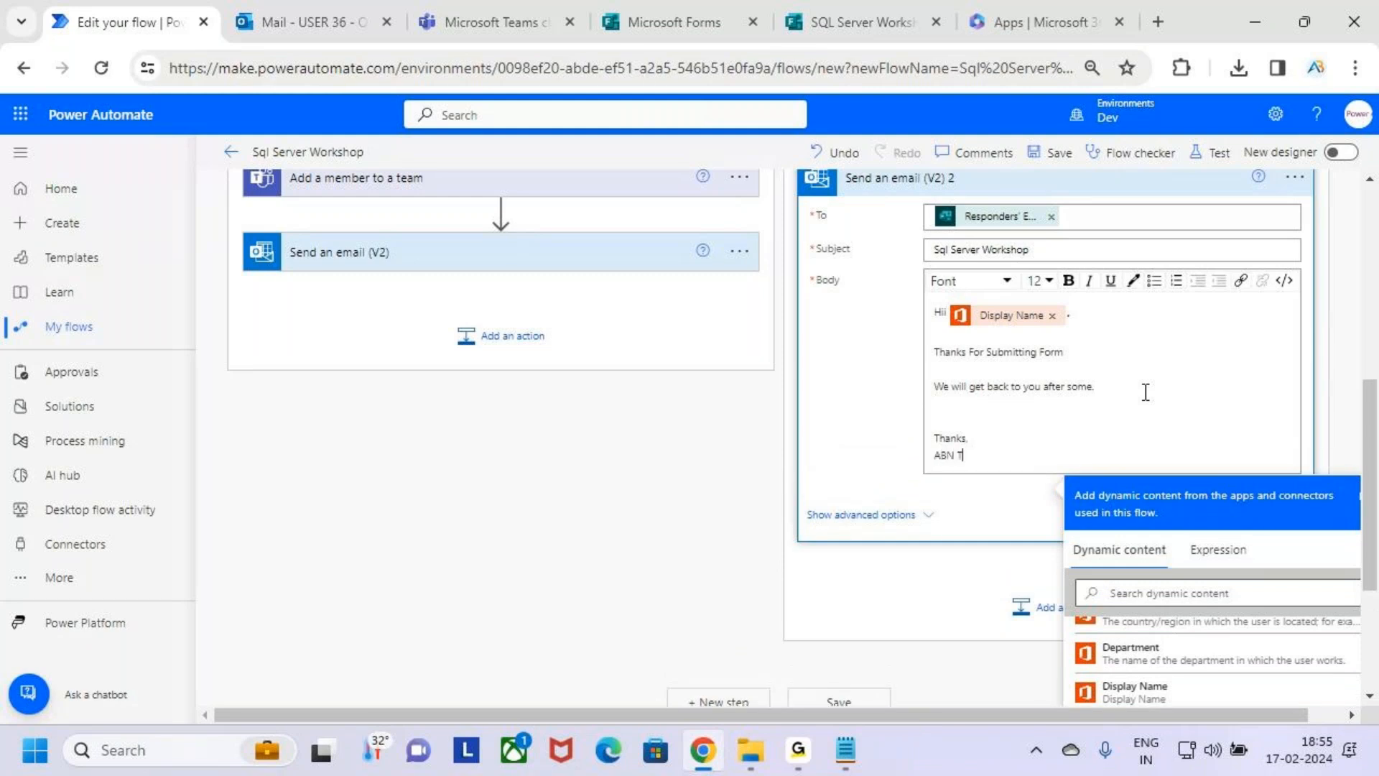
{"action": "key", "text": "BackSpace"}
{"action": "key", "text": "BackSpace"}
{"action": "key", "text": "BackSpace"}
{"action": "key", "text": "BackSpace"}
{"action": "key", "text": "BackSpace"}
{"action": "key", "text": "BackSpace"}
{"action": "key", "text": "BackSpace"}
{"action": "key", "text": "BackSpace"}
{"action": "type", "text": "s"}
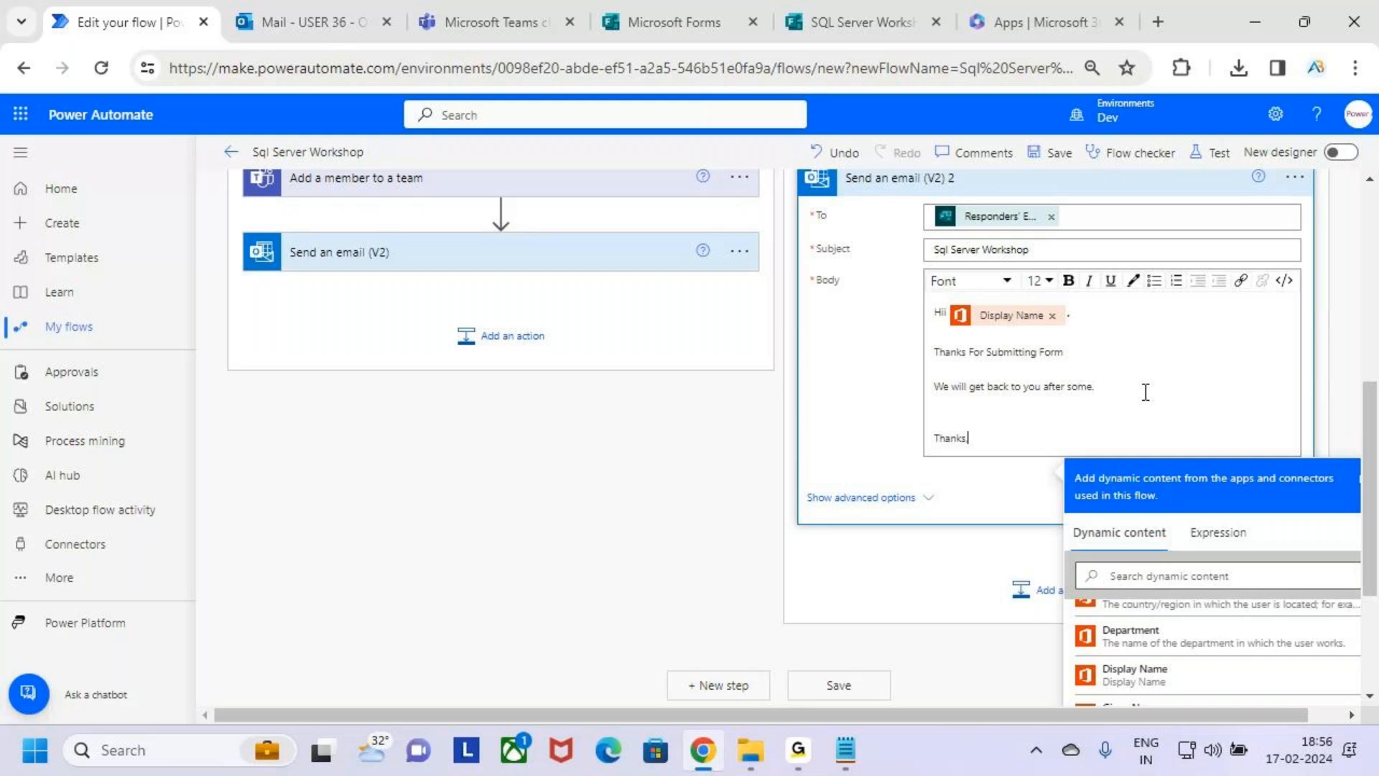
{"action": "type", "text": ","}
Complete the If no email's closing with a comma after "Thanks" and "AB Trainings" on the line below, and make the closing bold.
{"action": "key", "text": "Return"}
{"action": "type", "text": "AB Trainings"}
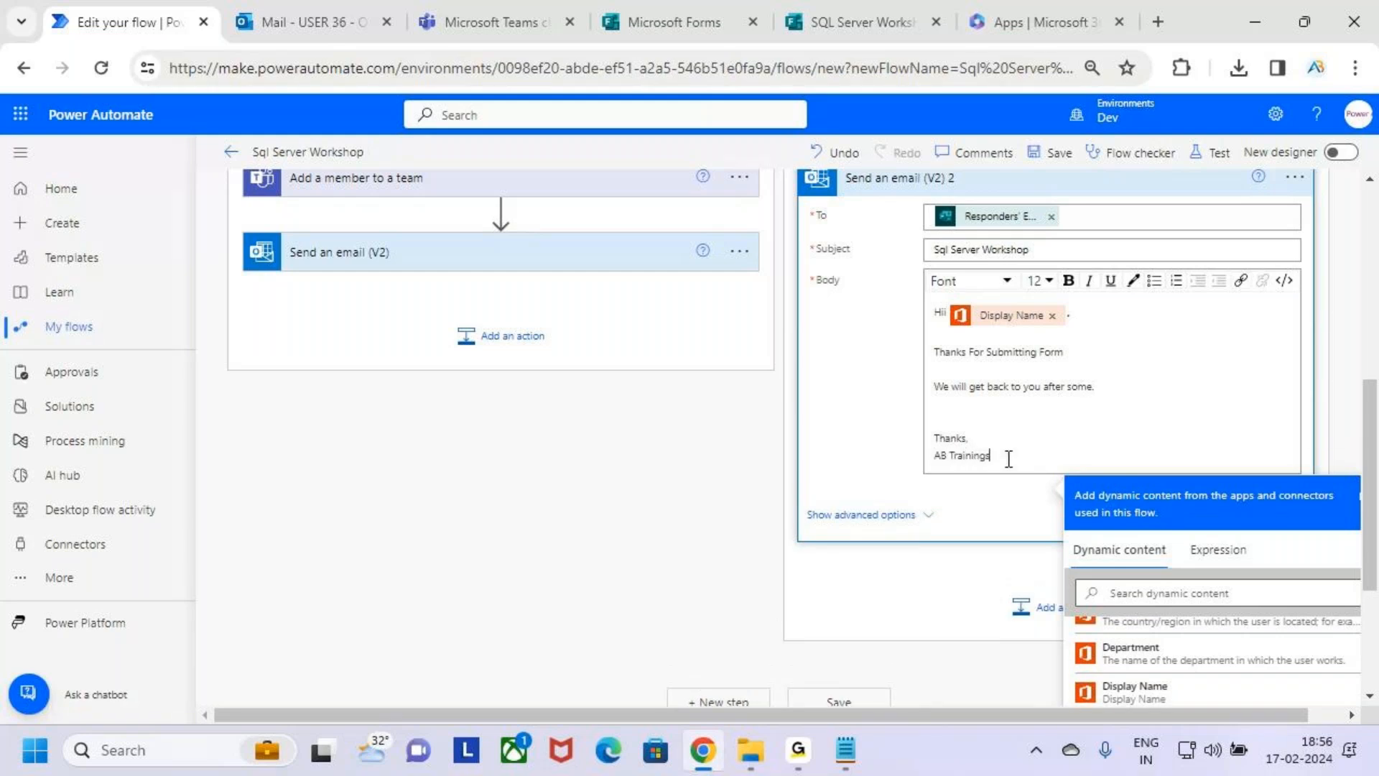
{"action": "left_click_drag", "start_coordinate": [1009, 458], "coordinate": [911, 452]}
{"action": "left_click", "coordinate": [1068, 281]}
{"action": "left_click", "coordinate": [1102, 451]}
Collapse the If no email action, the condition's branches and the Condition itself.
{"action": "scroll", "coordinate": [1085, 453], "scroll_direction": "up", "scroll_amount": 3}
{"action": "scroll", "coordinate": [1087, 466], "scroll_direction": "up", "scroll_amount": 2}
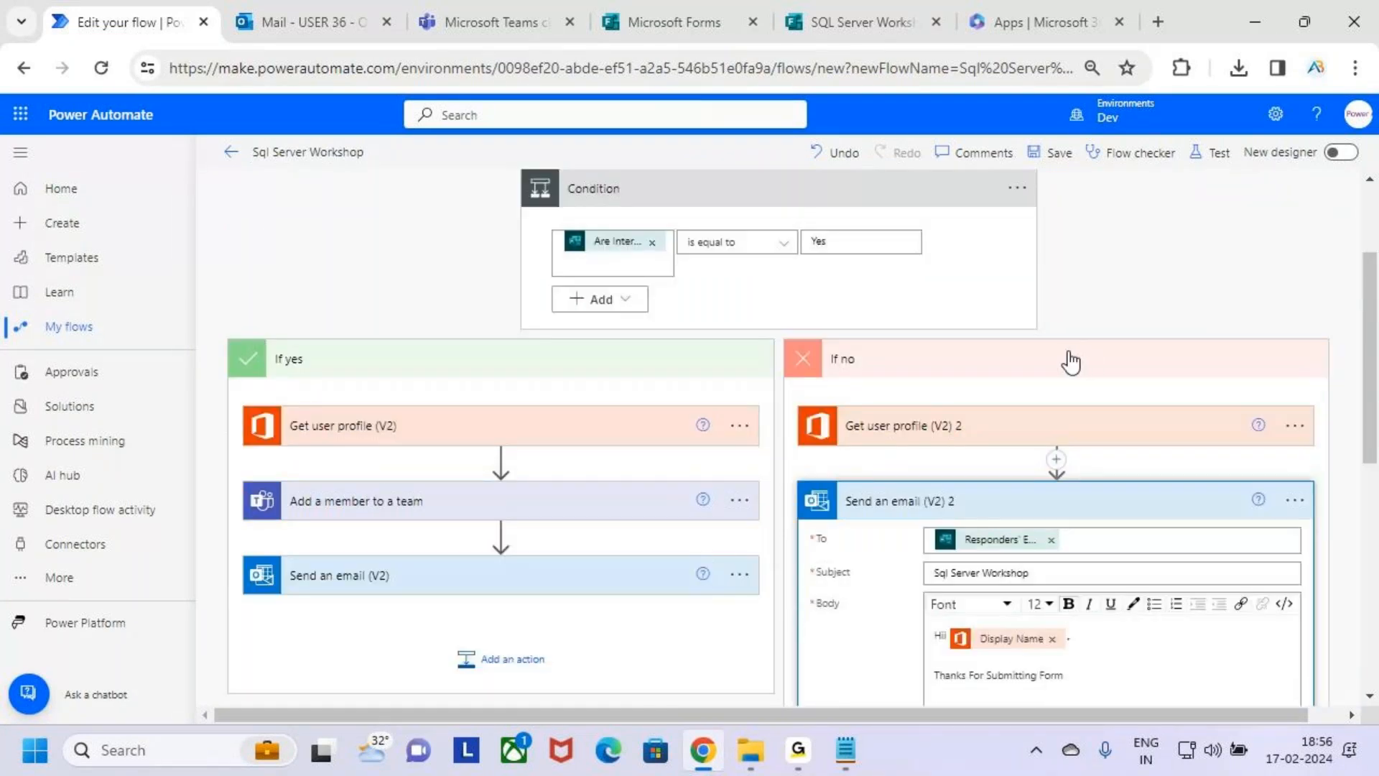
{"action": "left_click", "coordinate": [1086, 515]}
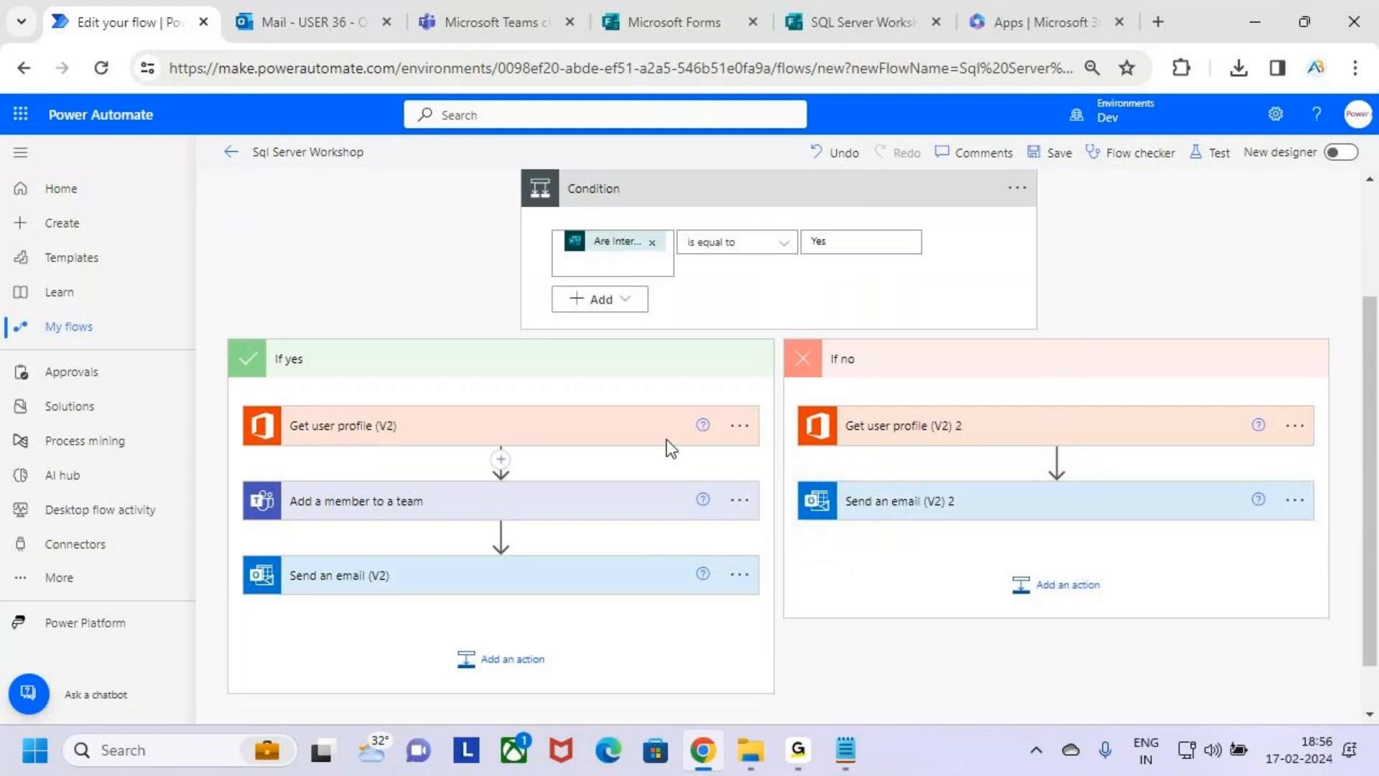
{"action": "scroll", "coordinate": [779, 403], "scroll_direction": "up", "scroll_amount": 2}
{"action": "scroll", "coordinate": [782, 417], "scroll_direction": "up", "scroll_amount": 1}
{"action": "left_click", "coordinate": [742, 524]}
{"action": "left_click", "coordinate": [870, 365]}
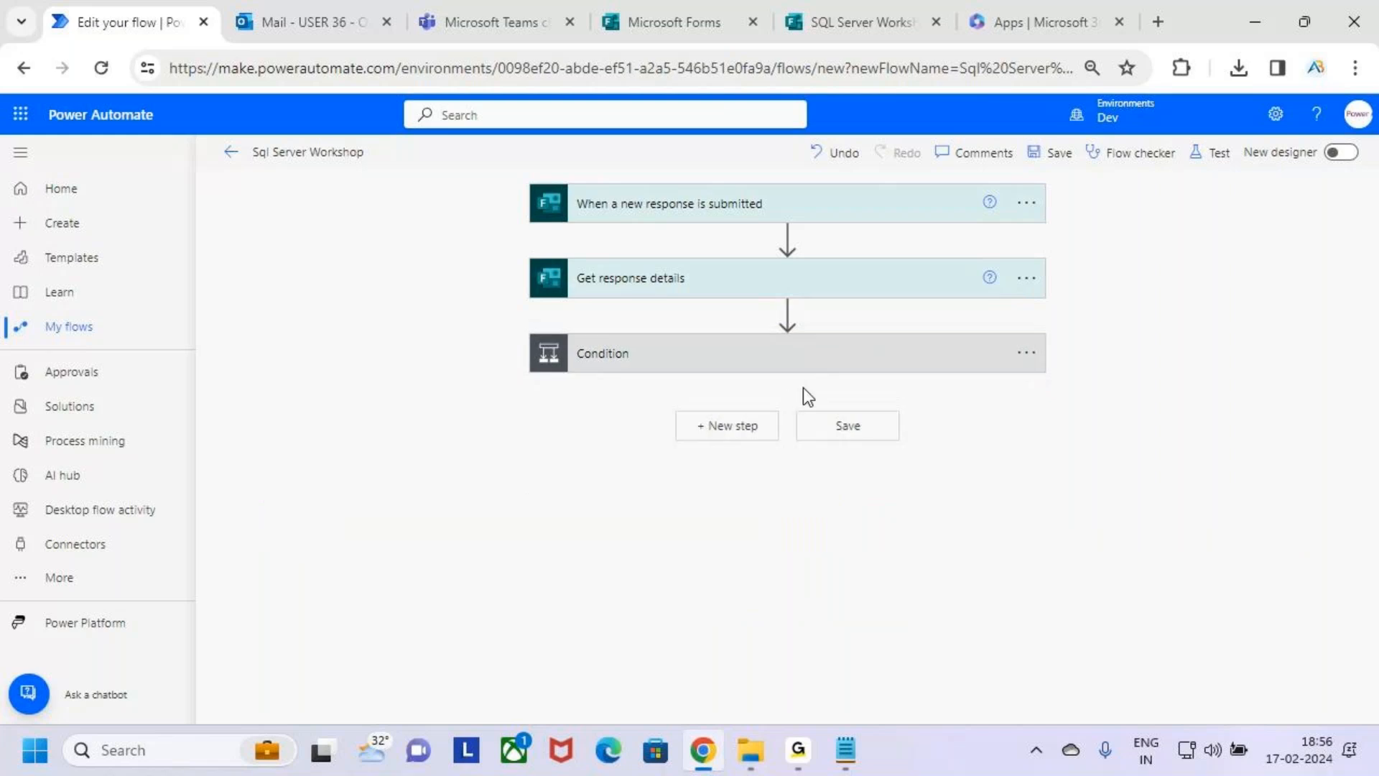
Review the form response trigger, the Get response details action and the comparison set in the Condition.
{"action": "left_click_drag", "start_coordinate": [542, 175], "coordinate": [809, 226]}
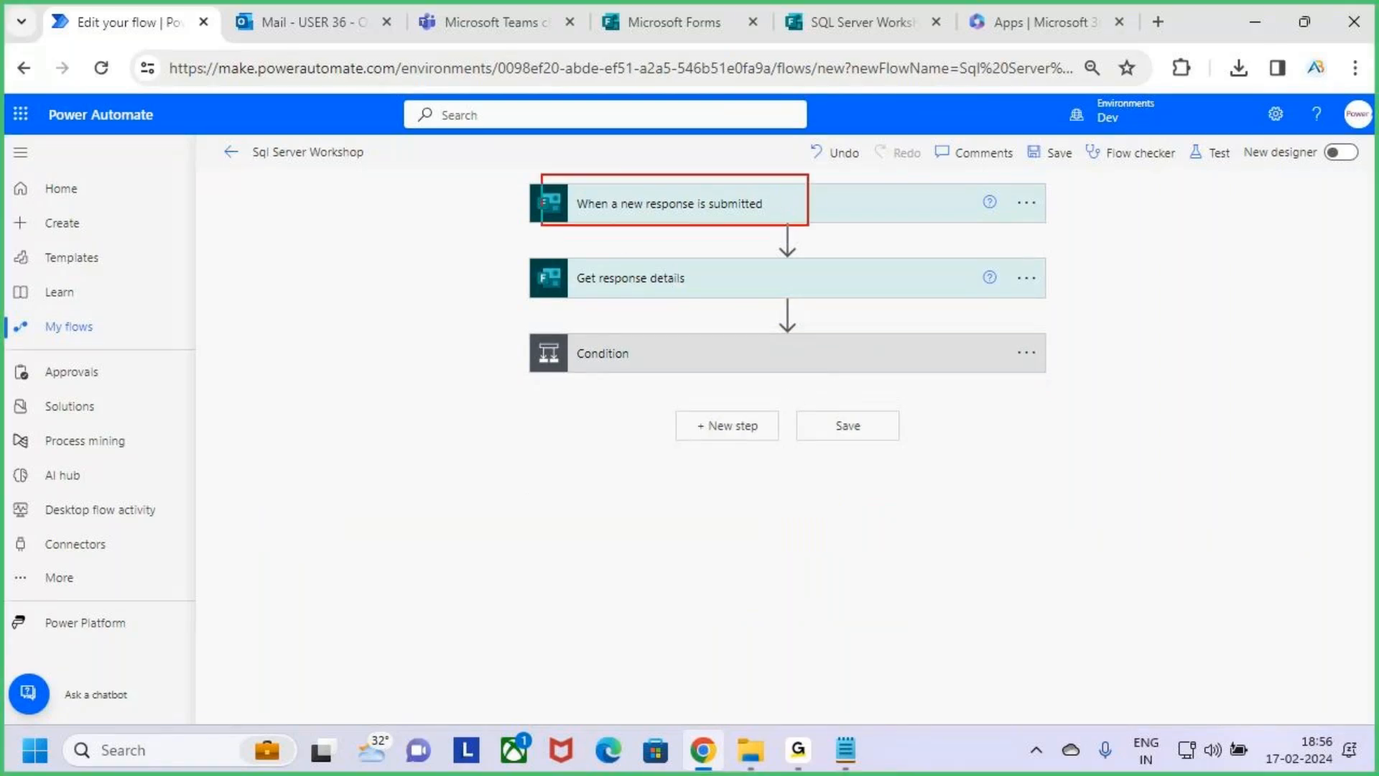
{"action": "left_click_drag", "start_coordinate": [659, 276], "coordinate": [707, 232]}
{"action": "key", "text": "Escape"}
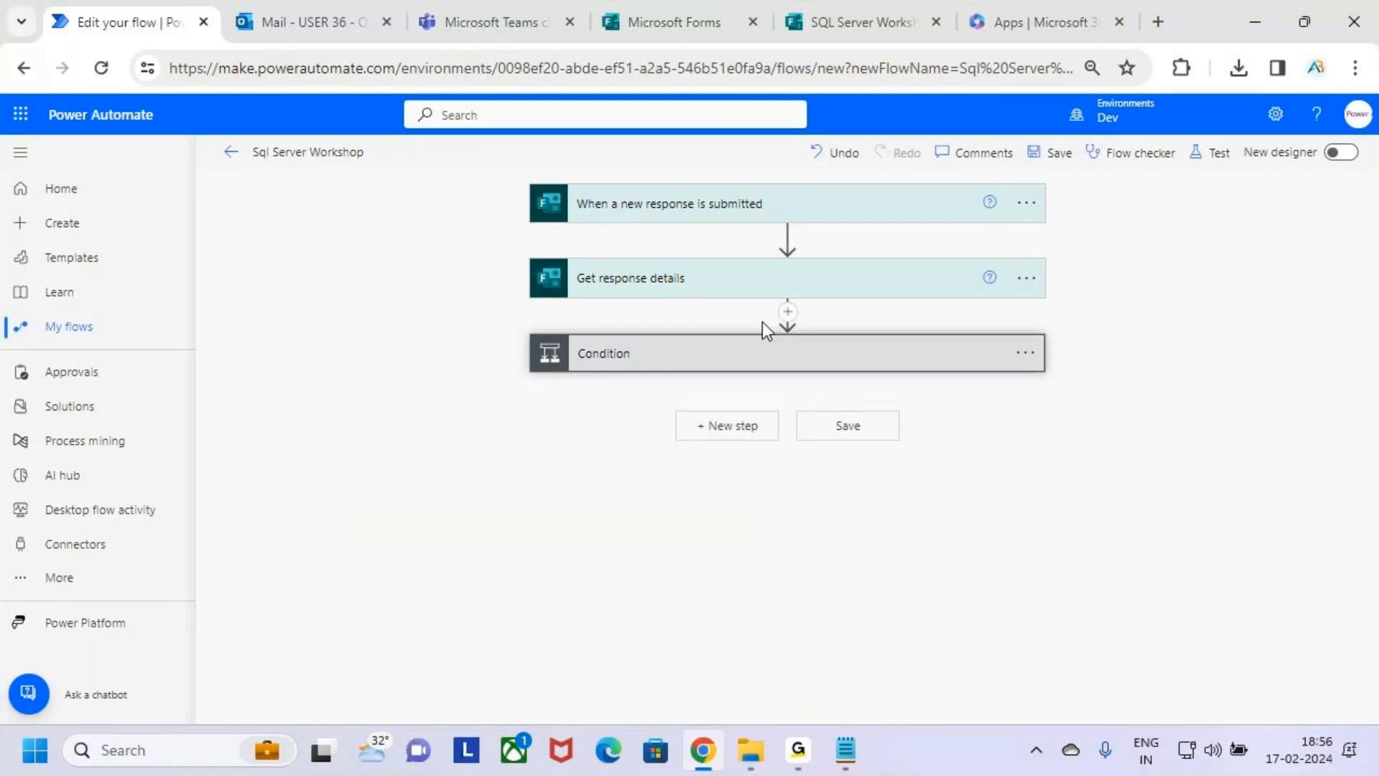
{"action": "left_click", "coordinate": [802, 354]}
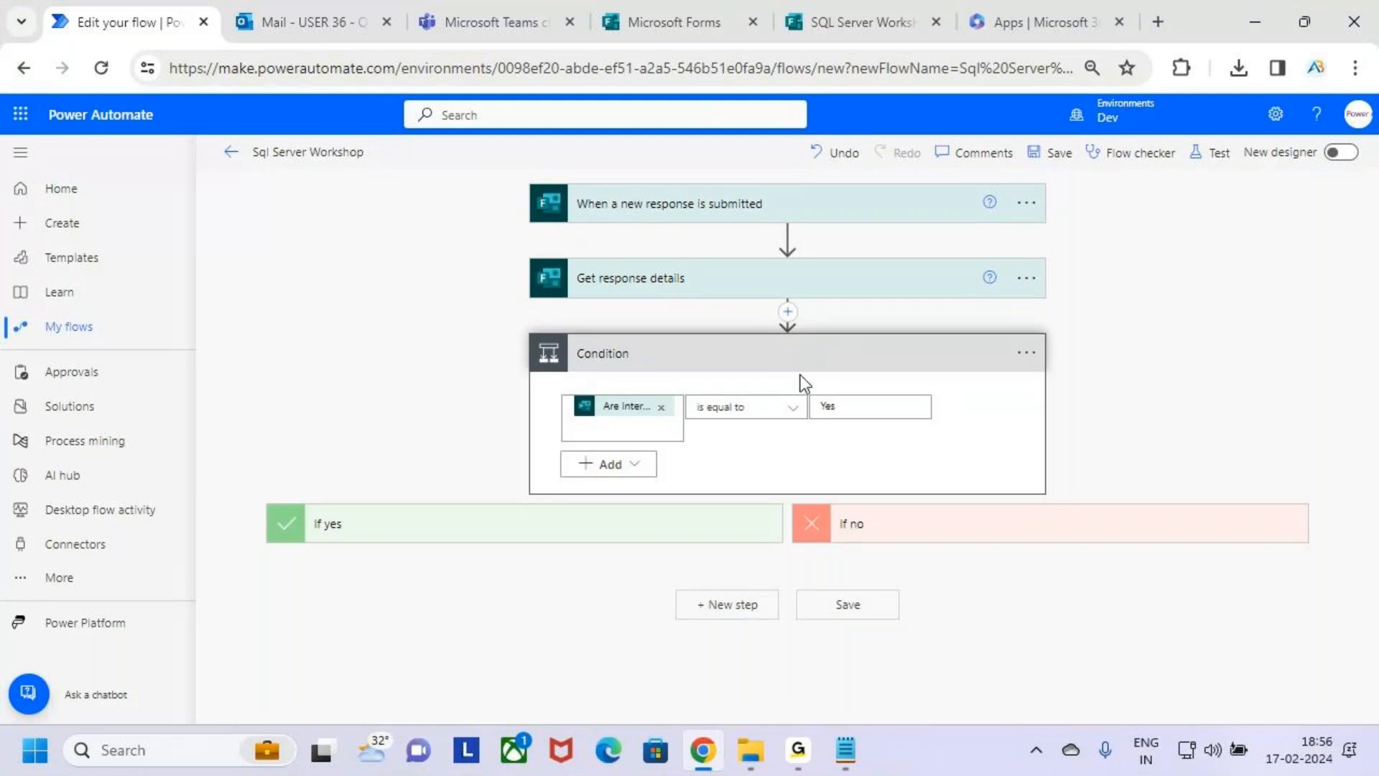
{"action": "key", "text": "ctrl+2"}
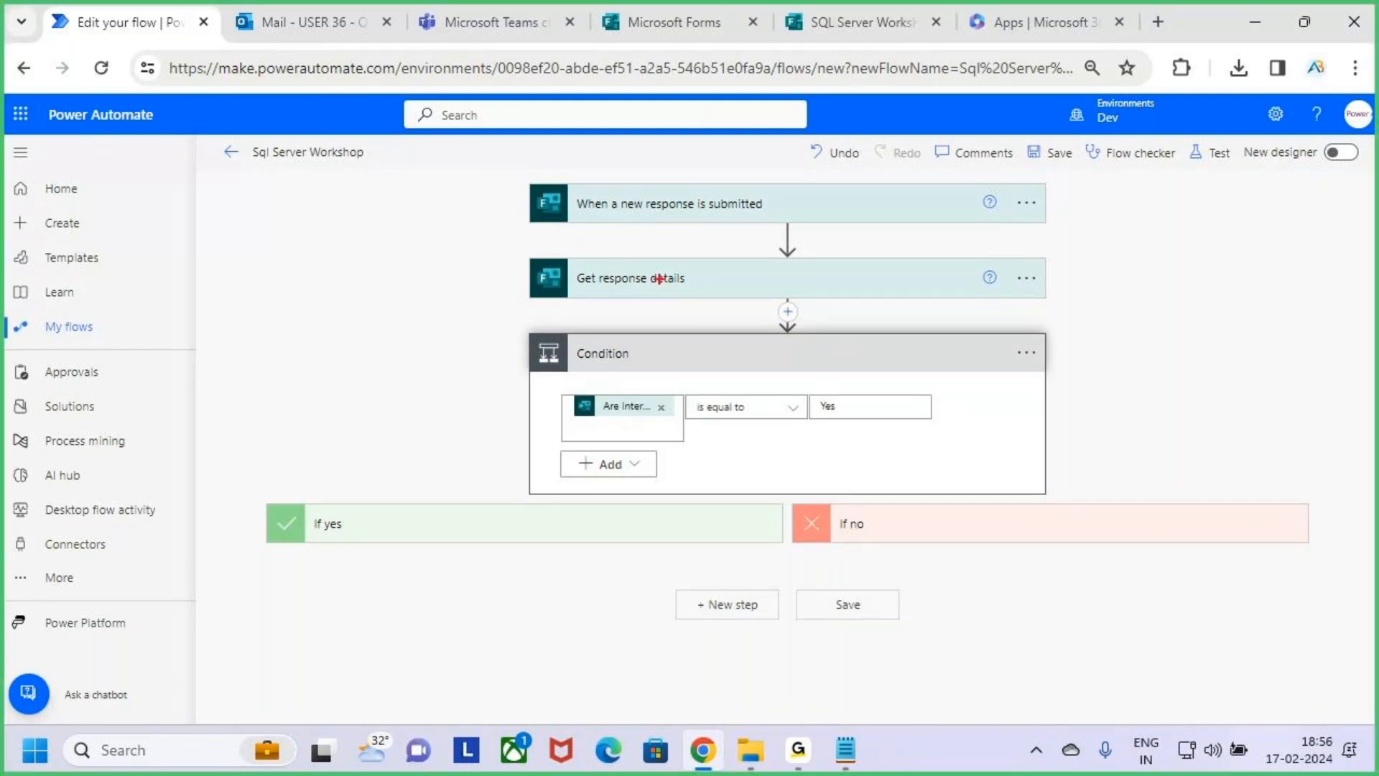
{"action": "left_click_drag", "start_coordinate": [665, 281], "coordinate": [701, 227]}
{"action": "left_click_drag", "start_coordinate": [601, 420], "coordinate": [666, 423]}
{"action": "left_click_drag", "start_coordinate": [824, 421], "coordinate": [865, 372]}
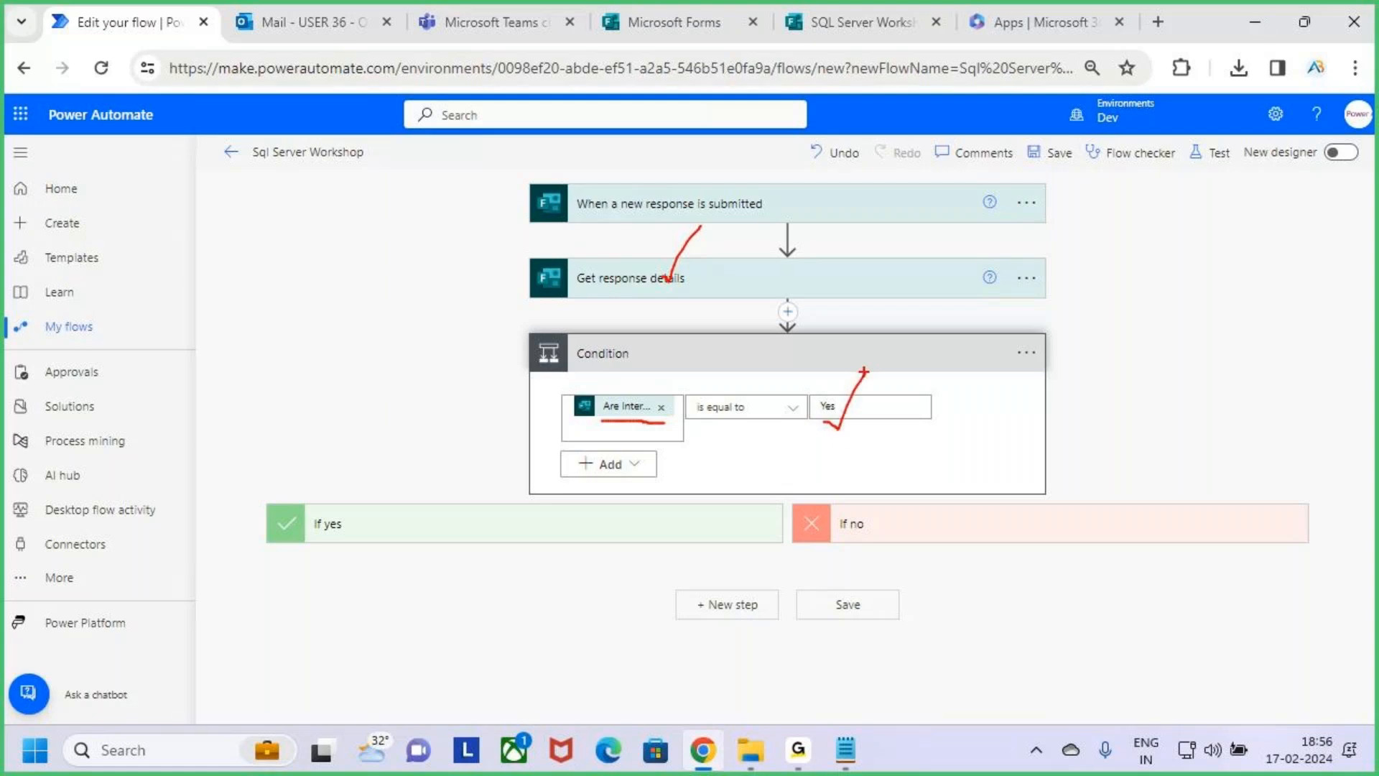
{"action": "key", "text": "Escape"}
Expand the If yes branch and review its user profile, team member and email actions.
{"action": "left_click", "coordinate": [511, 511]}
{"action": "scroll", "coordinate": [538, 542], "scroll_direction": "down", "scroll_amount": 3}
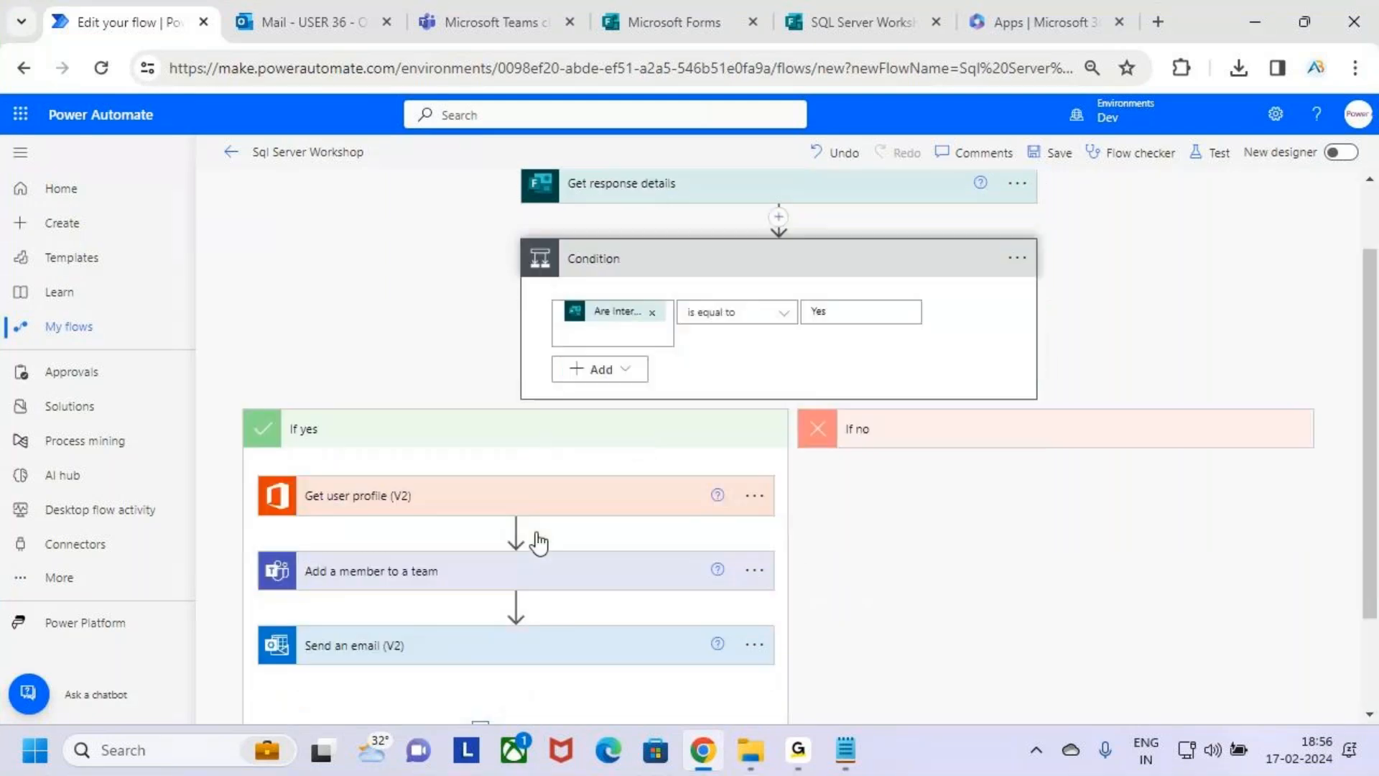
{"action": "key", "text": "ctrl+2"}
{"action": "left_click_drag", "start_coordinate": [418, 385], "coordinate": [457, 351]}
{"action": "mouse_move", "coordinate": [419, 460]}
{"action": "left_mouse_down"}
{"action": "mouse_move", "coordinate": [439, 467]}
{"action": "mouse_move", "coordinate": [471, 420]}
{"action": "left_mouse_up"}
{"action": "mouse_move", "coordinate": [415, 544]}
{"action": "left_mouse_down"}
{"action": "mouse_move", "coordinate": [446, 547]}
{"action": "mouse_move", "coordinate": [474, 491]}
{"action": "left_mouse_up"}
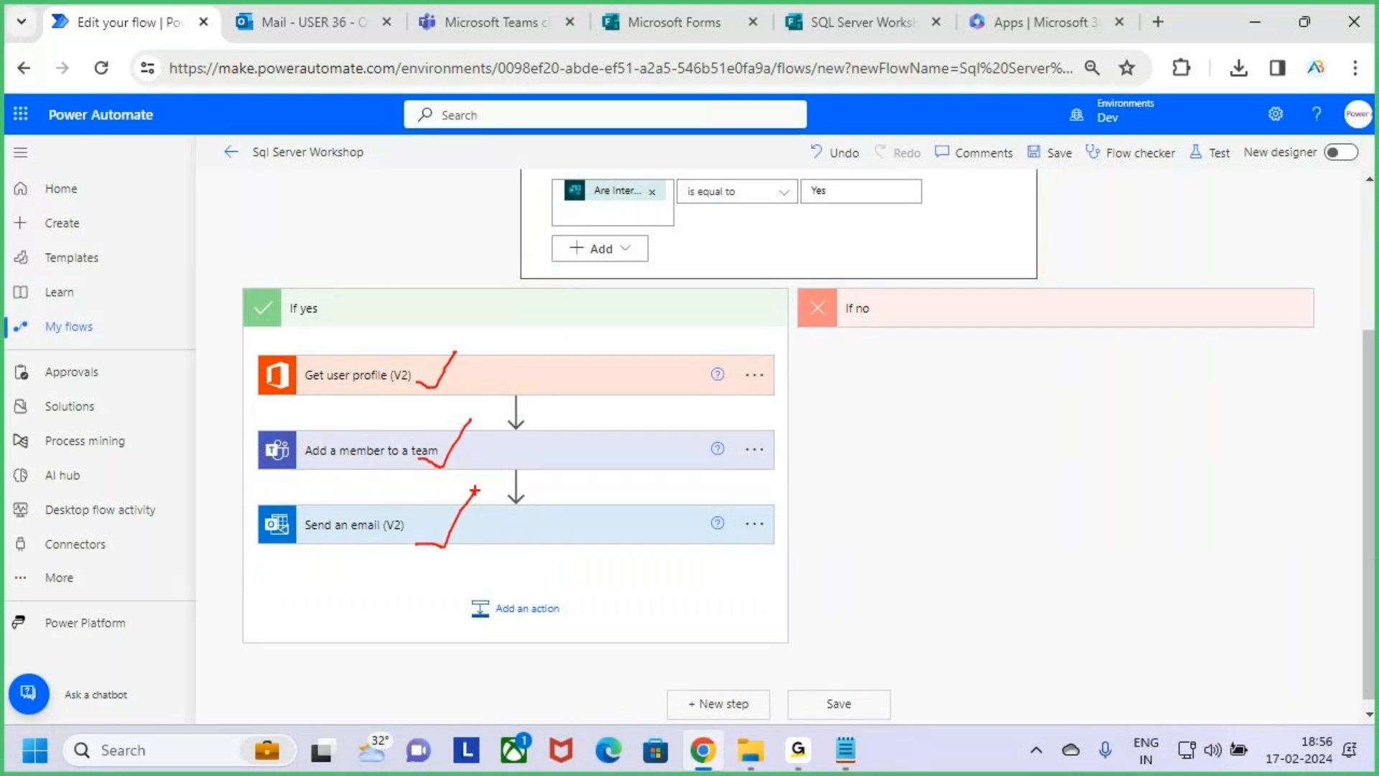
{"action": "key", "text": "Escape"}
Expand the If no branch and review its user profile and email actions, including the email's contents.
{"action": "scroll", "coordinate": [926, 330], "scroll_direction": "up", "scroll_amount": 2}
{"action": "key", "text": "ctrl+2"}
{"action": "left_click_drag", "start_coordinate": [808, 311], "coordinate": [874, 302]}
{"action": "mouse_move", "coordinate": [895, 296]}
{"action": "left_mouse_down"}
{"action": "mouse_move", "coordinate": [895, 339]}
{"action": "mouse_move", "coordinate": [937, 281]}
{"action": "mouse_move", "coordinate": [948, 316]}
{"action": "left_mouse_up"}
{"action": "mouse_move", "coordinate": [956, 284]}
{"action": "left_mouse_down"}
{"action": "mouse_move", "coordinate": [997, 268]}
{"action": "mouse_move", "coordinate": [979, 288]}
{"action": "left_mouse_up"}
{"action": "key", "text": "Escape"}
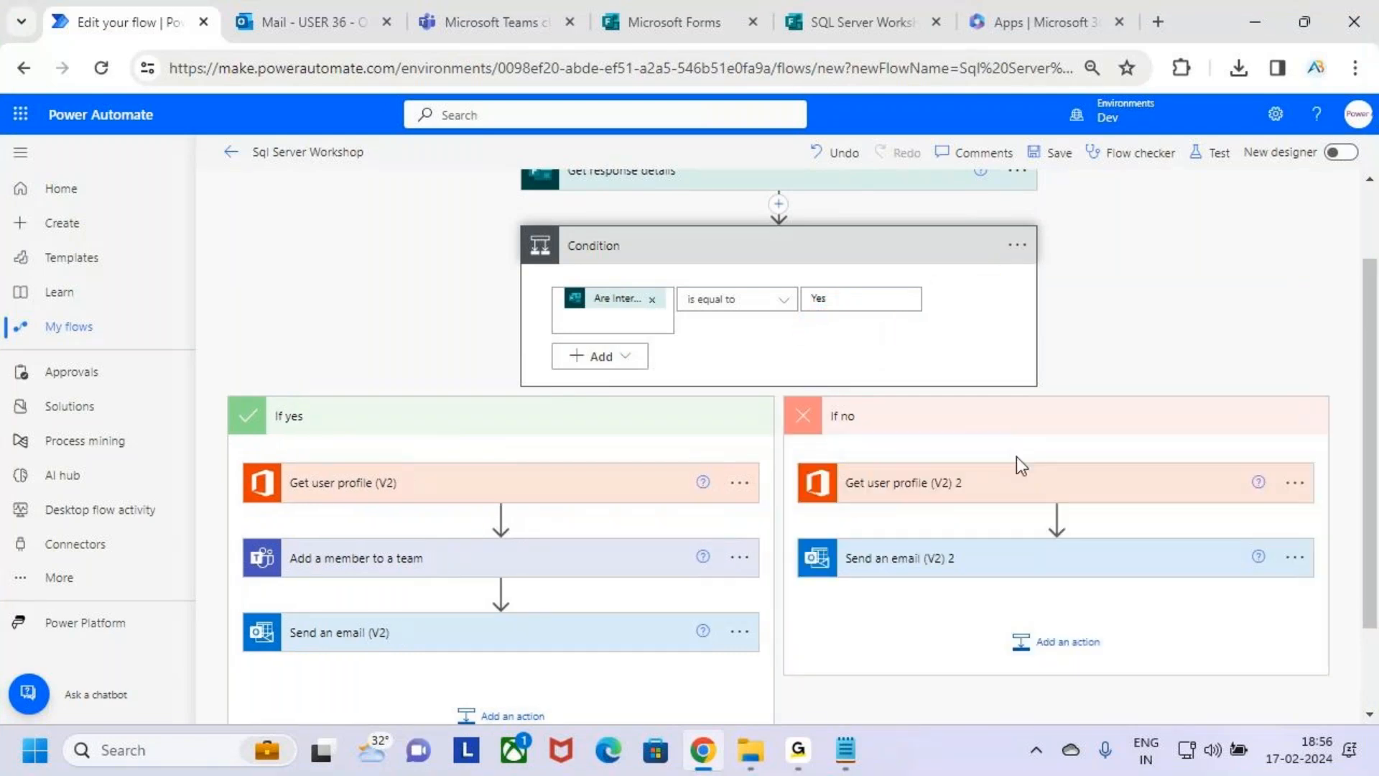
{"action": "scroll", "coordinate": [1037, 498], "scroll_direction": "down", "scroll_amount": 2}
{"action": "key", "text": "ctrl+2"}
{"action": "mouse_move", "coordinate": [895, 381]}
{"action": "left_mouse_down"}
{"action": "mouse_move", "coordinate": [1017, 369]}
{"action": "mouse_move", "coordinate": [924, 454]}
{"action": "left_mouse_up"}
{"action": "key", "text": "Escape"}
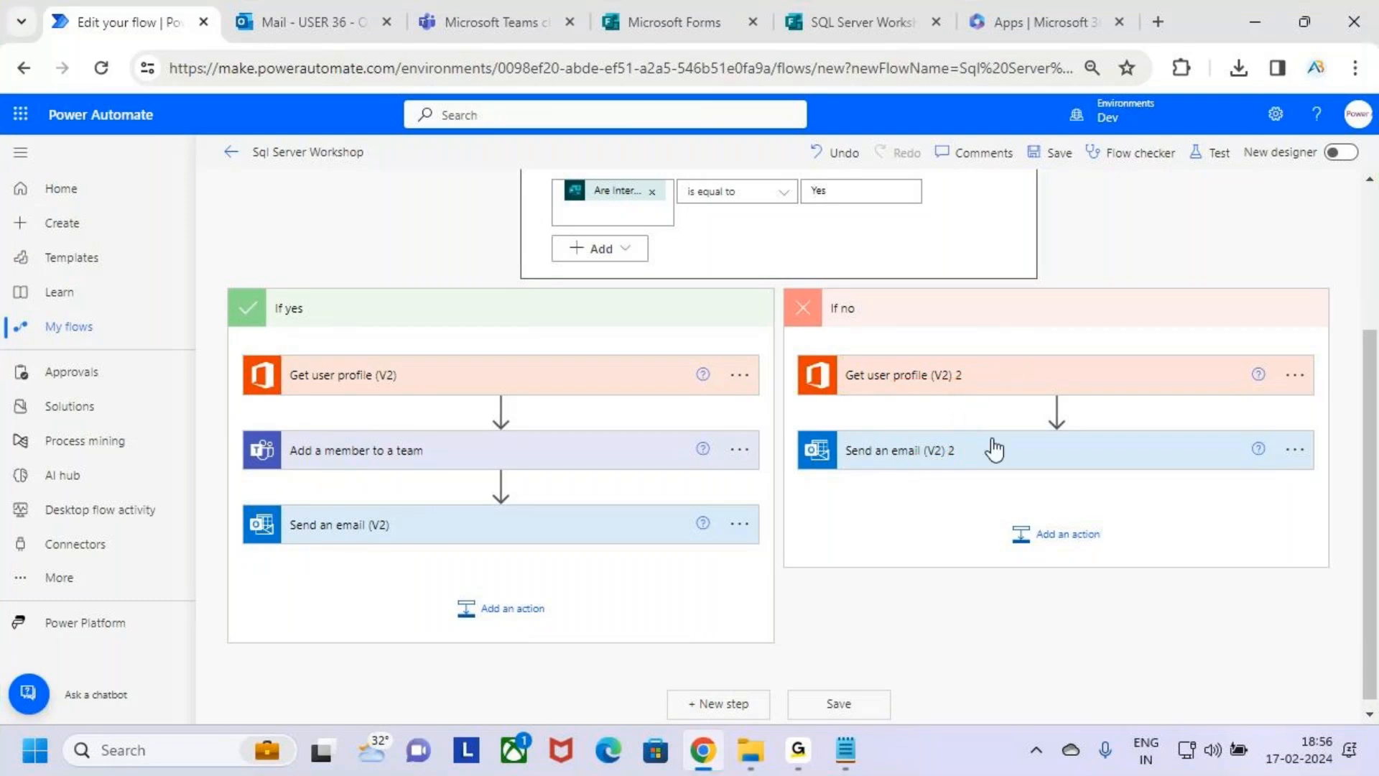
{"action": "left_click", "coordinate": [1020, 452]}
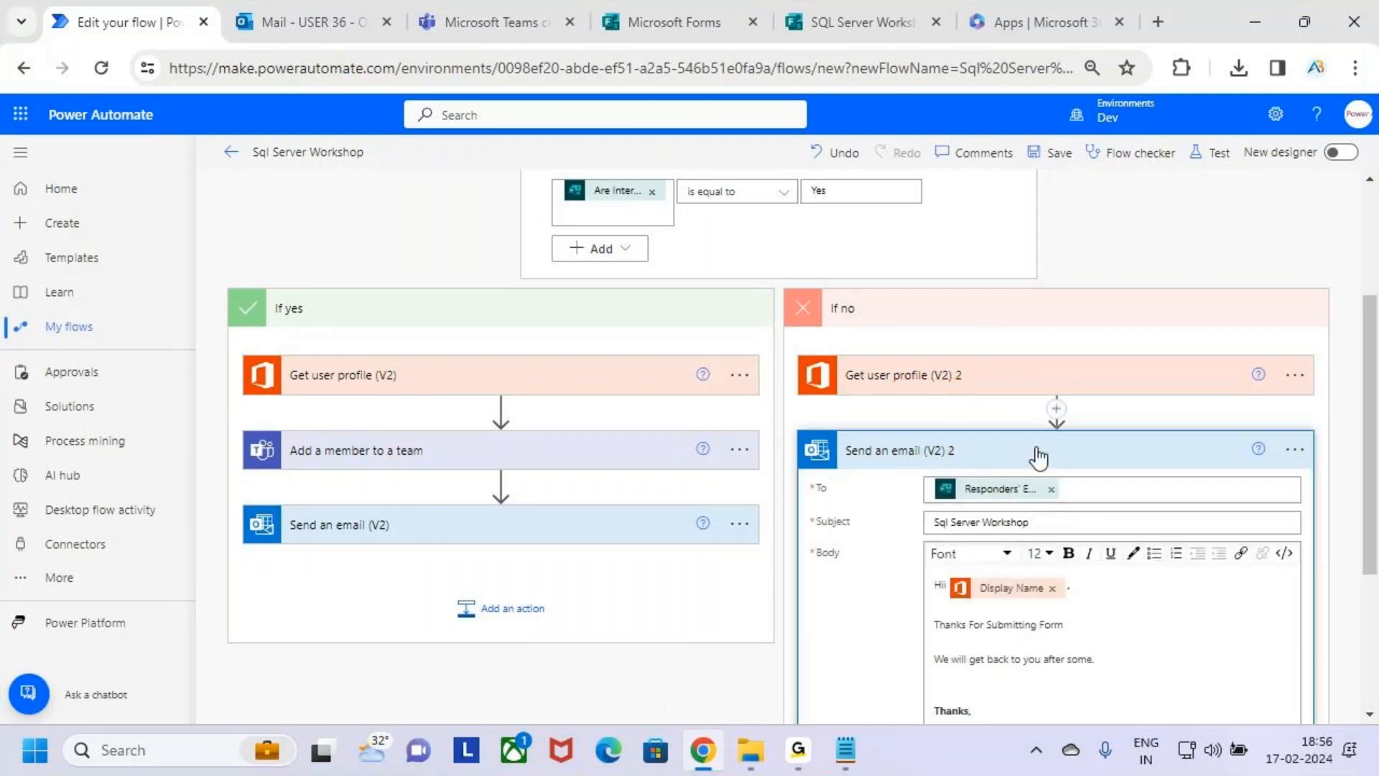
{"action": "left_click", "coordinate": [921, 463]}
Collapse the If yes and If no branches and the whole Condition again.
{"action": "scroll", "coordinate": [855, 503], "scroll_direction": "up", "scroll_amount": 3}
{"action": "left_click", "coordinate": [739, 529]}
{"action": "left_click", "coordinate": [893, 513]}
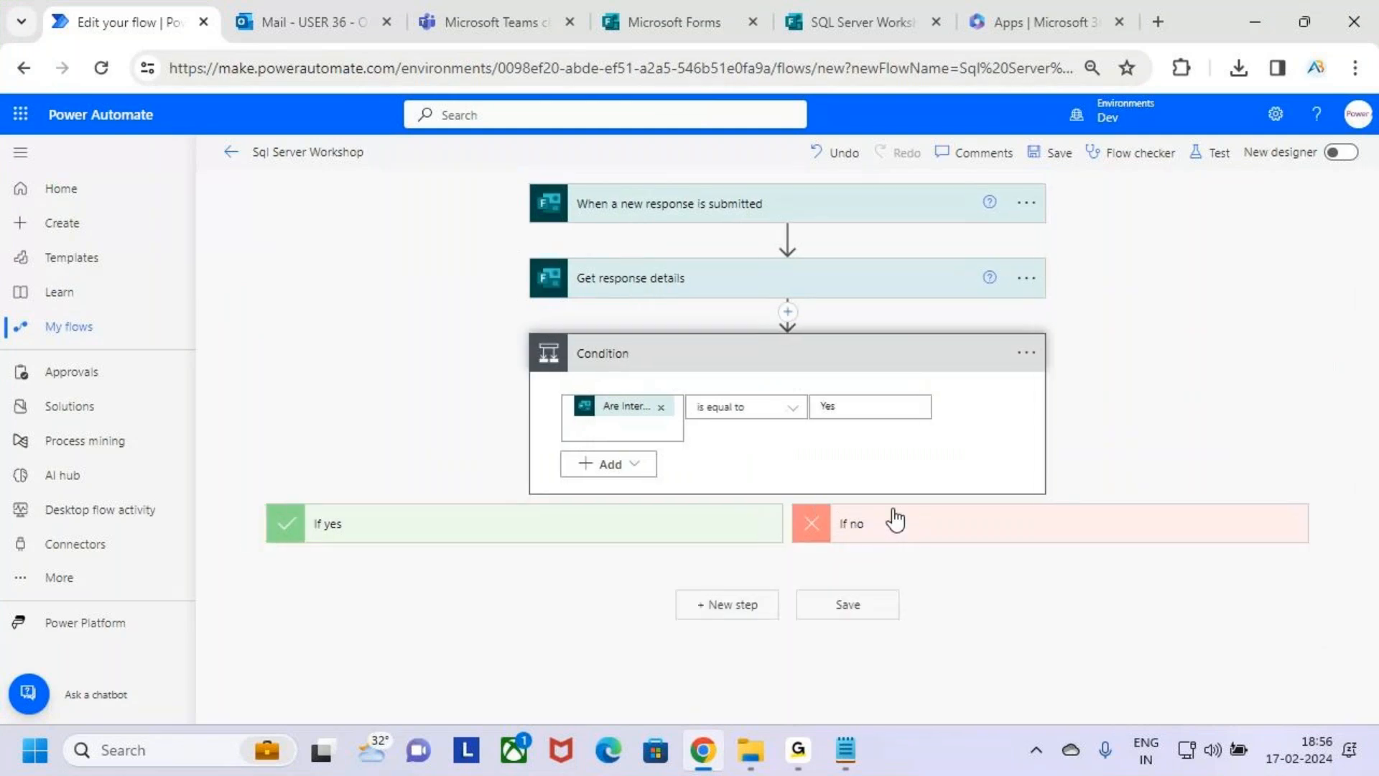
{"action": "left_click", "coordinate": [891, 357]}
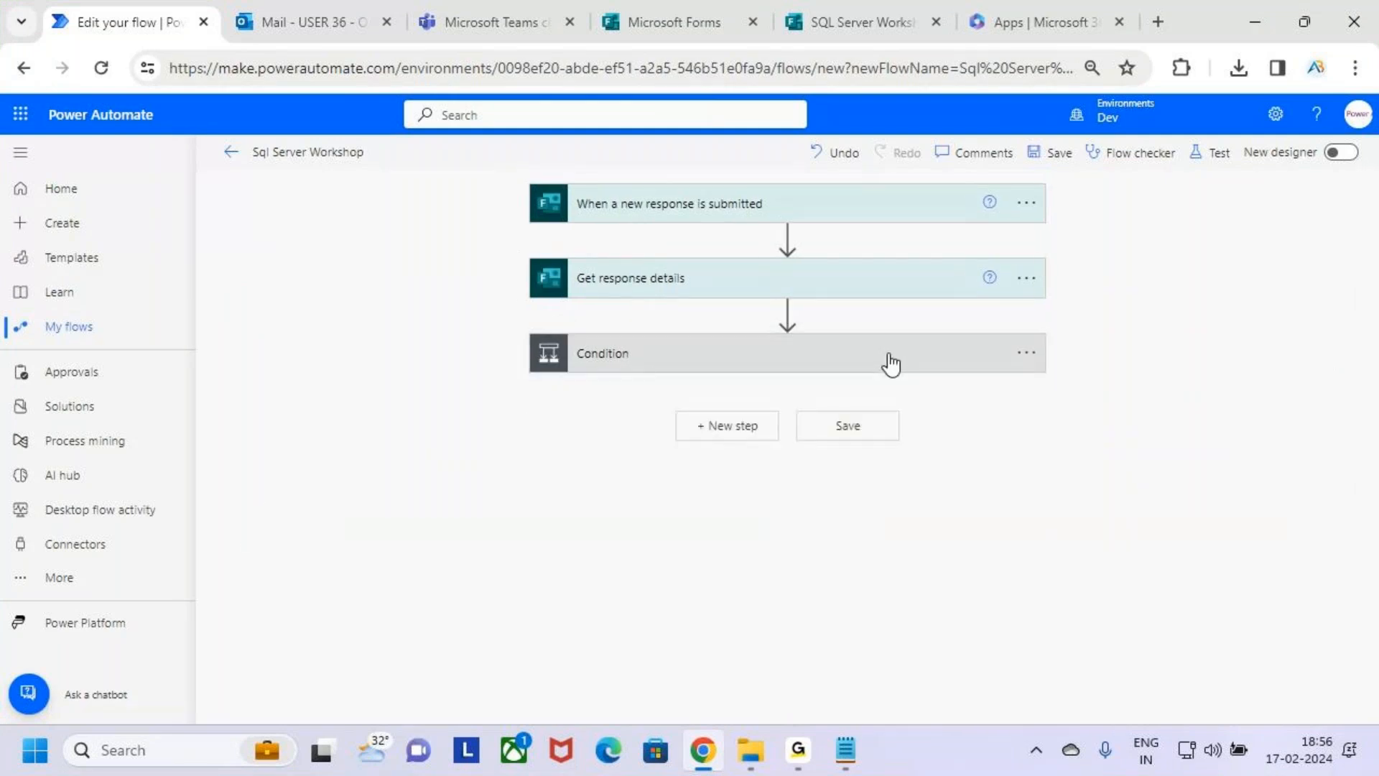
{"action": "mouse_move", "coordinate": [999, 453]}
{"action": "left_mouse_down"}
{"action": "mouse_move", "coordinate": [1014, 530]}
{"action": "mouse_move", "coordinate": [1036, 505]}
{"action": "mouse_move", "coordinate": [1139, 493]}
{"action": "mouse_move", "coordinate": [1170, 544]}
{"action": "left_mouse_up"}
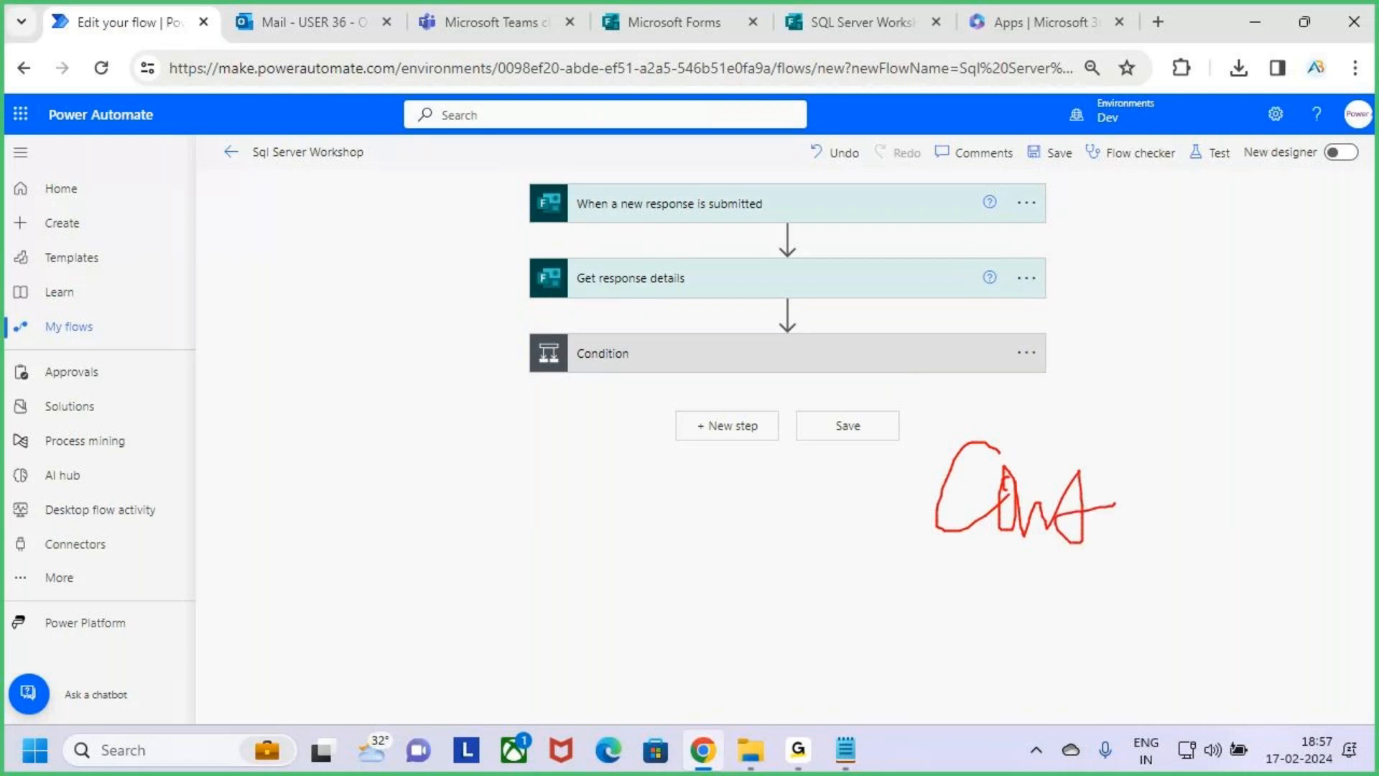
{"action": "left_click_drag", "start_coordinate": [1045, 595], "coordinate": [1157, 560]}
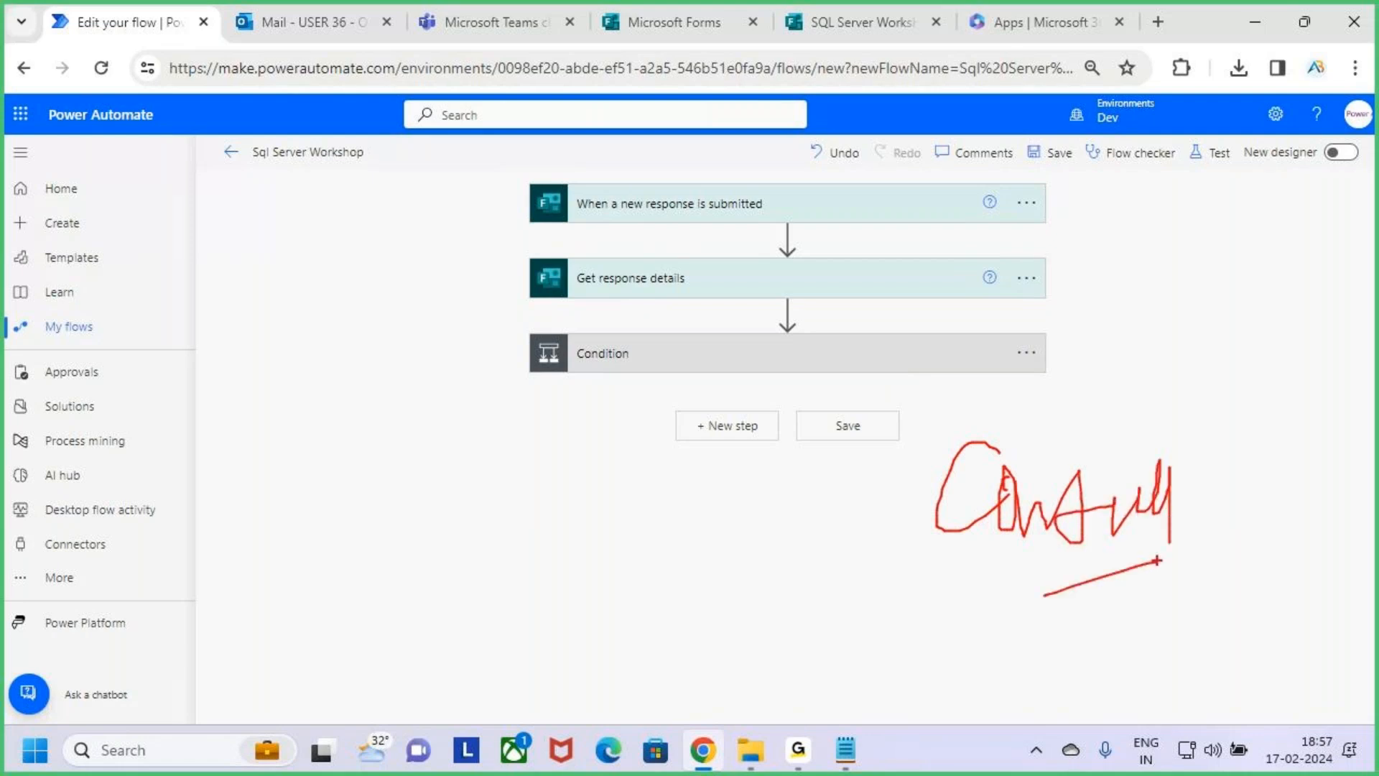
{"action": "key", "text": "Escape"}
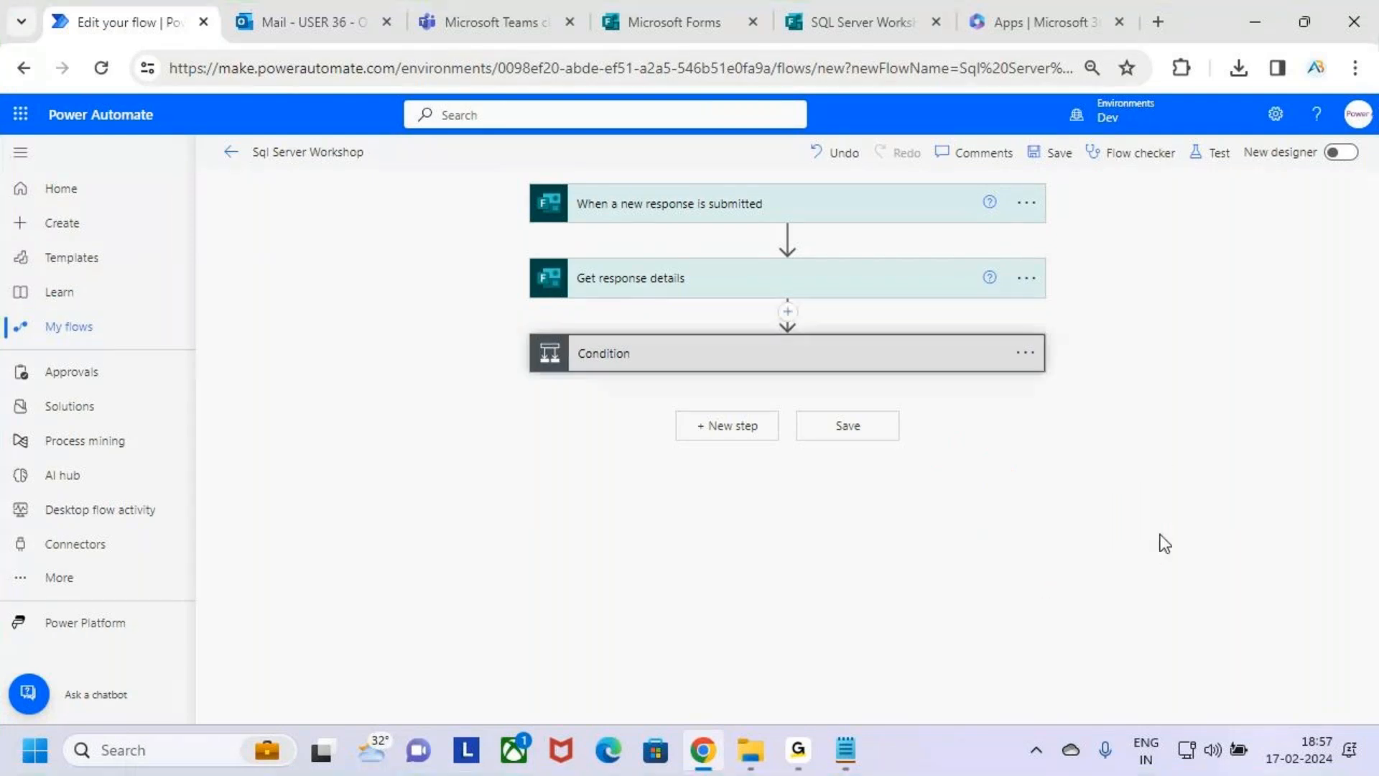
Expand the Condition to check how its comparison leads to the two branches, and collapse it.
{"action": "left_click", "coordinate": [856, 359]}
{"action": "key", "text": "ctrl+2"}
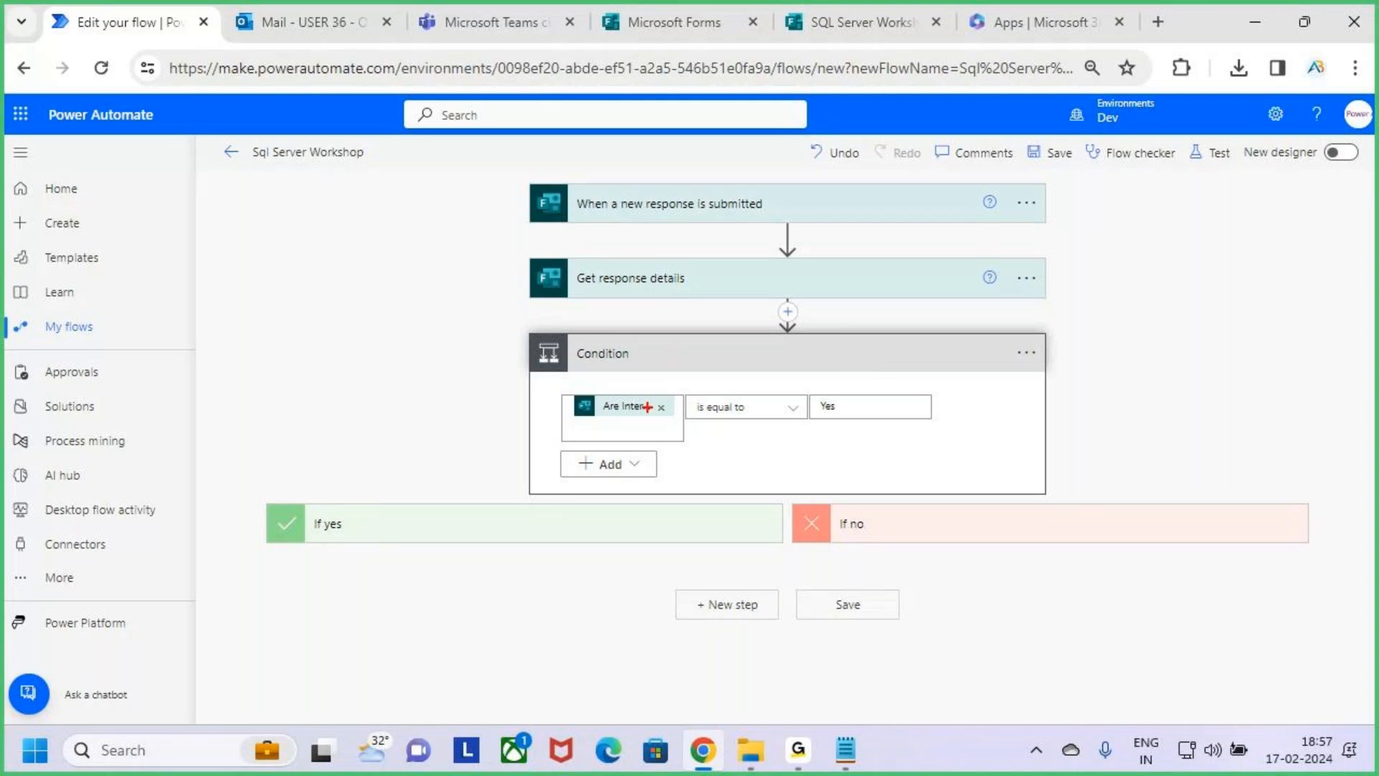
{"action": "left_click_drag", "start_coordinate": [547, 372], "coordinate": [912, 445]}
{"action": "left_click_drag", "start_coordinate": [388, 536], "coordinate": [595, 422]}
{"action": "mouse_move", "coordinate": [1010, 533]}
{"action": "left_mouse_down"}
{"action": "mouse_move", "coordinate": [1043, 550]}
{"action": "mouse_move", "coordinate": [1125, 452]}
{"action": "left_mouse_up"}
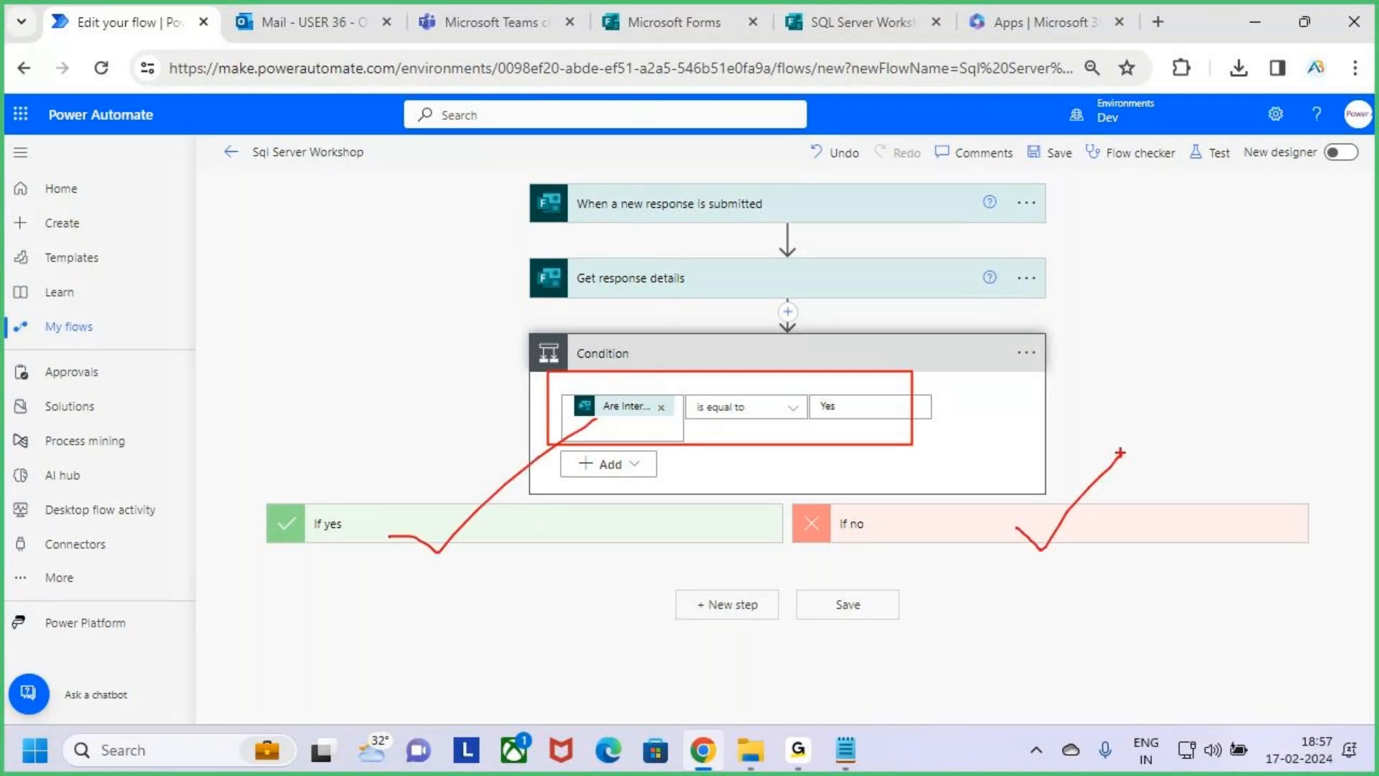
{"action": "key", "text": "Escape"}
{"action": "left_click", "coordinate": [933, 363]}
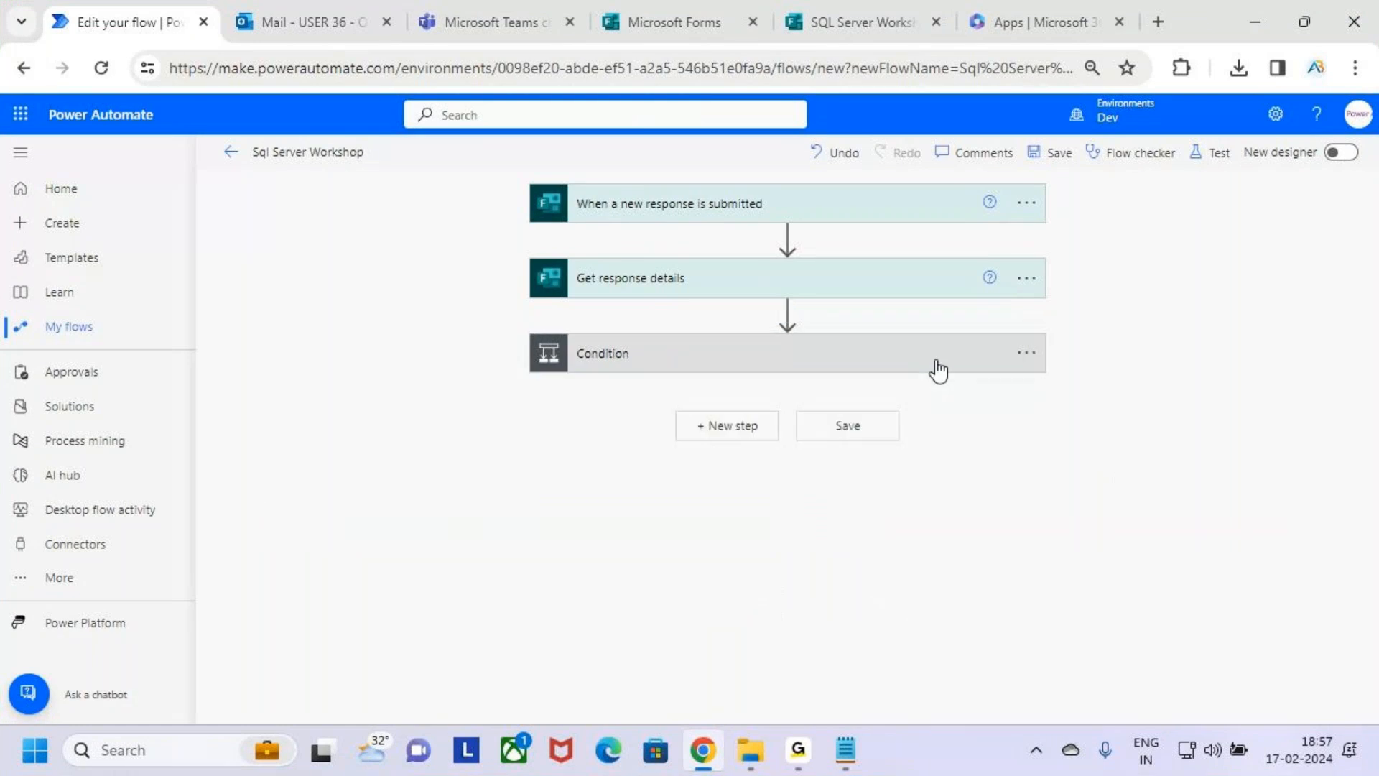
Save the Sql Server Workshop flow and start a manual test of it.
{"action": "left_click", "coordinate": [1056, 156]}
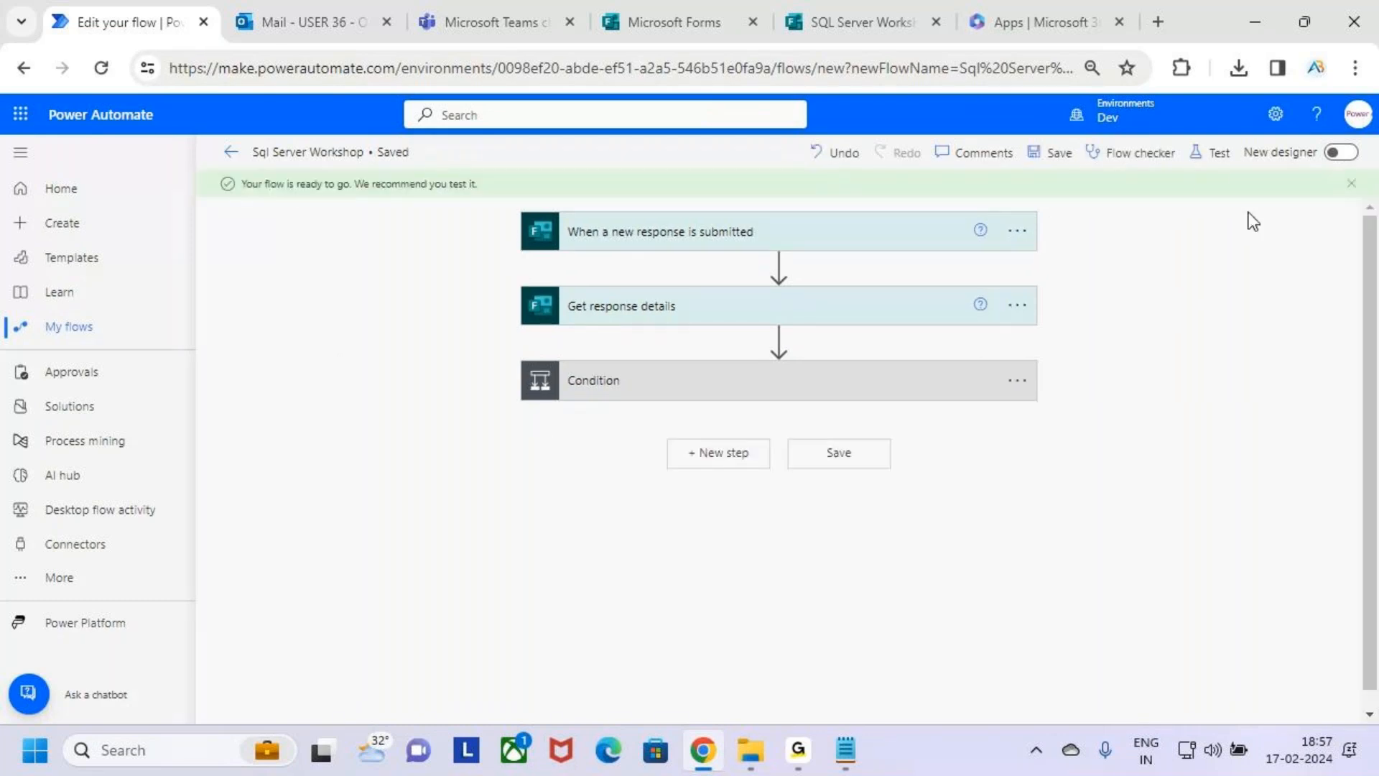
{"action": "left_click", "coordinate": [1214, 156]}
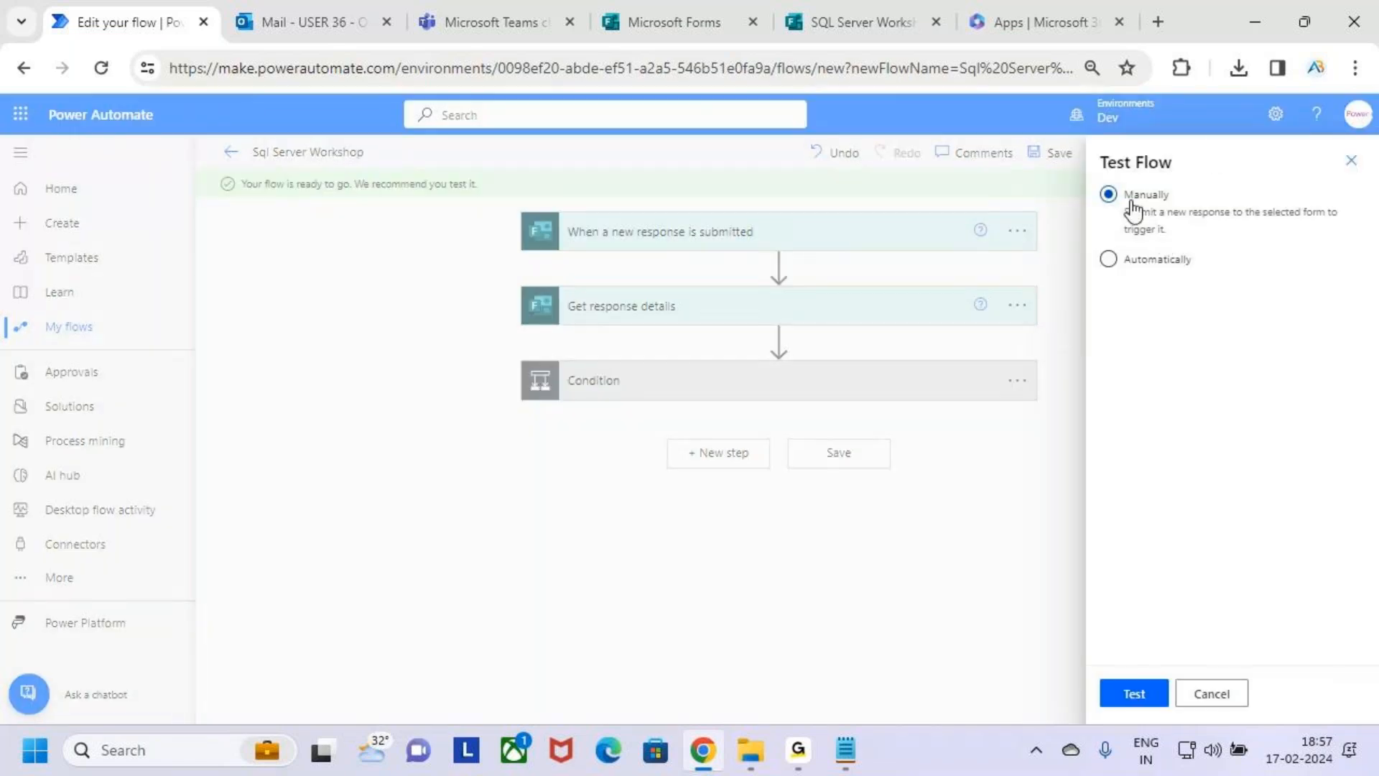
{"action": "left_click", "coordinate": [1144, 694]}
Switch to the SQL Server Workshop form in Microsoft Forms and open its preview.
{"action": "left_click", "coordinate": [852, 1]}
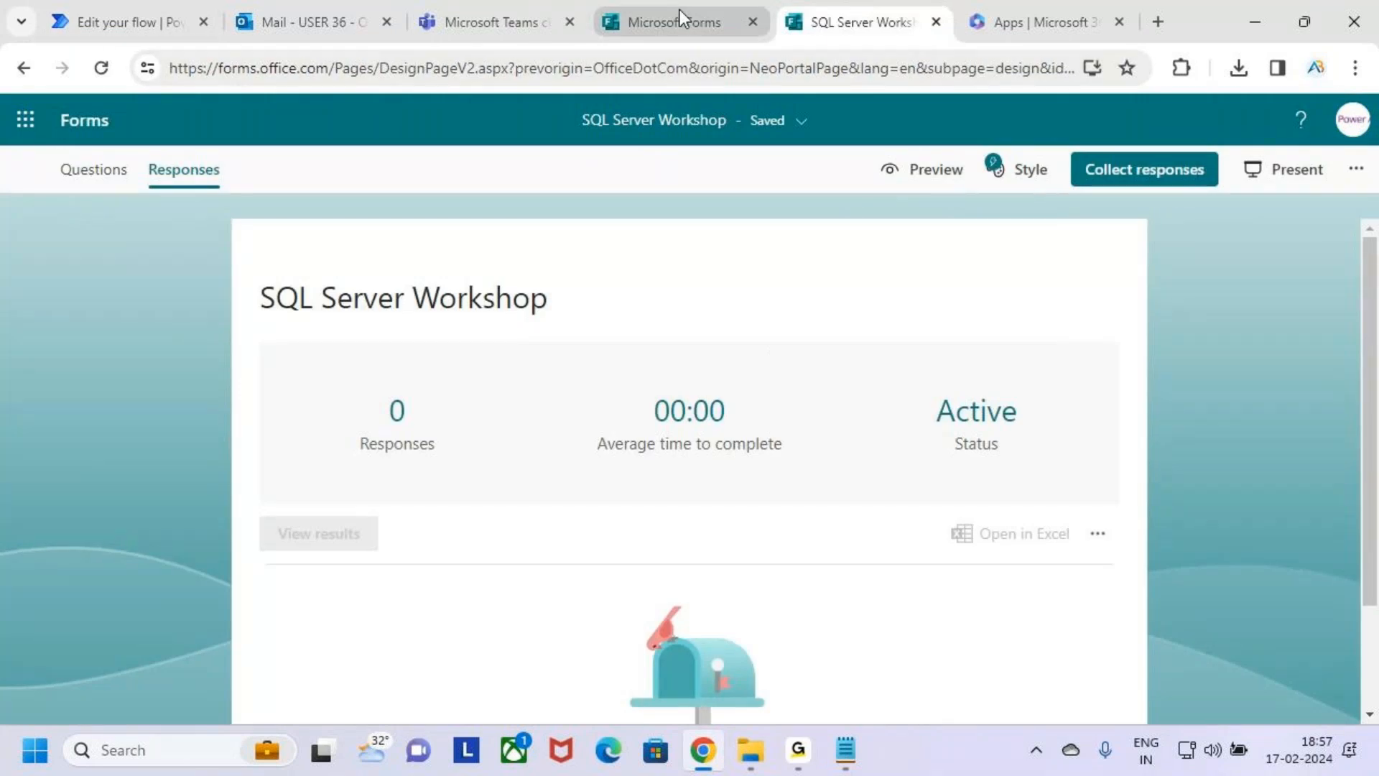
{"action": "left_click", "coordinate": [679, 10]}
{"action": "left_click", "coordinate": [855, 18]}
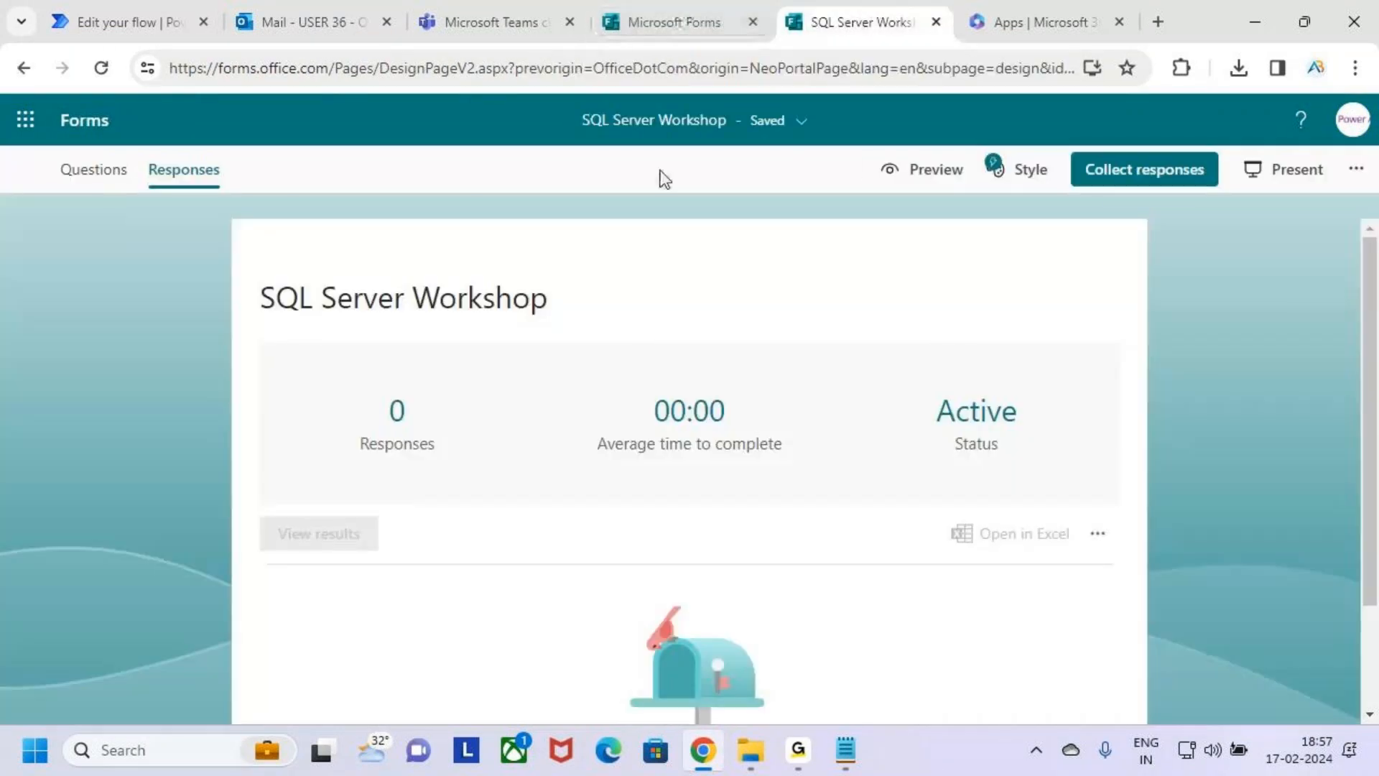
{"action": "left_click", "coordinate": [913, 176]}
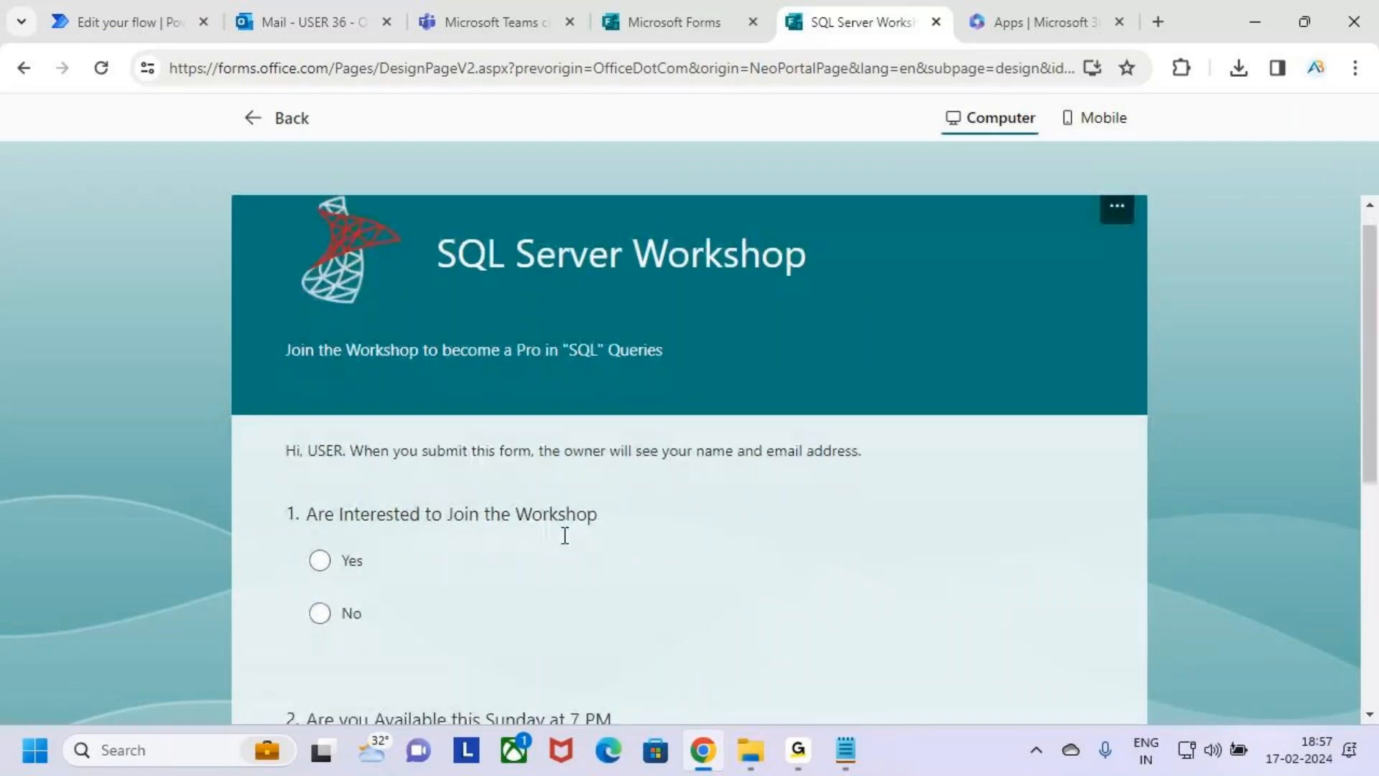
Examine the Yes and No answer options of the workshop interest question in the form preview.
{"action": "scroll", "coordinate": [565, 535], "scroll_direction": "down", "scroll_amount": 1}
{"action": "key", "text": "ctrl+2"}
{"action": "left_click_drag", "start_coordinate": [310, 474], "coordinate": [374, 424]}
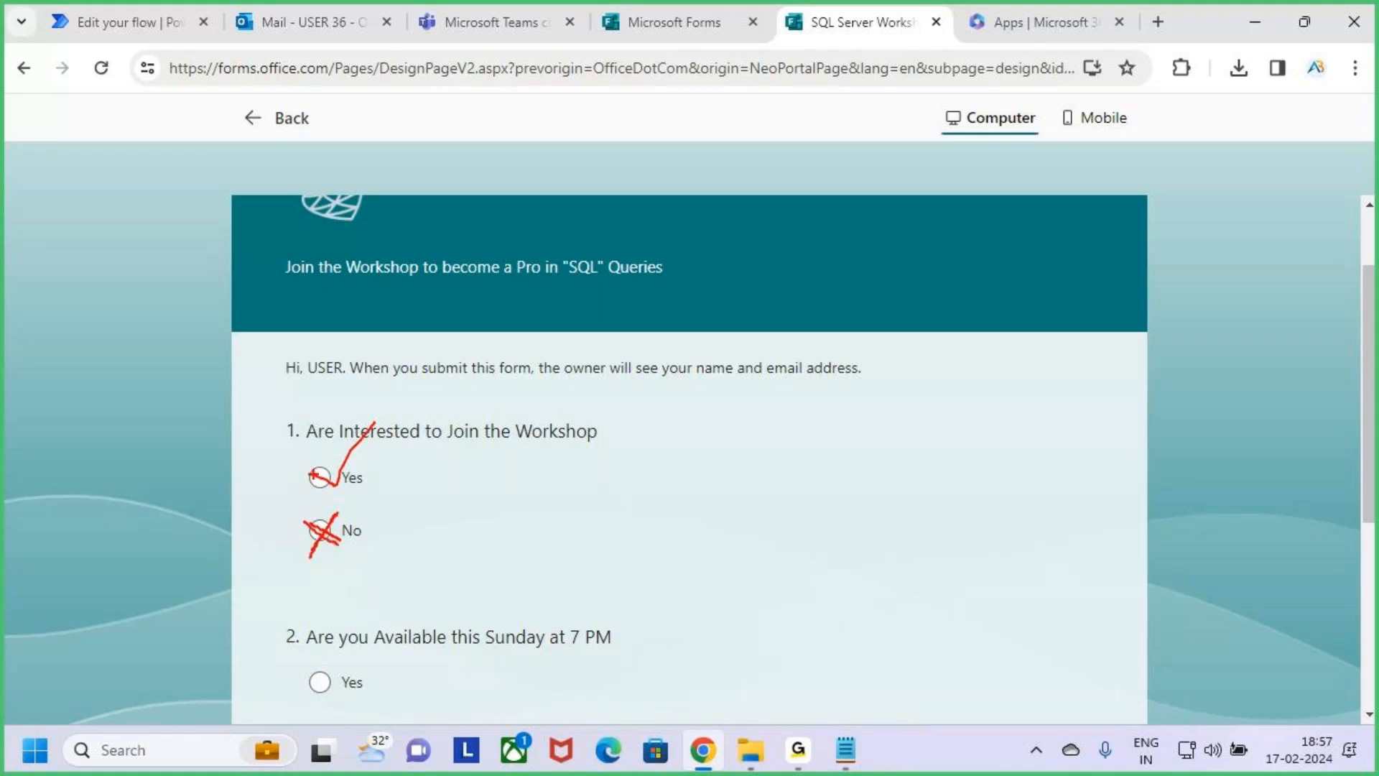
{"action": "left_click_drag", "start_coordinate": [338, 486], "coordinate": [394, 400]}
{"action": "key", "text": "Escape"}
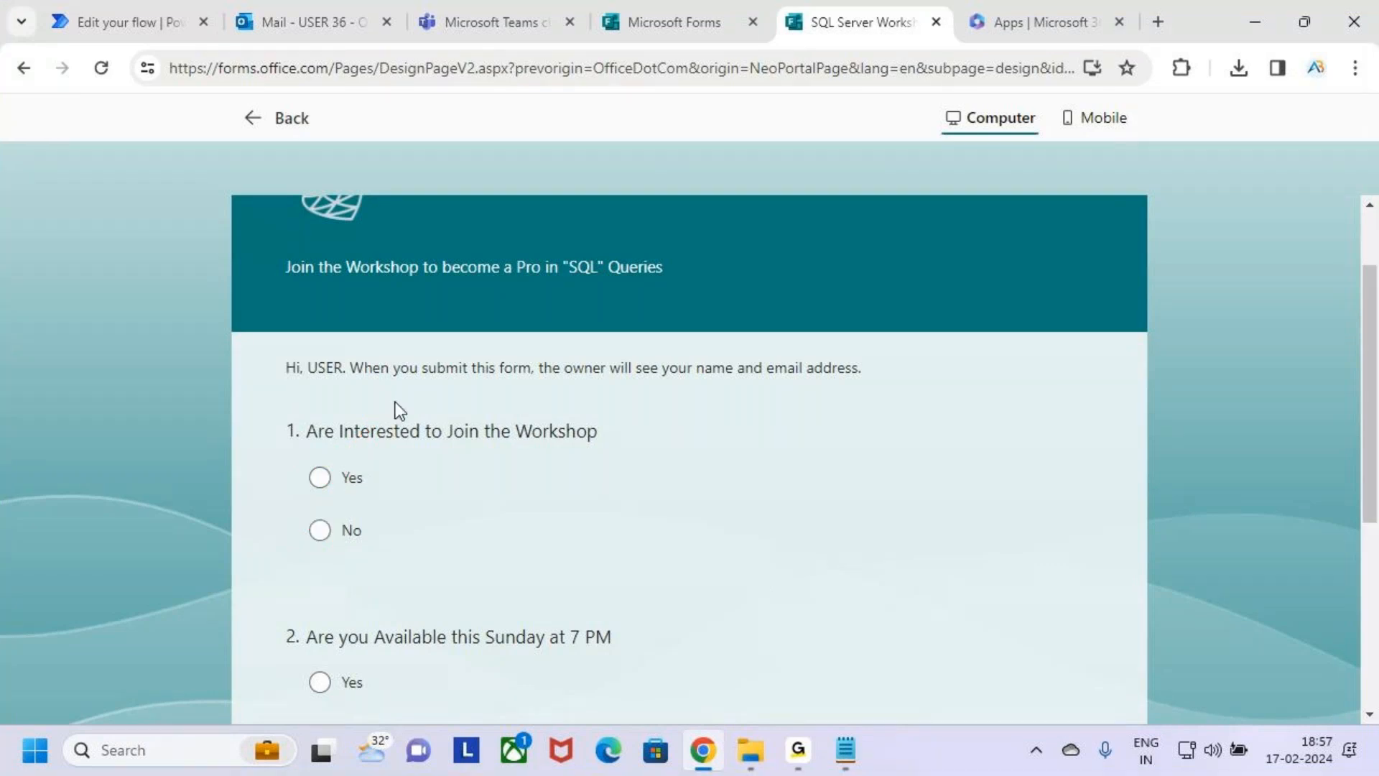
{"action": "key", "text": "ctrl+2"}
{"action": "left_click_drag", "start_coordinate": [305, 475], "coordinate": [366, 439]}
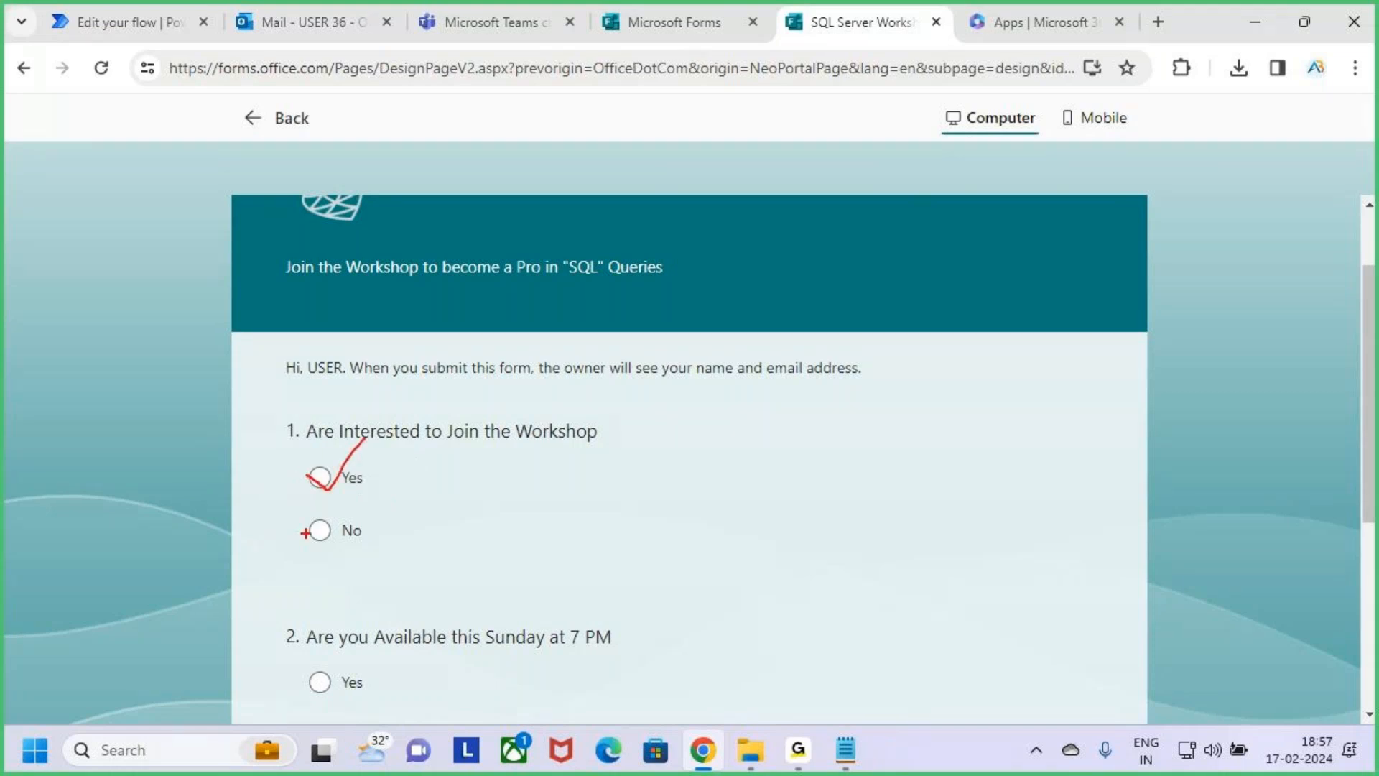
{"action": "left_click_drag", "start_coordinate": [337, 510], "coordinate": [293, 592]}
{"action": "key", "text": "Escape"}
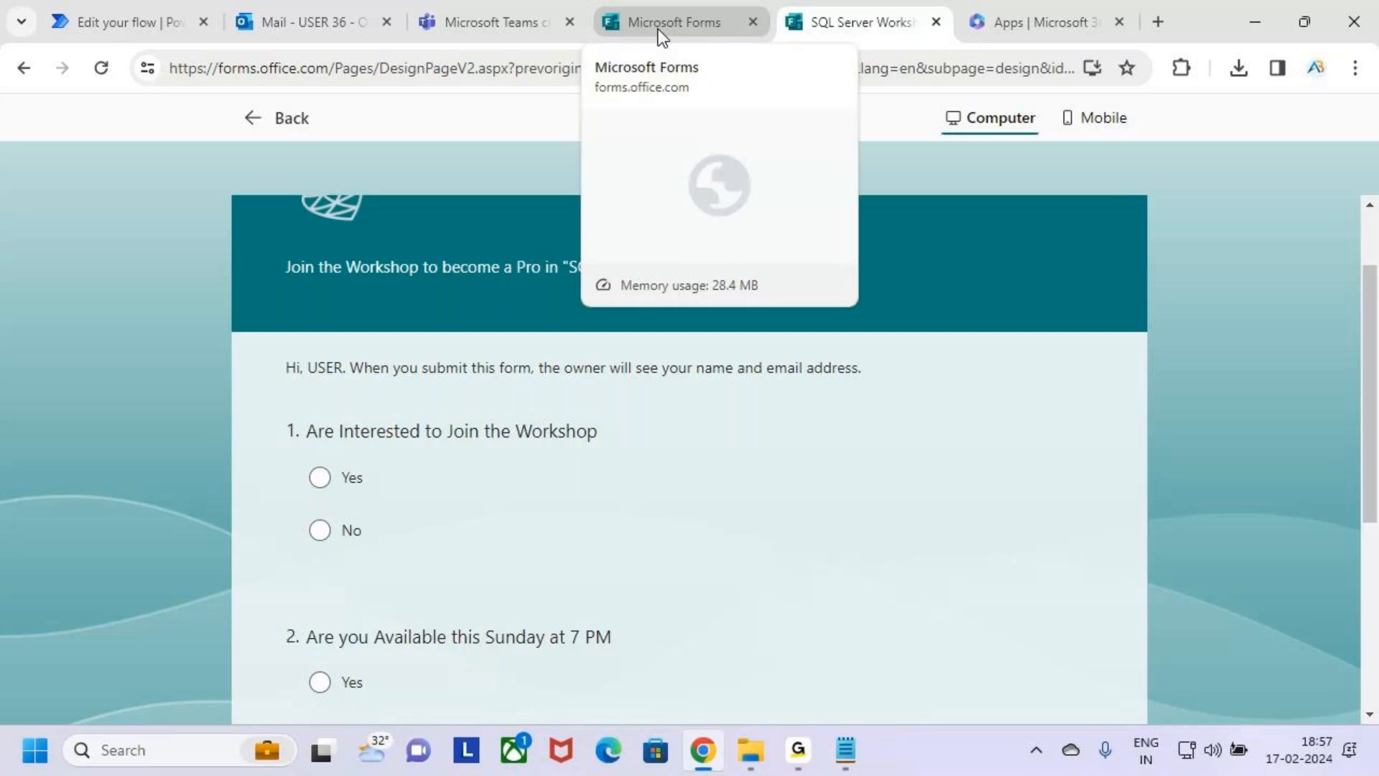
{"action": "left_click", "coordinate": [671, 13]}
{"action": "left_click", "coordinate": [869, 11]}
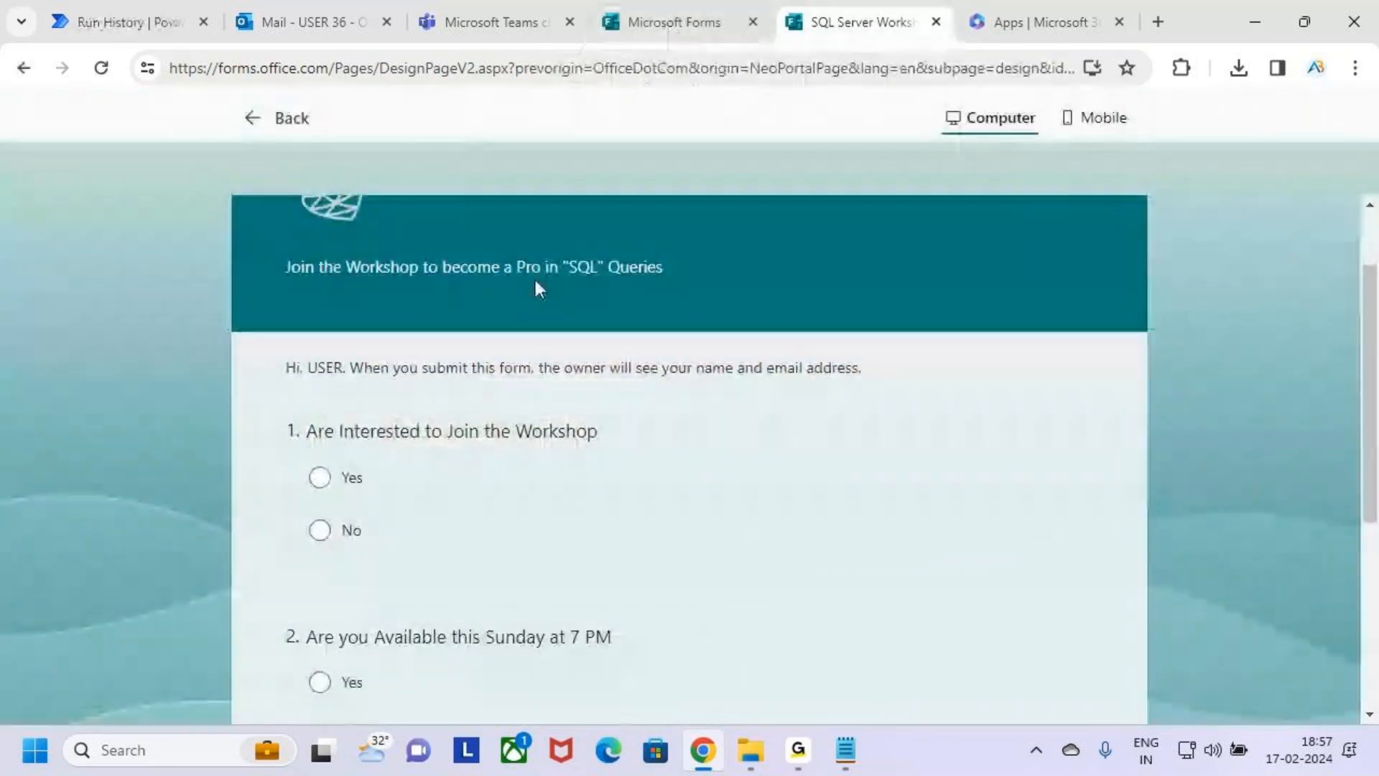
Leave the form preview and review the SQL Server Workshop response summary for both questions.
{"action": "left_click", "coordinate": [270, 120]}
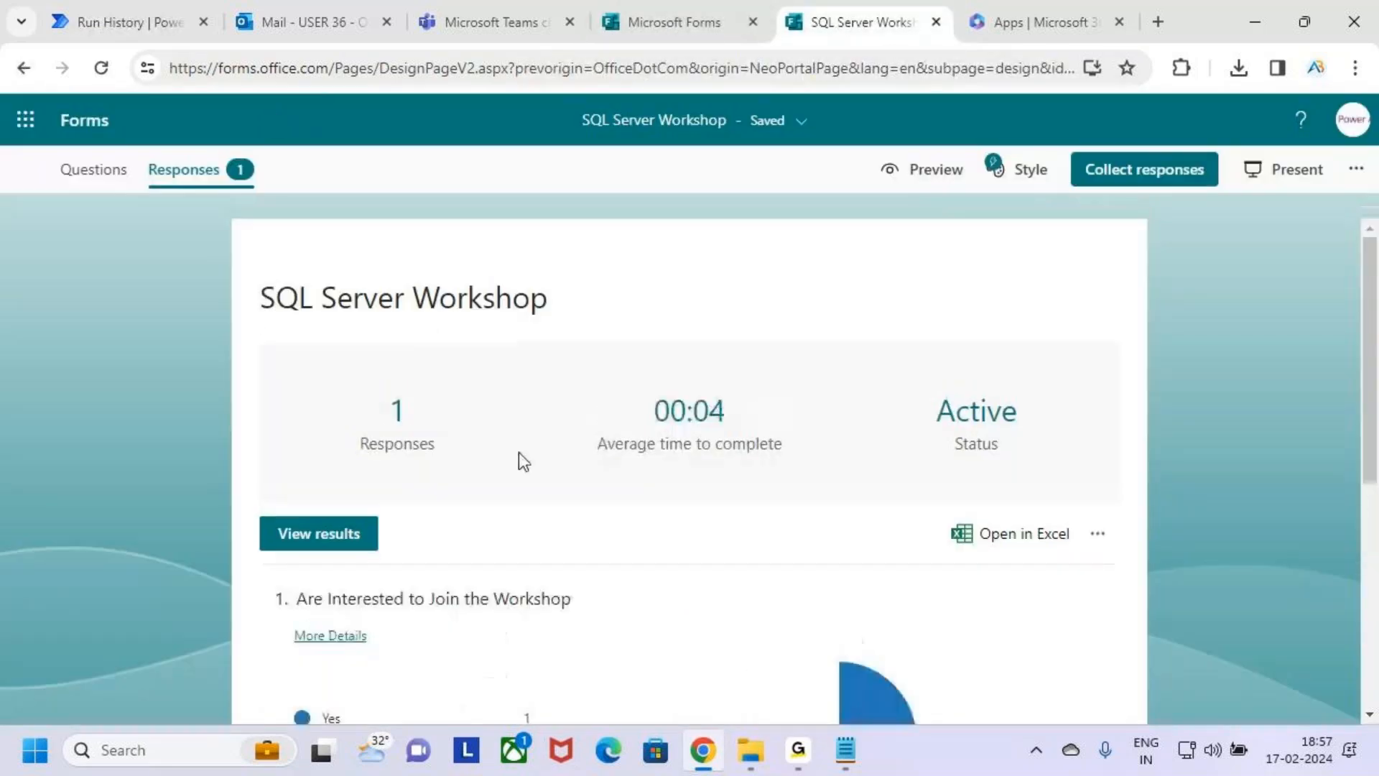
{"action": "scroll", "coordinate": [510, 532], "scroll_direction": "down", "scroll_amount": 2}
{"action": "scroll", "coordinate": [539, 542], "scroll_direction": "down", "scroll_amount": 2}
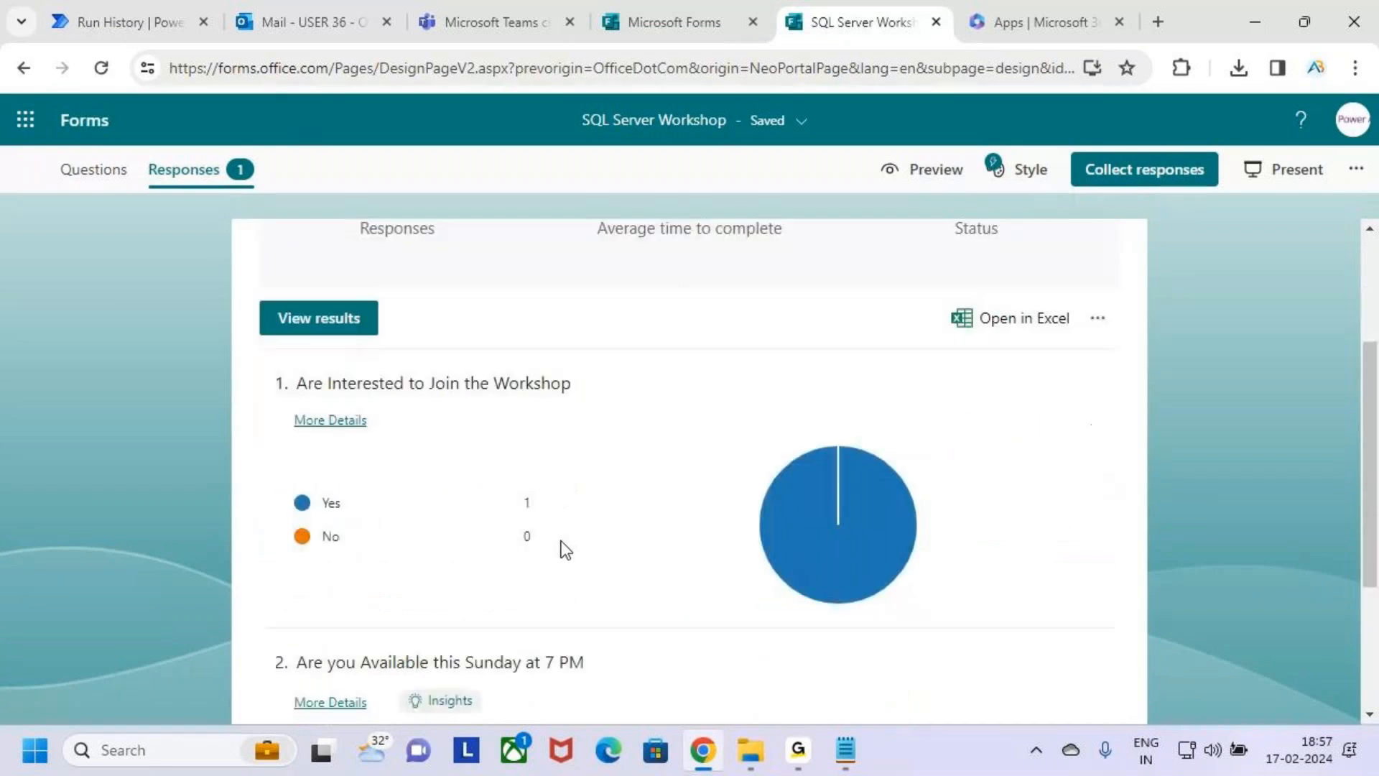
{"action": "scroll", "coordinate": [578, 539], "scroll_direction": "down", "scroll_amount": 2}
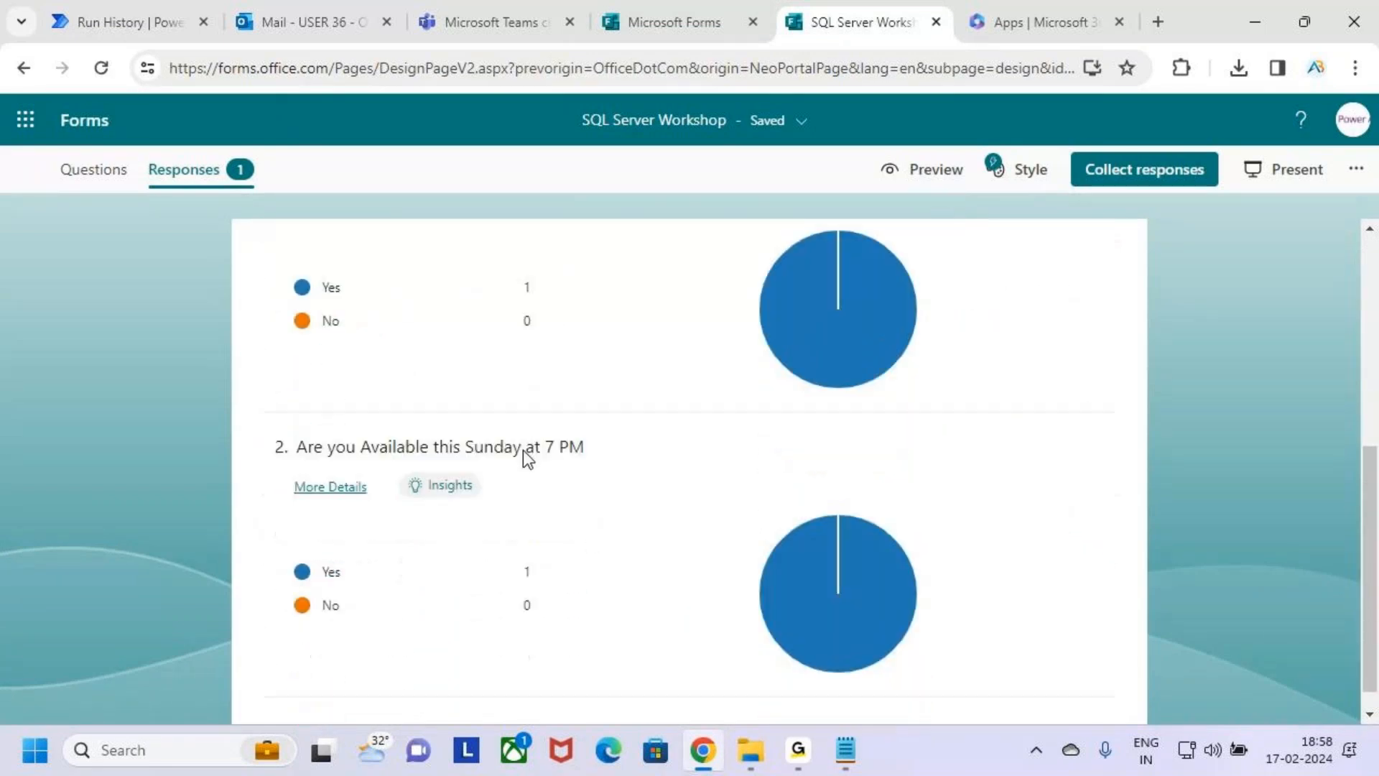
{"action": "scroll", "coordinate": [607, 466], "scroll_direction": "up", "scroll_amount": 4}
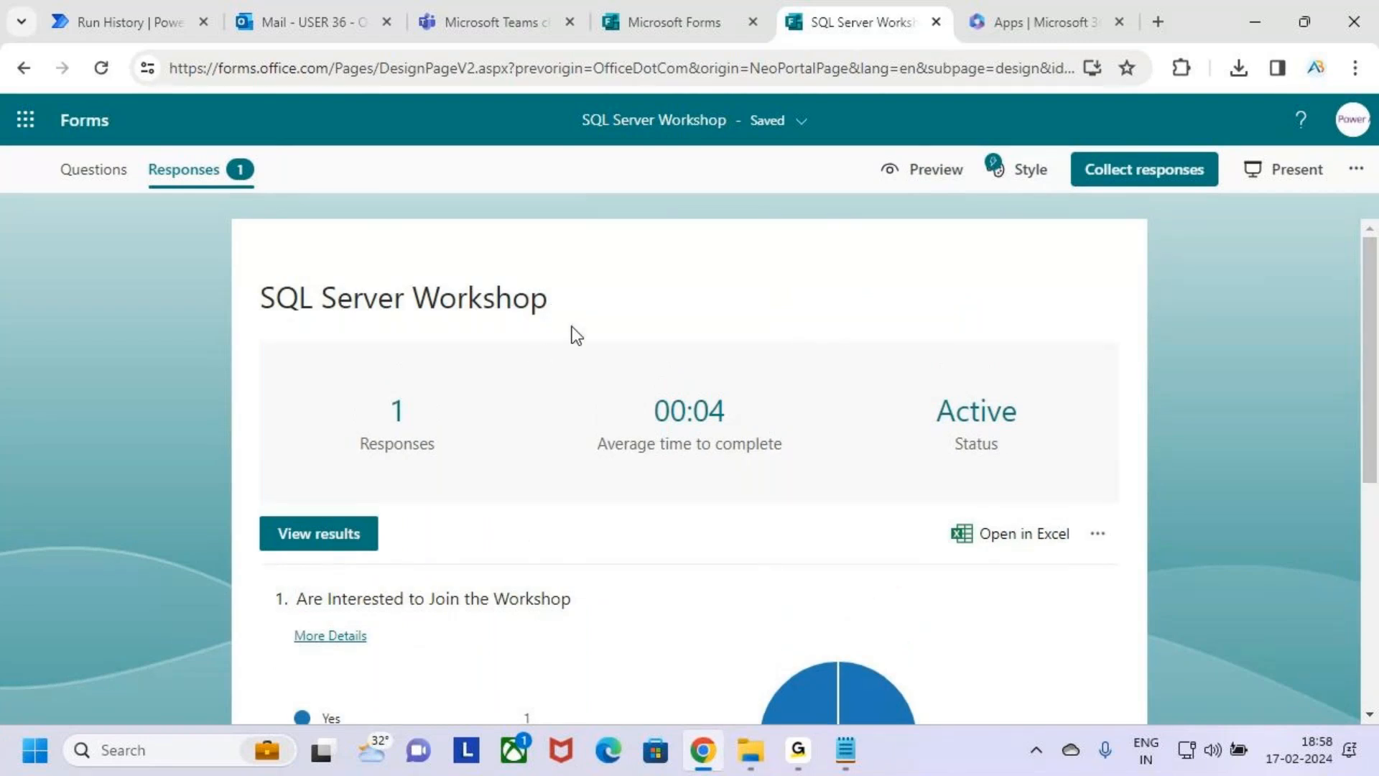
Watch the response summary for new submissions and compare the Yes and No counts of the interest question.
{"action": "scroll", "coordinate": [588, 421], "scroll_direction": "down", "scroll_amount": 2}
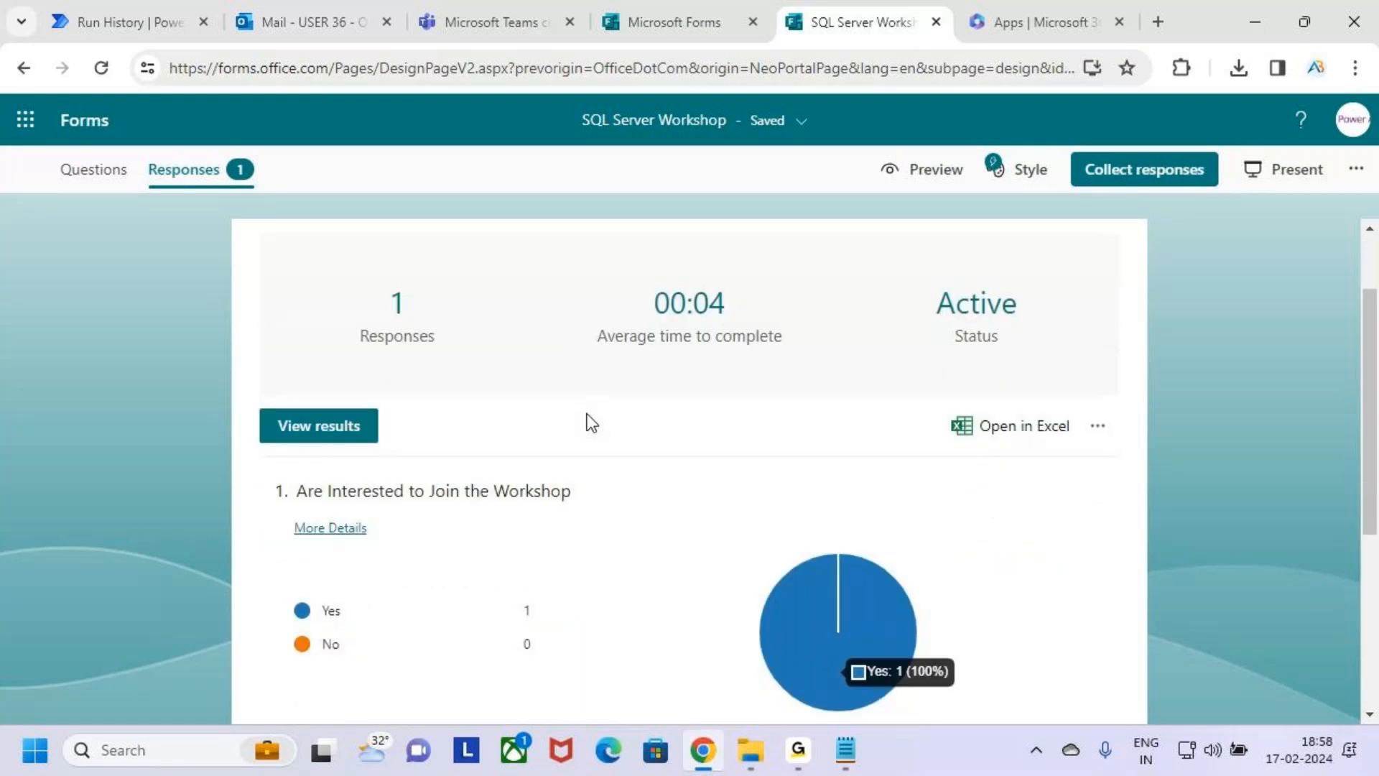
{"action": "scroll", "coordinate": [594, 424], "scroll_direction": "down", "scroll_amount": 2}
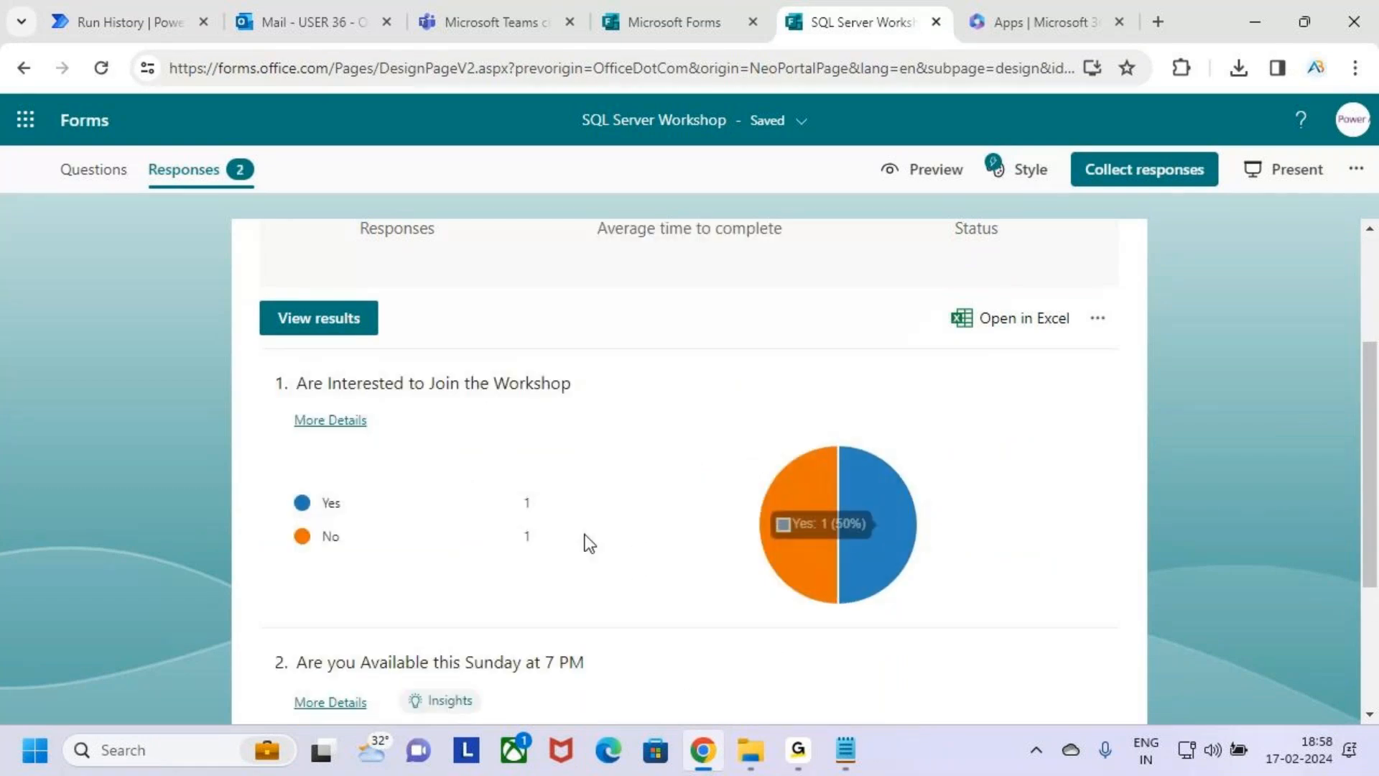
{"action": "scroll", "coordinate": [628, 459], "scroll_direction": "down", "scroll_amount": 2}
{"action": "scroll", "coordinate": [573, 437], "scroll_direction": "up", "scroll_amount": 3}
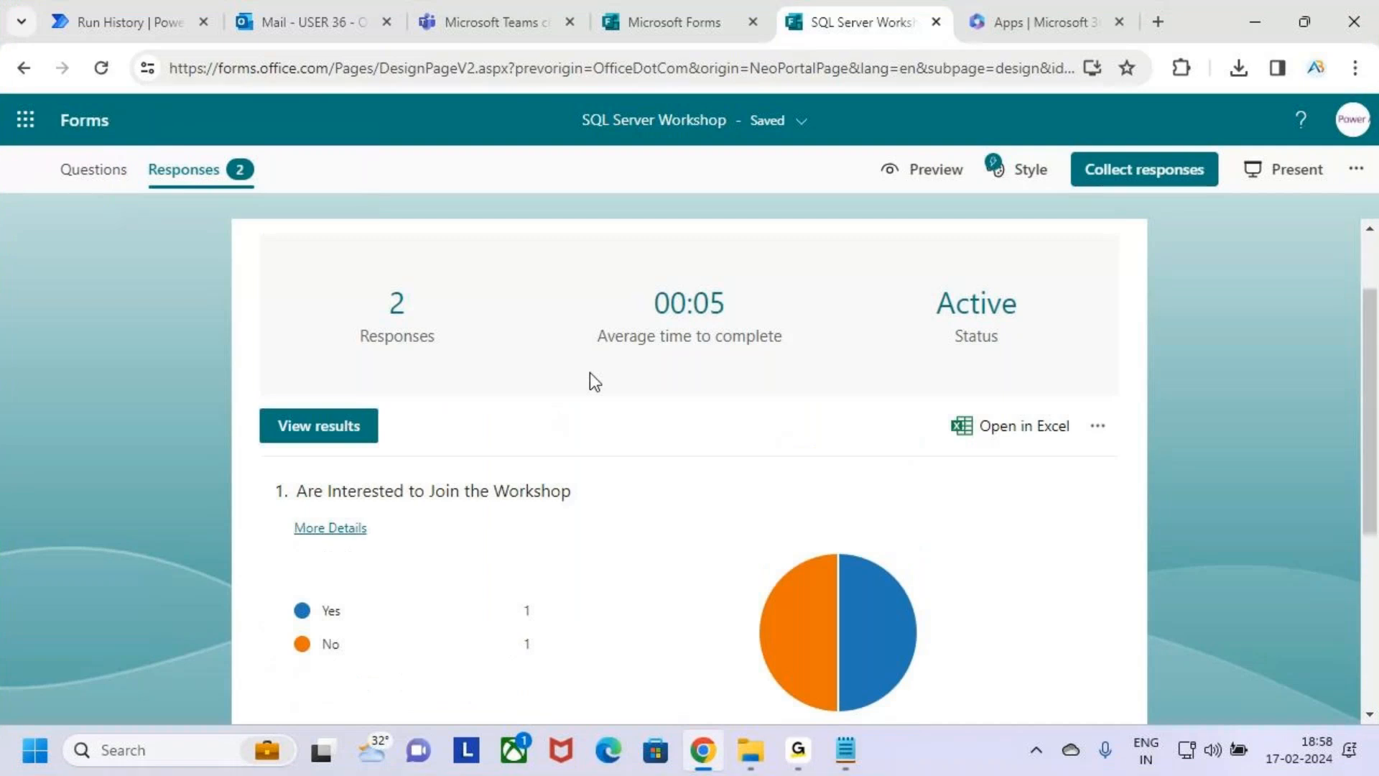
{"action": "scroll", "coordinate": [593, 381], "scroll_direction": "down", "scroll_amount": 3}
{"action": "left_click_drag", "start_coordinate": [510, 408], "coordinate": [581, 411]}
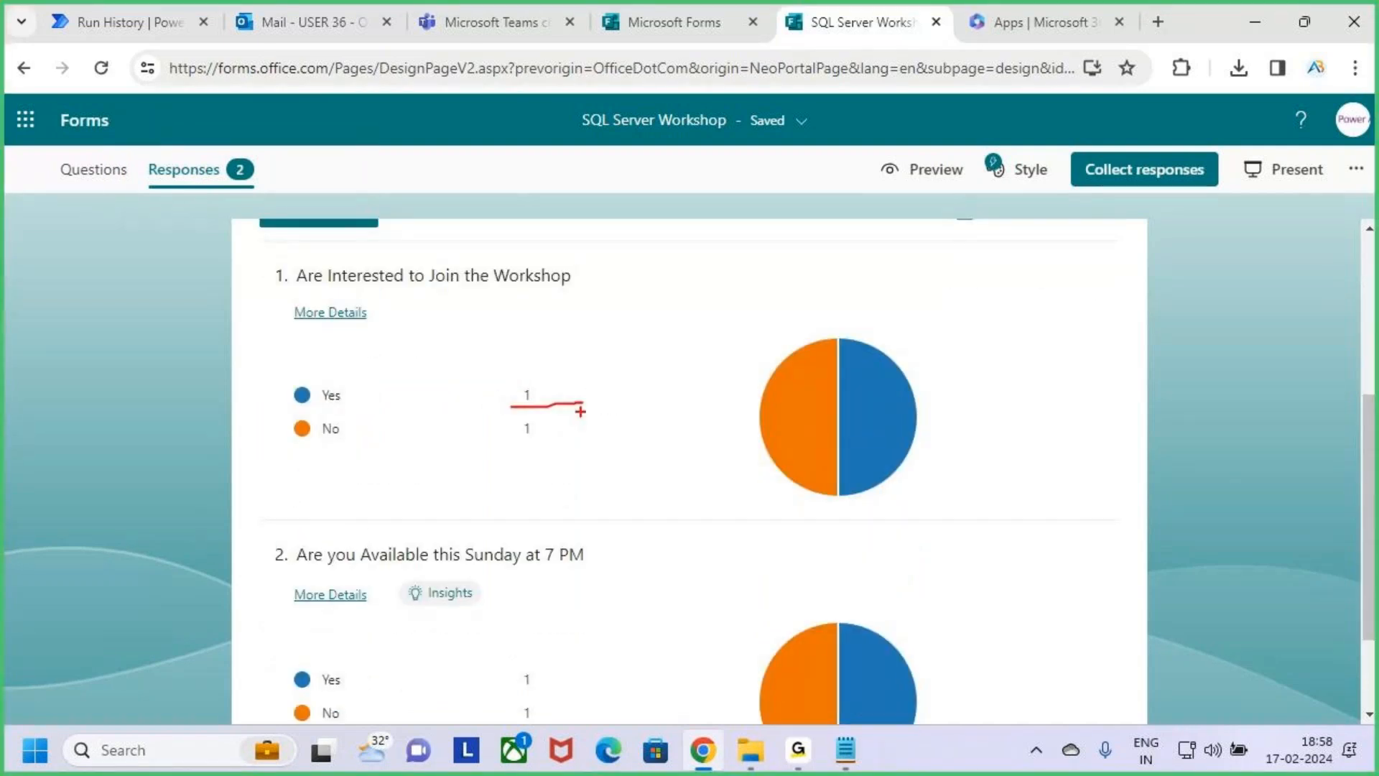
{"action": "left_click_drag", "start_coordinate": [494, 446], "coordinate": [575, 435]}
{"action": "key", "text": "Escape"}
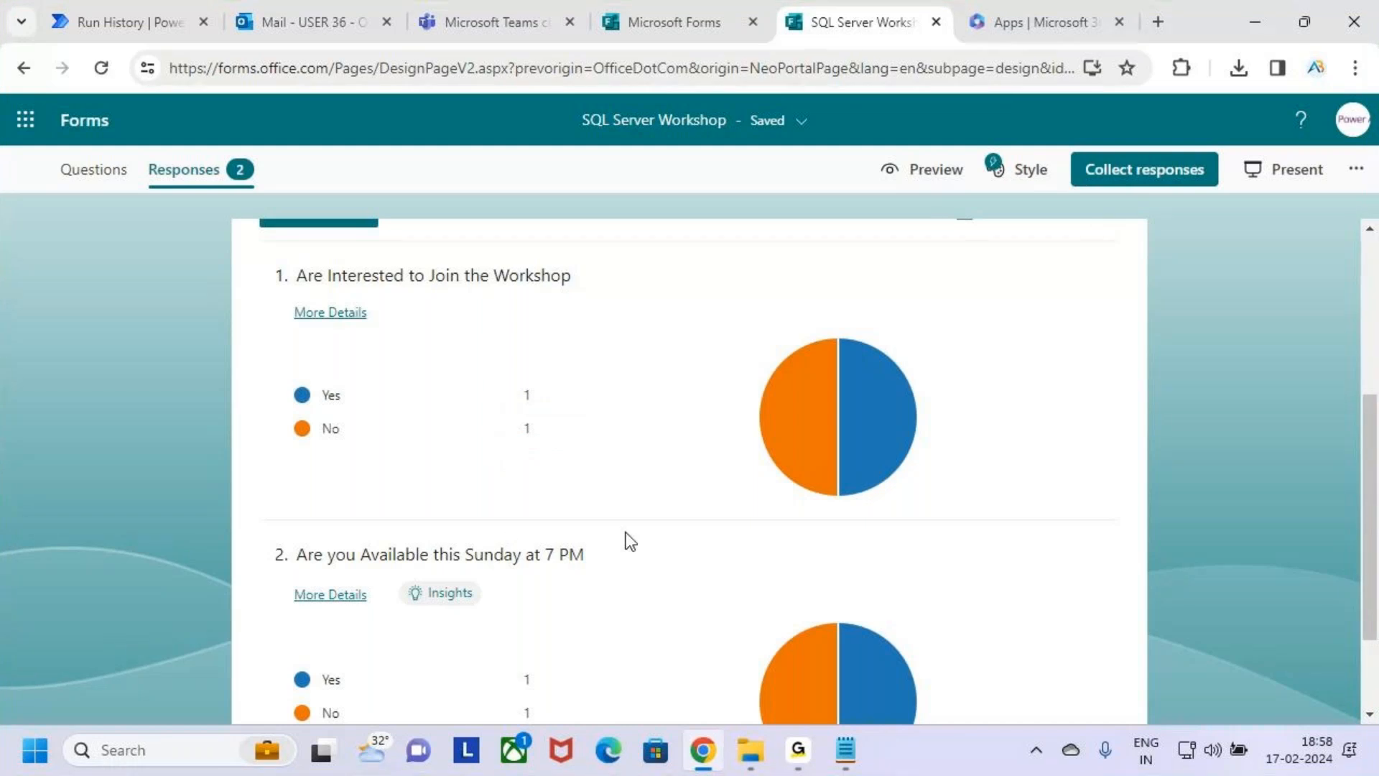
{"action": "scroll", "coordinate": [630, 542], "scroll_direction": "up", "scroll_amount": 5}
Check the flow run's status in Power Automate, then switch to Microsoft Teams and open team management for SQL Server Workshop 18 Feb.
{"action": "left_click", "coordinate": [125, 4]}
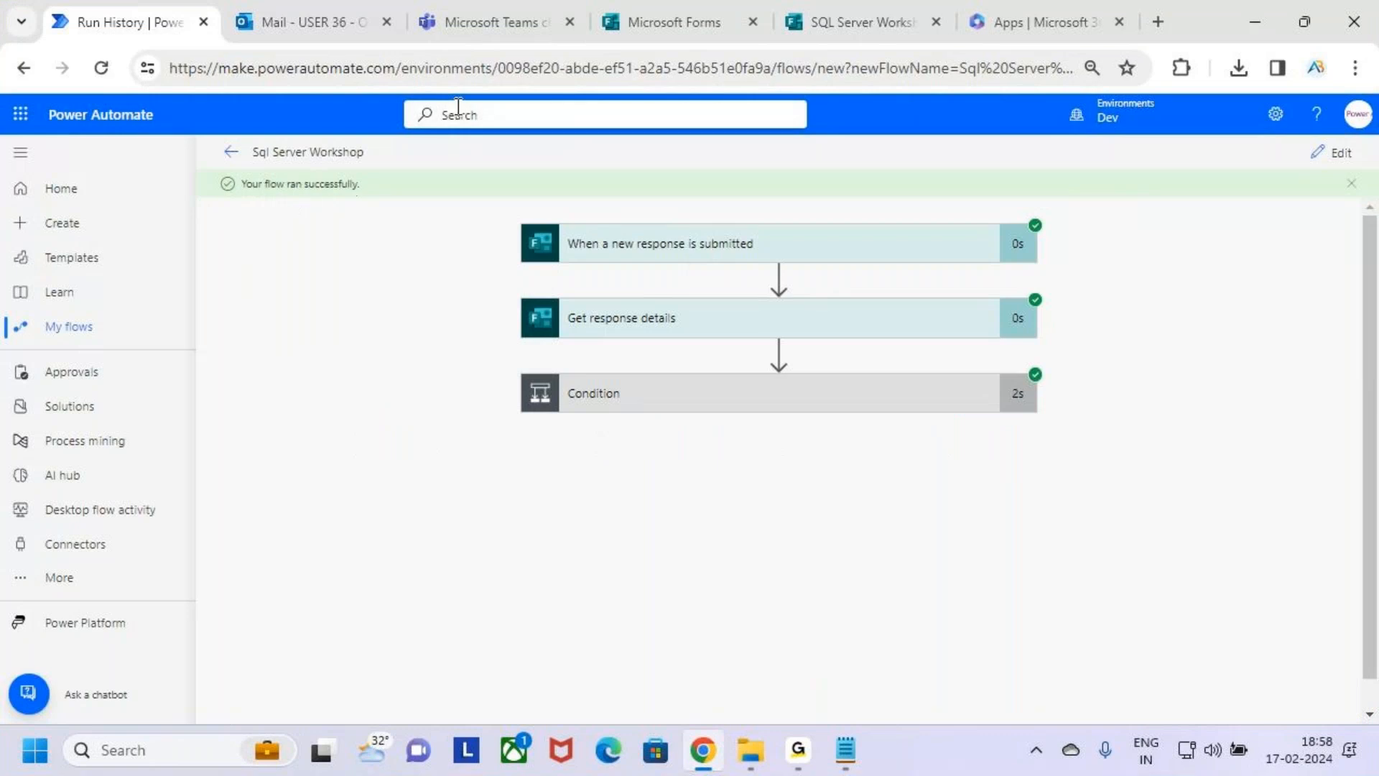
{"action": "left_click", "coordinate": [506, 13]}
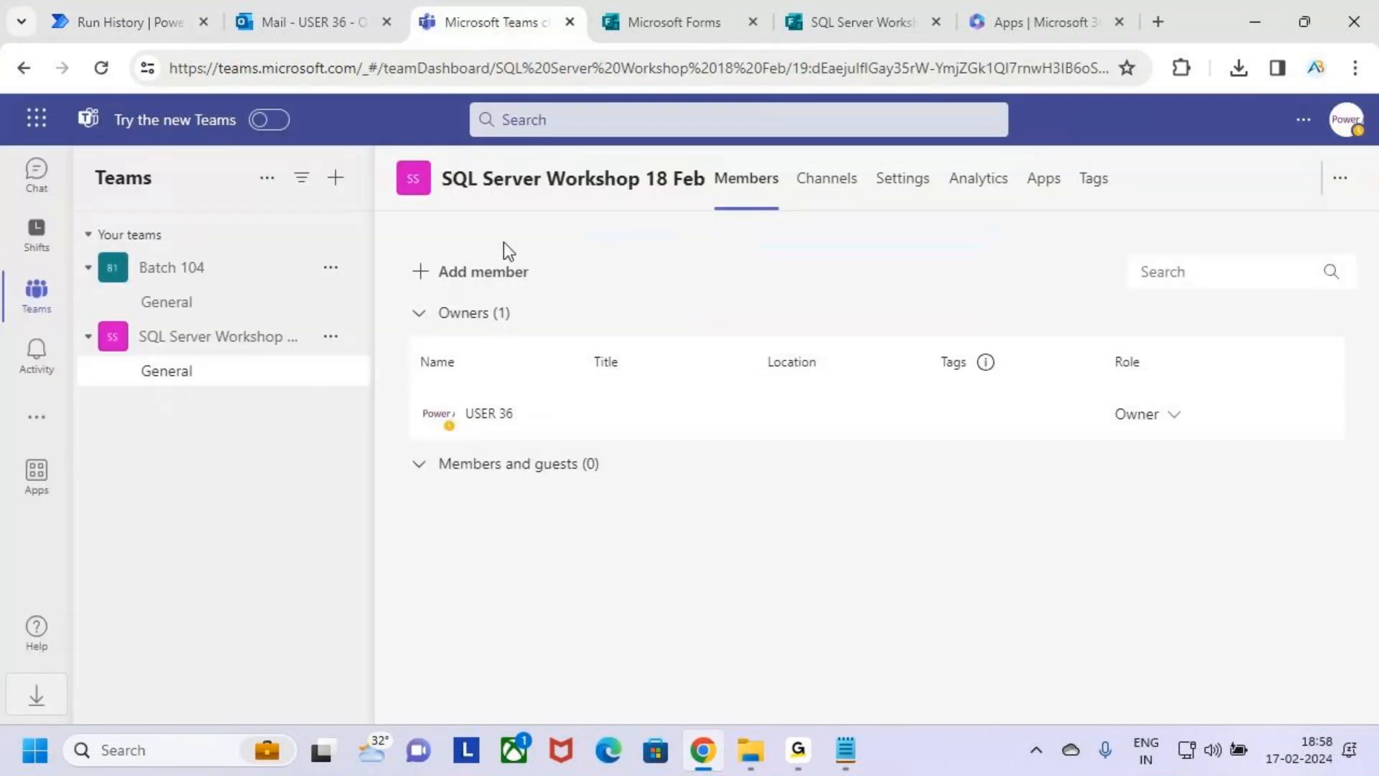
{"action": "left_click", "coordinate": [248, 347]}
{"action": "left_click", "coordinate": [330, 336]}
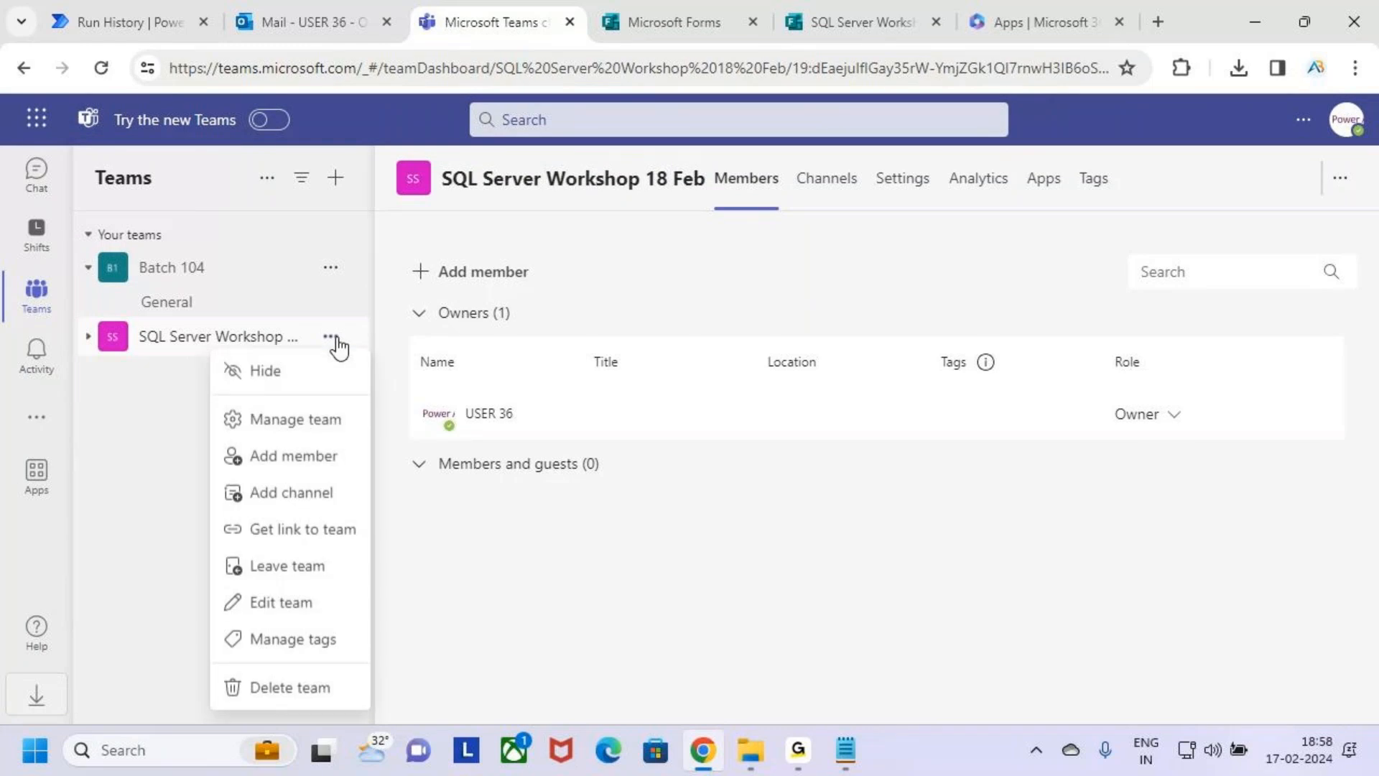
{"action": "left_click", "coordinate": [332, 431]}
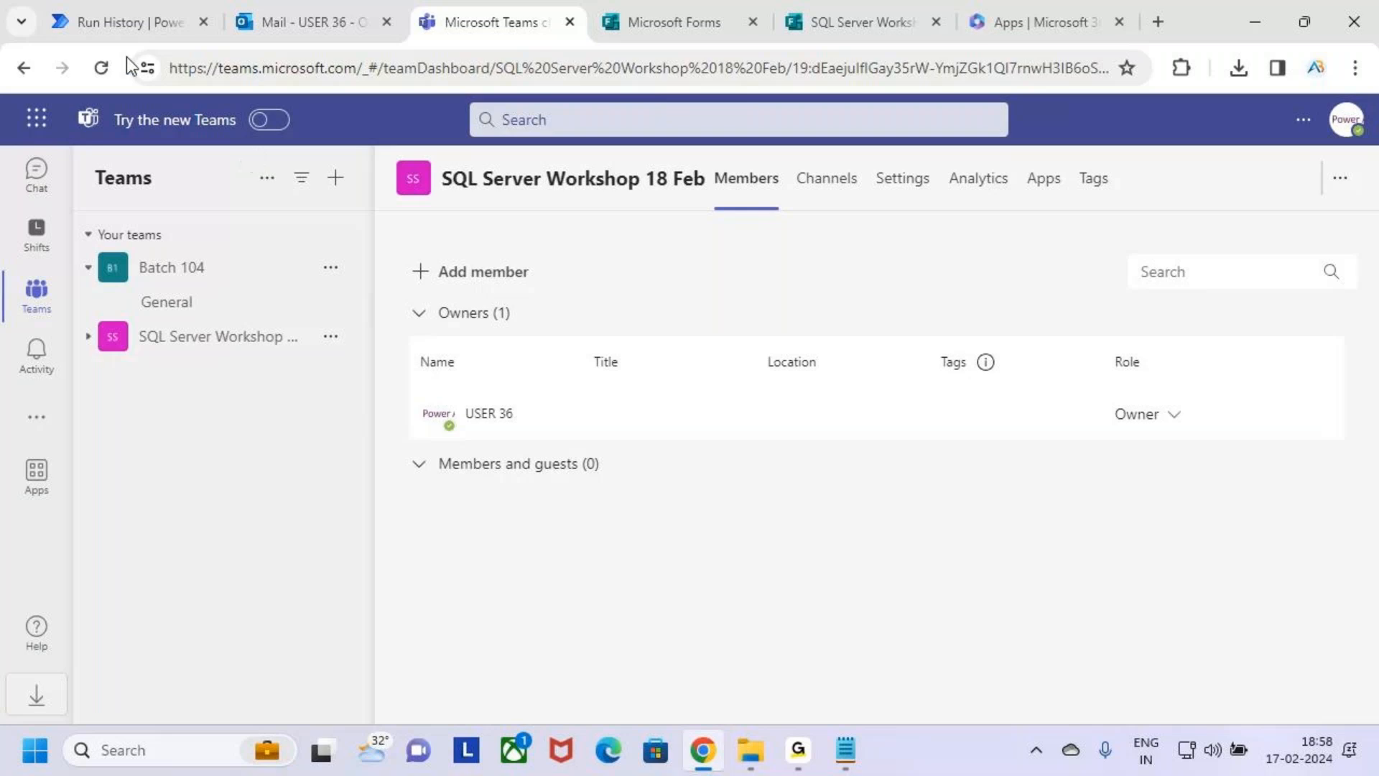
Reload the team page and expand Members and guests to check who was added to SQL Server Workshop 18 Feb.
{"action": "left_click", "coordinate": [102, 68]}
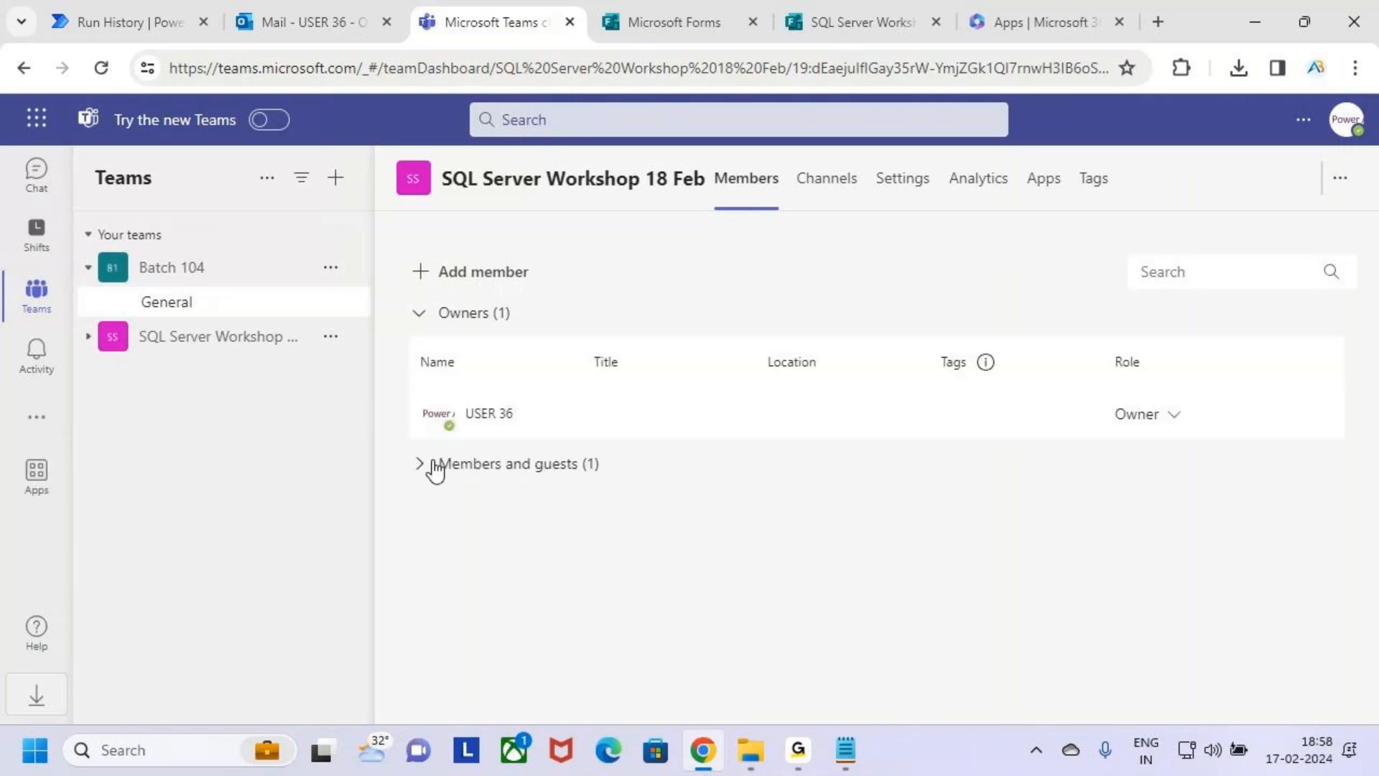
{"action": "left_click", "coordinate": [273, 339]}
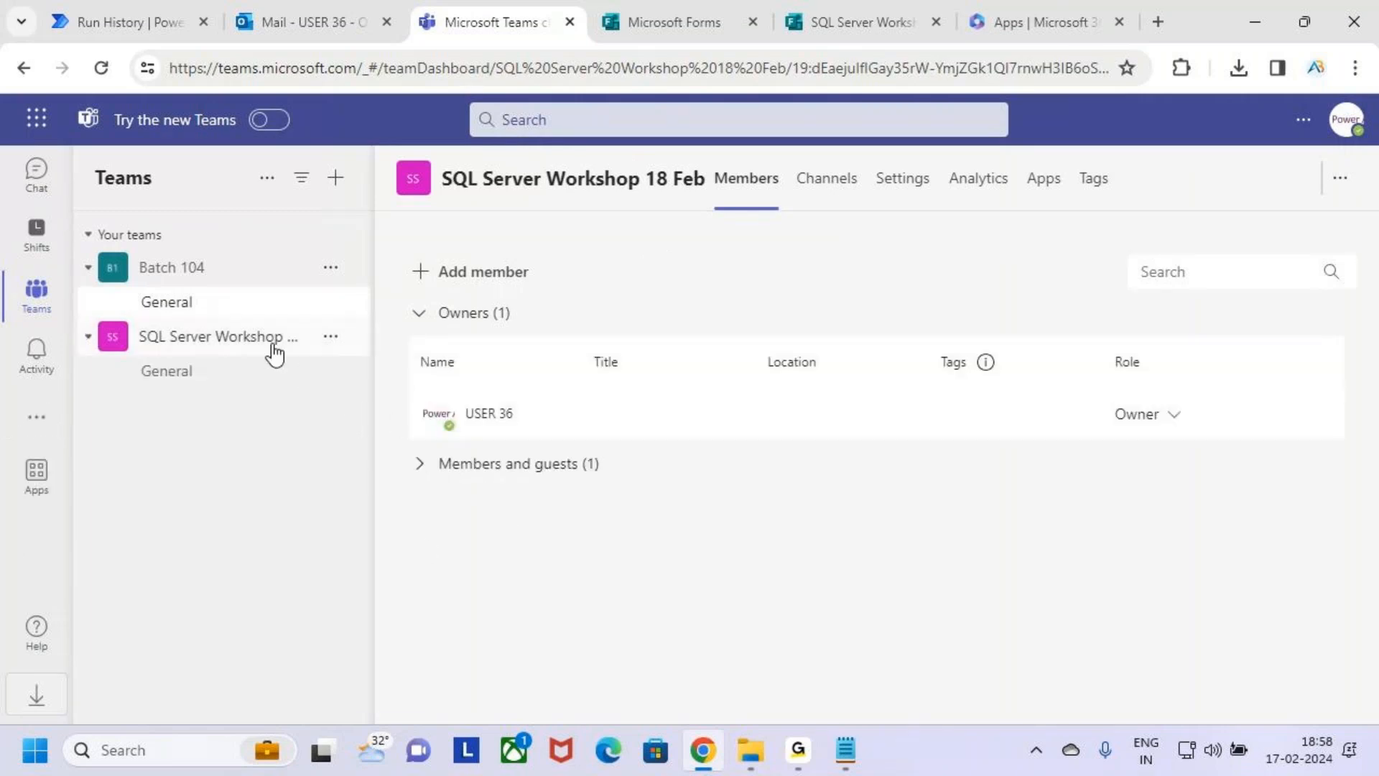
{"action": "left_click", "coordinate": [422, 466]}
{"action": "key", "text": "ctrl+2"}
{"action": "left_click_drag", "start_coordinate": [441, 548], "coordinate": [610, 583]}
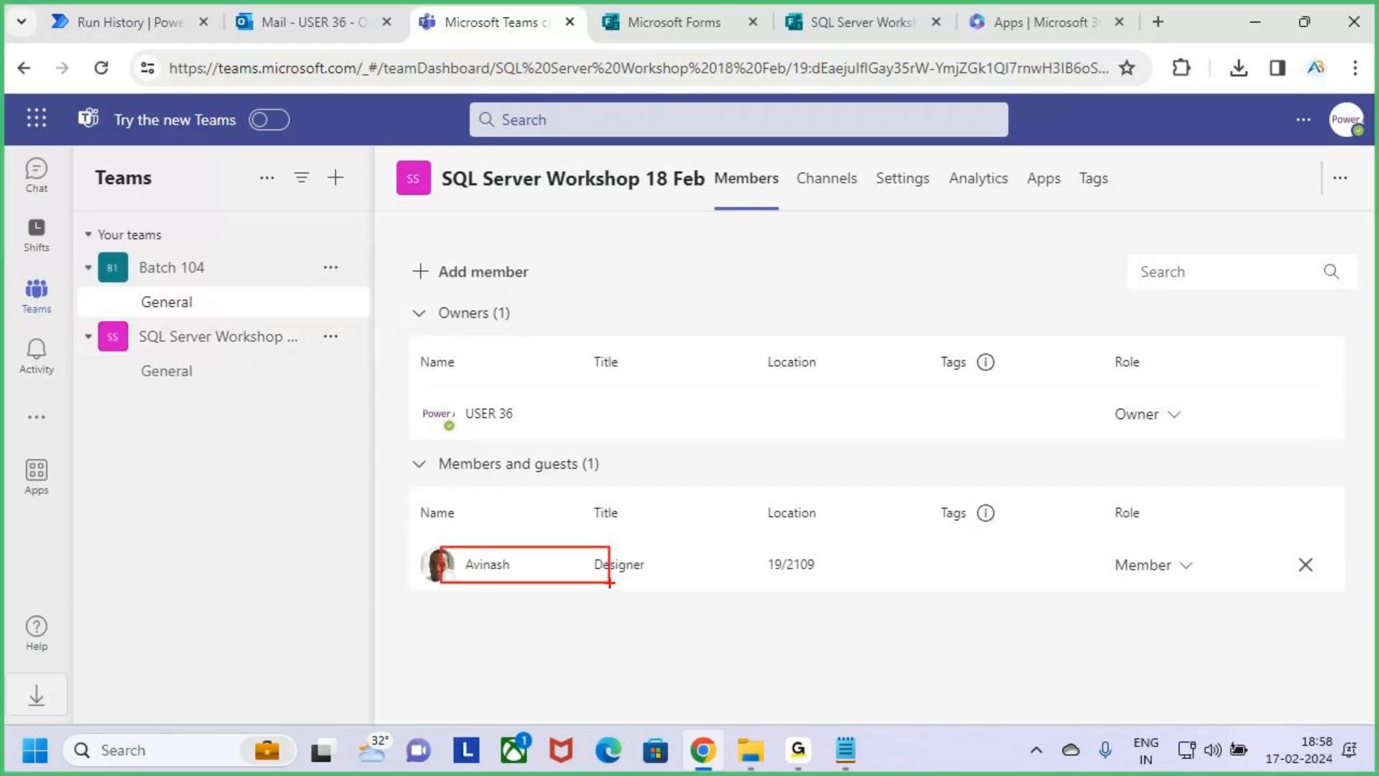
{"action": "mouse_move", "coordinate": [754, 393]}
{"action": "left_mouse_down"}
{"action": "mouse_move", "coordinate": [733, 458]}
{"action": "mouse_move", "coordinate": [882, 423]}
{"action": "left_mouse_up"}
{"action": "mouse_move", "coordinate": [891, 399]}
{"action": "left_mouse_down"}
{"action": "mouse_move", "coordinate": [925, 394]}
{"action": "mouse_move", "coordinate": [912, 470]}
{"action": "left_mouse_up"}
{"action": "mouse_move", "coordinate": [963, 427]}
{"action": "left_mouse_down"}
{"action": "mouse_move", "coordinate": [977, 395]}
{"action": "mouse_move", "coordinate": [996, 440]}
{"action": "left_mouse_up"}
{"action": "left_click_drag", "start_coordinate": [1026, 389], "coordinate": [1007, 429]}
{"action": "left_click_drag", "start_coordinate": [540, 560], "coordinate": [623, 488]}
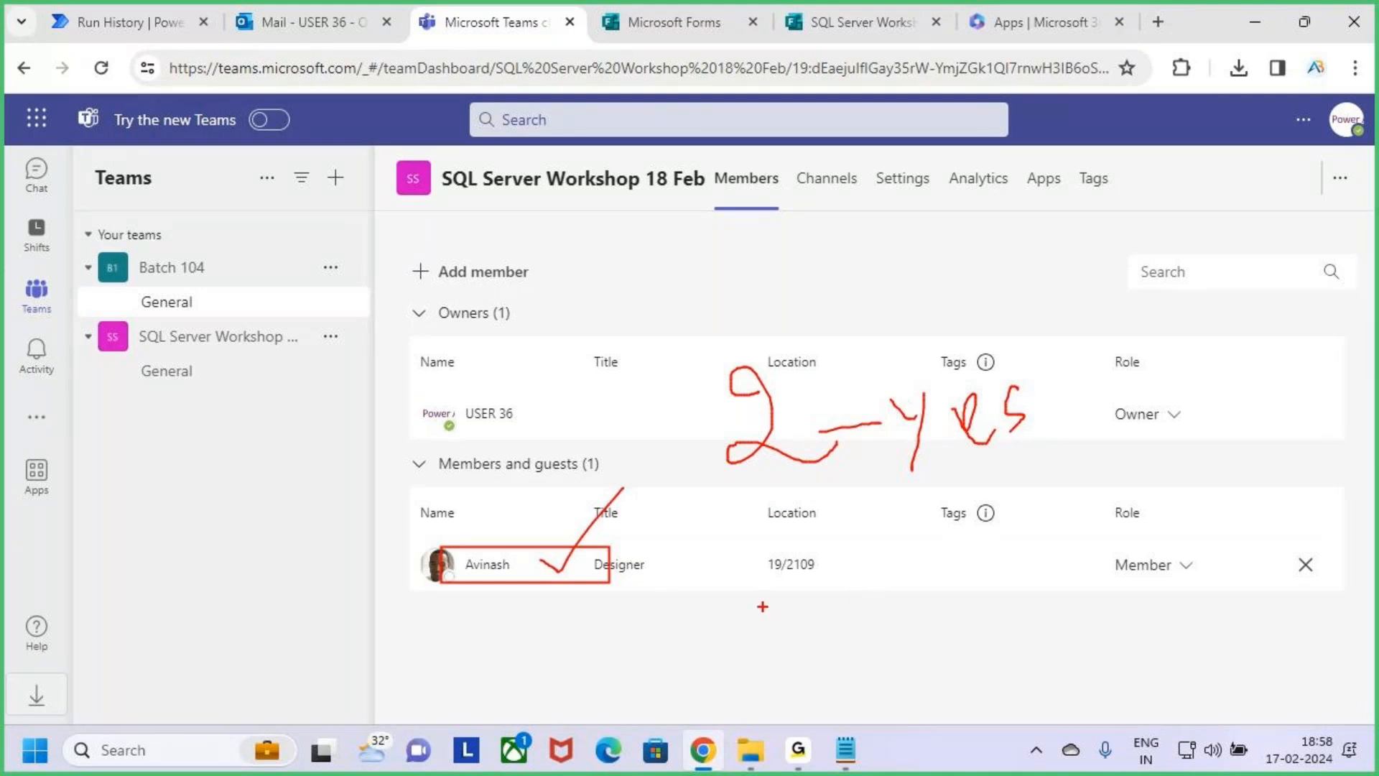
{"action": "key", "text": "Escape"}
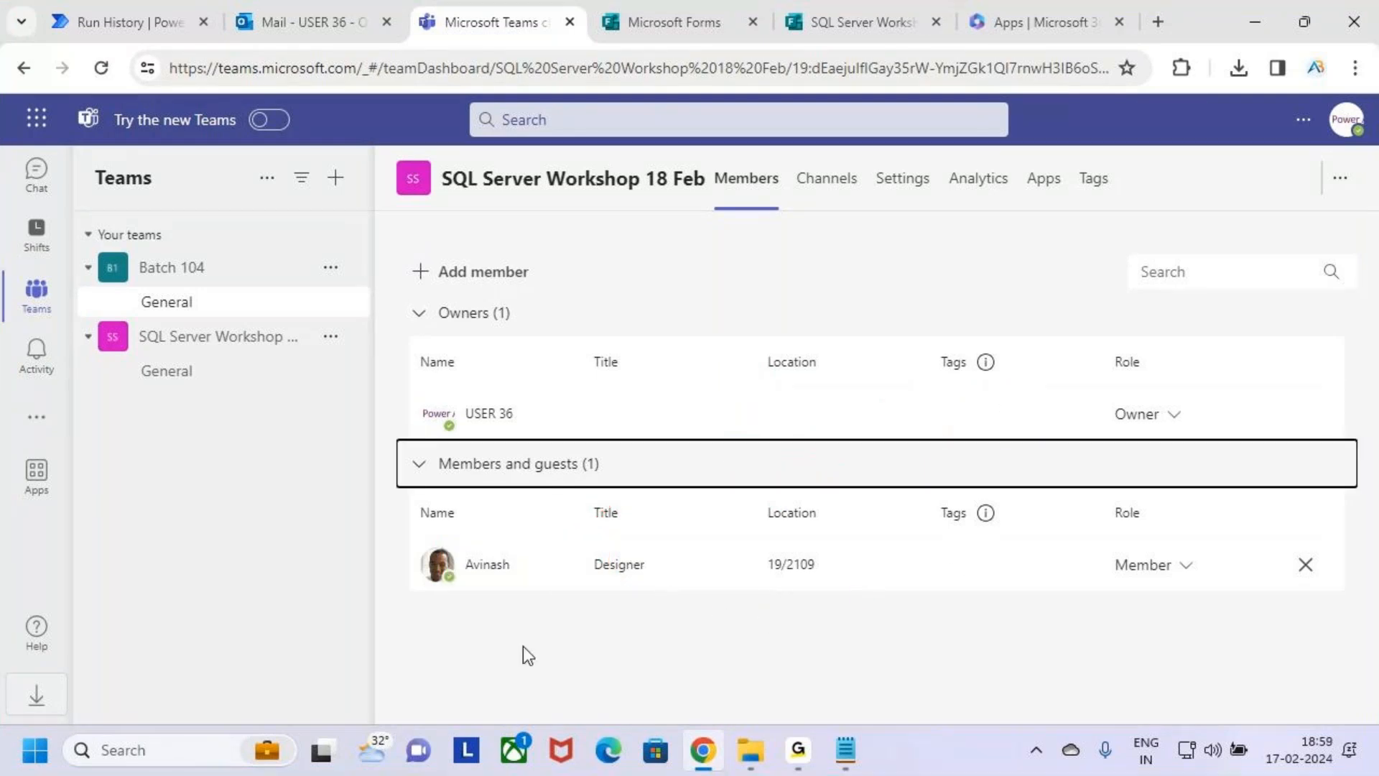
Switch to Power Automate, expand the Condition in the flow run to check which branch was executed, and collapse it.
{"action": "left_click", "coordinate": [115, 16]}
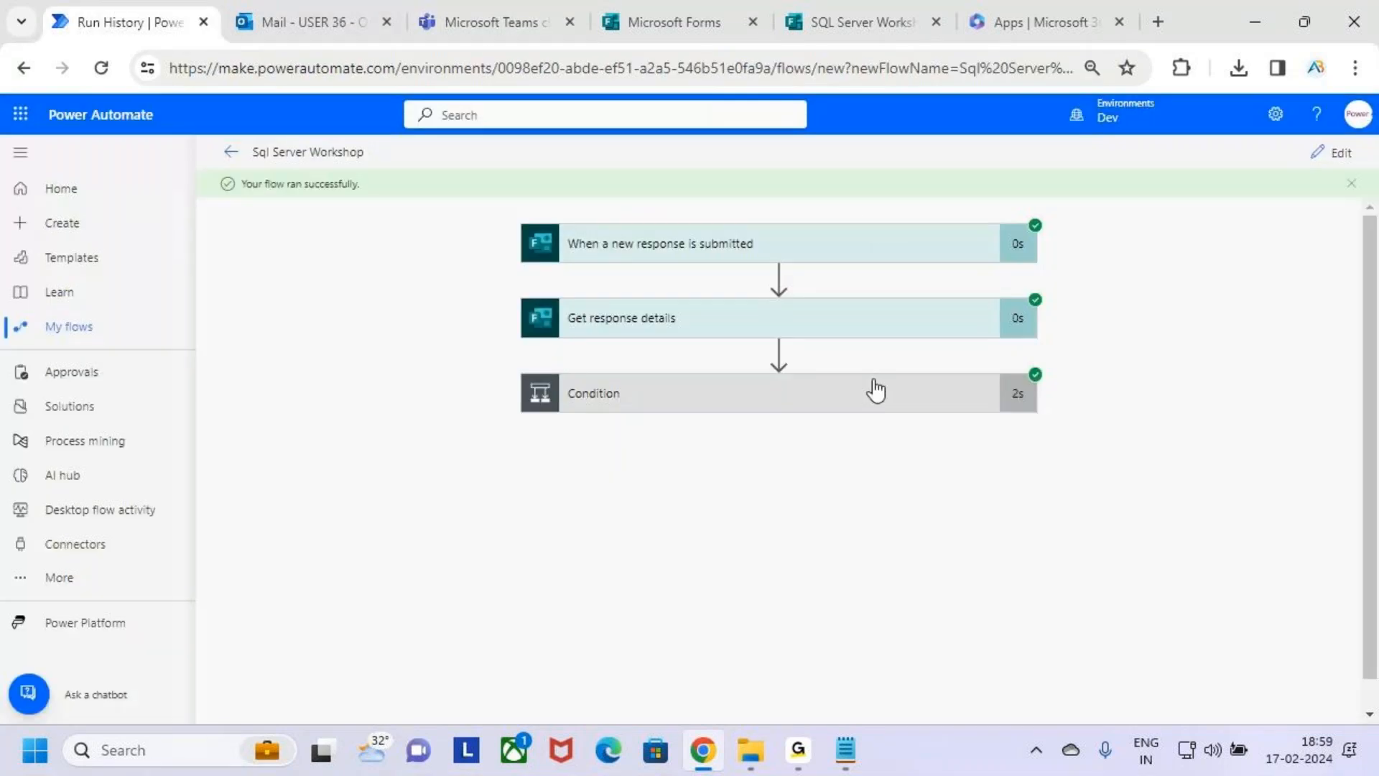
{"action": "left_click", "coordinate": [891, 403]}
{"action": "scroll", "coordinate": [884, 438], "scroll_direction": "down", "scroll_amount": 3}
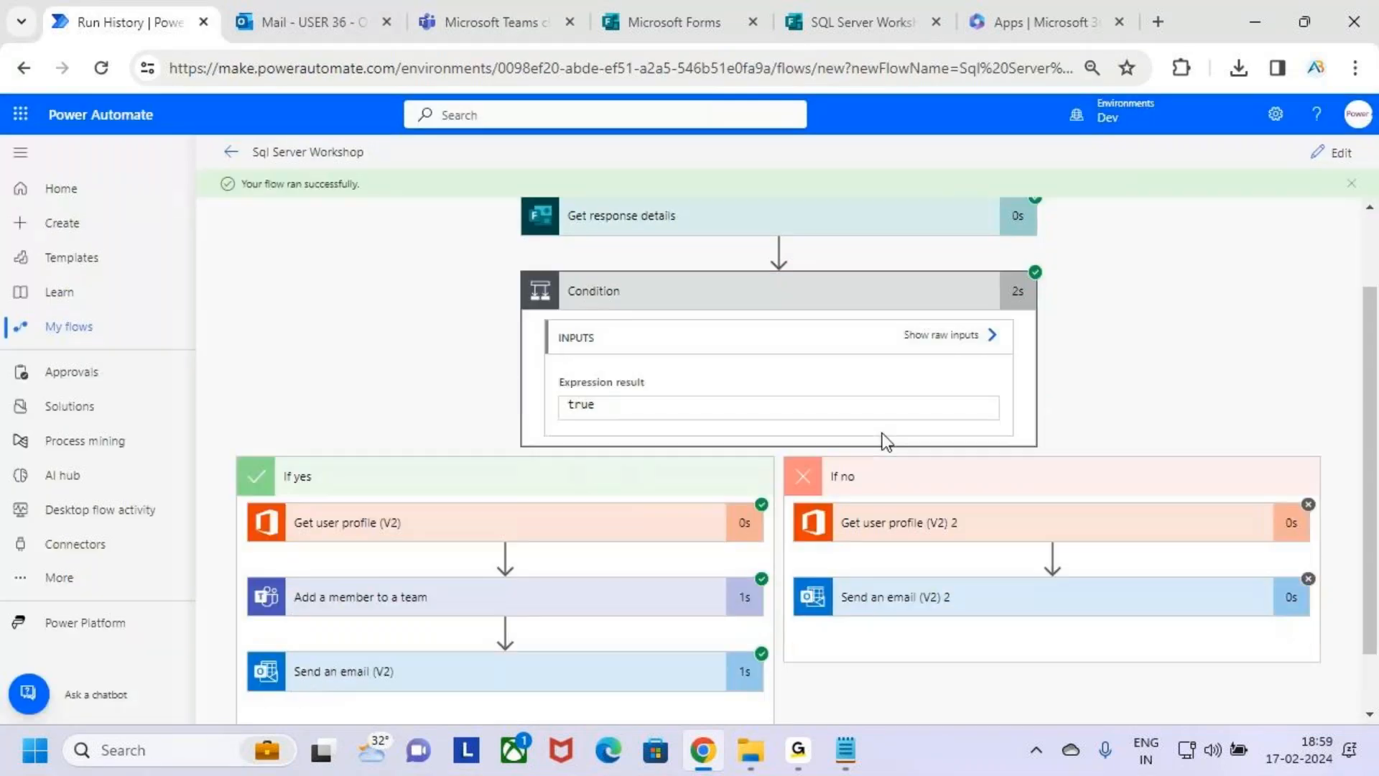
{"action": "scroll", "coordinate": [883, 434], "scroll_direction": "down", "scroll_amount": 1}
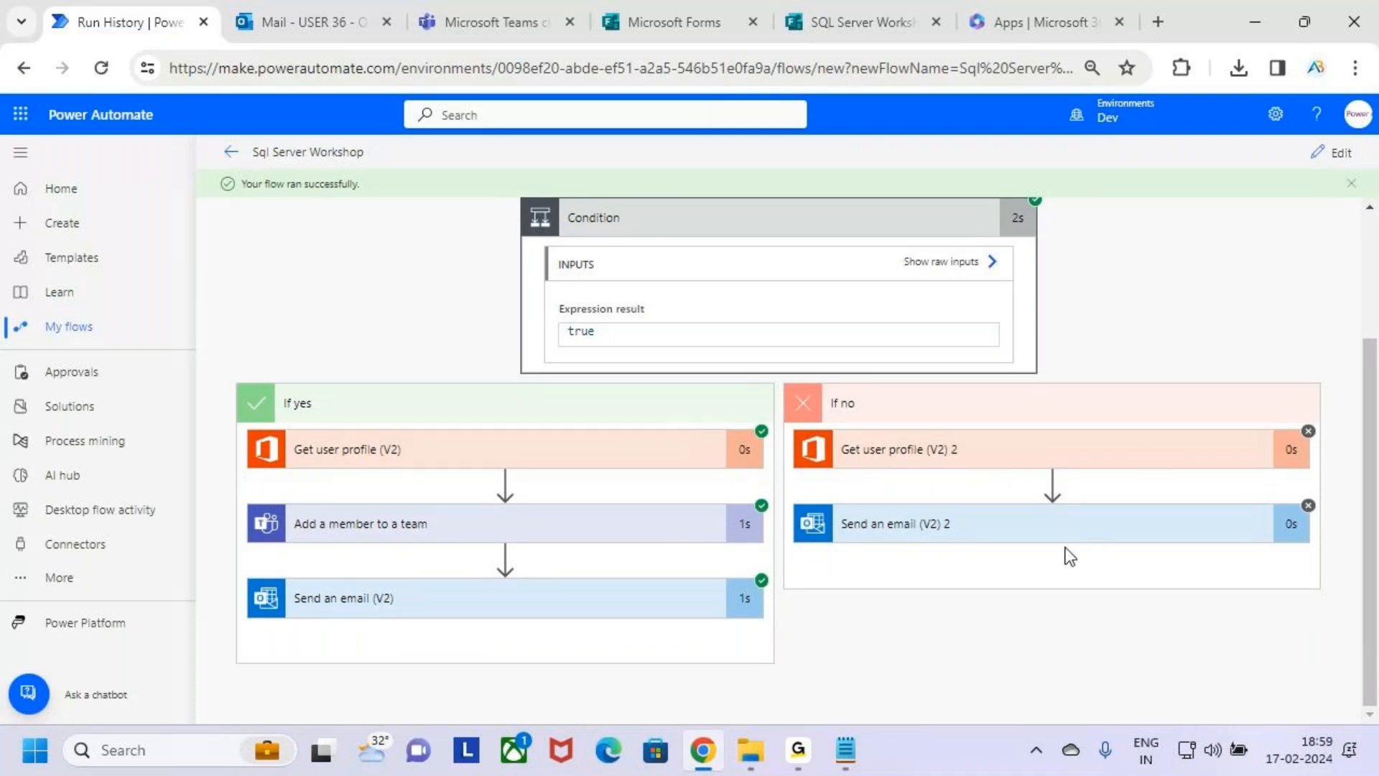
{"action": "scroll", "coordinate": [1063, 550], "scroll_direction": "up", "scroll_amount": 3}
{"action": "left_click", "coordinate": [865, 395]}
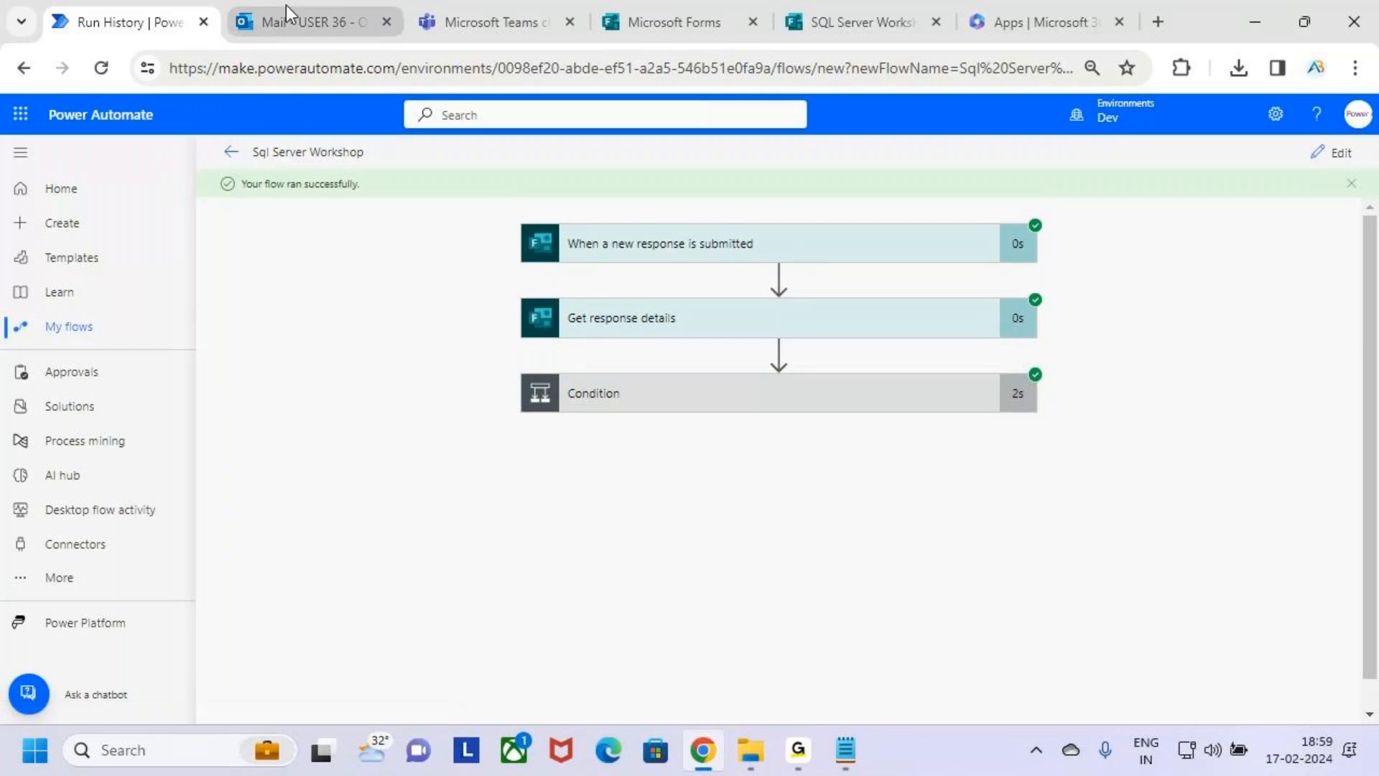
{"action": "mouse_move", "coordinate": [490, 7]}
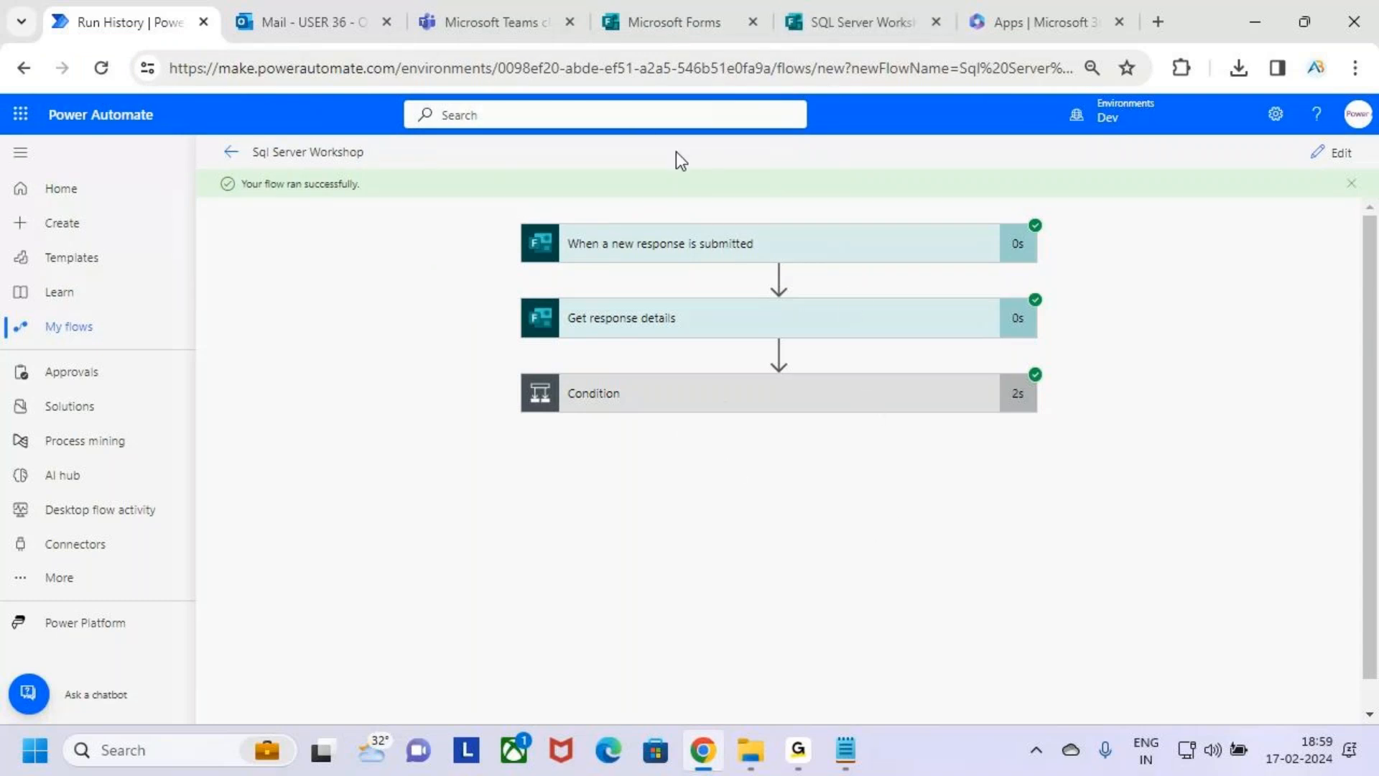
{"action": "mouse_move", "coordinate": [688, 16]}
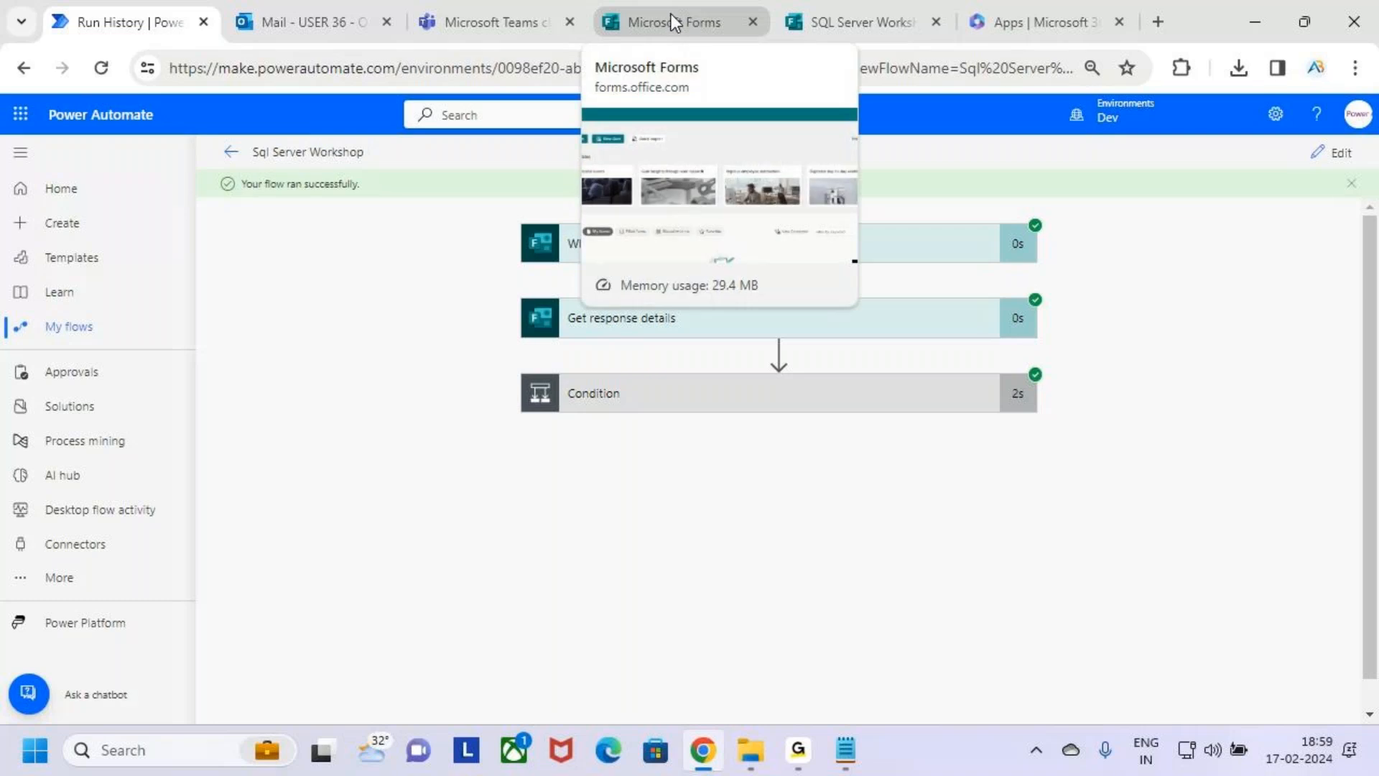
{"action": "mouse_move", "coordinate": [243, 28]}
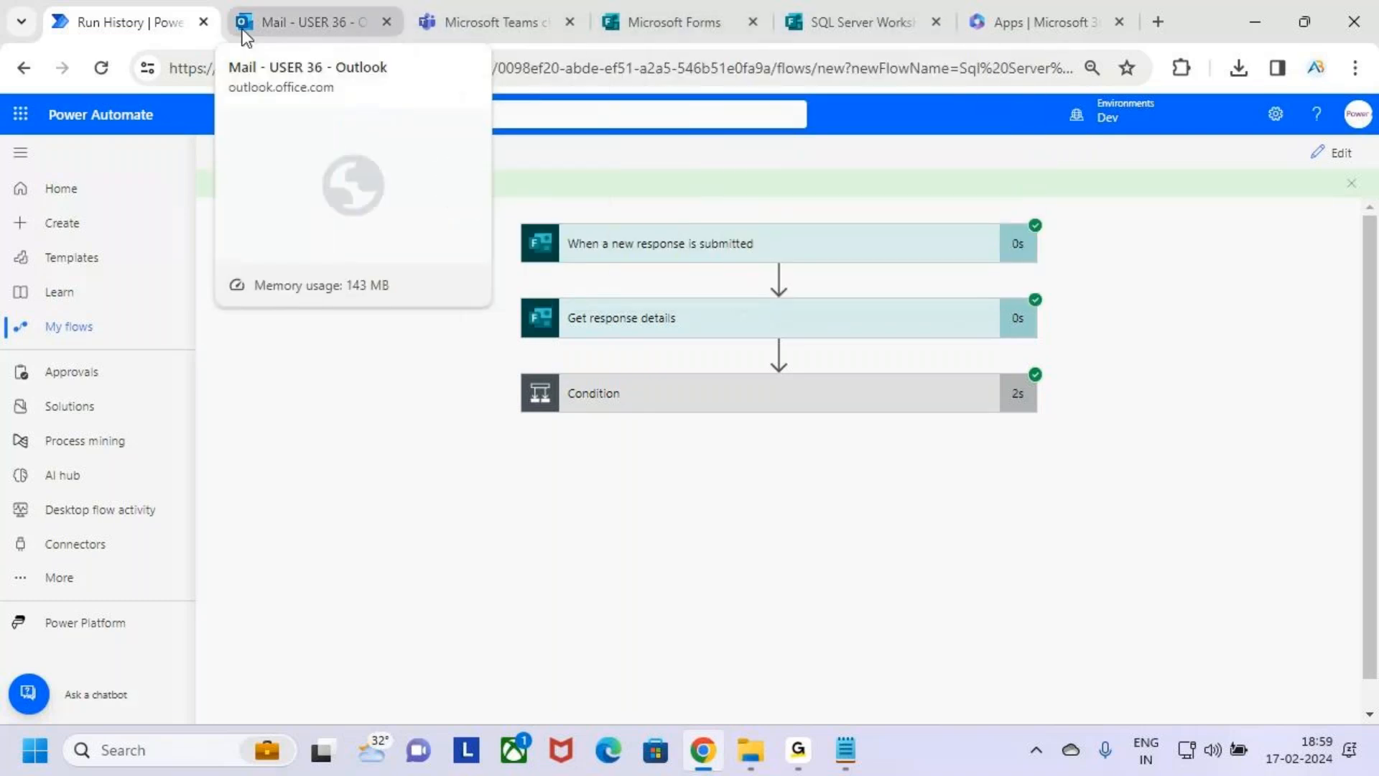
Reopen the Condition in the run and inspect the run details of Send an email (V2) 2 in the If no branch.
{"action": "left_click", "coordinate": [889, 396]}
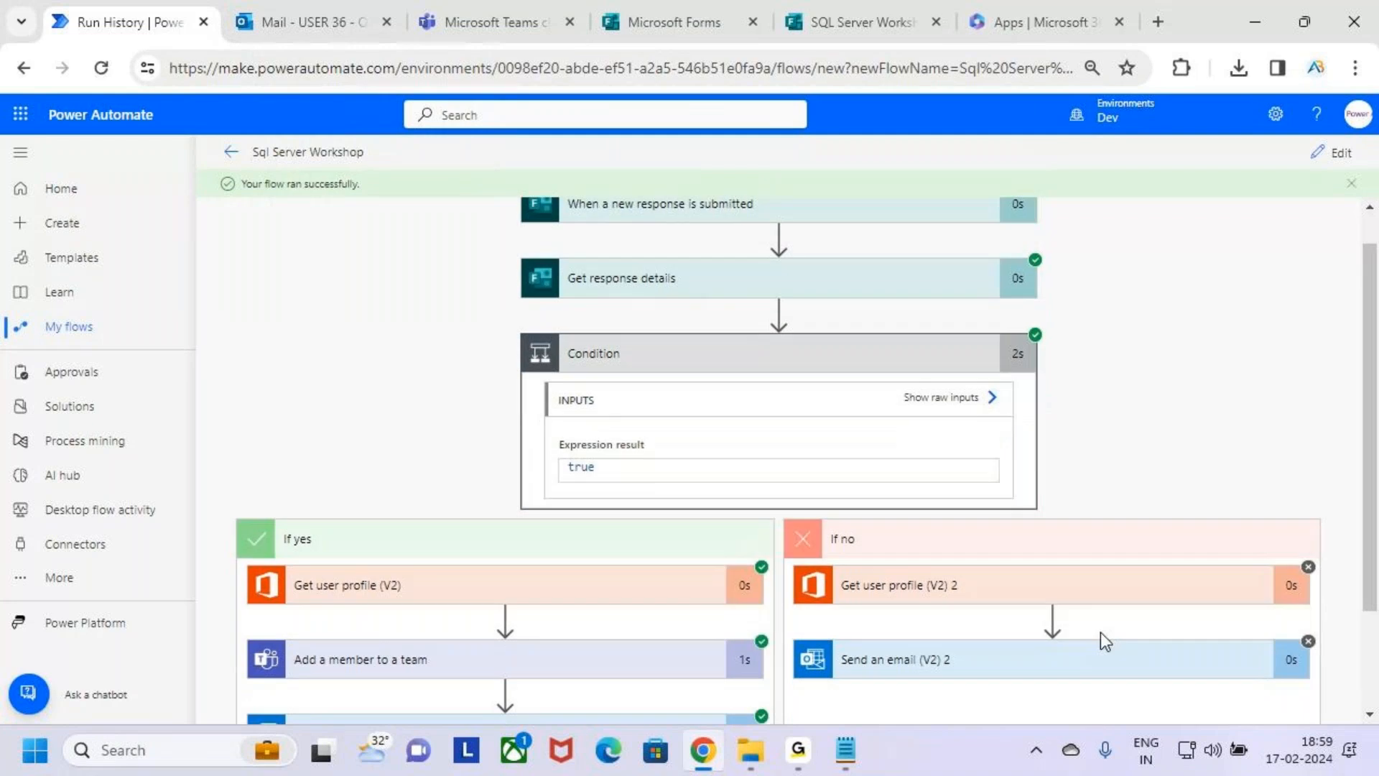
{"action": "scroll", "coordinate": [1100, 632], "scroll_direction": "down", "scroll_amount": 2}
{"action": "left_click", "coordinate": [1093, 521]}
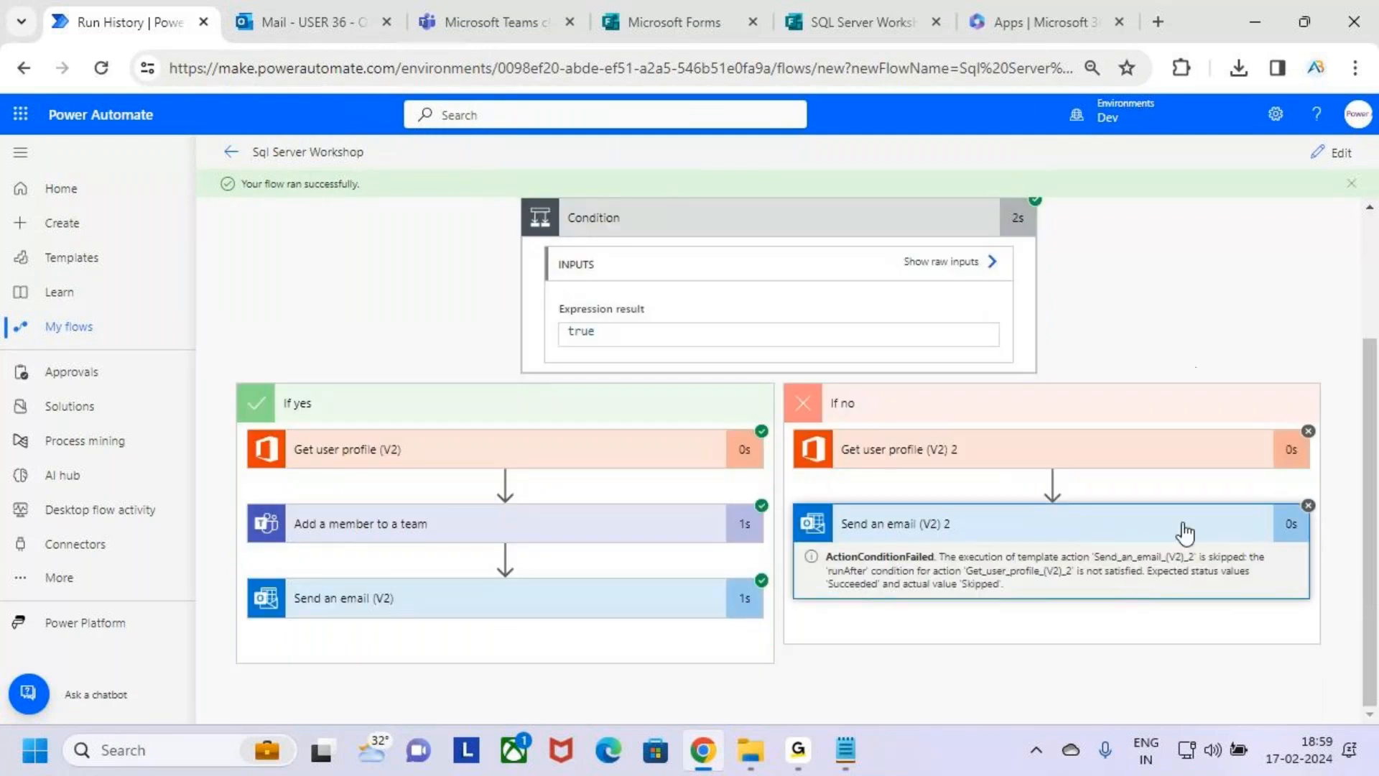
Open the flow for editing and expand the Send an email (V2) 2 action in the Condition's If no branch.
{"action": "left_click", "coordinate": [1333, 153]}
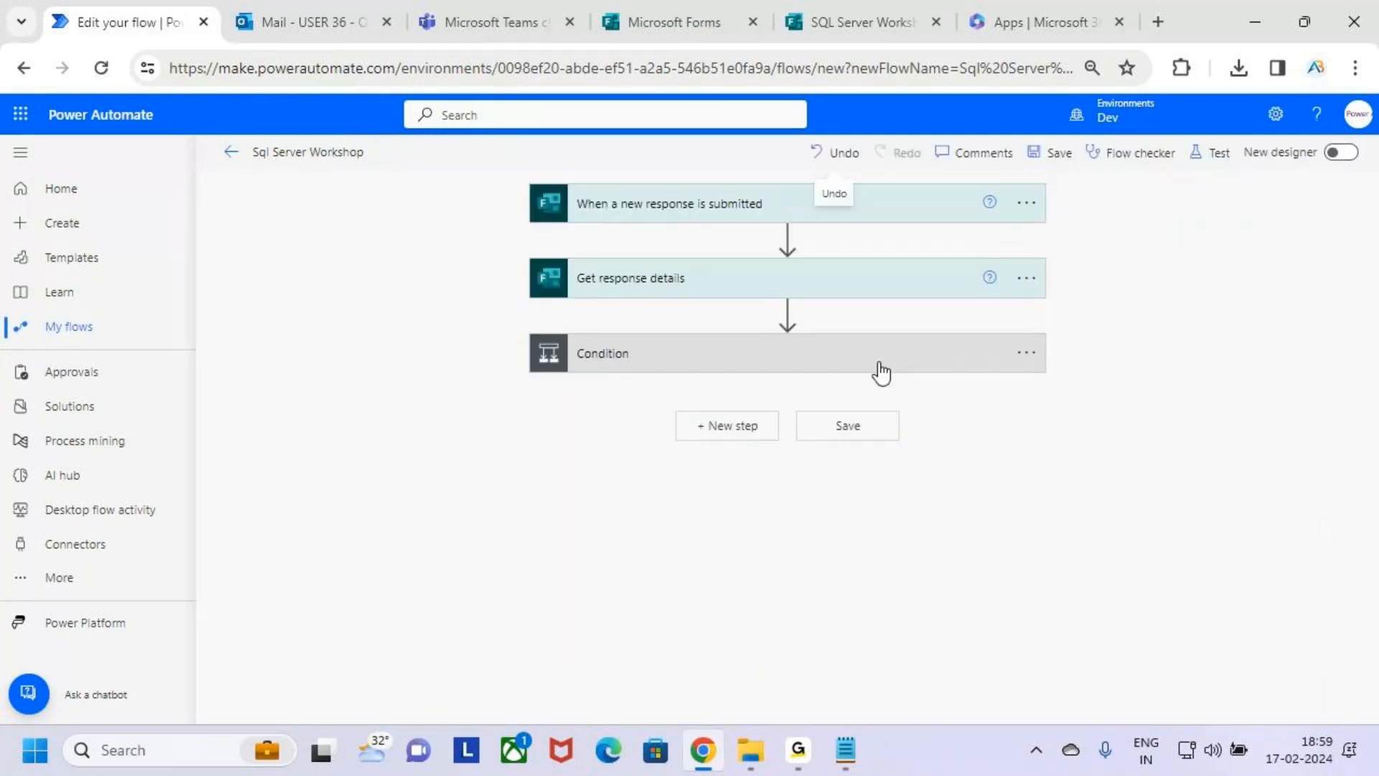
{"action": "left_click", "coordinate": [916, 363]}
{"action": "left_click", "coordinate": [1130, 534]}
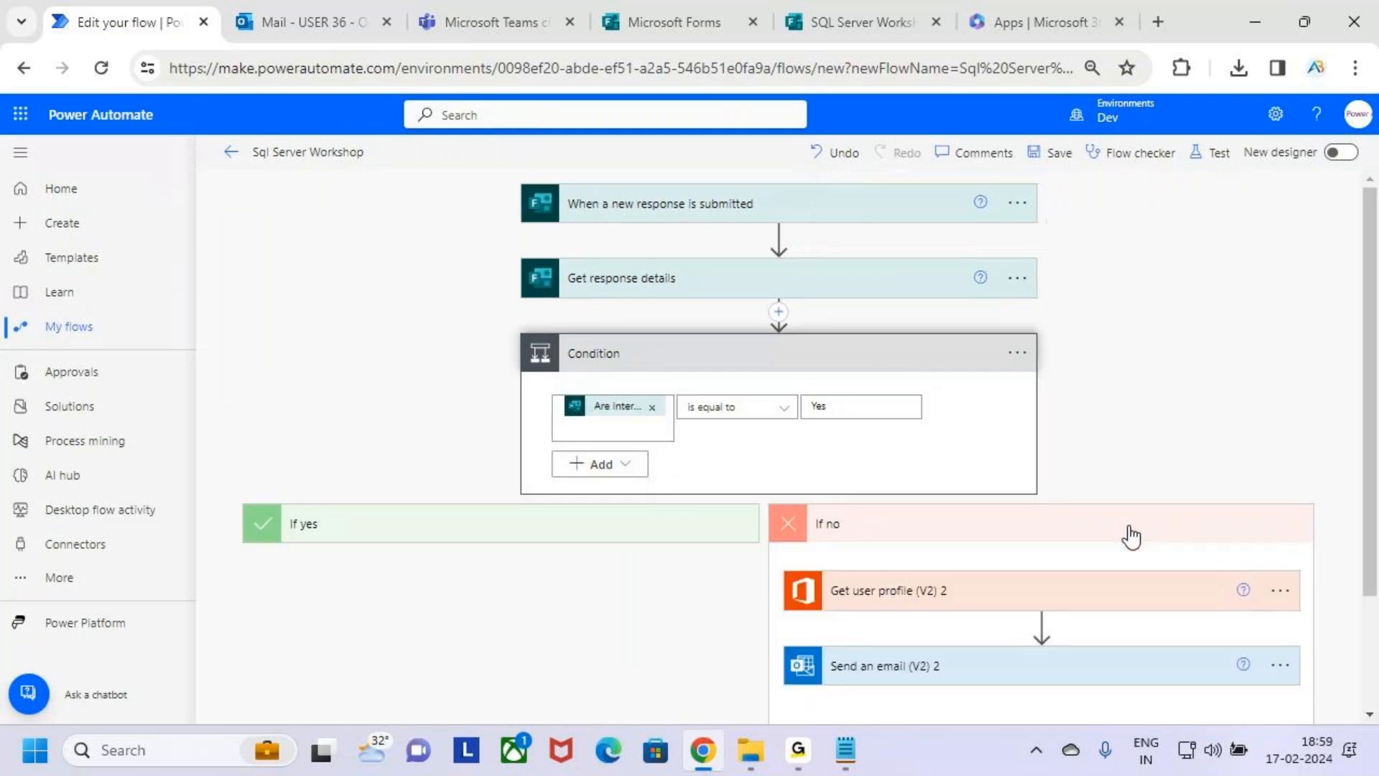
{"action": "scroll", "coordinate": [1128, 536], "scroll_direction": "down", "scroll_amount": 3}
{"action": "left_click", "coordinate": [1118, 536]}
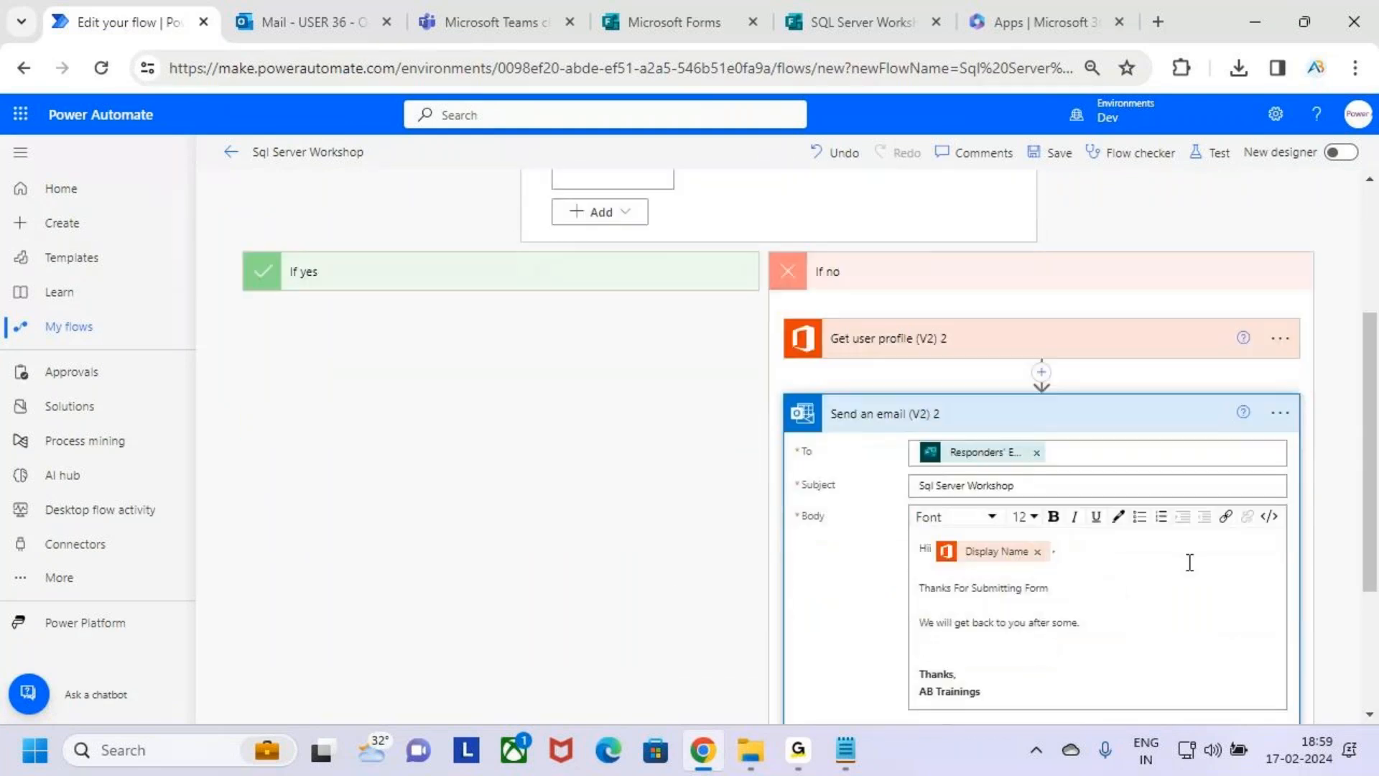
Read through the body text of the Send an email (V2) 2 message for respondents who answered No.
{"action": "scroll", "coordinate": [1217, 598], "scroll_direction": "down", "scroll_amount": 2}
{"action": "left_click_drag", "start_coordinate": [1006, 577], "coordinate": [916, 430]}
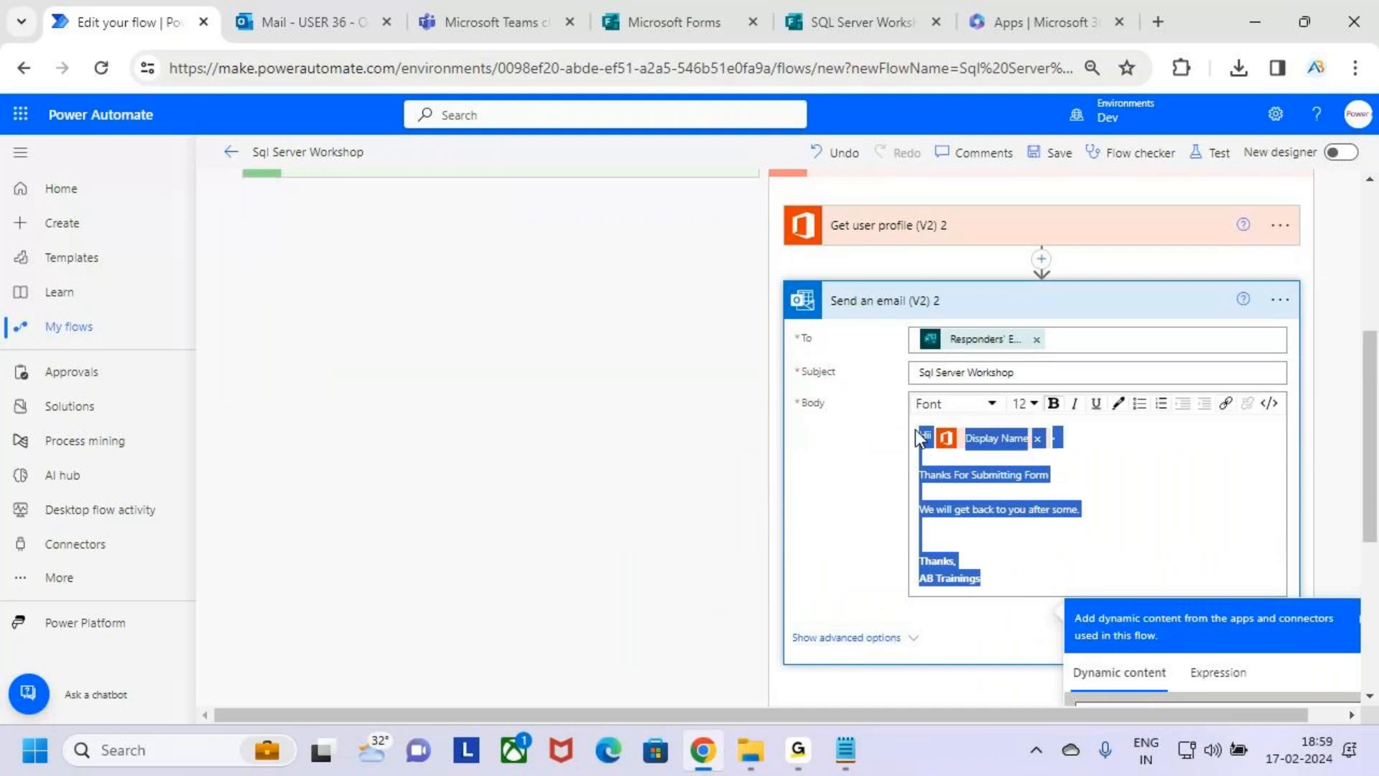
{"action": "left_click_drag", "start_coordinate": [981, 579], "coordinate": [1053, 475]}
{"action": "left_click", "coordinate": [1163, 501]}
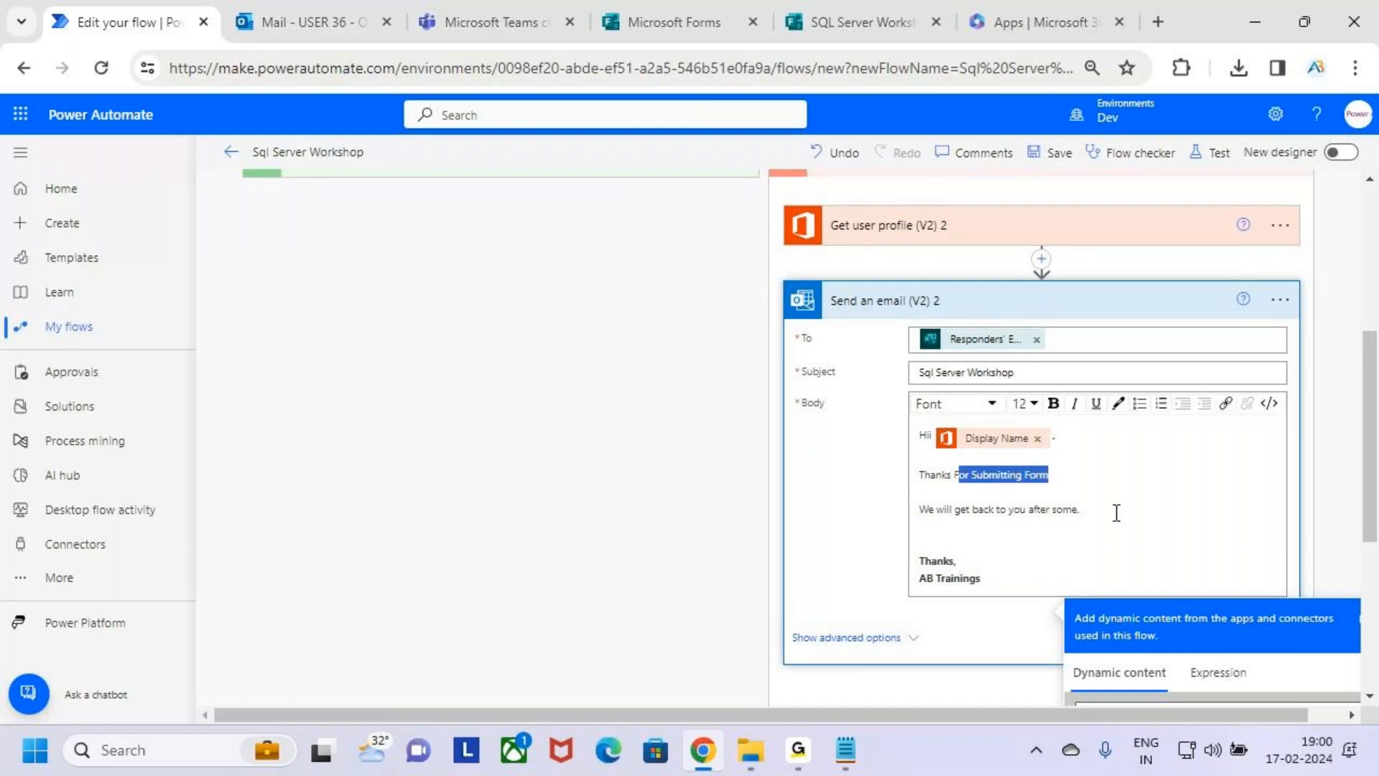
{"action": "left_click_drag", "start_coordinate": [997, 511], "coordinate": [1117, 514]}
{"action": "left_click", "coordinate": [1139, 523]}
Expand the If yes branch and look over its Add a member to a team and Send an email (V2) actions.
{"action": "scroll", "coordinate": [1107, 544], "scroll_direction": "up", "scroll_amount": 5}
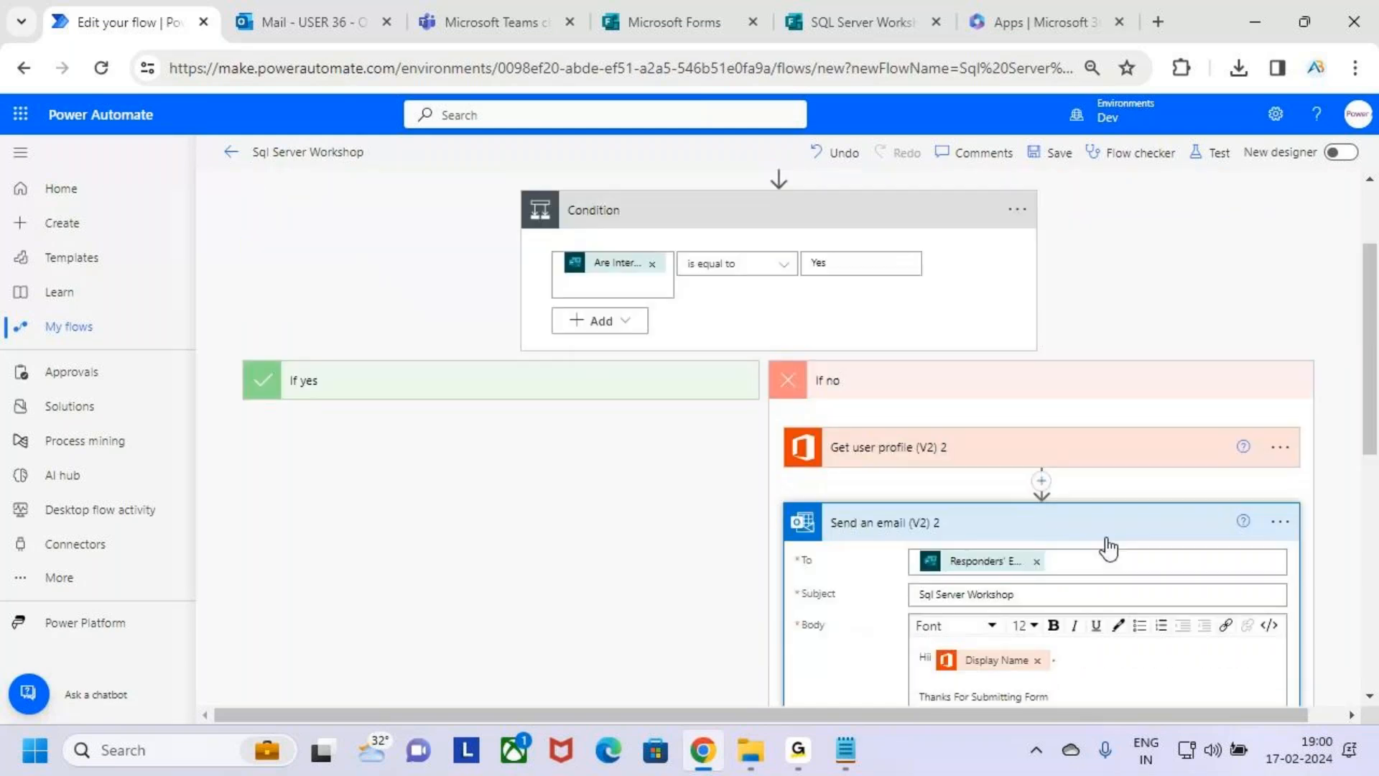
{"action": "left_click", "coordinate": [681, 497]}
{"action": "scroll", "coordinate": [675, 493], "scroll_direction": "down", "scroll_amount": 3}
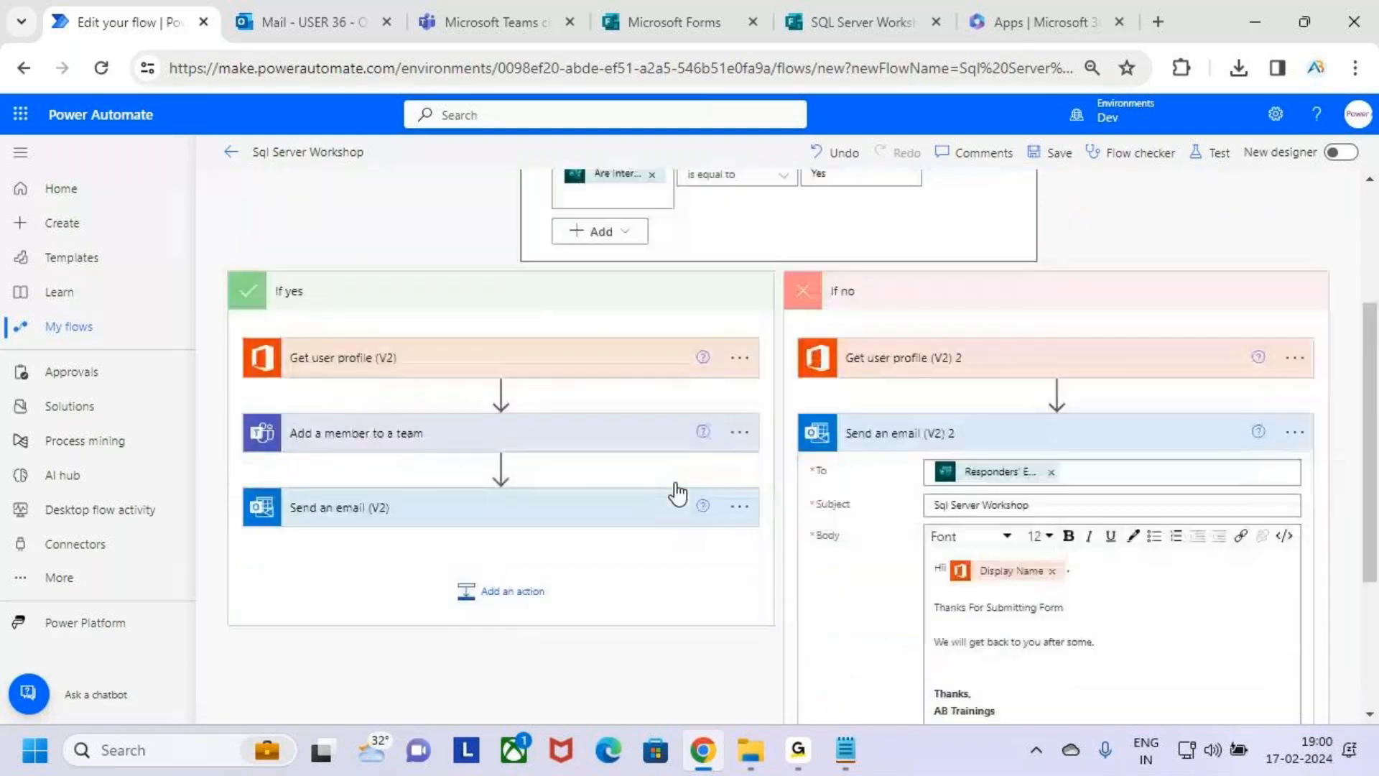
{"action": "left_click", "coordinate": [596, 420]}
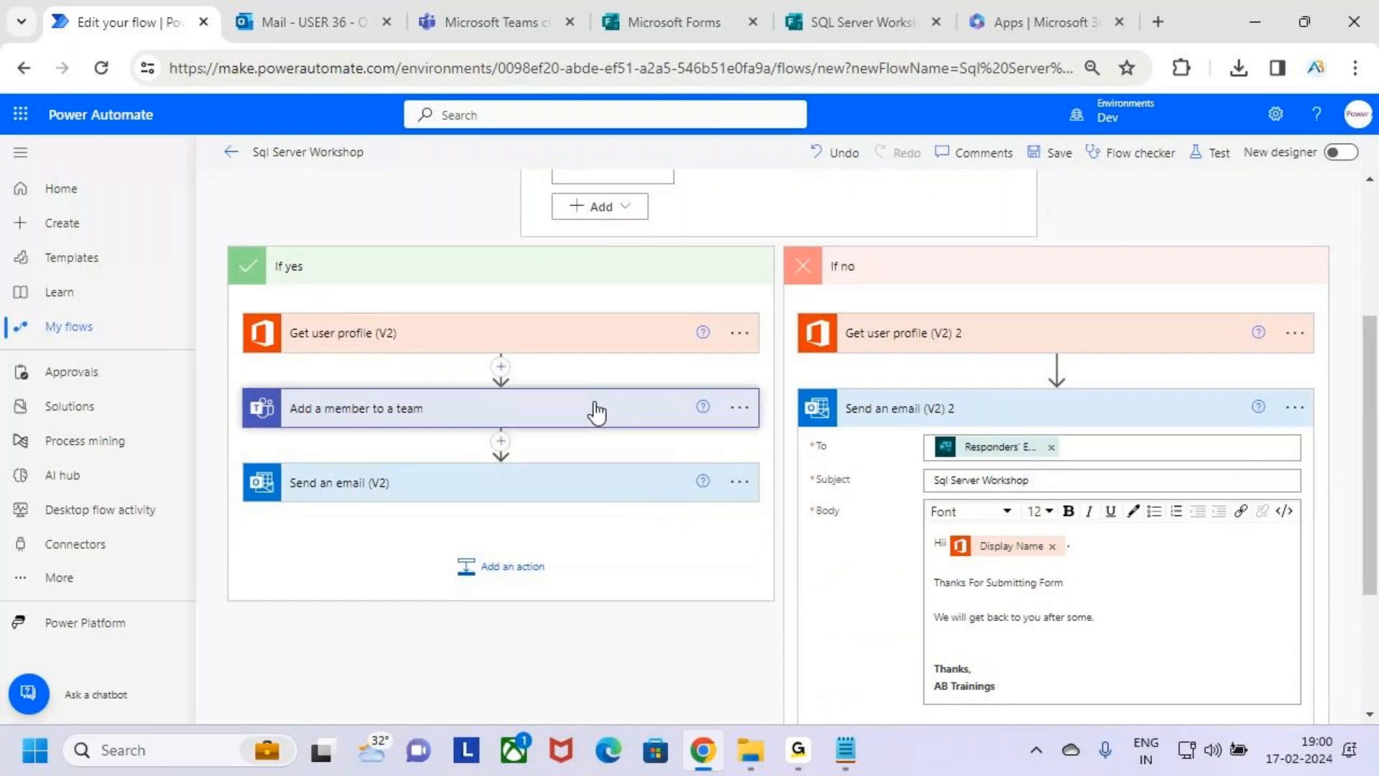
{"action": "left_click", "coordinate": [601, 421]}
{"action": "scroll", "coordinate": [606, 430], "scroll_direction": "down", "scroll_amount": 2}
{"action": "left_click", "coordinate": [586, 386]}
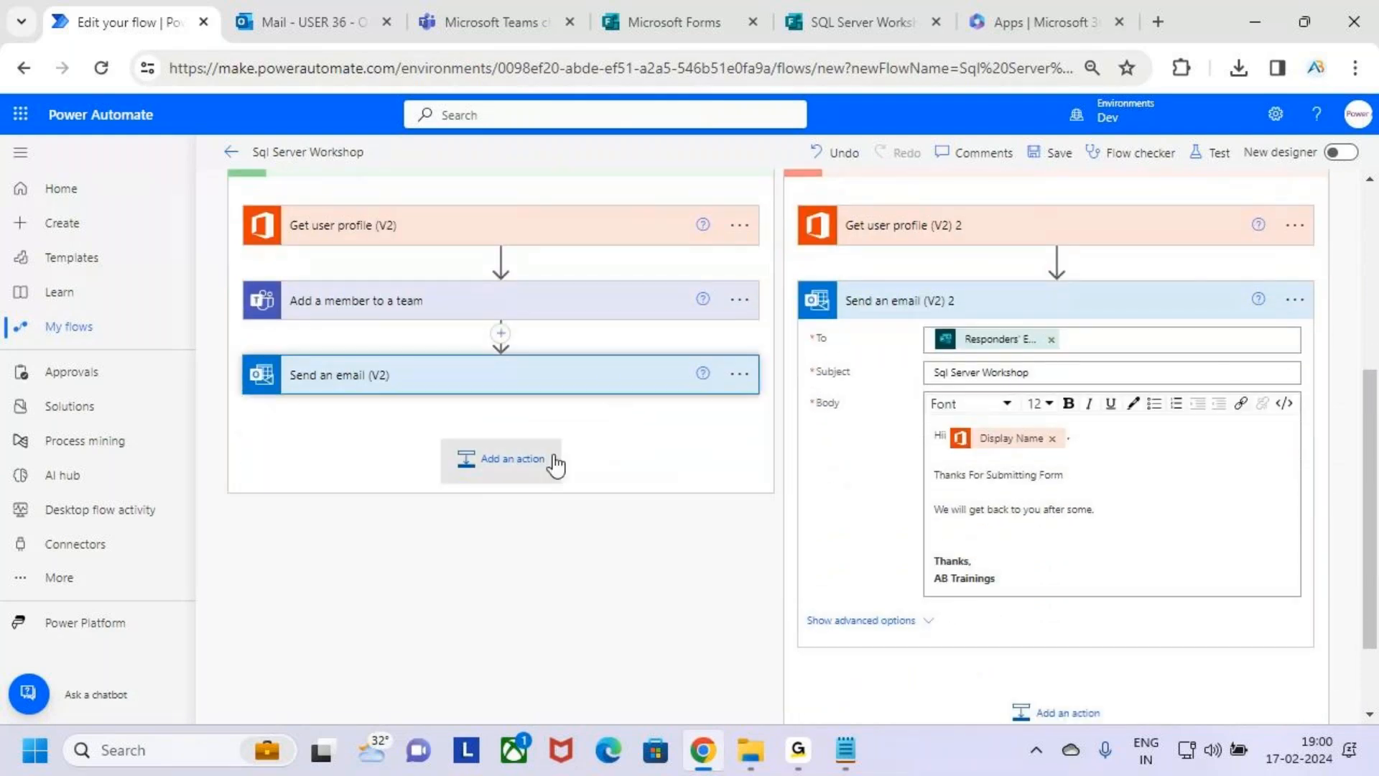
Expand the Send an email (V2) action in the If yes branch and read through its body text.
{"action": "scroll", "coordinate": [554, 467], "scroll_direction": "down", "scroll_amount": 2}
{"action": "left_click_drag", "start_coordinate": [507, 581], "coordinate": [379, 403]}
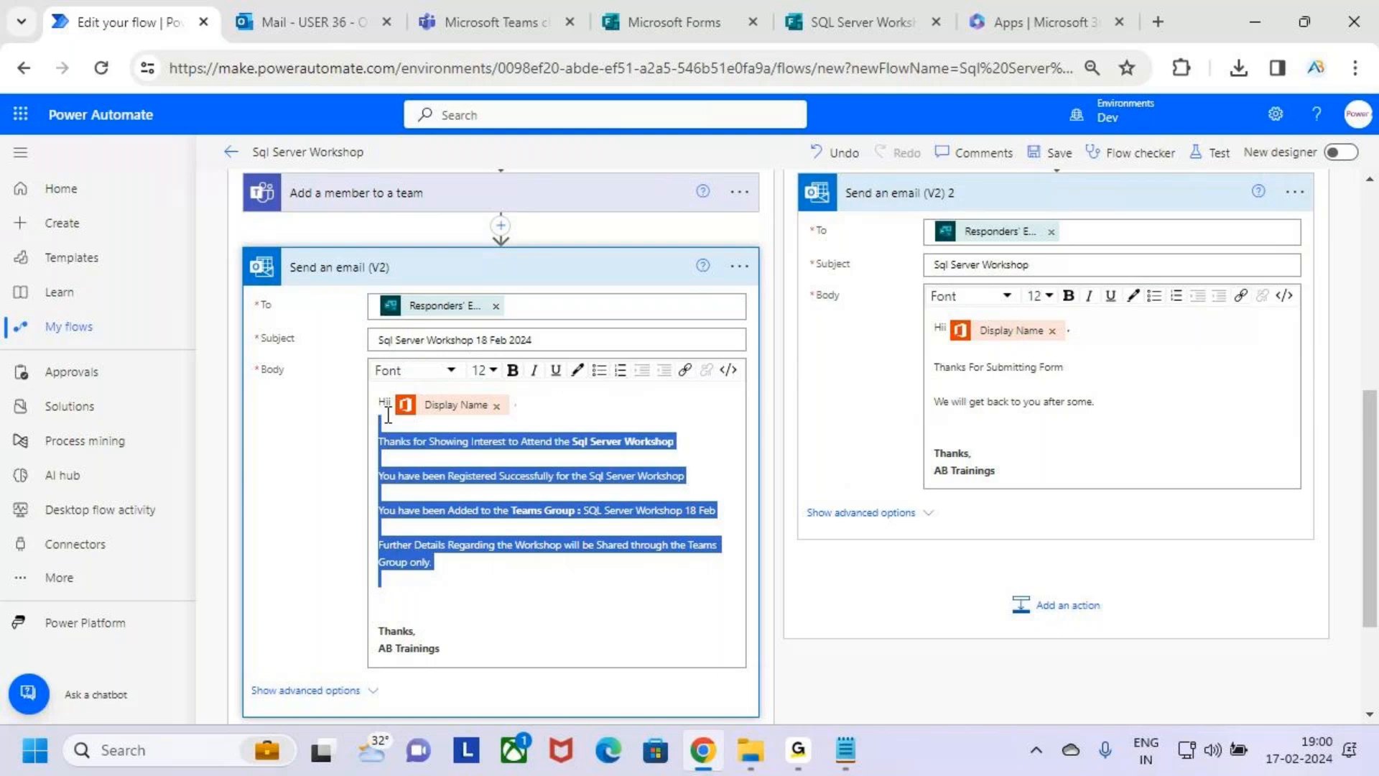
{"action": "left_click", "coordinate": [591, 615]}
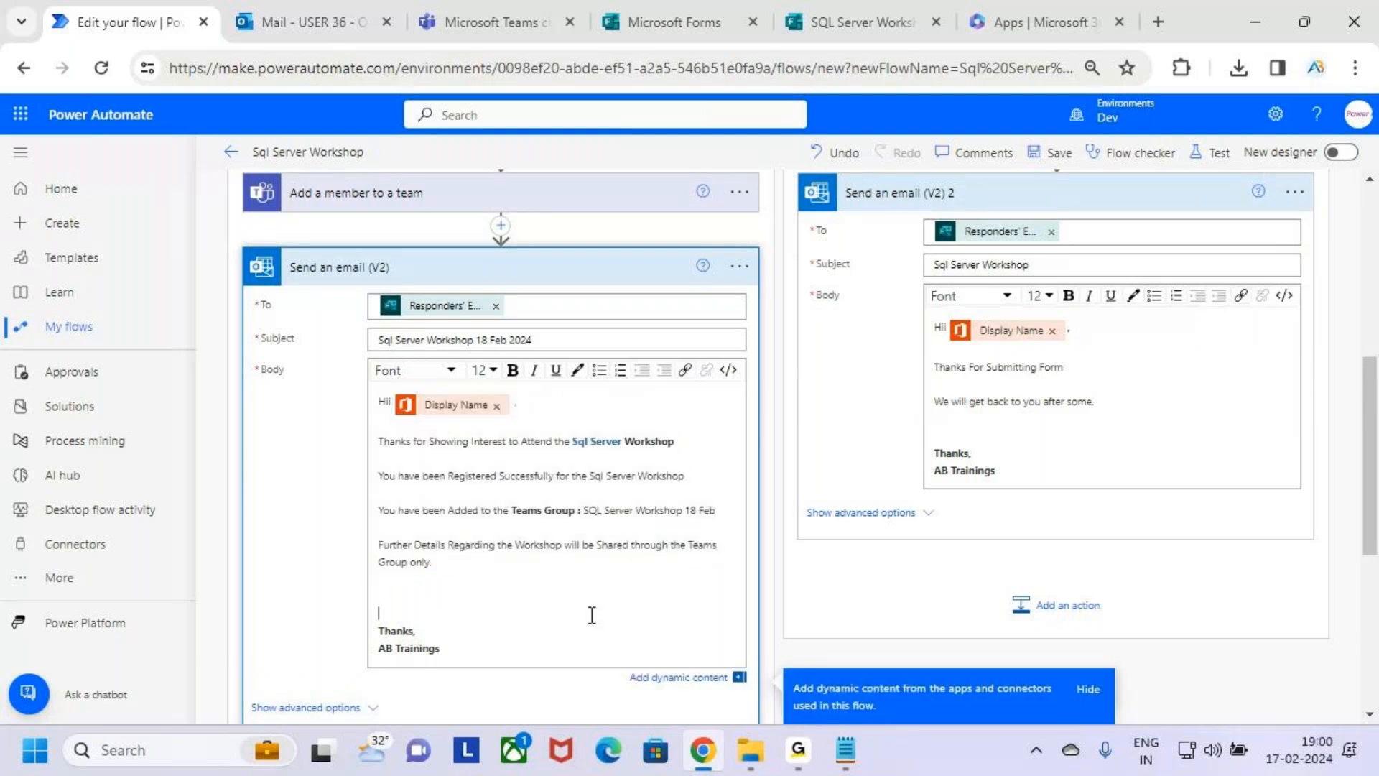
Collapse and reopen the Condition, and review the complete flow with its If yes and If no branches.
{"action": "scroll", "coordinate": [592, 615], "scroll_direction": "up", "scroll_amount": 7}
{"action": "left_click", "coordinate": [839, 370]}
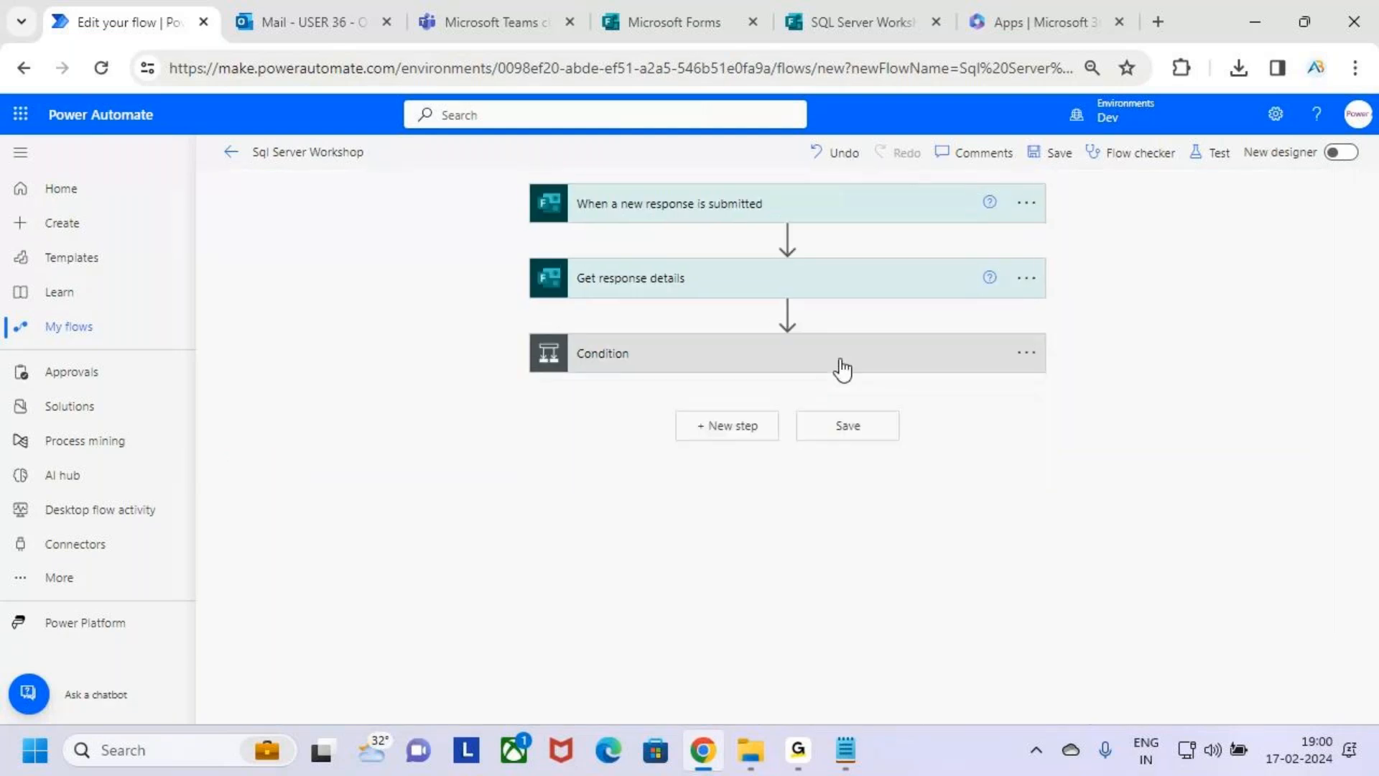
{"action": "left_click", "coordinate": [719, 359]}
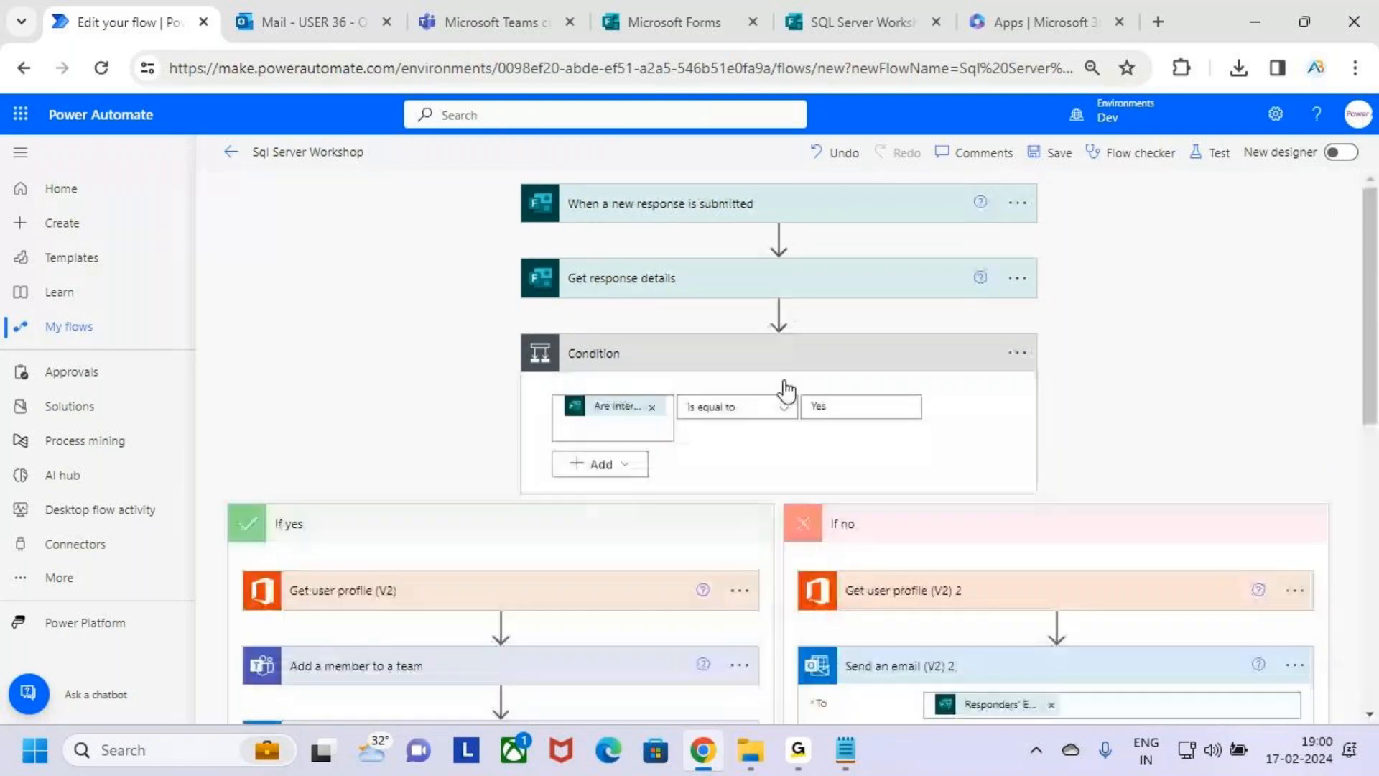
{"action": "scroll", "coordinate": [752, 439], "scroll_direction": "down", "scroll_amount": 2}
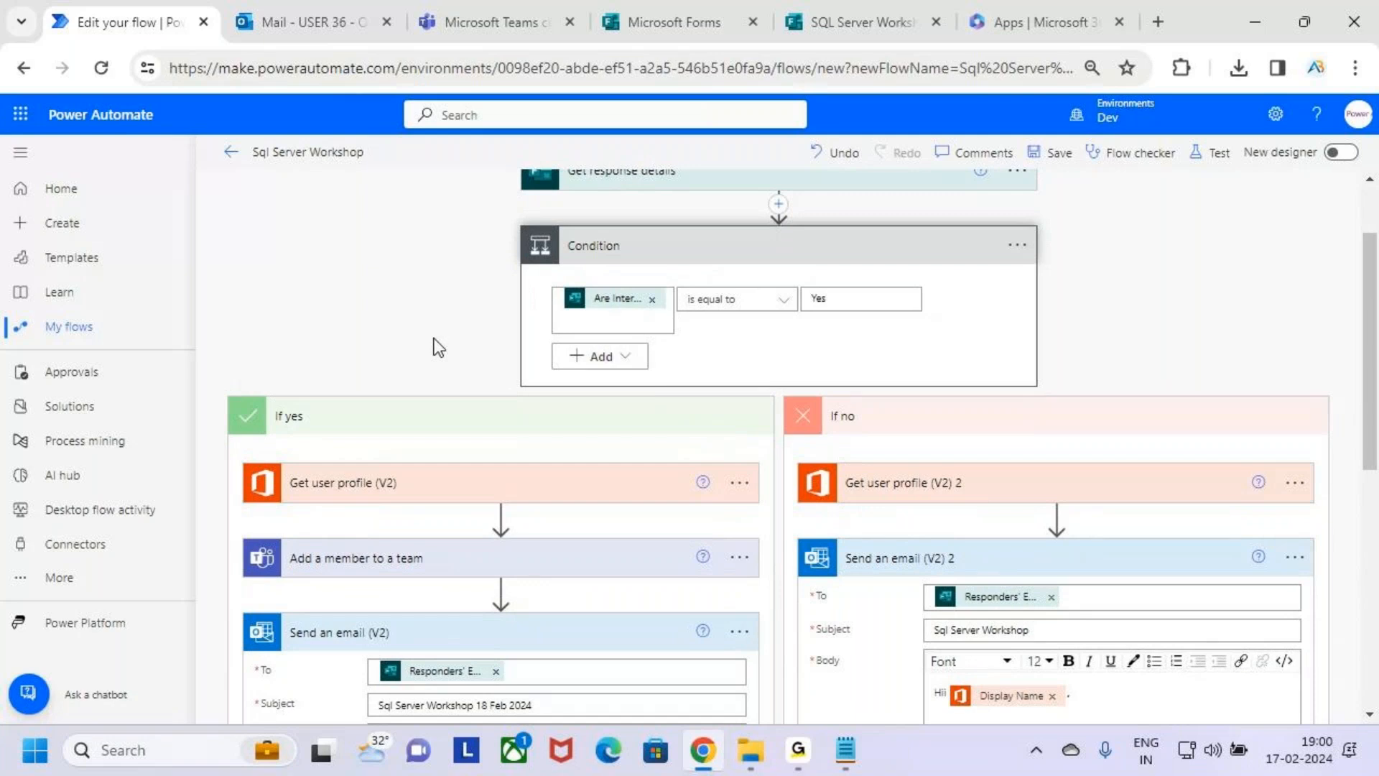
{"action": "scroll", "coordinate": [1257, 294], "scroll_direction": "down", "scroll_amount": 6, "text": "ctrl"}
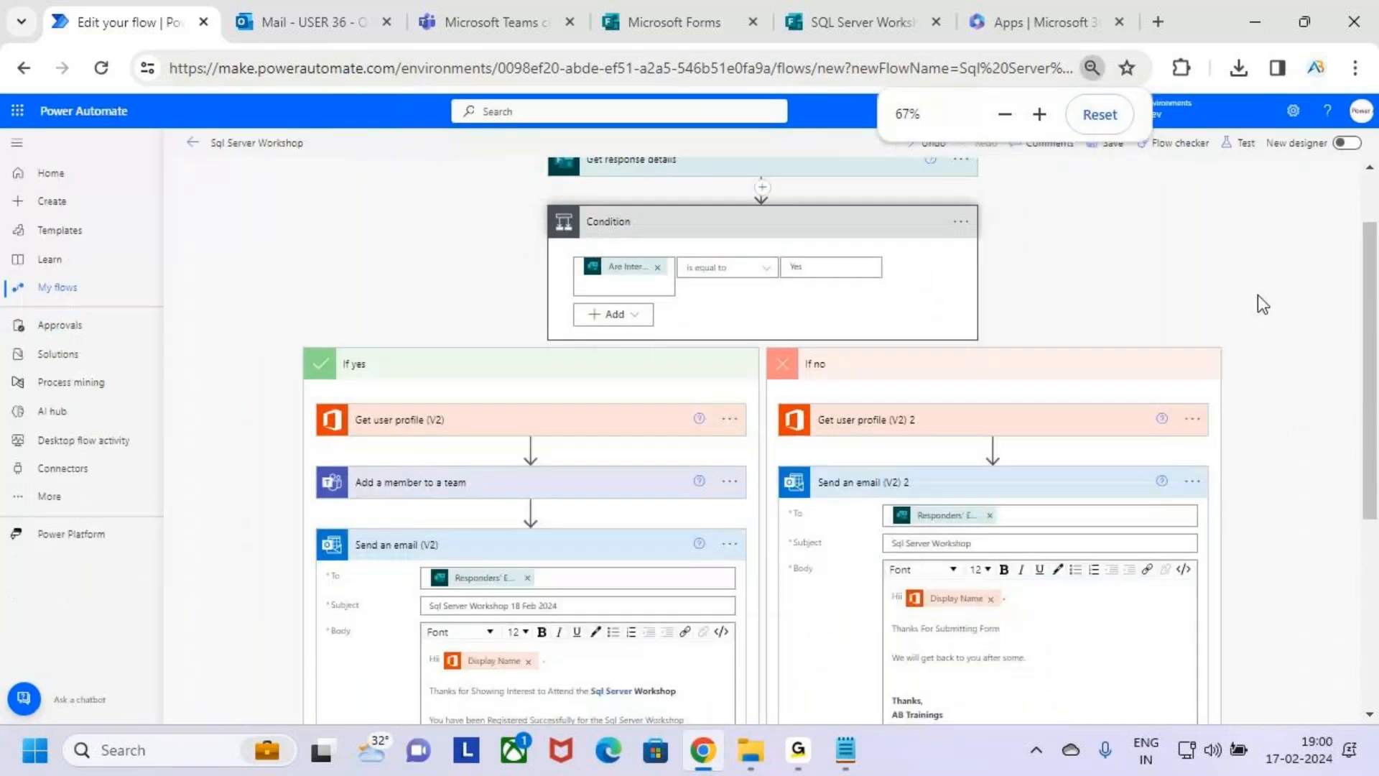
{"action": "scroll", "coordinate": [1225, 337], "scroll_direction": "up", "scroll_amount": 2, "text": "ctrl"}
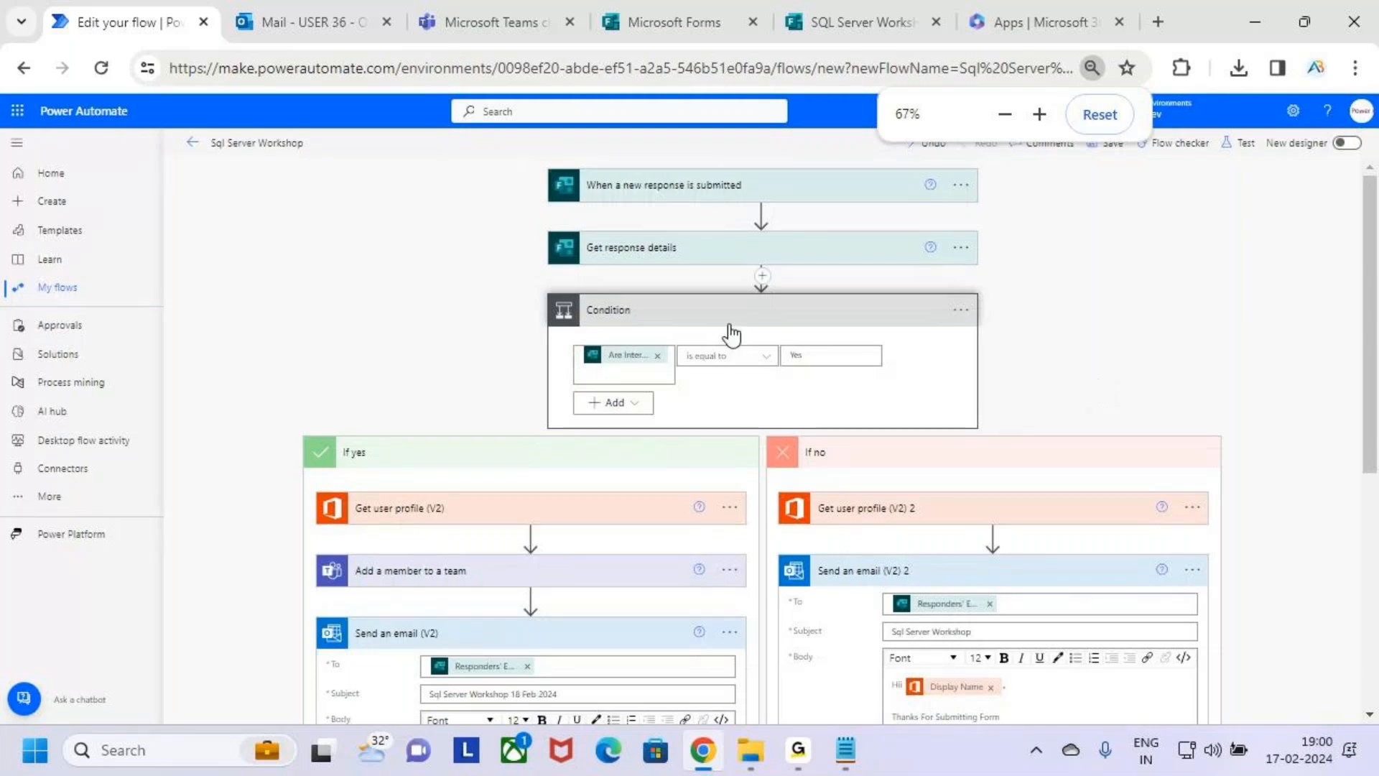
{"action": "scroll", "coordinate": [1066, 382], "scroll_direction": "up", "scroll_amount": 1, "text": "ctrl"}
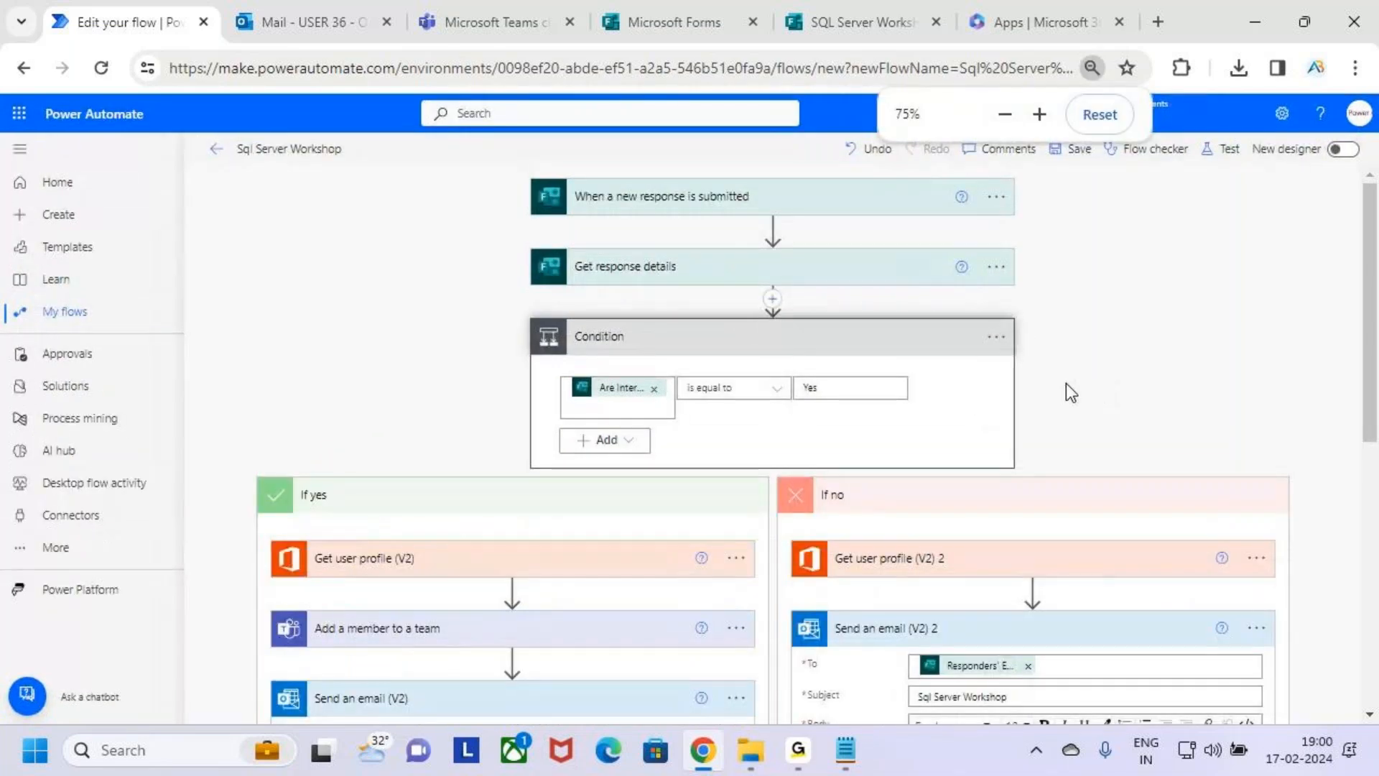
{"action": "scroll", "coordinate": [1066, 382], "scroll_direction": "up", "scroll_amount": 1, "text": "ctrl"}
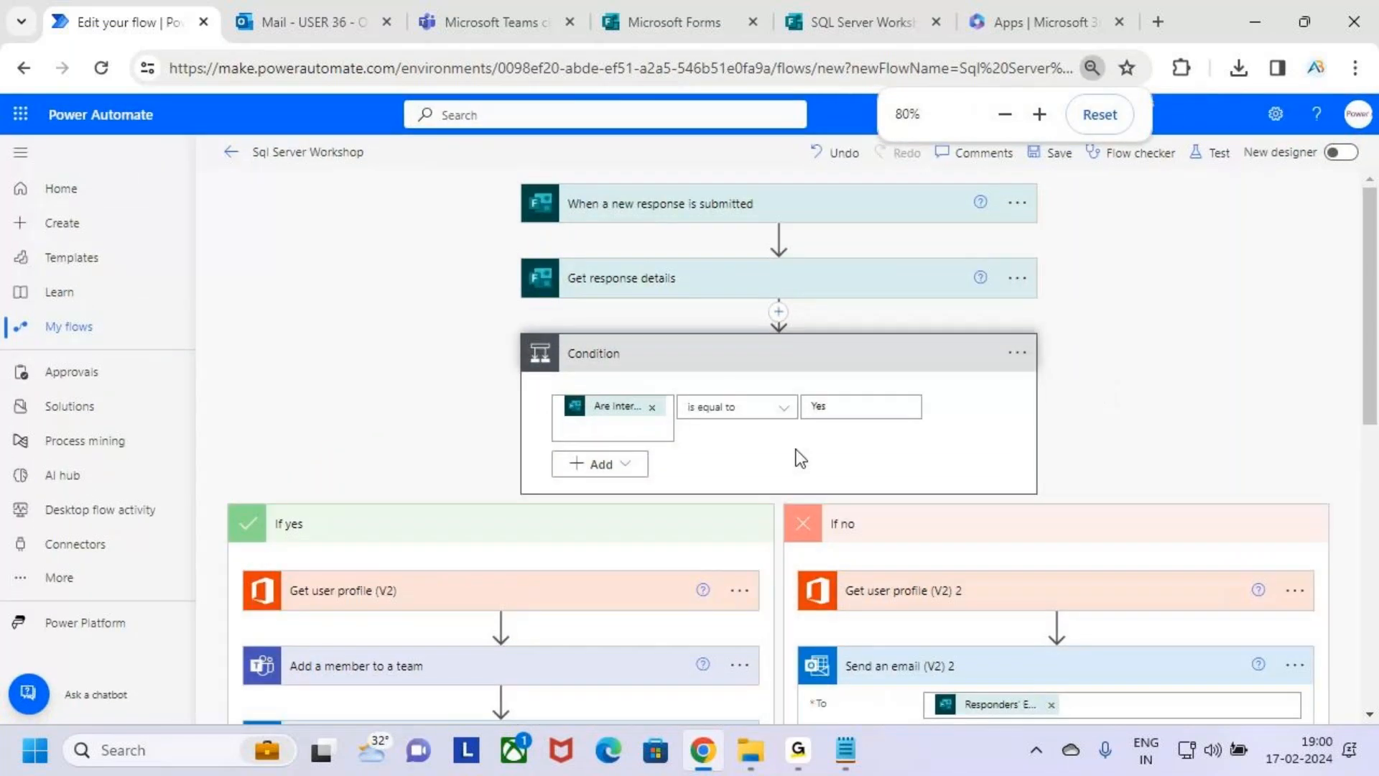
{"action": "scroll", "coordinate": [800, 457], "scroll_direction": "down", "scroll_amount": 10}
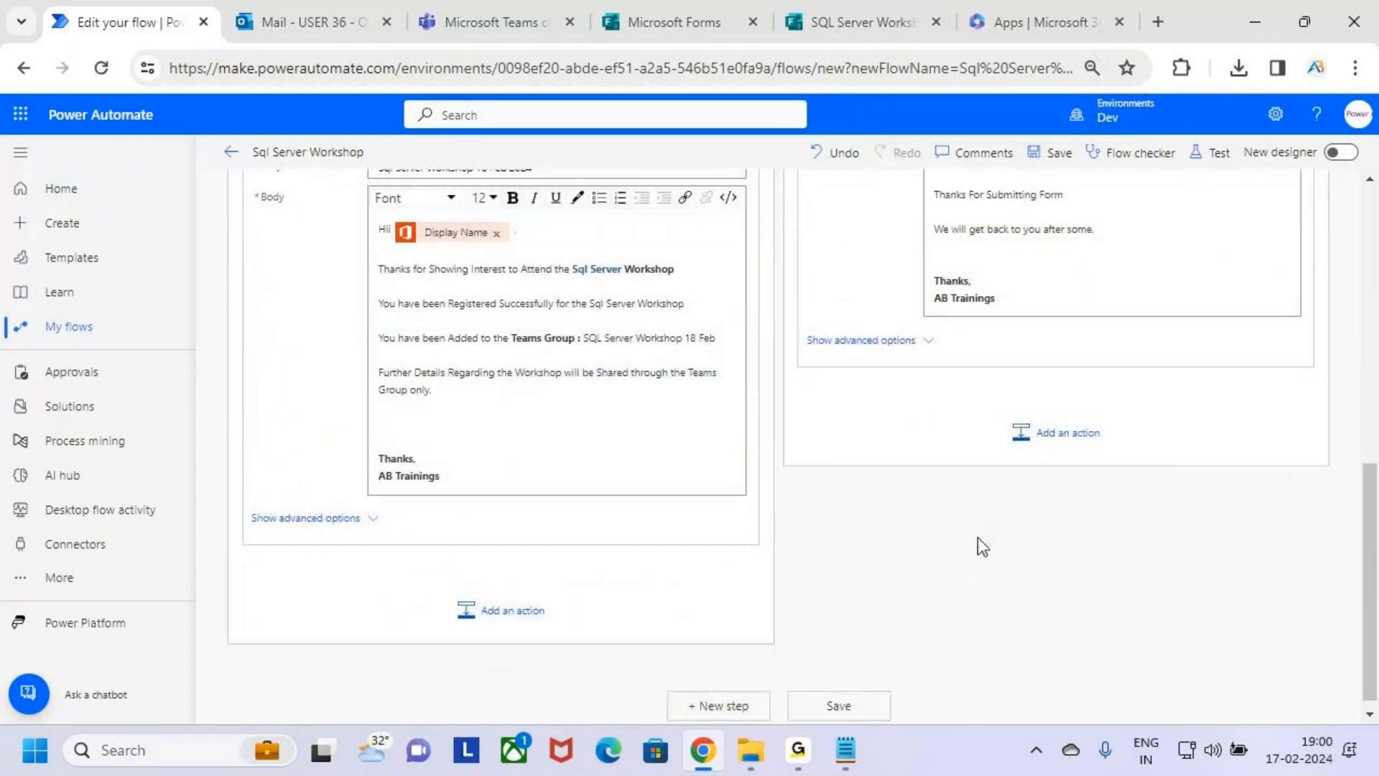
{"action": "scroll", "coordinate": [979, 540], "scroll_direction": "up", "scroll_amount": 2}
{"action": "scroll", "coordinate": [978, 540], "scroll_direction": "up", "scroll_amount": 7}
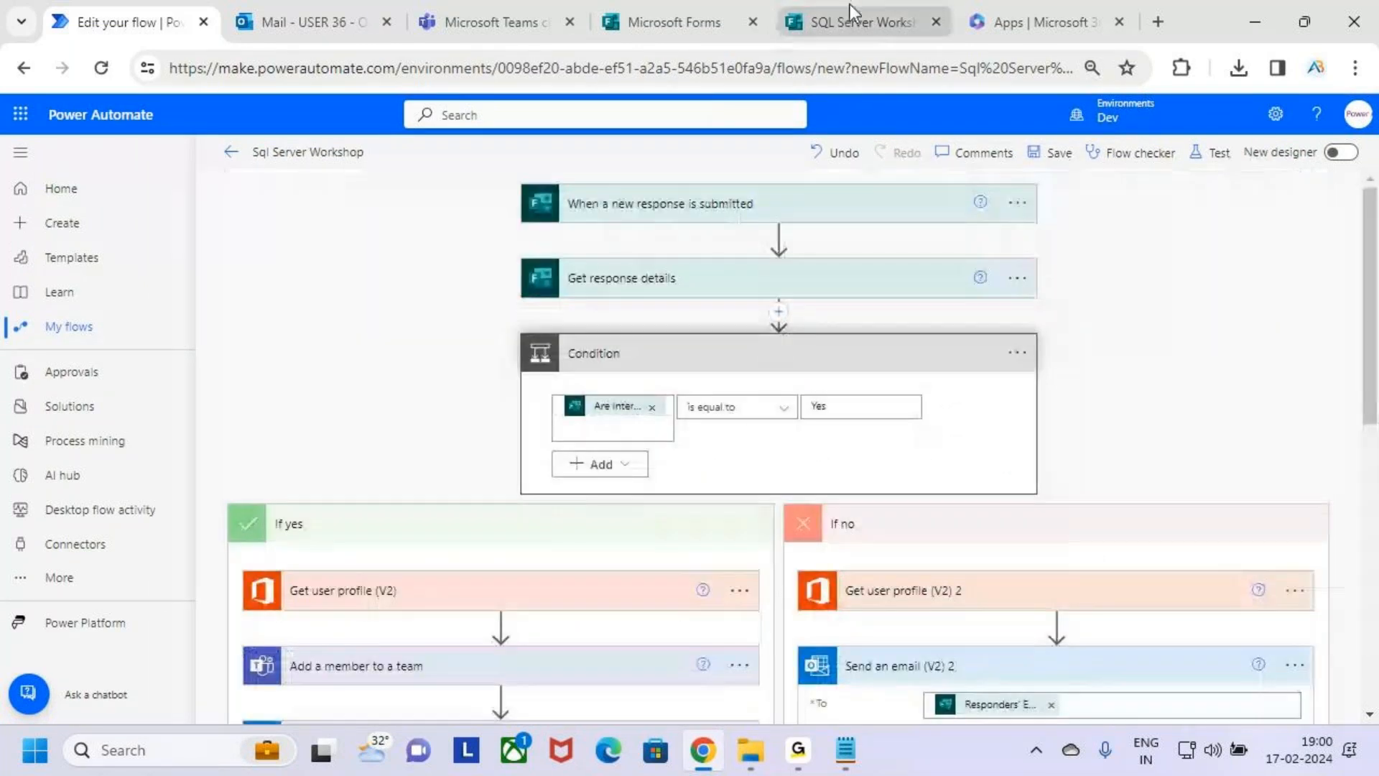
Check the SQL Server Workshop form's responses and the Teams member list, and return to the flow in Power Automate.
{"action": "left_click", "coordinate": [851, 13]}
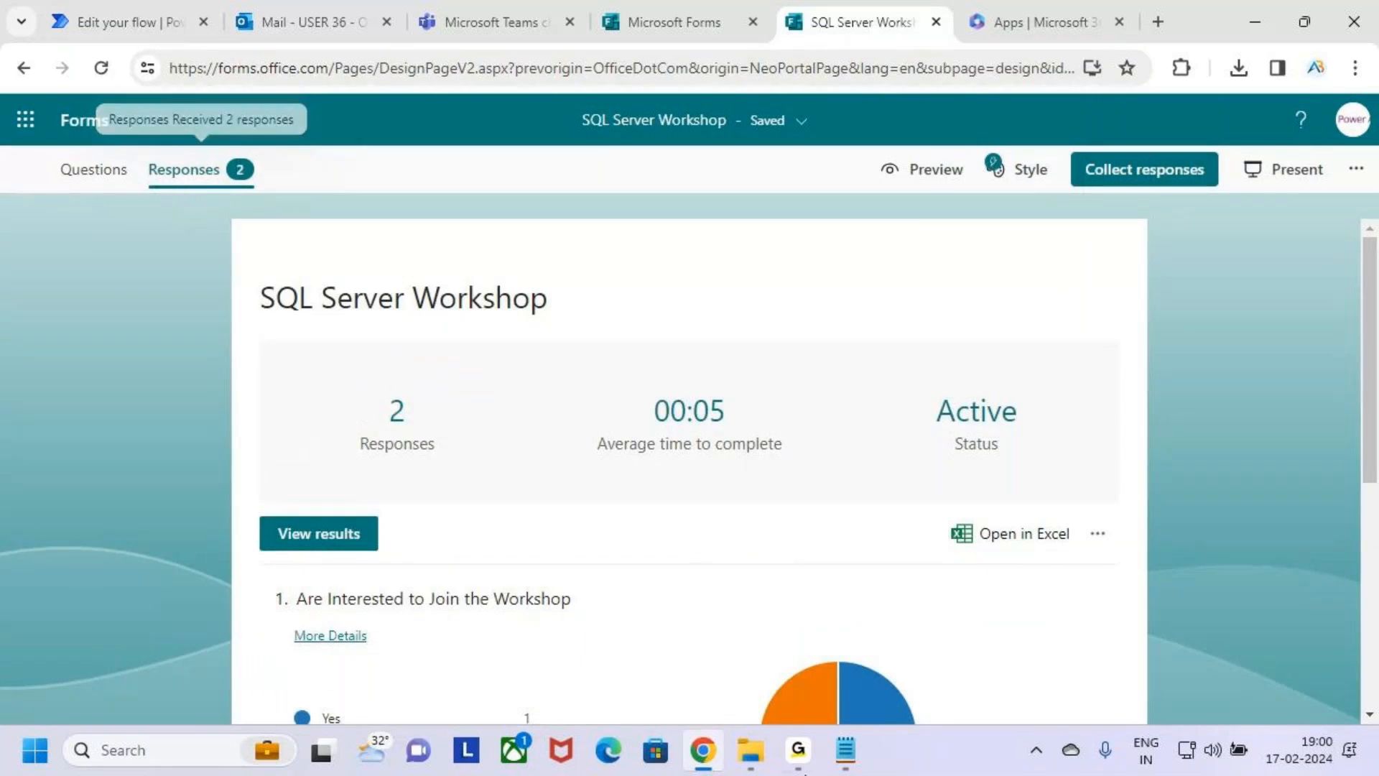
{"action": "left_click", "coordinate": [476, 17]}
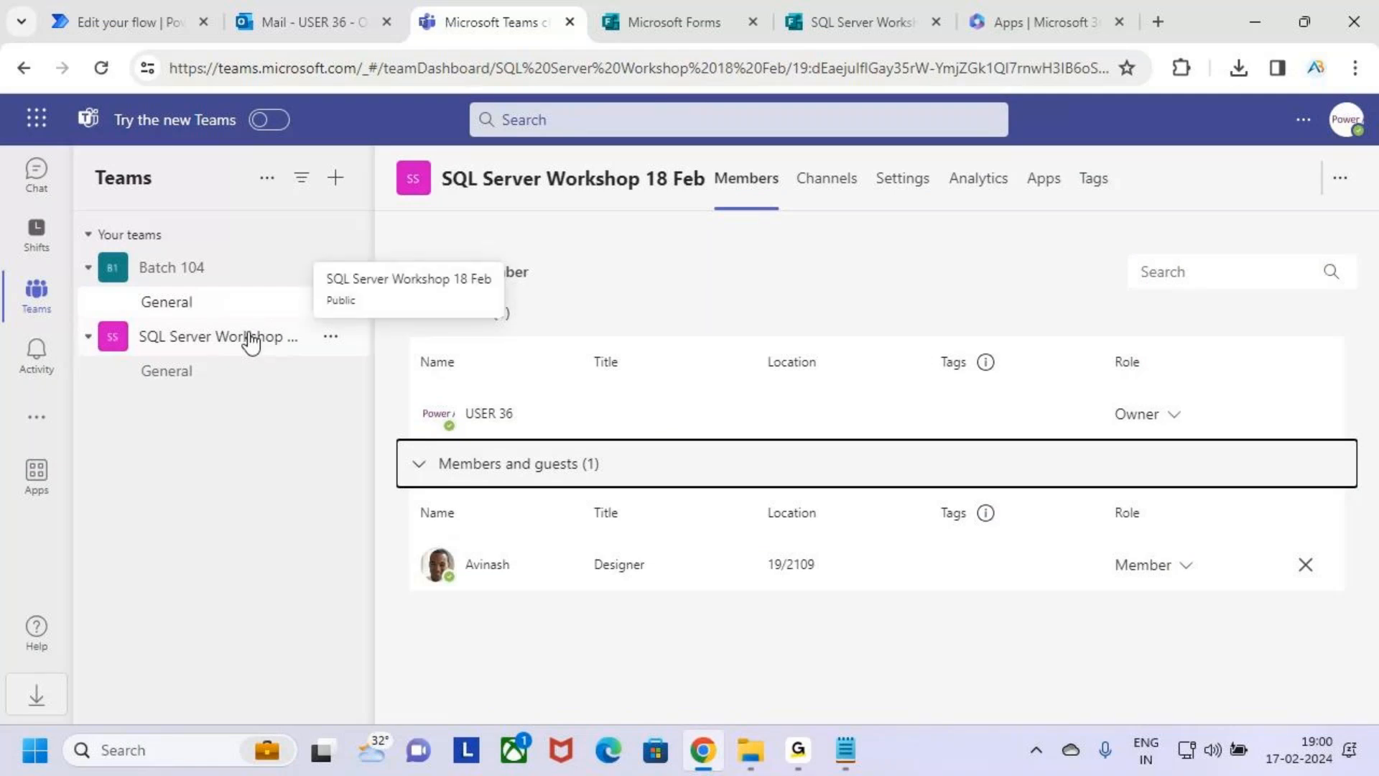
{"action": "left_click", "coordinate": [89, 3]}
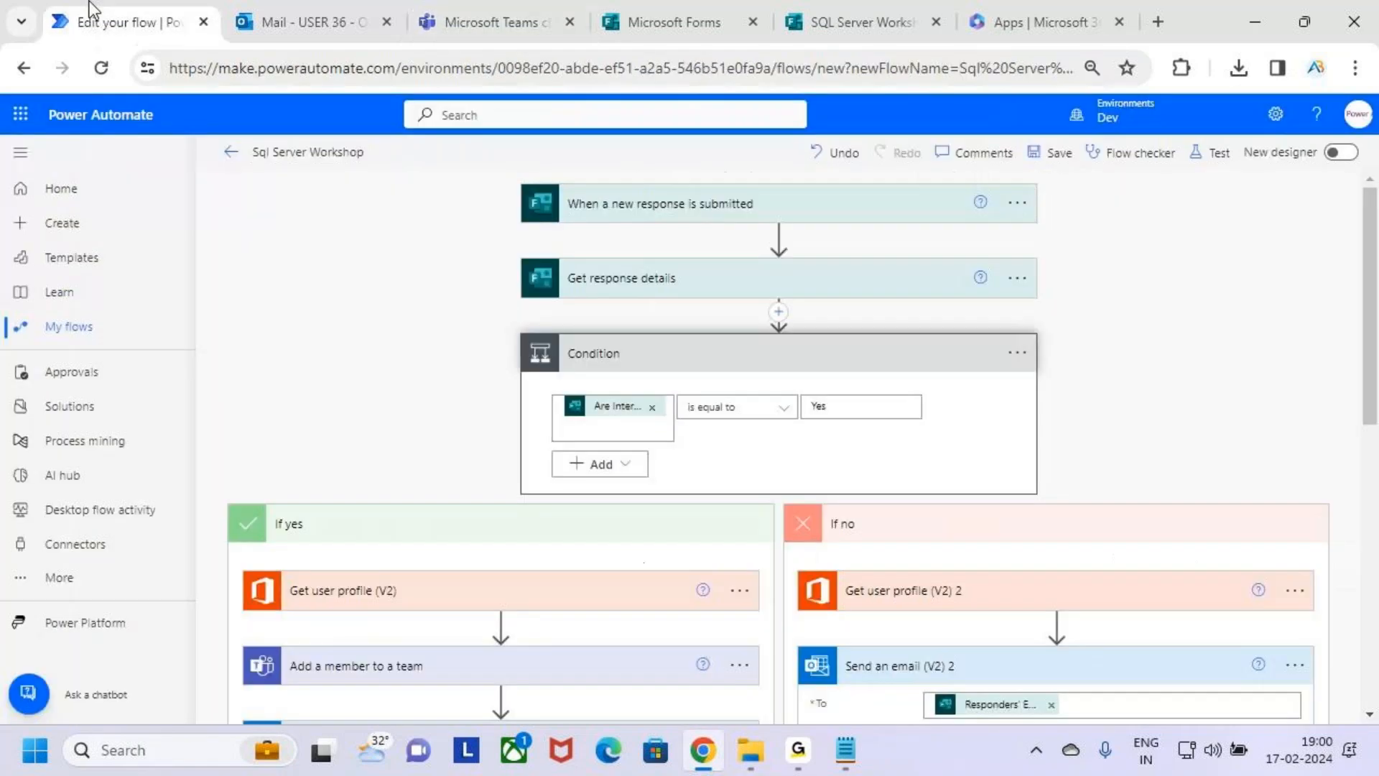
Underline the form trigger, Get response details and the Condition's expression with temporary pen strokes, and clear the marks.
{"action": "left_click_drag", "start_coordinate": [782, 205], "coordinate": [625, 222]}
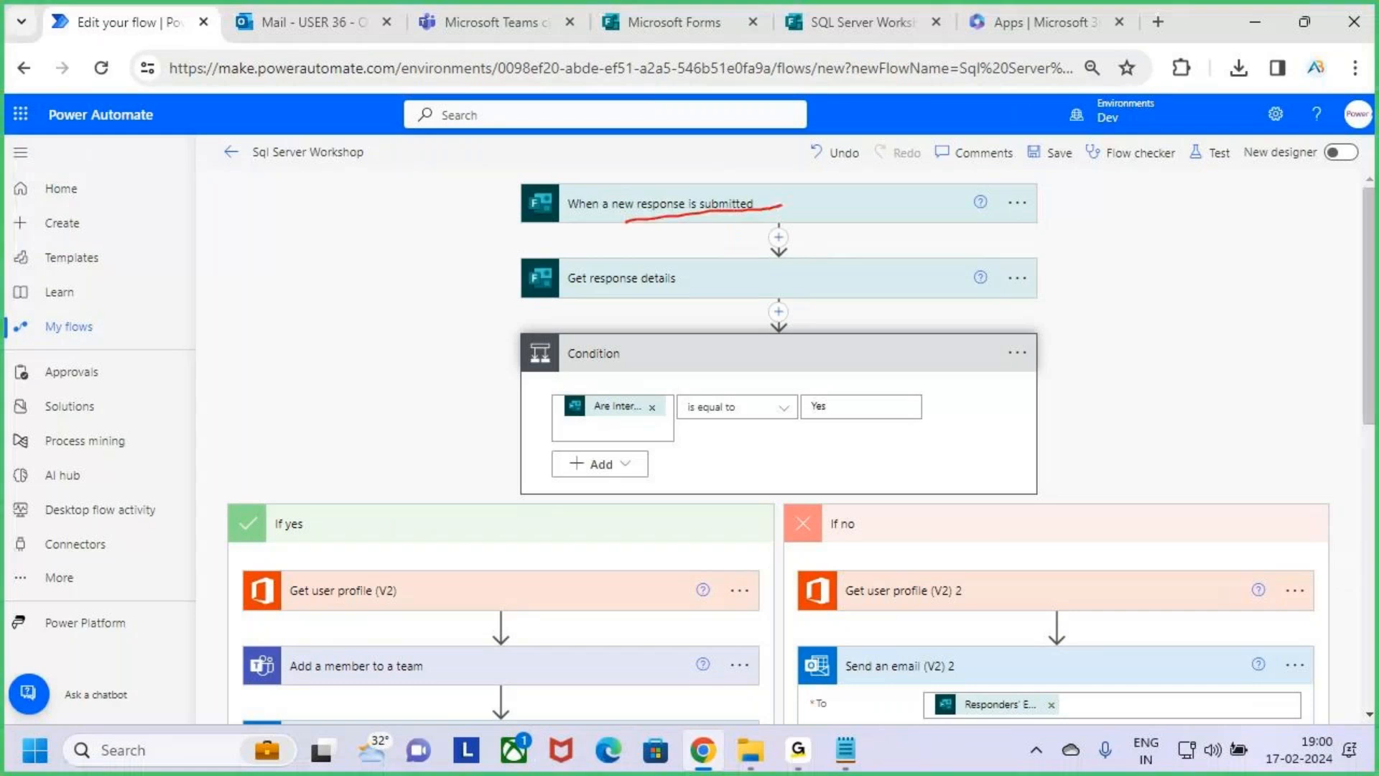
{"action": "left_click_drag", "start_coordinate": [616, 298], "coordinate": [694, 287]}
{"action": "left_click_drag", "start_coordinate": [651, 368], "coordinate": [733, 366]}
{"action": "mouse_move", "coordinate": [604, 426]}
{"action": "left_mouse_down"}
{"action": "mouse_move", "coordinate": [566, 427]}
{"action": "mouse_move", "coordinate": [878, 415]}
{"action": "left_mouse_up"}
{"action": "key", "text": "Escape"}
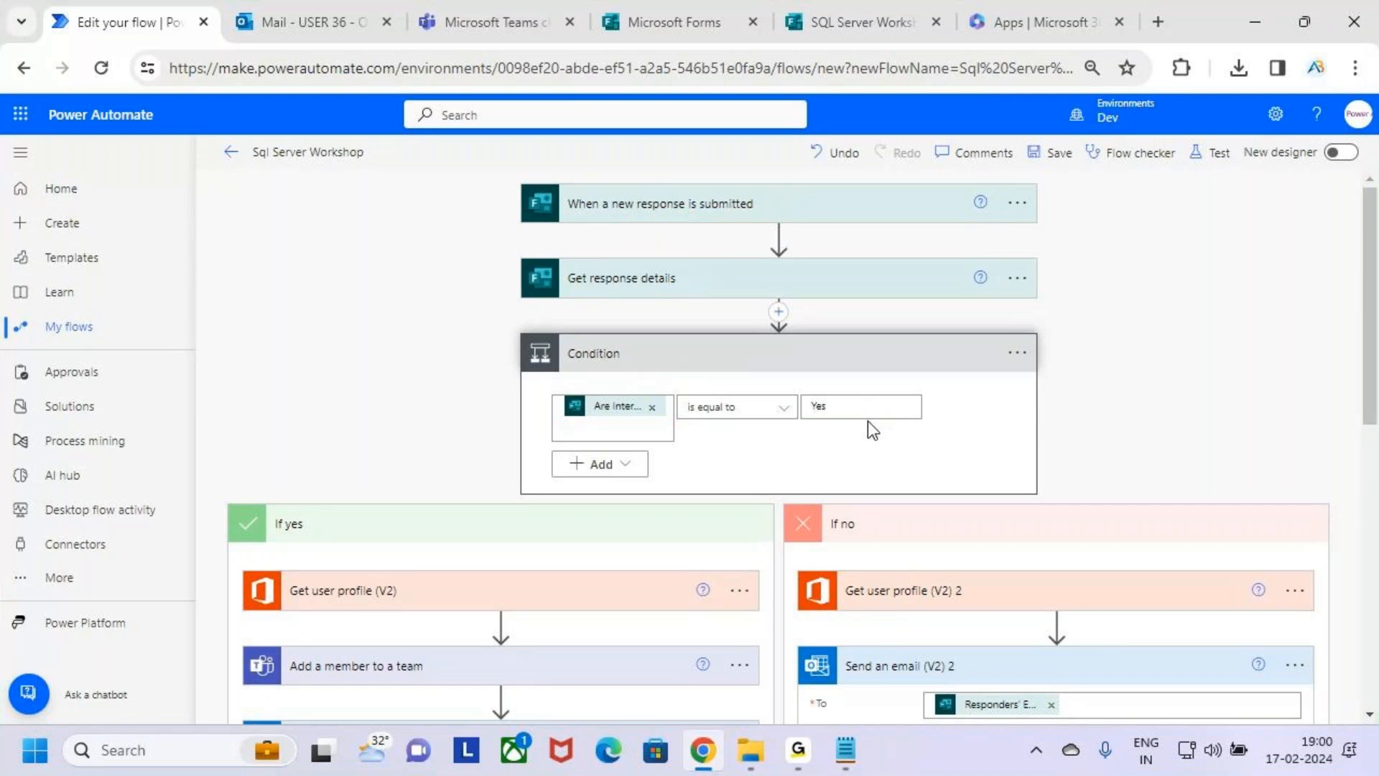
Frame the If yes and If no branches with temporary on-screen boxes and clear them.
{"action": "scroll", "coordinate": [868, 428], "scroll_direction": "down", "scroll_amount": 5}
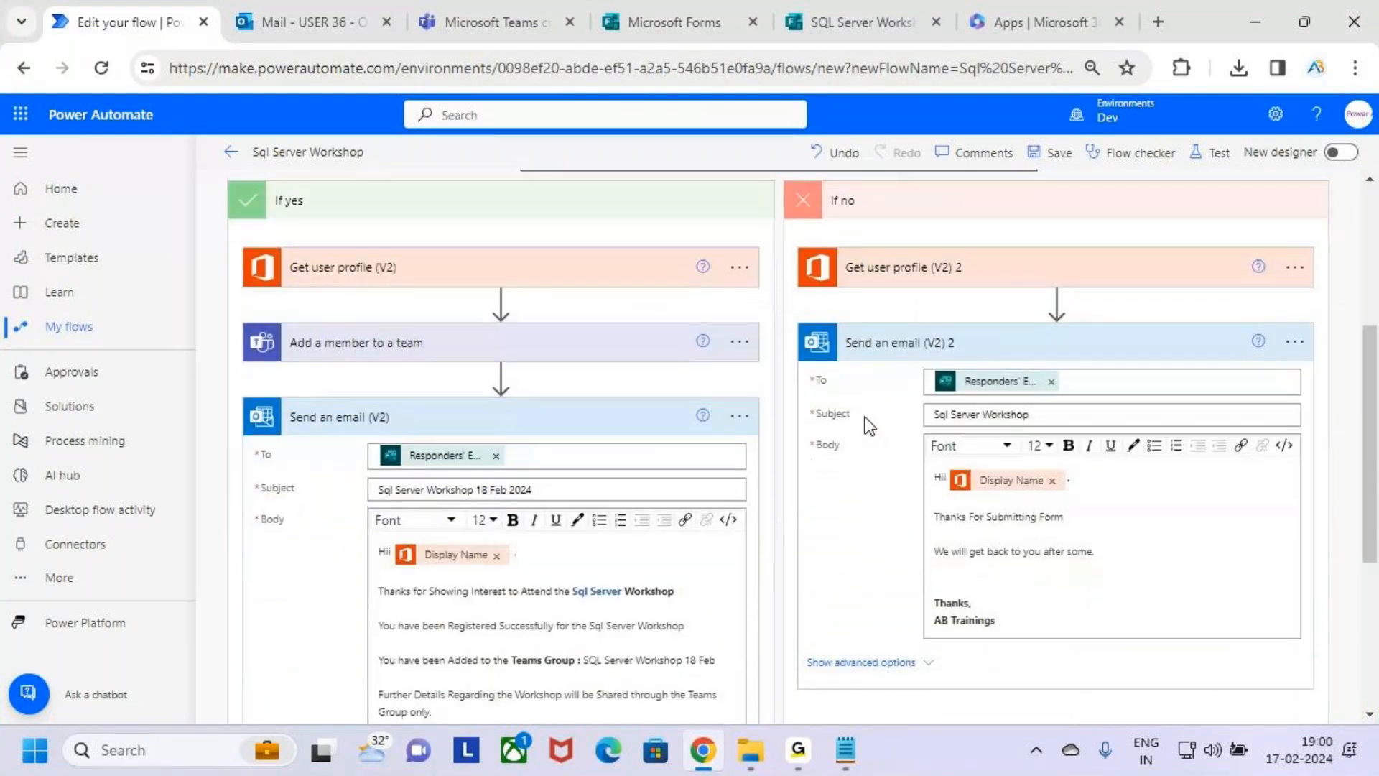
{"action": "mouse_move", "coordinate": [219, 205]}
{"action": "left_mouse_down"}
{"action": "mouse_move", "coordinate": [322, 321]}
{"action": "mouse_move", "coordinate": [733, 685]}
{"action": "left_mouse_up"}
{"action": "left_click_drag", "start_coordinate": [781, 201], "coordinate": [1328, 673]}
{"action": "key", "text": "Escape"}
Collapse the Condition and look over the two questions in the preview of the SQL Server Workshop form.
{"action": "scroll", "coordinate": [1024, 670], "scroll_direction": "up", "scroll_amount": 5}
{"action": "left_click", "coordinate": [907, 361]}
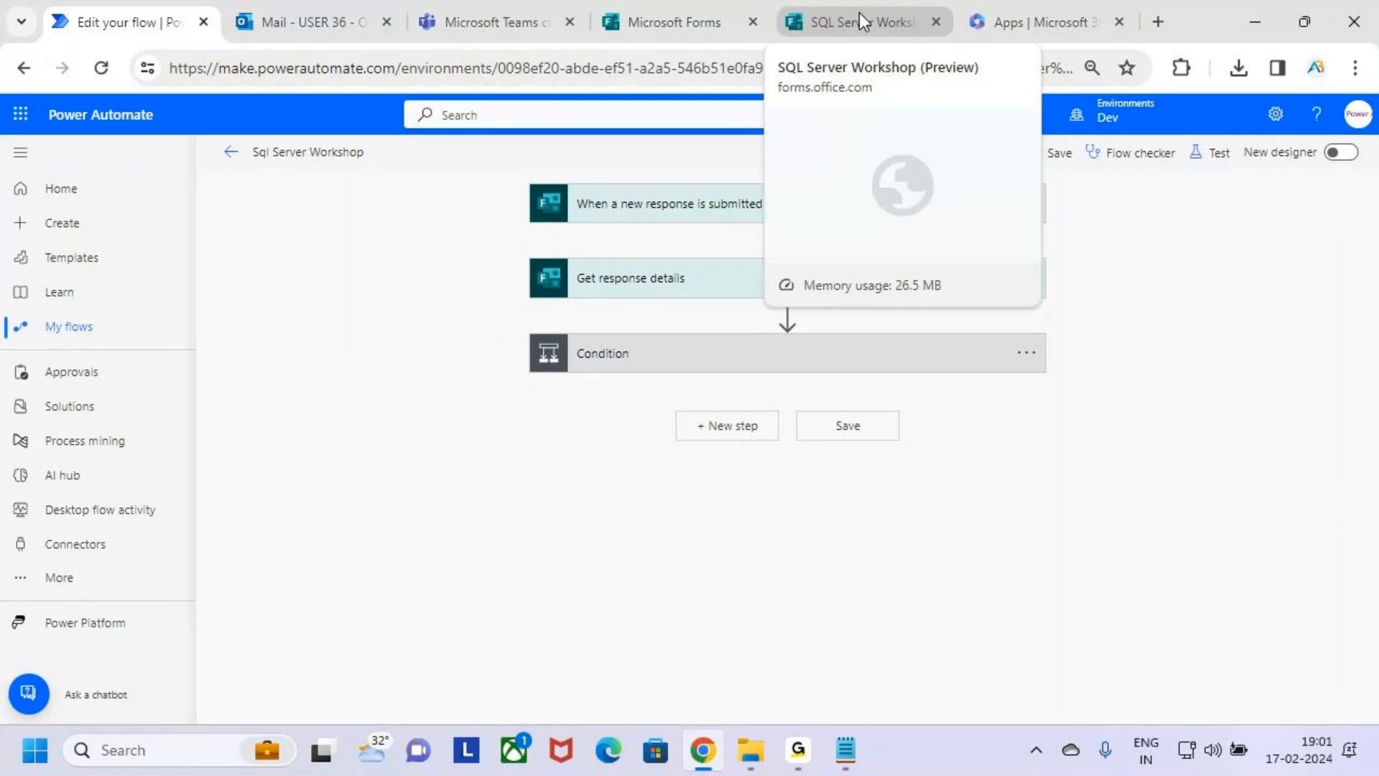
{"action": "left_click", "coordinate": [859, 13]}
{"action": "left_click", "coordinate": [921, 171]}
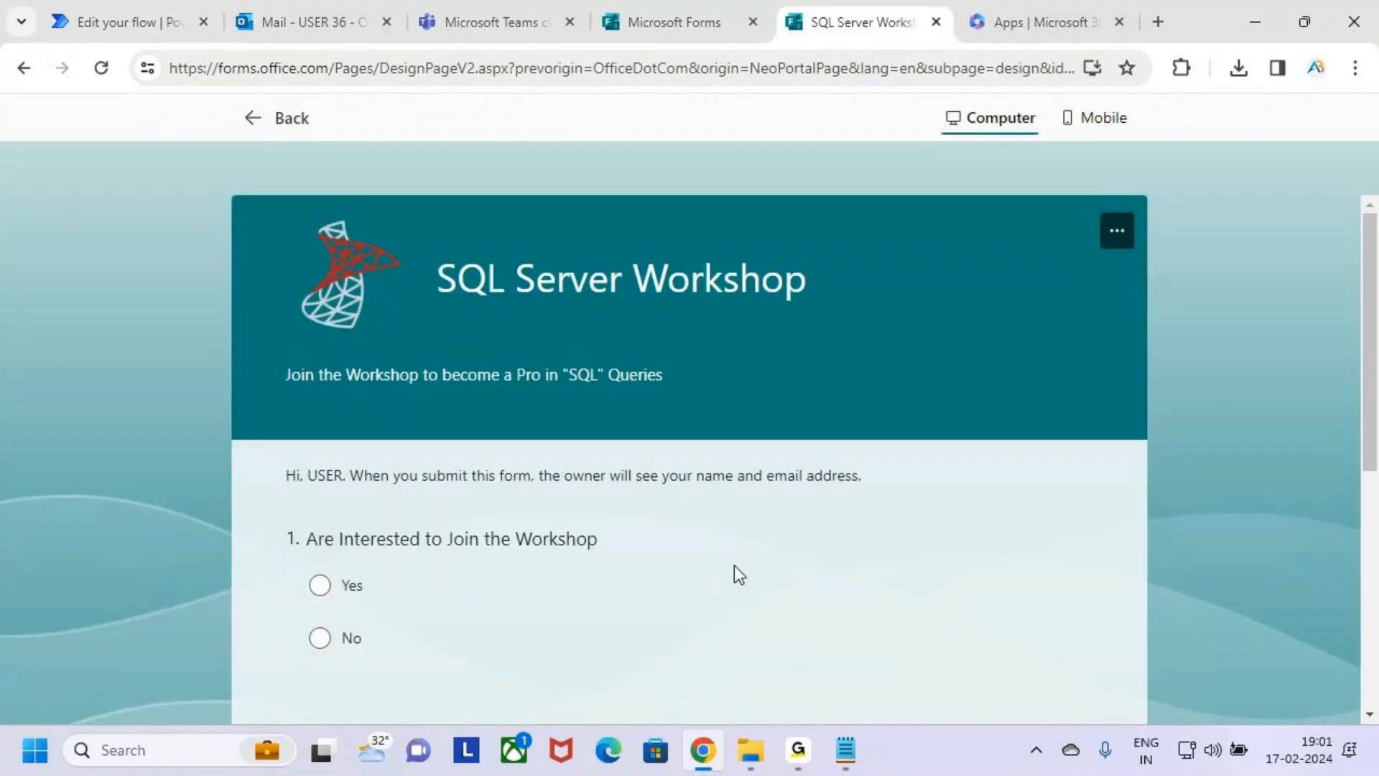
{"action": "scroll", "coordinate": [773, 510], "scroll_direction": "down", "scroll_amount": 6}
{"action": "scroll", "coordinate": [773, 506], "scroll_direction": "up", "scroll_amount": 8}
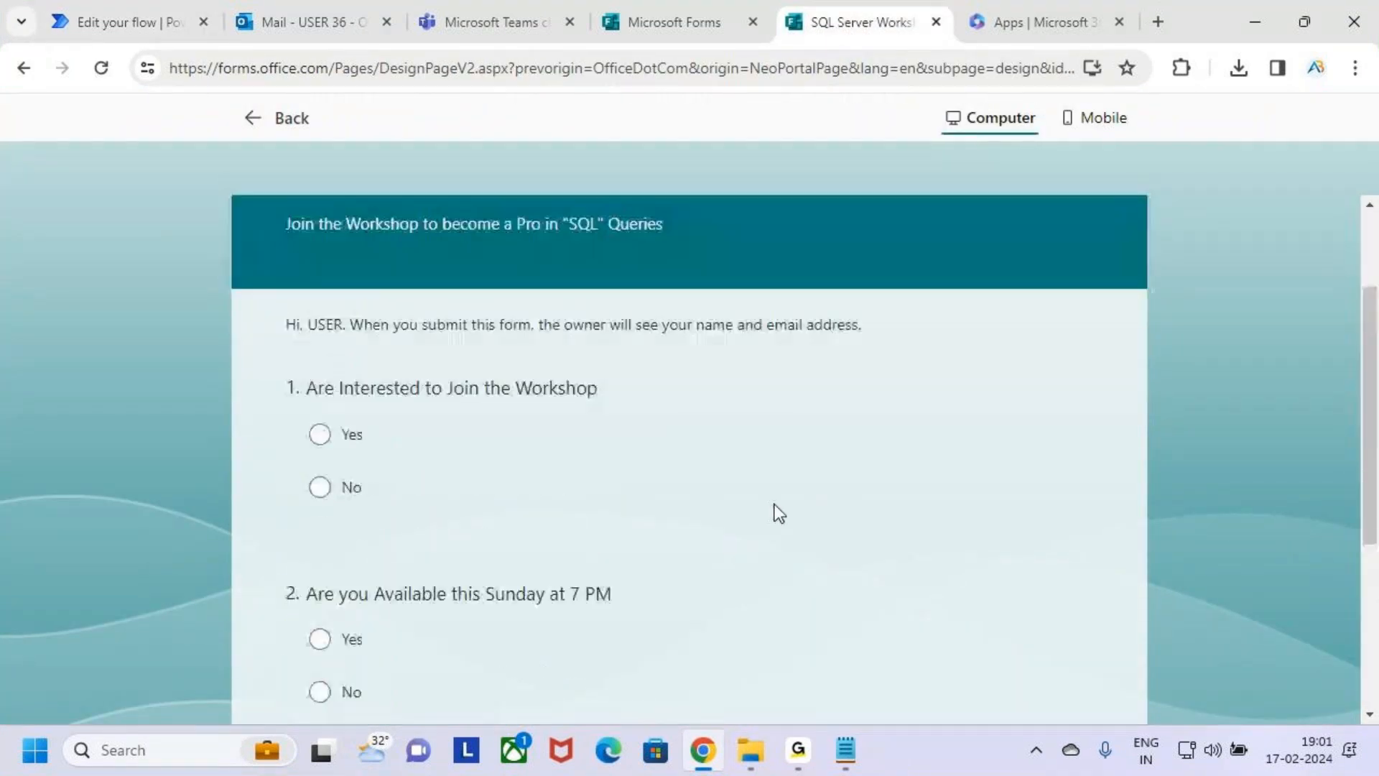
Switch to the 3.Cloud Flows notes in Notepad, handwrite temporary annotations beside Class 3 and Class 4, and clear them.
{"action": "key", "text": "alt+Tab"}
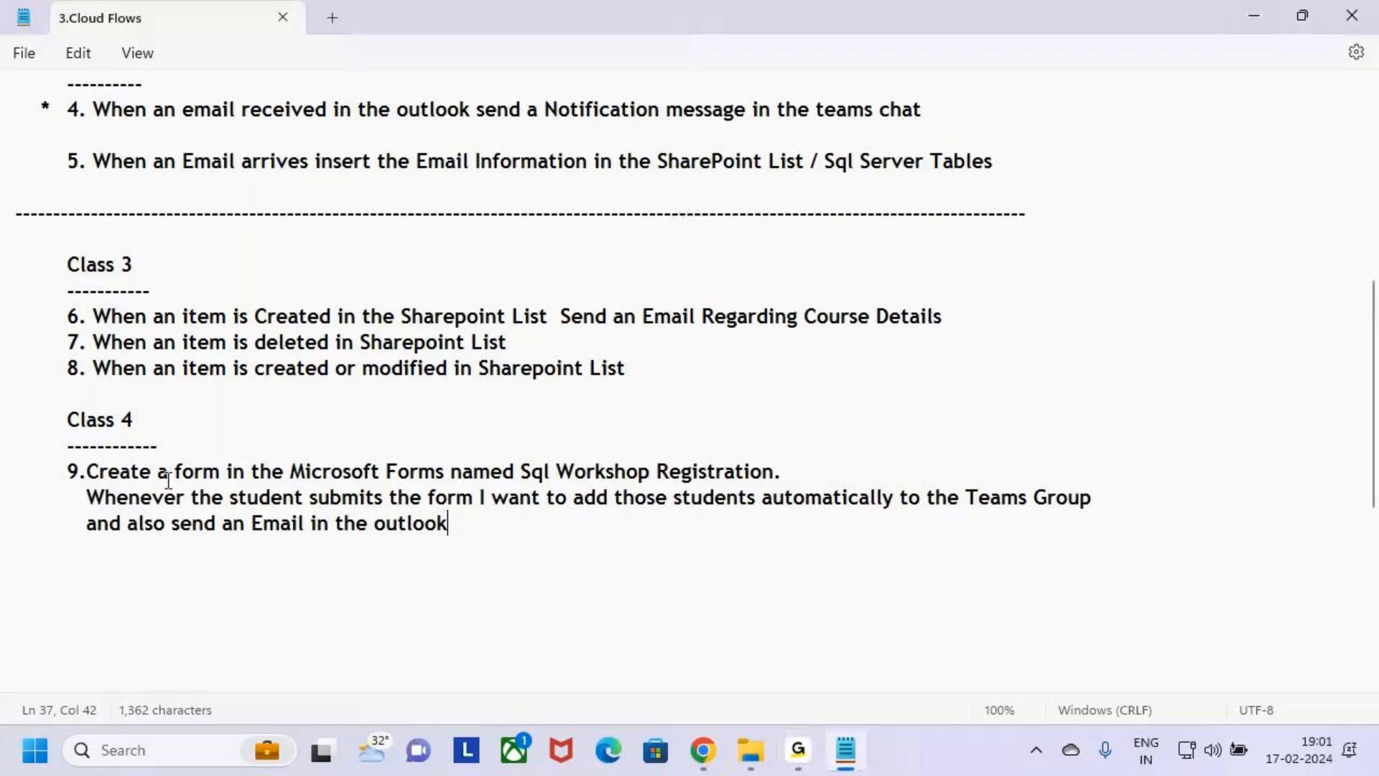
{"action": "key", "text": "ctrl+2"}
{"action": "mouse_move", "coordinate": [880, 264]}
{"action": "left_mouse_down"}
{"action": "mouse_move", "coordinate": [884, 309]}
{"action": "mouse_move", "coordinate": [951, 304]}
{"action": "left_mouse_up"}
{"action": "mouse_move", "coordinate": [985, 262]}
{"action": "left_mouse_down"}
{"action": "mouse_move", "coordinate": [1041, 285]}
{"action": "mouse_move", "coordinate": [1066, 256]}
{"action": "left_mouse_up"}
{"action": "mouse_move", "coordinate": [900, 416]}
{"action": "left_mouse_down"}
{"action": "mouse_move", "coordinate": [934, 450]}
{"action": "mouse_move", "coordinate": [926, 471]}
{"action": "left_mouse_up"}
{"action": "mouse_move", "coordinate": [992, 403]}
{"action": "left_mouse_down"}
{"action": "mouse_move", "coordinate": [997, 474]}
{"action": "mouse_move", "coordinate": [1069, 451]}
{"action": "left_mouse_up"}
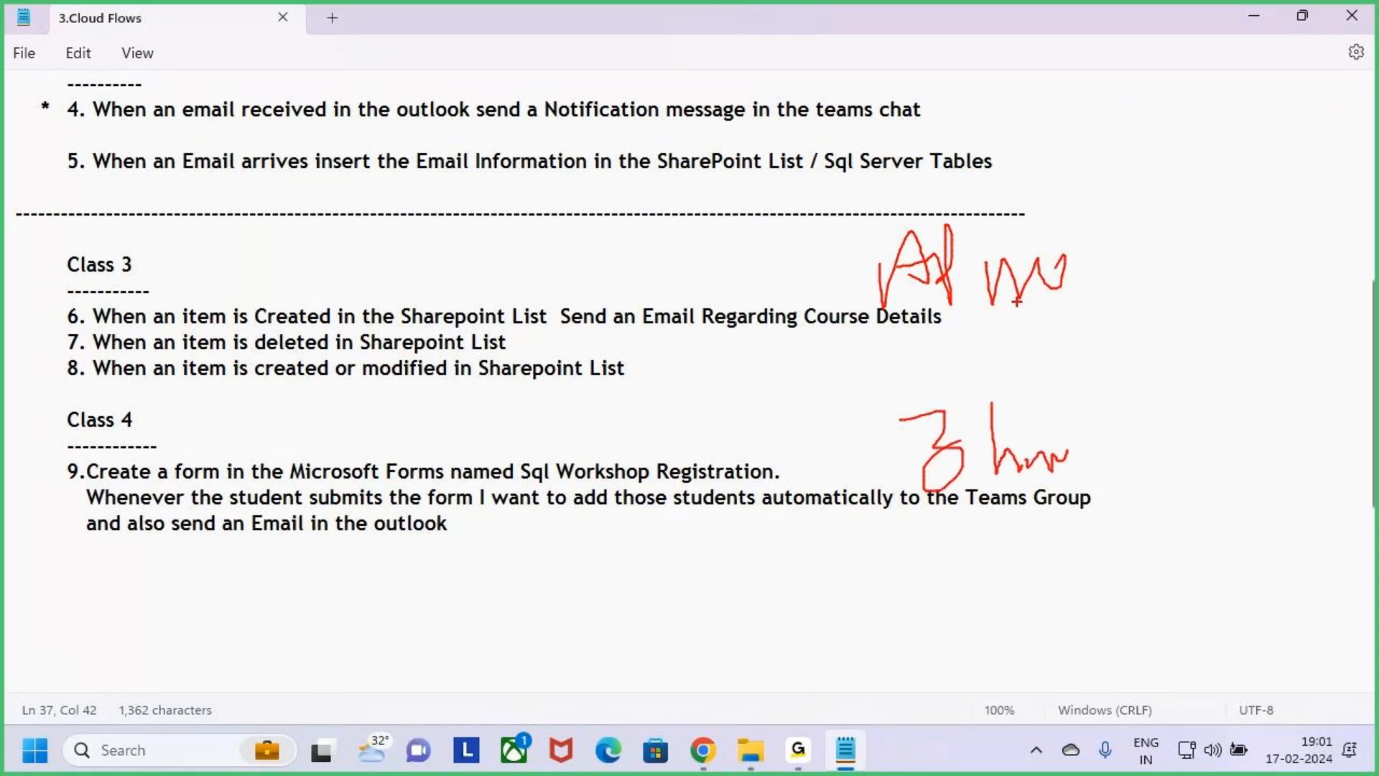
{"action": "key", "text": "Escape"}
Handwrite temporary notes over the 3.Cloud Flows text with arrows leading to "HR", circle them, and clear the drawing.
{"action": "key", "text": "ctrl+2"}
{"action": "mouse_move", "coordinate": [992, 252]}
{"action": "left_mouse_down"}
{"action": "mouse_move", "coordinate": [1025, 276]}
{"action": "mouse_move", "coordinate": [1049, 258]}
{"action": "mouse_move", "coordinate": [1082, 264]}
{"action": "mouse_move", "coordinate": [1077, 306]}
{"action": "mouse_move", "coordinate": [1120, 279]}
{"action": "left_mouse_up"}
{"action": "mouse_move", "coordinate": [1002, 347]}
{"action": "left_mouse_down"}
{"action": "mouse_move", "coordinate": [1002, 390]}
{"action": "mouse_move", "coordinate": [1063, 378]}
{"action": "mouse_move", "coordinate": [1084, 354]}
{"action": "mouse_move", "coordinate": [1199, 373]}
{"action": "left_mouse_up"}
{"action": "mouse_move", "coordinate": [992, 488]}
{"action": "left_mouse_down"}
{"action": "mouse_move", "coordinate": [1039, 495]}
{"action": "mouse_move", "coordinate": [1038, 471]}
{"action": "mouse_move", "coordinate": [1128, 474]}
{"action": "left_mouse_up"}
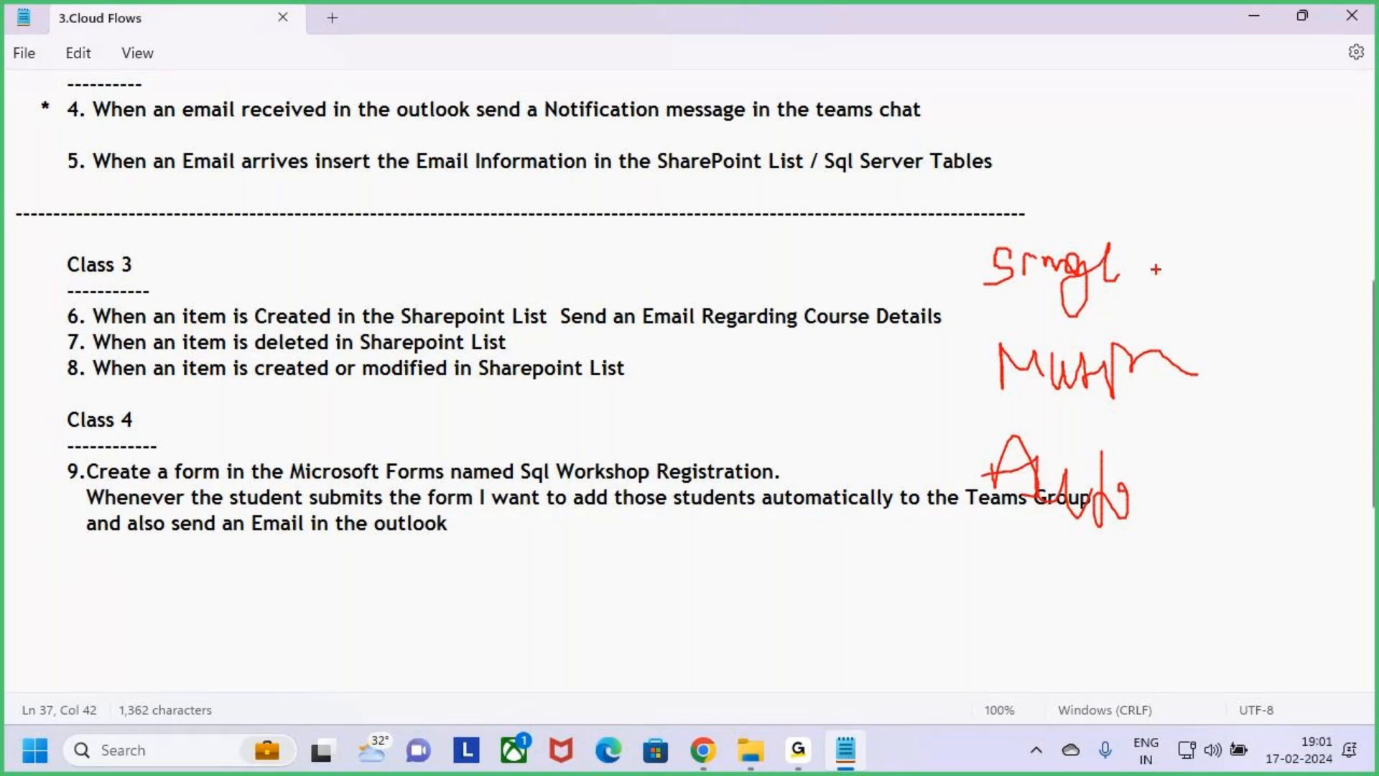
{"action": "mouse_move", "coordinate": [1136, 262]}
{"action": "left_mouse_down"}
{"action": "mouse_move", "coordinate": [1199, 265]}
{"action": "mouse_move", "coordinate": [1146, 298]}
{"action": "left_mouse_up"}
{"action": "mouse_move", "coordinate": [1214, 262]}
{"action": "left_mouse_down"}
{"action": "mouse_move", "coordinate": [1276, 267]}
{"action": "mouse_move", "coordinate": [1259, 280]}
{"action": "mouse_move", "coordinate": [1268, 336]}
{"action": "mouse_move", "coordinate": [1280, 305]}
{"action": "left_mouse_up"}
{"action": "mouse_move", "coordinate": [1290, 329]}
{"action": "left_mouse_down"}
{"action": "mouse_move", "coordinate": [1308, 308]}
{"action": "mouse_move", "coordinate": [1324, 327]}
{"action": "left_mouse_up"}
{"action": "mouse_move", "coordinate": [1333, 262]}
{"action": "left_mouse_down"}
{"action": "mouse_move", "coordinate": [1265, 181]}
{"action": "mouse_move", "coordinate": [1038, 570]}
{"action": "mouse_move", "coordinate": [1223, 525]}
{"action": "left_mouse_up"}
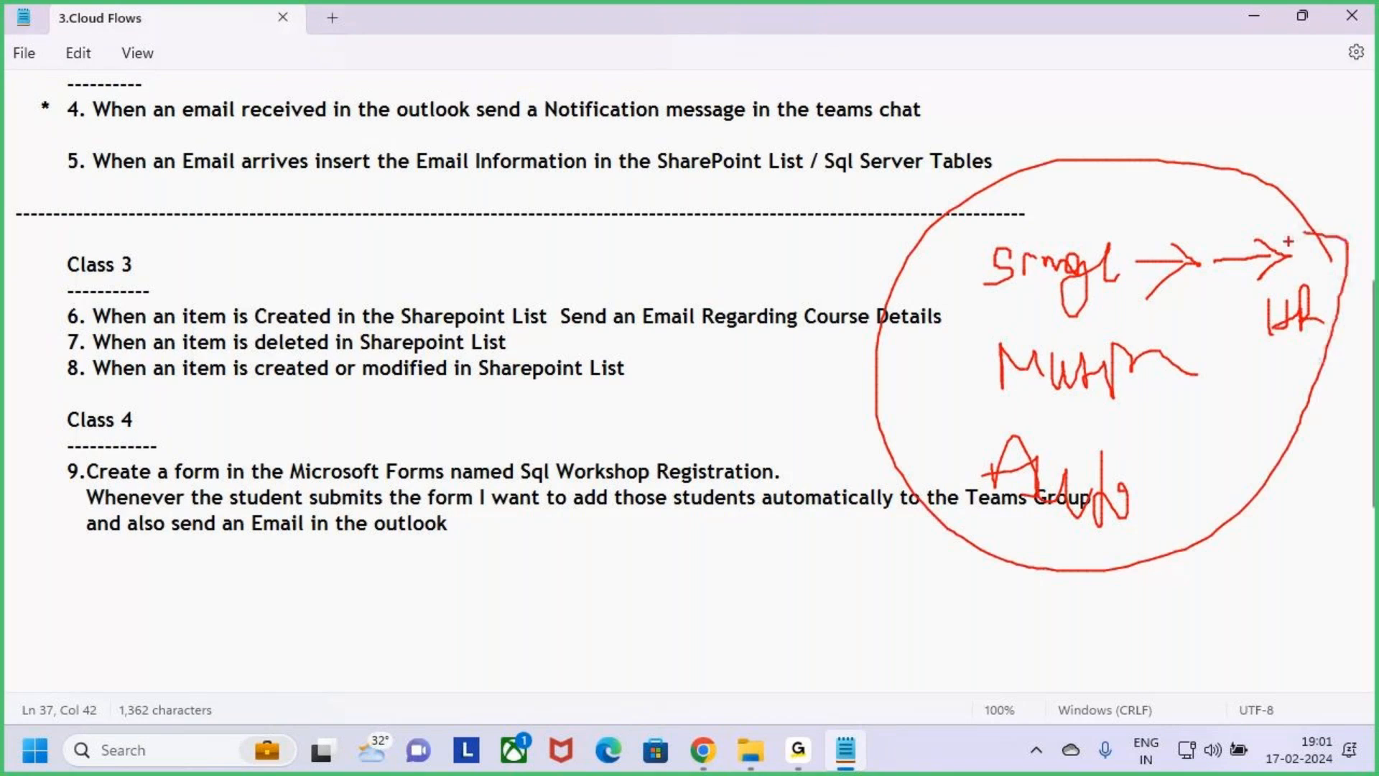
{"action": "key", "text": "Escape"}
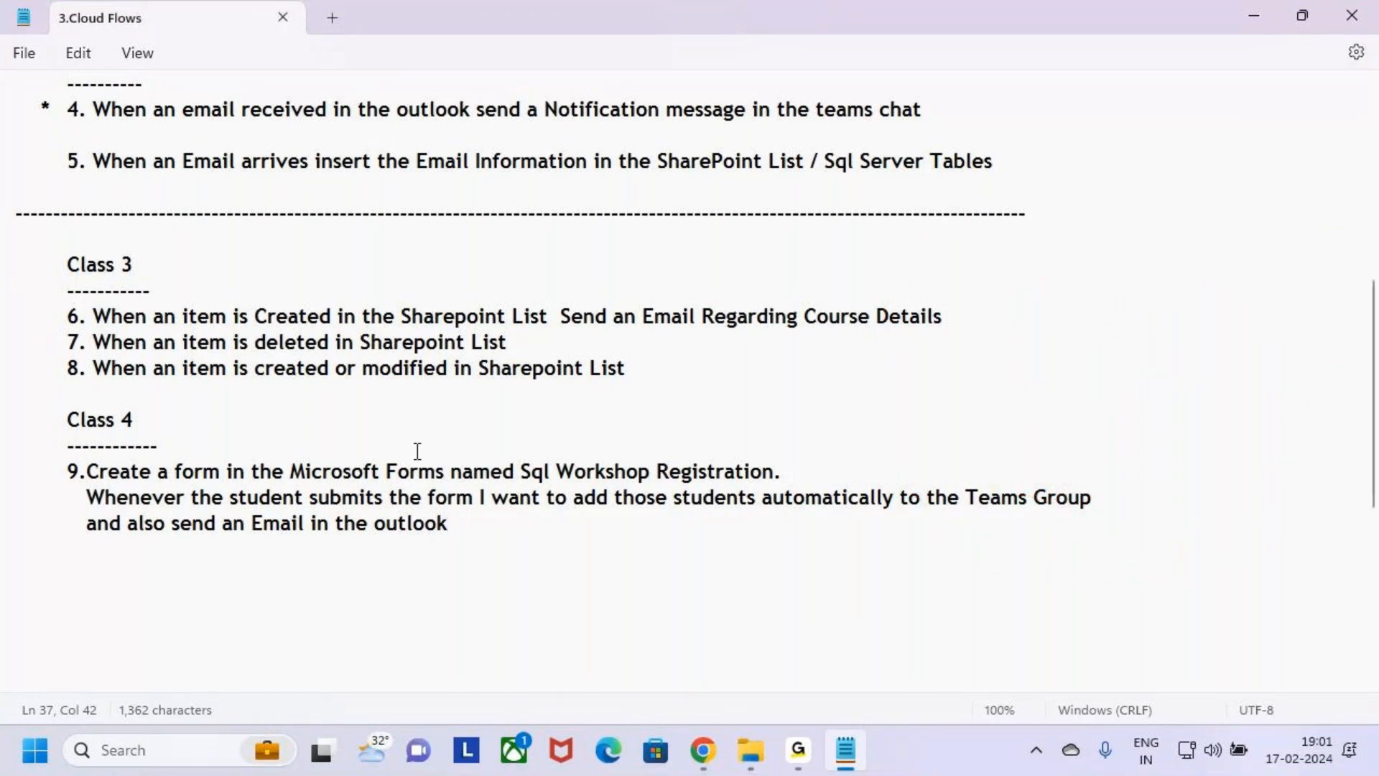
{"action": "mouse_move", "coordinate": [798, 771]}
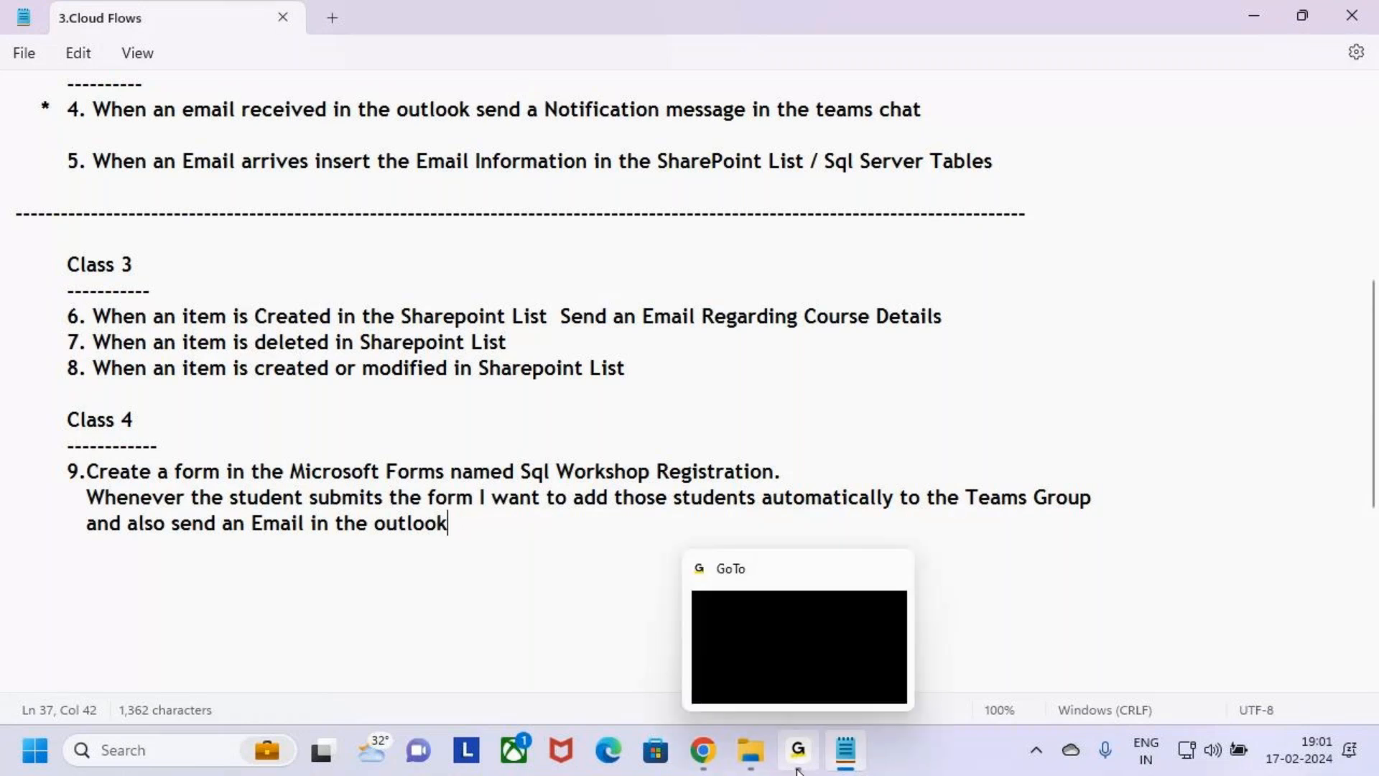